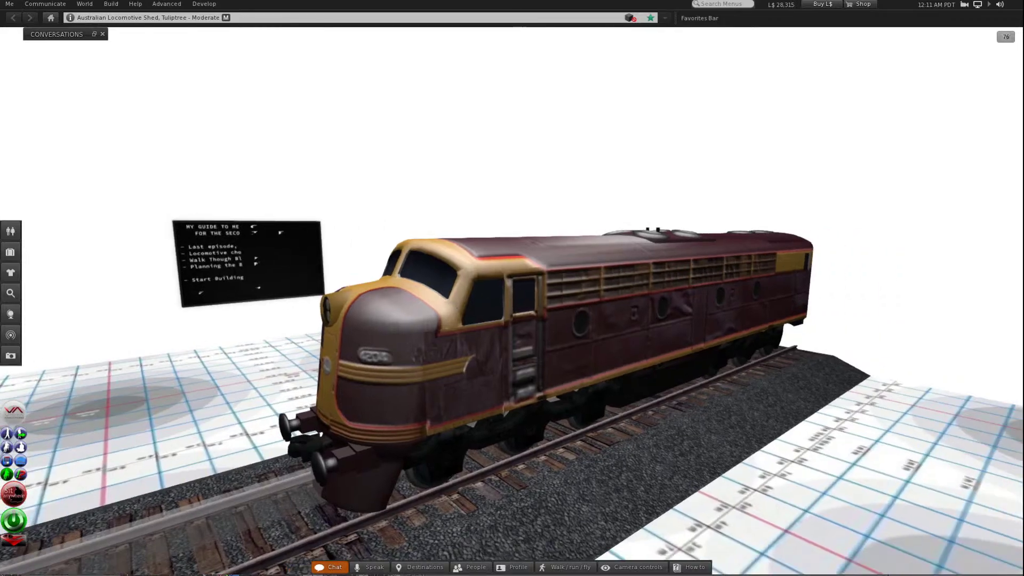
Step: Examine the NSWGR 4204 locomotive model from both sides and the front
left_click_drag(508, 299, 508, 320, "alt")
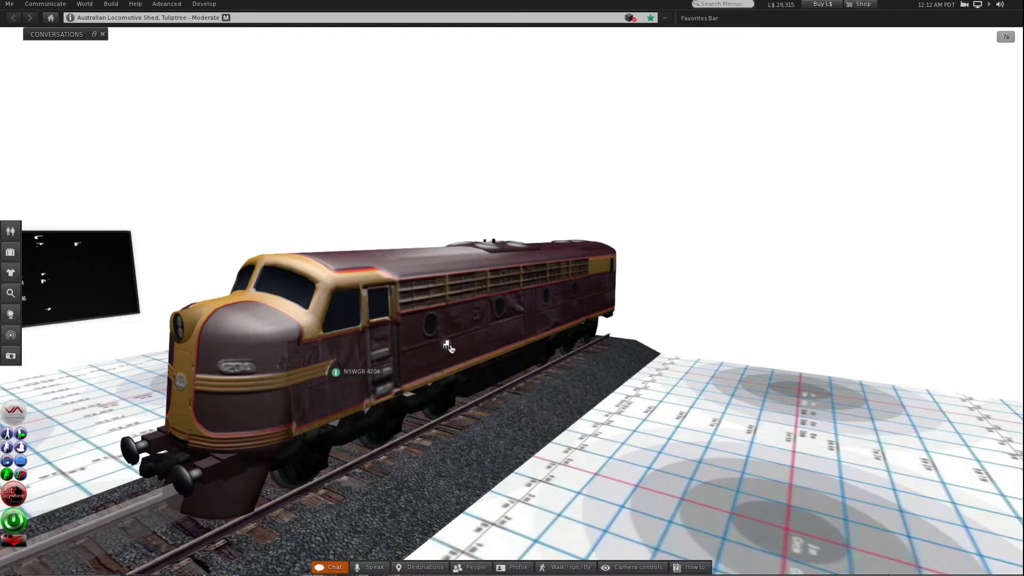
left_click_drag(455, 314, 509, 336, "alt")
left_click_drag(408, 332, 341, 330, "alt")
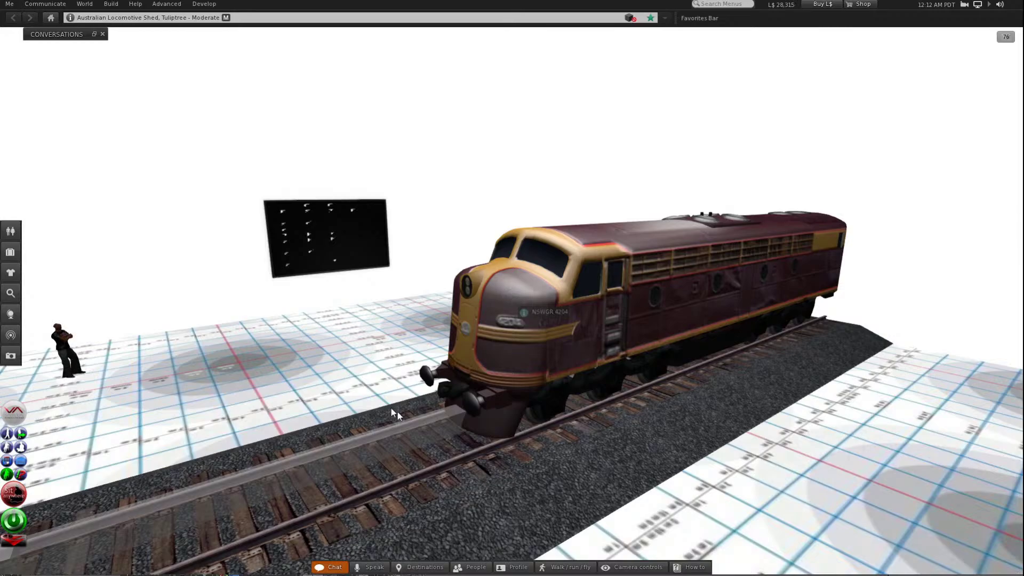
left_click_drag(517, 267, 776, 267, "alt")
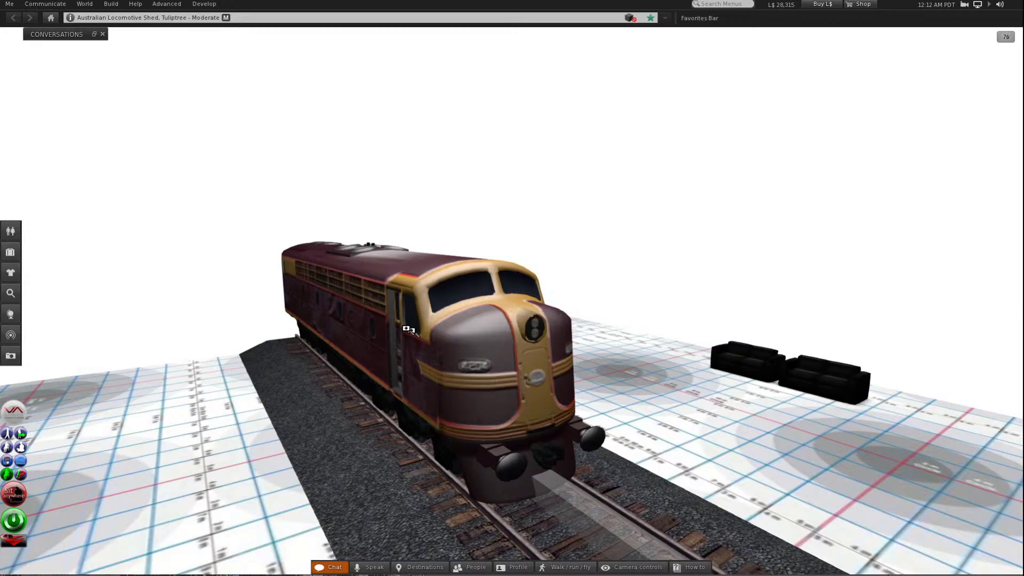
left_click_drag(393, 326, 235, 322, "alt")
Step: Examine the message board listing the episode's topics on mesh modelling
left_click(180, 400, "alt")
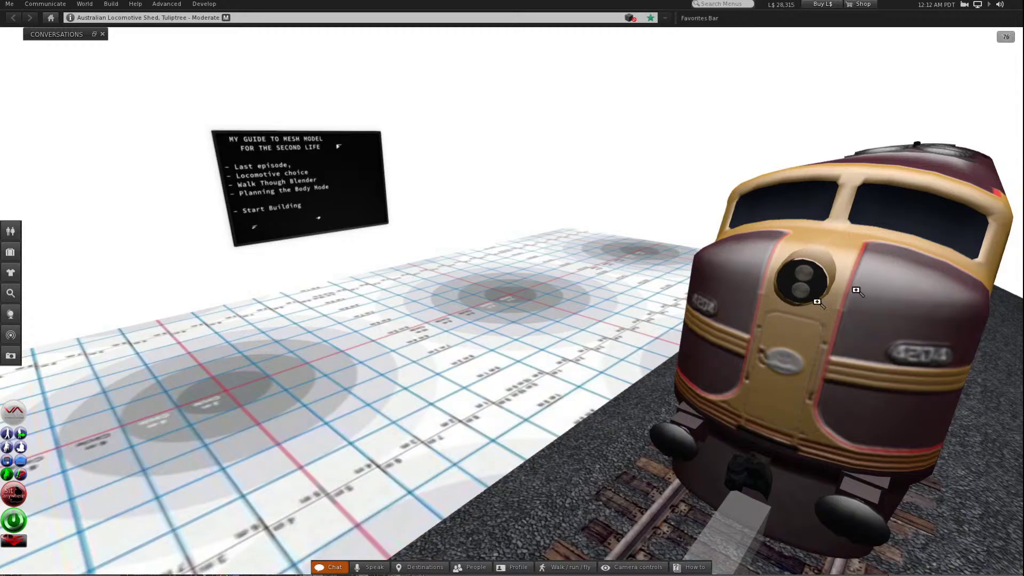
left_click(321, 205, "alt")
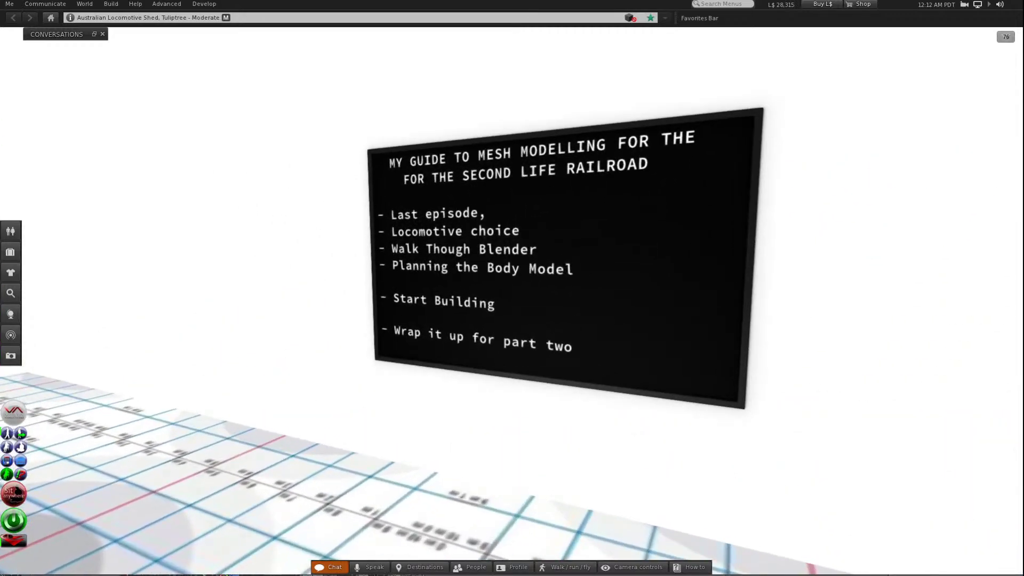
left_click_drag(321, 204, 457, 198, "alt")
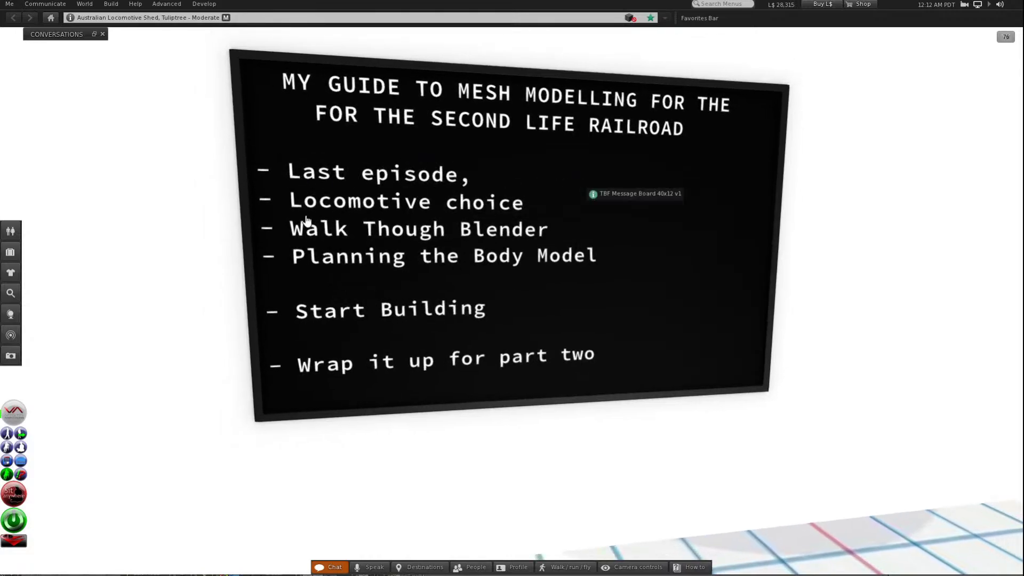
left_click_drag(646, 228, 643, 310, "alt")
left_click_drag(731, 440, 799, 448, "alt")
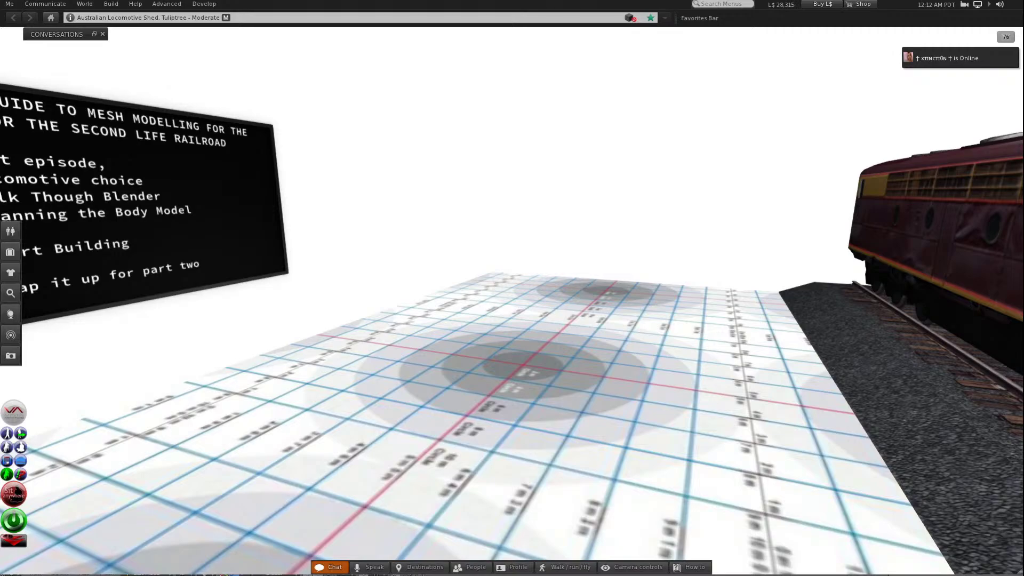
Step: Search Google Images for "nswgr 4807" and pick the photo of the preserved 4807 locomotive
type("nswgr")
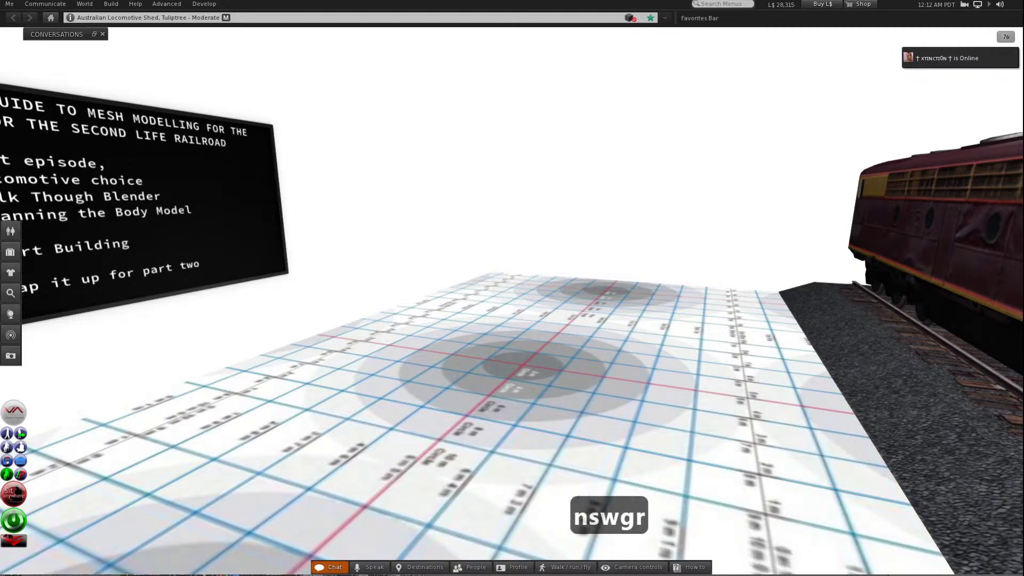
type(" 4807")
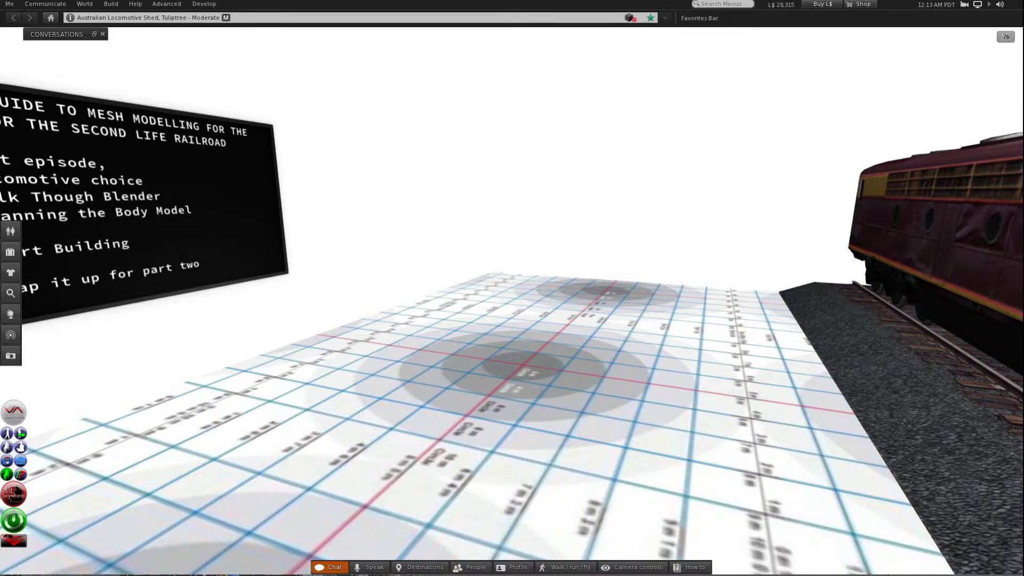
key("Return")
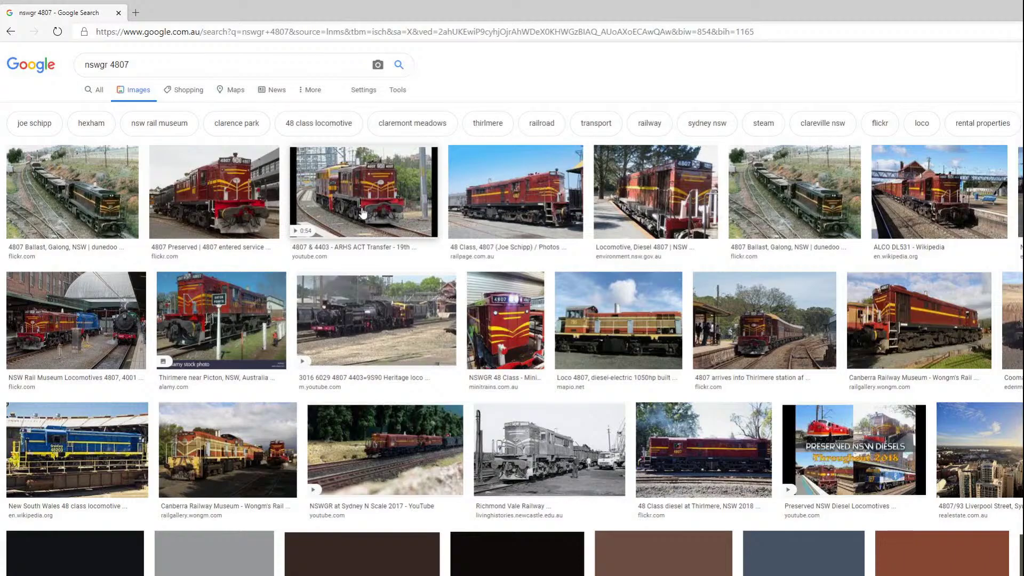
left_click(225, 201)
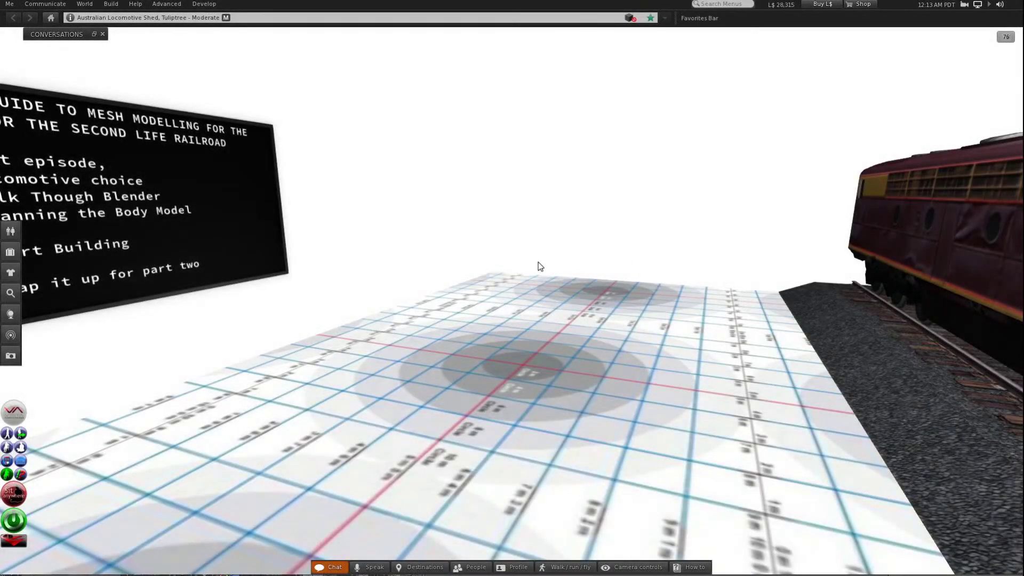
Step: Return to Second Life and examine the NSWGR 4204 locomotive's nose and full side profile
left_click(933, 299, "alt")
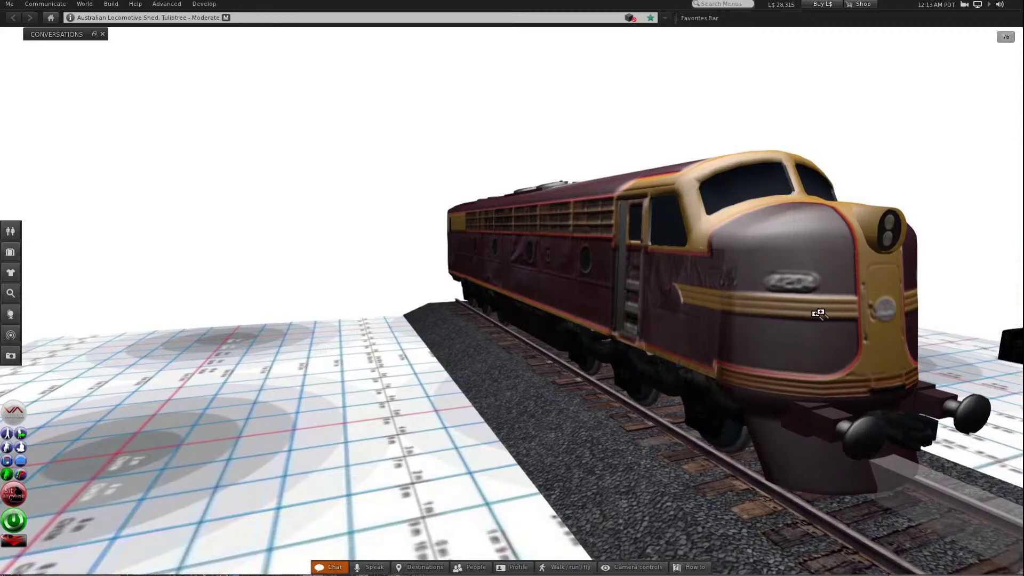
mouse_move(817, 312)
left_mouse_down("alt")
mouse_move(501, 312)
mouse_move(565, 336)
mouse_move(619, 328)
mouse_move(567, 270)
left_mouse_up("alt")
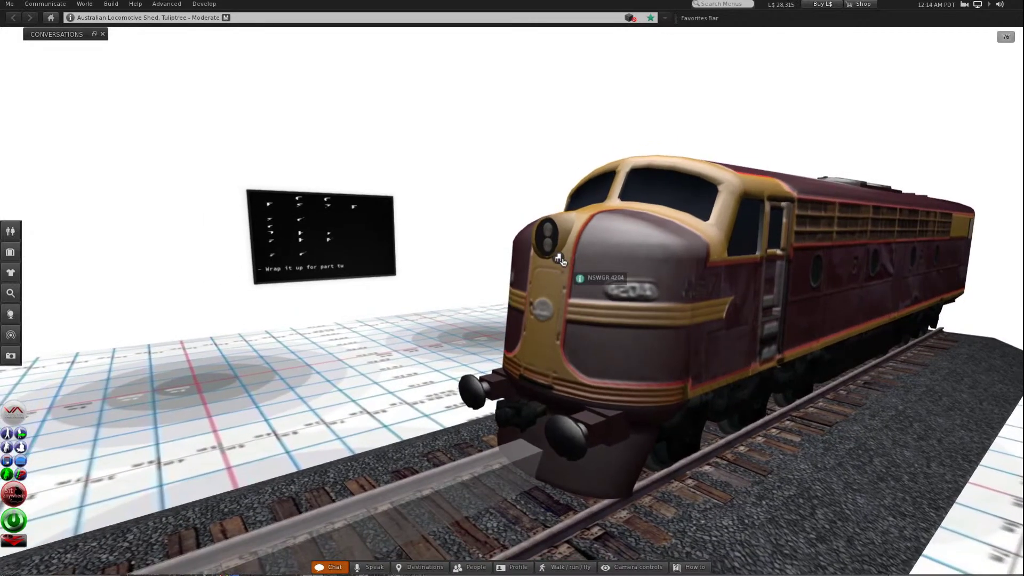
left_click_drag(304, 250, 309, 290, "alt")
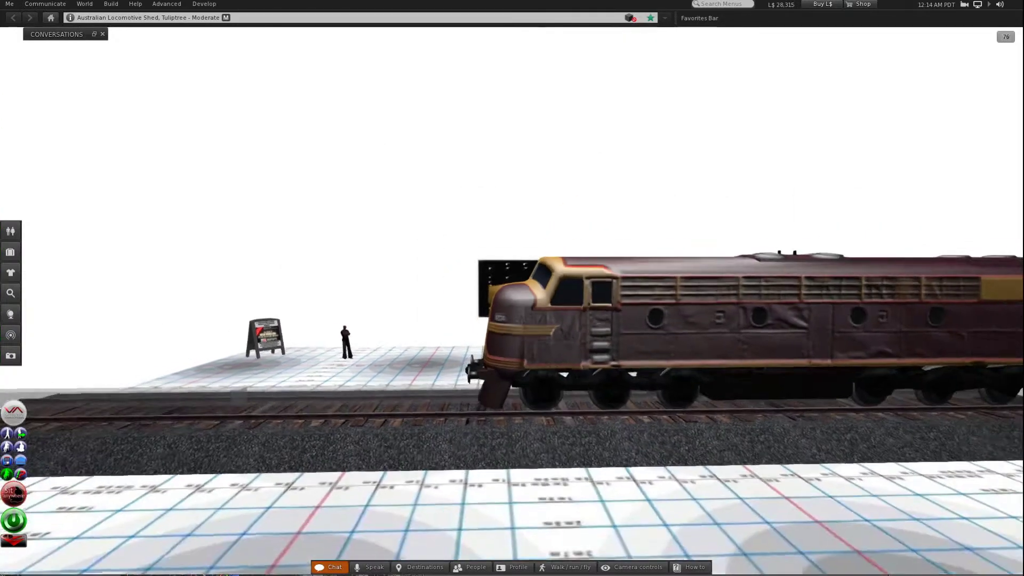
left_click_drag(674, 346, 582, 386, "alt")
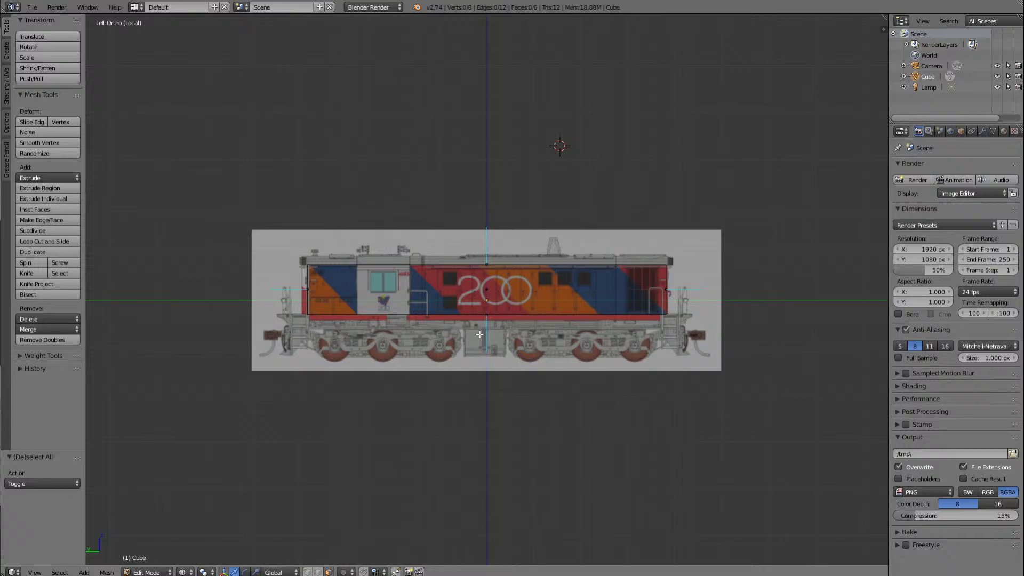
Step: Switch to Blender and inspect the body box in front view against the 4838 reference photo
left_click(35, 572)
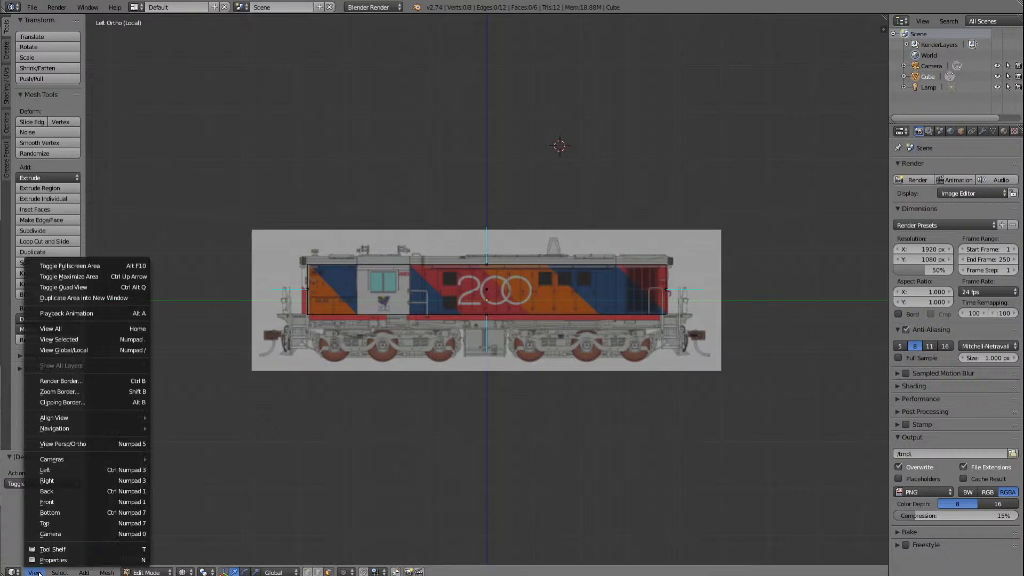
left_click(66, 501)
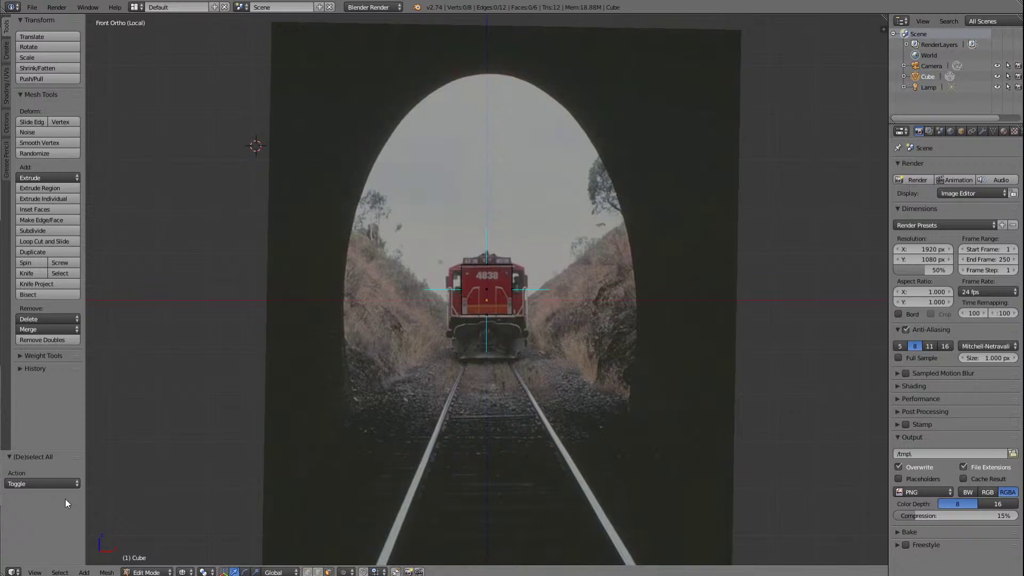
scroll(377, 347, "up", 8)
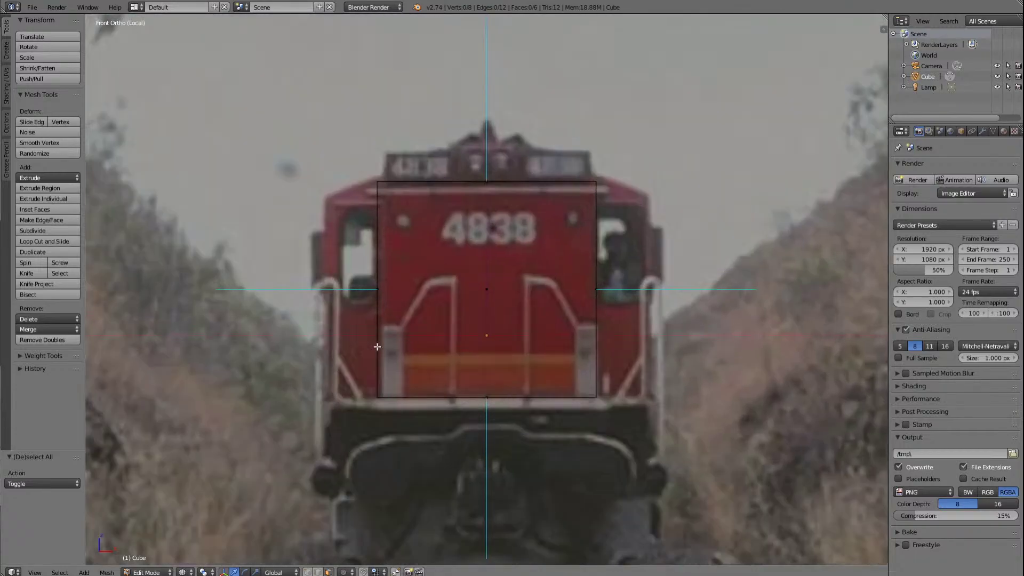
scroll(377, 346, "down", 3)
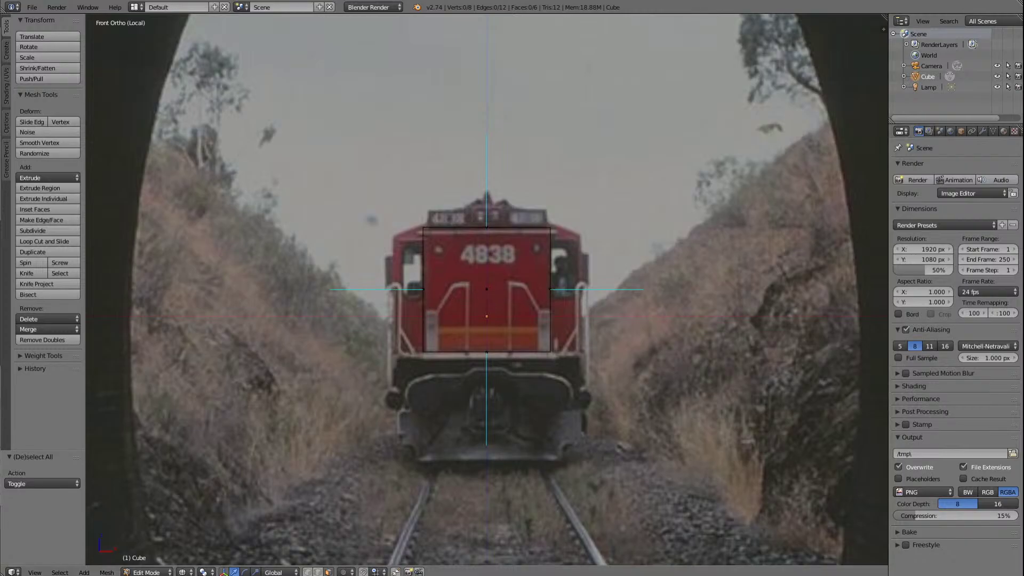
Step: Inspect the body box in left view against the locomotive's side reference drawing
left_click(34, 572)
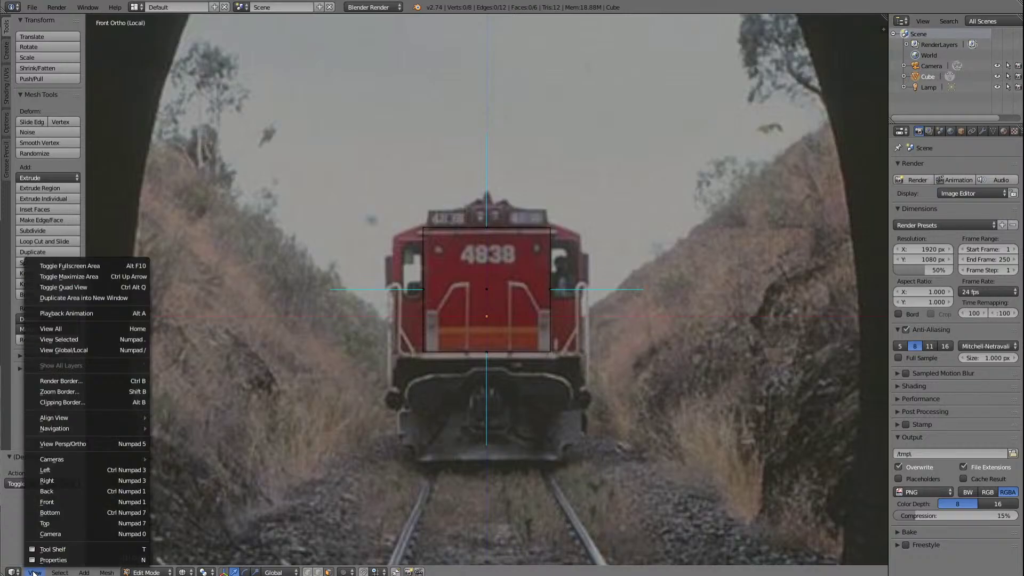
left_click(60, 470)
scroll(282, 365, "down", 4)
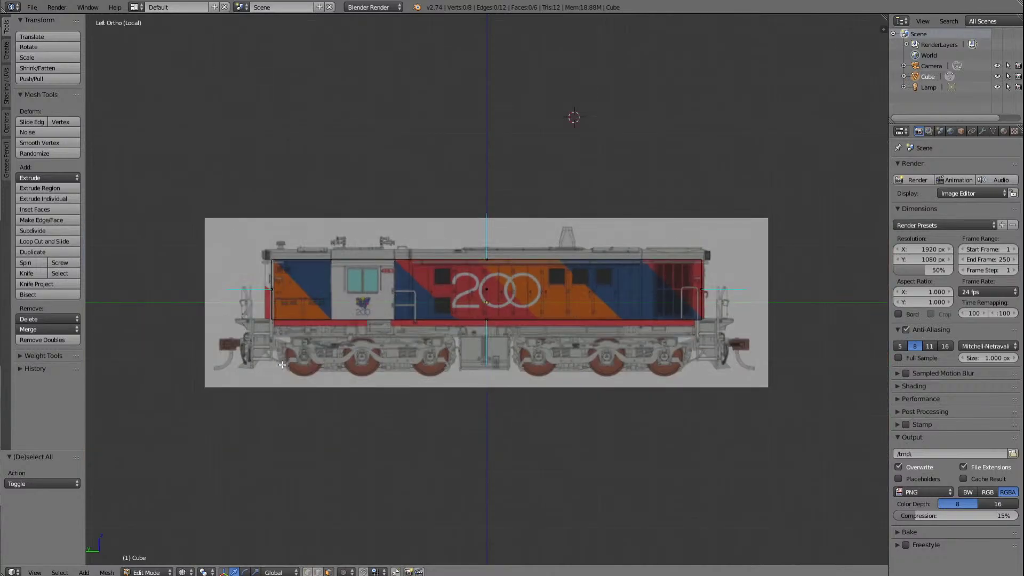
scroll(282, 365, "up", 1)
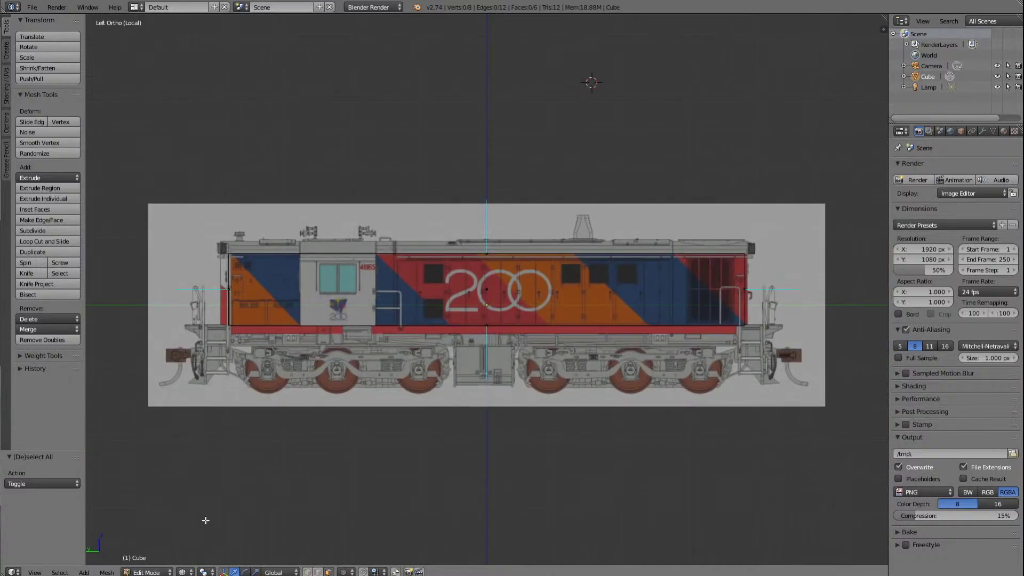
Step: Display the body box in solid shading and return it to wireframe
left_click(192, 572)
left_click(201, 536)
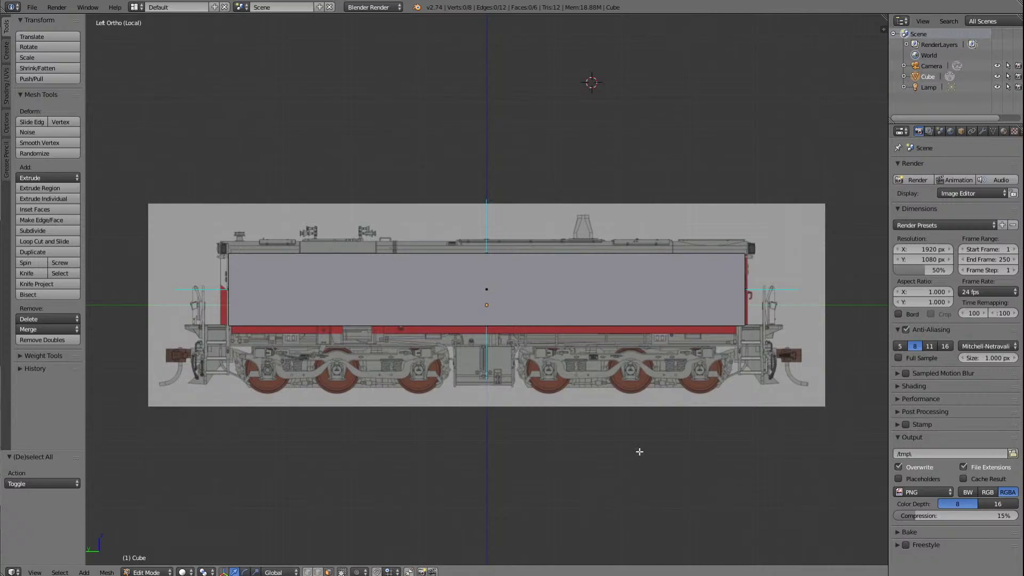
left_click(190, 571)
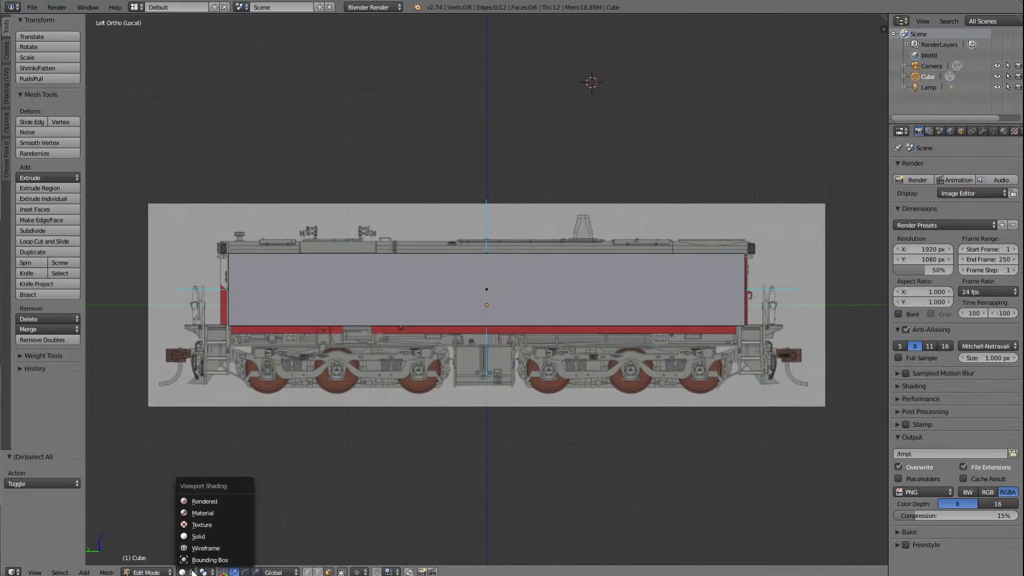
left_click(201, 525)
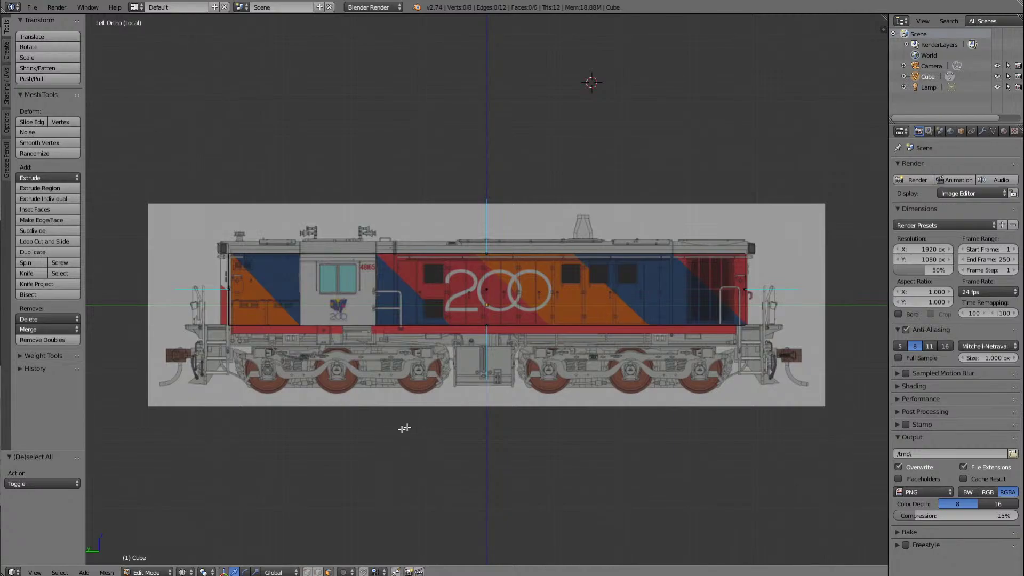
key("a")
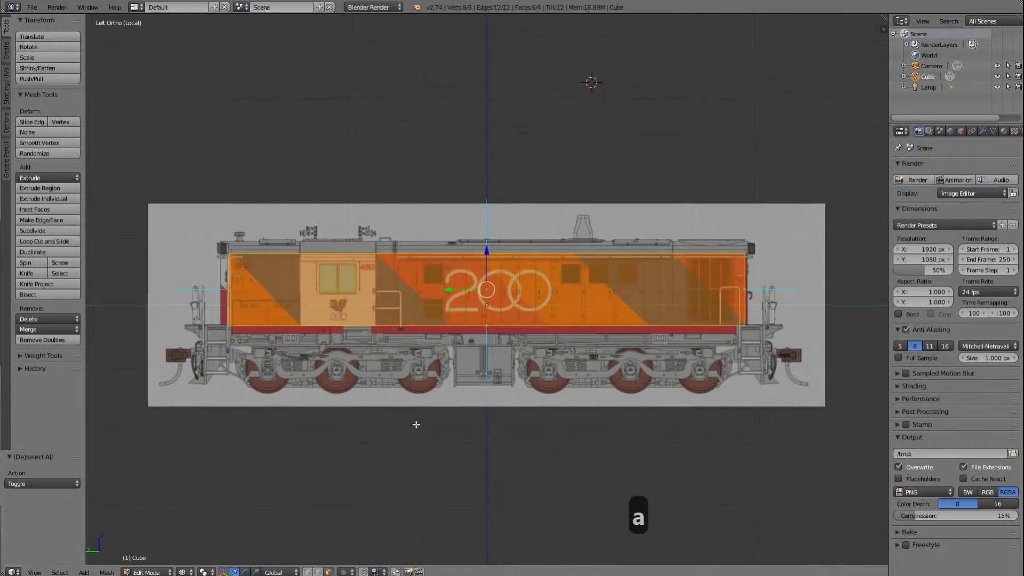
key("shift+s")
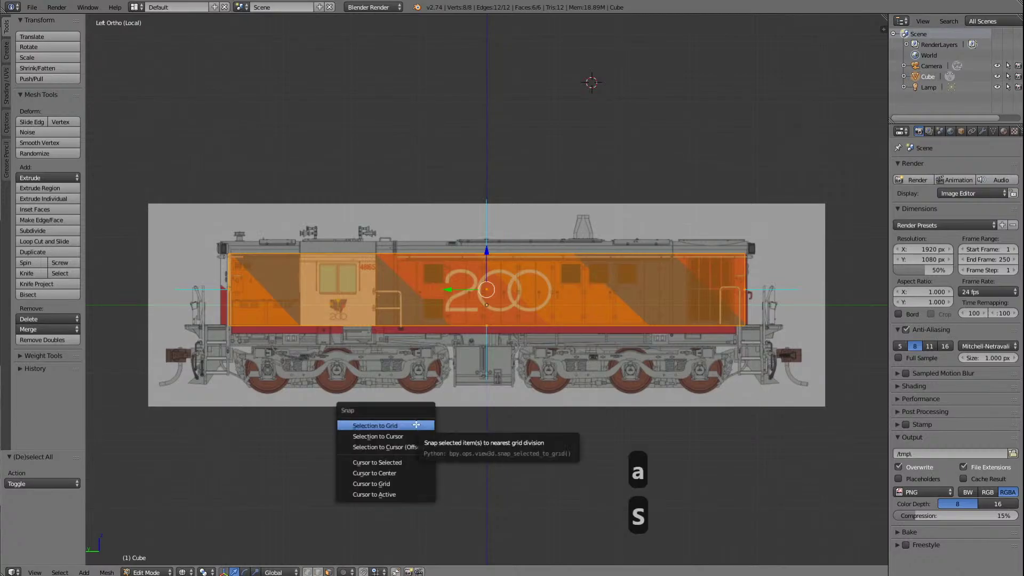
left_click(464, 423)
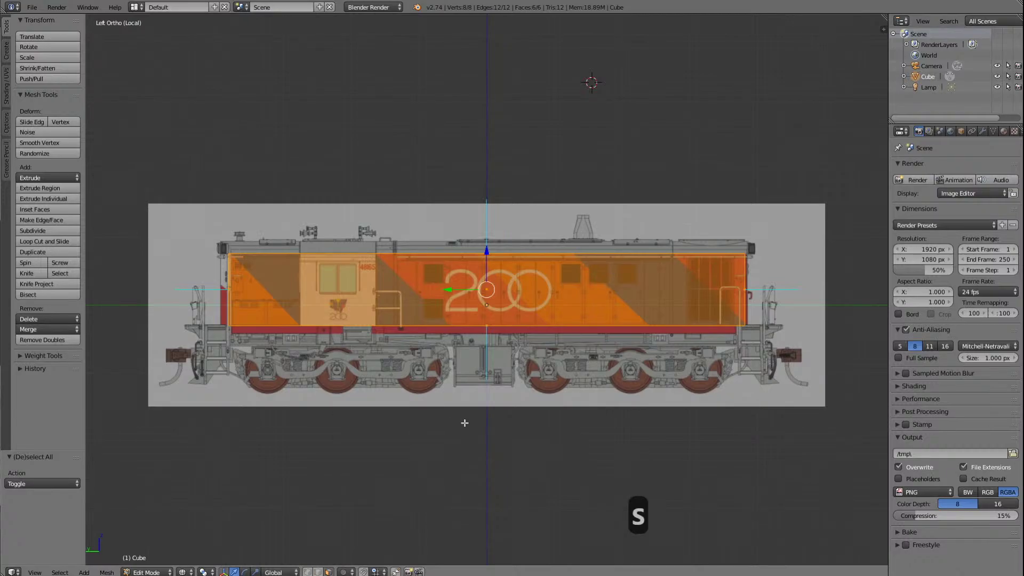
key("a")
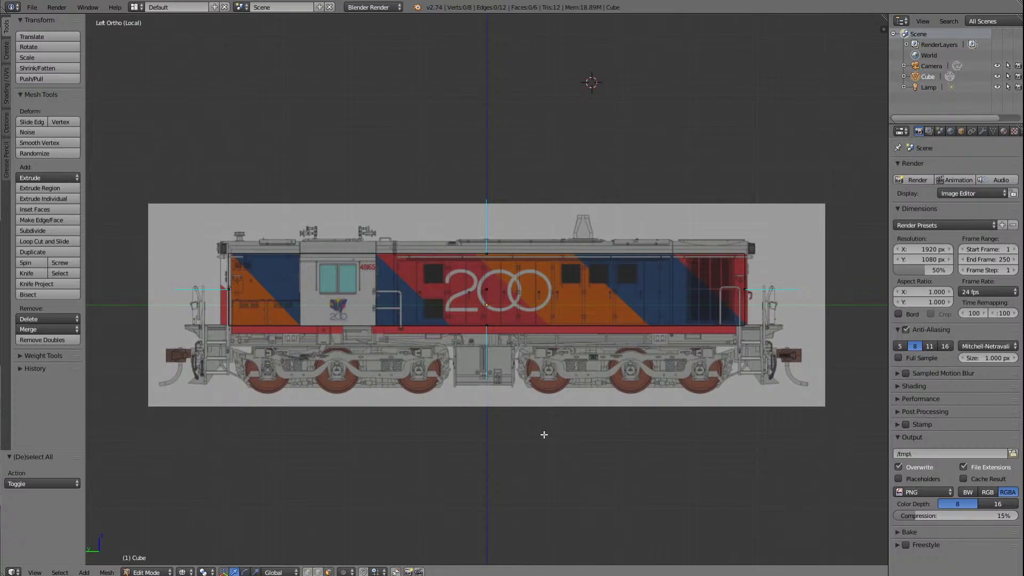
Step: Toggle the selection of the entire body box on and off repeatedly, leaving it deselected
key("a")
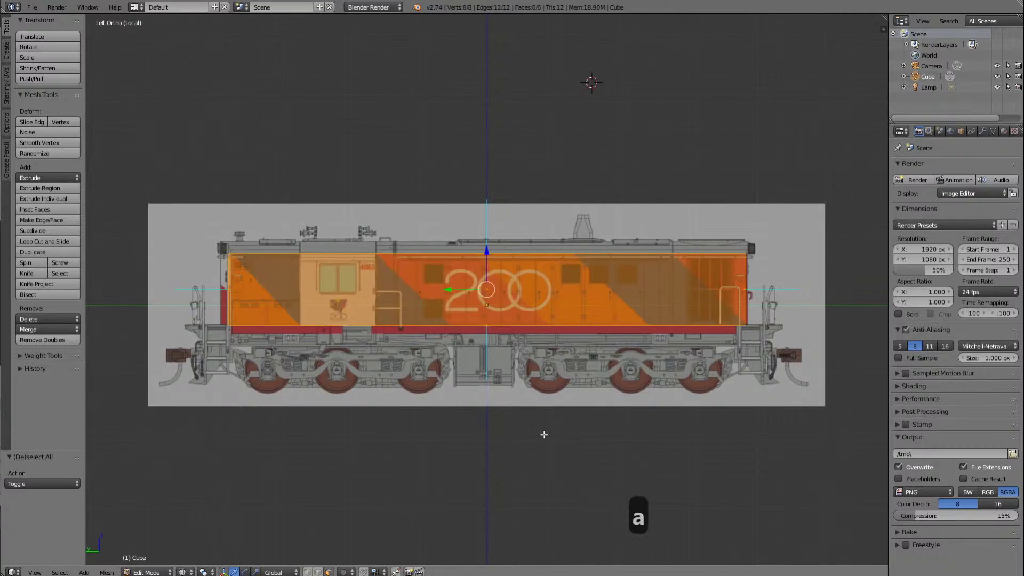
key("a")
key("a")
key("a")
key("a")
key("a")
key("a")
key("a")
key("a")
key("a")
key("a")
key("a")
key("a")
key("a")
key("a")
key("a")
key("a")
key("a")
key("a")
key("a")
key("a")
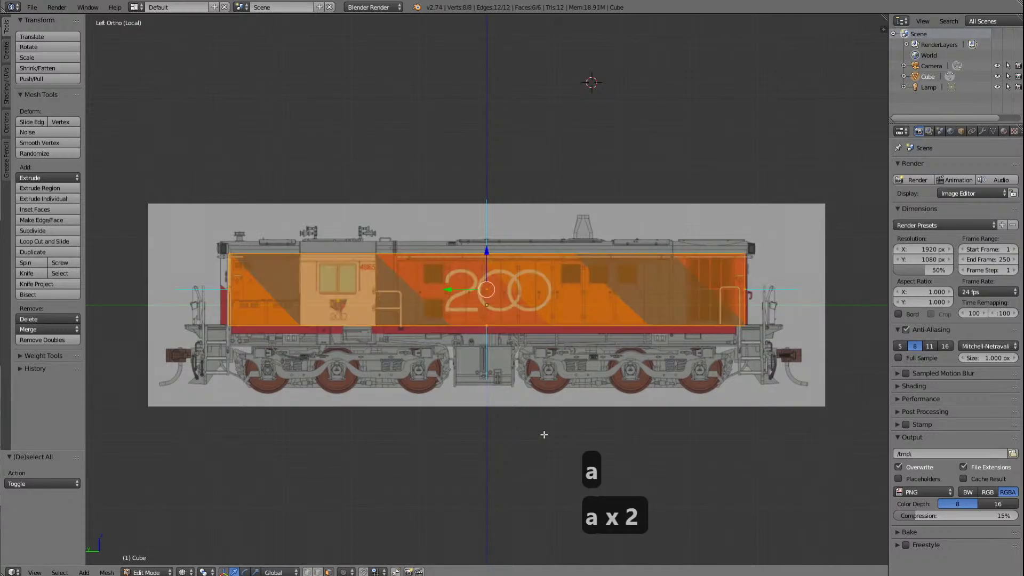
key("a")
key("a")
key("a")
key("a")
key("a")
key("a")
key("a")
key("a")
key("a")
key("a")
key("a")
key("a")
key("a")
key("a")
key("a")
key("a")
key("a")
key("a")
key("a")
key("a")
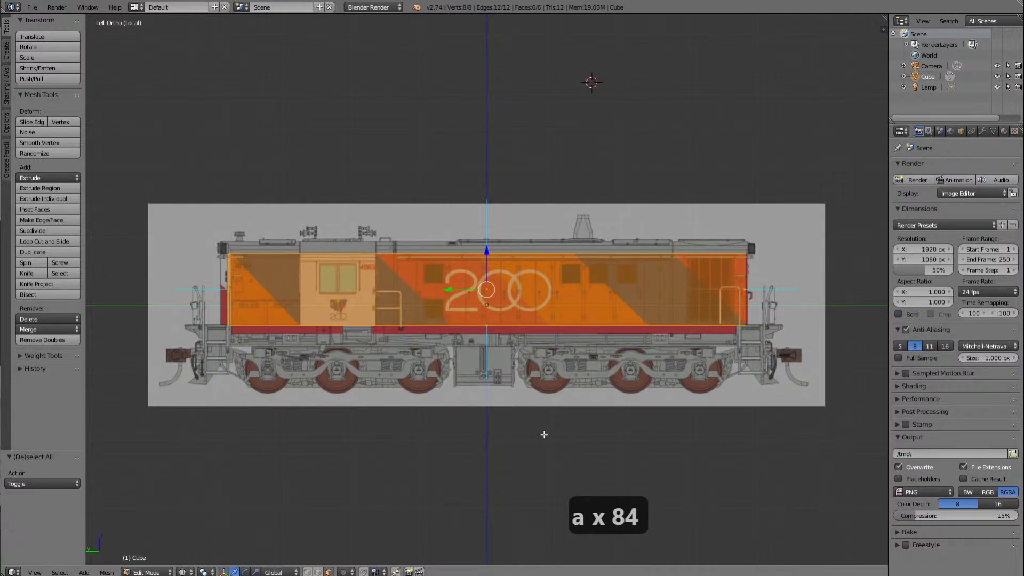
key("a")
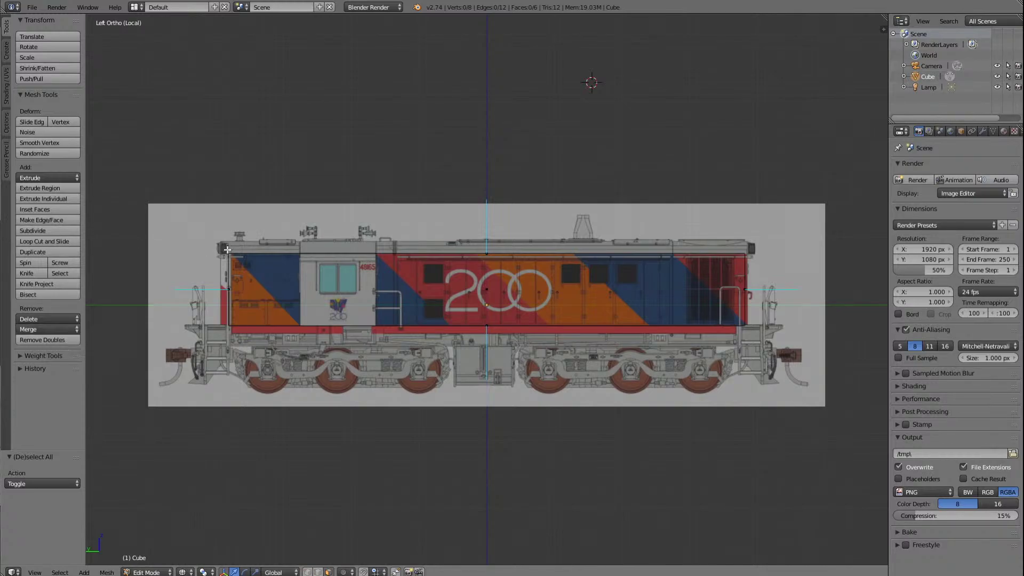
Step: Rotate the view around the body box to face one of its corners and display it in solid shading
key("KP_4")
key("KP_4")
key("KP_4")
key("KP_4")
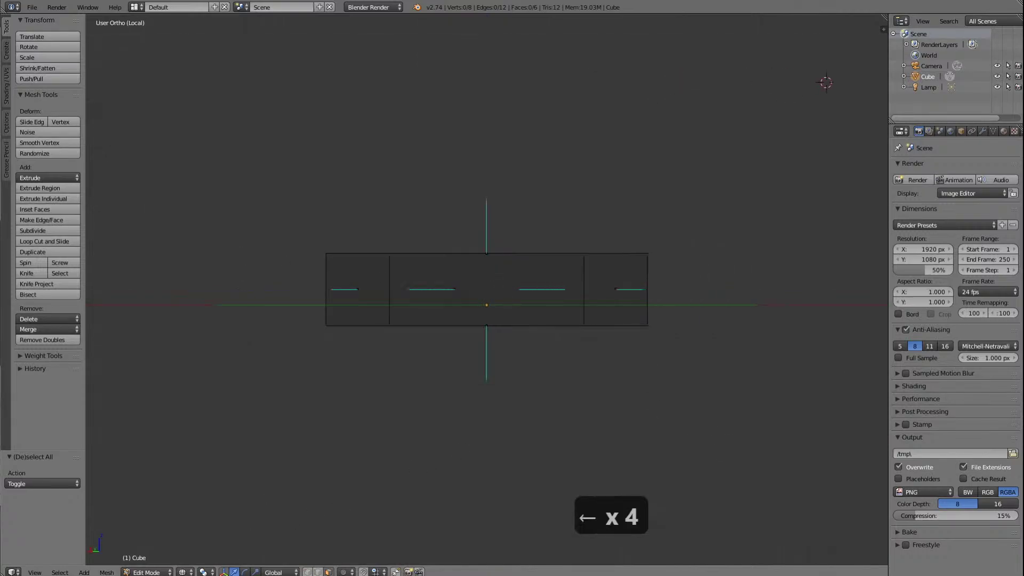
left_click(183, 571)
left_click(196, 536)
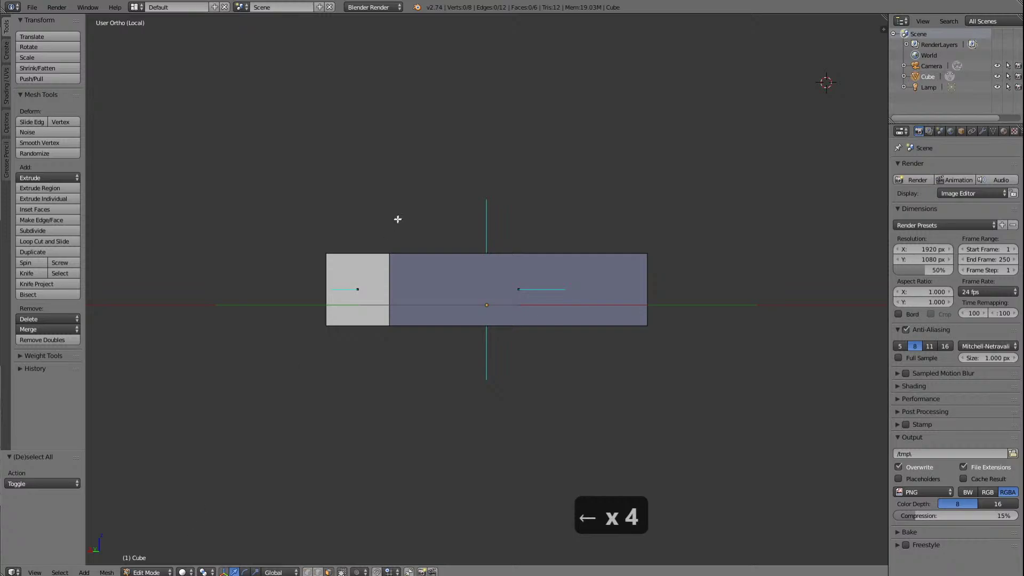
Step: Select the two upper corner vertices of the box's end face, view the Merge options without merging, and deselect everything
right_click(390, 255)
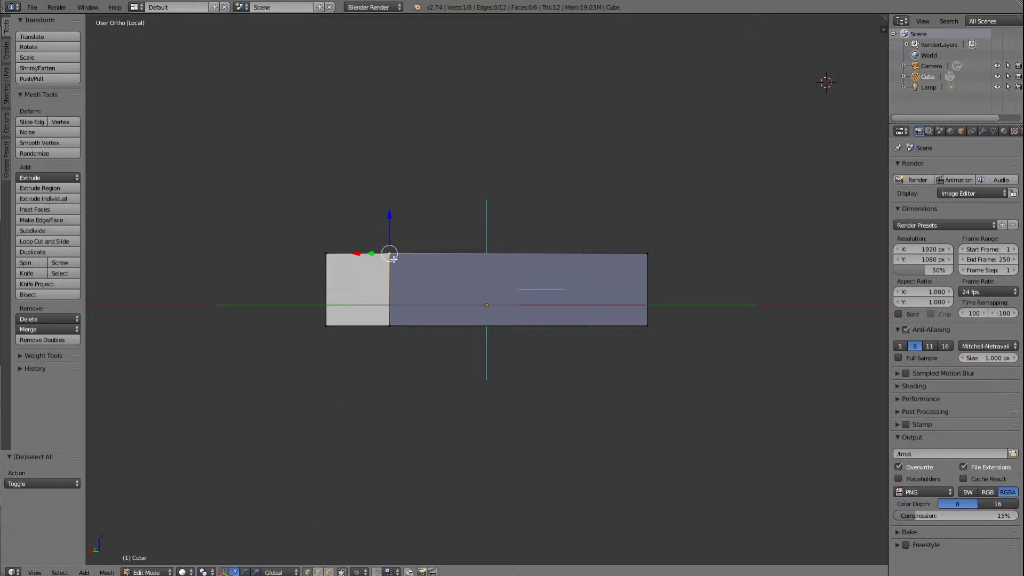
right_click(328, 254, "shift")
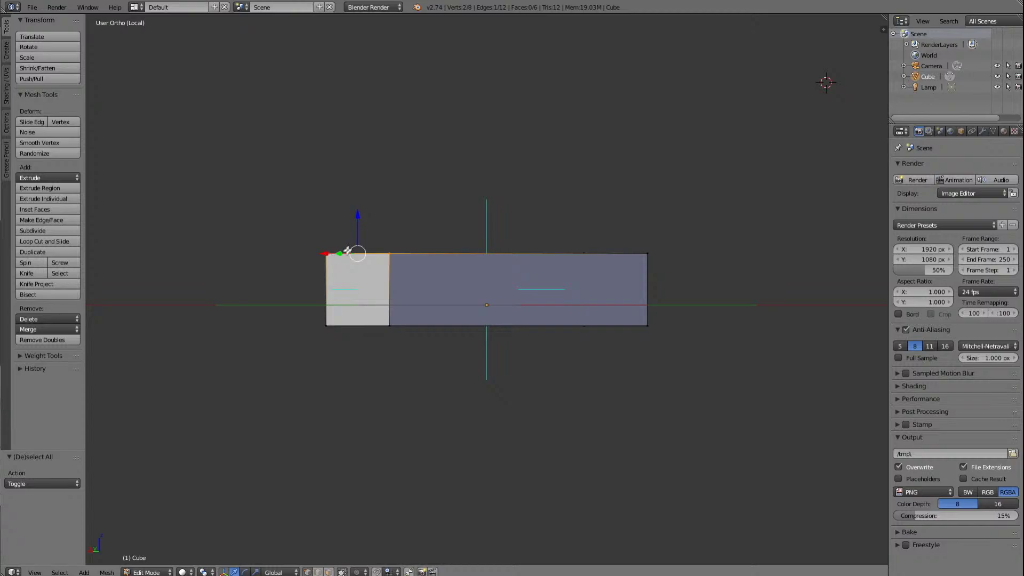
left_click(39, 327)
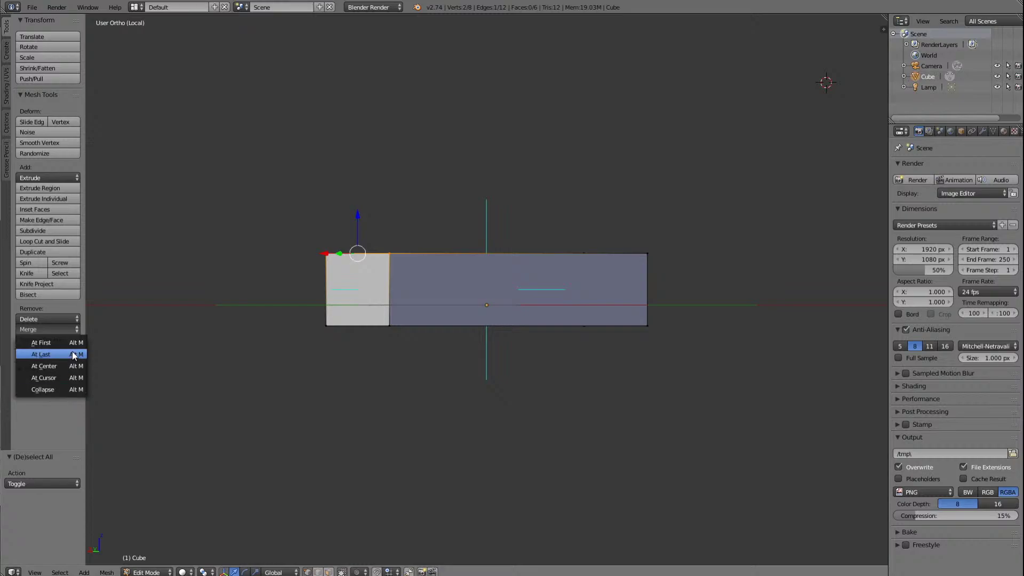
left_click(170, 411)
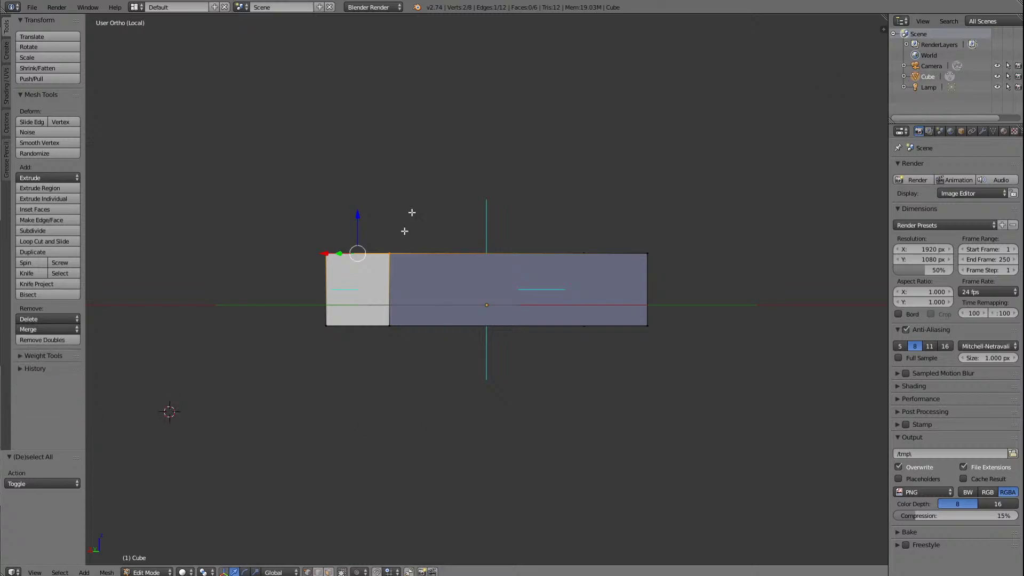
key("a")
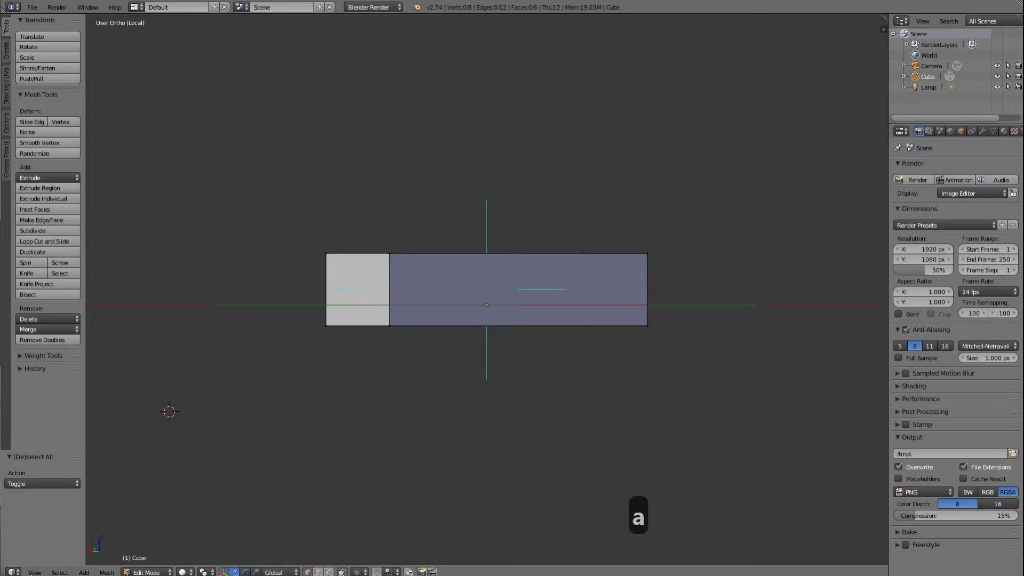
Step: Show the body box in left view over the side reference drawing with wireframe shading
left_click(33, 572)
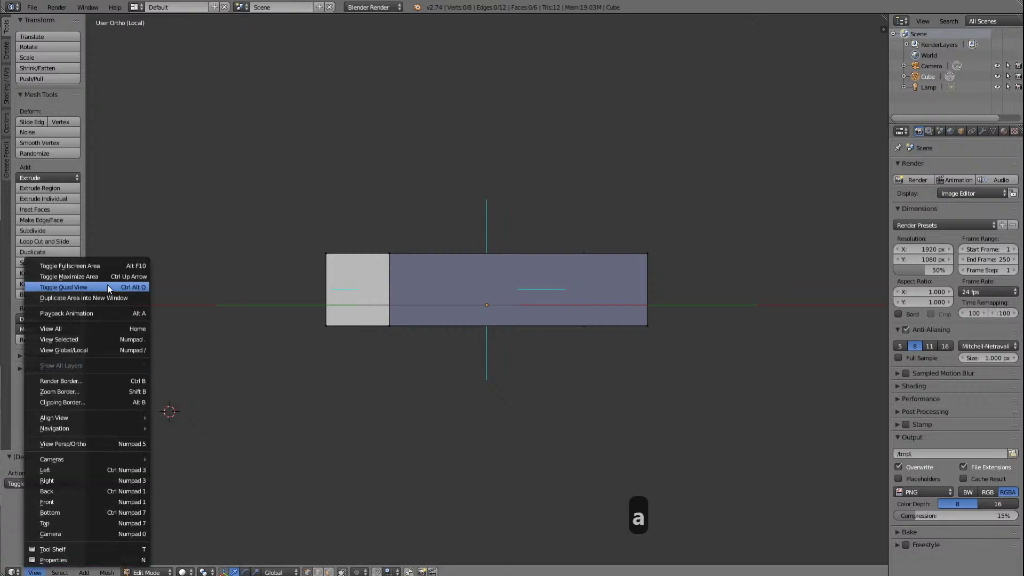
left_click(87, 469)
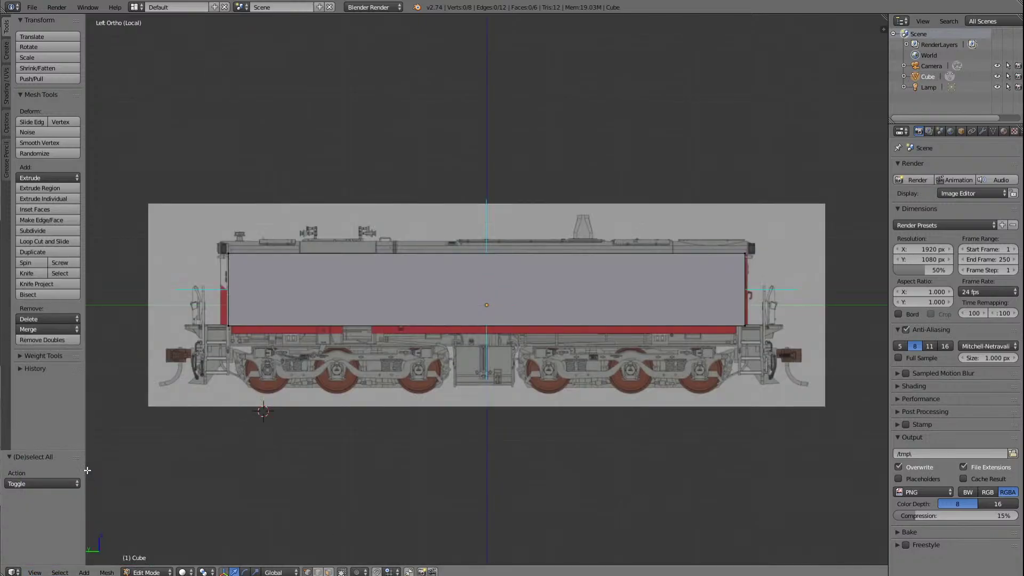
left_click(184, 571)
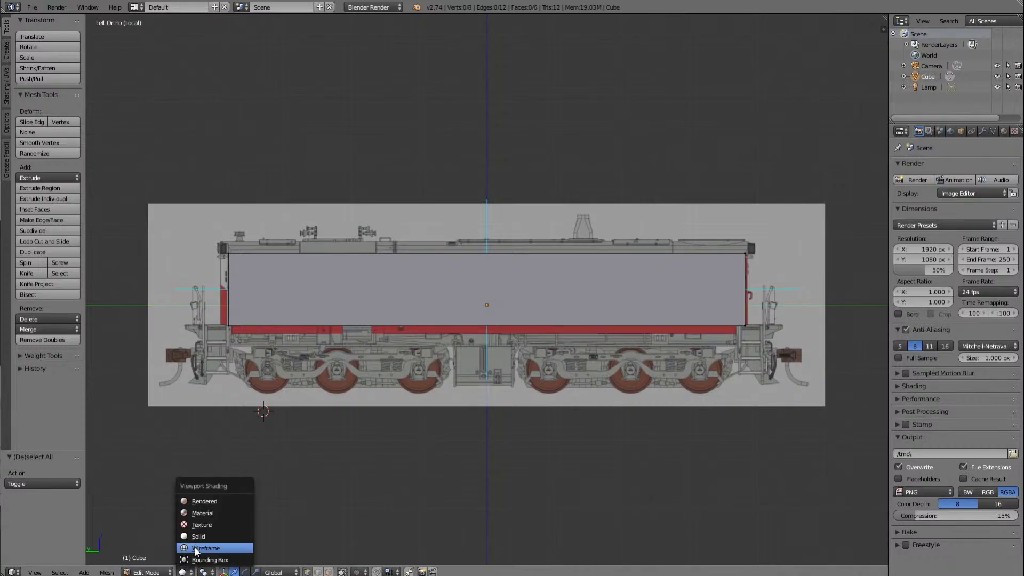
left_click(202, 525)
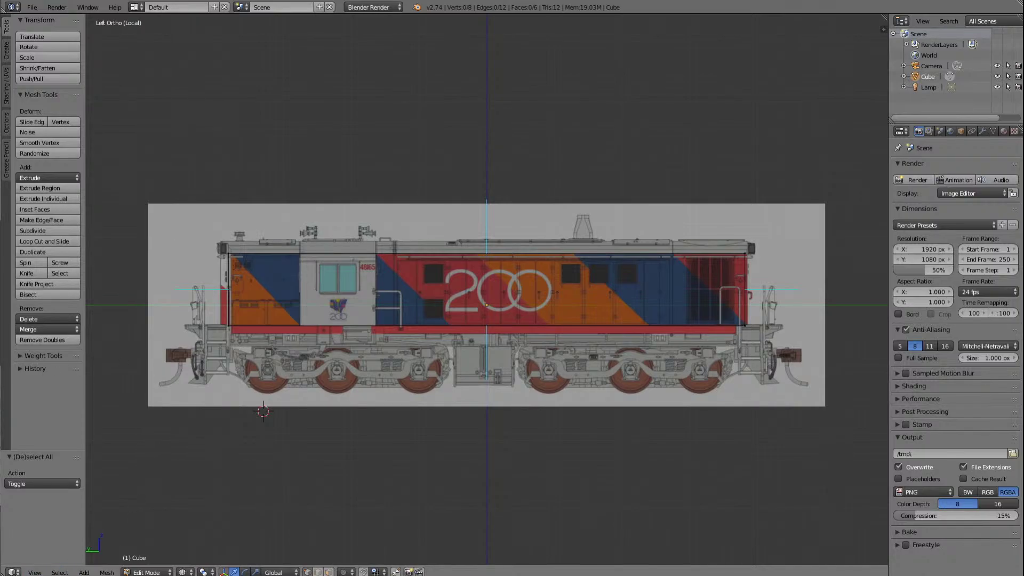
Step: Select all of the body box's geometry and deselect it again
left_click(14, 572)
left_click(34, 572)
left_click(59, 572)
key("a")
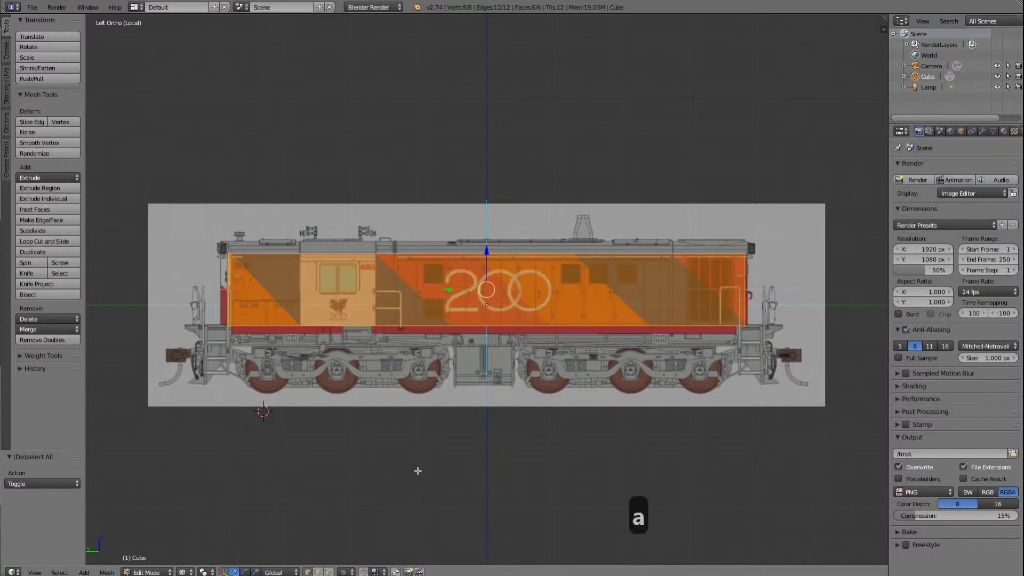
key("a")
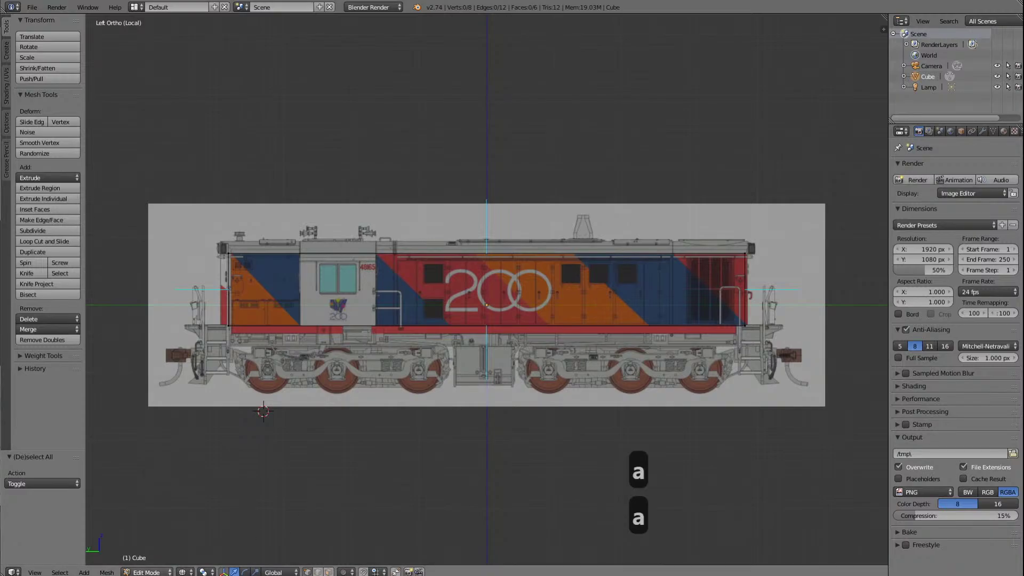
Step: Border-select the entire body box around the side reference drawing and clear the selection
left_click(60, 572)
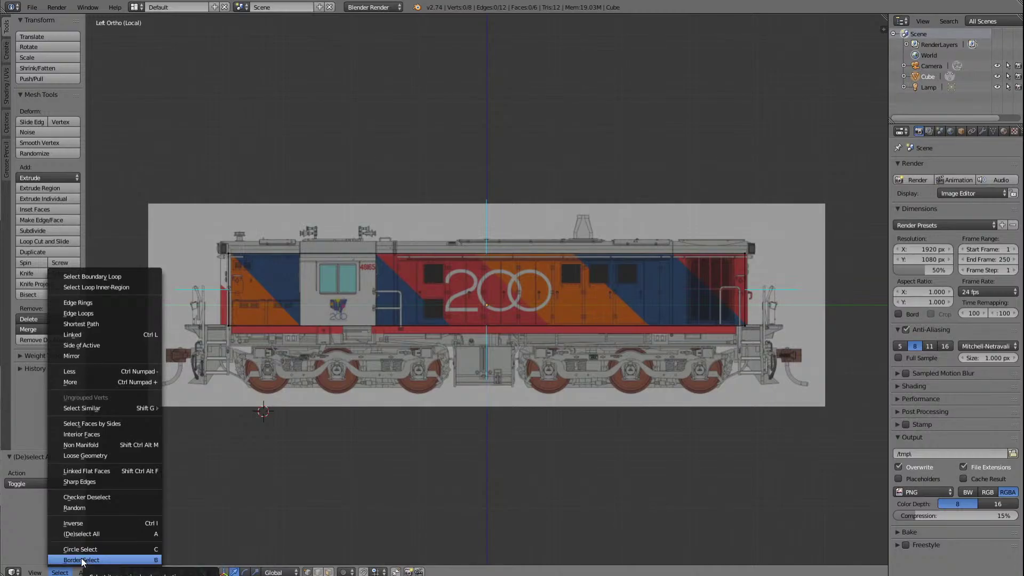
left_click(81, 560)
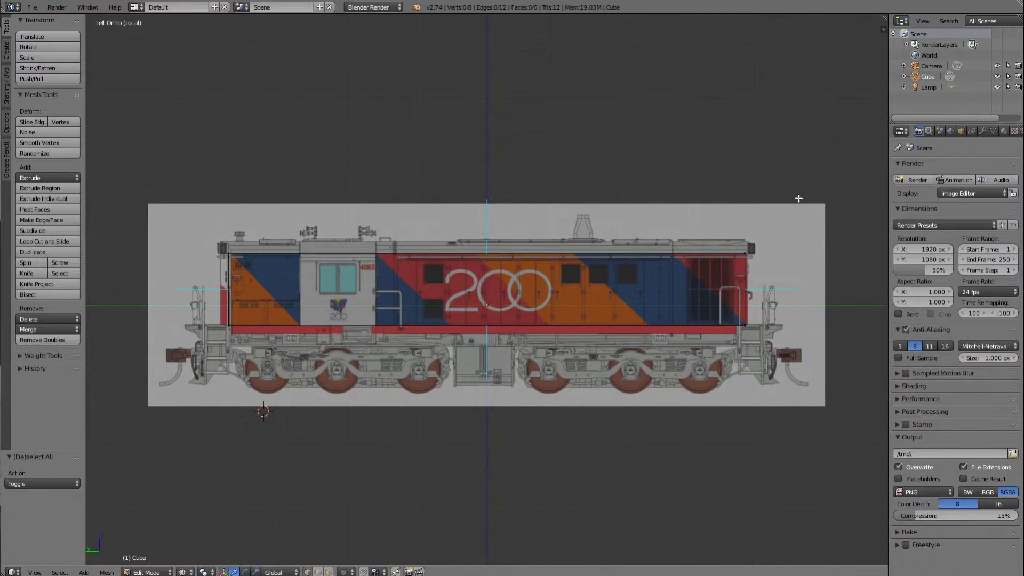
key("b")
key("b")
left_click_drag(798, 198, 140, 484)
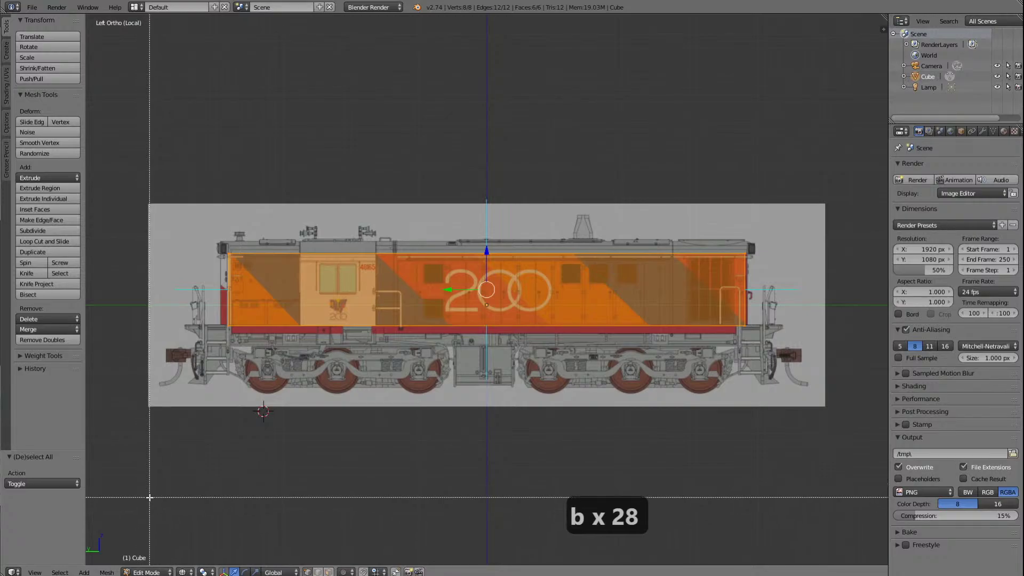
key("a")
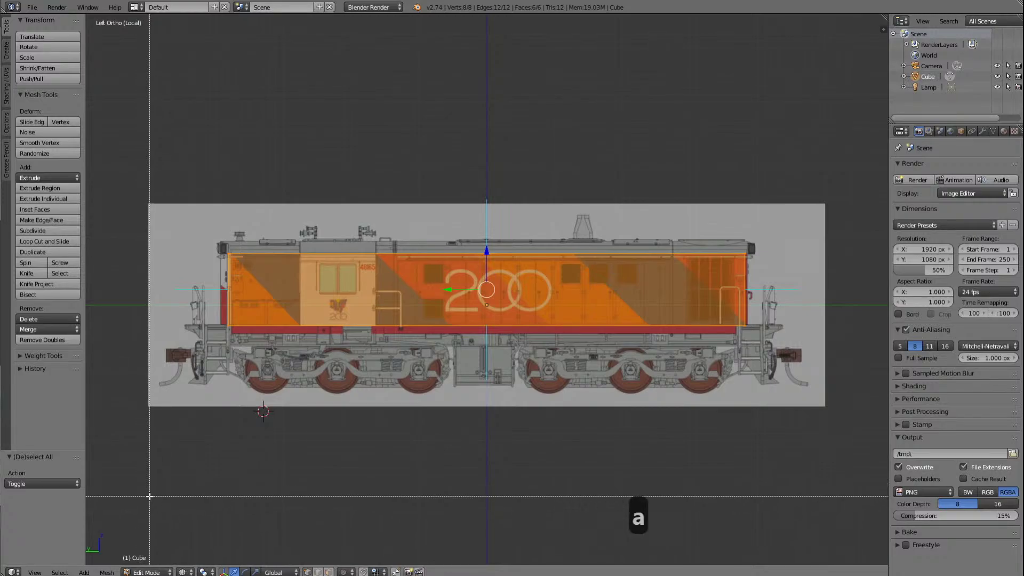
key("a")
right_click(219, 456)
key("a")
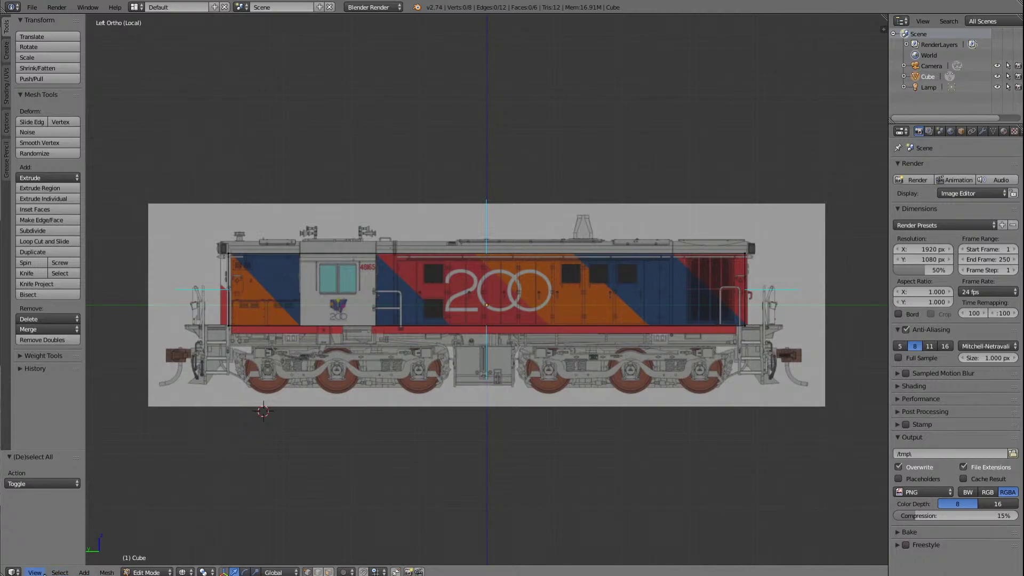
Step: Review the available selection commands, addable mesh primitives, and mesh editing commands such as Show/Hide and Normals
left_click(60, 572)
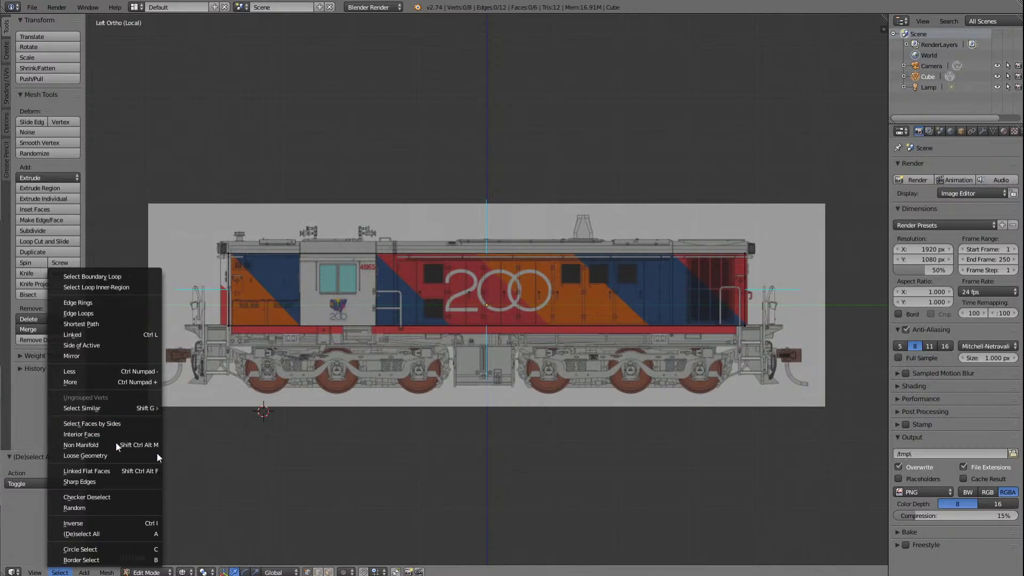
key("Escape")
left_click(84, 572)
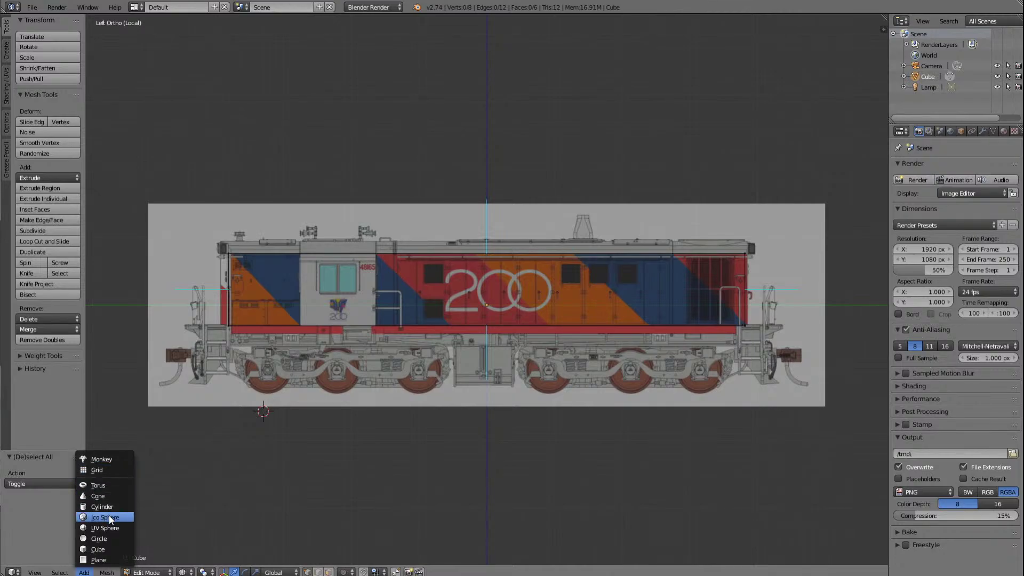
left_click(98, 561)
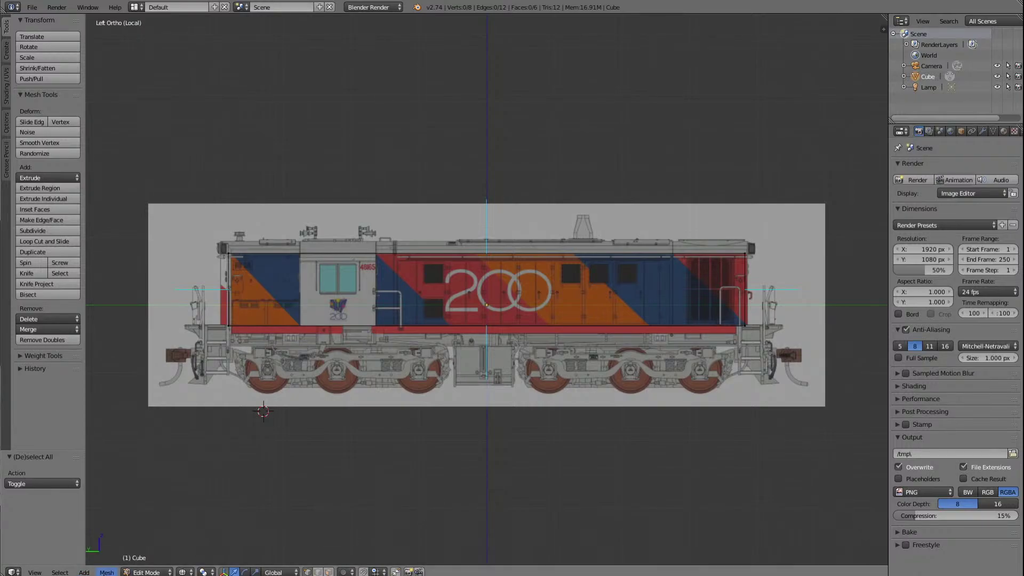
left_click(107, 572)
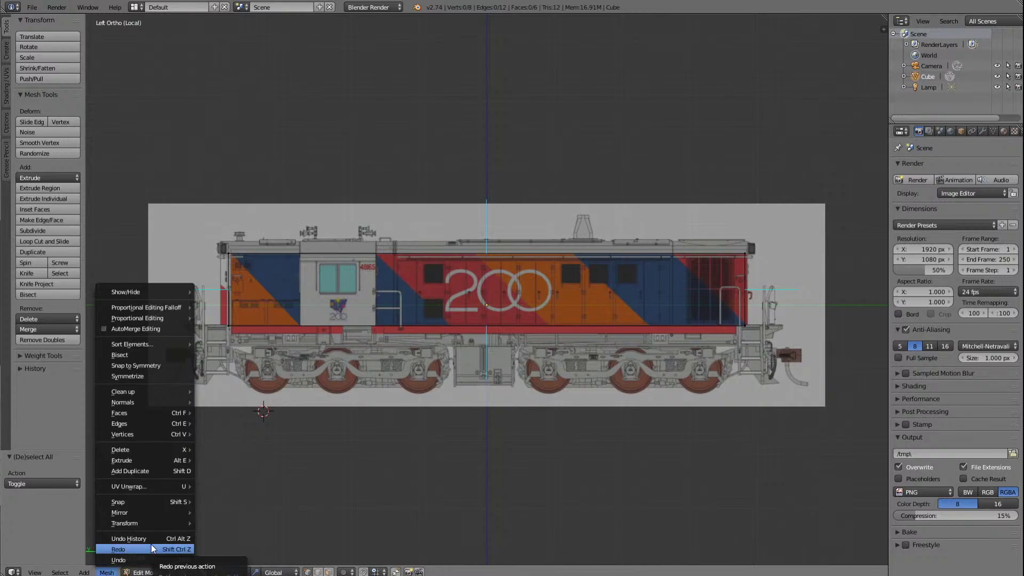
mouse_move(144, 292)
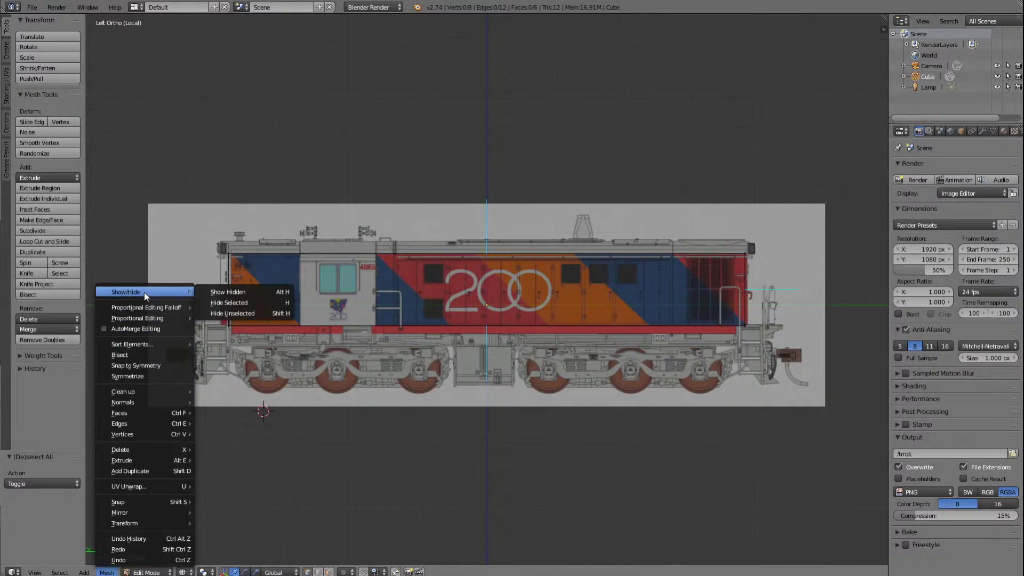
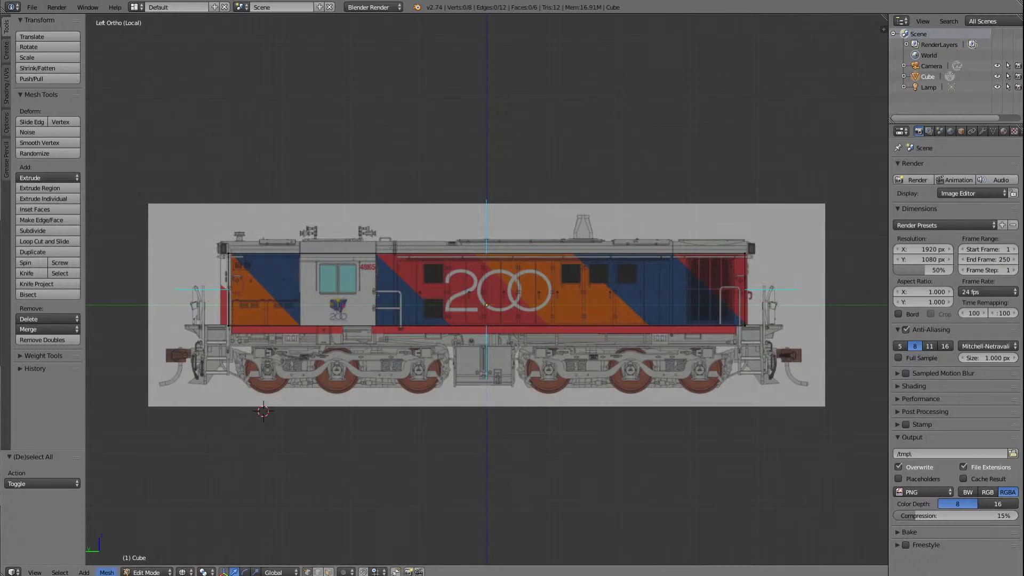
left_click(107, 572)
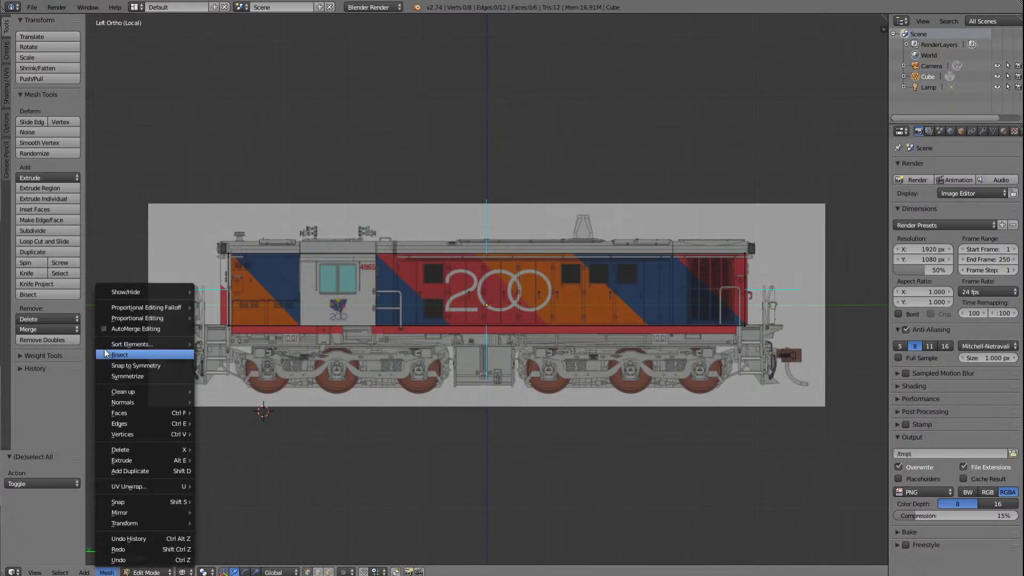
mouse_move(130, 397)
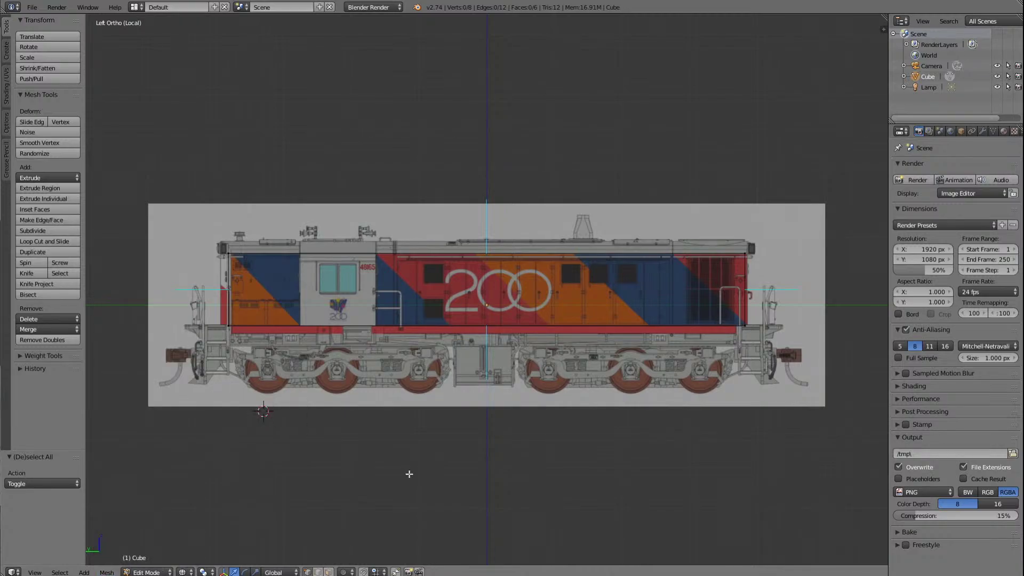
Step: Display the body box in solid shading from an angled view and switch to face selection mode
key("Left")
key("Left")
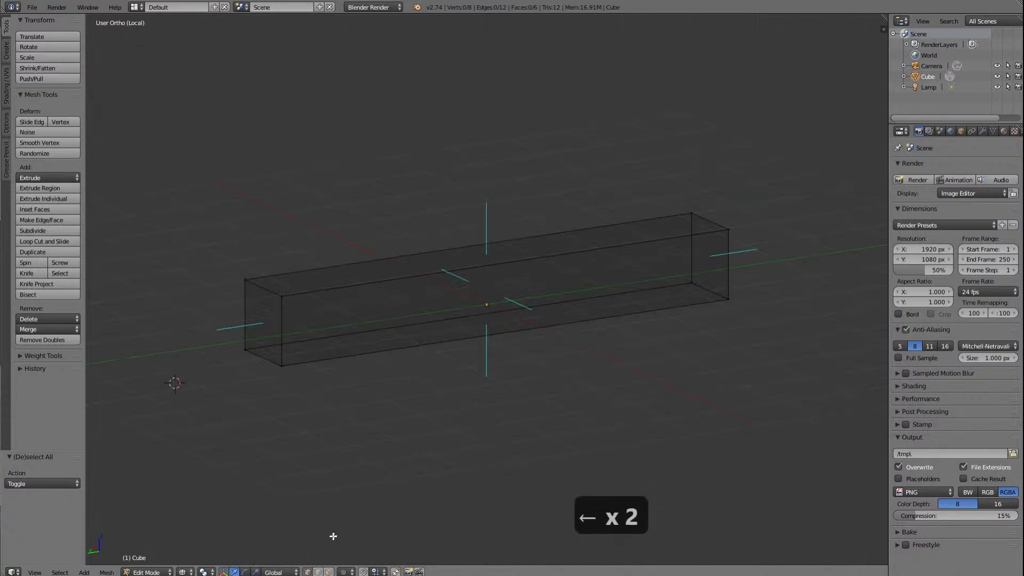
left_click(184, 572)
left_click(197, 535)
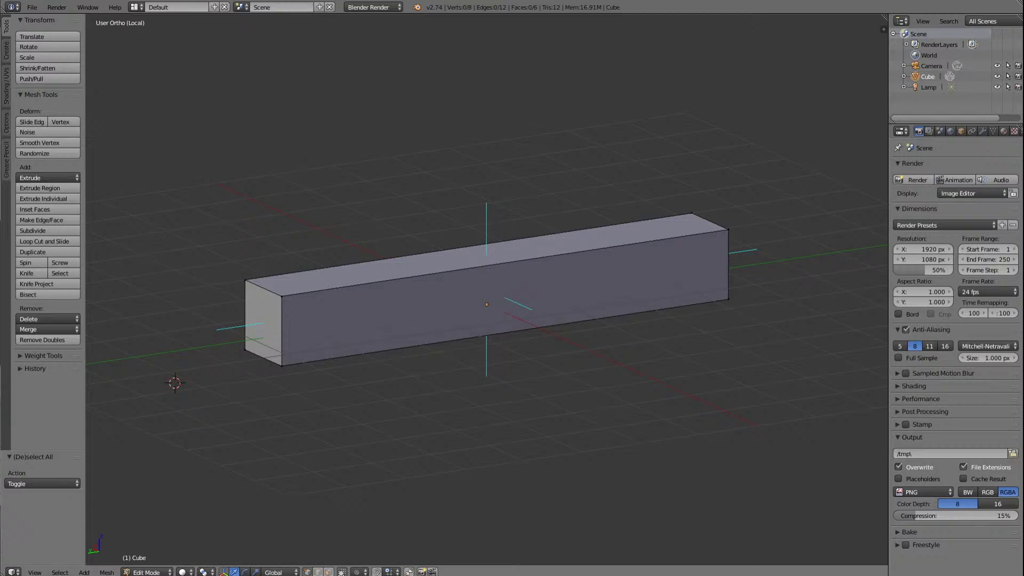
left_click(328, 572)
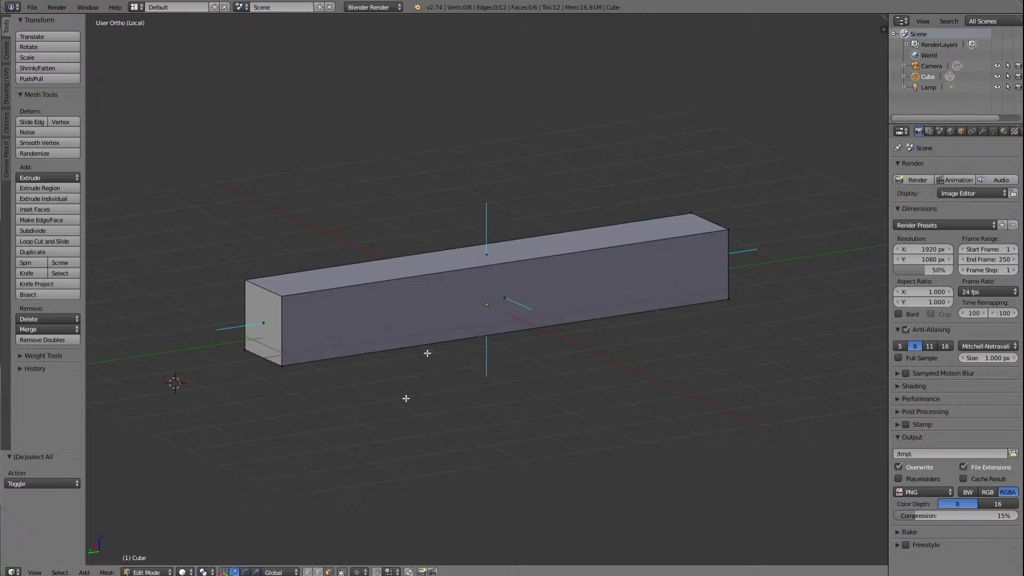
Step: Flip the normals of the body box's top face and deselect it
right_click(486, 254)
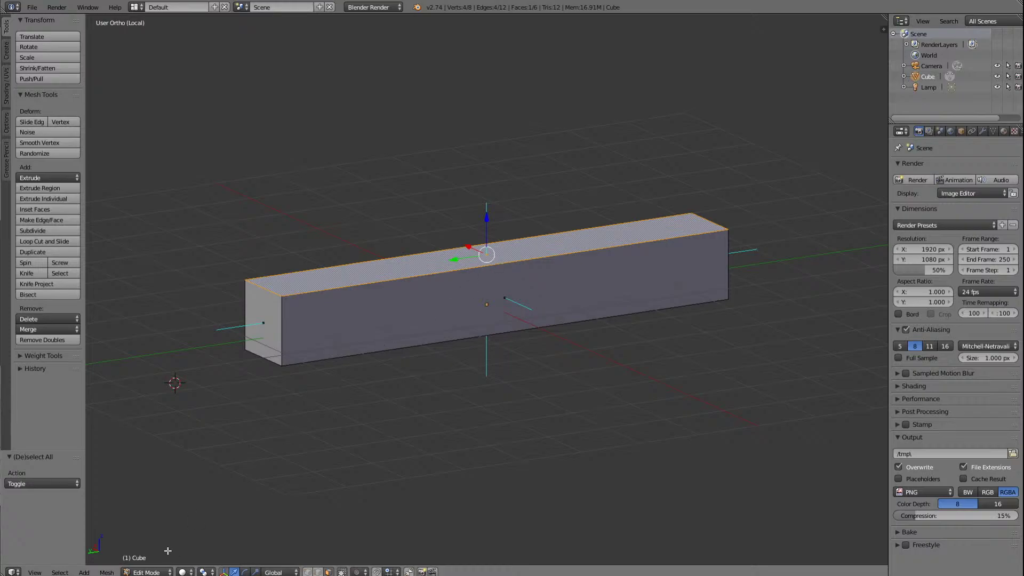
left_click(107, 571)
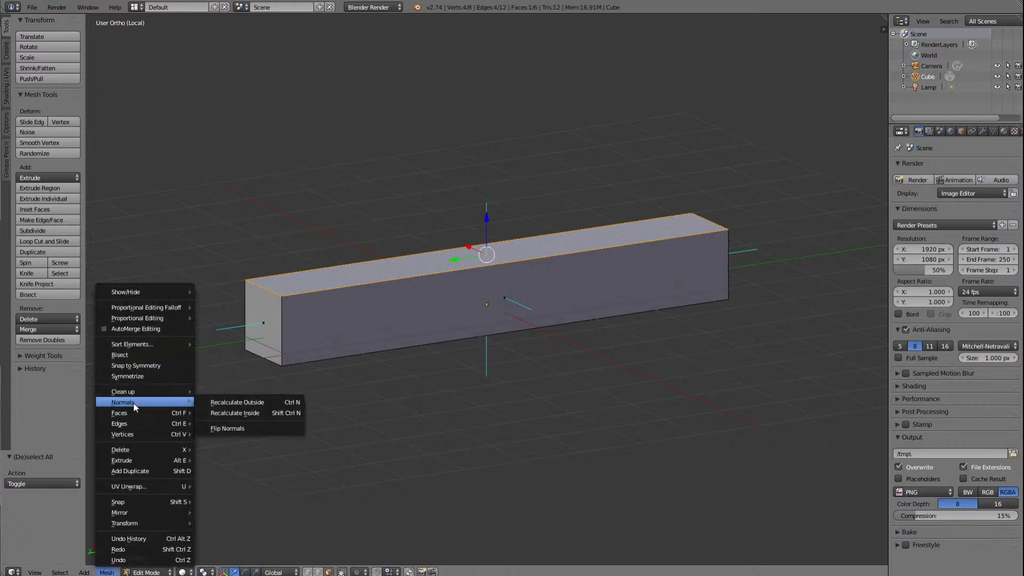
left_click(224, 430)
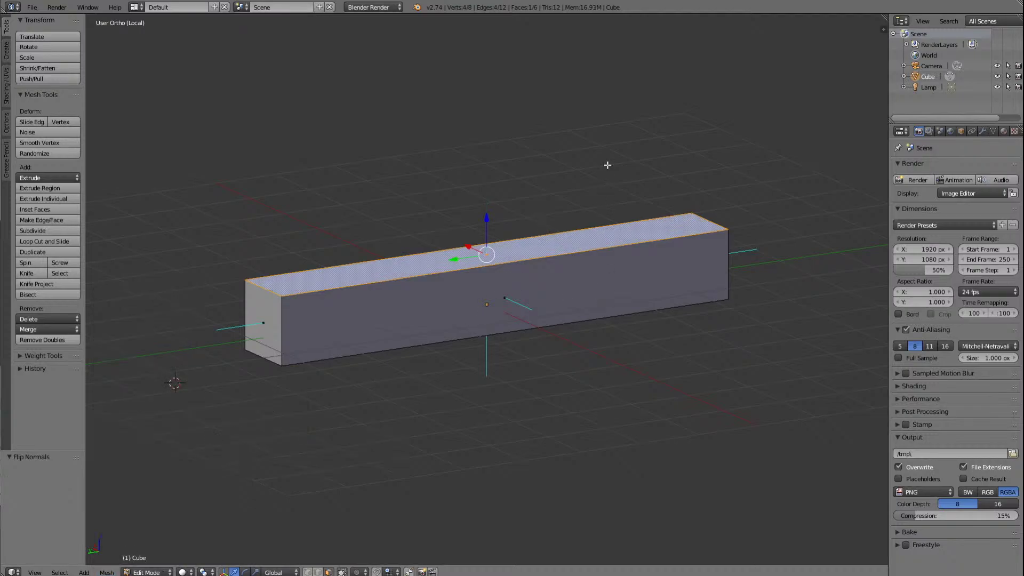
key("a")
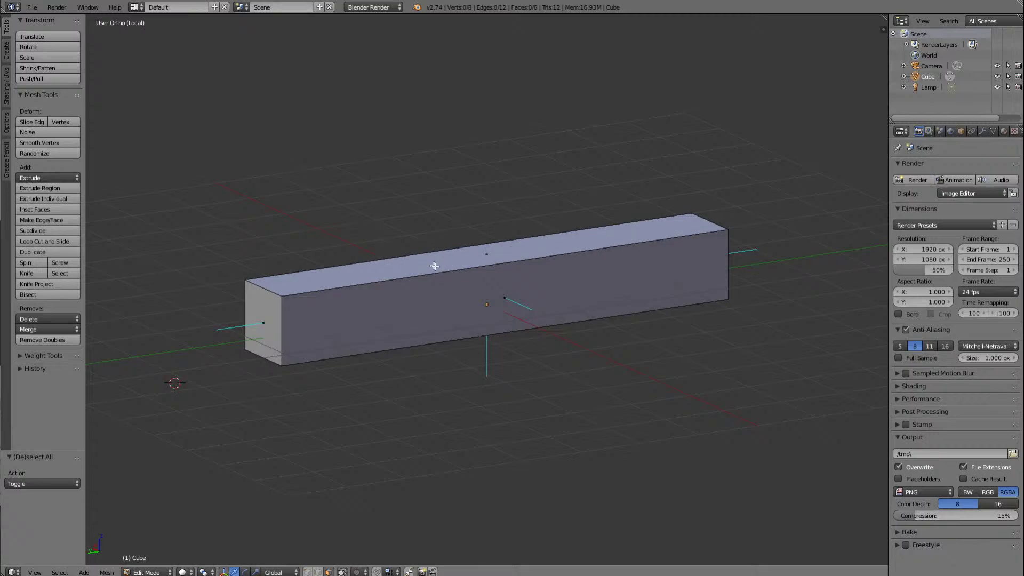
Step: Flip the top face's normals back to point outward and clear the selection
right_click(486, 254)
key("w")
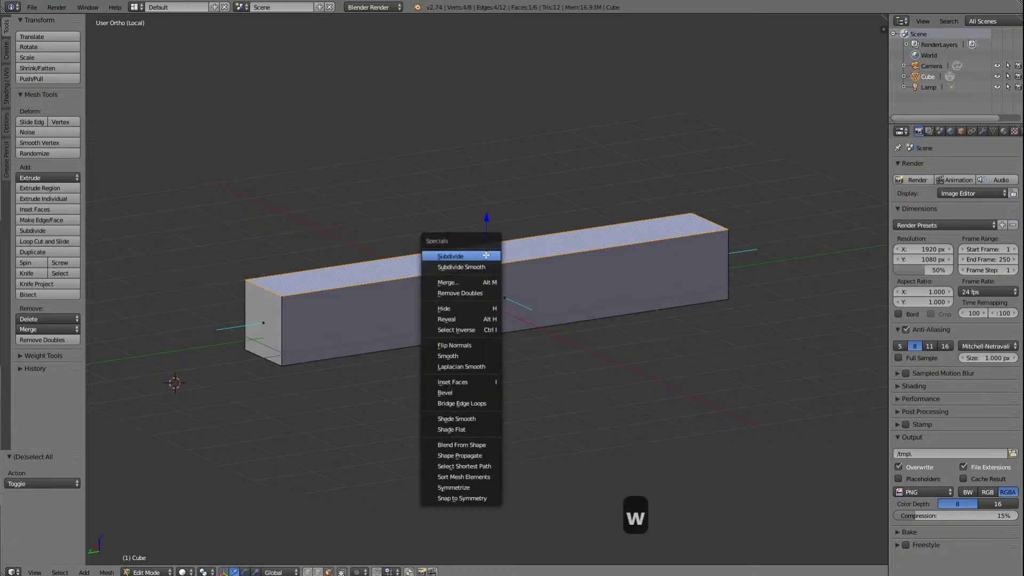
key("f")
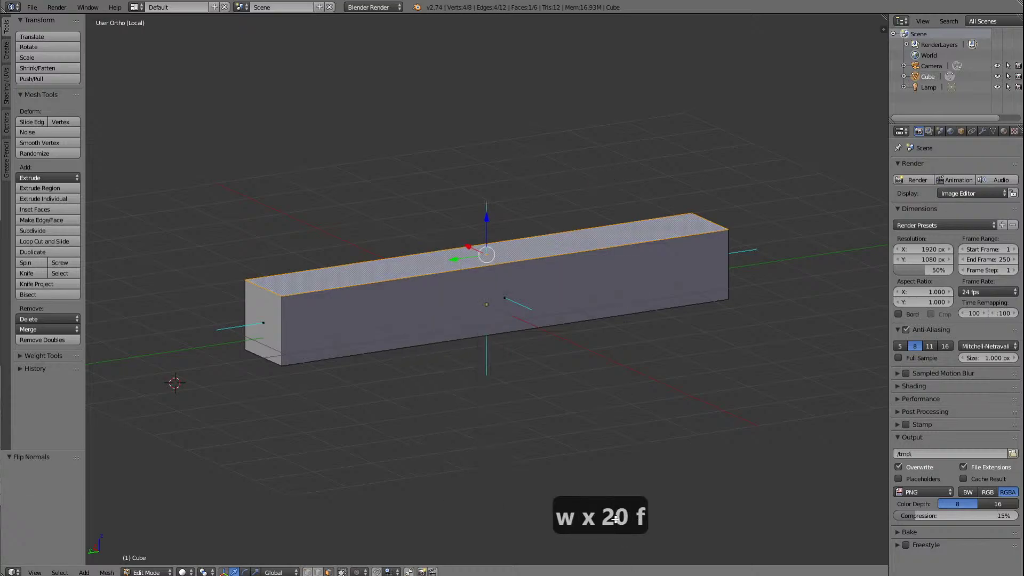
left_click(592, 134)
key("a")
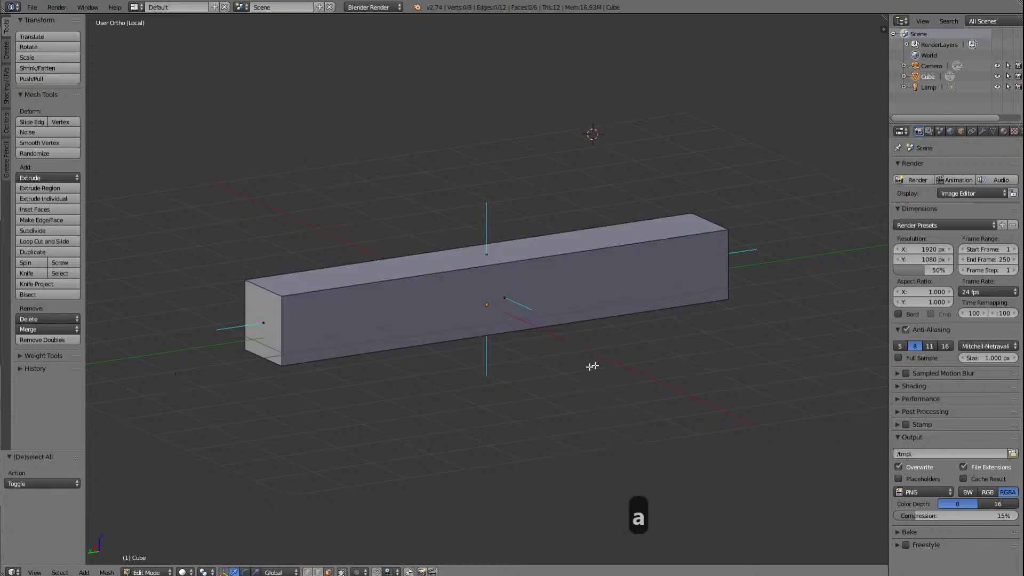
scroll(521, 315, "down", 1)
scroll(522, 315, "up", 2)
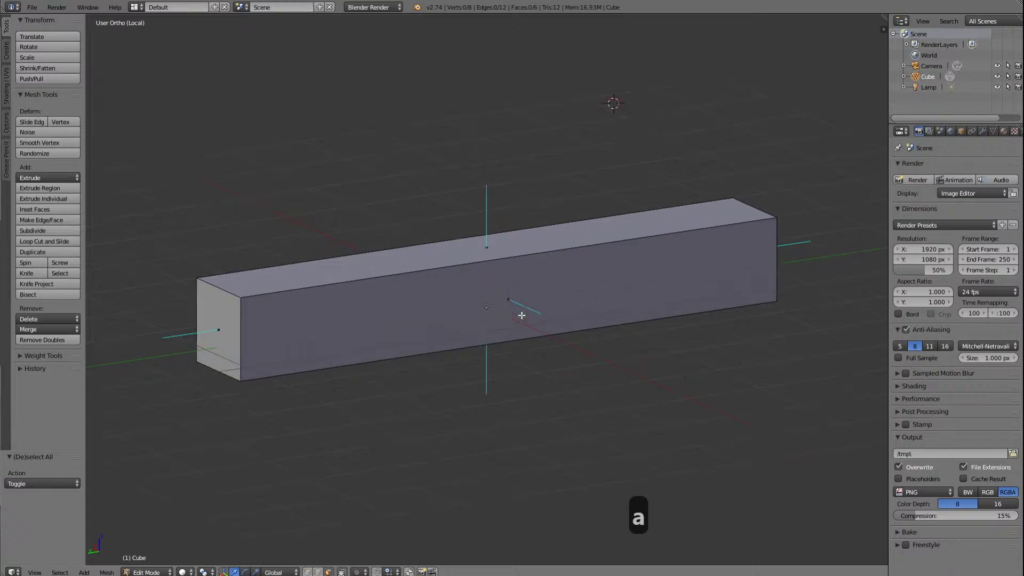
Step: Review the mesh editing commands for snapping, UV unwrapping, deleting, and editing edges and vertices
scroll(521, 314, "up", 2)
scroll(523, 313, "down", 2)
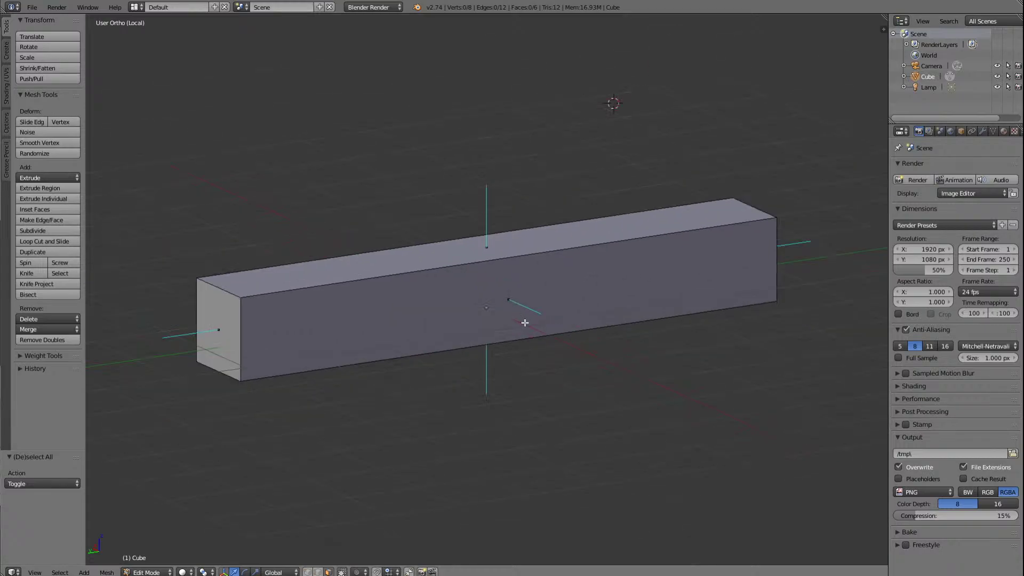
left_click(106, 572)
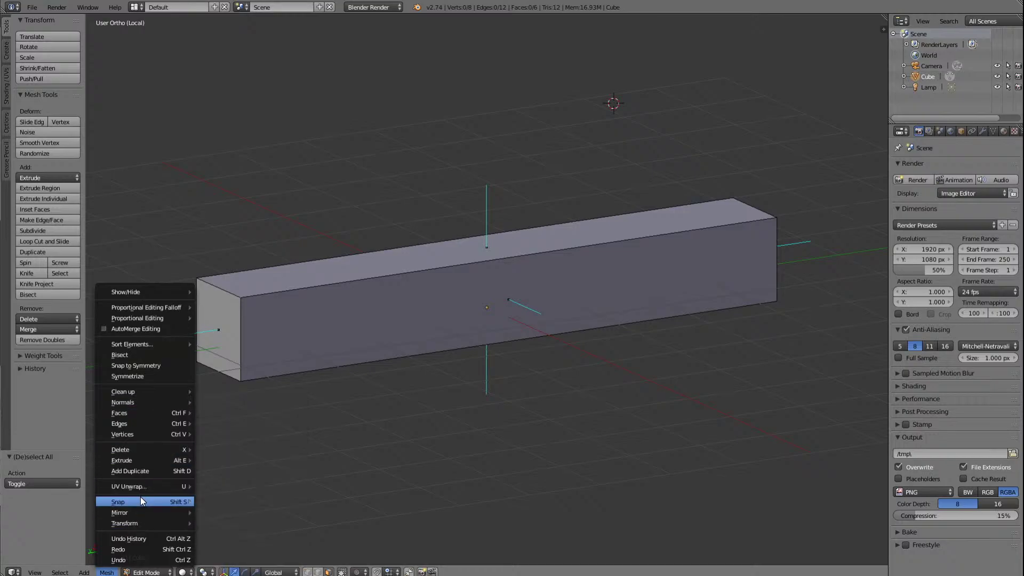
mouse_move(141, 498)
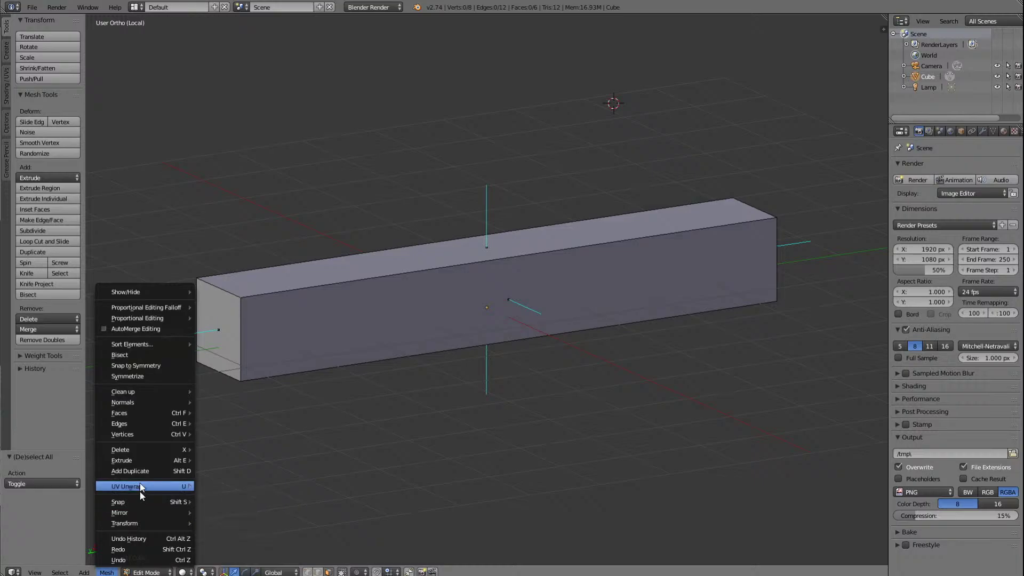
mouse_move(137, 449)
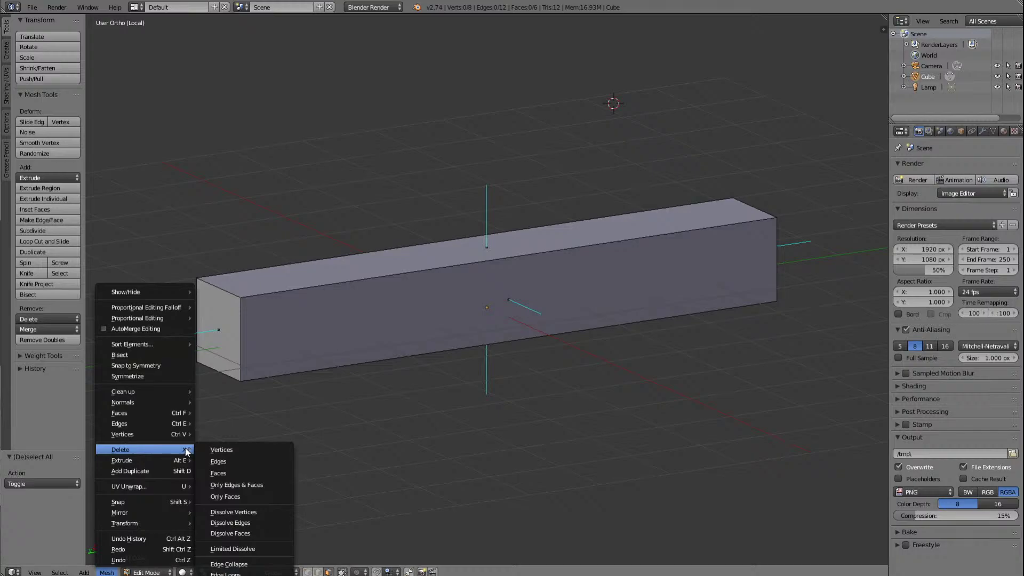
mouse_move(126, 423)
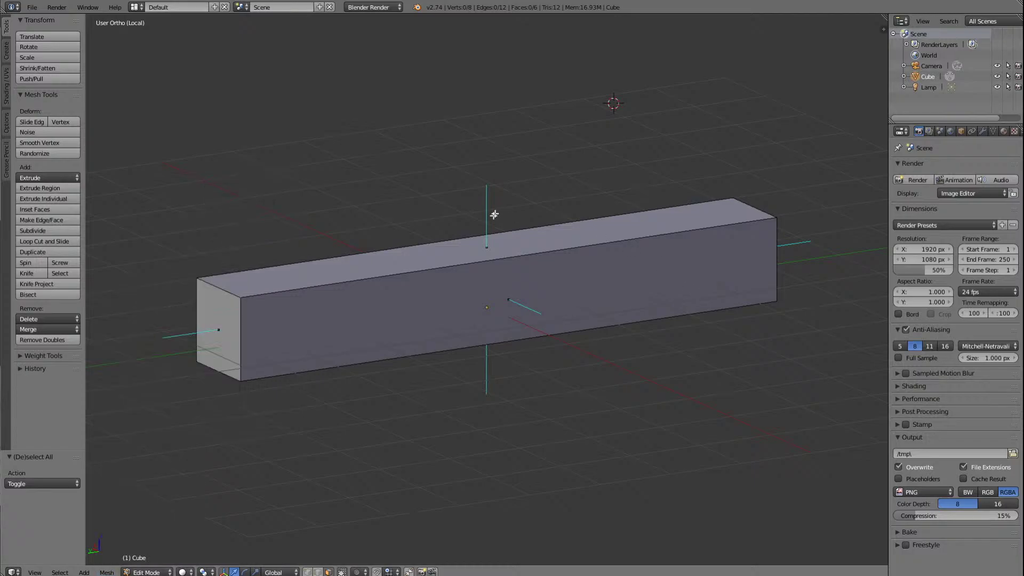
Step: Place the 3D cursor on the body box's top face, select that face and switch to vertex selection mode
left_click(490, 249)
right_click(490, 250)
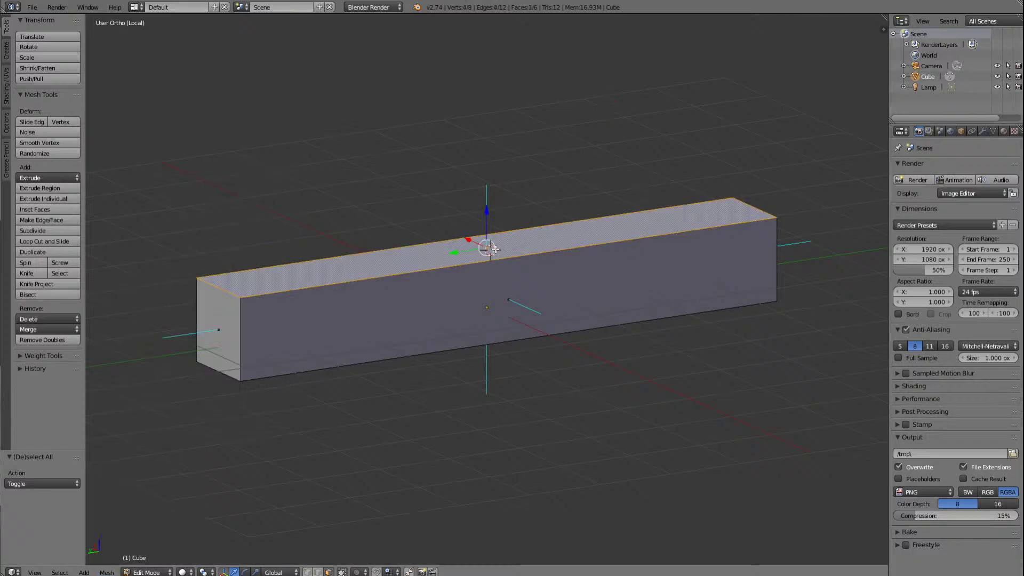
left_click(308, 571)
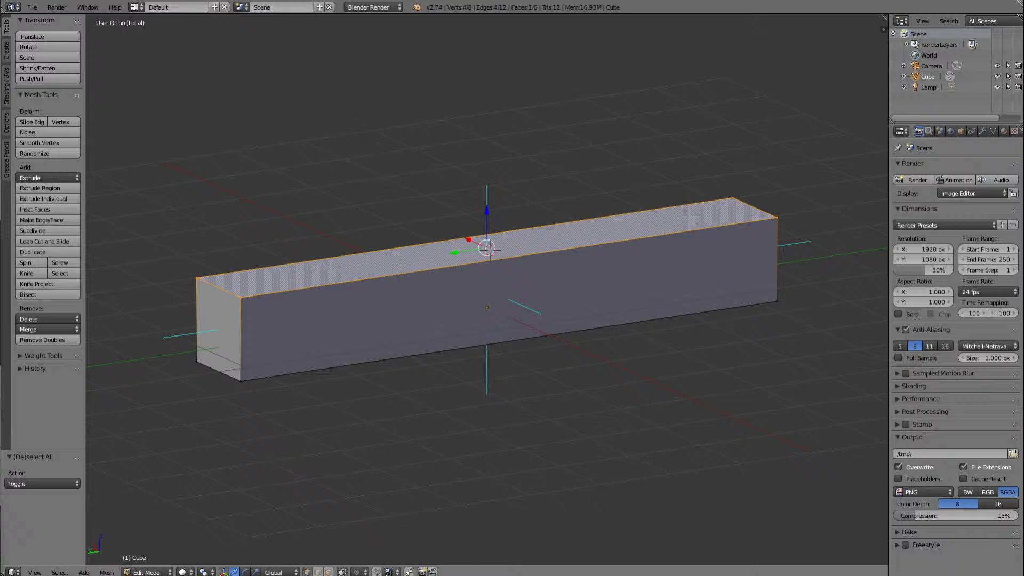
Step: Switch the body box from Edit Mode to Object Mode and return it to Edit Mode
left_click(107, 572)
left_click(171, 572)
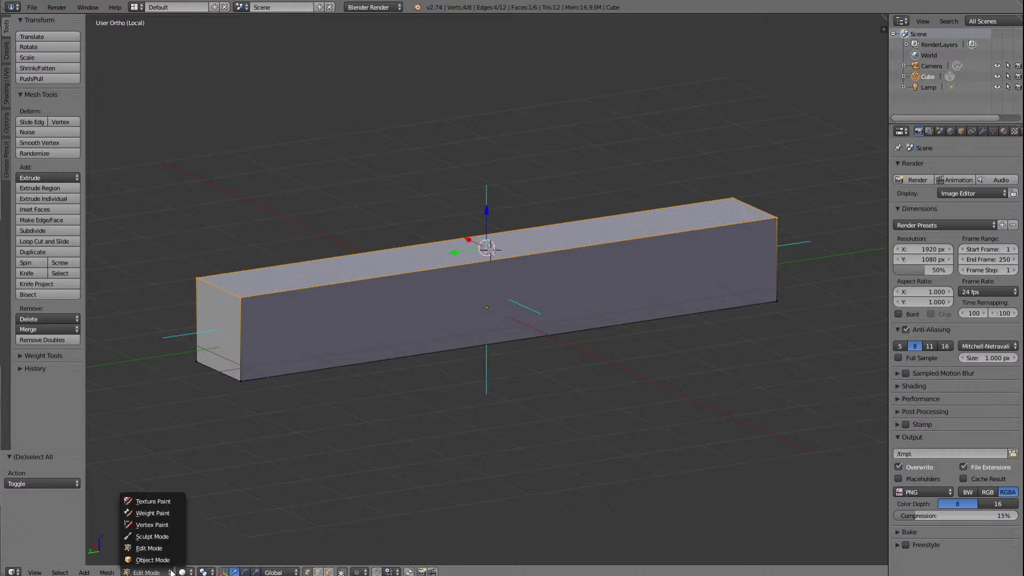
left_click(149, 572)
left_click(152, 560)
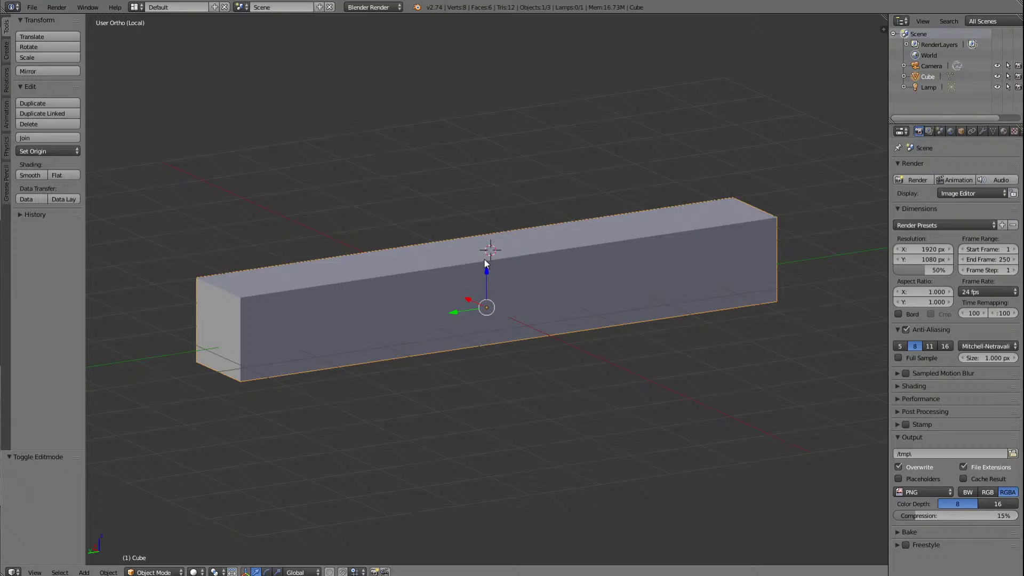
left_click(181, 572)
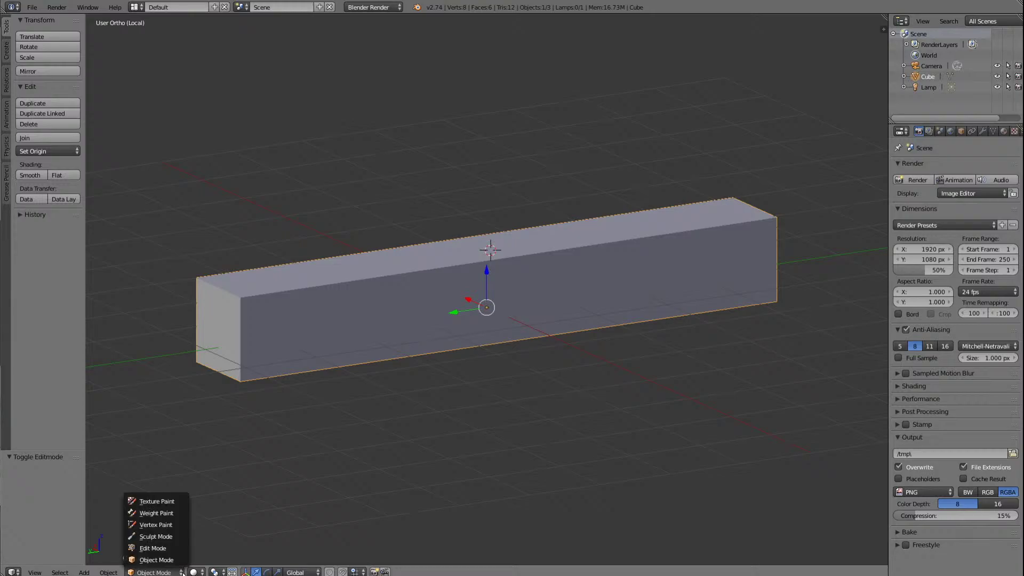
left_click(149, 549)
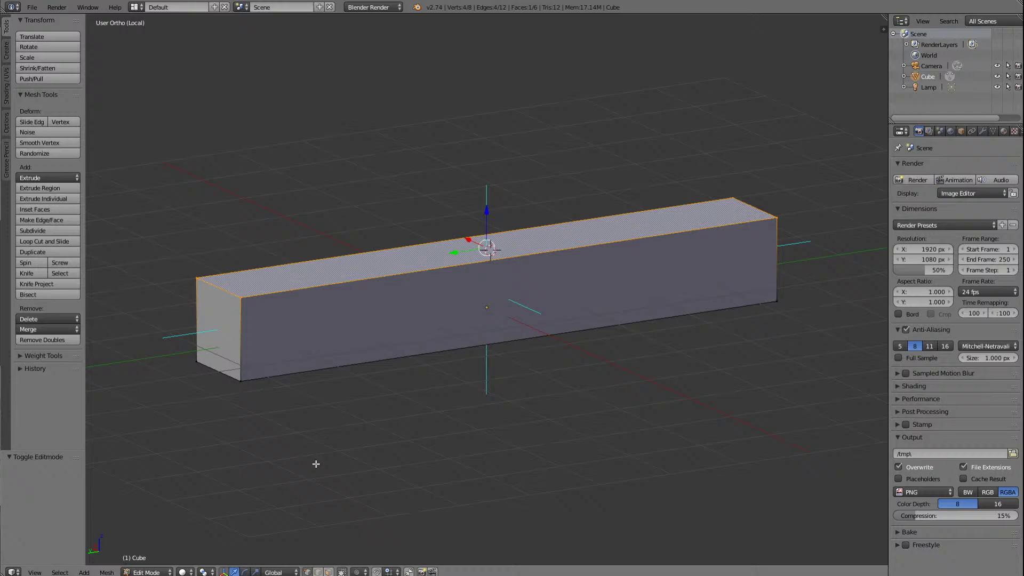
Step: Display the body box in Wireframe shading and return it to Solid shading
left_click(190, 572)
left_click(192, 572)
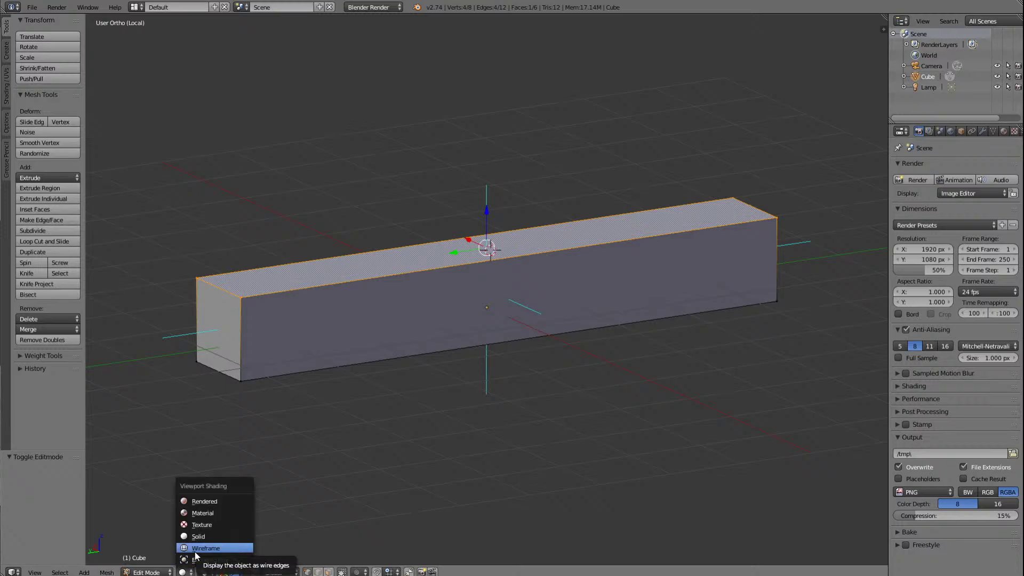
left_click(197, 549)
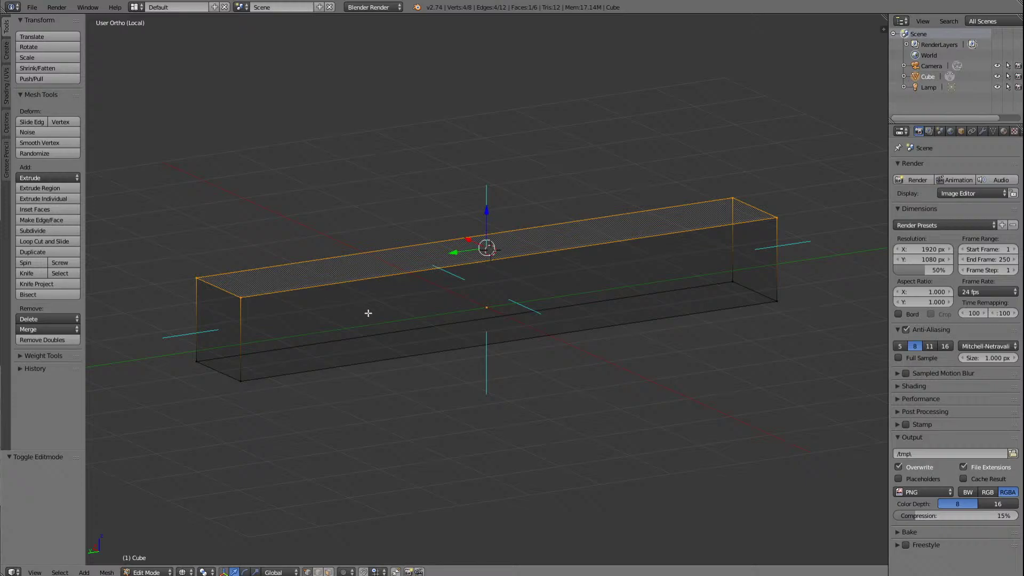
left_click(170, 572)
left_click(191, 573)
left_click(198, 534)
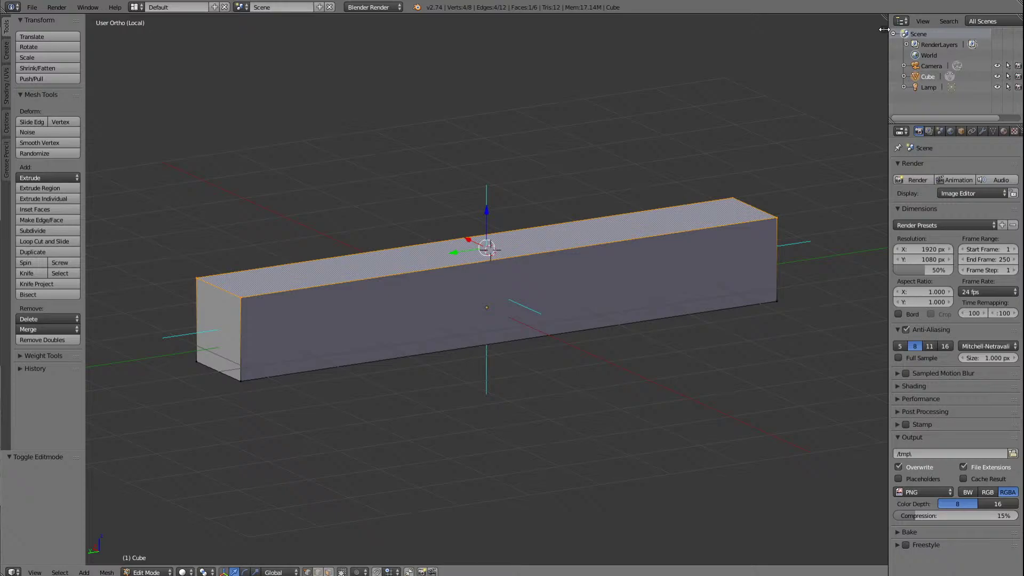
Step: Show the 3D view's properties sidebar, hide it, and show it again down to the background image settings
left_click_drag(884, 30, 830, 25)
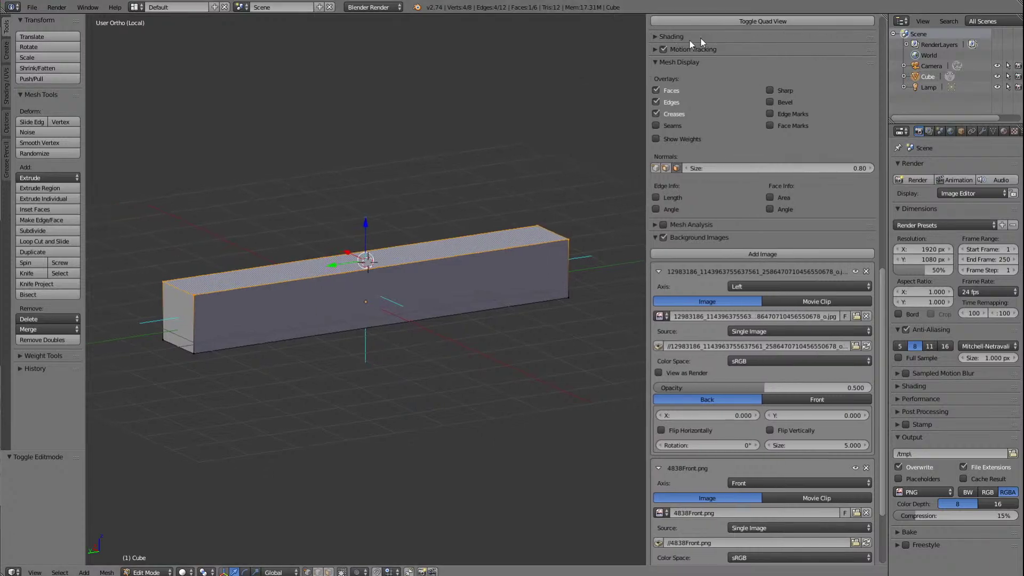
left_click_drag(645, 31, 878, 30)
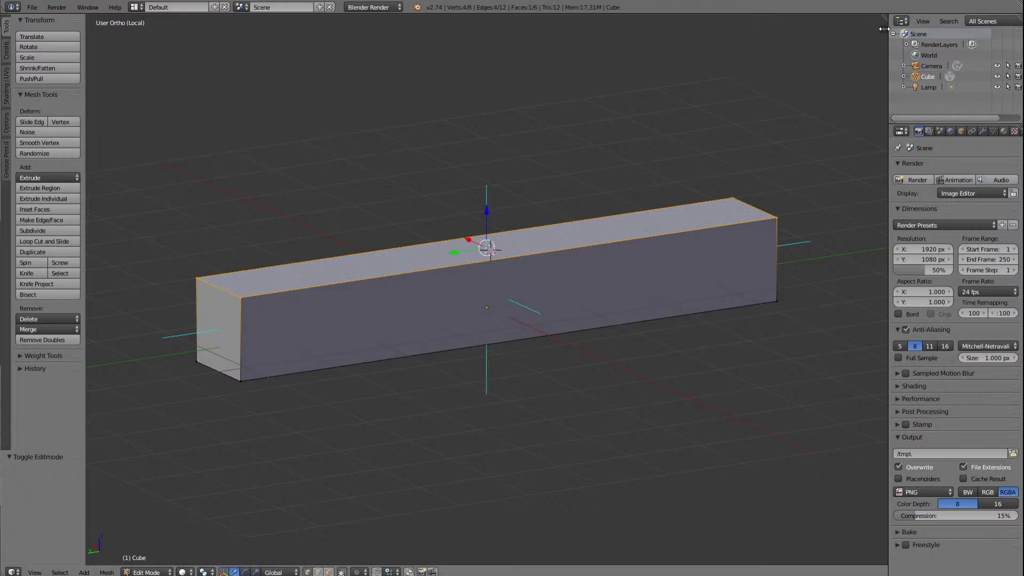
left_click_drag(876, 31, 838, 42)
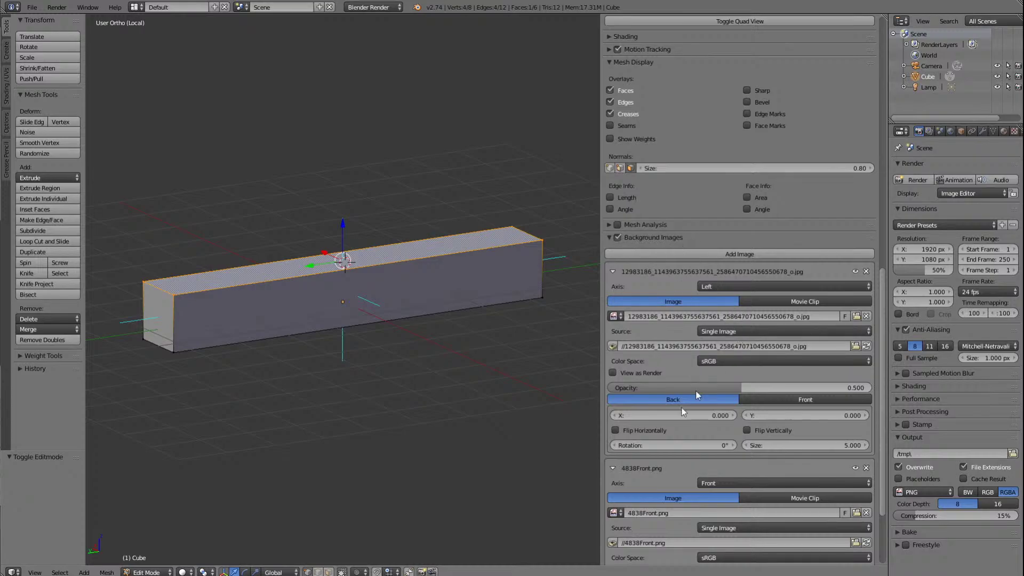
scroll(687, 422, "down", 5)
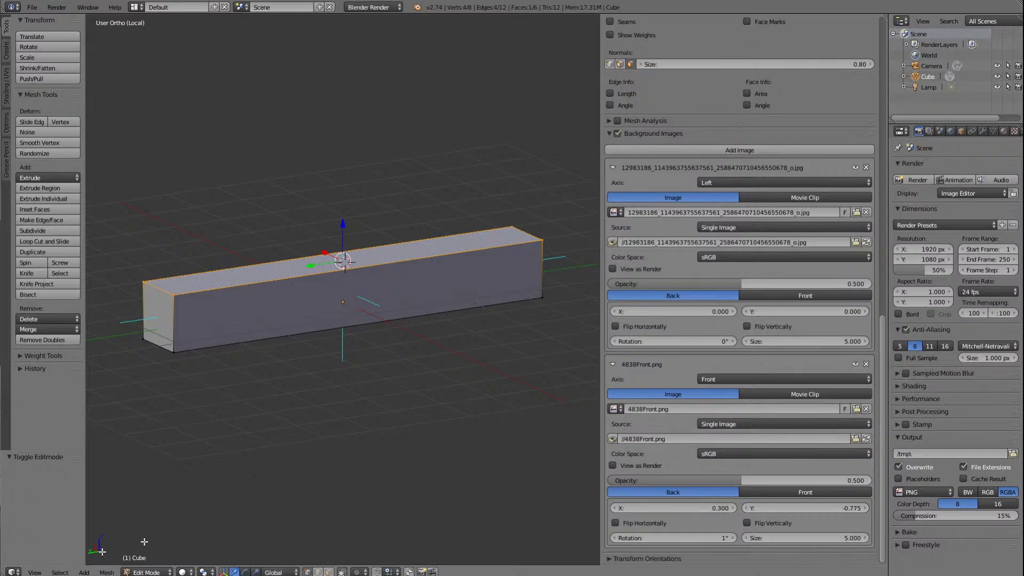
Step: Switch to the left view and toggle between perspective and orthographic projection, finishing in orthographic over the locomotive reference image
left_click(34, 572)
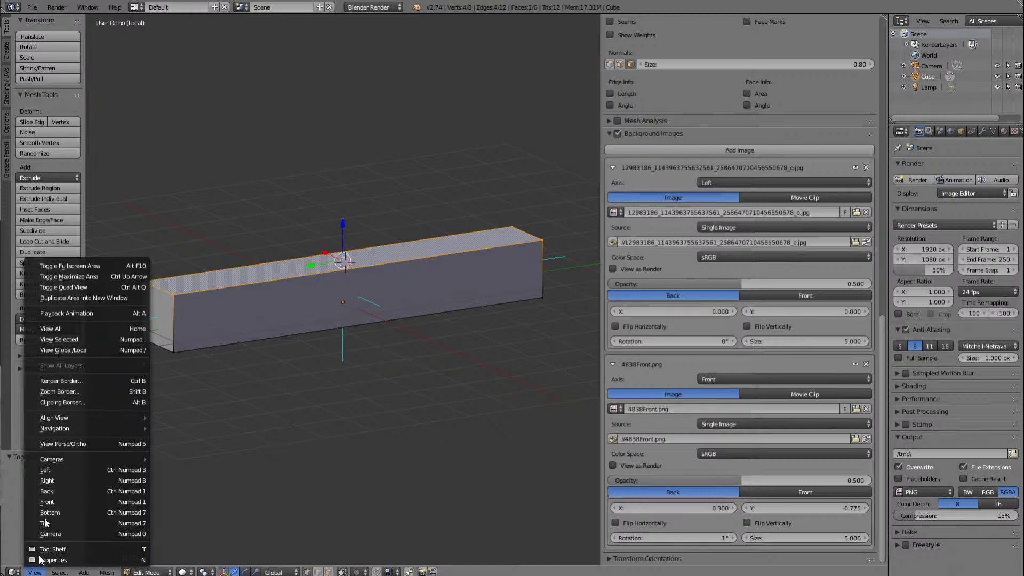
left_click(77, 469)
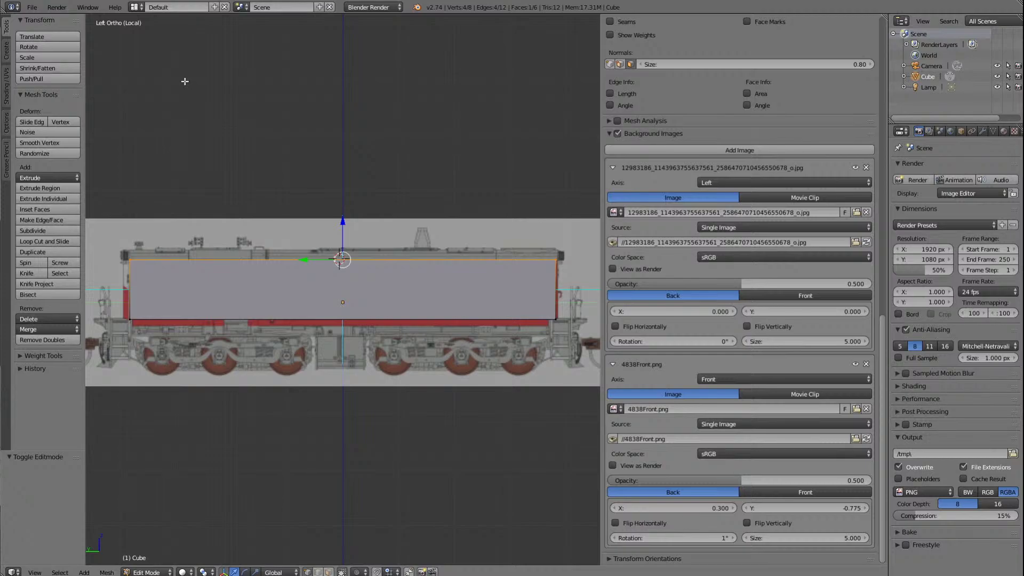
key("KP_5")
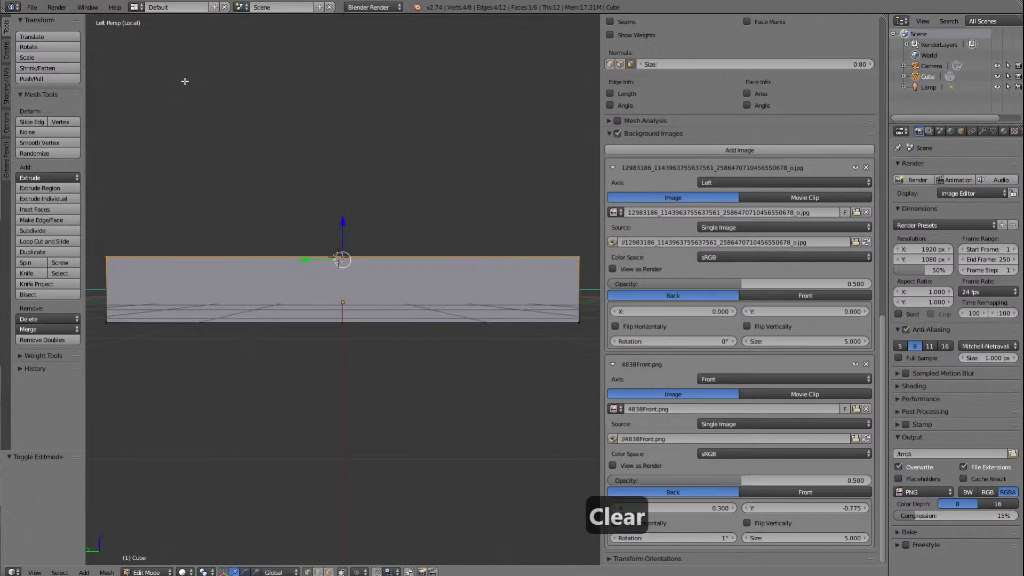
key("KP_5")
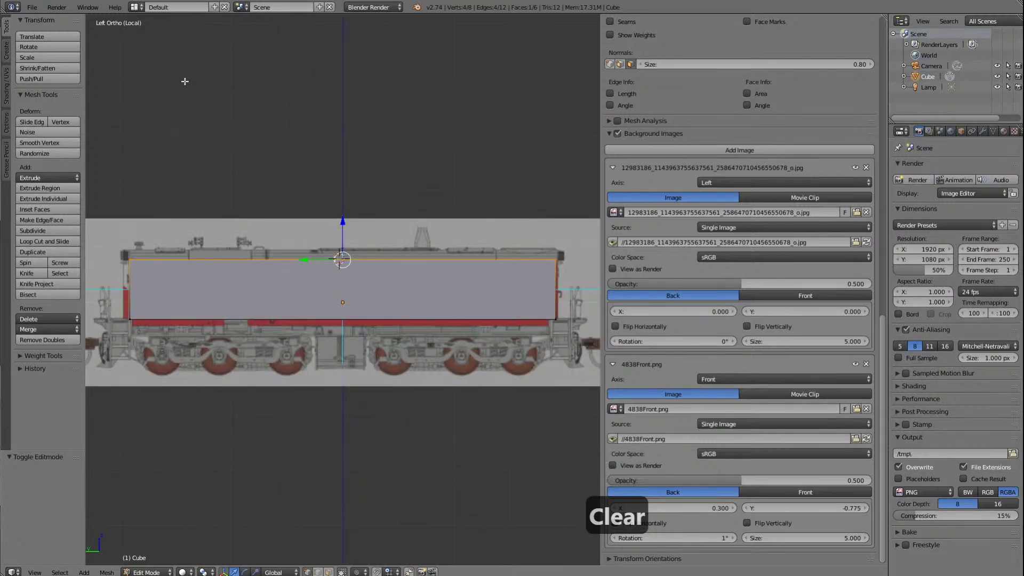
key("KP_5")
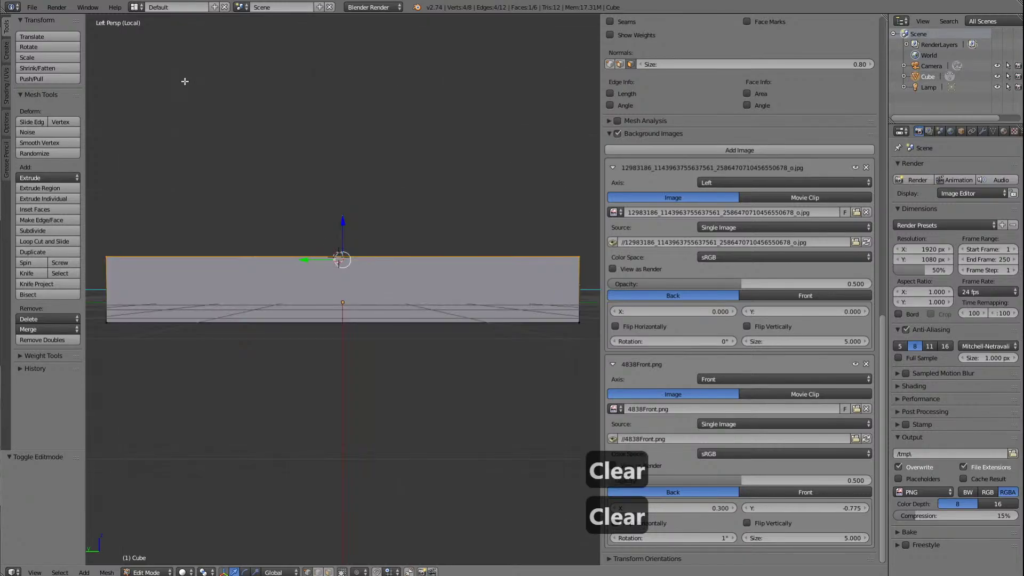
key("KP_5")
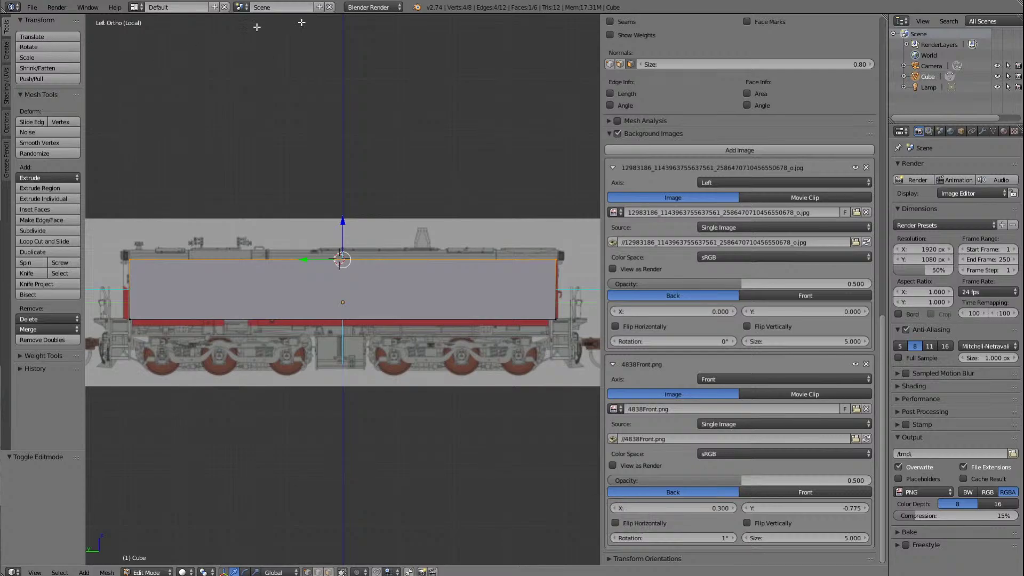
Step: Review the mesh display and background image settings and hide the properties sidebar
scroll(834, 159, "up", 1)
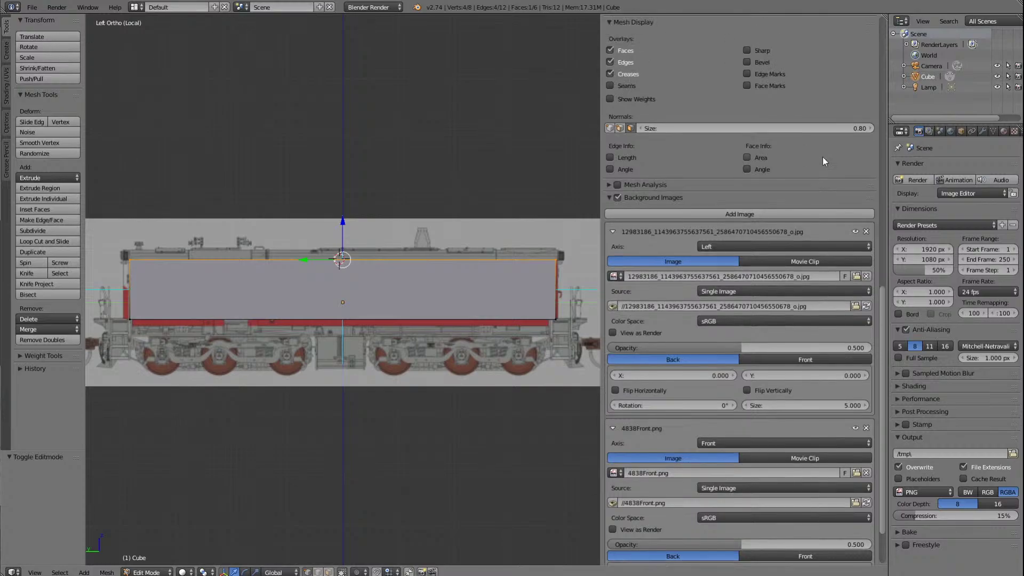
scroll(670, 154, "up", 2)
scroll(734, 86, "down", 3)
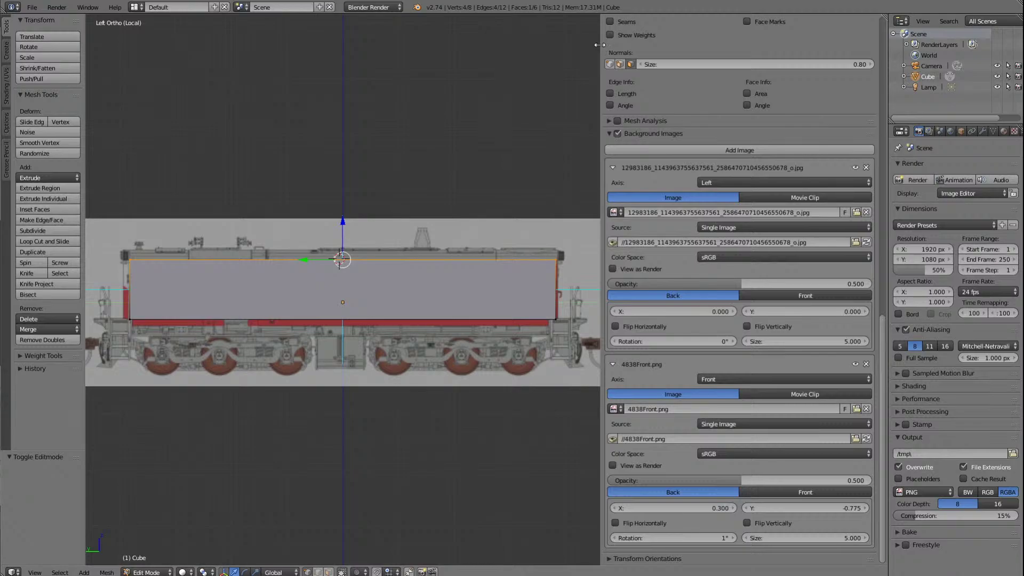
left_click_drag(599, 44, 875, 44)
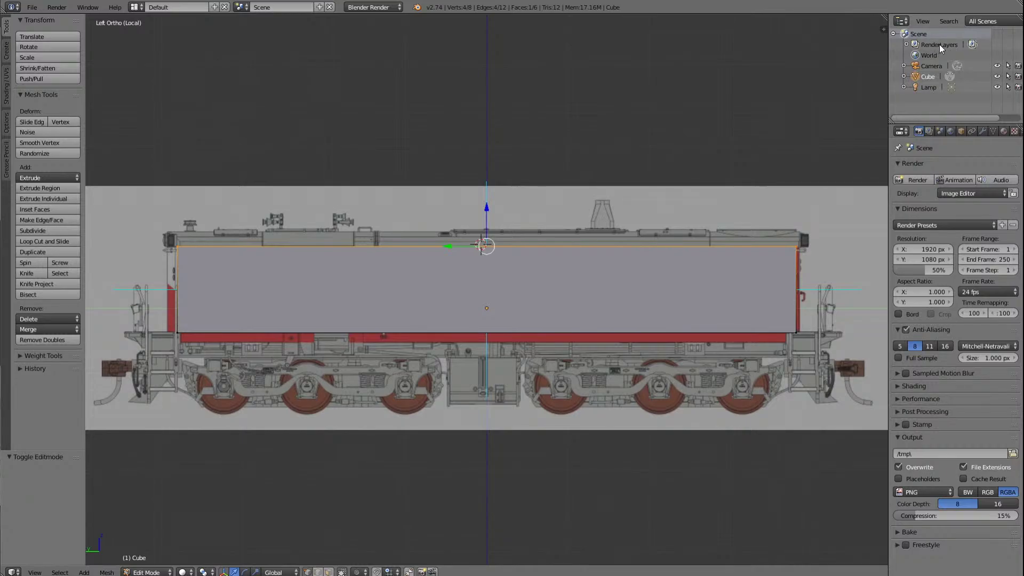
Step: Select the World entry in the scene outliner and check the body box against the side reference image
right_click(929, 55)
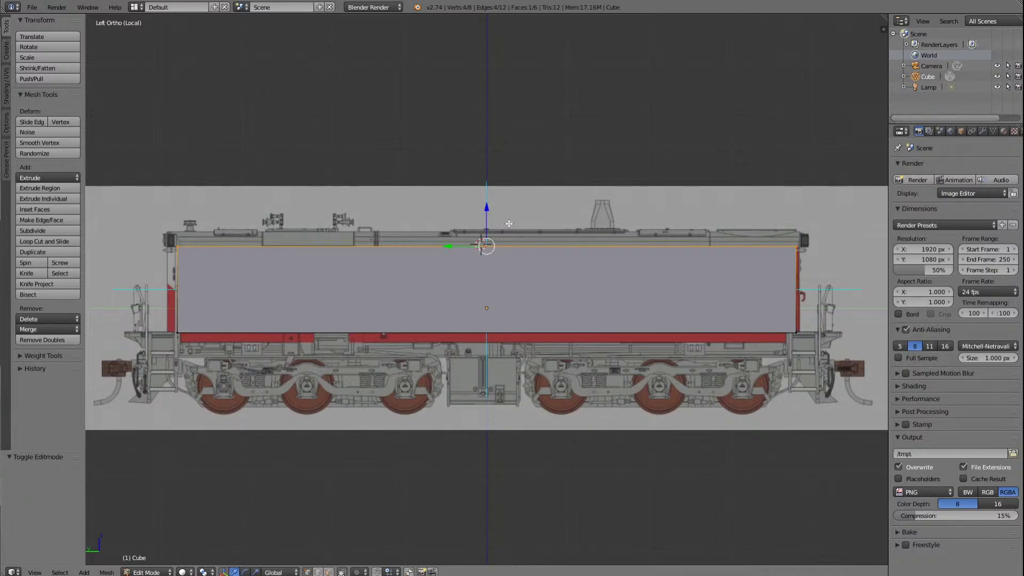
scroll(579, 176, "down", 4)
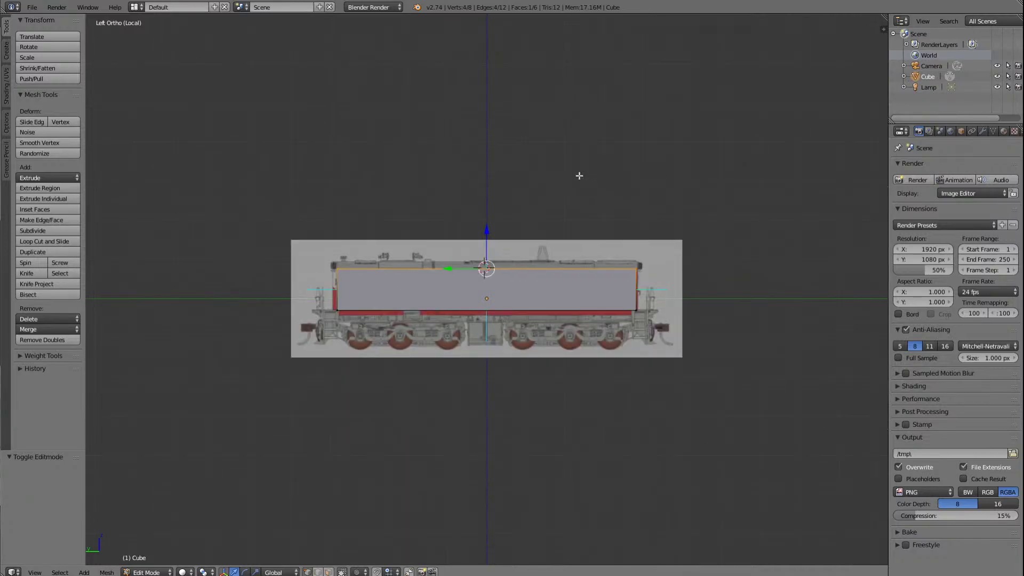
scroll(579, 175, "up", 4)
scroll(579, 175, "down", 1)
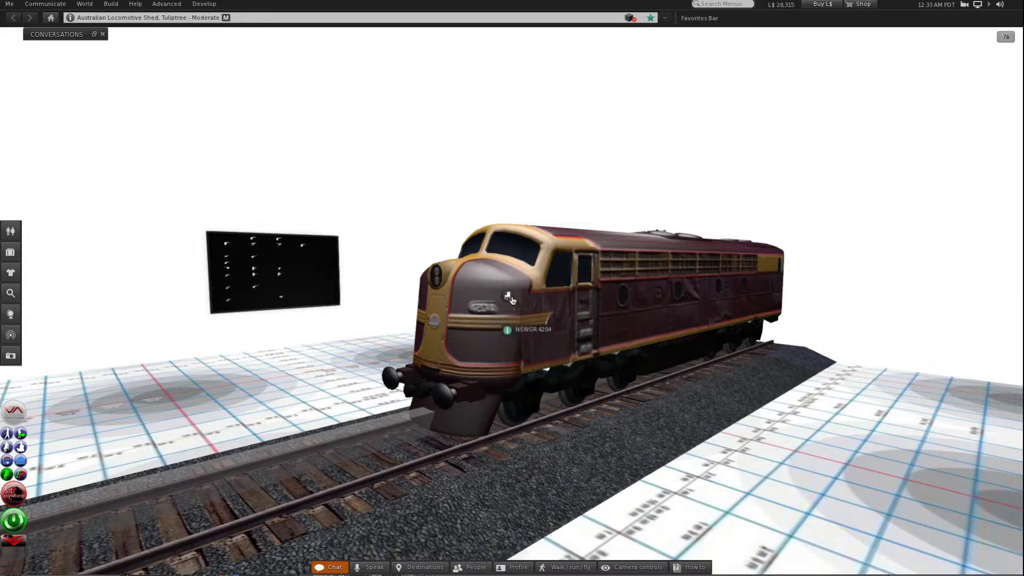
Step: Switch to the Second Life viewer, open the NSWGR 4204 locomotive for editing and examine its Bumpiness (normal) texture settings and nose
right_click(509, 299)
left_click(534, 310)
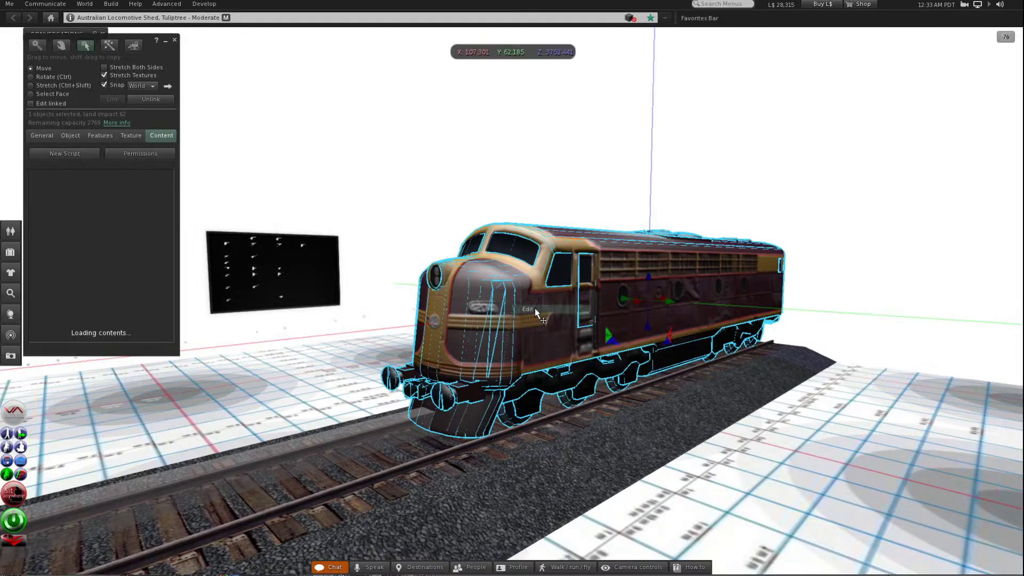
left_click(135, 135)
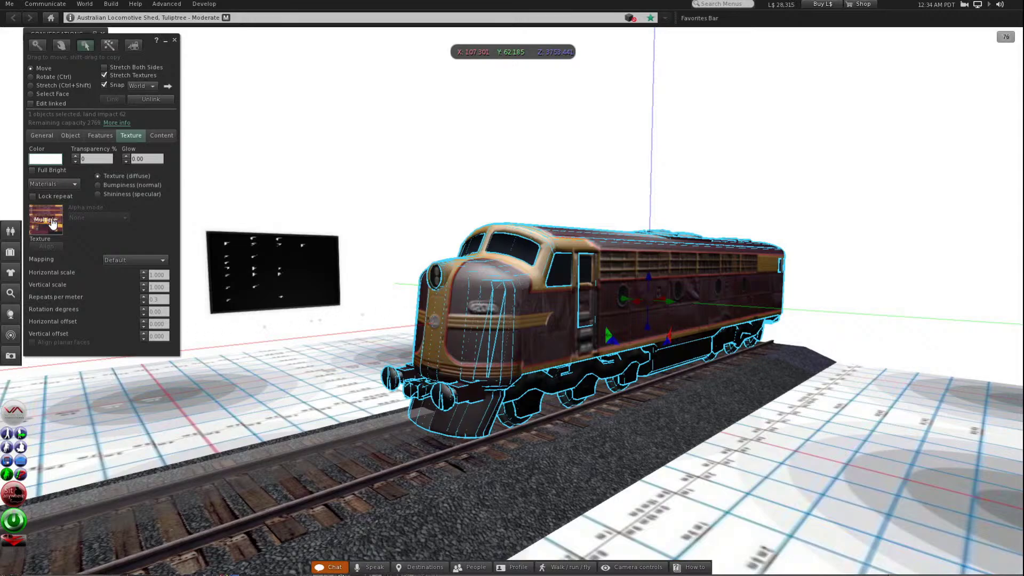
left_click(97, 186)
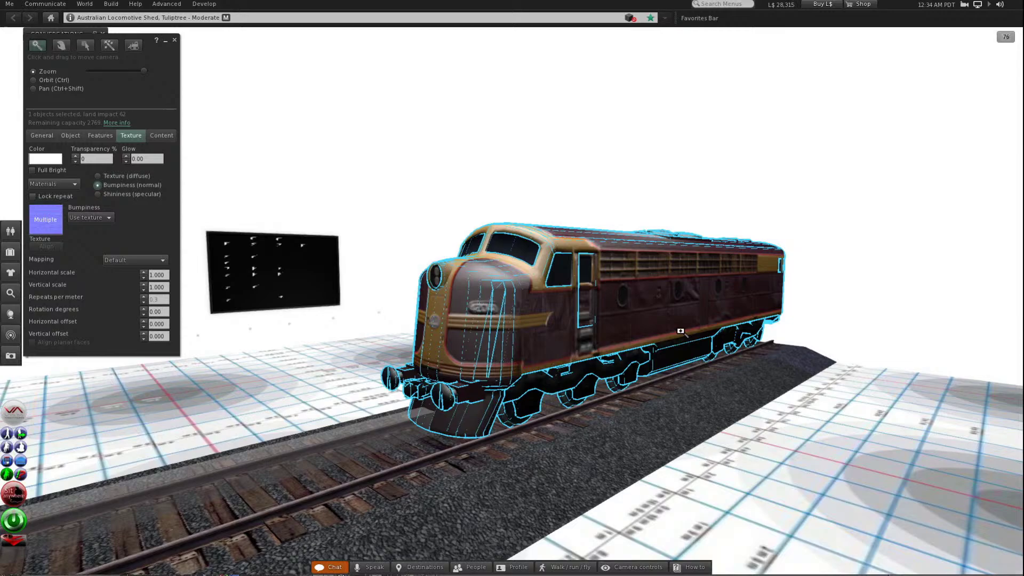
left_click_drag(643, 314, 519, 288)
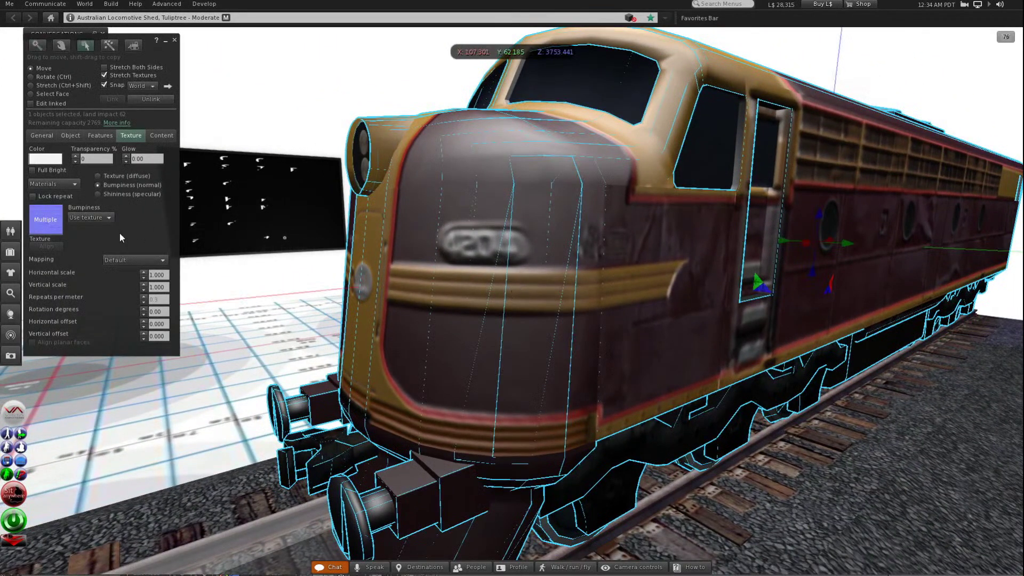
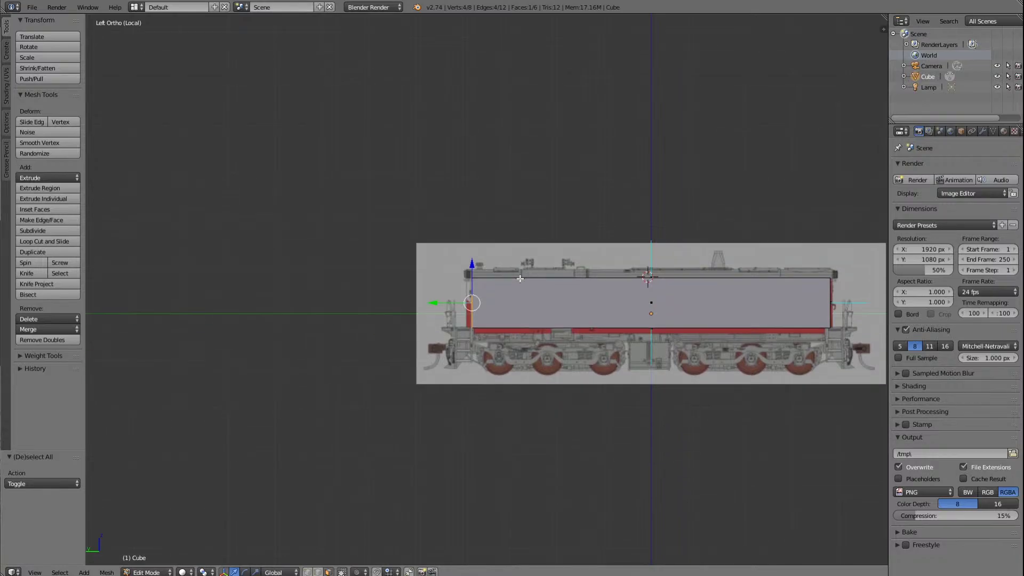
Step: Inspect how the body box lines up with the side reference image, comparing the whole locomotive with a close view of its +Y end
scroll(520, 278, "up", 7, "shift")
scroll(520, 278, "down", 4, "shift")
scroll(519, 279, "up", 6)
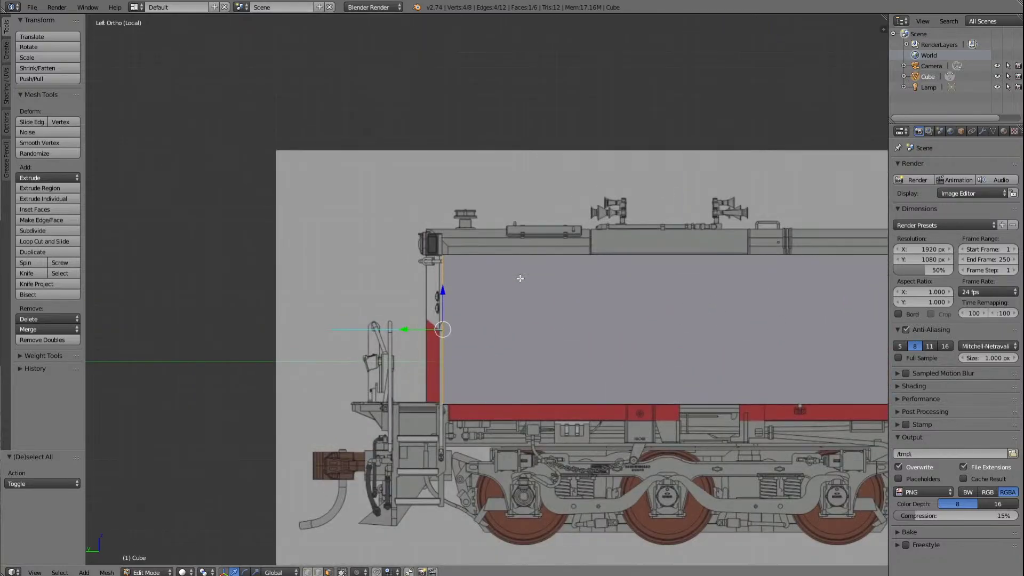
scroll(520, 278, "down", 6)
scroll(520, 279, "down", 1)
scroll(519, 278, "up", 2)
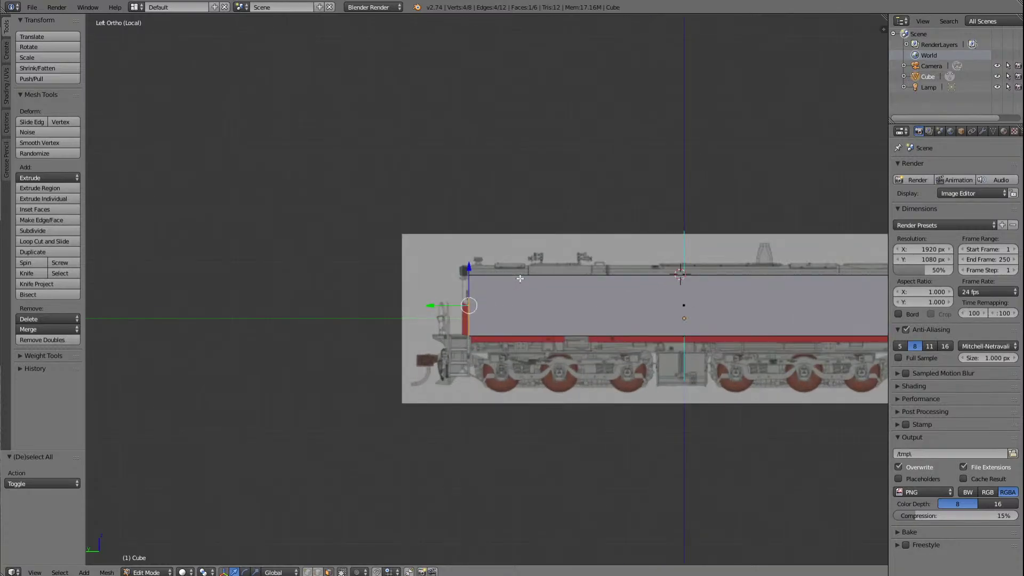
scroll(520, 278, "up", 14, "ctrl")
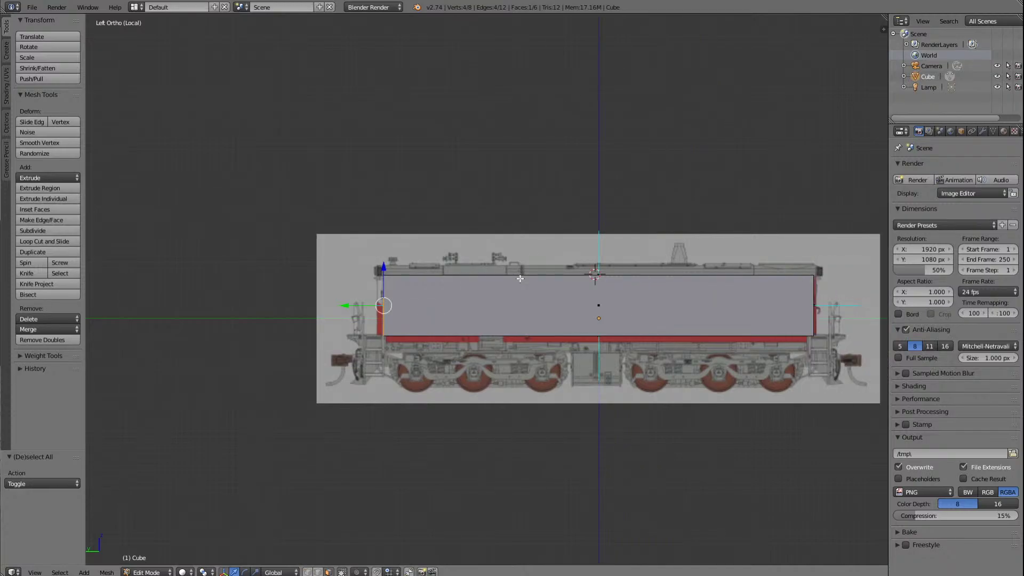
scroll(519, 278, "down", 6, "ctrl")
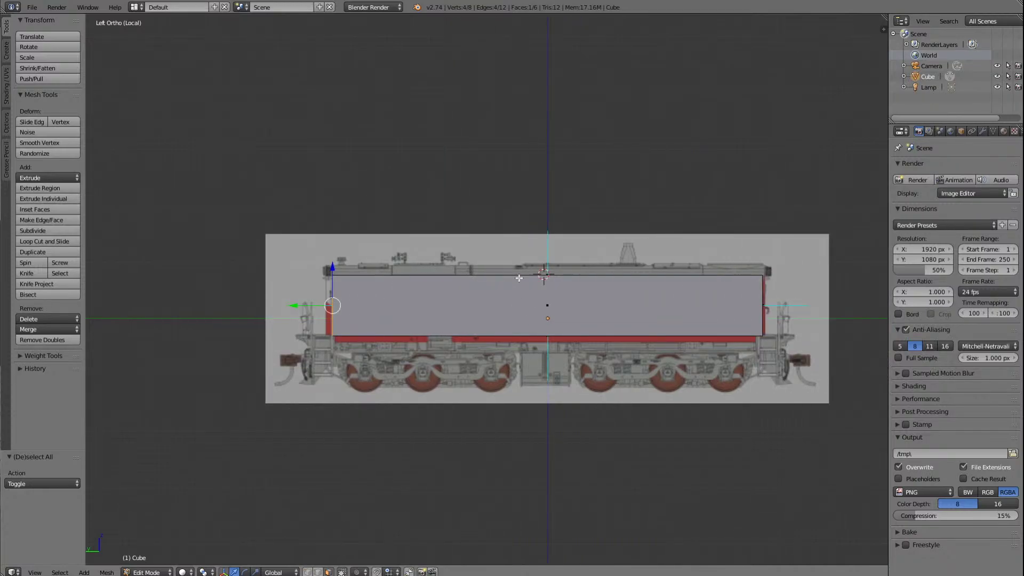
scroll(519, 278, "up", 6, "ctrl")
scroll(519, 278, "down", 5, "ctrl")
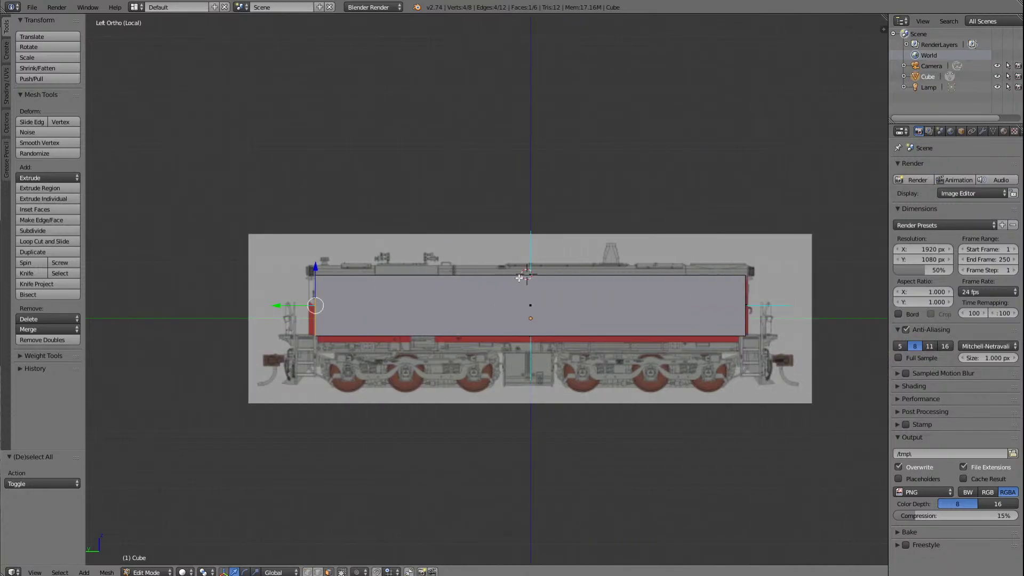
scroll(518, 278, "up", 6)
scroll(518, 277, "down", 9, "ctrl")
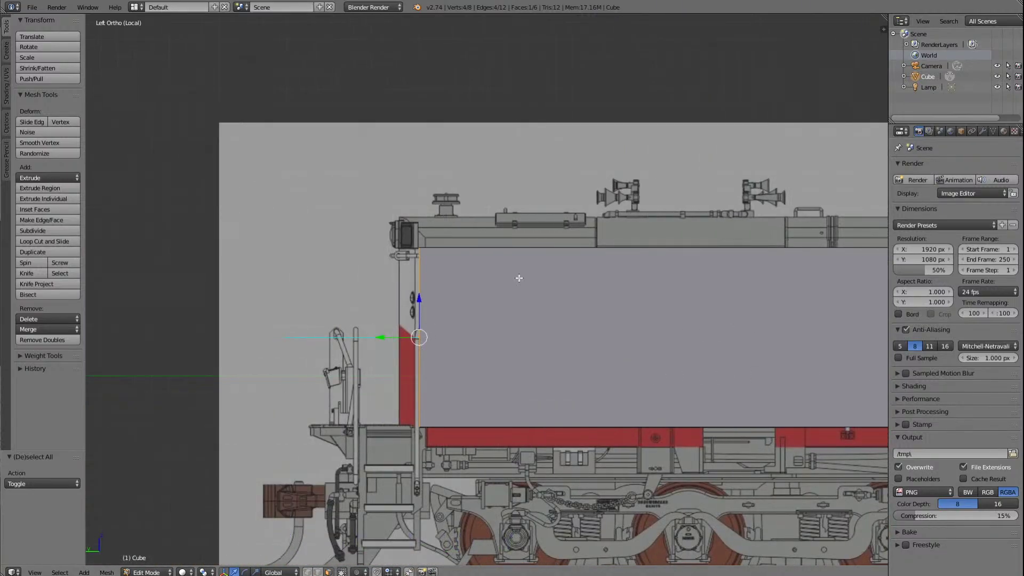
Step: Move the body box's selected +Y end face 0.019 along the global Y axis in the left view, then clear the selection
key("Left")
key("Left")
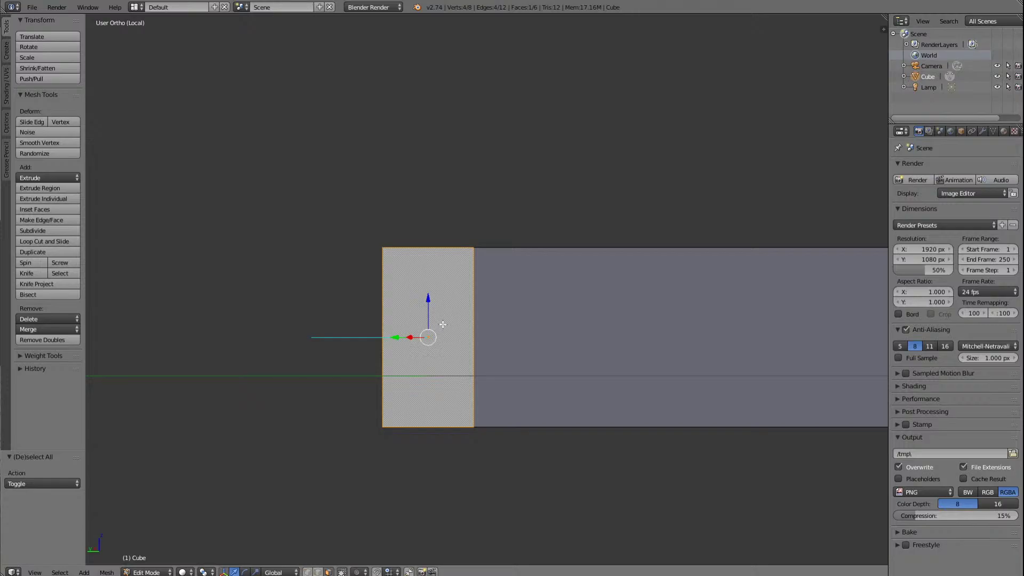
key("ctrl+KP_3")
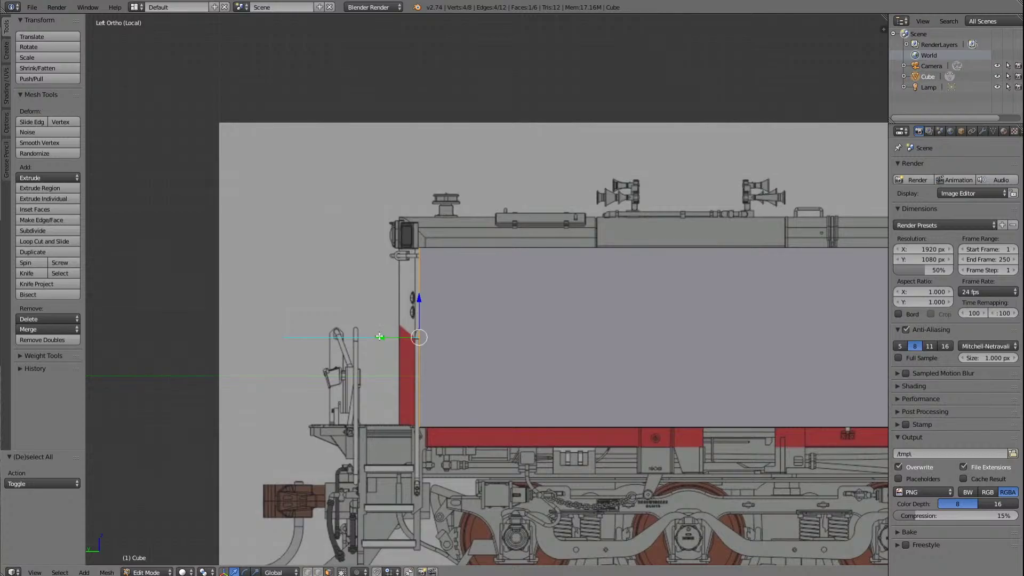
key("g")
key("y")
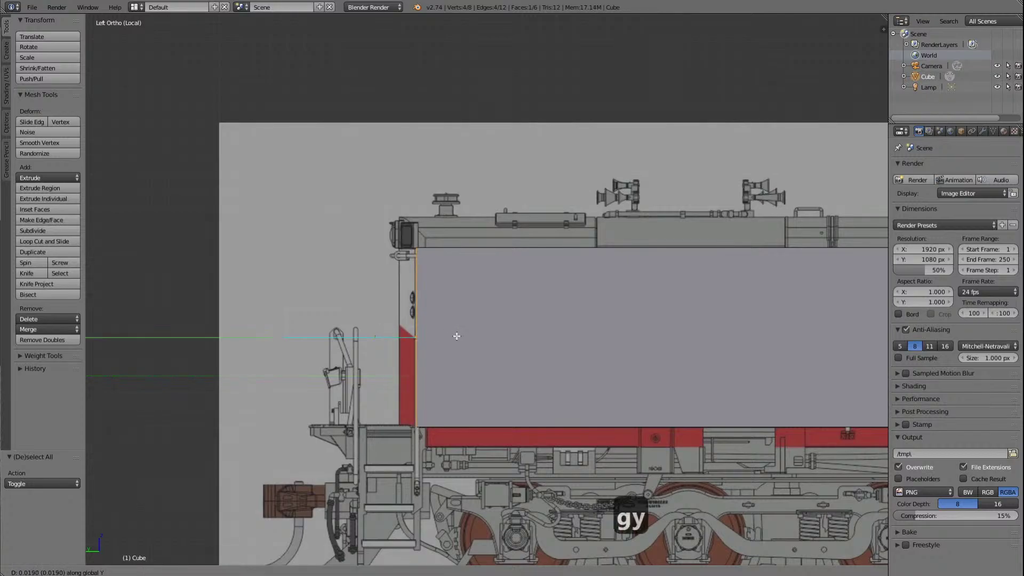
left_click(457, 336)
scroll(474, 325, "down", 6)
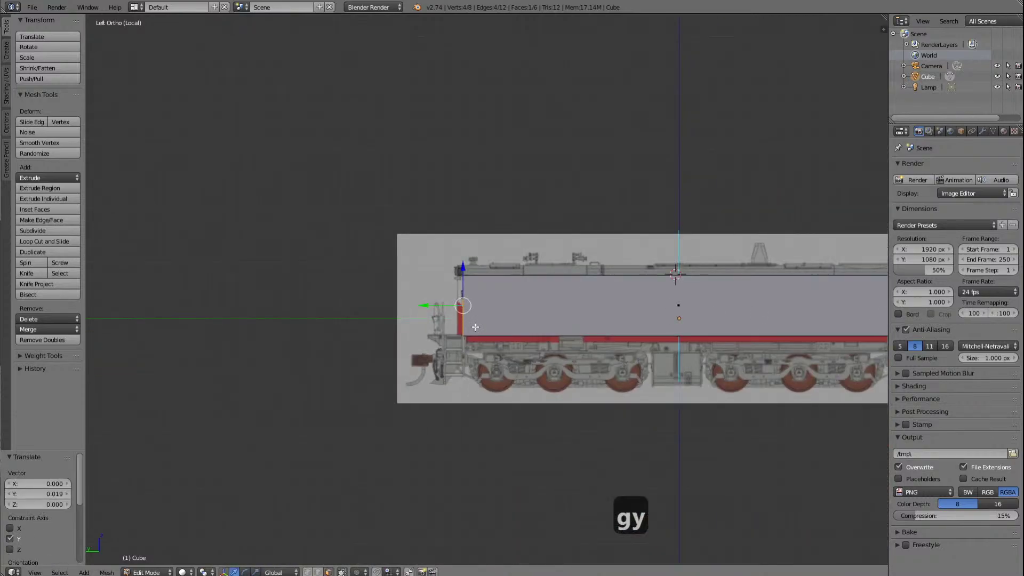
key("a")
key("Caps_Lock")
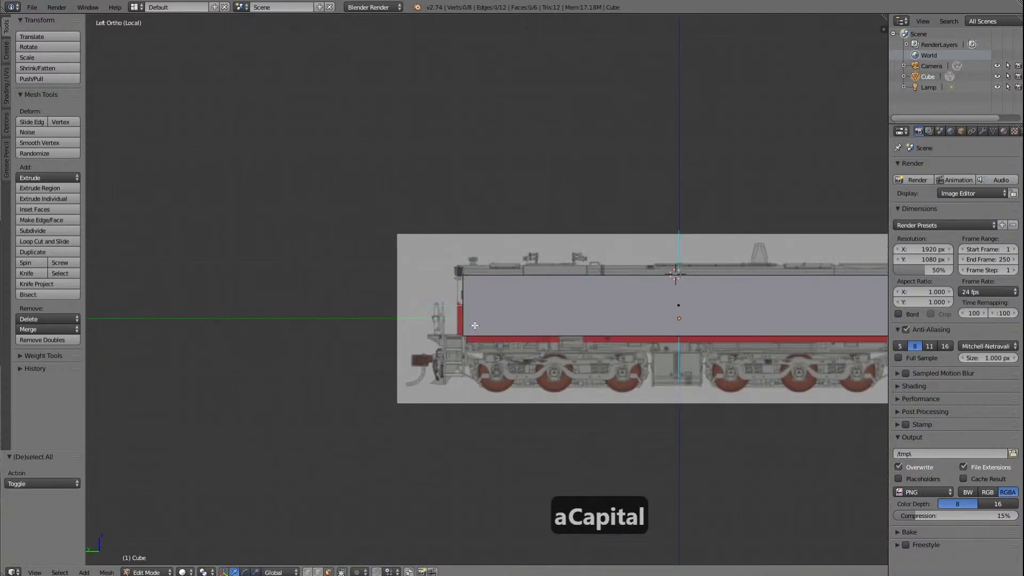
key("Caps_Lock")
Step: Move the body box's -Y end face by -0.038 along the global Y axis to meet the reference body's end, then clear the selection
scroll(475, 325, "up", 10, "ctrl")
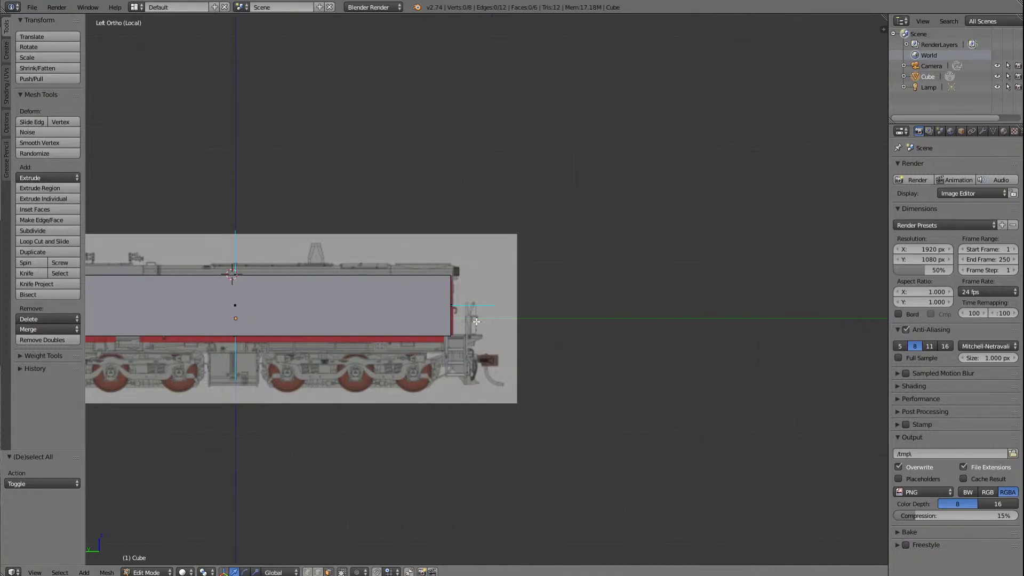
scroll(476, 321, "up", 6)
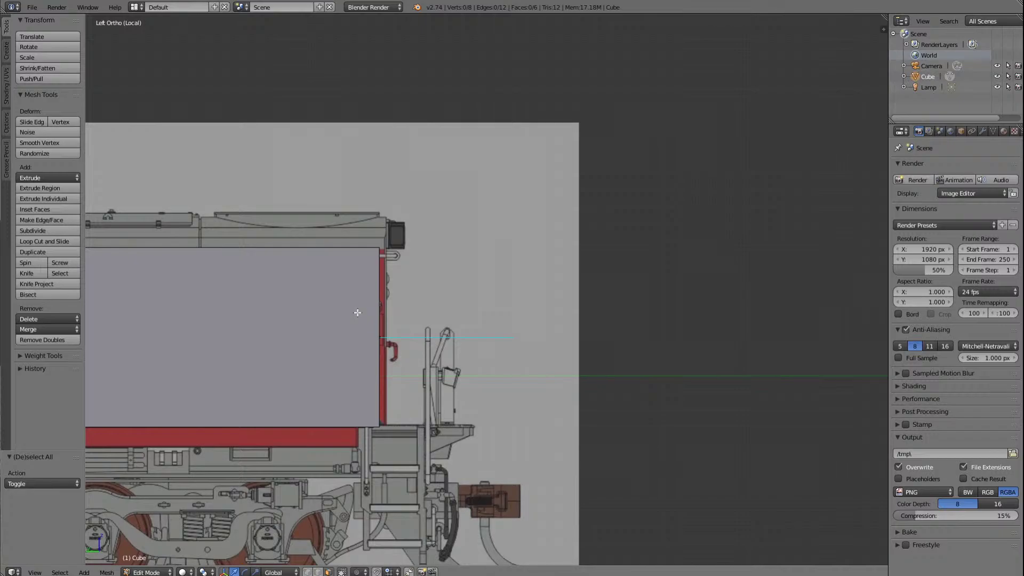
key("KP_6")
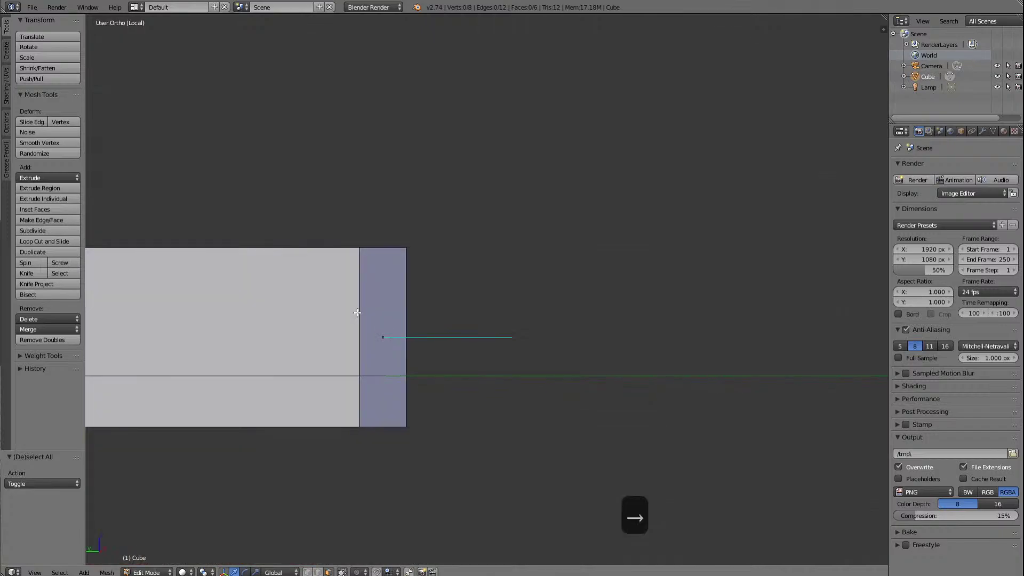
right_click(383, 341)
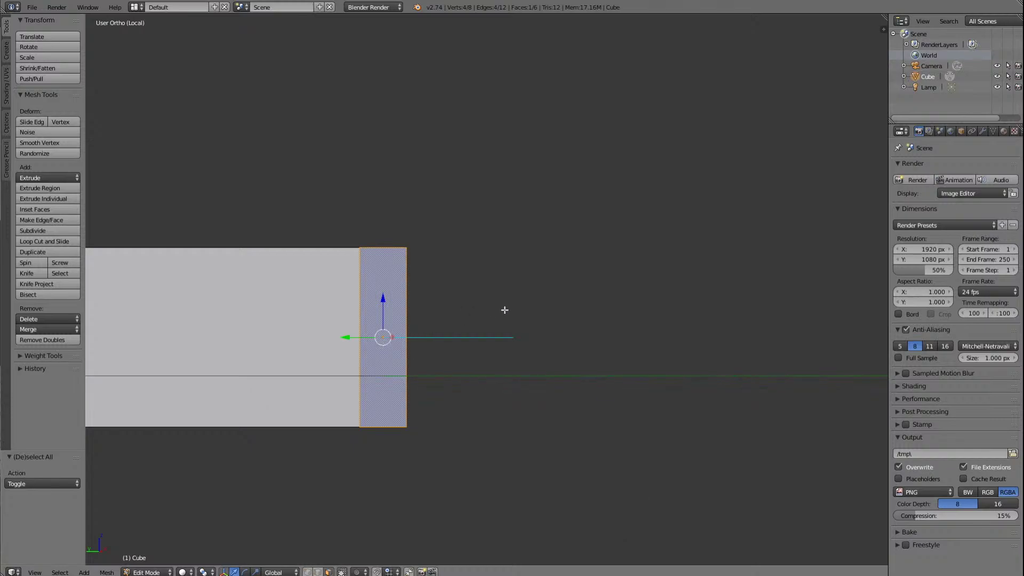
key("ctrl+KP_3")
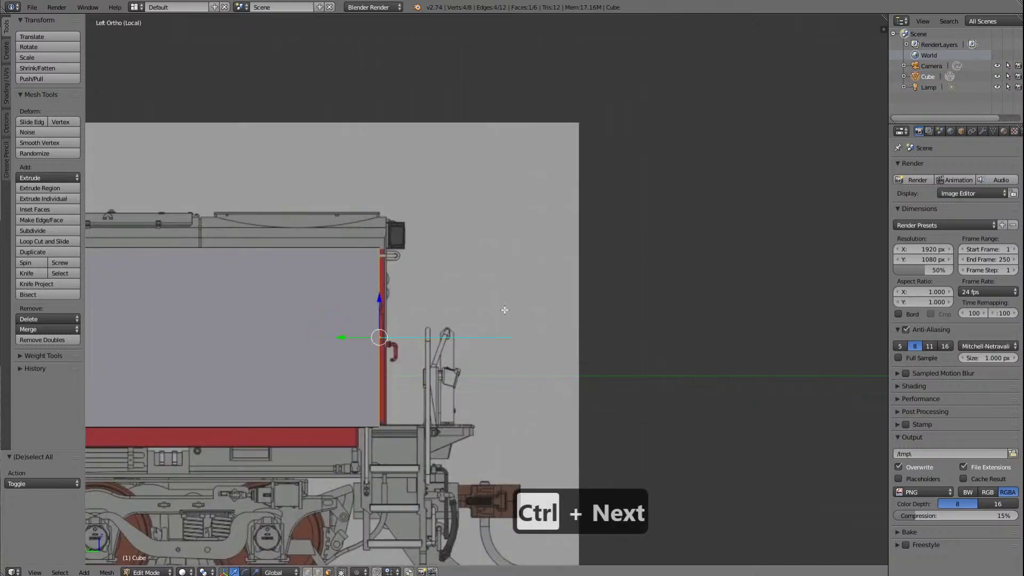
scroll(504, 329, "up", 4)
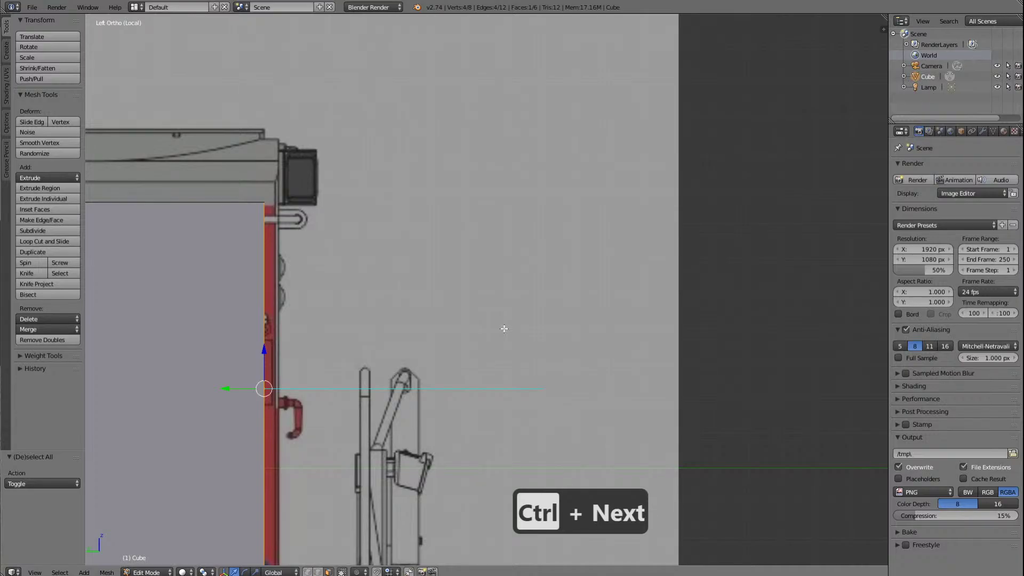
key("g")
key("y")
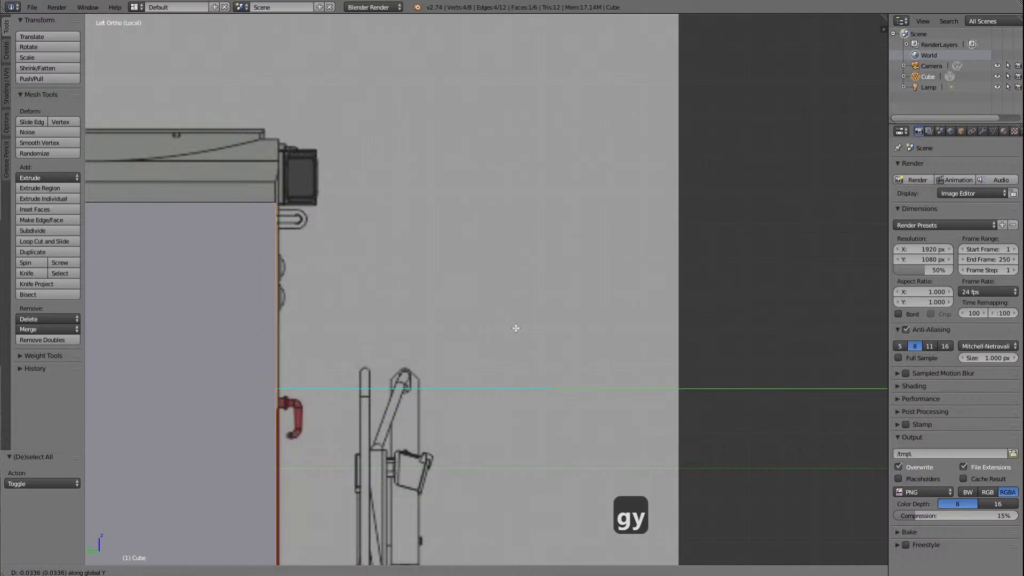
left_click(518, 328)
scroll(509, 304, "down", 3)
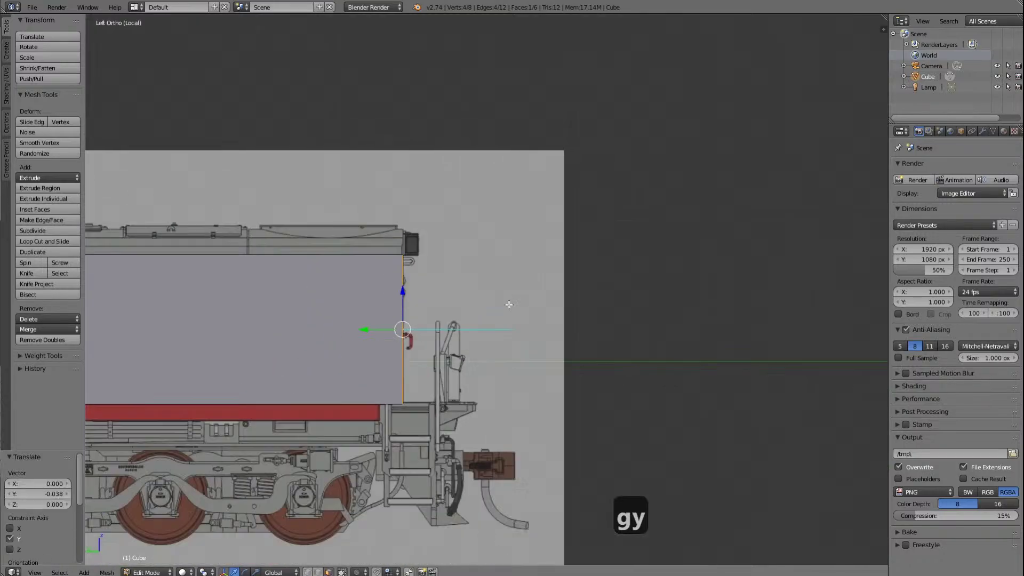
scroll(509, 305, "down", 4)
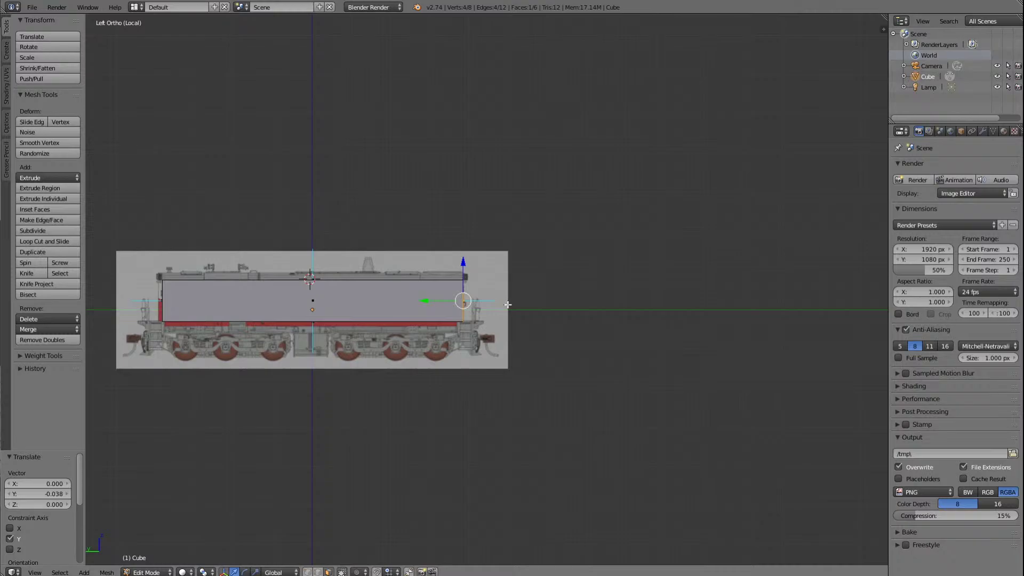
key("a")
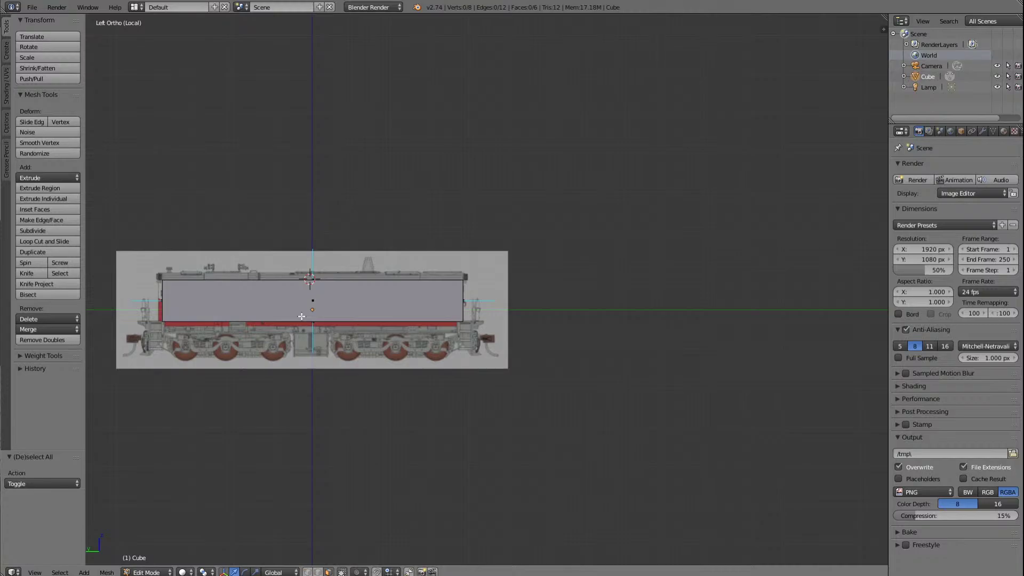
Step: Add two vertical loop cuts around the body box, slide one to the outer edge of the raised roof section under the horns, and deselect everything
scroll(301, 316, "up", 5, "ctrl")
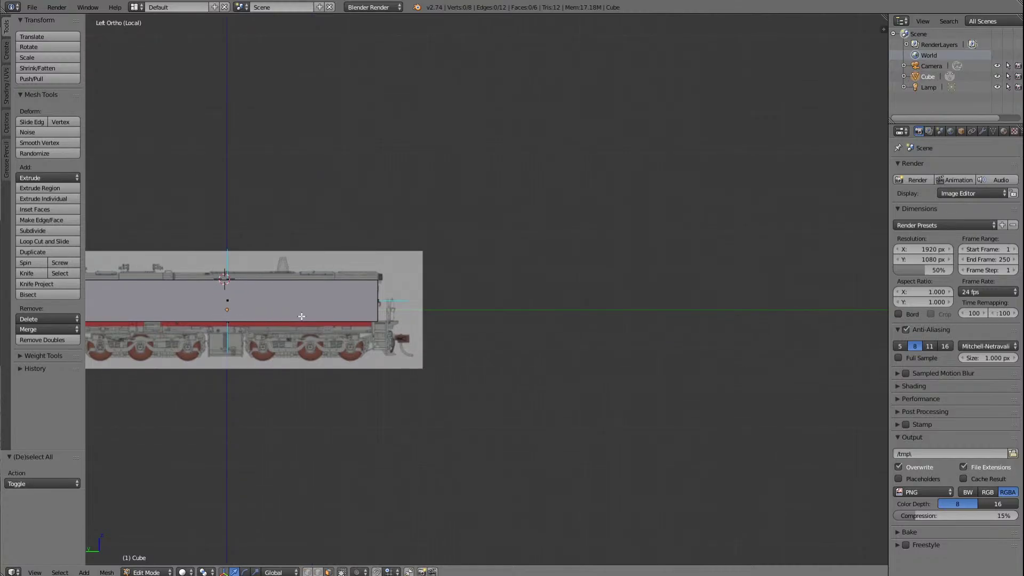
scroll(299, 315, "down", 15, "ctrl")
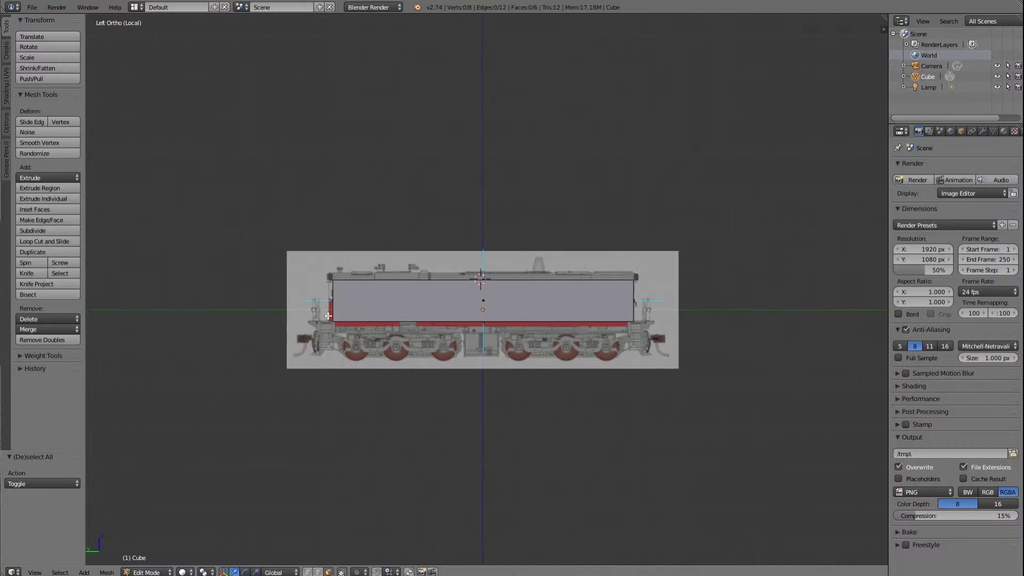
scroll(319, 315, "up", 6)
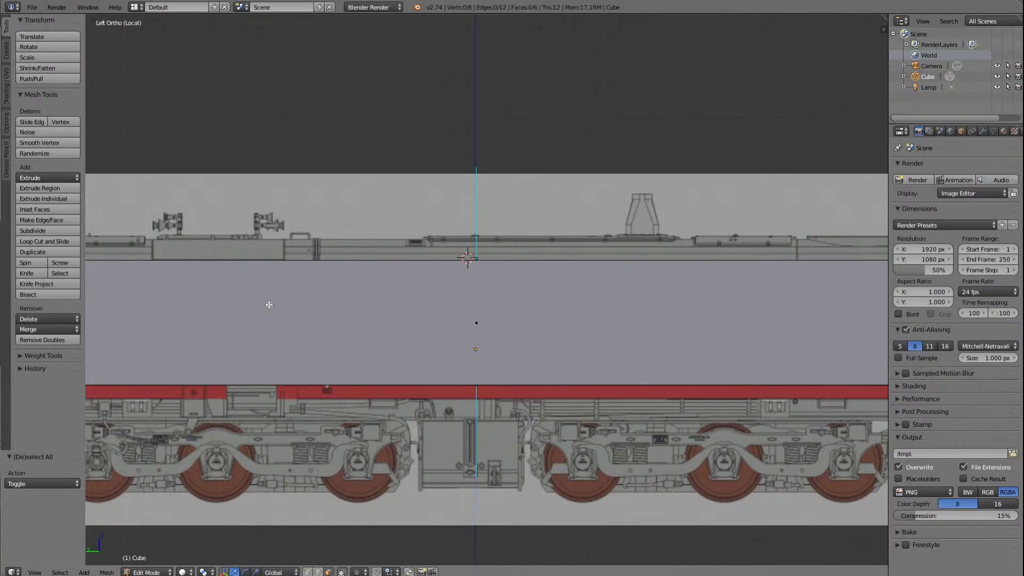
scroll(359, 345, "down", 4)
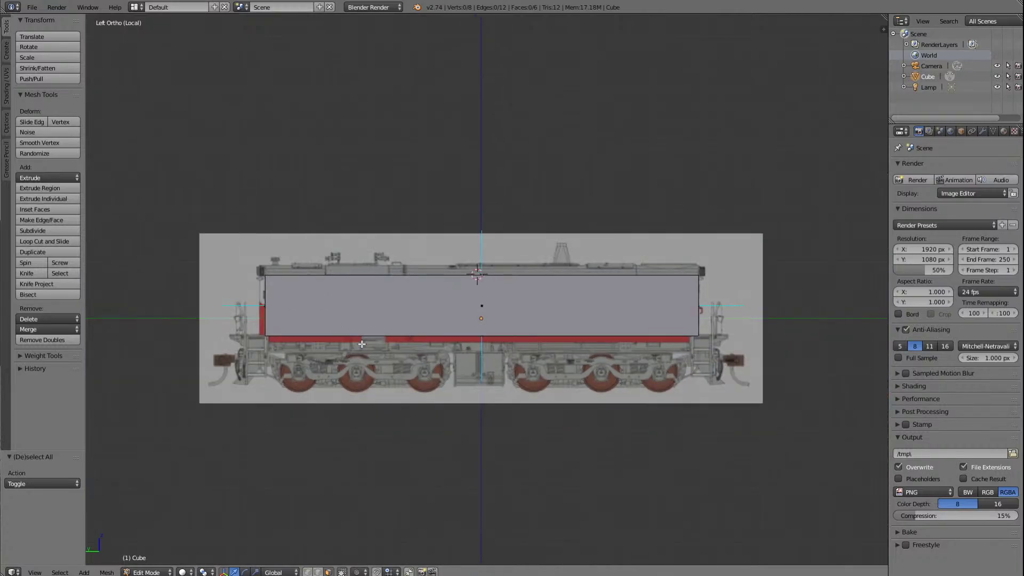
left_click(64, 241)
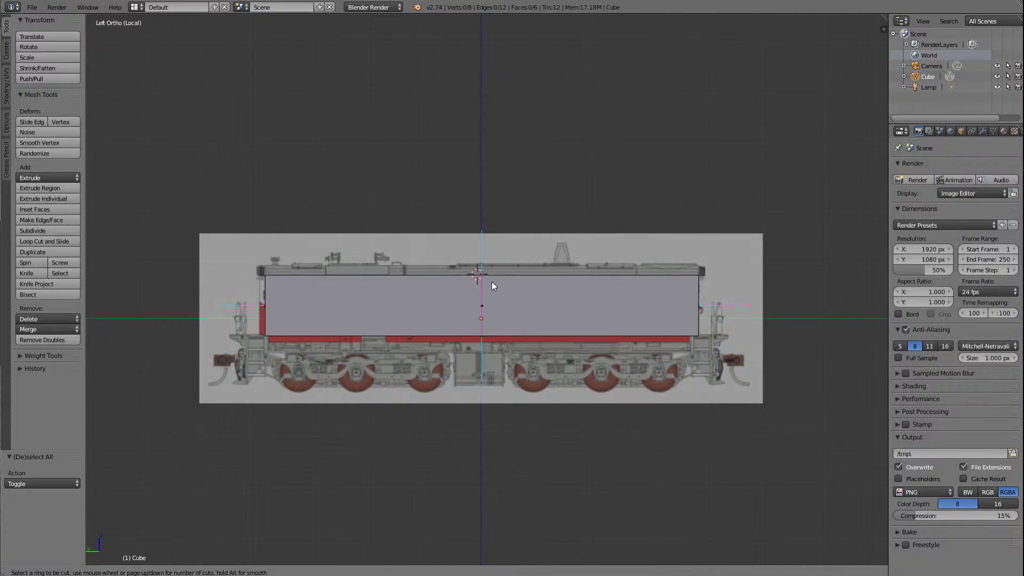
scroll(492, 281, "up", 1)
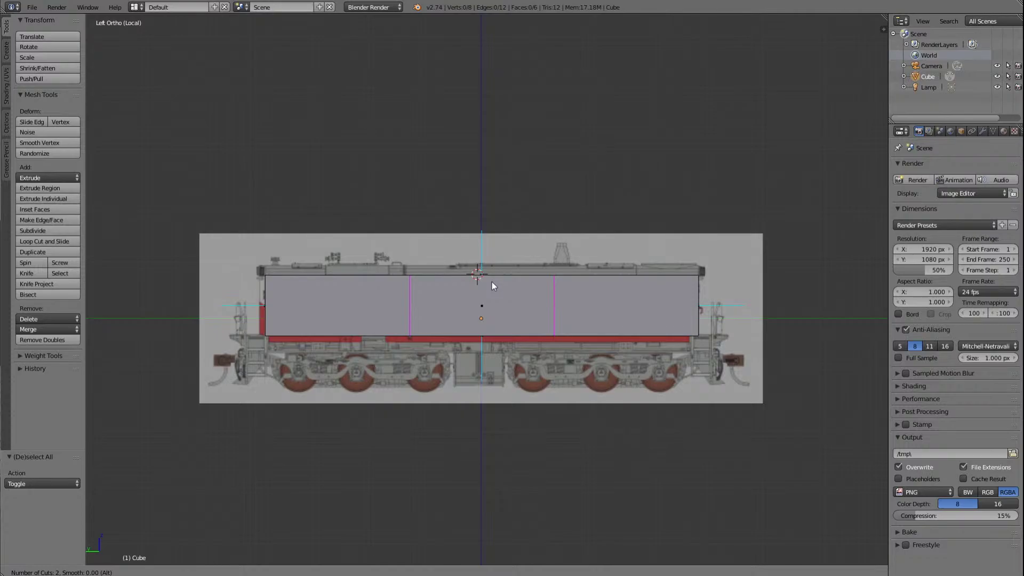
left_click(492, 282)
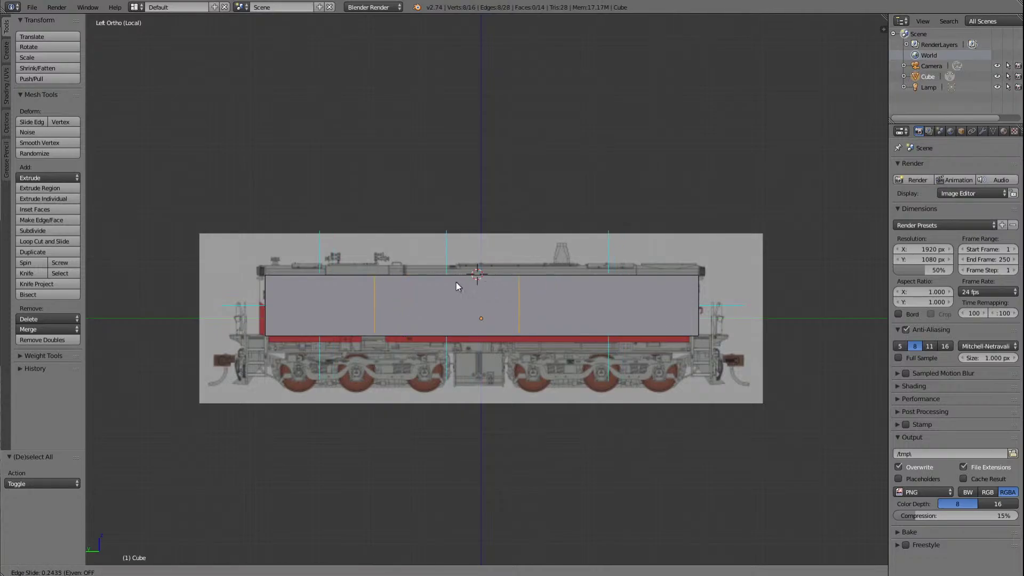
left_click(408, 283)
scroll(363, 329, "up", 4)
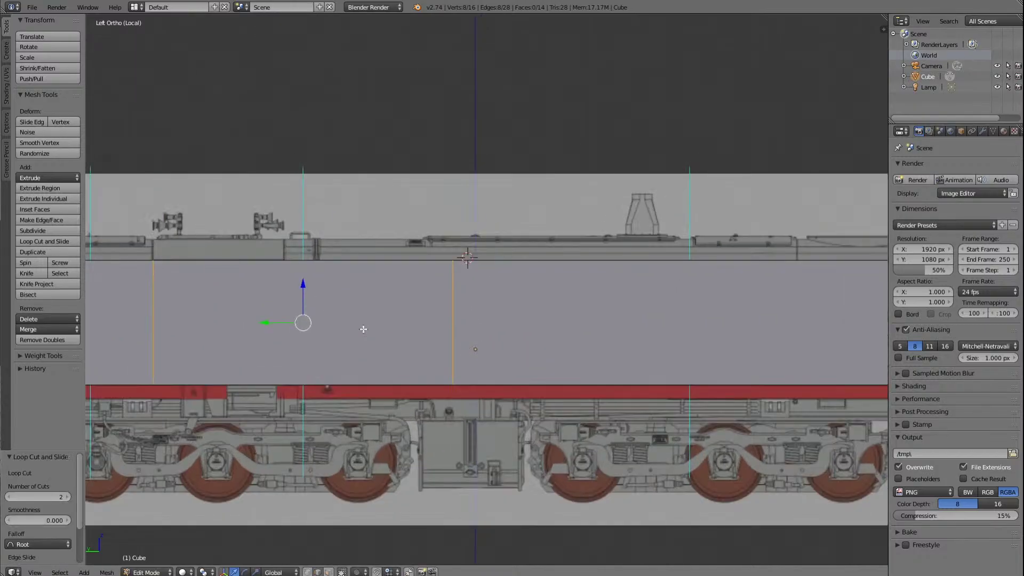
scroll(363, 327, "up", 8, "ctrl")
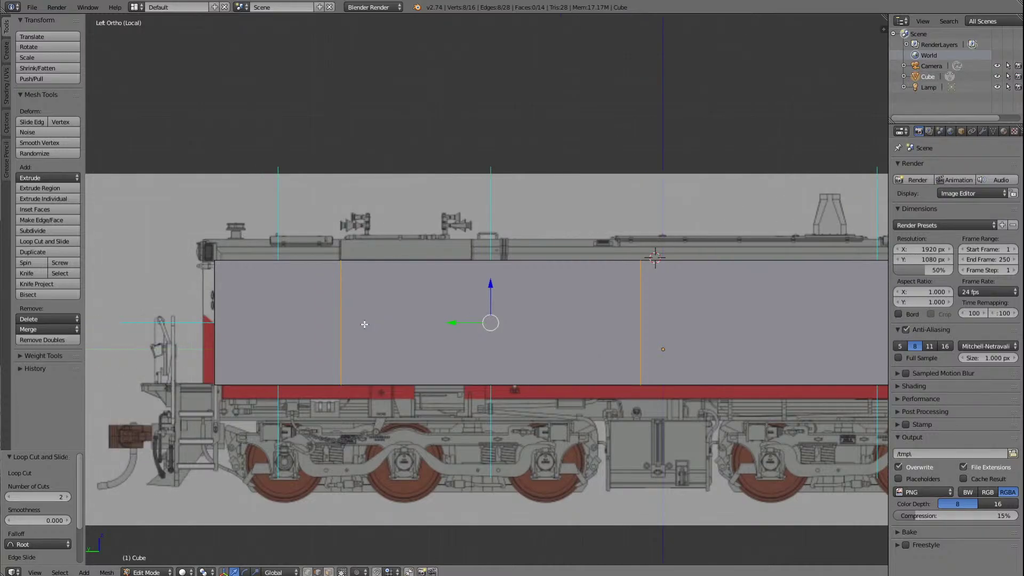
scroll(364, 324, "up", 6)
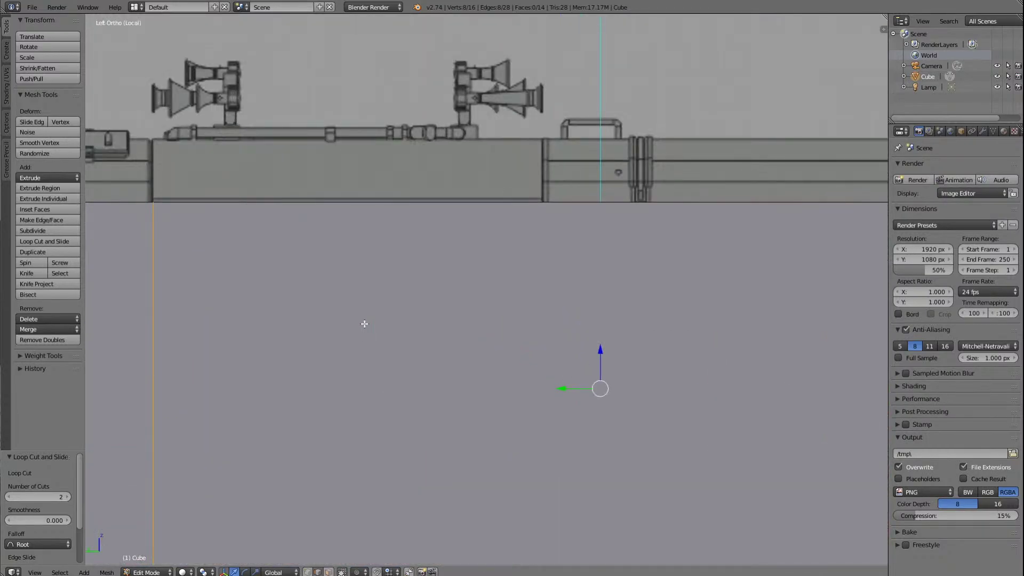
scroll(364, 323, "up", 4, "ctrl")
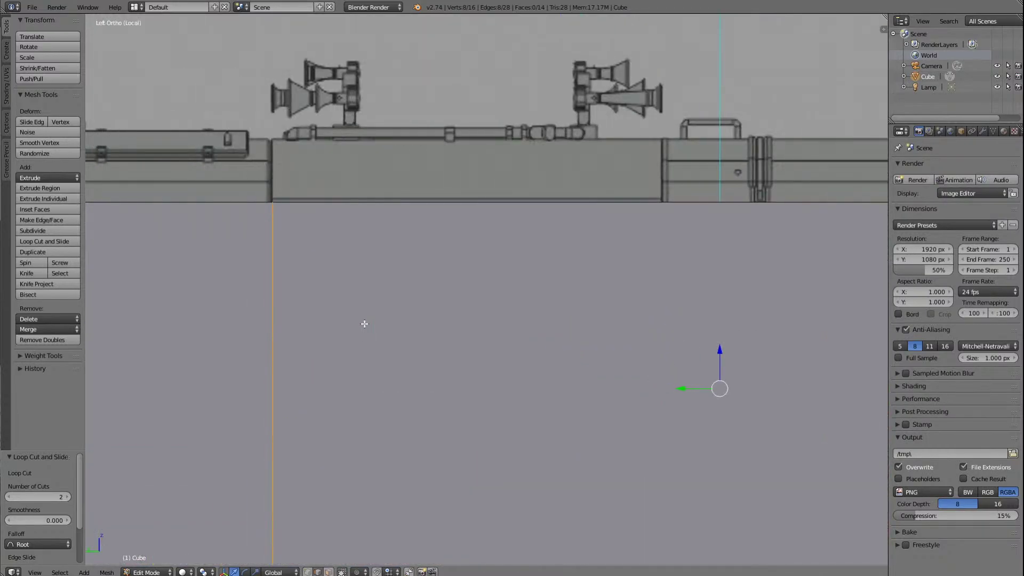
scroll(364, 324, "down", 6)
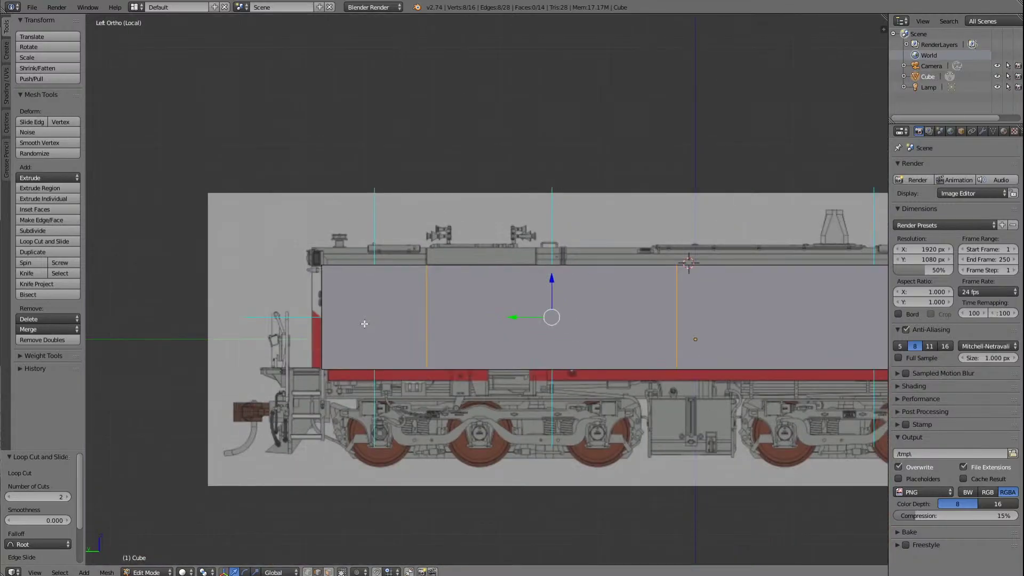
key("a")
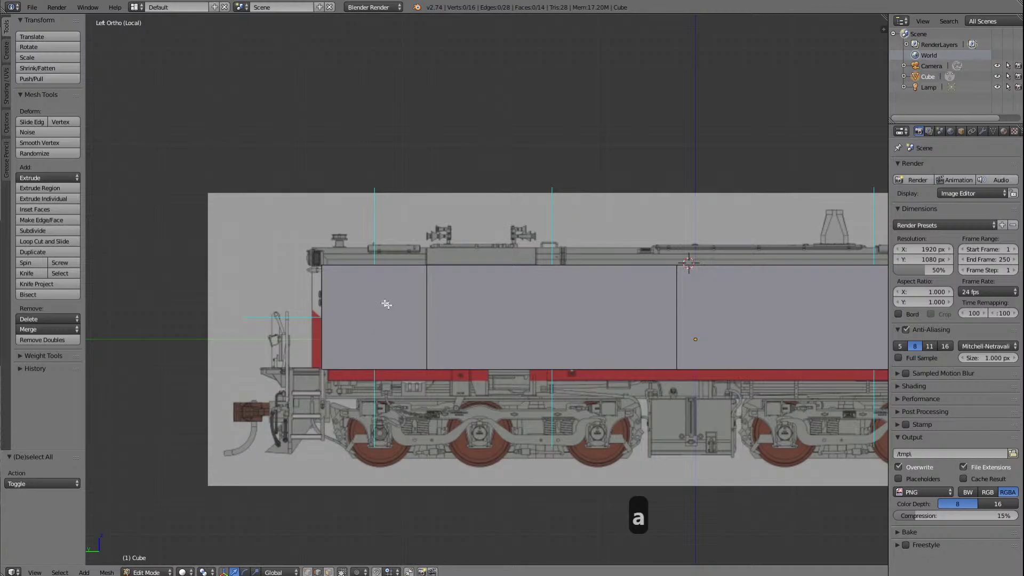
key("KP_8")
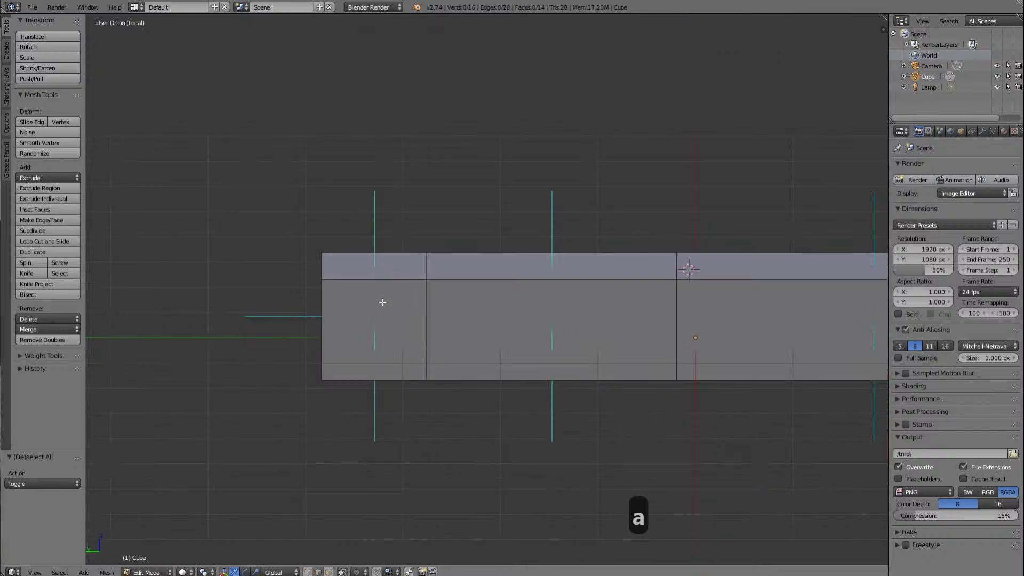
Step: Select all four edges of the loop nearest the middle of the body box, covering both sides, top and underside
key("KP_4")
key("KP_4")
key("KP_4")
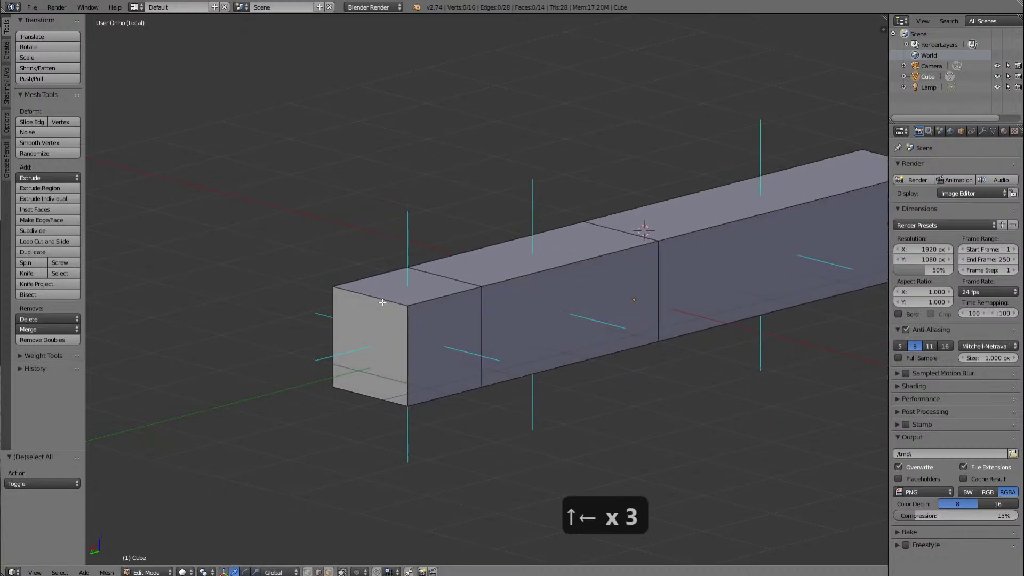
key("KP_4")
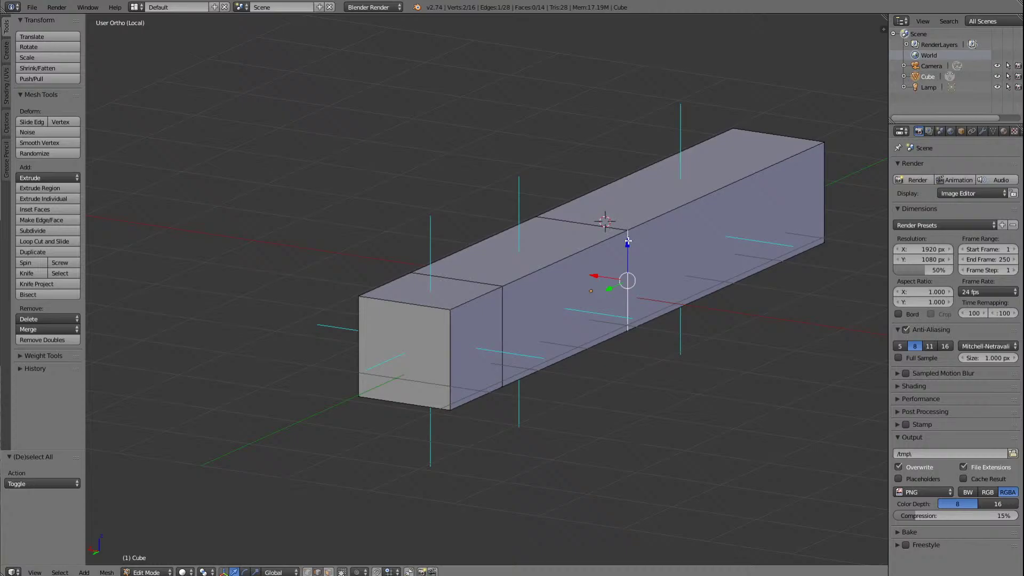
right_click(584, 224, "shift")
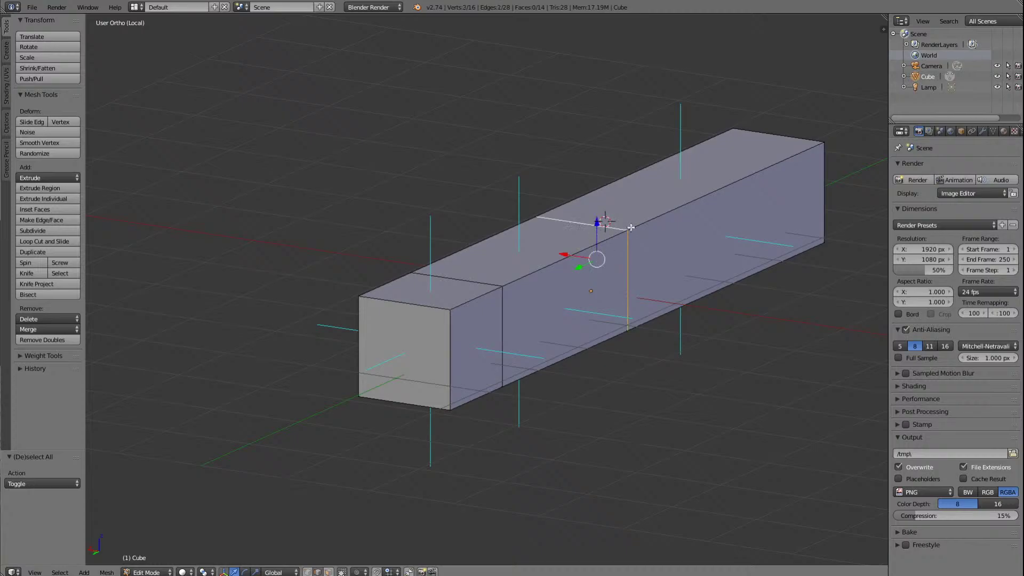
key("KP_4")
key("KP_4")
key("KP_4")
key("KP_4")
key("KP_4")
key("KP_4")
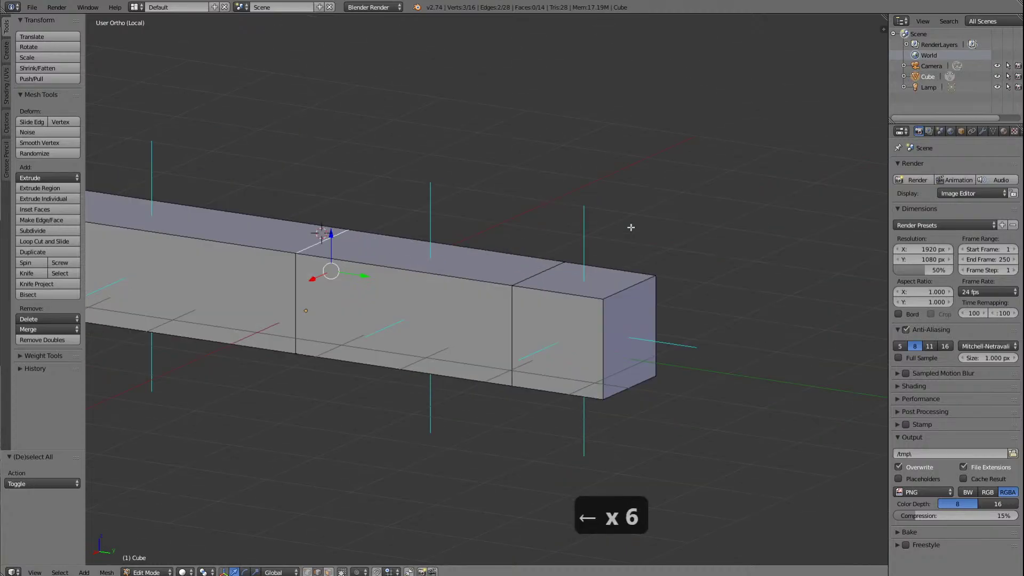
right_click(297, 300, "shift")
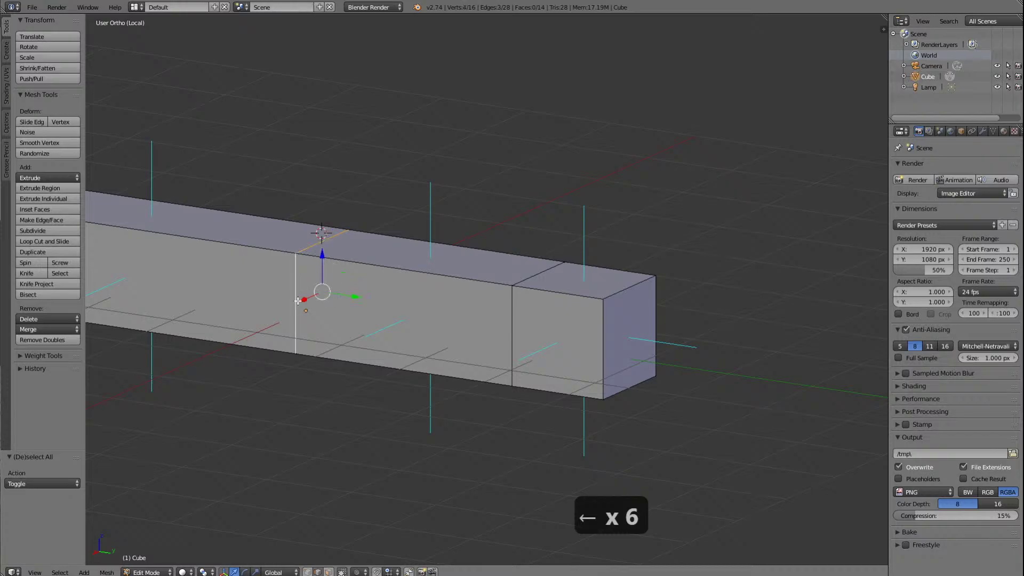
key("KP_2")
key("KP_2")
key("KP_2")
key("KP_2")
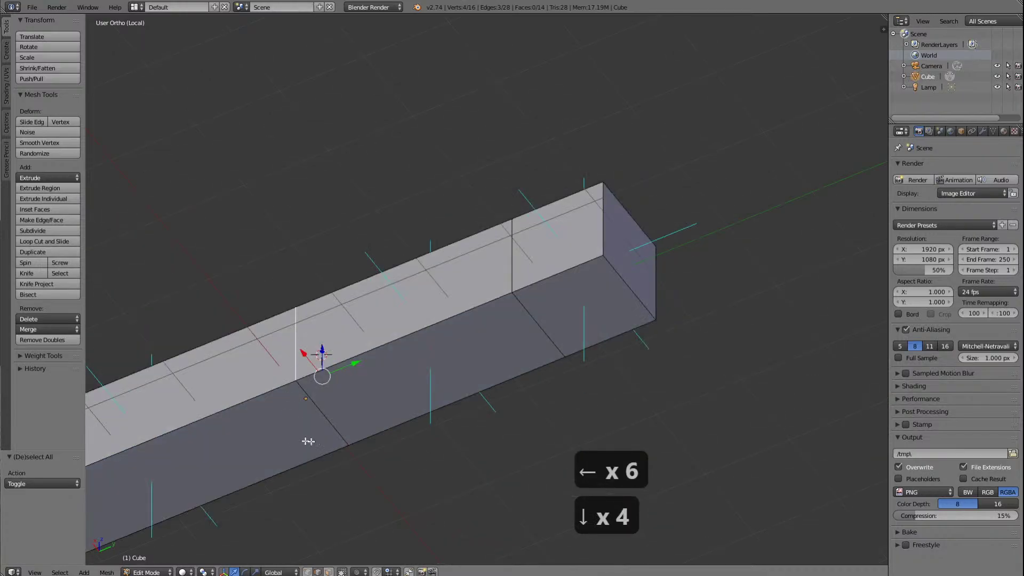
right_click(333, 414, "shift")
Step: Move the selected edge loop 1.444 along the global Y axis in the left view, to the inner edge of the raised roof section
key("KP_6")
key("KP_6")
key("KP_6")
key("KP_6")
key("KP_6")
key("KP_6")
key("KP_6")
key("KP_6")
key("KP_6")
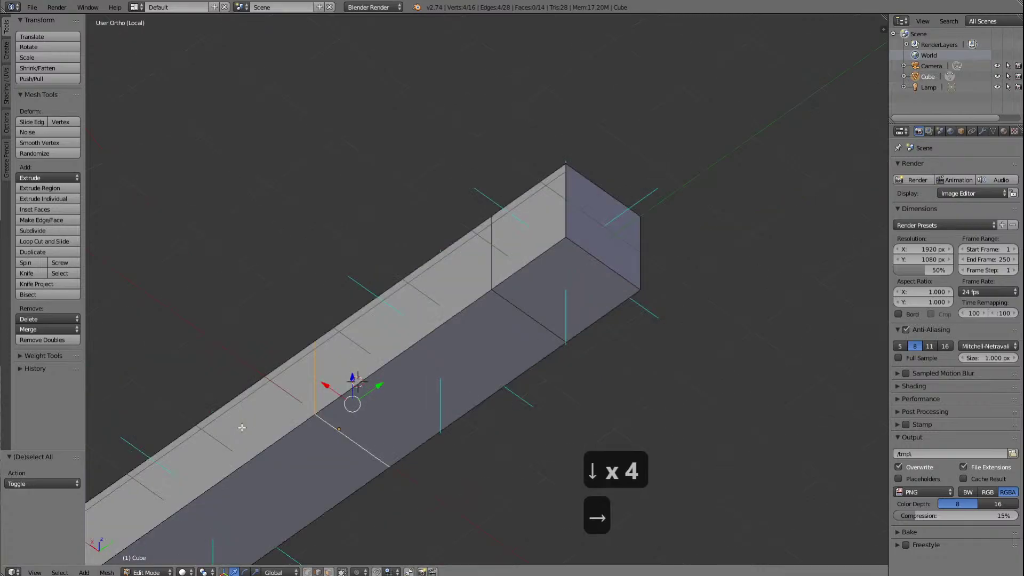
key("KP_6")
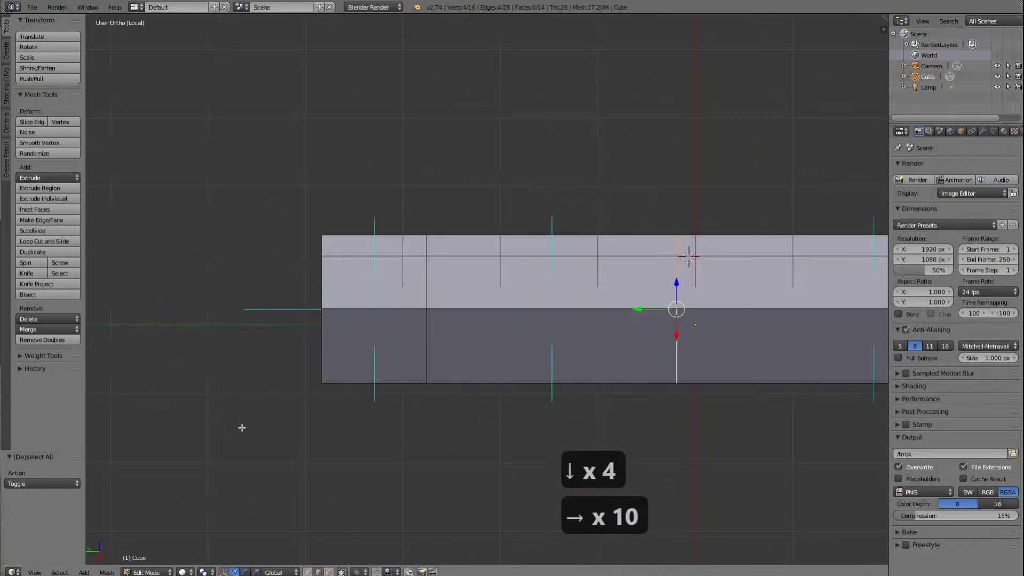
key("KP_8")
key("KP_8")
key("KP_8")
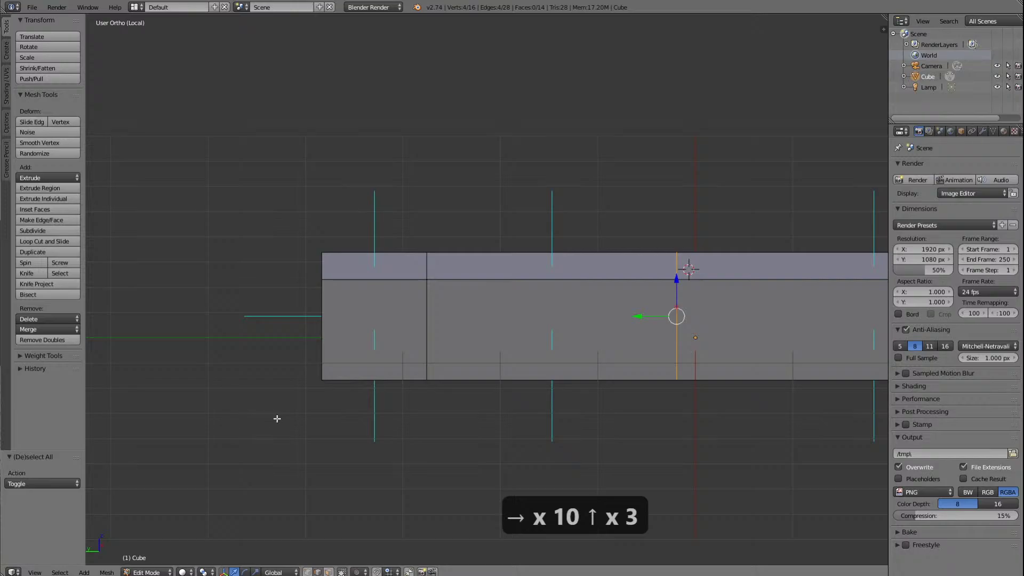
key("ctrl+KP_3")
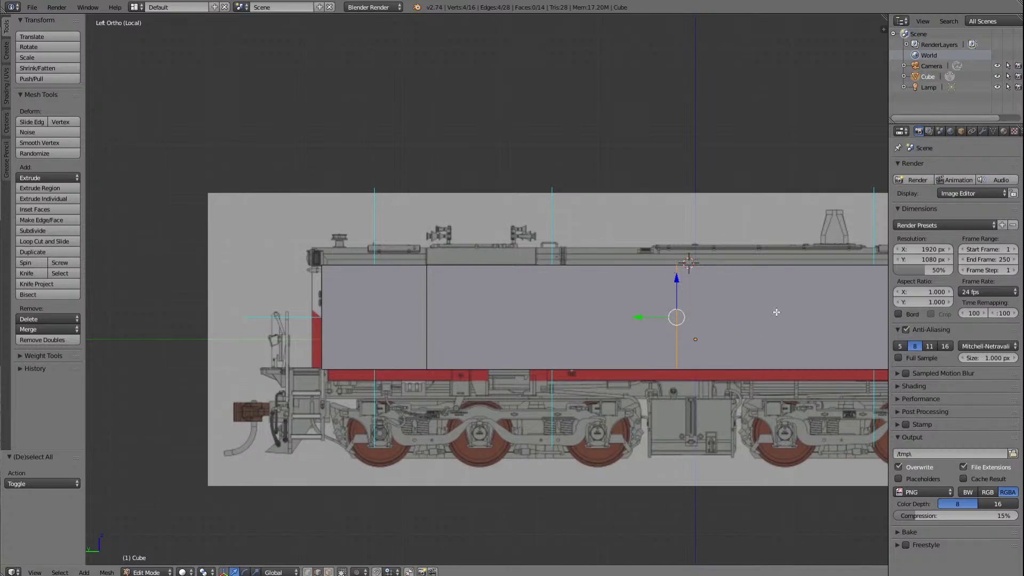
key("g")
key("y")
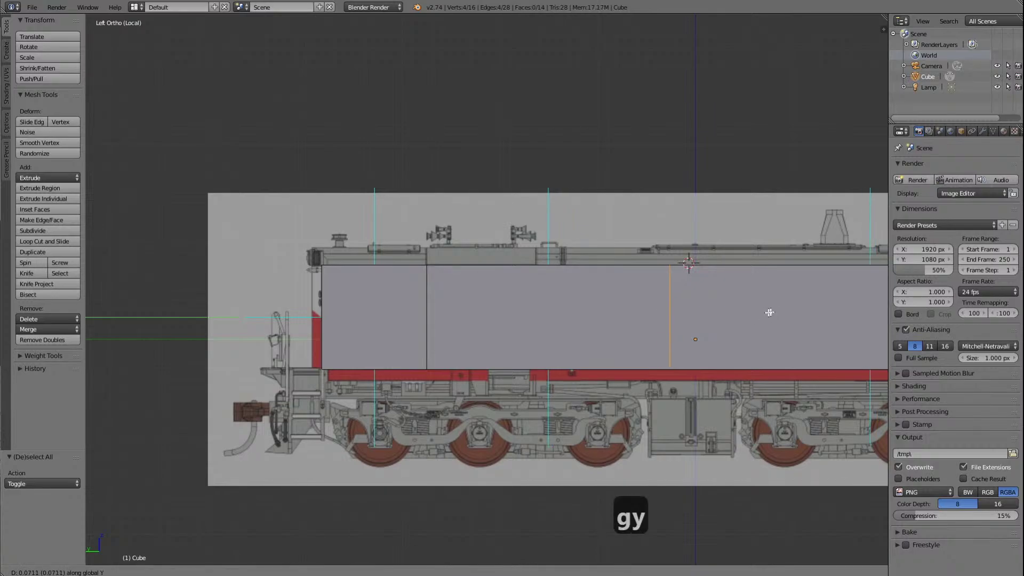
left_click(635, 317)
Step: Fine-tune the edge loop's position by 0.004 along the global Y axis against the raised roof section's inner edge, and deselect everything
scroll(640, 342, "up", 10)
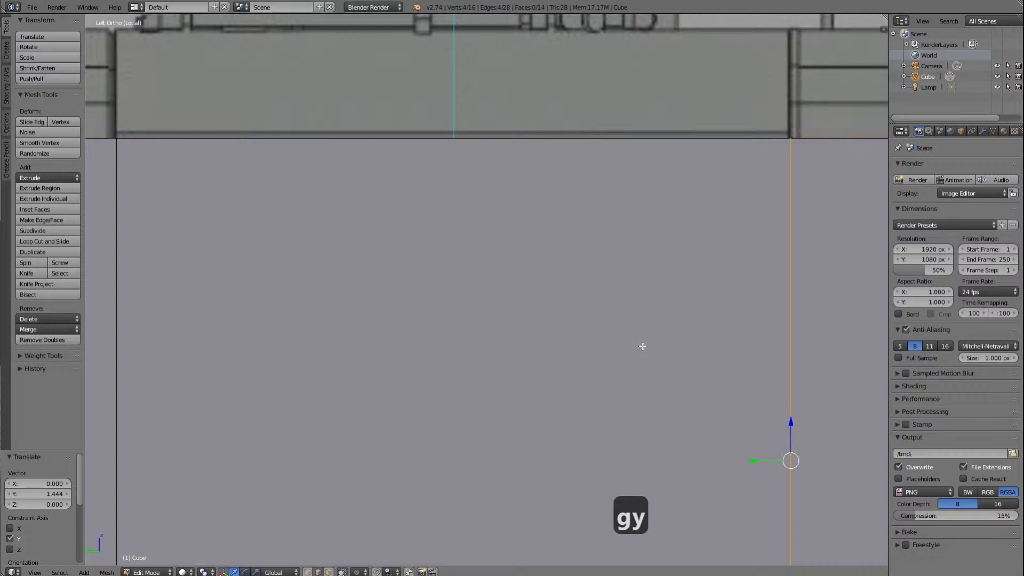
key("g")
key("y")
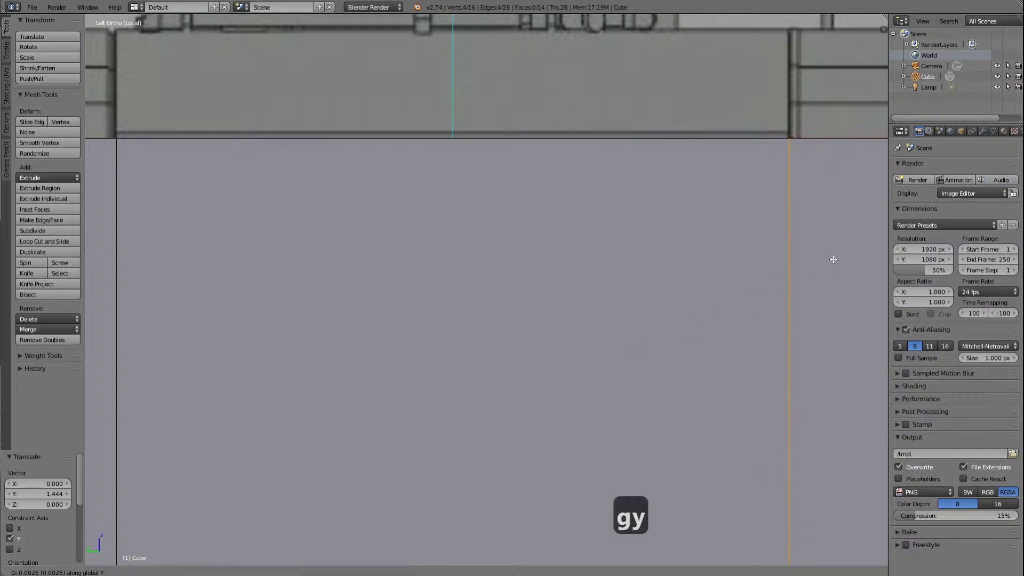
left_click(833, 259)
scroll(829, 260, "down", 8)
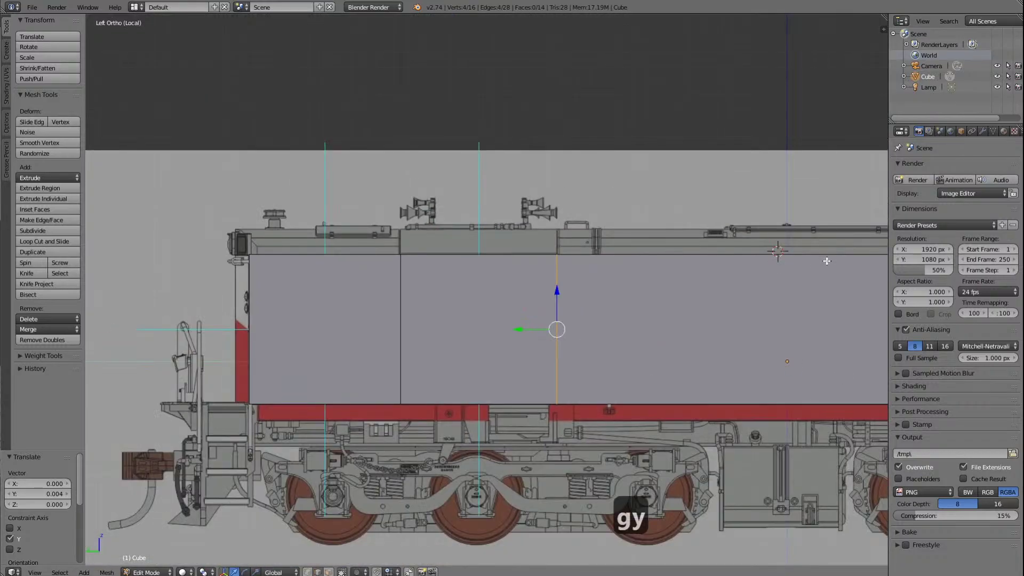
scroll(827, 260, "down", 2)
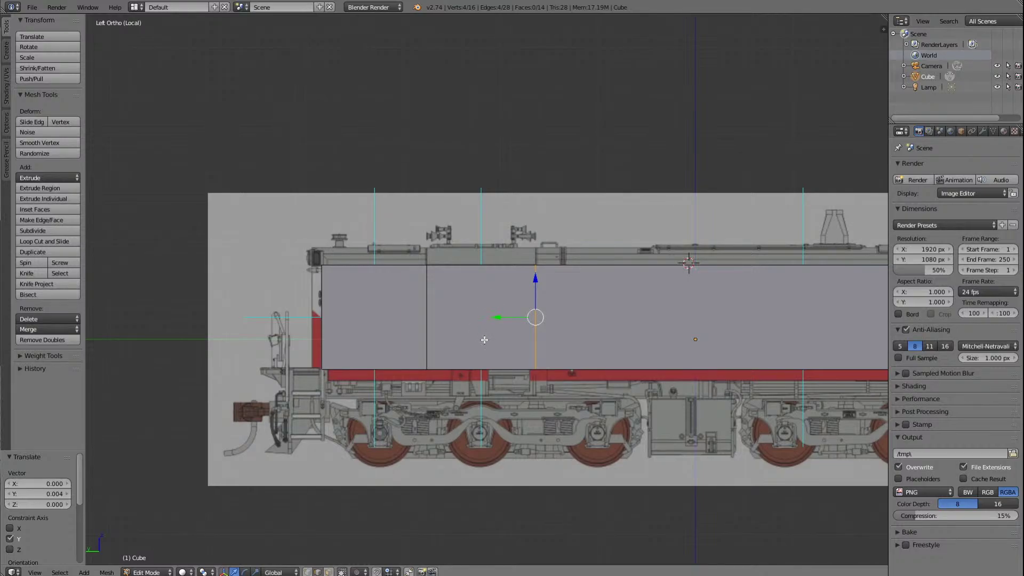
key("a")
Step: In face select mode, select the two opposite side faces of the body section between the two edge loops
scroll(488, 331, "down", 3)
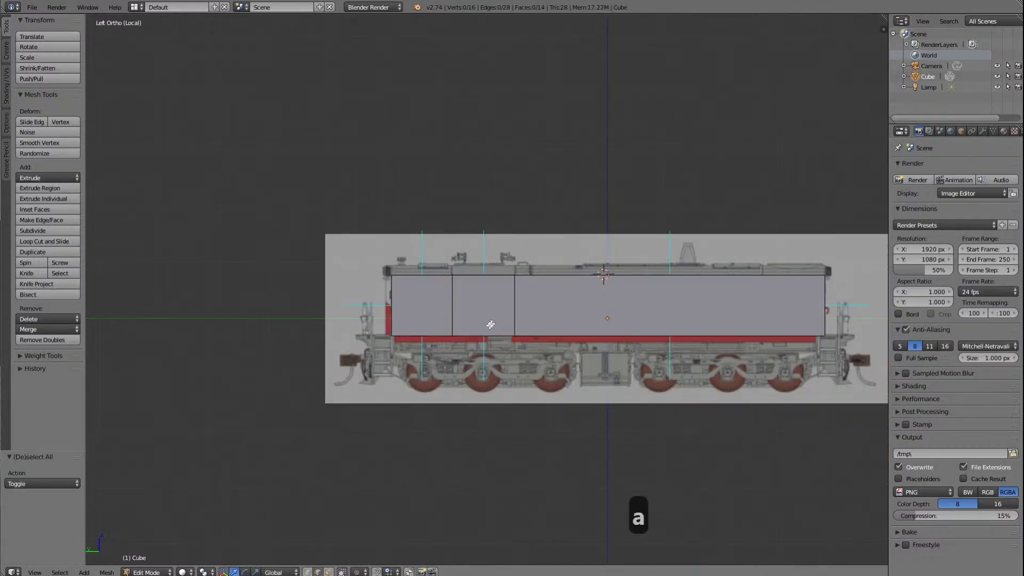
left_click(328, 572)
right_click(477, 298)
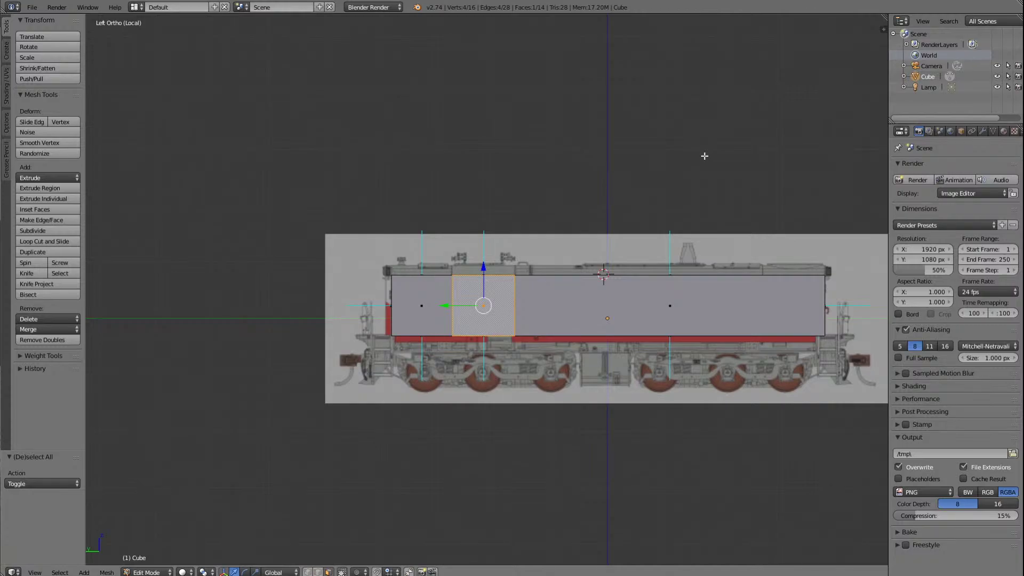
key("Left")
key("Left")
key("Left")
key("Left")
key("Left")
key("Left")
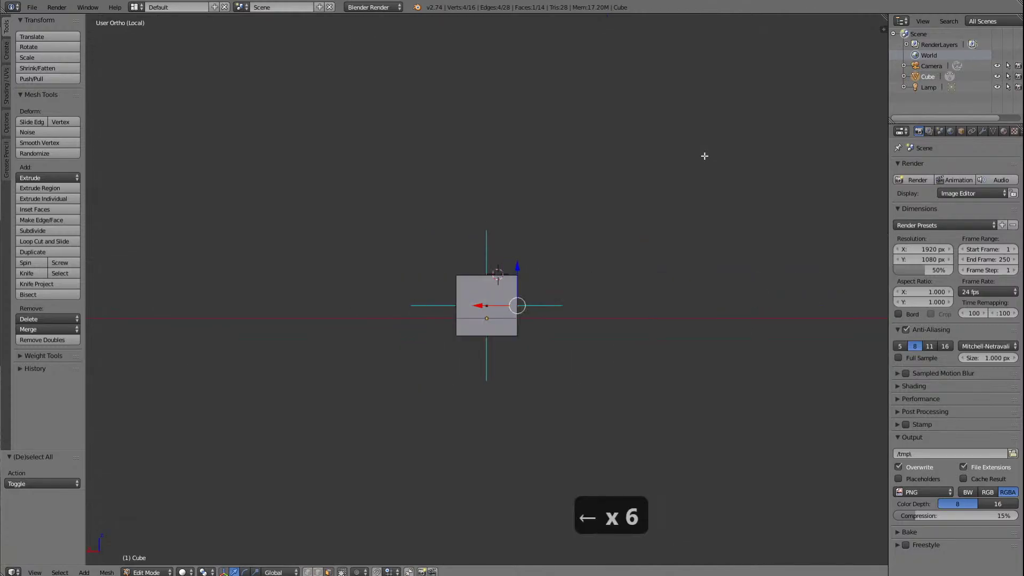
key("Left")
key("Left")
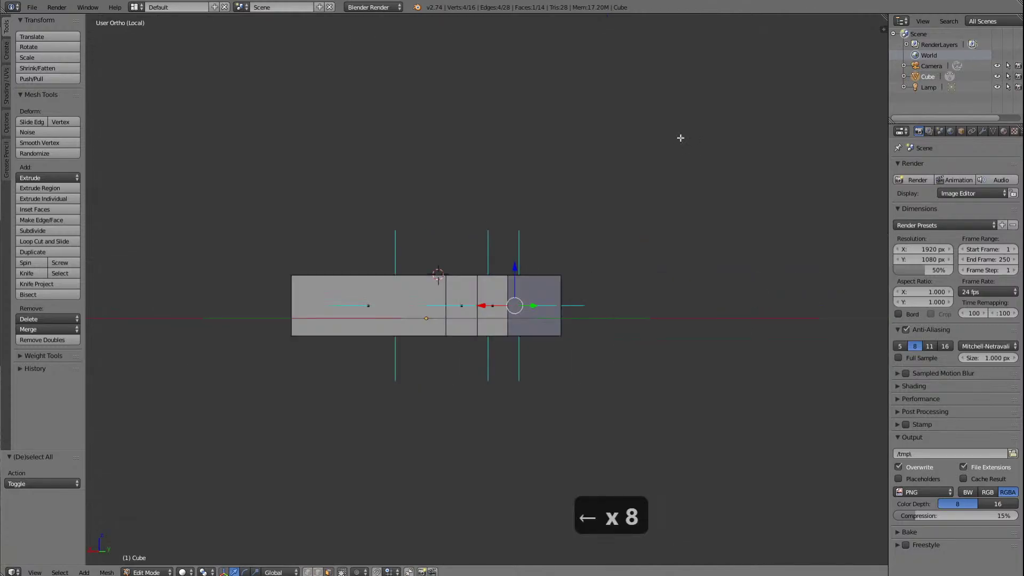
right_click(463, 302)
Step: Extrude the two selected side faces and scale them 1.5 along the X axis in the front view to widen the cab section
scroll(540, 302, "down", 5)
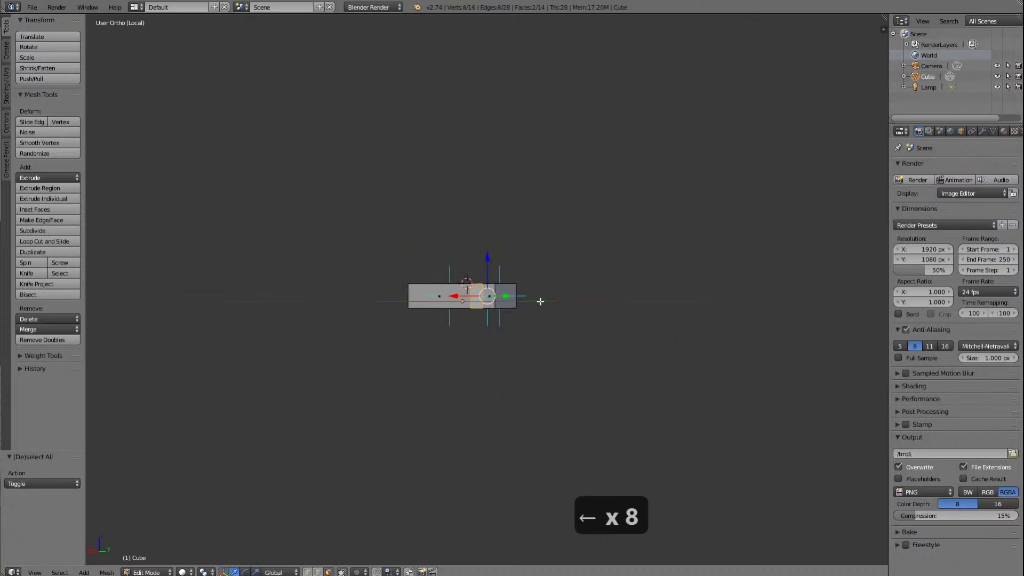
key("Right")
key("Right")
key("Right")
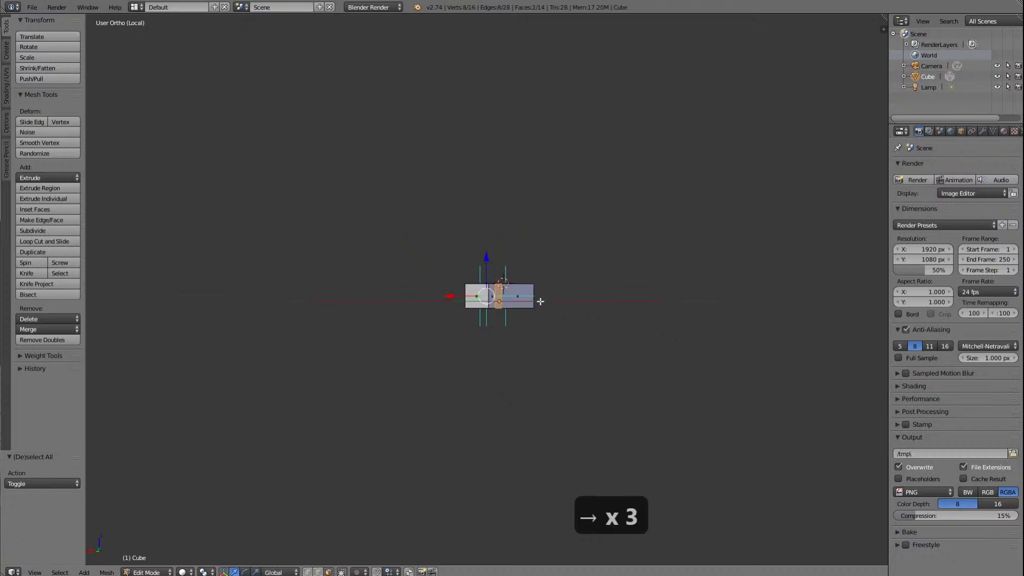
scroll(599, 280, "up", 8)
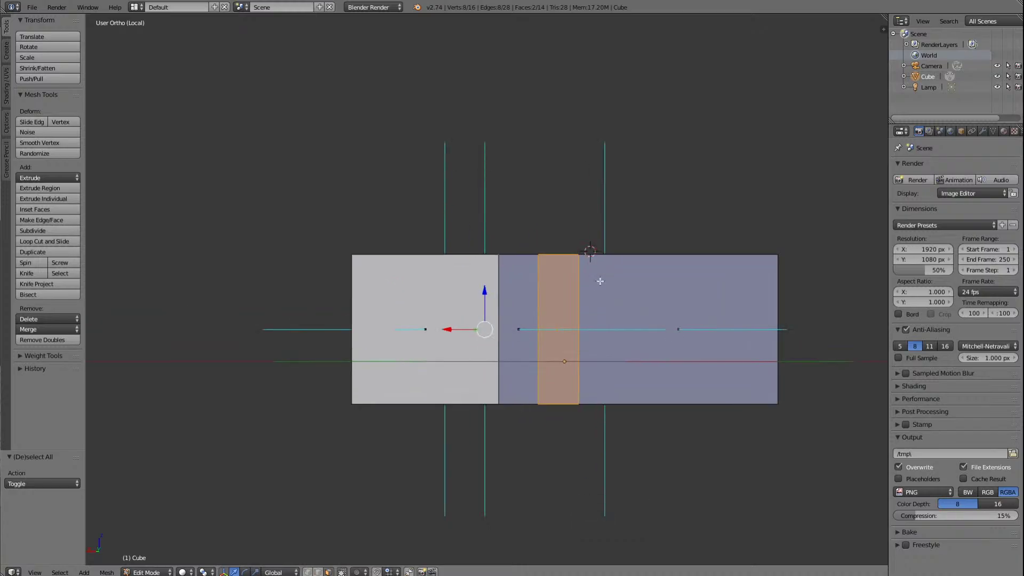
left_click(35, 572)
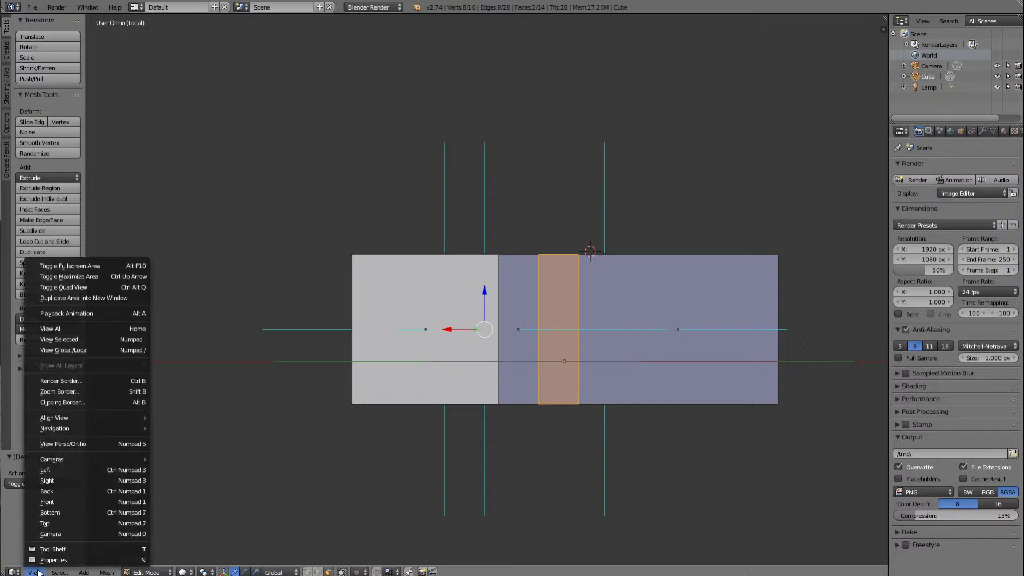
left_click(107, 501)
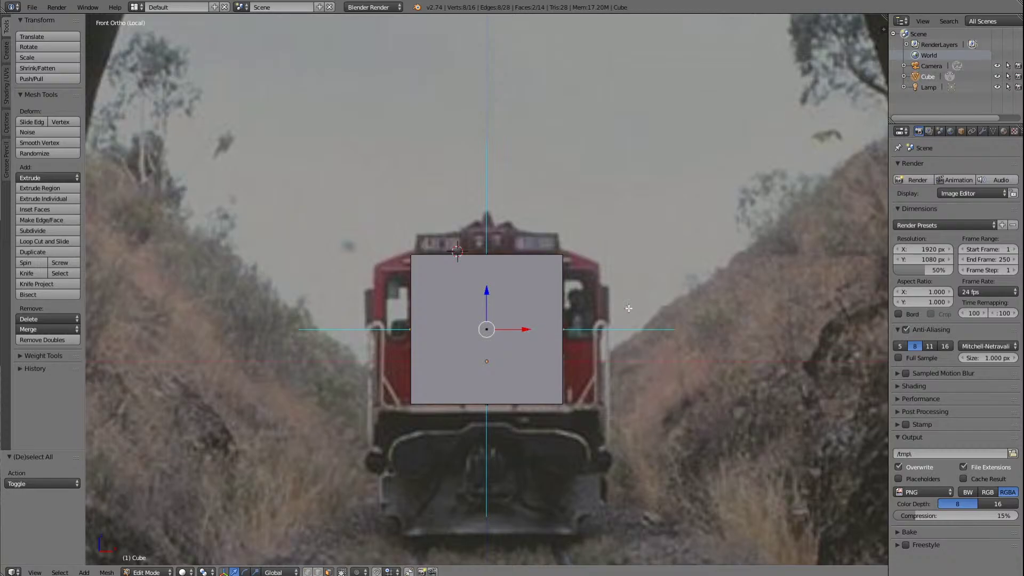
key("e")
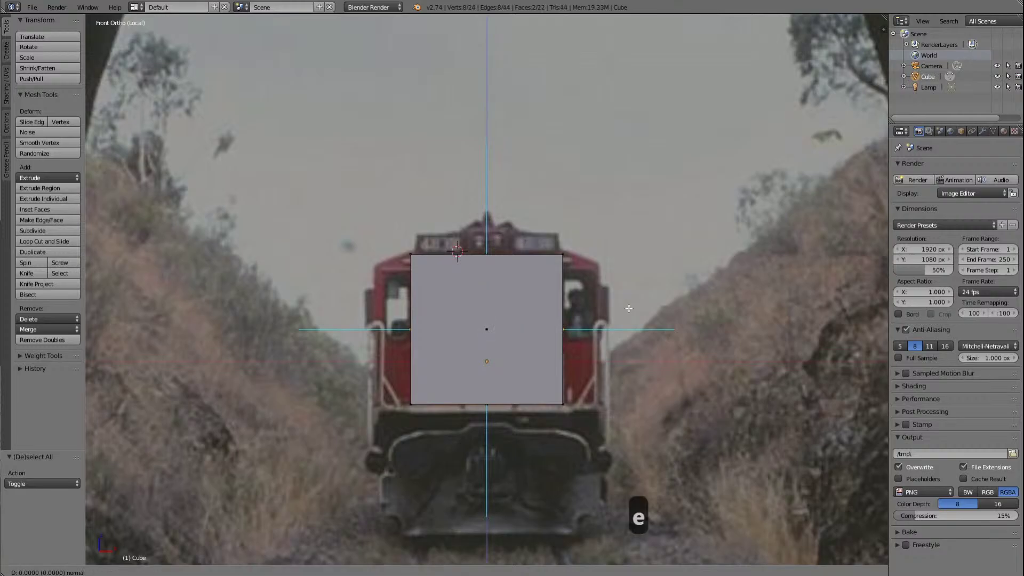
key("g")
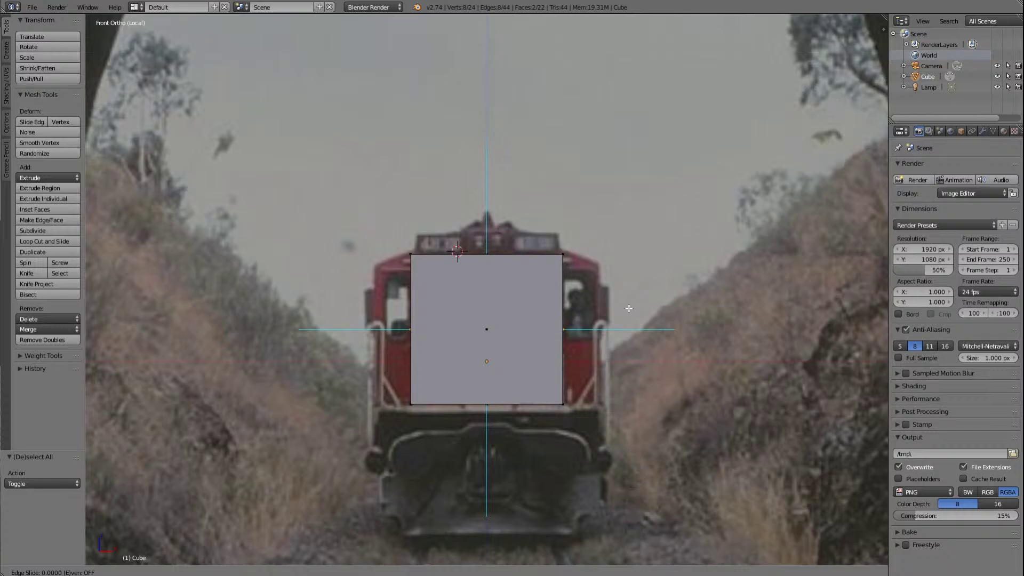
key("s")
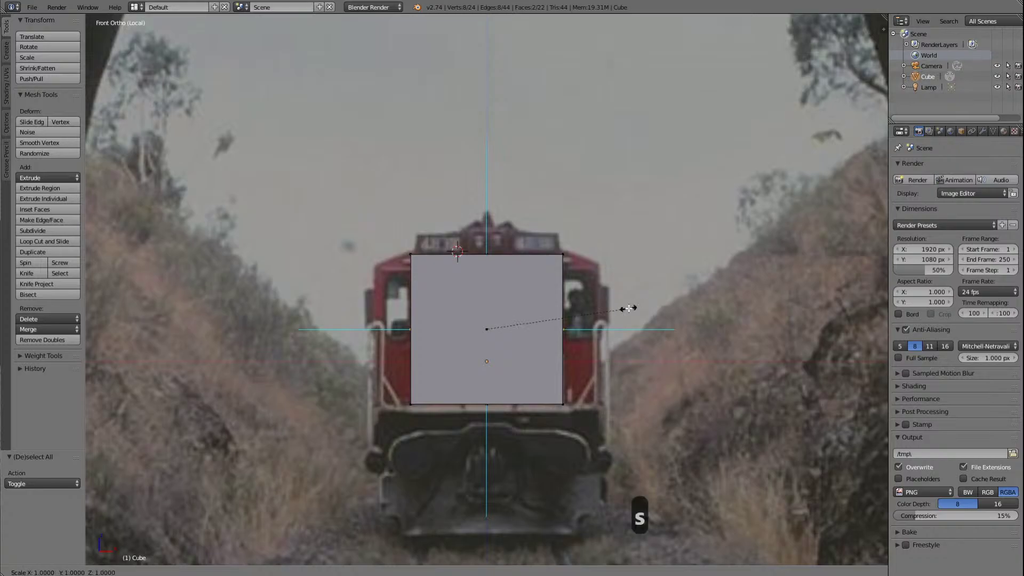
key("x")
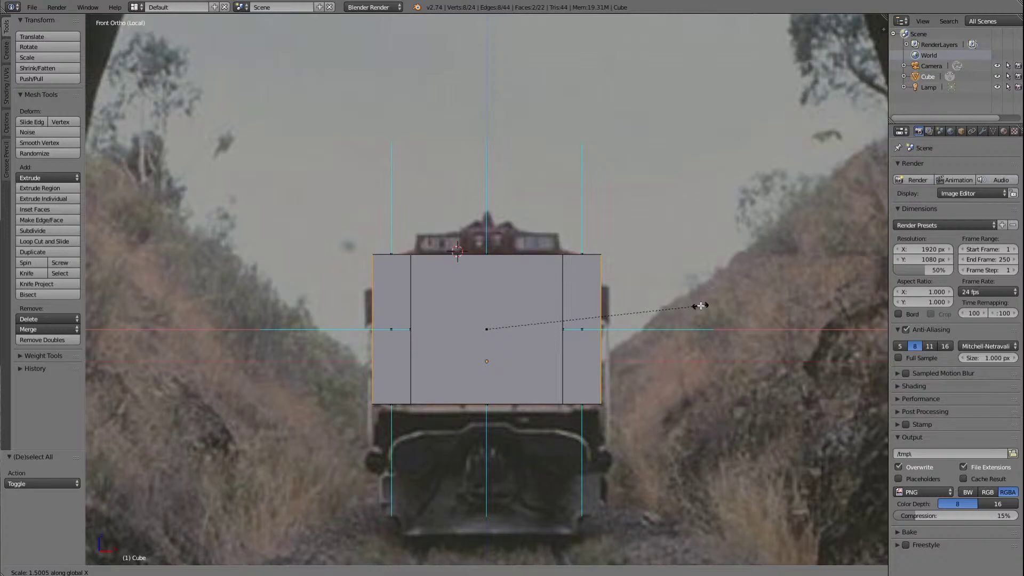
left_click(700, 306)
Step: Switch to wireframe shading and scale the extruded cab faces 0.970 along the X axis to match the front reference photo
scroll(688, 298, "down", 4)
scroll(670, 309, "up", 5)
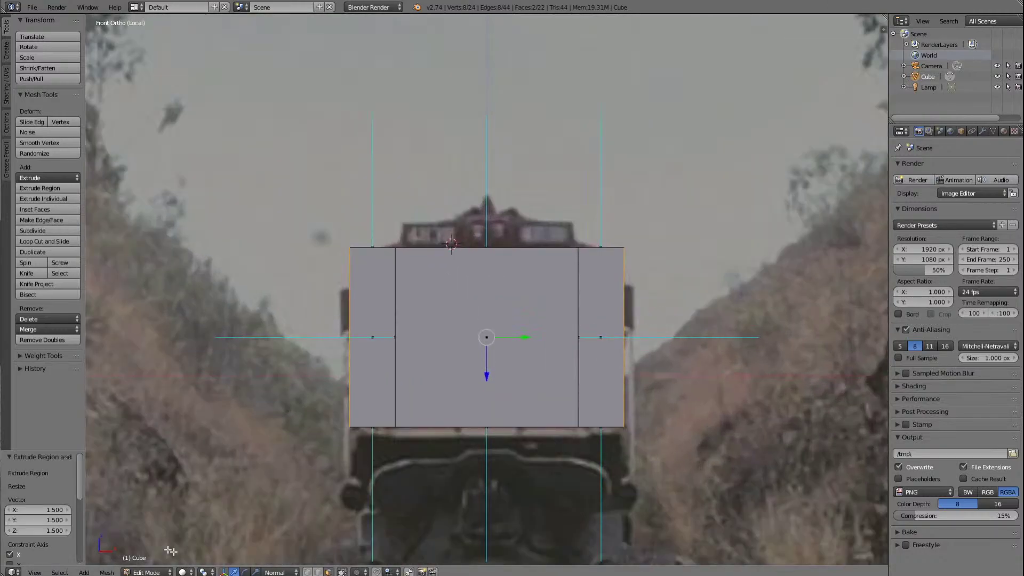
left_click(193, 572)
left_click(202, 548)
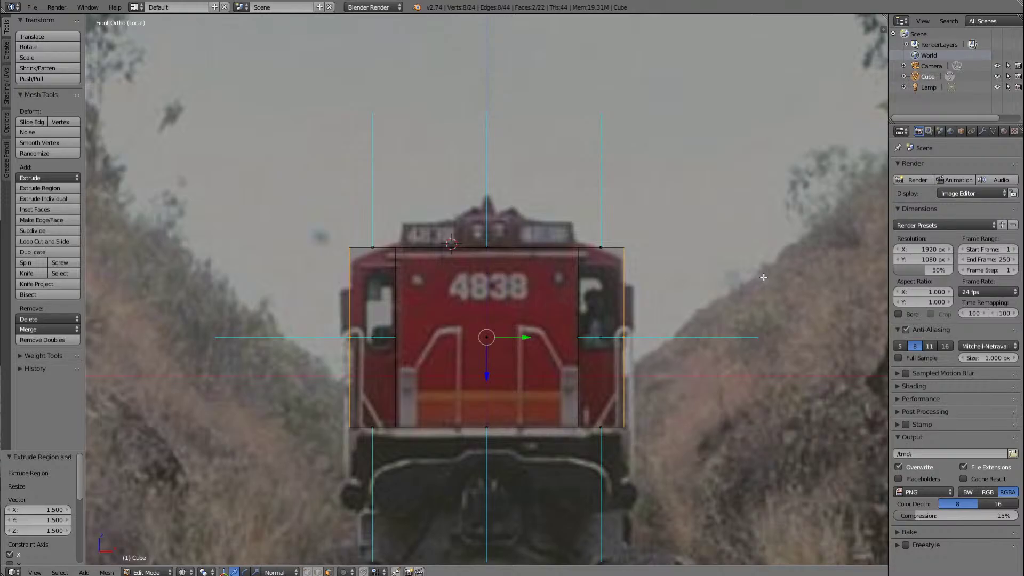
key("x")
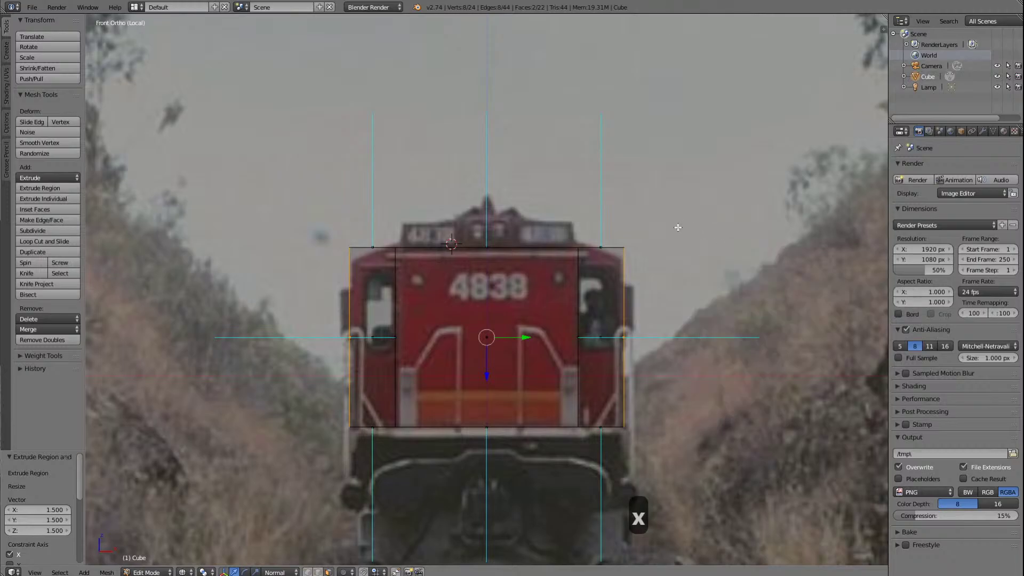
key("s")
key("x")
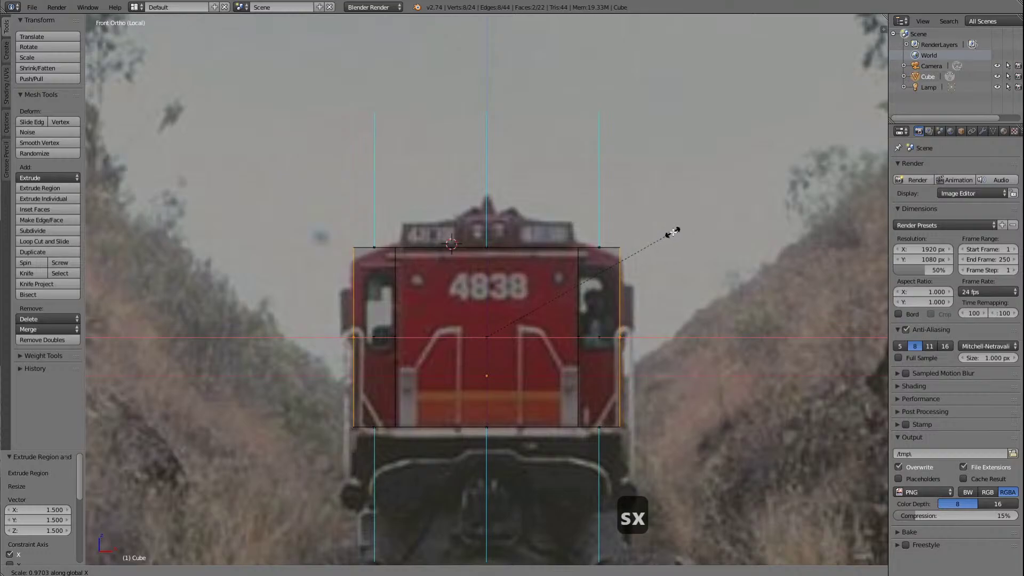
left_click(672, 232)
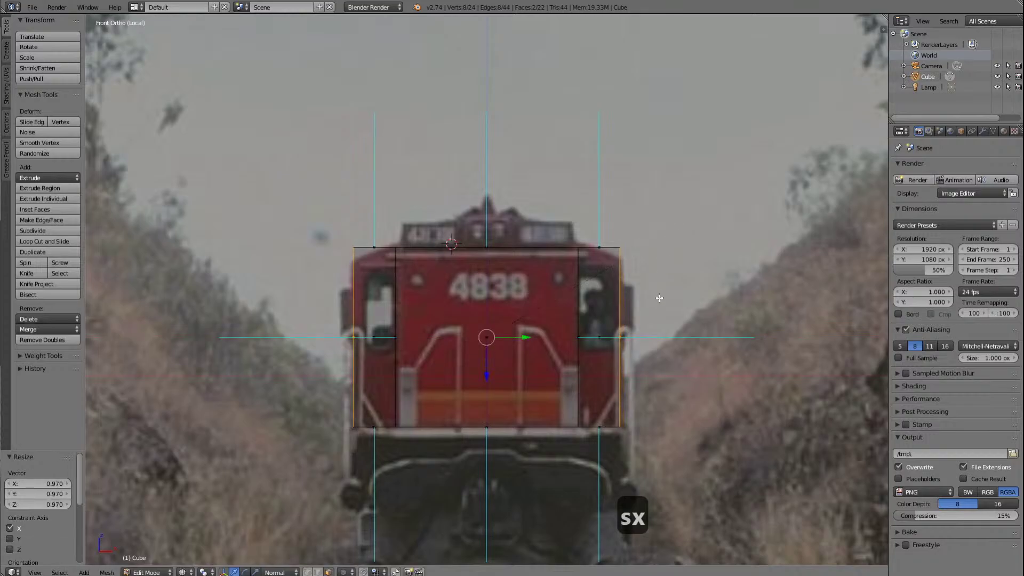
scroll(658, 298, "up", 4)
scroll(659, 298, "down", 4)
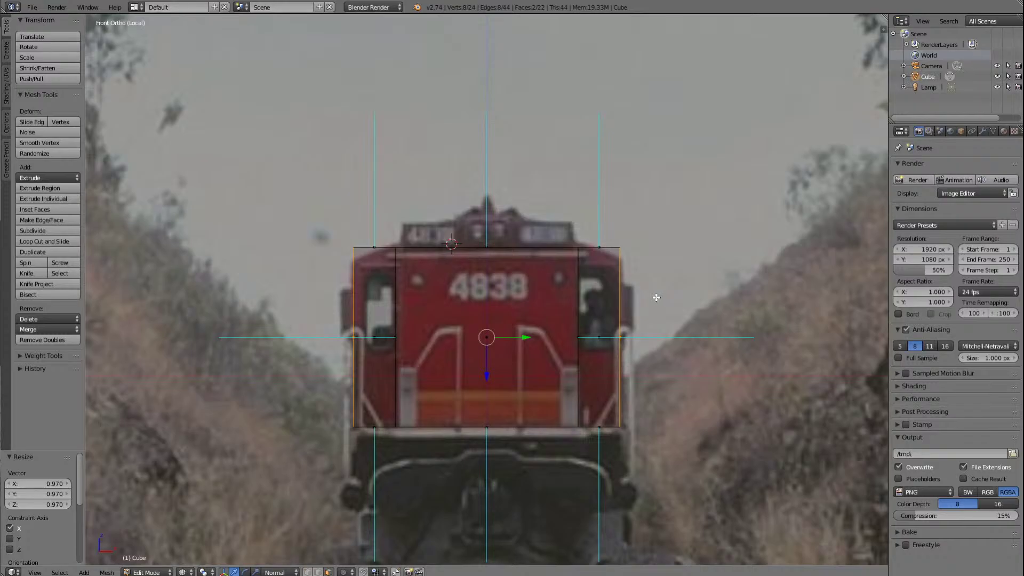
key("Right")
key("Right")
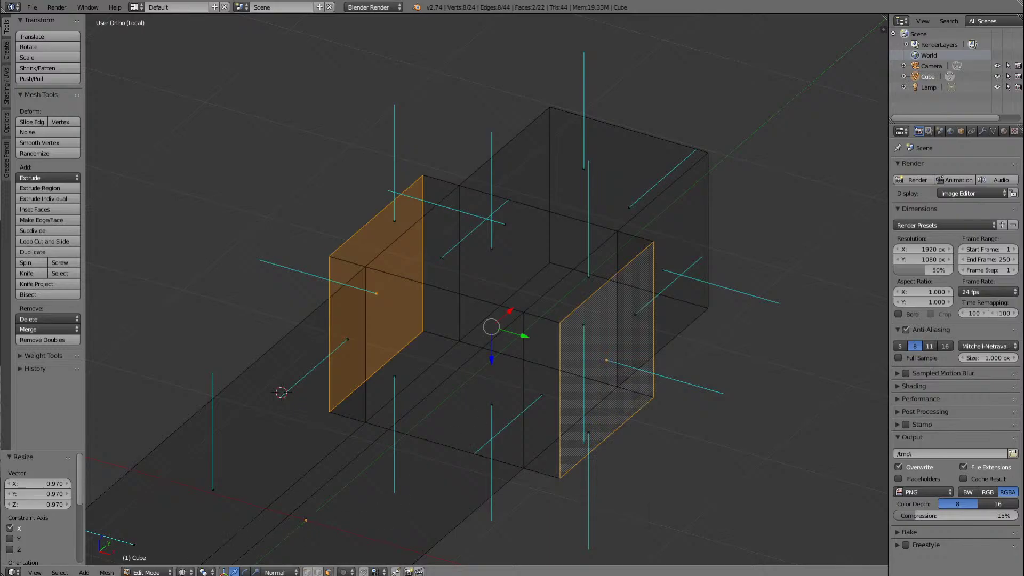
Step: Switch to solid shading and inspect the widened cab section from both ends of the body
left_click(184, 571)
left_click(203, 536)
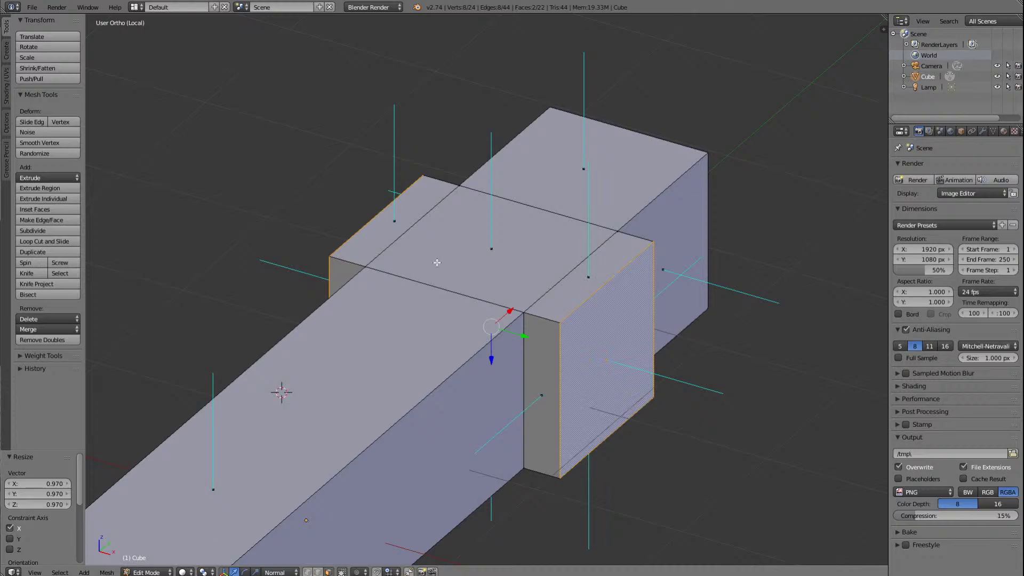
scroll(436, 262, "down", 5)
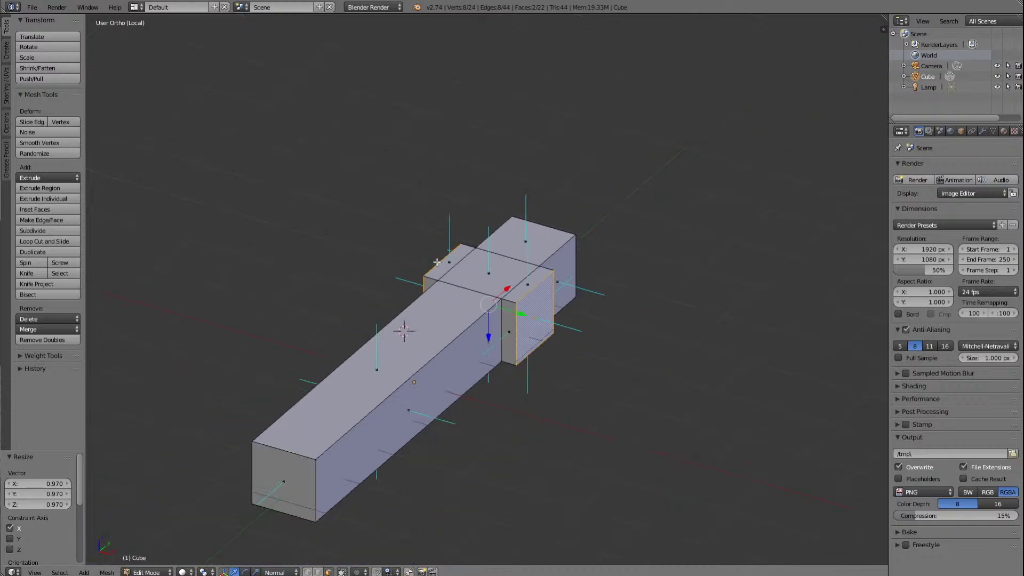
key("Up")
key("Up")
key("Right")
key("Right")
key("Right")
key("Right")
key("Right")
key("Right")
key("Right")
key("Right")
key("Right")
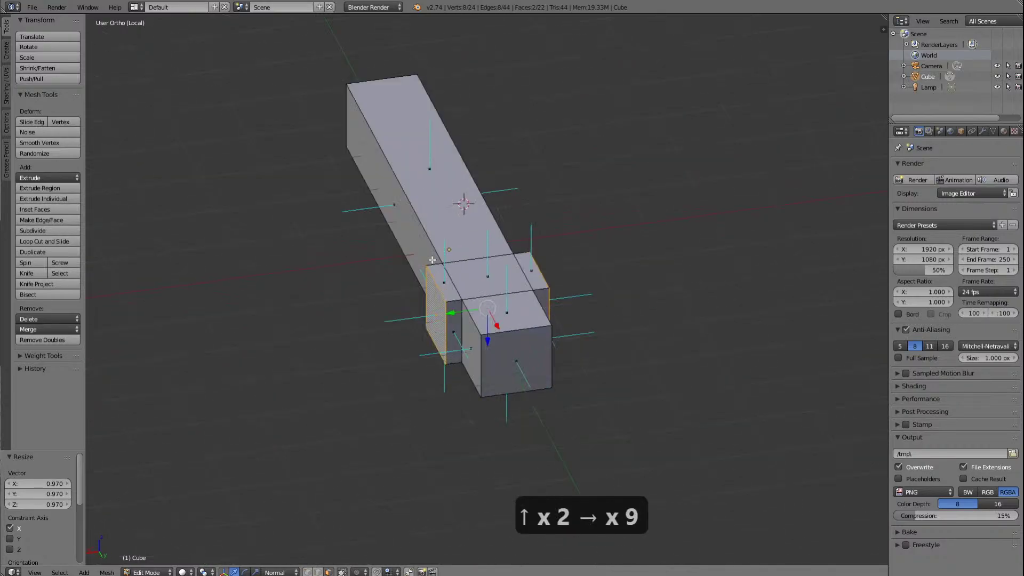
key("Right")
key("Right")
key("Right")
key("Right")
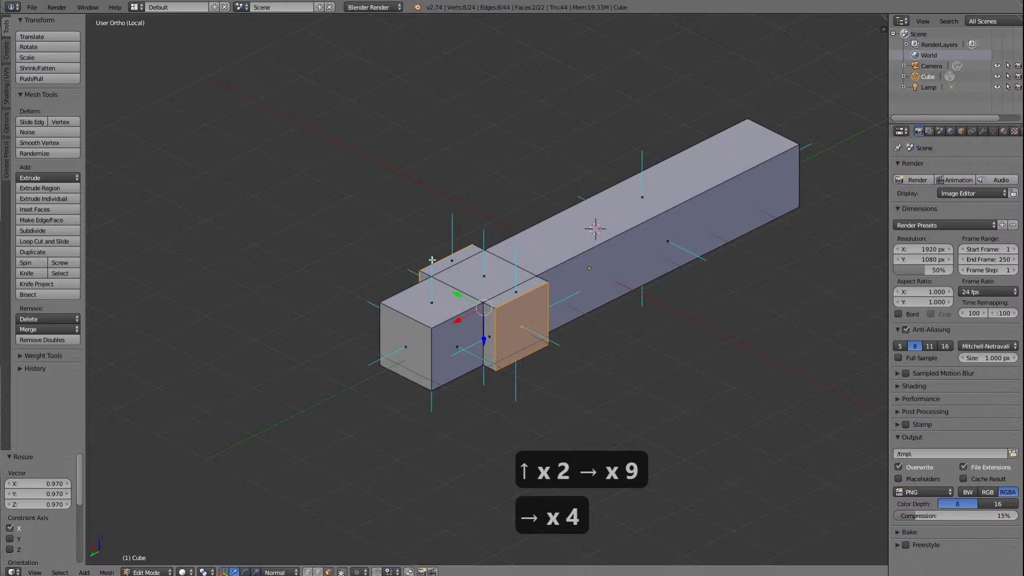
key("Down")
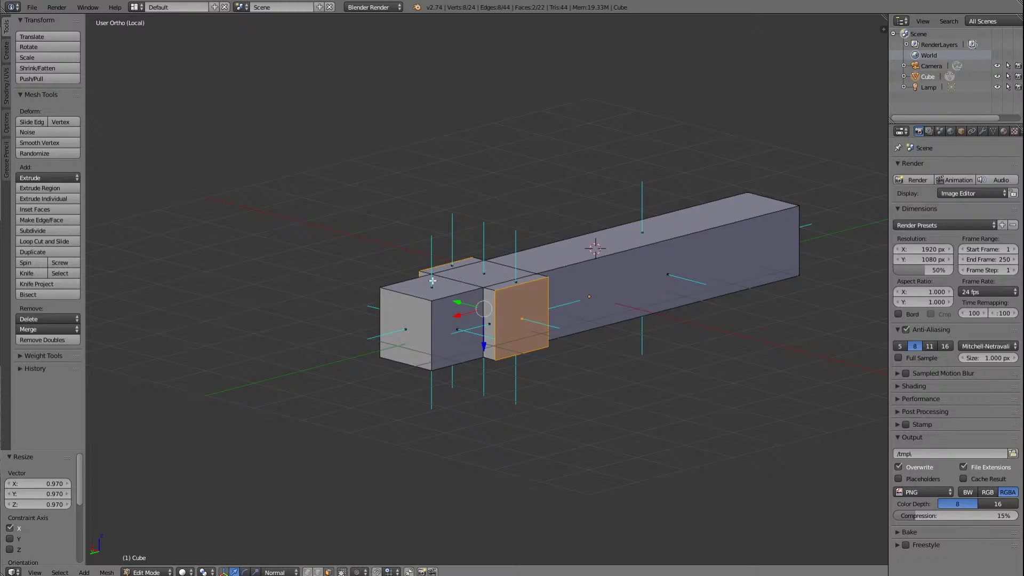
Step: Deselect all faces and show the body in the front view against the reference photo
left_click(35, 572)
key("a")
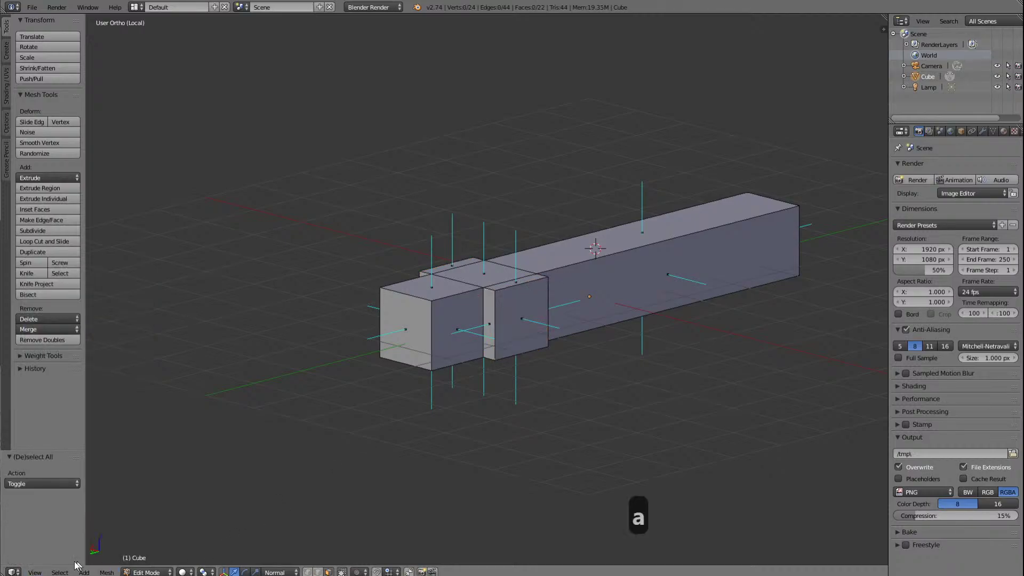
left_click(35, 572)
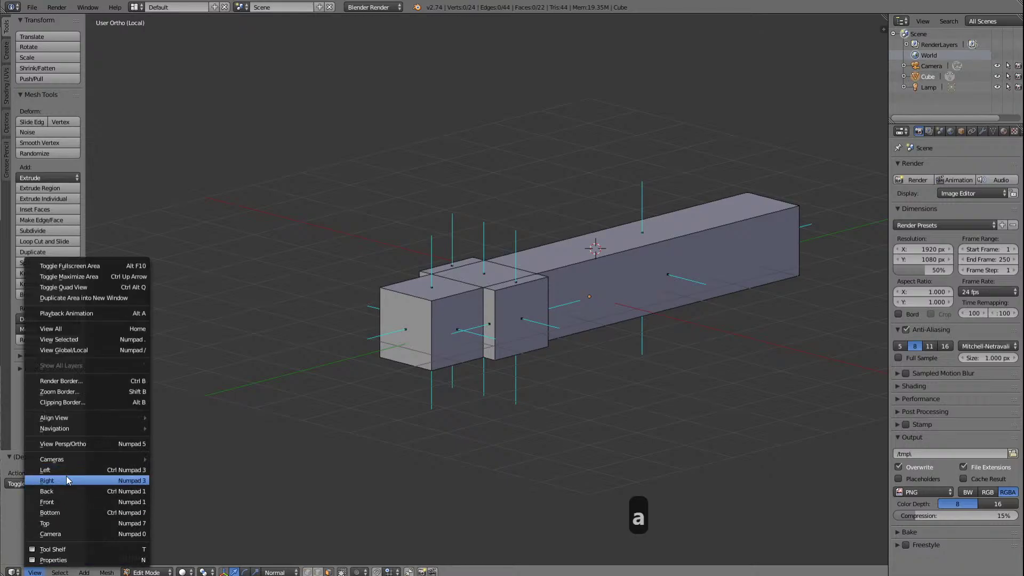
left_click(68, 502)
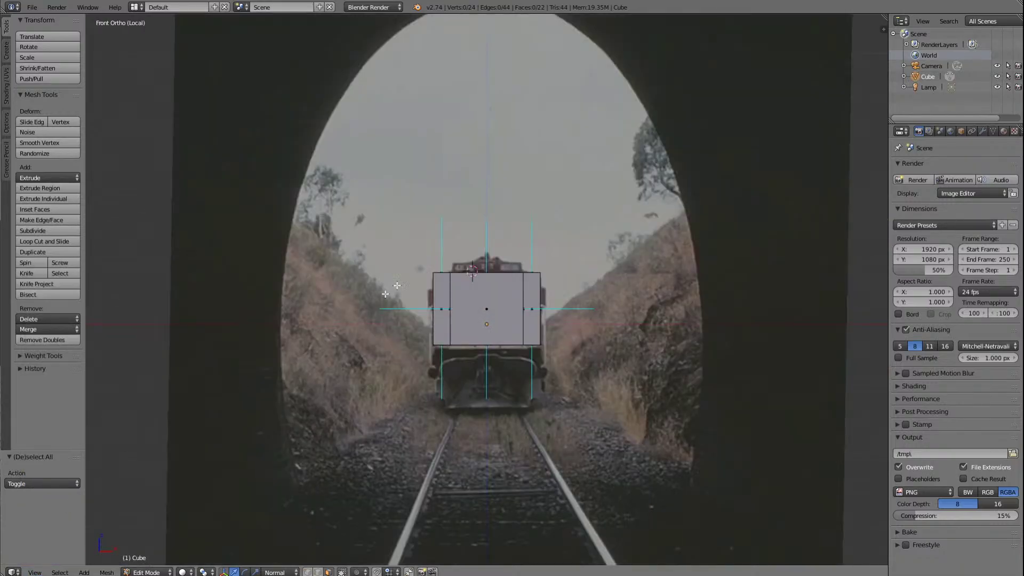
scroll(581, 296, "up", 4)
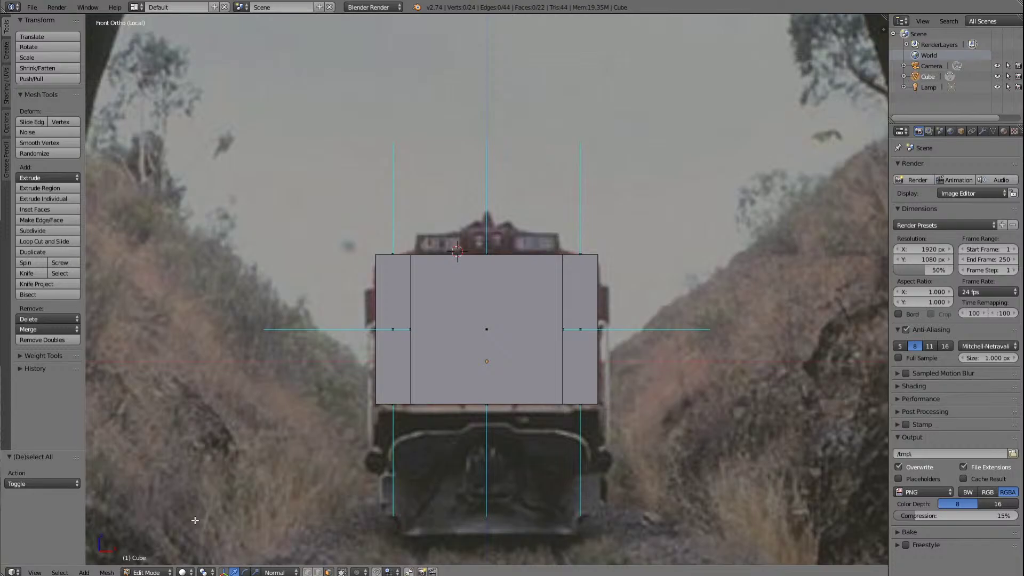
Step: Compare the solid body with the left side drawing and return to the front reference photo
key("KP_6")
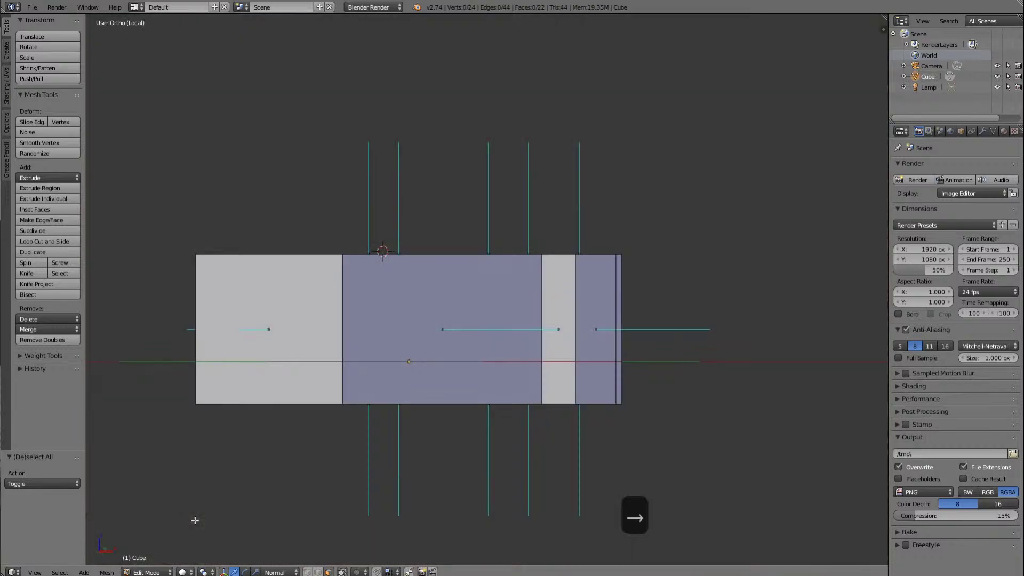
key("ctrl+KP_3")
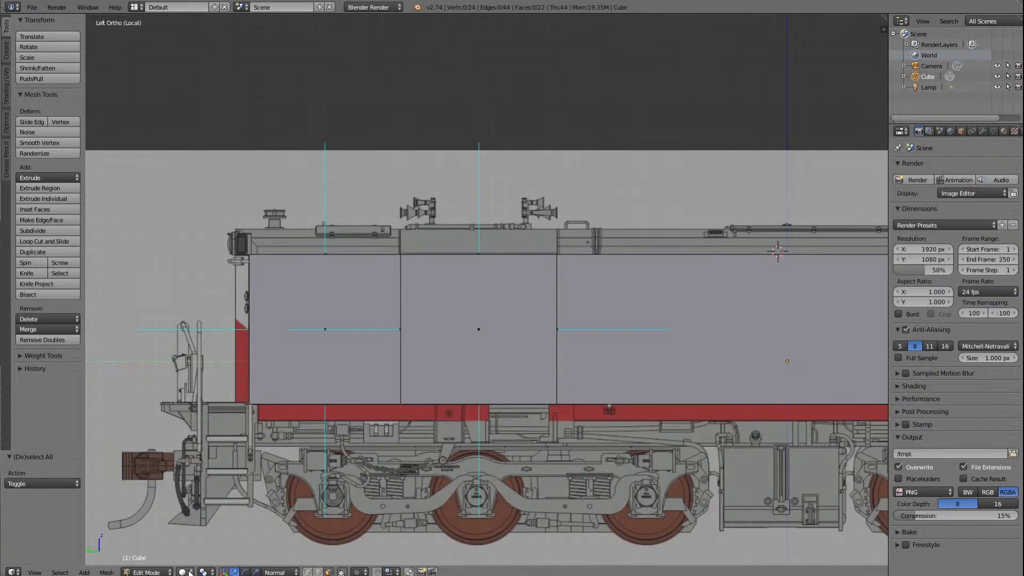
left_click(35, 572)
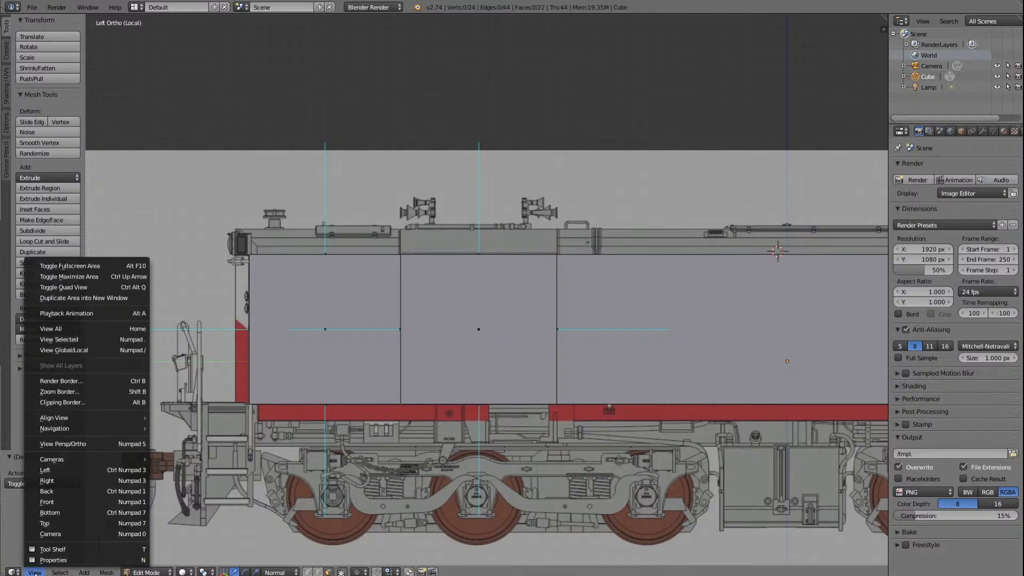
left_click(73, 501)
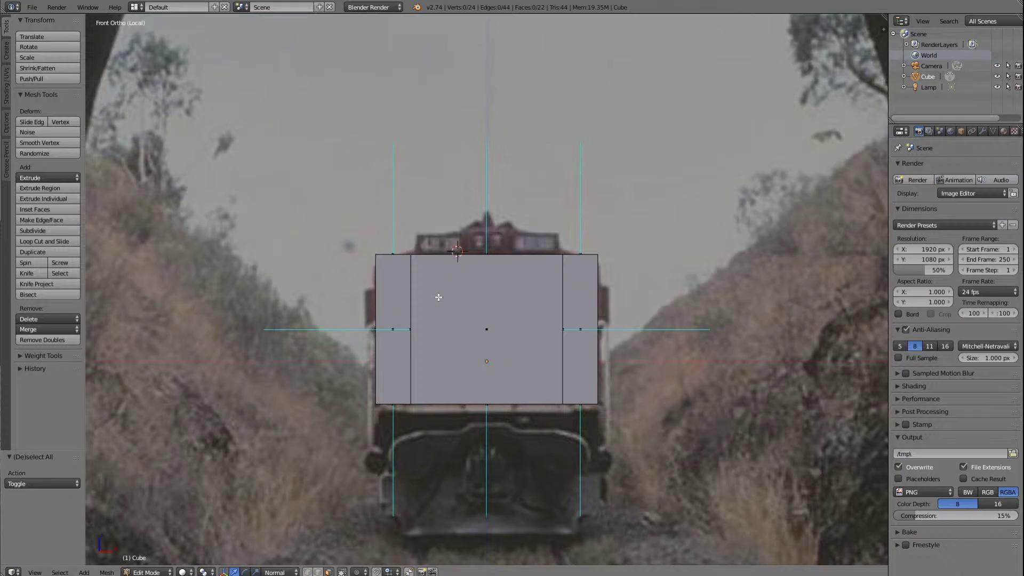
scroll(471, 367, "down", 3)
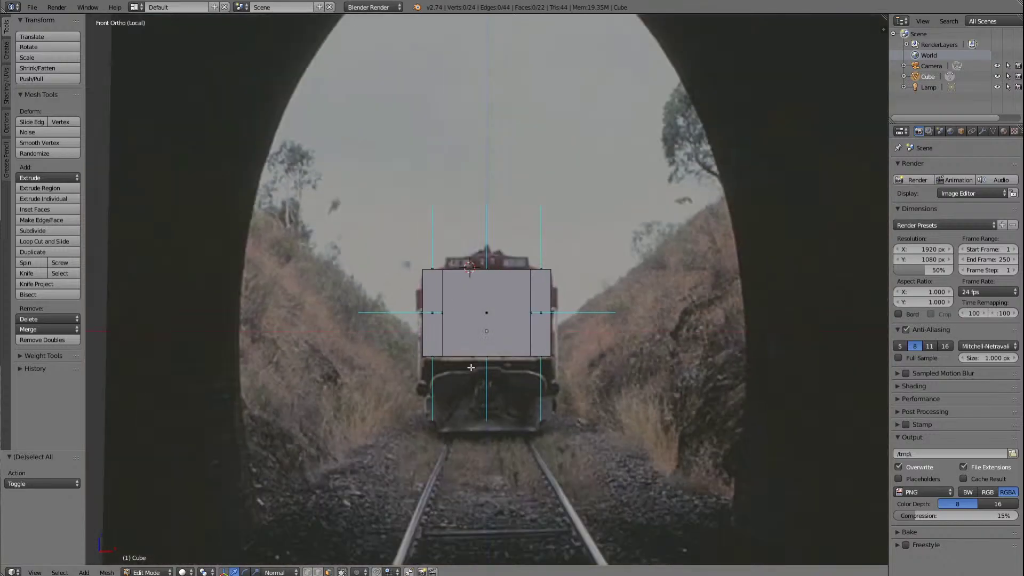
scroll(471, 368, "up", 3)
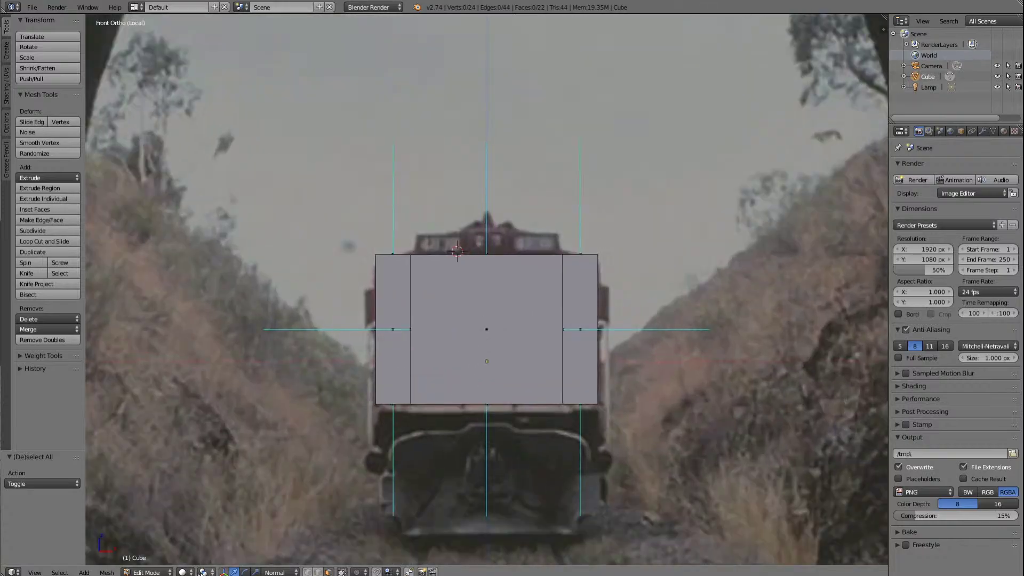
Step: Switch to wireframe shading and compare the body's outline with the front photo and the left side drawing
left_click(187, 572)
left_click(198, 548)
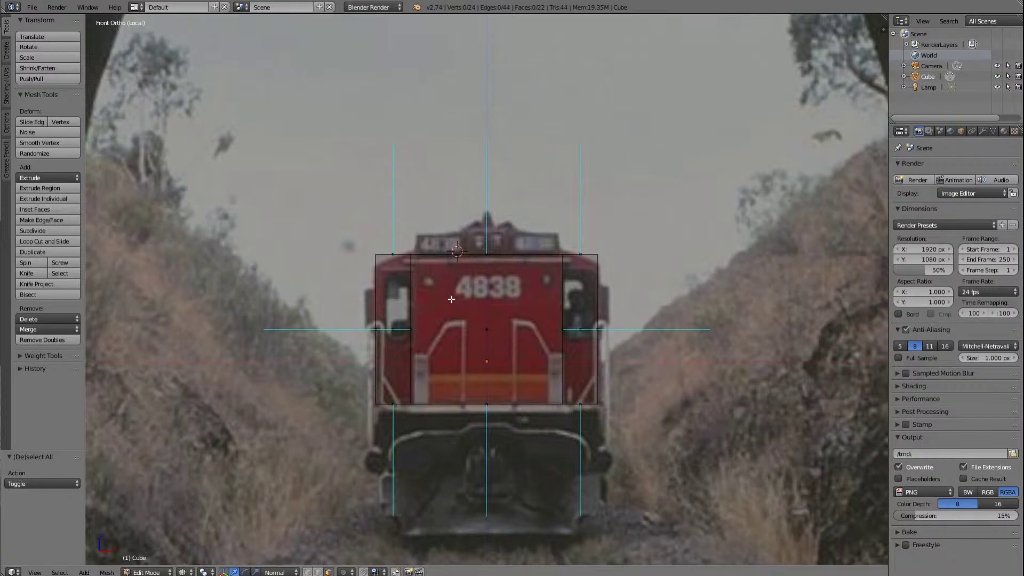
key("KP_8")
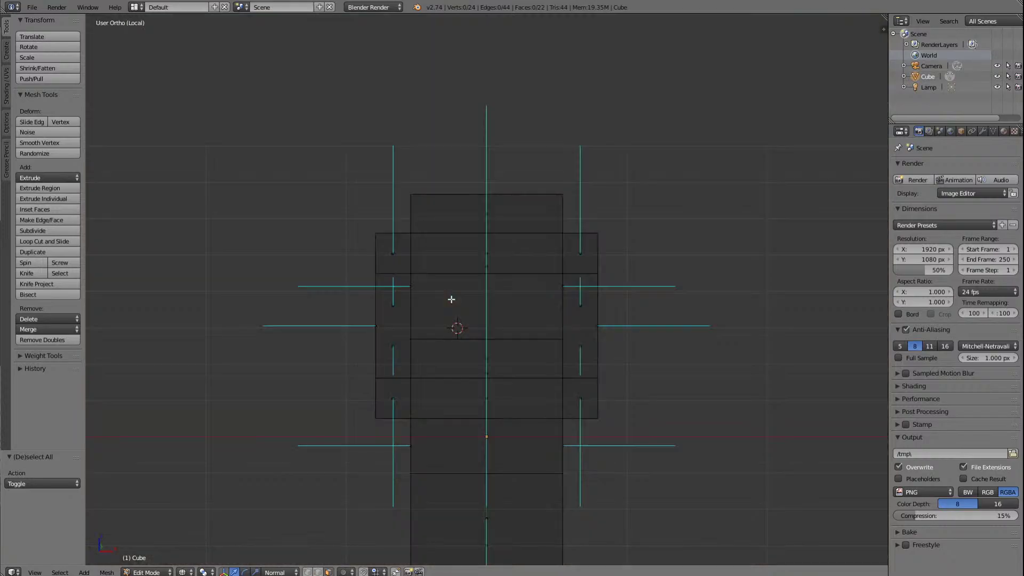
key("KP_8")
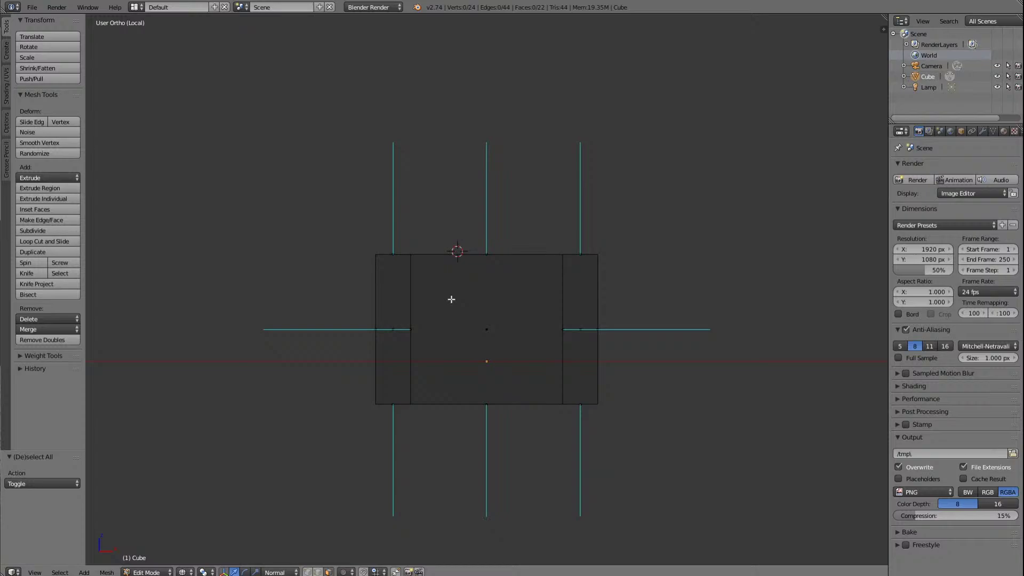
key("a")
key("a")
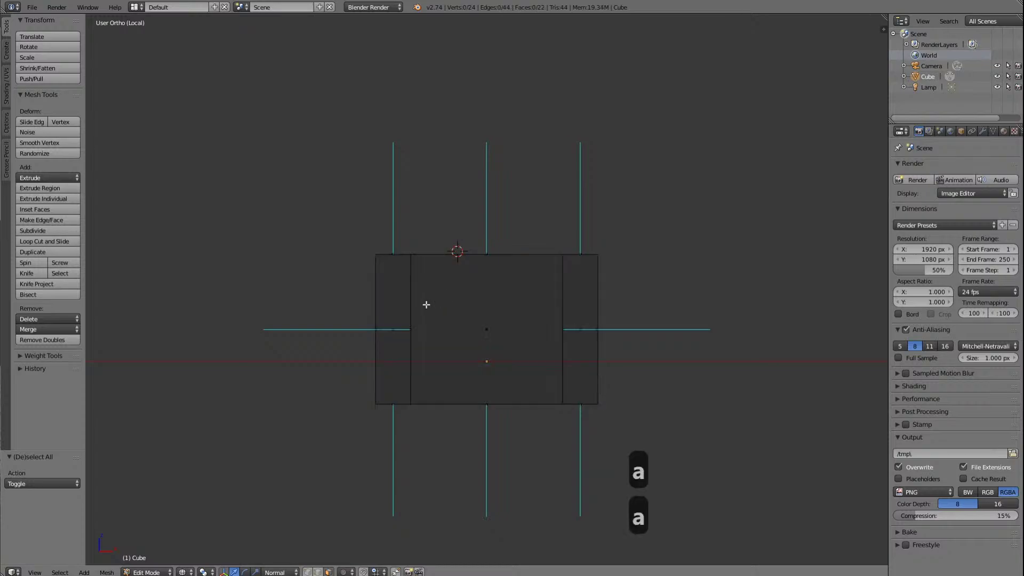
key("Right")
key("Right")
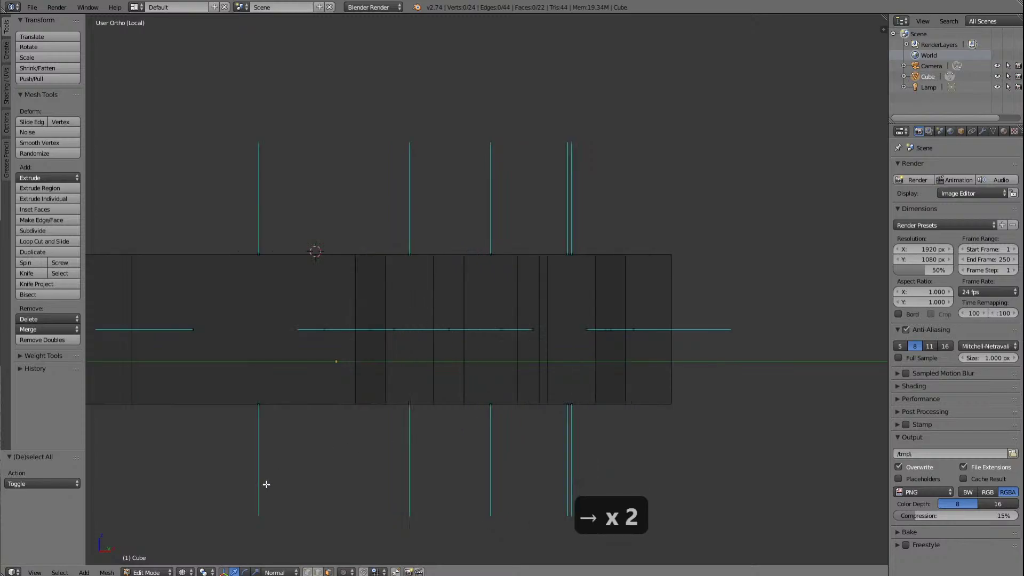
key("ctrl+KP_3")
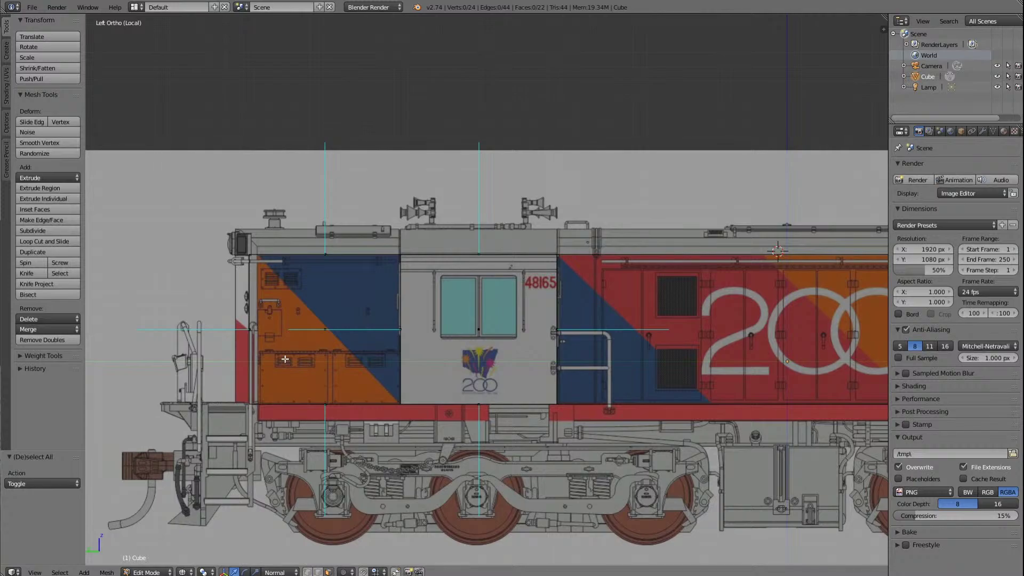
Step: Switch back to solid shading and select the body's end face nearest the cab section
key("KP_4")
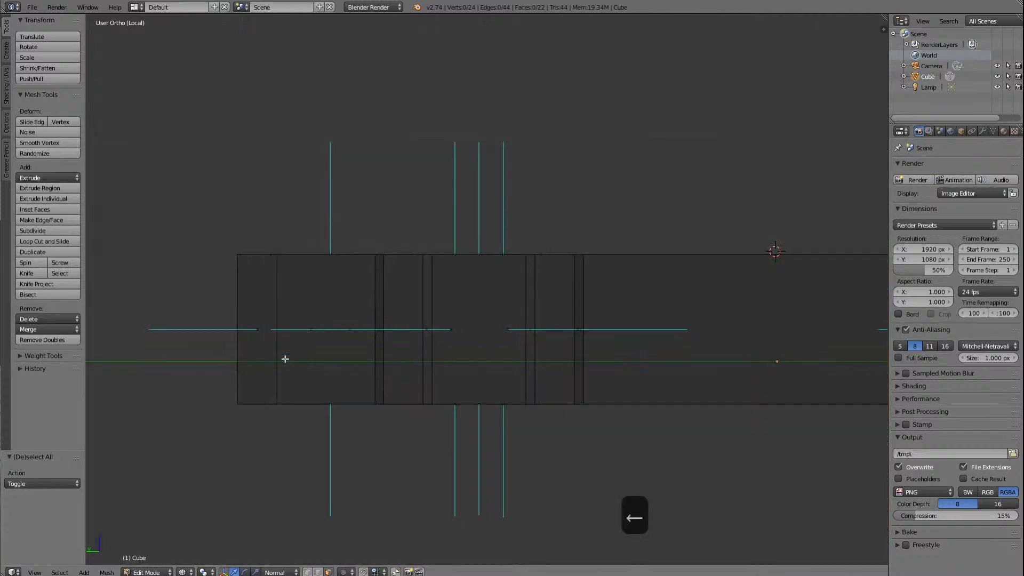
left_click(182, 571)
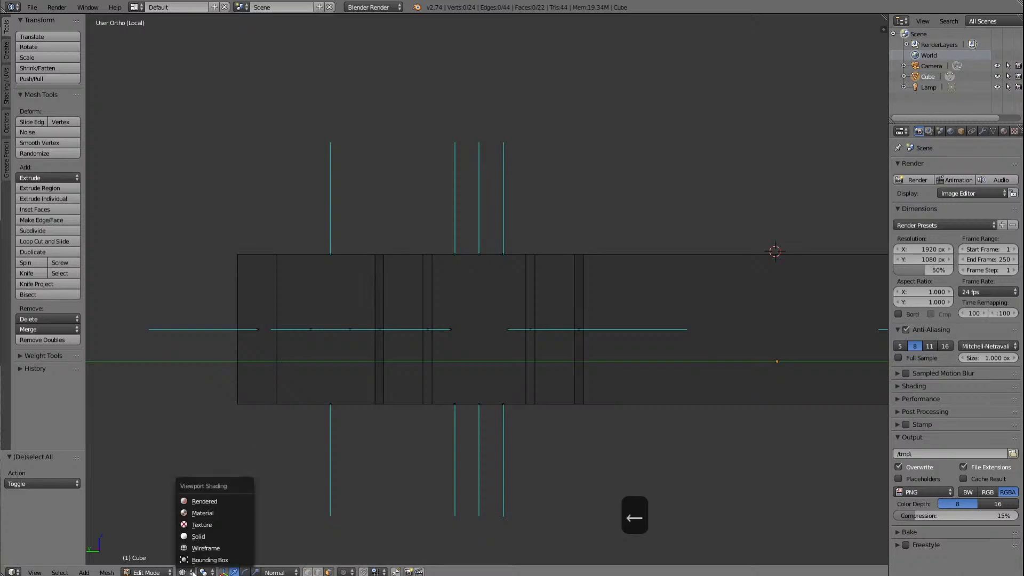
left_click(209, 528)
right_click(252, 328)
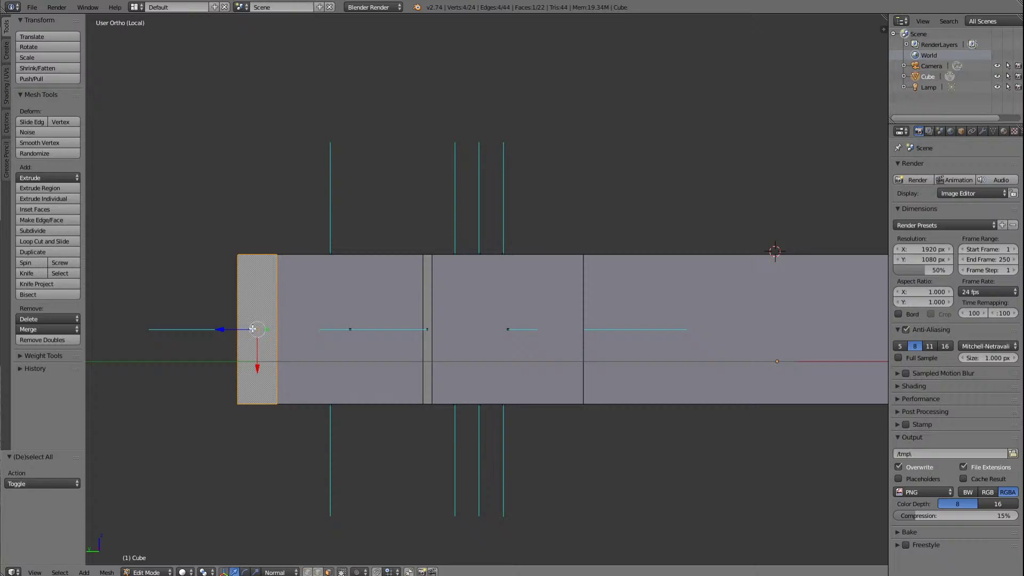
Step: Examine the selected end face against the left side drawing and from the end of the body
key("ctrl+KP_3")
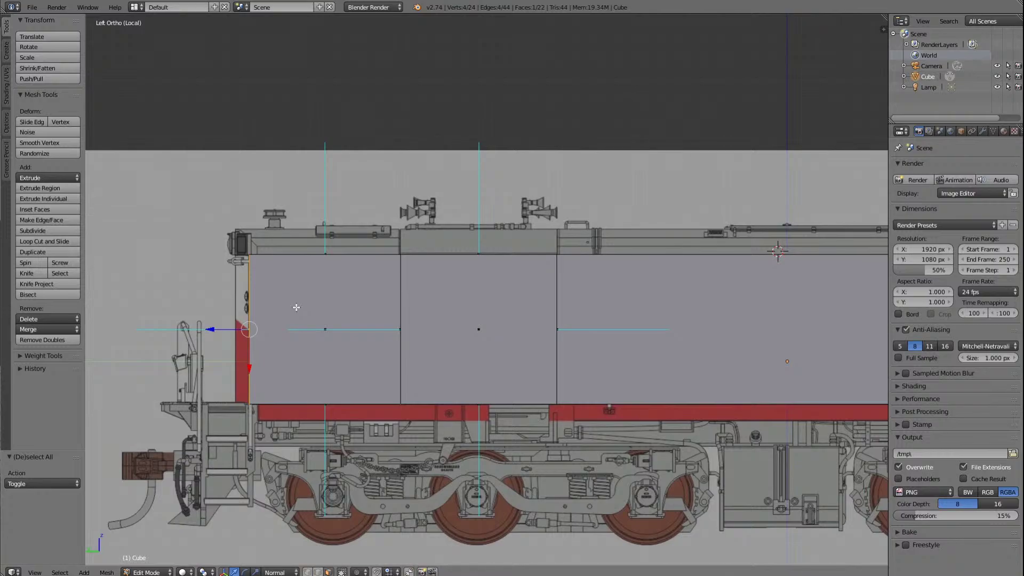
scroll(296, 307, "down", 5)
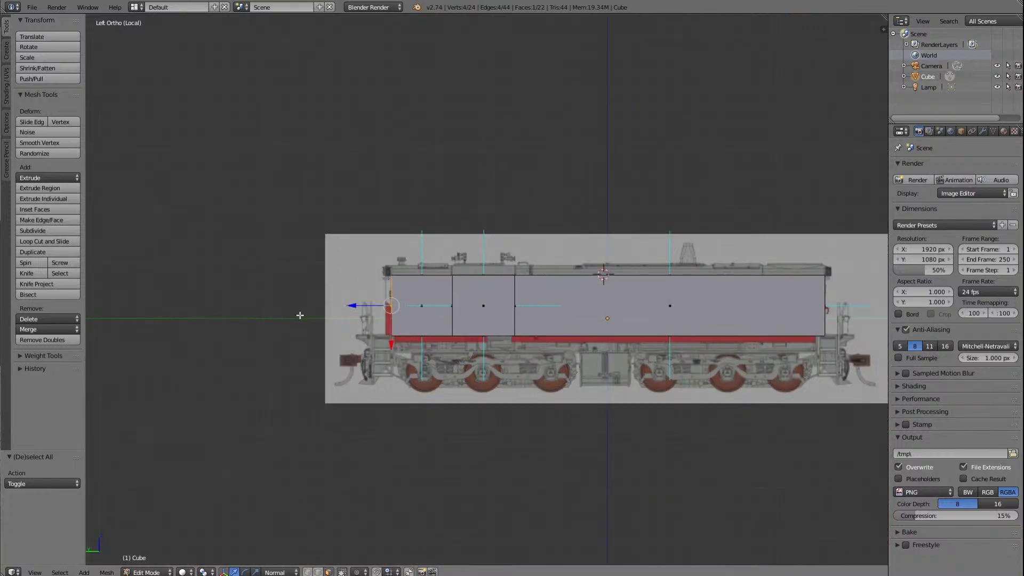
scroll(300, 315, "up", 5)
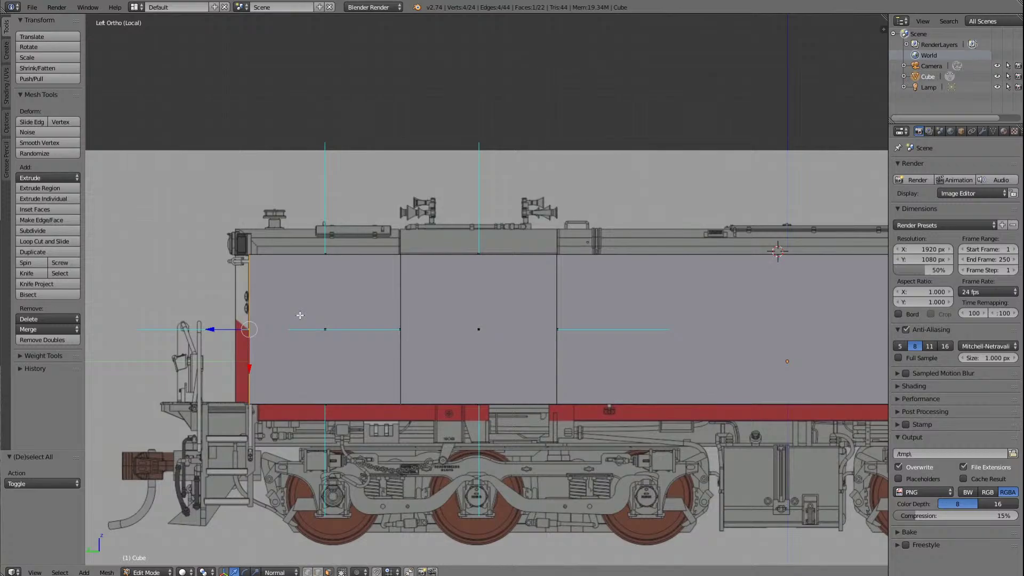
key("Left")
key("Left")
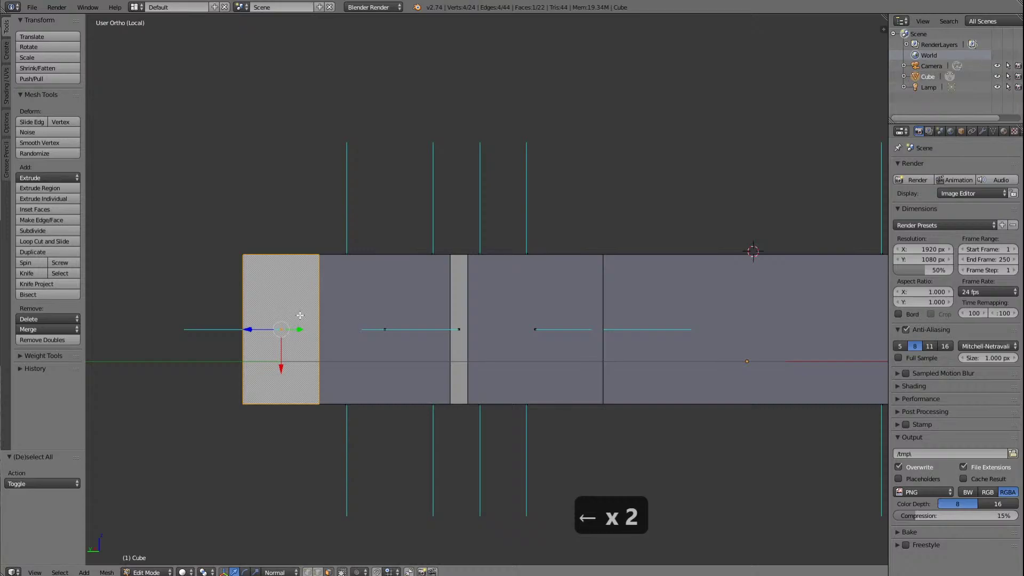
key("Left")
key("Left")
key("Left")
key("Left")
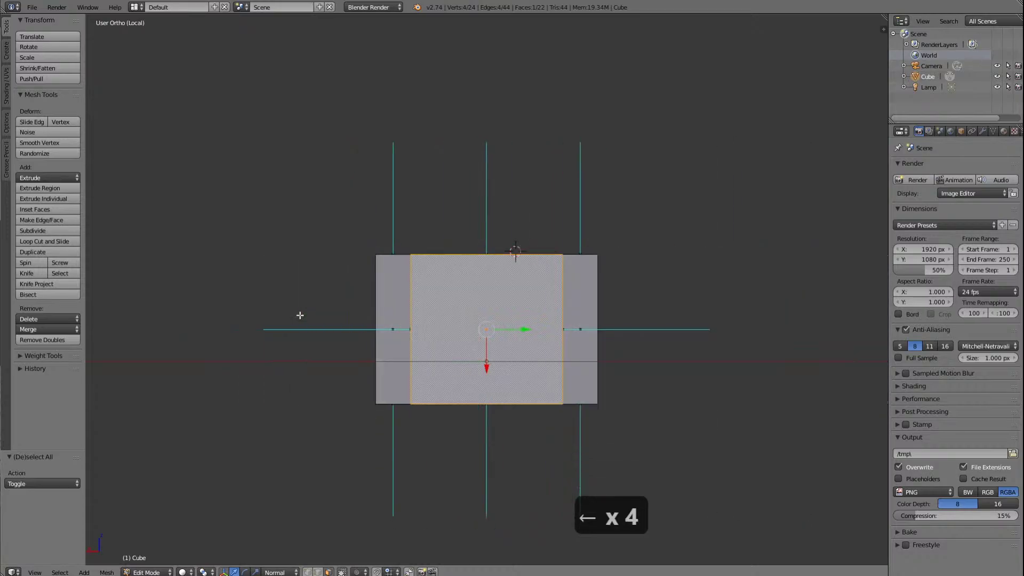
key("Right")
key("Right")
key("Right")
key("Right")
key("Right")
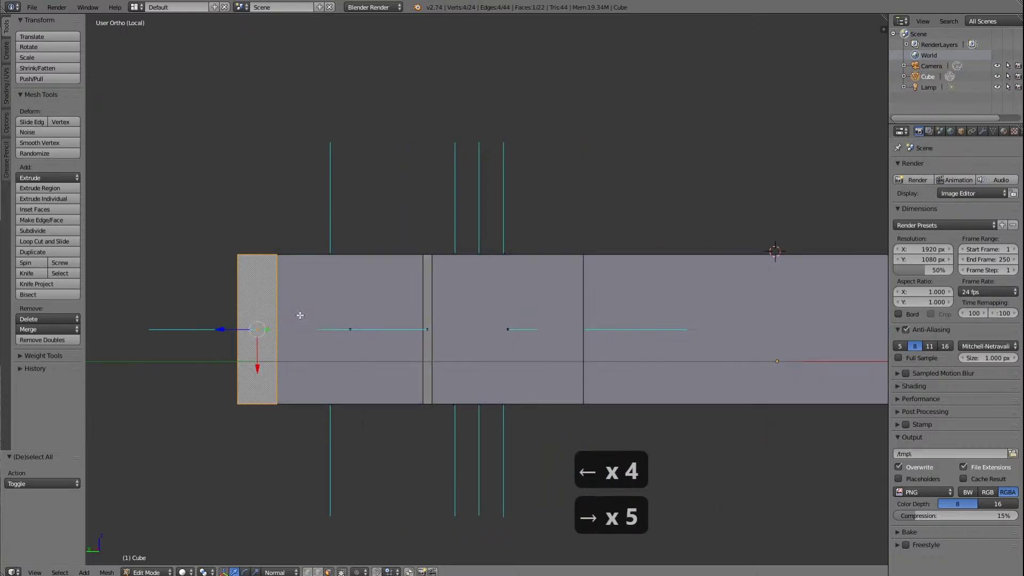
key("Right")
key("g")
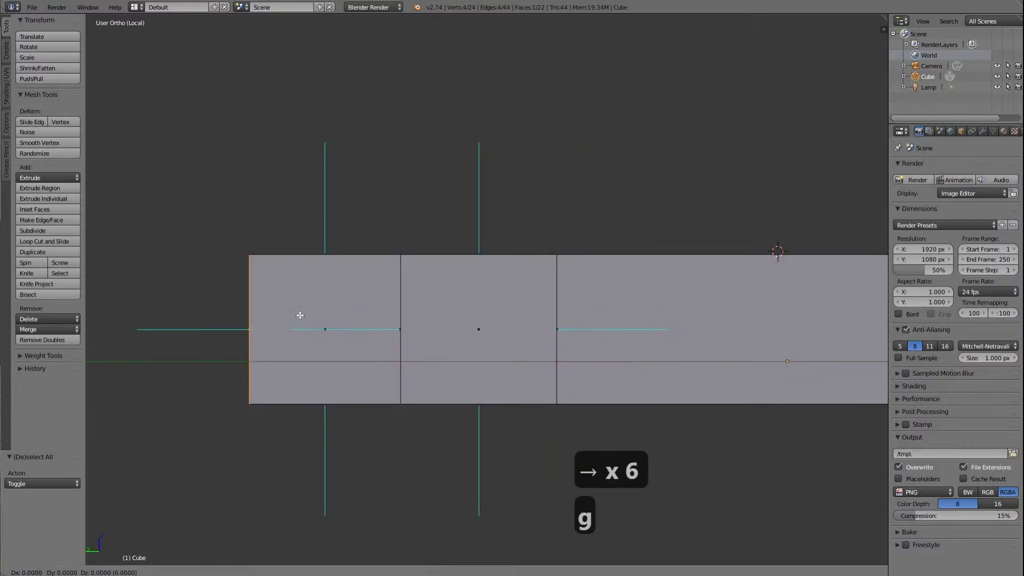
key("z")
right_click(315, 313)
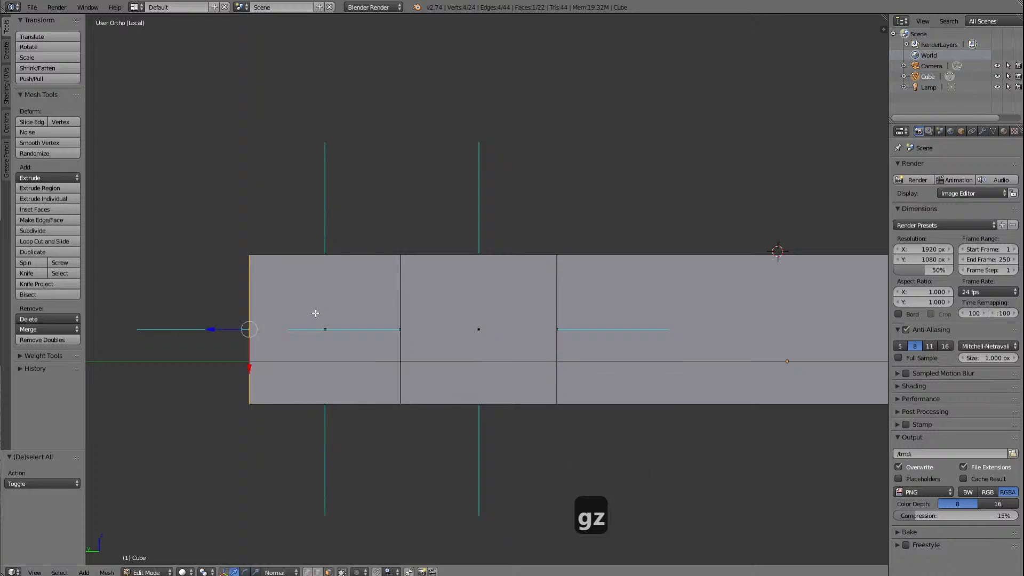
Step: Hide the 3D manipulator and try to move the selected end face along the Y axis
left_click(223, 572)
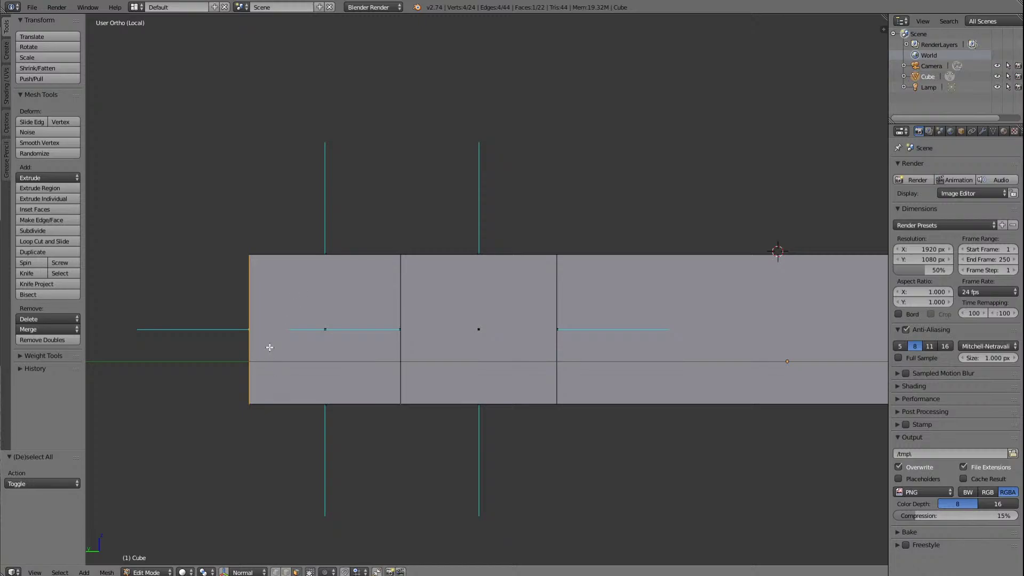
key("g")
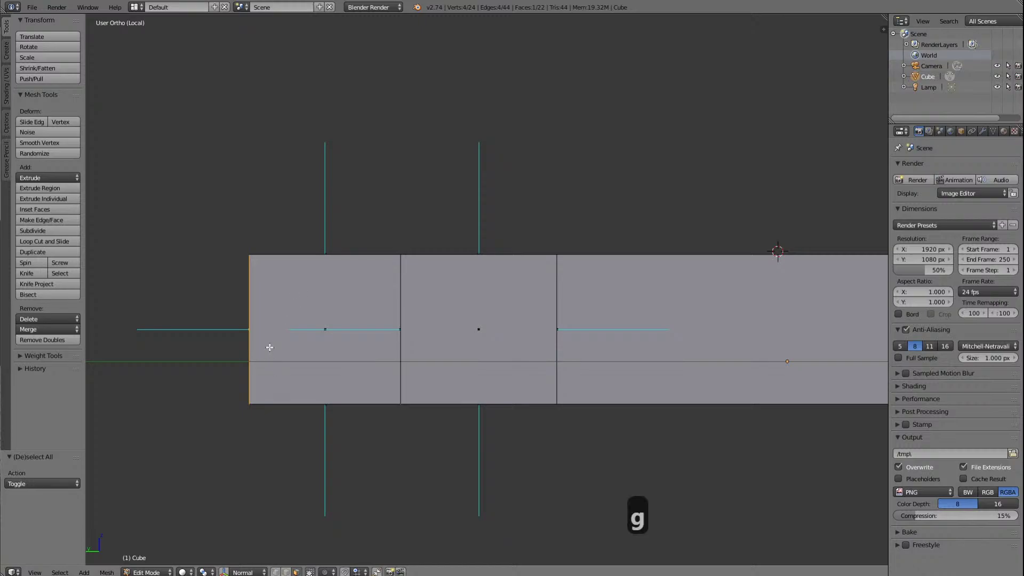
key("y")
right_click(273, 345)
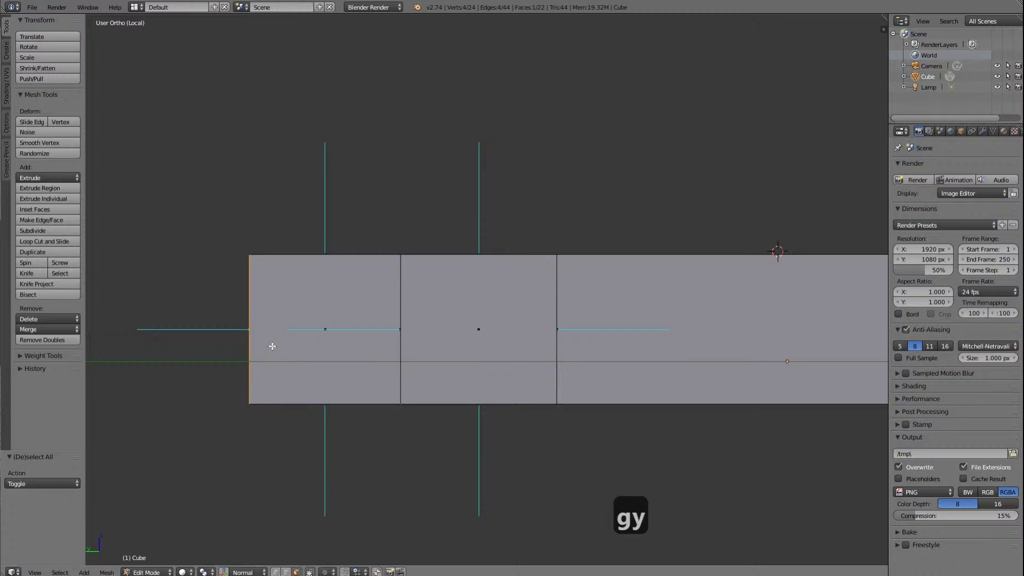
Step: Move the body's selected end face by -0.057 along the Y axis against the left side drawing and clear the selection
key("ctrl+KP_3")
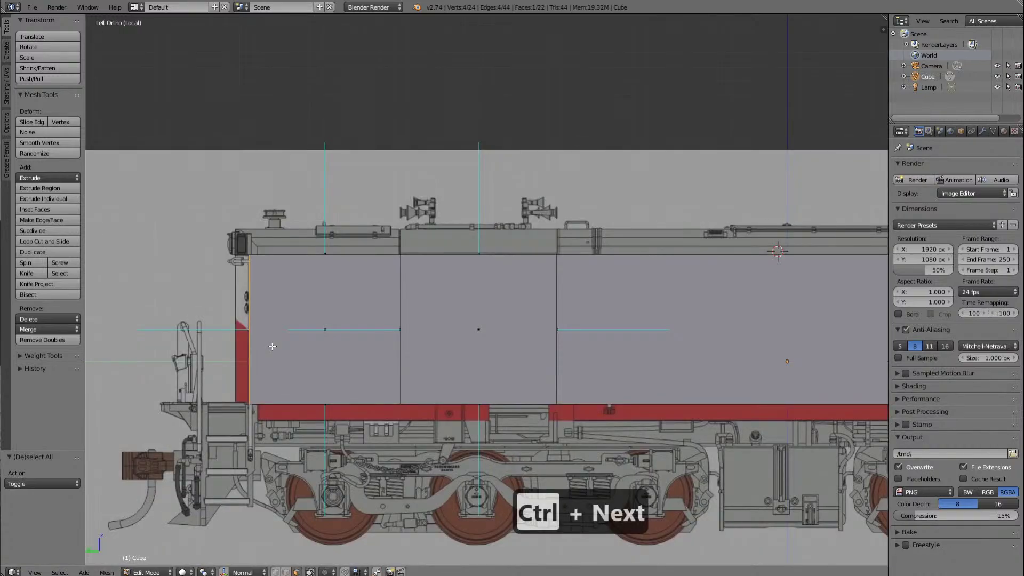
key("g")
key("y")
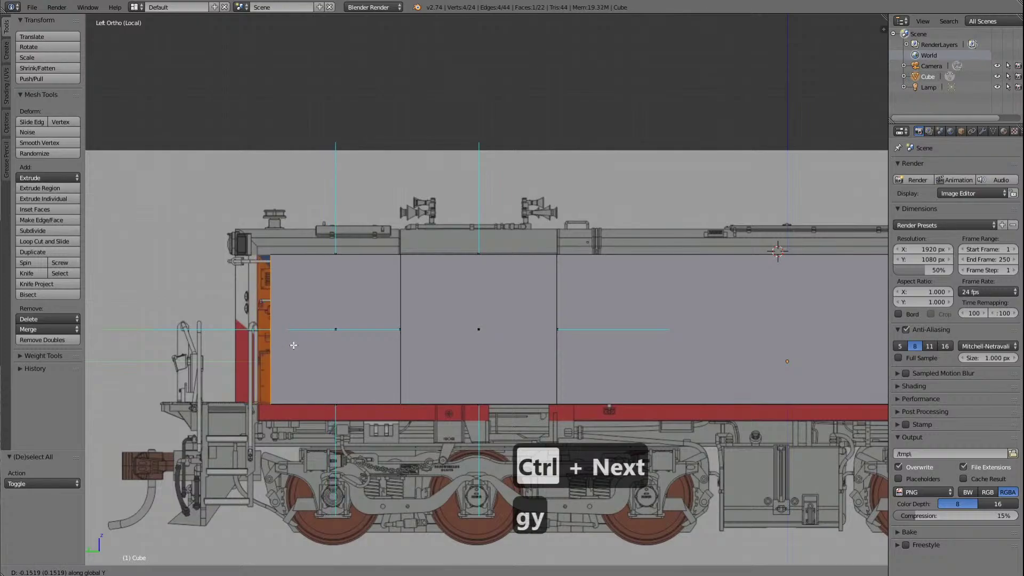
left_click(288, 347)
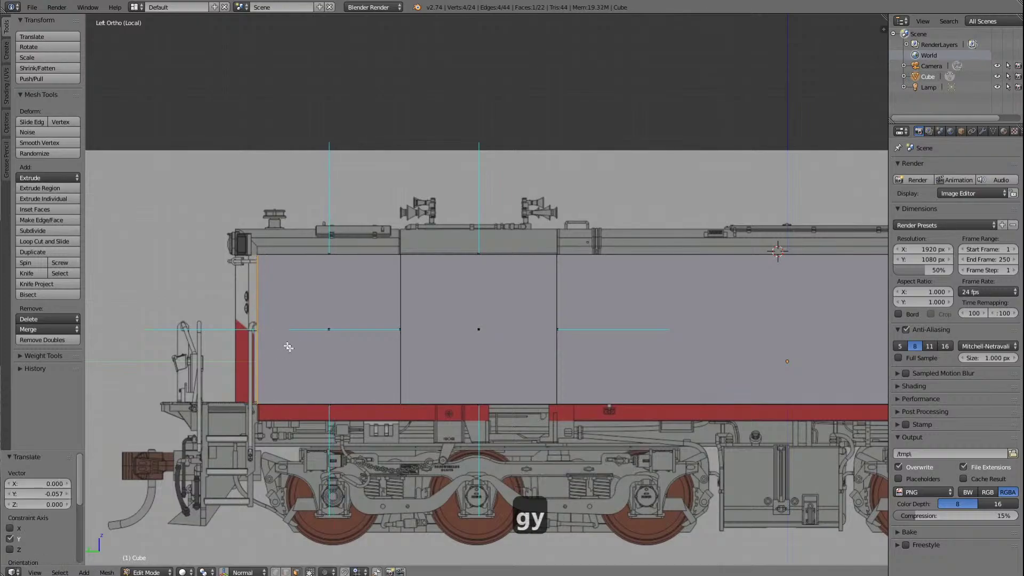
scroll(333, 321, "down", 6)
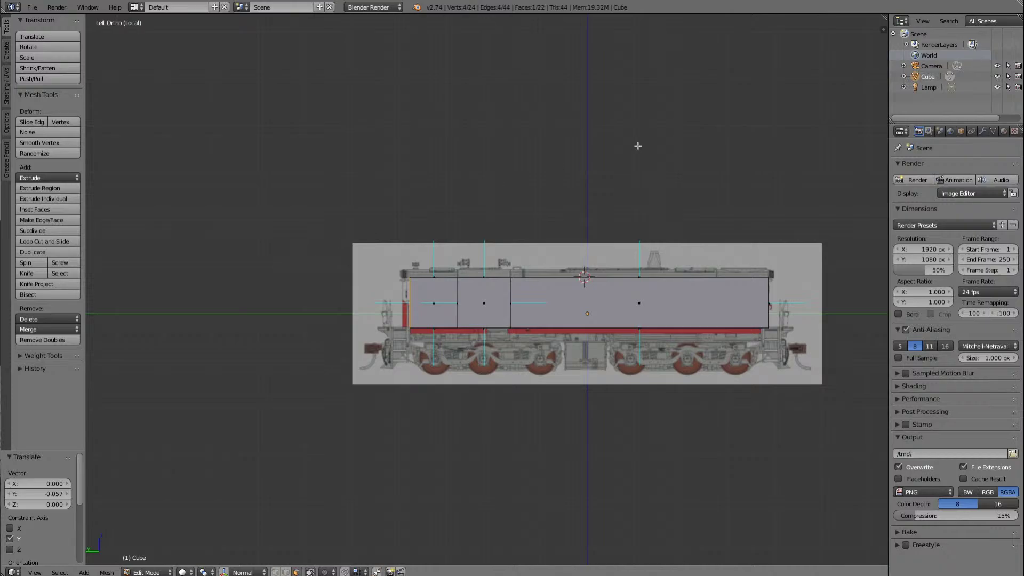
key("a")
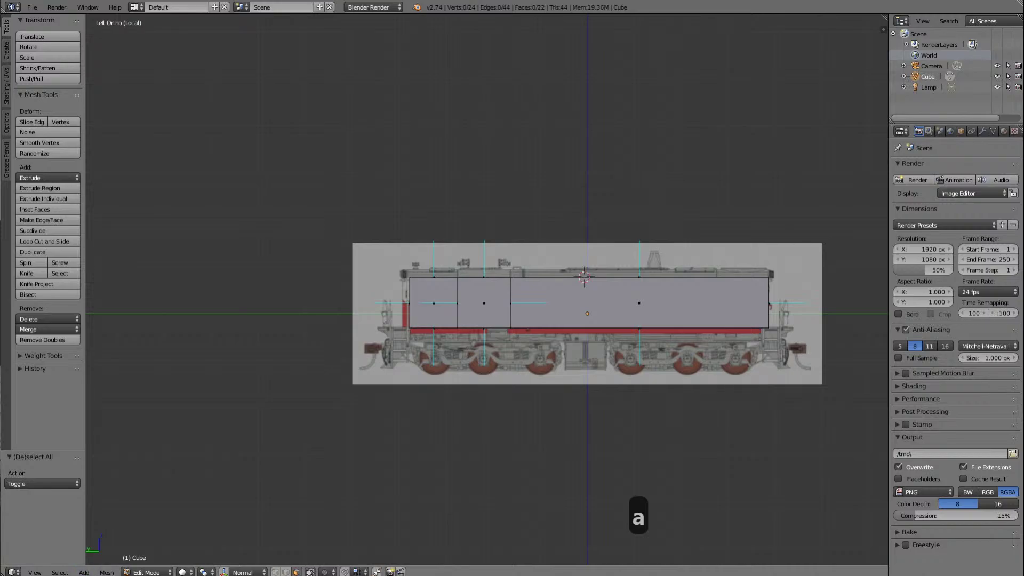
Step: Add a cylinder with 32 vertices, radius 1 and depth 2, and raise it 2.449 along the Z axis
left_click(108, 572)
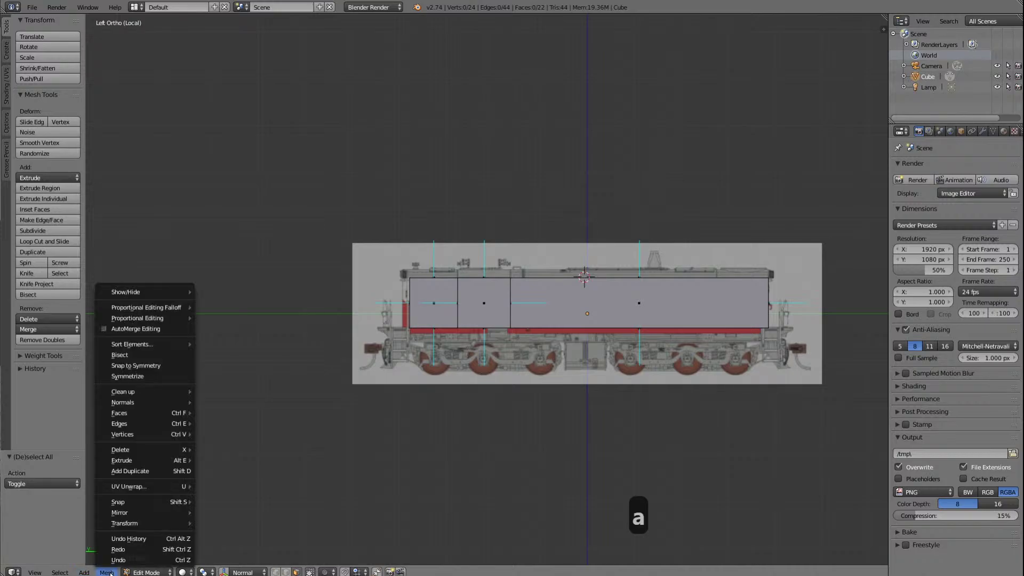
mouse_move(86, 572)
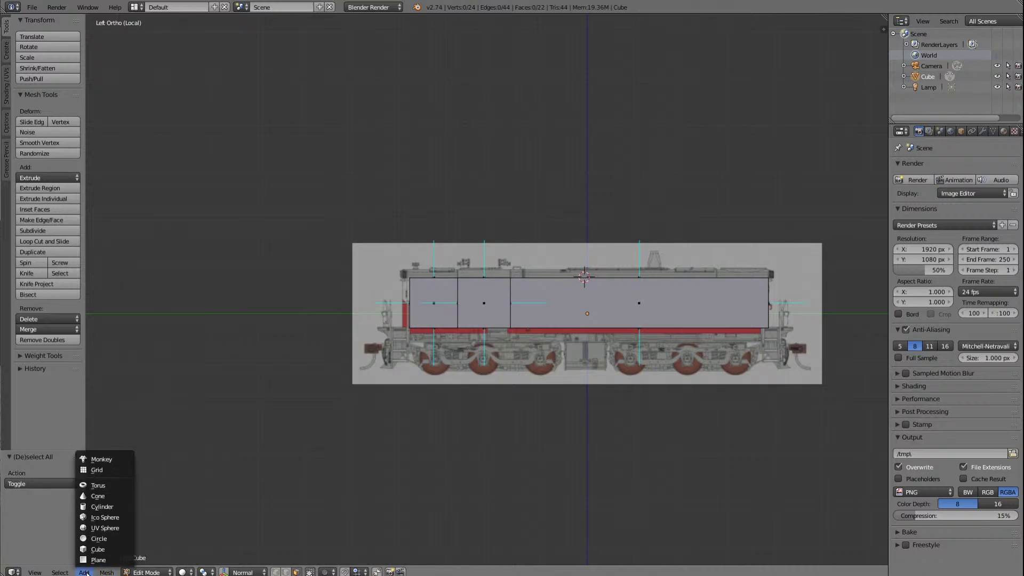
left_click(104, 507)
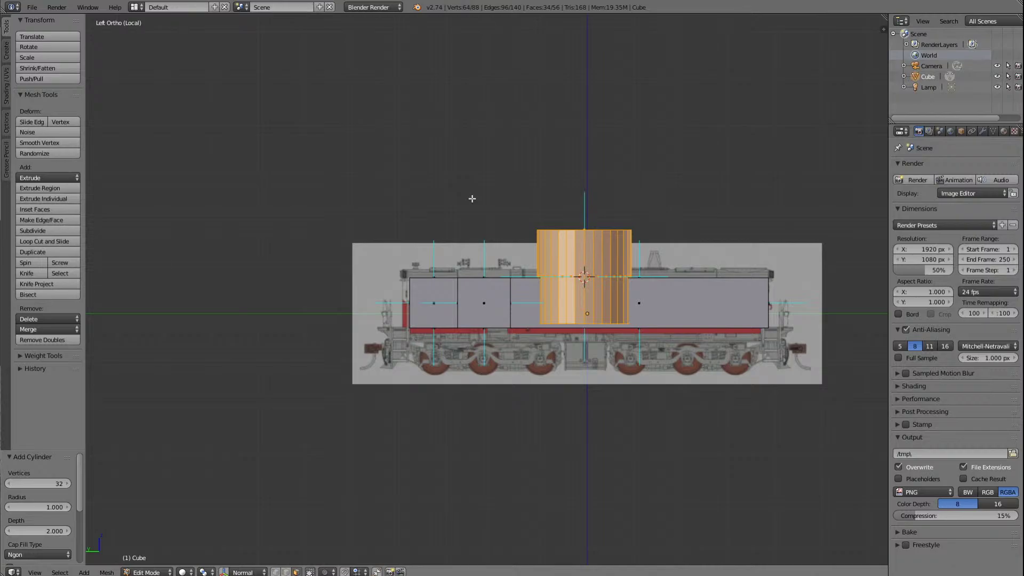
key("g")
key("z")
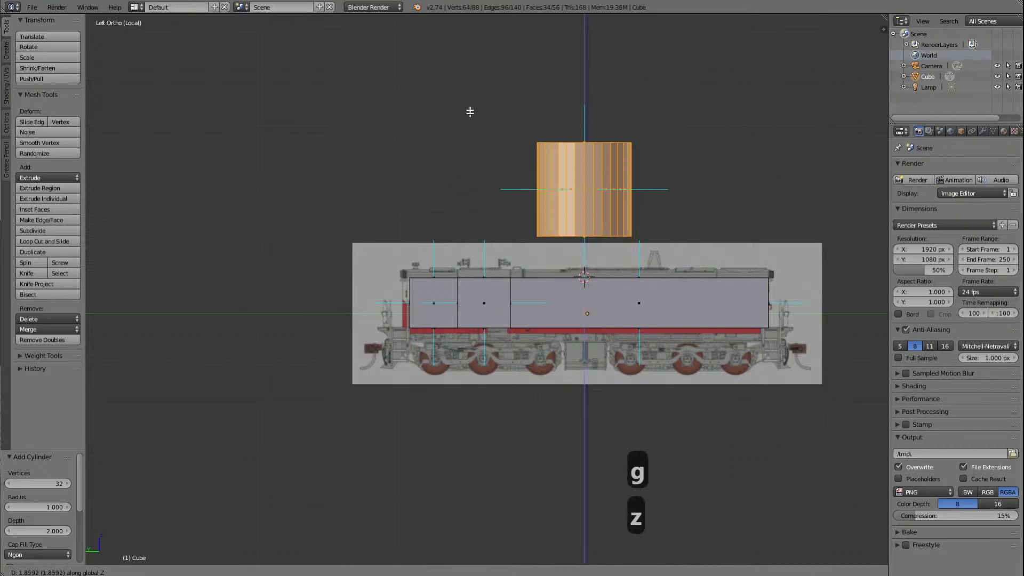
left_click(473, 84)
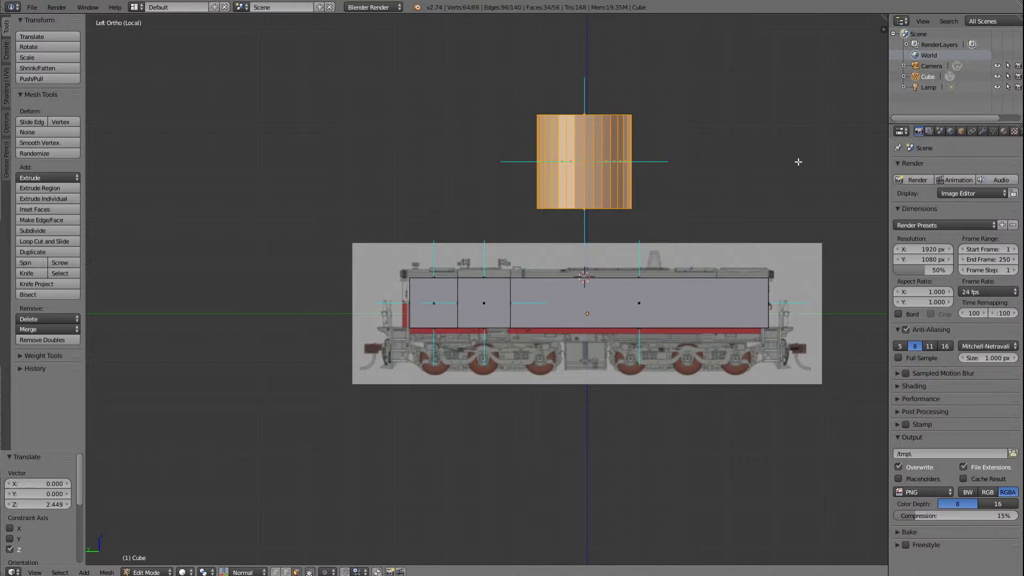
Step: Try a 1° X rotation on the object, undo back past the cylinder's addition and reset the rotation to 0°
left_click(960, 131)
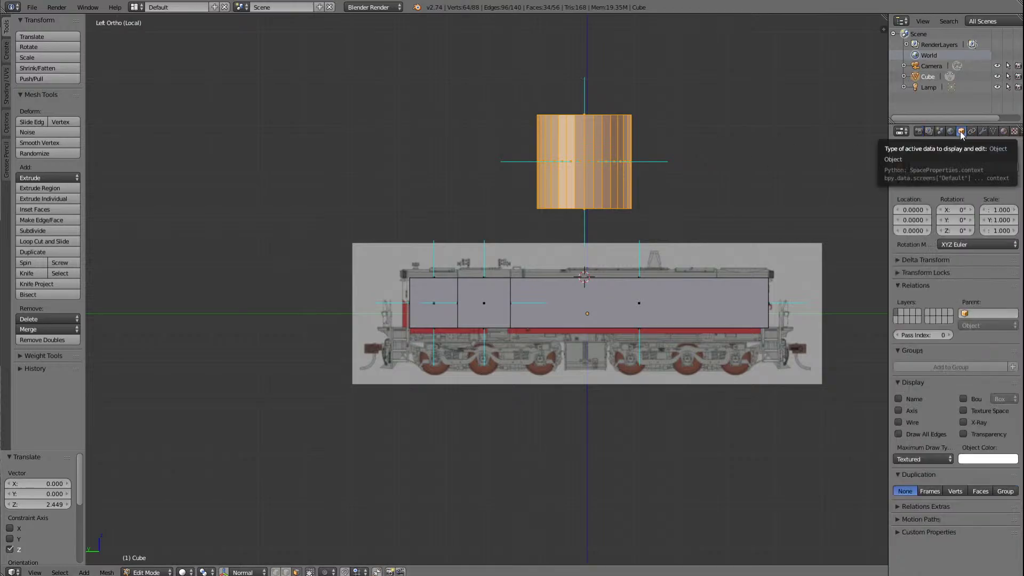
left_click(970, 210)
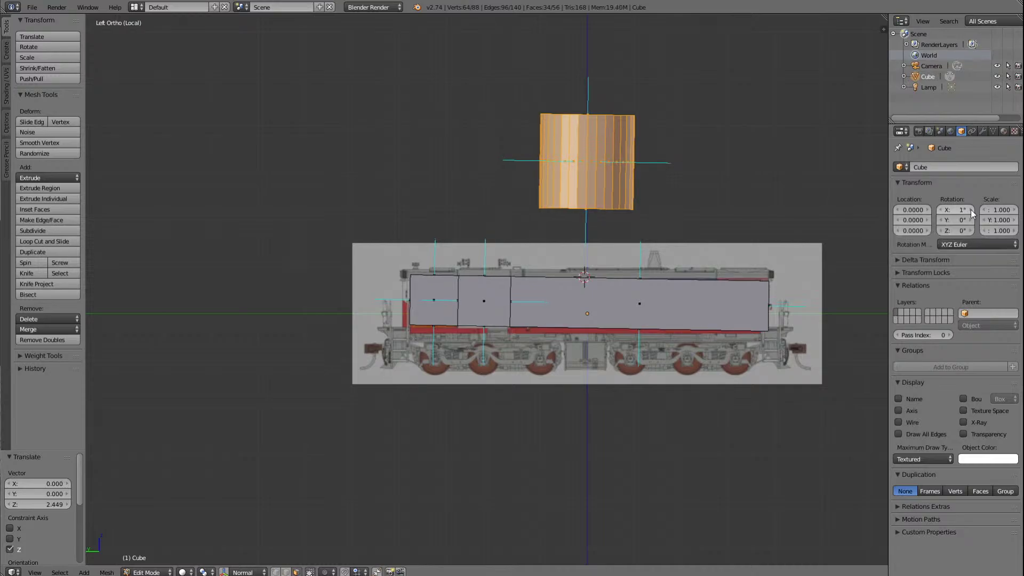
key("ctrl+z")
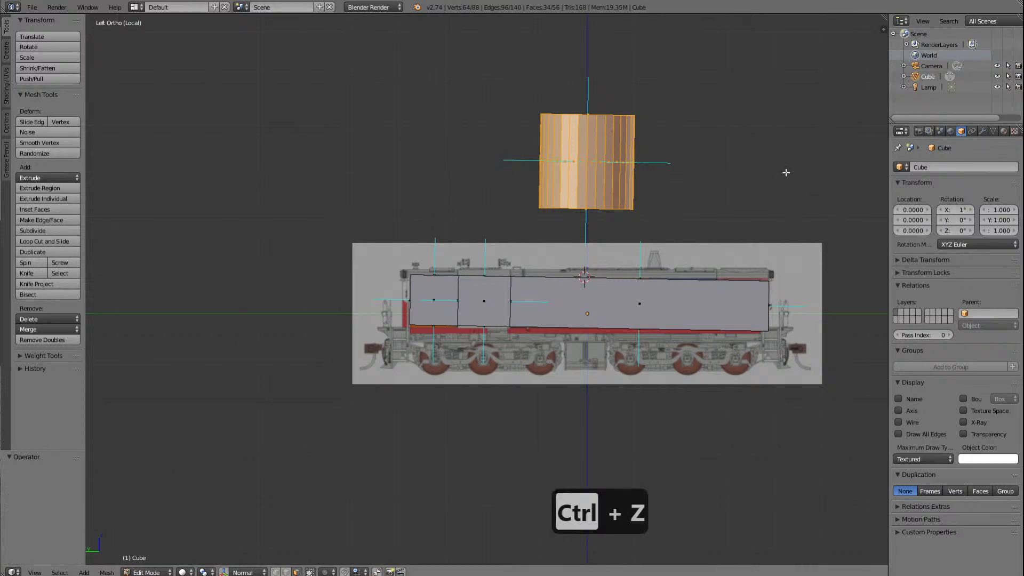
key("ctrl+z")
key("ctrl+z")
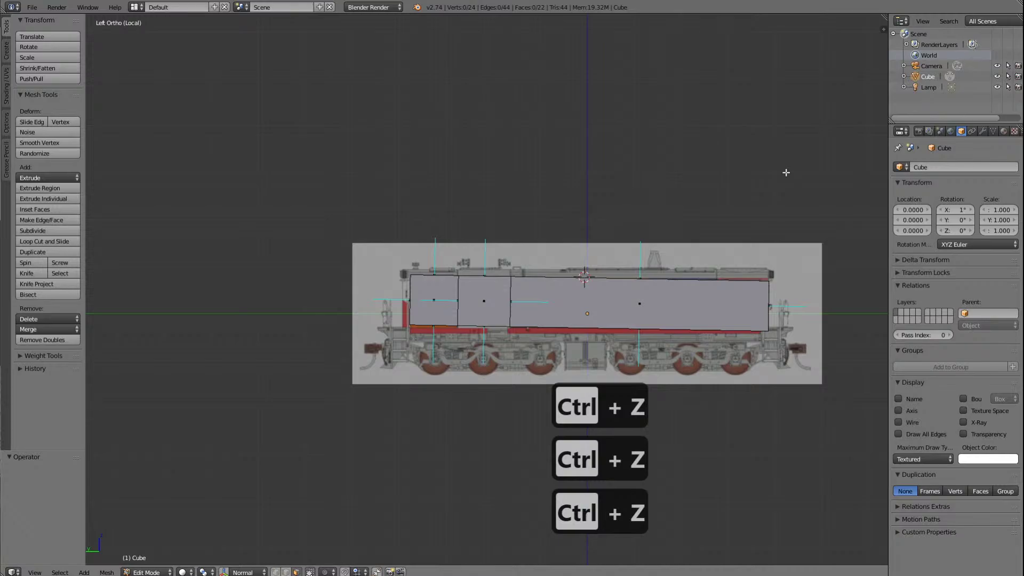
left_click(941, 210)
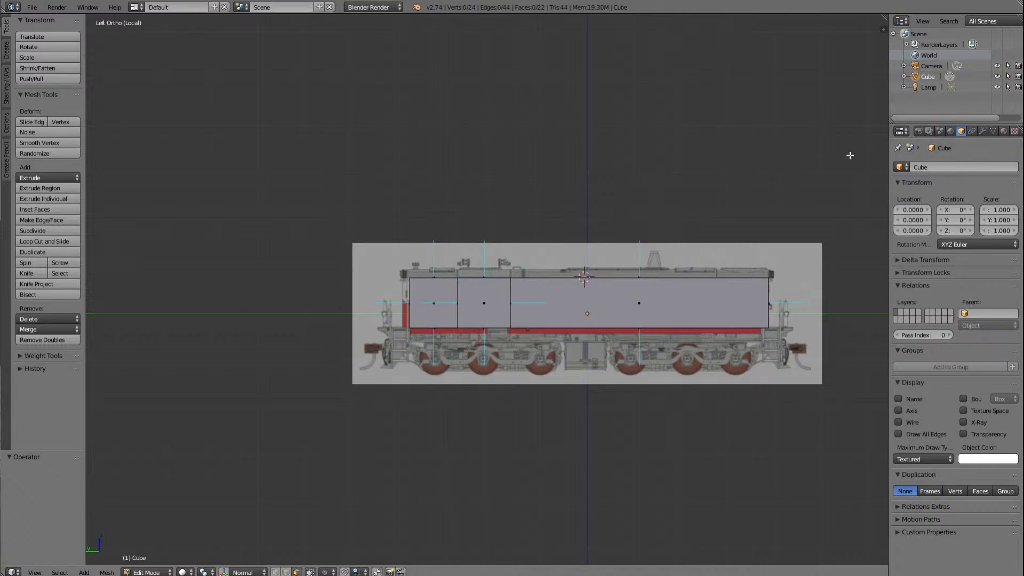
Step: Add a cylinder with 32 vertices, radius 1 and depth 2, and raise it 2.12 along Z above the body
left_click(83, 572)
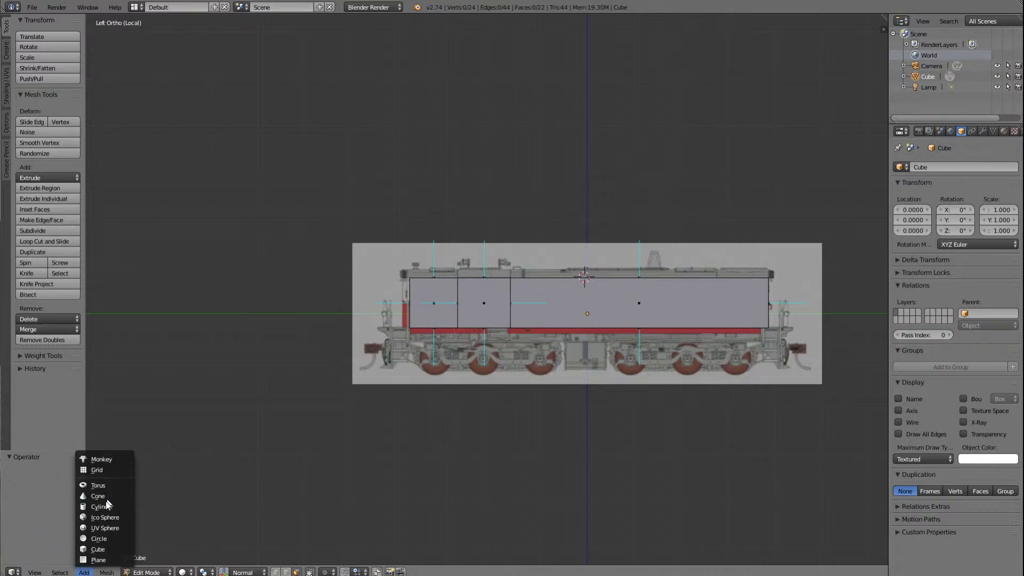
left_click(105, 507)
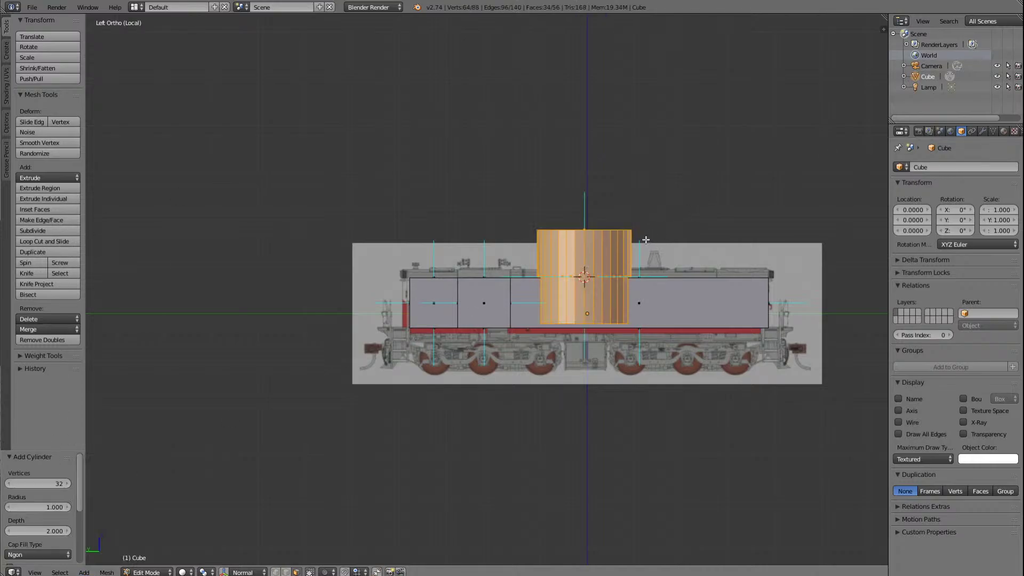
key("g")
key("z")
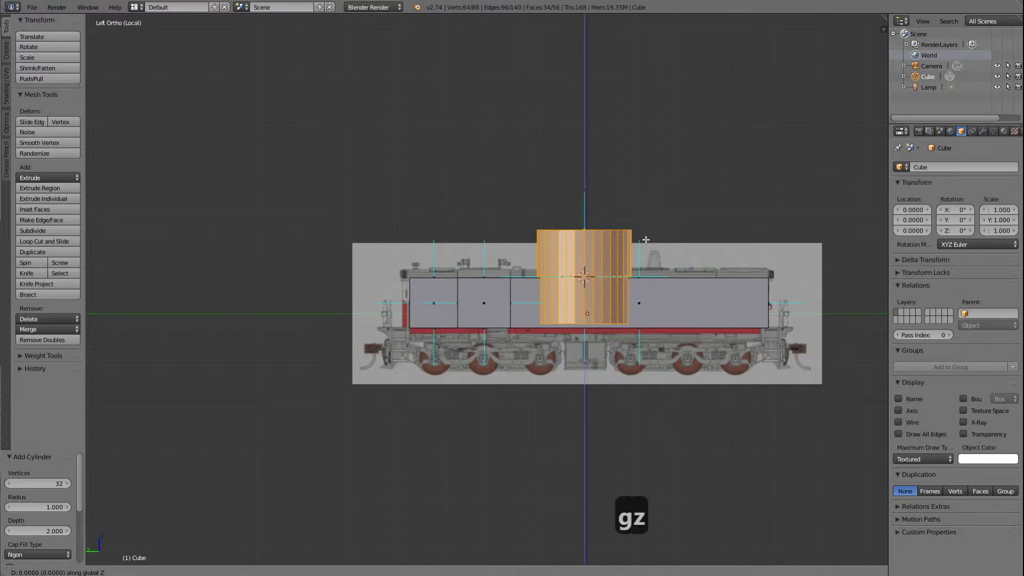
left_click(645, 140)
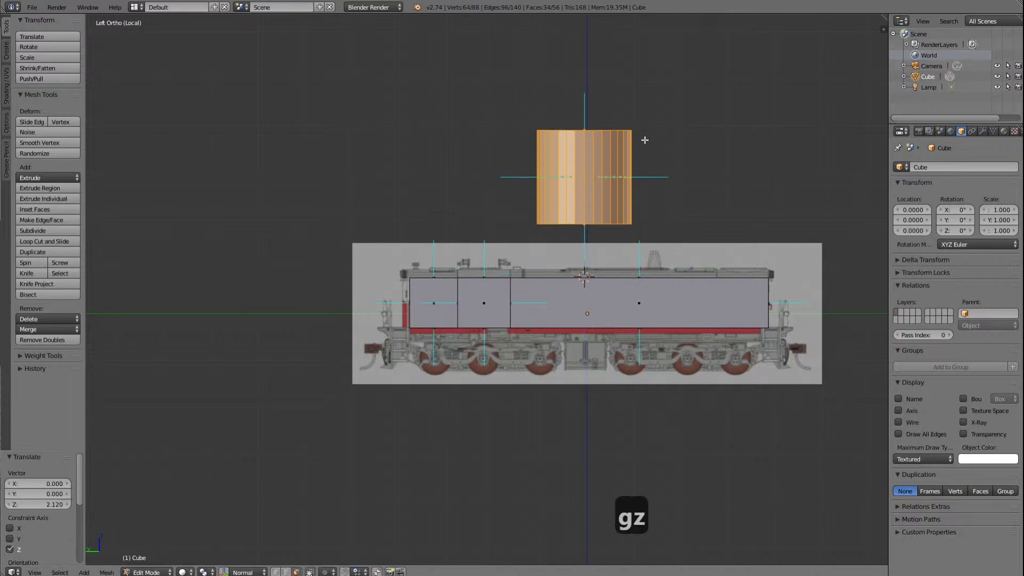
left_click(901, 167)
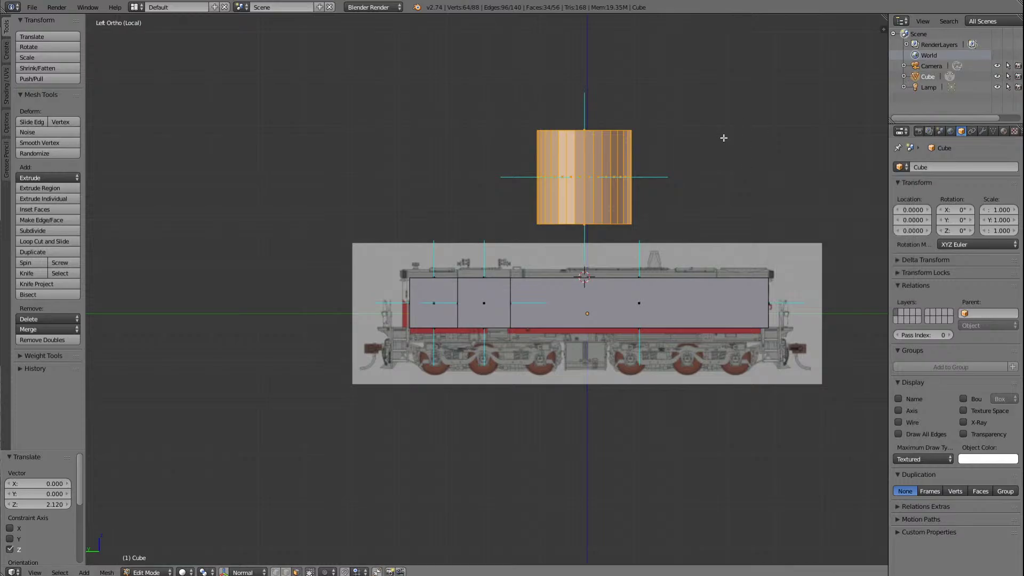
Step: Deselect the whole cylinder and select one narrow side face at the middle of its near side
key("KP_8")
key("KP_8")
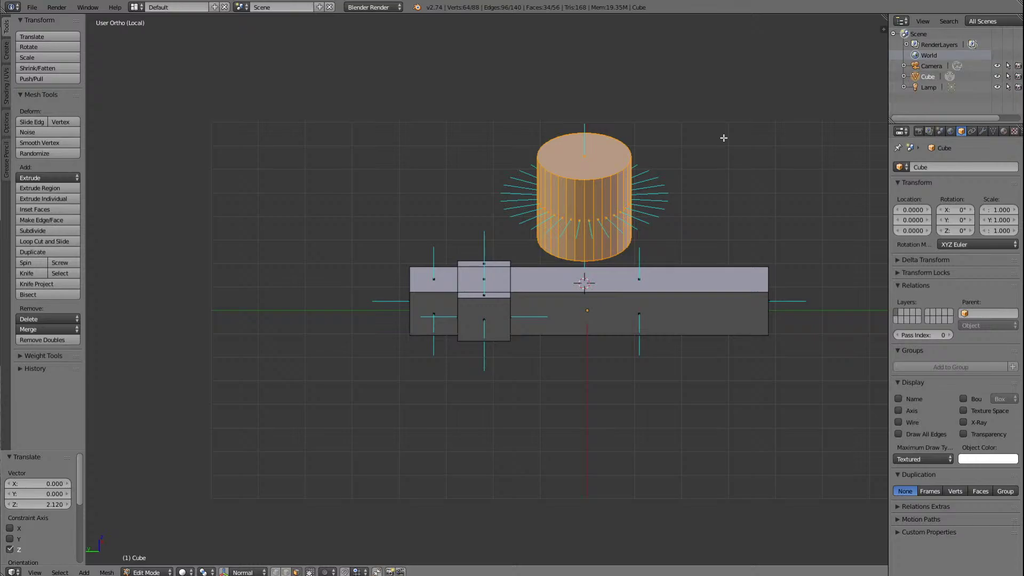
key("a")
right_click(655, 277)
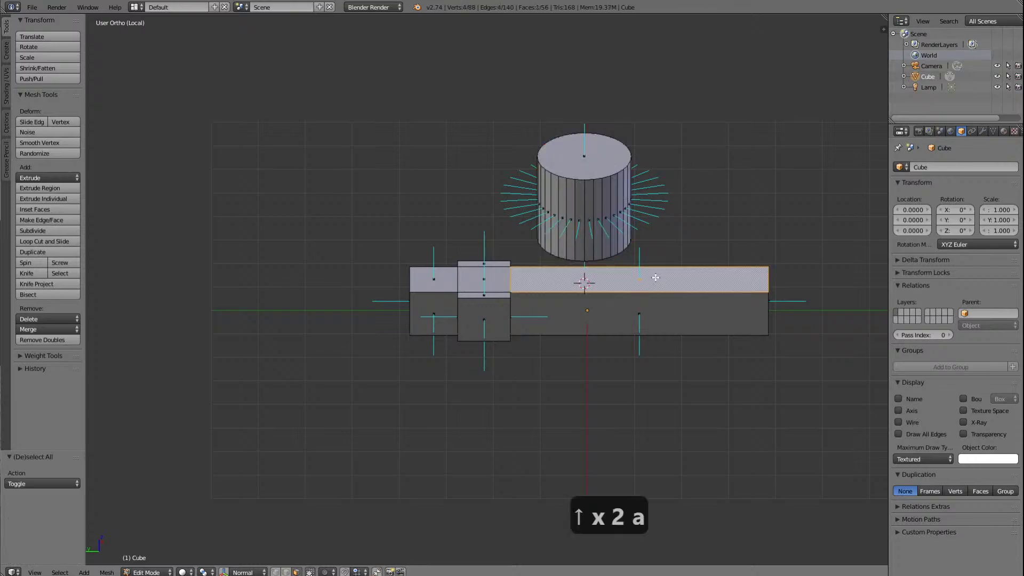
left_click(707, 182)
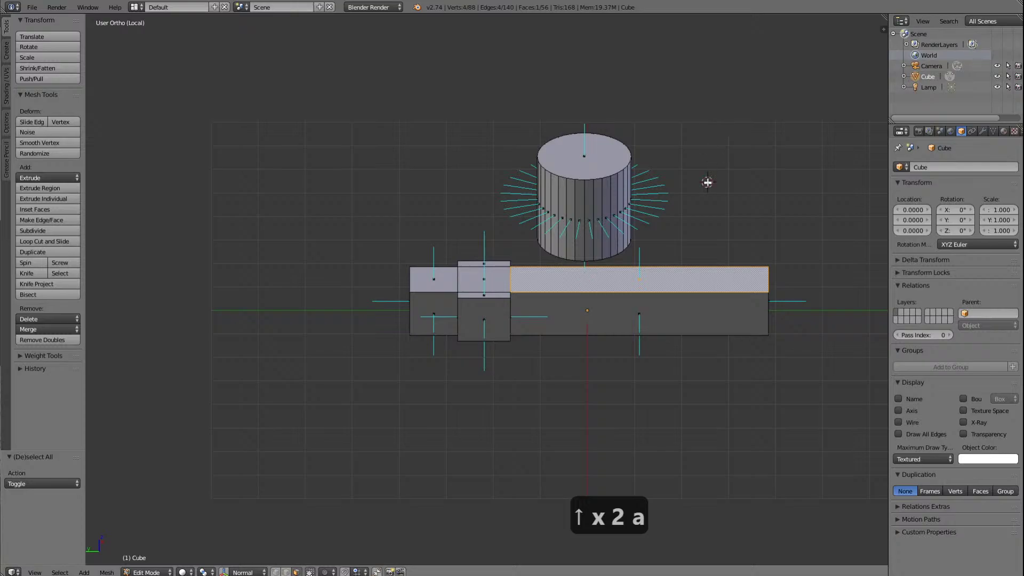
right_click(576, 202)
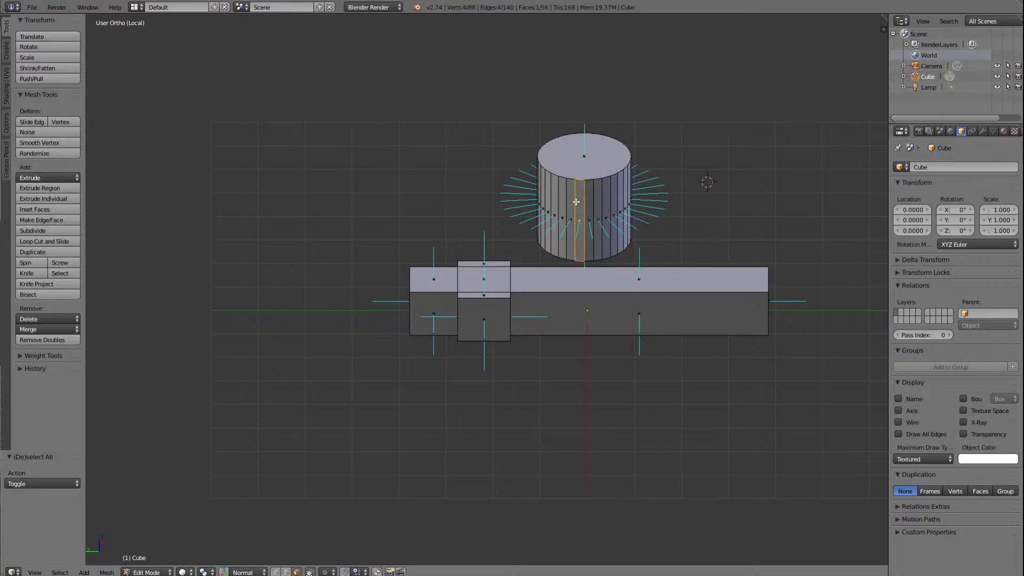
Step: Examine the cylinder and locomotive body from above, comparing the orthographic and perspective views
key("Up")
key("Up")
key("Up")
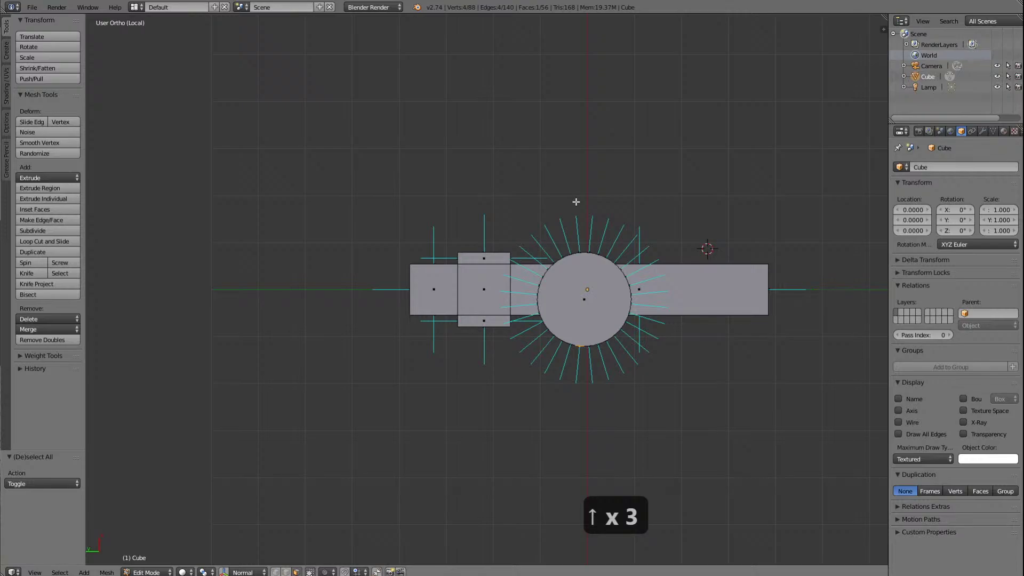
scroll(576, 202, "up", 4)
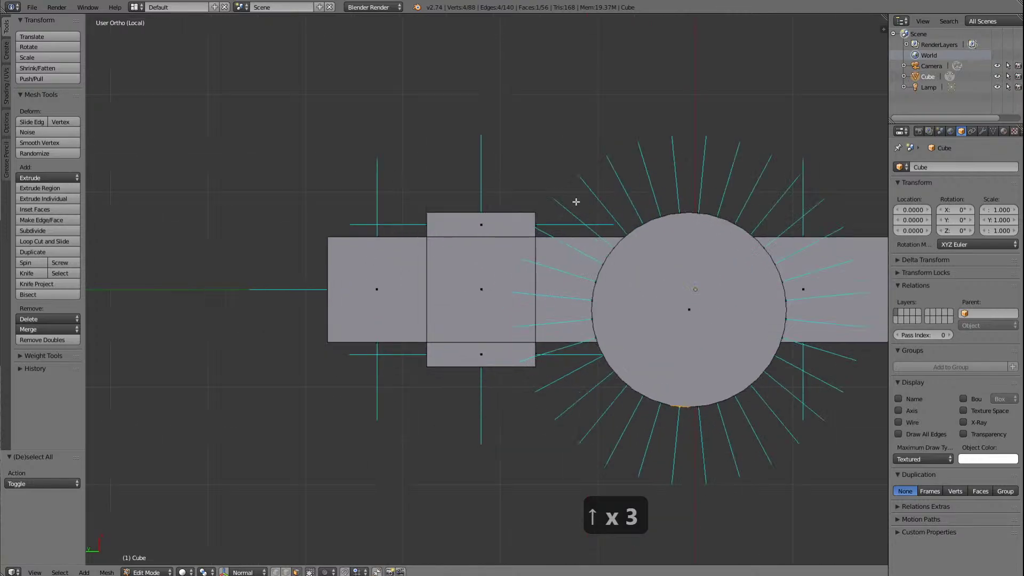
scroll(575, 202, "down", 5)
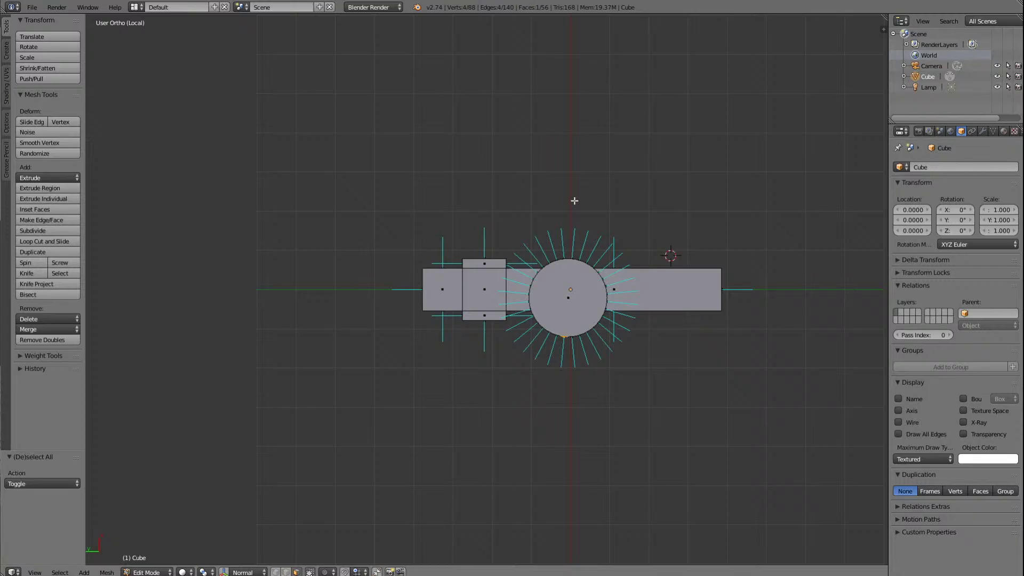
scroll(574, 200, "up", 5)
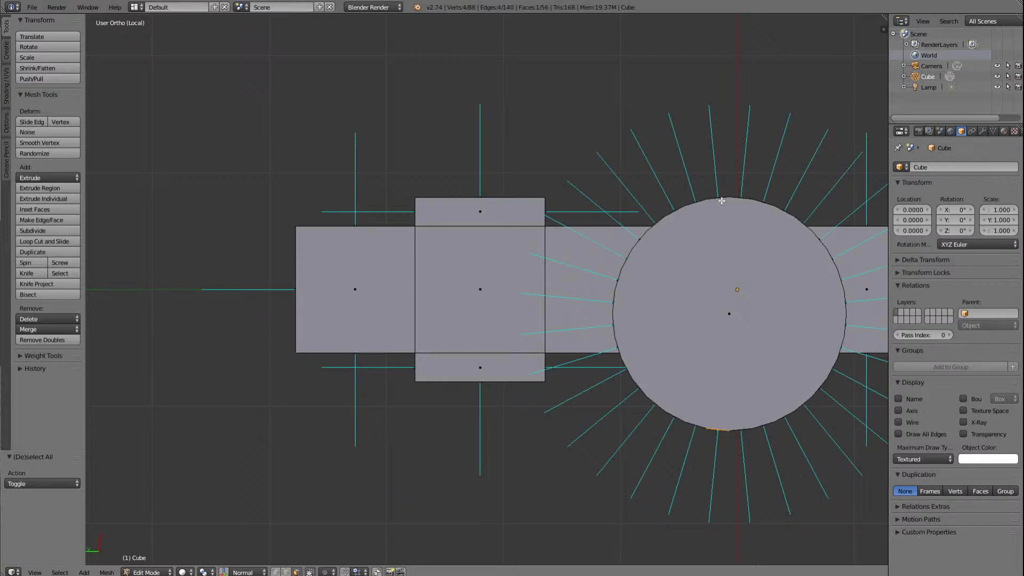
key("KP_5")
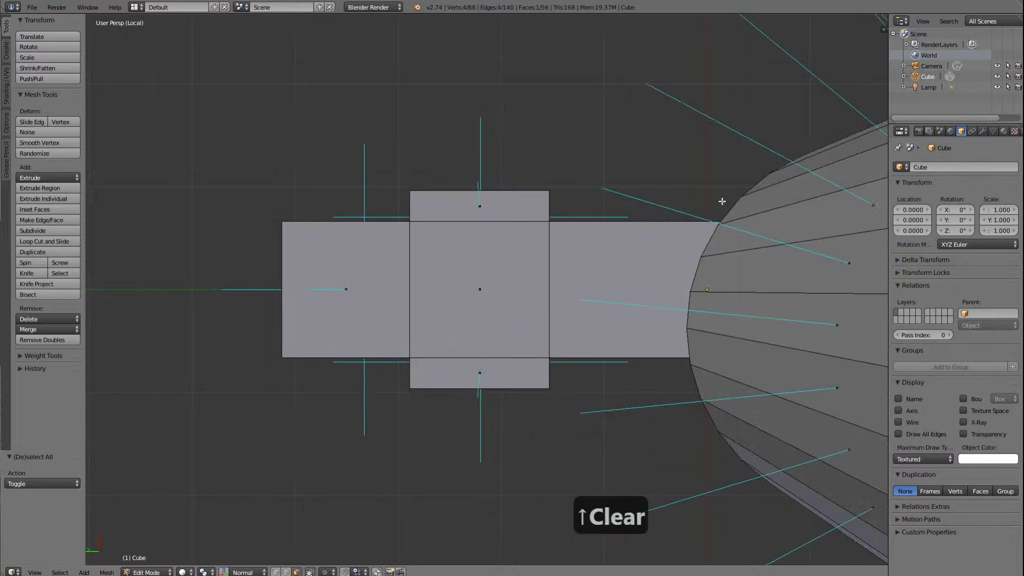
key("KP_5")
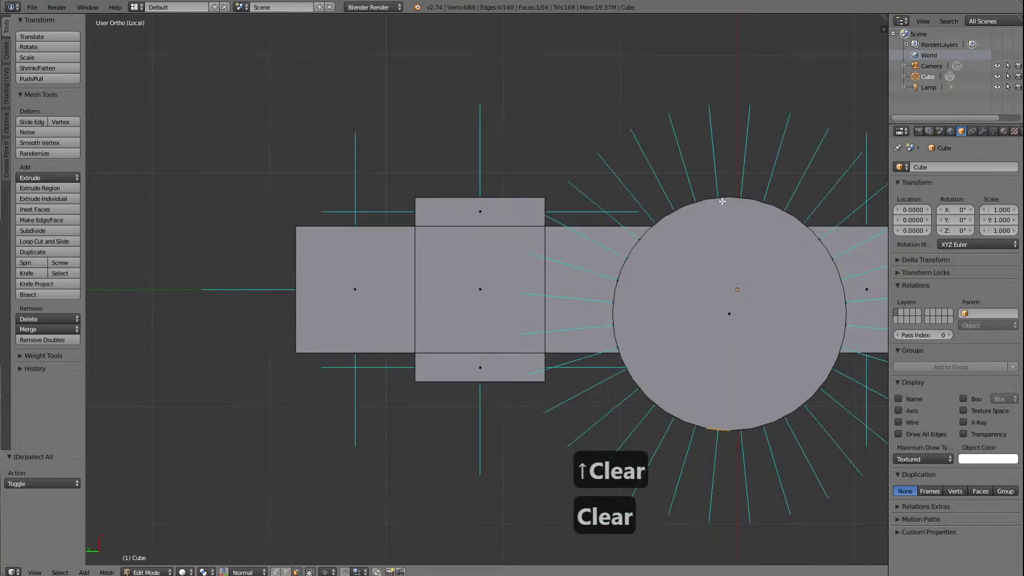
key("KP_2")
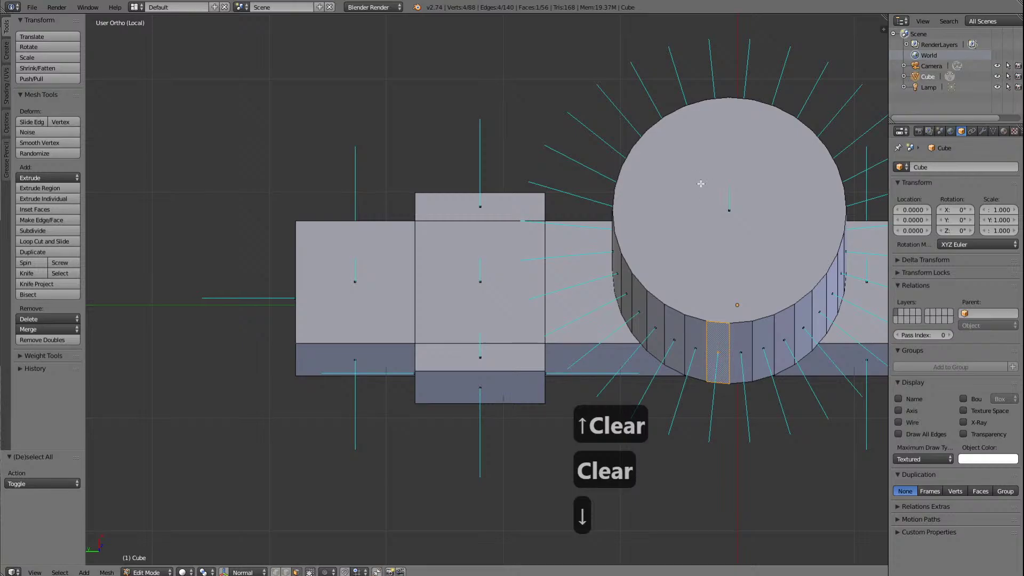
Step: Show the mesh in wireframe and add the far-side faces of the cylinder's cab-facing half to the selection
left_click(188, 571)
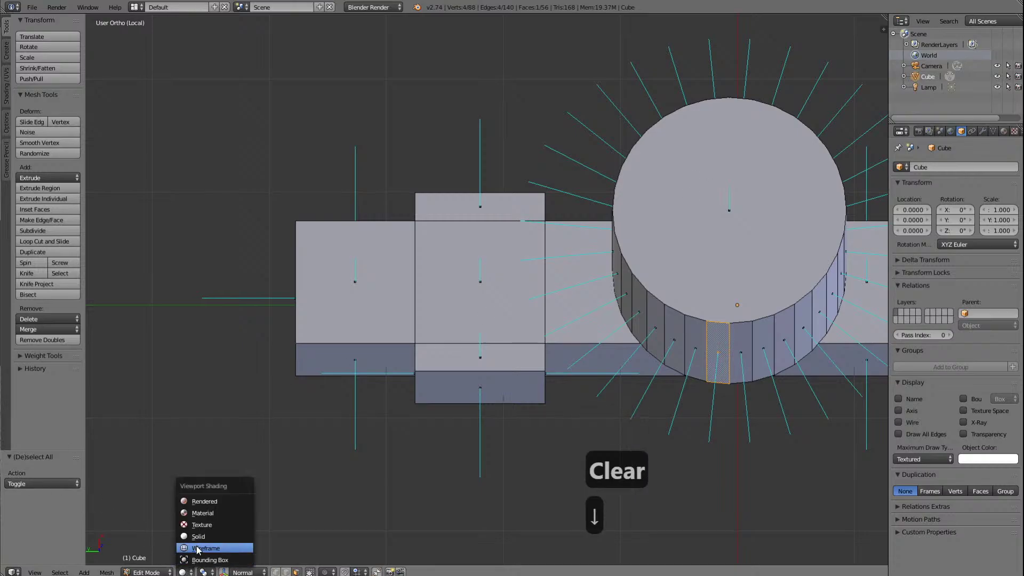
left_click(200, 548)
left_click(714, 133, "shift")
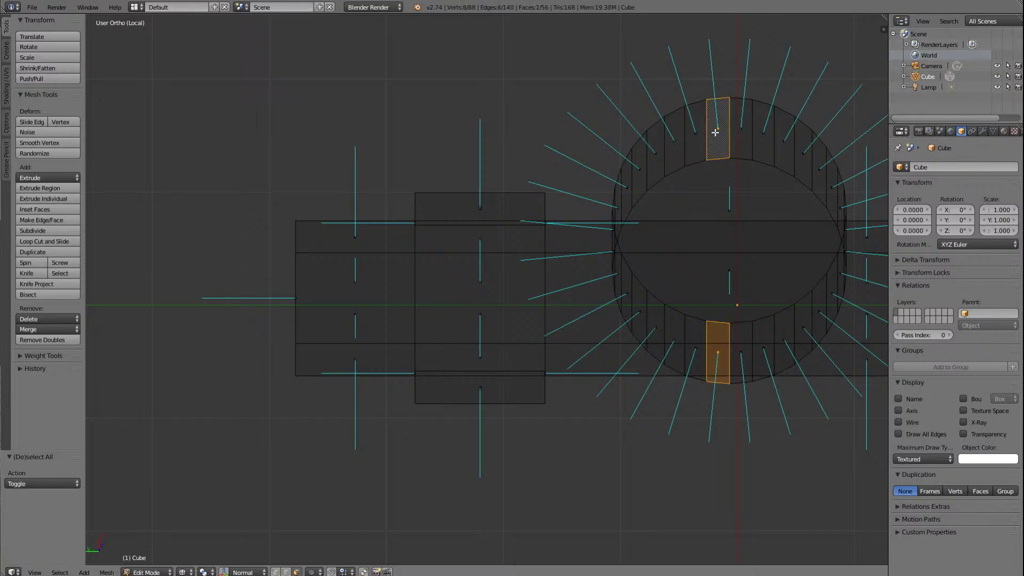
left_click(689, 139, "shift")
left_click(667, 149, "shift")
left_click(645, 164, "shift")
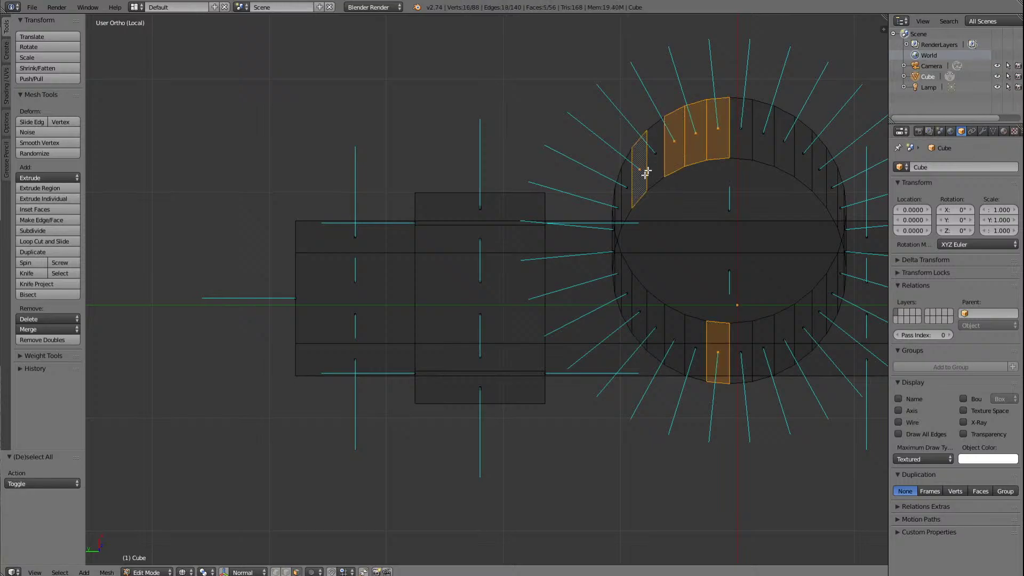
left_click(650, 166, "shift")
left_click(646, 174, "shift")
left_click(643, 179, "shift")
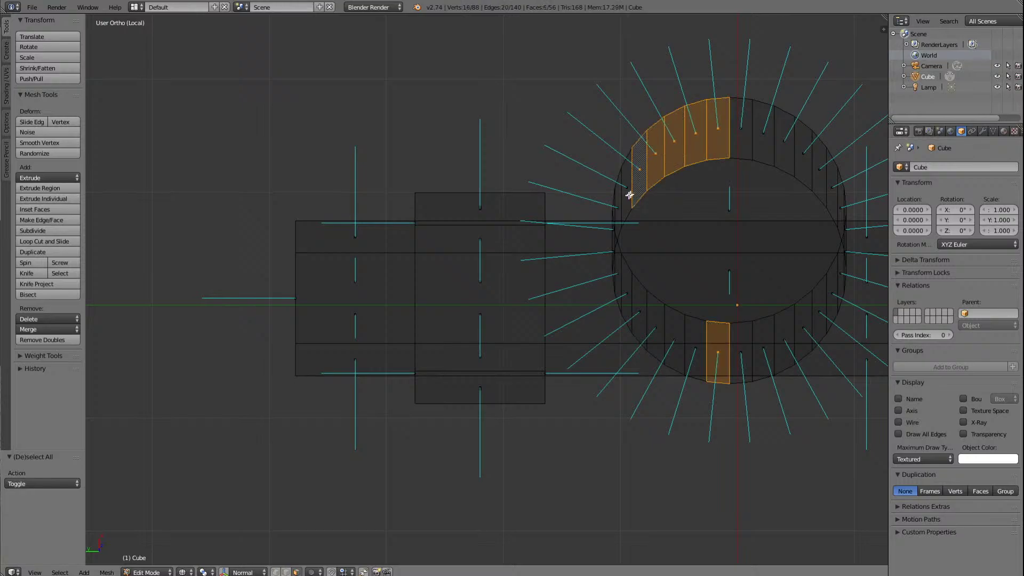
left_click(628, 194, "shift")
left_click(618, 207, "shift")
Step: Add the remaining side faces of the cylinder's cab-facing half to the selection and delete those faces
left_click(688, 339, "shift")
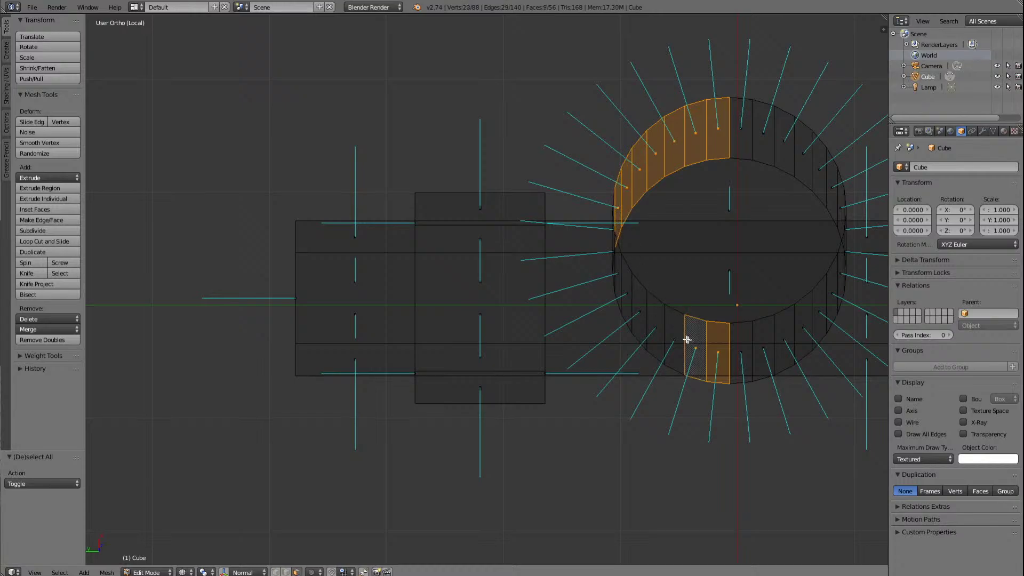
left_click(675, 332, "shift")
left_click(661, 322, "shift")
left_click(635, 299, "shift")
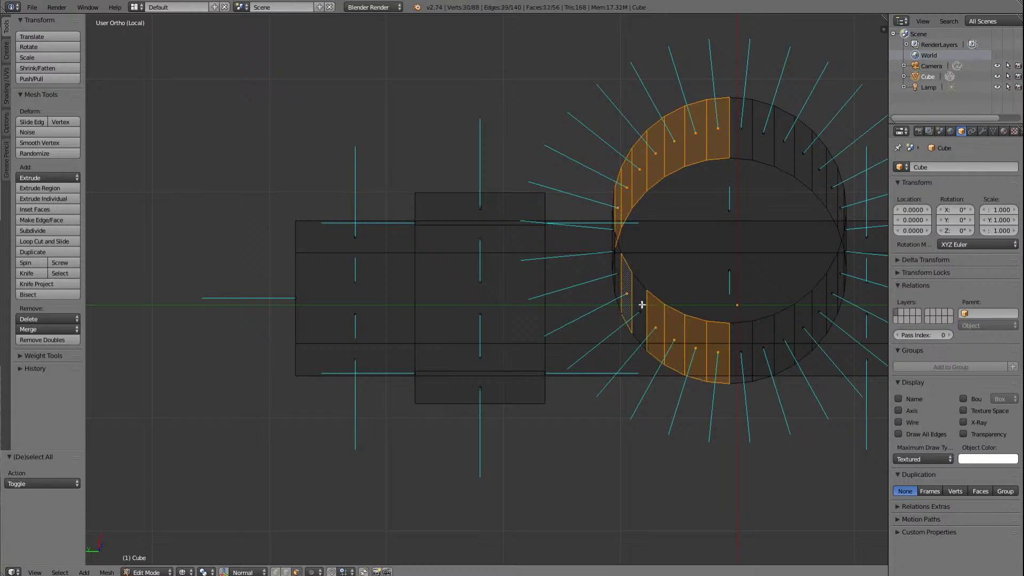
left_click(641, 302, "shift")
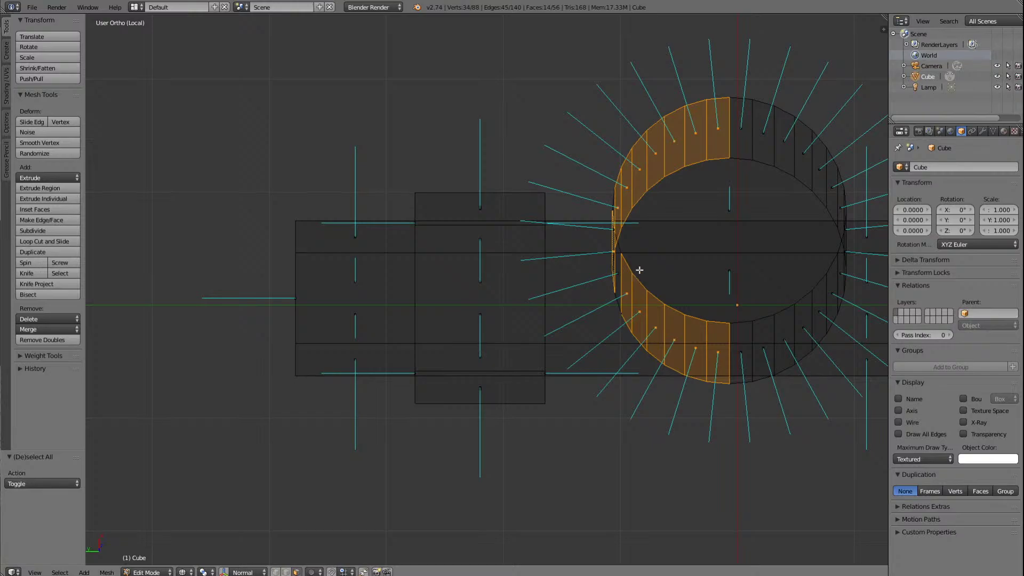
key("Left")
key("Left")
key("Left")
key("Left")
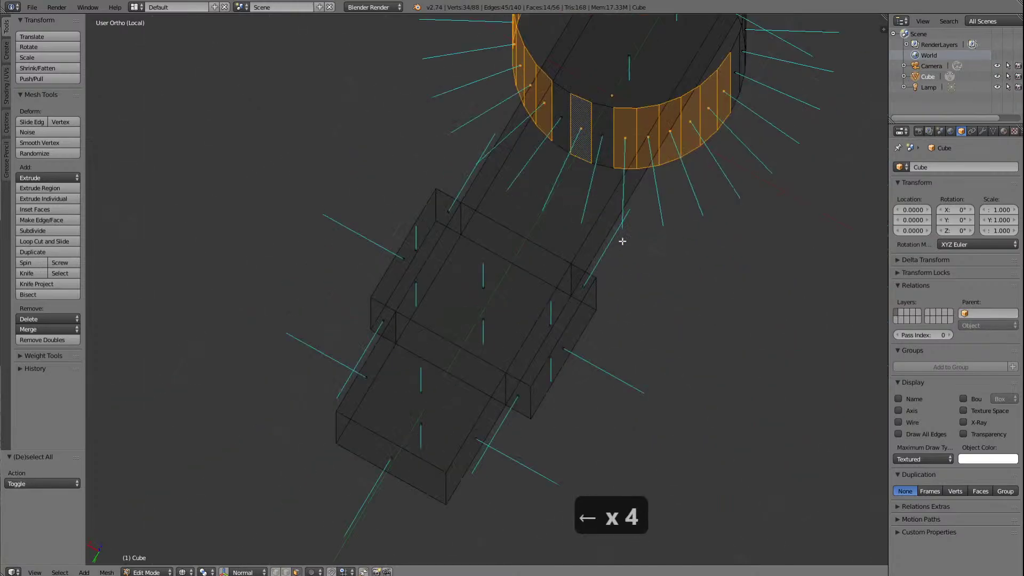
right_click(607, 125, "shift")
right_click(563, 118, "shift")
scroll(565, 115, "down", 3)
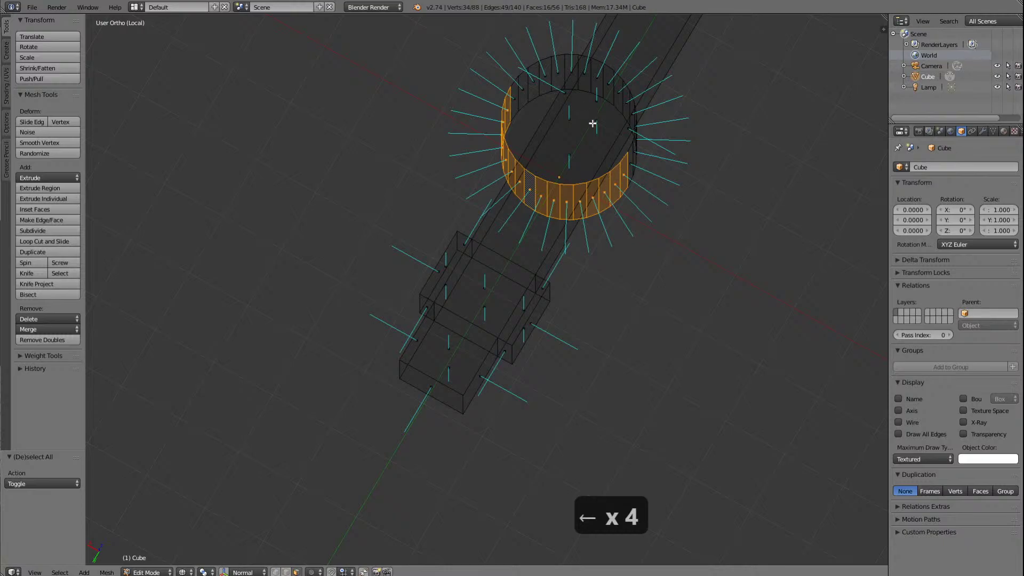
scroll(591, 121, "down", 3)
key("Delete")
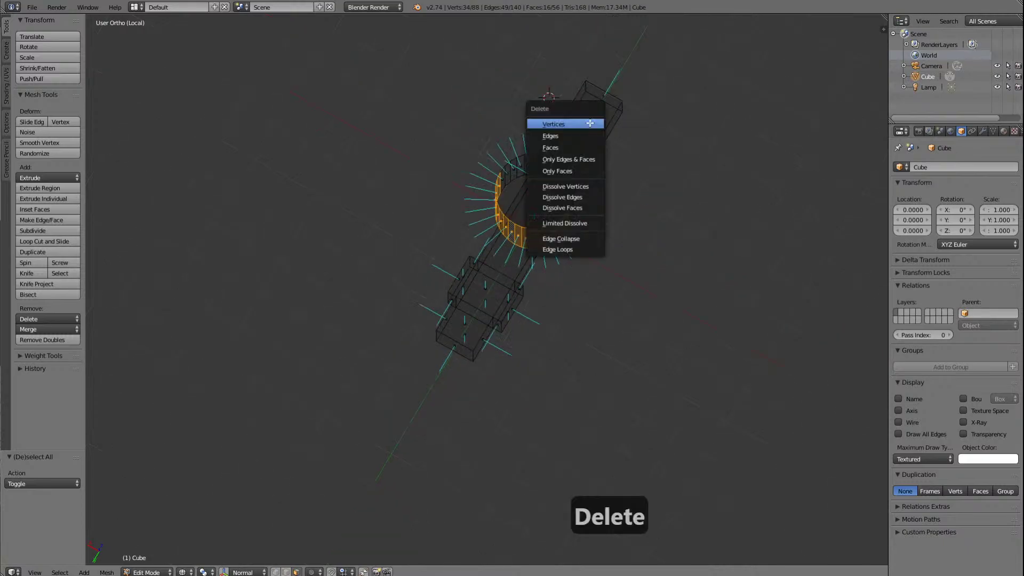
left_click(556, 147)
Step: Box-select the leftover top and bottom rim edges on the cylinder's open half and delete them as edges
scroll(565, 229, "up", 2)
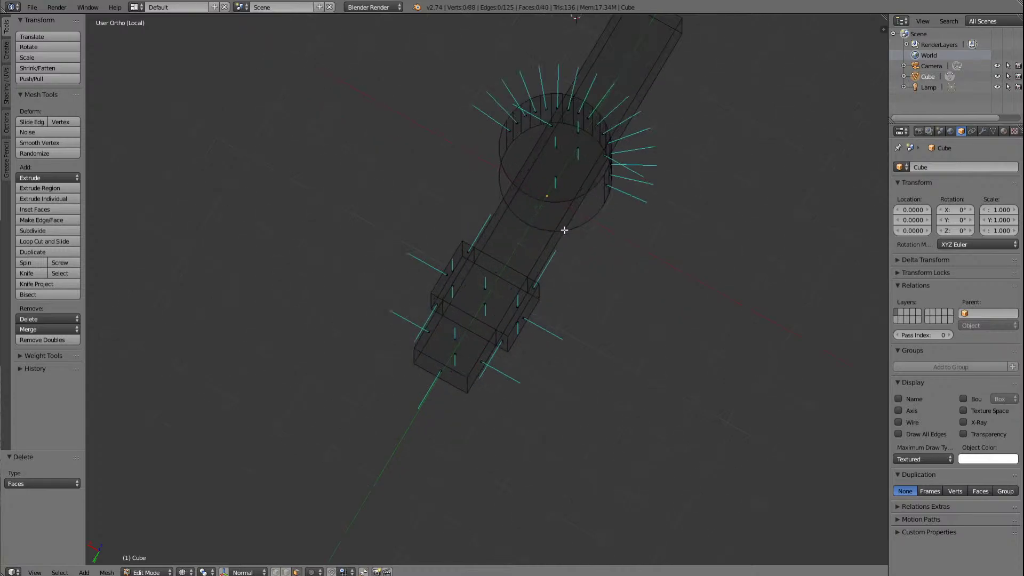
key("Right")
key("Right")
key("Right")
key("Right")
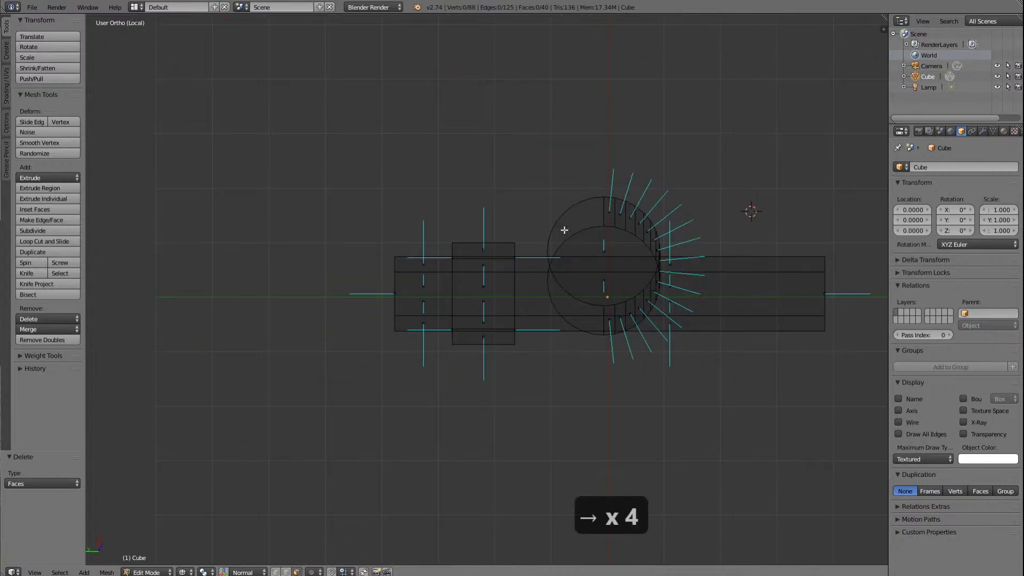
key("Down")
key("Down")
key("Down")
key("Down")
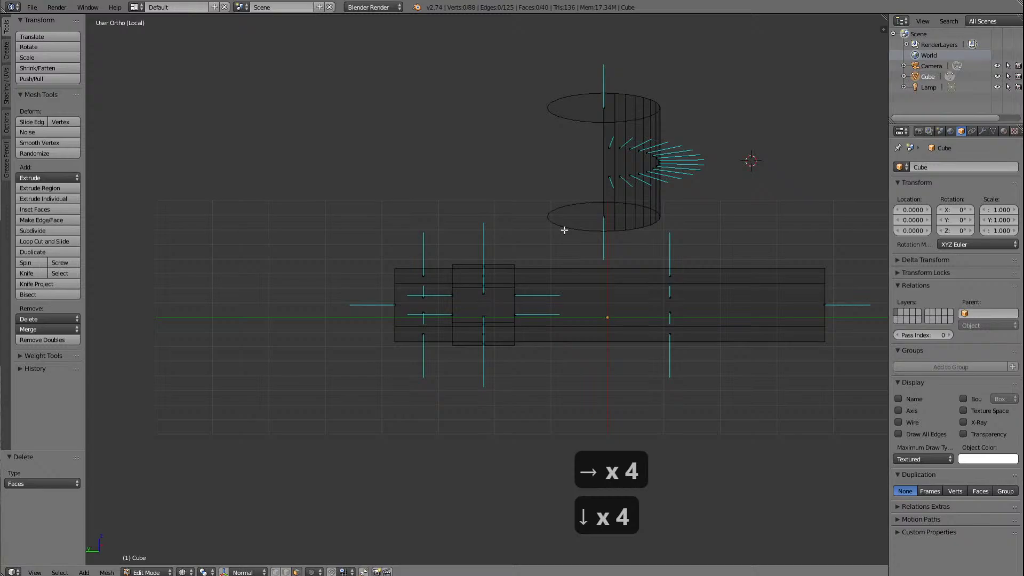
key("Down")
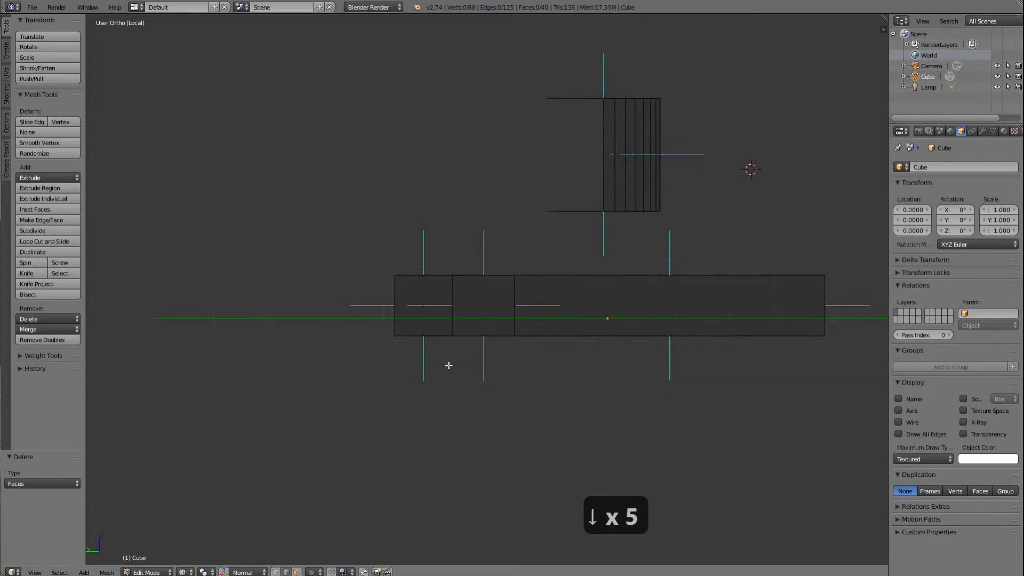
key("b")
left_click_drag(515, 72, 599, 230)
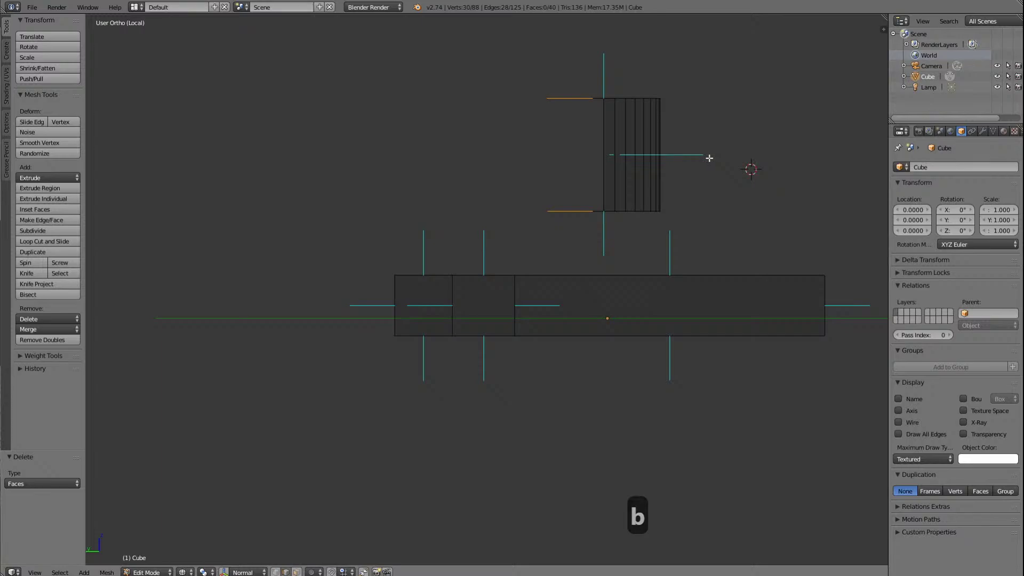
key("Delete")
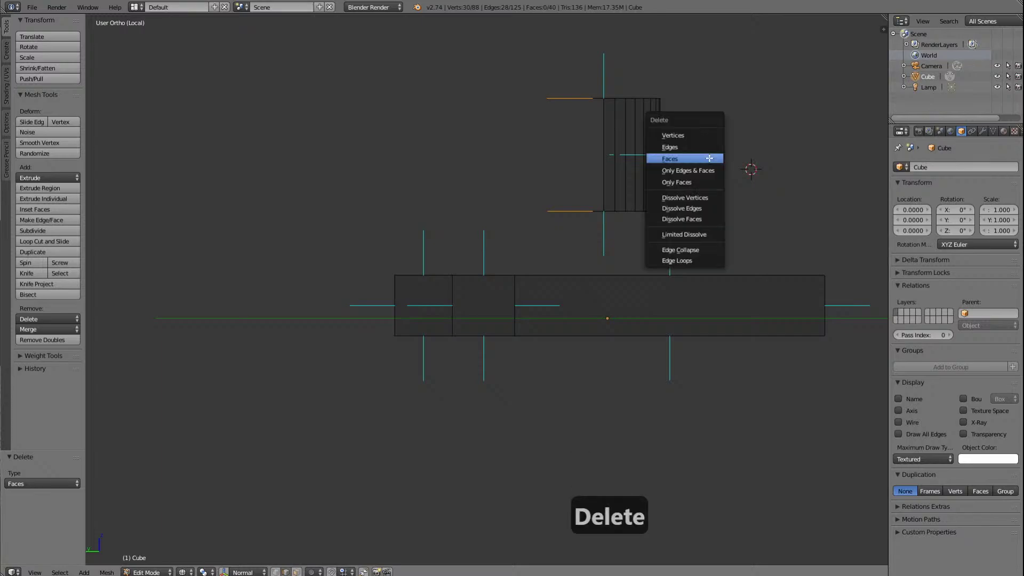
left_click(682, 148)
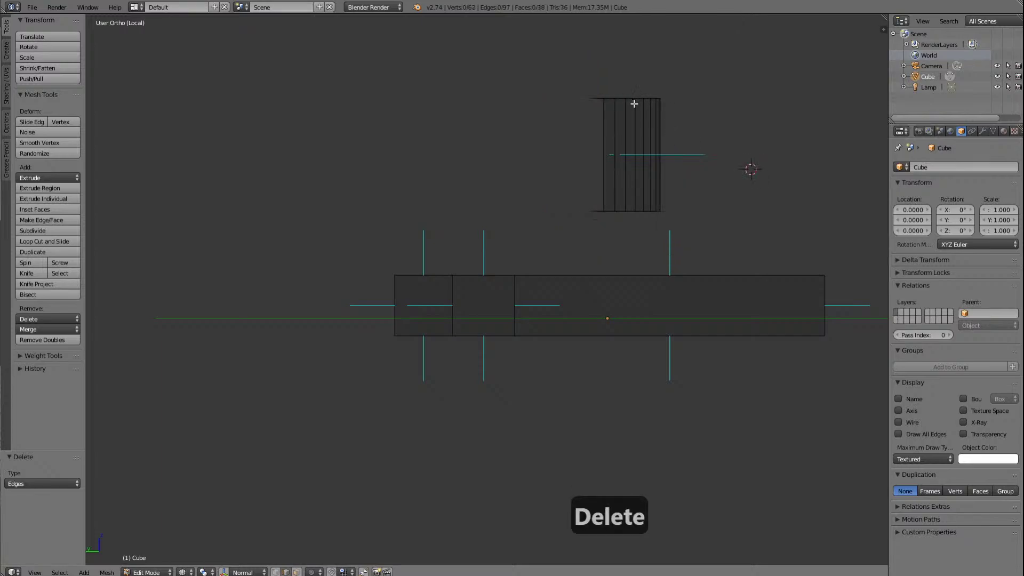
Step: Select the short leftover rim edges protruding past the half cylinder's straight sides and delete them as edges
key("KP_8")
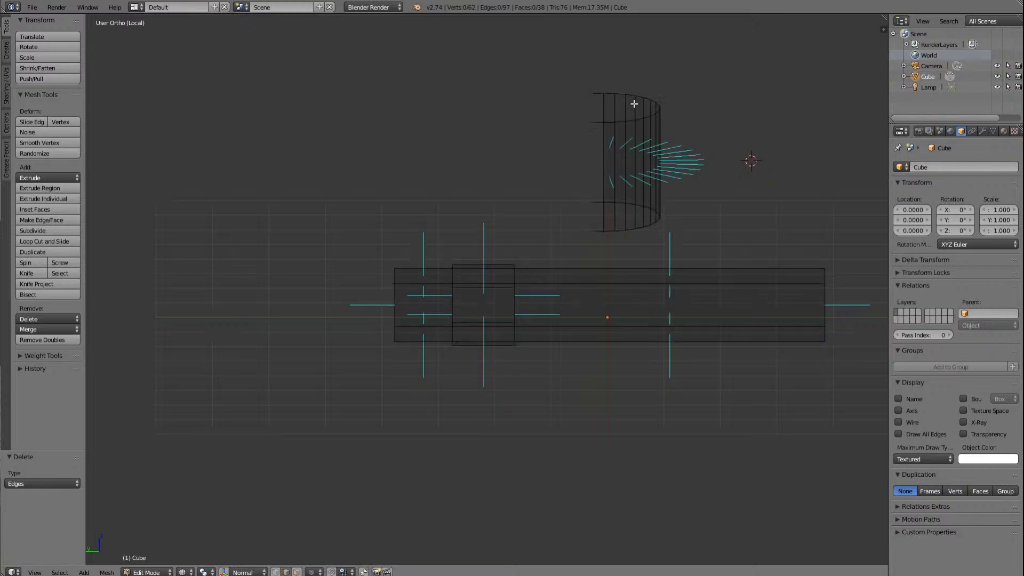
key("shift+b")
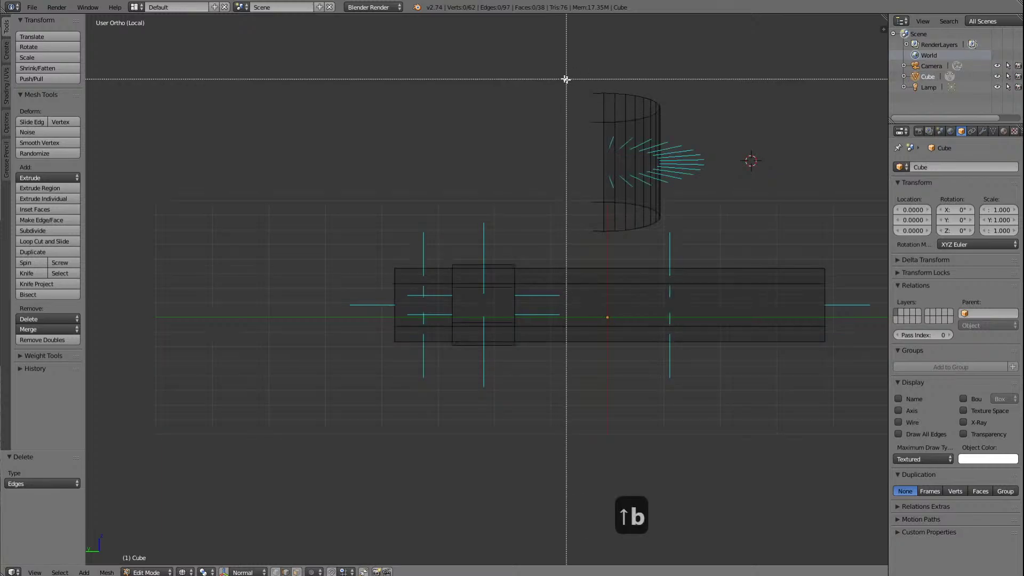
left_click_drag(581, 74, 601, 243)
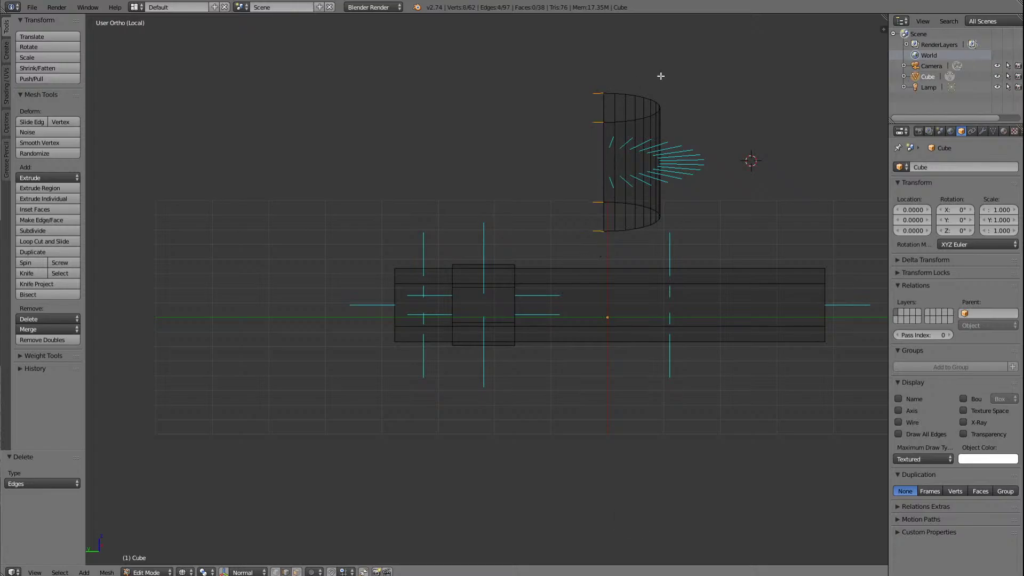
key("Delete")
left_click(630, 78)
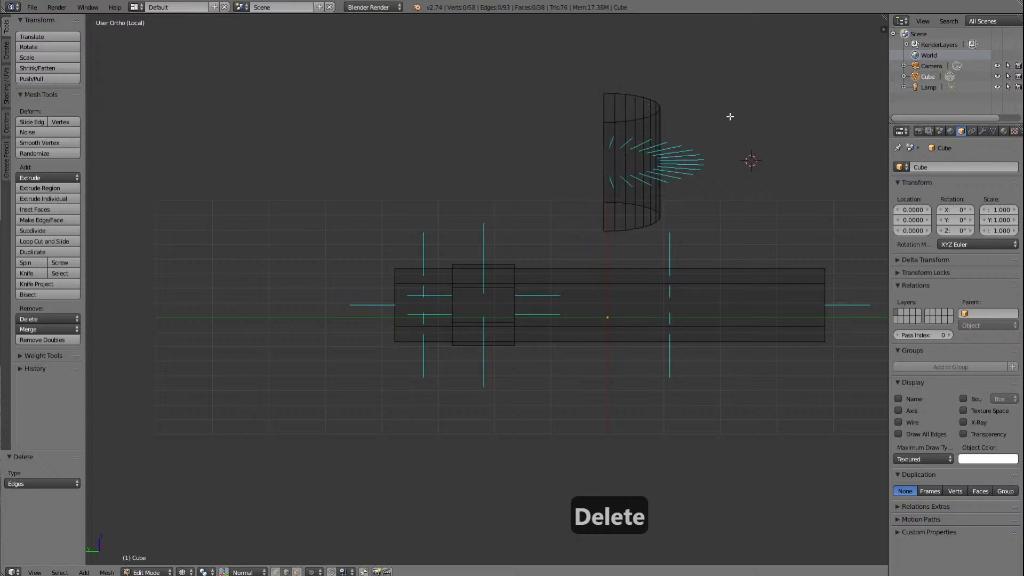
Step: Select the whole remaining half cylinder and switch to face selection mode
key("Down")
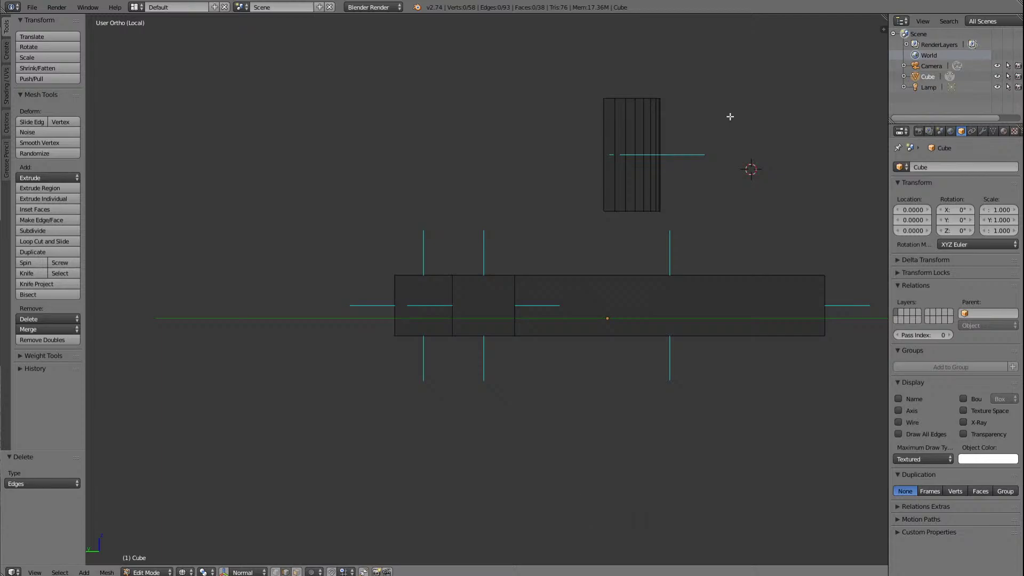
key("b")
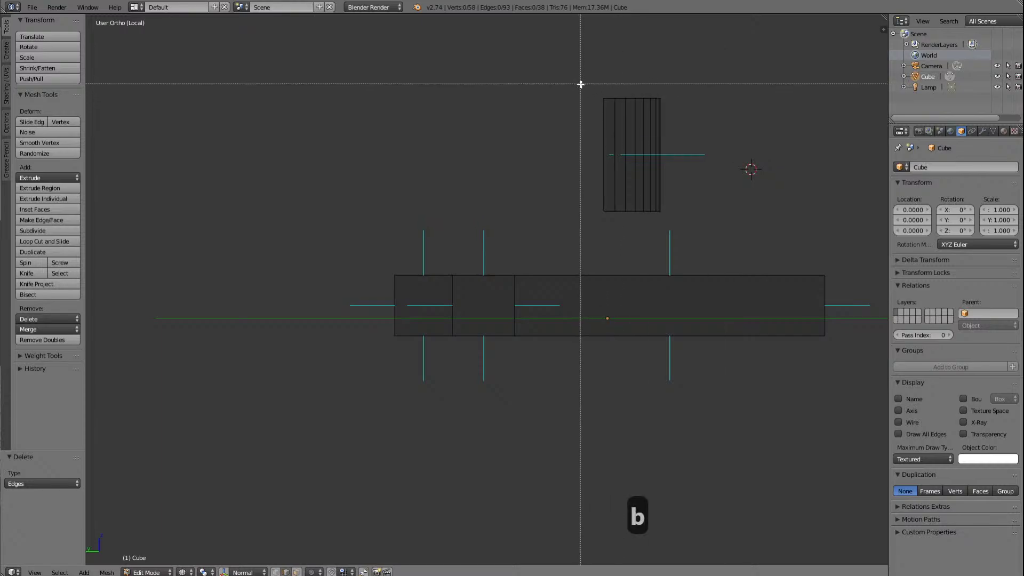
left_click_drag(580, 84, 700, 231)
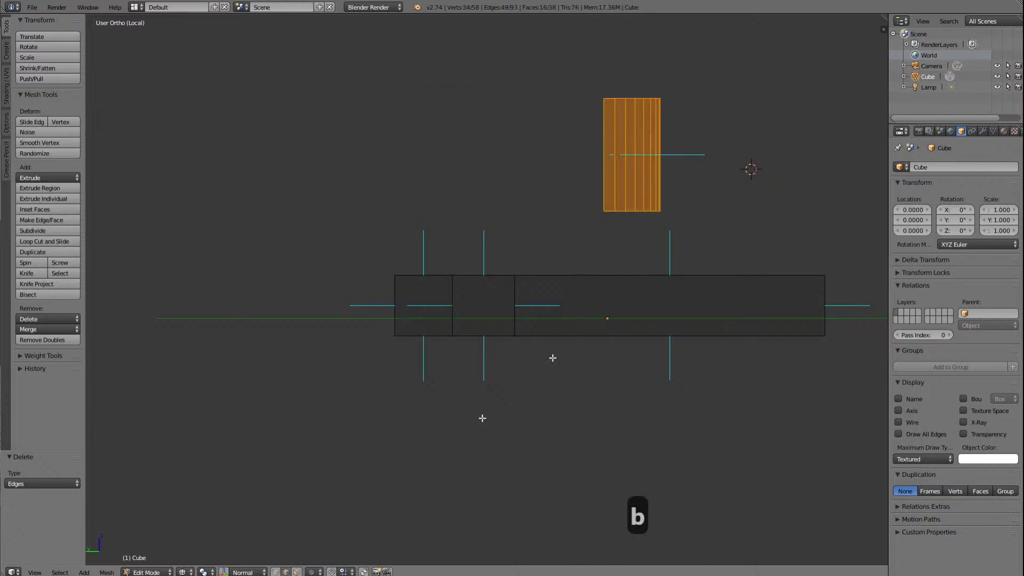
left_click(297, 571)
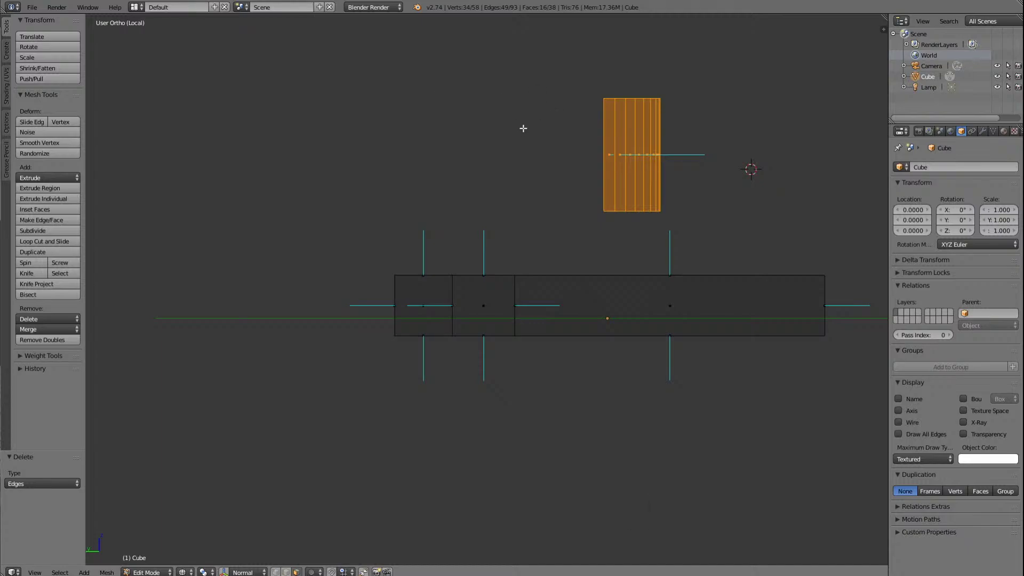
Step: Rotate the selected half cylinder about -89.8° in the side view so it lies lengthwise with its curve upward
key("Up")
key("Up")
key("Up")
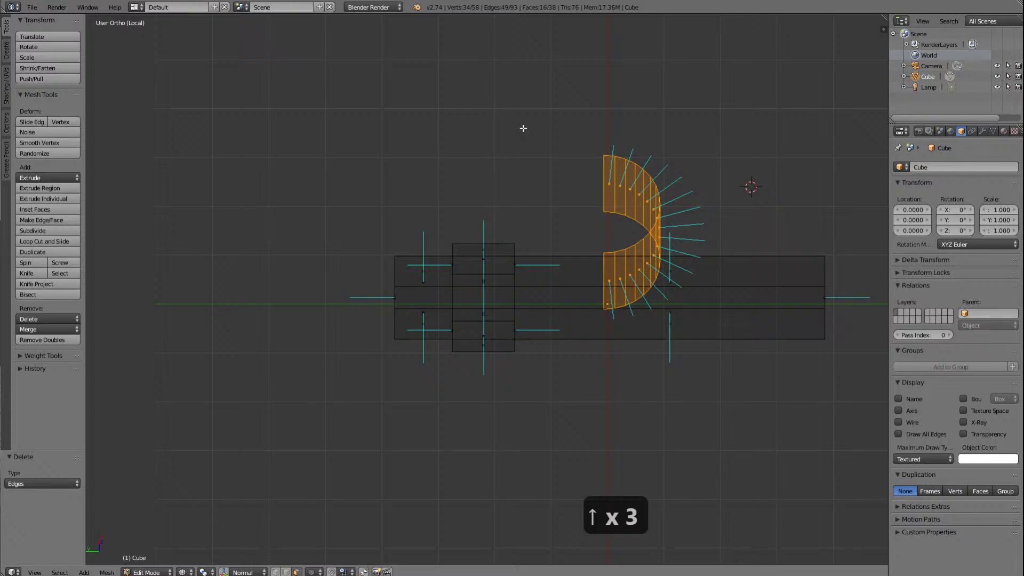
key("Down")
key("Down")
key("Down")
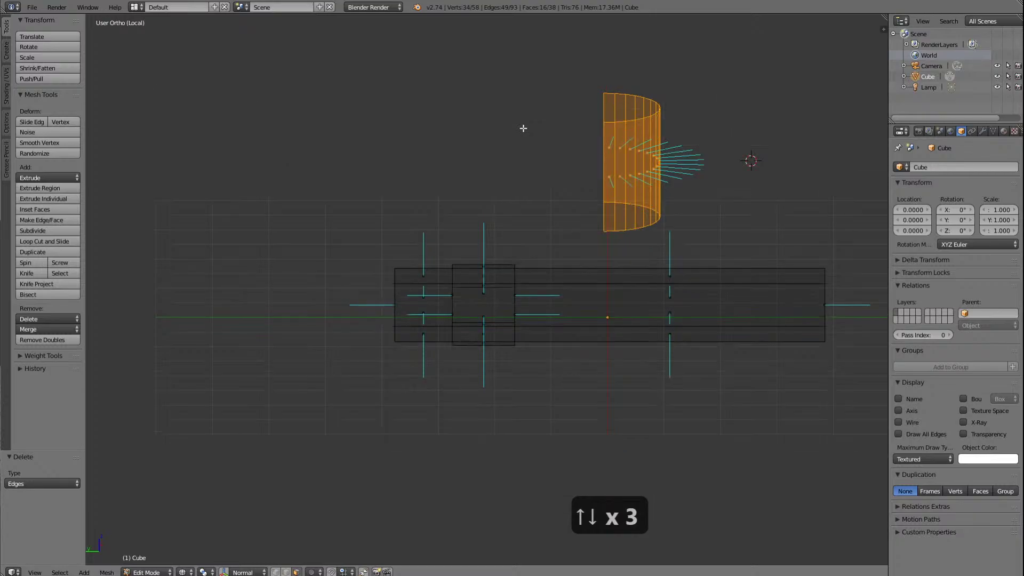
key("Down")
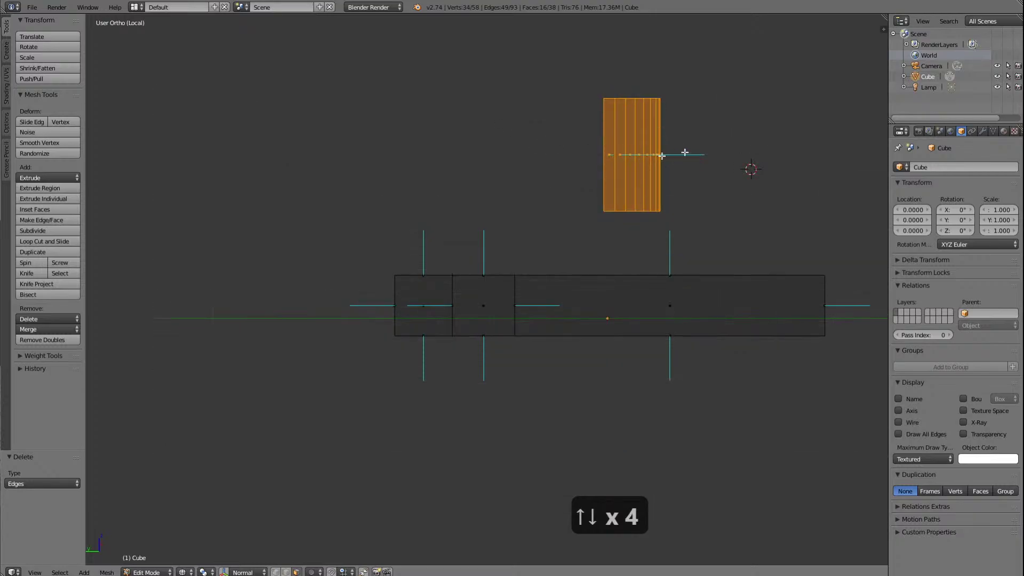
key("r")
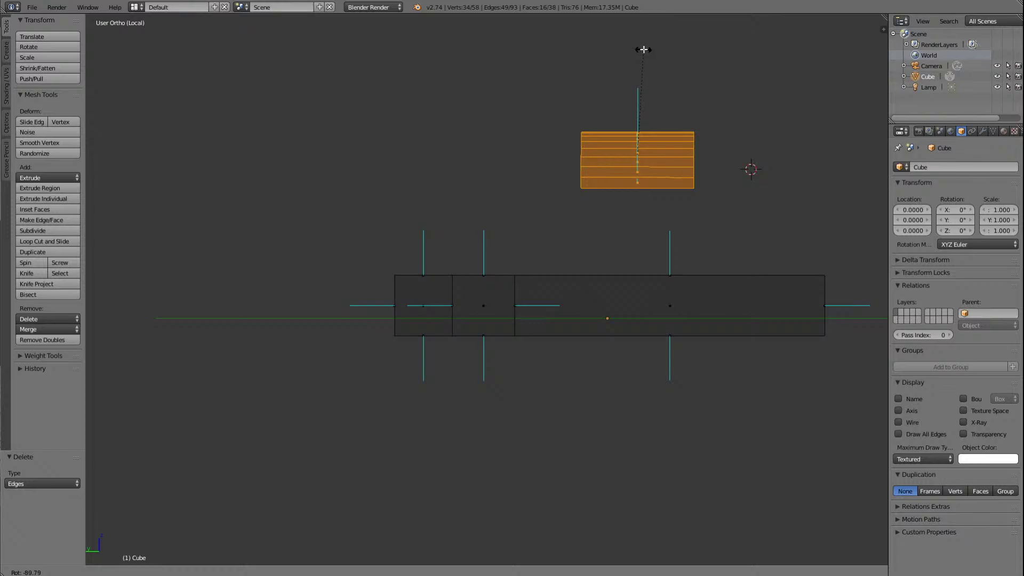
left_click(644, 50)
Step: Rotate the half cylinder a further -0.21° in the left reference view to level it, and check it from the front
scroll(696, 196, "up", 4)
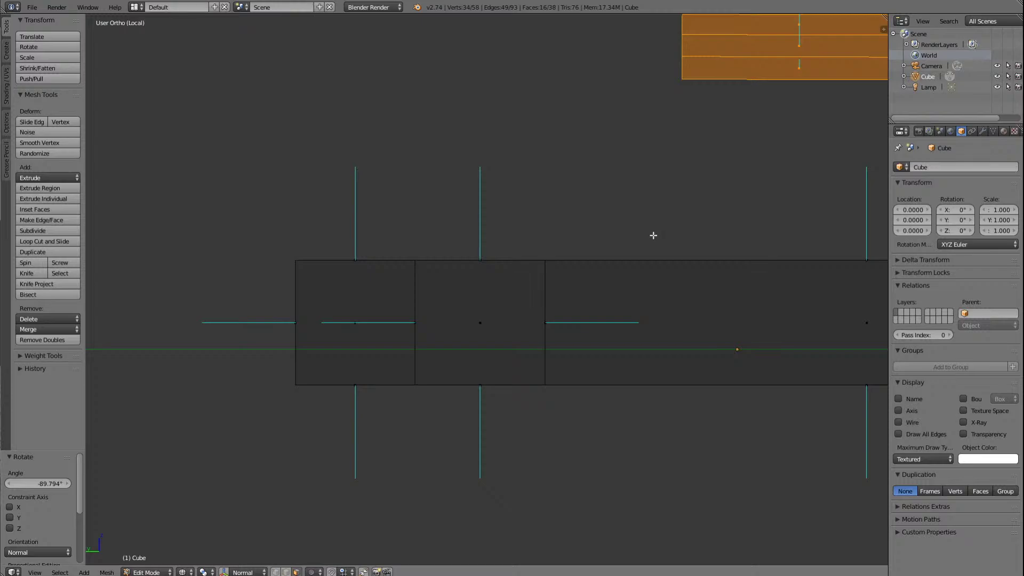
key("ctrl+KP_3")
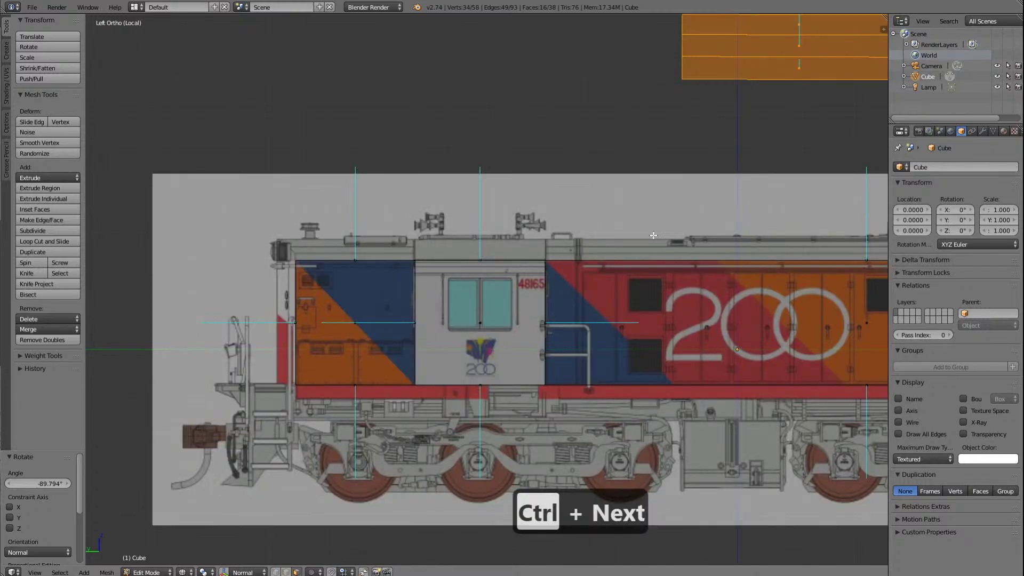
scroll(653, 235, "down", 4)
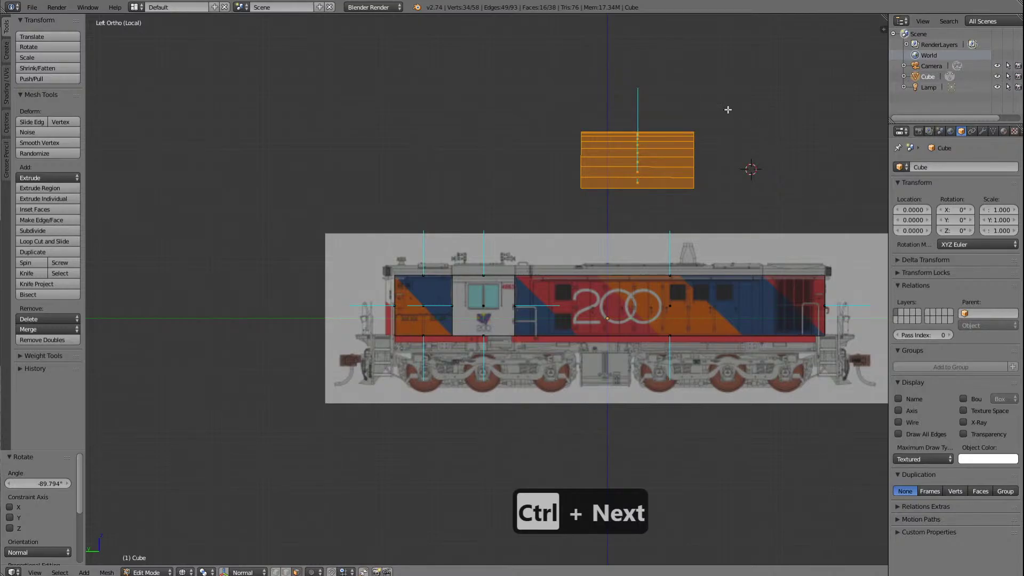
key("r")
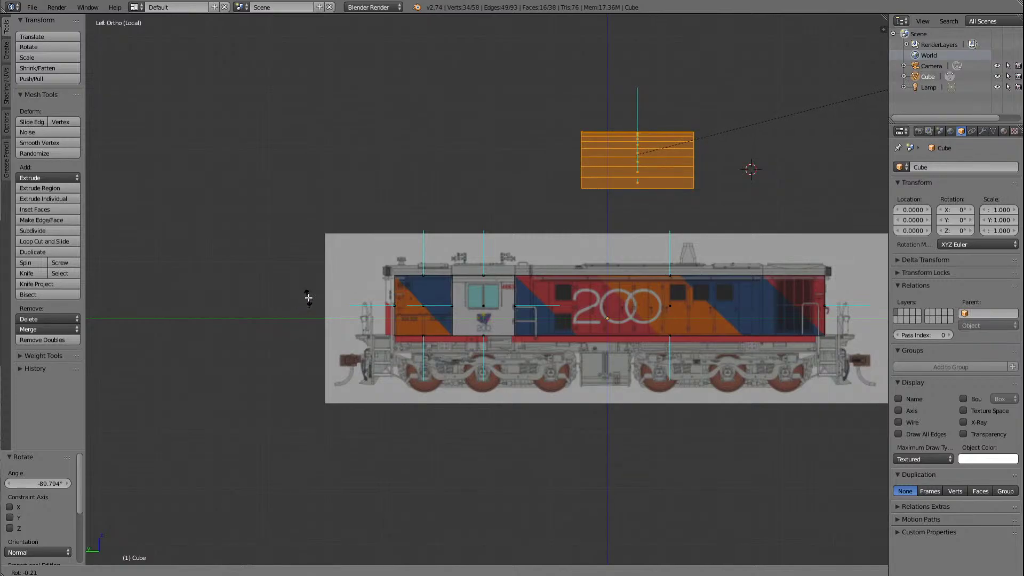
left_click(308, 297)
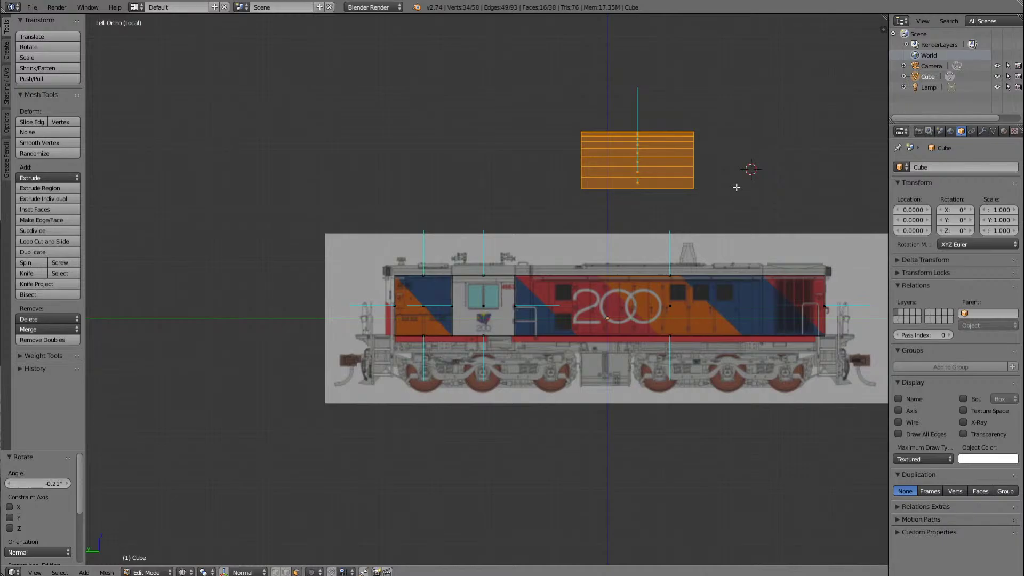
key("End")
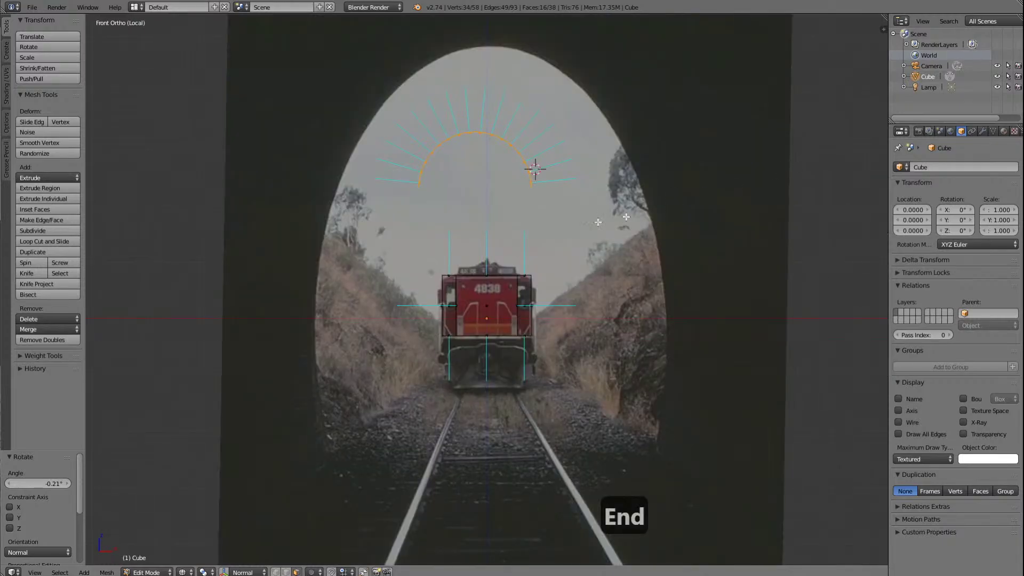
Step: Move the selected half cylinder down and sideways in the front view, about 0.203 in X and -1.909 in Z, centring it over the locomotive
scroll(608, 277, "up", 2)
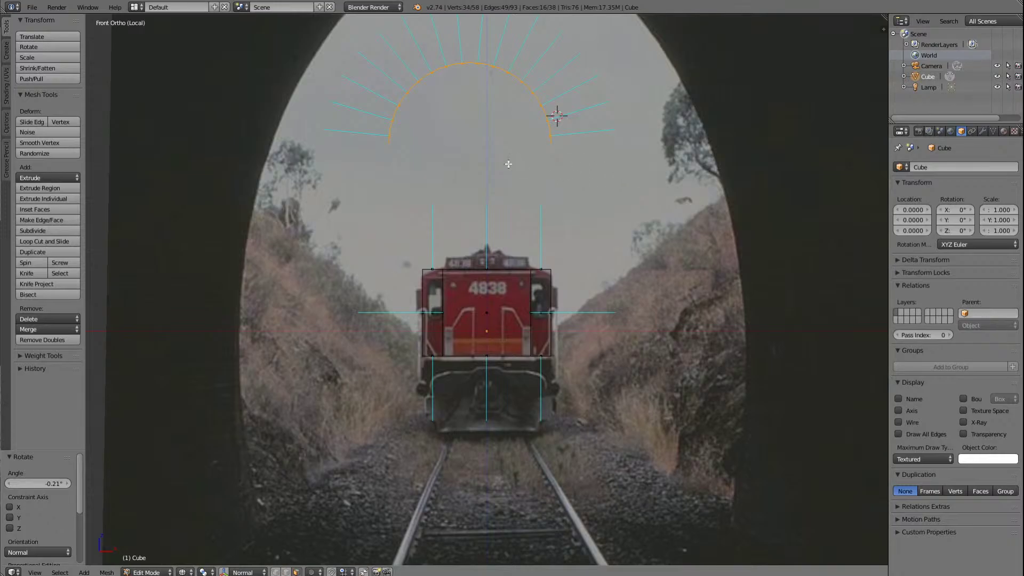
key("g")
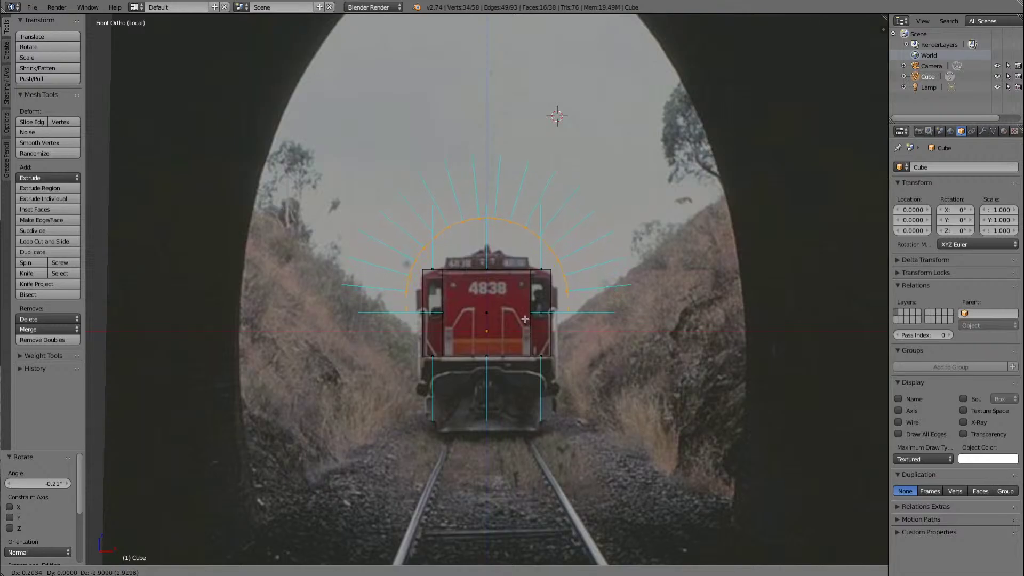
left_click(524, 319)
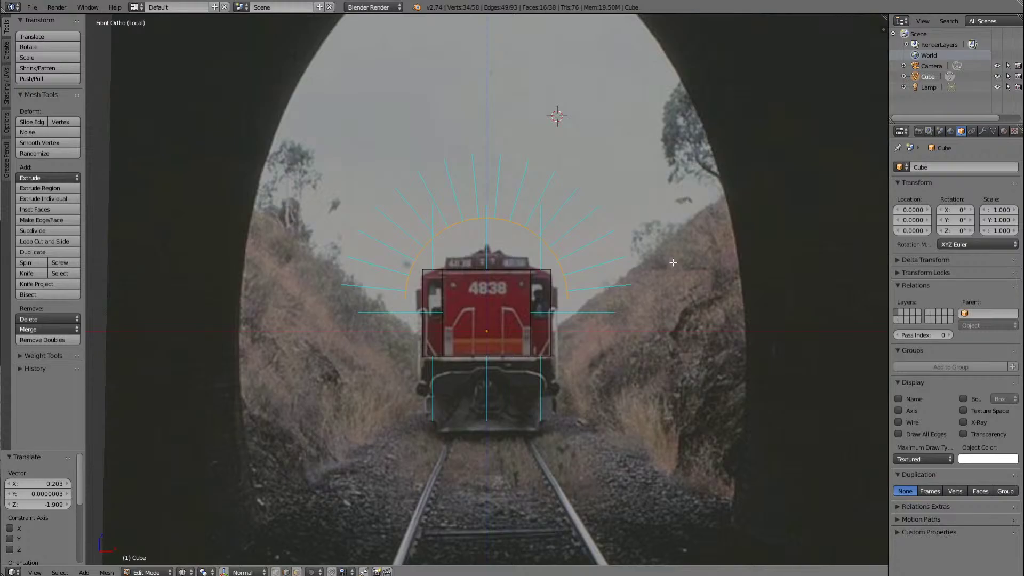
left_click(296, 571)
Step: Flatten the half cylinder by scaling it along Z to about 0.380 in the front view
scroll(640, 130, "up", 4)
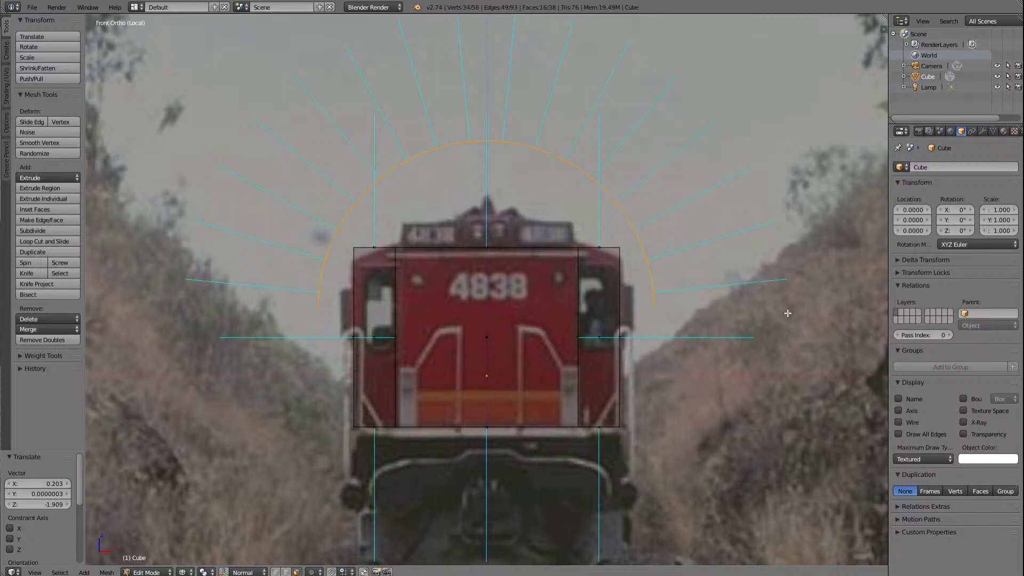
scroll(781, 363, "down", 2)
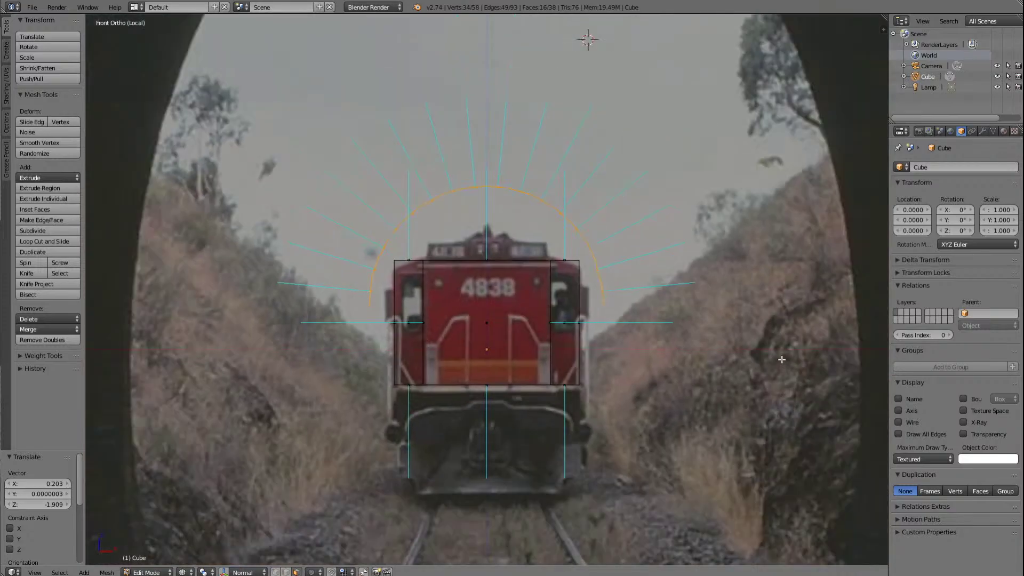
key("s")
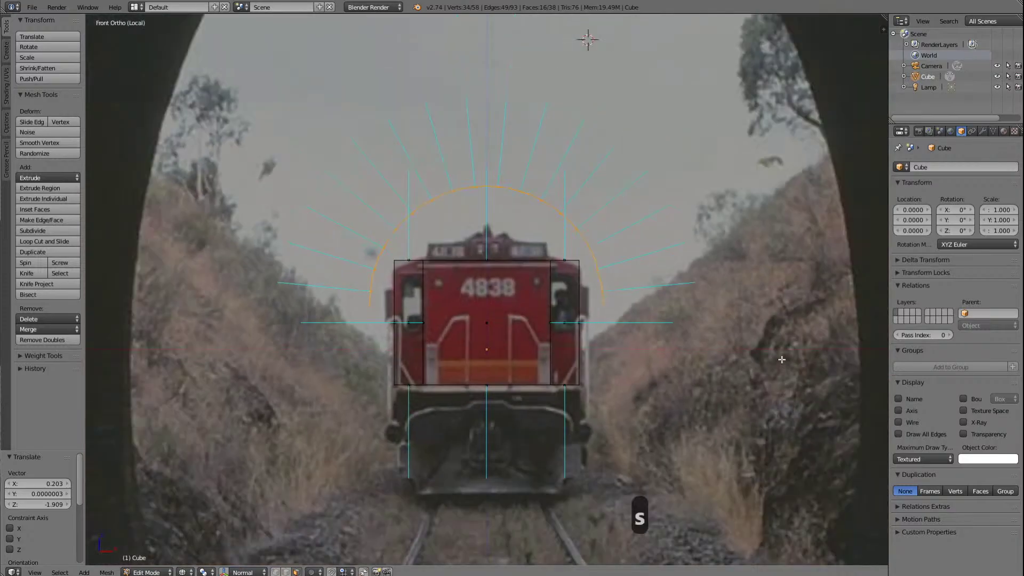
key("z")
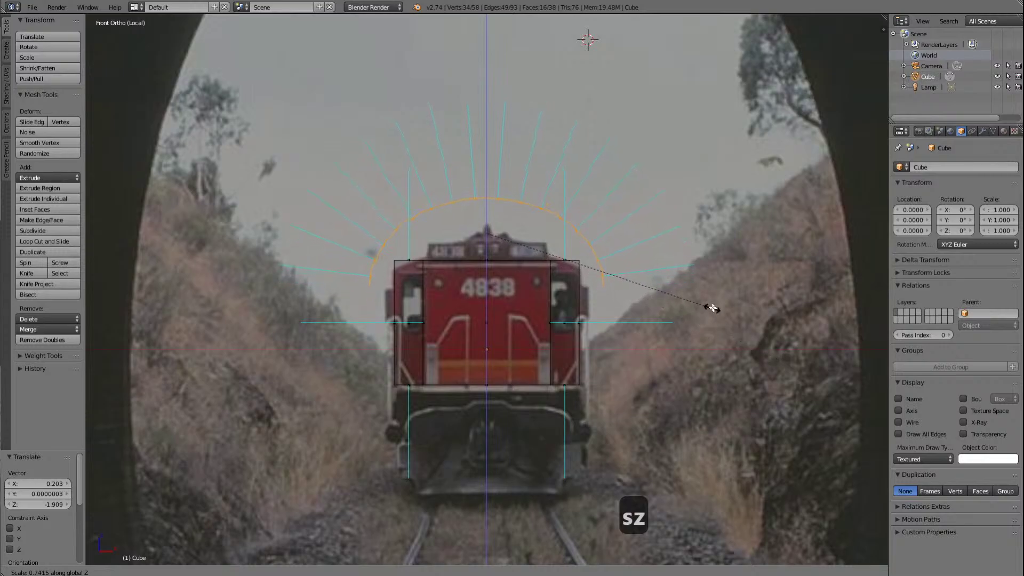
mouse_move(639, 285)
left_click(602, 269)
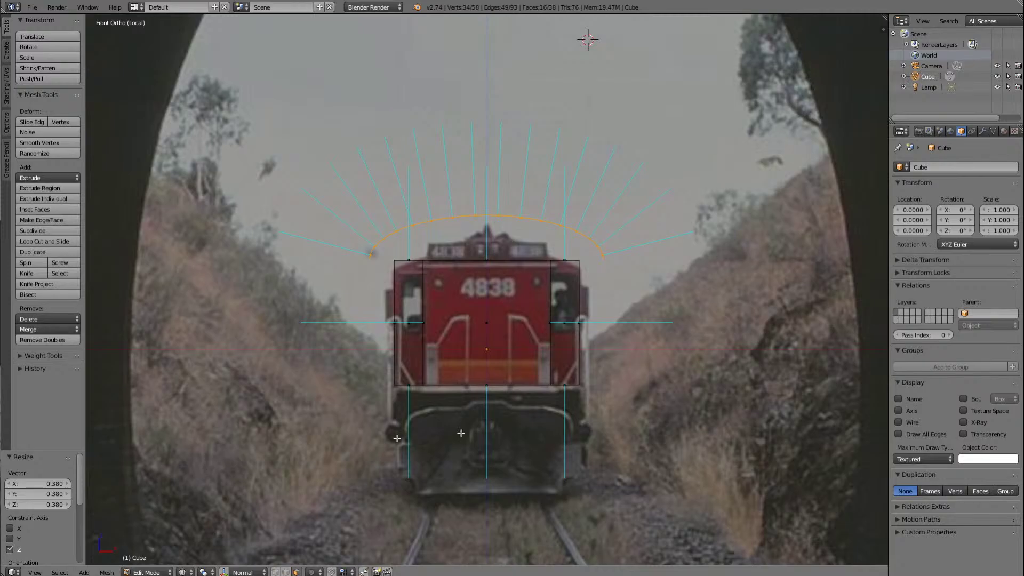
Step: Scale the half cylinder along X to about 0.795 so its sides line up with the cab's width in the reference image
key("s")
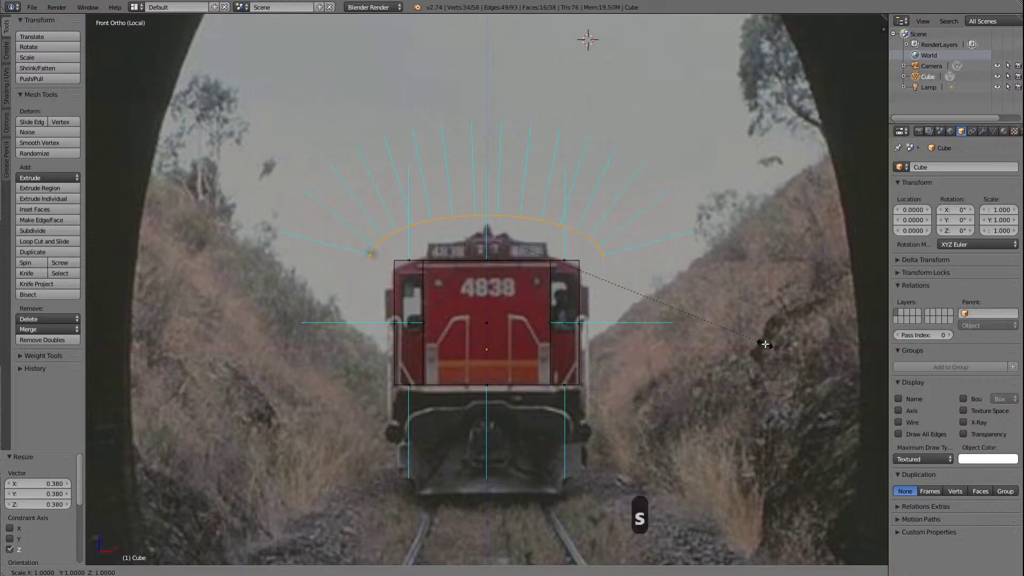
key("x")
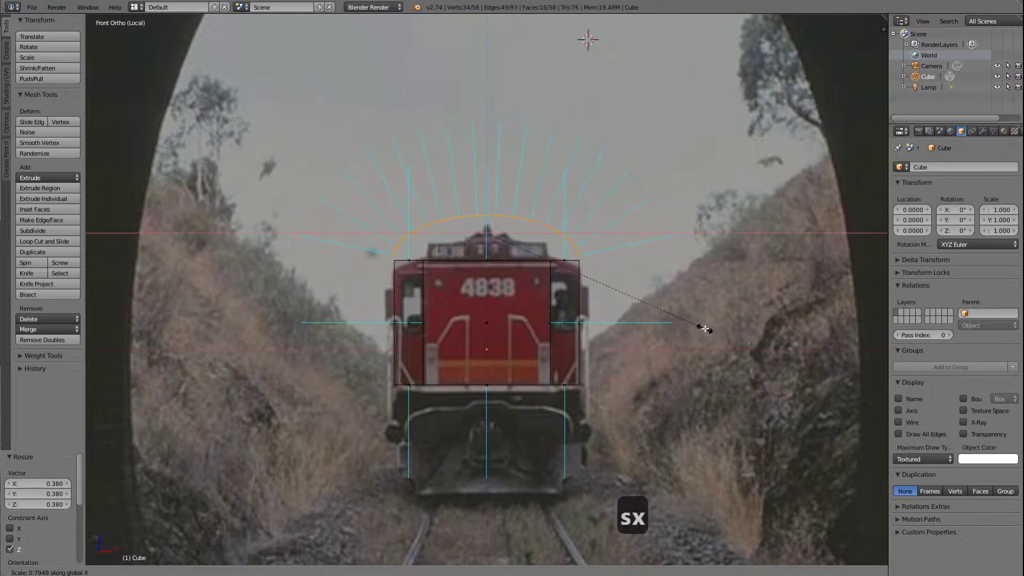
left_click(704, 329)
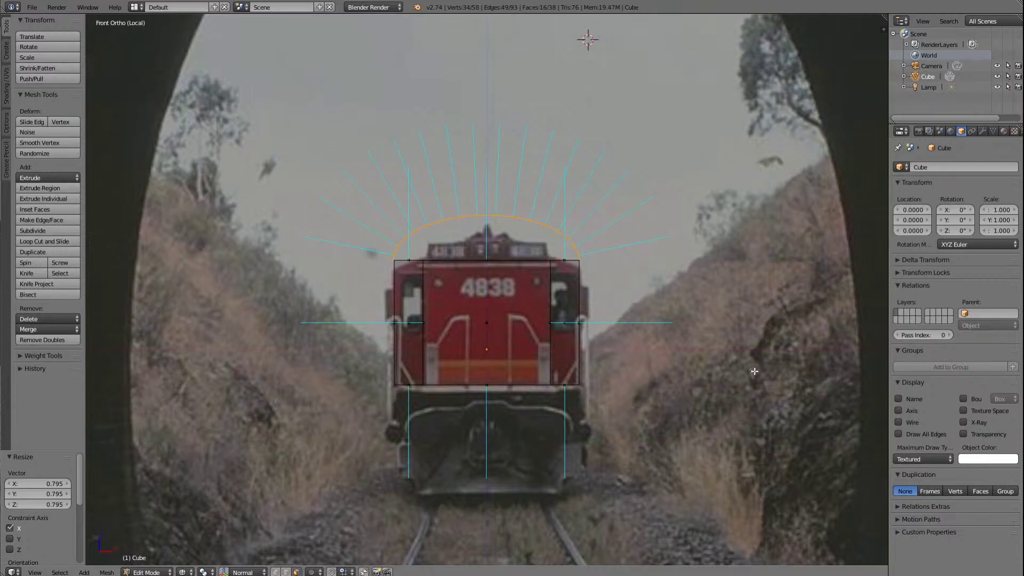
Step: Set the viewport shading to Solid and inspect the flattened half cylinder against the locomotive body from an angled view
key("KP_8")
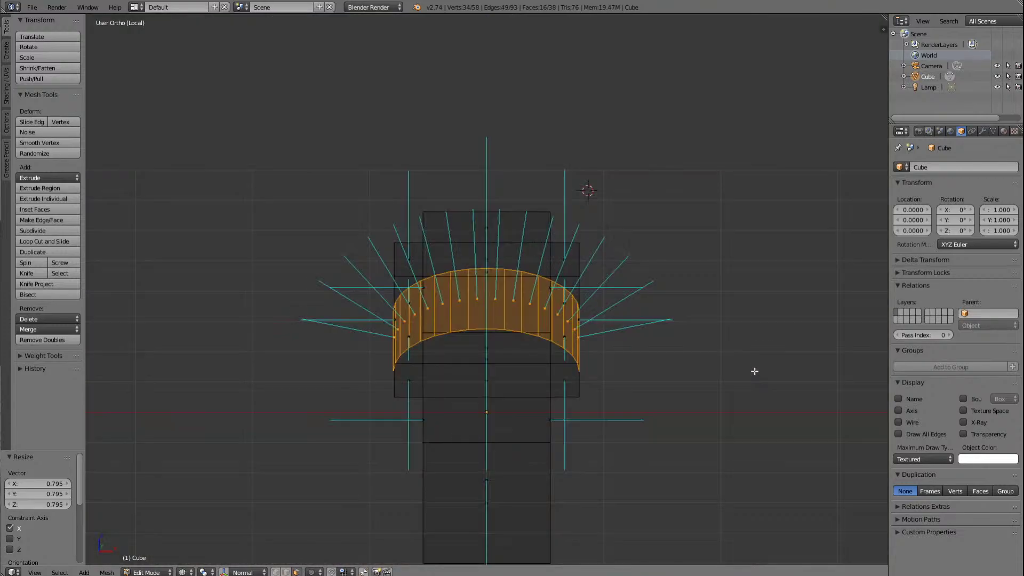
key("KP_6")
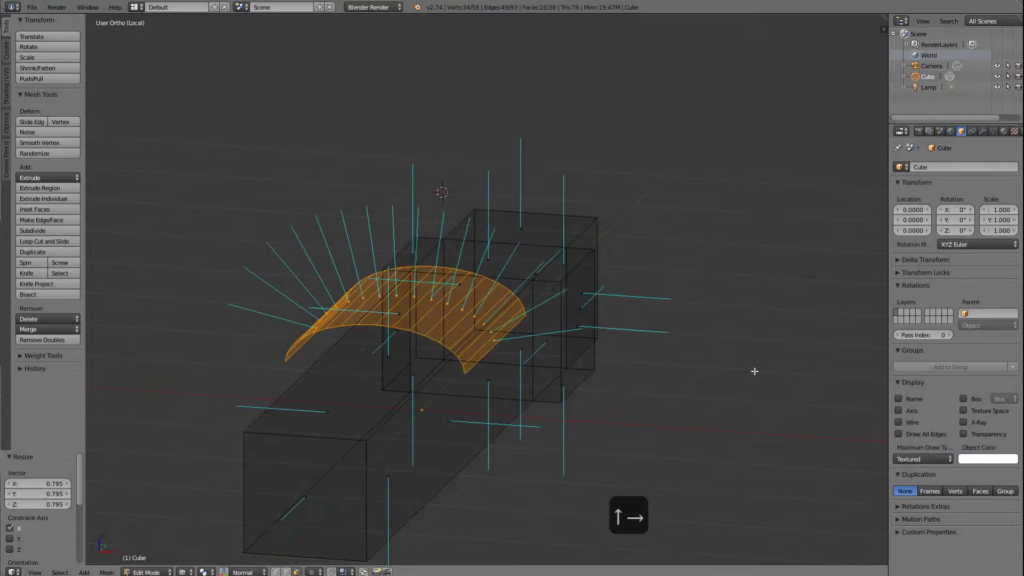
key("KP_6")
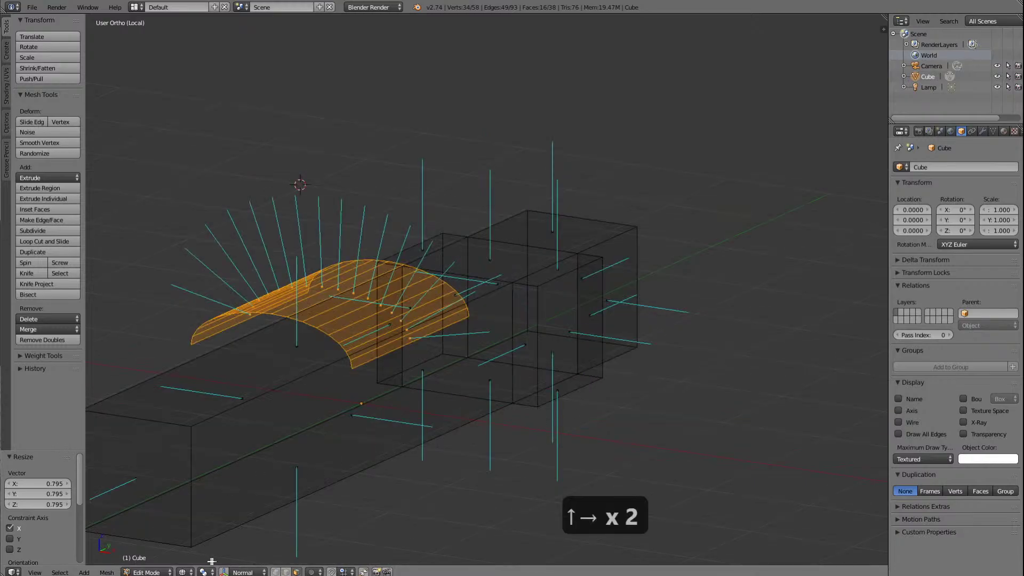
left_click(184, 572)
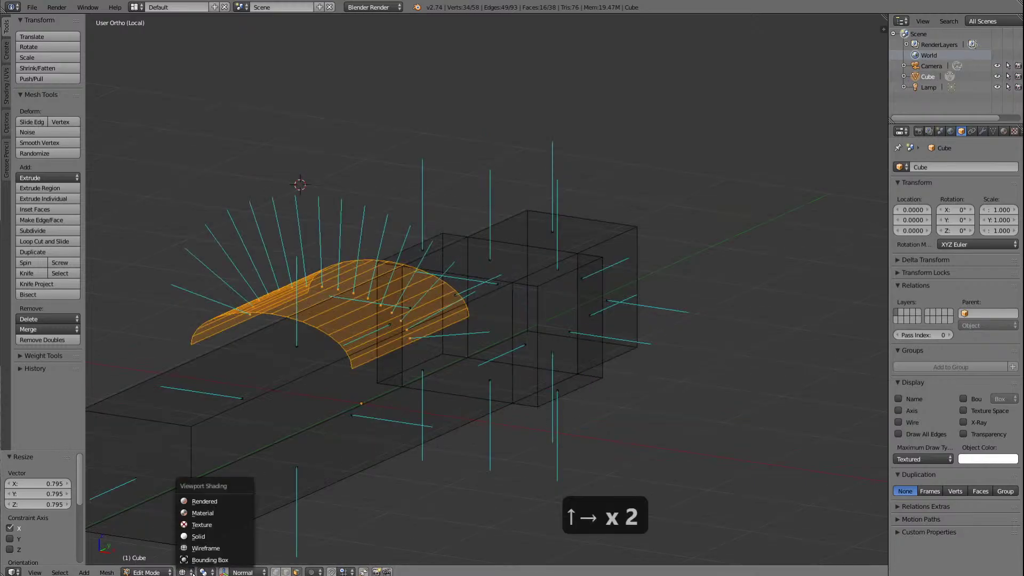
left_click(213, 536)
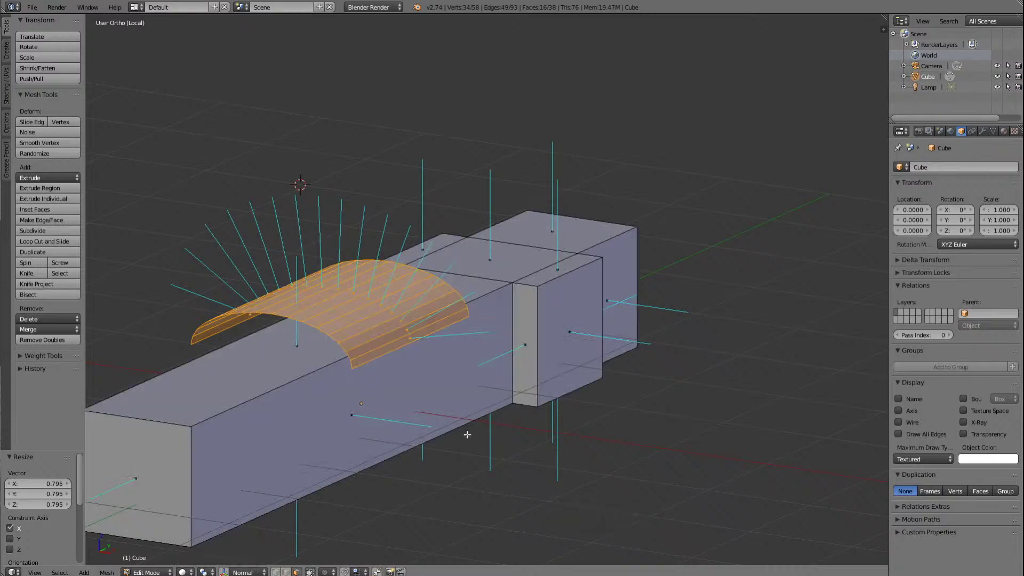
scroll(467, 435, "up", 4)
scroll(467, 435, "down", 3)
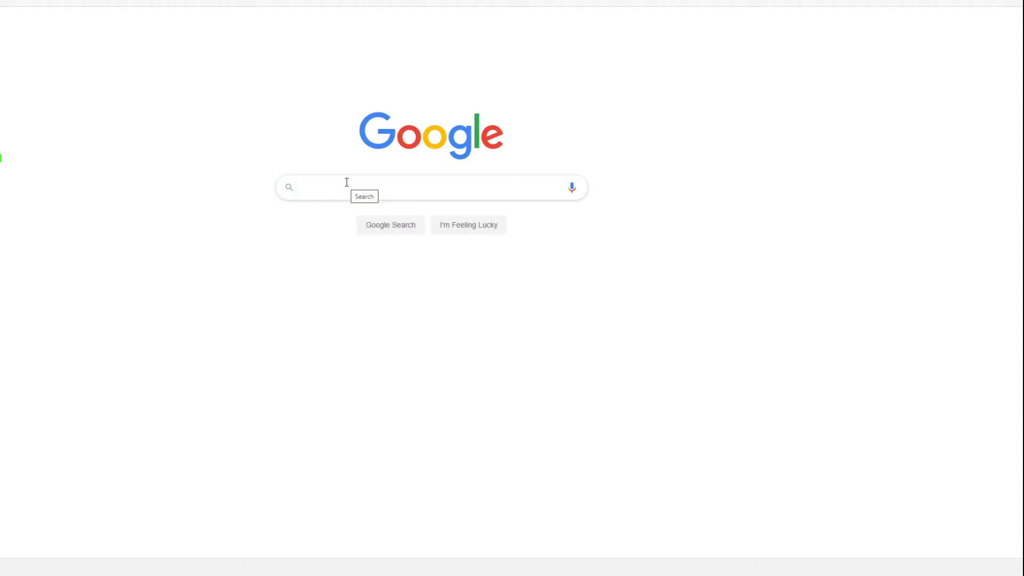
Step: Switch to Google in the web browser and search for images of "4807 locomotive"
type("4807")
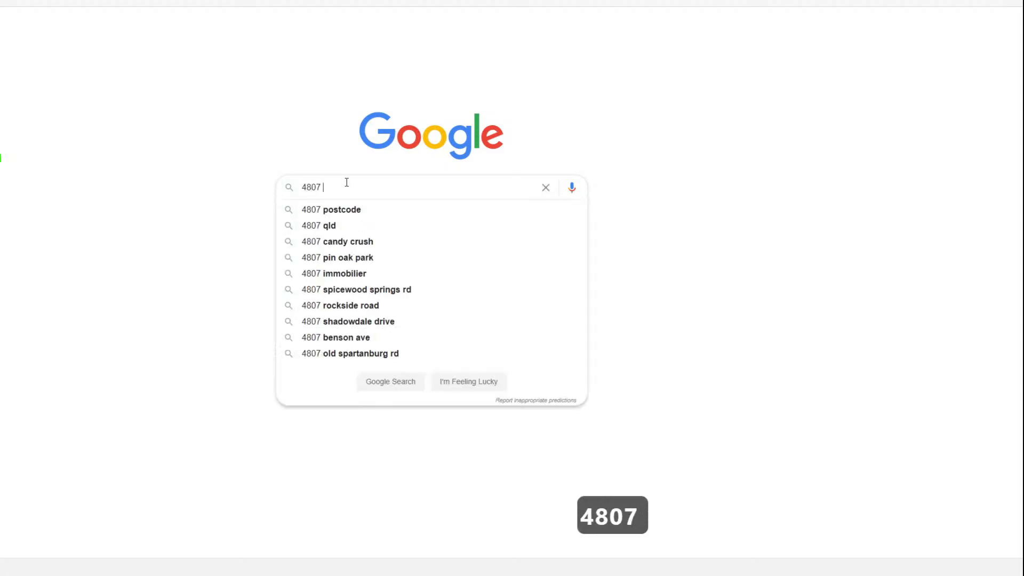
type(" locomoti")
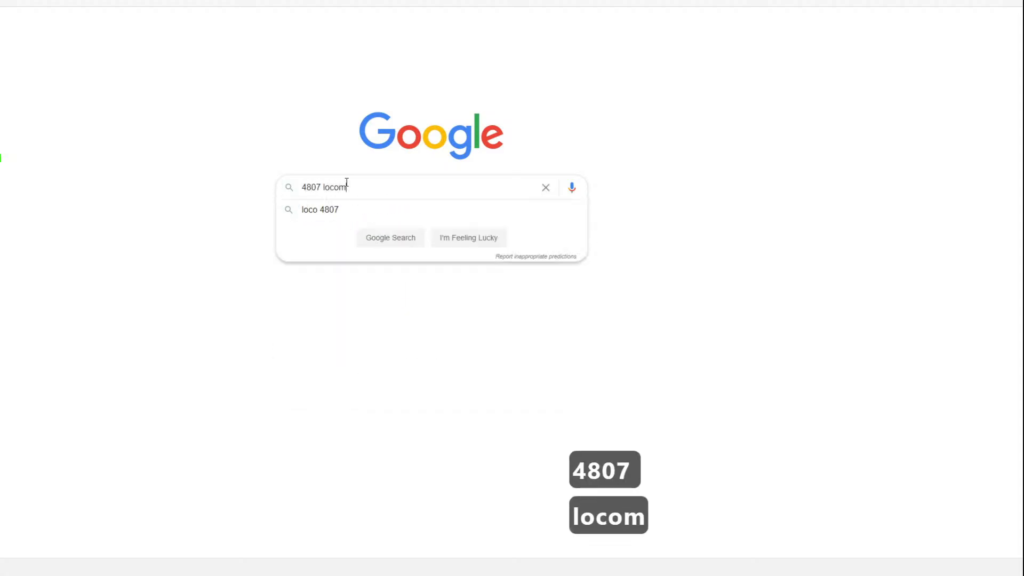
type("ve")
key("Return")
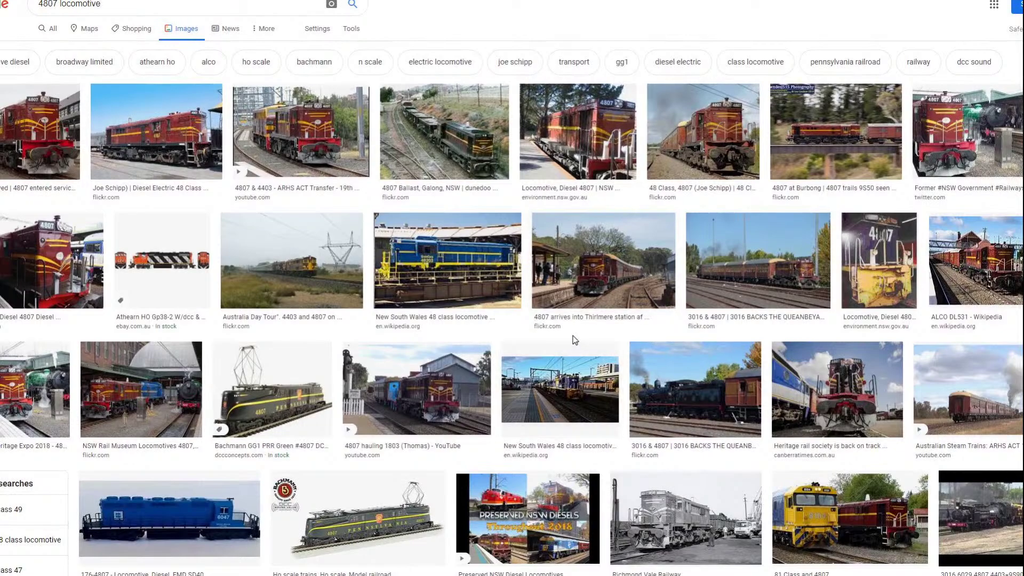
Step: Browse the 4807 locomotive image results for reference photos showing the shape of the 48 class roof
scroll(574, 340, "down", 10)
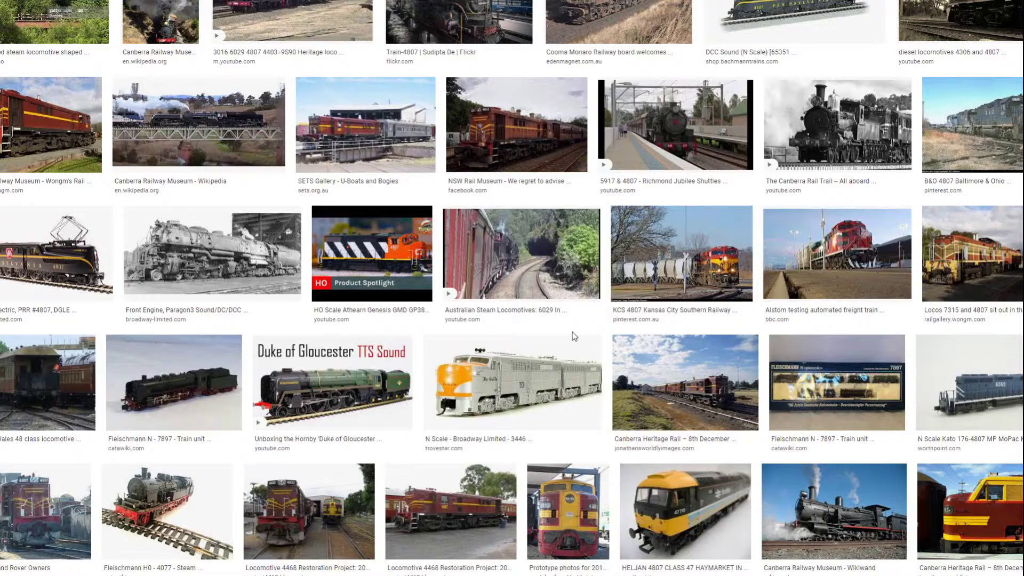
scroll(574, 336, "up", 4)
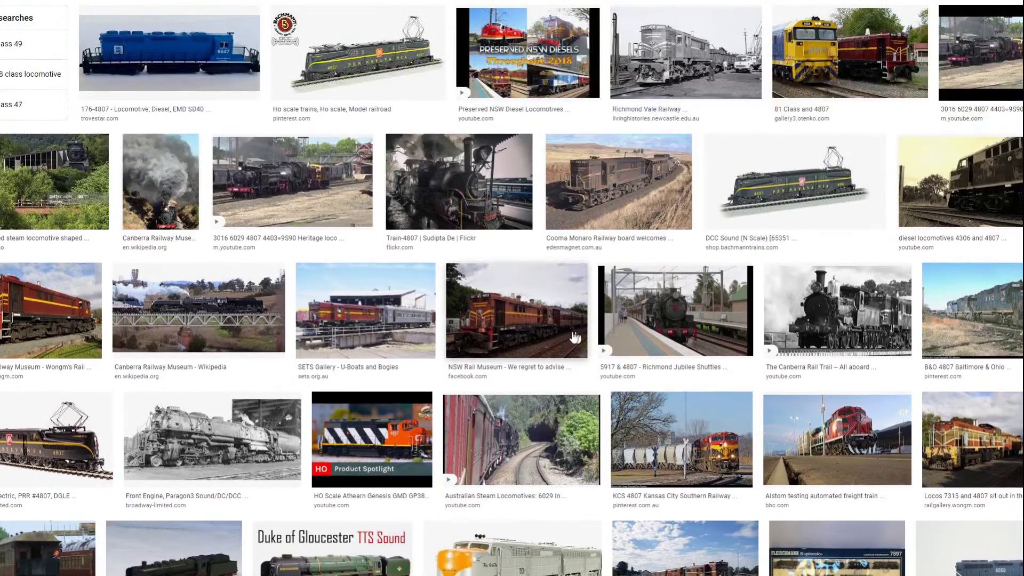
scroll(575, 337, "up", 6)
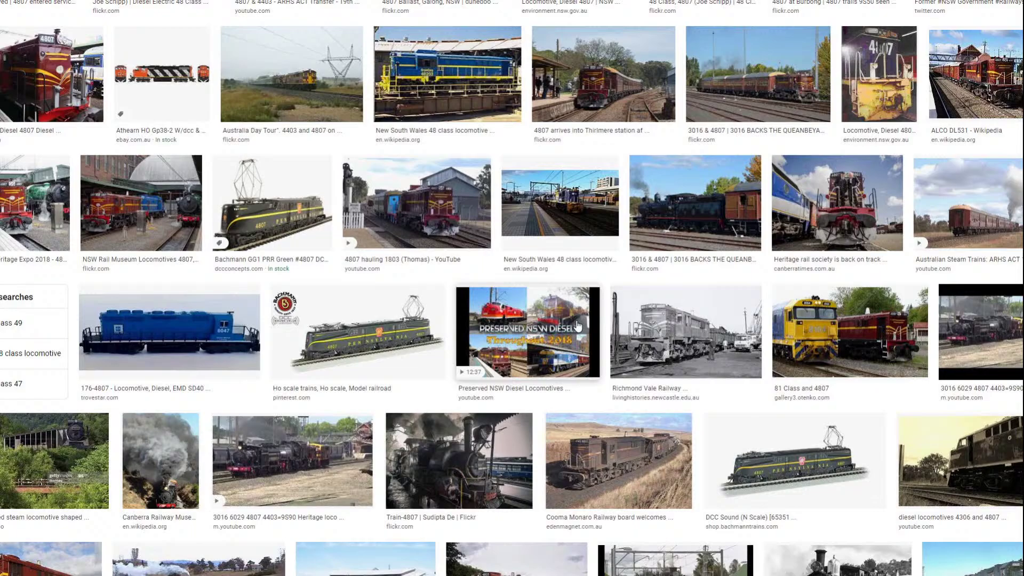
scroll(578, 325, "down", 15)
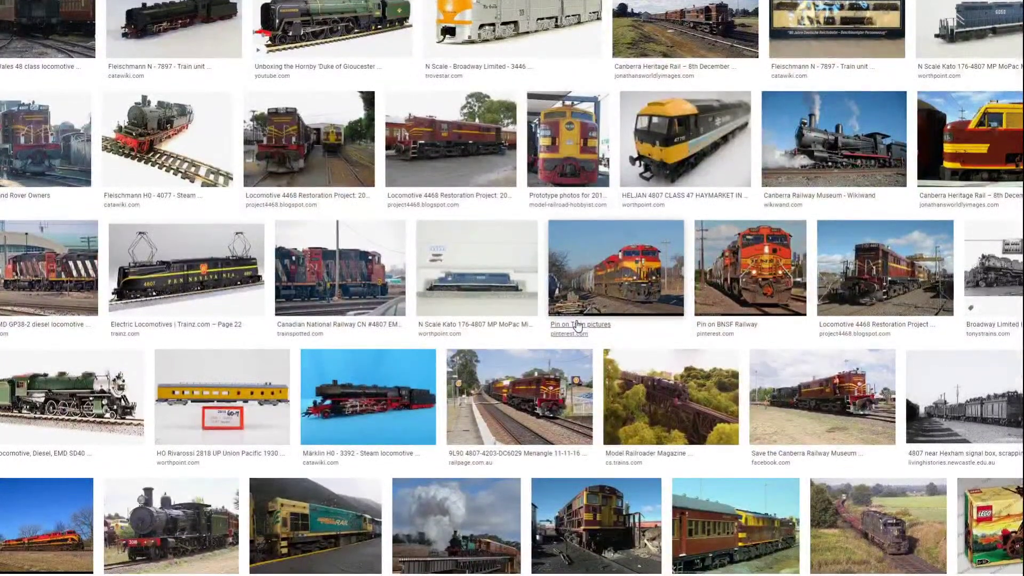
scroll(577, 325, "down", 15)
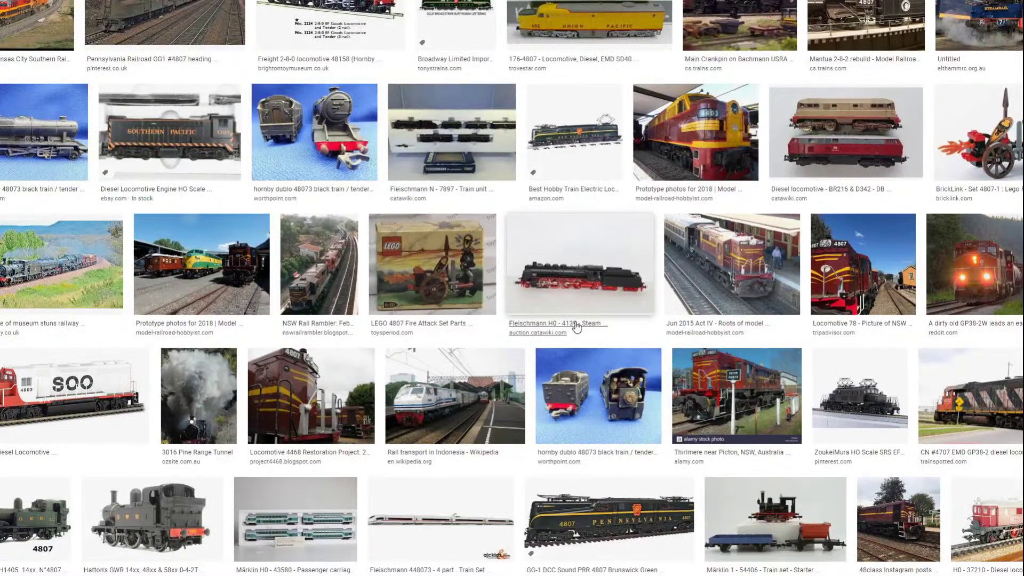
scroll(576, 327, "down", 9)
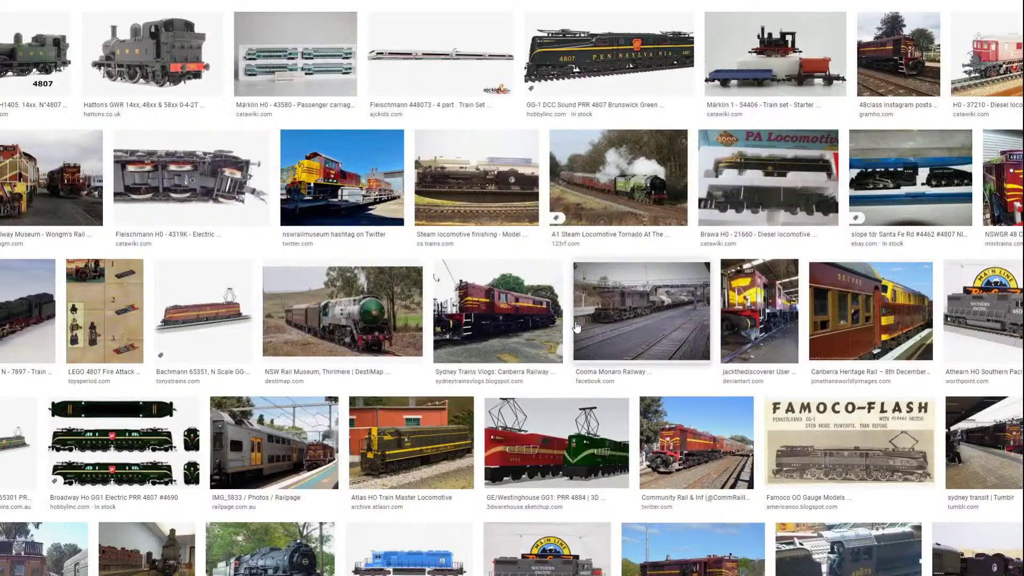
scroll(575, 326, "down", 7)
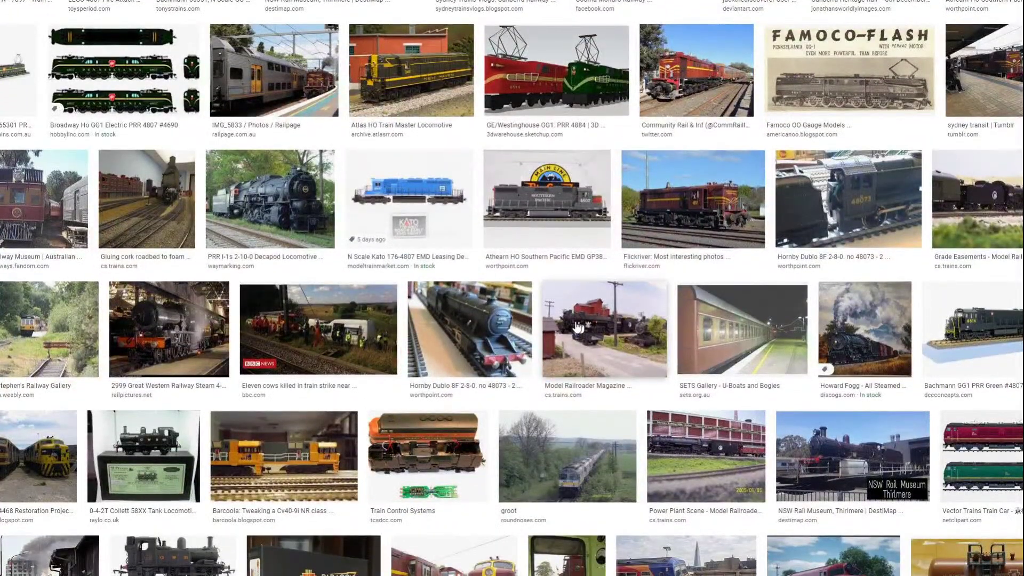
scroll(577, 327, "down", 20)
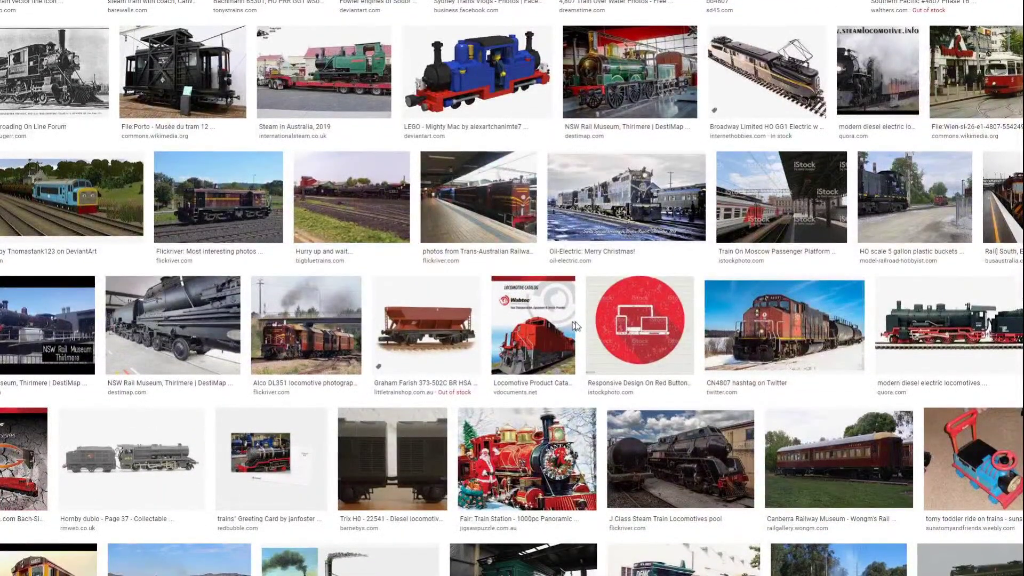
scroll(576, 327, "up", 4)
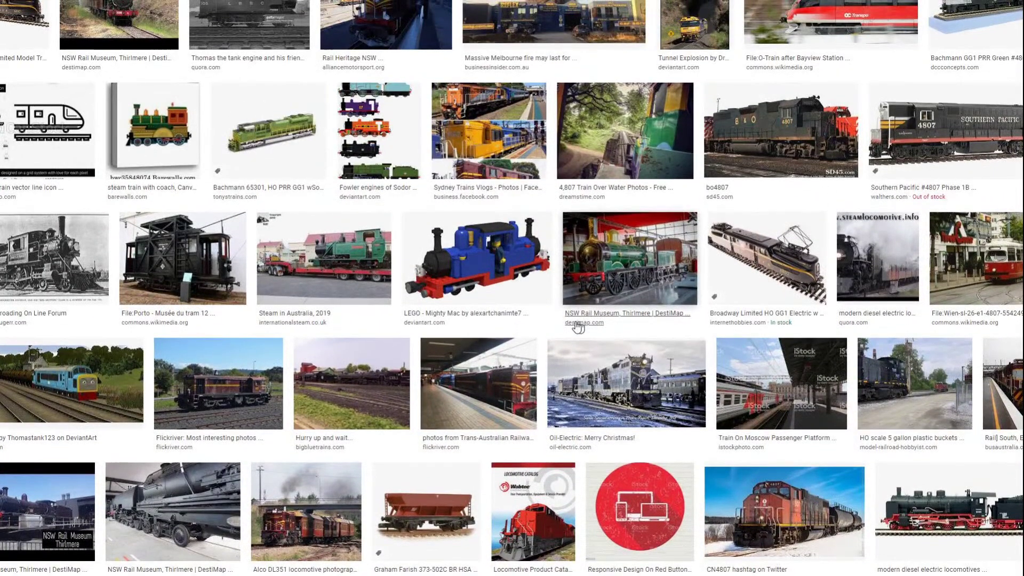
scroll(577, 327, "down", 10)
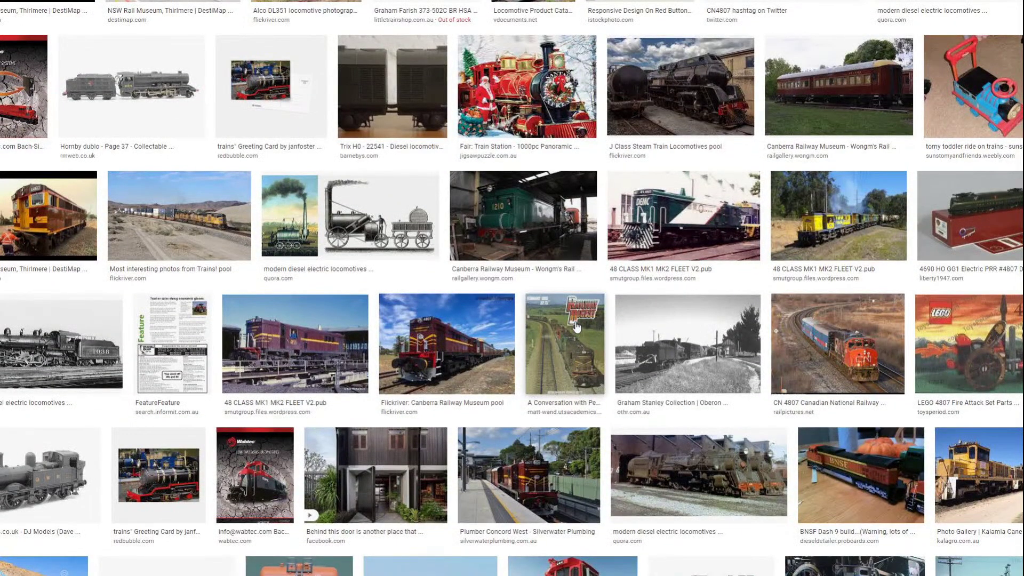
scroll(576, 326, "down", 10)
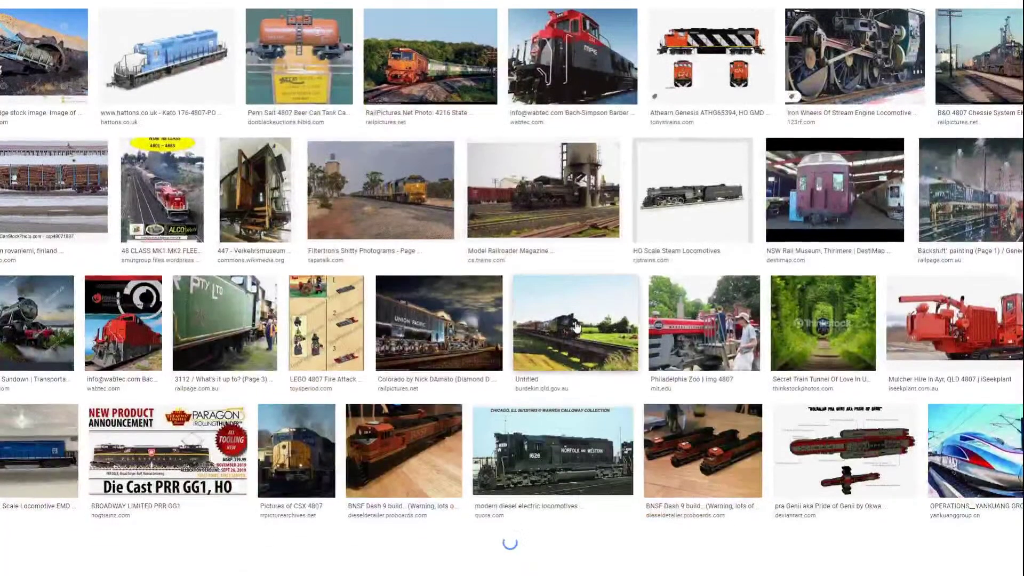
Step: Open the "48 CLASS MK1 MK2 FLEET V2.pub" image result, skim the surrounding results, and open its preview image for a closer look
left_click(162, 191)
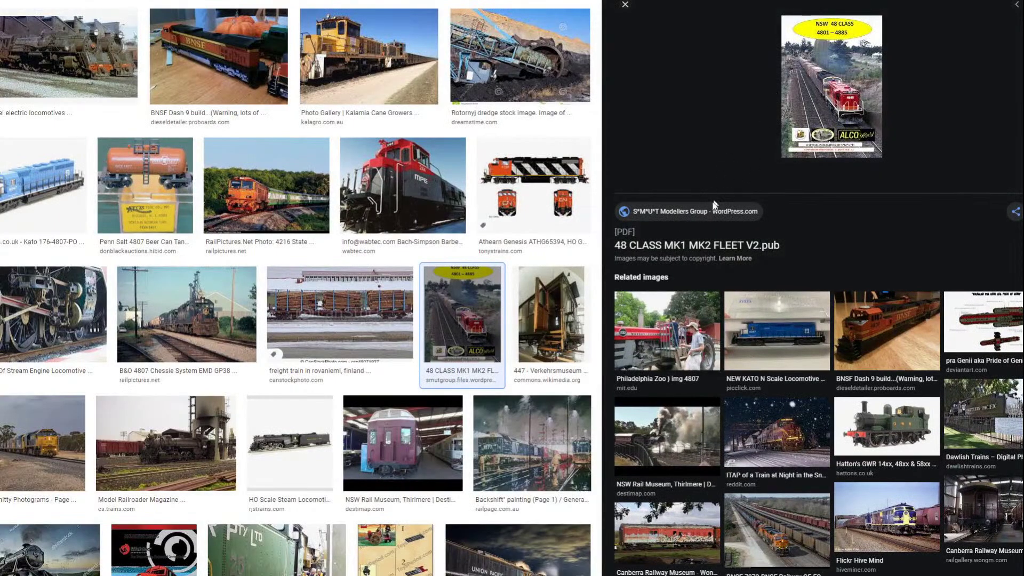
scroll(377, 289, "down", 15)
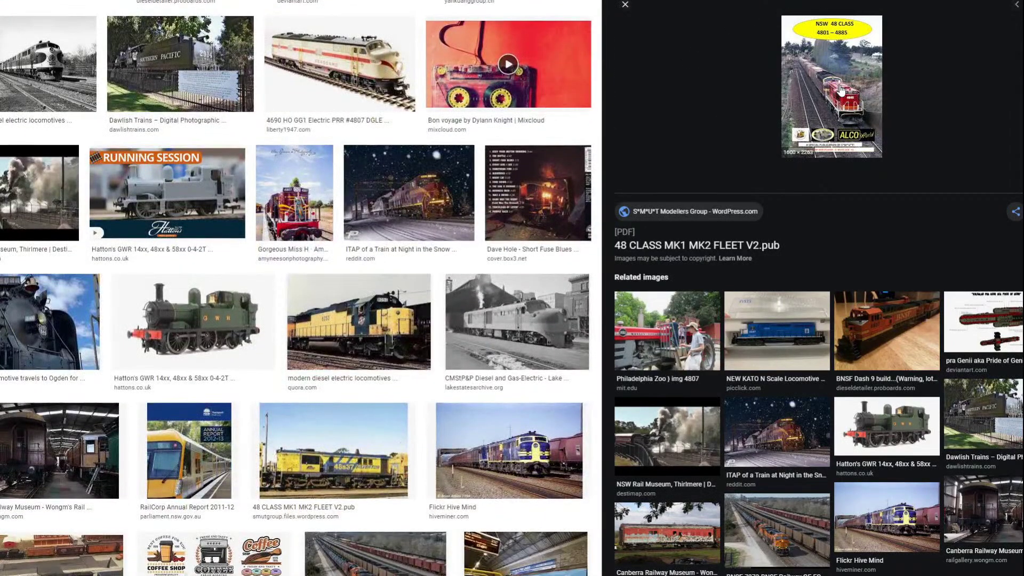
scroll(841, 92, "up", 8)
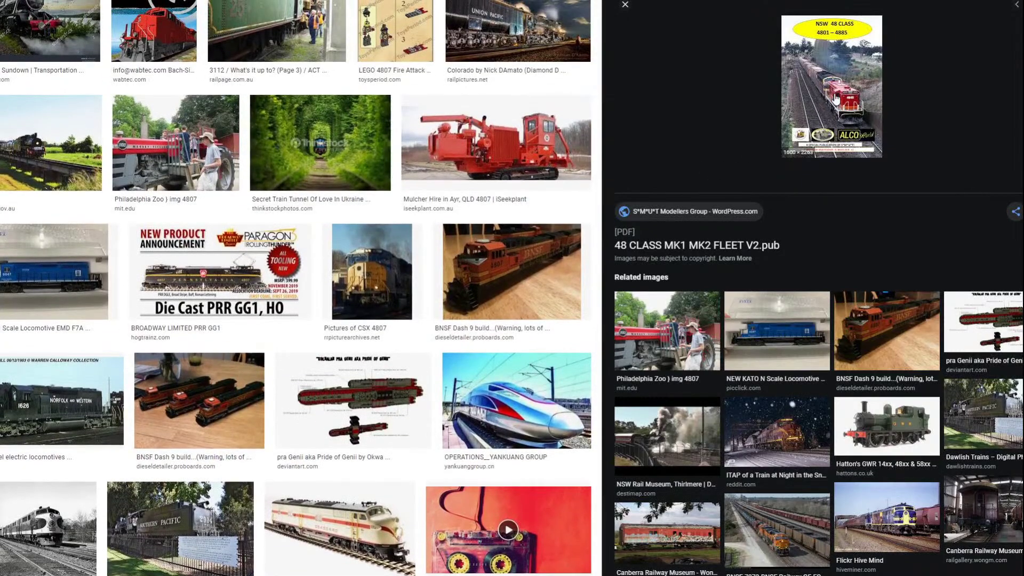
left_click(830, 87)
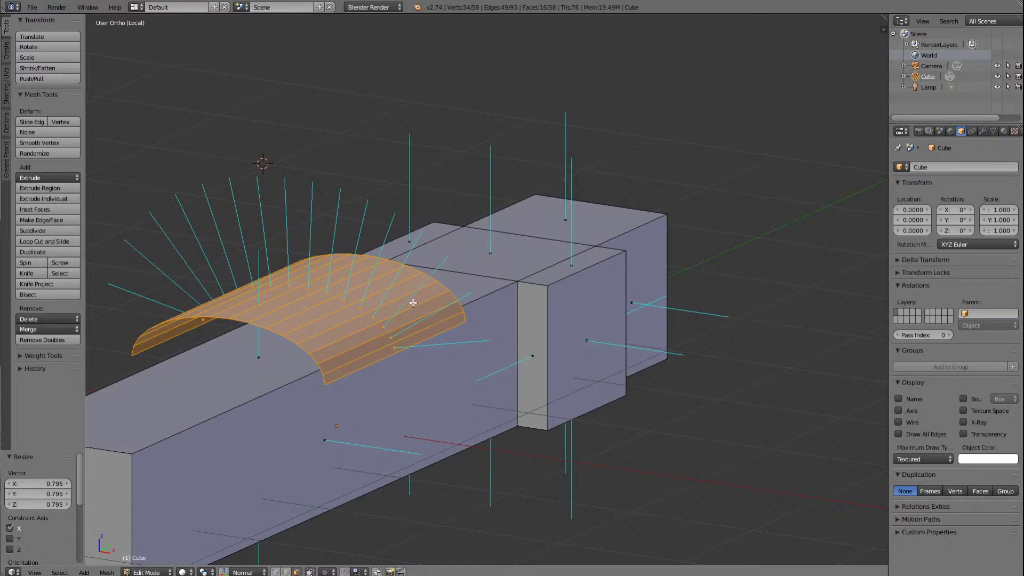
Step: Preview the locomotive body and half cylinder with Texture viewport shading, and return the shading to Solid
scroll(413, 302, "up", 3)
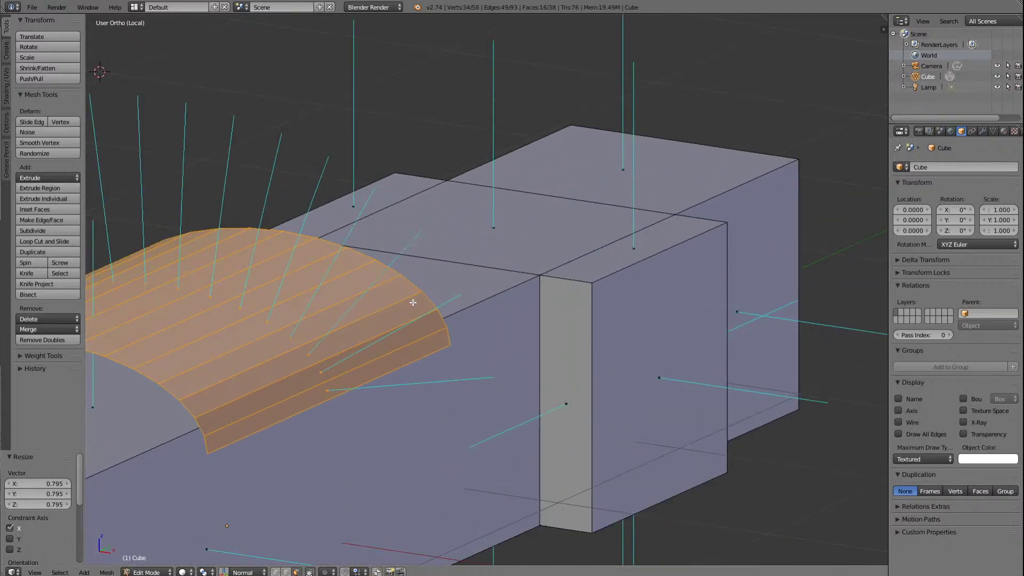
scroll(412, 302, "down", 3)
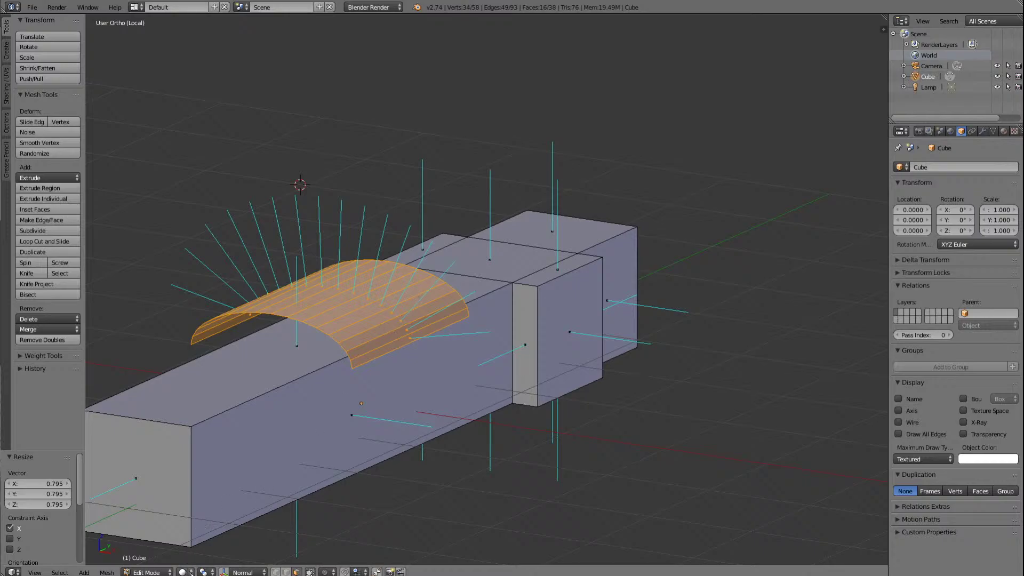
left_click(191, 572)
left_click(201, 524)
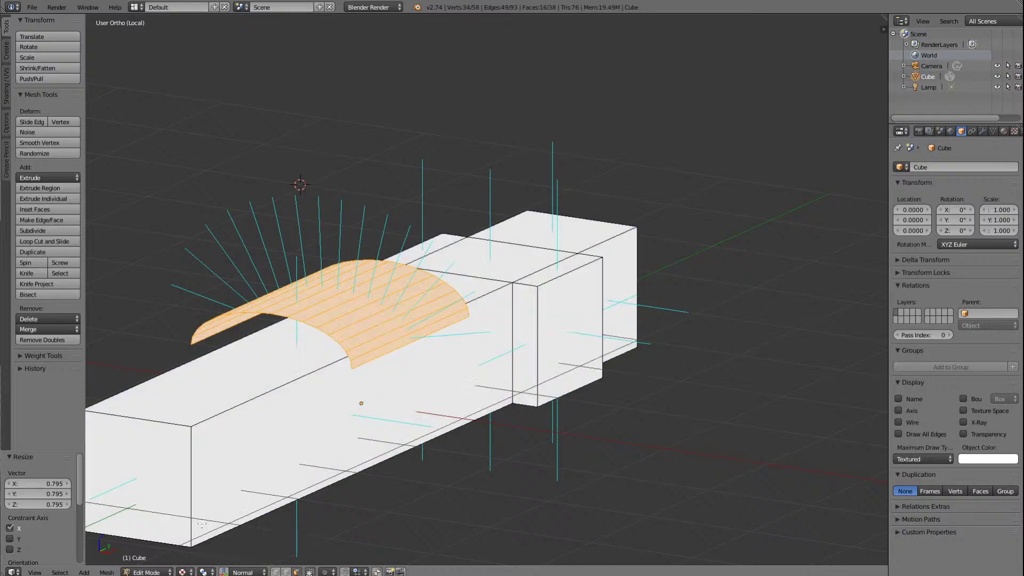
left_click(191, 572)
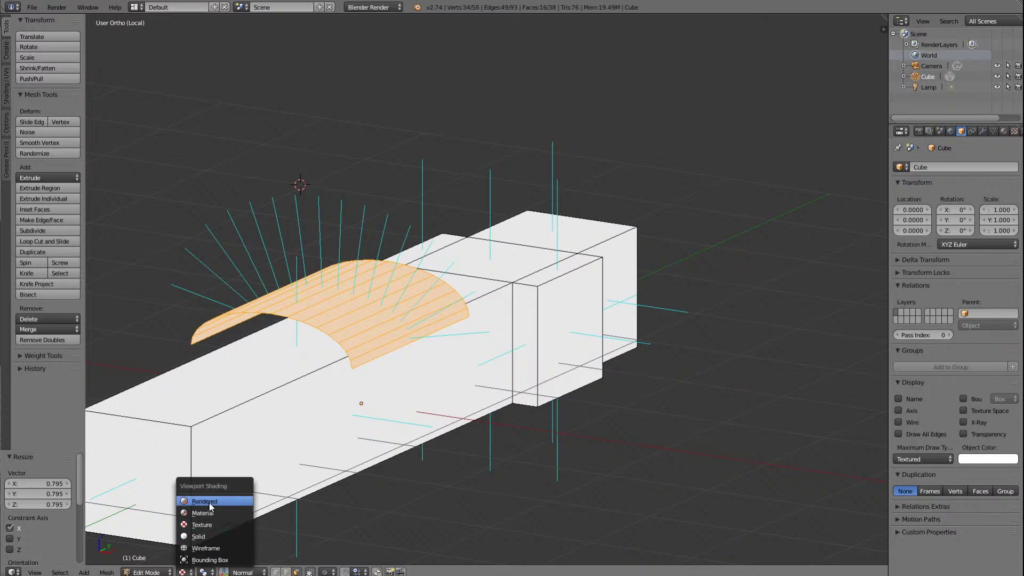
left_click(206, 524)
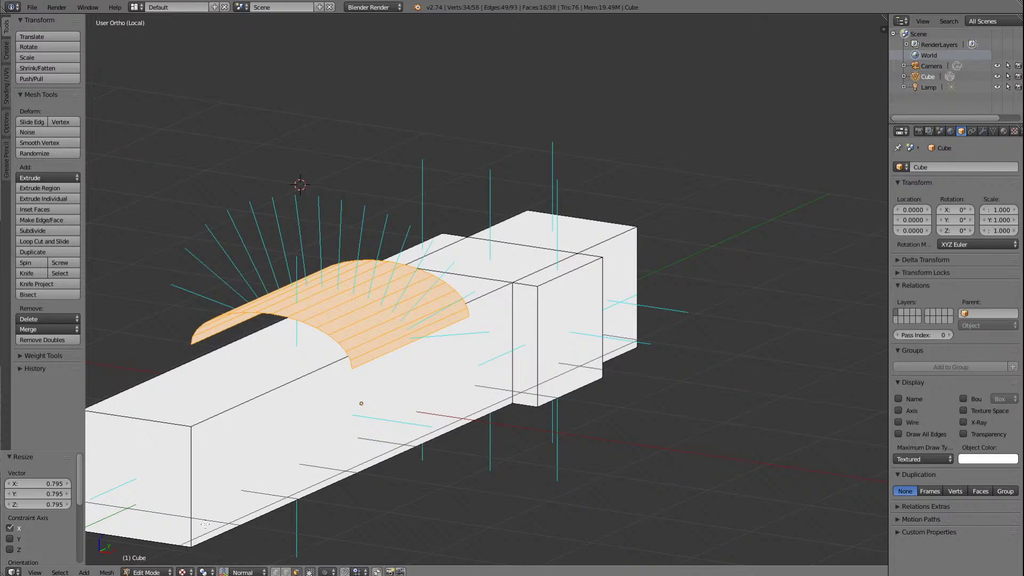
left_click(191, 571)
left_click(200, 536)
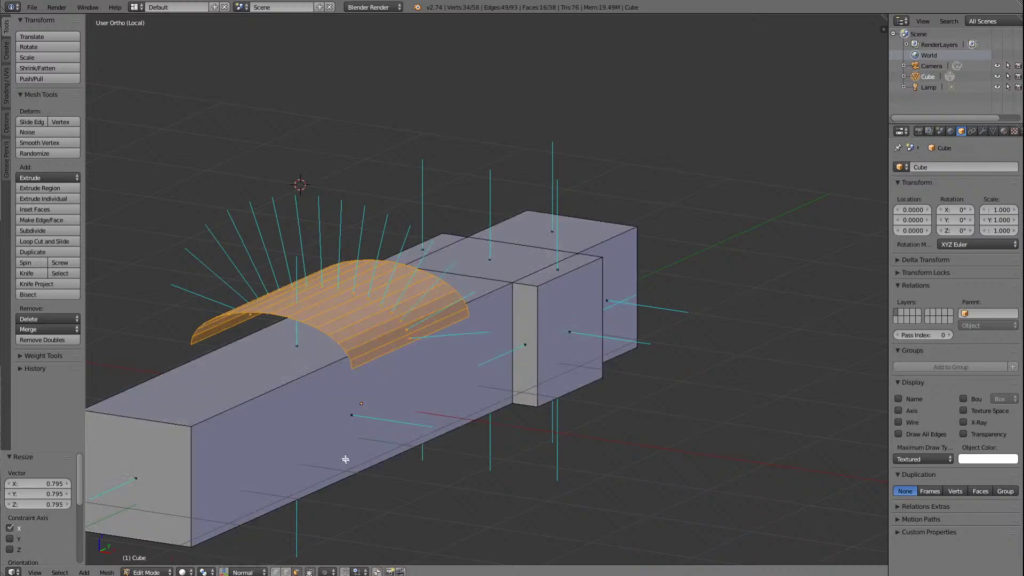
Step: Deselect the half cylinder, view the whole model in Object Mode, and return to Edit Mode
key("a")
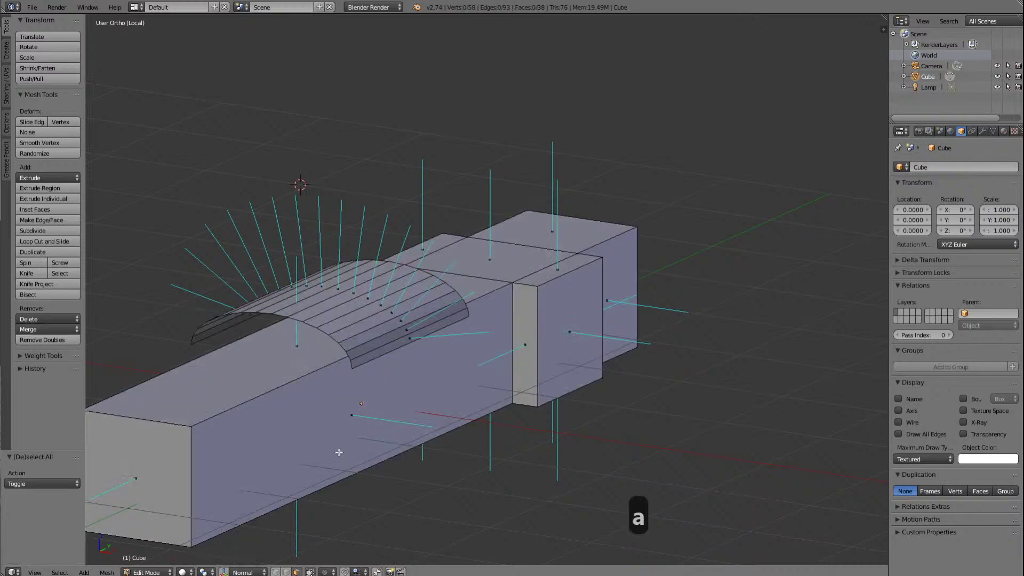
left_click(167, 571)
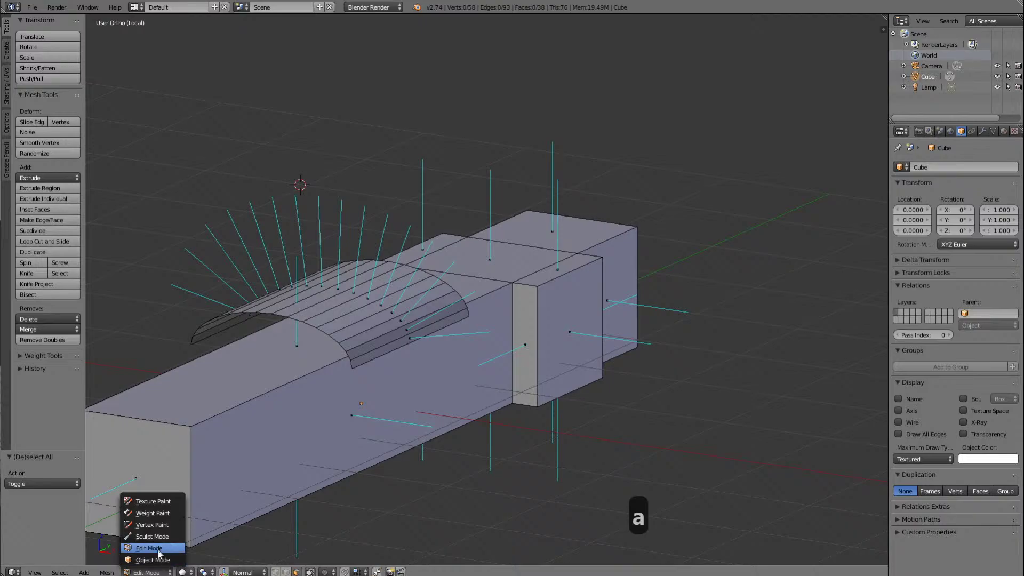
left_click(152, 559)
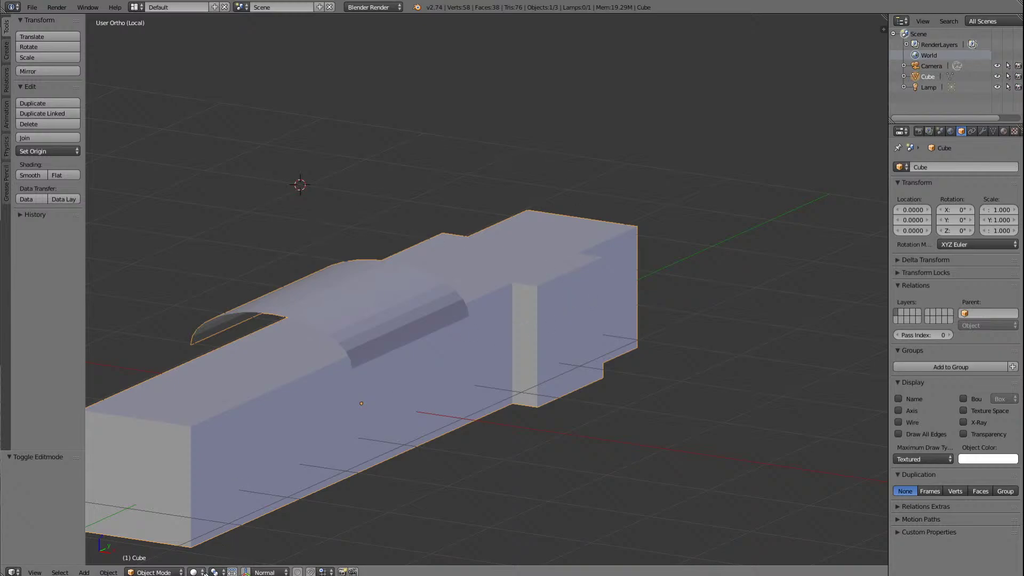
left_click(155, 572)
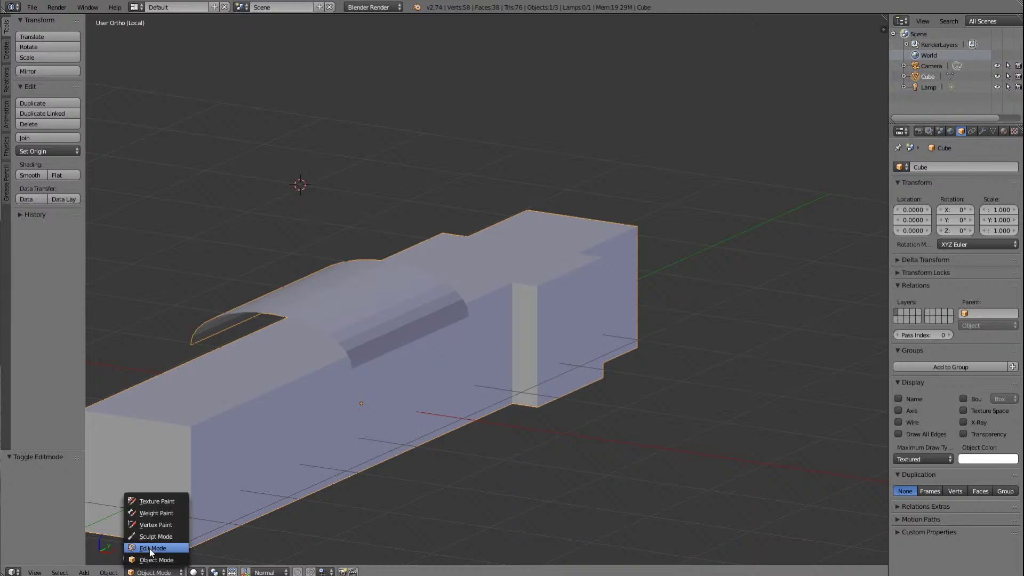
left_click(160, 544)
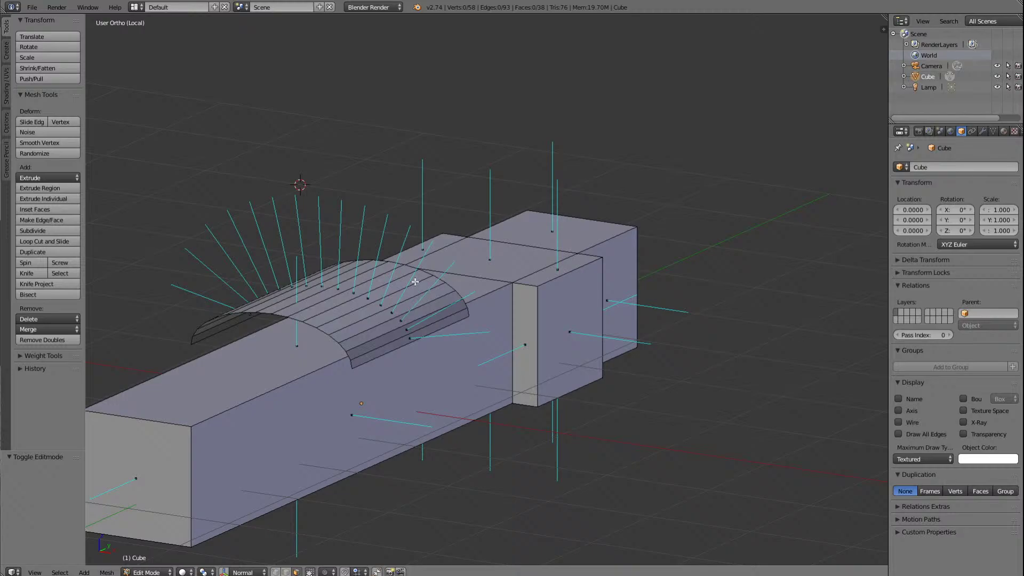
Step: Examine the half cylinder from the cab end, and compare its arch with the front reference photo in front orthographic view
key("Right")
key("Right")
key("Right")
key("Right")
key("Right")
key("Right")
key("Right")
key("Right")
key("Right")
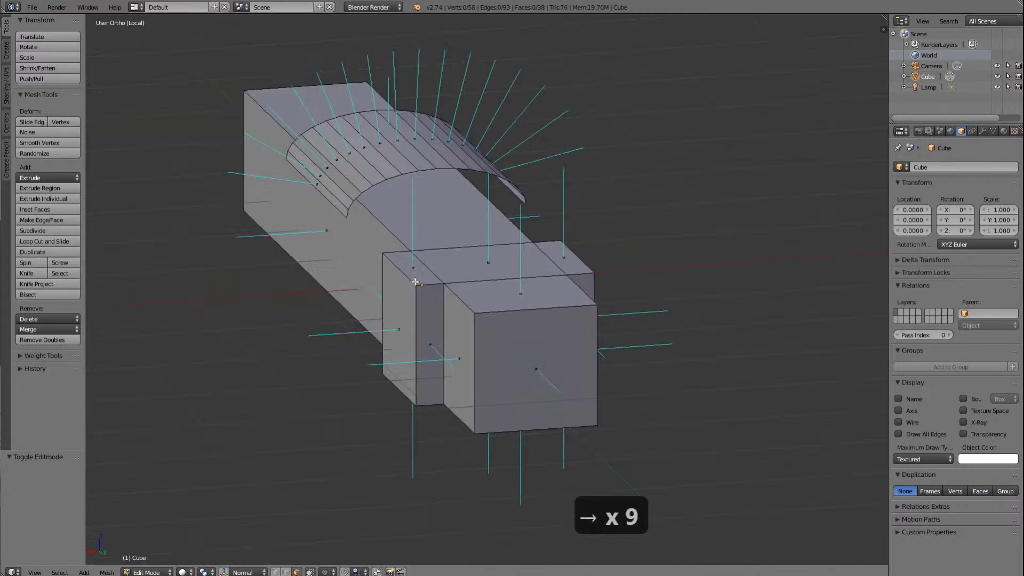
key("Right")
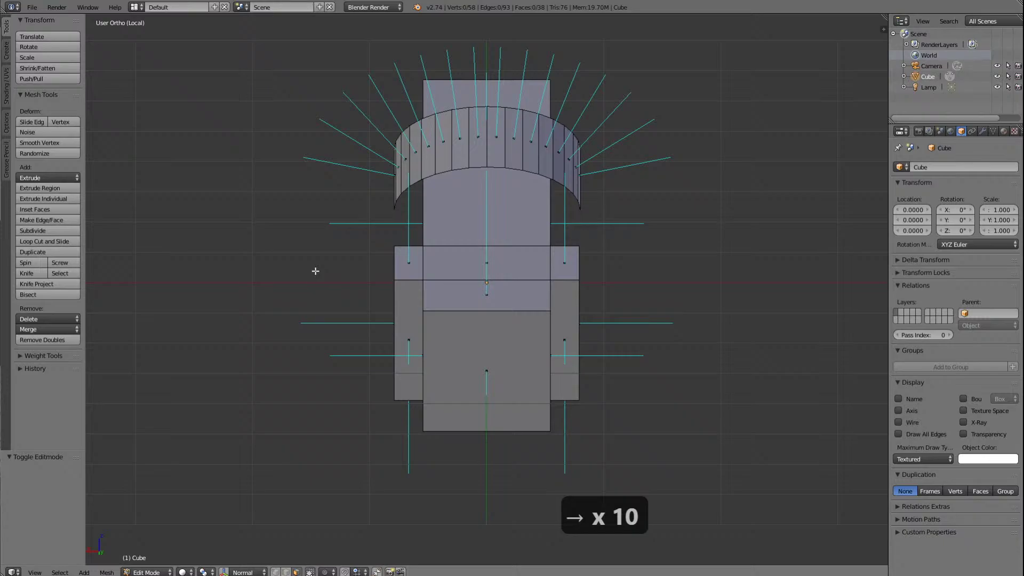
key("End")
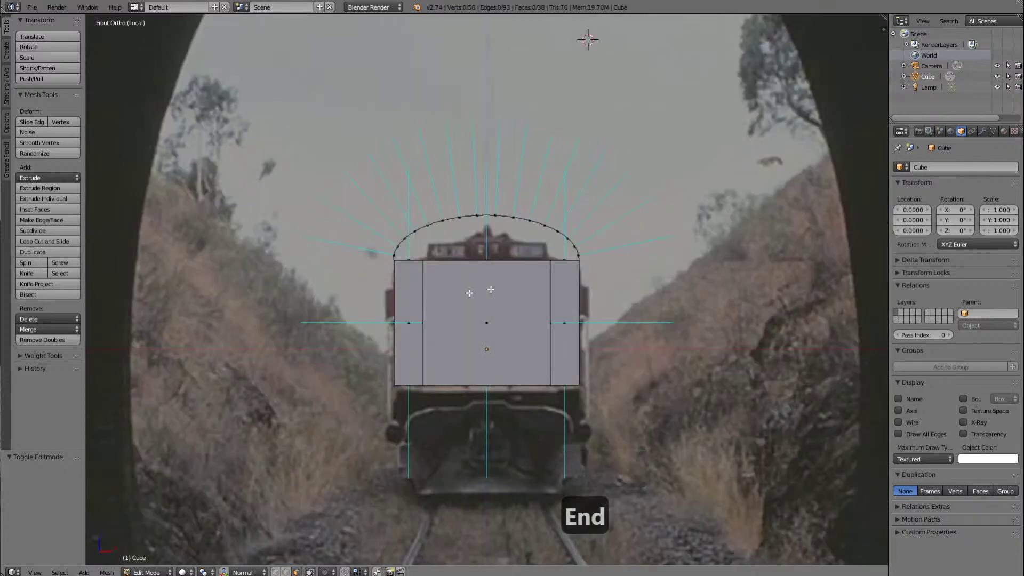
scroll(522, 271, "up", 5)
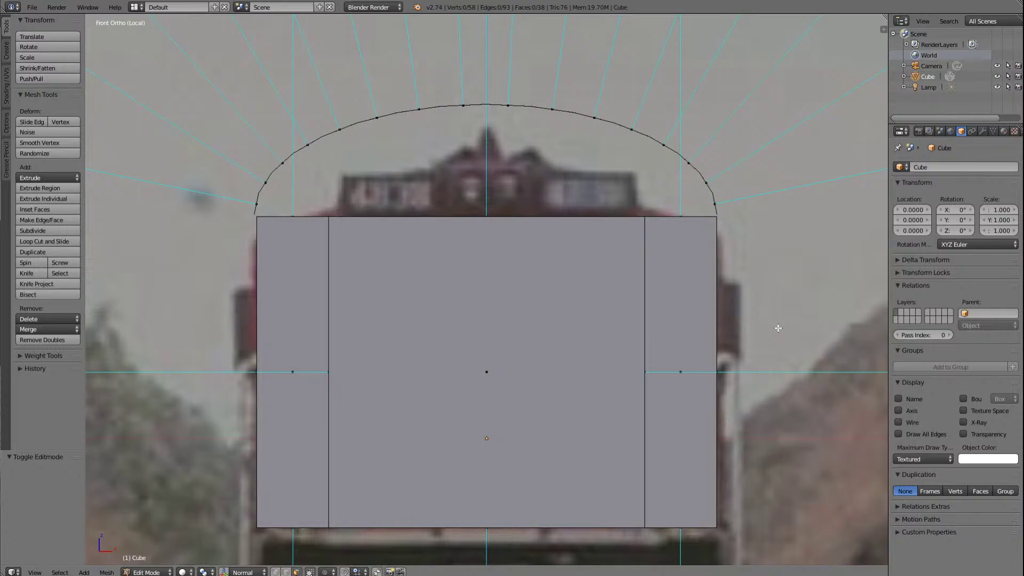
scroll(778, 328, "down", 3)
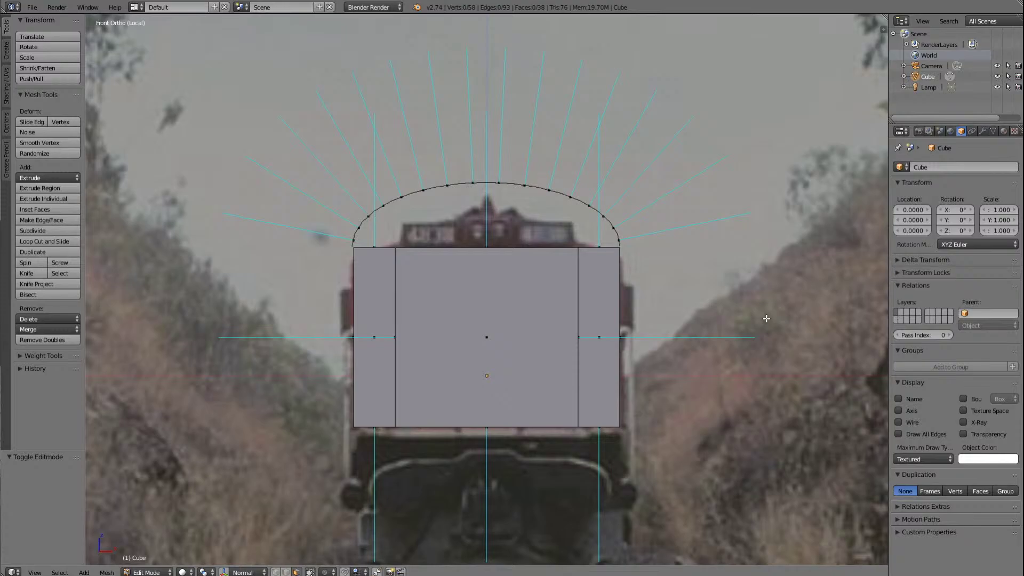
Step: Box-select the half-cylinder roof in the left orthographic view with Wireframe shading over the side reference drawing
key("ctrl+KP_3")
scroll(767, 318, "down", 3)
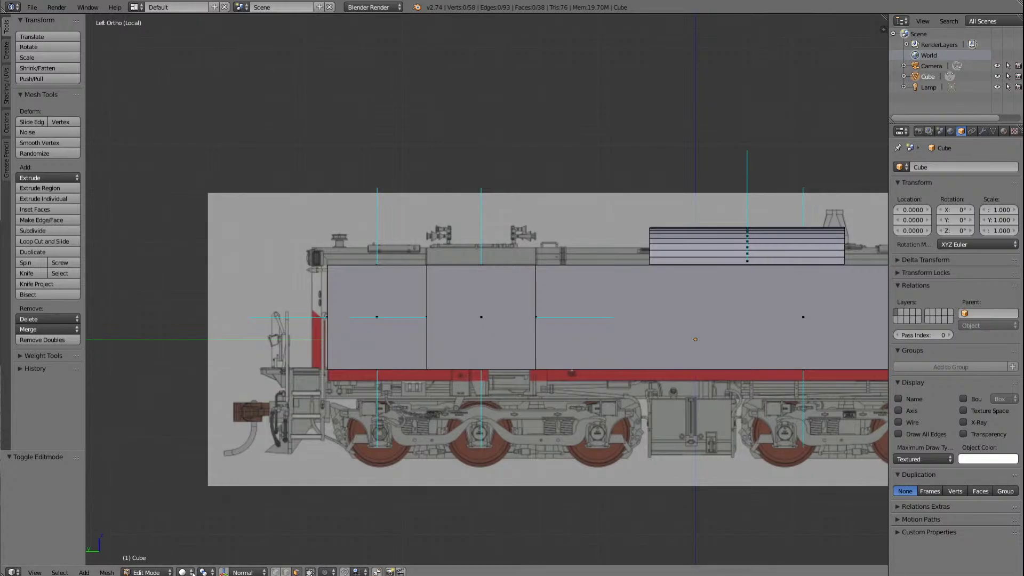
left_click(193, 572)
left_click(197, 548)
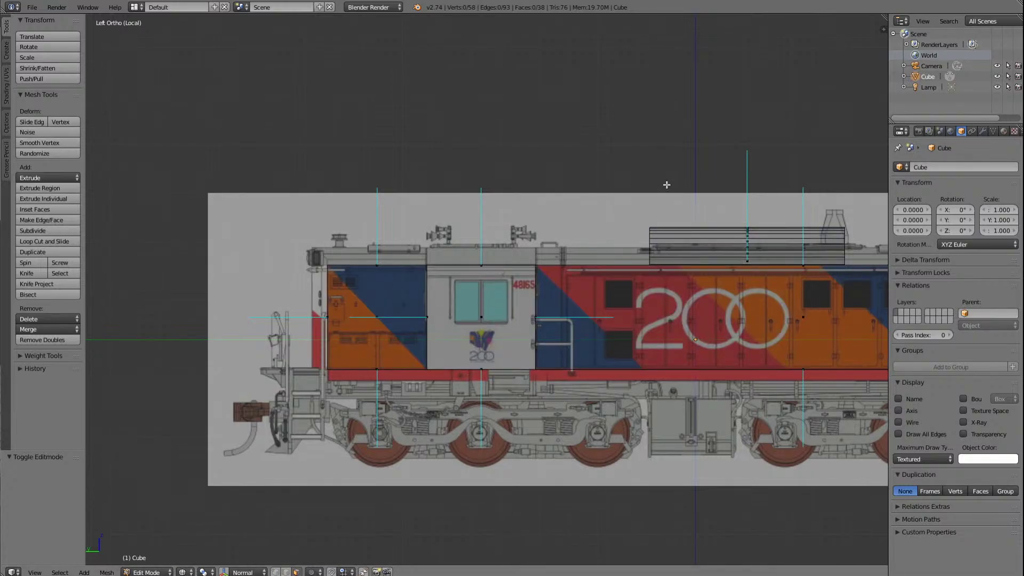
key("b")
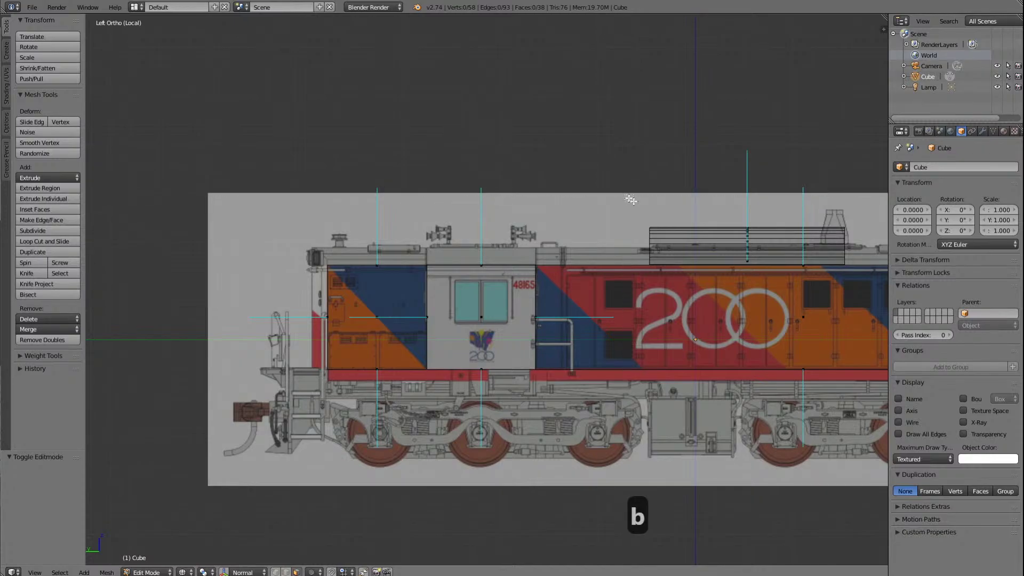
left_click_drag(631, 200, 854, 270)
scroll(850, 227, "up", 2)
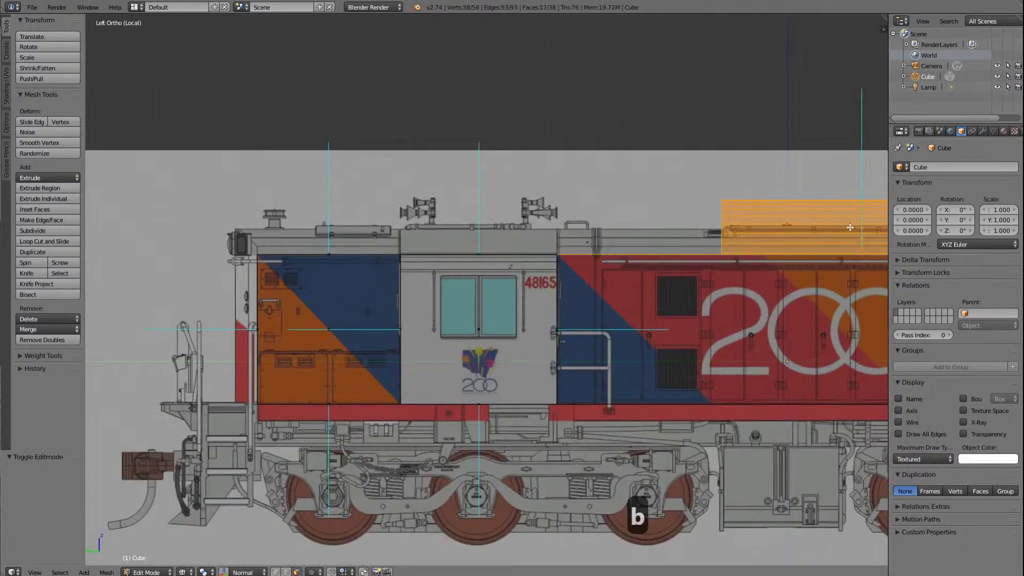
Step: Check the roof selection along the side reference drawing and from above the locomotive body
scroll(736, 296, "up", 10, "ctrl")
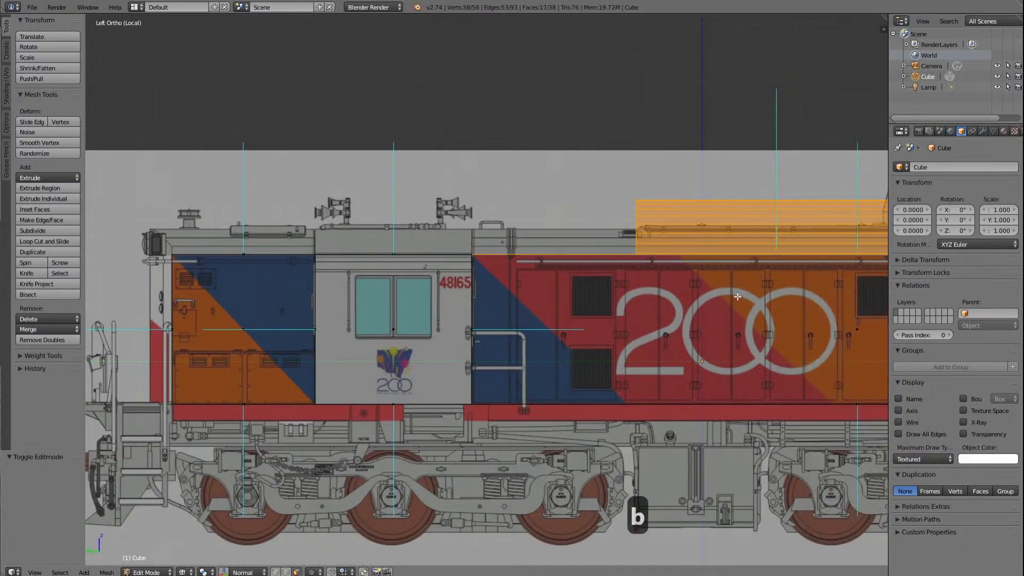
scroll(736, 295, "up", 8, "ctrl")
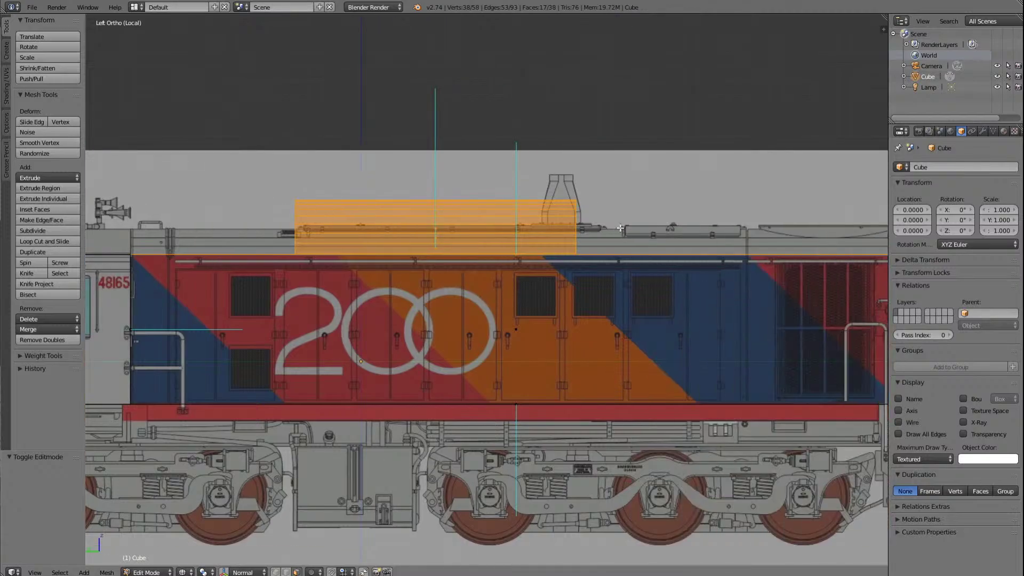
key("KP_8")
key("KP_8")
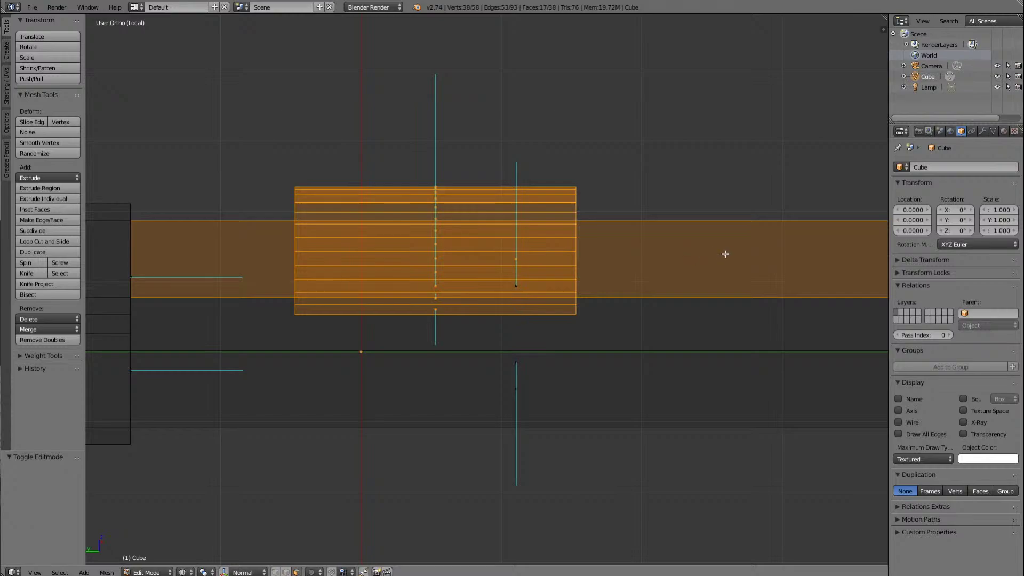
scroll(724, 253, "down", 6)
scroll(608, 269, "up", 4)
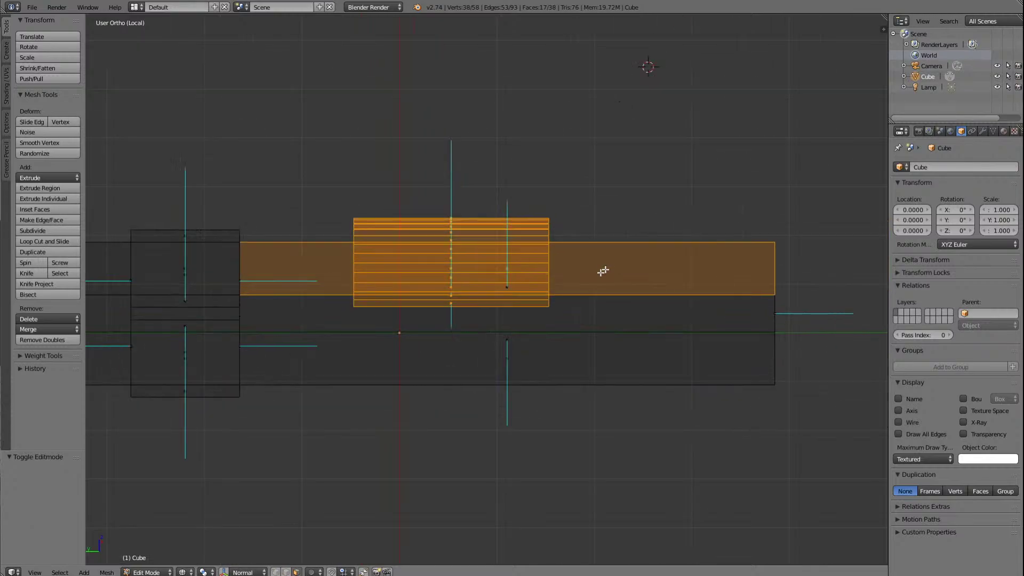
Step: Deselect the body's long top face and move the curved roof piece 2.722 units along Y over the cab
right_click(505, 268, "shift")
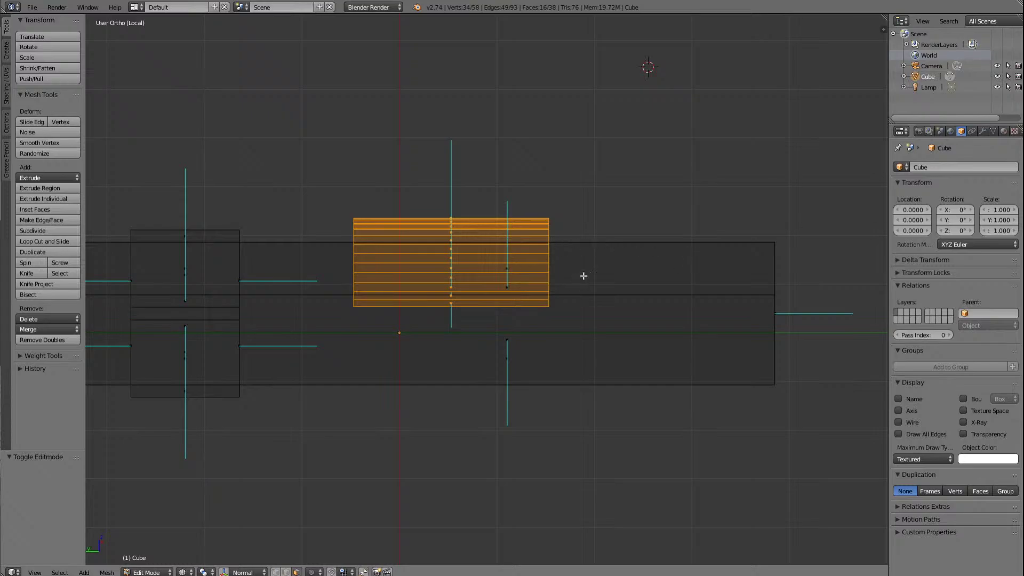
key("KP_2")
key("KP_2")
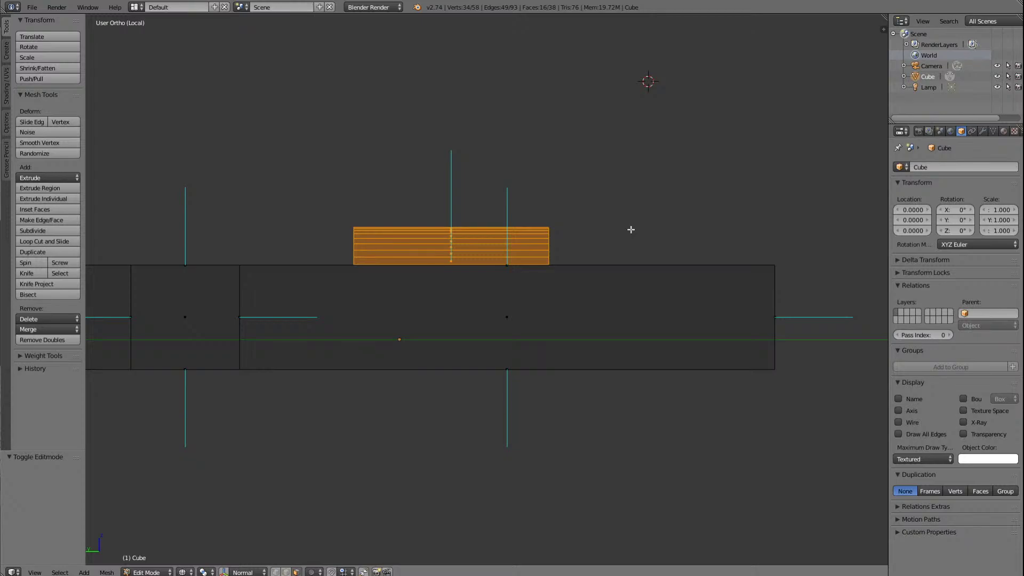
key("g")
key("y")
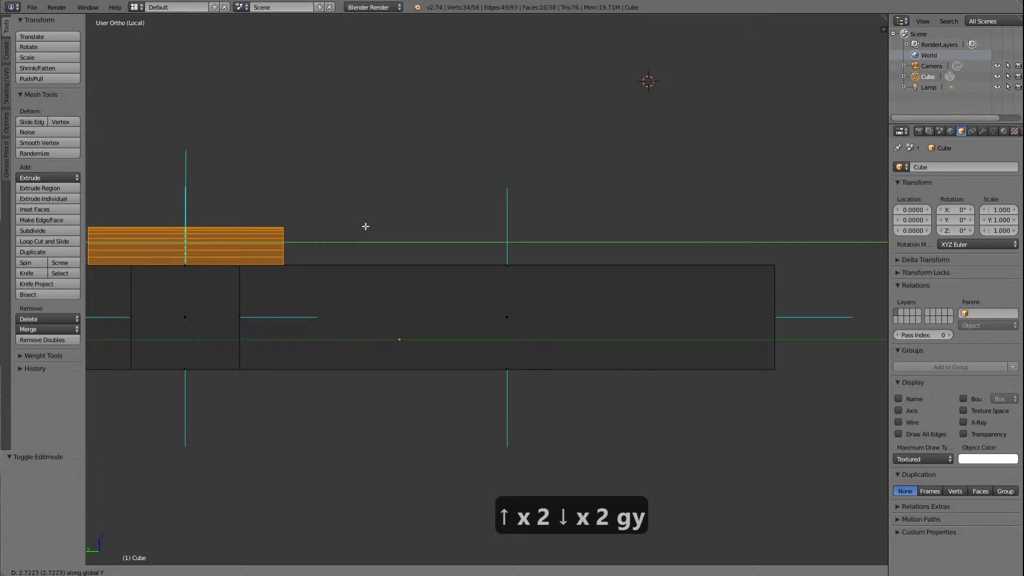
left_click(365, 226)
Step: Flatten the curved roof piece against the side blueprint by scaling it to 0.571 along Z
scroll(360, 234, "down", 5)
scroll(339, 312, "up", 5)
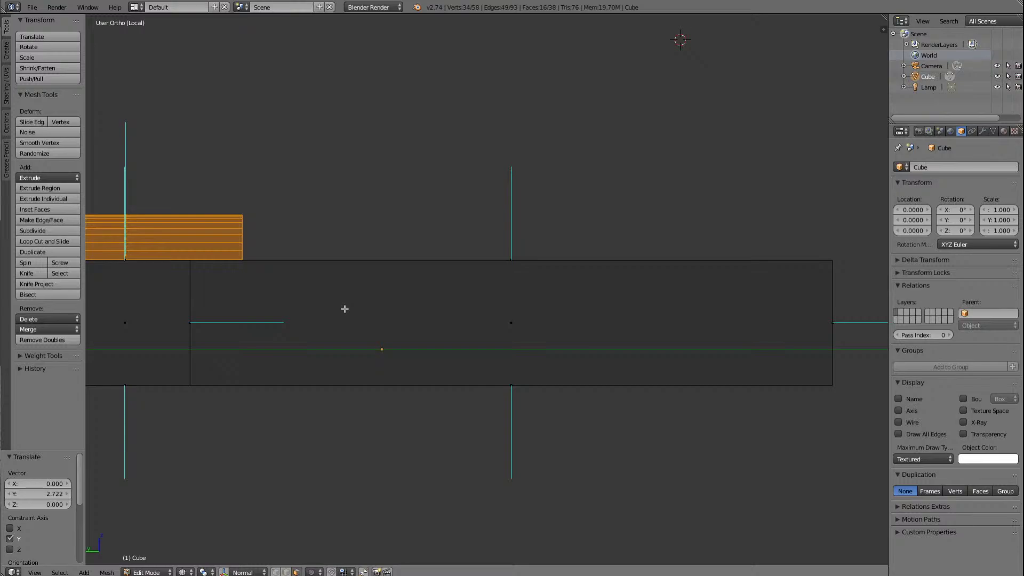
key("ctrl+KP_3")
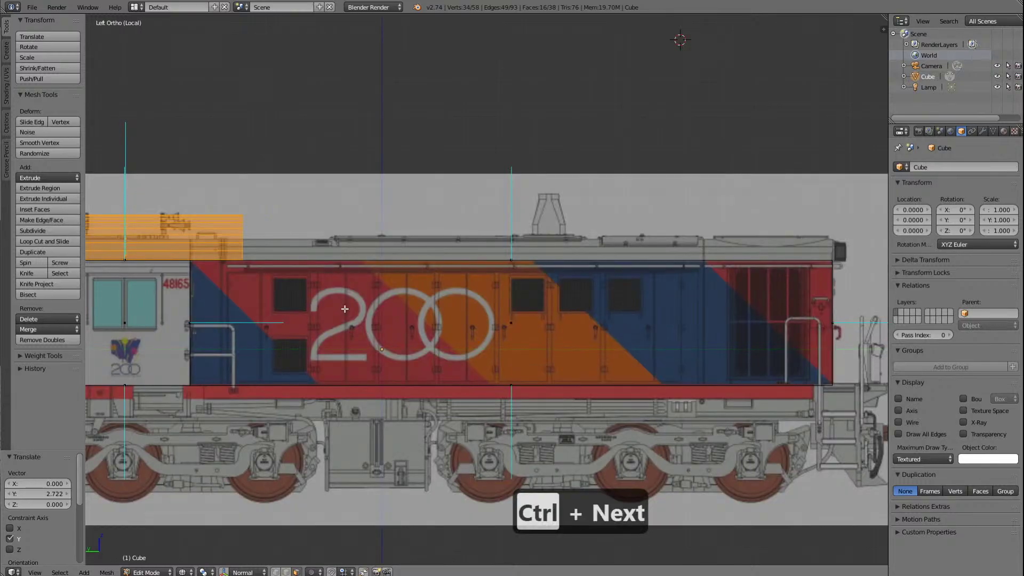
scroll(361, 288, "down", 4)
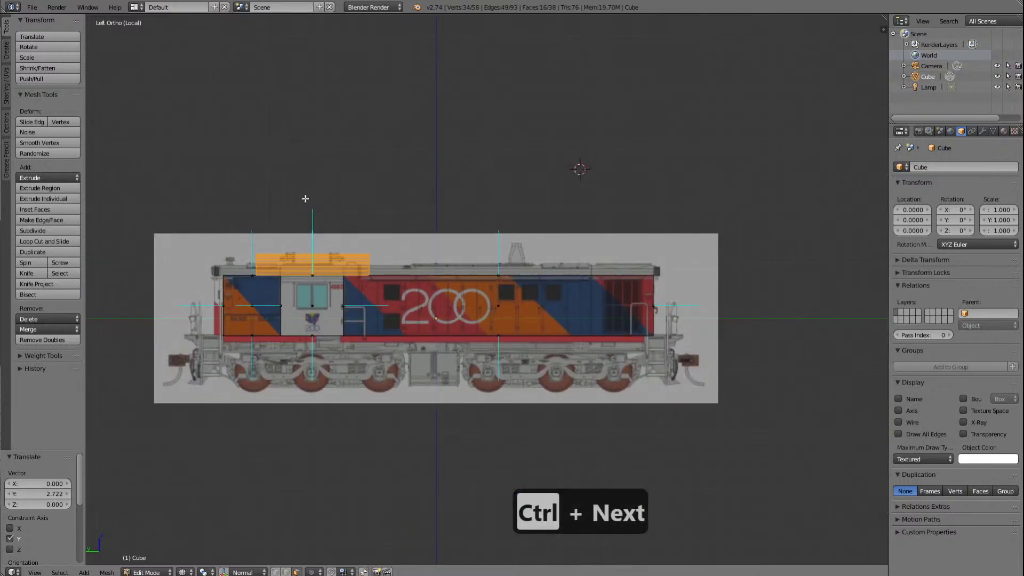
key("KP_Decimal")
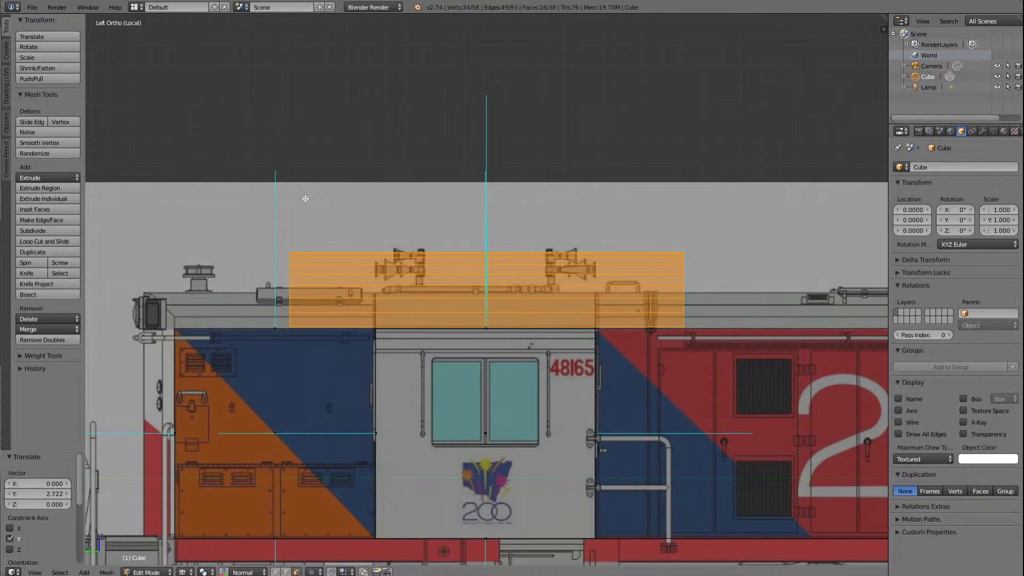
scroll(659, 391, "up", 4)
scroll(658, 391, "down", 4)
key("s")
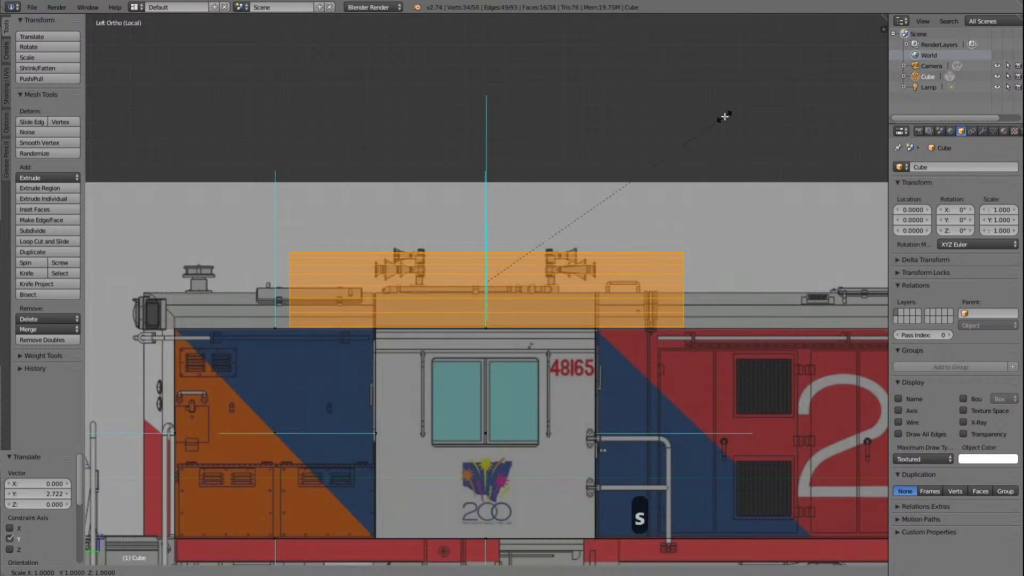
key("z")
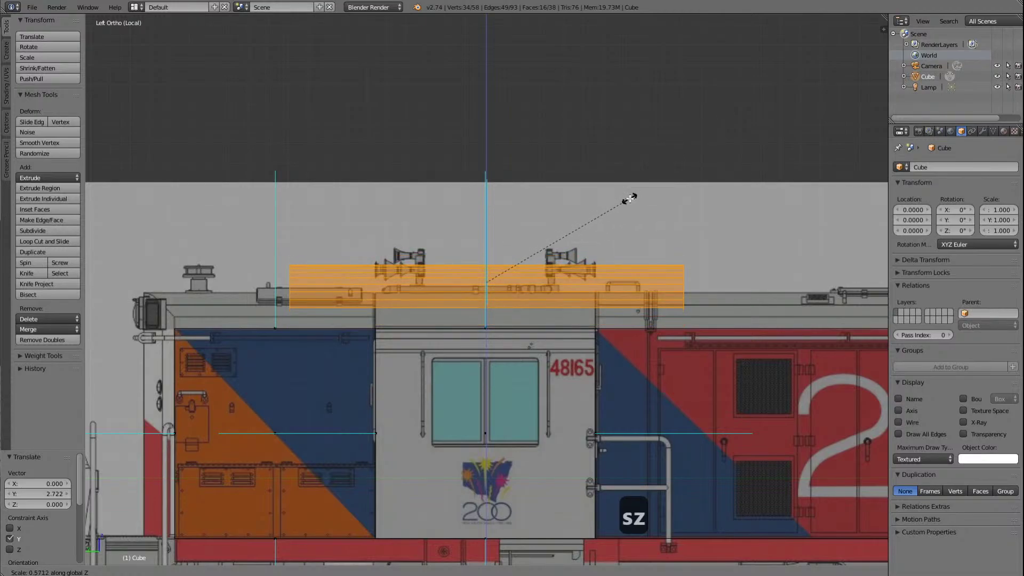
left_click(629, 198)
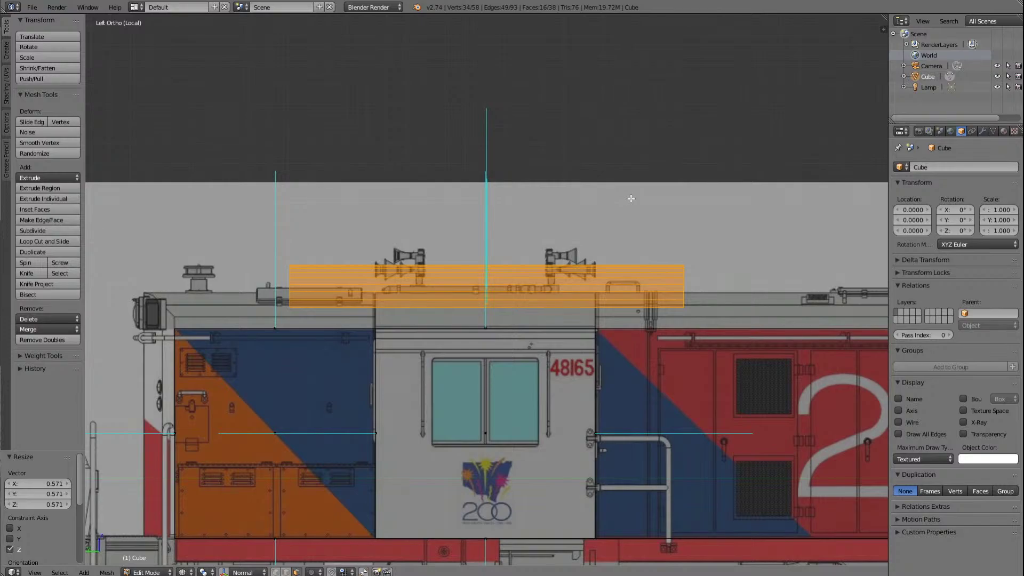
Step: Lower the roof piece by 0.092 along Z and scale its height by 0.873
key("g")
key("z")
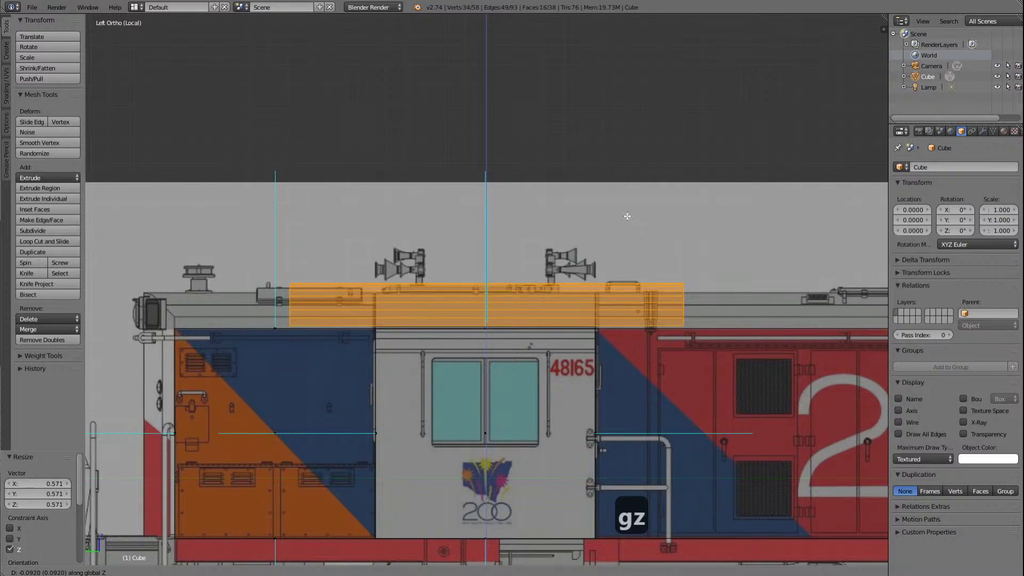
left_click(625, 217)
key("s")
key("z")
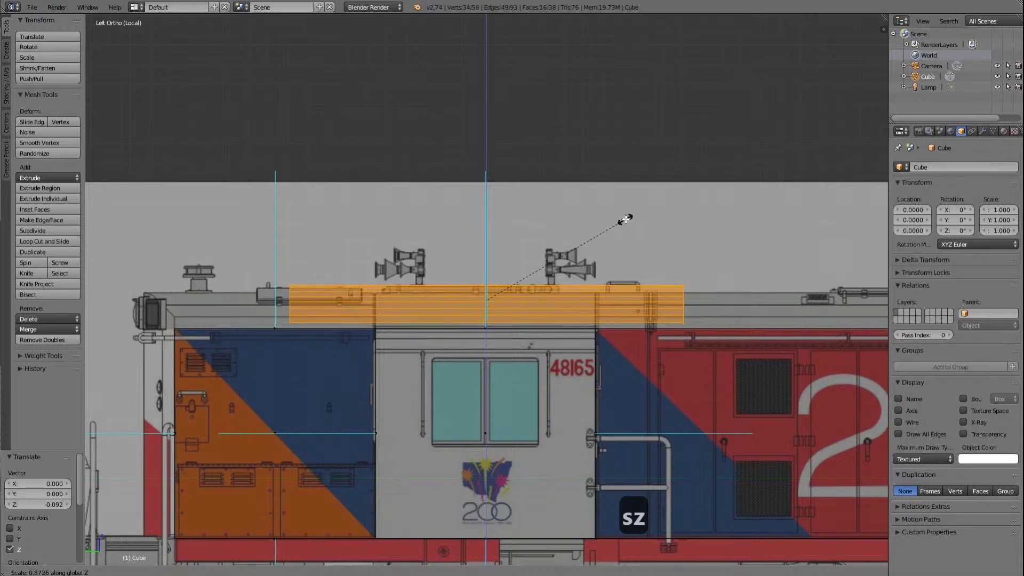
left_click(626, 219)
Step: Lower the roof piece by another 0.024 along Z and scale its height by 0.955
key("g")
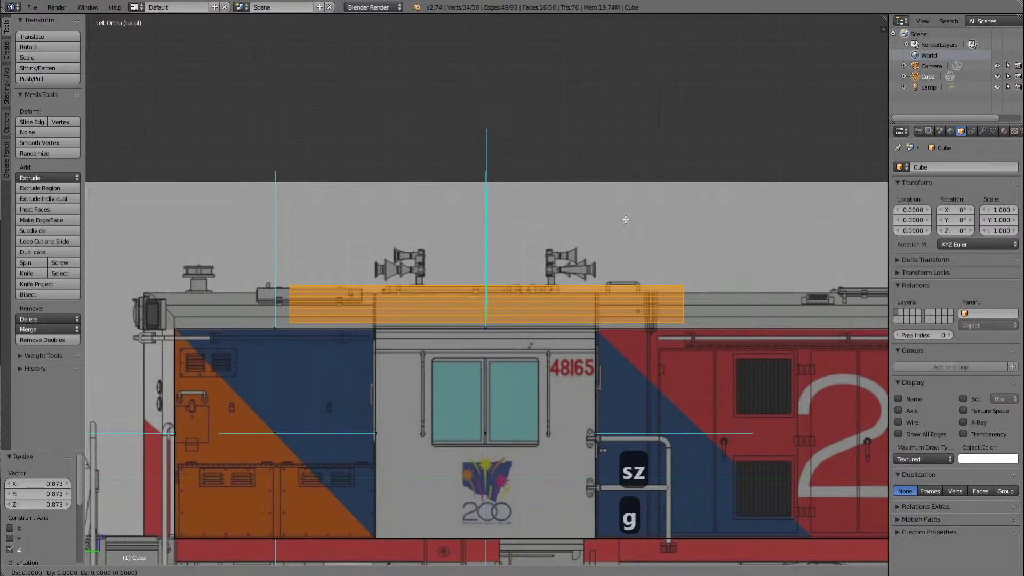
key("z")
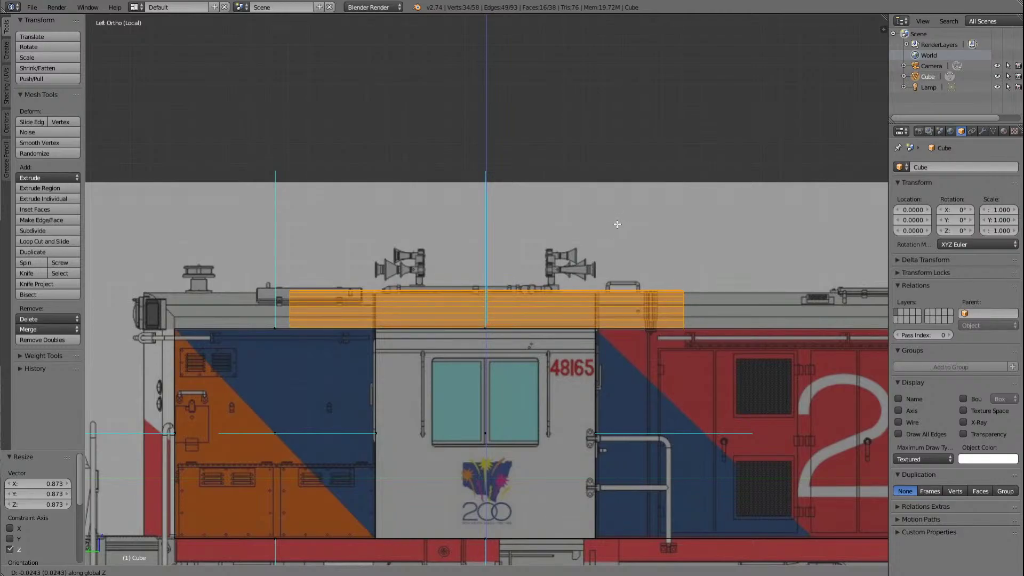
left_click(617, 224)
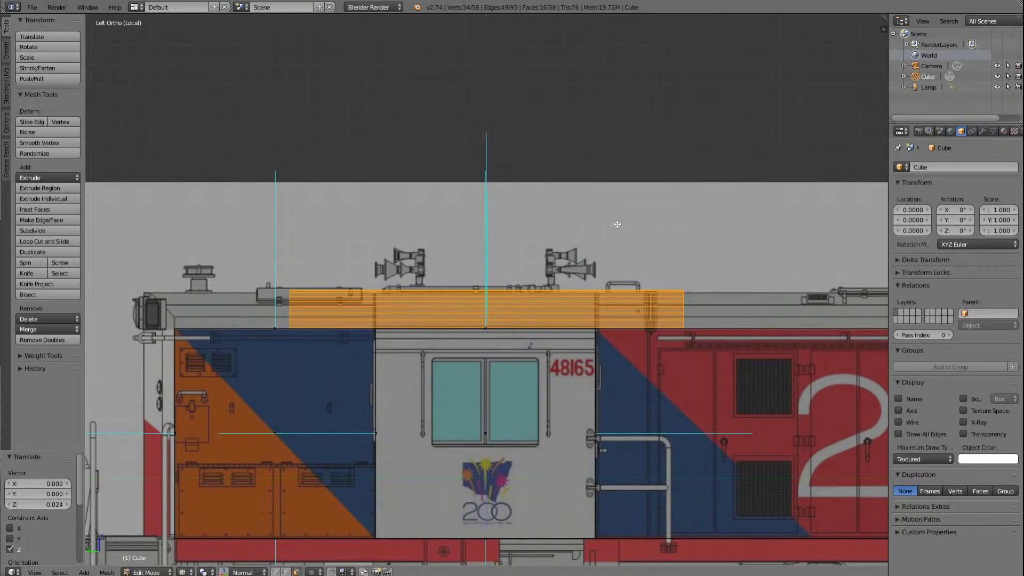
key("s")
key("z")
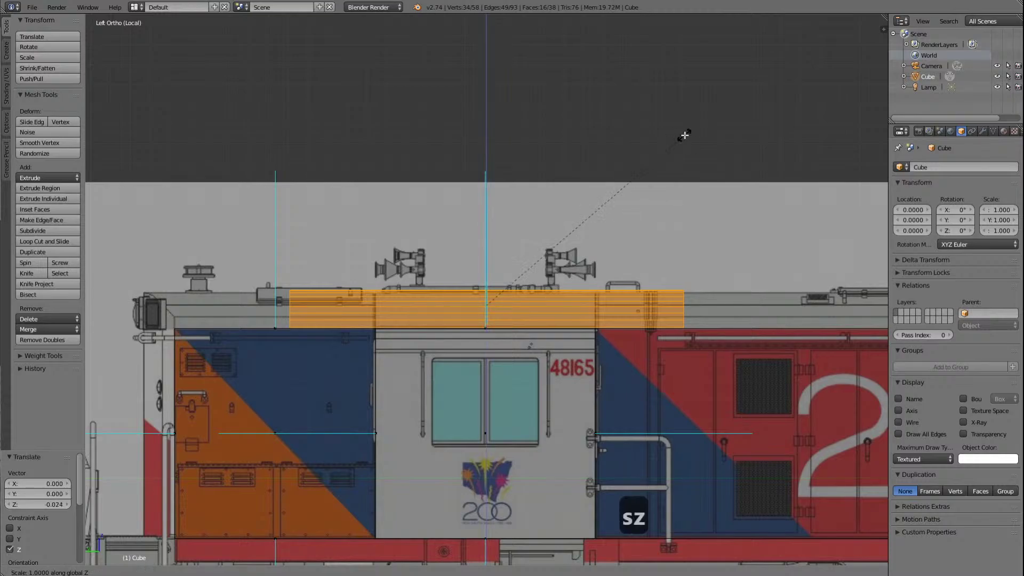
left_click(675, 141)
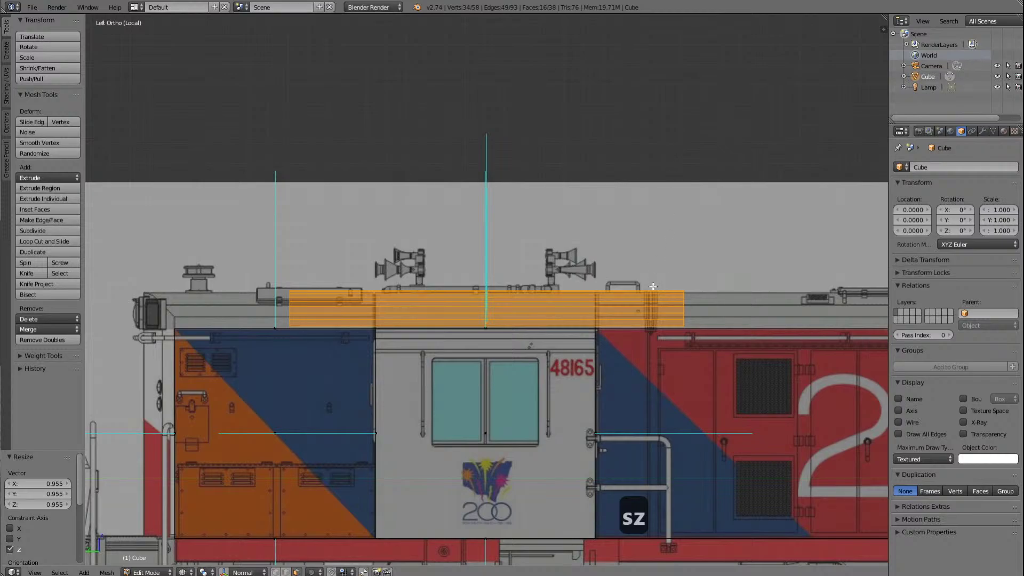
Step: Fine-tune the roof piece's height by moving it down 0.008 along Z to meet the cab's top edge
scroll(652, 287, "up", 5)
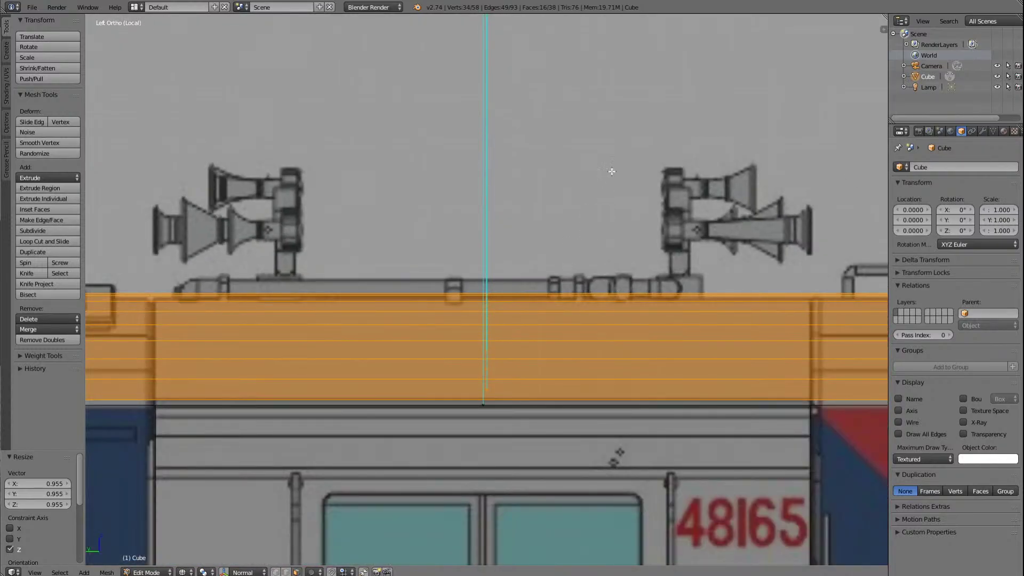
key("g")
key("z")
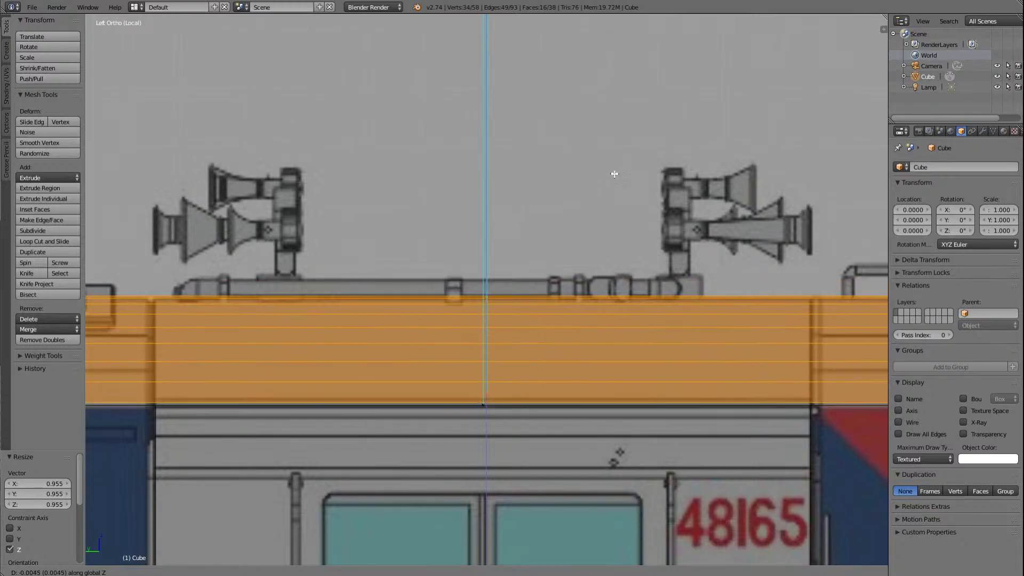
left_click(611, 175)
Step: Compare the roof's arch with the front reference photo and its height with the side blueprint
scroll(604, 122, "down", 3)
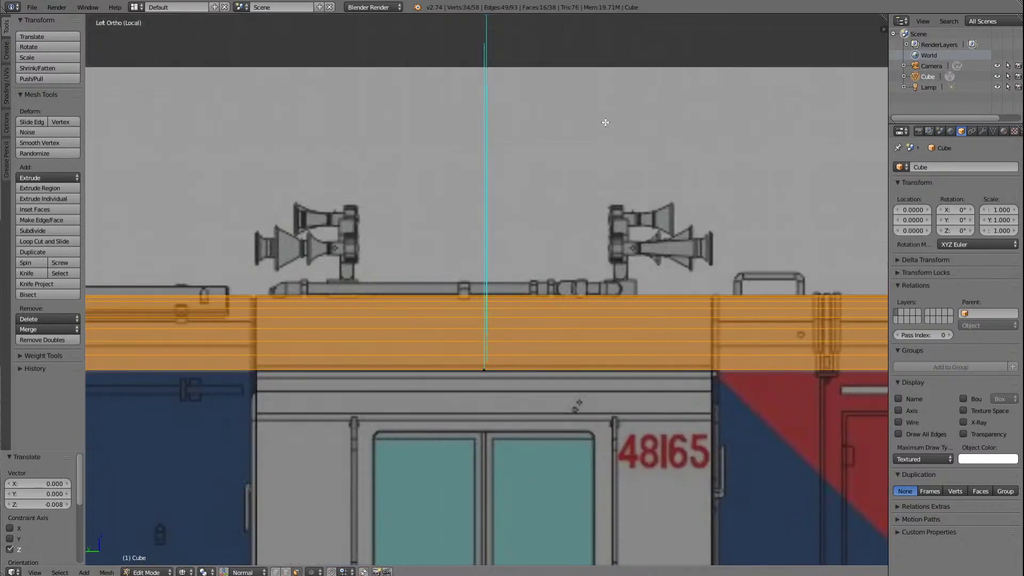
scroll(605, 122, "down", 2)
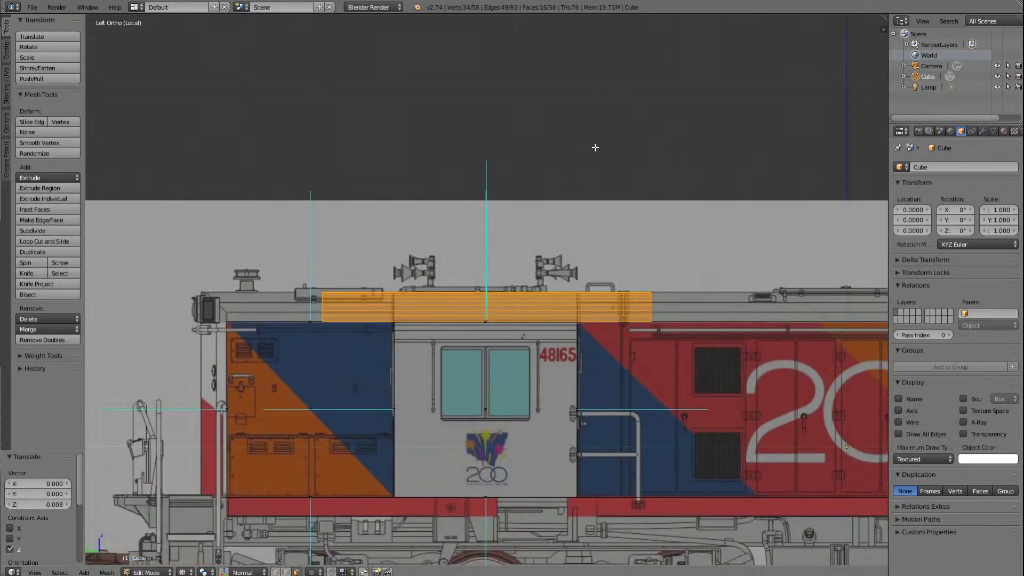
key("KP_4")
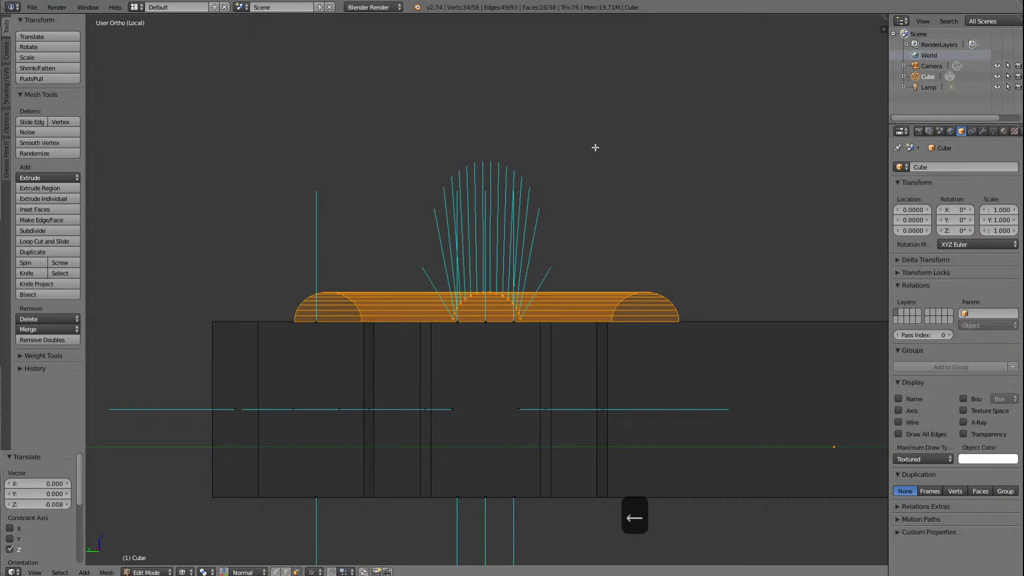
key("KP_1")
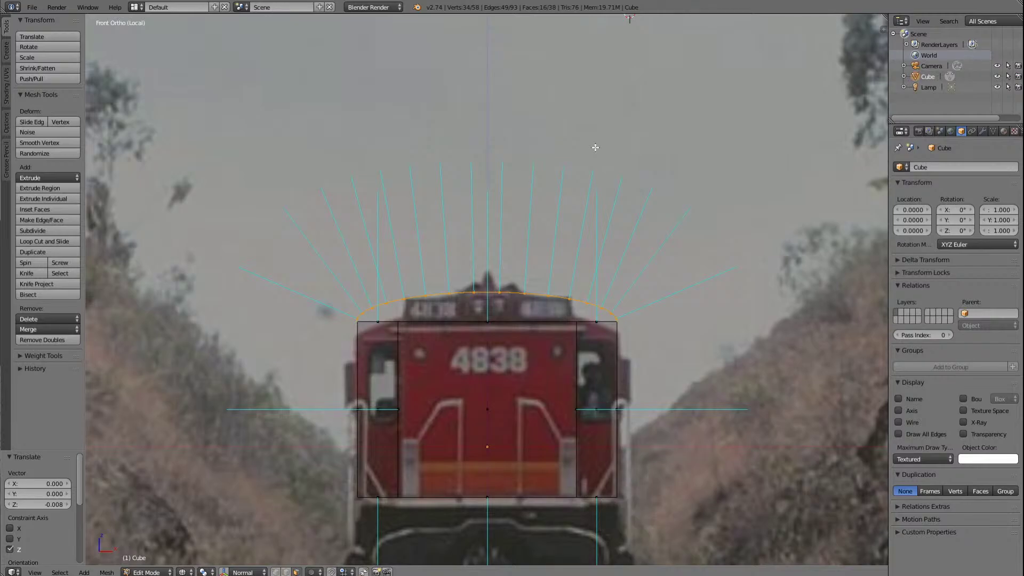
scroll(603, 311, "up", 5)
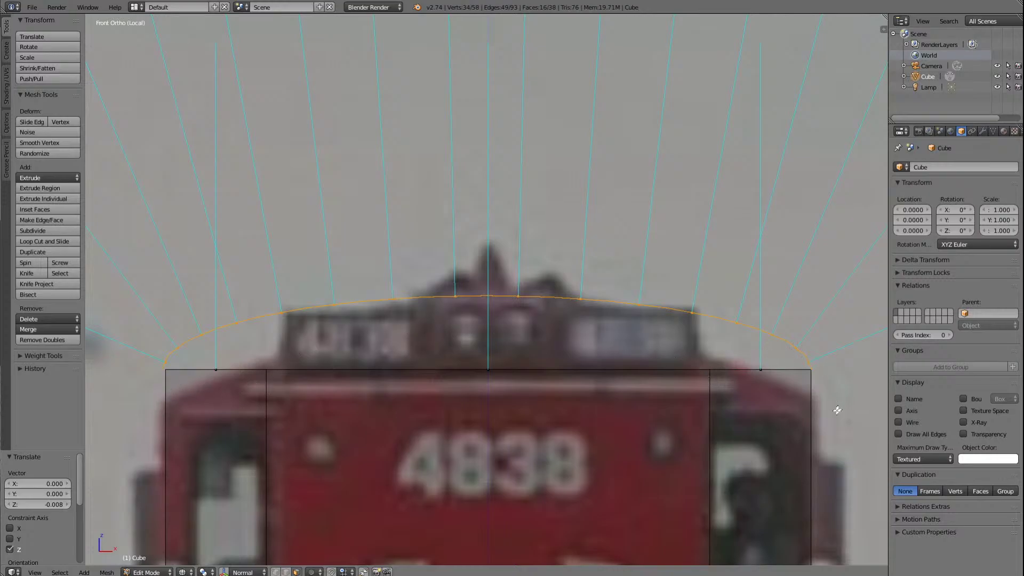
scroll(688, 218, "down", 4)
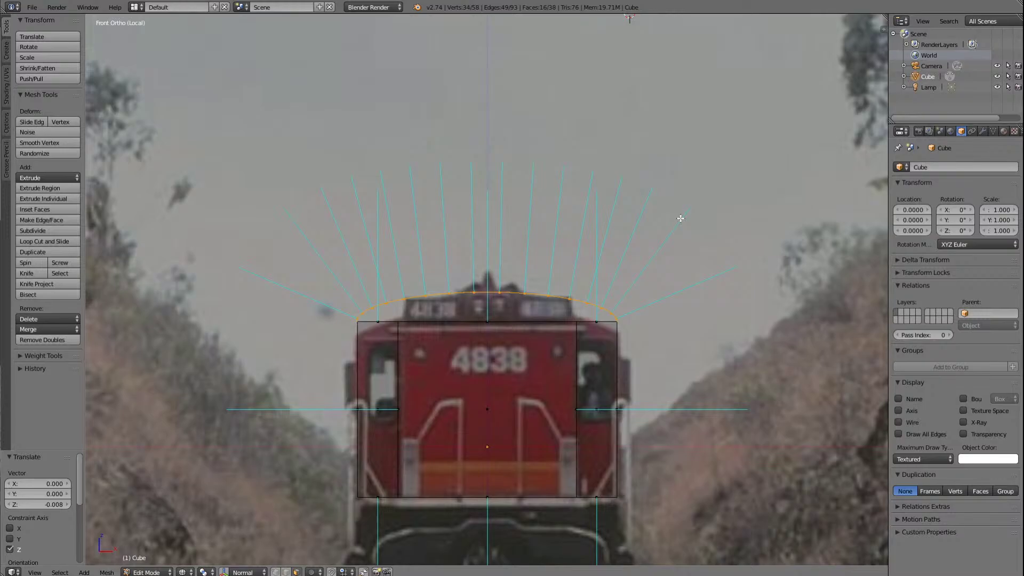
key("ctrl+KP_3")
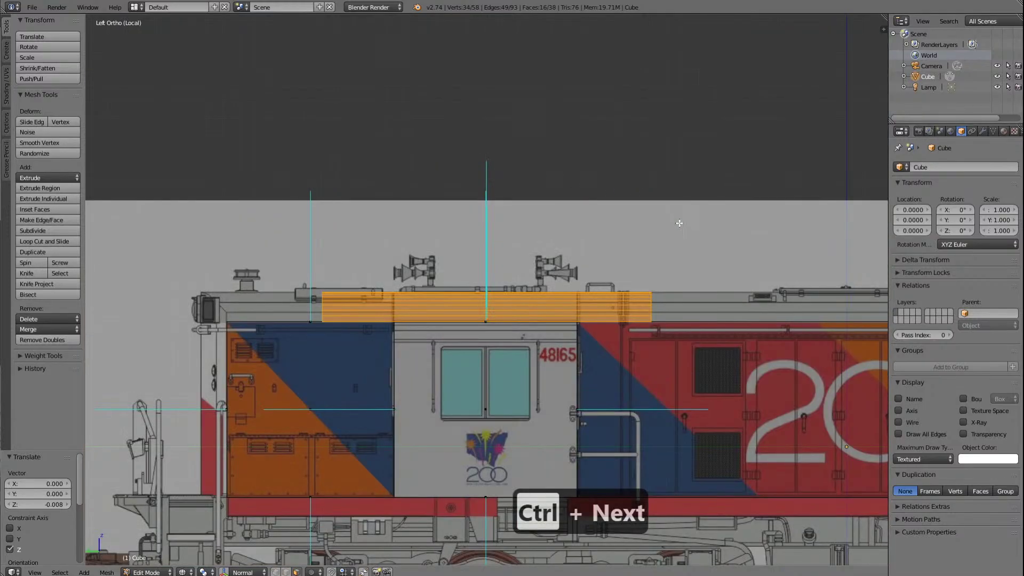
scroll(677, 229, "down", 4)
scroll(676, 229, "down", 3)
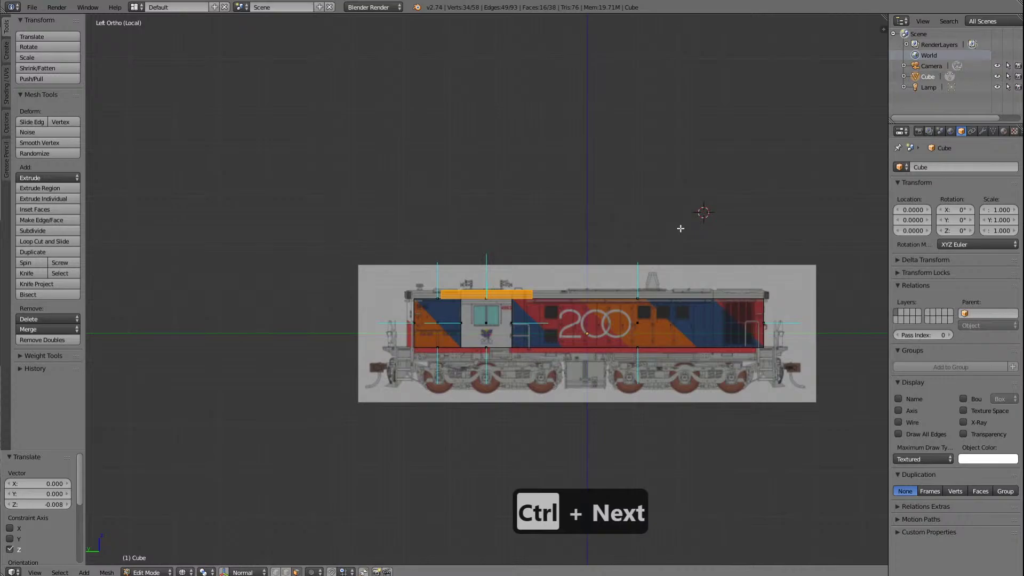
scroll(681, 228, "up", 3)
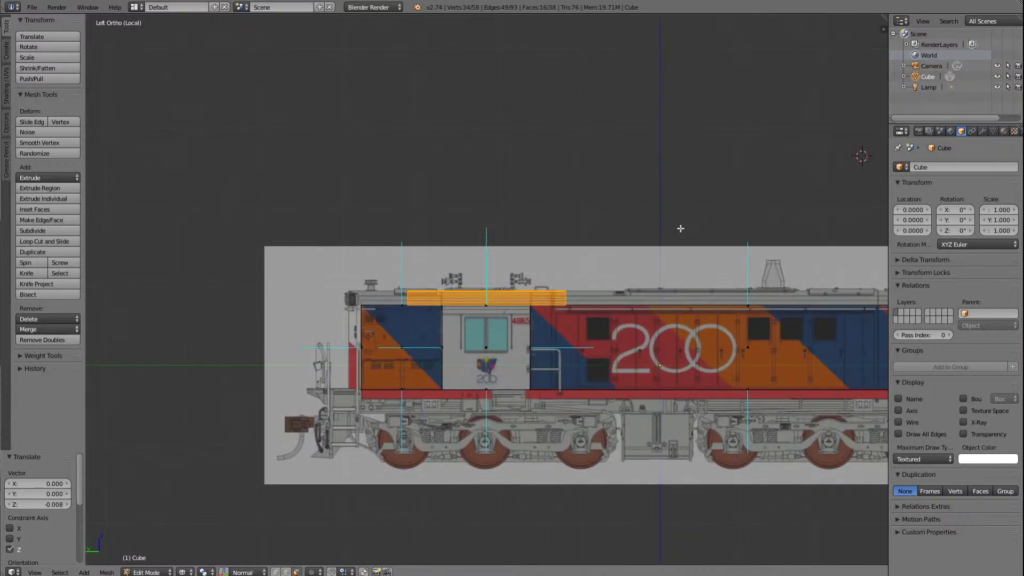
scroll(681, 228, "up", 5)
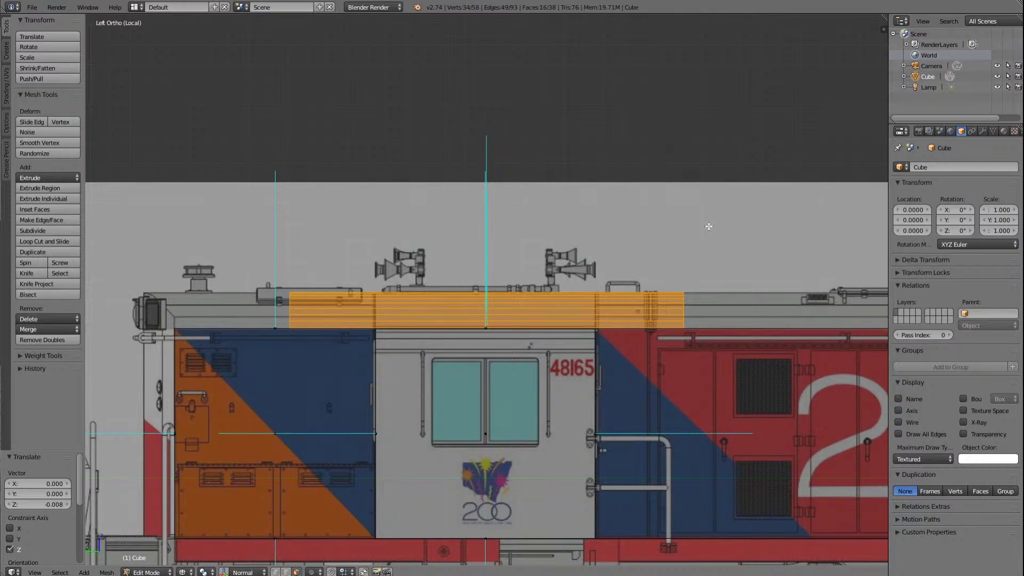
Step: Move the roof piece -2.2 units along Y to the lengthwise centre of the locomotive
key("g")
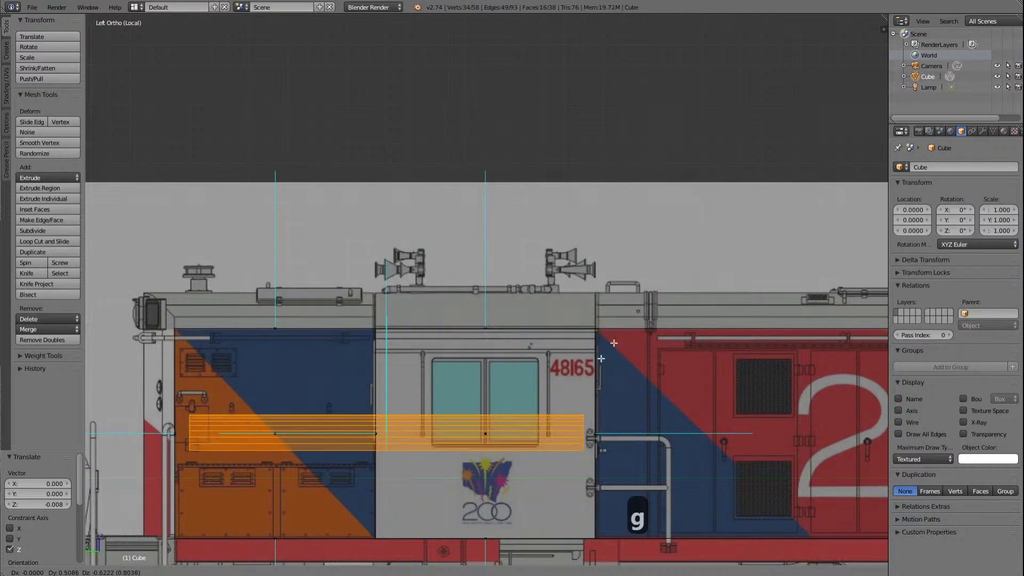
right_click(827, 217)
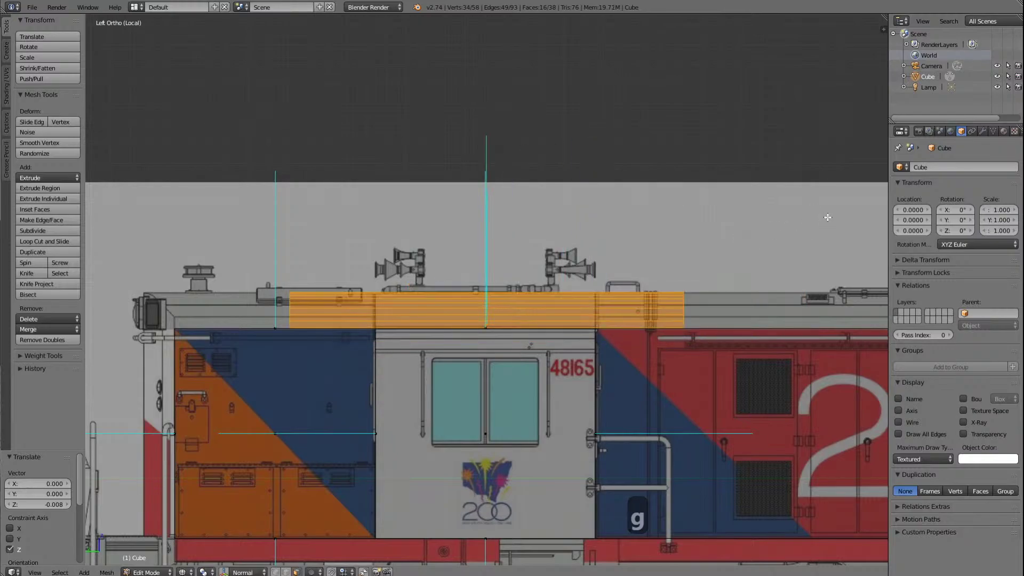
scroll(827, 217, "down", 4)
scroll(648, 251, "down", 3)
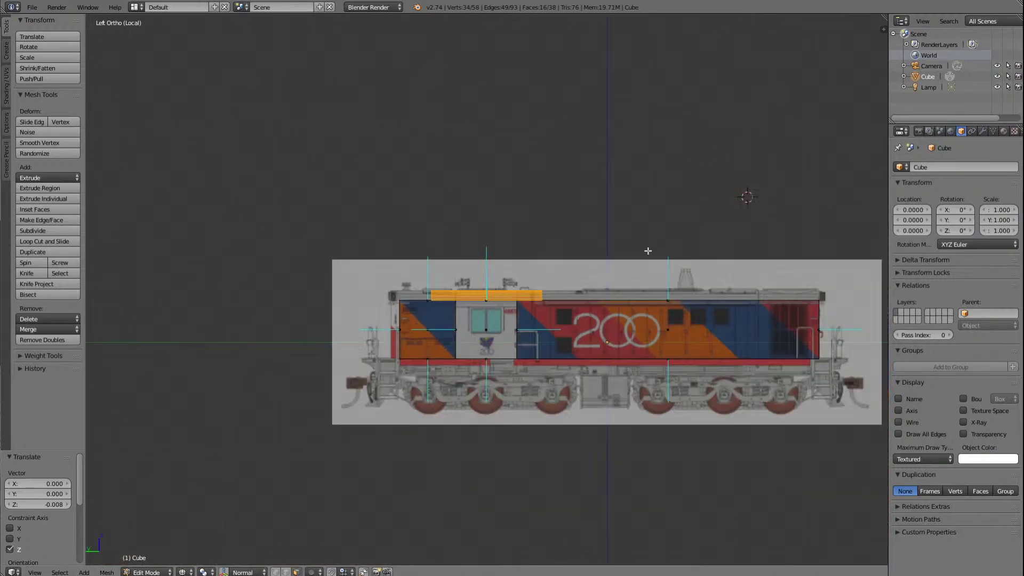
key("g")
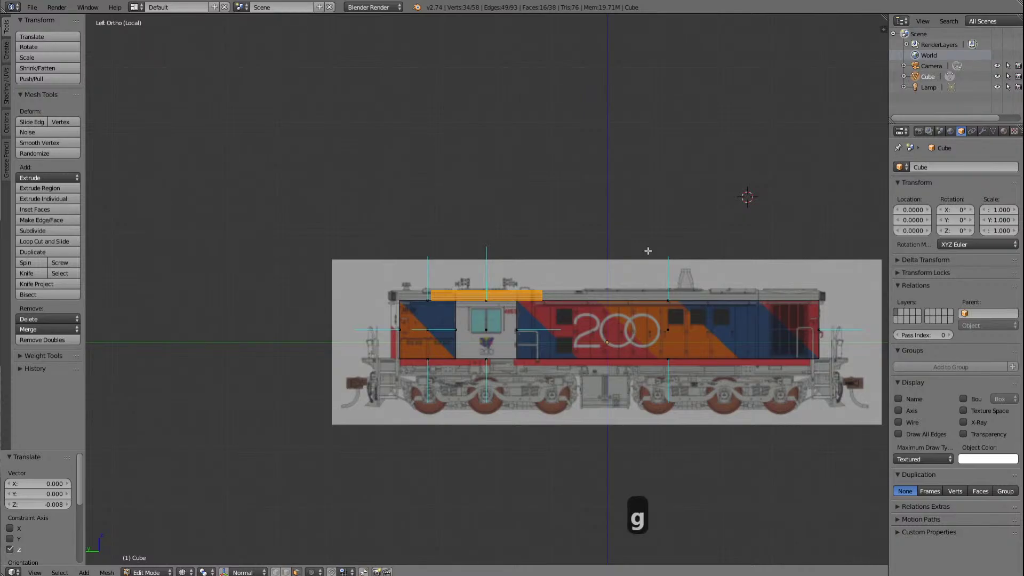
key("y")
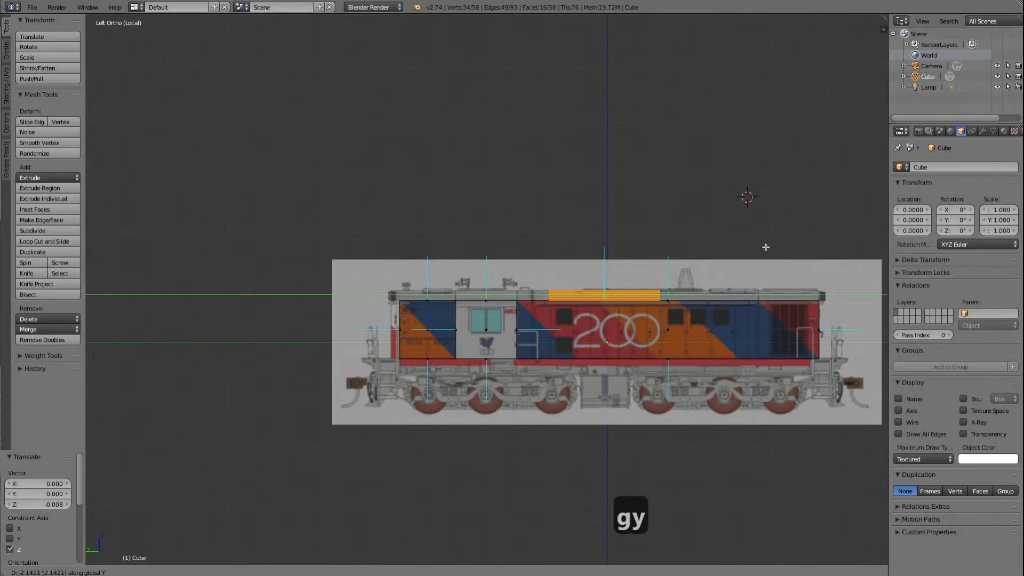
left_click(768, 247)
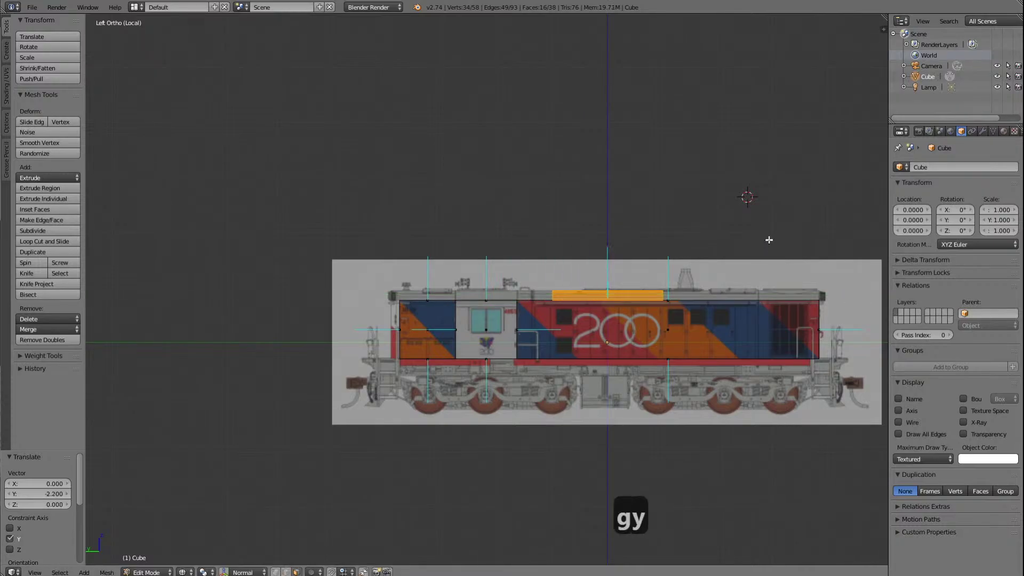
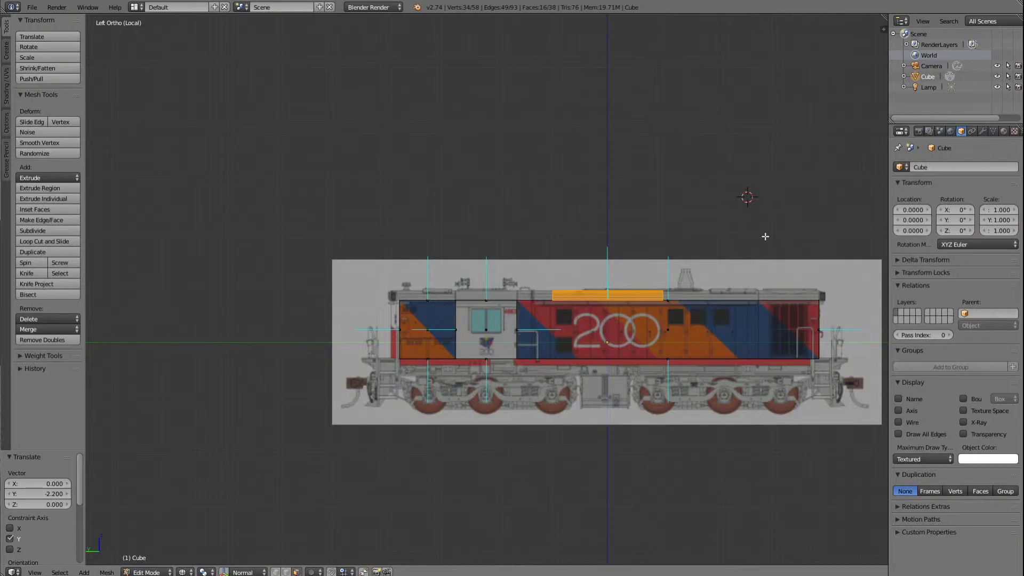
Step: Move the roof piece 2.21 units along Y so it sits above the cab in the side blueprint
key("g")
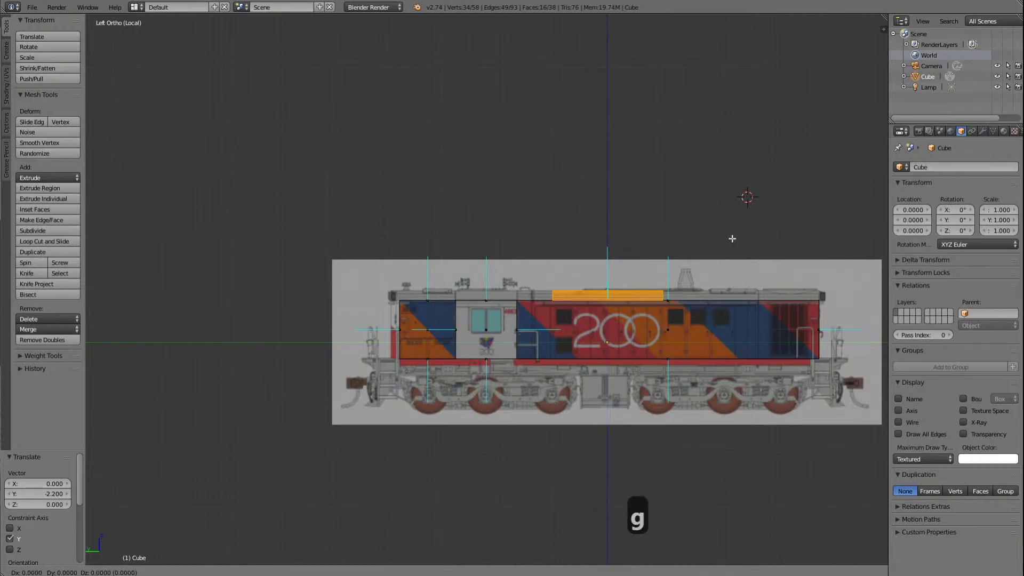
key("y")
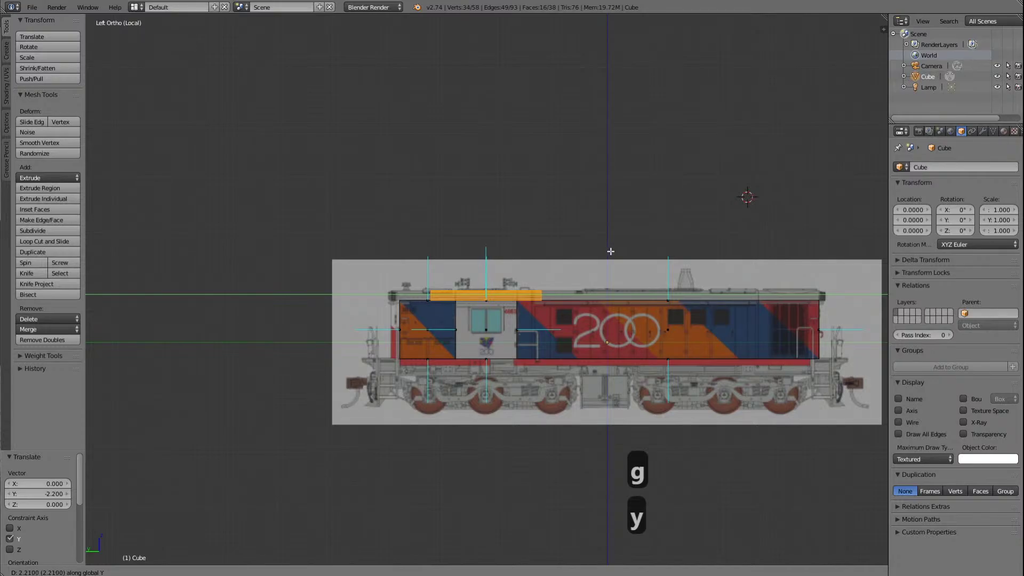
left_click(611, 251)
Step: Scale the roof piece by 0.557 along Y to match the cab's length in the side blueprint
scroll(584, 370, "up", 10)
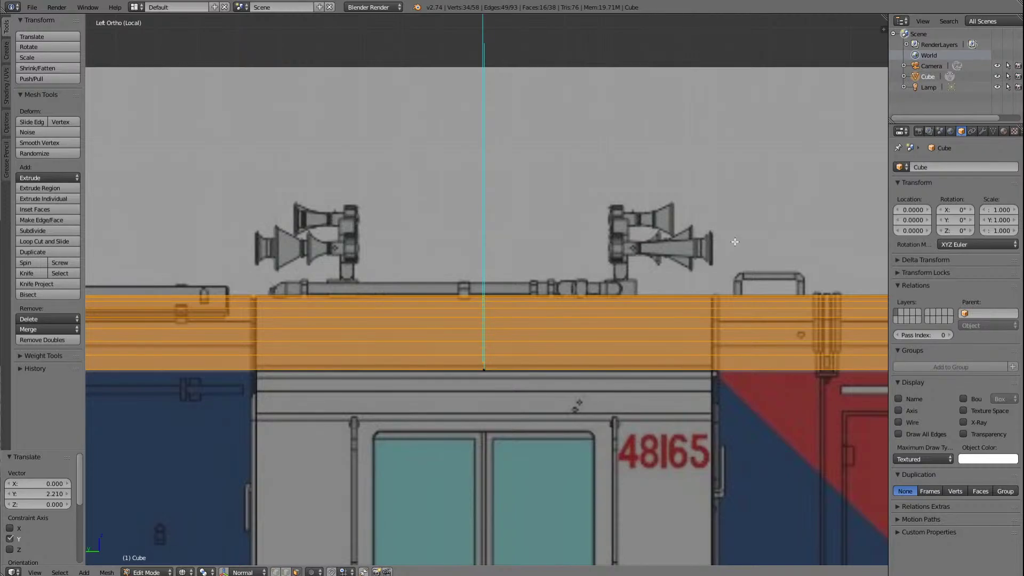
key("s")
key("y")
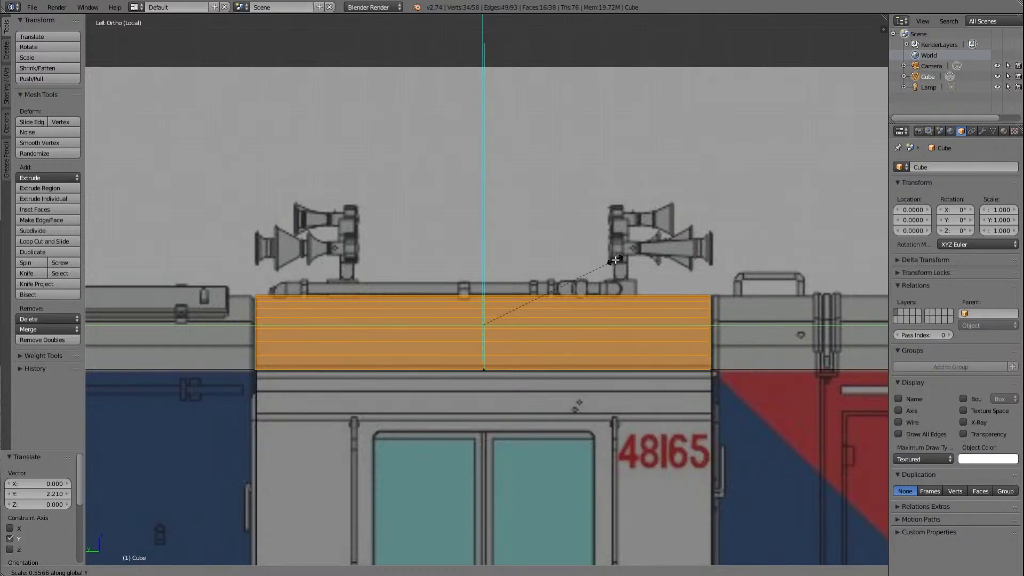
left_click(615, 260)
Step: Fine-tune the roof piece's lengthwise position by moving it -0.004 and 0.0004368 along Y to line up with the cab edges
key("g")
key("y")
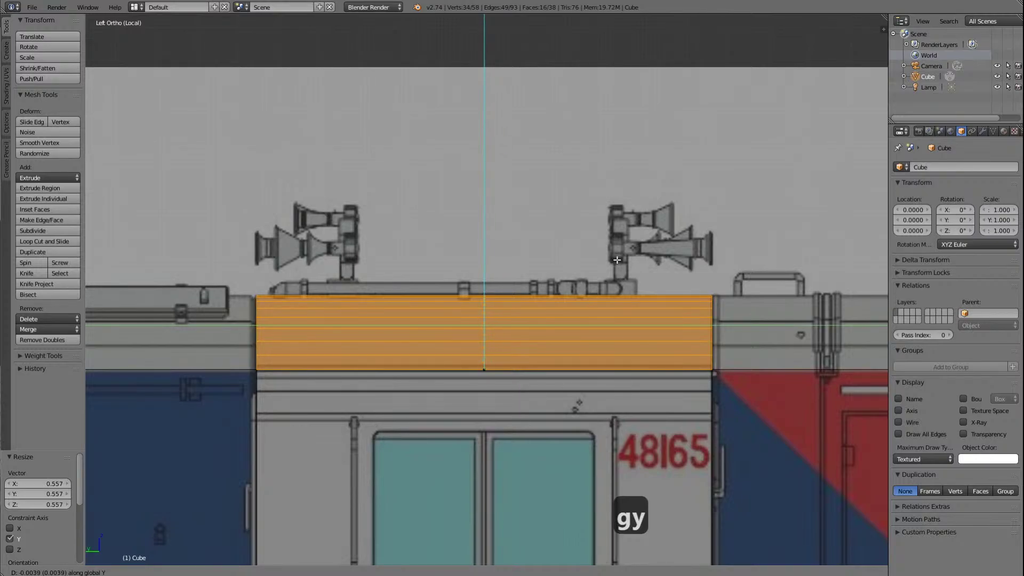
left_click(617, 259)
scroll(616, 280, "down", 5)
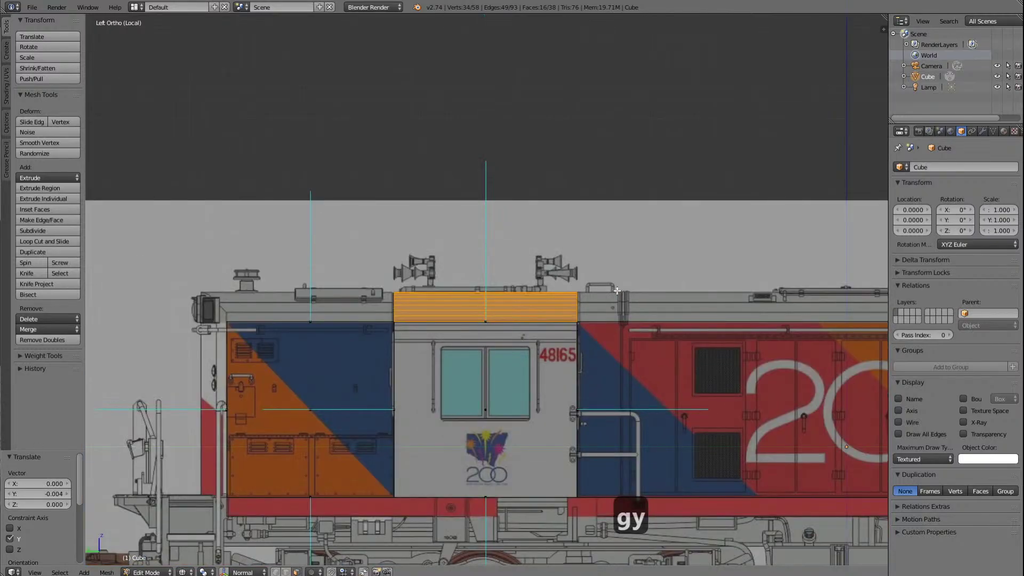
scroll(558, 380, "up", 10)
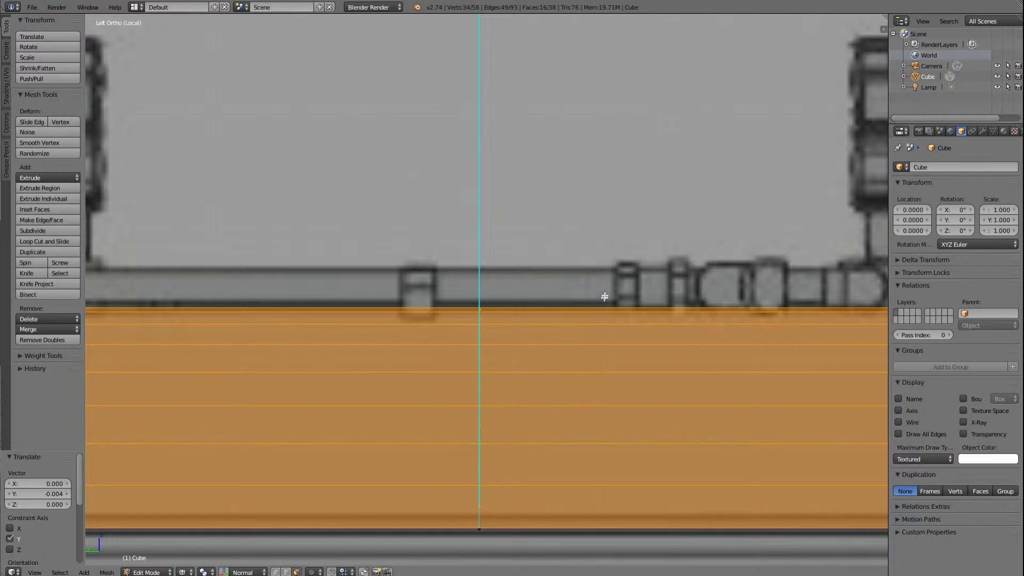
key("g")
key("y")
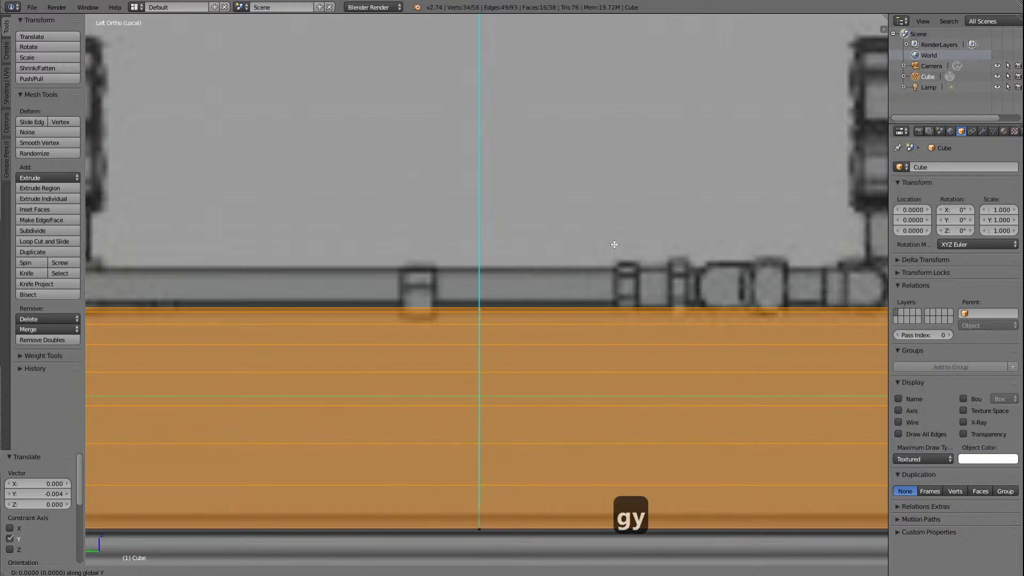
left_click(614, 245)
scroll(609, 299, "down", 5)
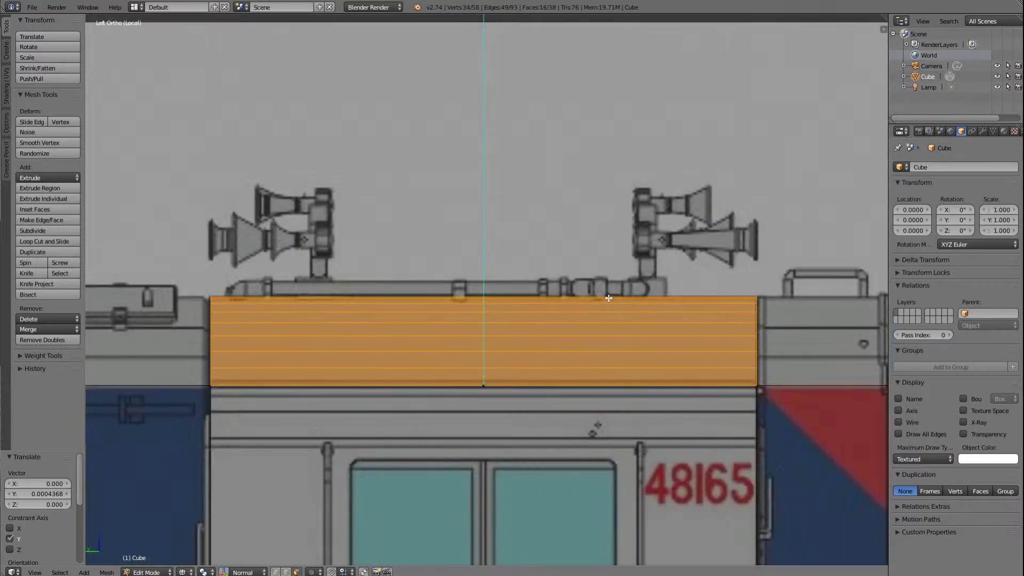
scroll(611, 315, "down", 3)
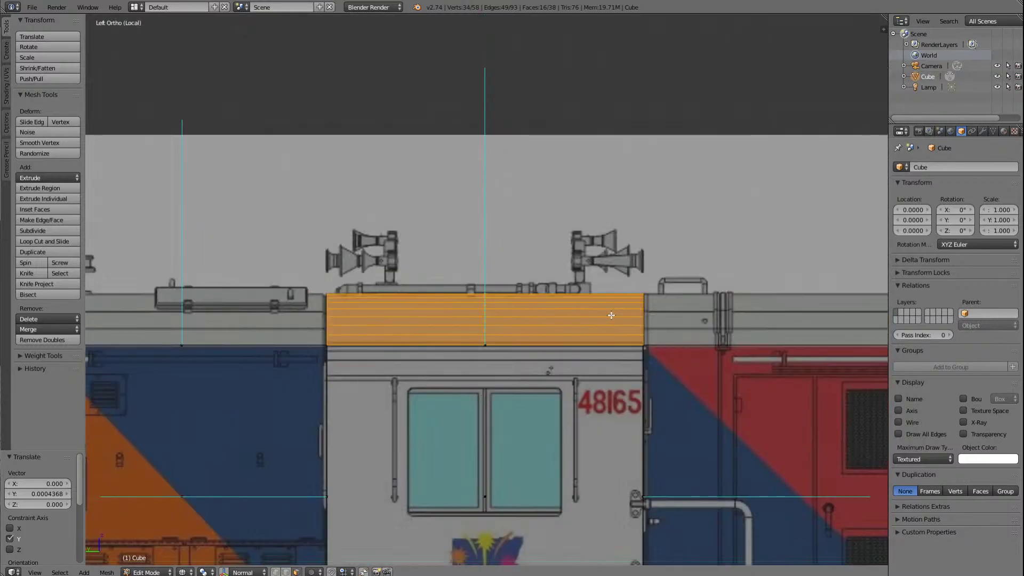
Step: Examine from several angles how the roof piece's arch sits on the cab
key("KP_4")
key("KP_4")
key("KP_4")
key("KP_4")
key("KP_4")
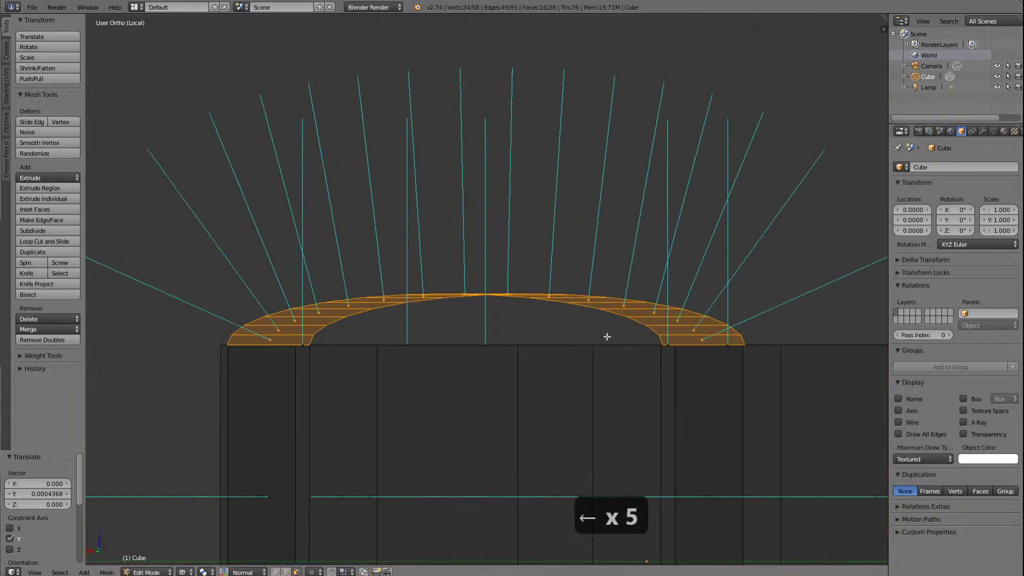
key("KP_4")
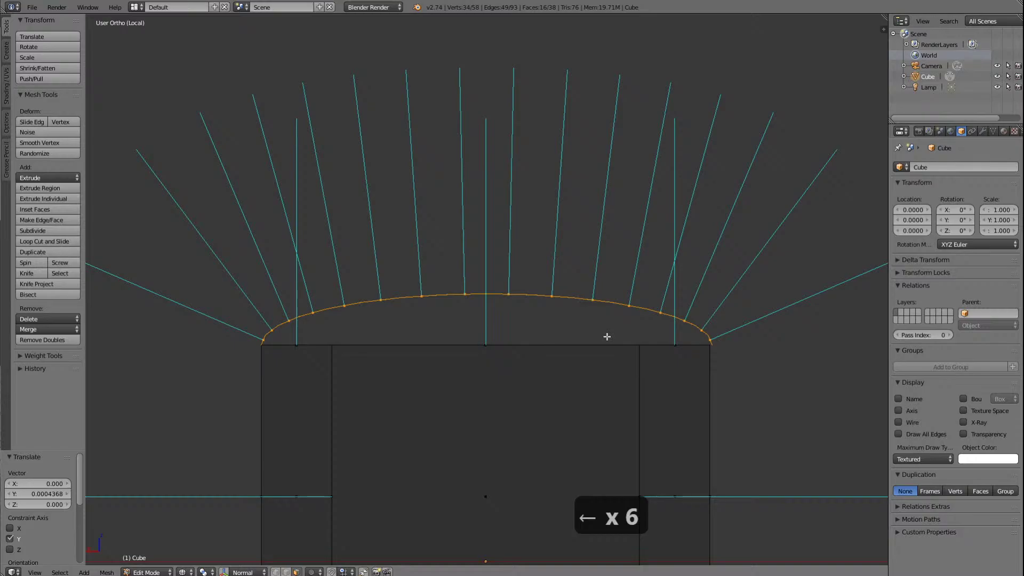
key("KP_6")
key("KP_6")
key("KP_6")
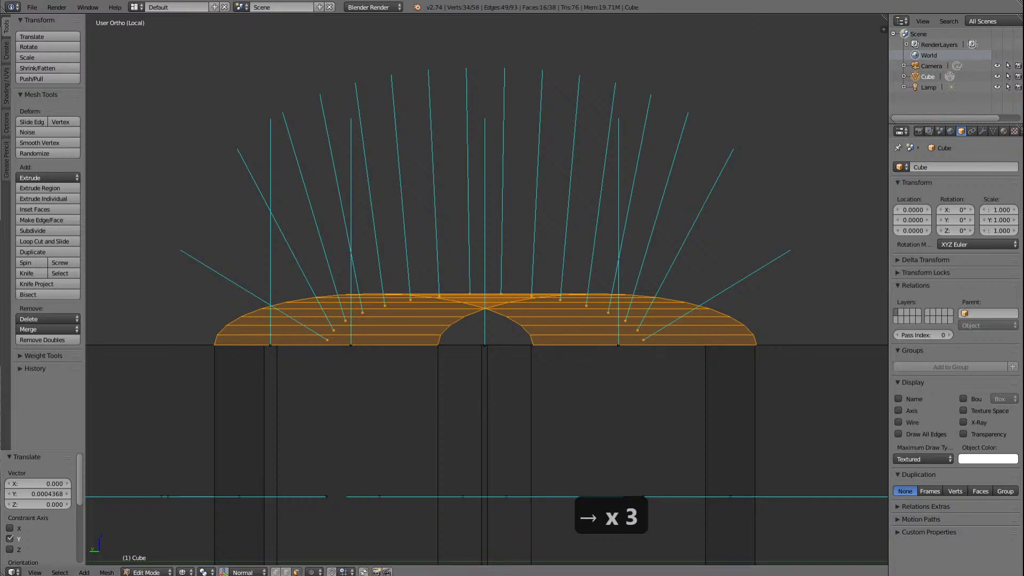
Step: Show the model in solid shading and switch the mesh selection to vertices
left_click(184, 572)
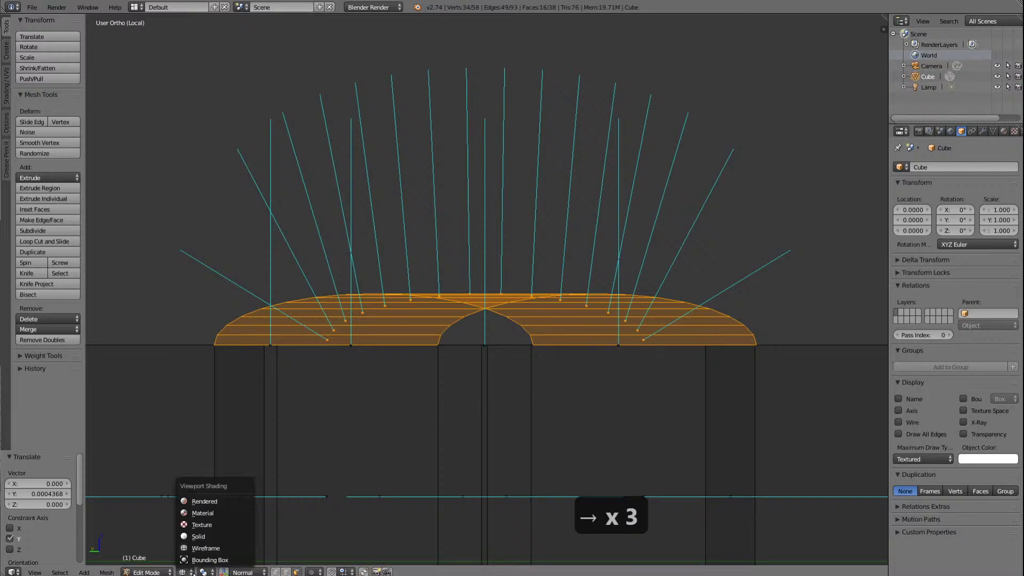
left_click(203, 535)
scroll(515, 462, "up", 5)
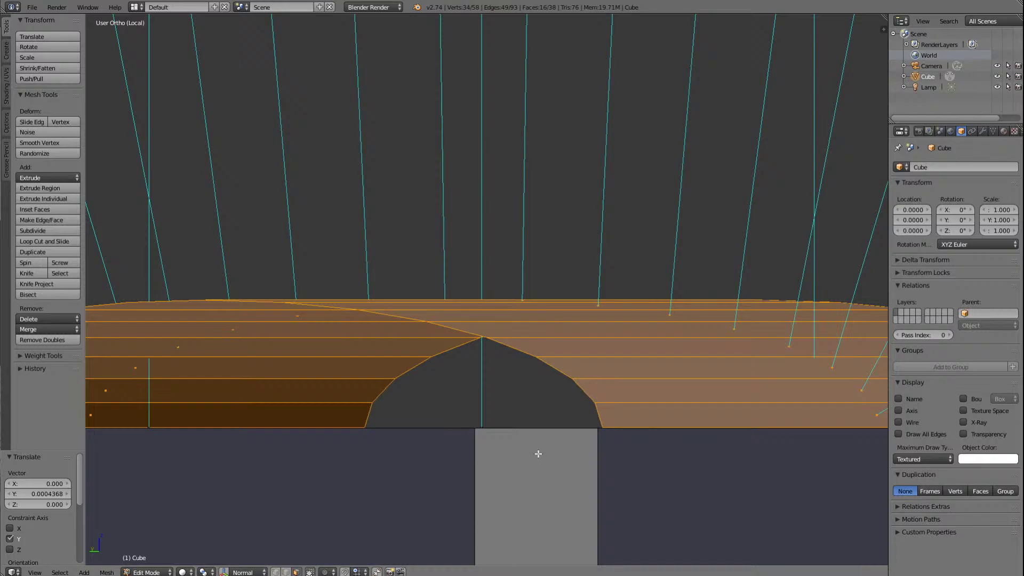
left_click(276, 574)
scroll(611, 408, "down", 3)
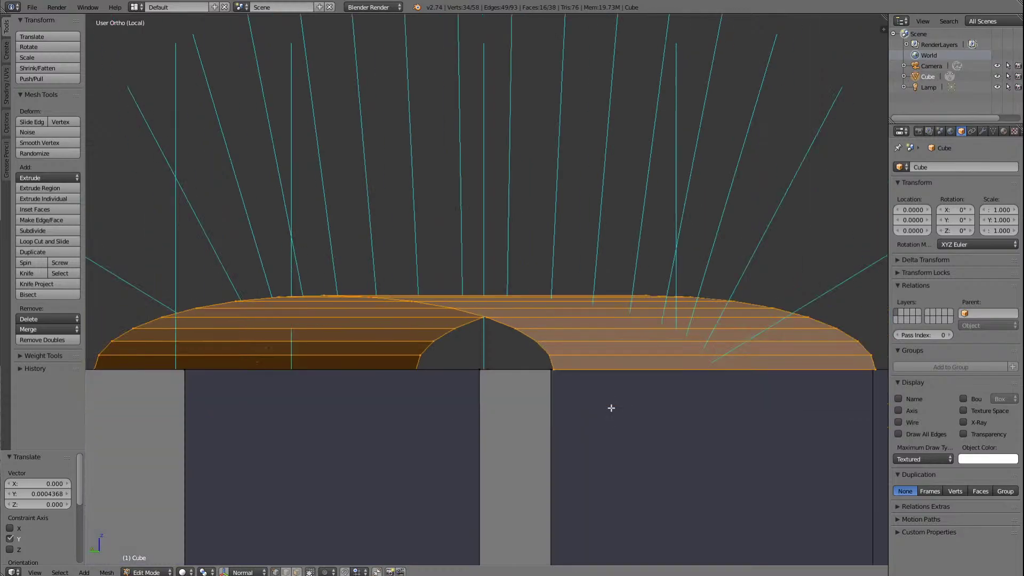
Step: In the front view, move the roof piece 0.004 along X to centre its peak on the body
key("KP_End")
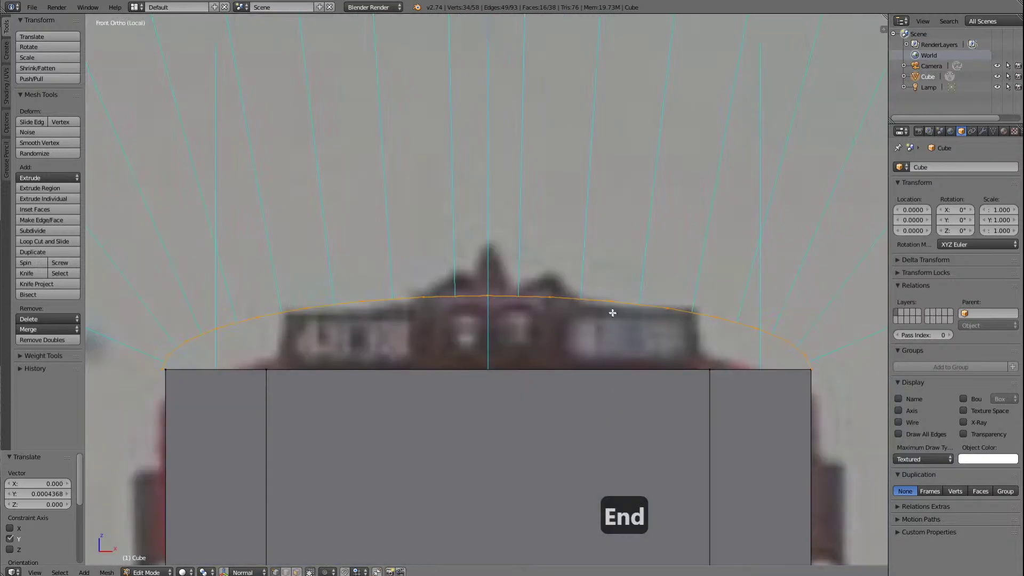
scroll(637, 322, "up", 8)
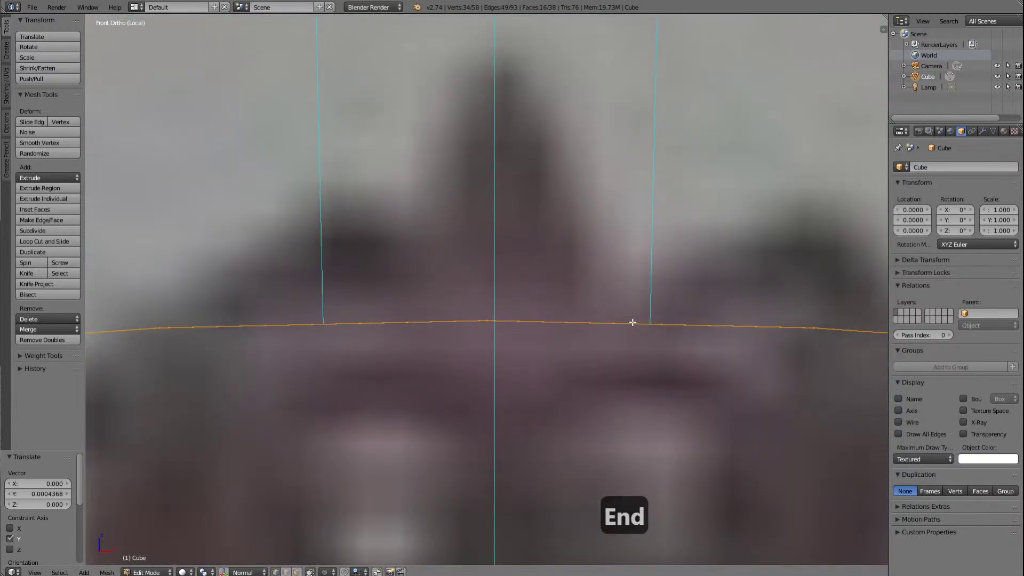
scroll(633, 322, "down", 6)
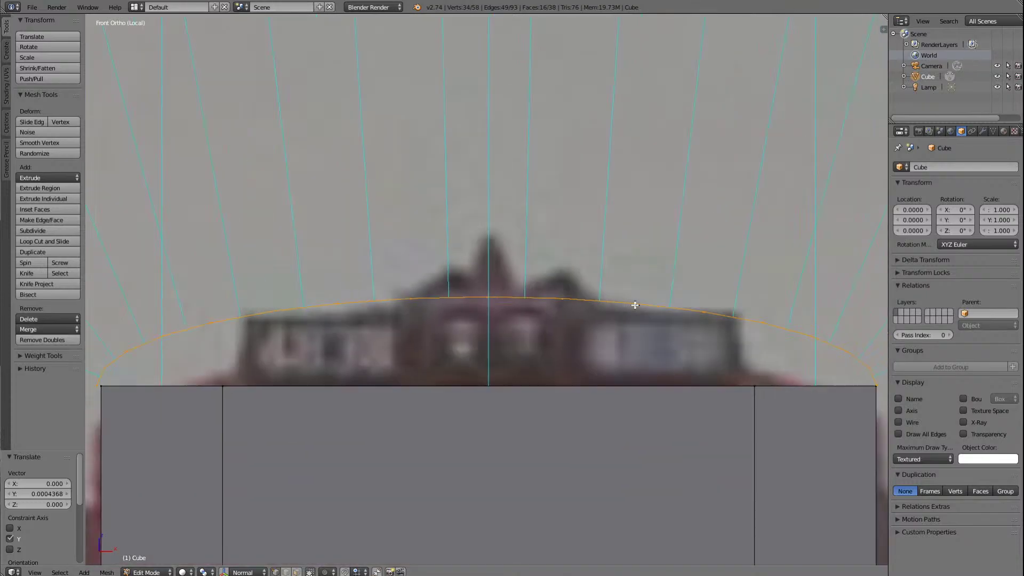
scroll(586, 301, "up", 6)
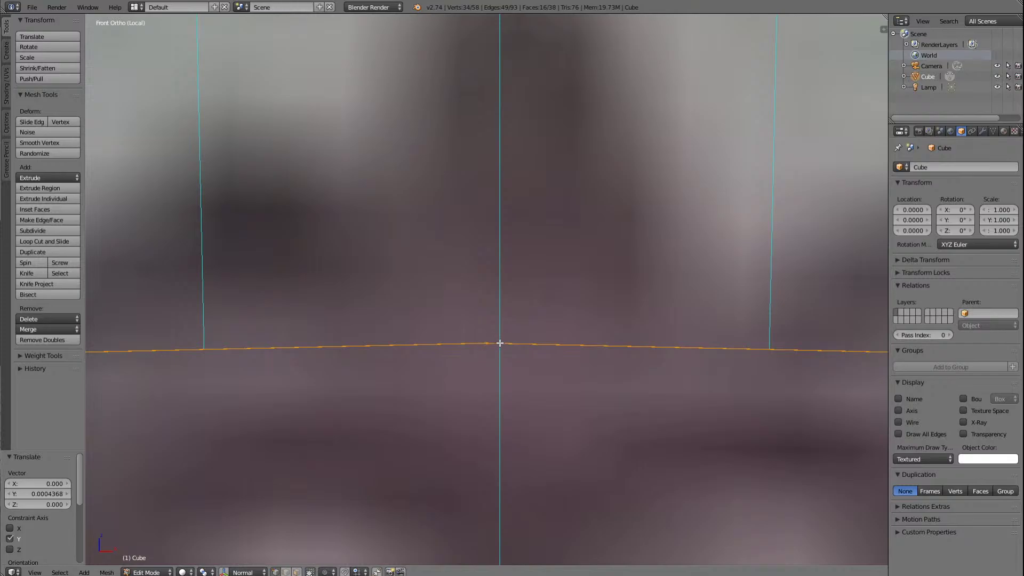
scroll(555, 243, "down", 5)
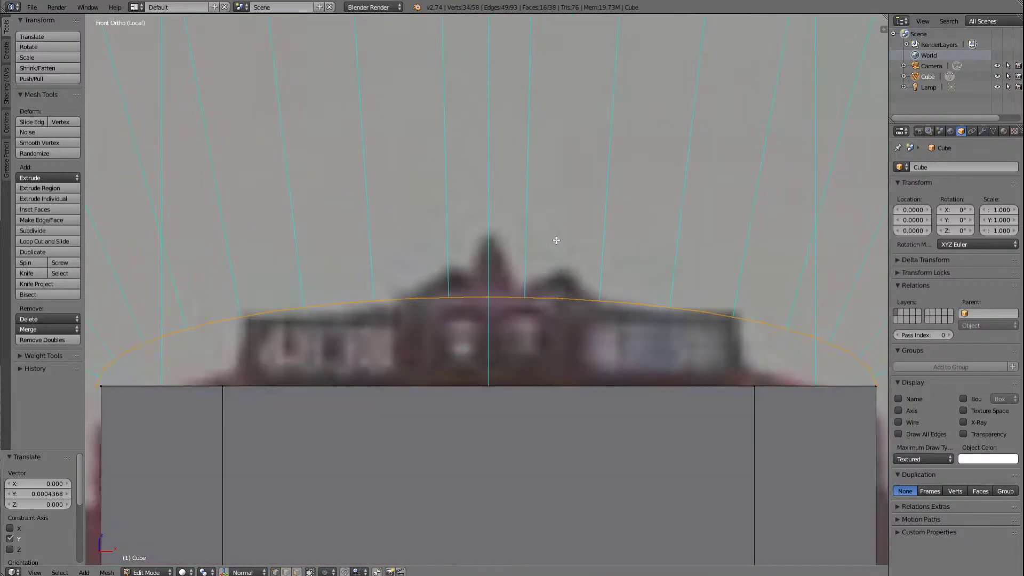
scroll(610, 277, "up", 8)
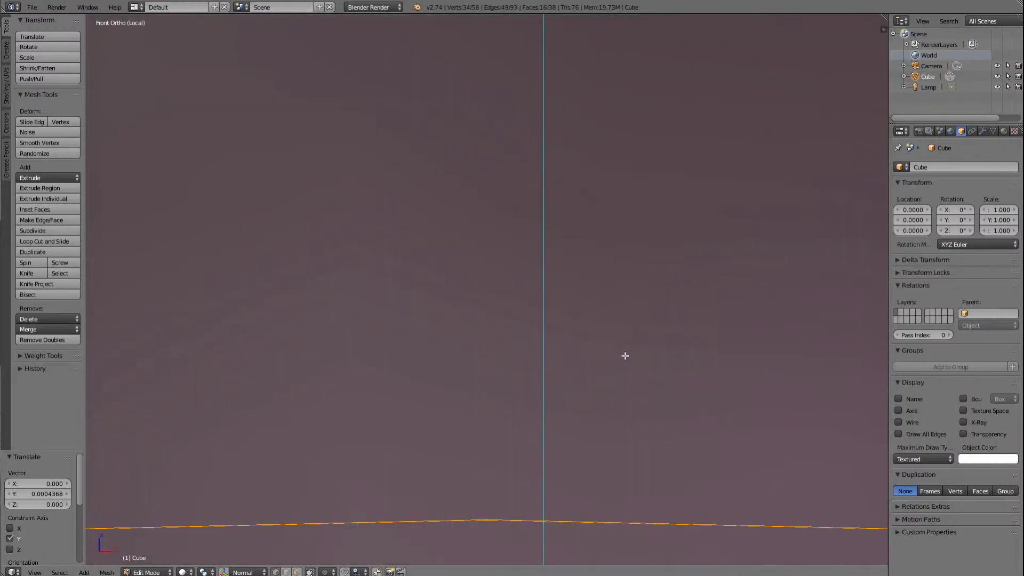
scroll(625, 356, "down", 1)
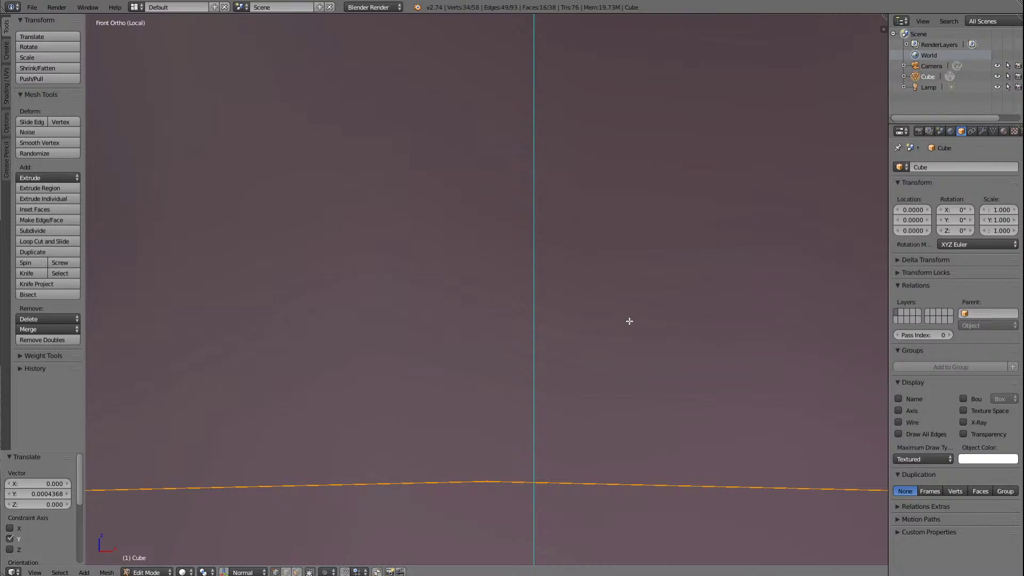
key("g")
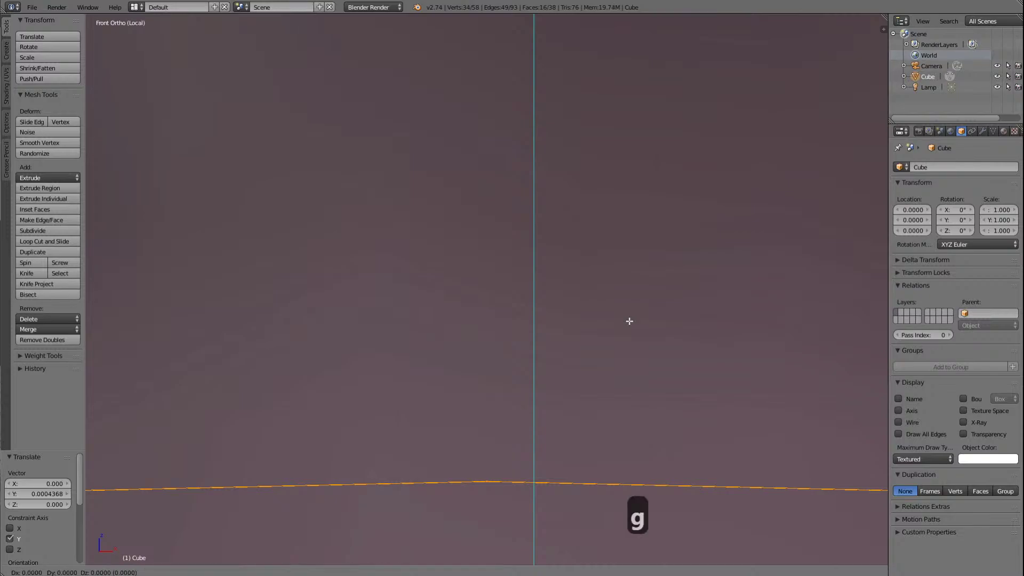
key("x")
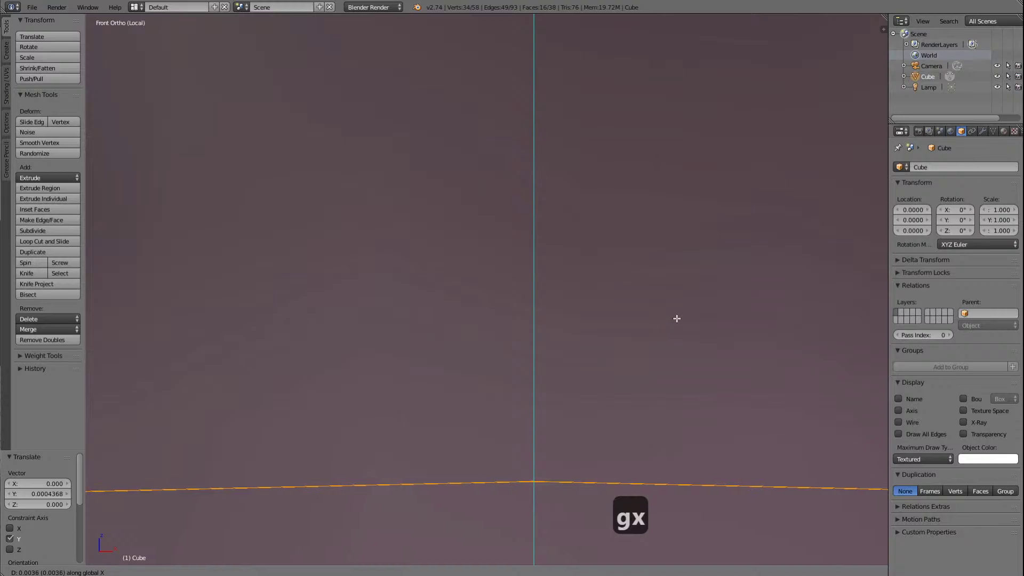
left_click(675, 318)
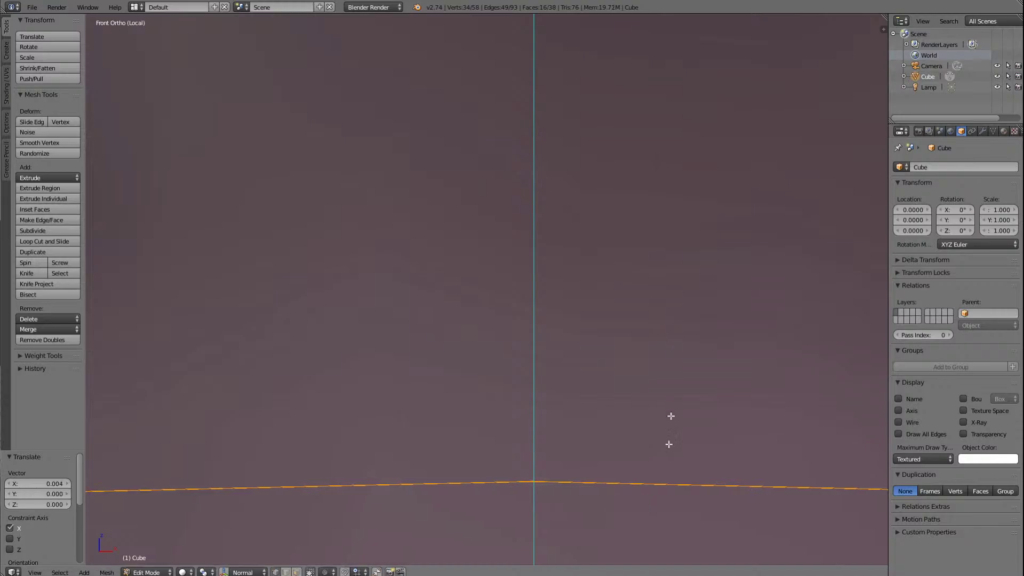
Step: Scale the roof piece by 0.994 along X to match the cab's width in the front view
scroll(649, 457, "down", 8)
scroll(648, 456, "down", 4)
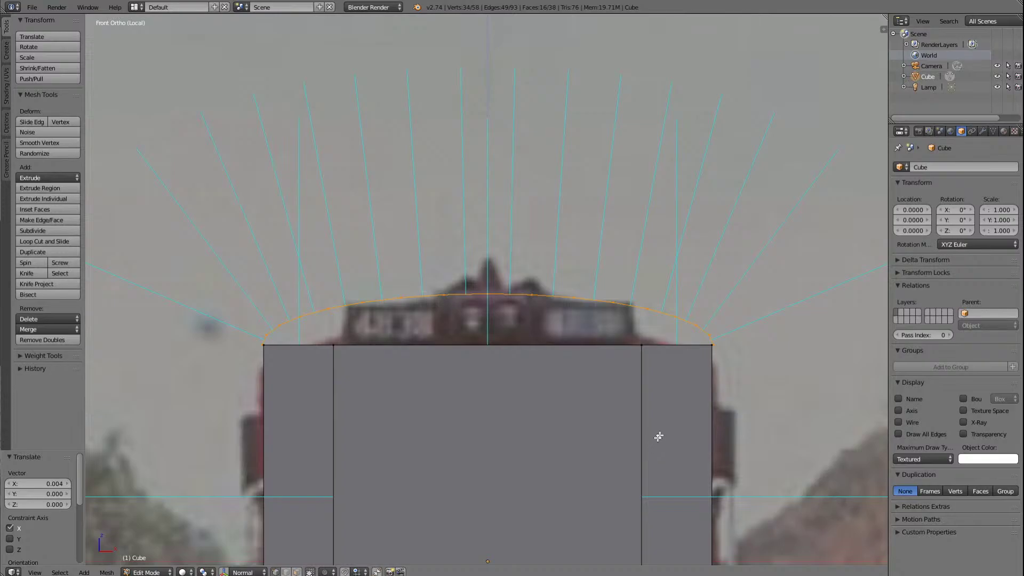
scroll(791, 372, "up", 4)
scroll(790, 372, "down", 1)
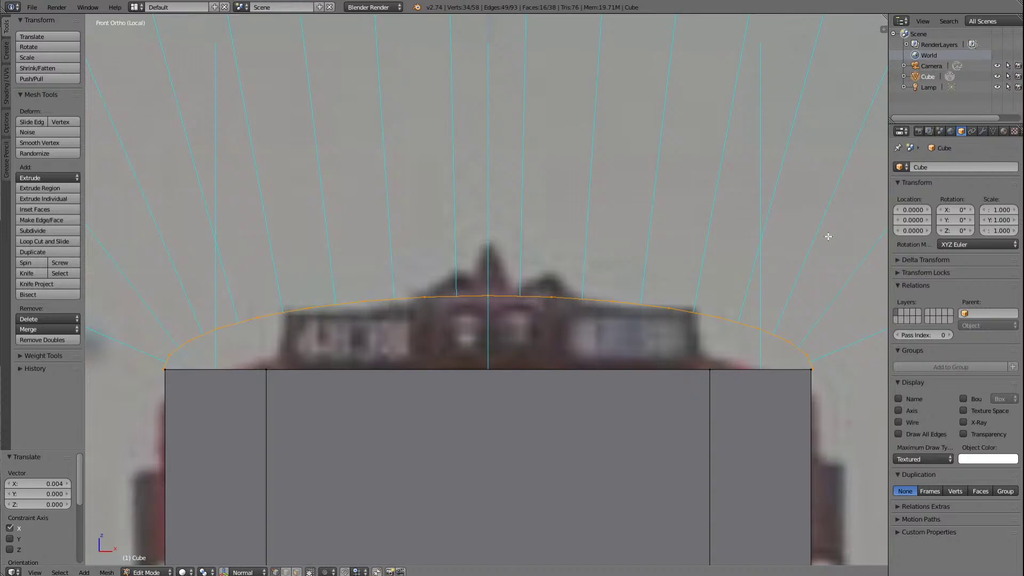
key("s")
key("x")
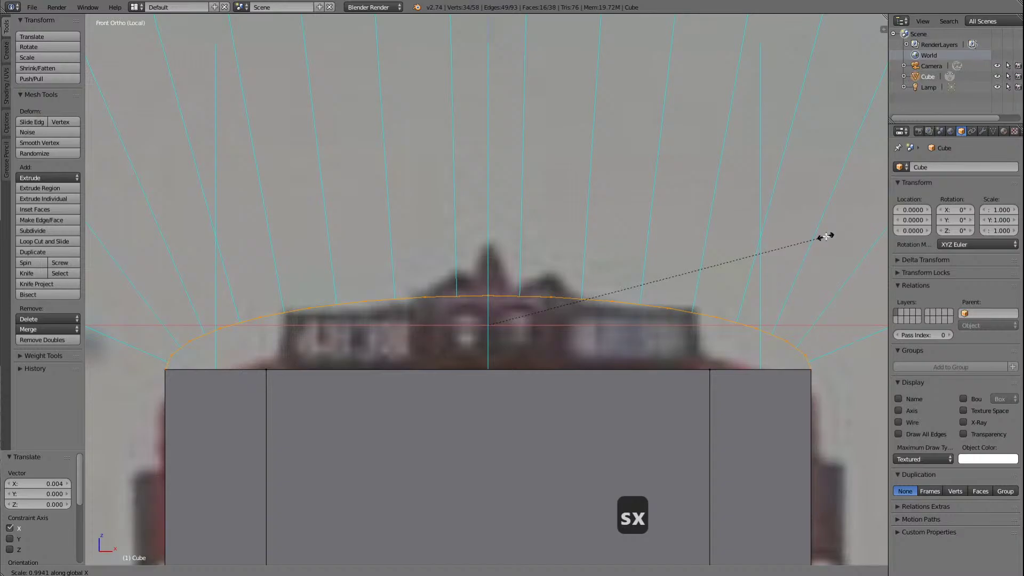
left_click(825, 236)
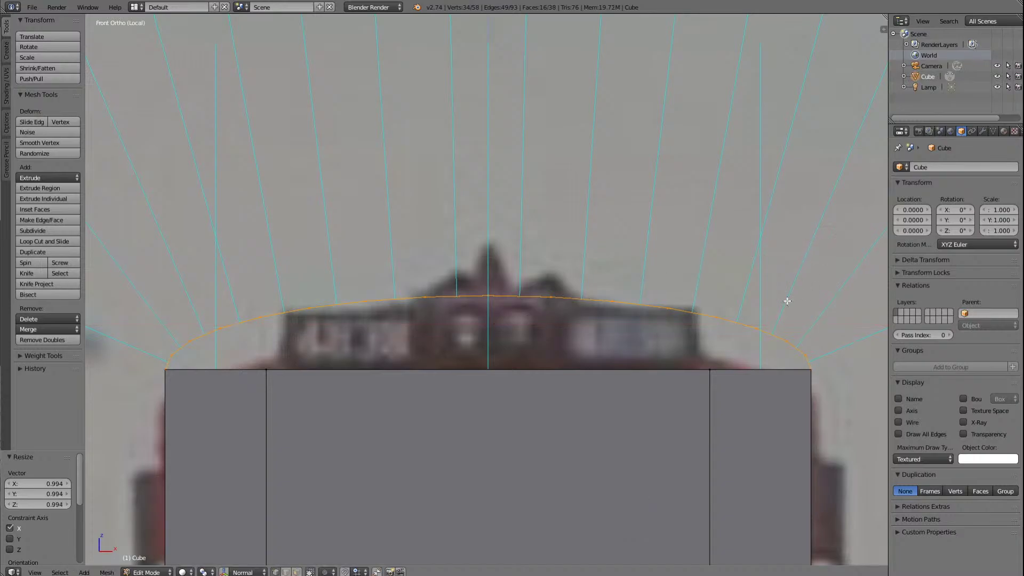
Step: Inspect the fit of the curved roof on the cab from all around the locomotive body
scroll(787, 300, "down", 8)
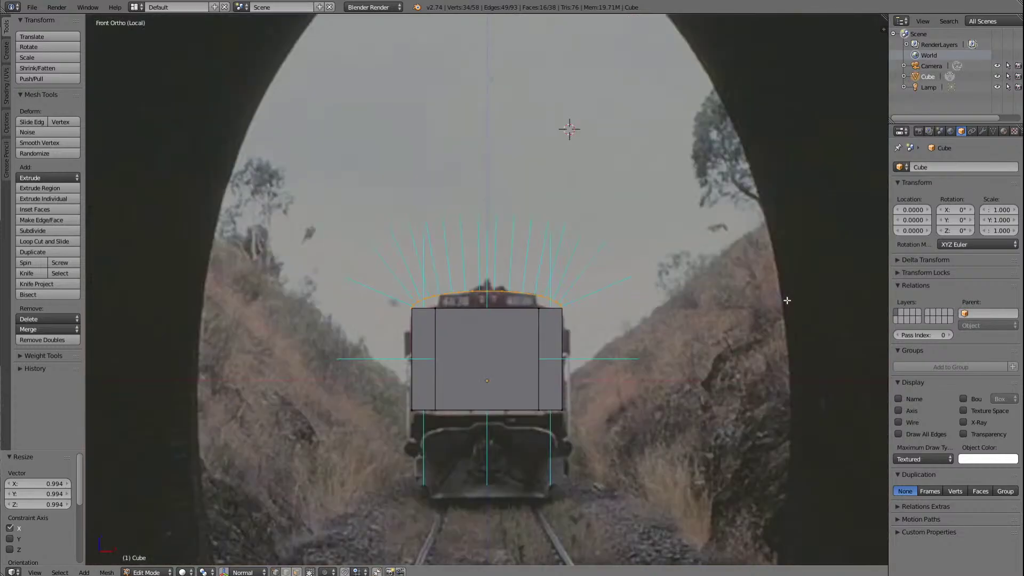
key("Right")
key("Right")
key("Right")
key("Right")
key("Right")
key("Right")
key("Right")
key("Right")
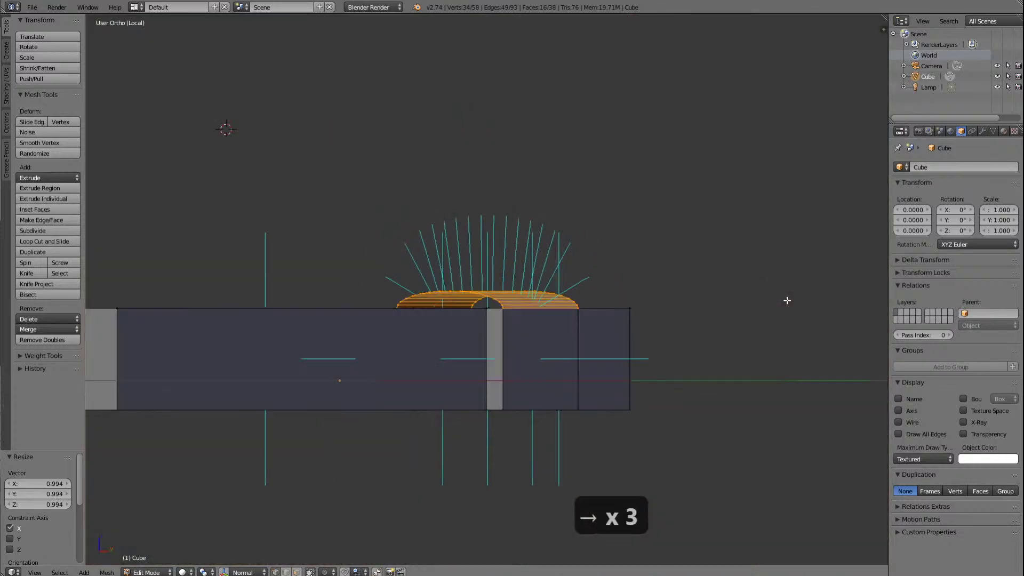
key("Right")
key("Right")
key("Right")
key("Right")
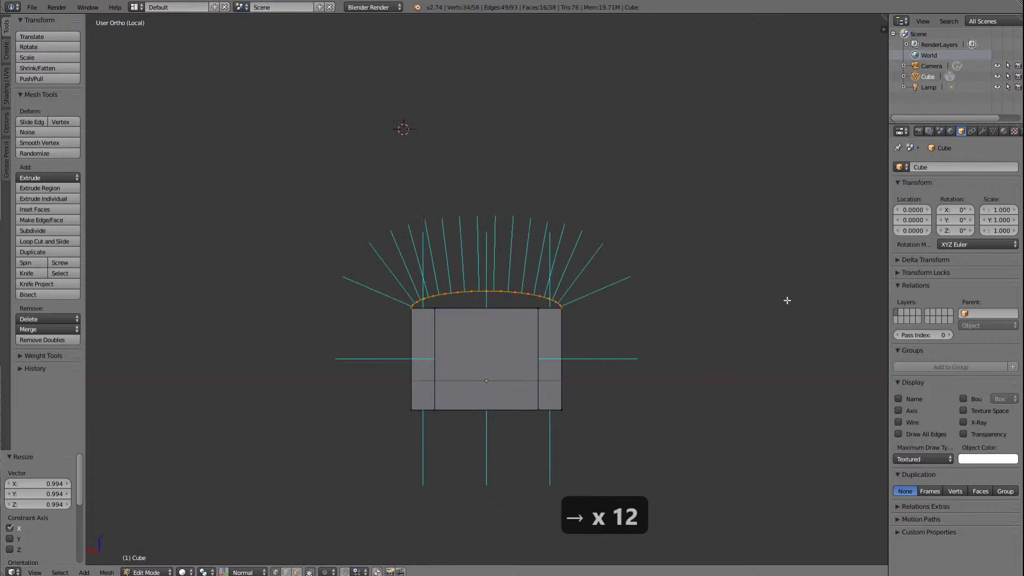
key("Right")
key("Right")
key("Right")
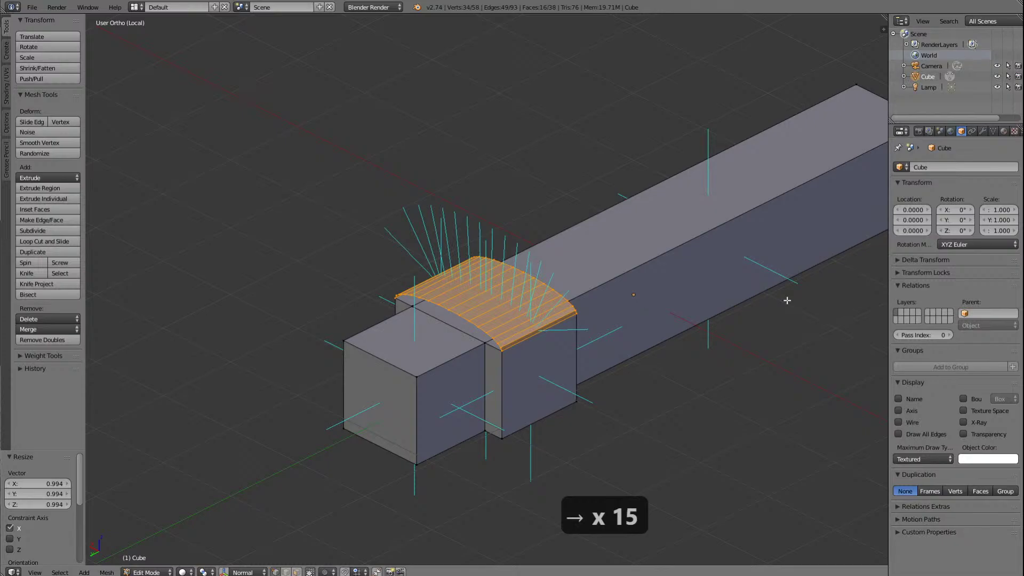
Step: Examine how the curved roof's edges and corners line up with the cab from above, the end and the side
scroll(727, 418, "up", 5)
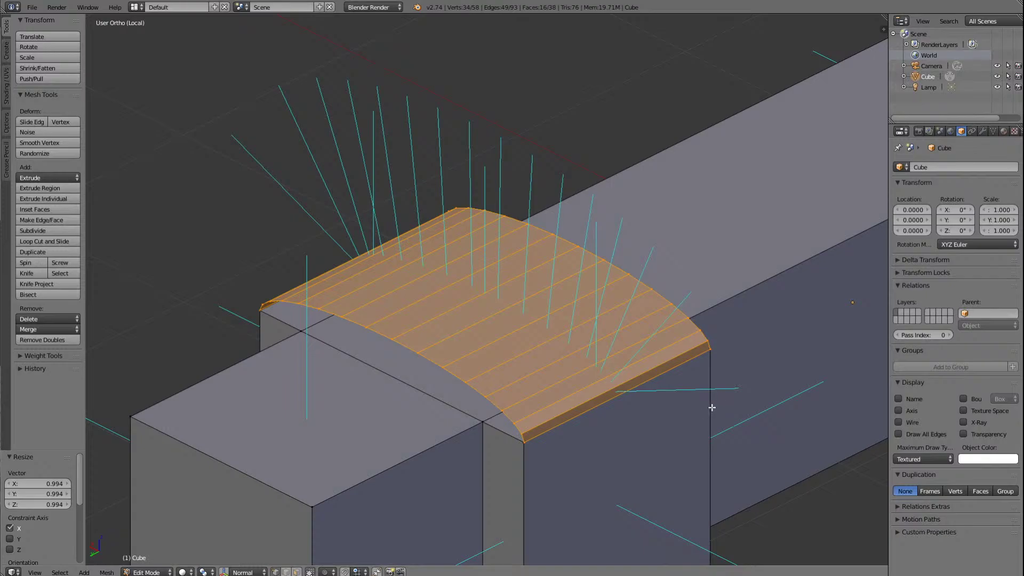
key("Up")
key("Up")
key("Left")
key("Left")
key("Left")
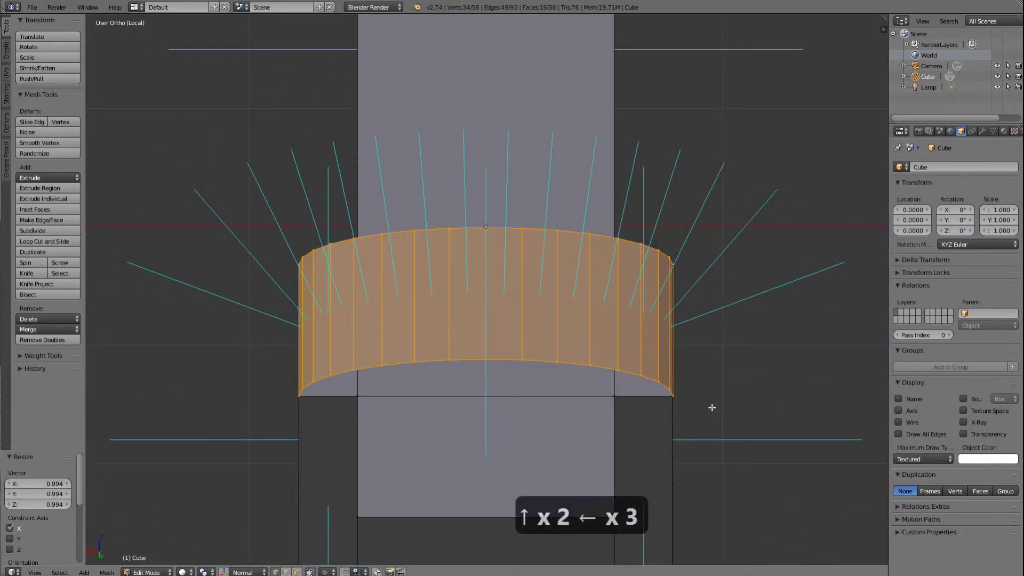
key("Down")
key("Down")
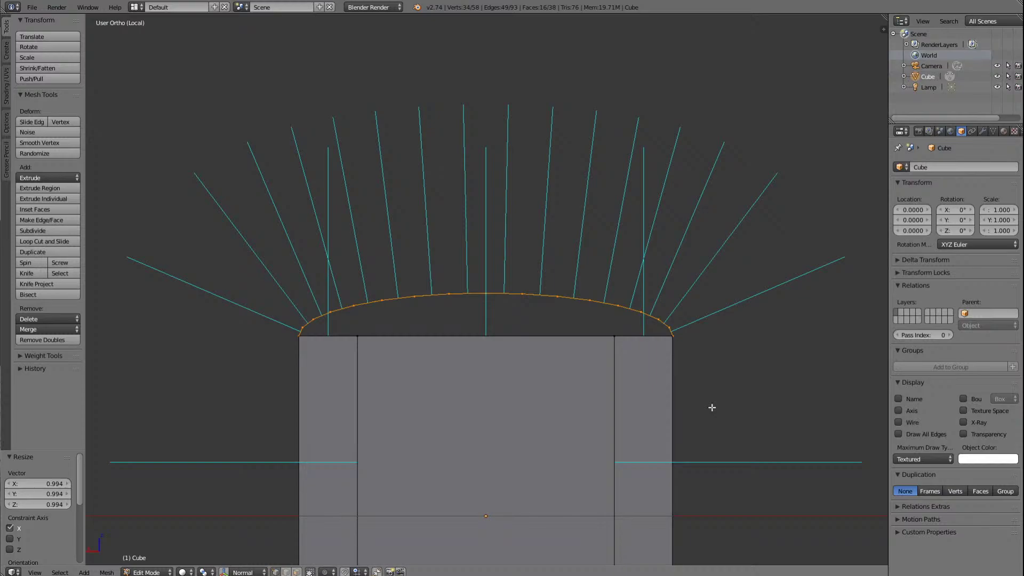
key("Right")
key("Right")
key("Right")
key("Right")
key("Right")
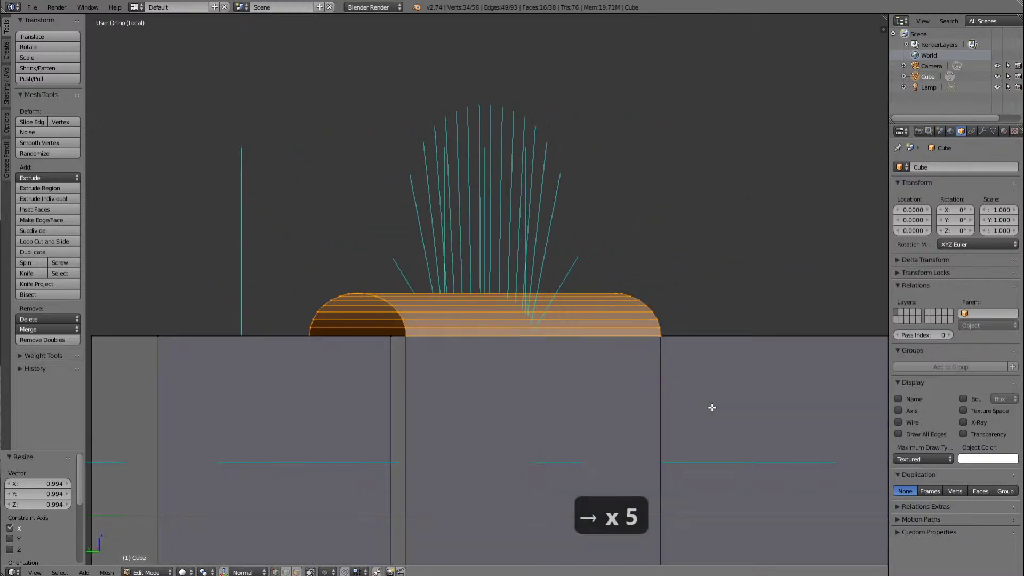
Step: Merge the roof's corner vertex at the short-nose end of the cab's −X side onto the matching cab corner, using At Last
key("a")
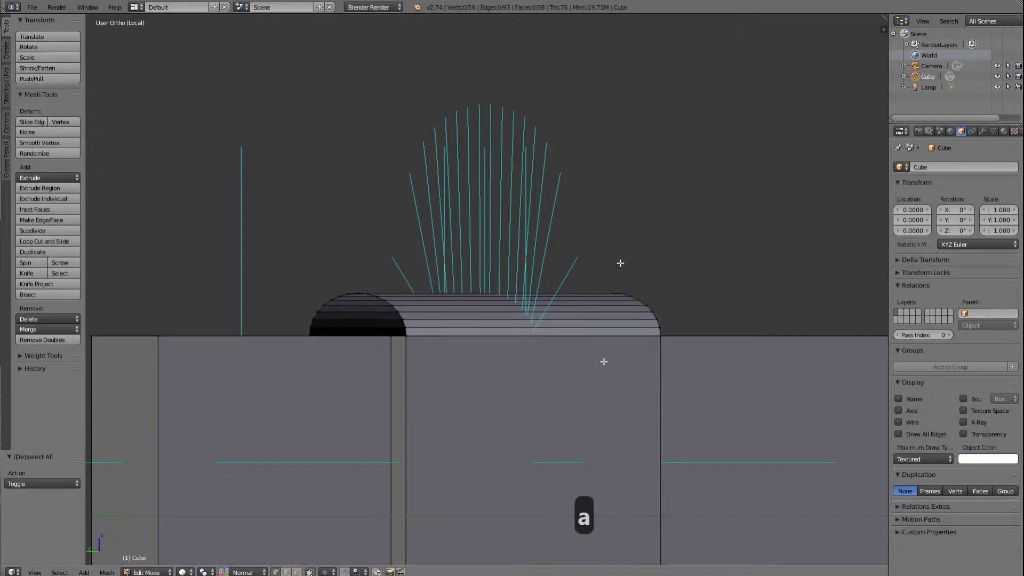
scroll(603, 361, "up", 4)
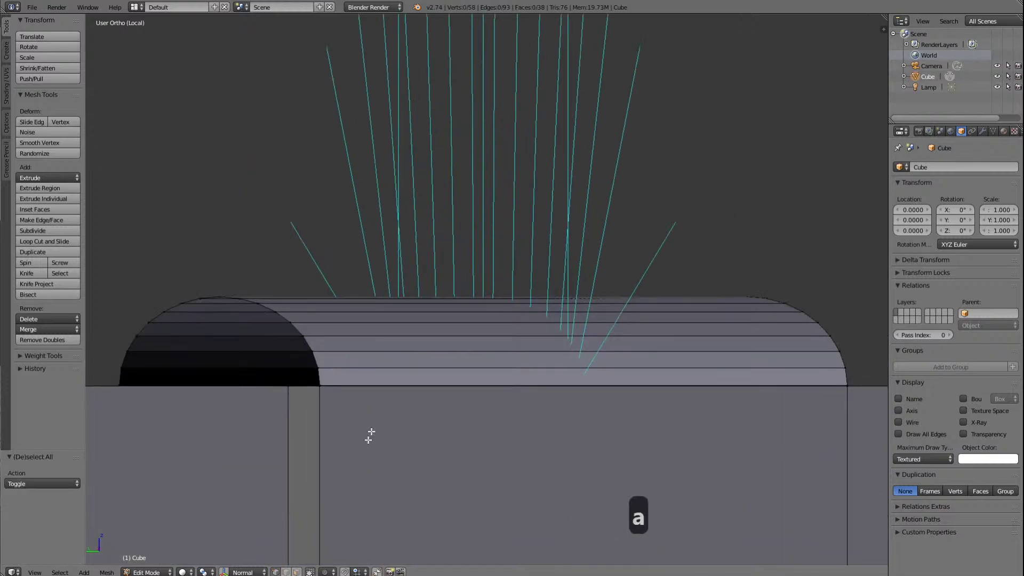
right_click(319, 385)
key("KP_Delete")
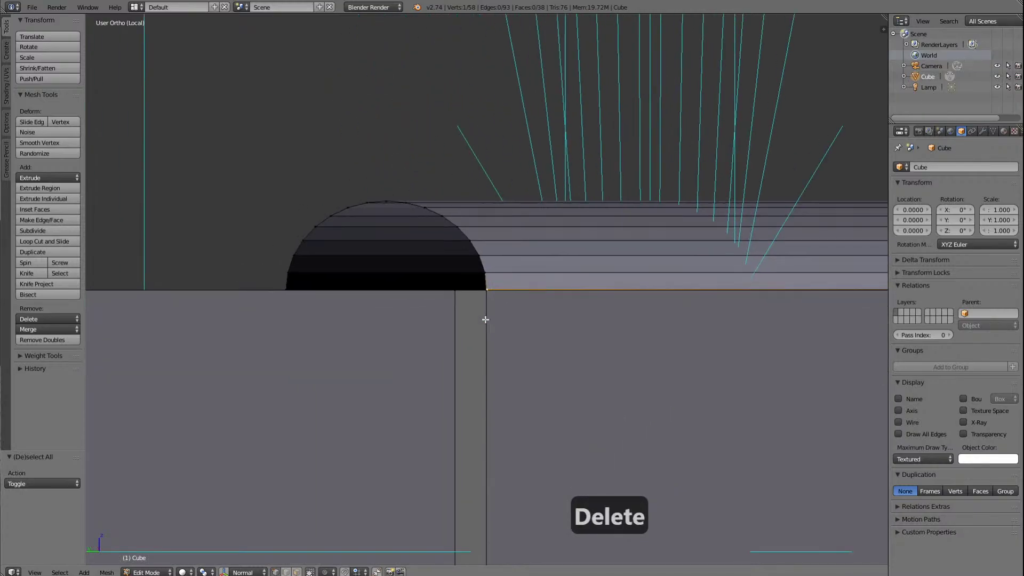
middle_click_drag(485, 319, 485, 320)
scroll(726, 359, "up", 6)
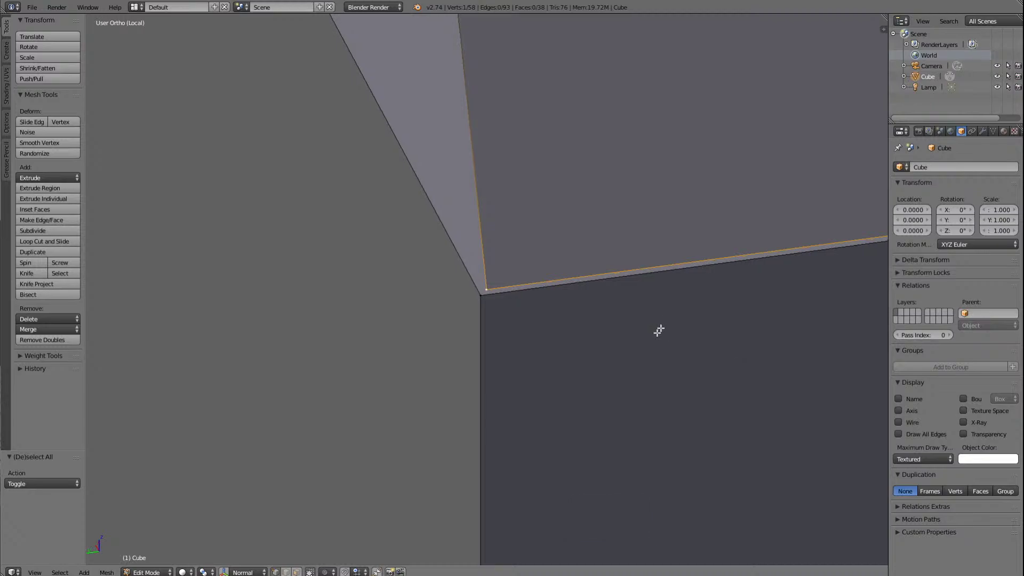
right_click(480, 295, "shift")
left_click(31, 329)
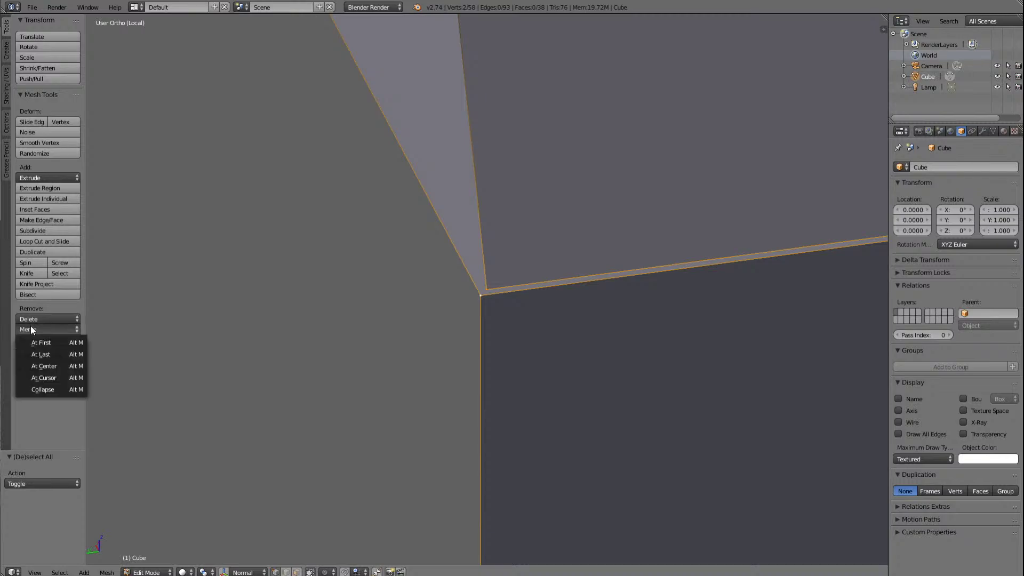
left_click(45, 353)
Step: Merge the roof's corner vertex at the long-body end of the cab's −X side onto the adjoining cab corner, using At Last
scroll(441, 373, "down", 5)
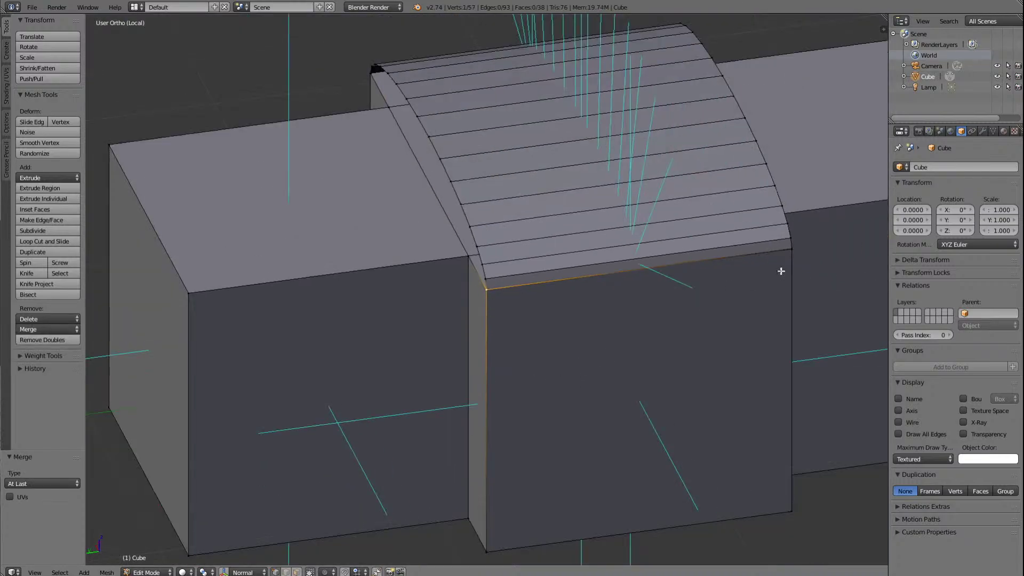
right_click(790, 249)
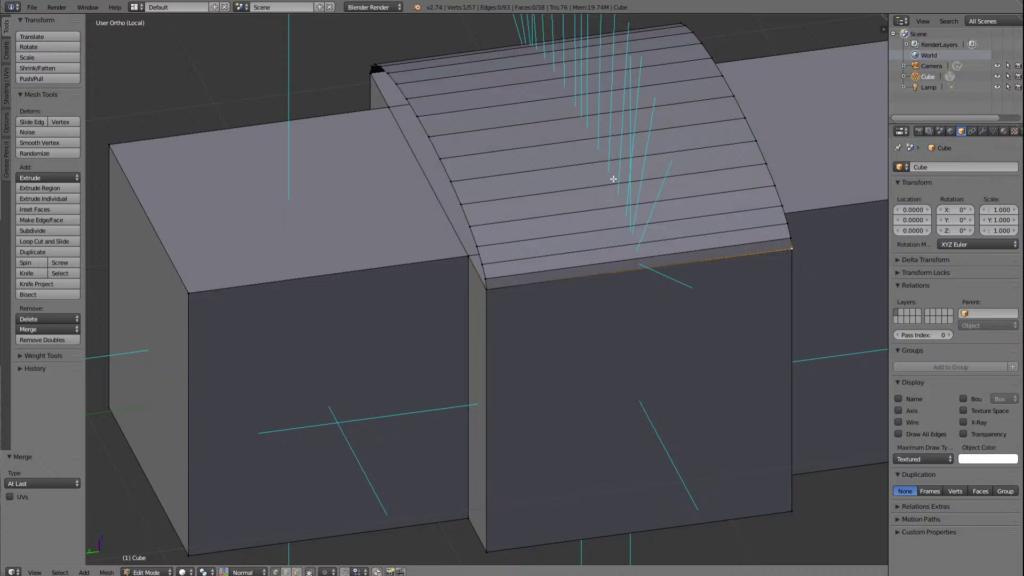
key("KP_Delete")
scroll(585, 373, "up", 5)
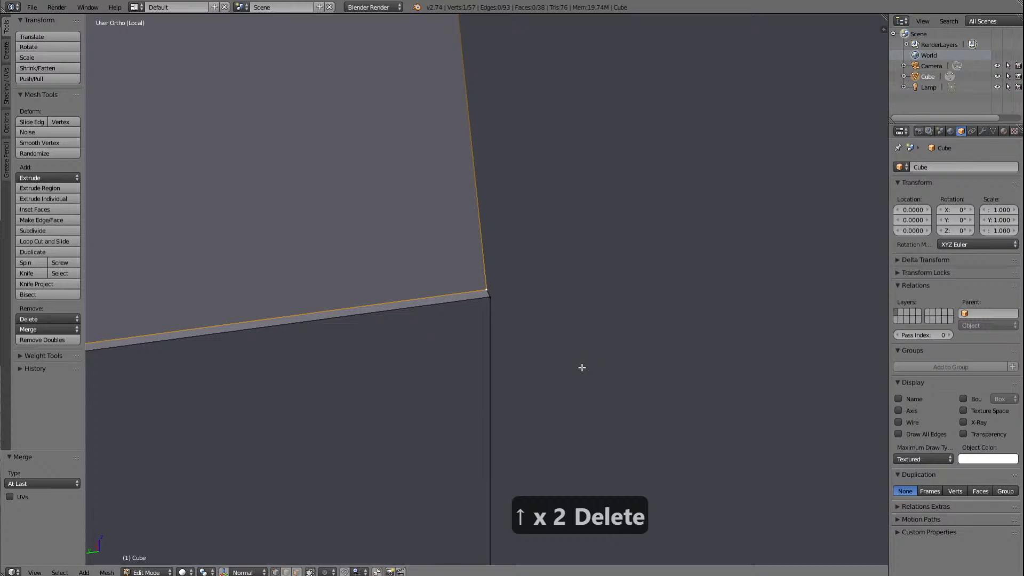
right_click(488, 299, "shift")
scroll(484, 304, "down", 6)
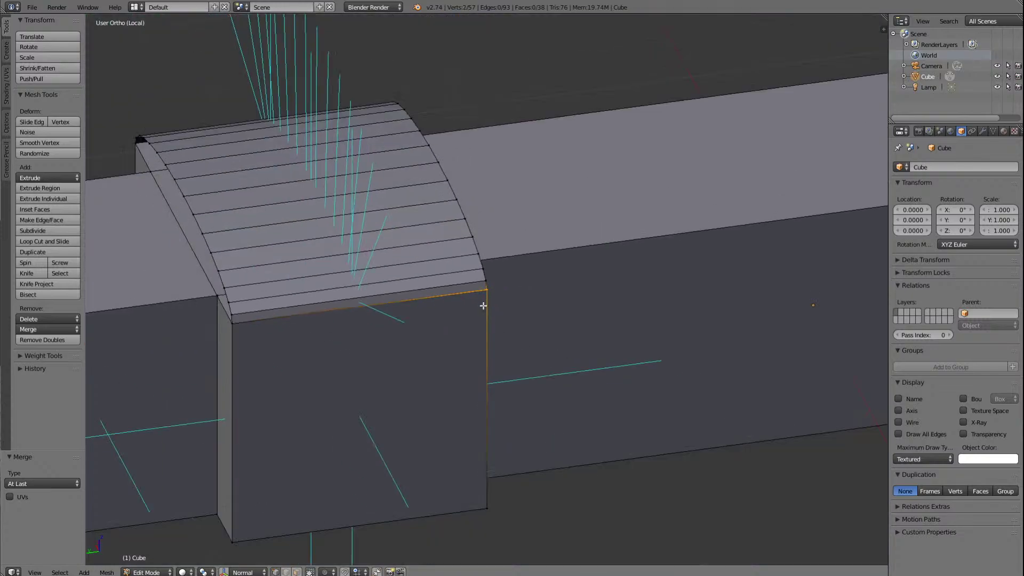
left_click(52, 330)
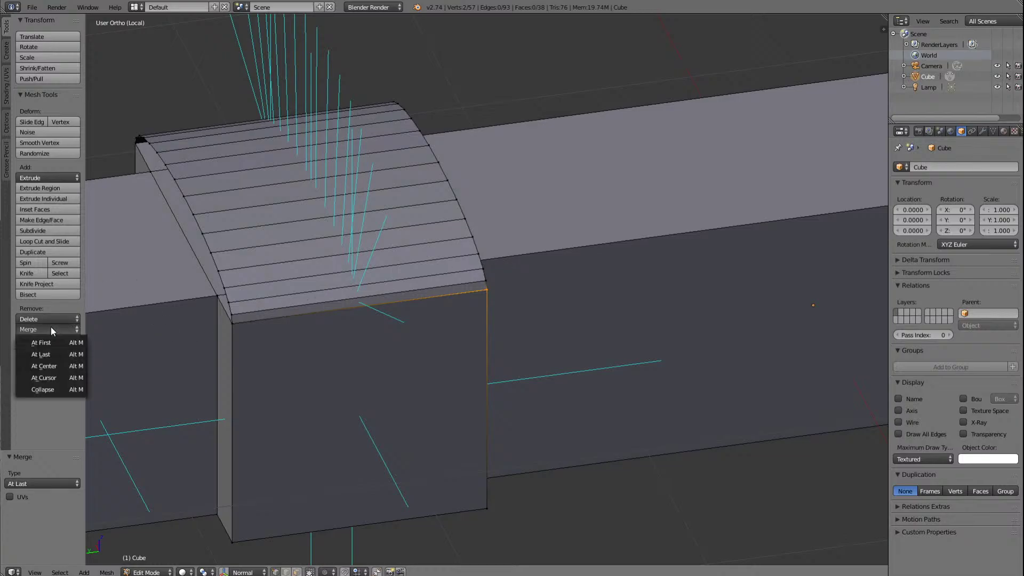
left_click(46, 354)
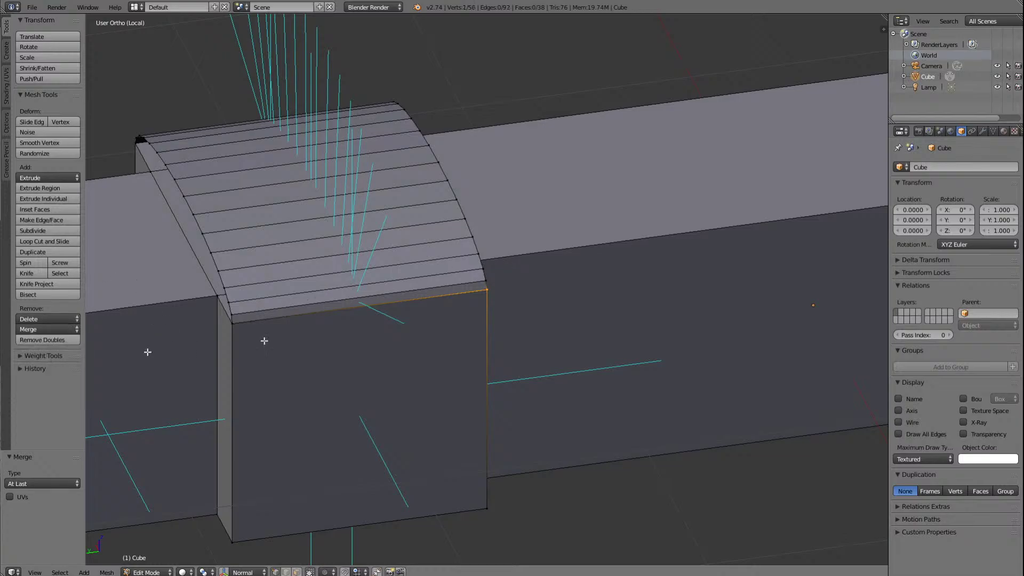
Step: On the cab's +X side, merge the roof's corner vertex at the short-nose end onto the cab corner with At Last, and clear the selection
scroll(453, 307, "down", 2)
key("Left")
key("Left")
key("Left")
key("Left")
key("Left")
key("Left")
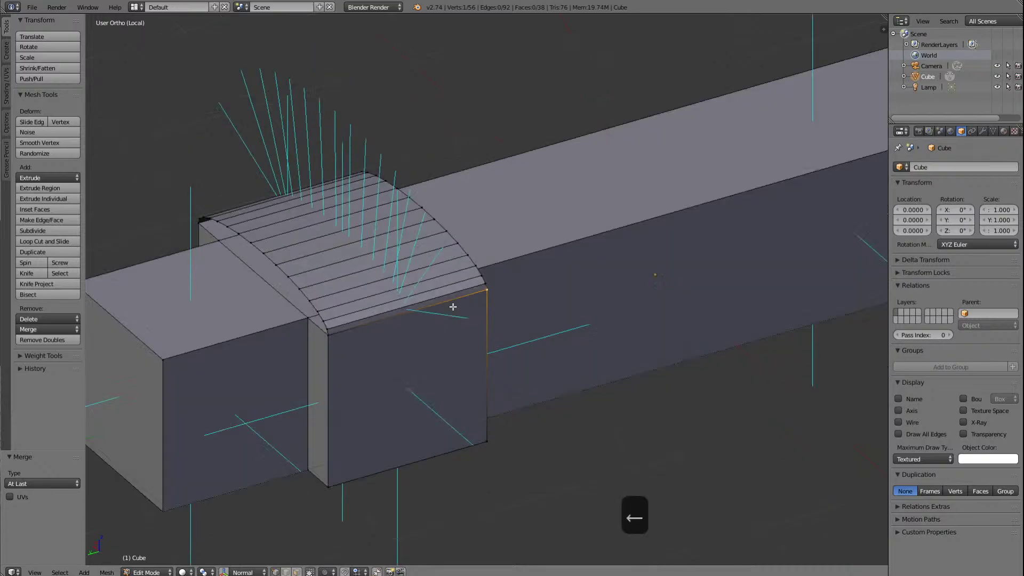
key("Left")
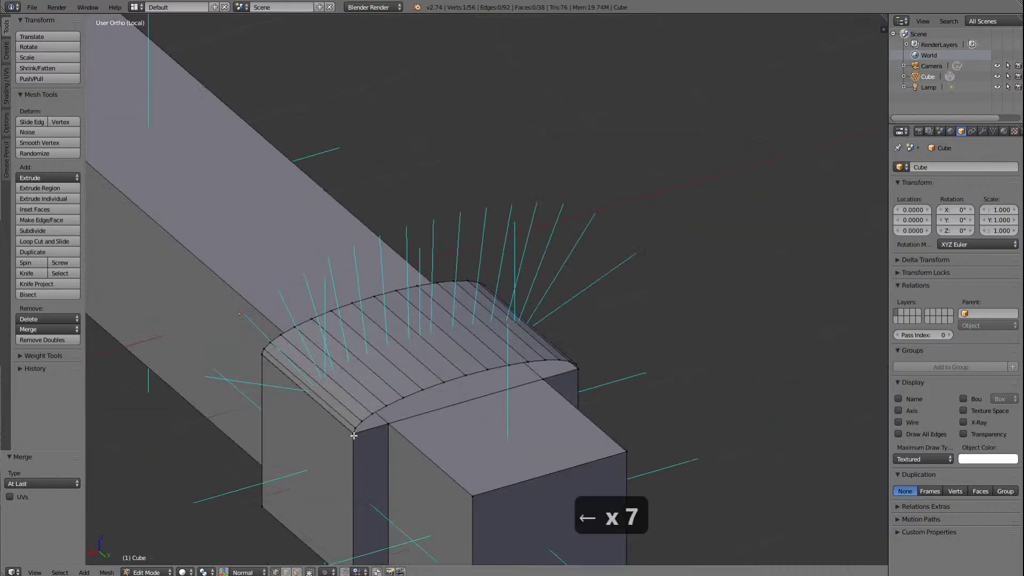
key("KP_Delete")
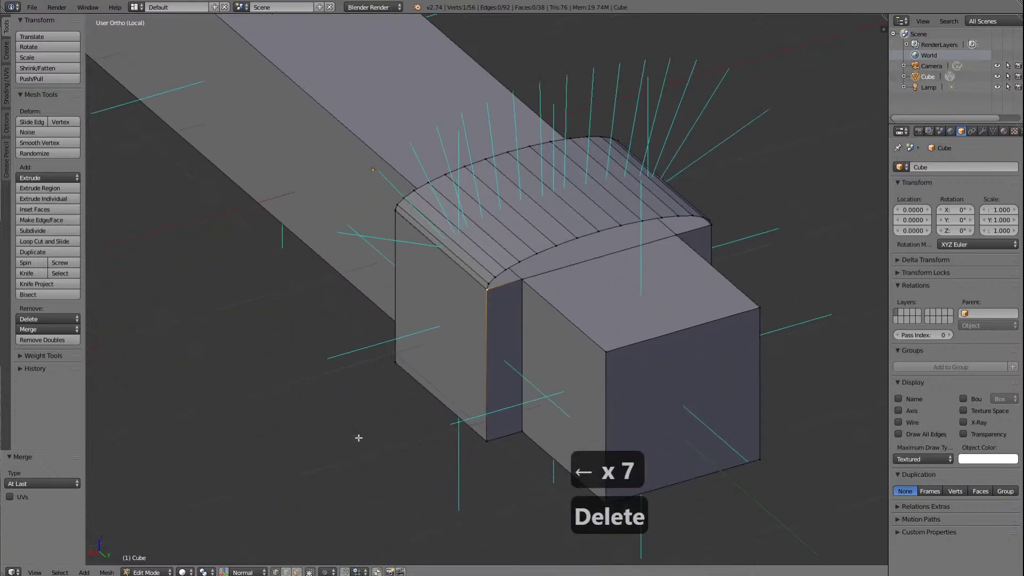
scroll(584, 365, "up", 6)
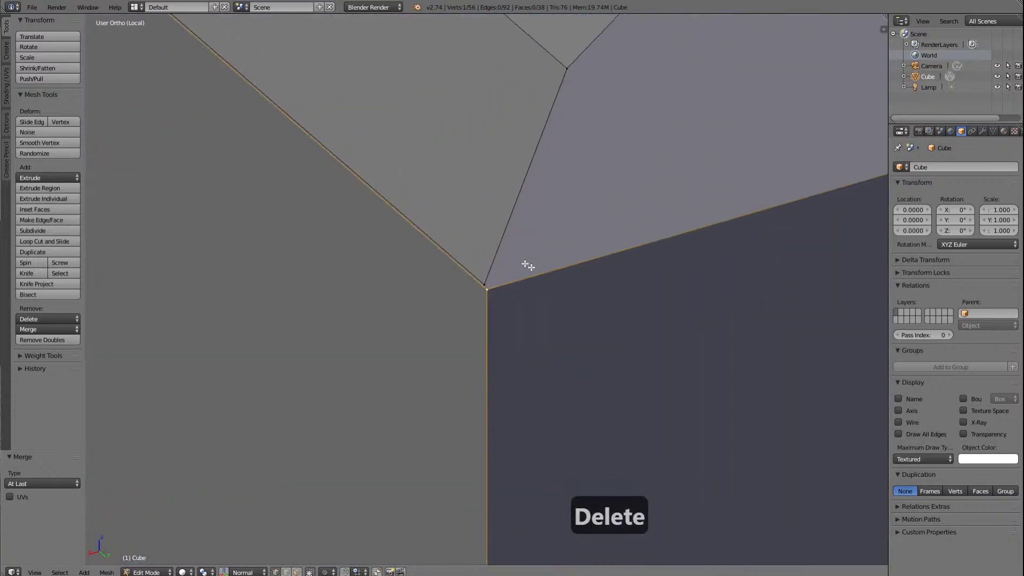
right_click(487, 279)
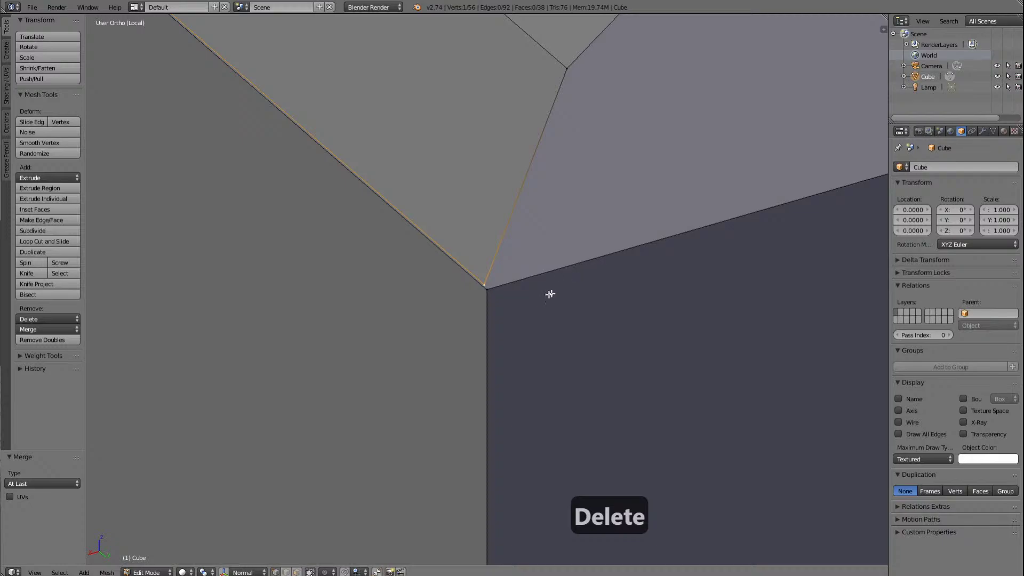
right_click(489, 289, "shift")
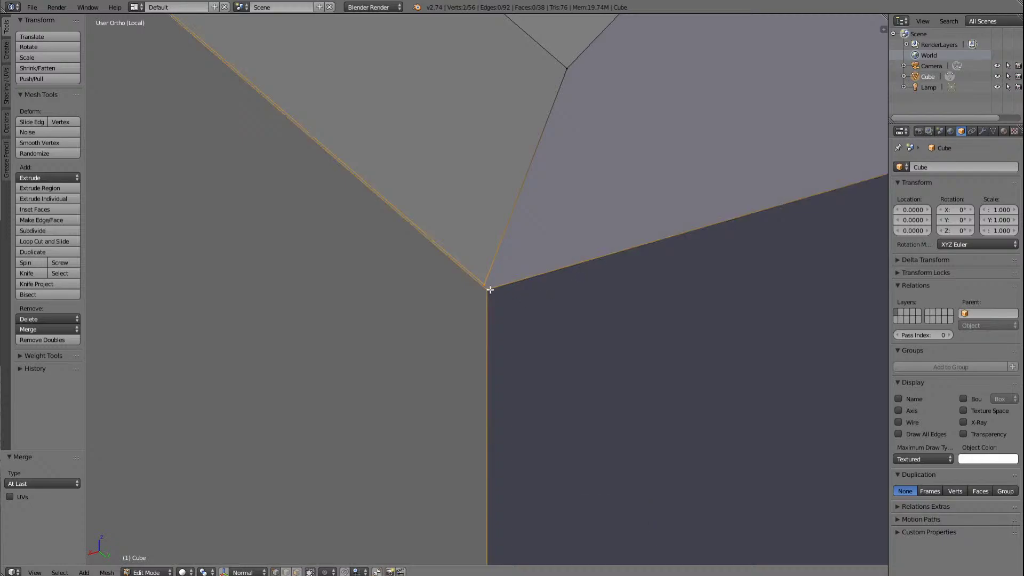
left_click(52, 330)
left_click(53, 350)
key("a")
Step: Merge the remaining roof corner at the long-body end of the +X side onto the cab corner with At First, and clear the selection
scroll(613, 166, "down", 6)
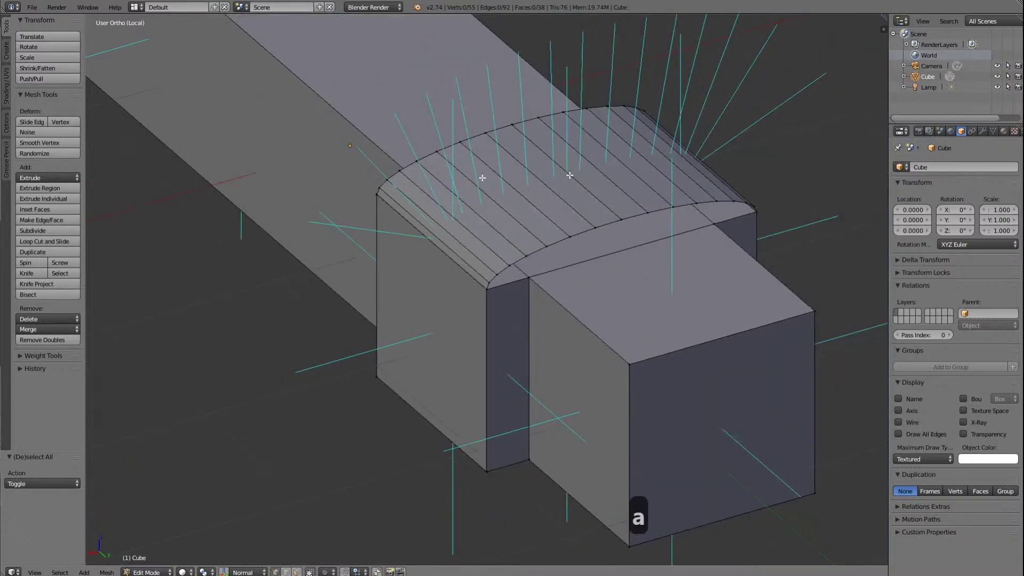
right_click(378, 194)
key("Delete")
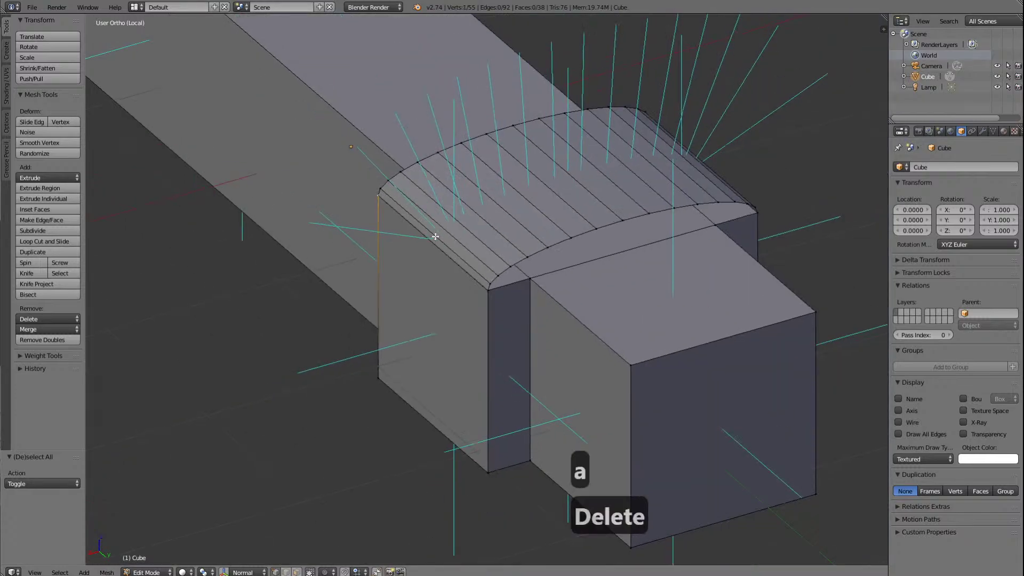
scroll(435, 236, "up", 8)
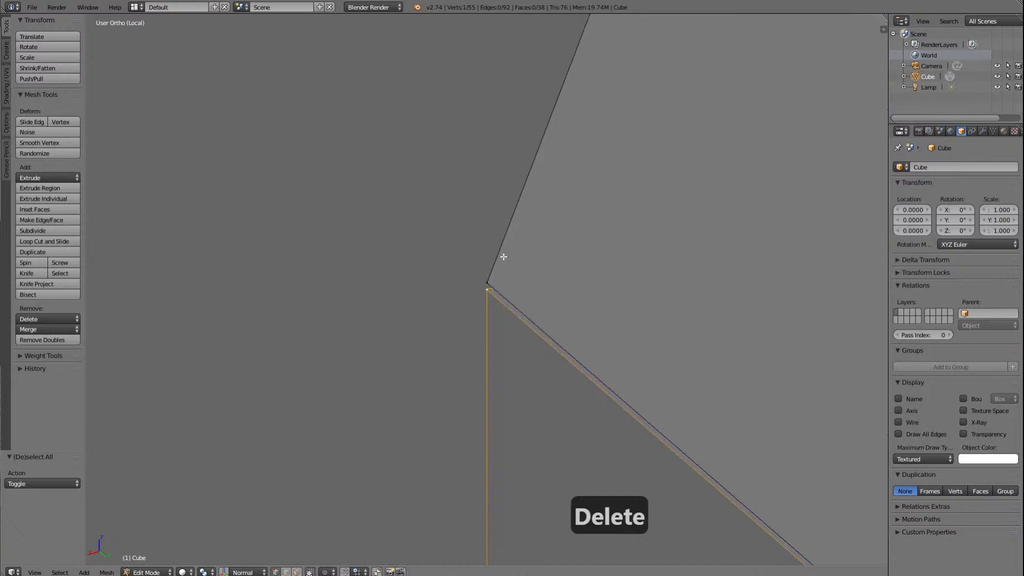
middle_click_drag(504, 257, 503, 275)
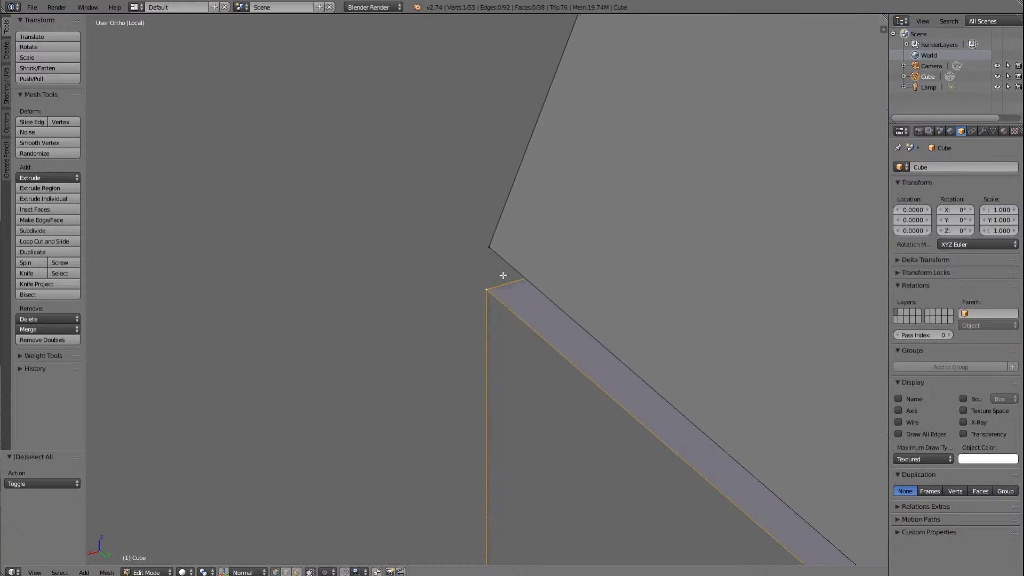
right_click(493, 247, "shift")
left_click(63, 329)
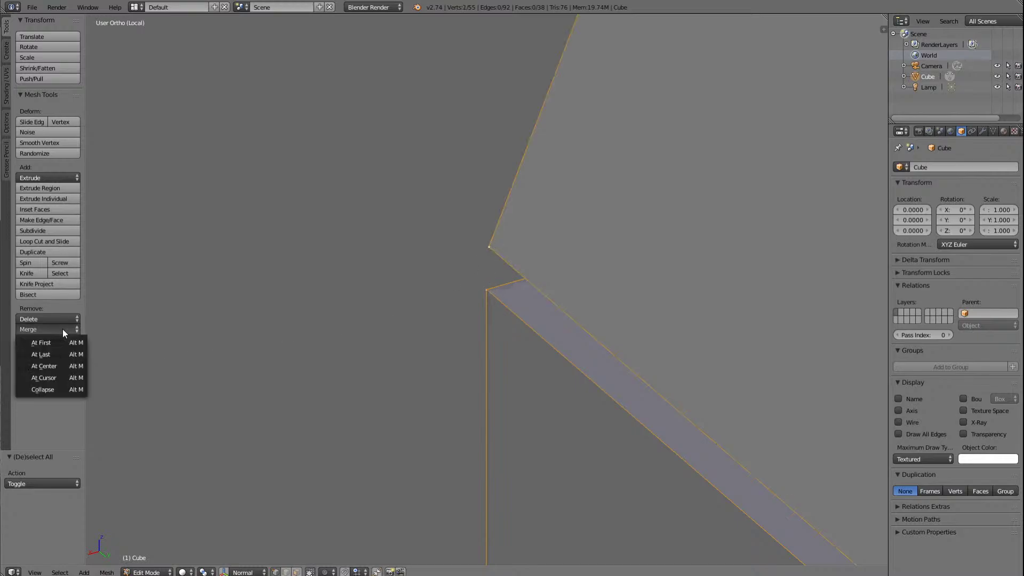
left_click(49, 341)
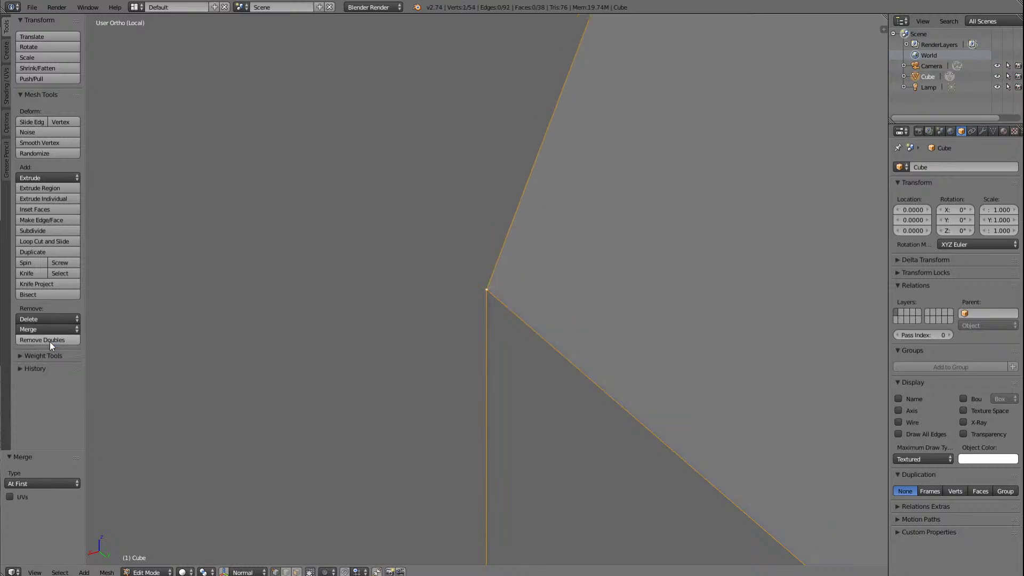
key("a")
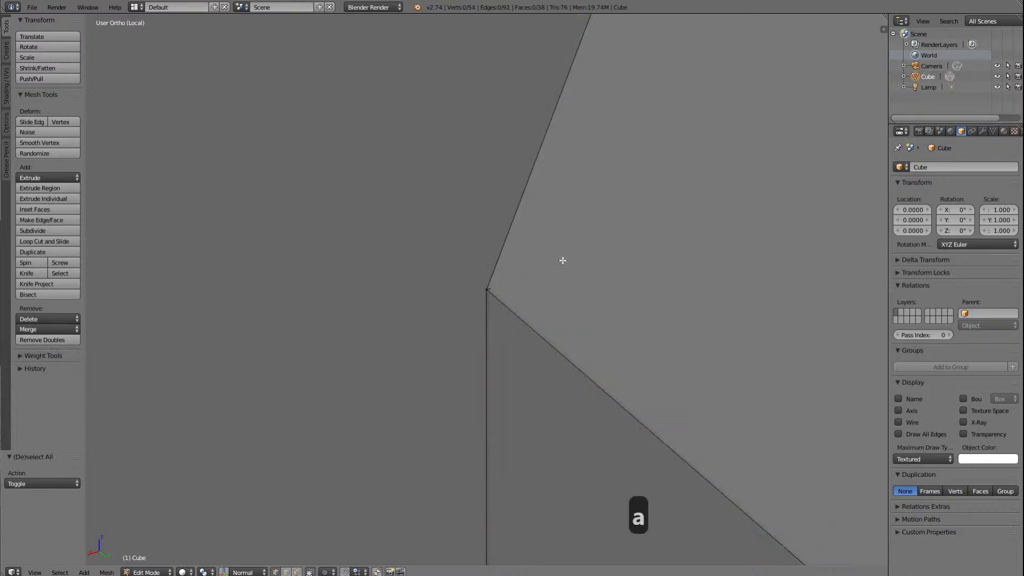
Step: Inspect the welded curved roof and cab of the locomotive body from the opposite side and at side level
scroll(564, 256, "down", 10)
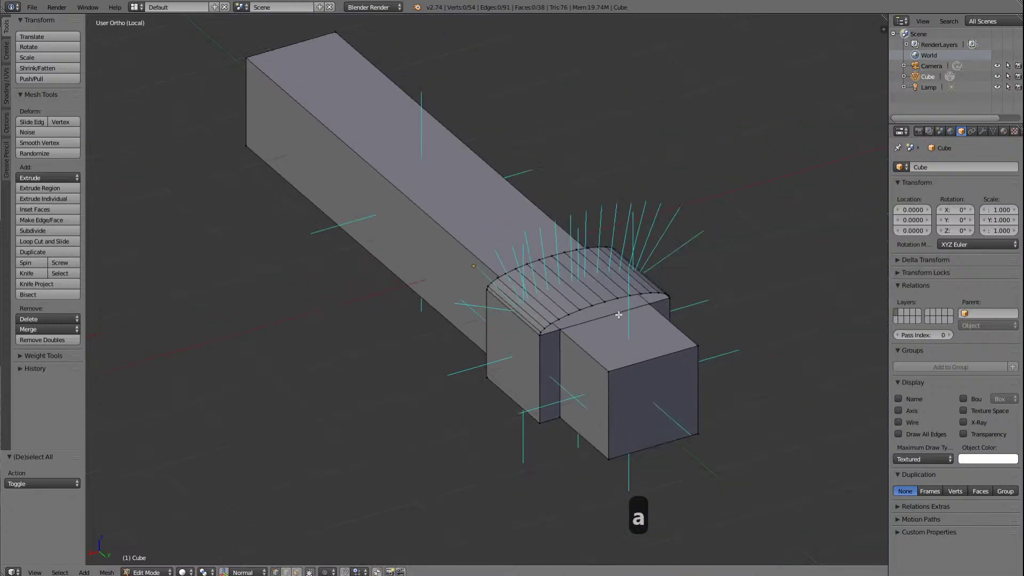
key("Right")
key("Right")
key("Right")
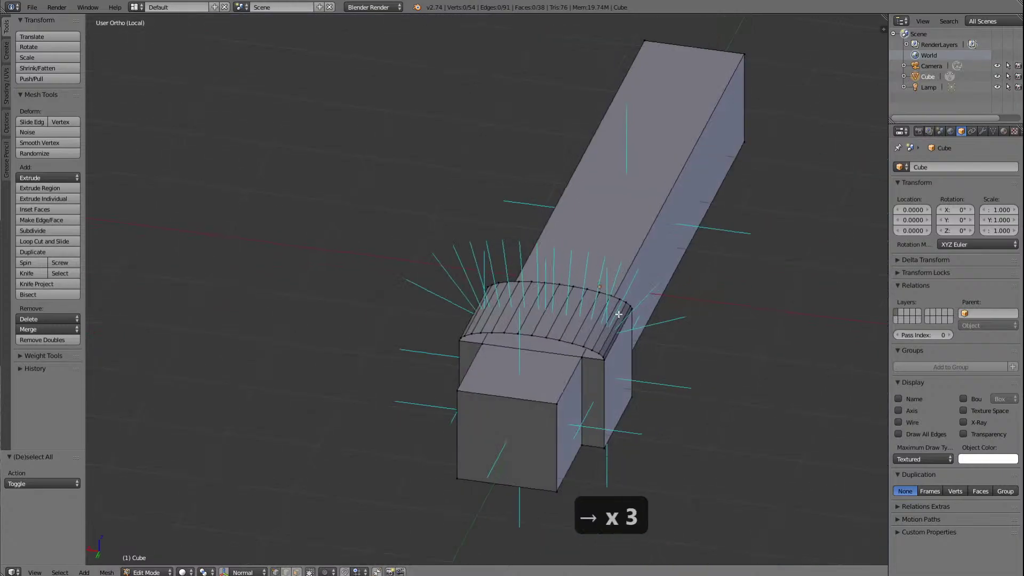
key("Down")
key("Down")
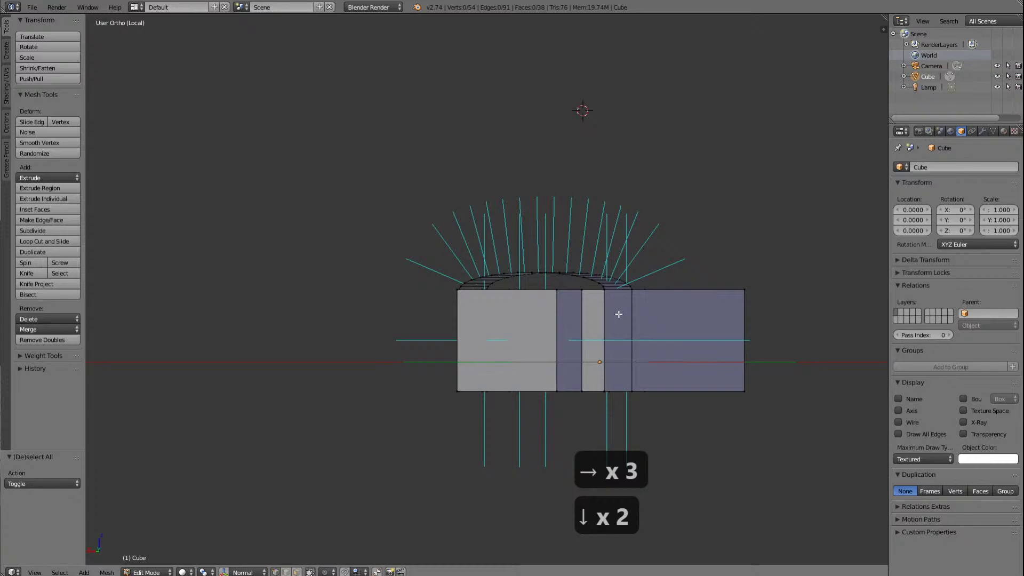
key("Up")
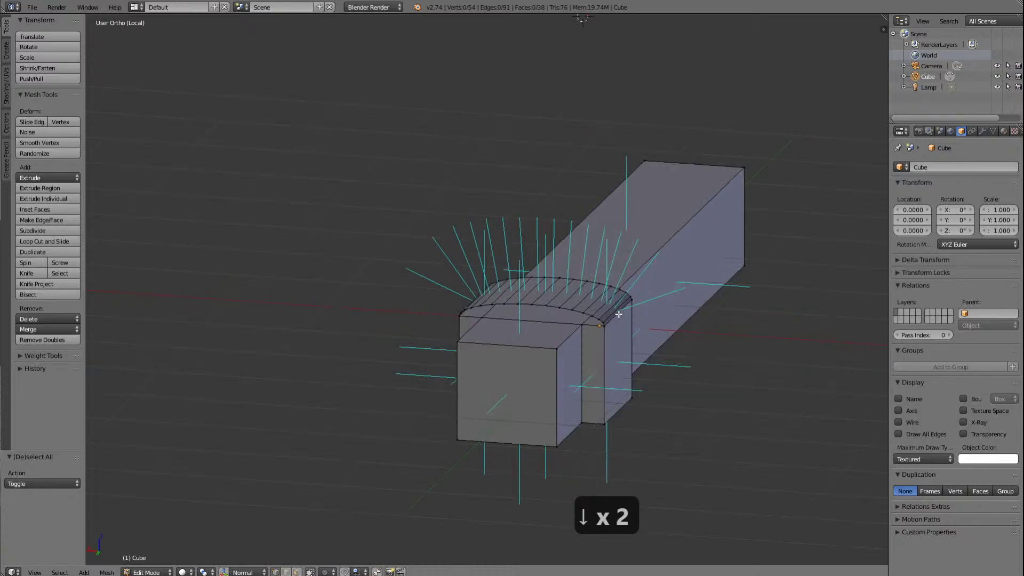
Step: In face mode, select the three faces closing the short-nose end of the curved roof to check them, and clear the selection
scroll(637, 322, "up", 4)
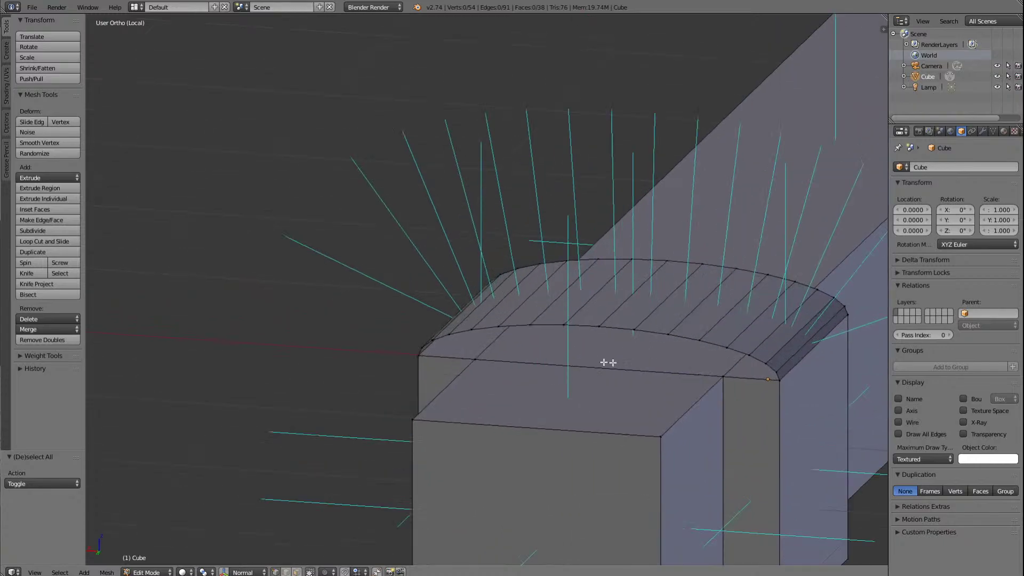
left_click(298, 571)
right_click(473, 347)
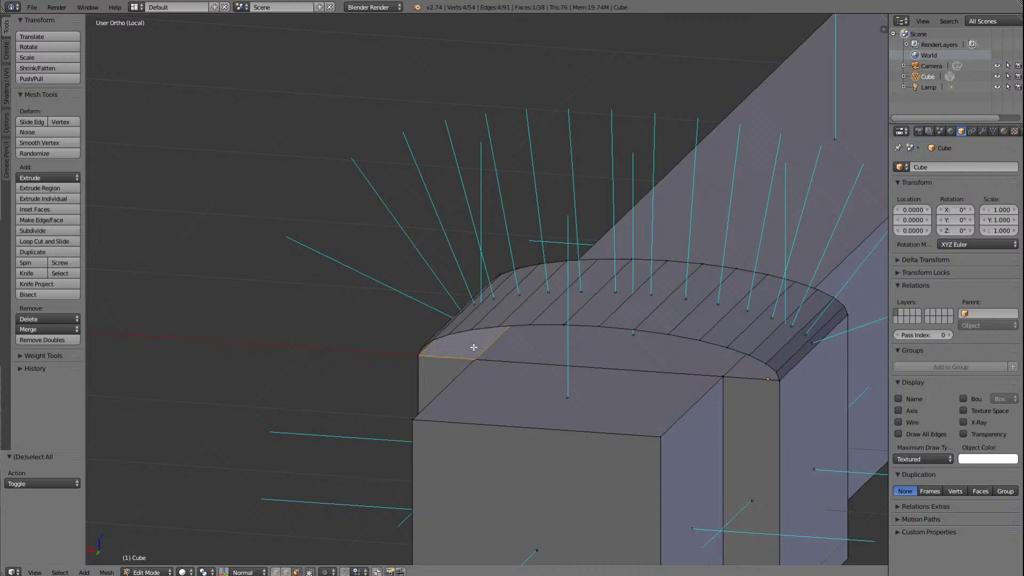
right_click(566, 354, "shift")
right_click(749, 370, "shift")
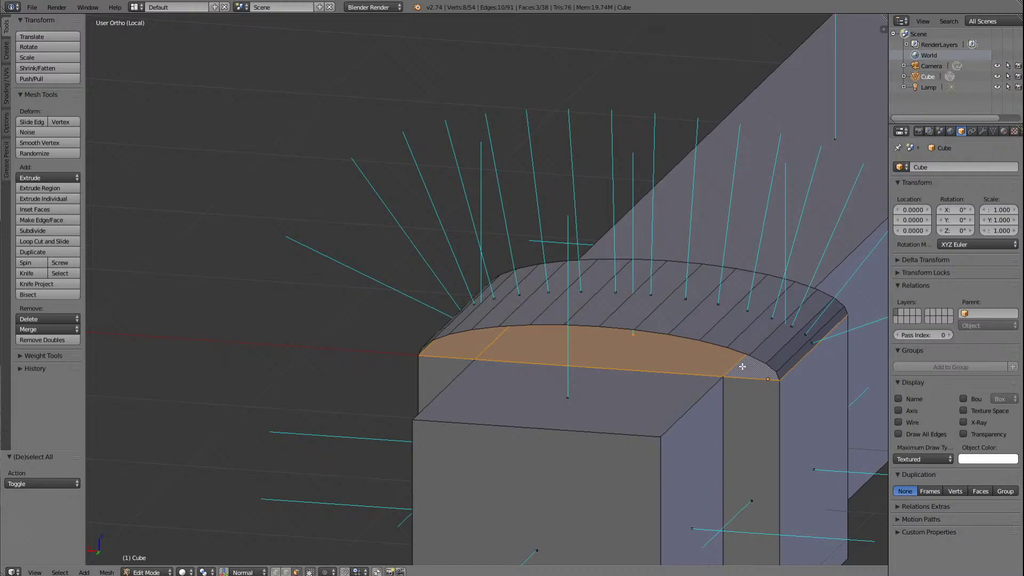
key("a")
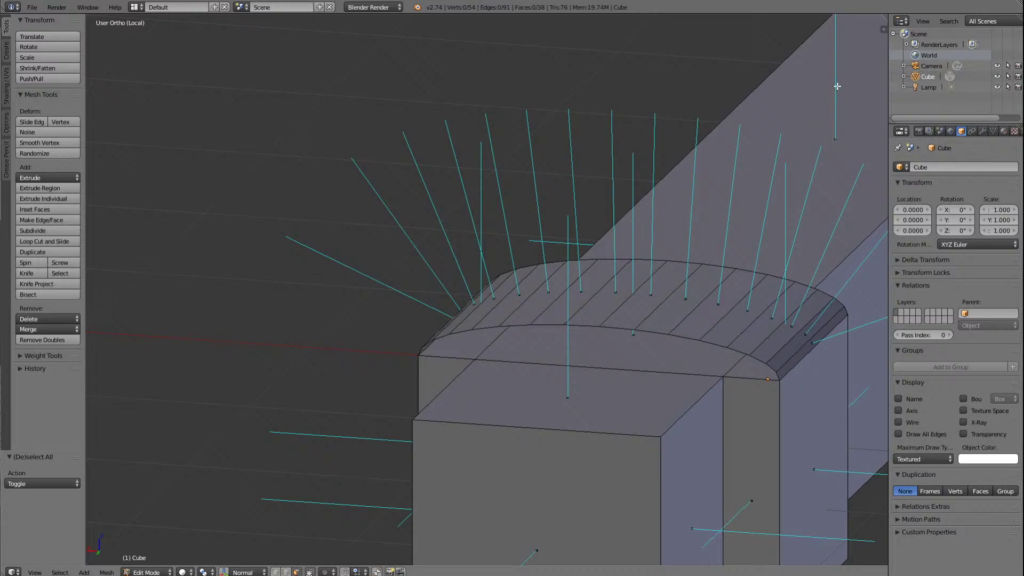
Step: Add a single centred lengthwise loop cut around the locomotive body, running through the short nose and long body
scroll(661, 427, "down", 6)
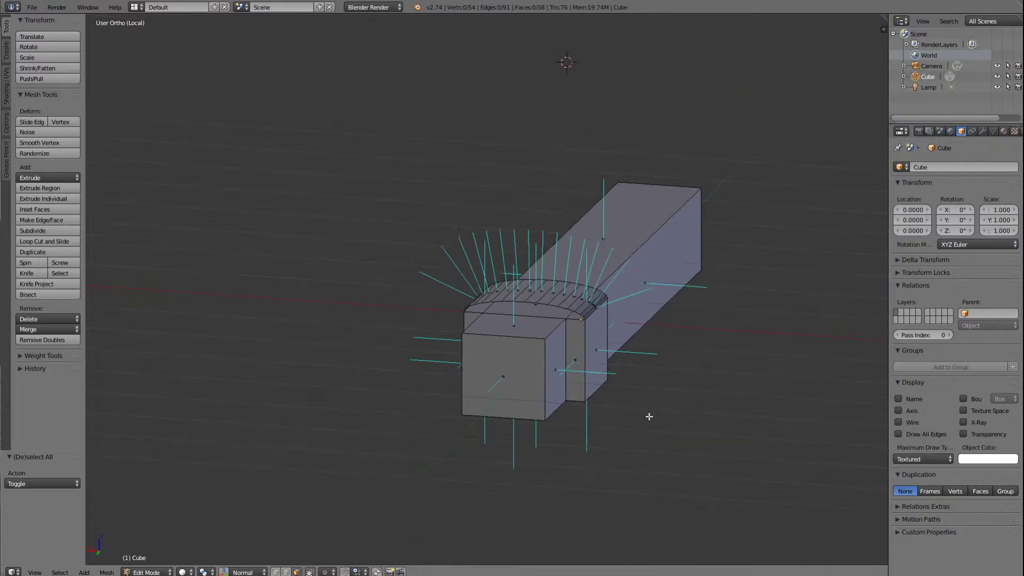
key("KP_2")
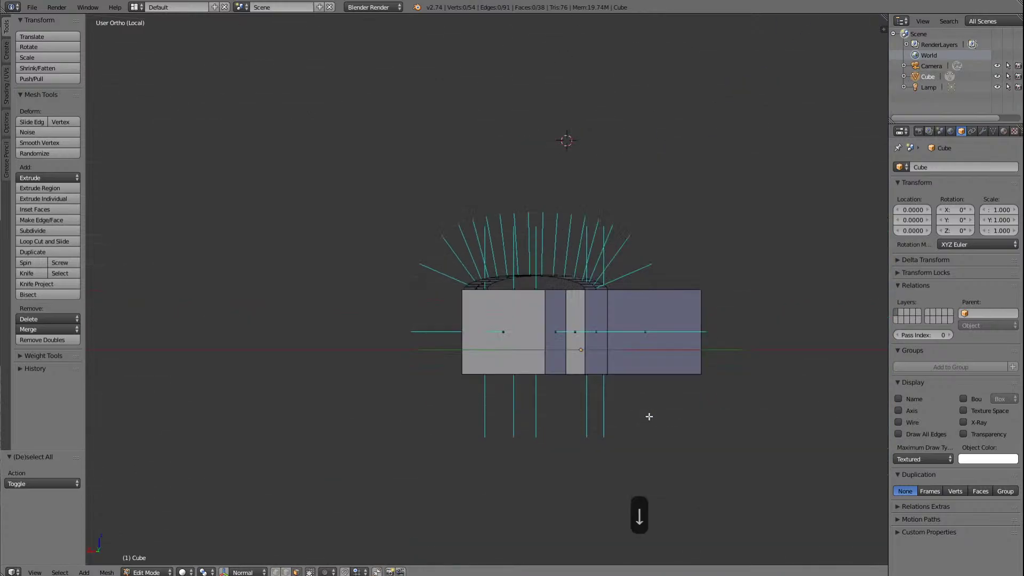
key("KP_8")
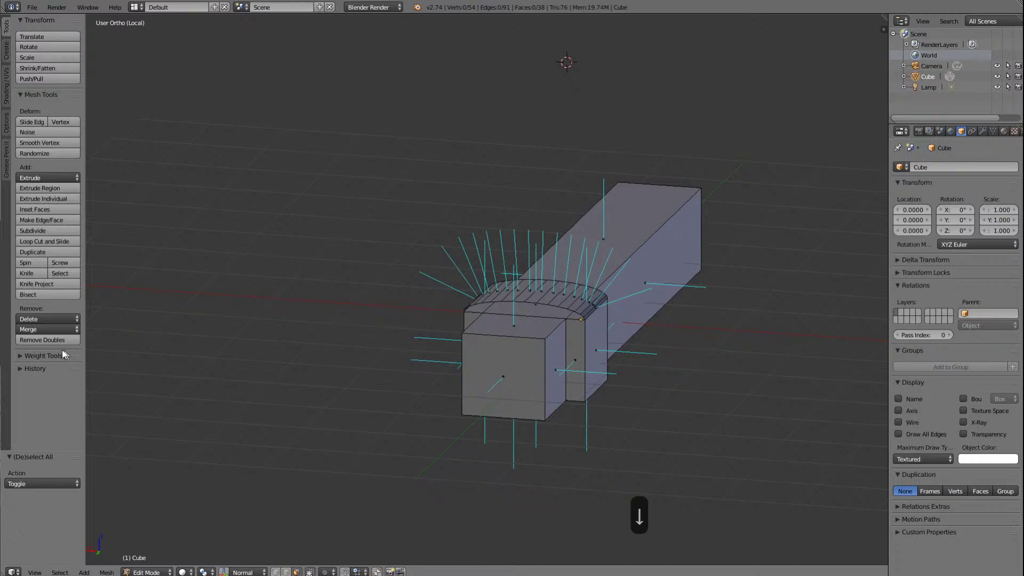
left_click(30, 241)
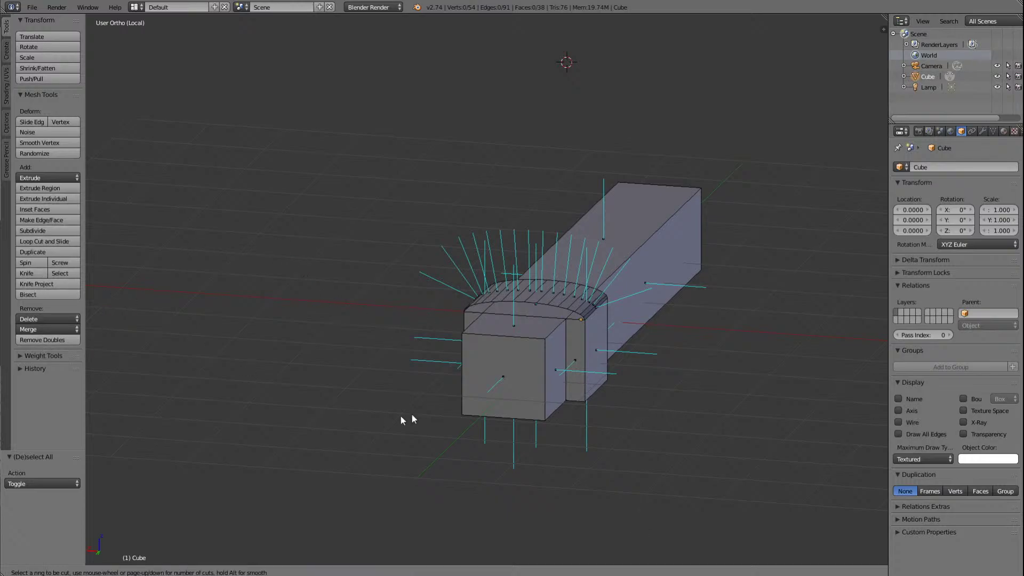
left_click(510, 347)
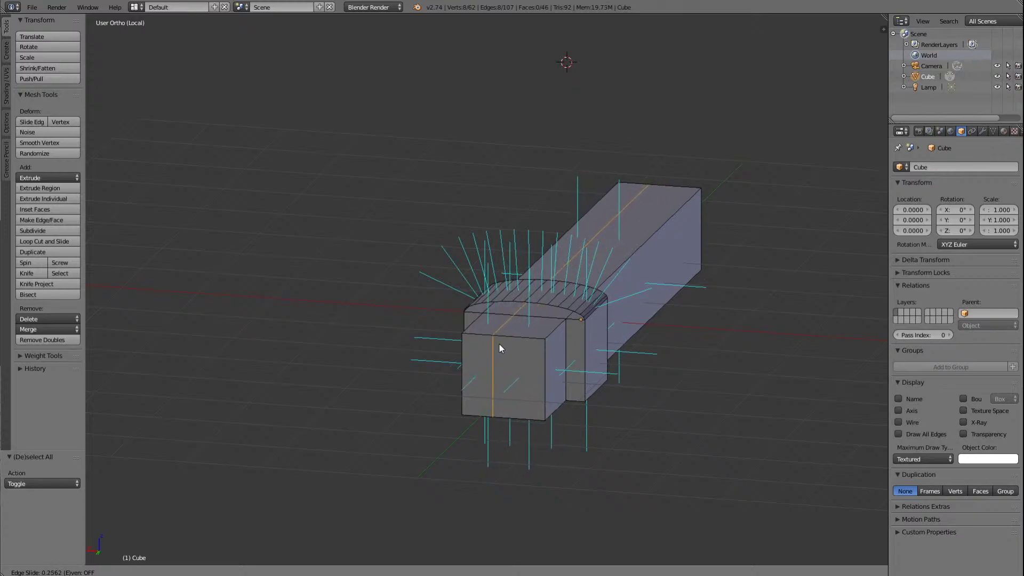
left_click(499, 344)
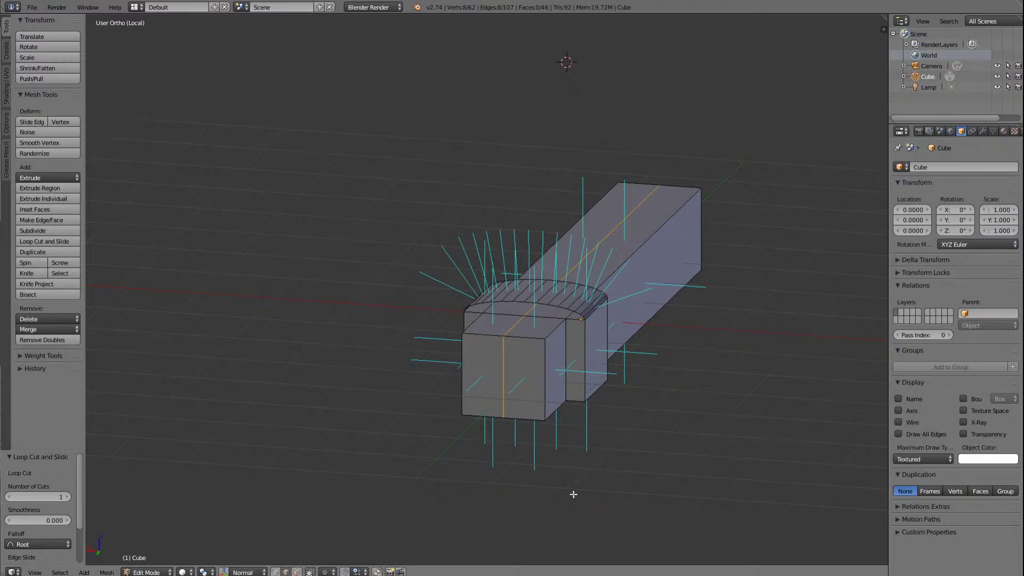
scroll(571, 489, "up", 2)
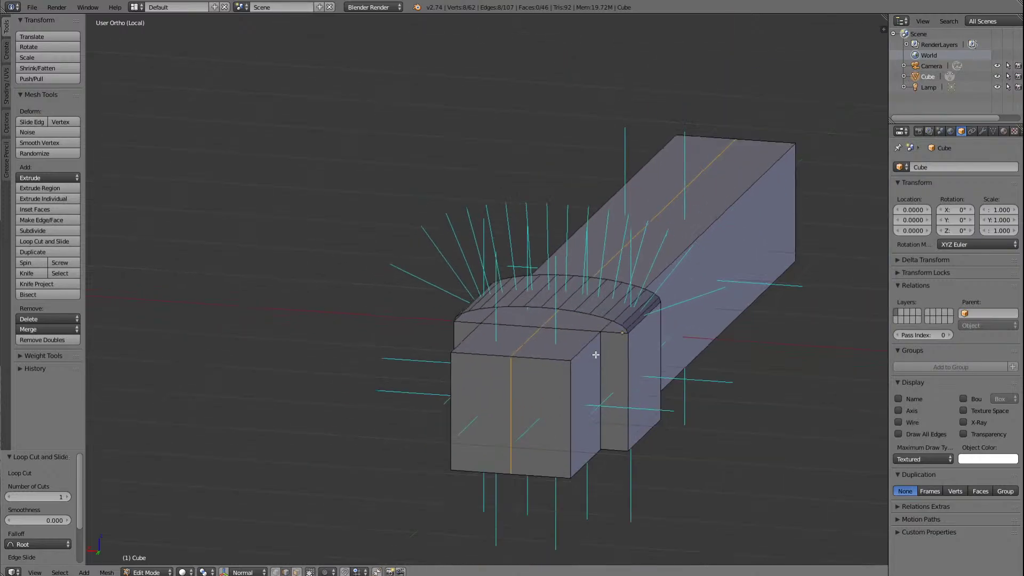
Step: Select the upper and lower centre vertices of the short nose's front and move them 0.156 along Y to match the side reference
key("a")
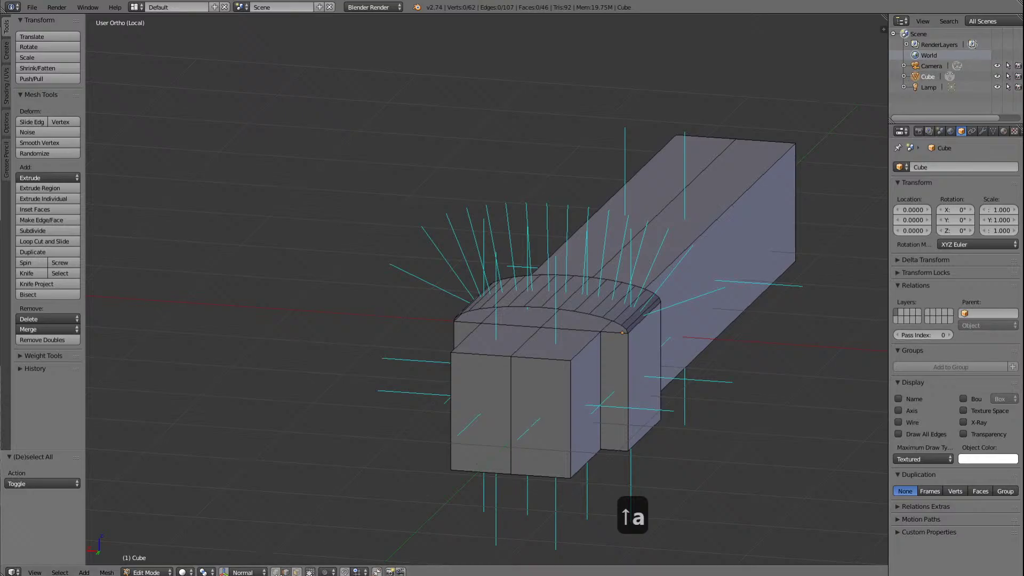
right_click(511, 357)
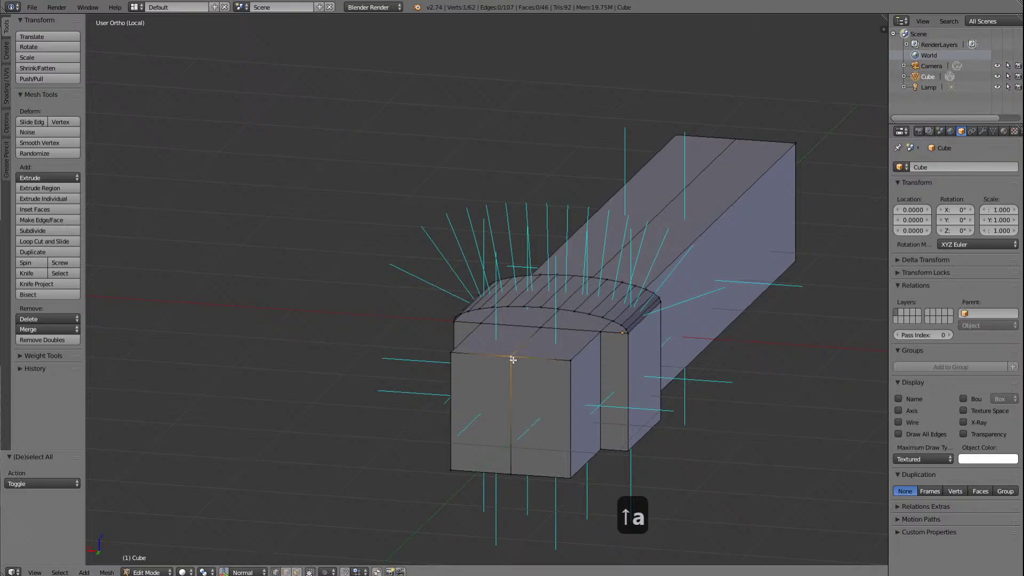
right_click(511, 473, "shift")
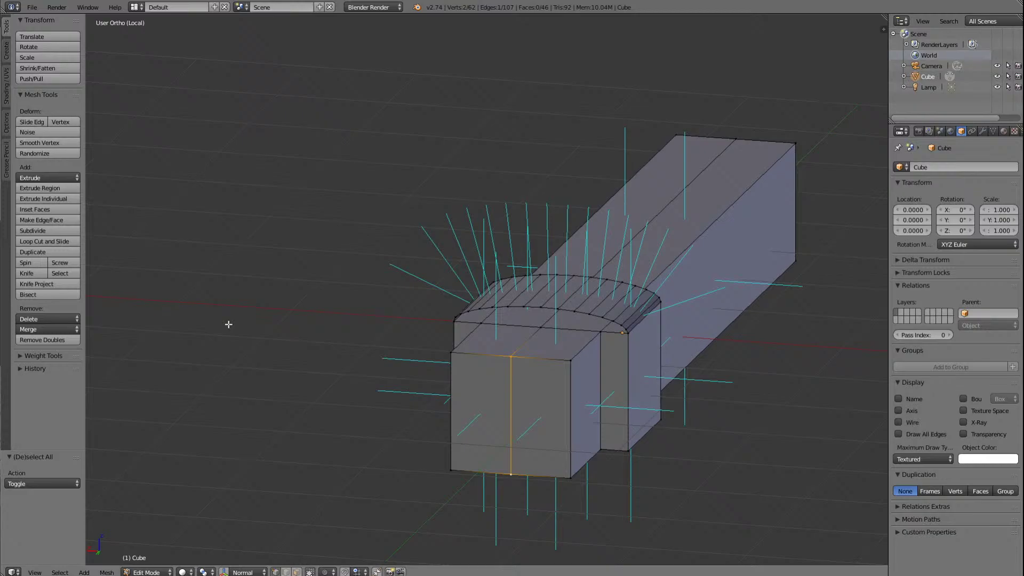
key("ctrl+KP_3")
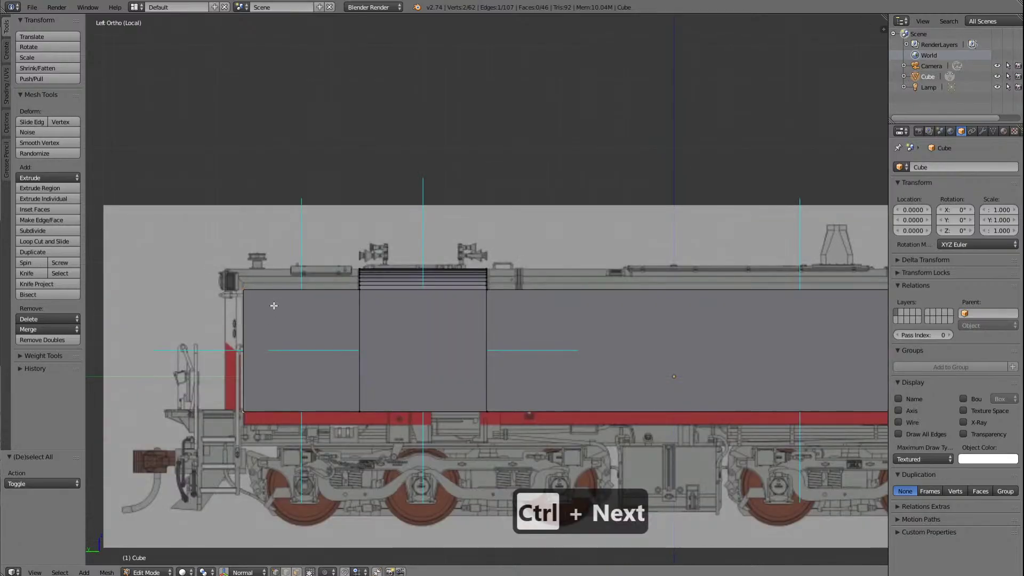
scroll(276, 305, "up", 2)
scroll(276, 307, "down", 2)
scroll(539, 335, "down", 3)
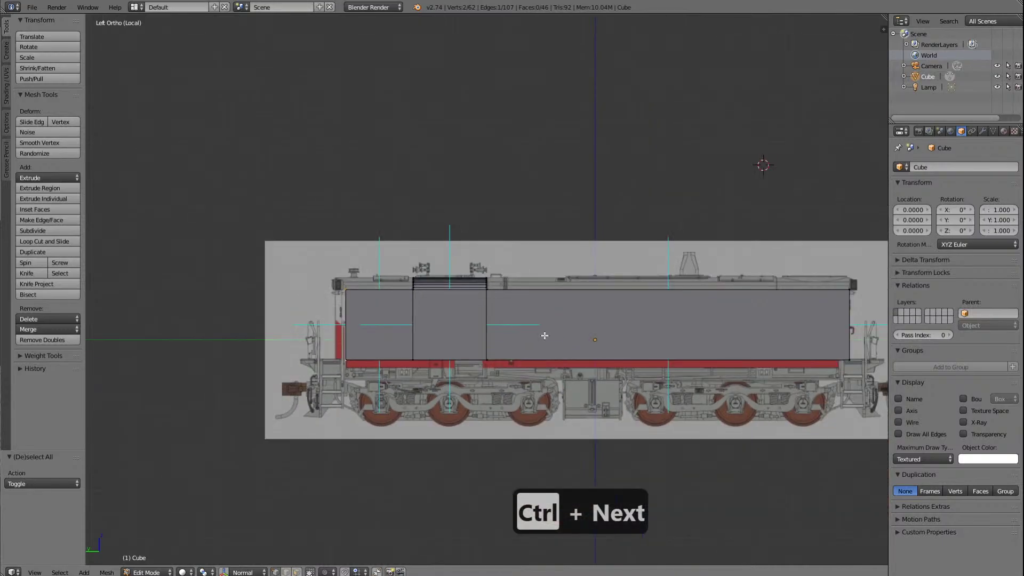
scroll(427, 359, "up", 4)
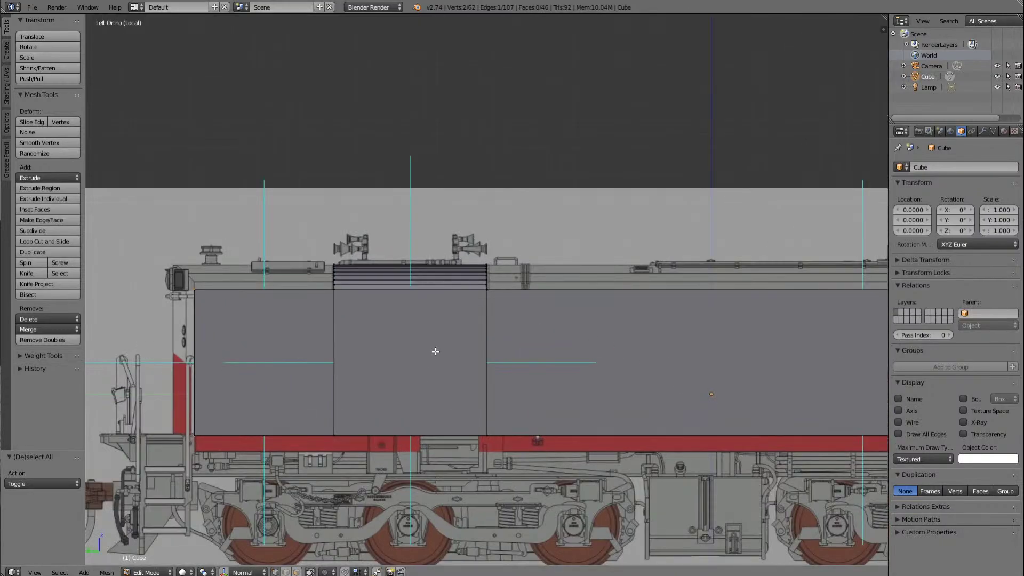
key("g")
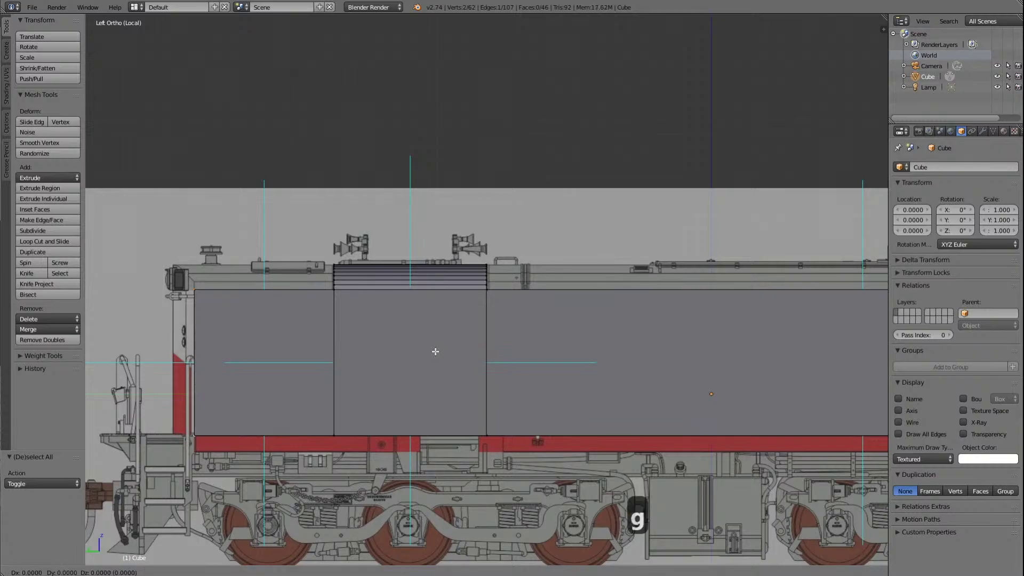
key("y")
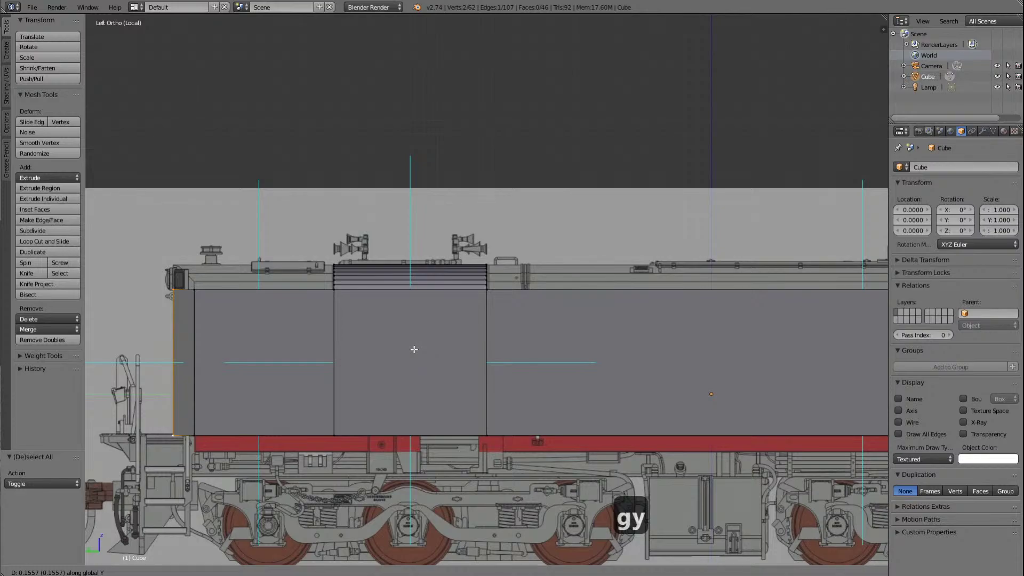
left_click(414, 350)
Step: Examine the pointed front of the short nose from above, diagonally and at level height
scroll(408, 356, "down", 4)
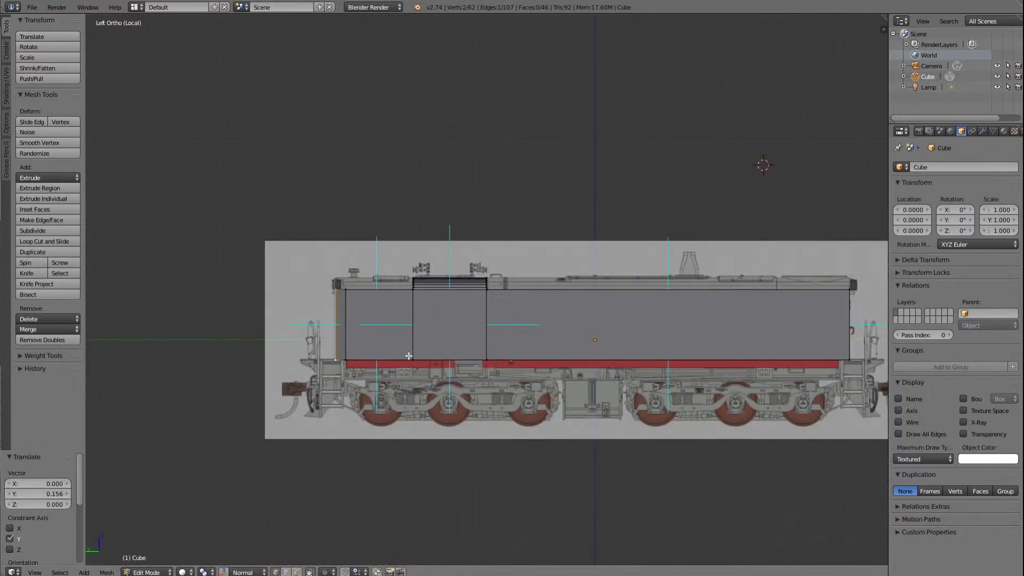
key("KP_8")
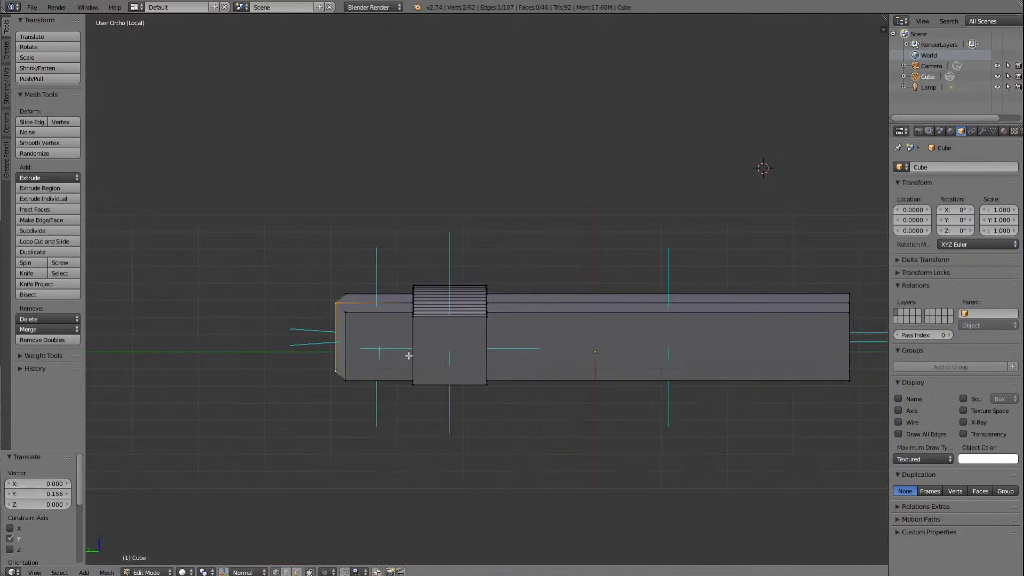
key("KP_4")
key("KP_4")
key("KP_4")
key("KP_4")
key("KP_4")
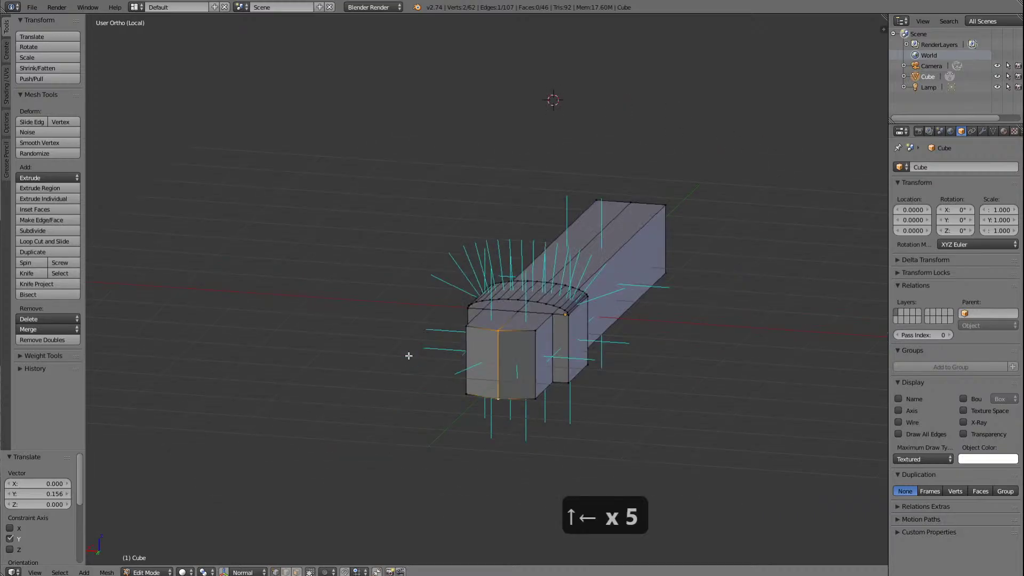
key("KP_8")
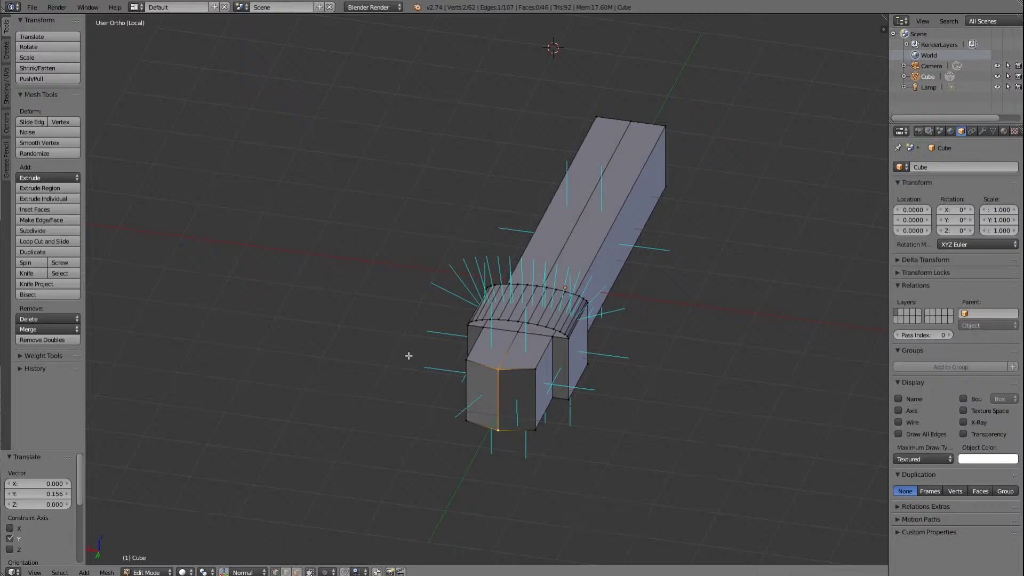
key("KP_2")
key("KP_2")
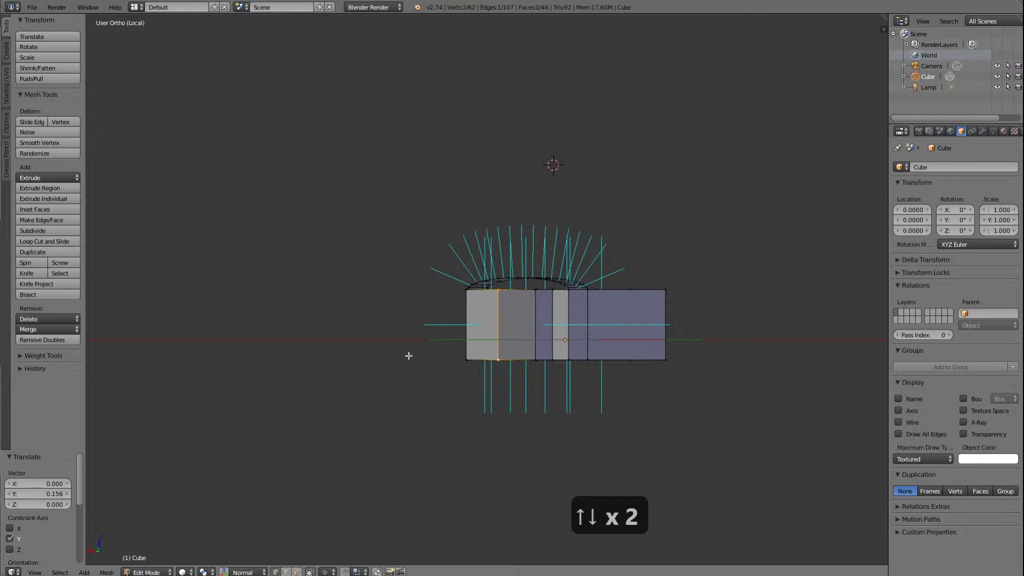
Step: Clear the selection and examine the body's side, the cab and the flat end of the long body
key("a")
key("KP_6")
key("KP_6")
key("KP_6")
key("KP_6")
key("KP_6")
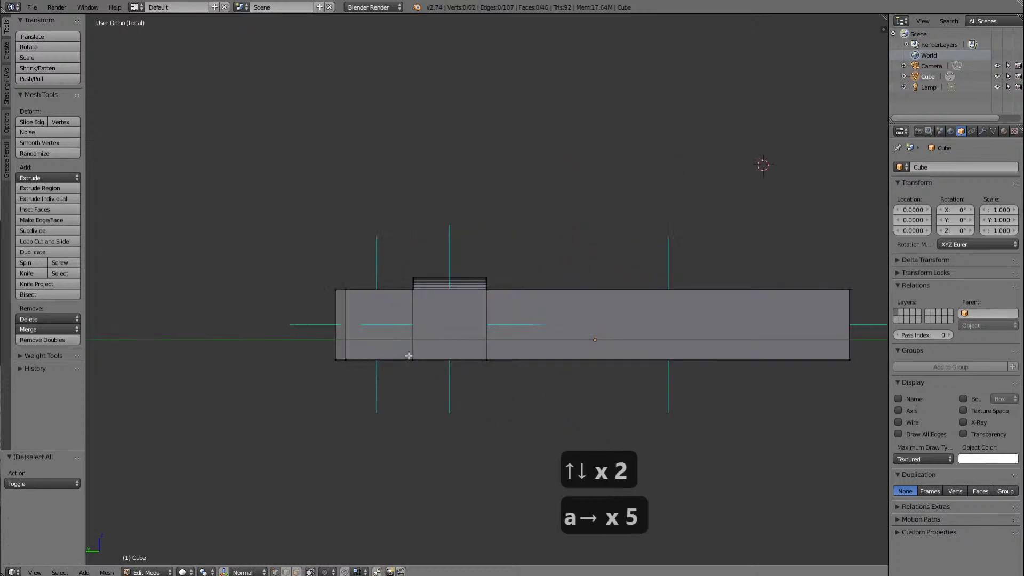
key("KP_6")
key("KP_6")
key("KP_6")
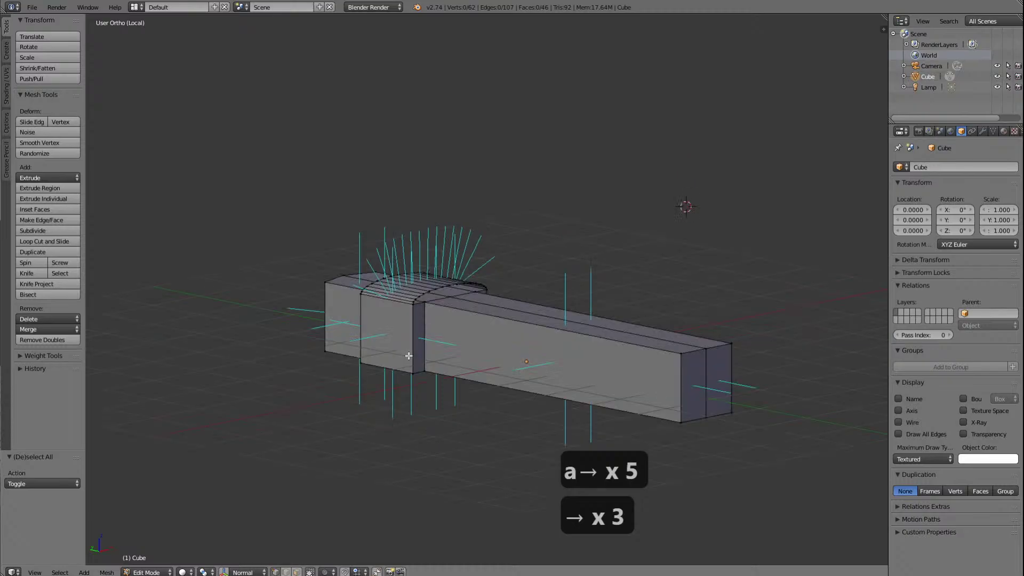
key("KP_8")
key("KP_6")
key("KP_6")
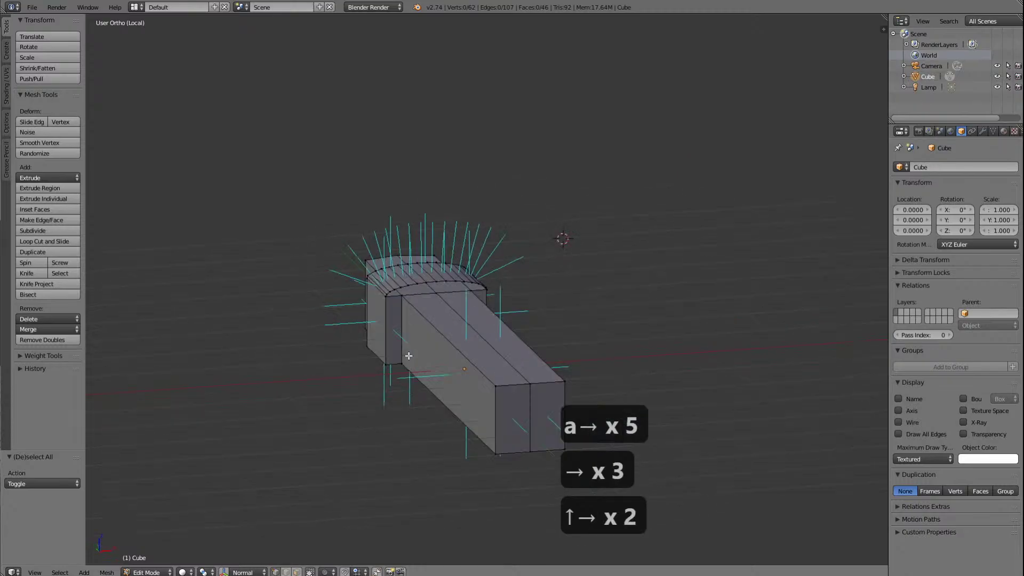
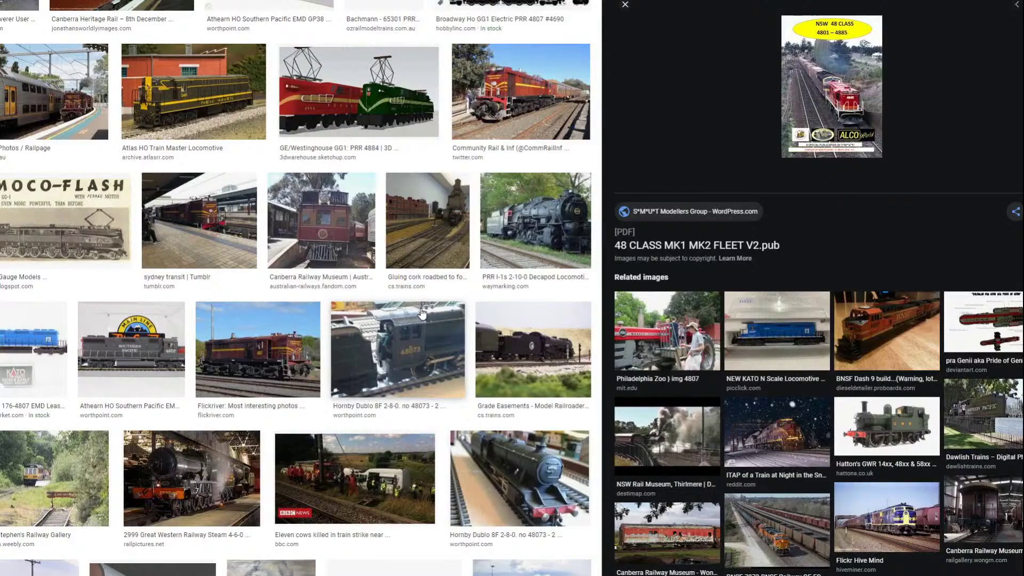
Step: Switch to the browser's image results and open the Community Rail & Inf photo of red locomotive 4807 and its Twitter source page
left_click(519, 93)
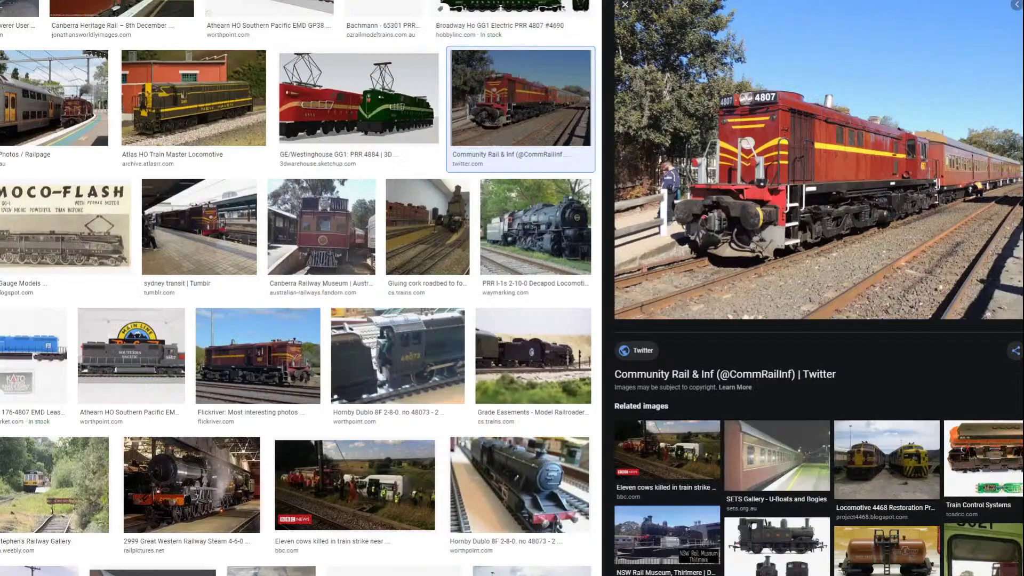
right_click(794, 114)
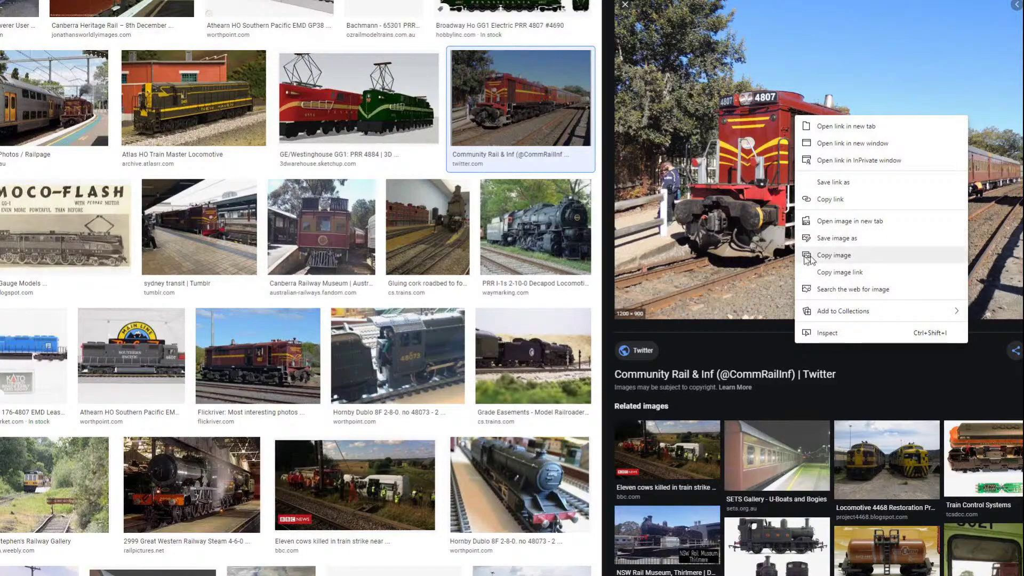
left_click(828, 372)
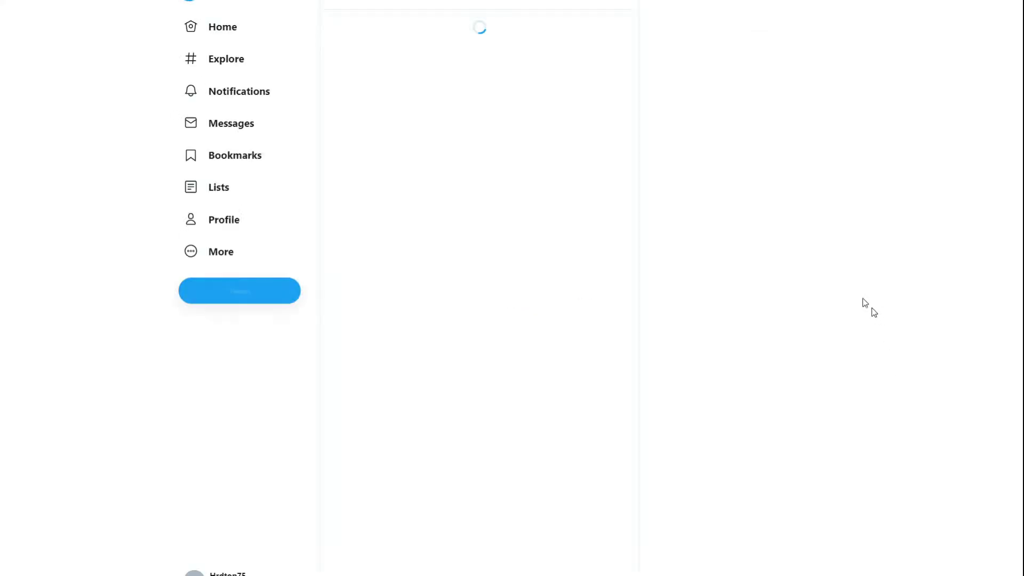
Step: Close the Twitter page and enlarge the image results to 200% to examine the photo of red locomotive 4807
key("ctrl+w")
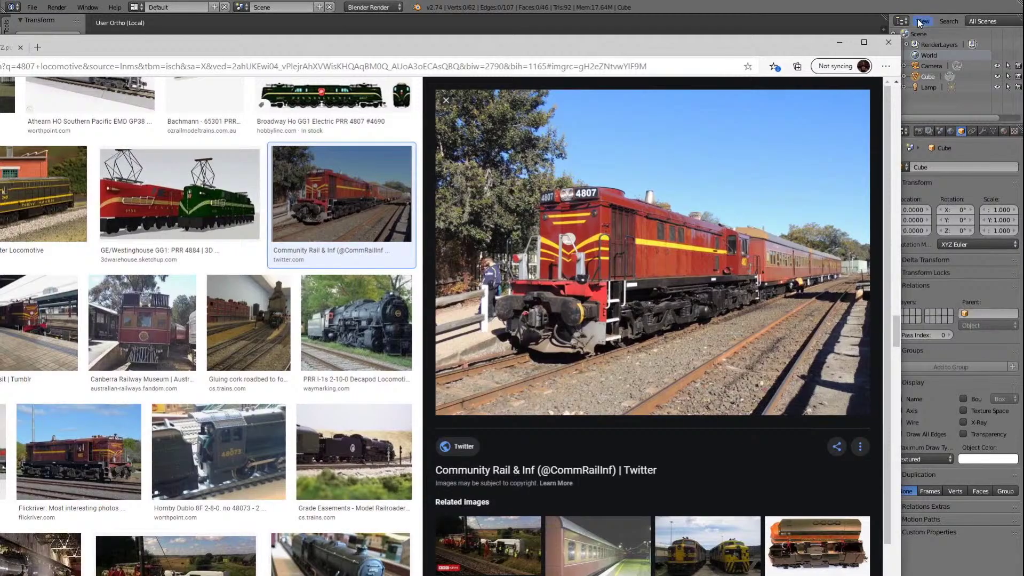
left_click(886, 66)
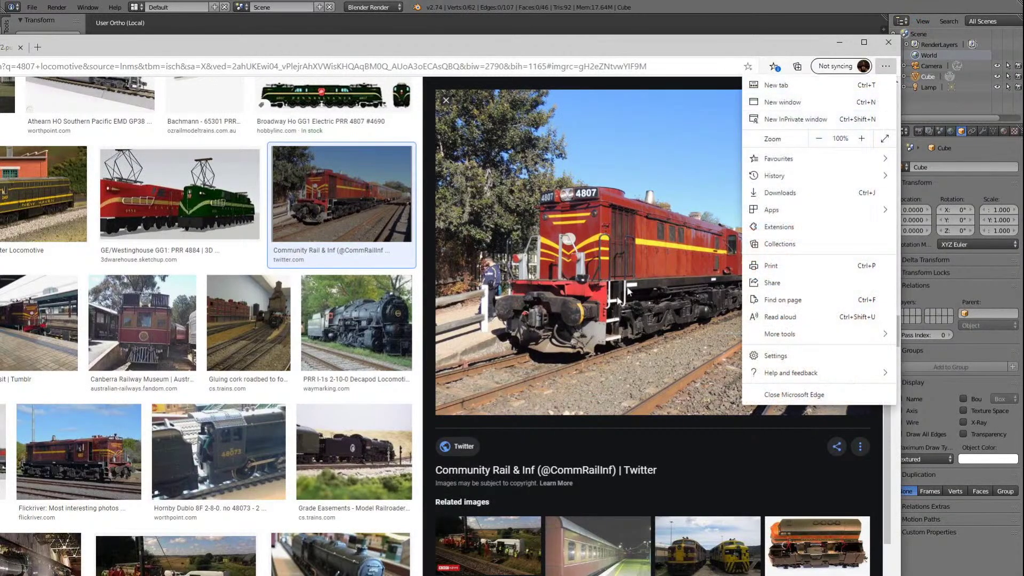
left_click(861, 139)
left_click(862, 140)
left_click(862, 140)
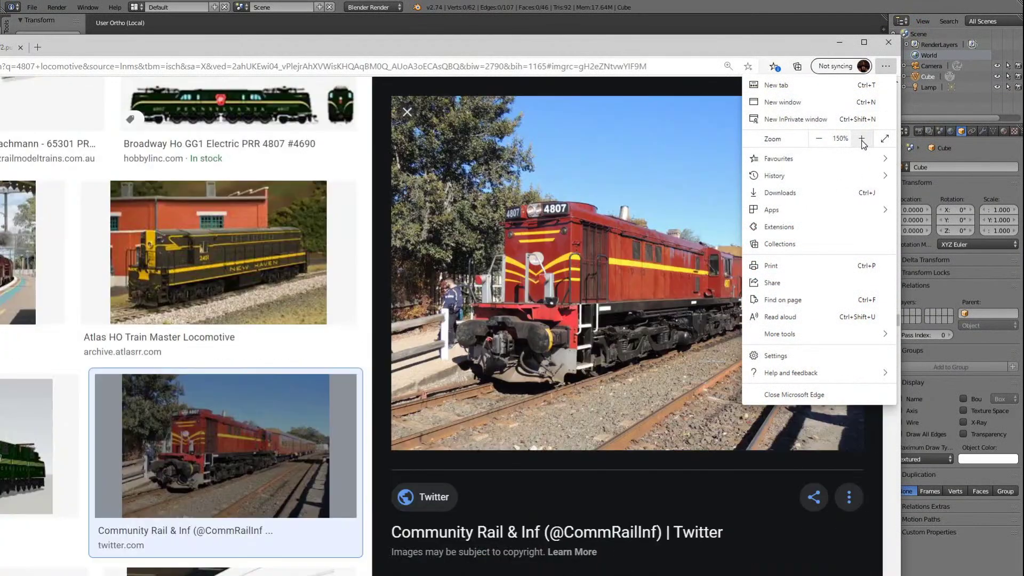
left_click(861, 140)
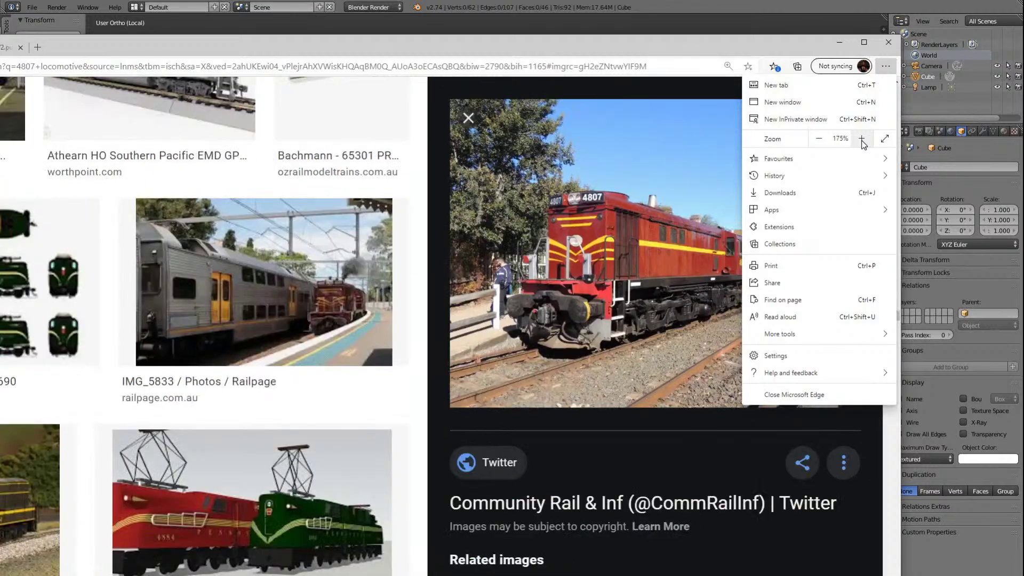
left_click(861, 140)
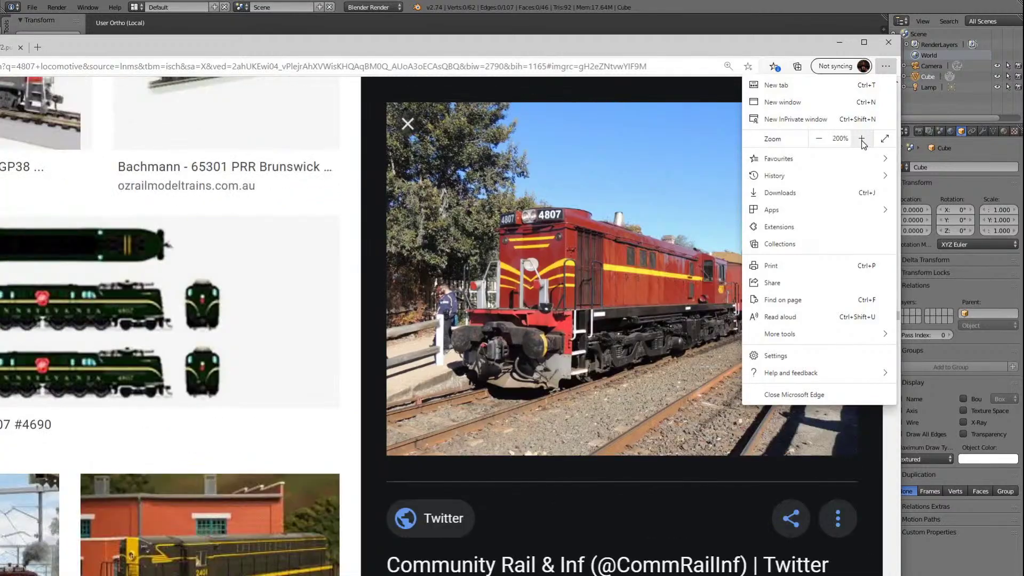
left_click(514, 47)
left_click_drag(504, 46, 475, 28)
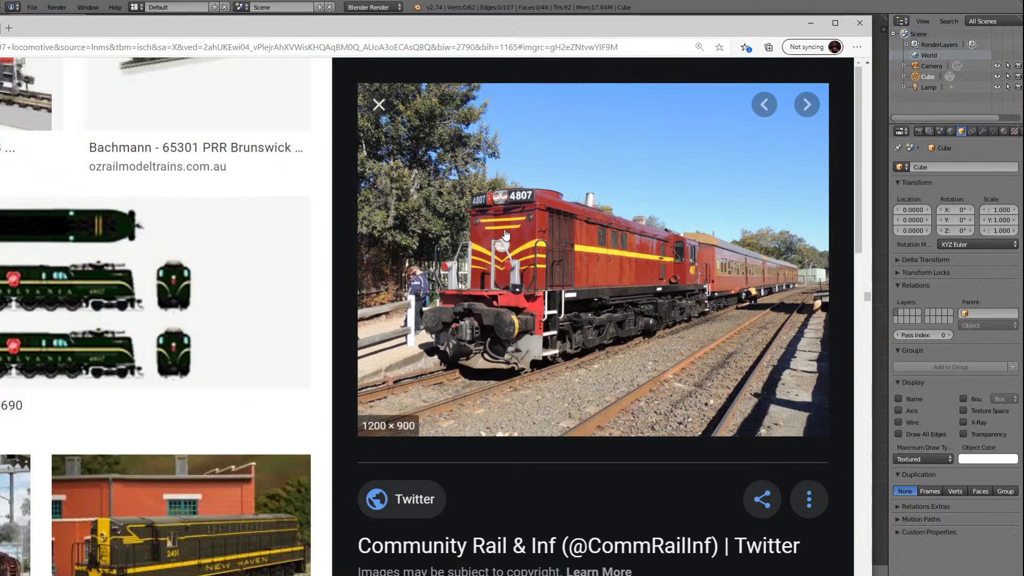
left_click_drag(280, 47, 325, 47)
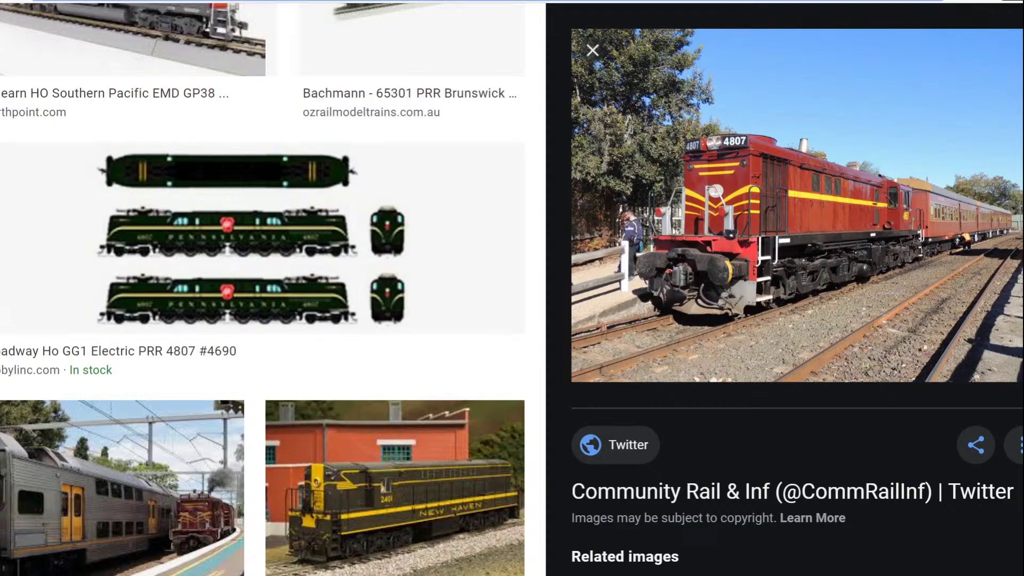
Step: Reset the page zoom to 100% and look through the image results for more photos of the red 4807 locomotive
key("alt+f")
left_click(1004, 68)
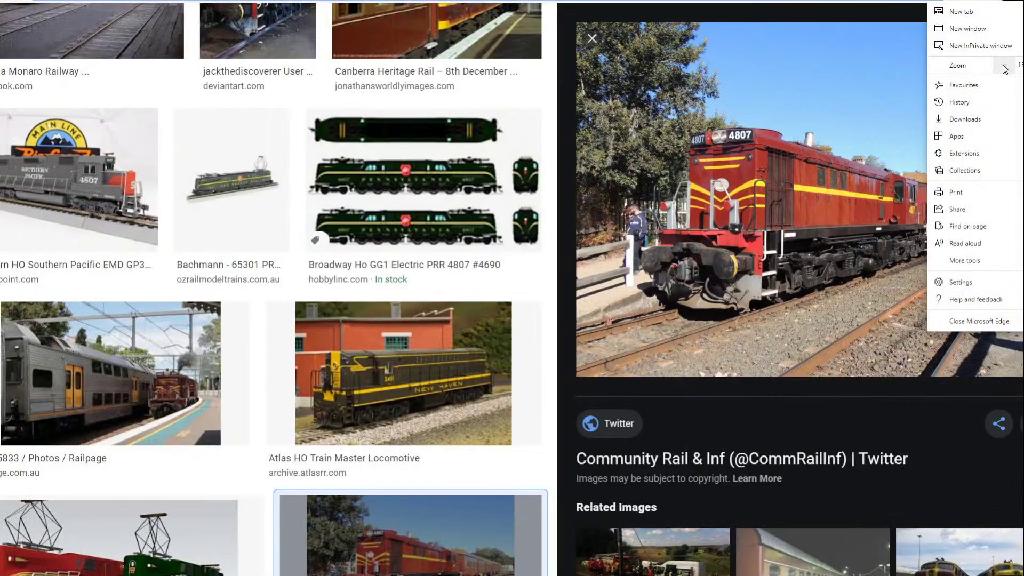
left_click(1004, 68)
left_click(1004, 69)
left_click(1004, 68)
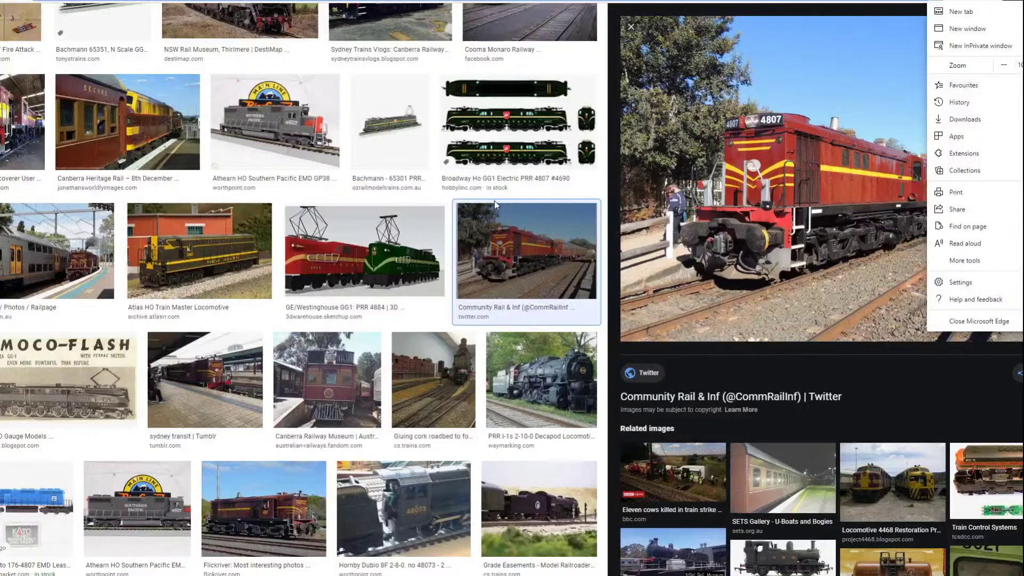
scroll(179, 223, "down", 15)
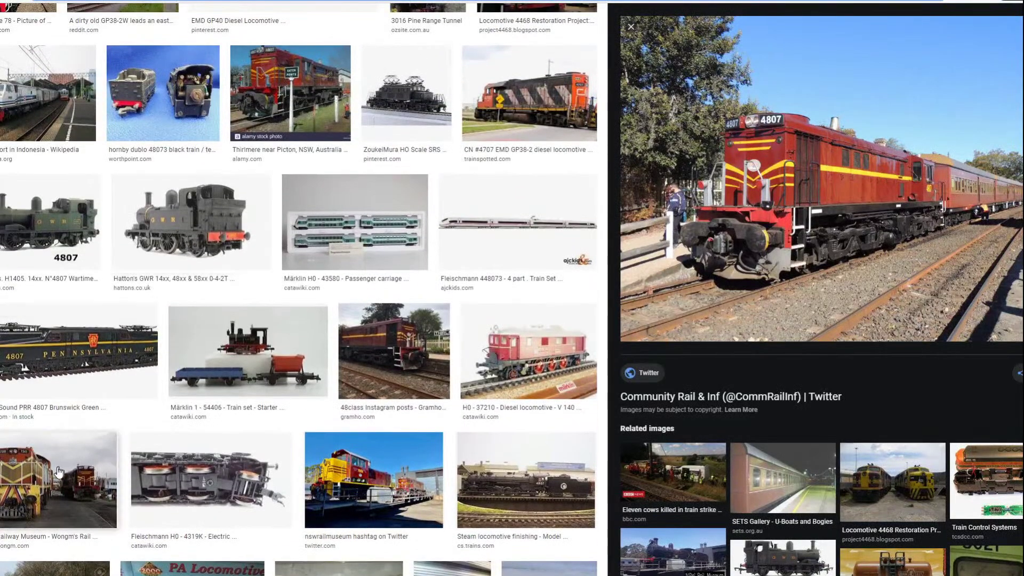
scroll(273, 245, "up", 9)
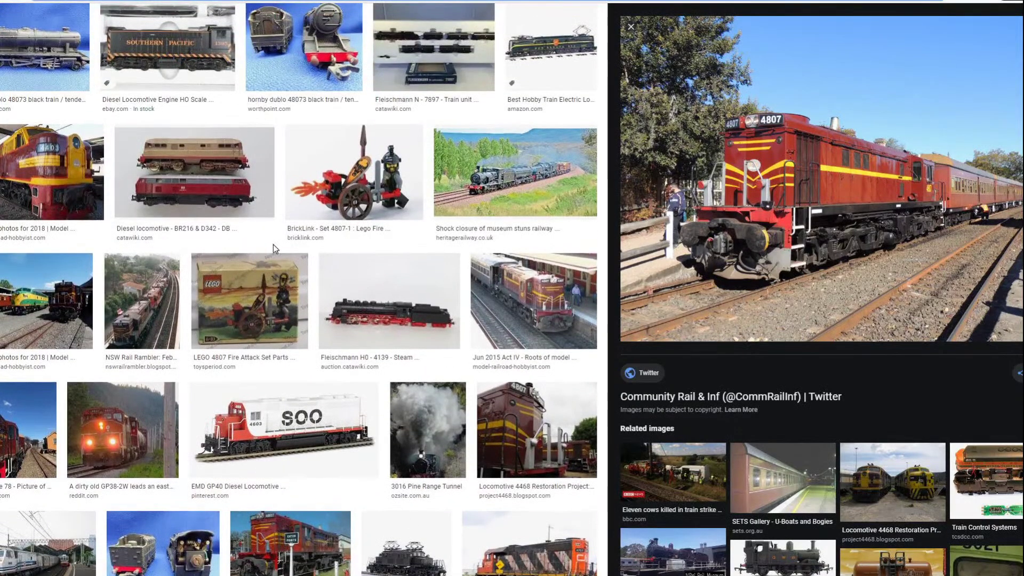
scroll(273, 246, "up", 10)
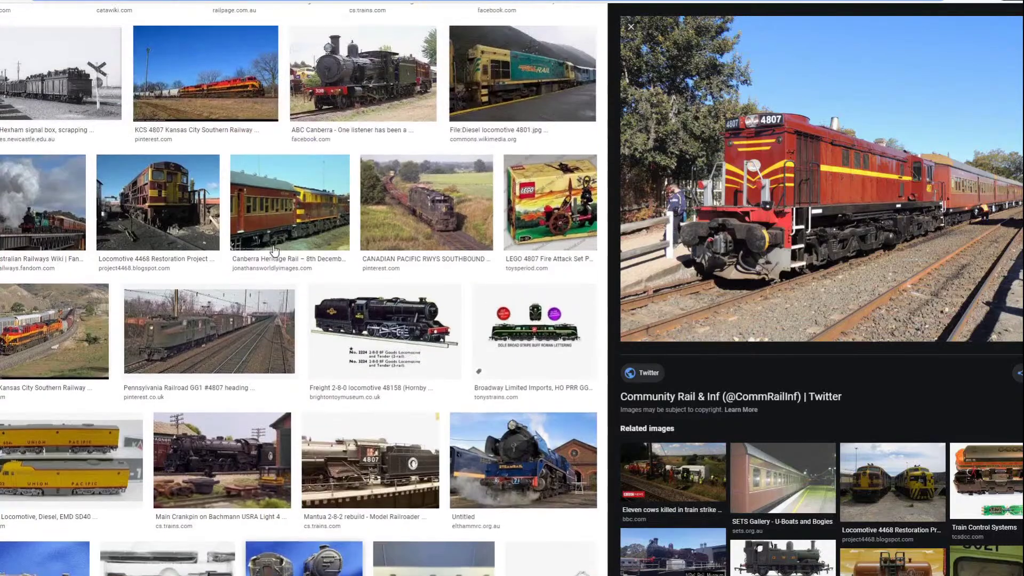
scroll(274, 251, "up", 1)
scroll(274, 250, "up", 7)
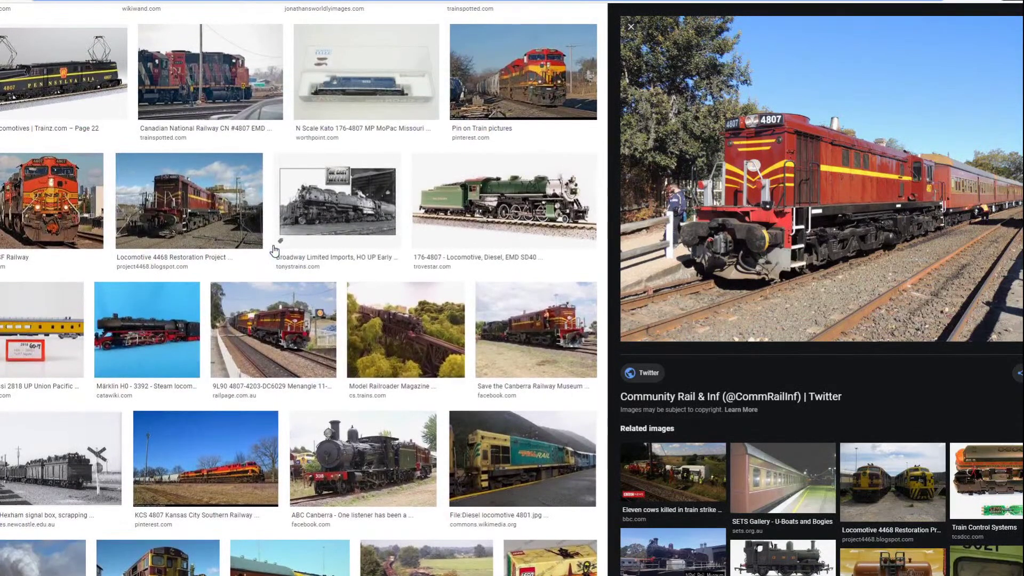
Step: Open the Locomotive 4468 Restoration Project photo of 4807 and look through the photos on its source blog
left_click(177, 202)
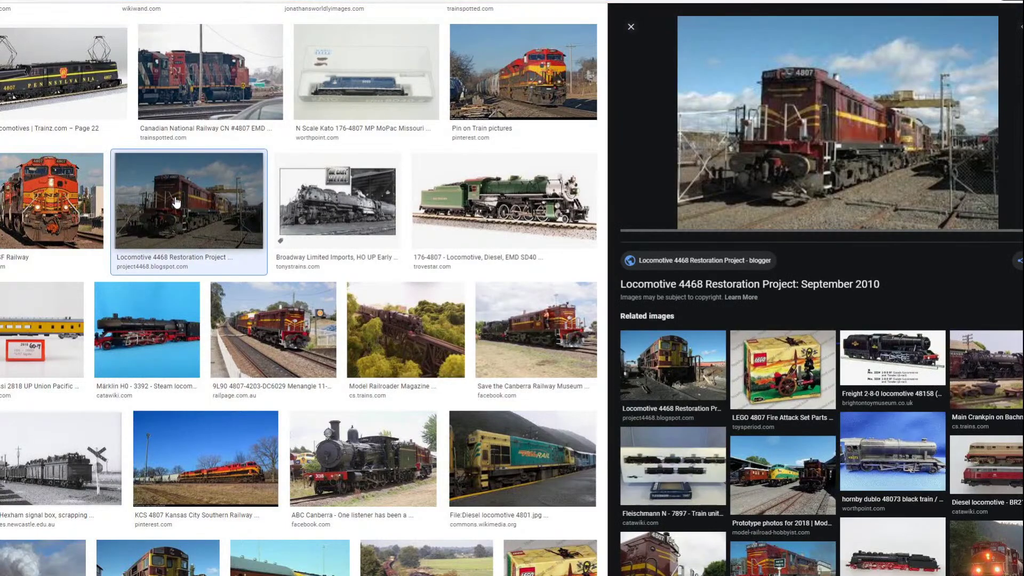
left_click(833, 148)
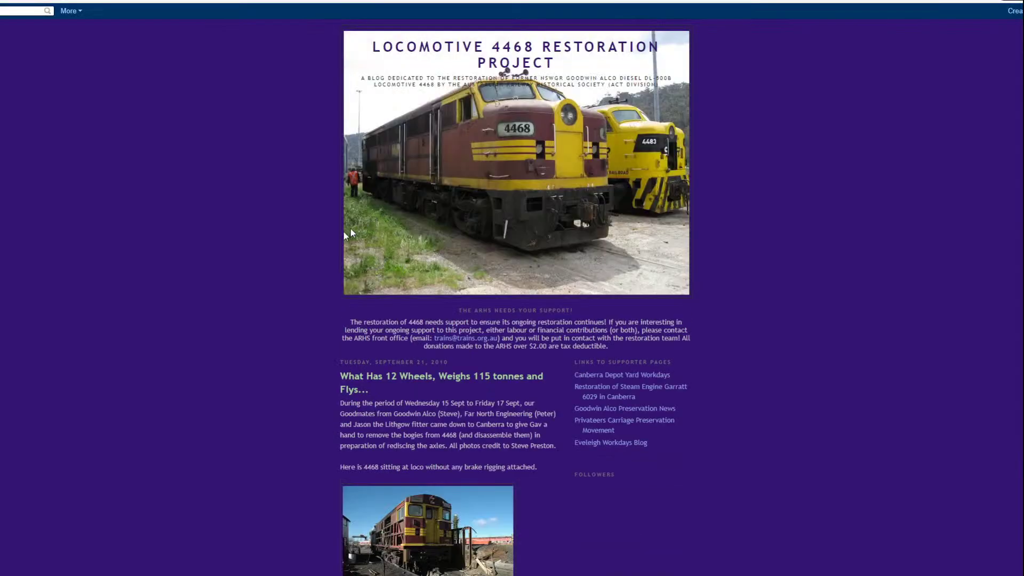
scroll(319, 261, "down", 10)
scroll(296, 298, "down", 10)
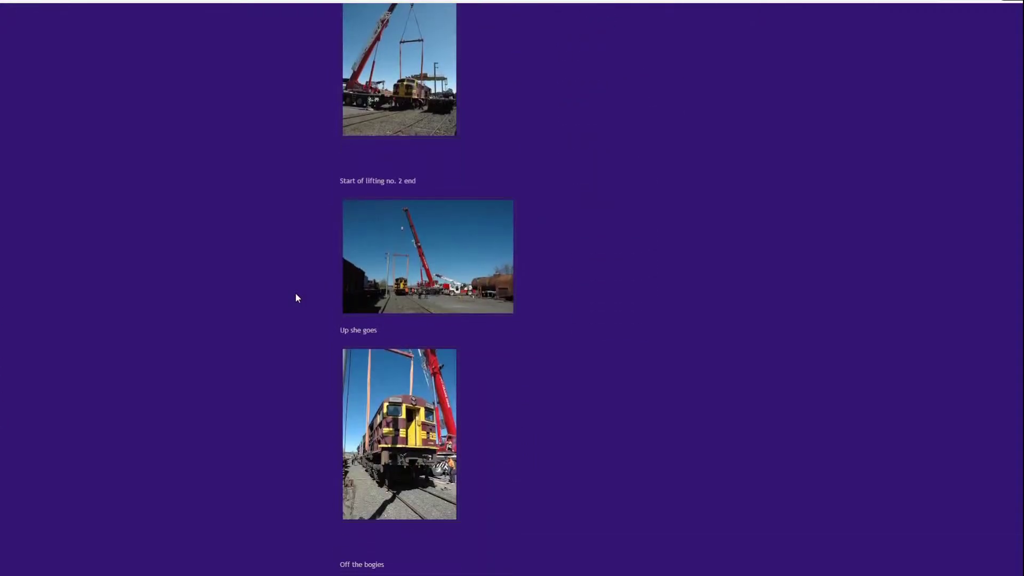
scroll(297, 298, "down", 10)
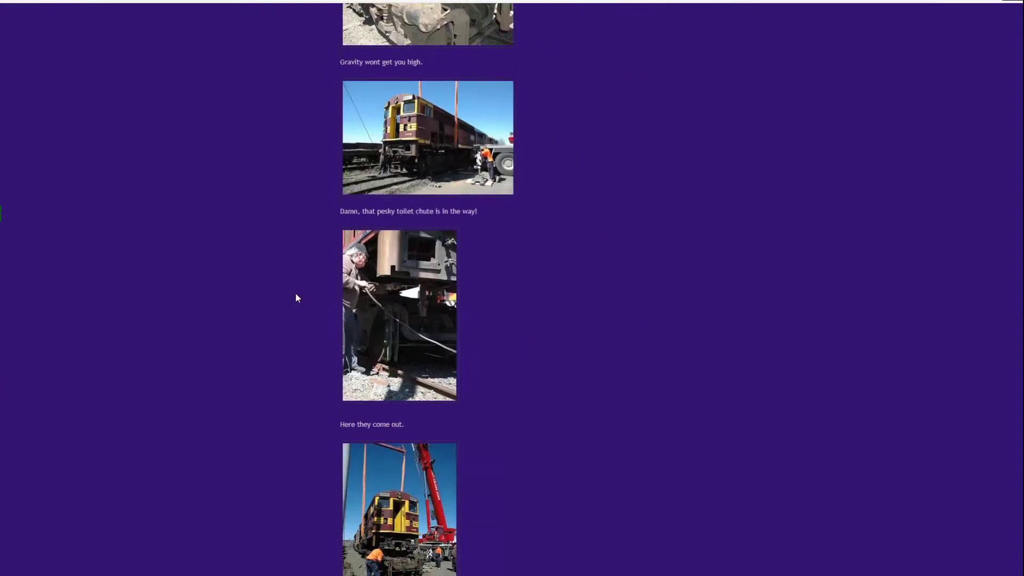
scroll(297, 298, "down", 10)
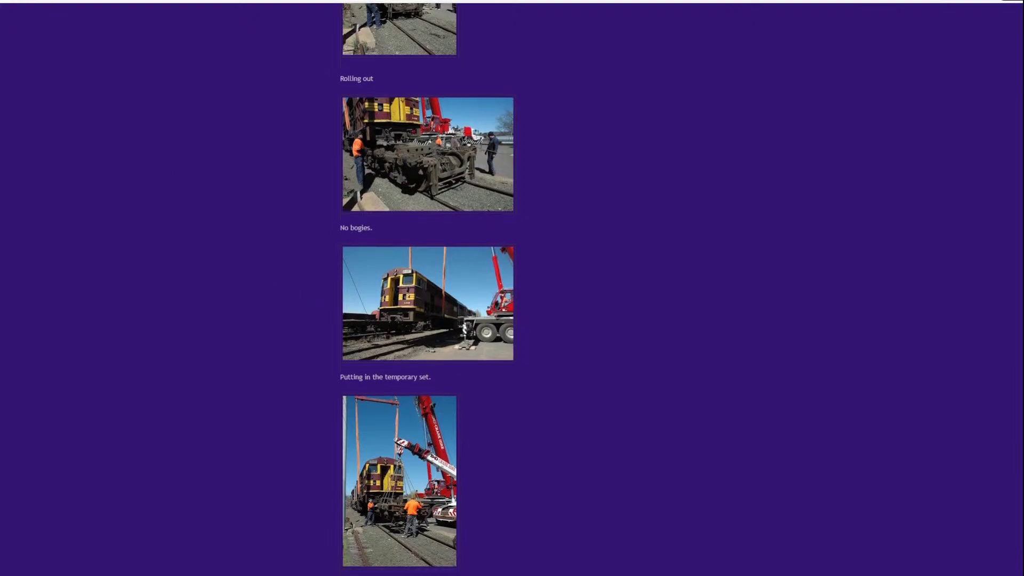
Step: Return to the start of the 4807 locomotive image results and open another photo of red locomotive 4807
left_click(160, 1)
scroll(356, 301, "up", 20)
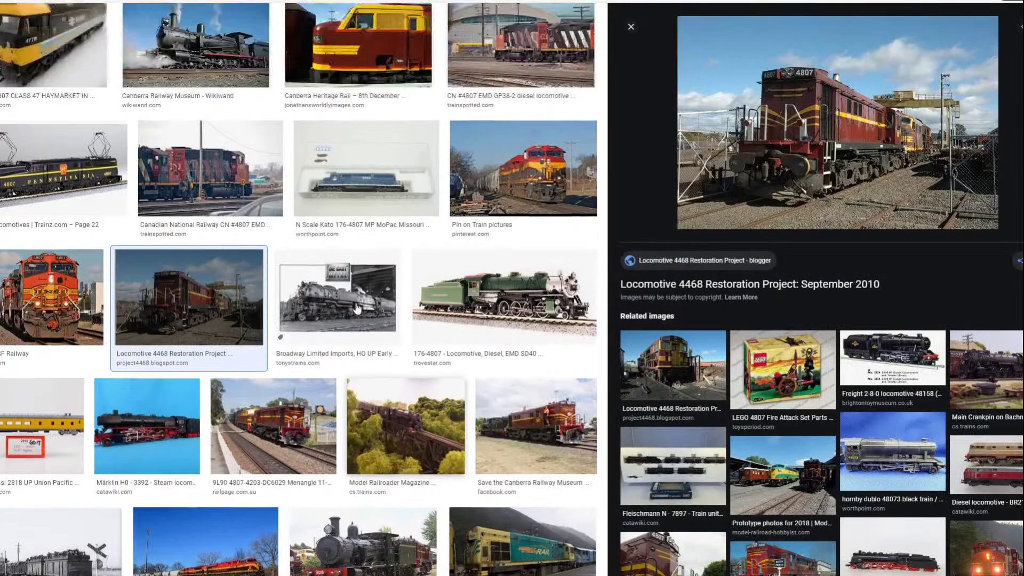
scroll(356, 301, "up", 10)
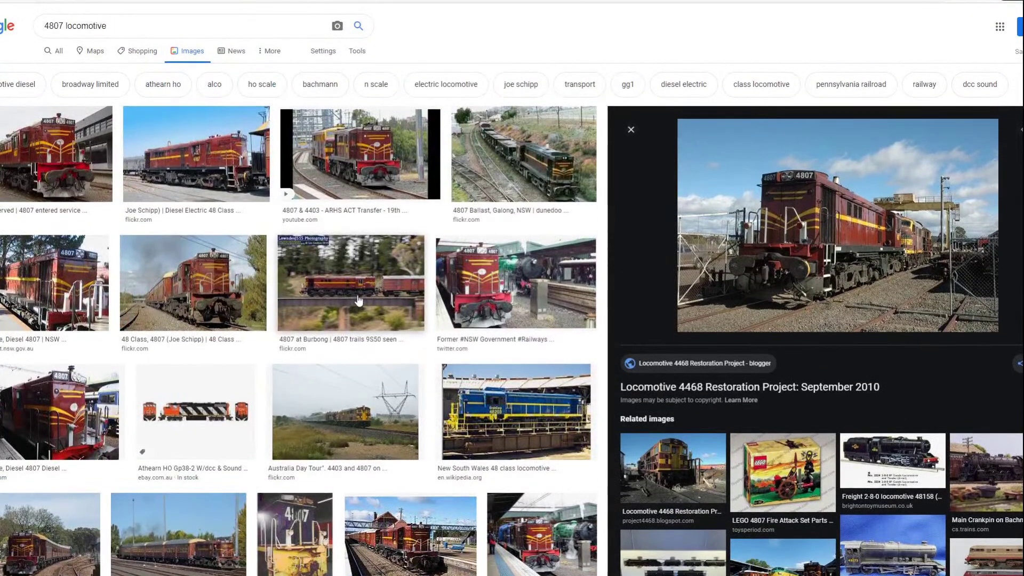
left_click(62, 286)
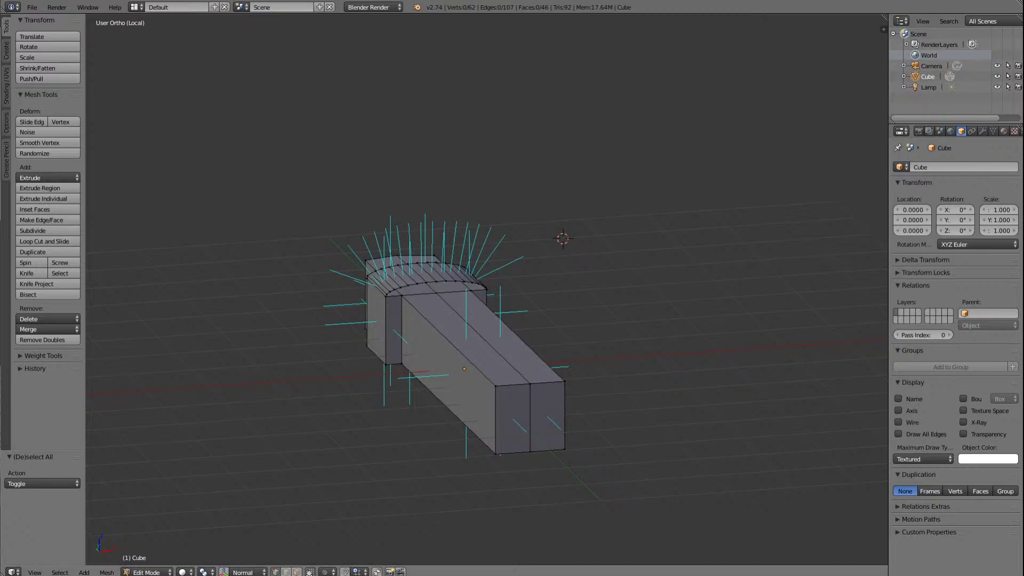
Step: Switch back to Blender, select the long body's two end faces in face mode, examine that end and clear the selection
left_click(296, 571)
right_click(513, 419)
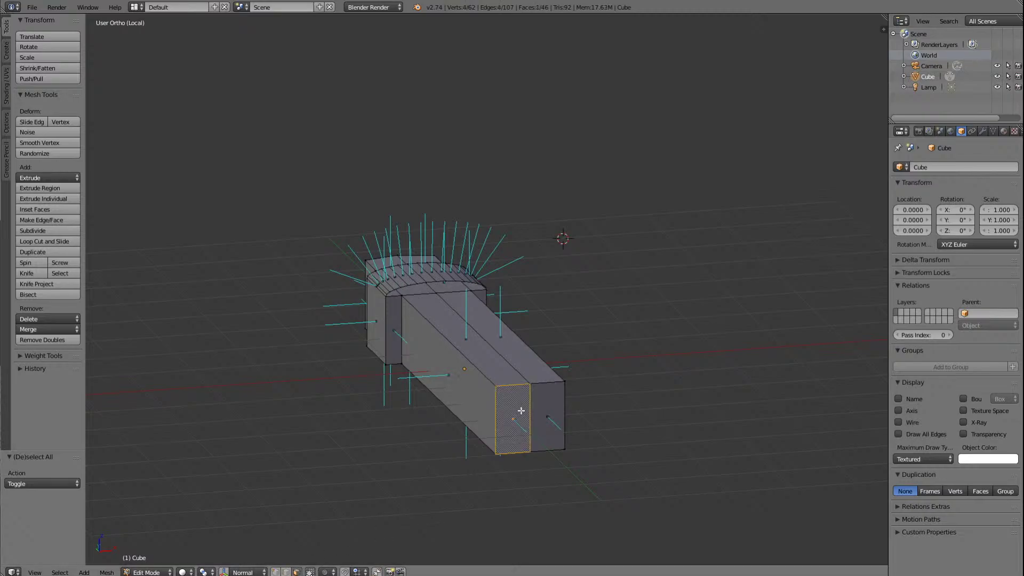
right_click(546, 410, "shift")
key("KP_Decimal")
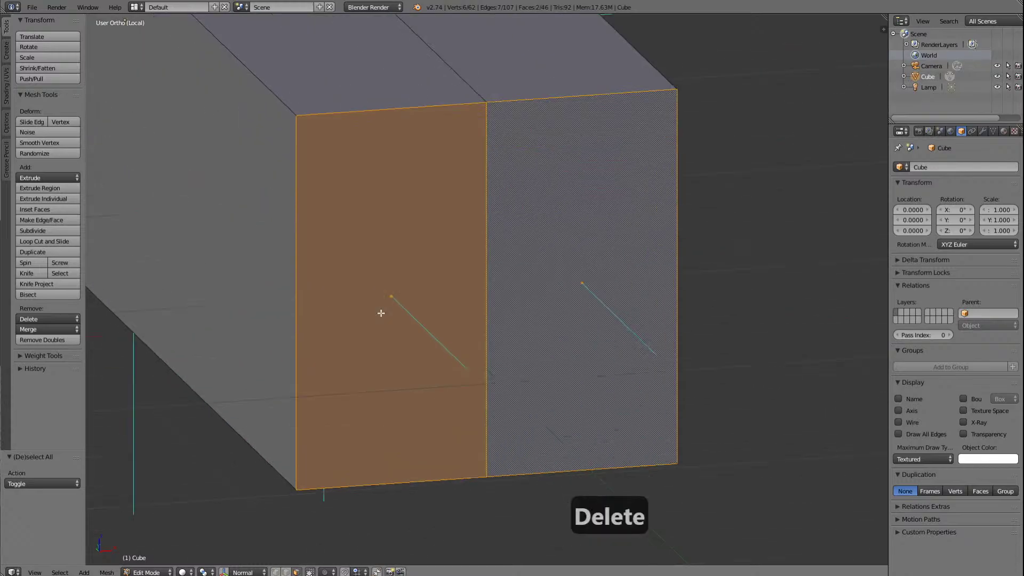
key("KP_6")
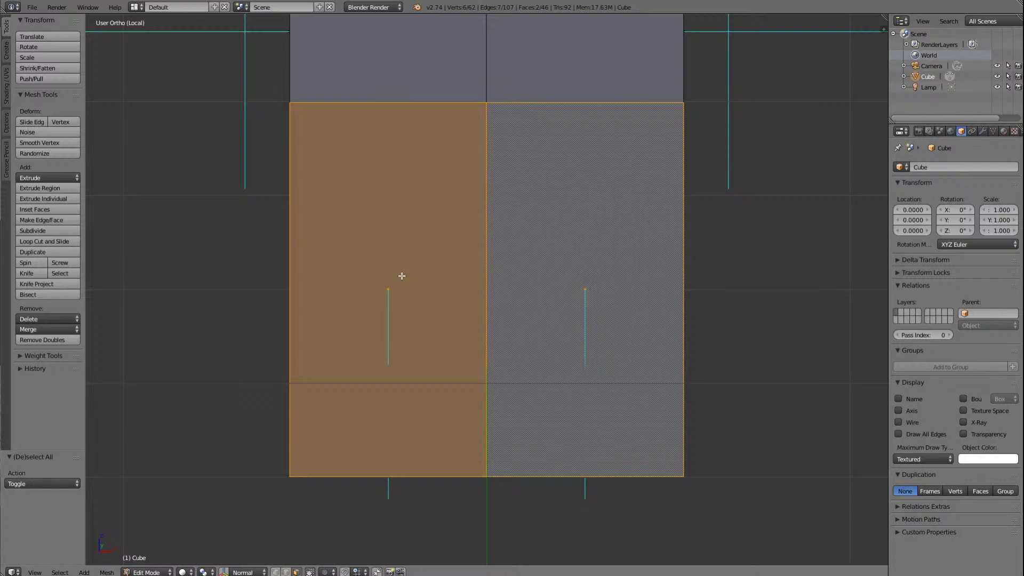
scroll(416, 256, "down", 7)
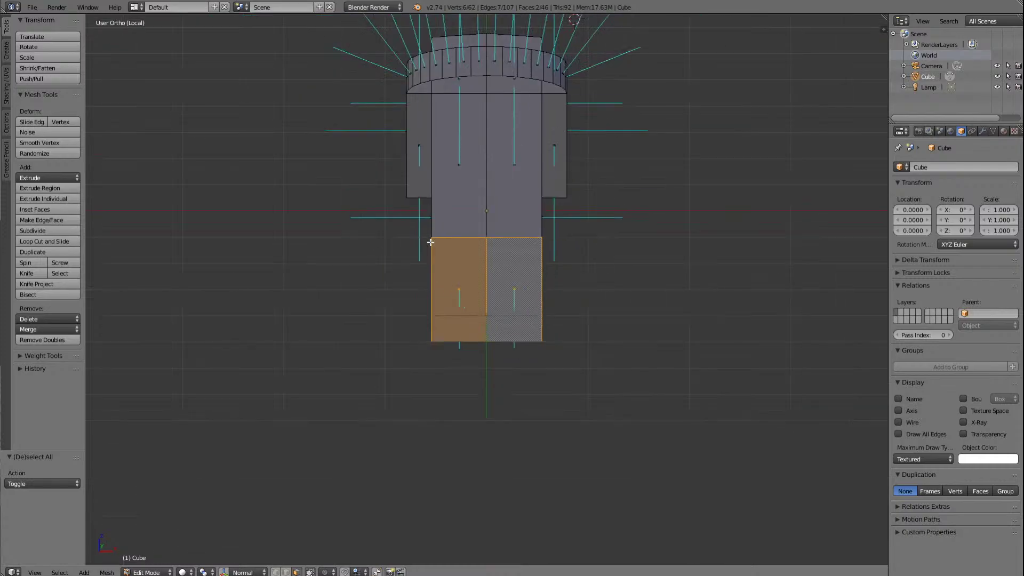
key("KP_4")
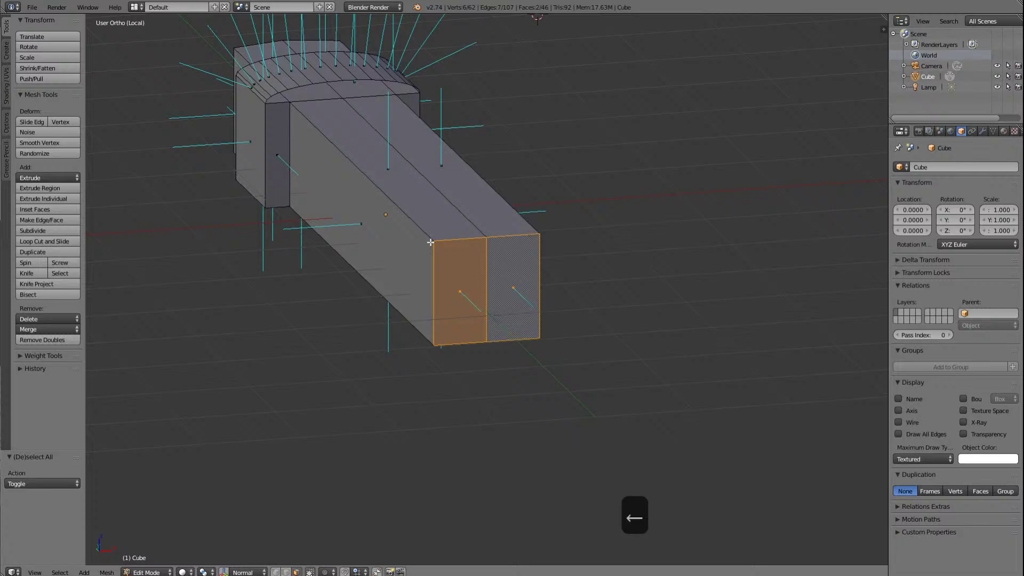
key("a")
scroll(466, 217, "up", 3)
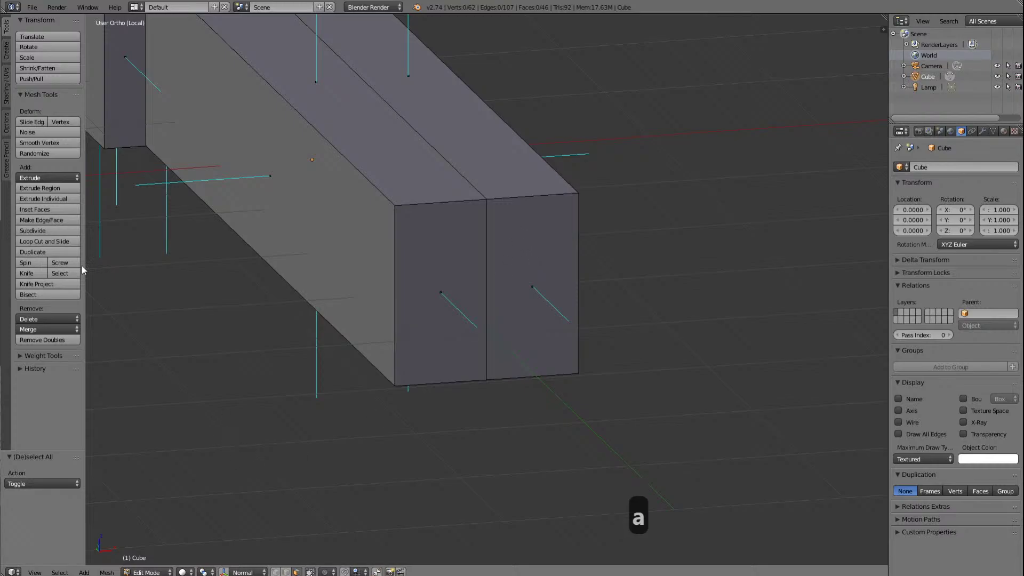
Step: Add two evenly spaced lengthwise loop cuts through the left half of the long body, leaving them without any slide
left_click(37, 241)
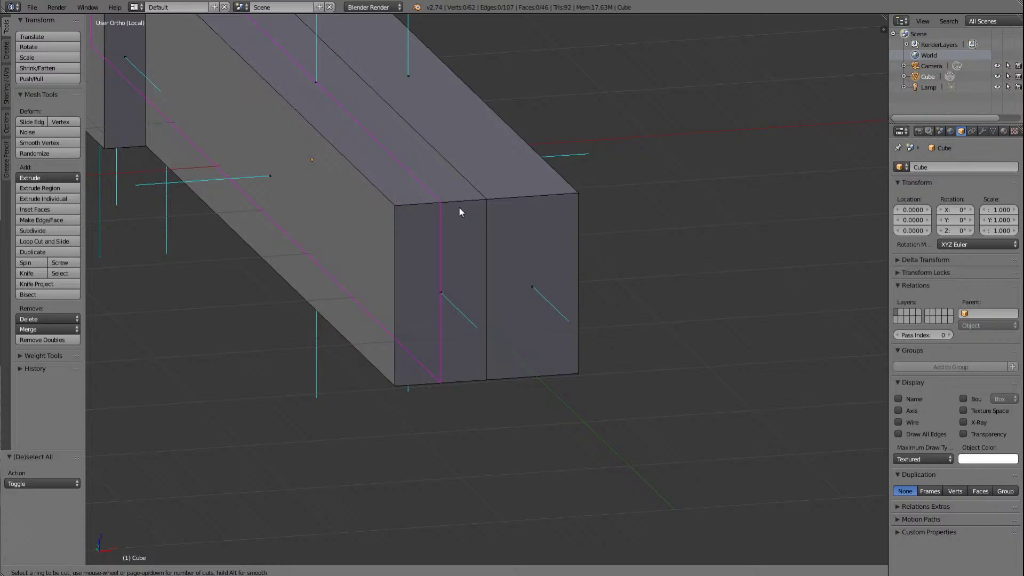
scroll(459, 207, "up", 1)
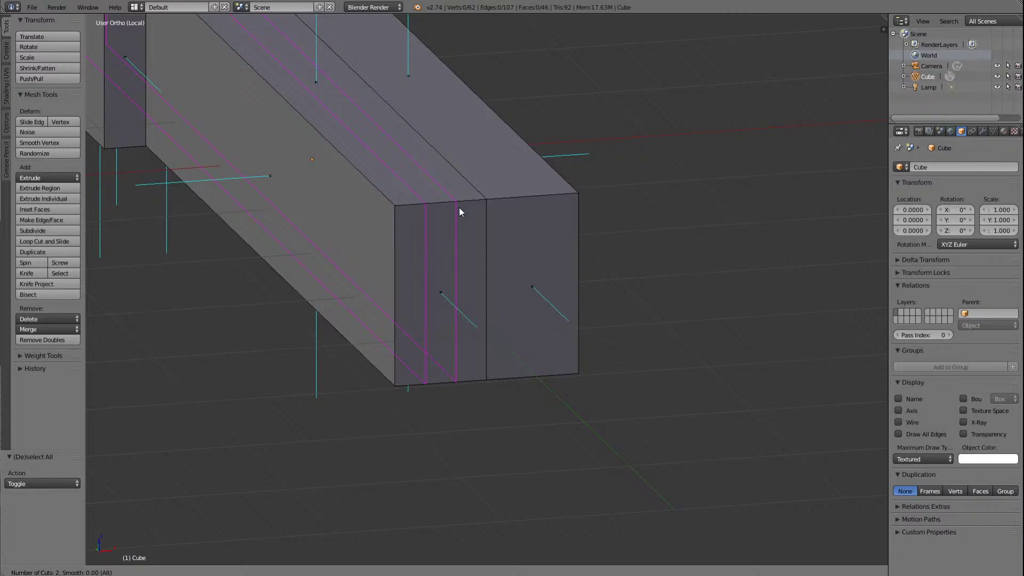
left_click(459, 207)
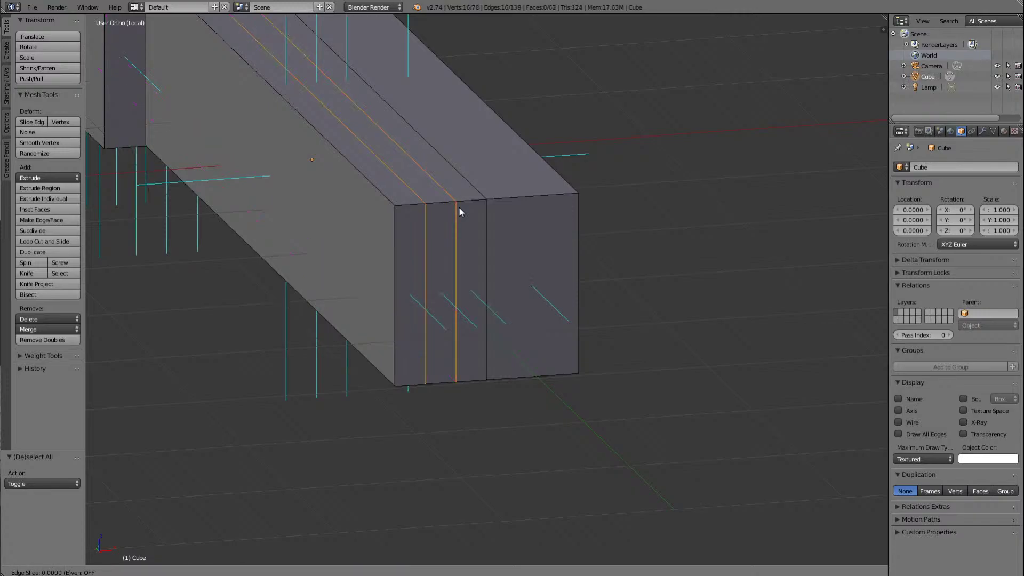
key("a")
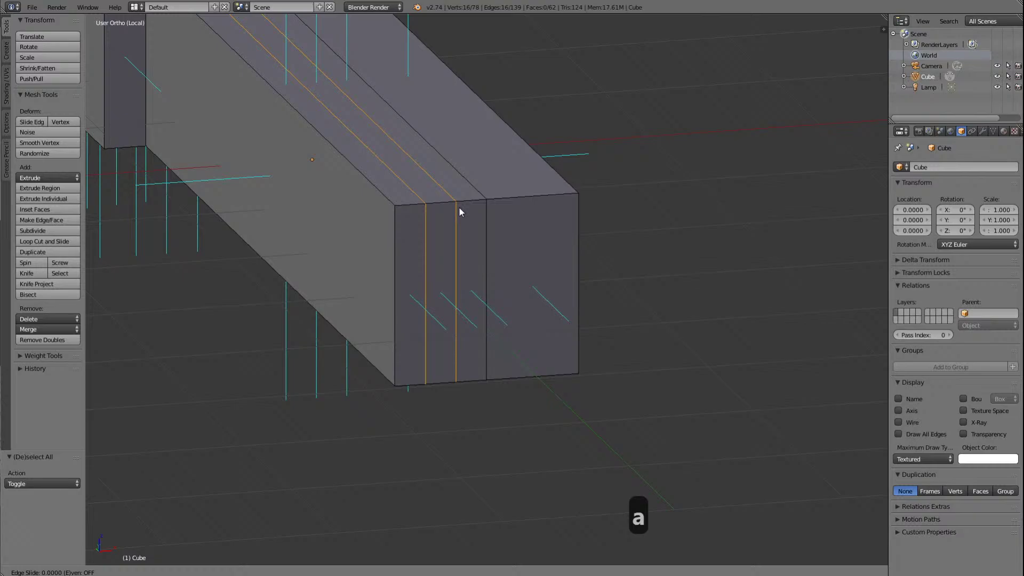
left_click(456, 210)
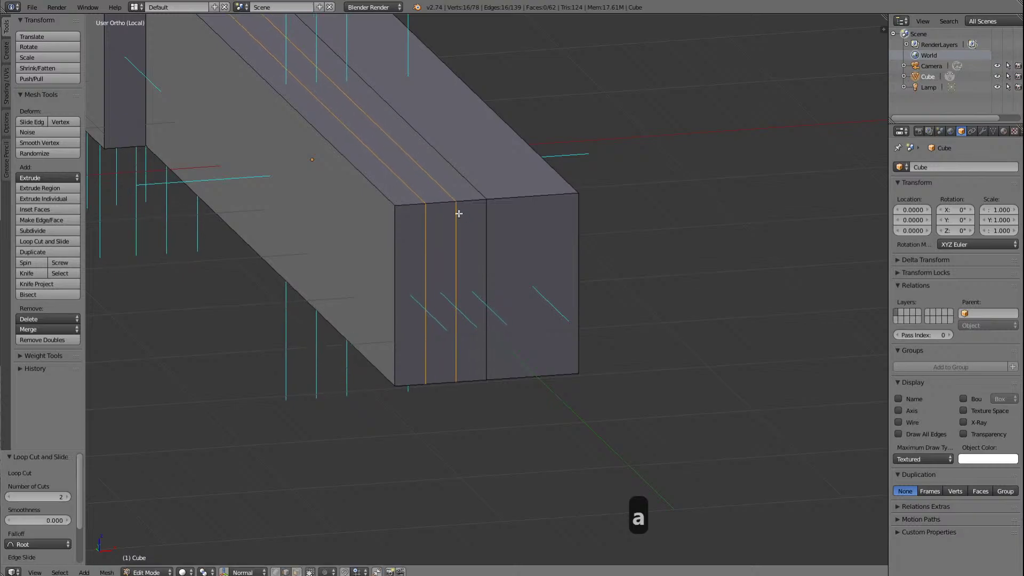
key("a")
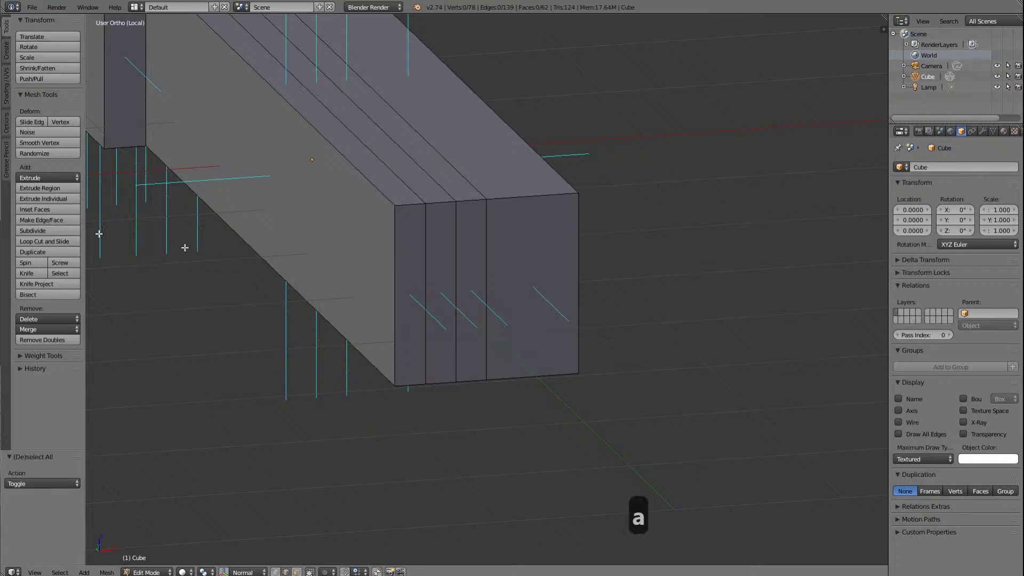
left_click(37, 242)
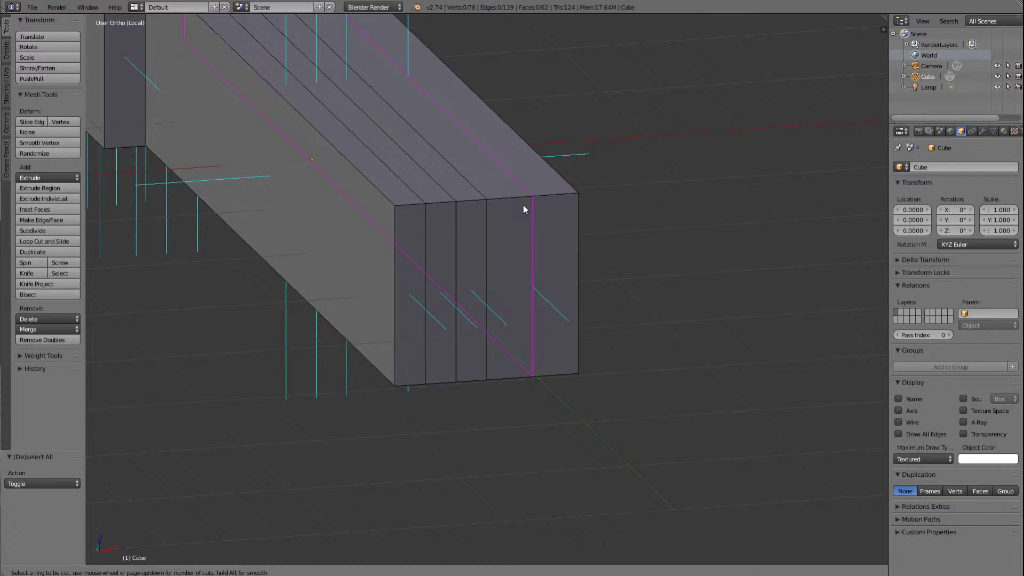
scroll(524, 208, "up", 1)
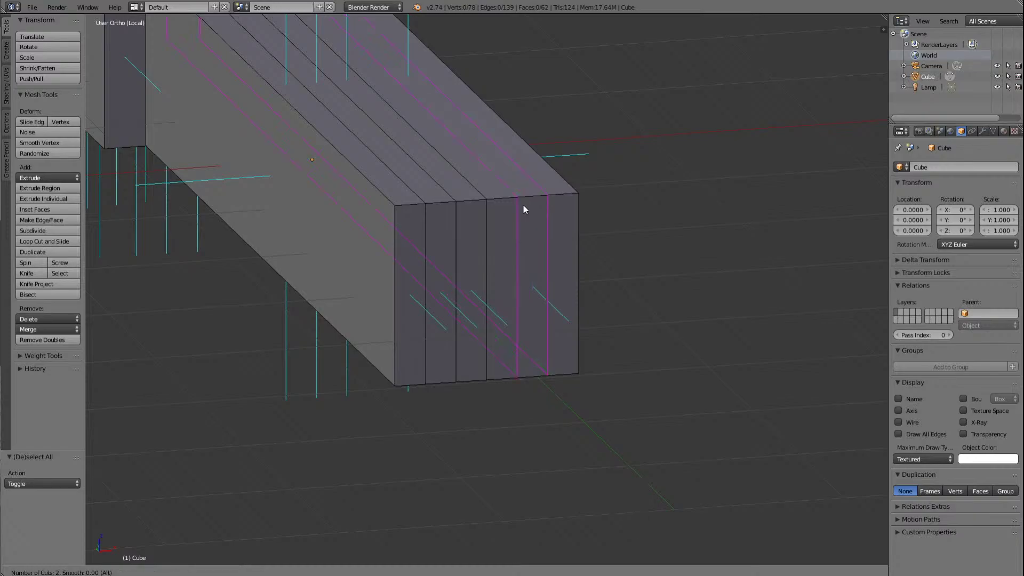
right_click(523, 205)
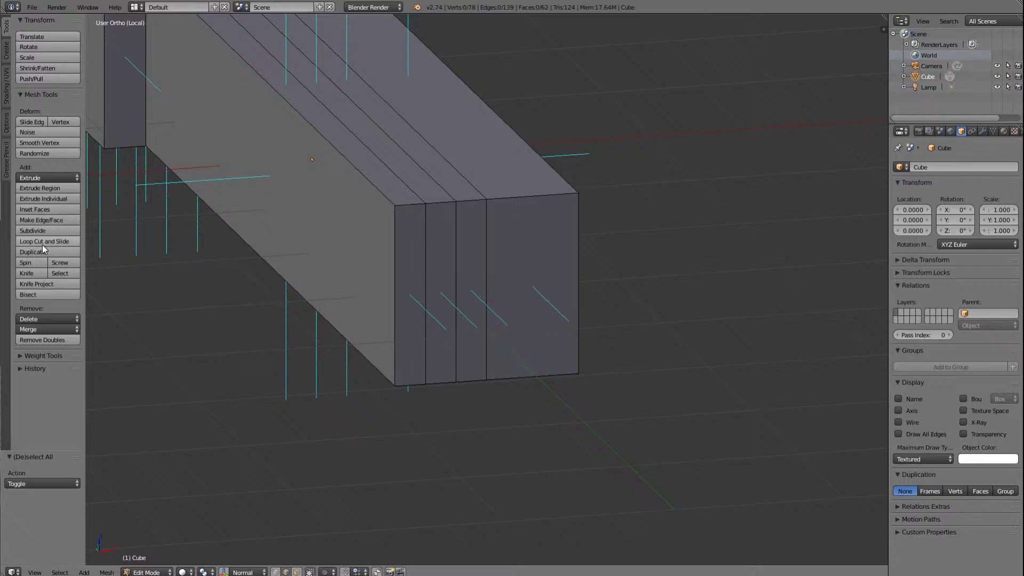
Step: Add two evenly spaced lengthwise loop cuts through the right half of the long body without any slide and clear the selection
key("ctrl+r")
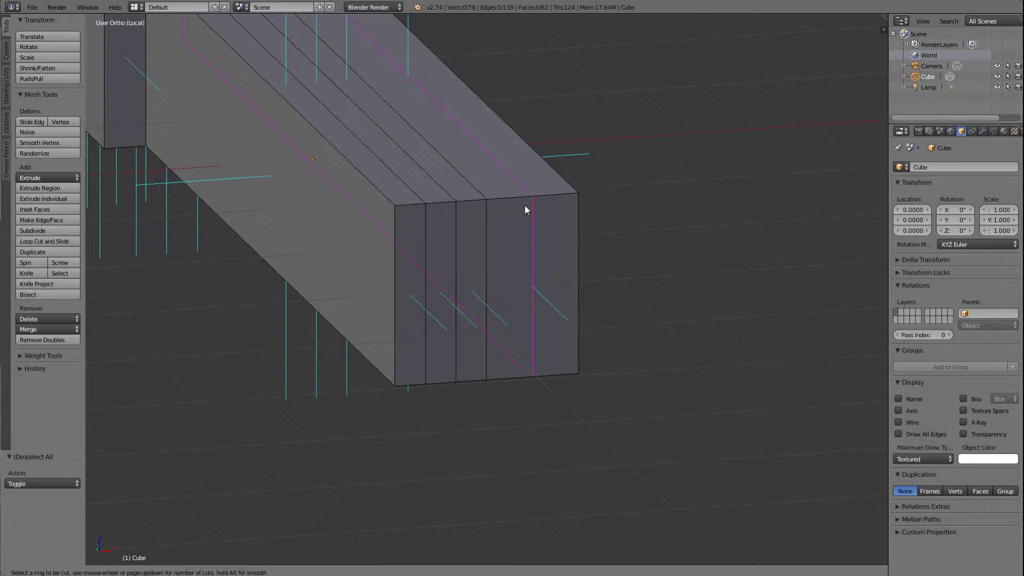
scroll(526, 210, "up", 1)
left_click(525, 209)
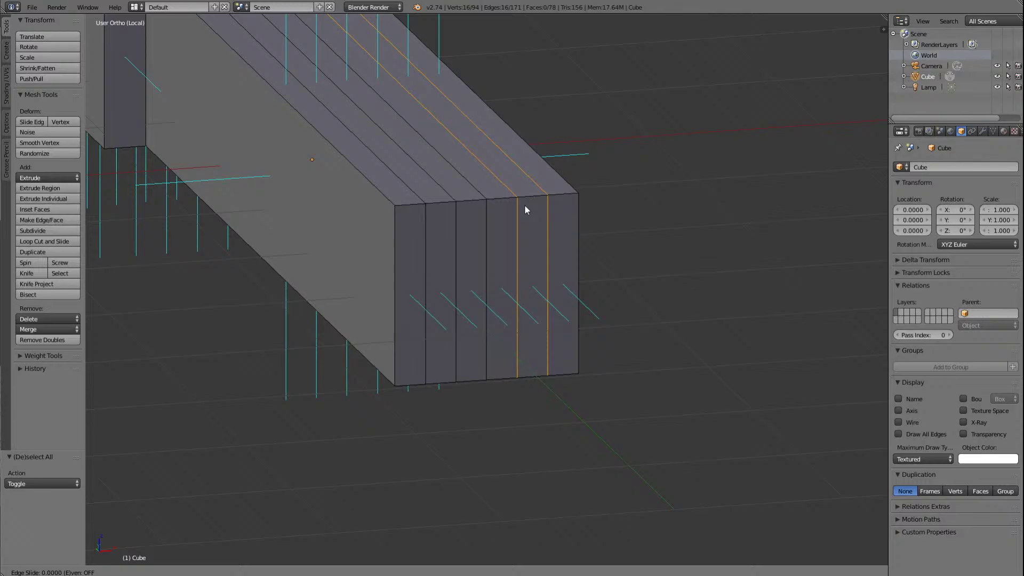
right_click(524, 206)
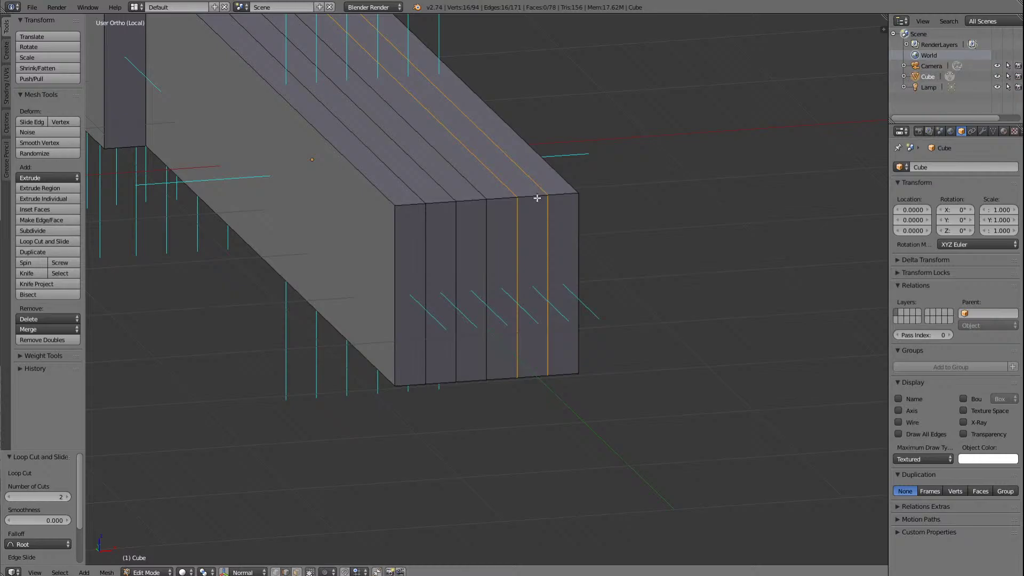
key("a")
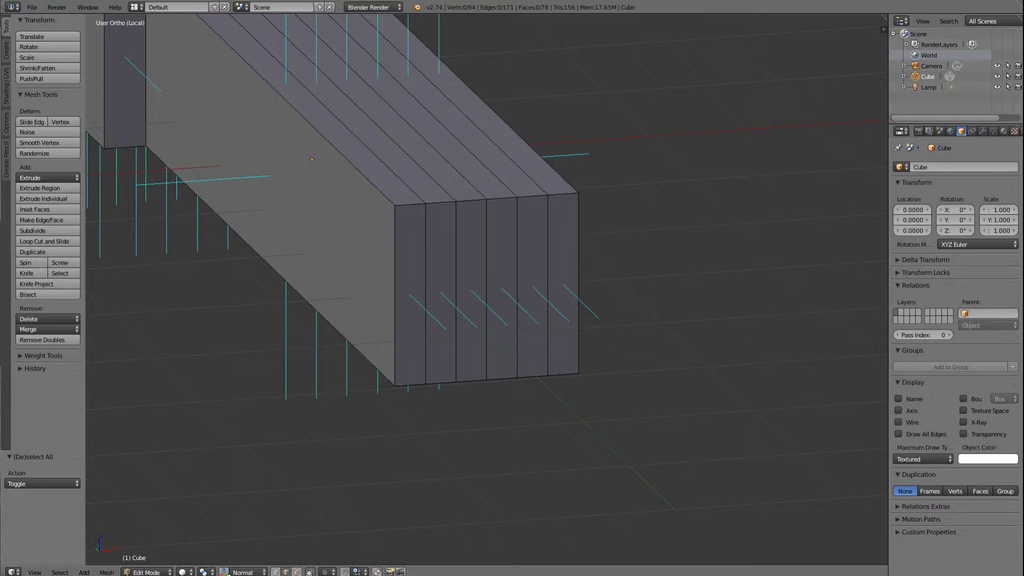
Step: Merge the rightmost cut's top and bottom vertices on the body's end into the adjacent right corner vertices with At Last, and clear the selection
right_click(548, 195)
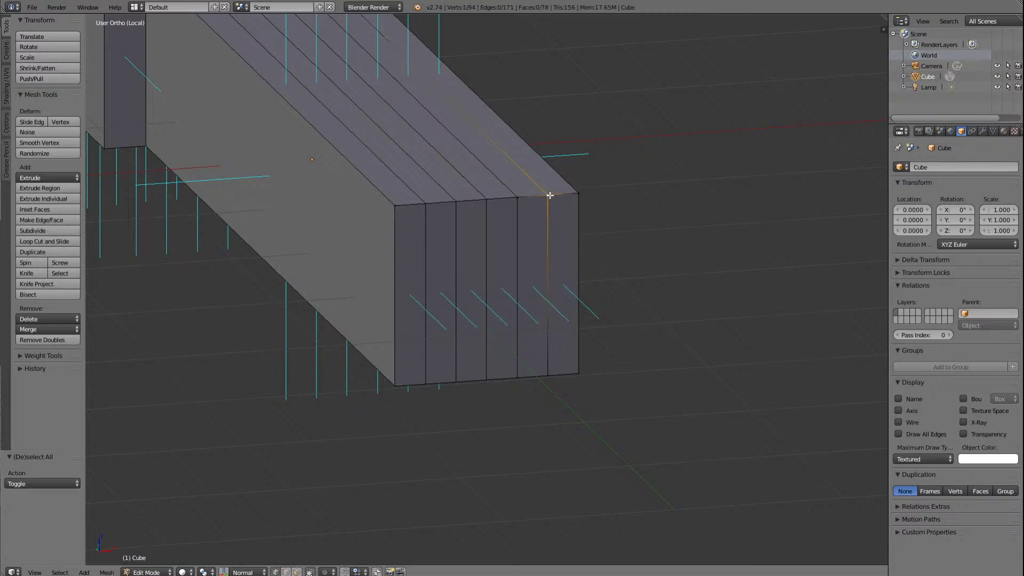
right_click(578, 191, "shift")
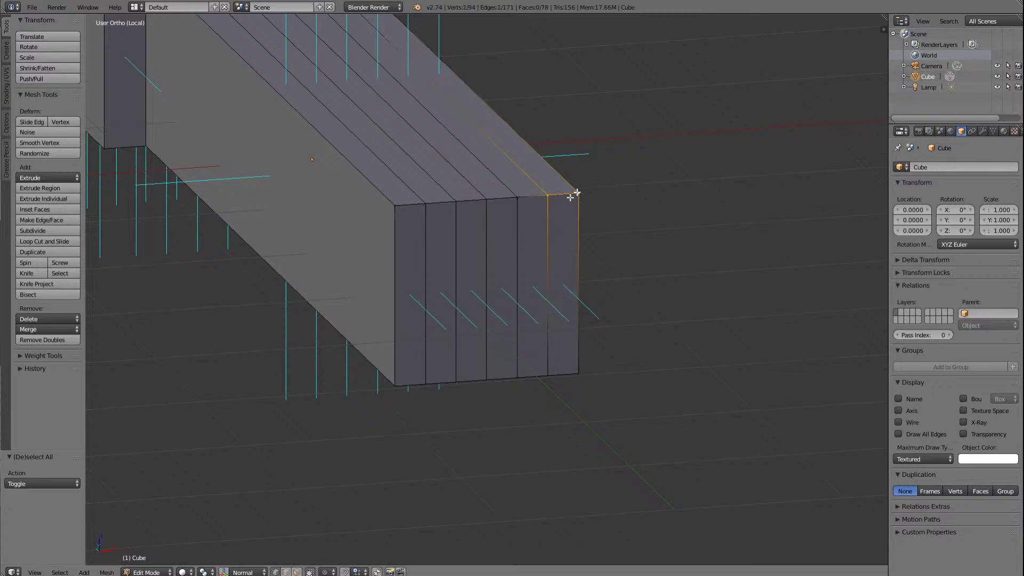
left_click(51, 329)
left_click(55, 357)
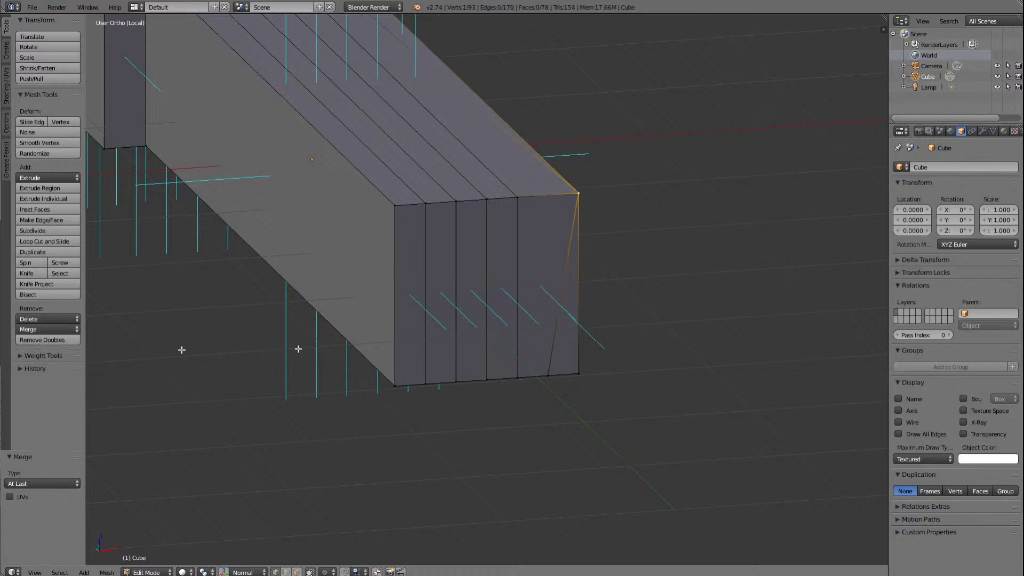
right_click(548, 375, "shift")
right_click(577, 374, "shift")
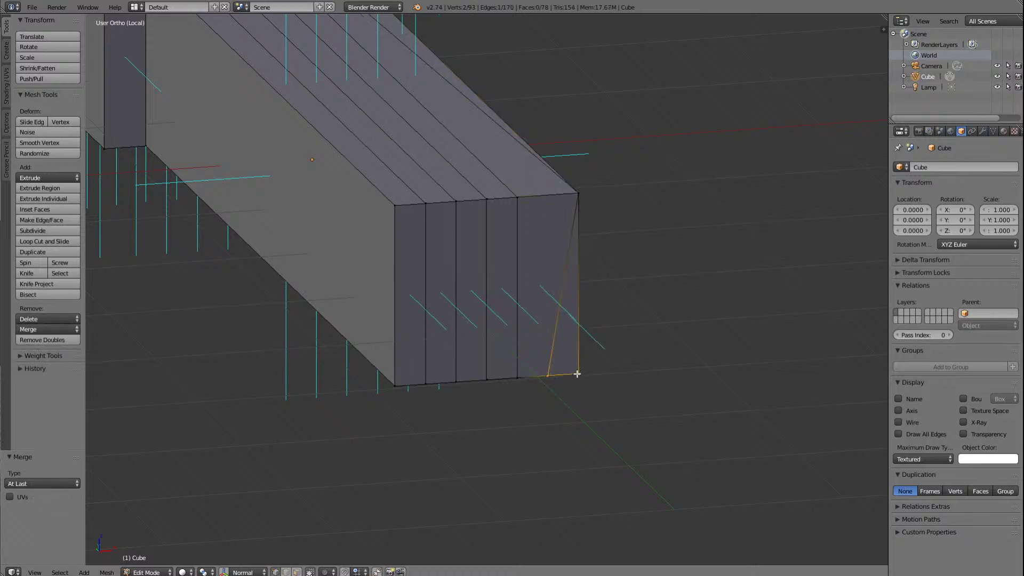
left_click(40, 329)
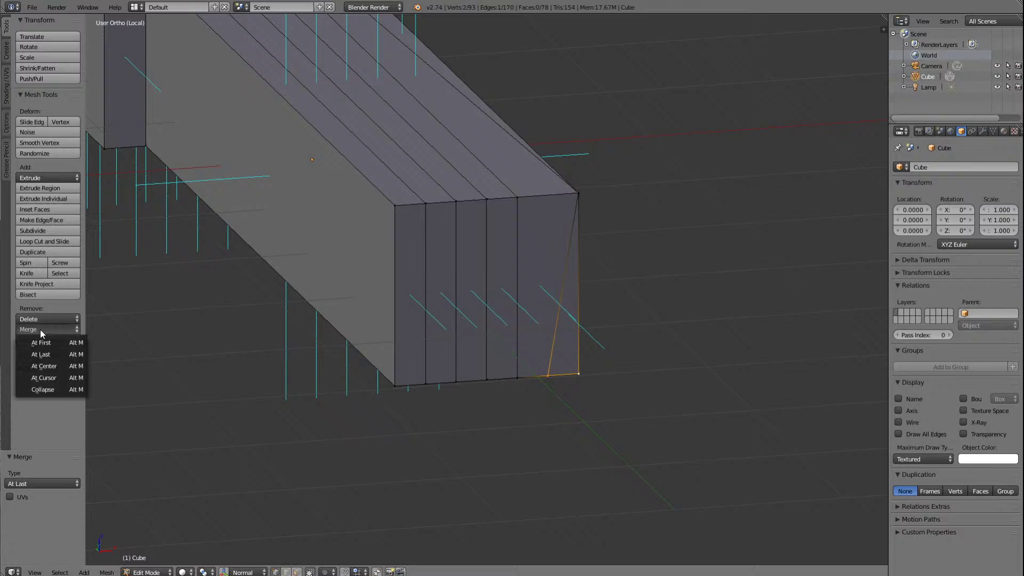
left_click(44, 355)
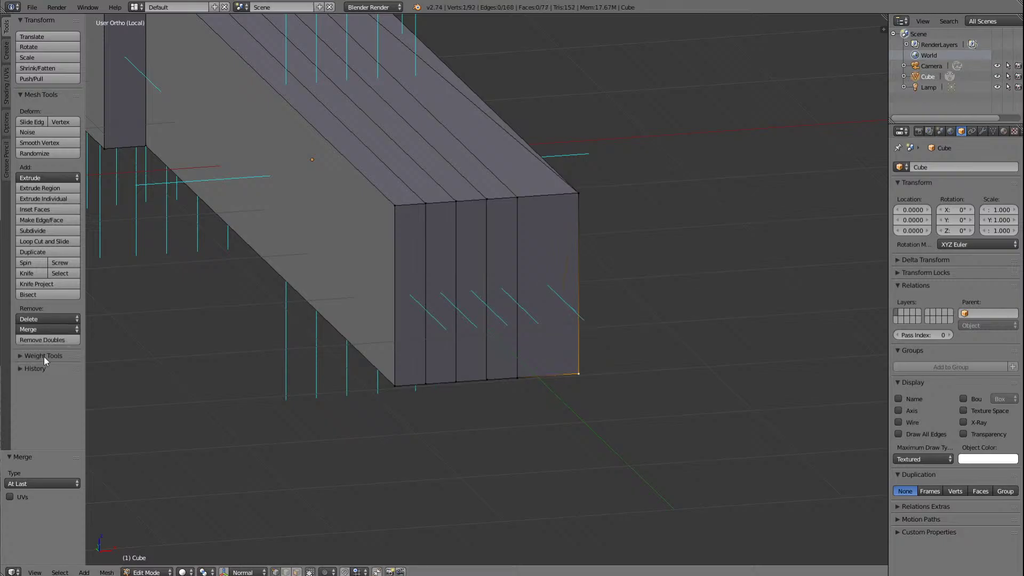
key("a")
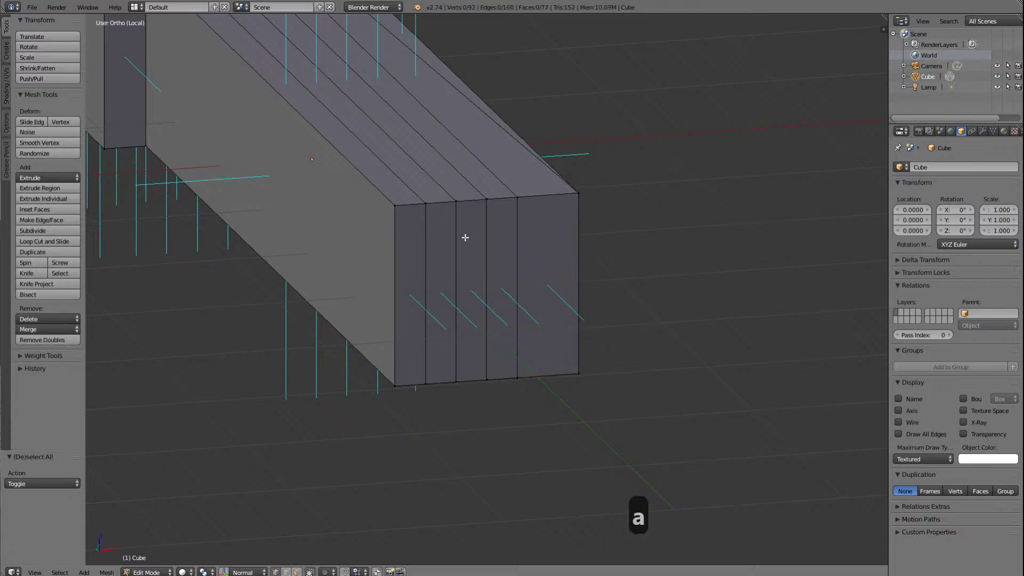
Step: Merge the leftmost cut's top and bottom end vertices into the adjacent left corner vertices with At Last, and clear the selection
right_click(425, 205)
right_click(389, 205, "shift")
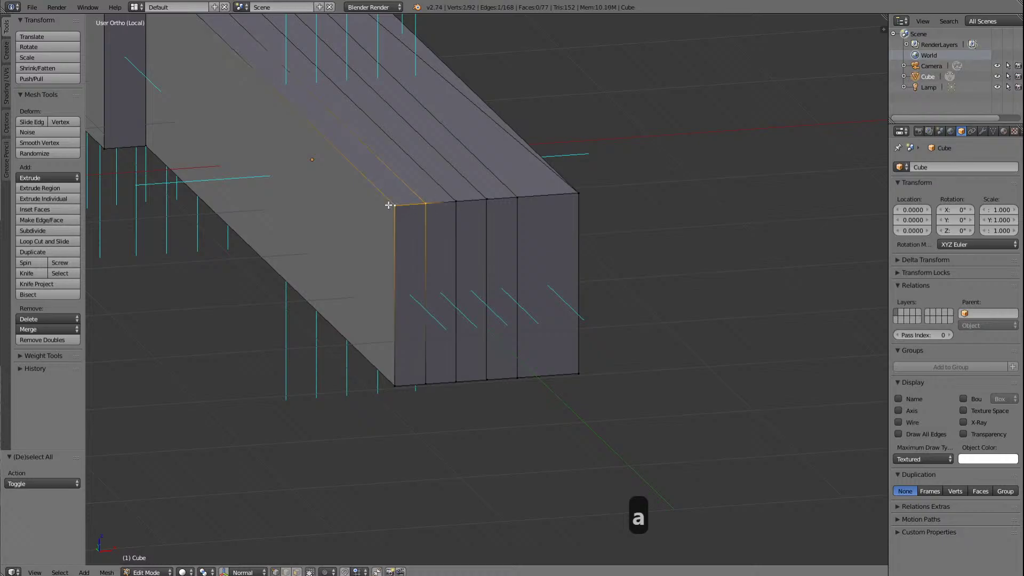
left_click(49, 329)
left_click(51, 355)
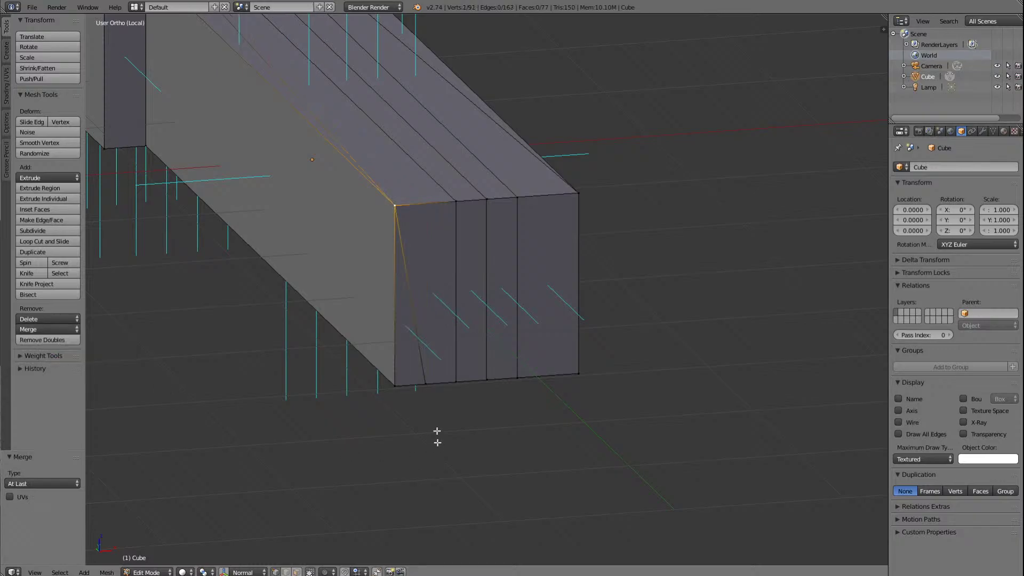
right_click(431, 386)
right_click(394, 384, "shift")
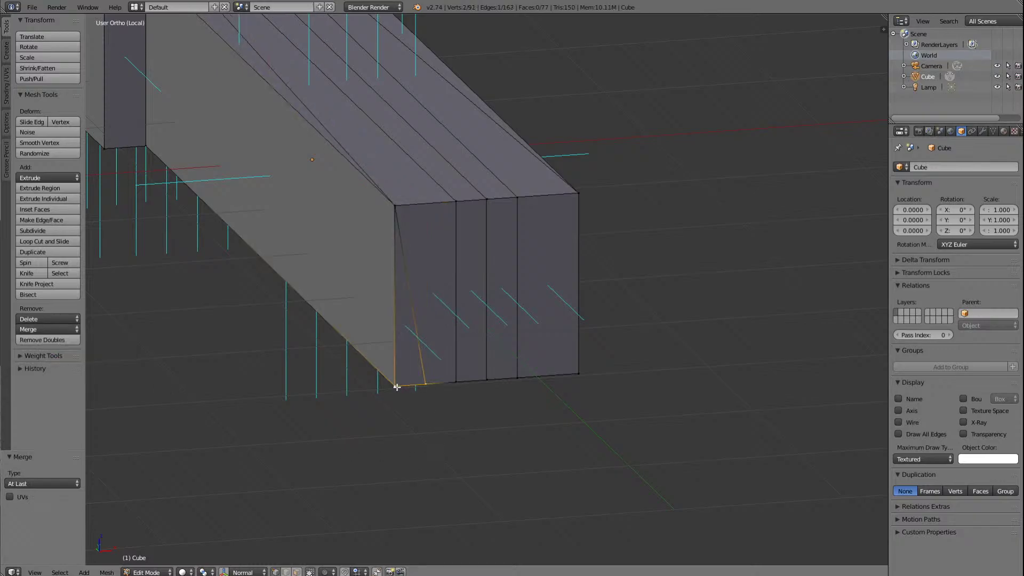
left_click(43, 330)
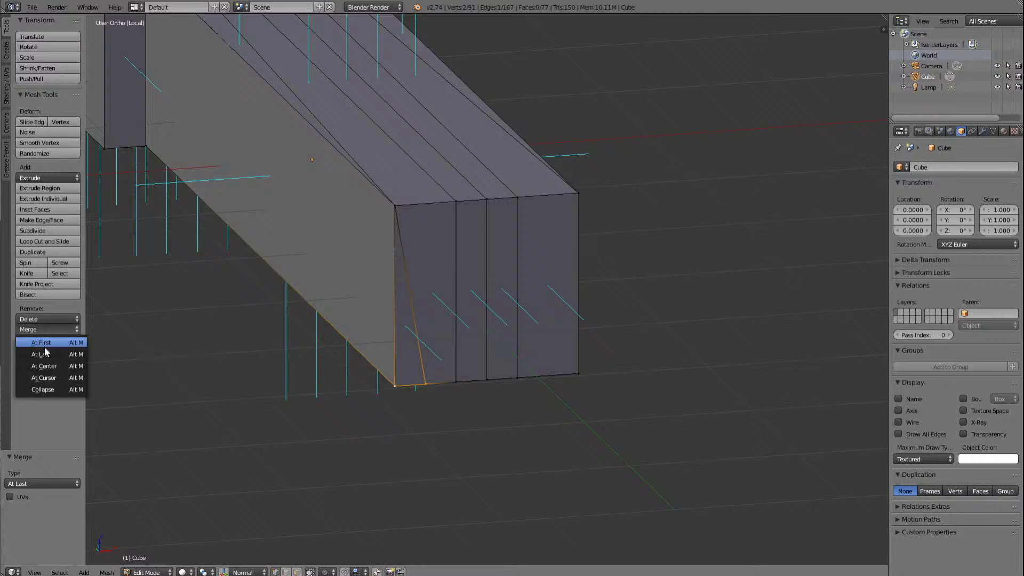
left_click(45, 354)
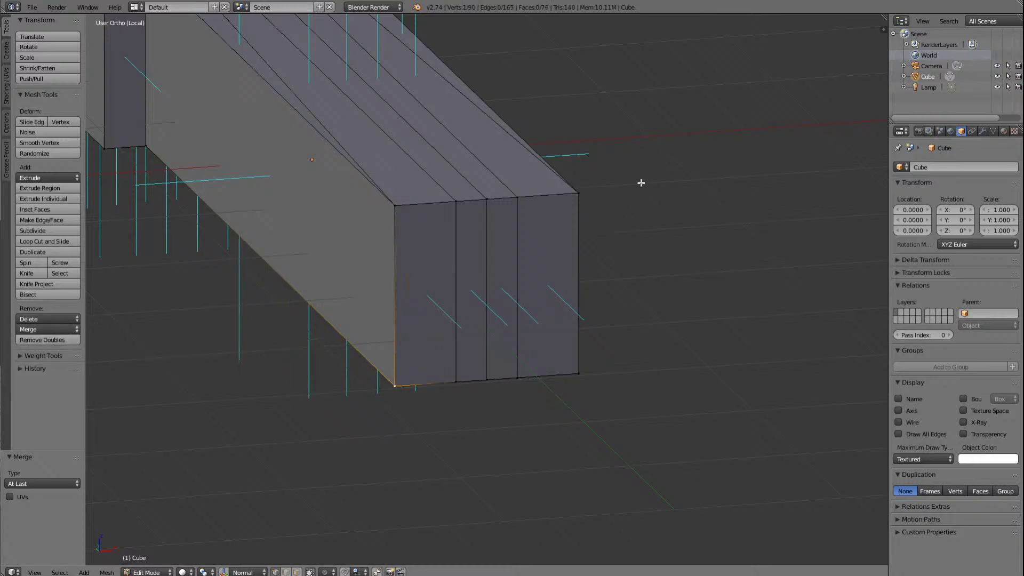
key("a")
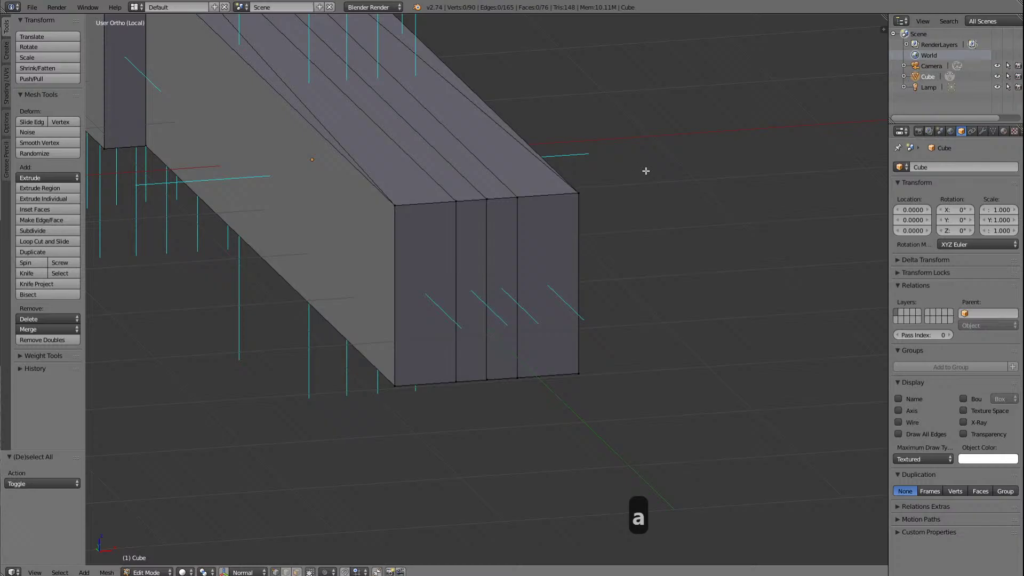
Step: Merge the centre cut's top and bottom end vertices into those of the cut to its left with At Last, and clear the selection
right_click(490, 199)
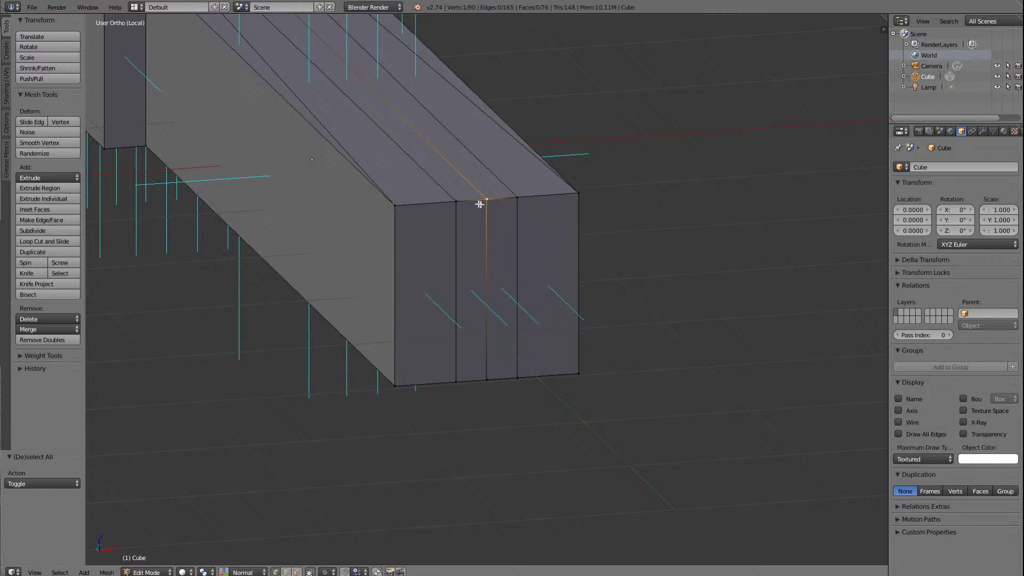
right_click(456, 201, "shift")
left_click(55, 328)
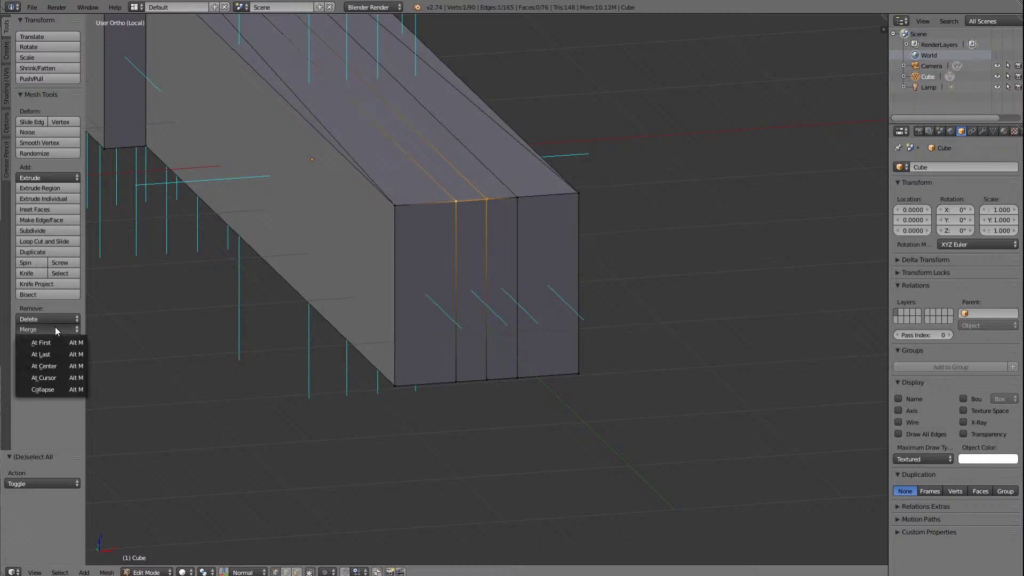
left_click(50, 351)
right_click(485, 380)
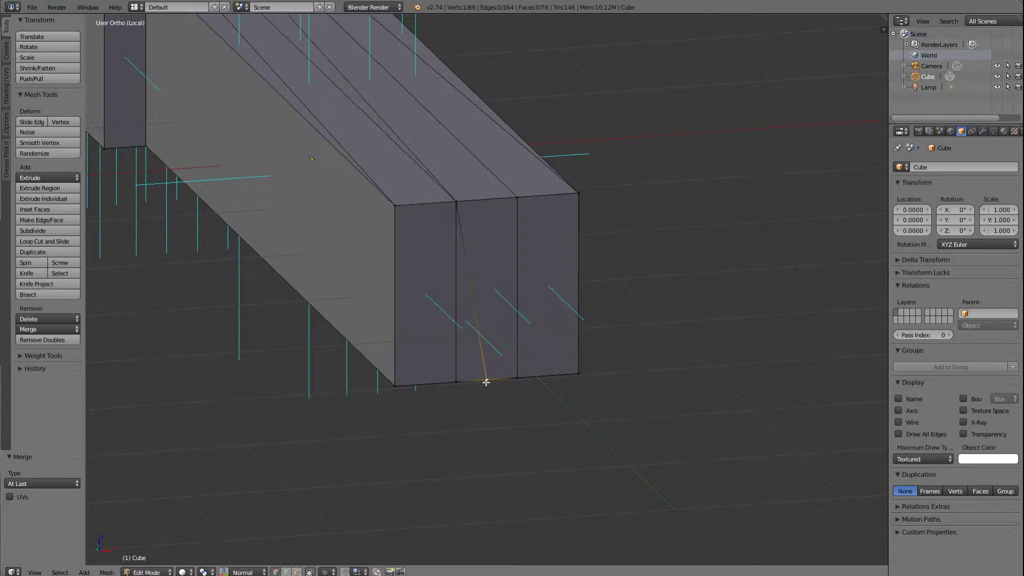
right_click(456, 381, "shift")
left_click(35, 330)
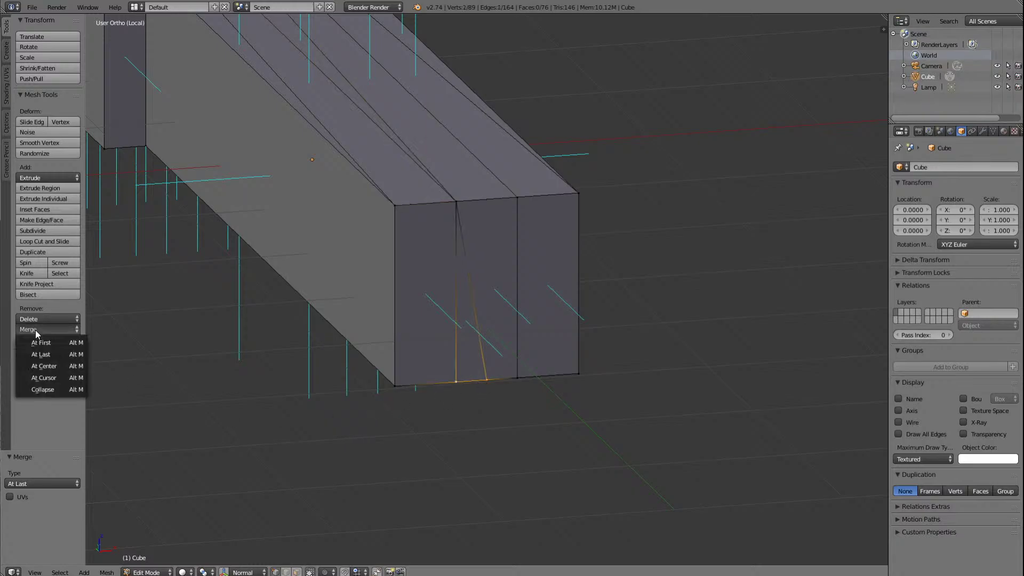
left_click(41, 354)
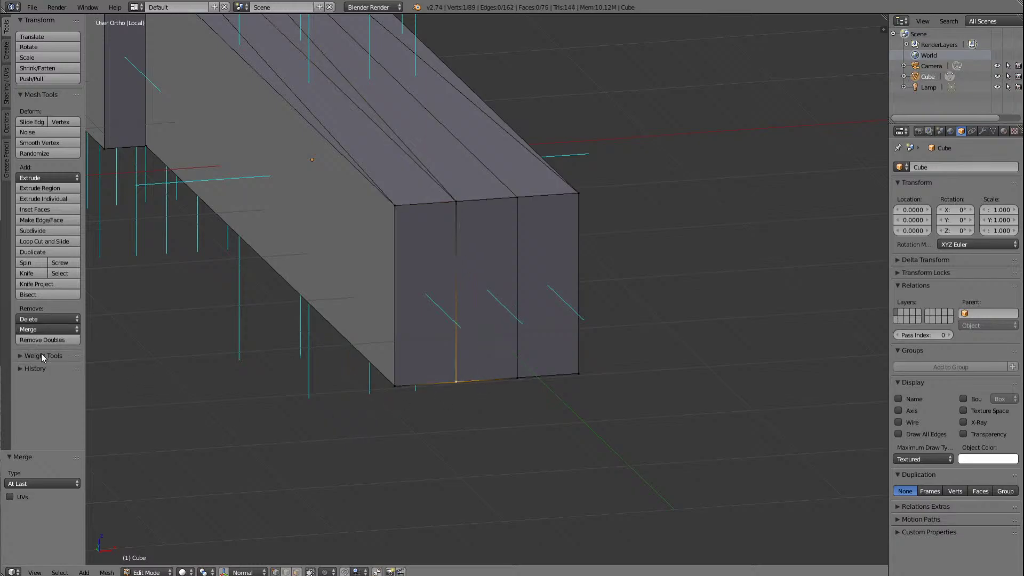
key("a")
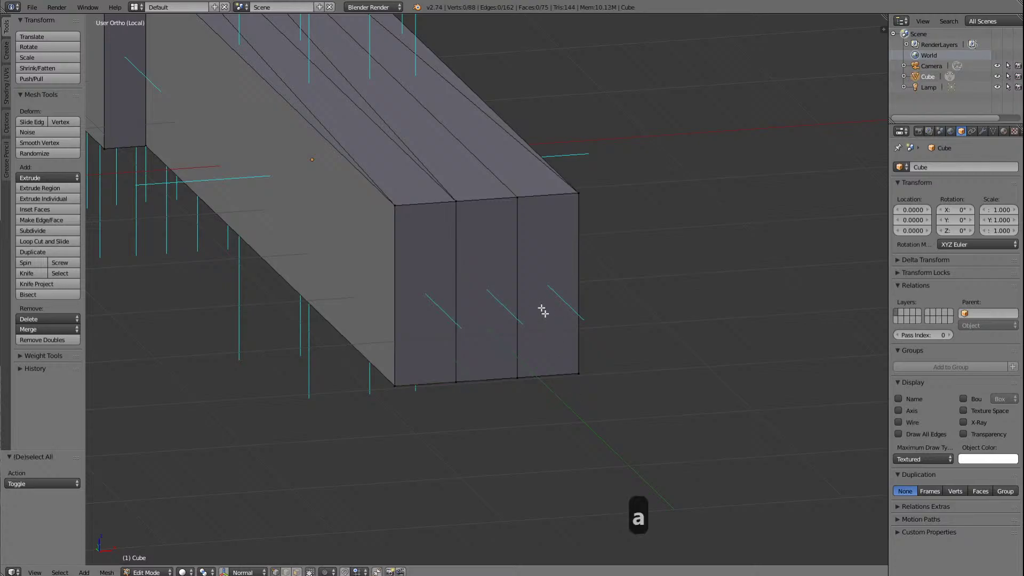
scroll(541, 213, "down", 3)
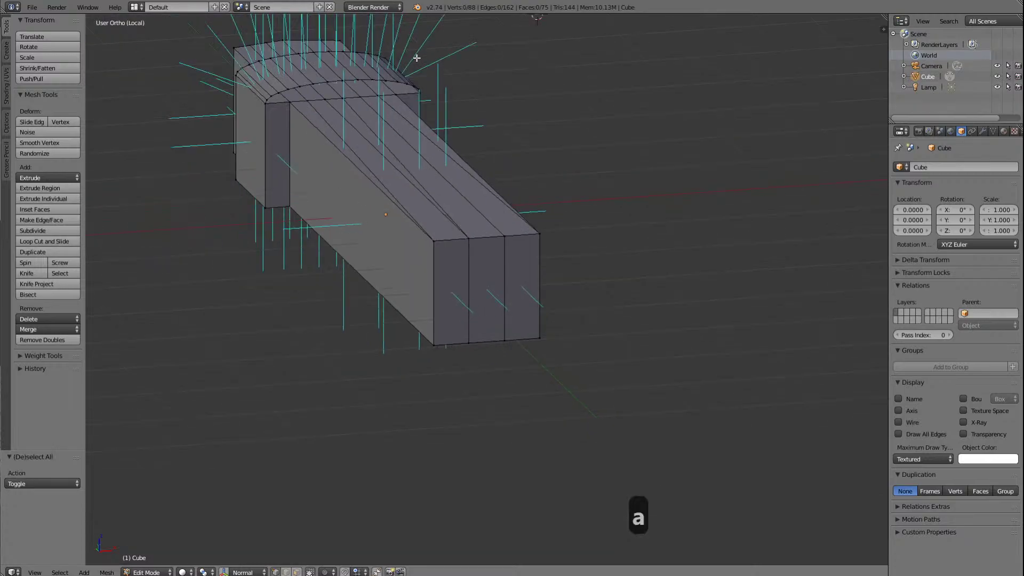
key("Right")
key("Right")
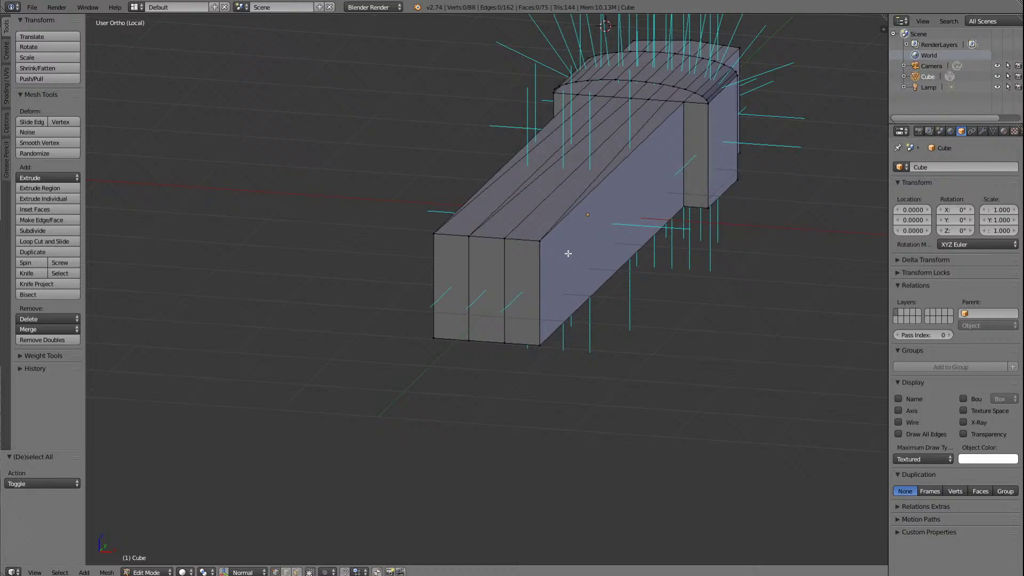
scroll(670, 231, "up", 3)
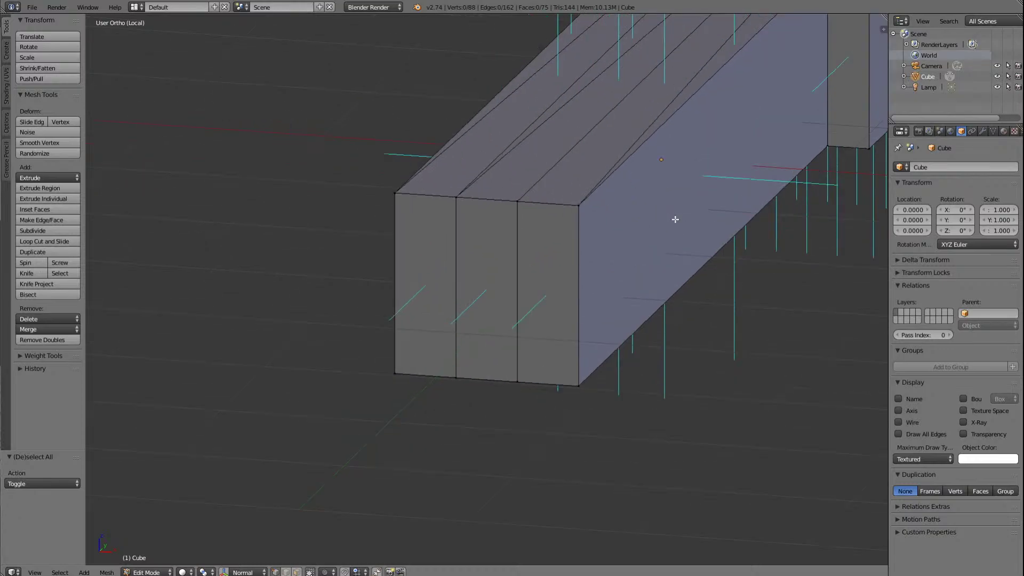
scroll(754, 222, "down", 3)
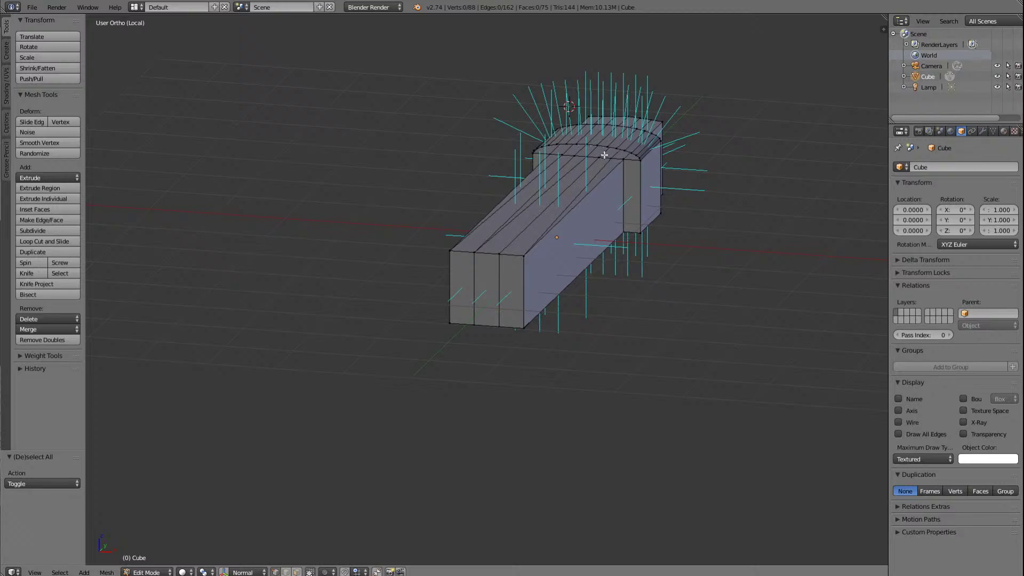
Step: Merge the centre and left vertices of the long body's top edge at the cab into the left corner vertex with At Last, and clear the selection
right_click(586, 156)
key("Left")
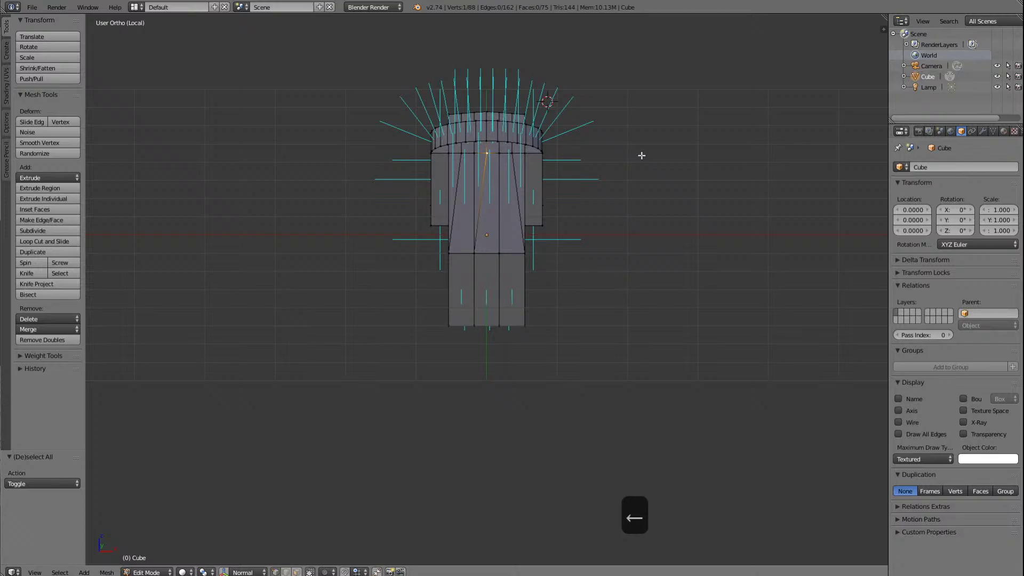
key("Left")
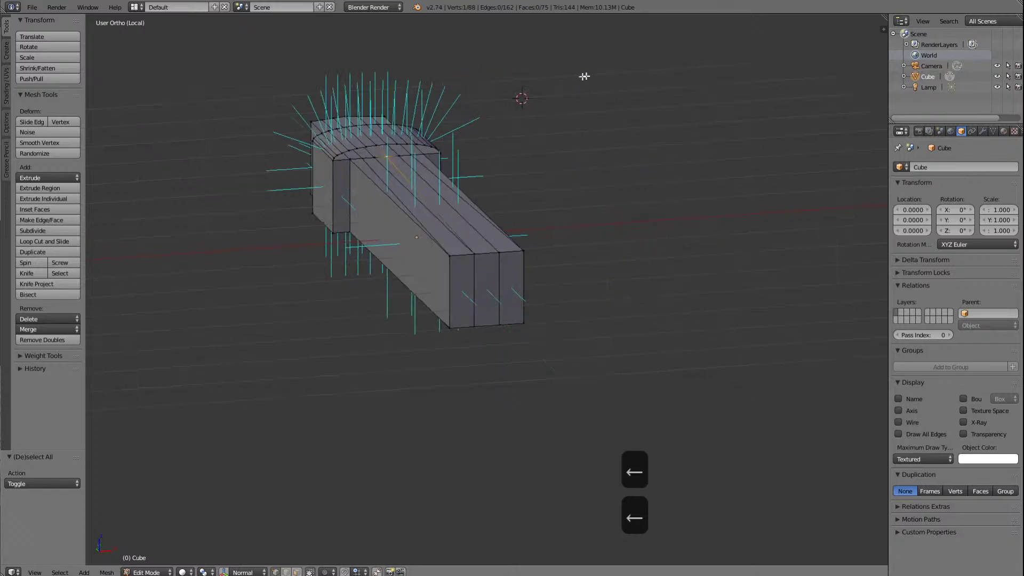
scroll(402, 155, "up", 4)
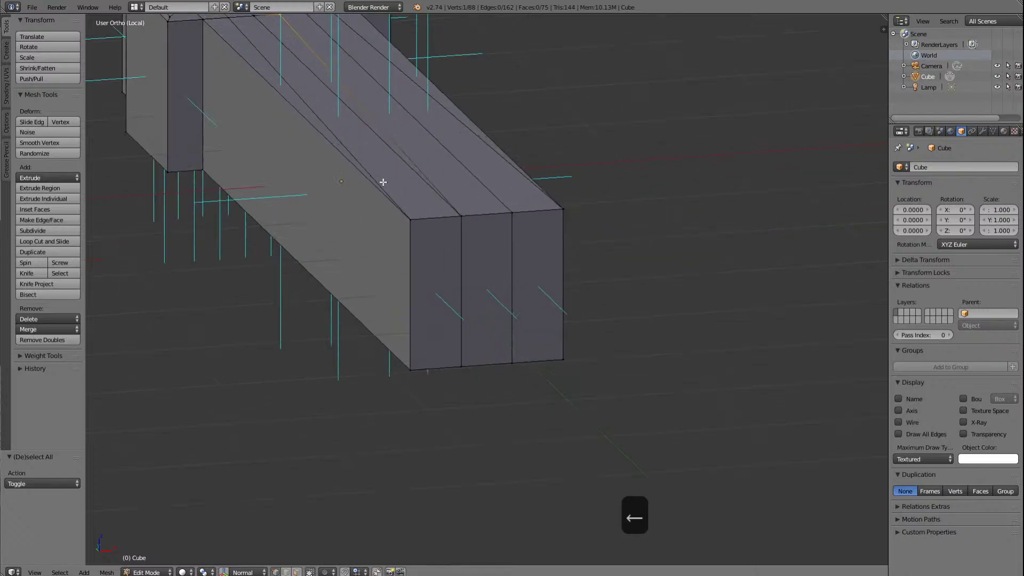
key("Delete")
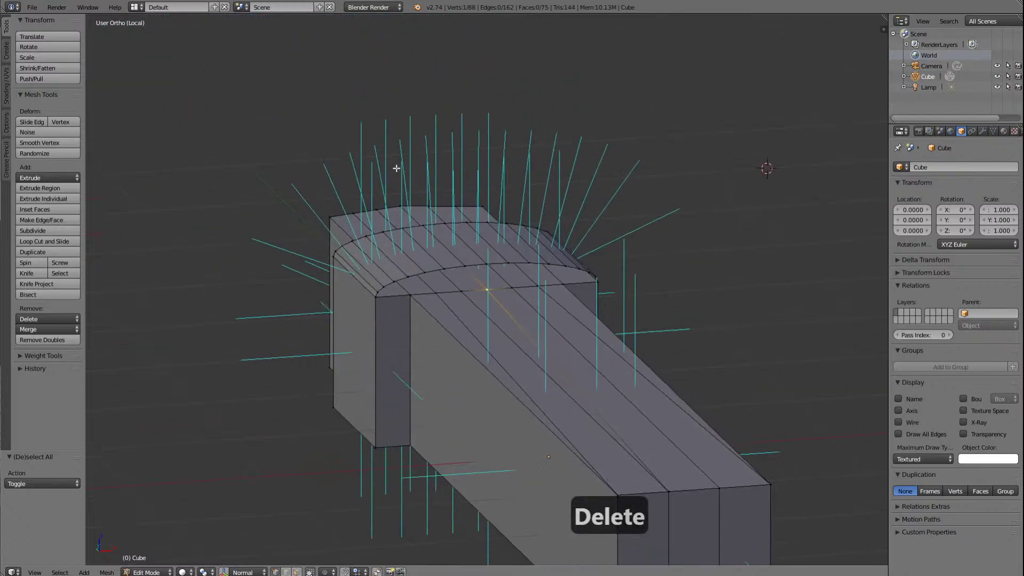
scroll(465, 216, "up", 4)
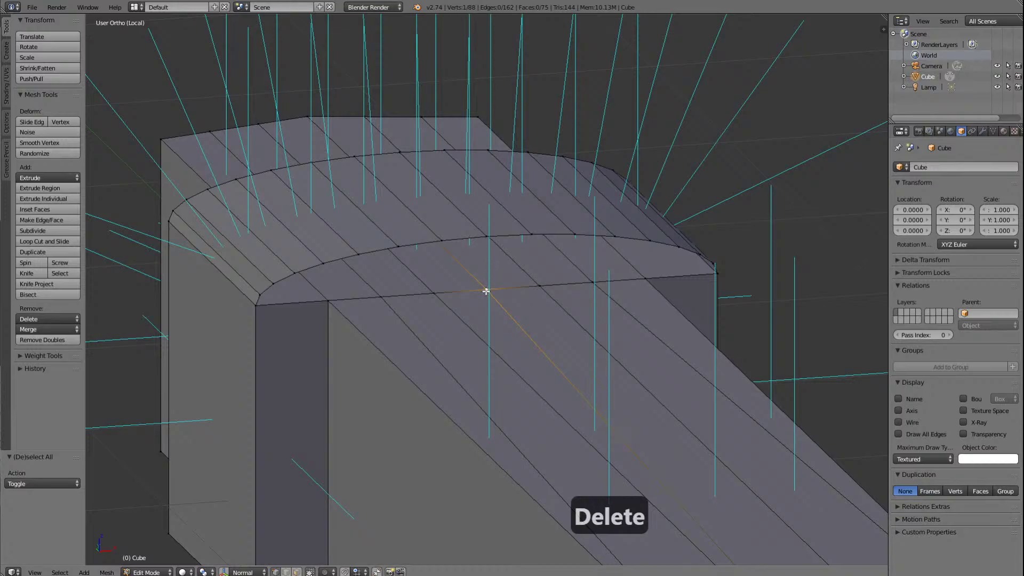
right_click(435, 292, "shift")
right_click(385, 293, "shift")
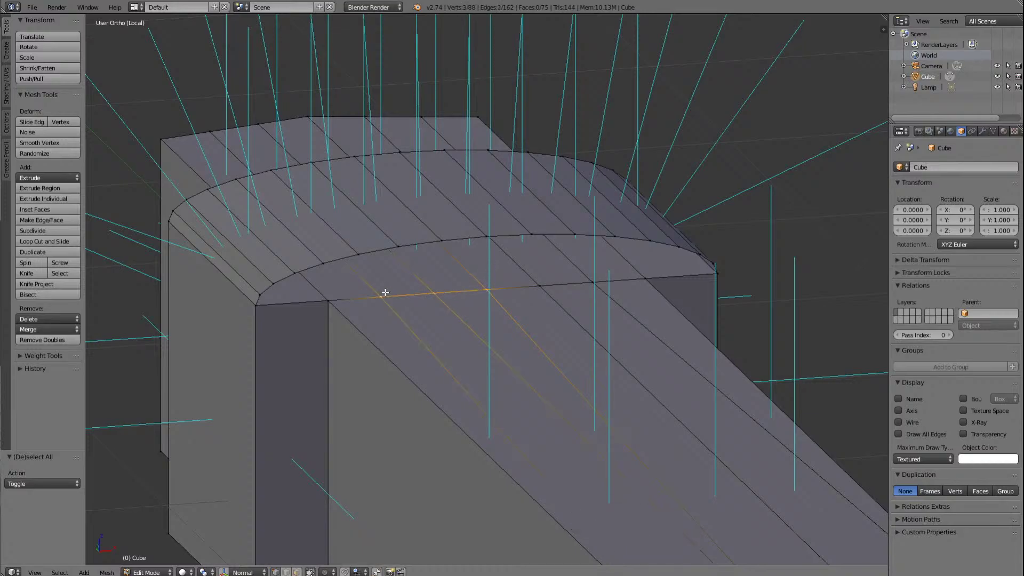
right_click(331, 301, "shift")
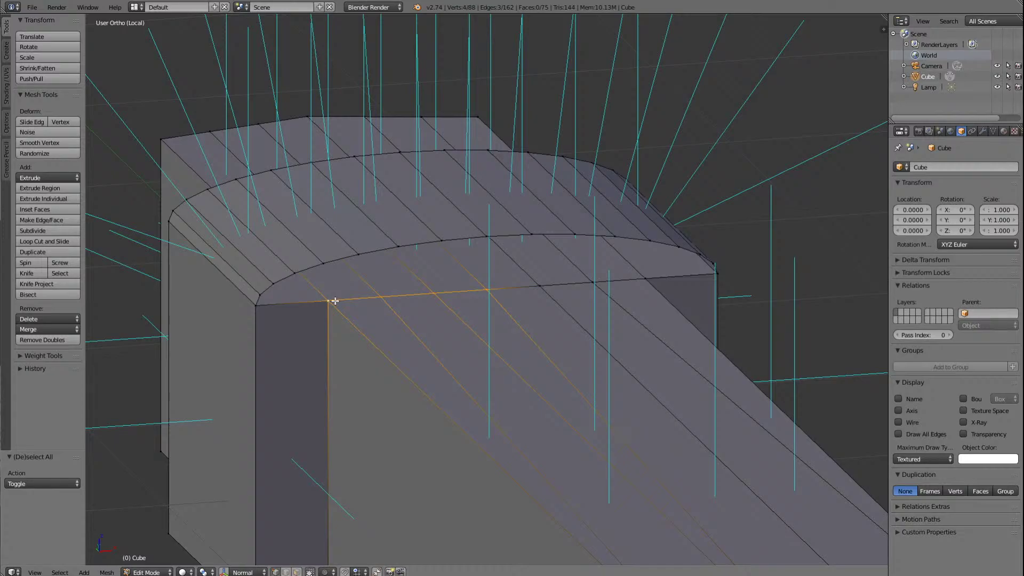
left_click(59, 329)
left_click(56, 354)
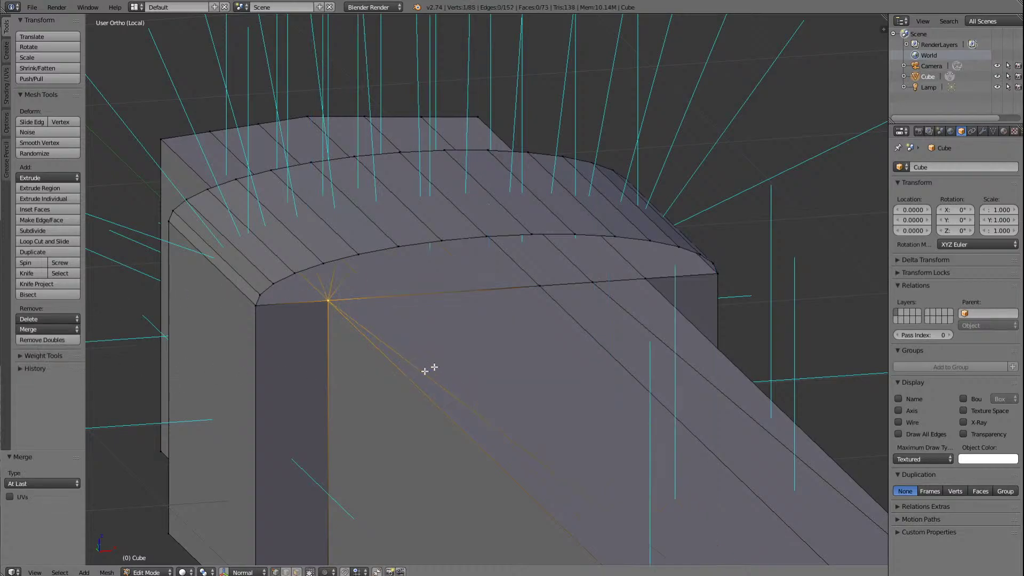
scroll(450, 360, "down", 3)
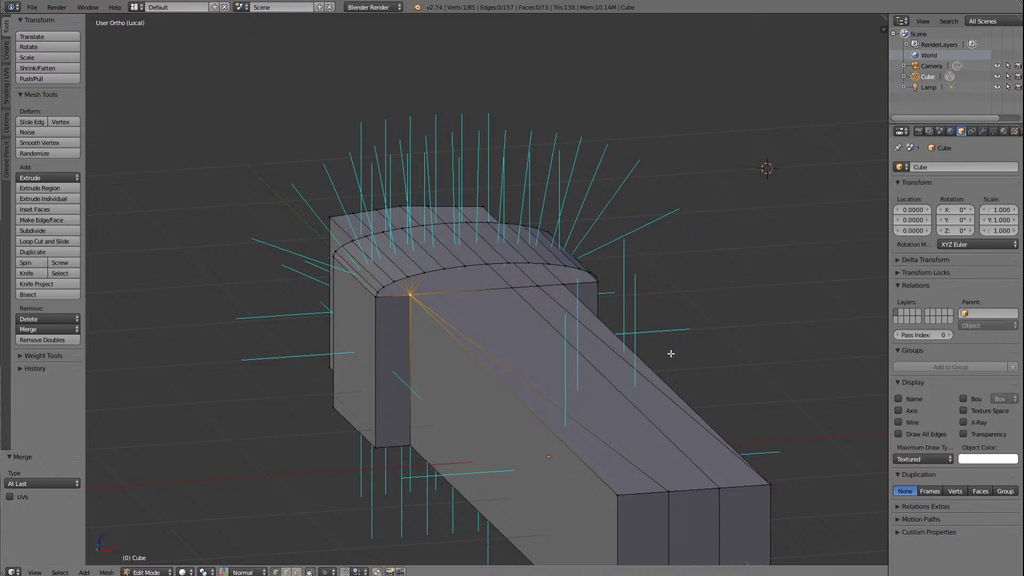
key("a")
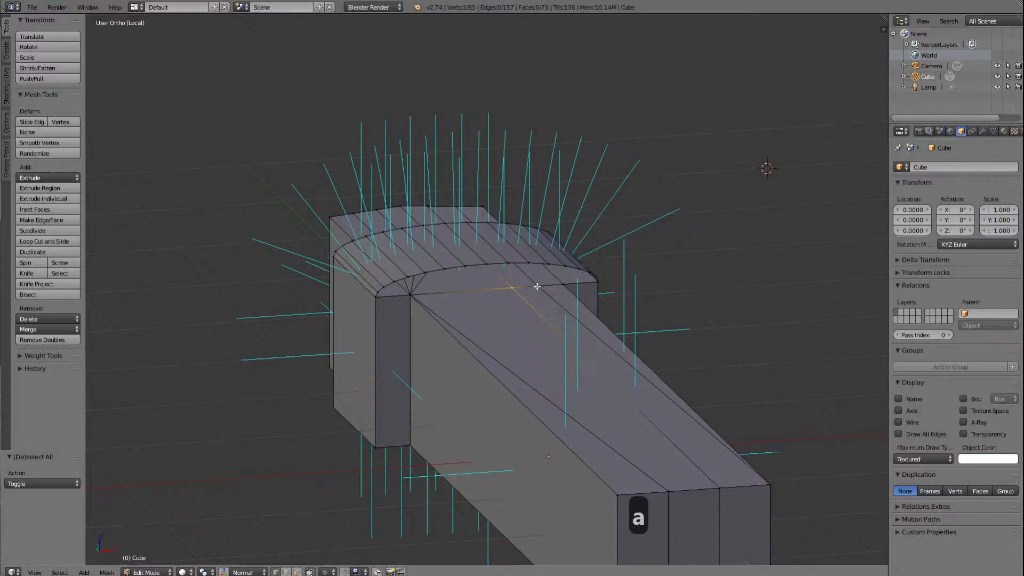
Step: Merge the remaining cut vertices on the long body's top edge at the cab into the right corner vertex with At Last
right_click(536, 285, "shift")
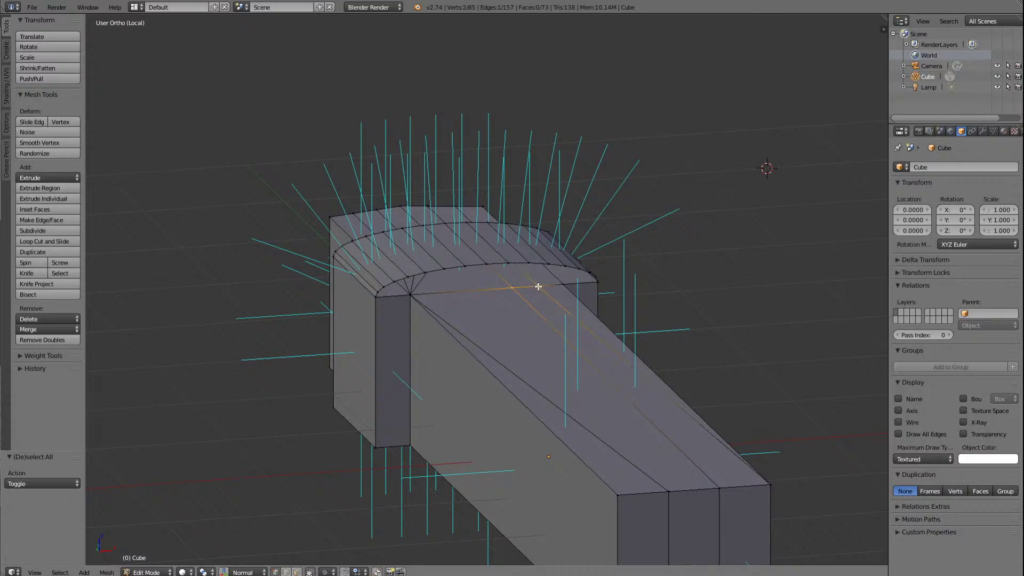
right_click(564, 284, "shift")
left_click(34, 330)
left_click(42, 354)
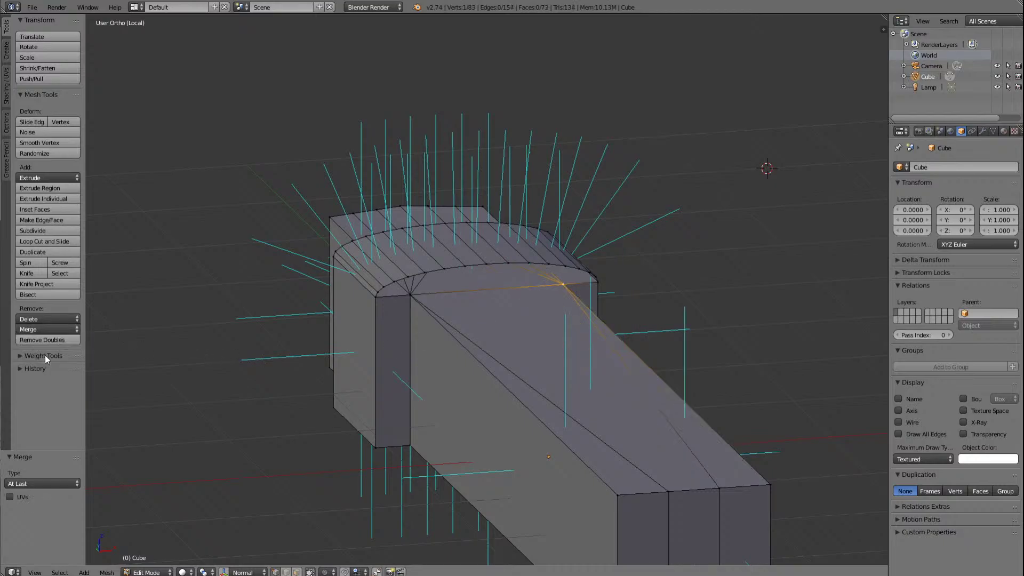
Step: On the underside, merge the centre and left vertices of the edge joining long body and cab into the left corner vertex with At Last
scroll(584, 406, "down", 3)
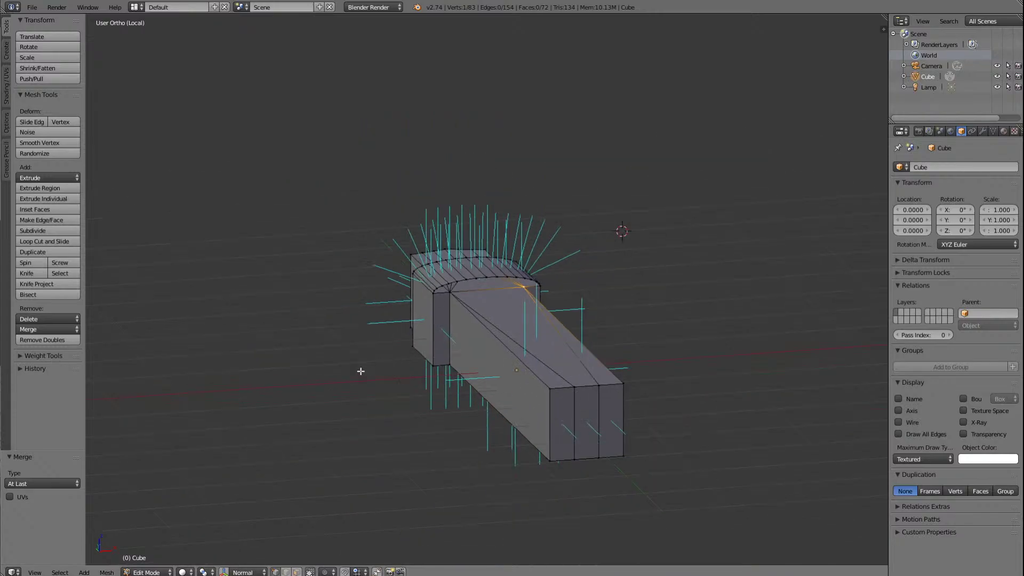
key("Down")
key("Down")
key("Down")
key("Down")
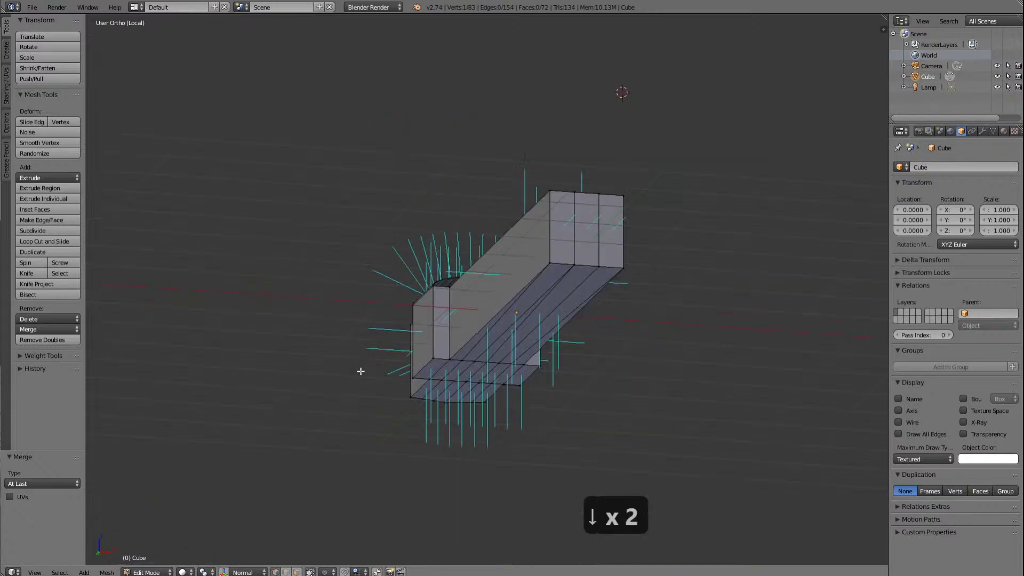
key("Down")
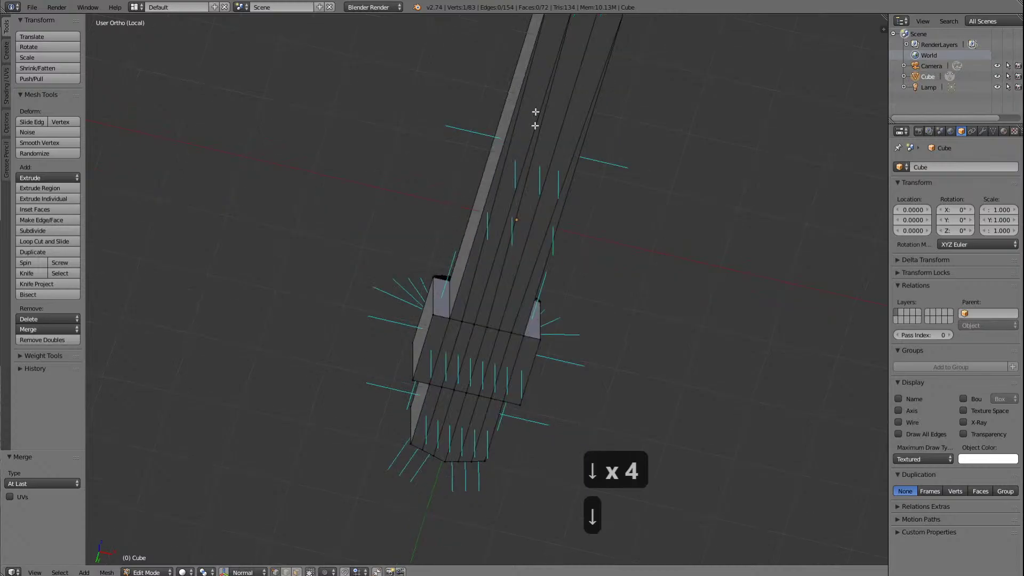
right_click(475, 325, "shift")
right_click(460, 321, "shift")
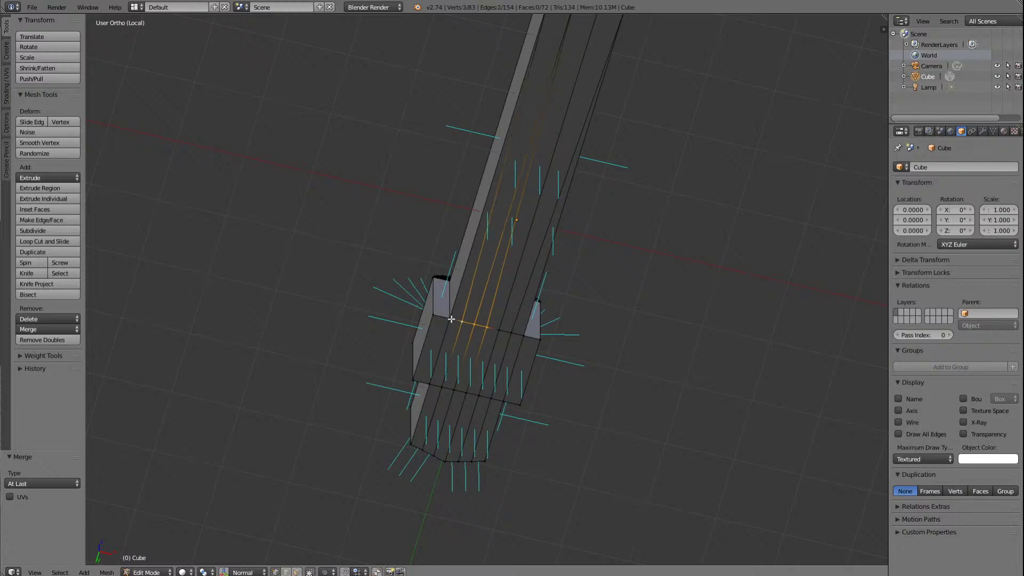
right_click(451, 319, "shift")
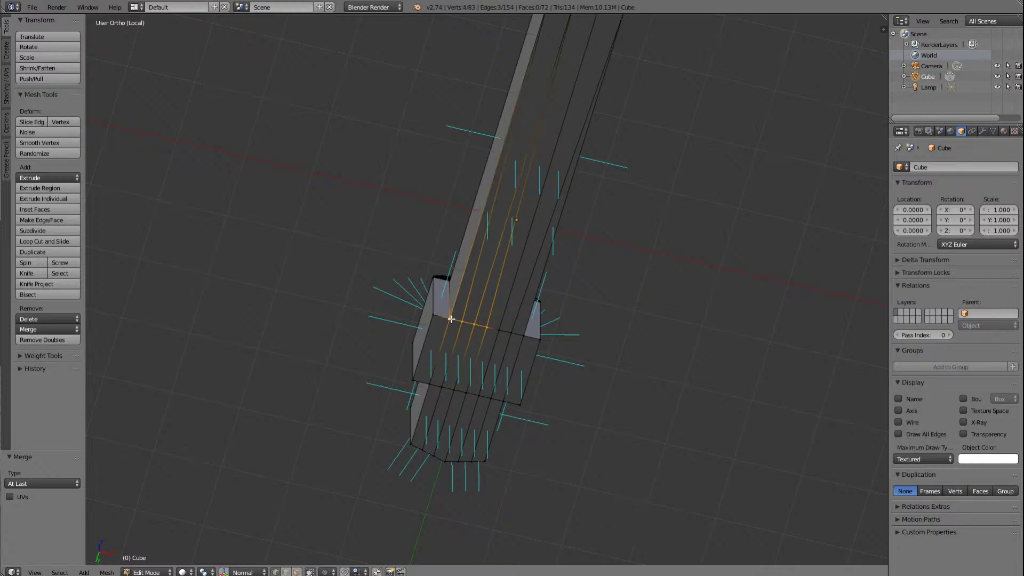
left_click(29, 329)
left_click(42, 354)
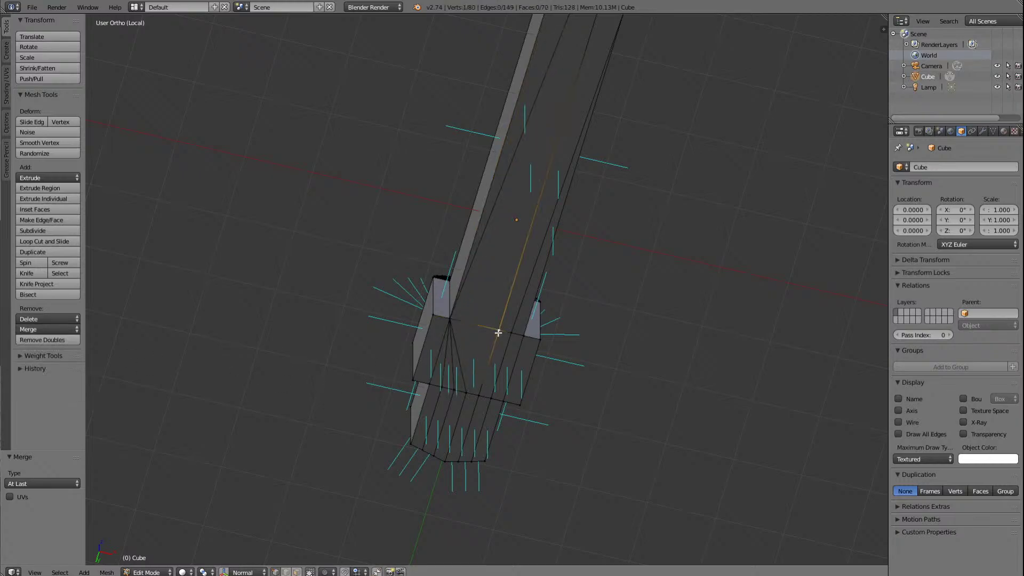
Step: Merge the remaining underside vertices between long body and cab into the right corner vertex with At Last, and clear the selection
right_click(511, 333, "shift")
right_click(526, 335, "shift")
left_click(44, 329)
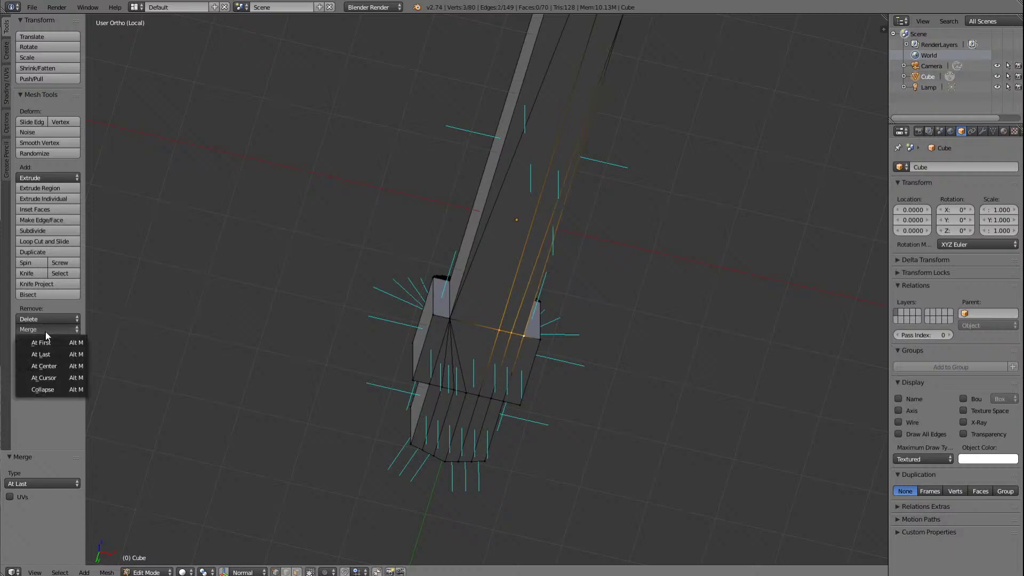
left_click(49, 355)
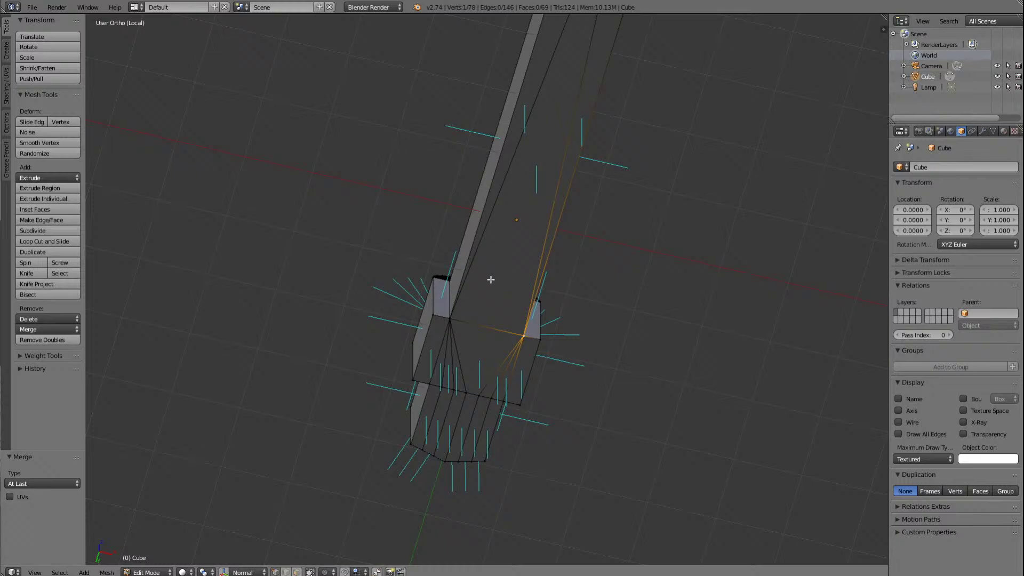
key("a")
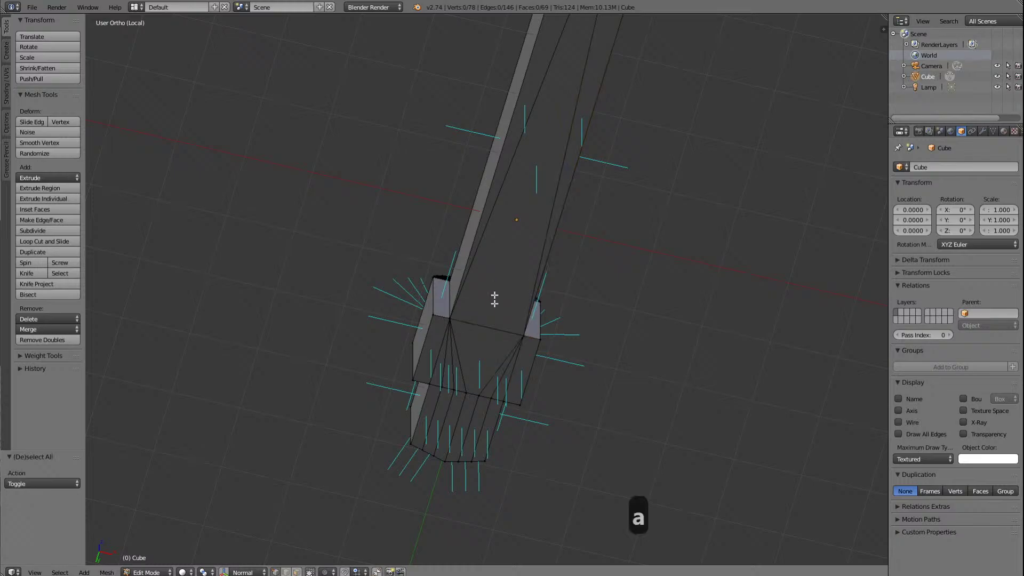
Step: Merge the four left vertices on the underside edge between cab and short nose into the leftmost one with At Last, and clear the selection
right_click(467, 392)
right_click(453, 390, "shift")
right_click(442, 387, "shift")
right_click(427, 384, "shift")
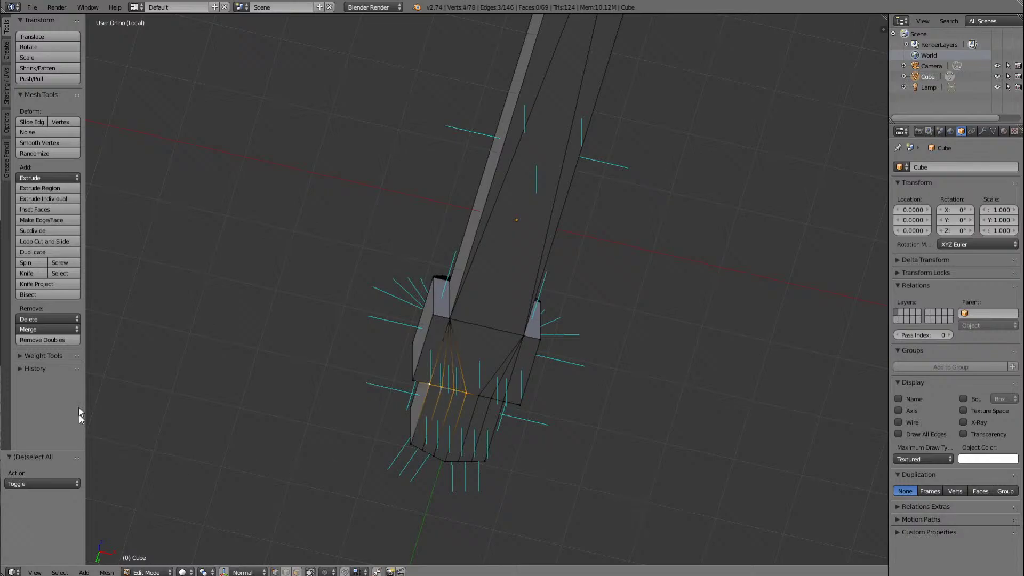
left_click(41, 328)
left_click(46, 355)
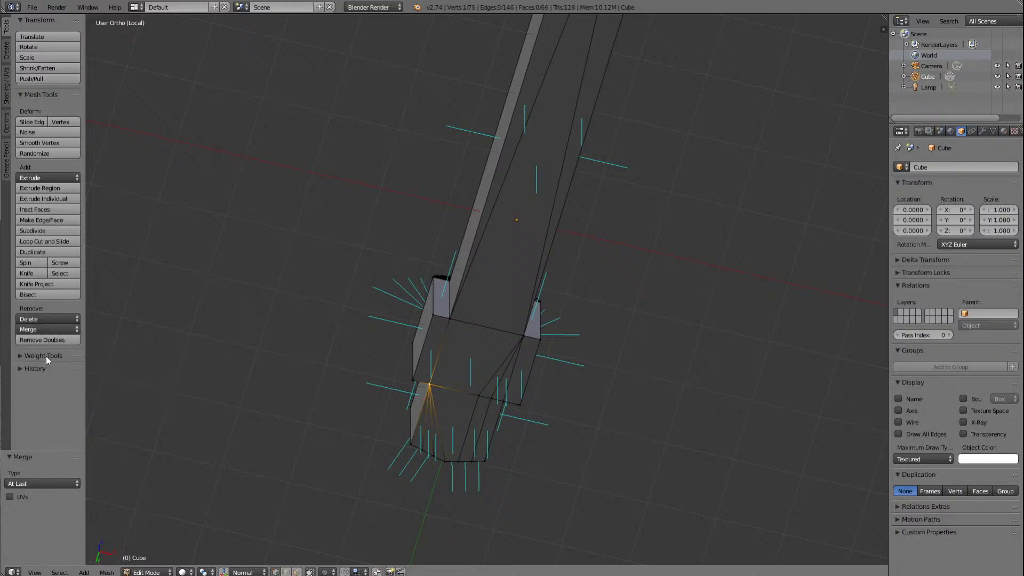
key("a")
Step: Merge the three right vertices on the underside edge between cab and short nose into the nose's right corner with At Last, and clear the selection
right_click(475, 393)
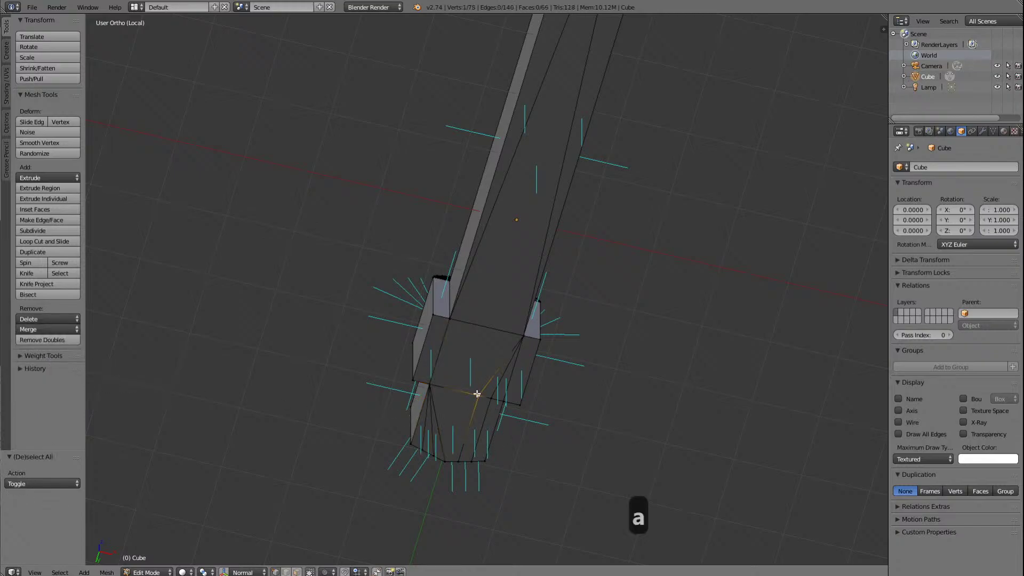
right_click(491, 400, "shift")
right_click(503, 401, "shift")
left_click(56, 329)
left_click(50, 355)
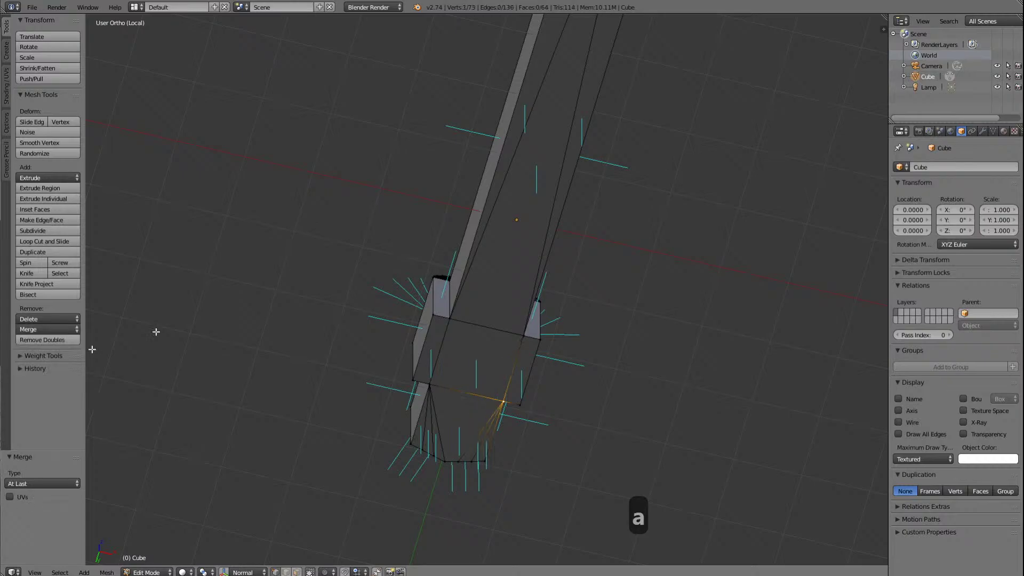
key("a")
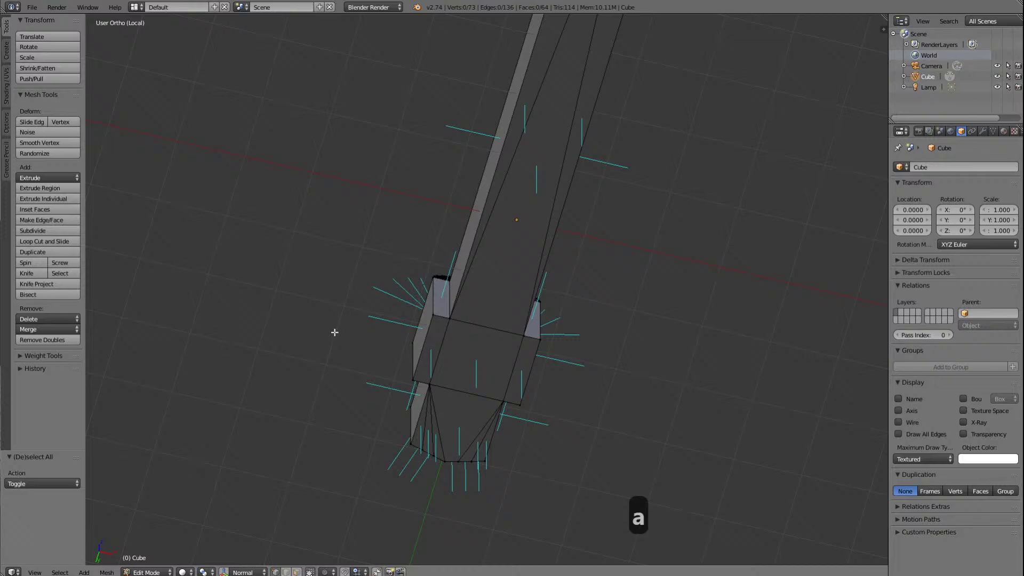
Step: Merge the two cut vertices on the nose's slanted underside end edge into the adjoining bend vertex with At Last, and clear the selection
key("Down")
key("Down")
key("Down")
key("Down")
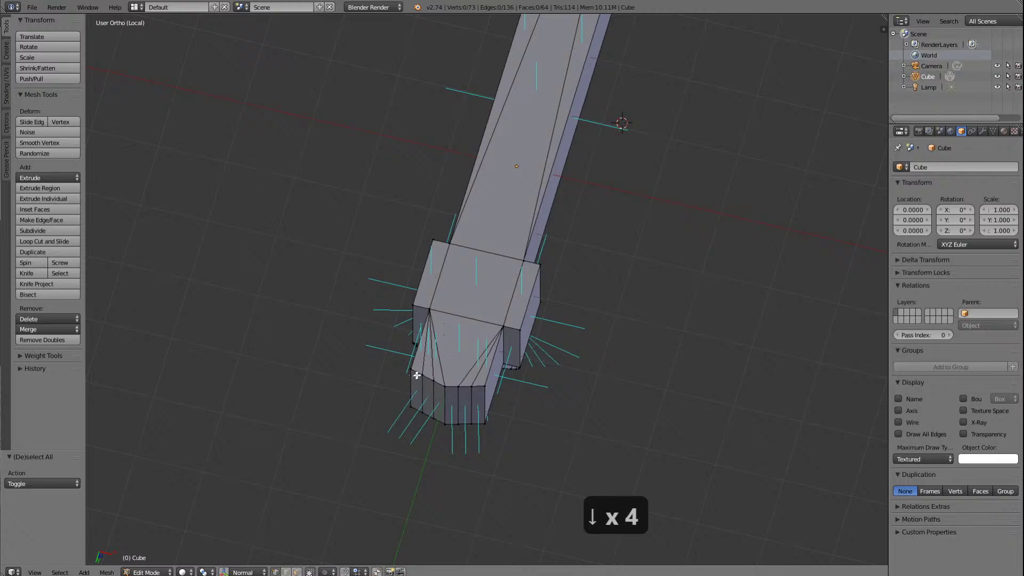
right_click(421, 371)
right_click(433, 381, "shift")
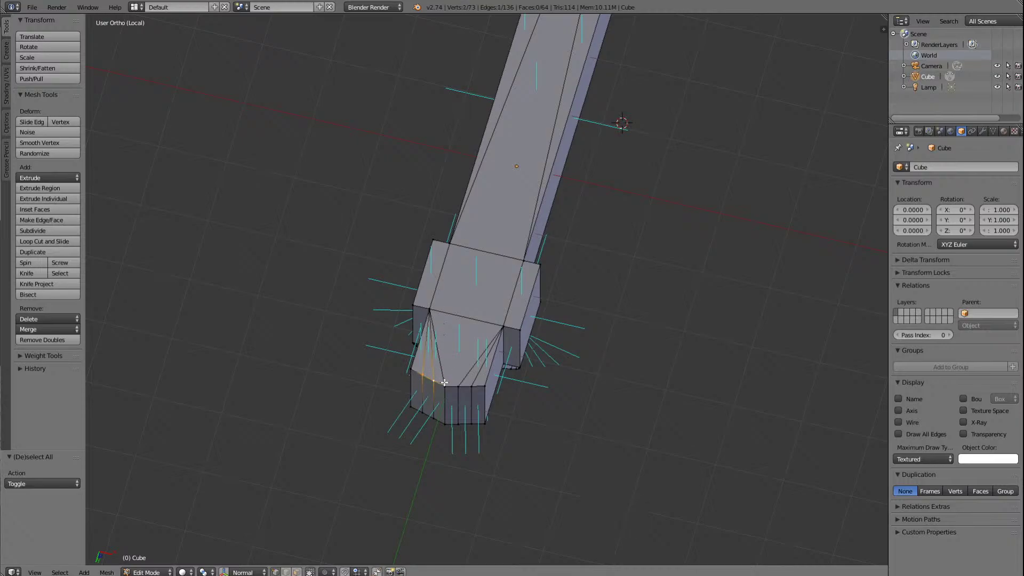
right_click(445, 385, "shift")
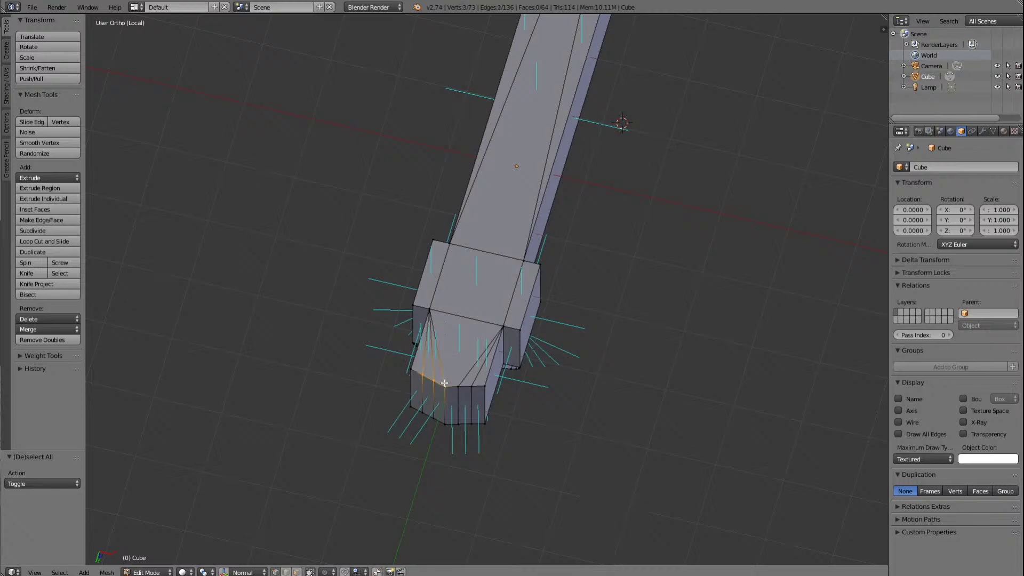
left_click(32, 330)
left_click(42, 354)
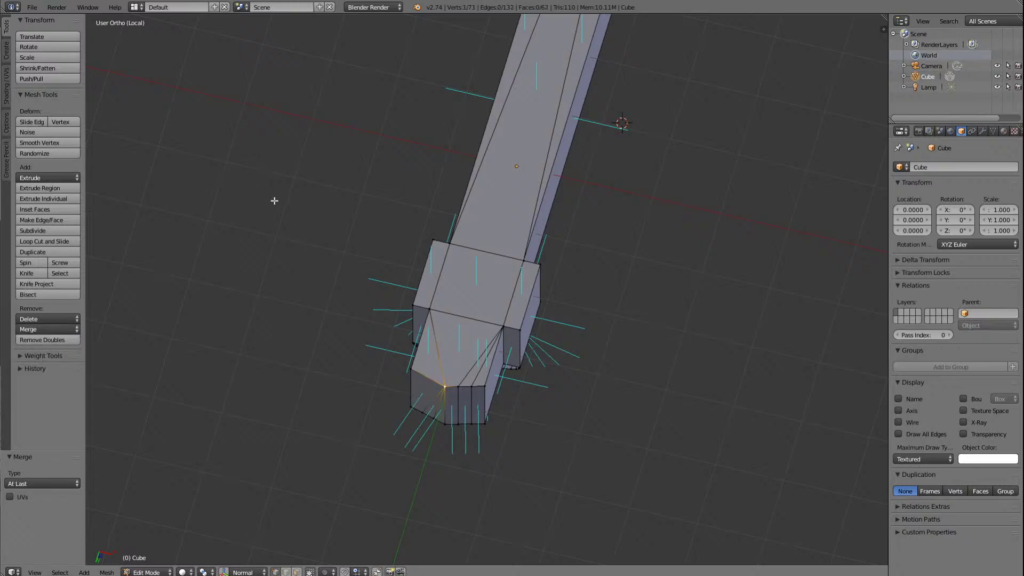
key("a")
Step: Merge the two cut vertices on the other half of the nose's underside end edge into its centre bend vertex with At Last
right_click(471, 385)
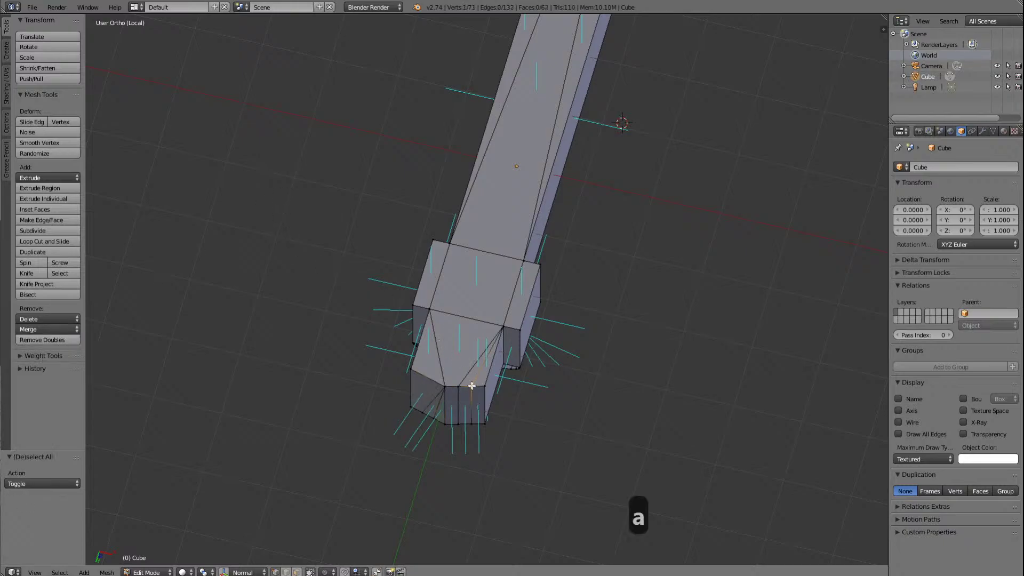
right_click(454, 387, "shift")
right_click(444, 386, "shift")
left_click(43, 329)
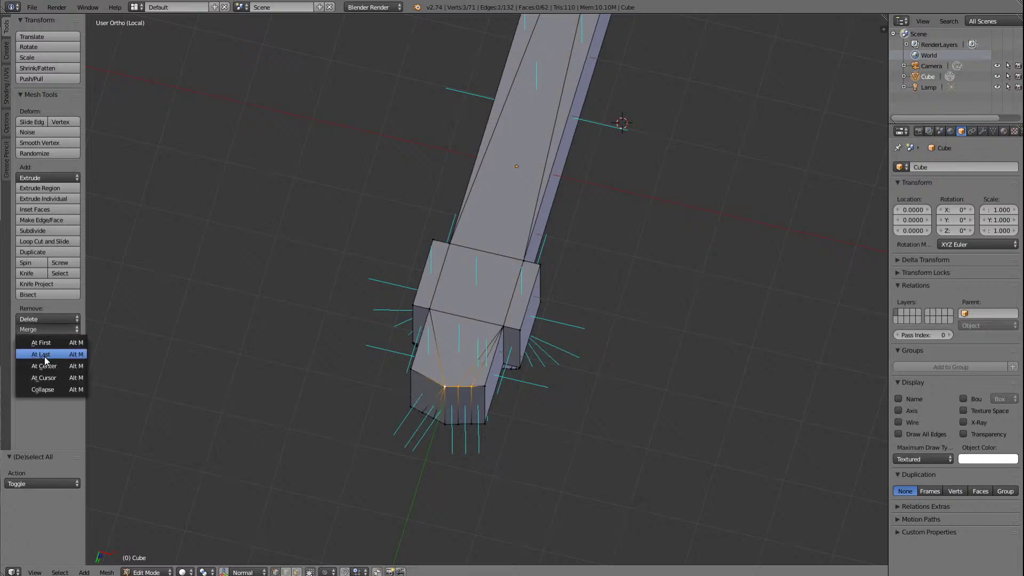
left_click(43, 354)
key("a")
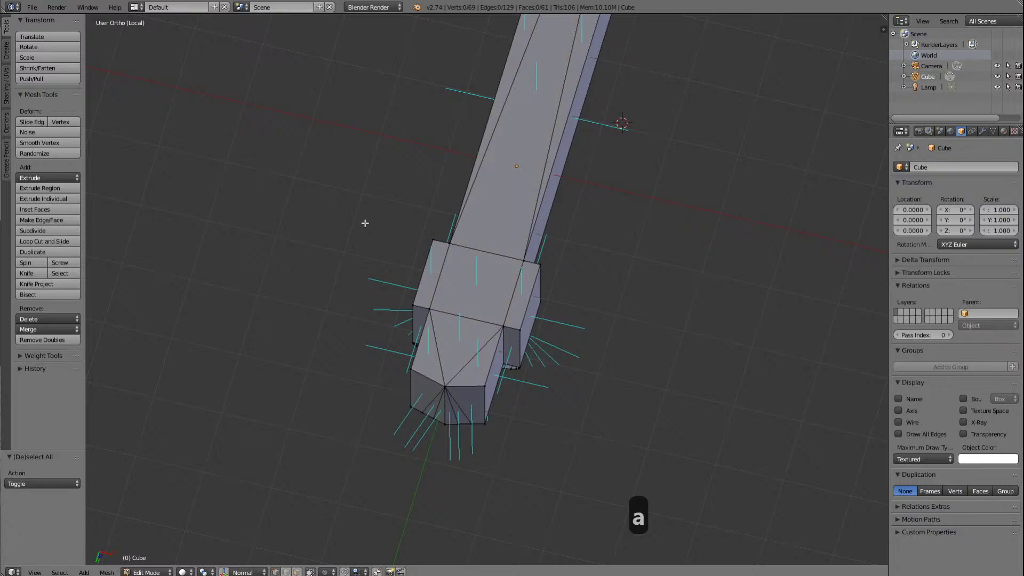
Step: Merge the two cut vertices on the right half of the nose's top end edge into the centre bend vertex with At Last
right_click(470, 423)
right_click(458, 423, "shift")
right_click(444, 424, "shift")
left_click(52, 331)
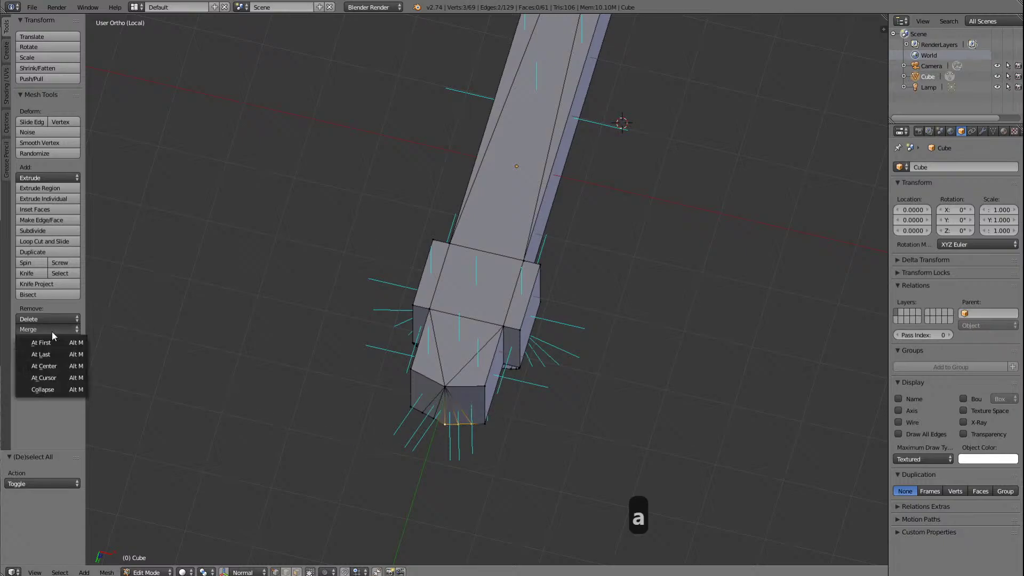
left_click(53, 355)
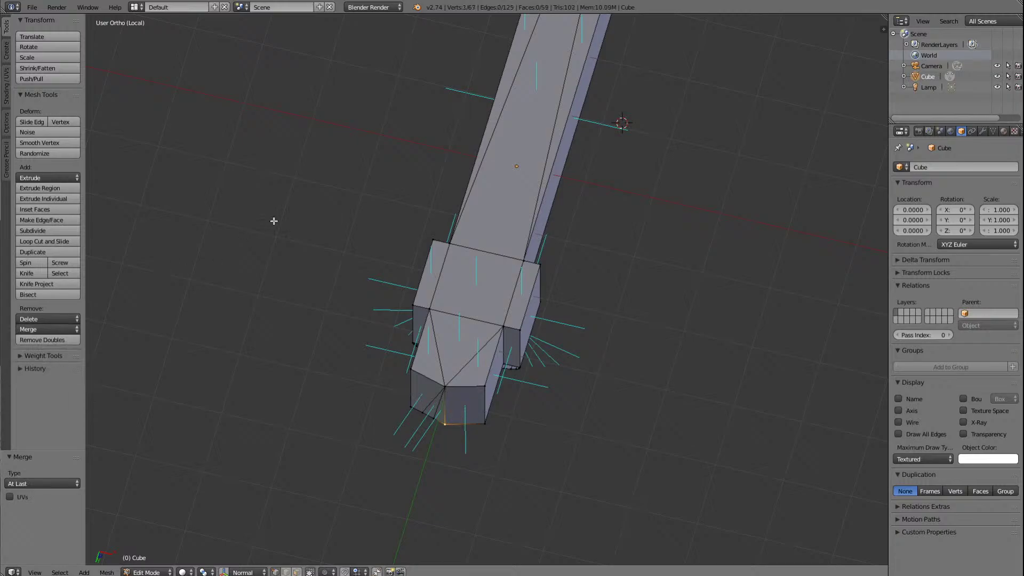
Step: Merge the two cut vertices on the nose's remaining slanted top end edge into the centre bend vertex with At Last, and clear the selection
right_click(422, 413)
right_click(433, 419, "shift")
right_click(442, 425, "shift")
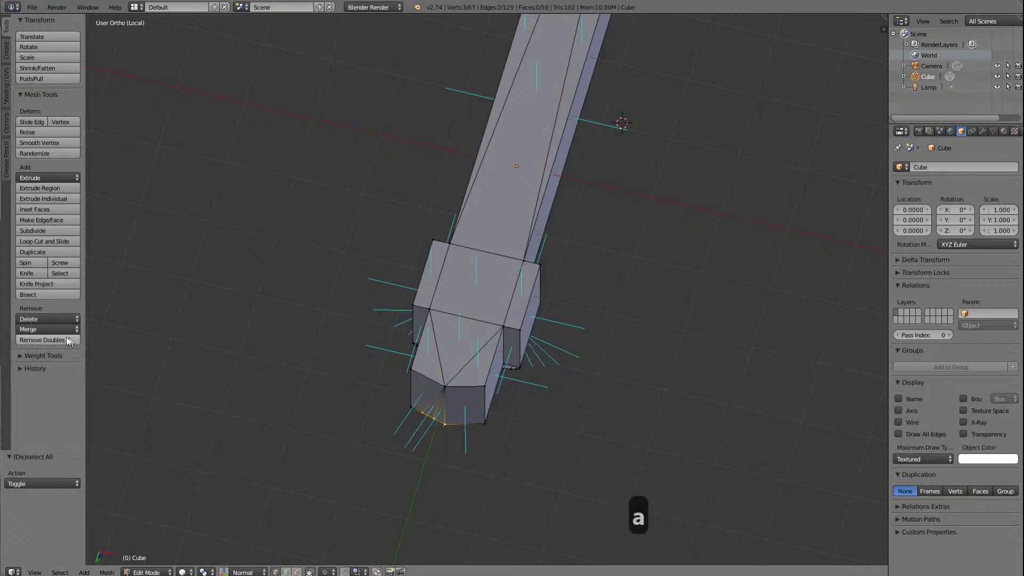
left_click(51, 329)
left_click(53, 350)
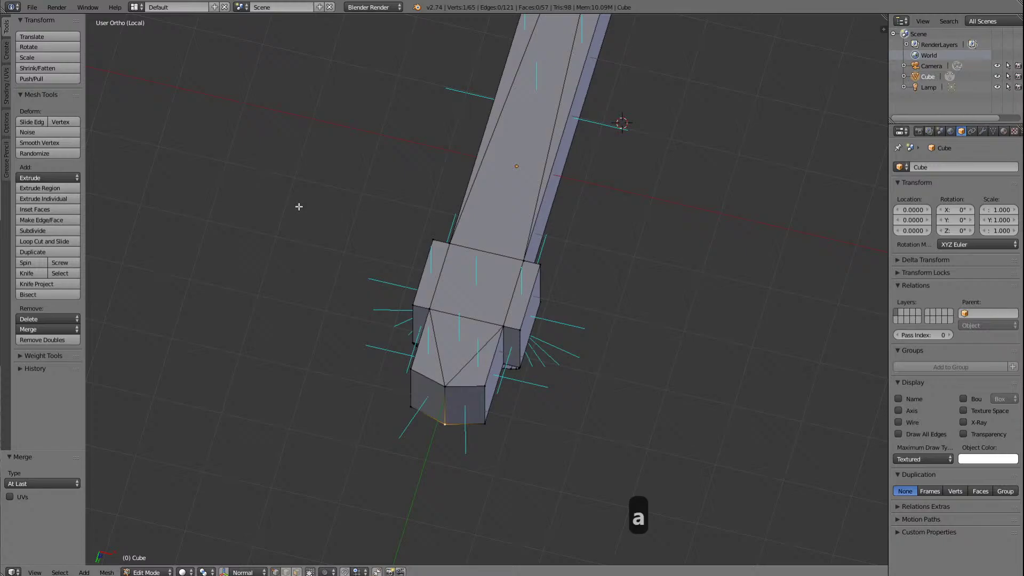
key("a")
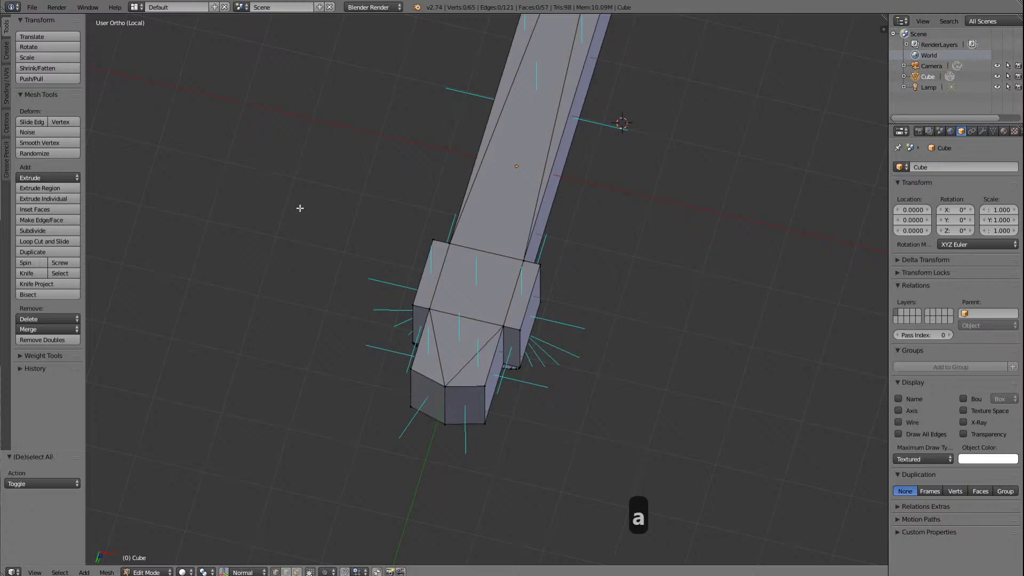
Step: Examine the body from above, with a close look at the junction between cab roof and long body
key("KP_8")
key("KP_8")
key("KP_8")
key("KP_8")
key("KP_8")
key("KP_8")
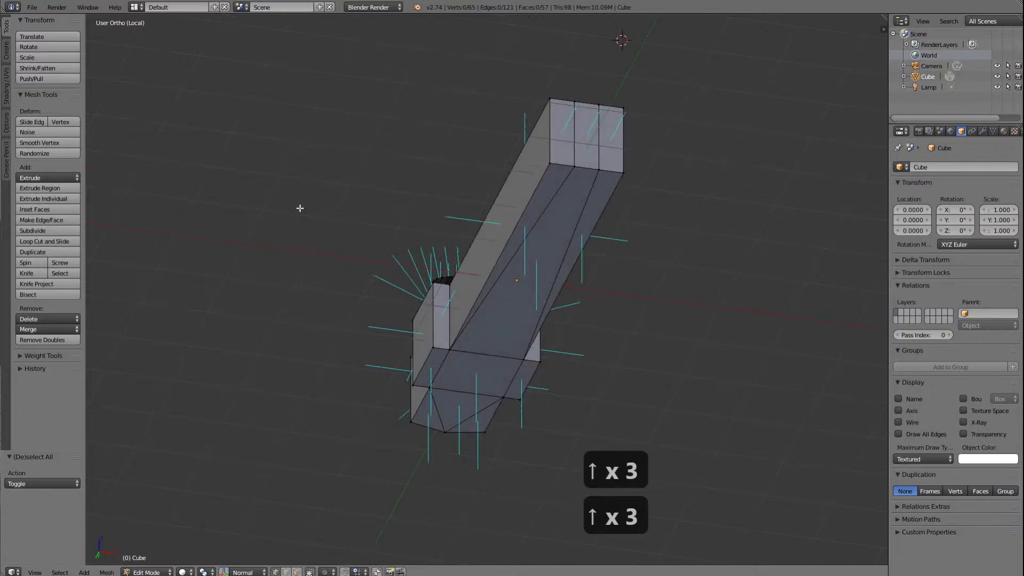
key("KP_8")
key("KP_8")
key("KP_8")
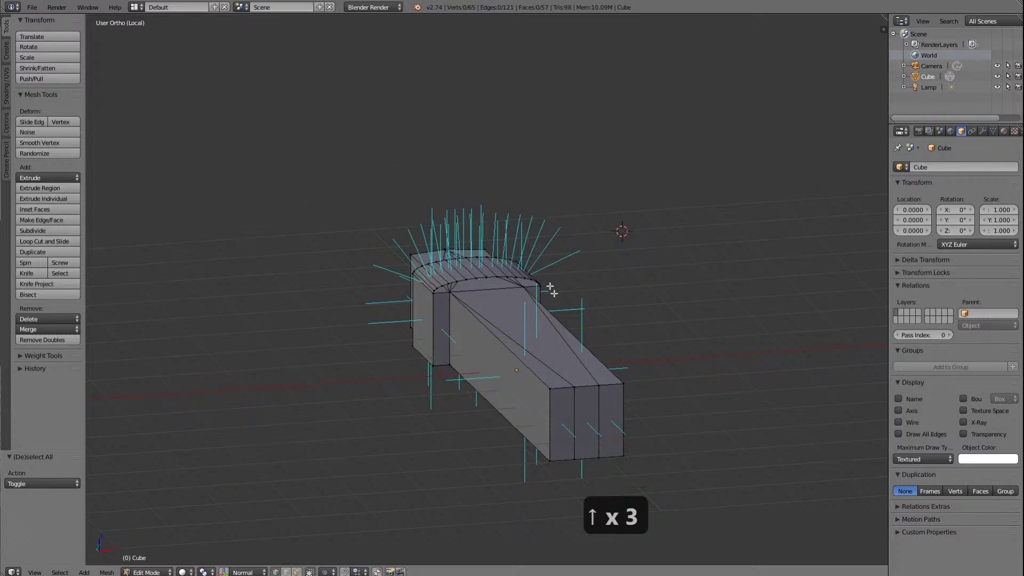
scroll(560, 314, "up", 8)
scroll(559, 314, "down", 8)
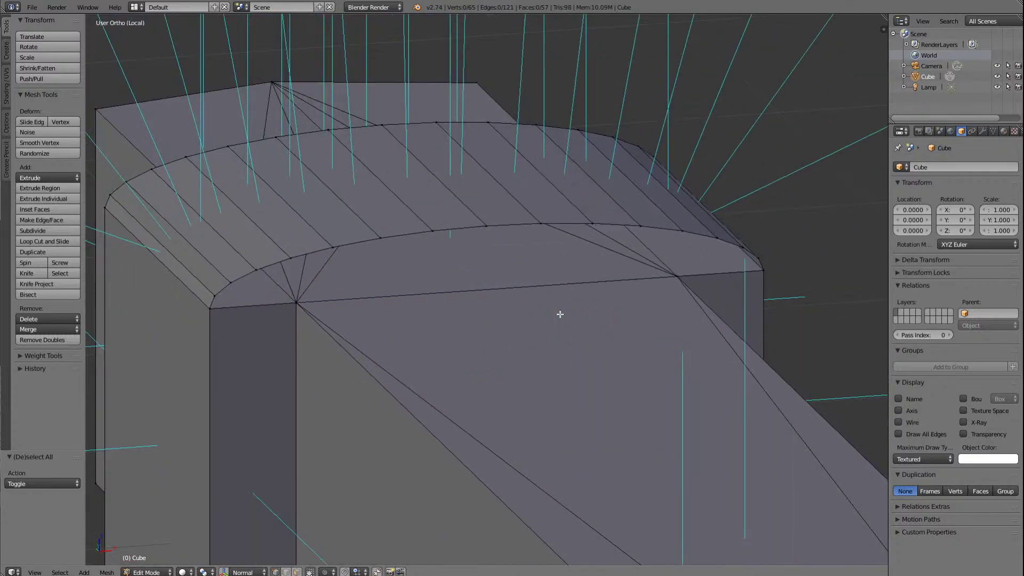
Step: Merge the centre and two cut vertices on the top edge between cab and nose into the nose's right corner with At Last, and clear the selection
key("Left")
key("Left")
key("Left")
key("Left")
key("Left")
key("Left")
key("Left")
key("Left")
key("Left")
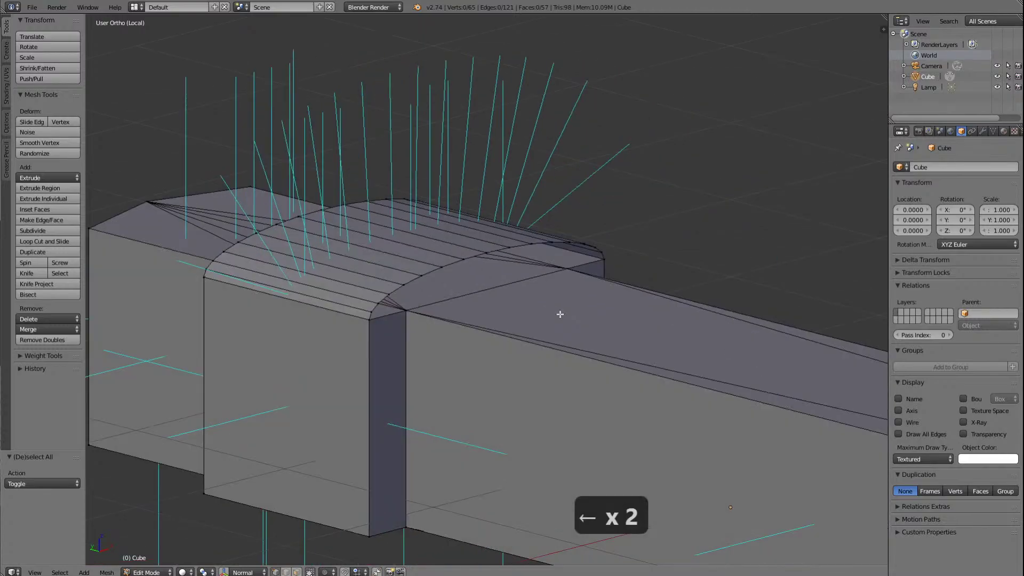
key("Left")
key("Left")
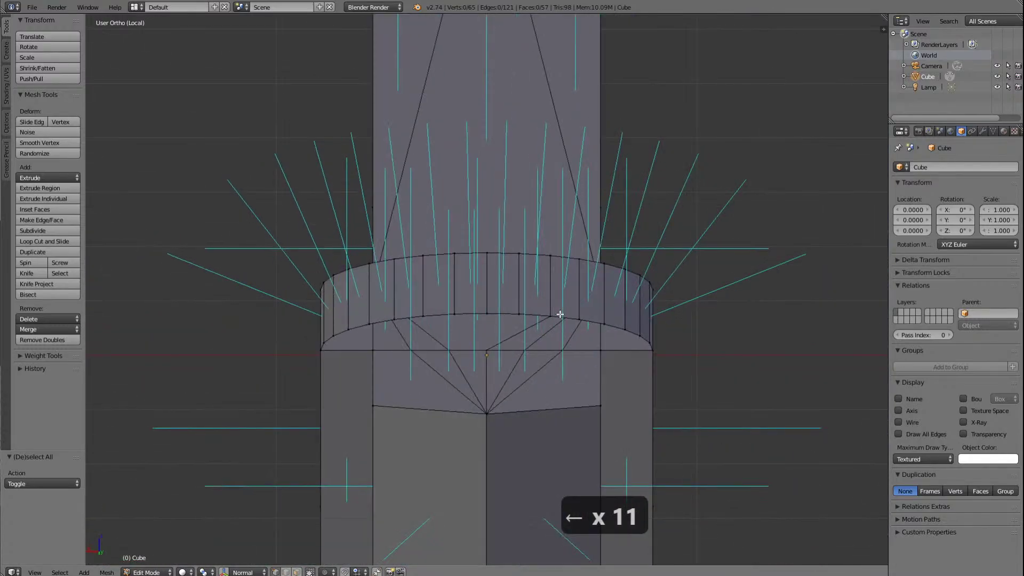
right_click(487, 352)
right_click(566, 351, "ctrl")
right_click(599, 350, "ctrl")
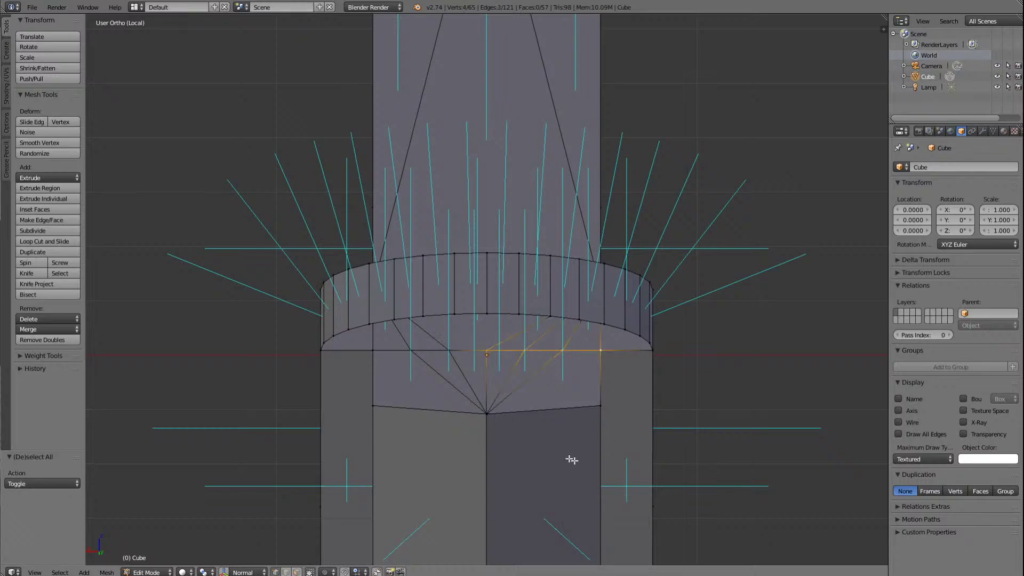
left_click(37, 330)
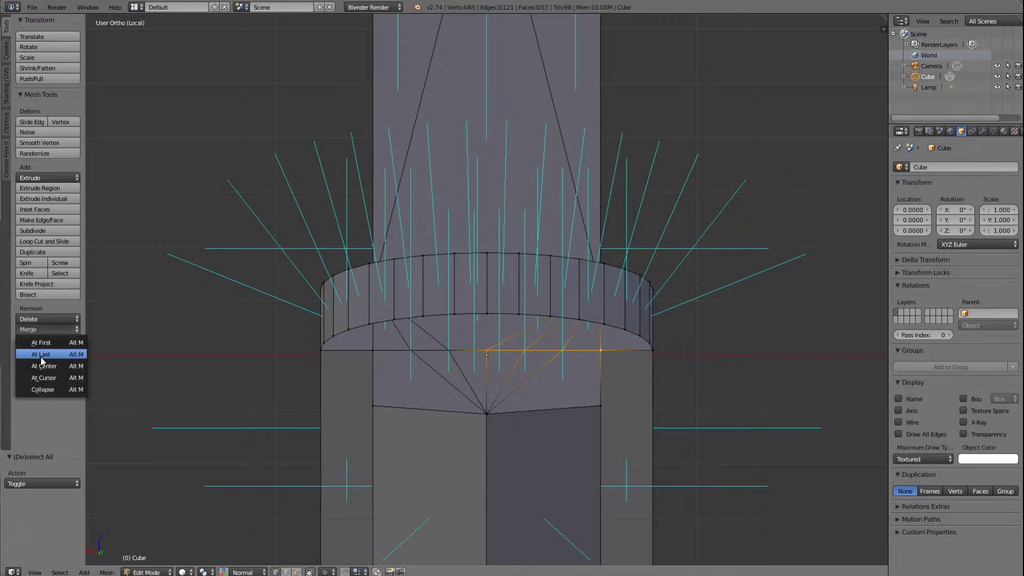
left_click(32, 353)
key("a")
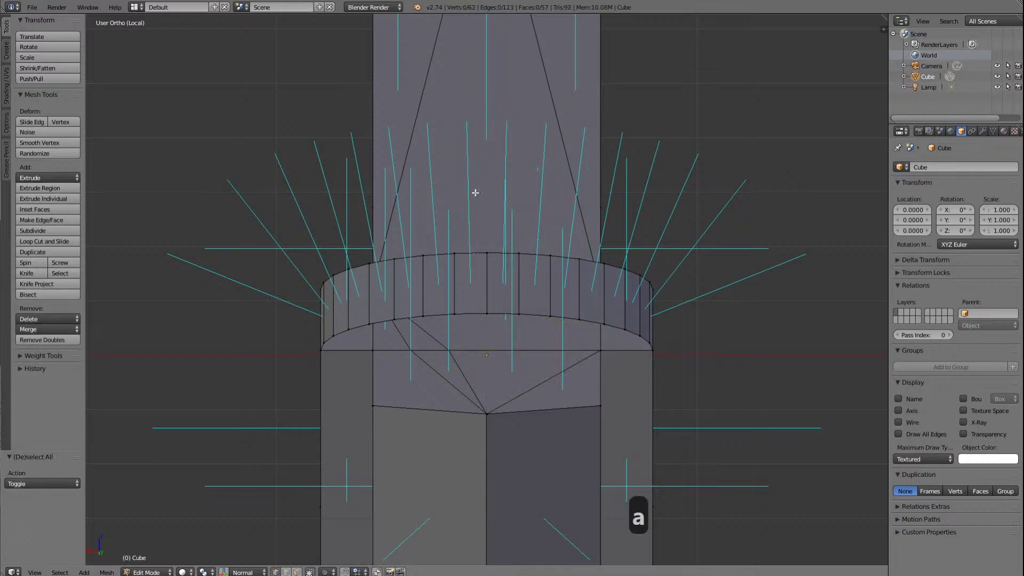
Step: Merge the two left cut vertices on the top edge between cab and nose into the nose's left corner with At Last, and clear the selection
right_click(449, 350)
right_click(413, 351, "shift")
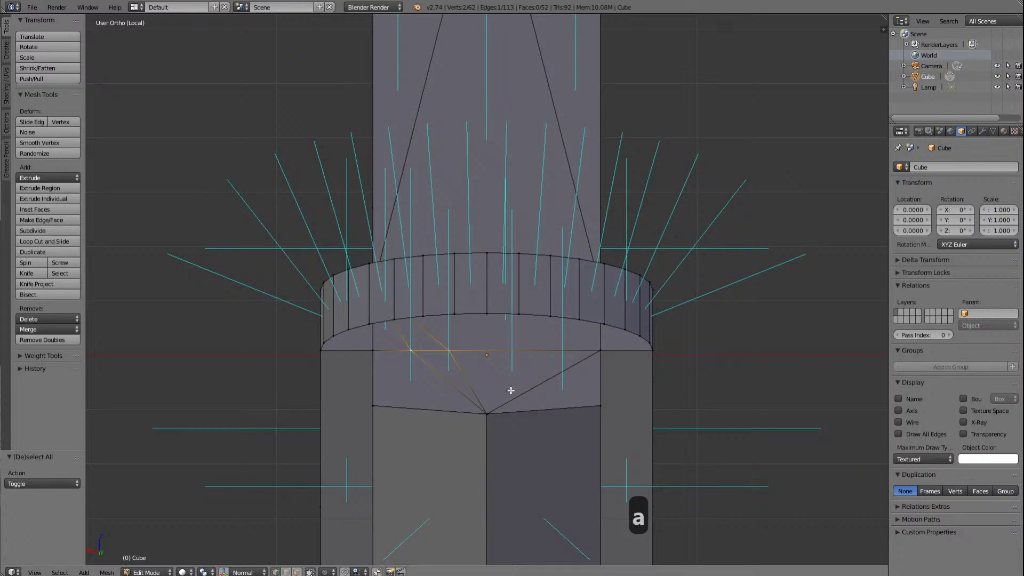
right_click(373, 351, "shift")
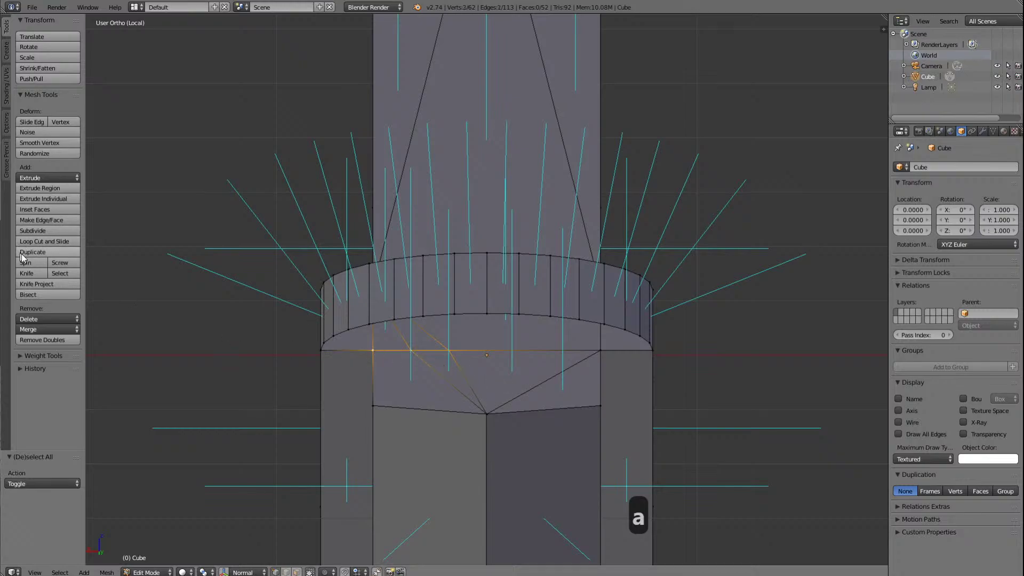
left_click(38, 330)
left_click(42, 354)
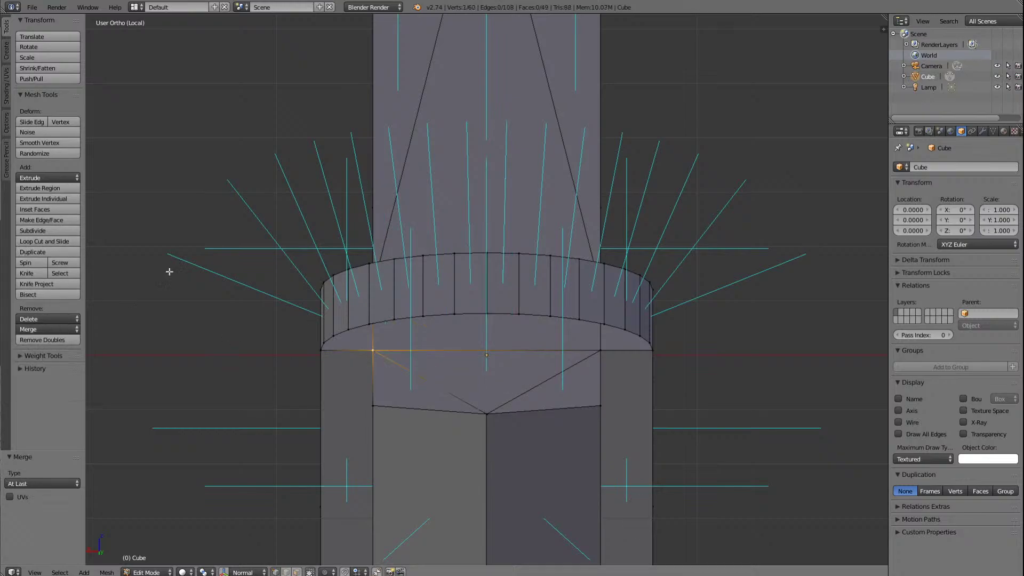
key("a")
Step: Select the top faces of the short nose and long body together with the cab's arched end faces
scroll(553, 246, "down", 5)
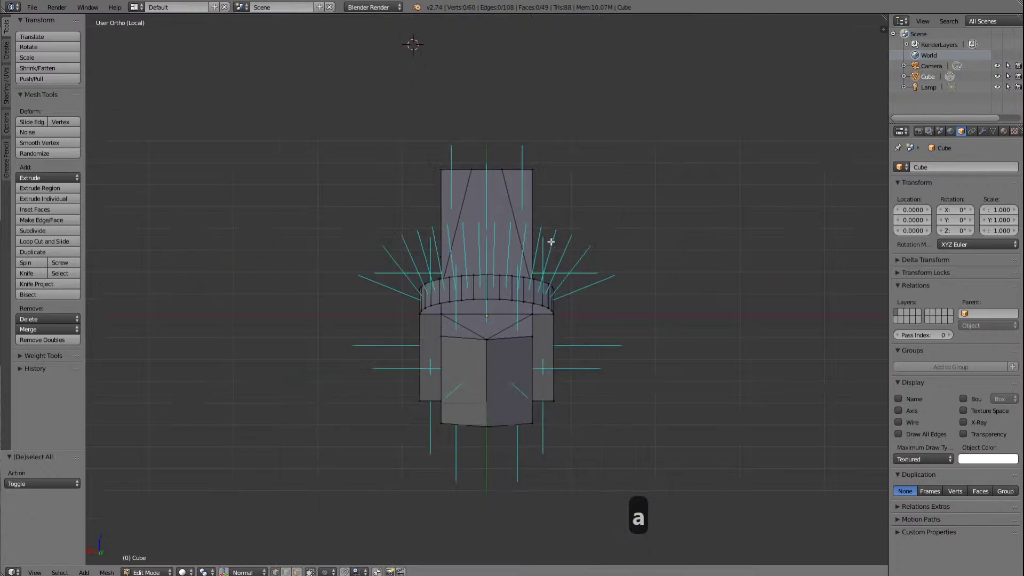
scroll(552, 240, "up", 4)
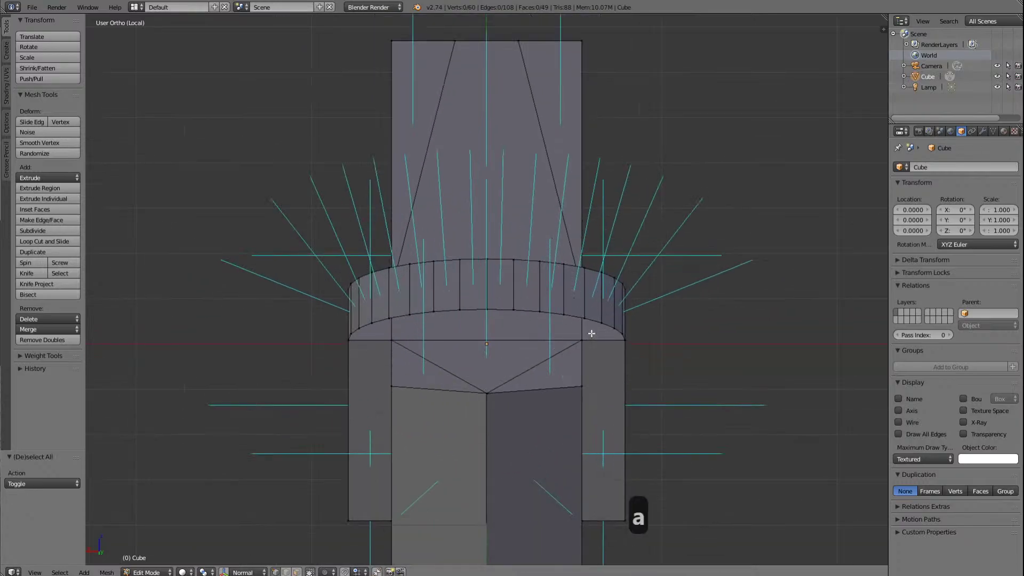
right_click(379, 332)
key("a")
right_click(421, 375)
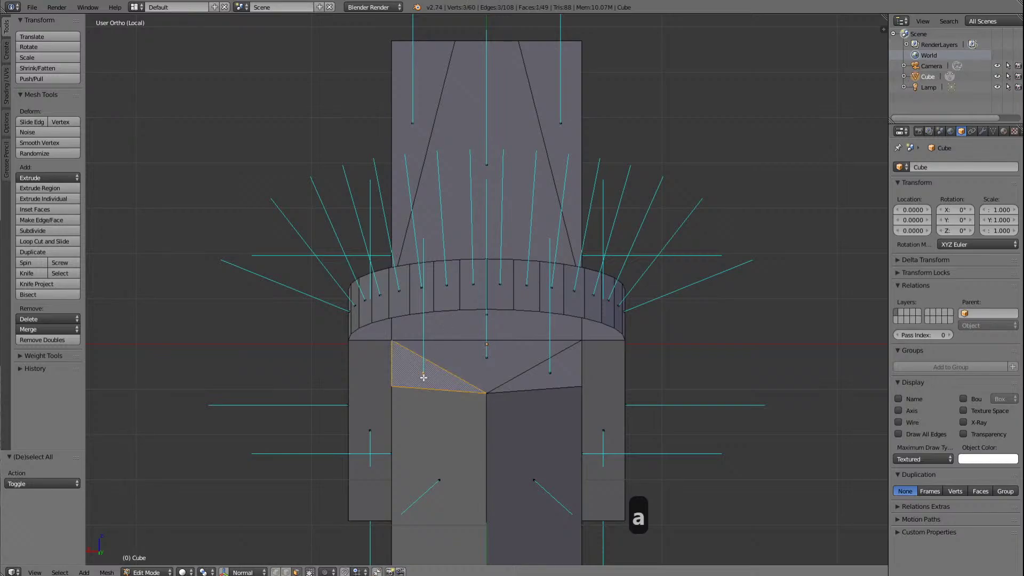
right_click(483, 360, "shift")
right_click(543, 390, "shift")
right_click(551, 421, "shift")
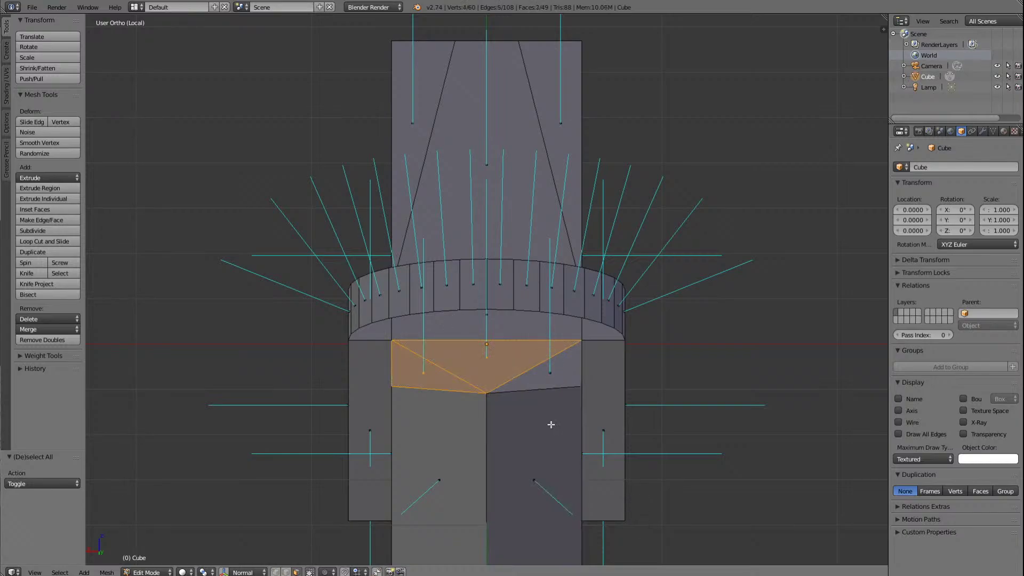
right_click(558, 379, "shift")
right_click(588, 331, "shift")
right_click(521, 326, "shift")
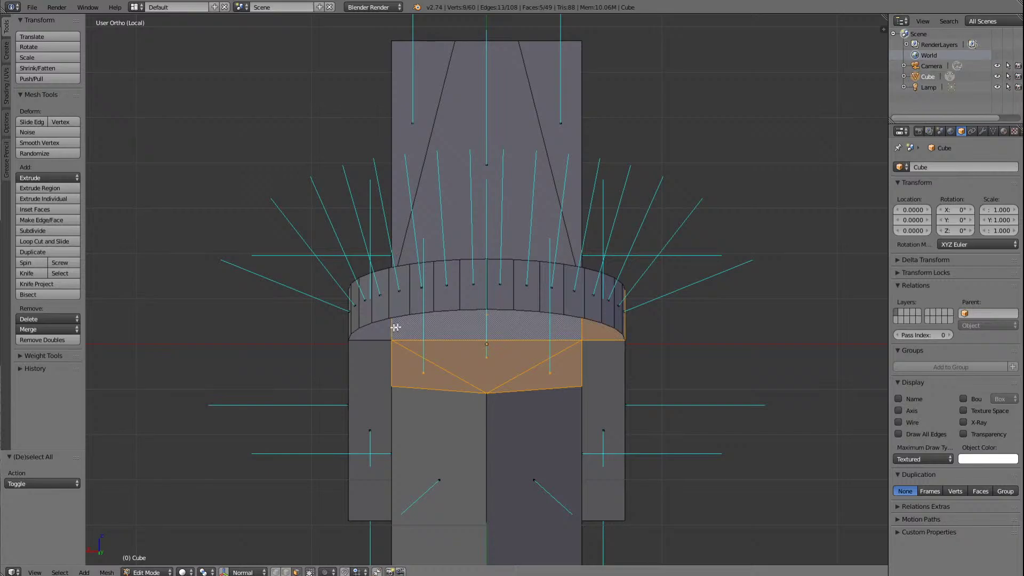
right_click(384, 328, "shift")
right_click(472, 208, "shift")
right_click(392, 94, "shift")
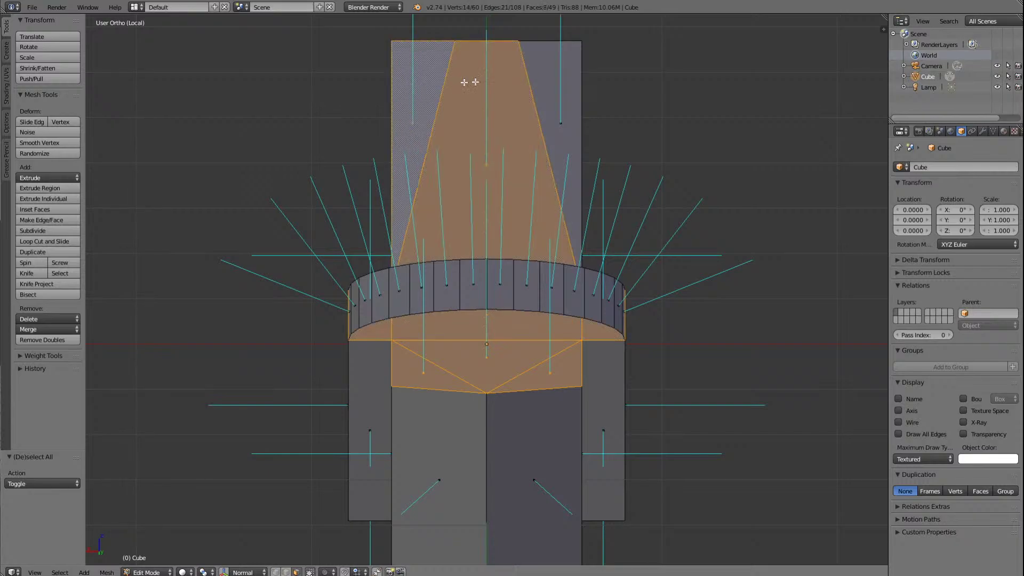
right_click(552, 82, "shift")
Step: Inspect the selected top faces from the side, below and above, and clear the selection
scroll(400, 217, "down", 10)
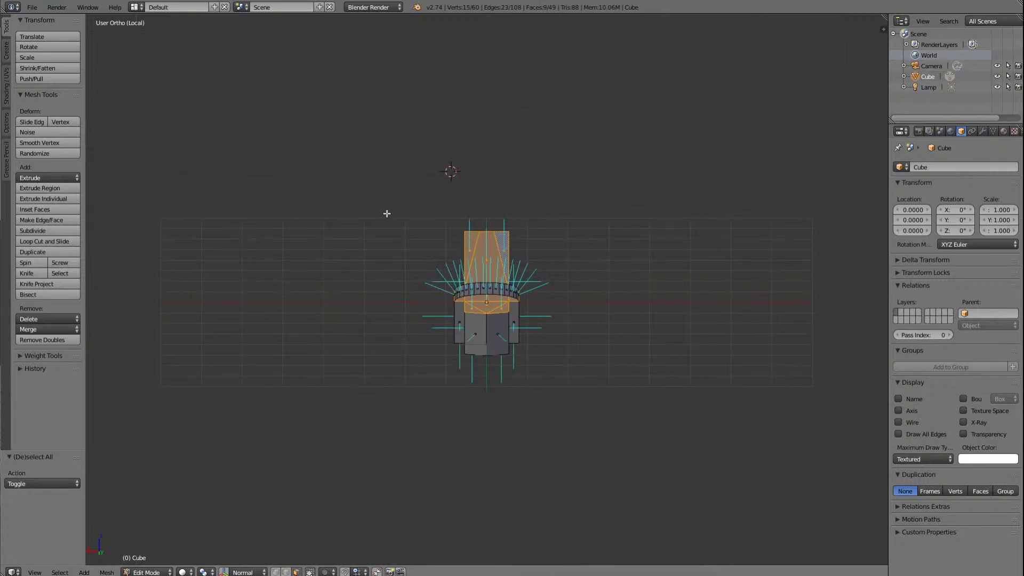
middle_click_drag(386, 215, 386, 213)
key("Right")
key("Right")
key("Right")
key("Right")
key("Right")
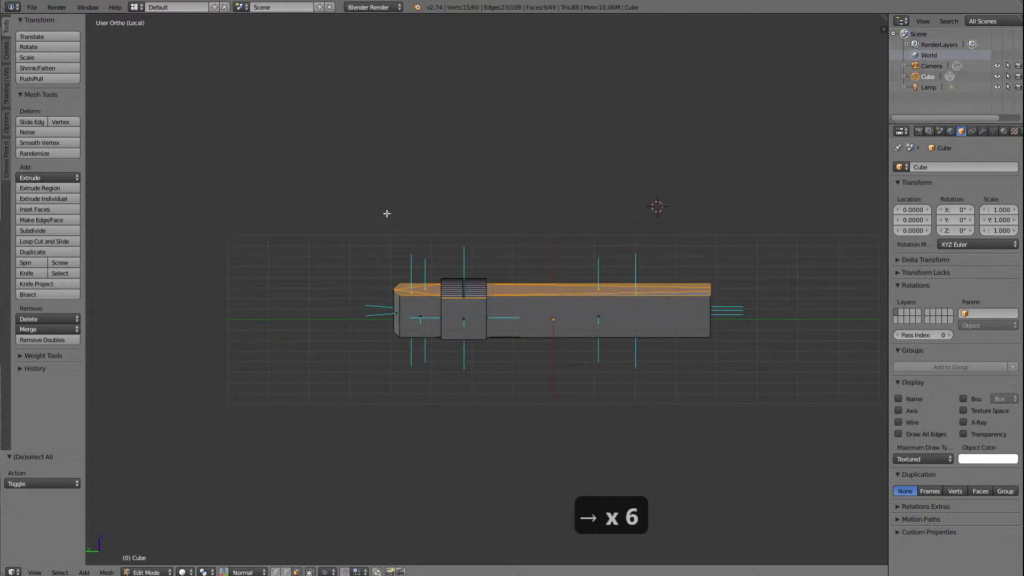
key("Down")
key("Down")
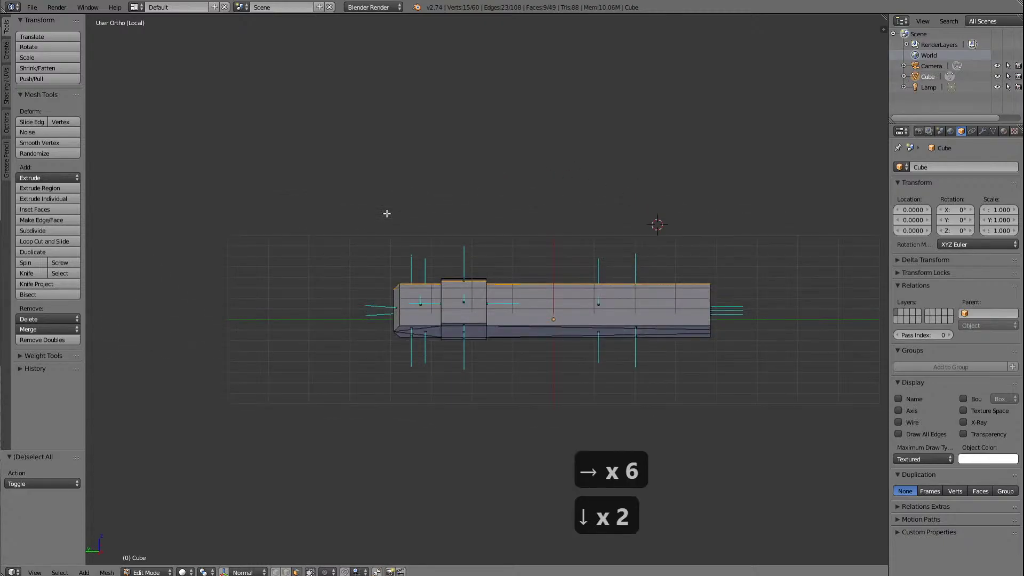
key("Down")
key("Down")
key("Down")
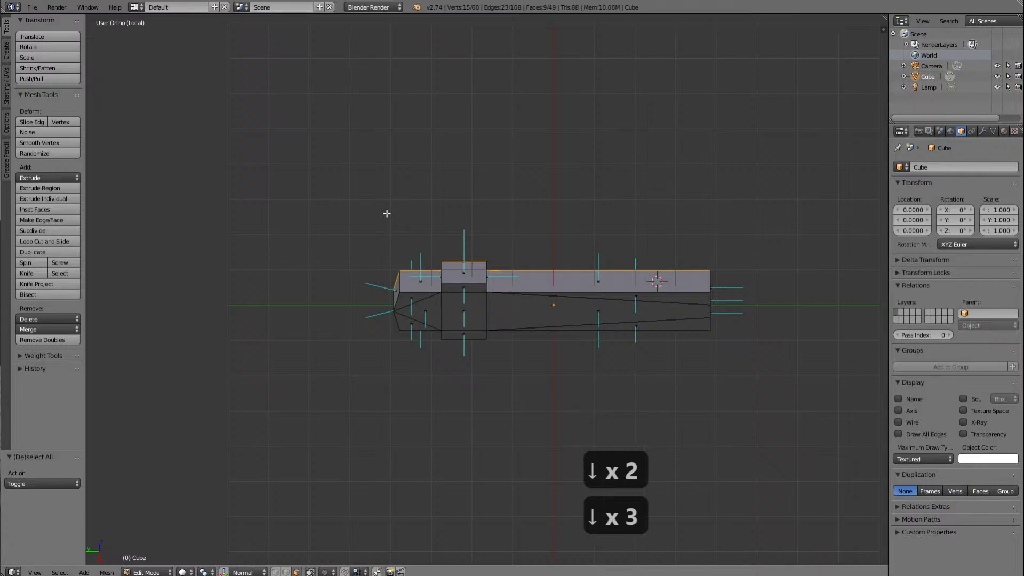
key("Up")
key("Up")
key("Up")
key("Up")
key("Up")
key("Up")
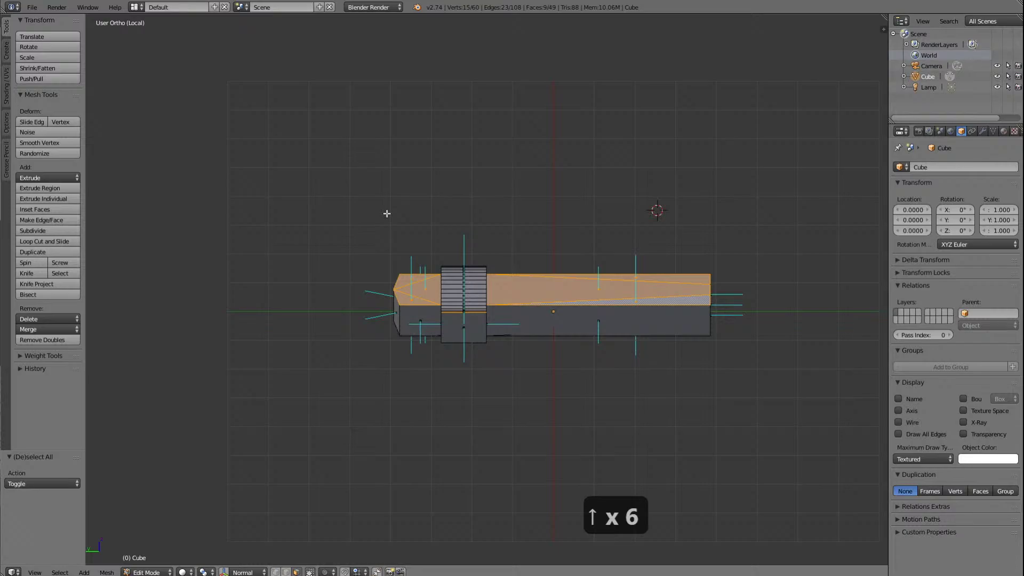
scroll(539, 350, "up", 6)
scroll(541, 350, "down", 4)
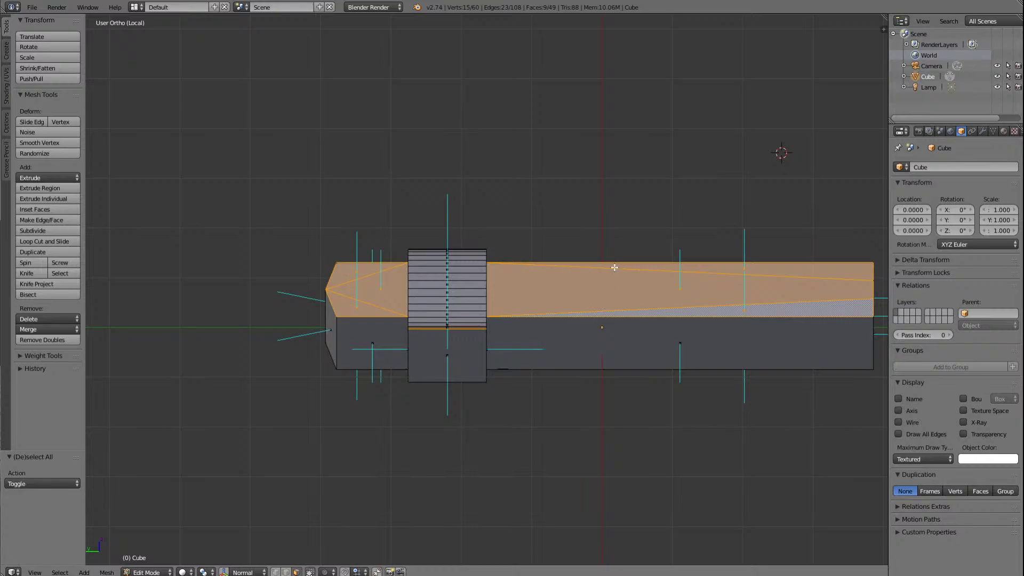
key("a")
Step: Examine the cleaned-up body at an angle and compare it with the side reference image in left view
scroll(629, 261, "down", 5)
scroll(658, 304, "up", 7)
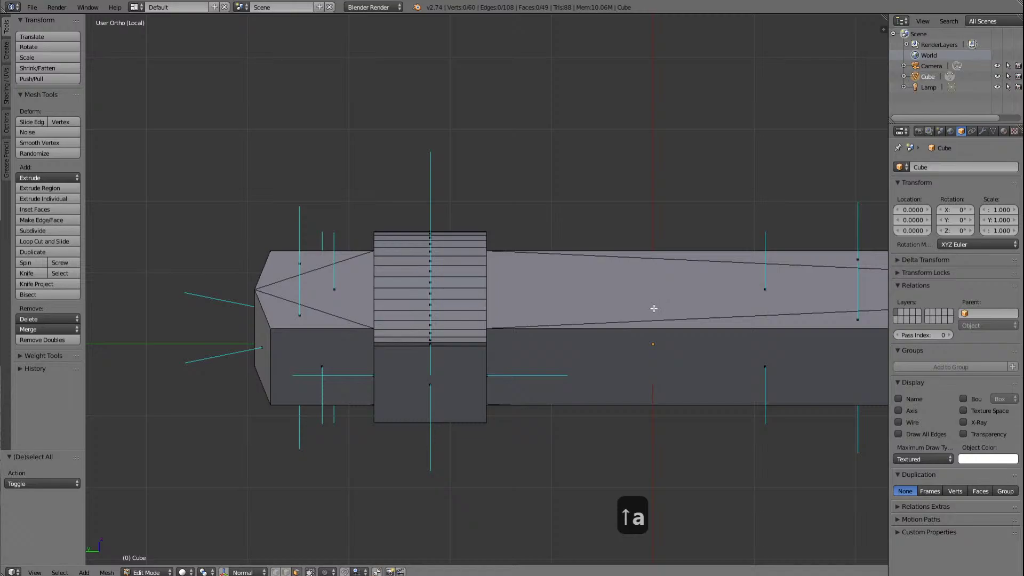
key("Right")
key("Right")
key("Right")
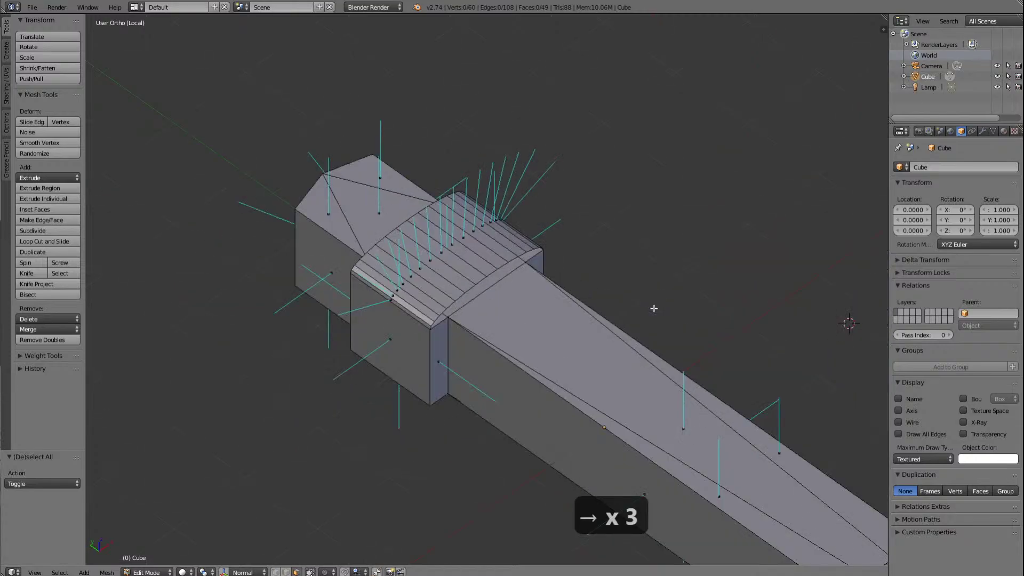
key("ctrl+KP_3")
scroll(654, 308, "down", 4)
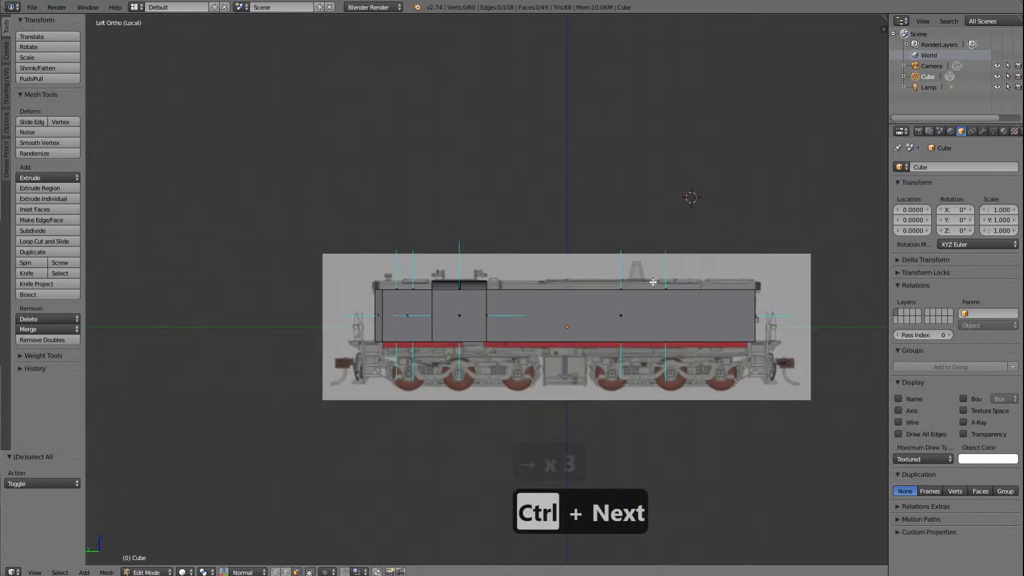
key("KP_6")
key("KP_6")
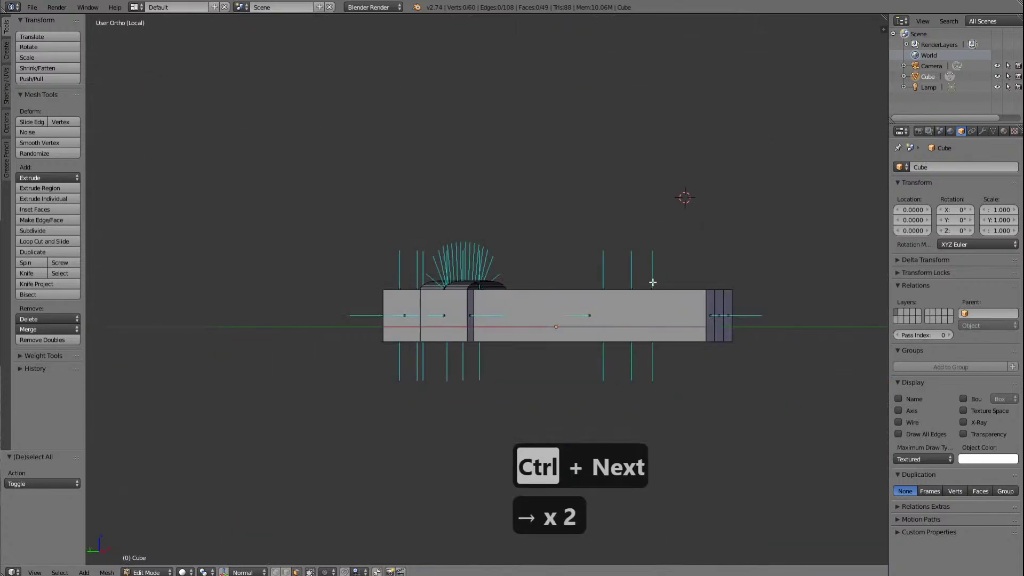
Step: Select the narrow middle face on the far end of the long body
key("KP_6")
scroll(766, 338, "up", 4)
scroll(766, 339, "down", 3)
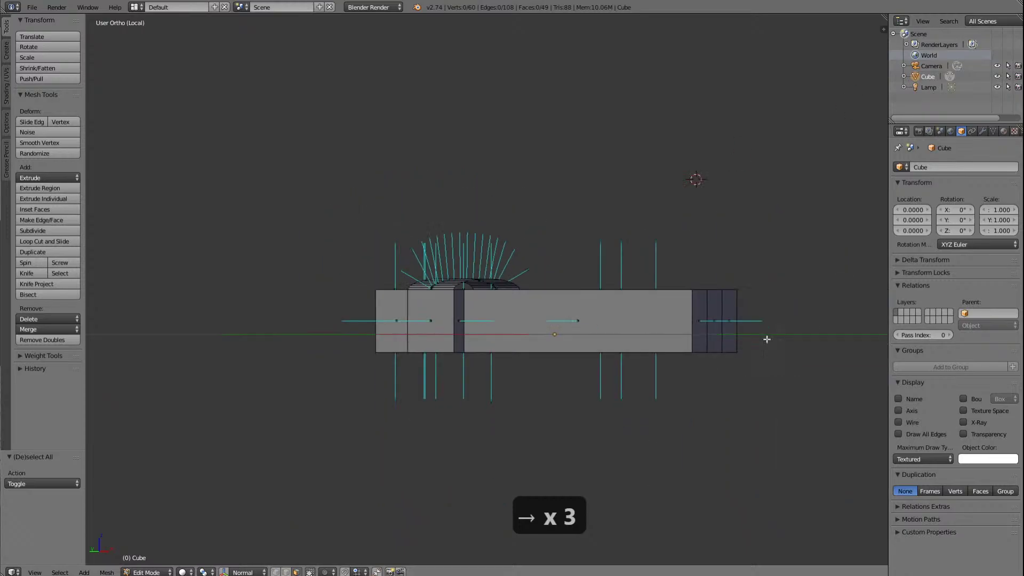
key("KP_6")
key("KP_6")
key("KP_6")
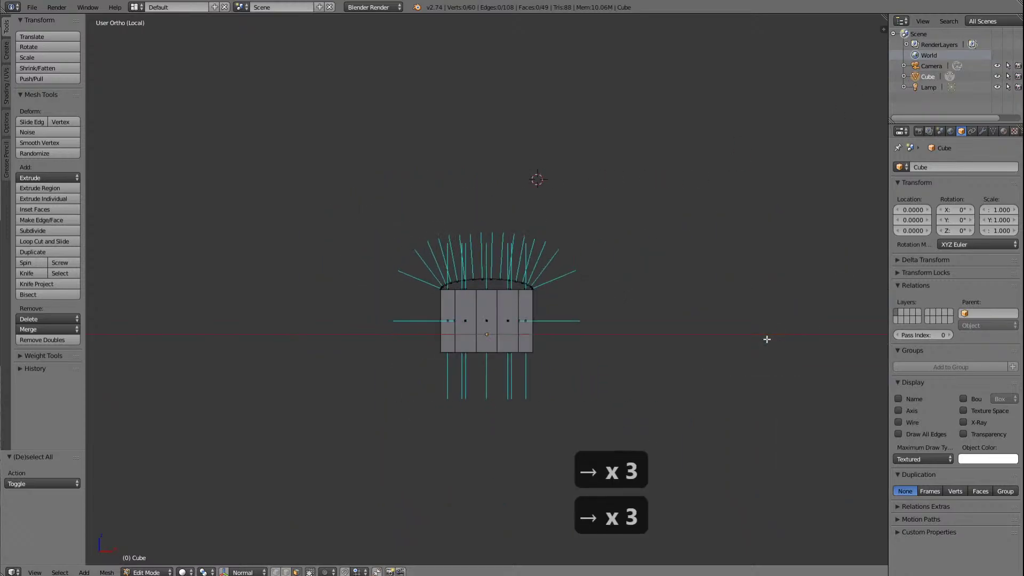
key("KP_8")
key("KP_8")
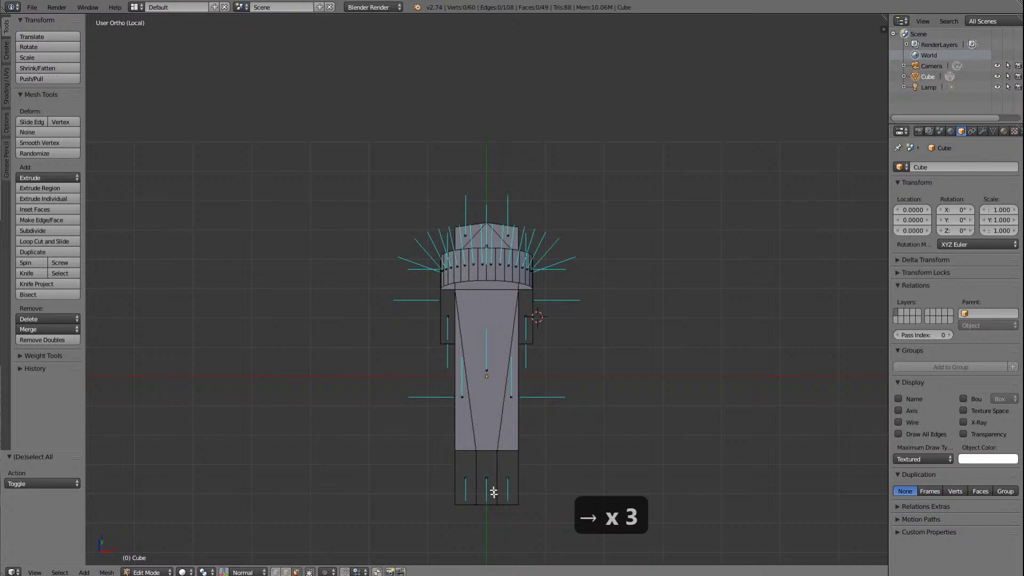
scroll(494, 492, "up", 4)
scroll(494, 490, "down", 3)
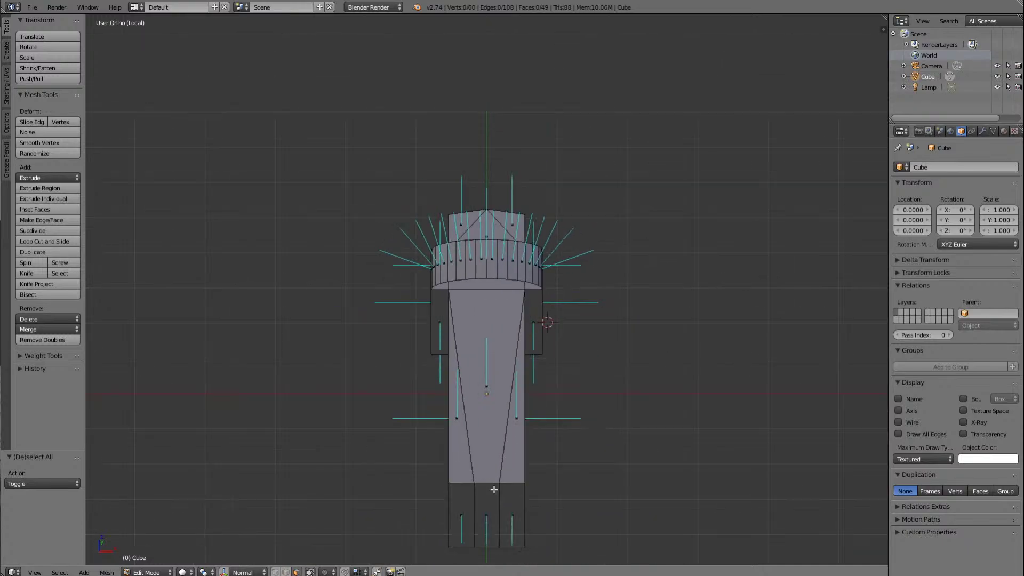
right_click(487, 509)
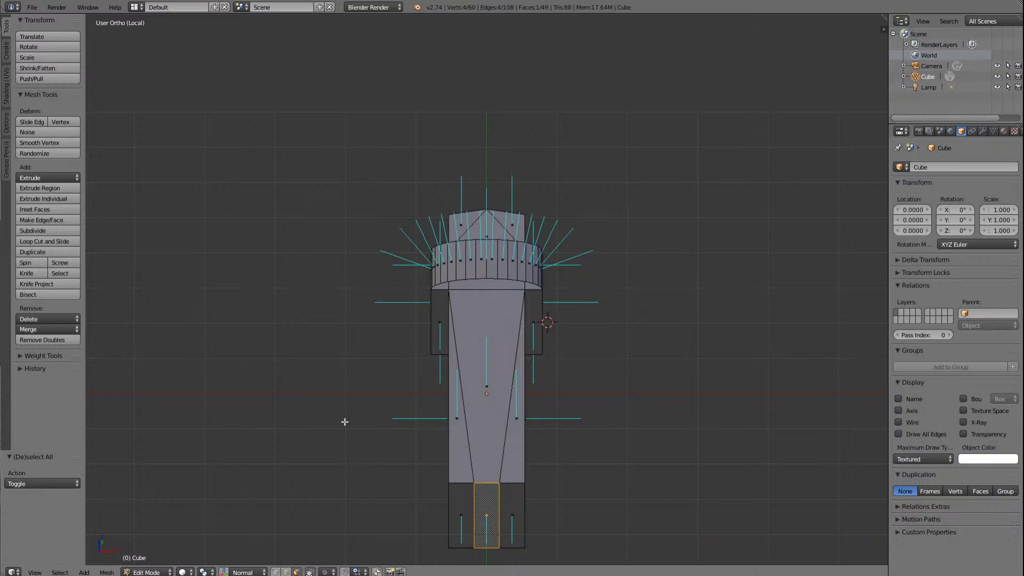
key("Up")
key("Up")
key("Left")
key("Left")
key("Left")
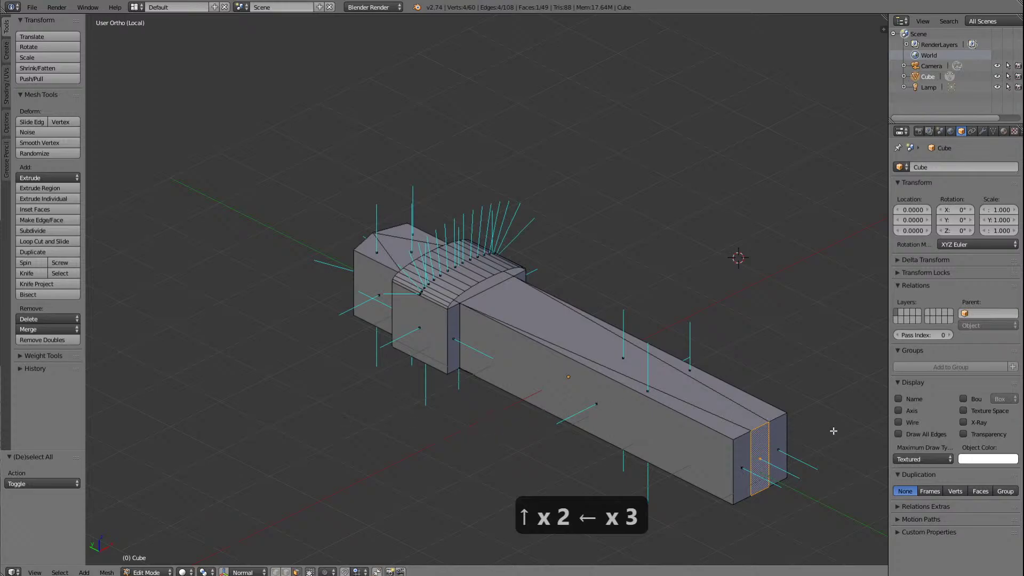
key("e")
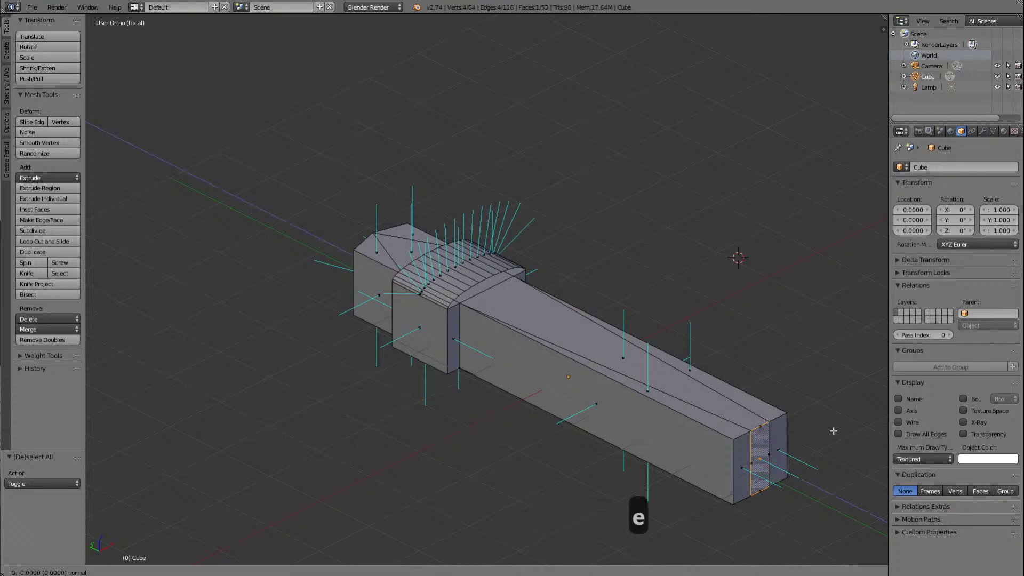
key("g")
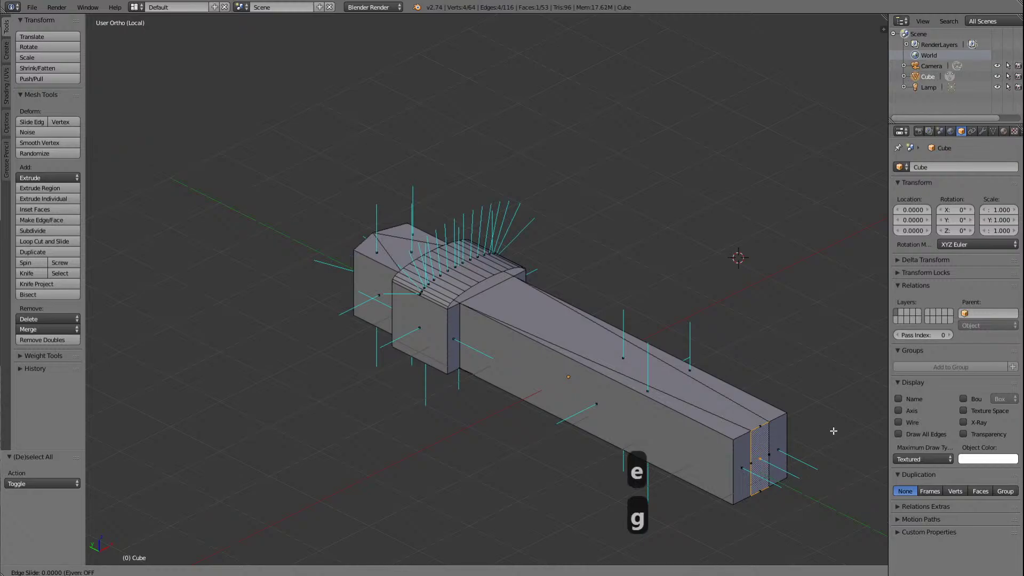
key("y")
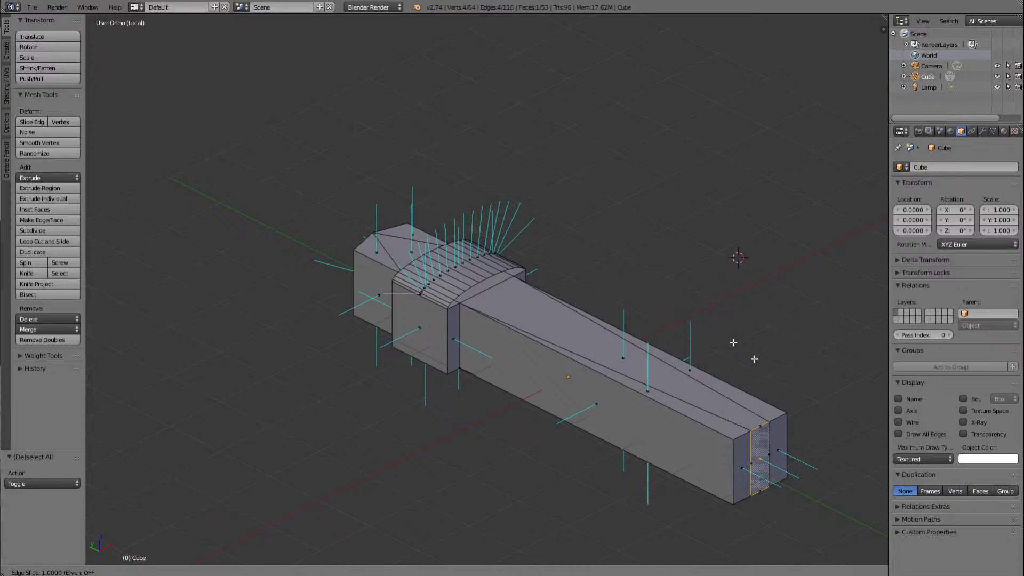
right_click(739, 409)
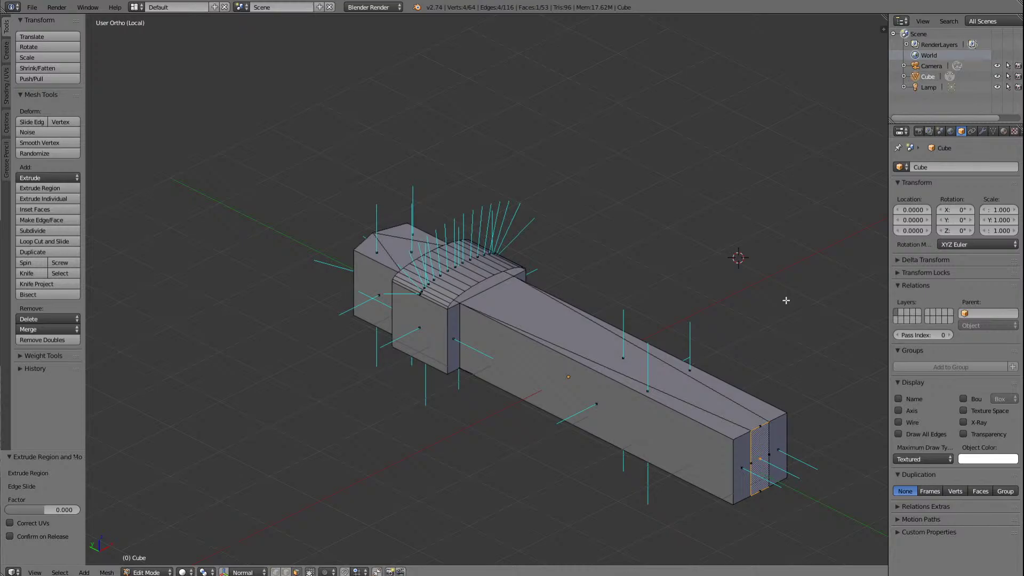
key("ctrl+z")
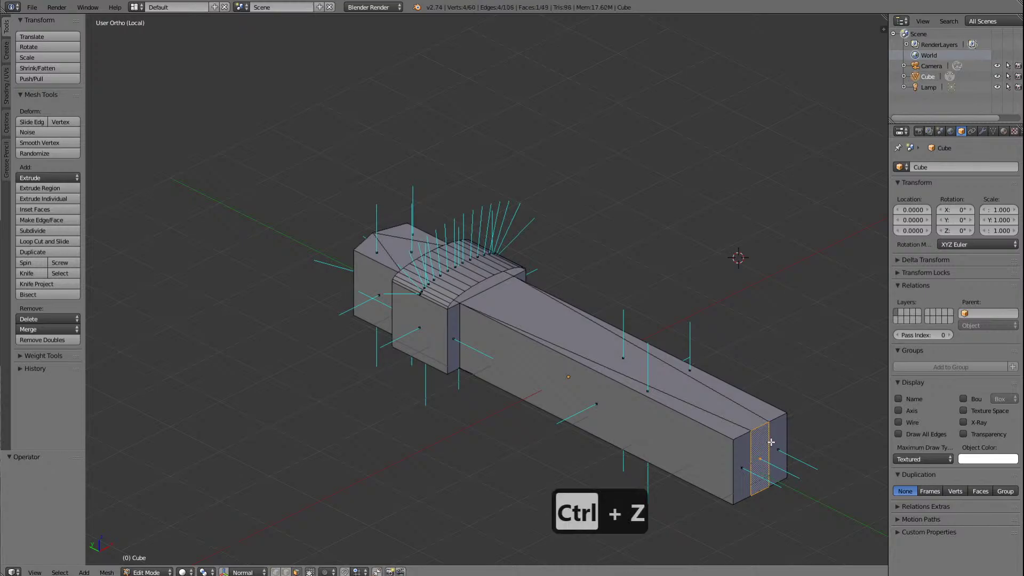
Step: Extrude the middle end face inward by about 0.024 along the Y axis, and clear the selection
key("KP_Delete")
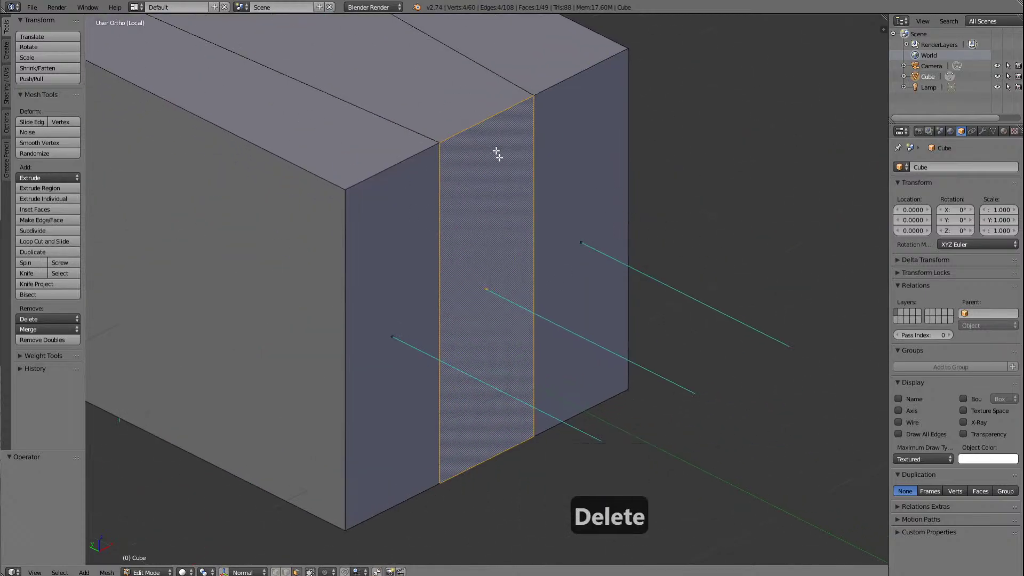
scroll(535, 234, "down", 3)
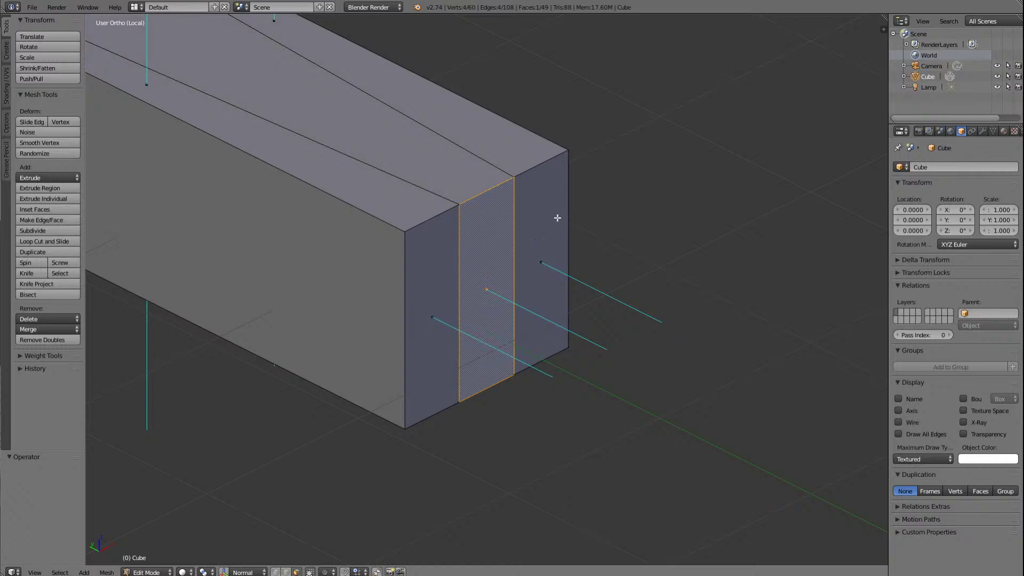
scroll(635, 211, "down", 3)
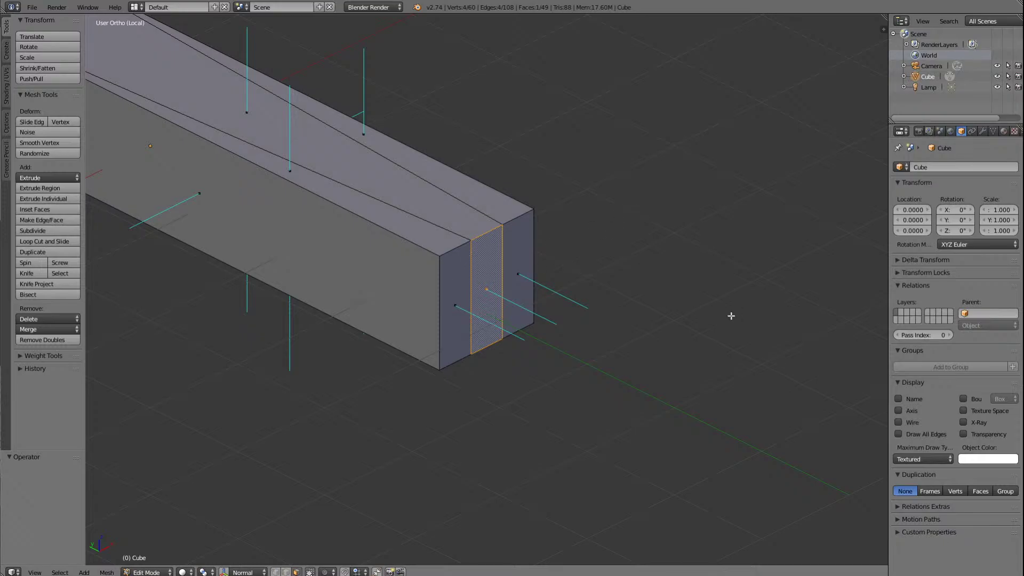
key("e")
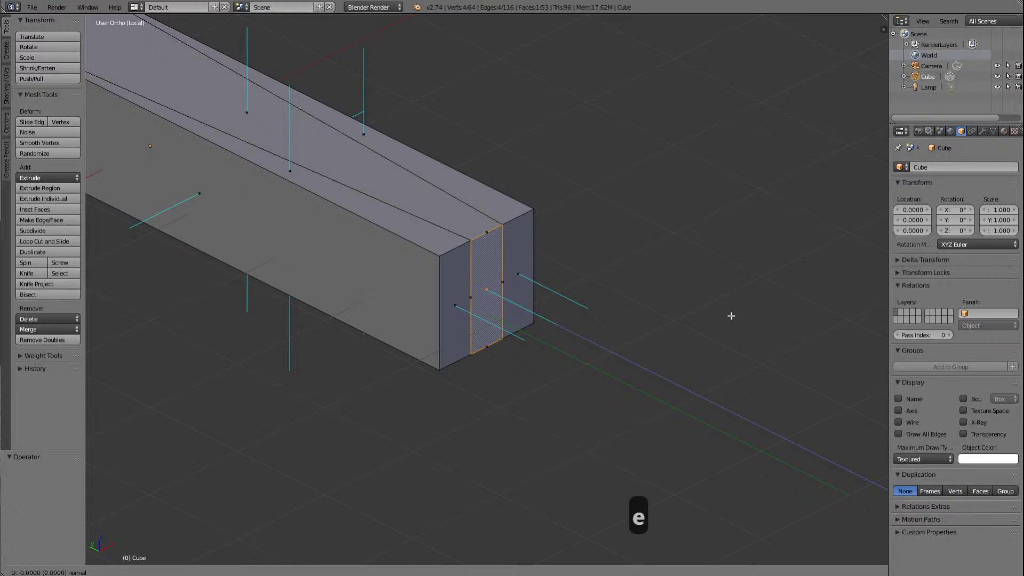
key("y")
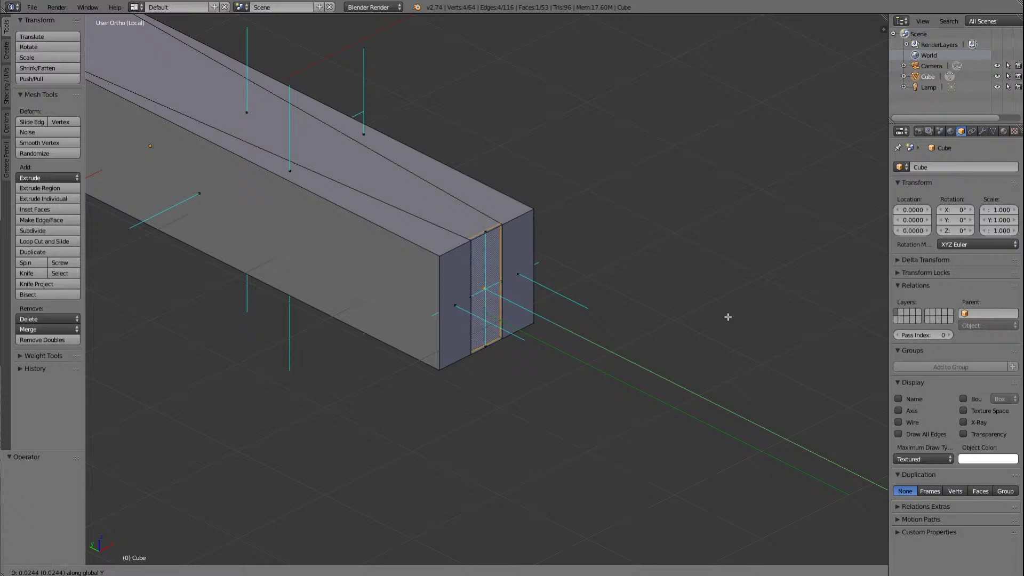
left_click(727, 316)
scroll(622, 344, "up", 5)
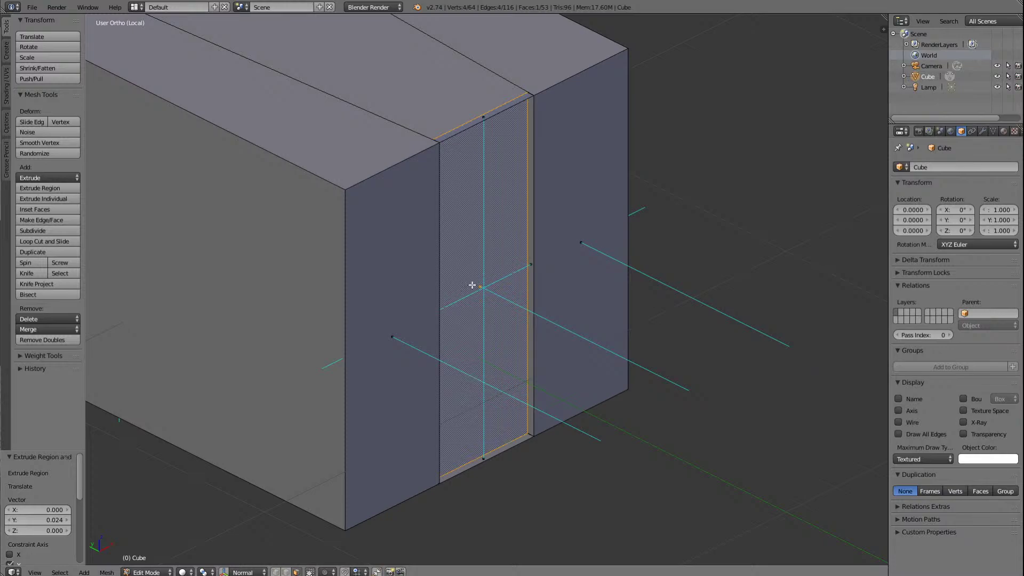
key("a")
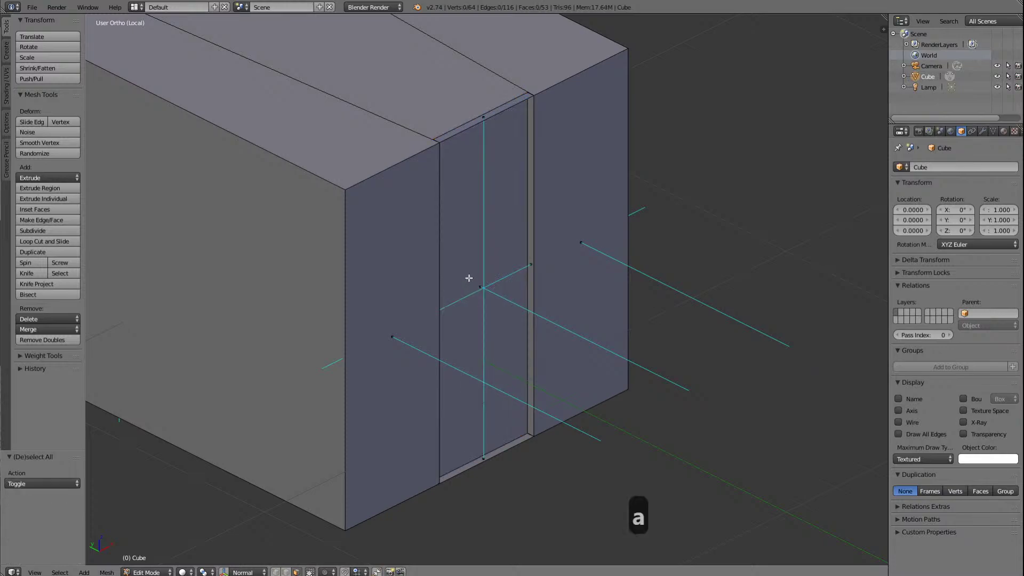
Step: Examine the recessed middle panel on the long body's end from both sides, above and below, including its upper ledge
key("Right")
key("Right")
key("Right")
key("Right")
key("Right")
key("Right")
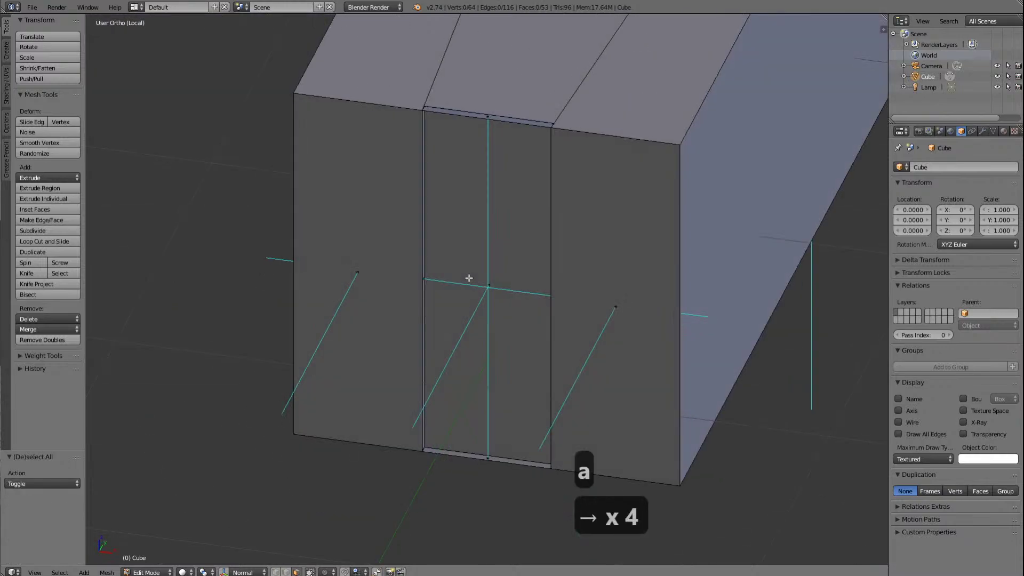
key("Right")
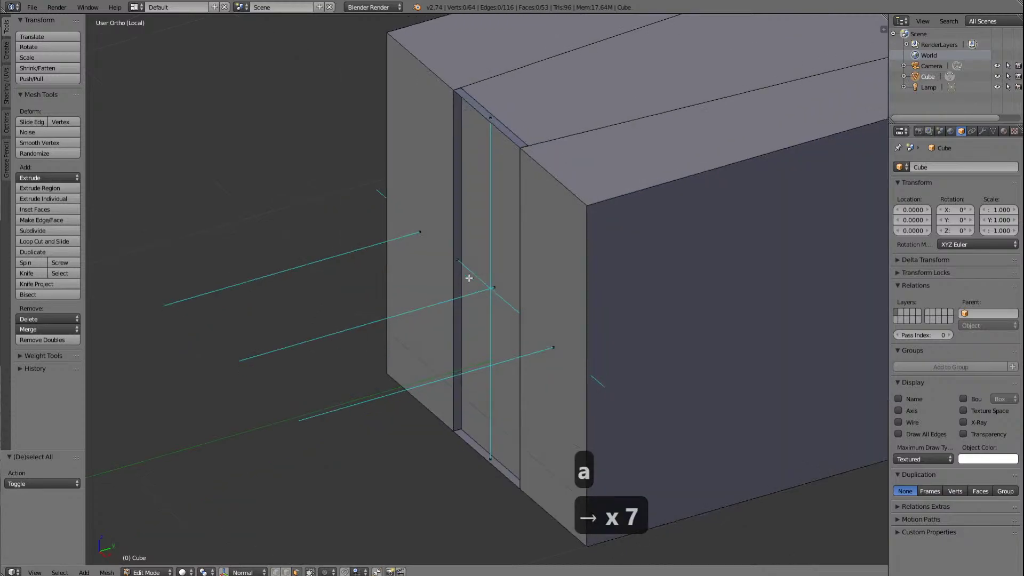
key("Down")
key("Down")
key("Down")
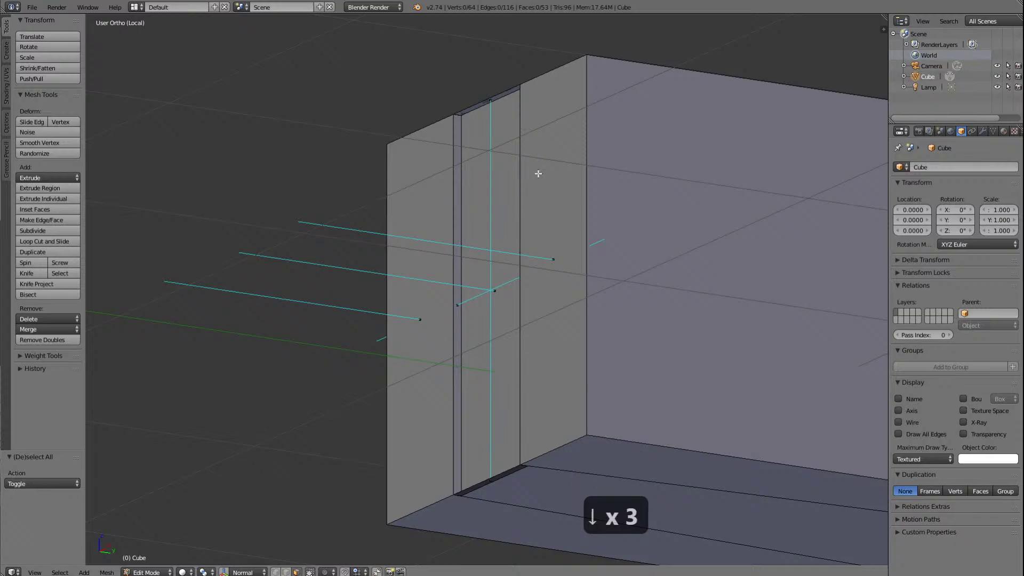
scroll(532, 189, "up", 3, "shift")
scroll(531, 188, "up", 2, "shift")
scroll(530, 200, "up", 4)
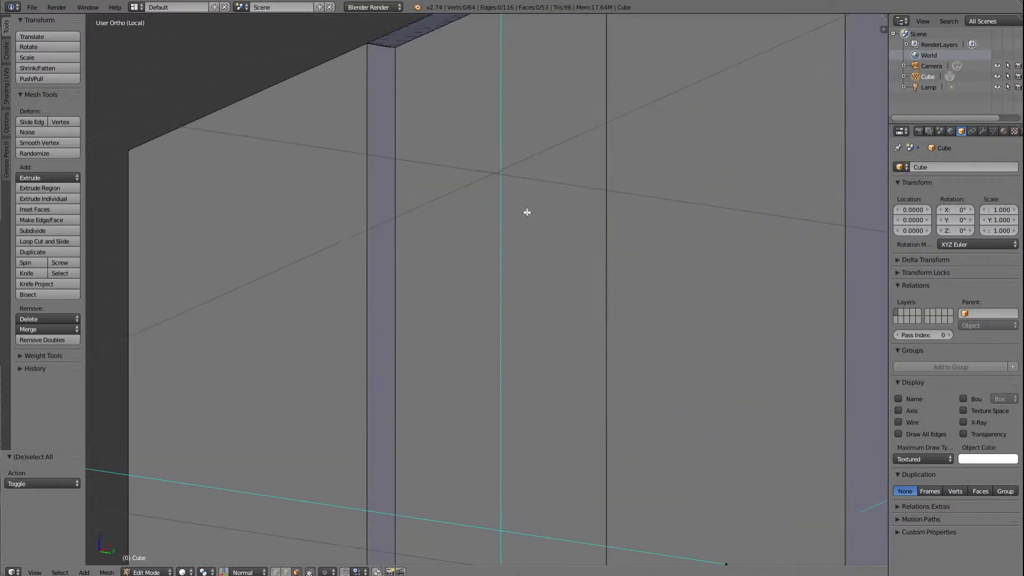
scroll(528, 209, "up", 3, "shift")
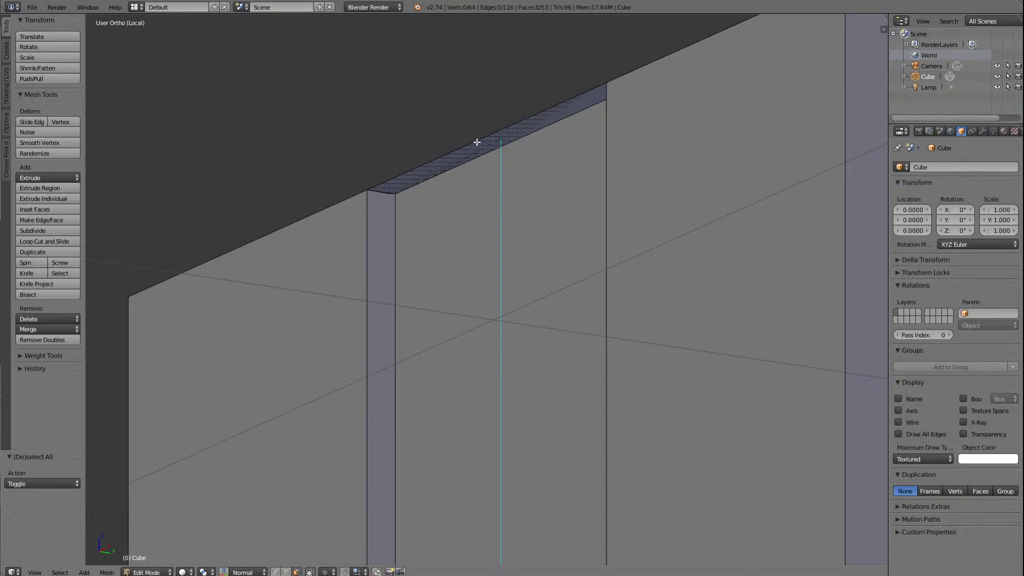
scroll(523, 133, "down", 4)
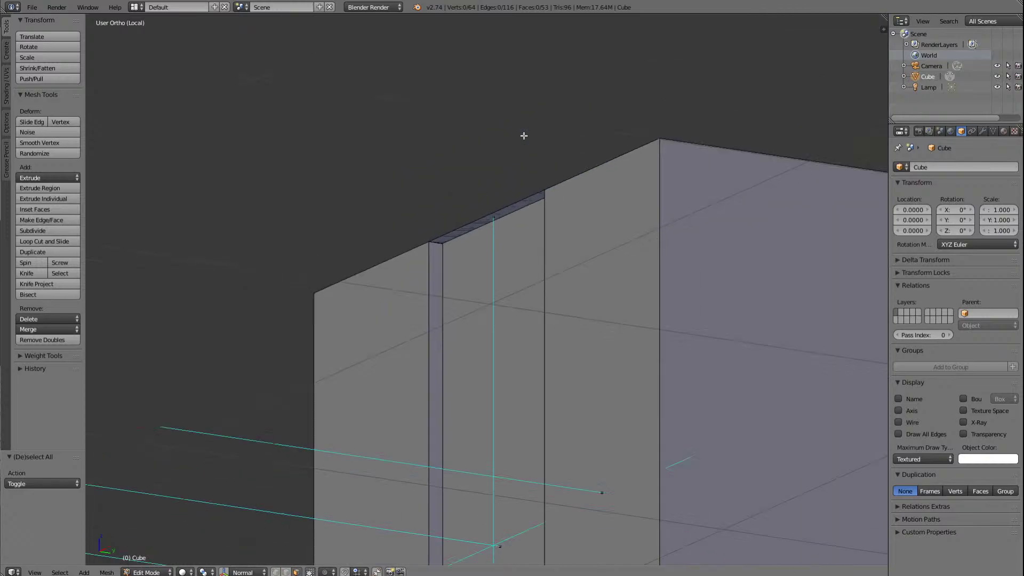
scroll(515, 295, "down", 3)
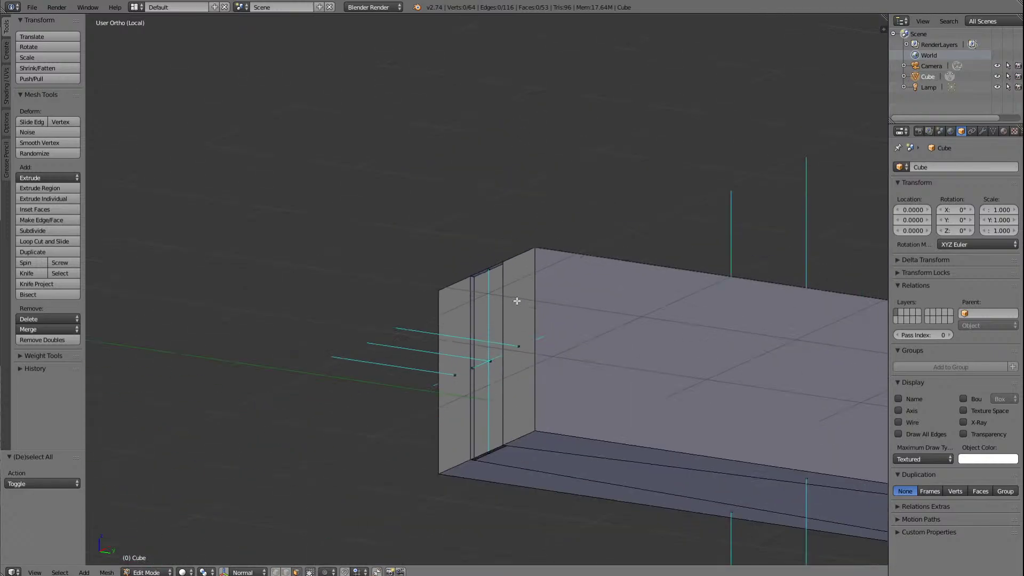
key("Up")
key("Up")
key("Up")
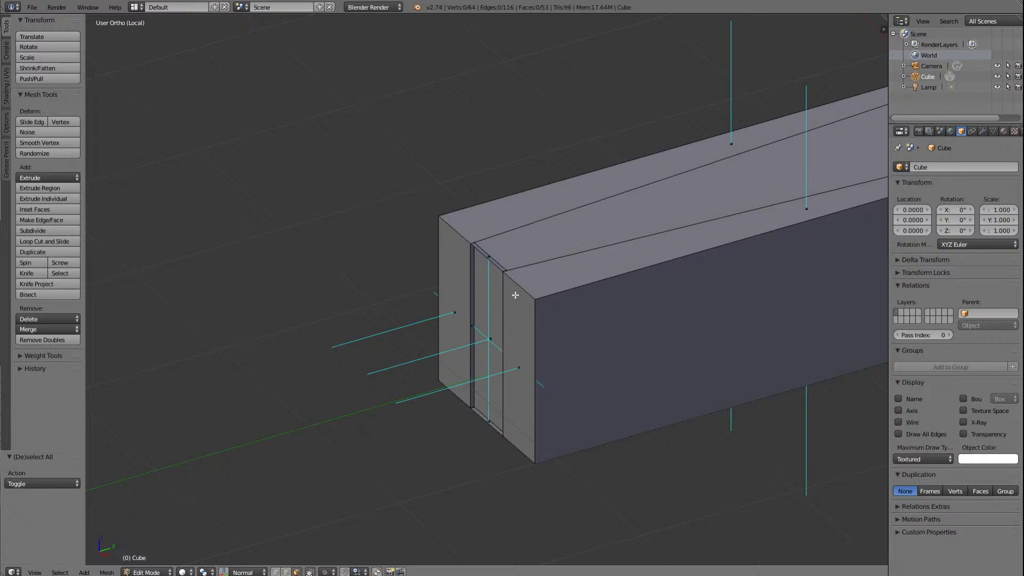
key("Left")
key("Left")
key("Left")
key("Left")
key("Left")
key("Left")
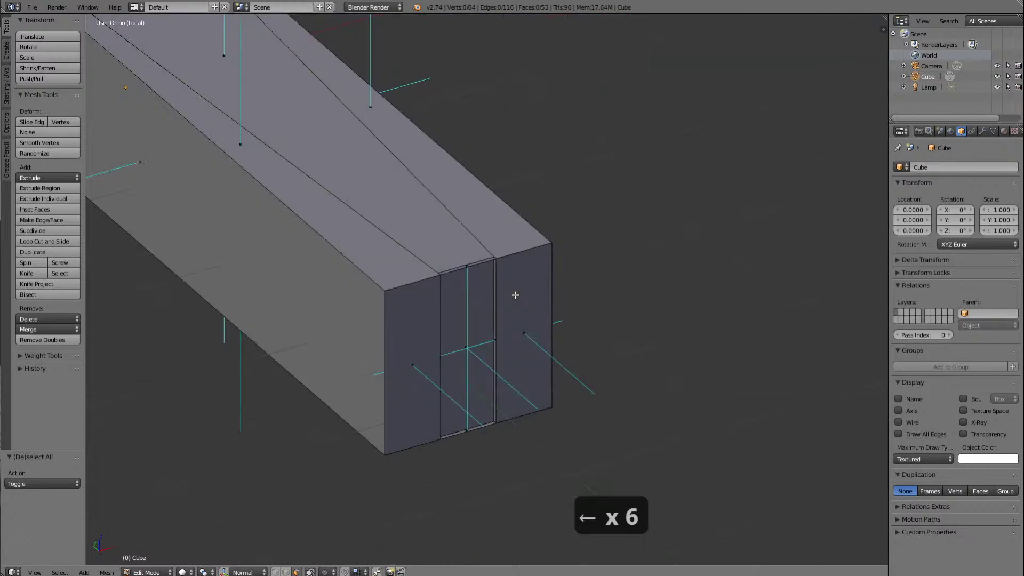
Step: Select the long curved strips of the cab roof one after another, from the near eave across to the far side
scroll(369, 224, "up", 6, "shift")
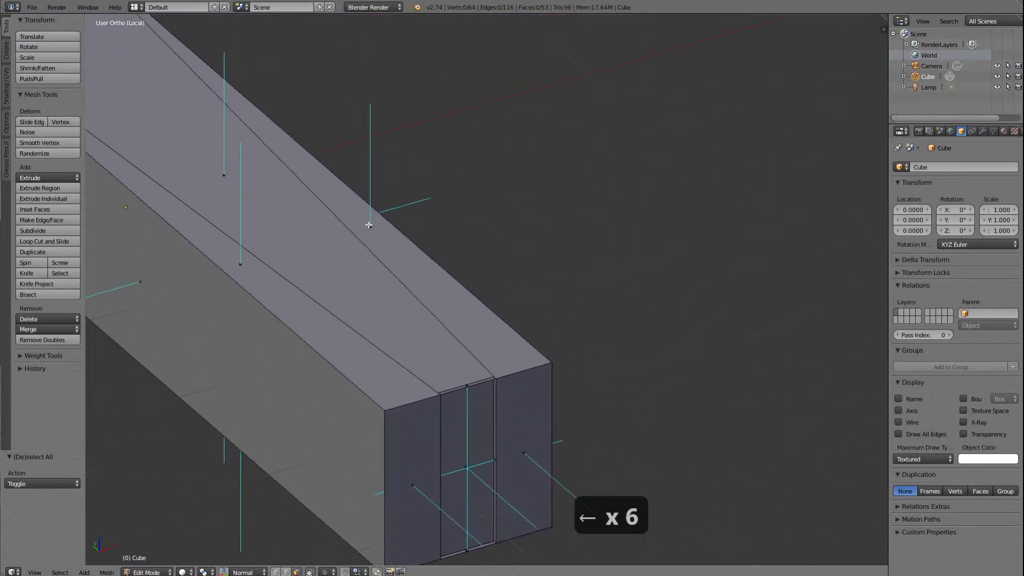
scroll(368, 225, "up", 2, "shift")
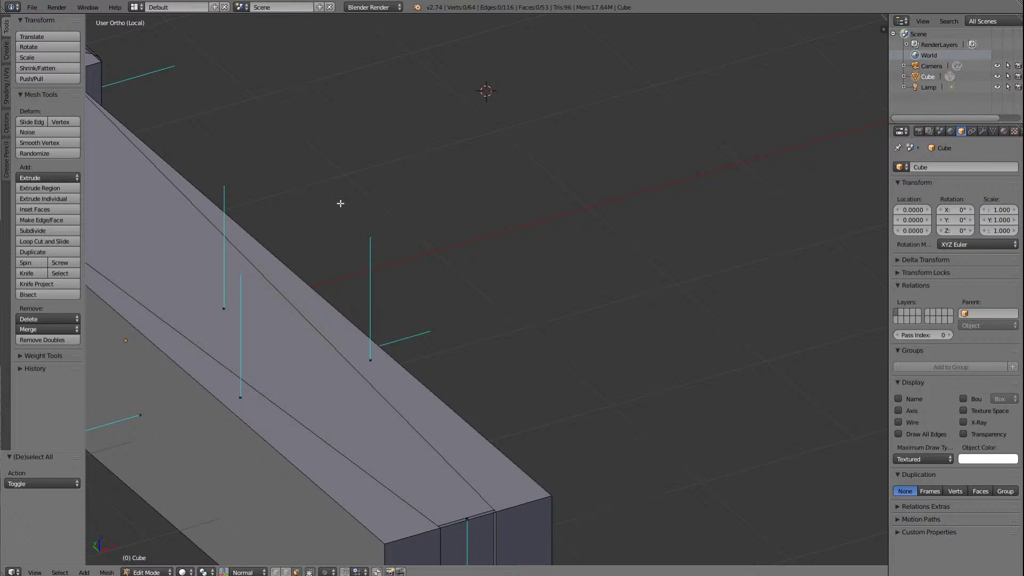
scroll(340, 204, "down", 4, "shift")
scroll(340, 203, "down", 4)
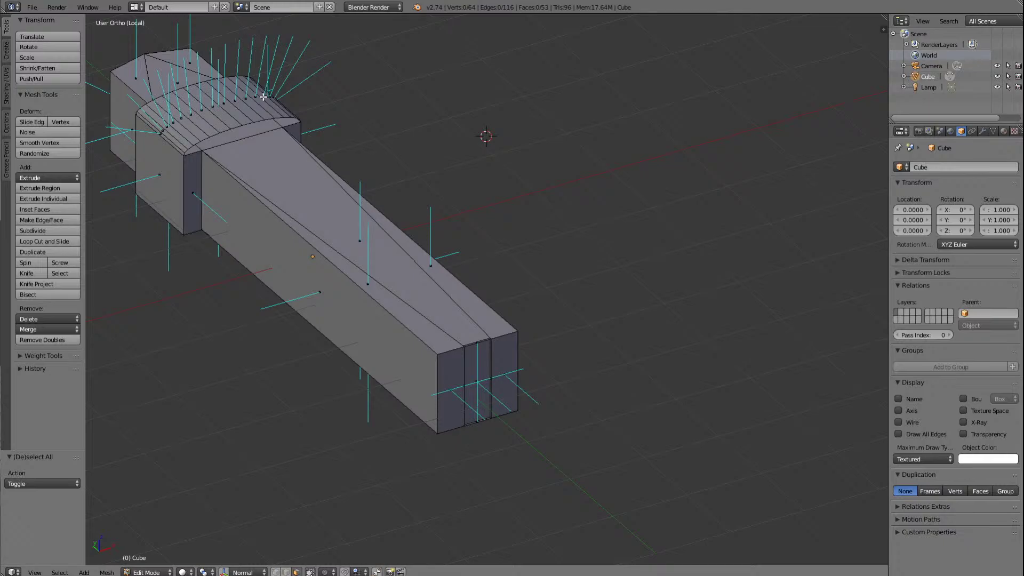
key("a")
key("a")
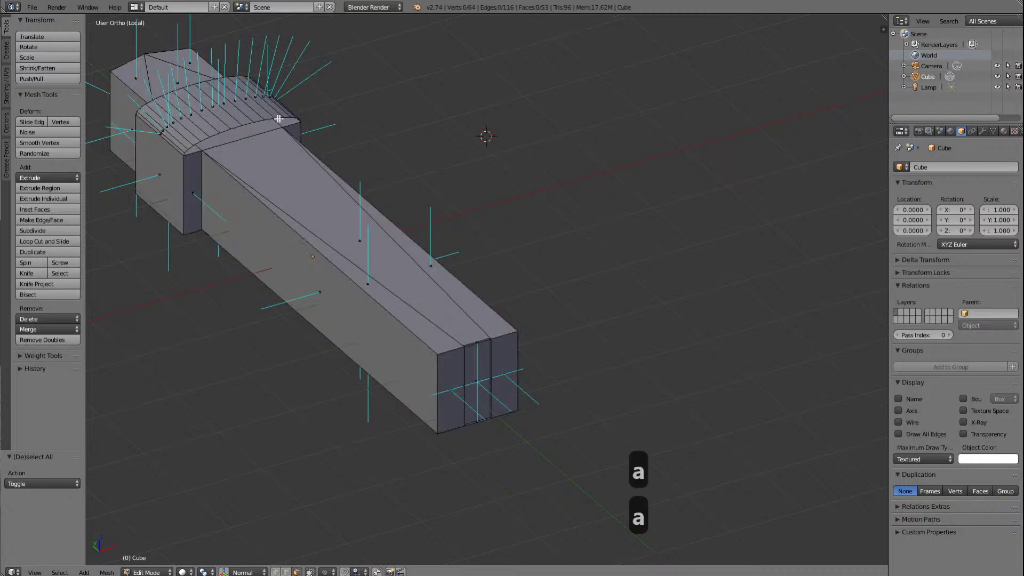
right_click(175, 146, "alt")
right_click(175, 140, "shift")
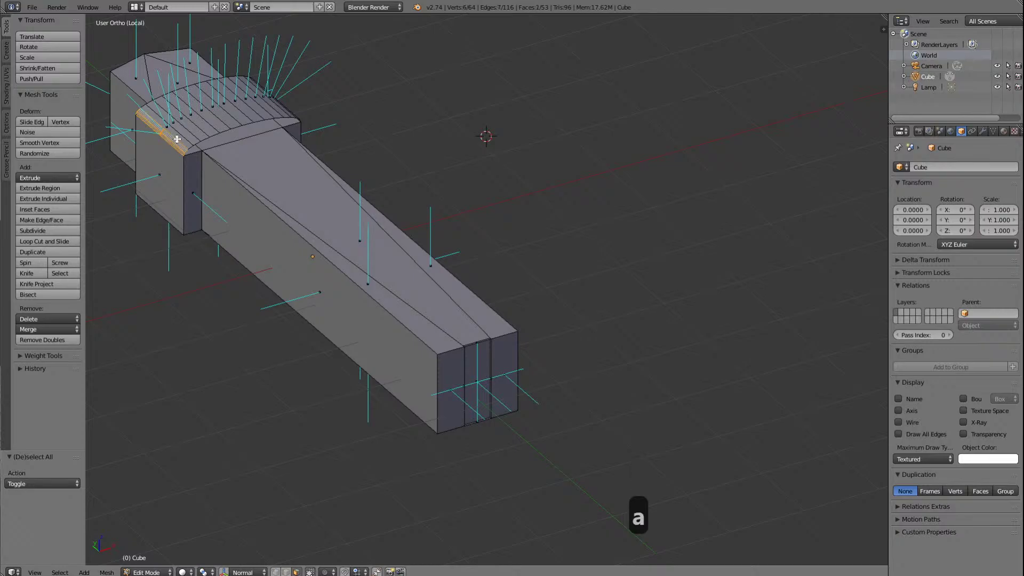
right_click(179, 136, "shift")
right_click(193, 126, "shift")
right_click(202, 123, "shift")
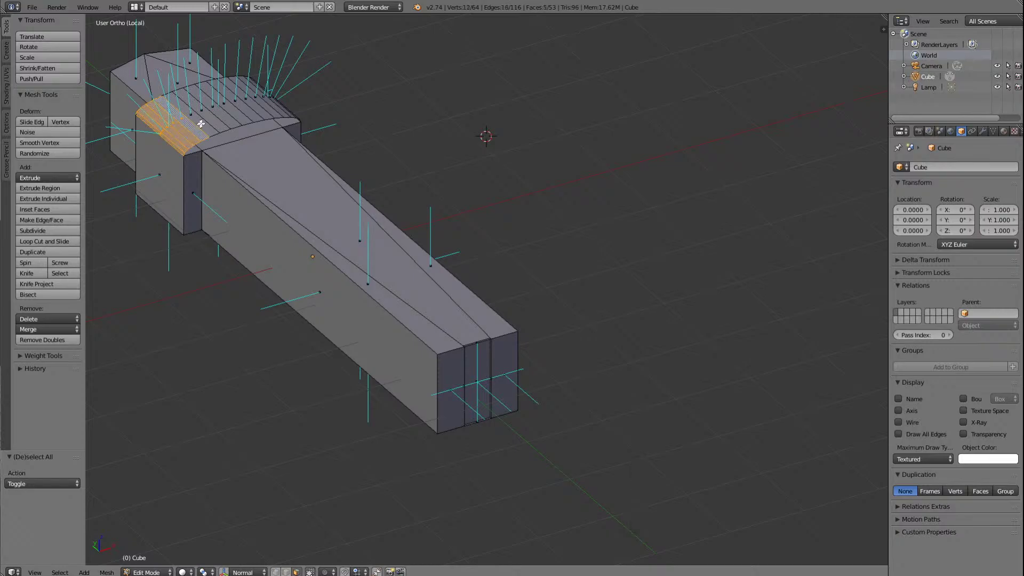
right_click(212, 119, "shift")
right_click(218, 116, "shift")
right_click(226, 113, "shift")
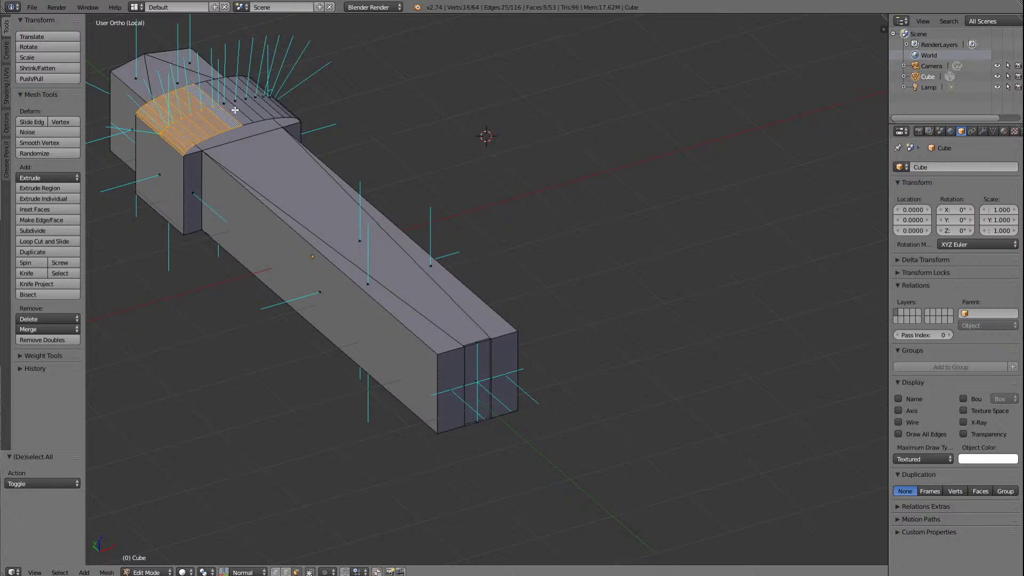
right_click(238, 108, "shift")
right_click(247, 105, "shift")
right_click(259, 102, "shift")
right_click(266, 105, "shift")
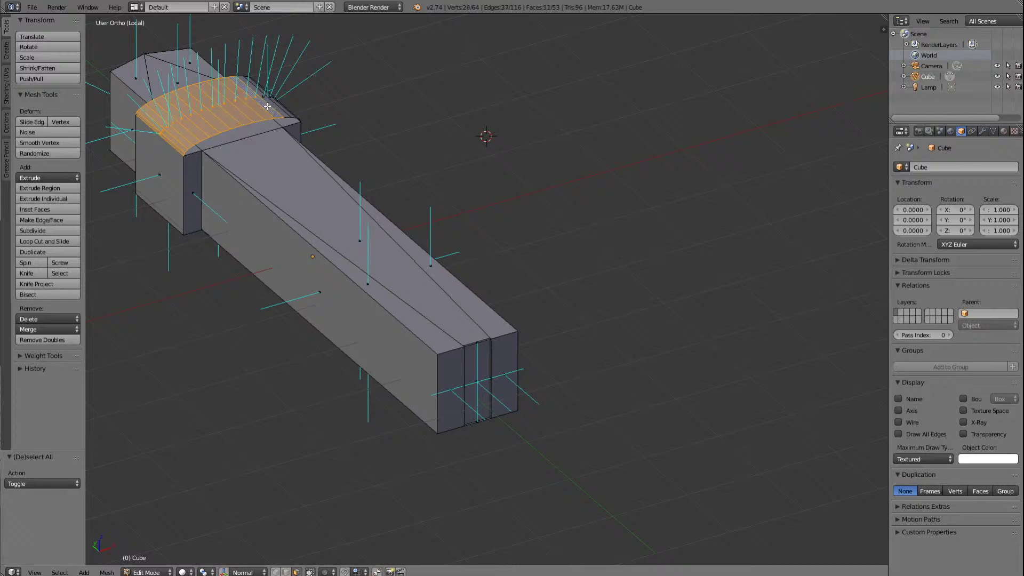
right_click(273, 110, "shift")
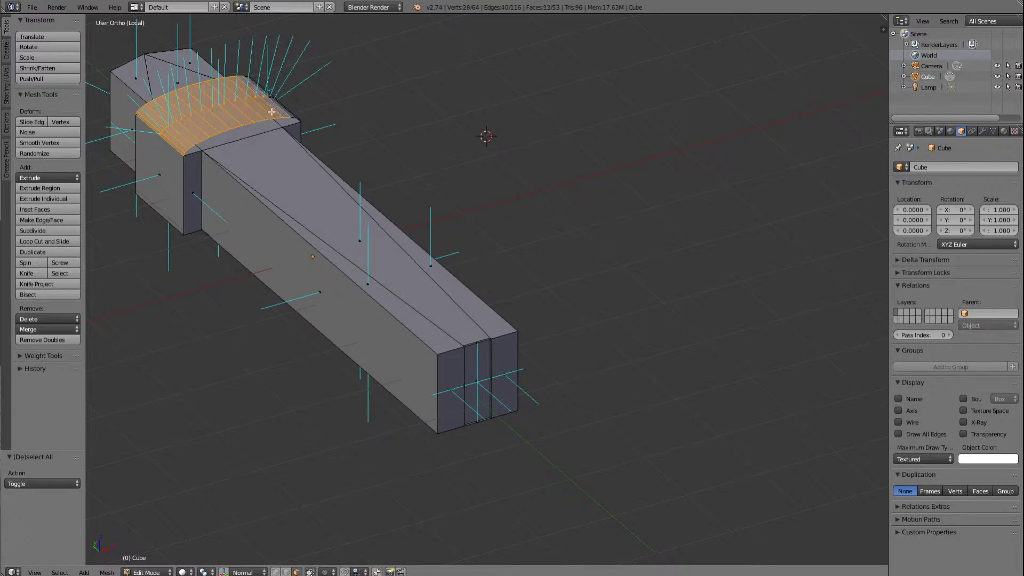
Step: Add the remaining narrow strips along the far eave to the cab roof selection
key("KP_Decimal")
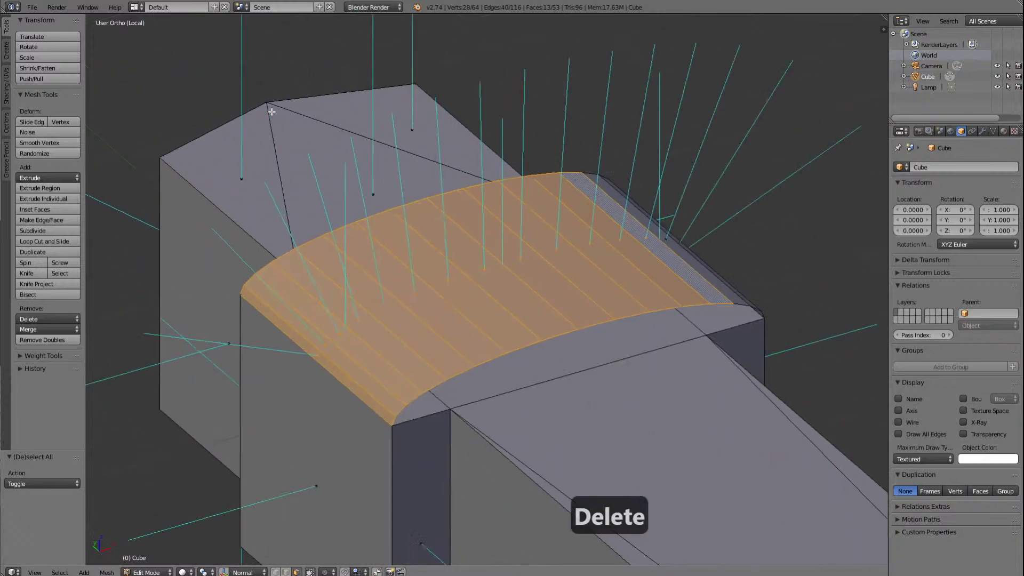
key("KP_6")
key("KP_6")
key("KP_6")
key("KP_6")
key("KP_6")
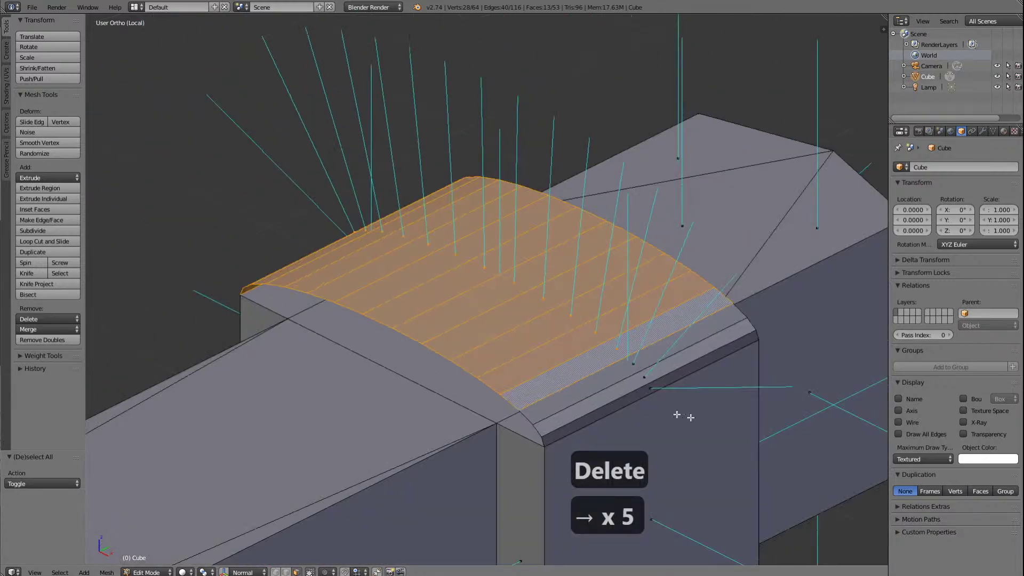
right_click(702, 334, "shift")
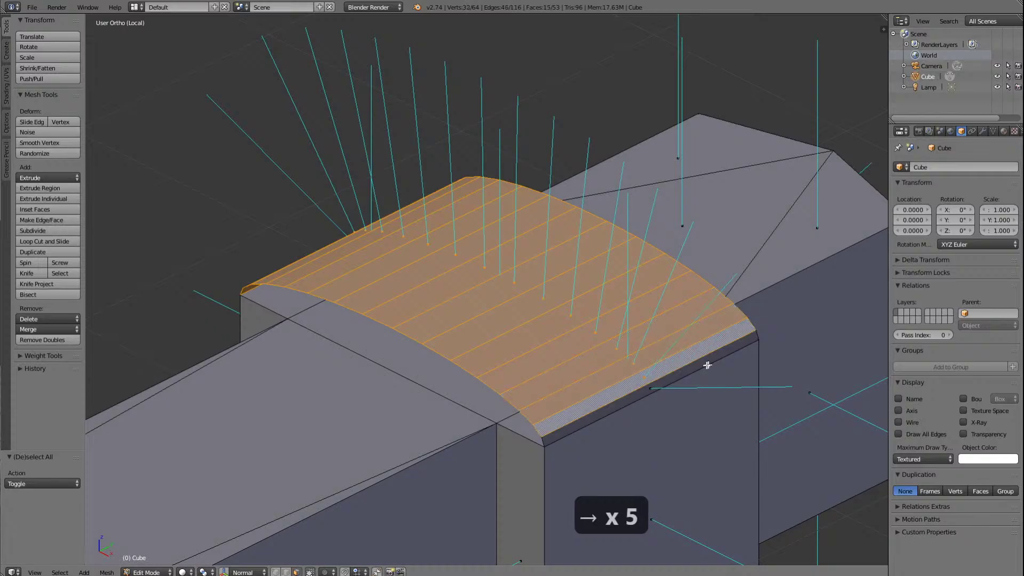
right_click(701, 366, "shift")
Step: Duplicate the selected cab roof faces and place the copy about -1.5 along the Y axis, over the long body
scroll(542, 294, "down", 5)
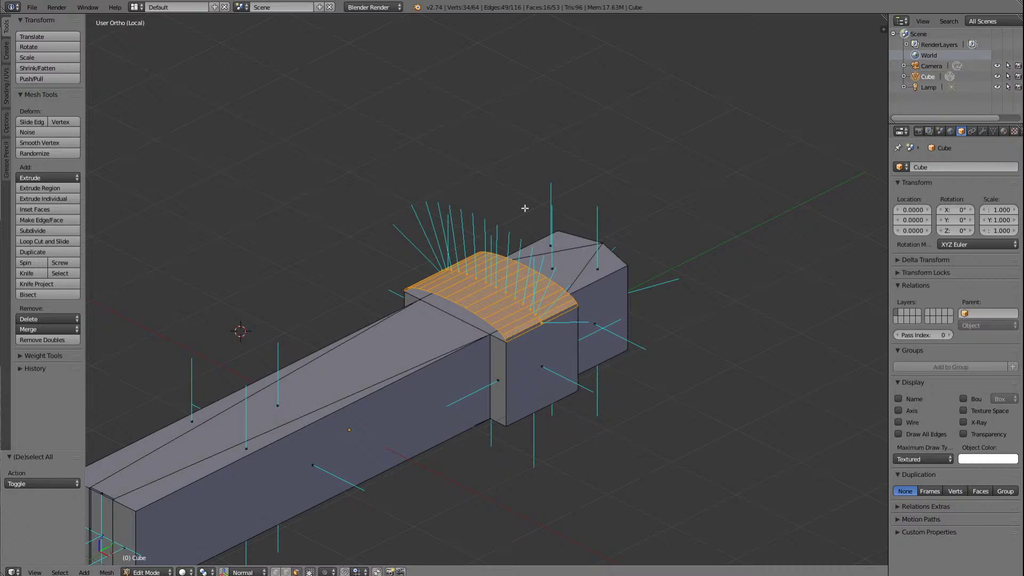
key("shift+d")
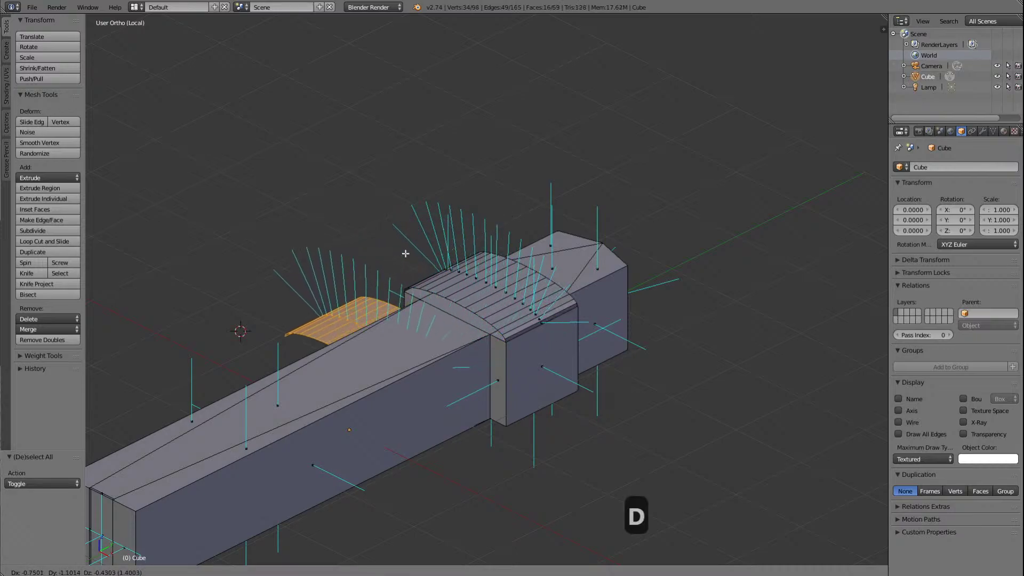
key("y")
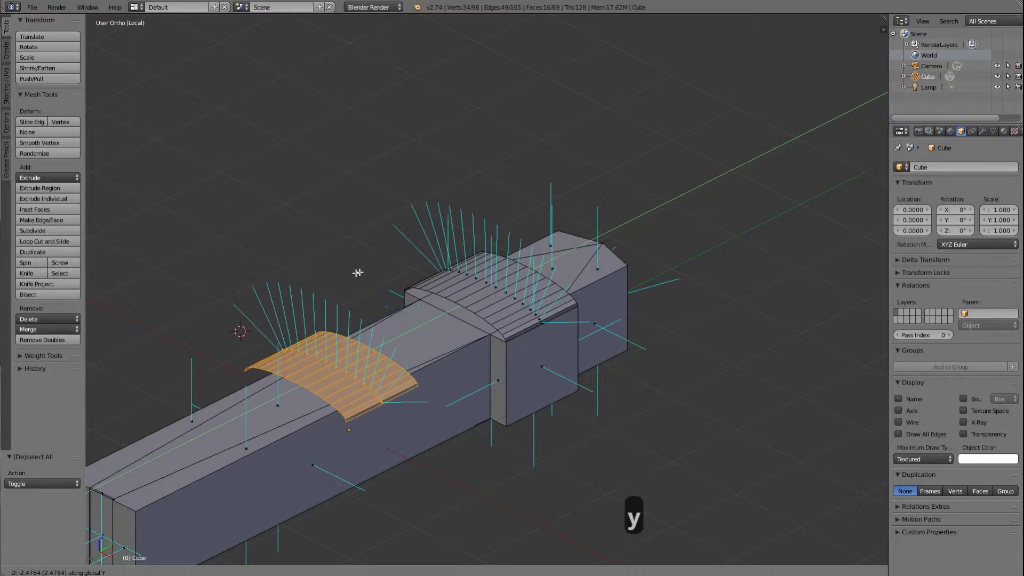
left_click(421, 244)
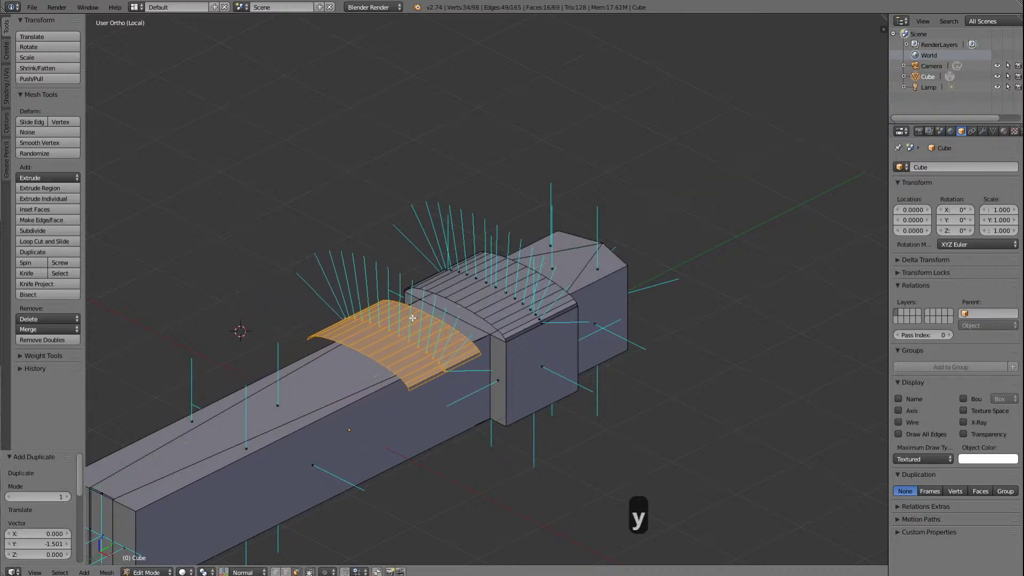
Step: Examine the duplicated roof arch from above, end-on, at an angle and at body-top level, comparing it with the original roof
key("Left")
key("Left")
key("Left")
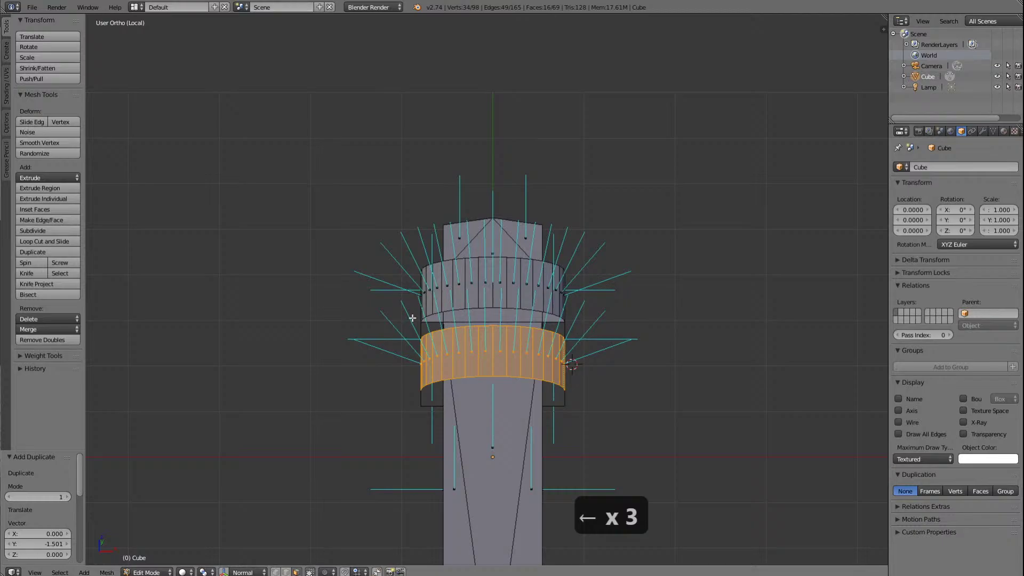
key("Down")
key("Down")
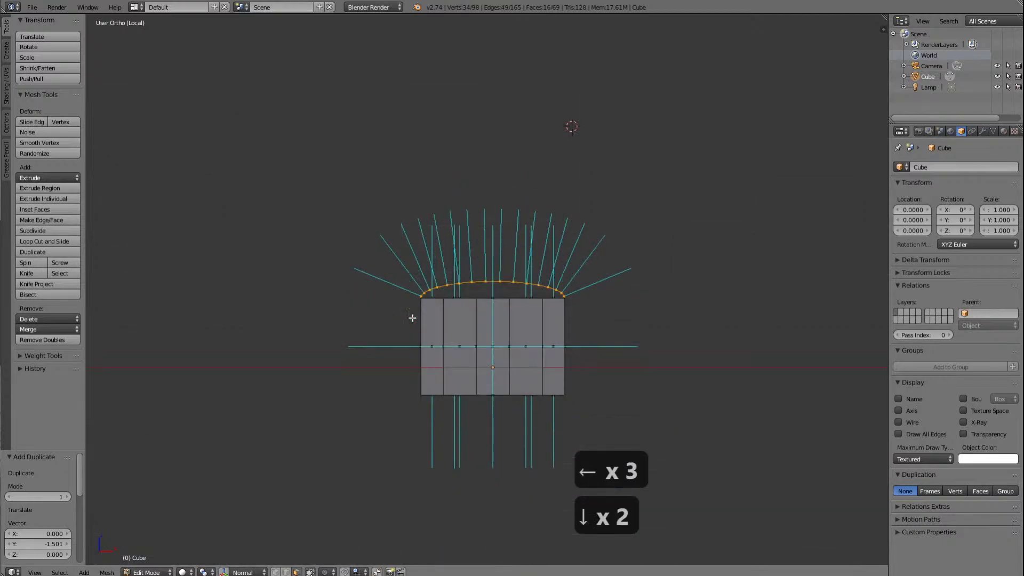
scroll(413, 318, "up", 8)
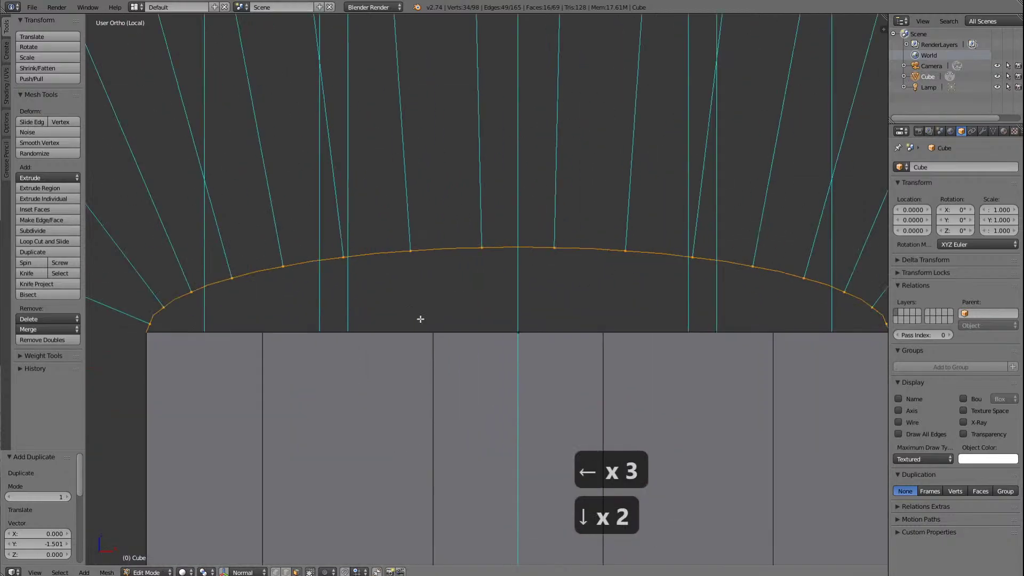
scroll(419, 319, "up", 5)
key("Up")
key("Up")
key("Left")
key("Left")
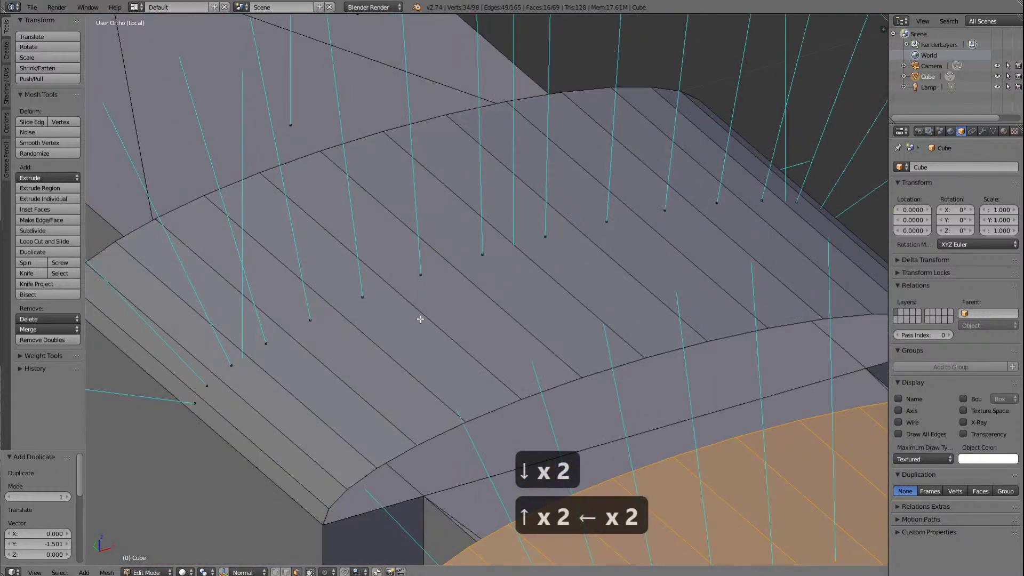
key("Down")
key("Down")
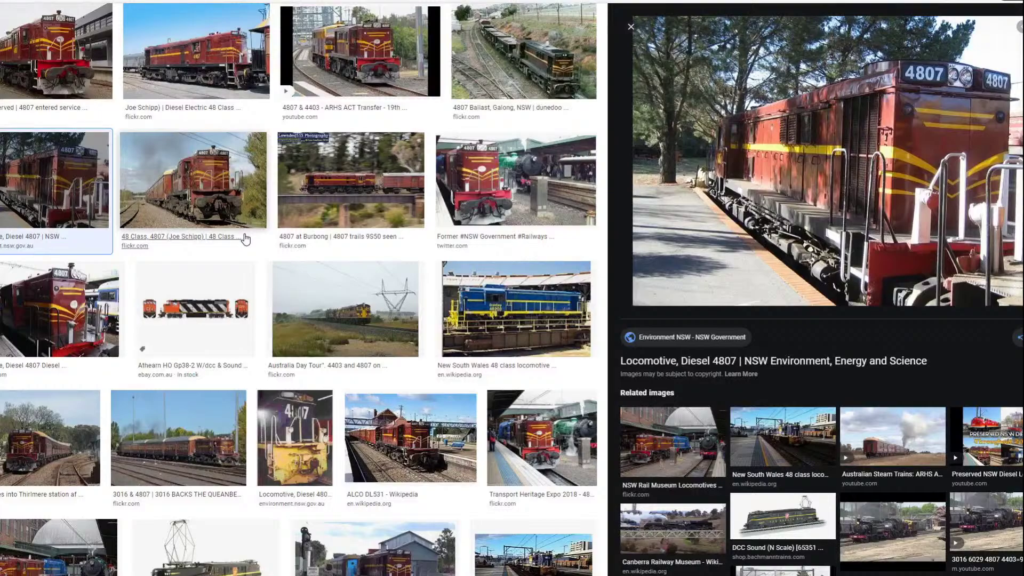
Step: Switch to the browser's 4807 locomotive image results, preview the Thirlmere station photo and look further for reference pictures
left_click(55, 444)
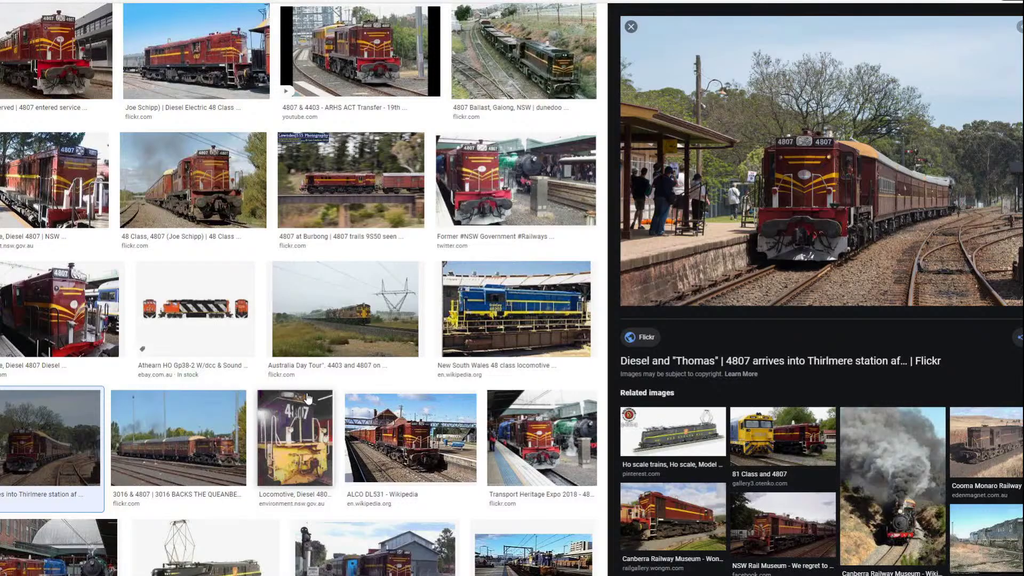
scroll(308, 397, "down", 10)
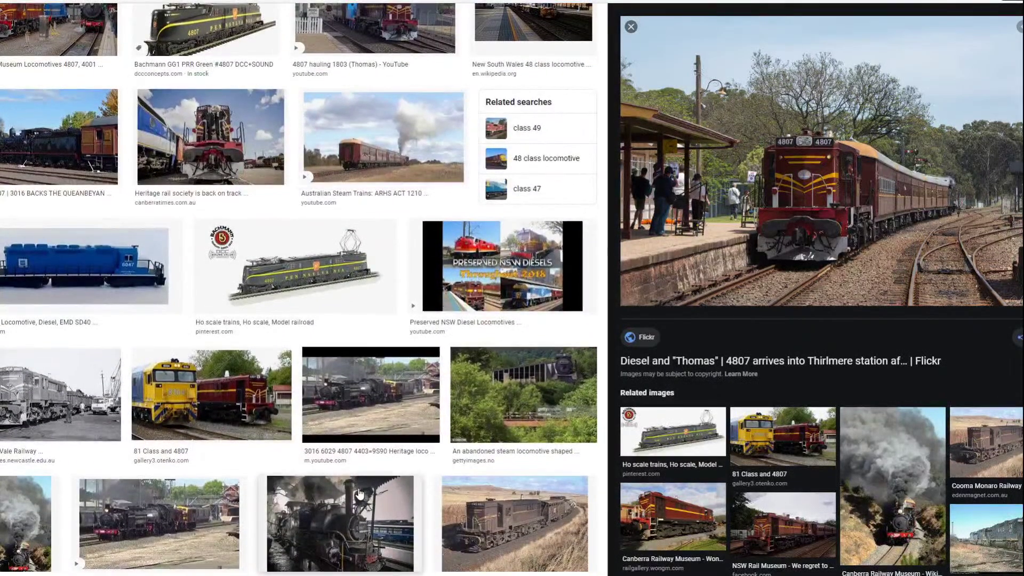
scroll(359, 494, "up", 8)
scroll(360, 494, "up", 4)
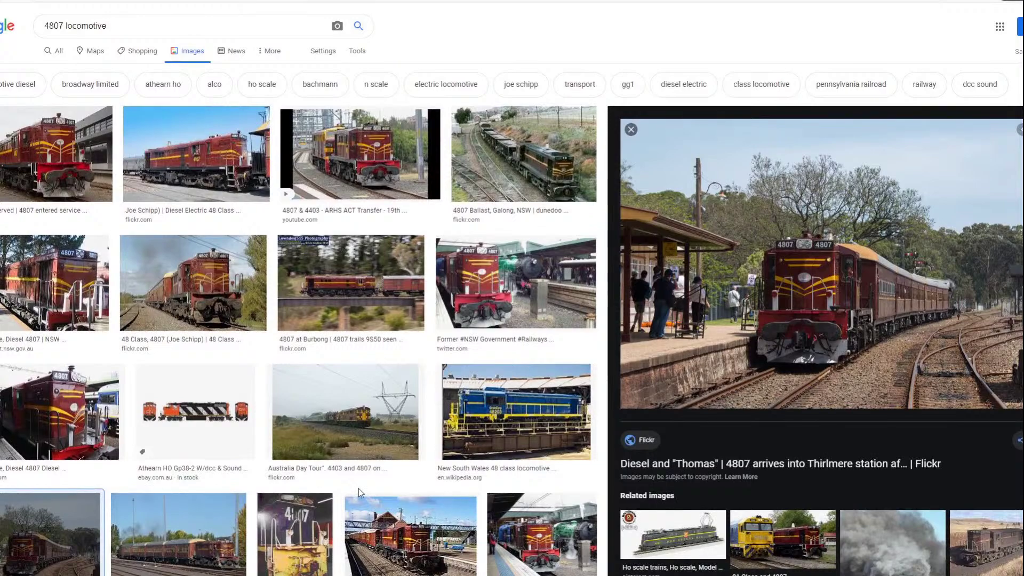
scroll(358, 489, "down", 10)
scroll(745, 546, "down", 3)
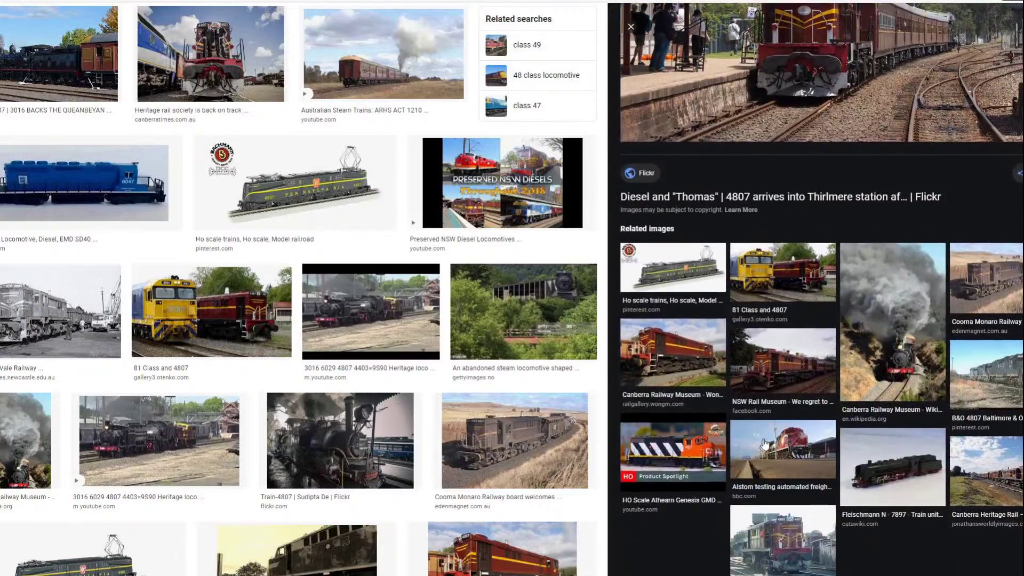
scroll(315, 417, "down", 10)
scroll(315, 417, "down", 9)
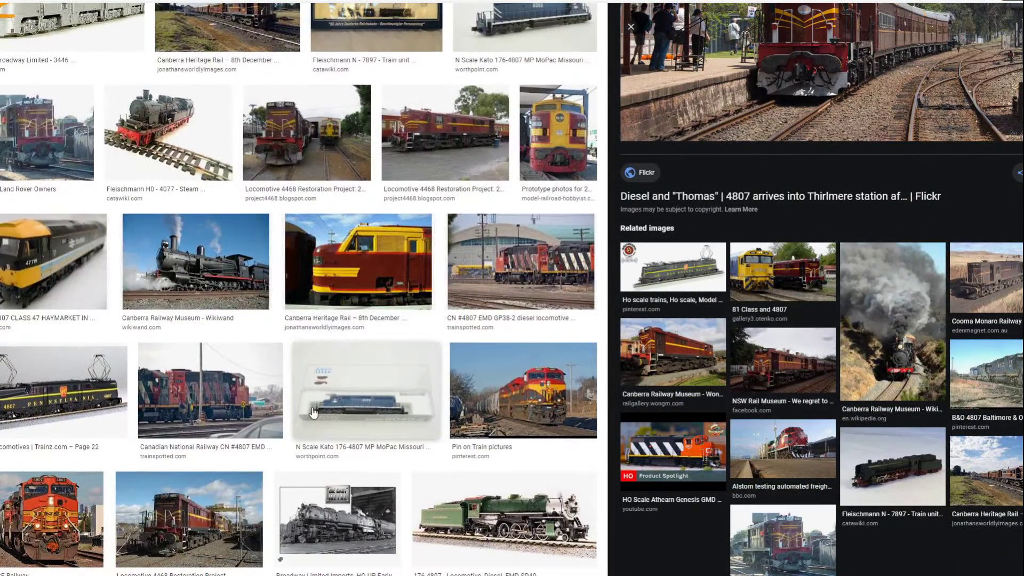
scroll(313, 413, "down", 5)
scroll(313, 413, "down", 8)
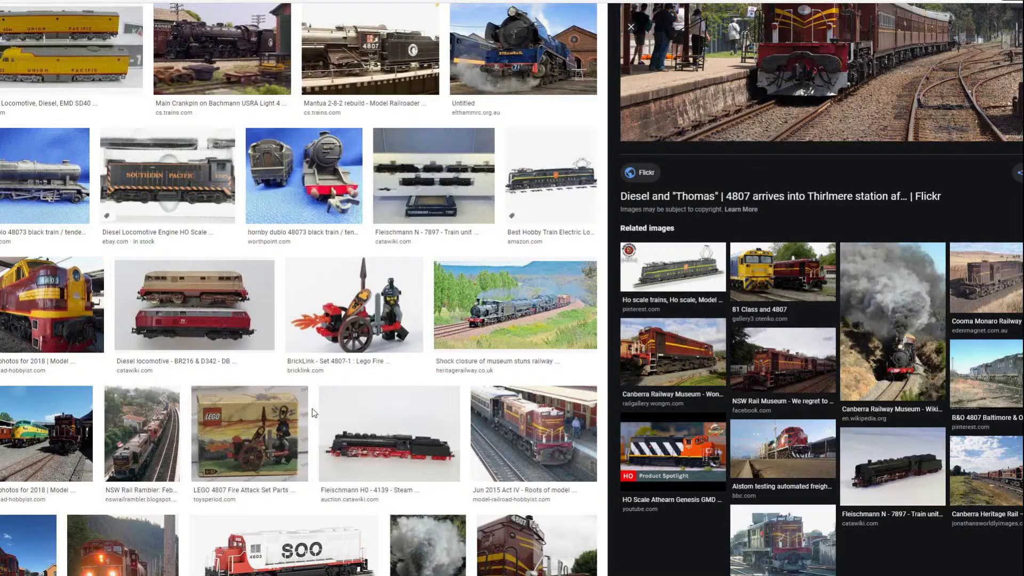
Step: Preview the high-angle platform photo of locomotive 4807, search further down the image results, and return to the roof model in Blender
left_click(555, 433)
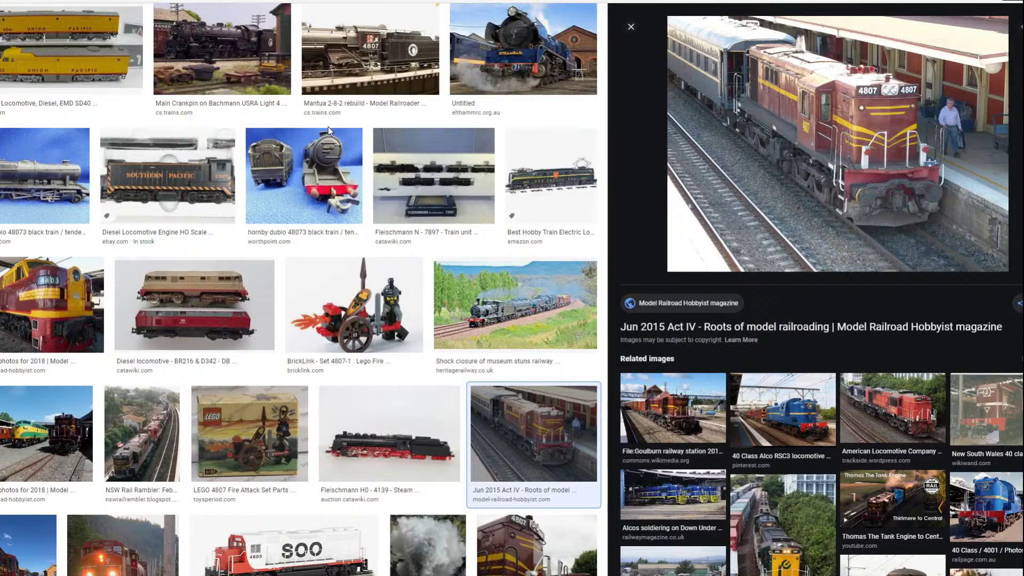
scroll(312, 241, "down", 9)
scroll(312, 241, "down", 1)
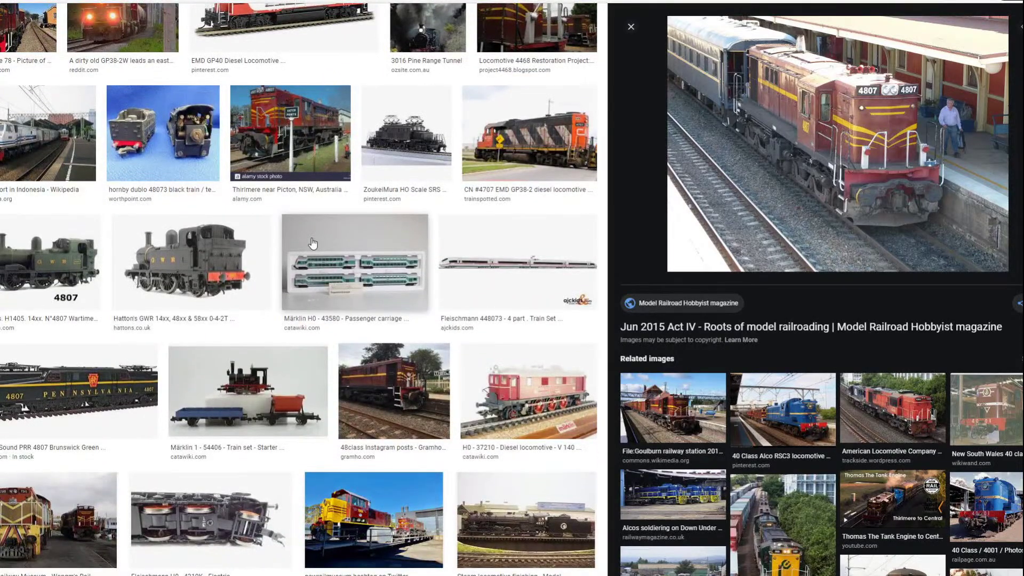
scroll(312, 244, "down", 10)
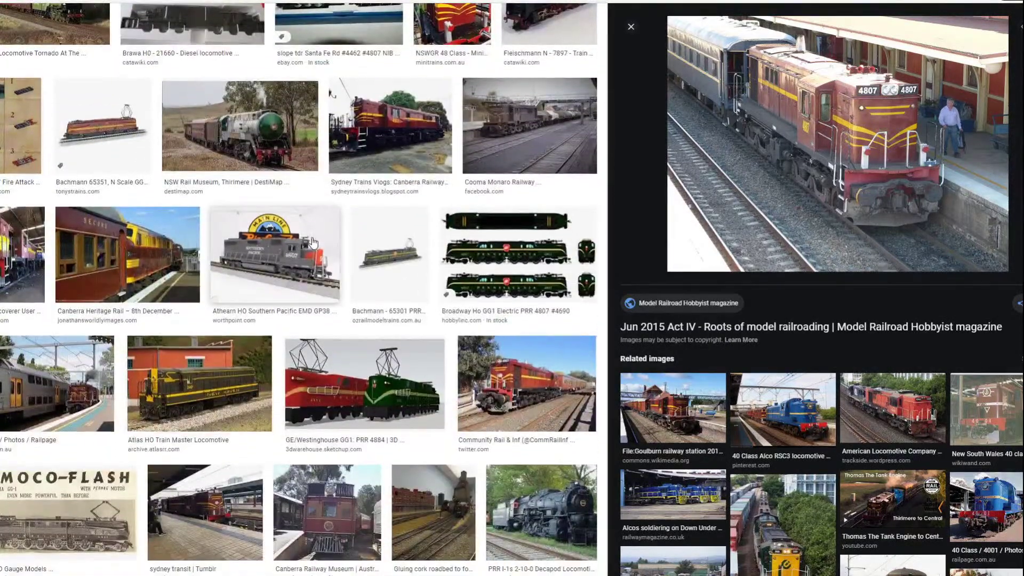
scroll(315, 230, "down", 10)
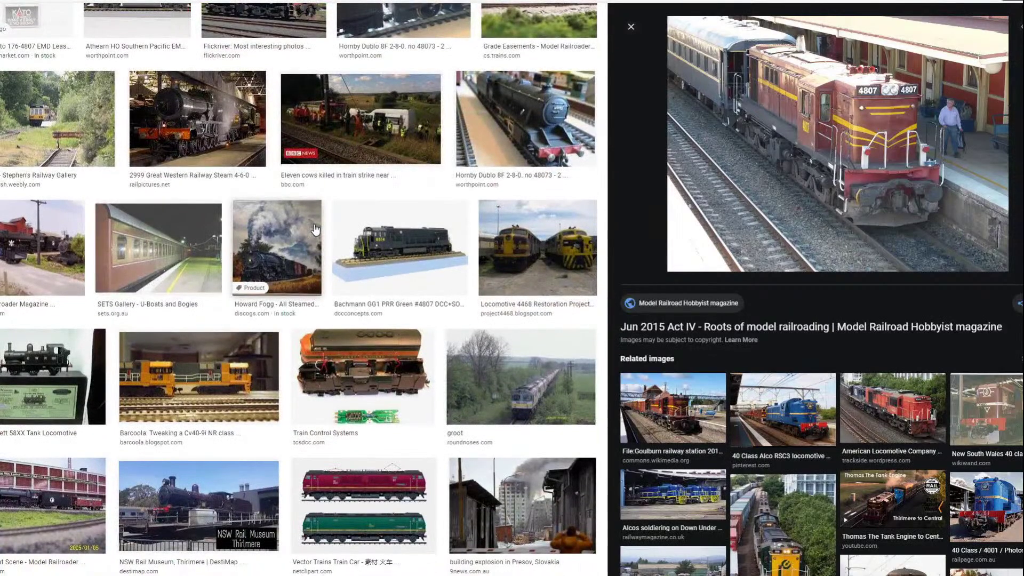
scroll(314, 230, "down", 10)
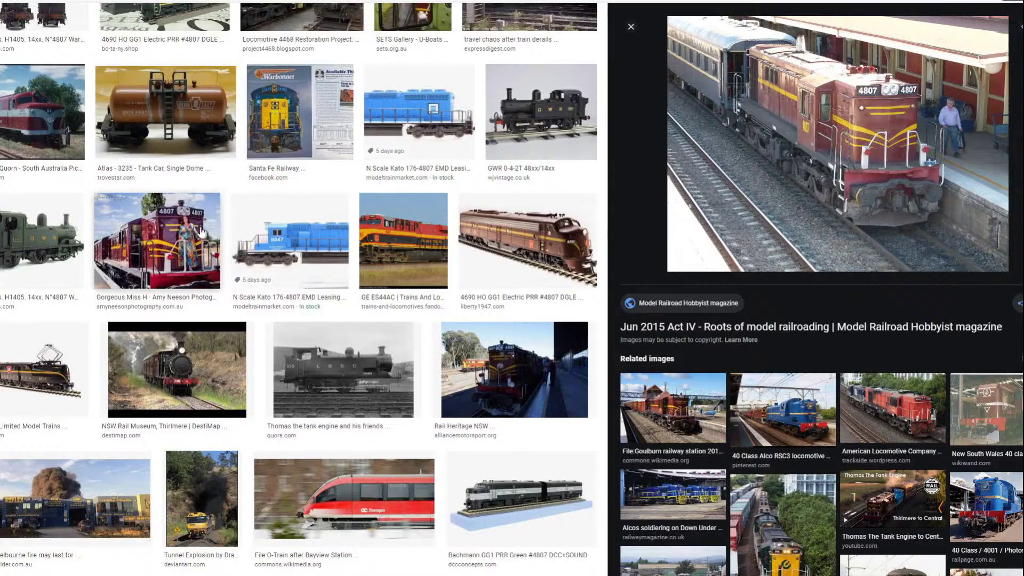
scroll(343, 230, "down", 1)
scroll(343, 231, "down", 8)
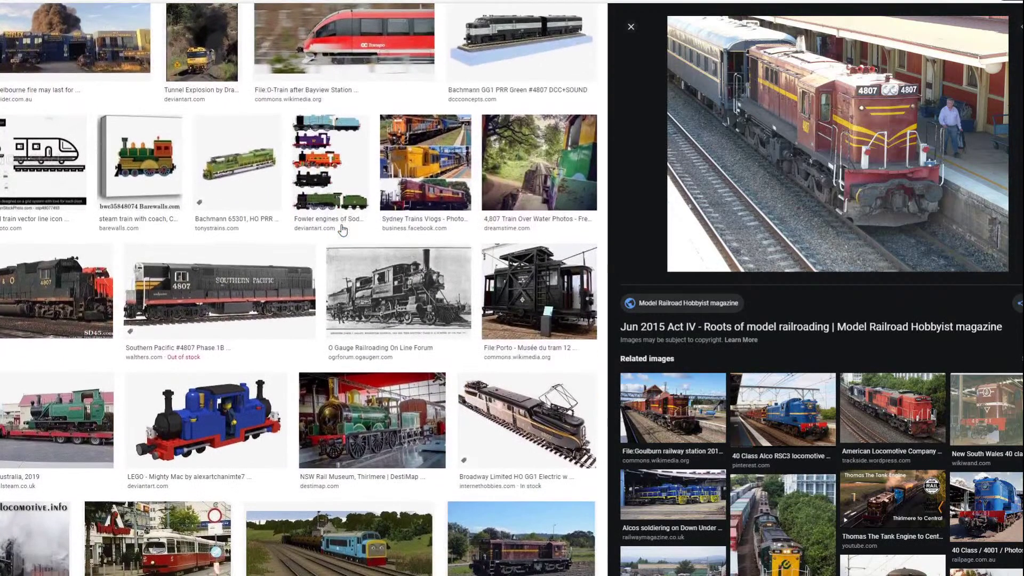
scroll(343, 231, "down", 9)
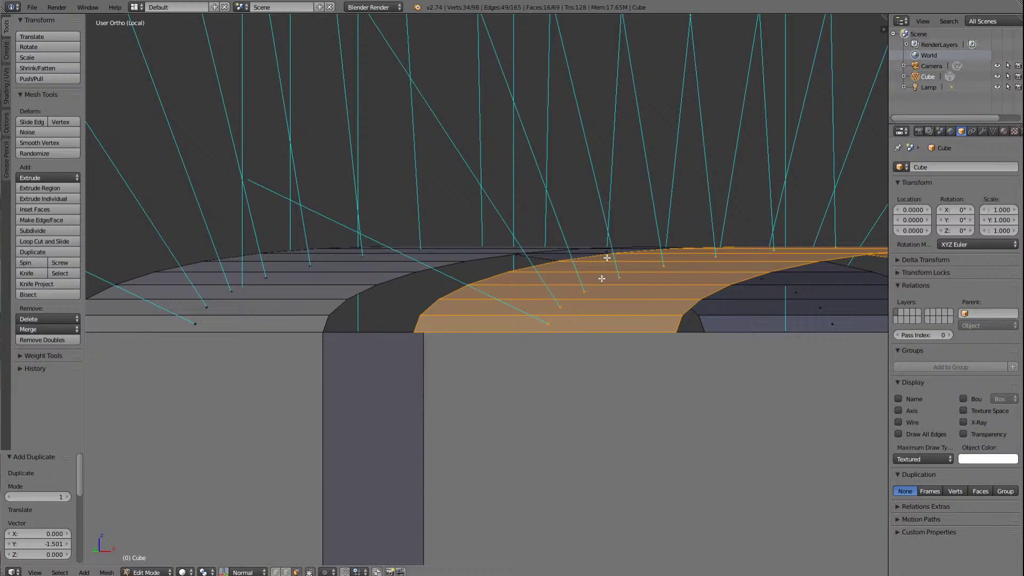
scroll(557, 400, "down", 5)
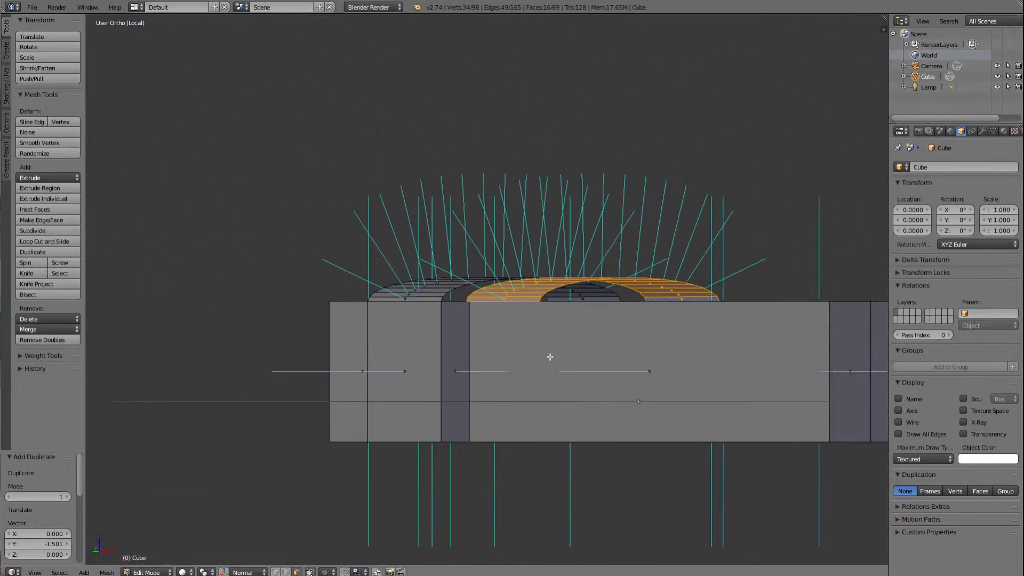
Step: Examine the duplicated roof arch over the long body from the side, end-on and at raised angles, comparing it with the cab roof
key("KP_3")
key("KP_6")
key("KP_8")
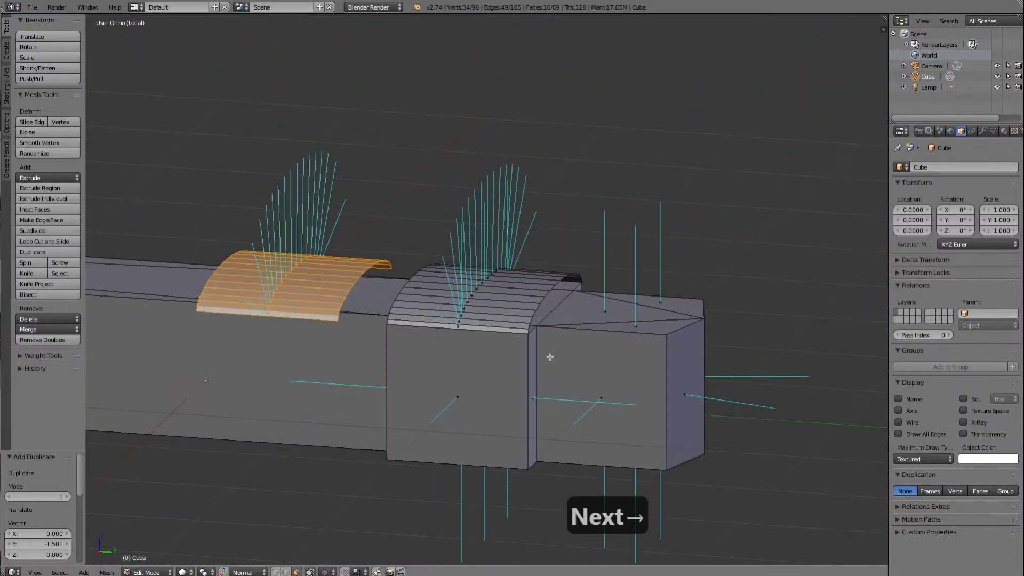
key("KP_4")
key("KP_4")
key("KP_4")
key("KP_4")
key("KP_4")
key("KP_4")
key("KP_4")
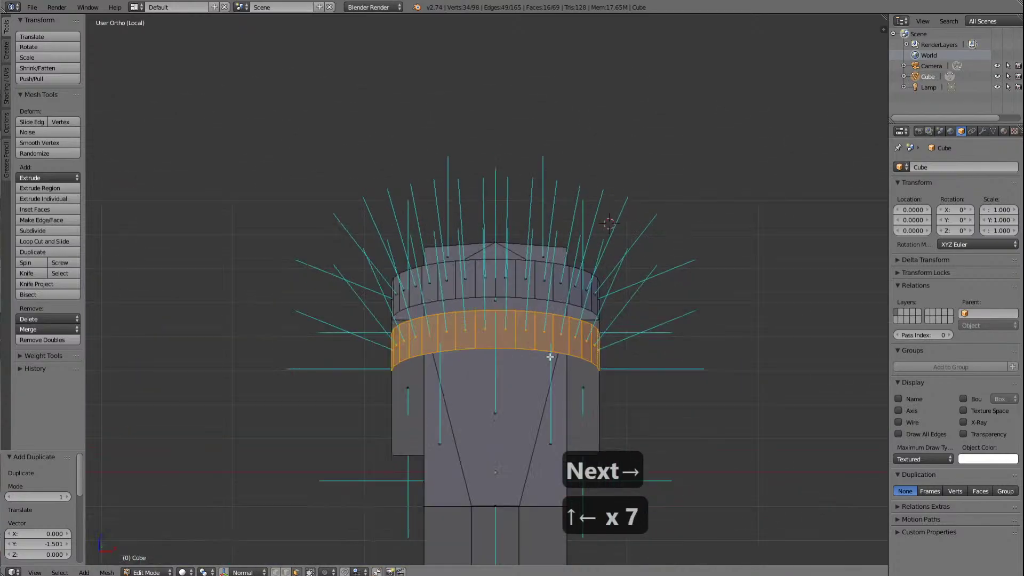
key("KP_4")
key("KP_4")
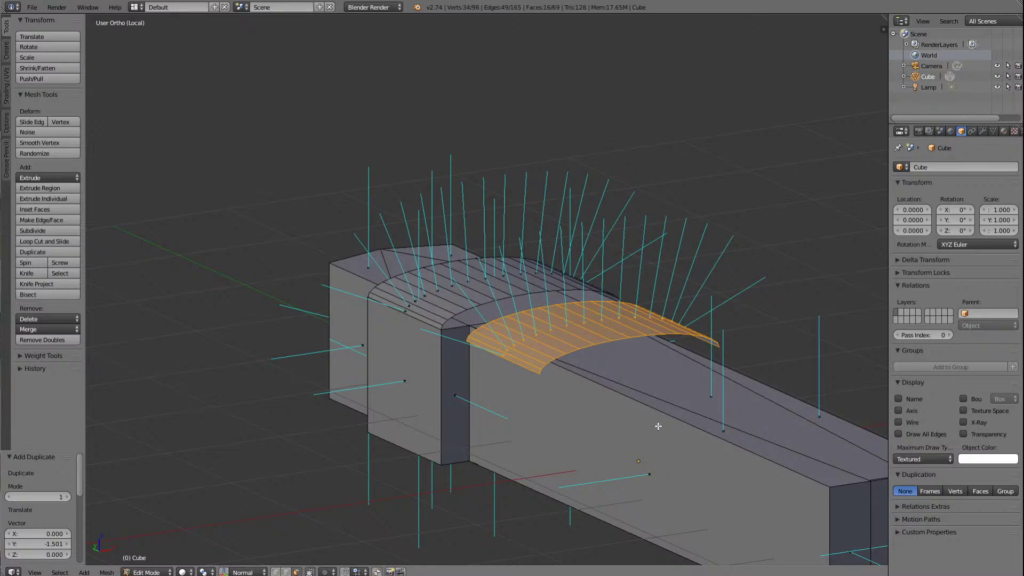
Step: Compare the duplicated roof arch with the locomotive reference photo in the exact front orthographic view
key("KP_End")
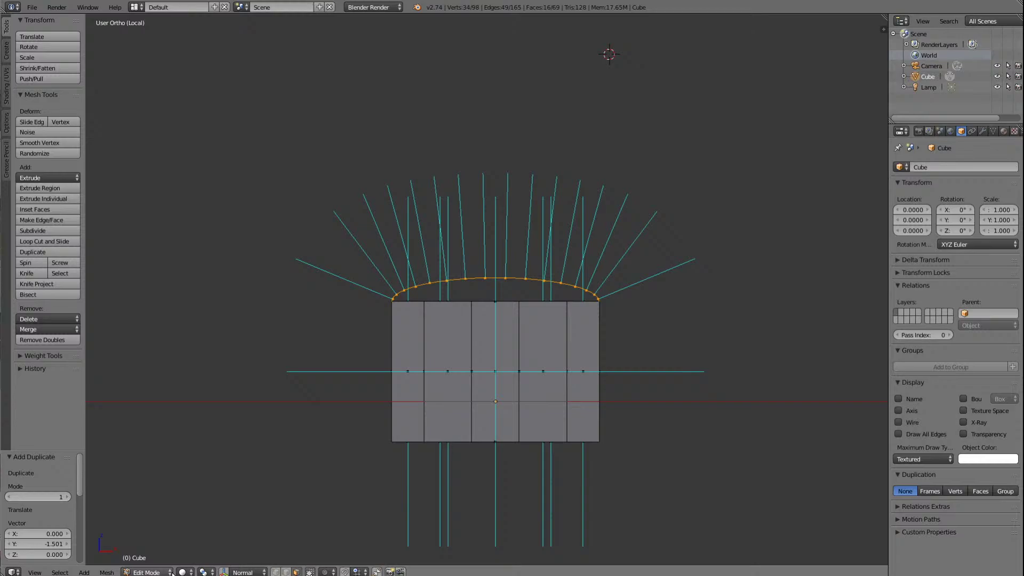
key("Clear")
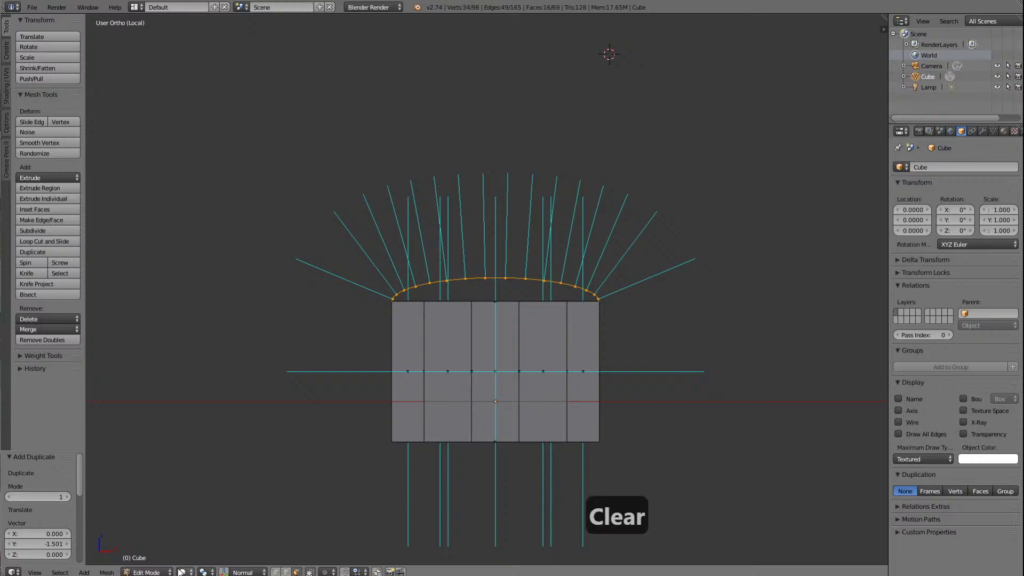
key("End")
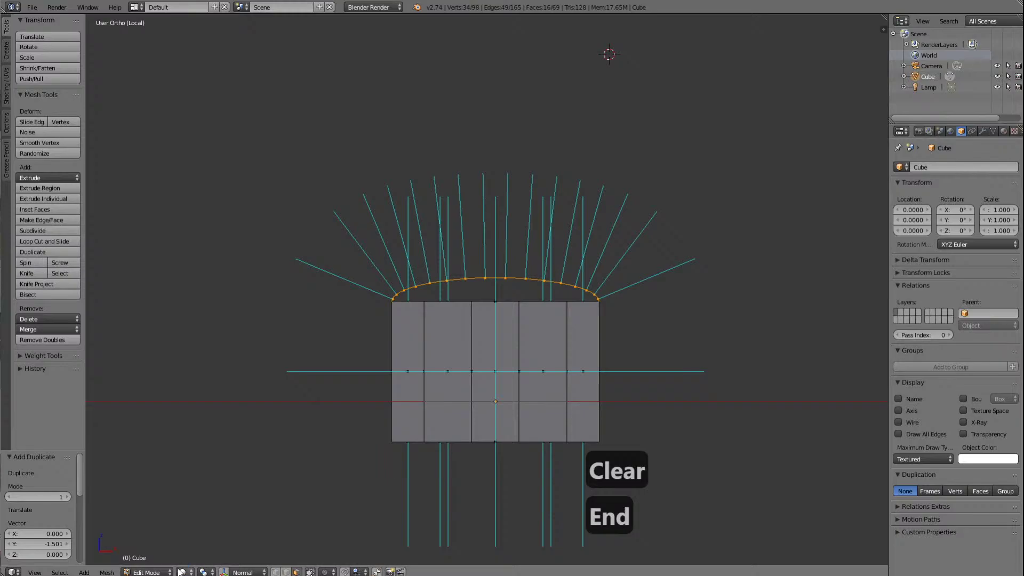
left_click(33, 571)
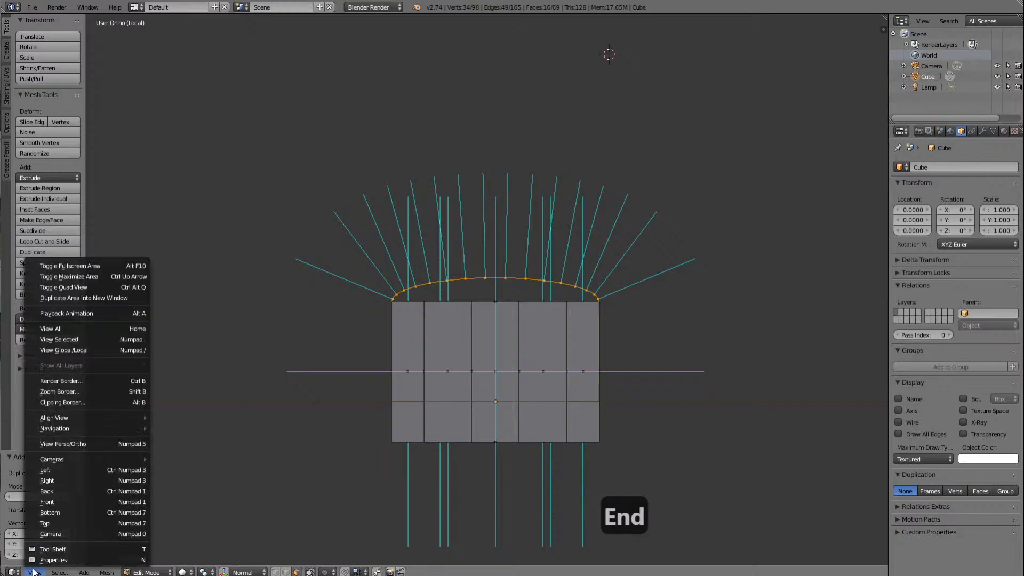
left_click(63, 500)
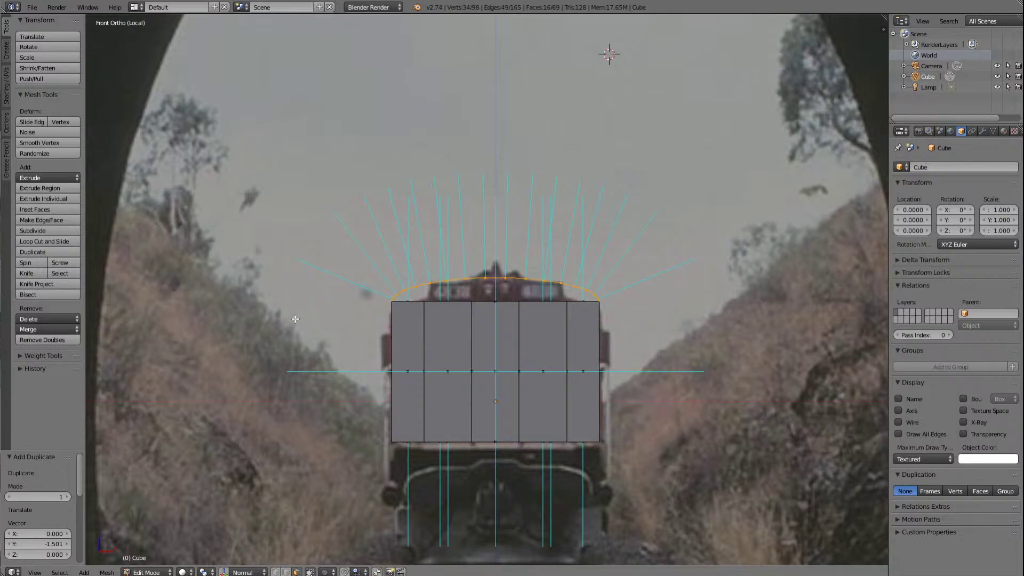
Step: Clear the current selection and select the five outermost faces on the left side of the duplicated roof arch, seen from the front
key("KP_8")
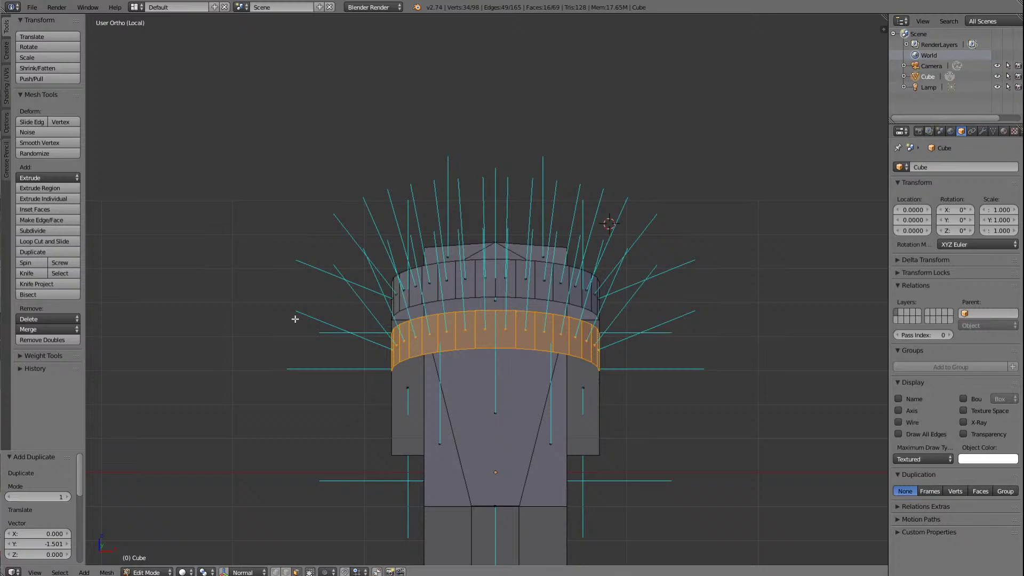
key("a")
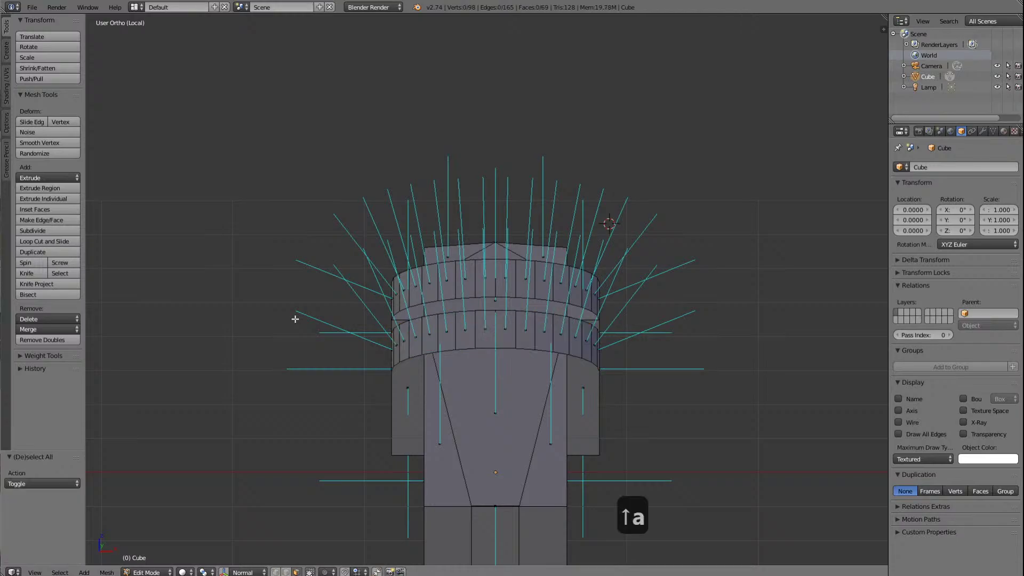
left_click(431, 343)
left_click(415, 344, "shift")
left_click(406, 347, "shift")
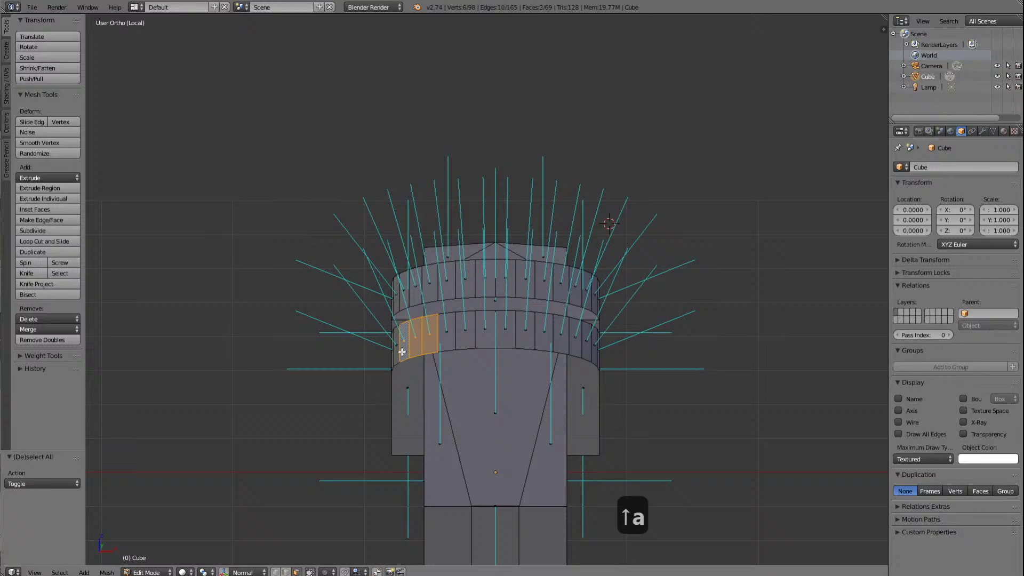
left_click(396, 356, "shift")
left_click(392, 364, "shift")
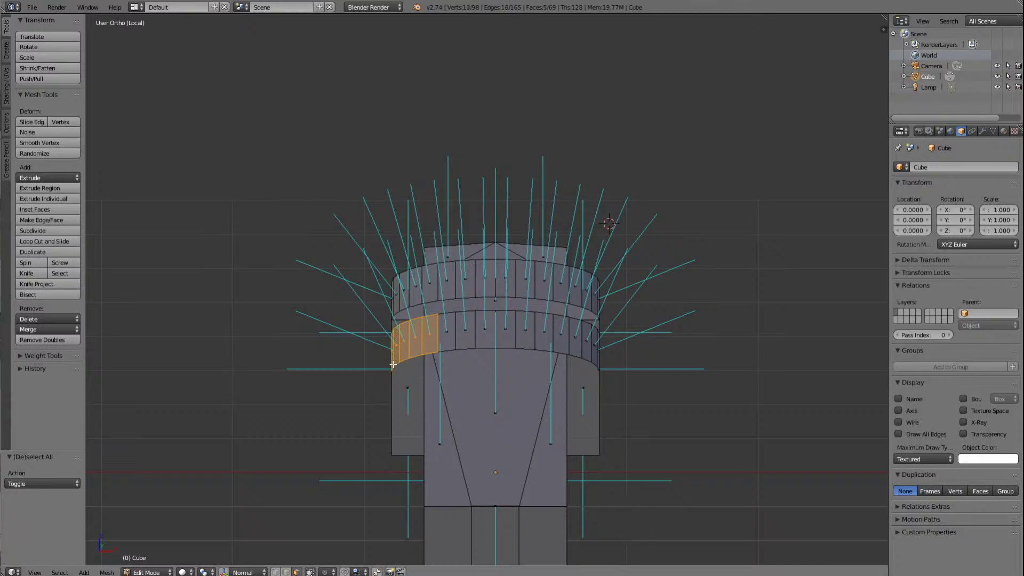
Step: Add the five outermost faces on the right side of the front curved roof section to the selection
left_click(559, 341, "shift")
left_click(575, 342, "shift")
left_click(588, 343, "shift")
left_click(594, 347, "shift")
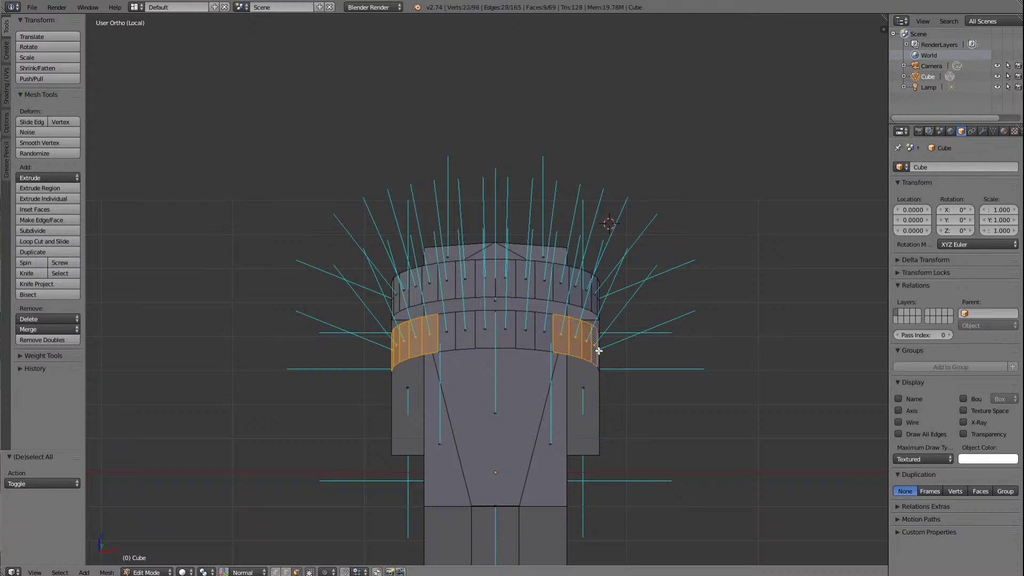
left_click(599, 347, "shift")
middle_click_drag(431, 292, 432, 292)
key("Right")
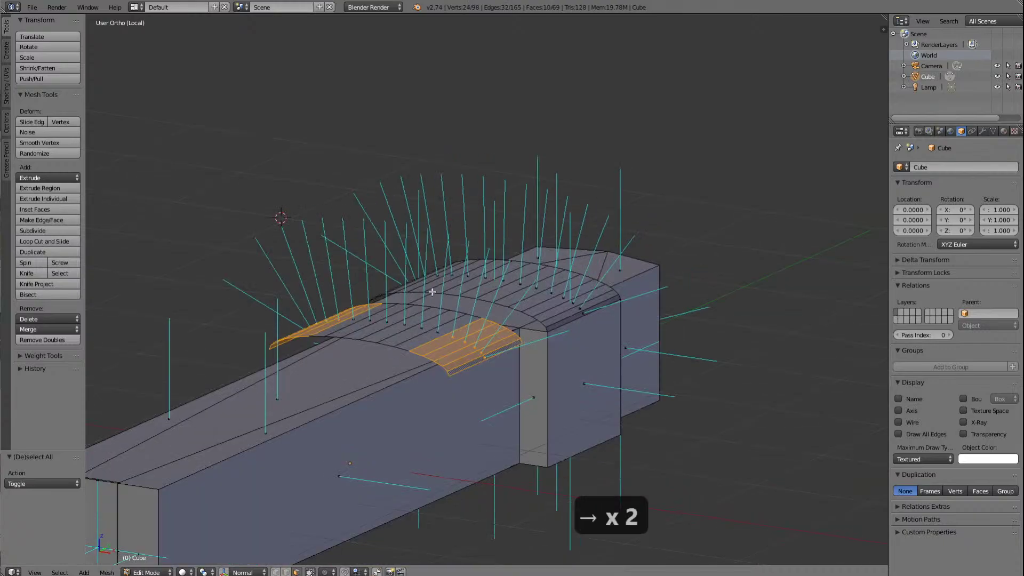
key("Left")
key("Left")
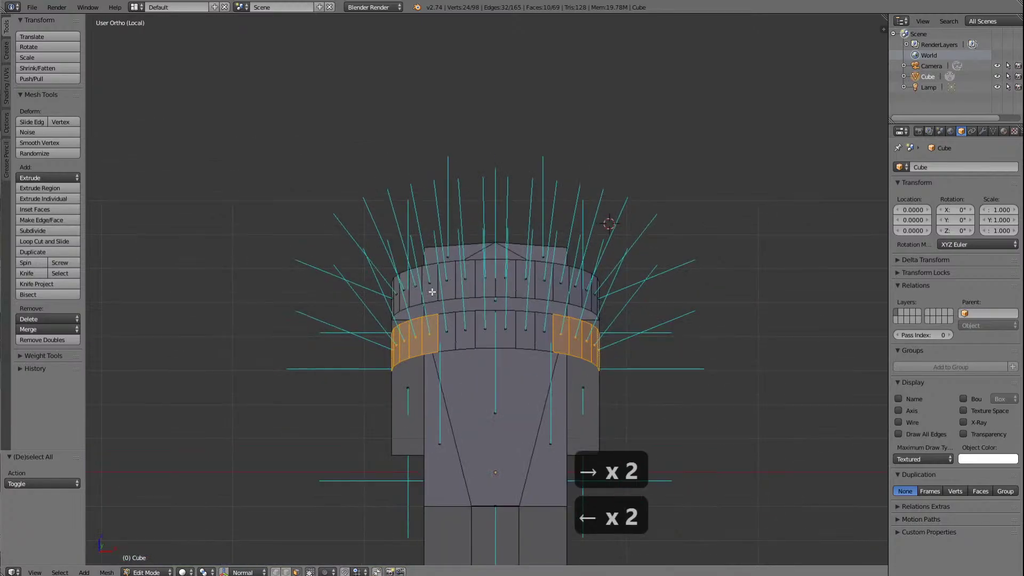
key("Down")
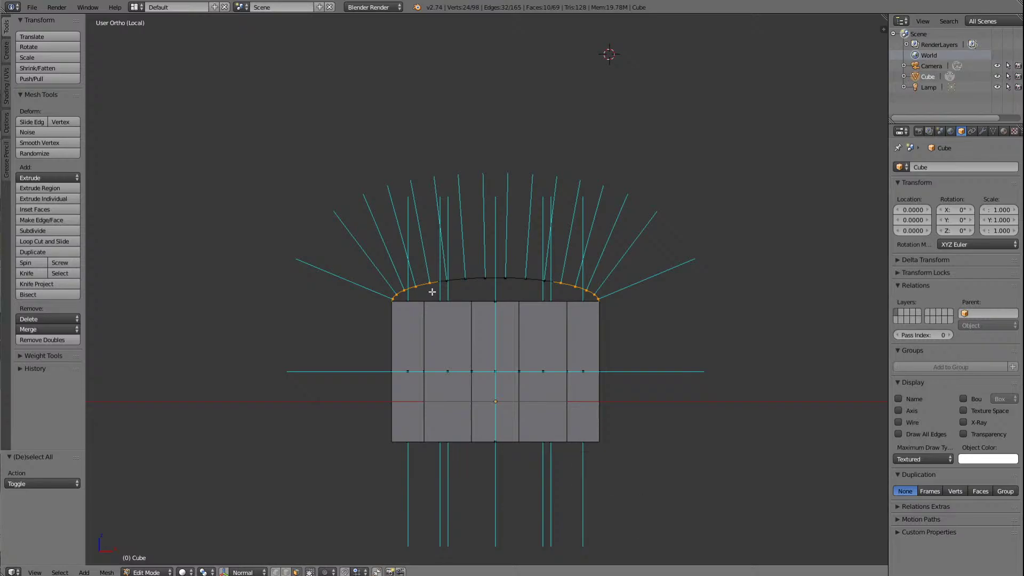
key("KP_8")
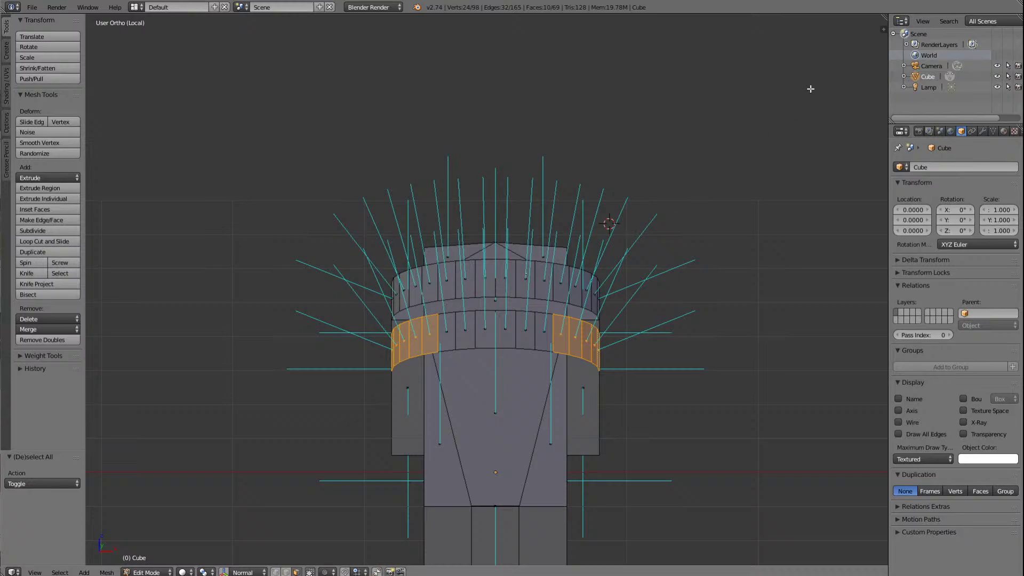
Step: Try scaling the selected outer roof faces along X to about 0.693, and undo it
key("s")
key("x")
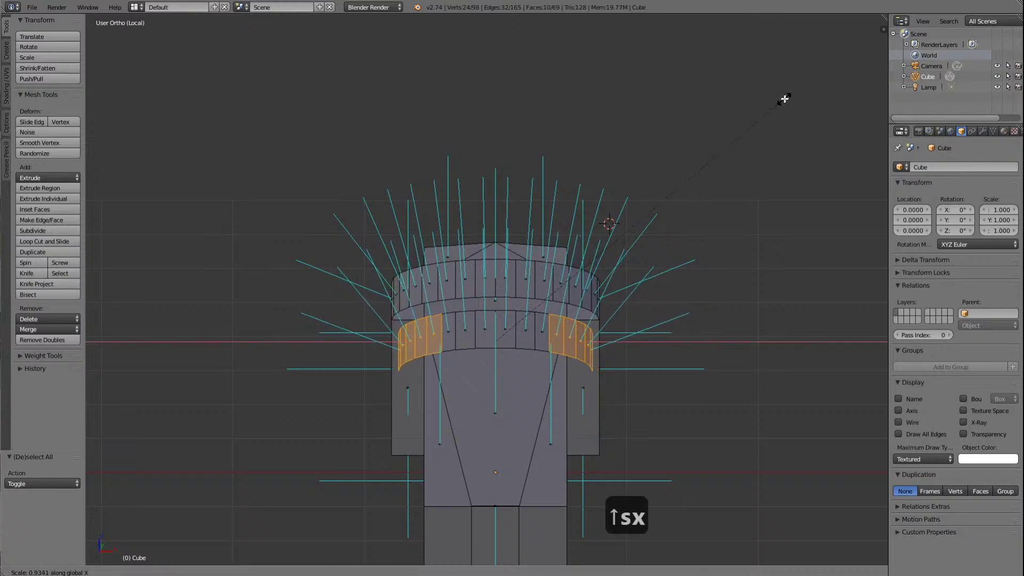
left_click(681, 131)
key("KP_2")
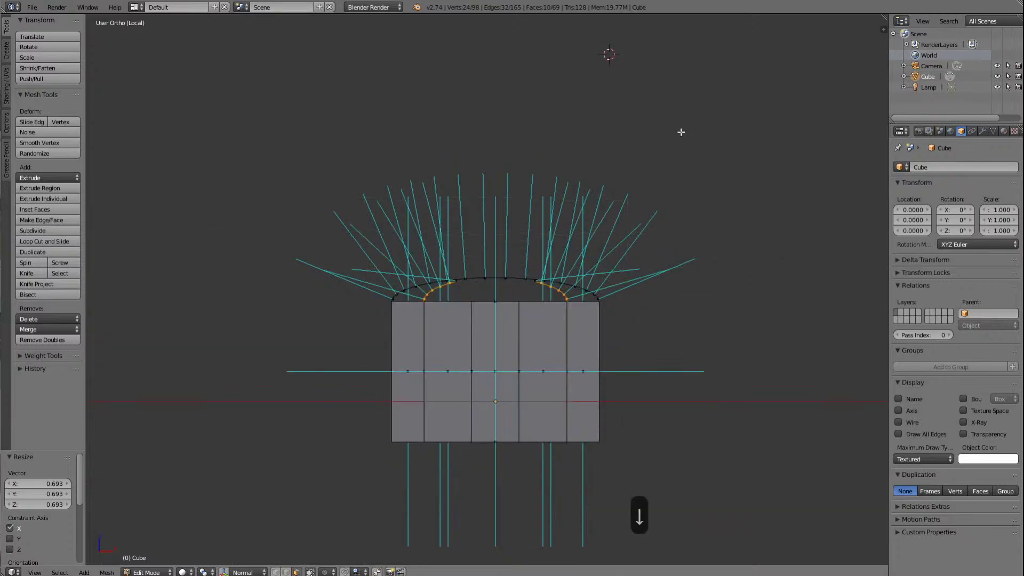
key("KP_2")
scroll(735, 213, "up", 7)
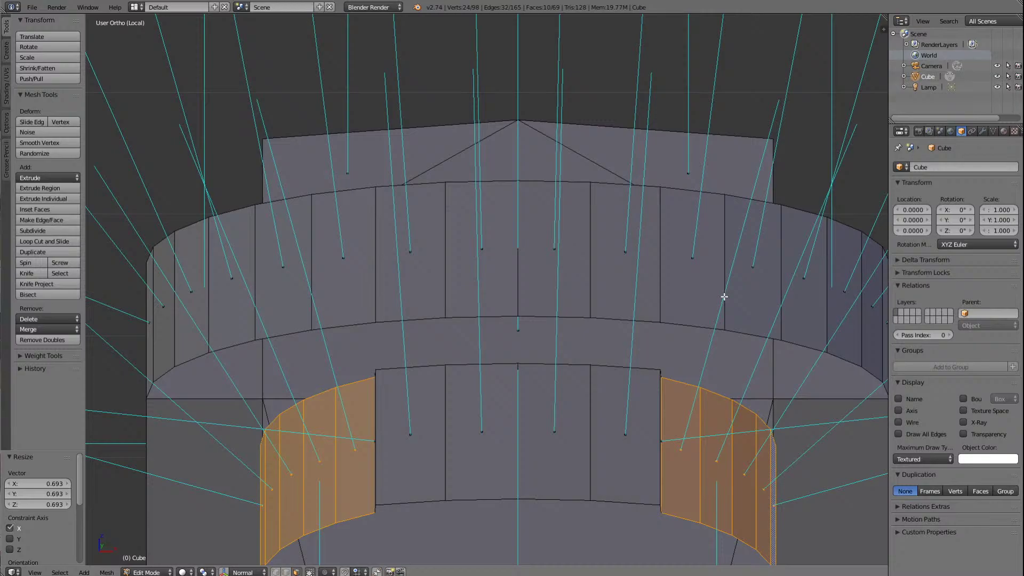
key("ctrl+z")
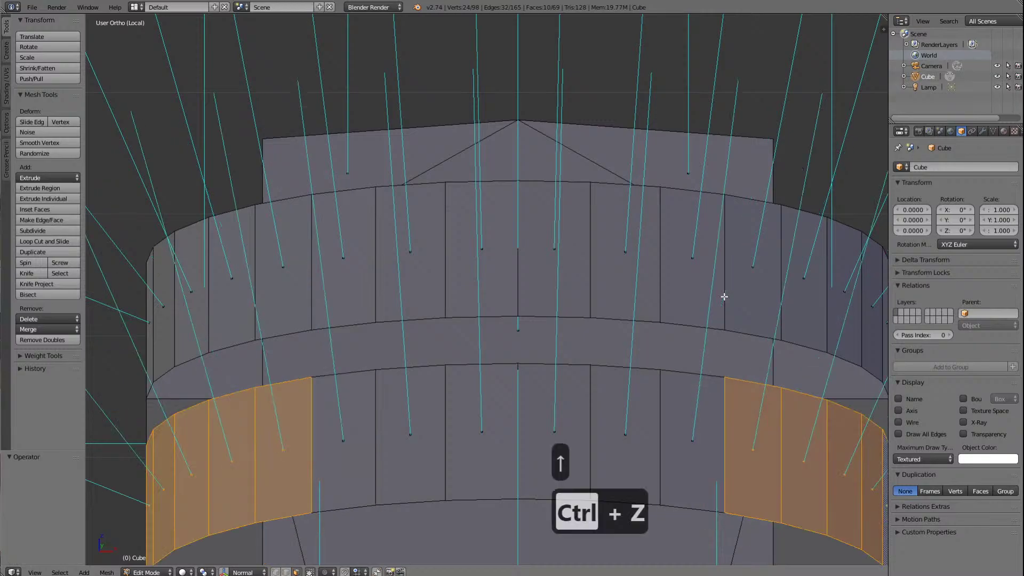
Step: Scale the selected outer faces of the front roof section along X to about 0.692, narrowing them to the hood's width
scroll(724, 296, "down", 1)
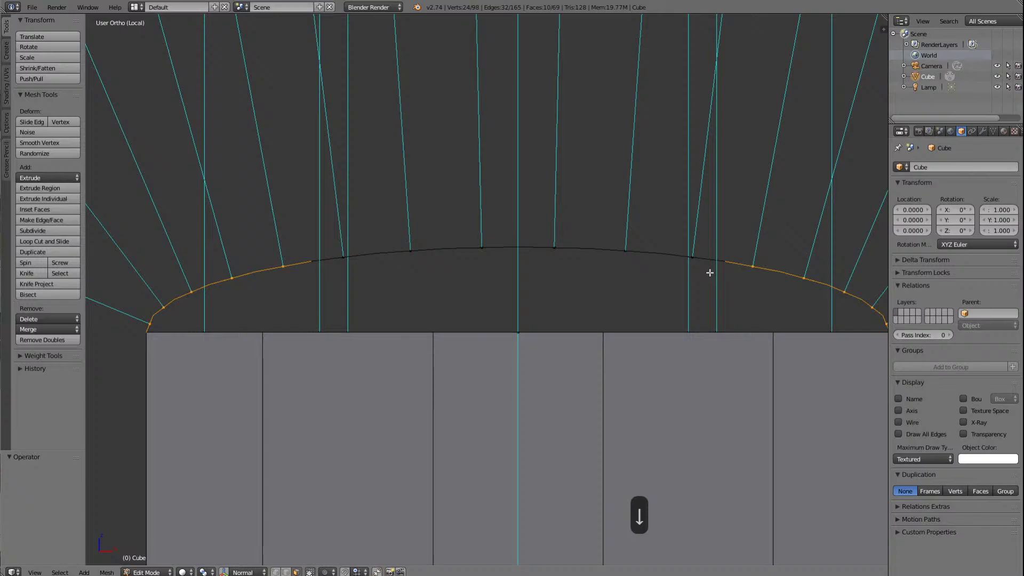
key("KP_8")
scroll(709, 272, "down", 3)
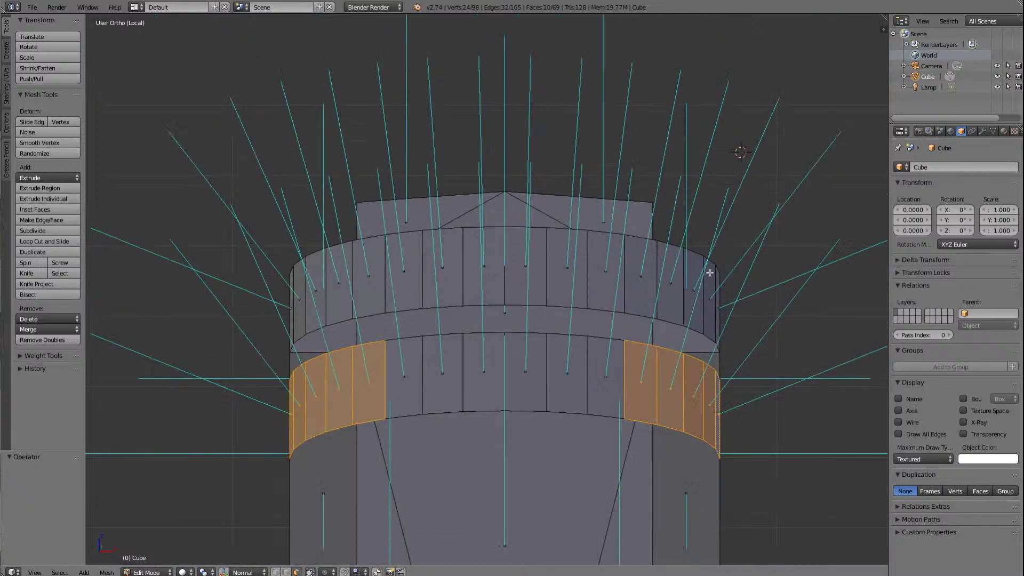
key("KP_5")
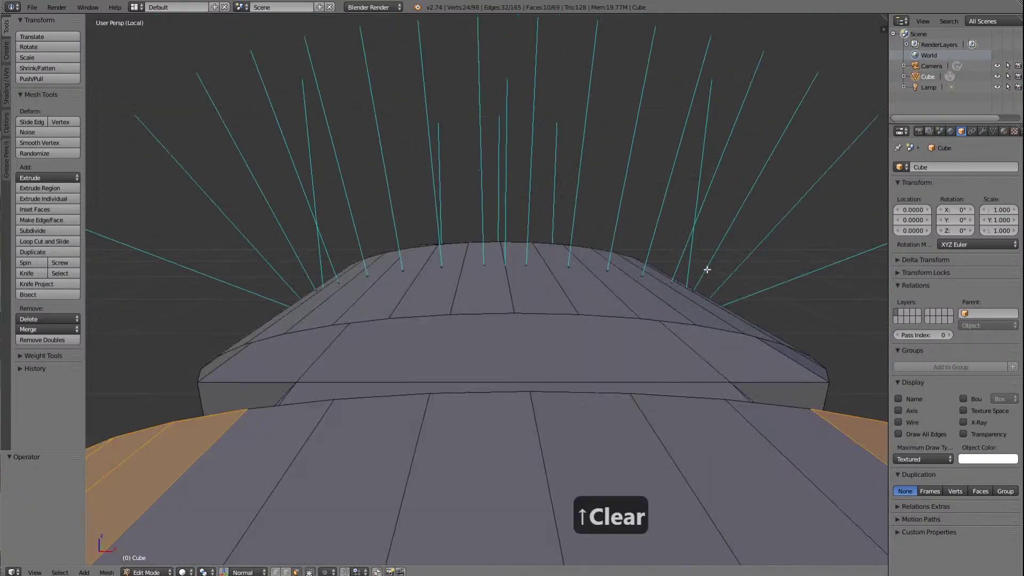
scroll(738, 252, "down", 3)
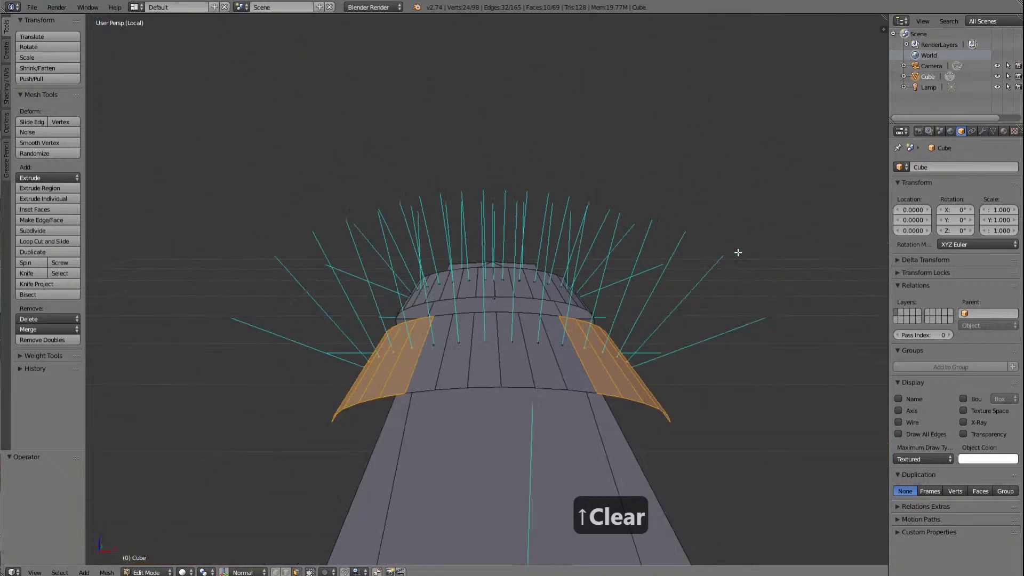
scroll(721, 274, "up", 3)
scroll(722, 274, "down", 2)
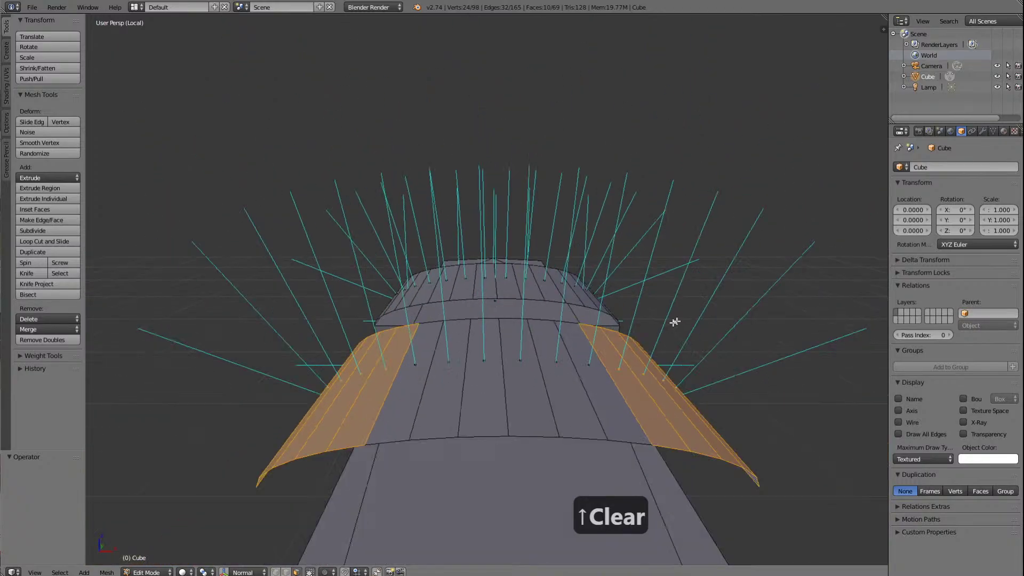
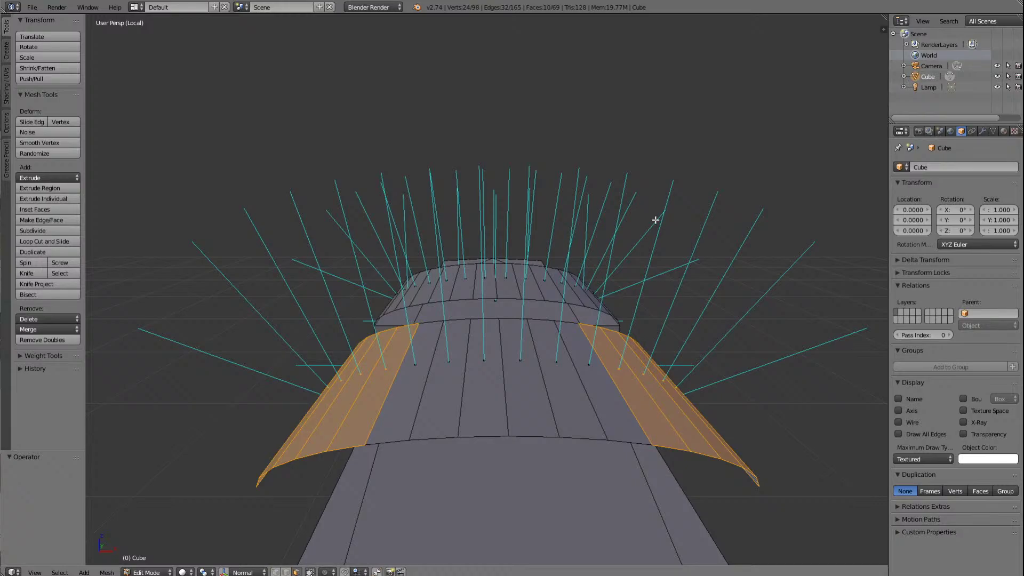
key("s")
key("x")
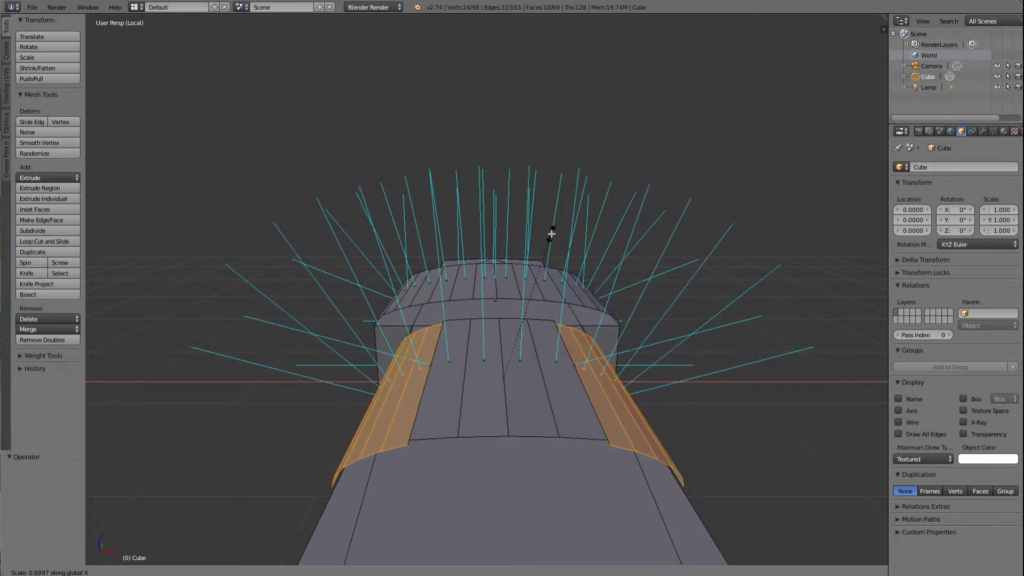
left_click(552, 234)
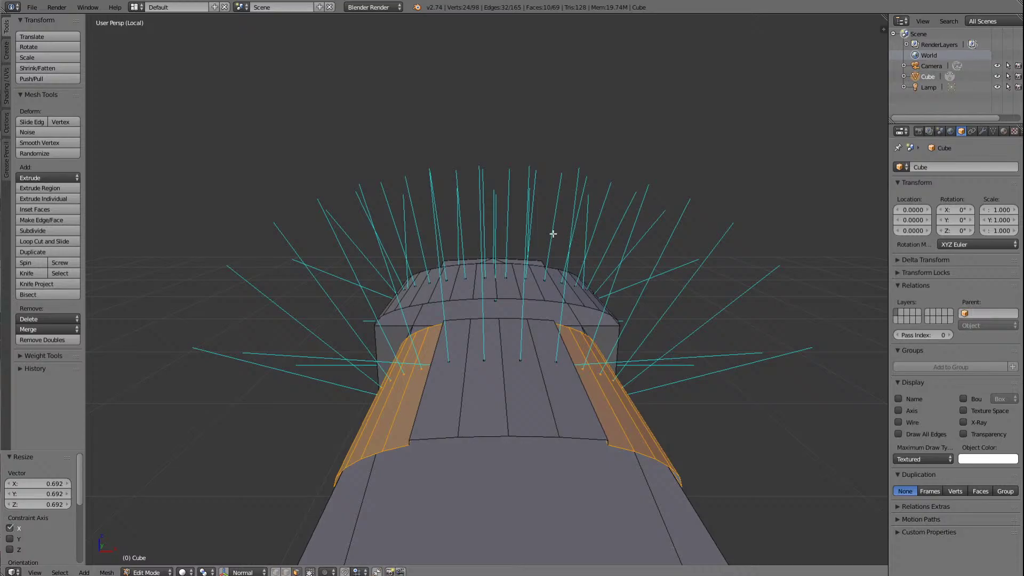
Step: Scale the narrowed roof faces along Z to about 1.123 in the front view and deselect everything
key("KP_5")
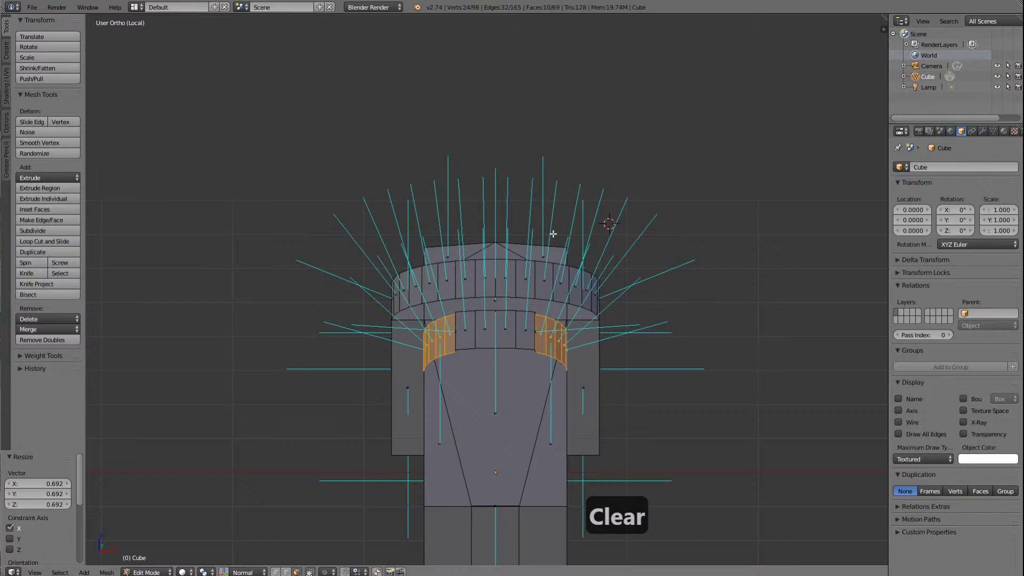
key("KP_1")
scroll(567, 230, "up", 4)
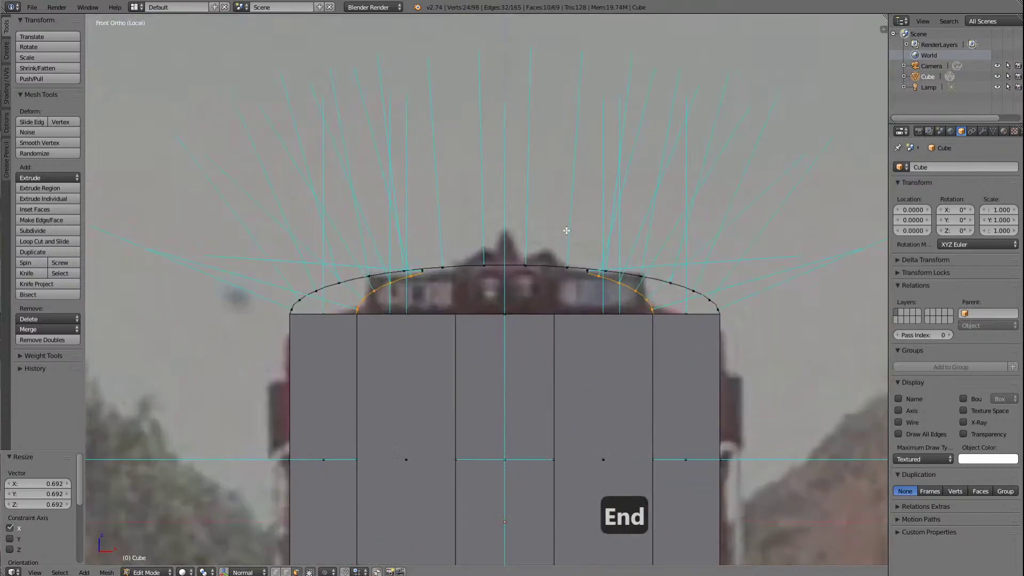
scroll(566, 230, "up", 3)
scroll(610, 190, "down", 1)
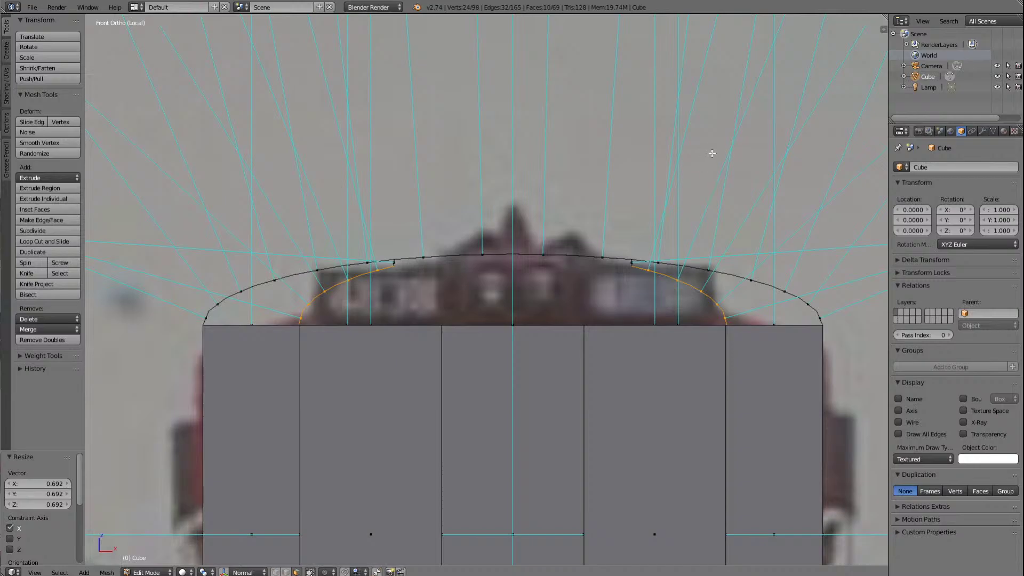
key("s")
key("z")
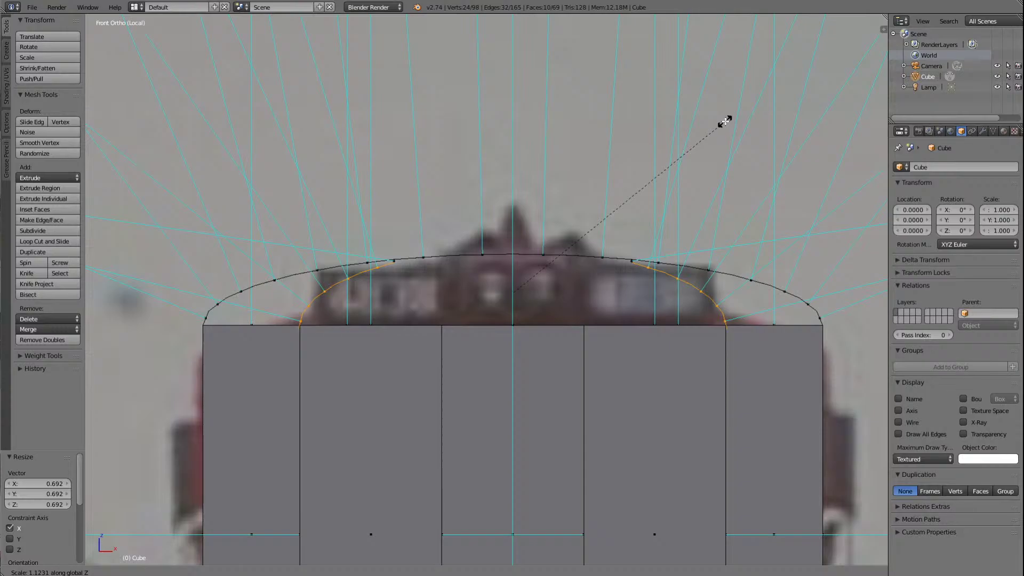
left_click(725, 122)
key("s")
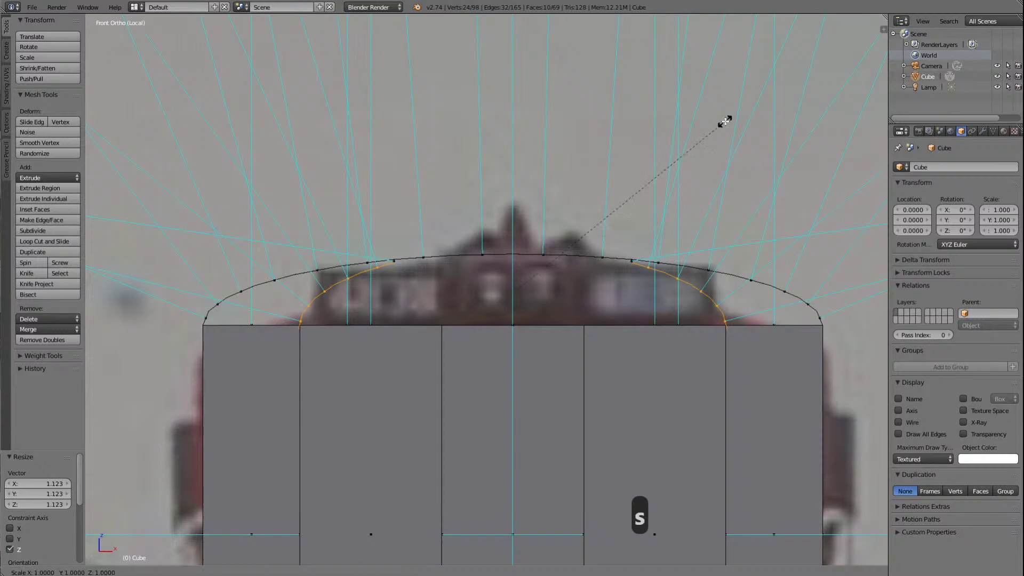
right_click(693, 147)
key("a")
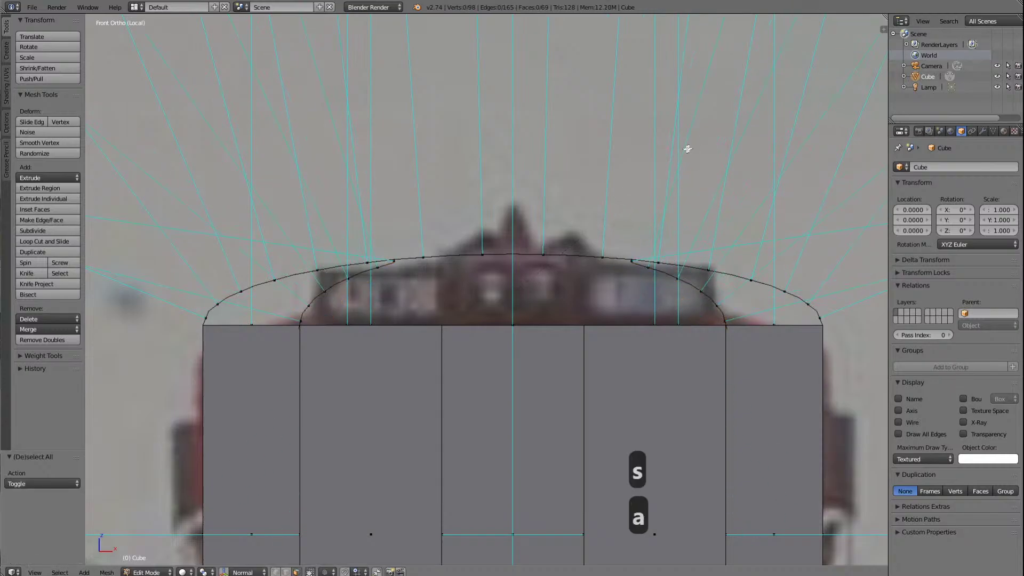
Step: Delete the edges of the thin upright face between the narrowed left faces and the middle of the front roof section
key("KP_4")
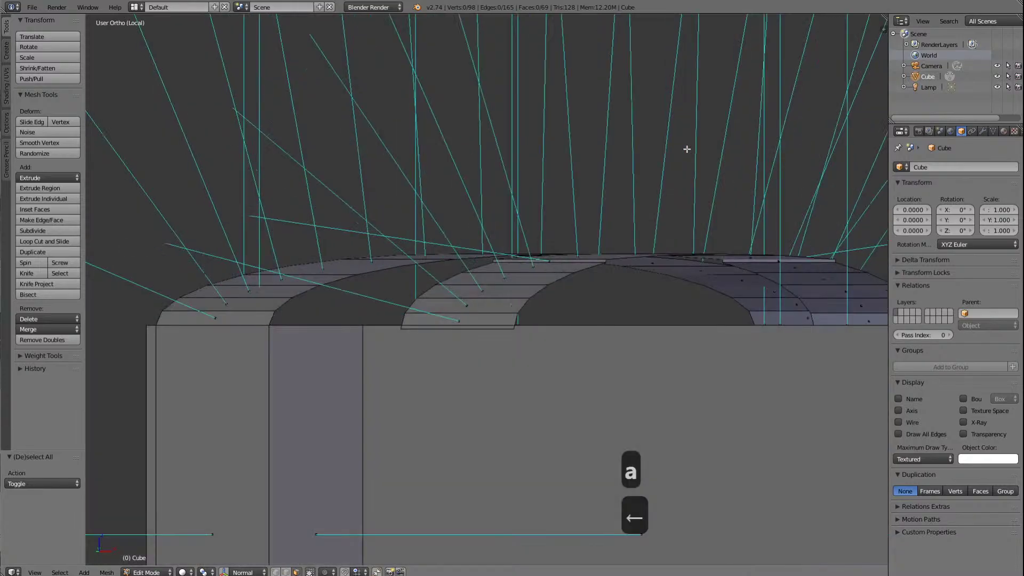
scroll(770, 133, "up", 3)
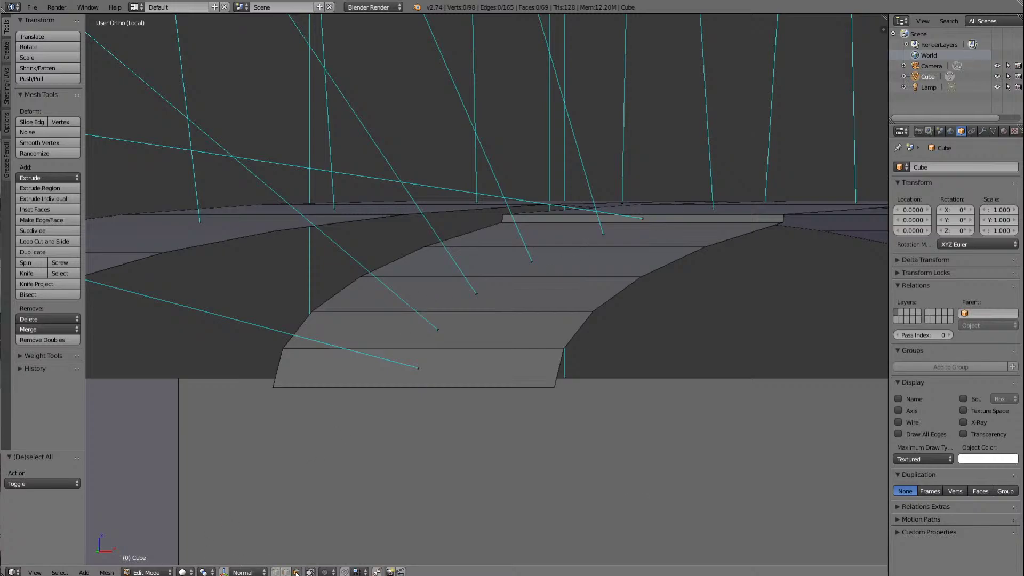
right_click(668, 219)
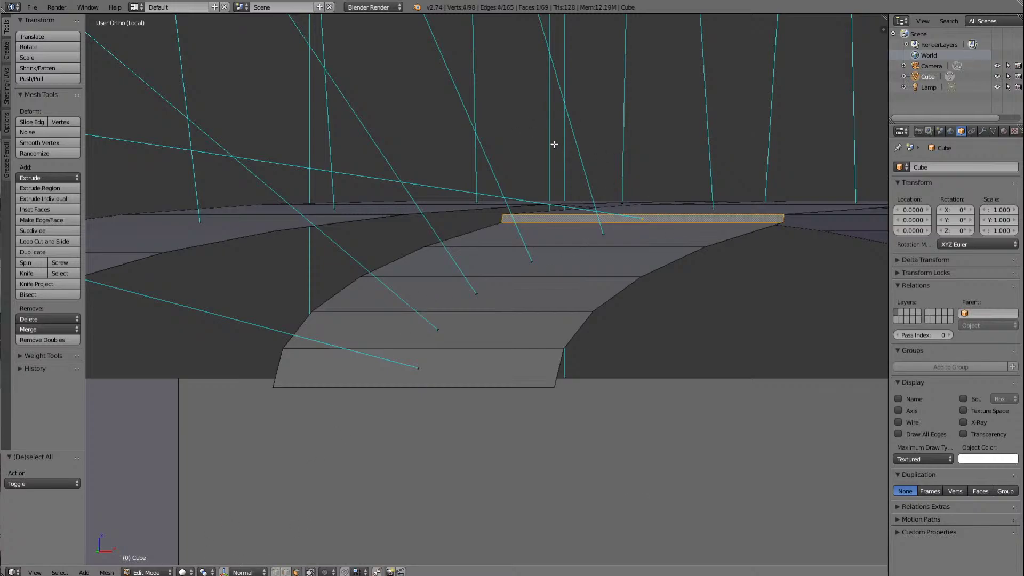
scroll(641, 208, "down", 5)
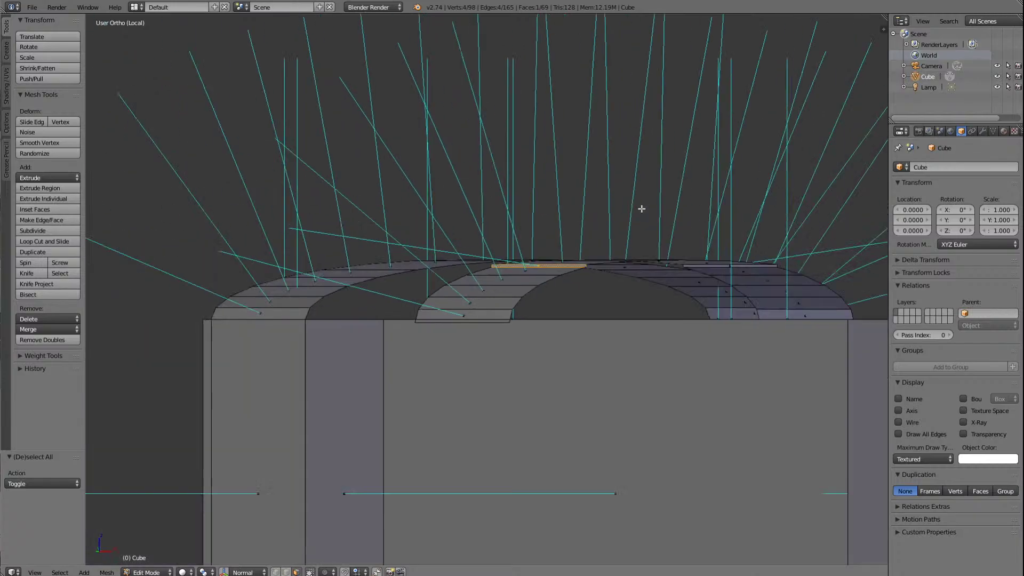
key("Delete")
left_click(642, 208)
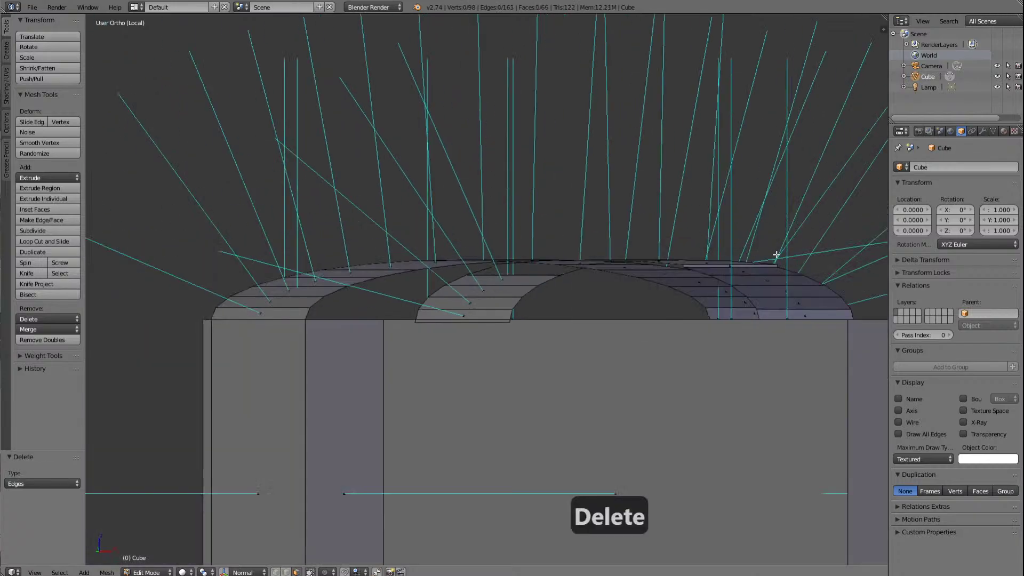
Step: Delete the matching thin upright face on the right side of the front roof section, using the Faces option
right_click(749, 265)
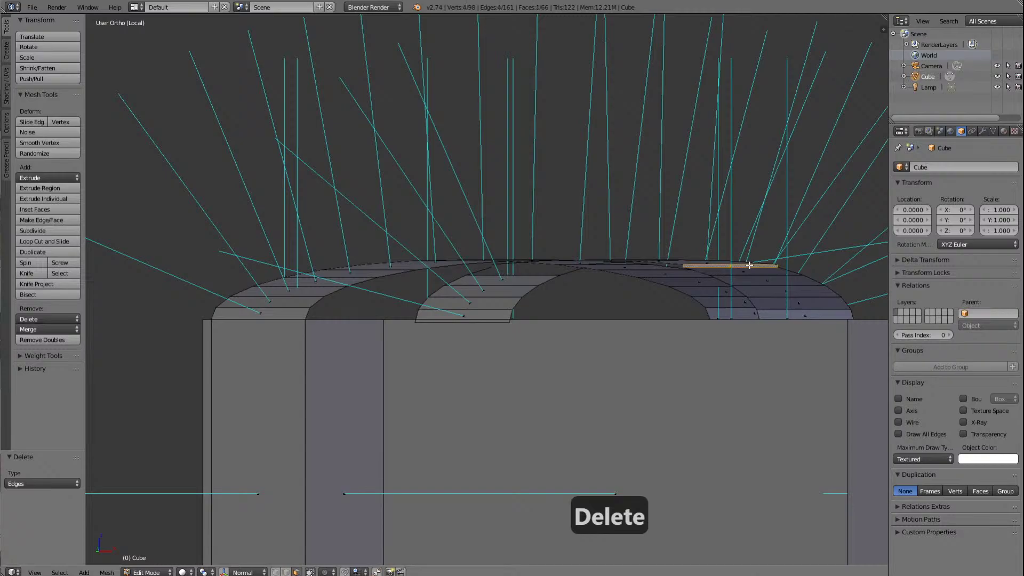
key("Right")
key("Right")
key("Right")
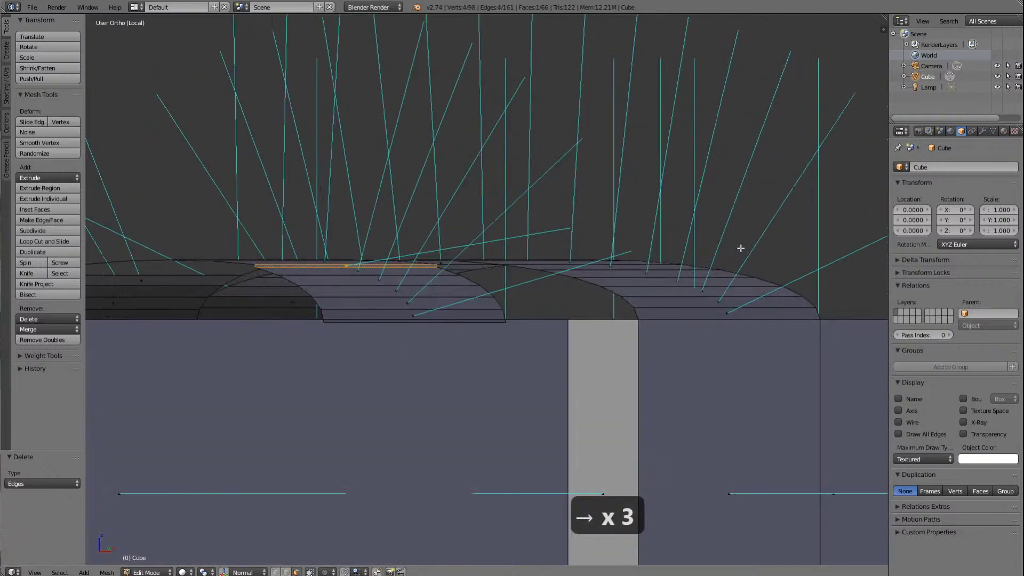
key("Delete")
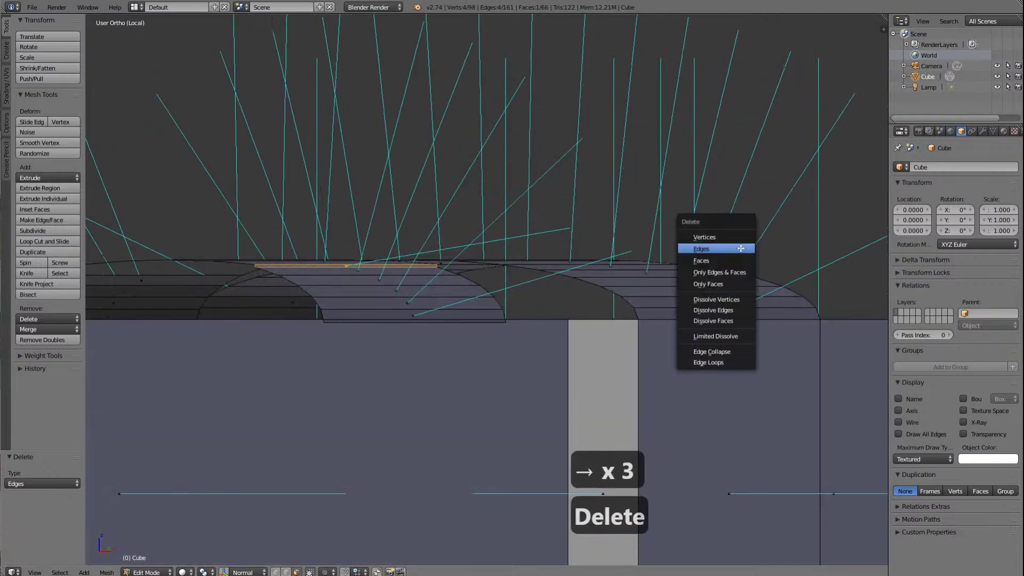
left_click(723, 259)
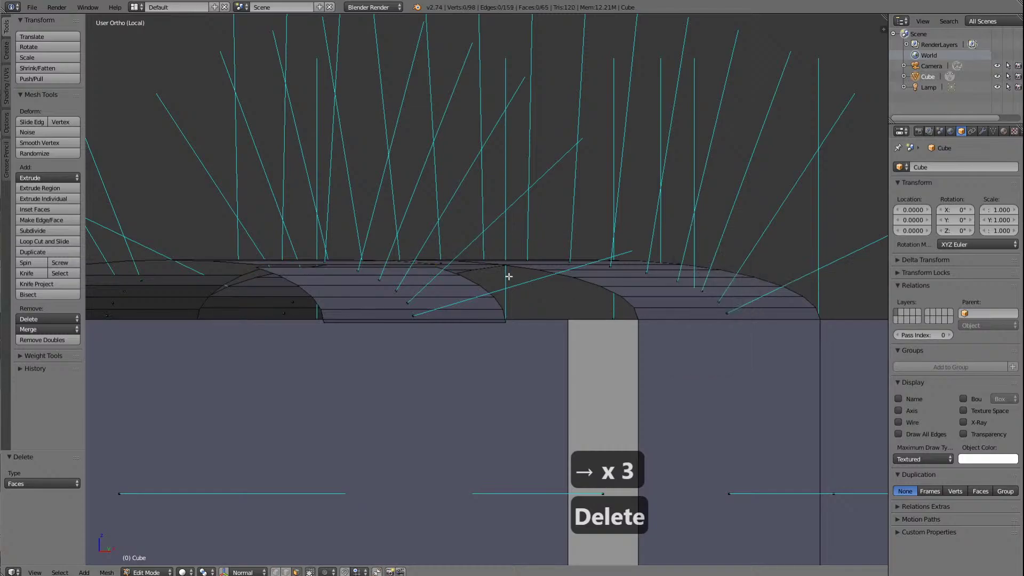
key("Up")
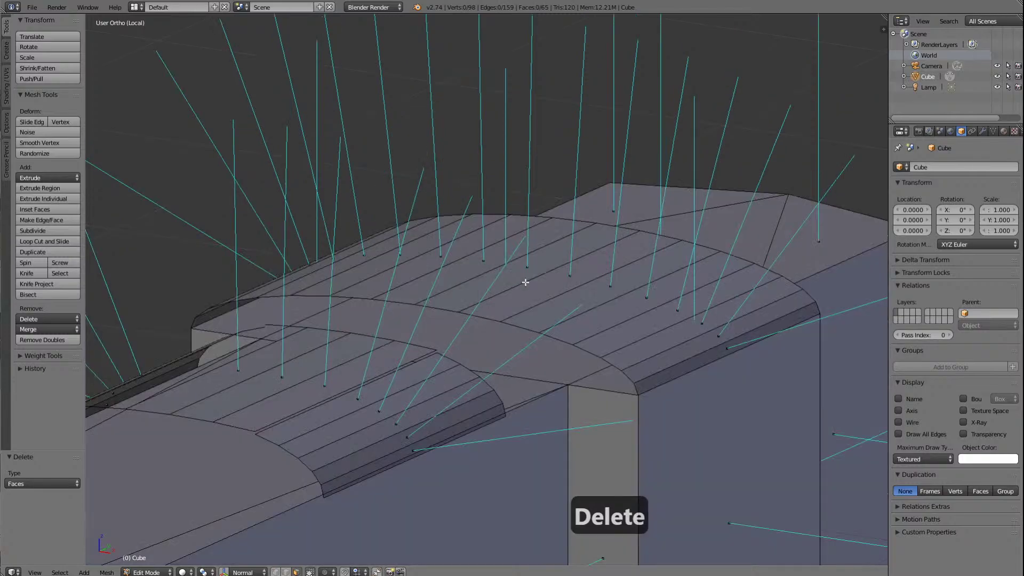
scroll(493, 291, "up", 2)
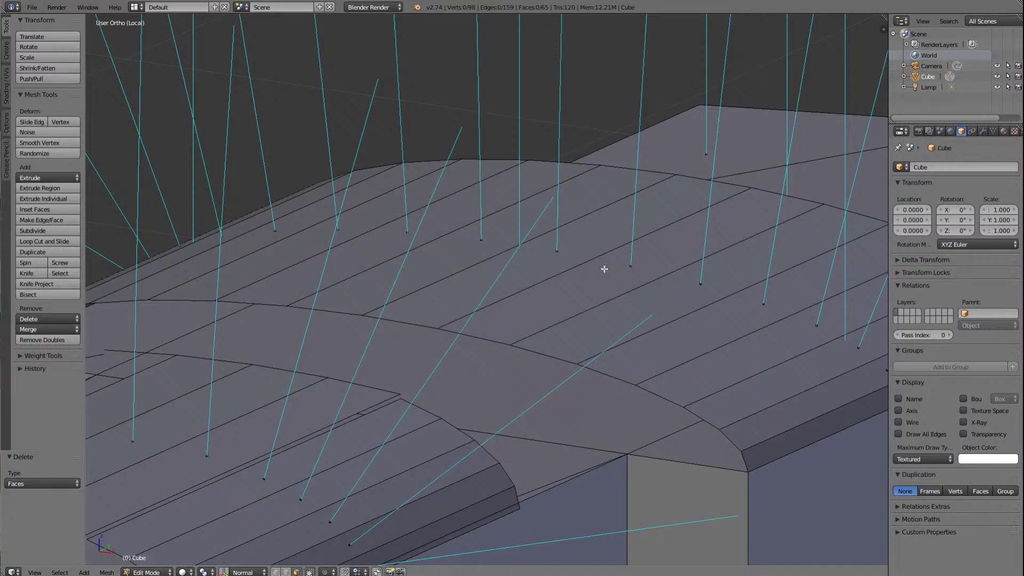
scroll(604, 269, "down", 2)
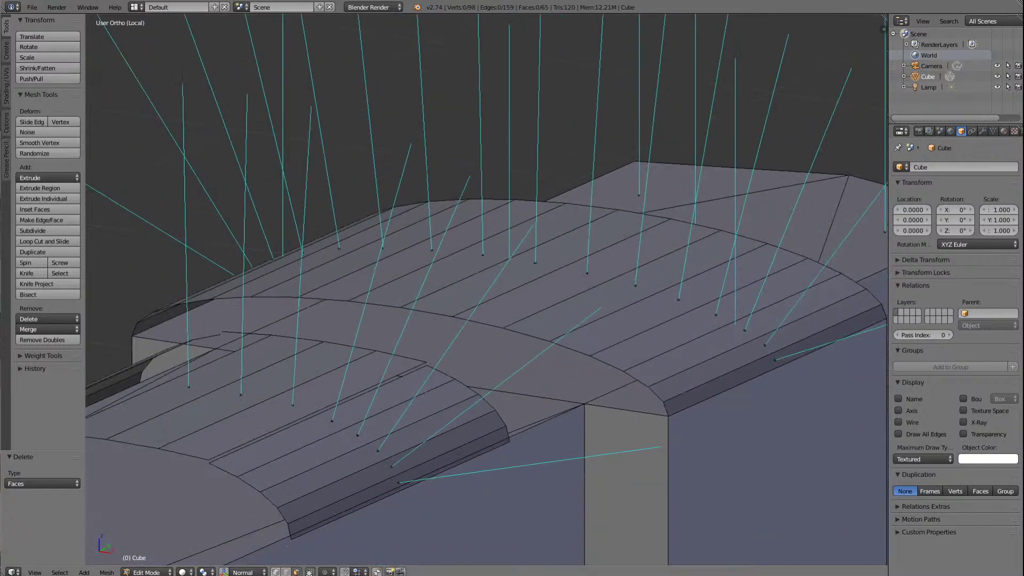
Step: In vertex select mode, merge the two close vertices at the front end of the right roof seam, using At Last
left_click(275, 571)
key("a")
key("a")
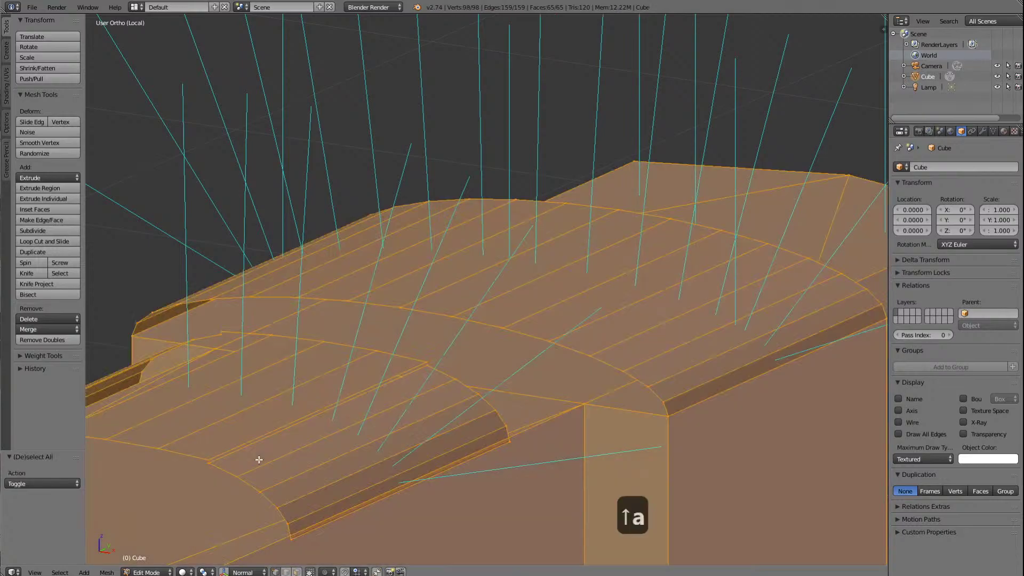
right_click(211, 460)
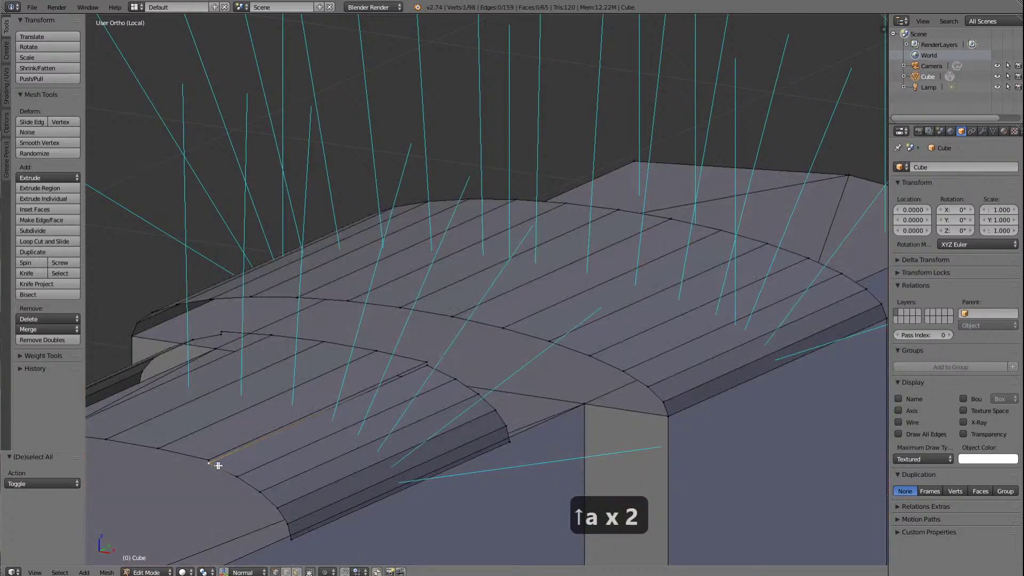
right_click(210, 461, "shift")
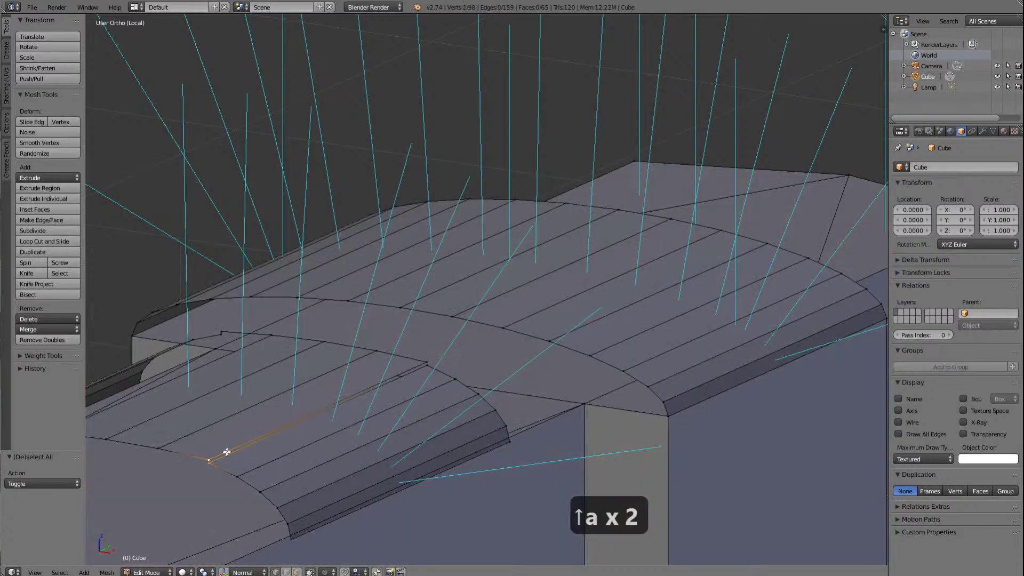
left_click(49, 328)
left_click(52, 349)
left_click(53, 354)
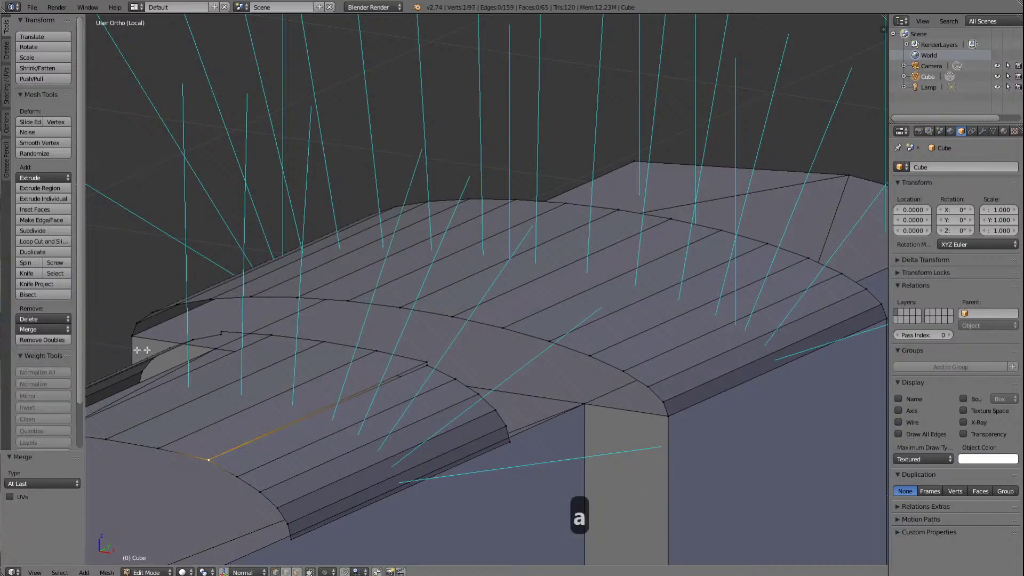
Step: Merge the two close vertices at the cab end of the right roof seam with At Last and deselect everything
right_click(426, 362)
right_click(428, 362, "shift")
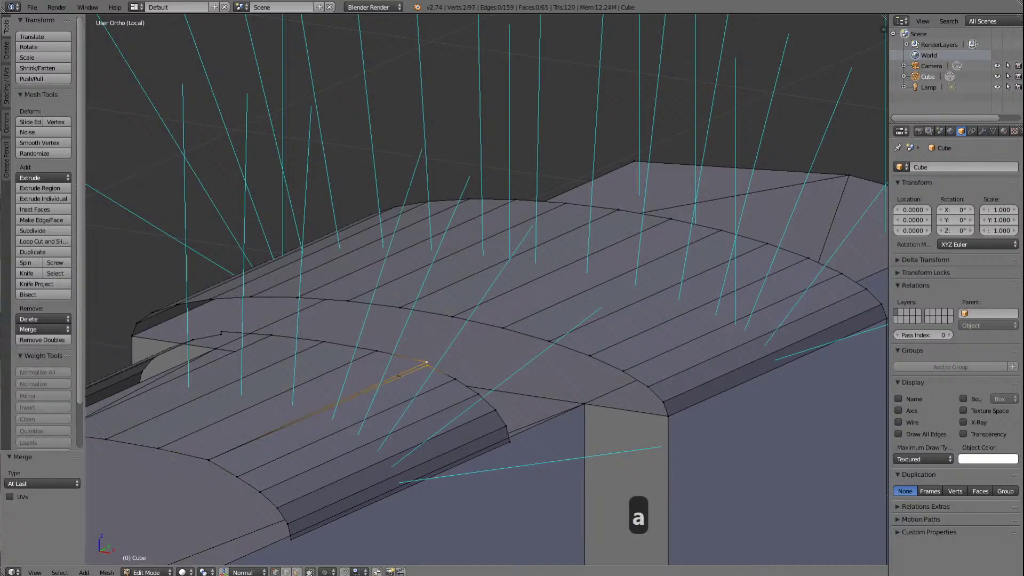
left_click(39, 325)
left_click(48, 353)
key("a")
Step: Select the two close vertices at the front end of the left roof seam
key("Left")
key("Left")
key("Left")
key("Left")
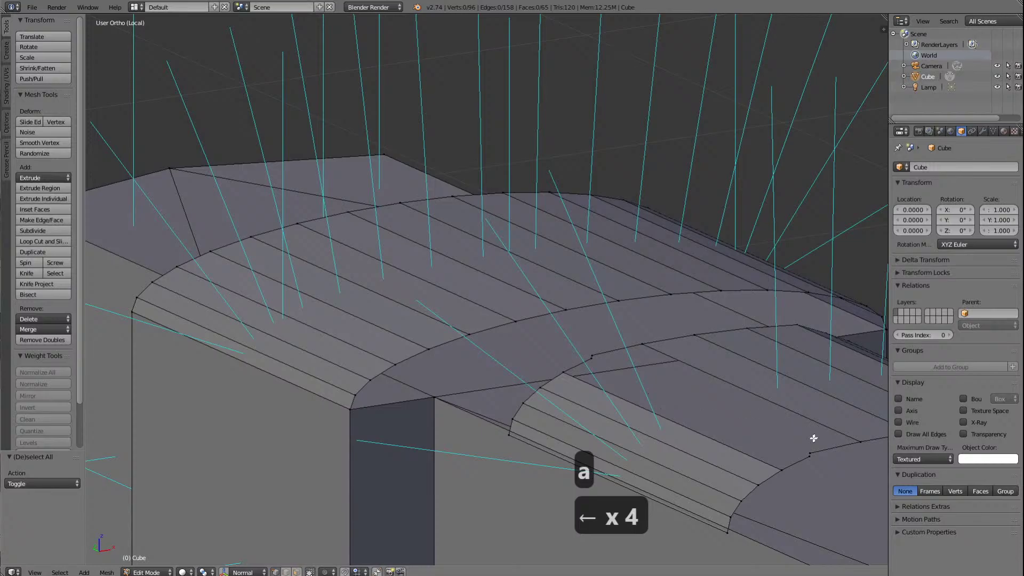
scroll(800, 443, "up", 1)
scroll(801, 443, "down", 1)
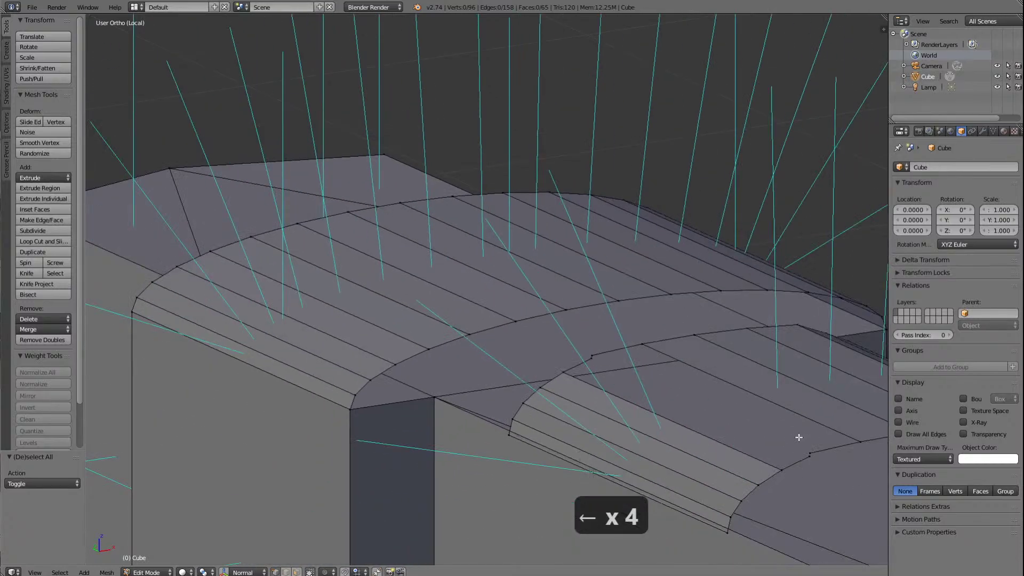
right_click(809, 457)
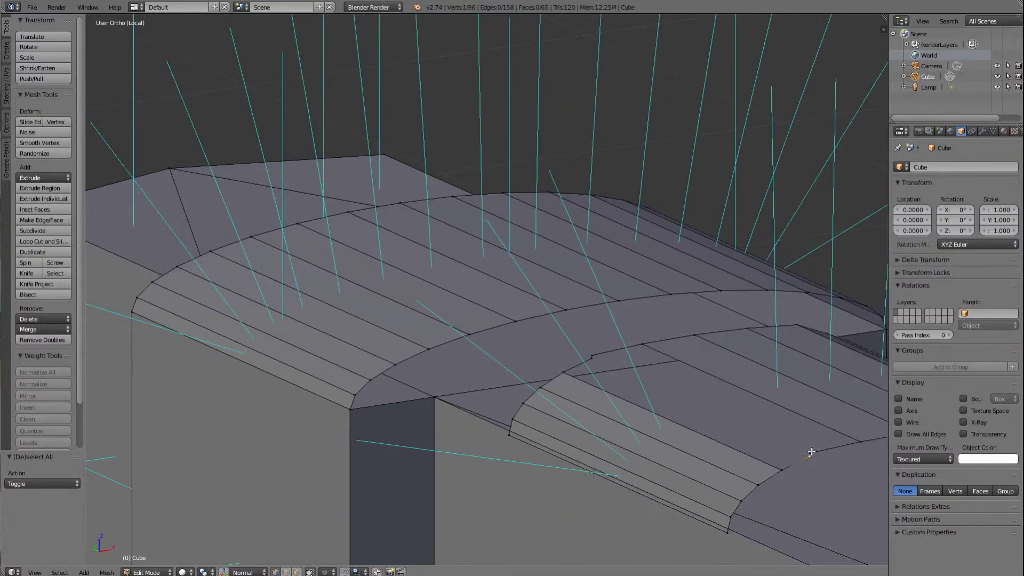
right_click(810, 452, "shift")
Step: Undo the recent vertex selections and both vertex merges on the right roof seam
key("ctrl+z")
key("ctrl+z")
key("ctrl+z")
key("ctrl+z")
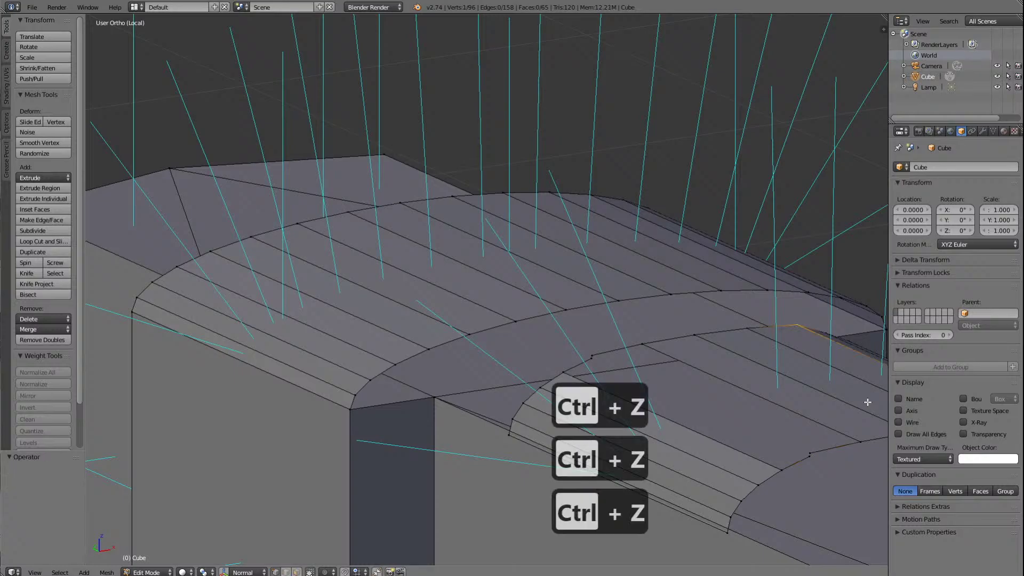
key("ctrl+z")
key("ctrl+z")
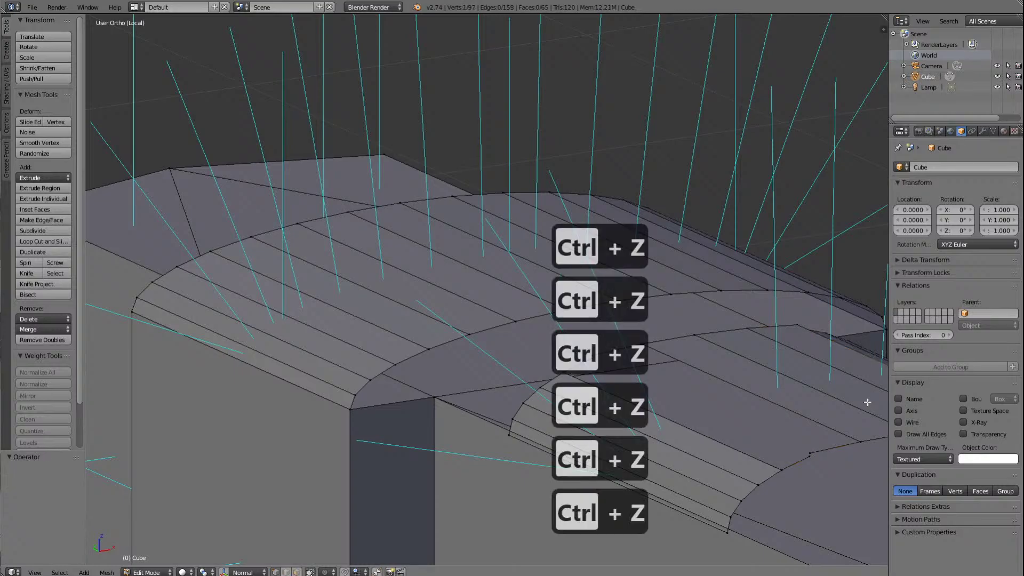
key("ctrl+z")
key("ctrl+z")
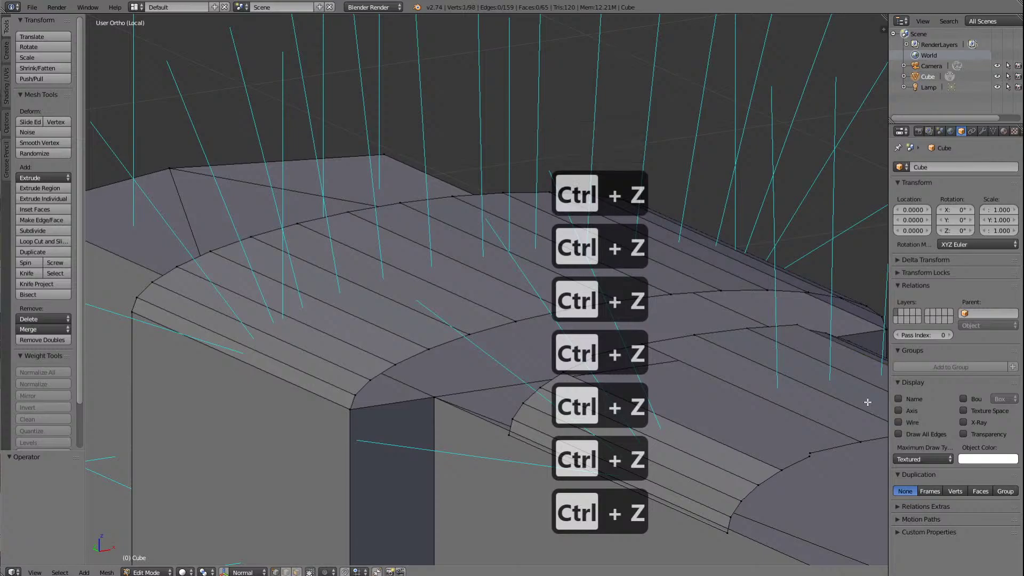
Step: Merge the pair of close vertices at the front end of the right roof seam again, using At Last
scroll(800, 459, "down", 6)
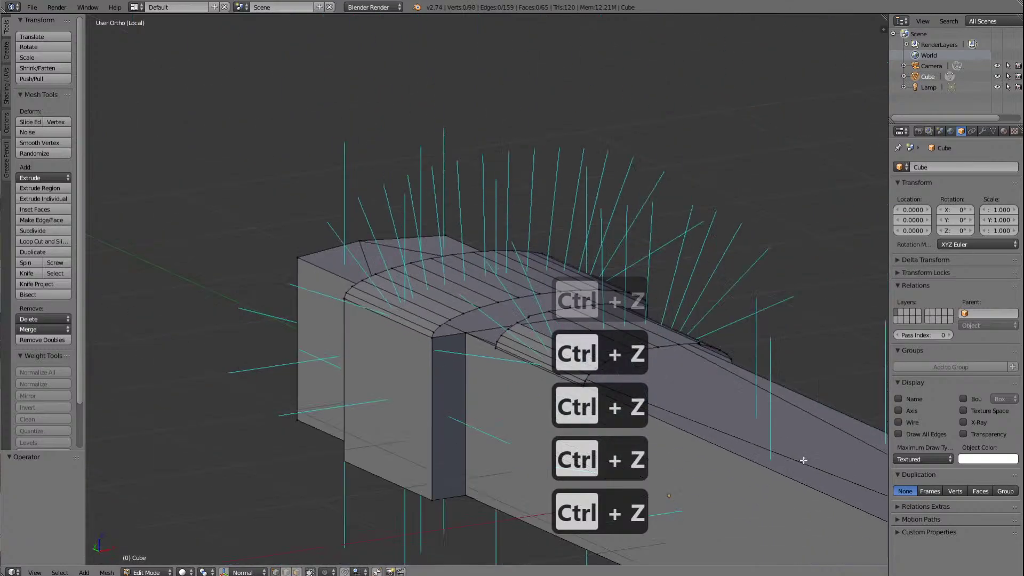
scroll(803, 460, "up", 6)
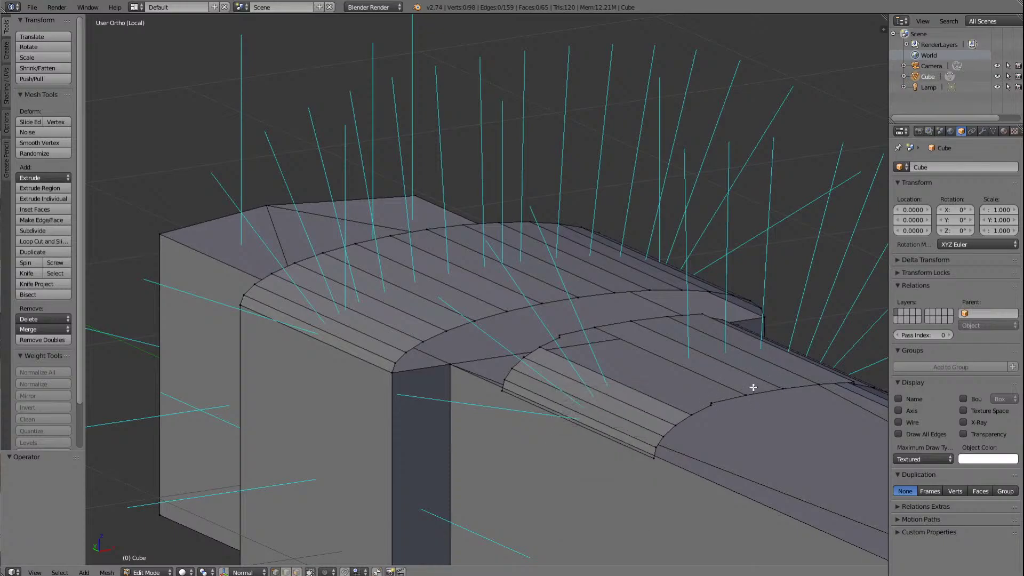
right_click(712, 403)
key("Right")
key("Right")
key("Right")
key("Right")
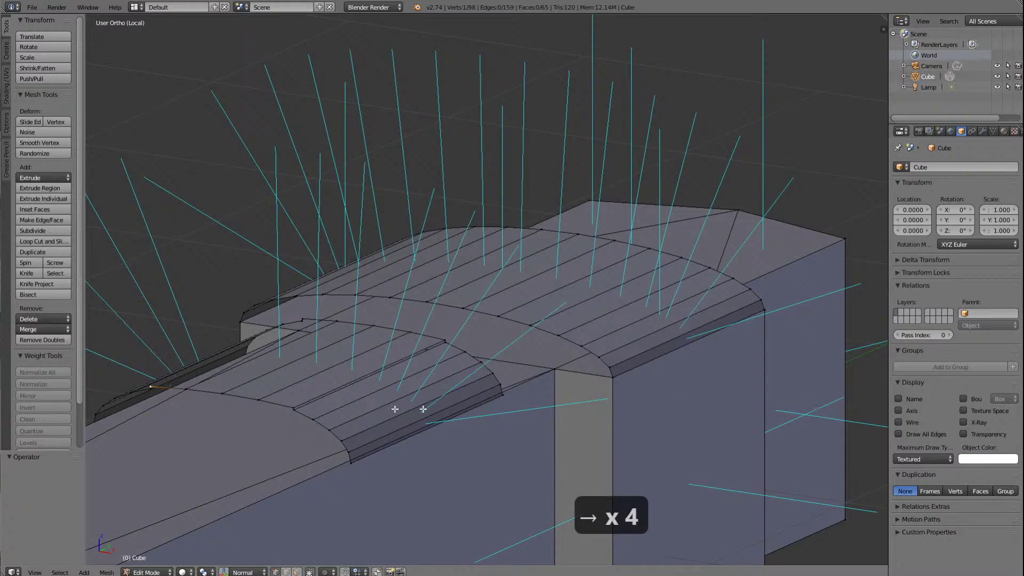
key("a")
right_click(295, 410)
right_click(294, 409, "ctrl")
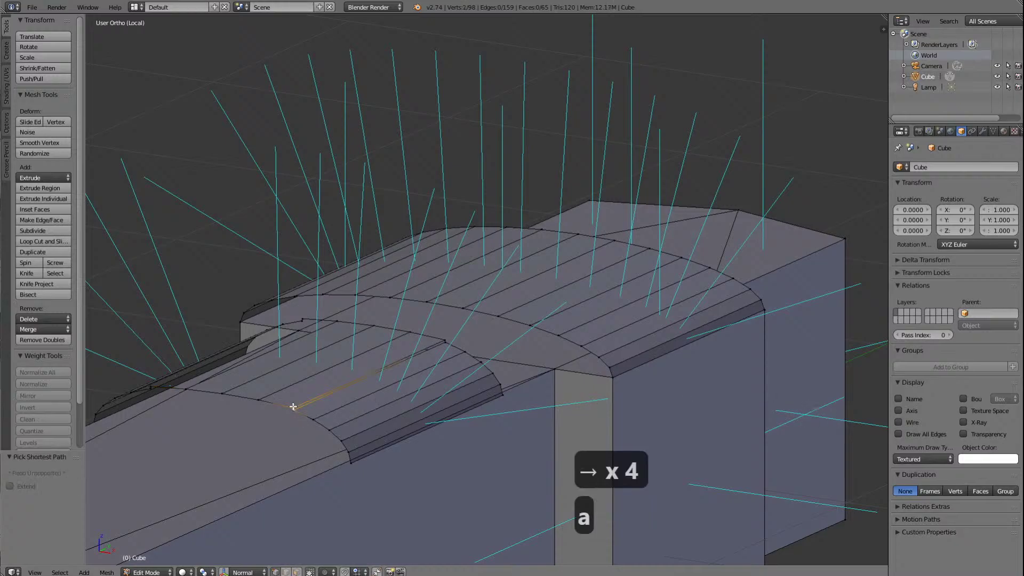
left_click(41, 329)
left_click(41, 354)
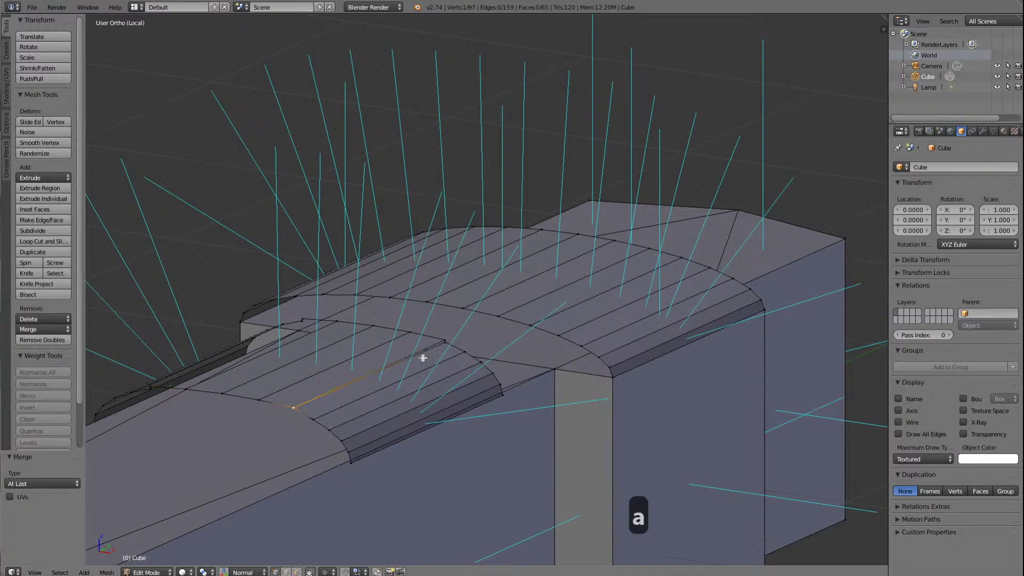
Step: Merge the two close vertices at the cab end of the right roof seam again and clear the selection
right_click(447, 343)
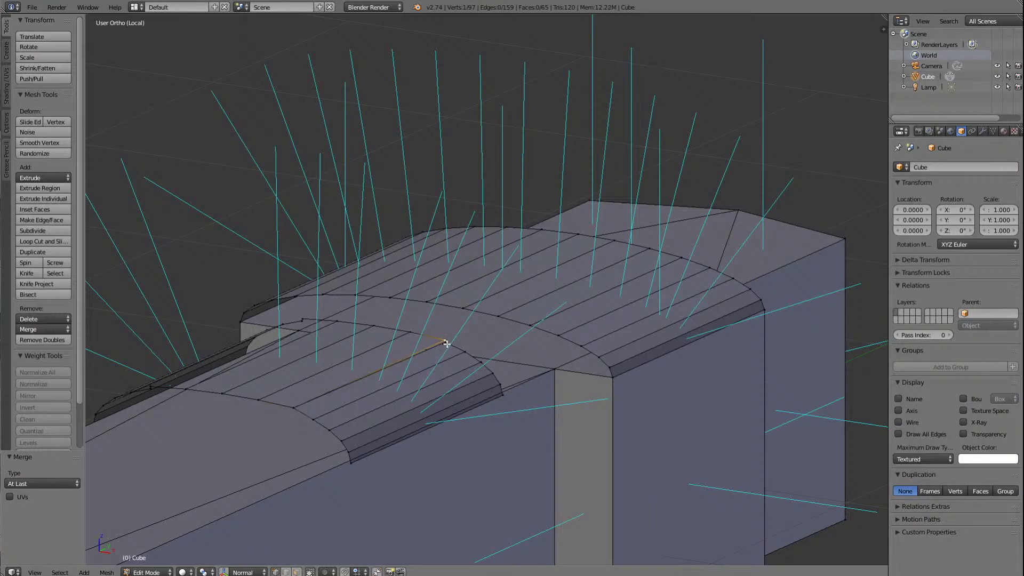
right_click(447, 343, "shift")
left_click(36, 329)
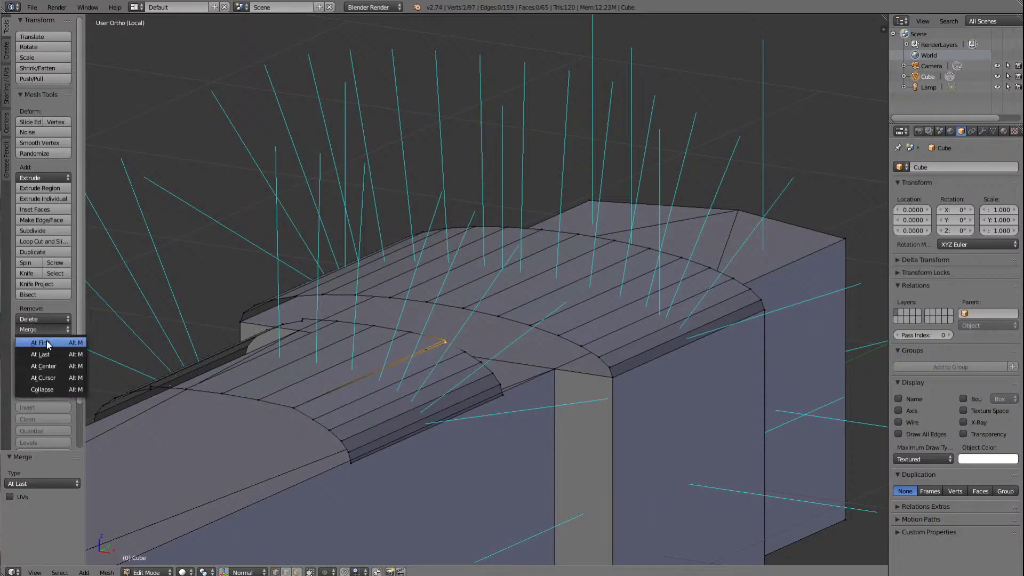
left_click(47, 340)
key("a")
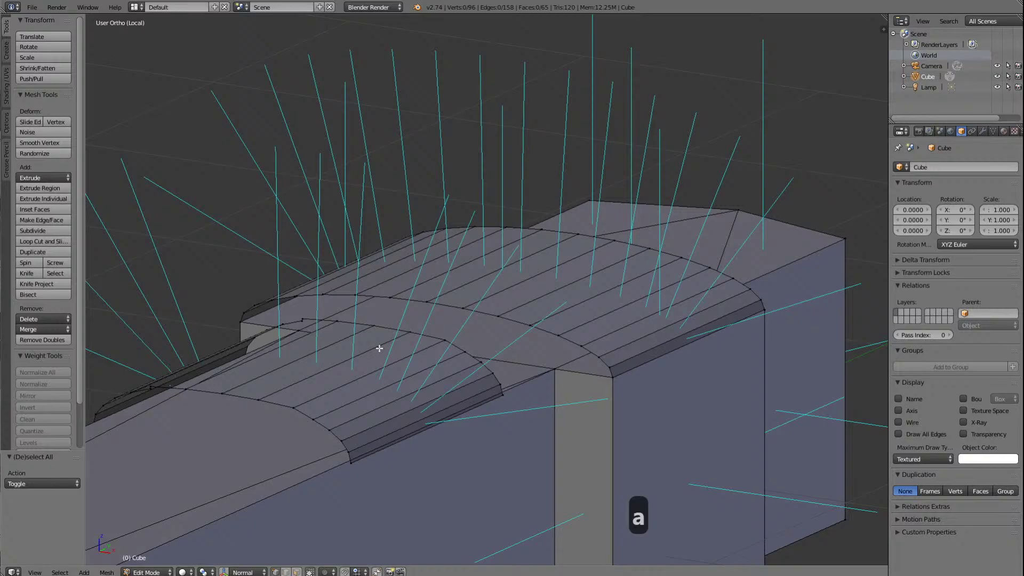
Step: Merge the two close vertices at the front end of the left roof seam with At Last and deselect everything
key("KP_4")
key("KP_4")
key("KP_4")
key("KP_4")
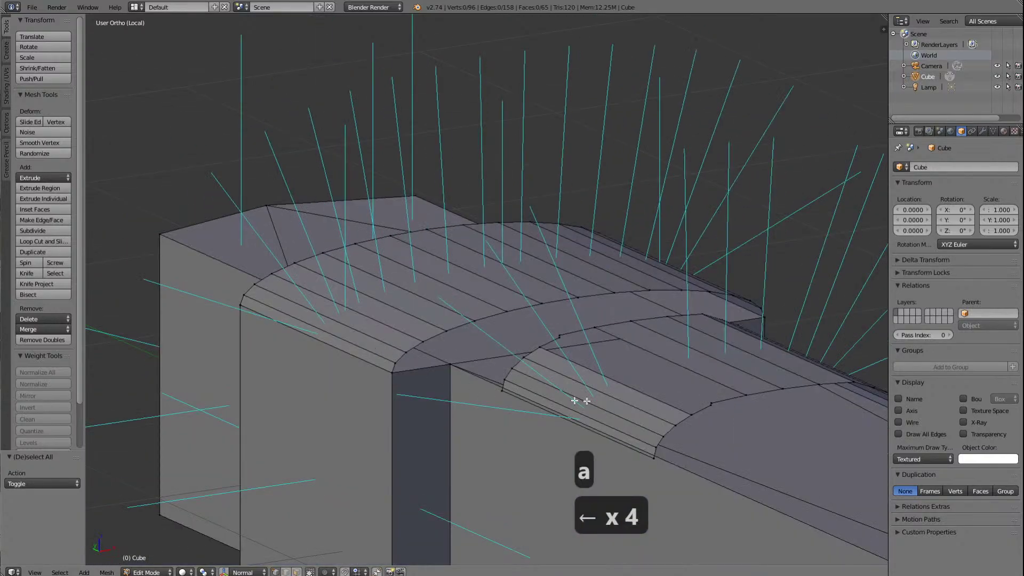
right_click(711, 405)
right_click(715, 401, "shift")
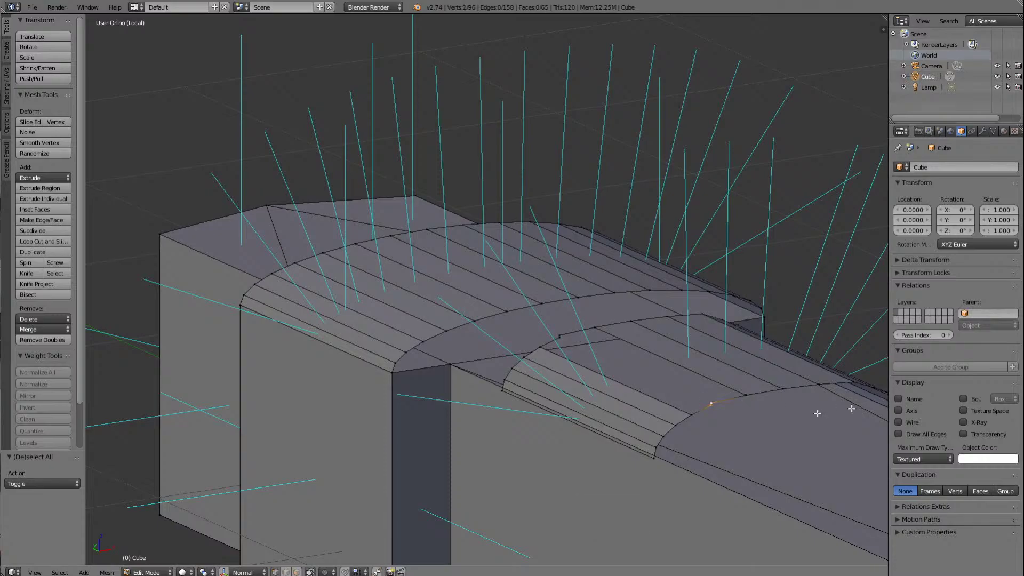
left_click(44, 328)
left_click(52, 355)
key("a")
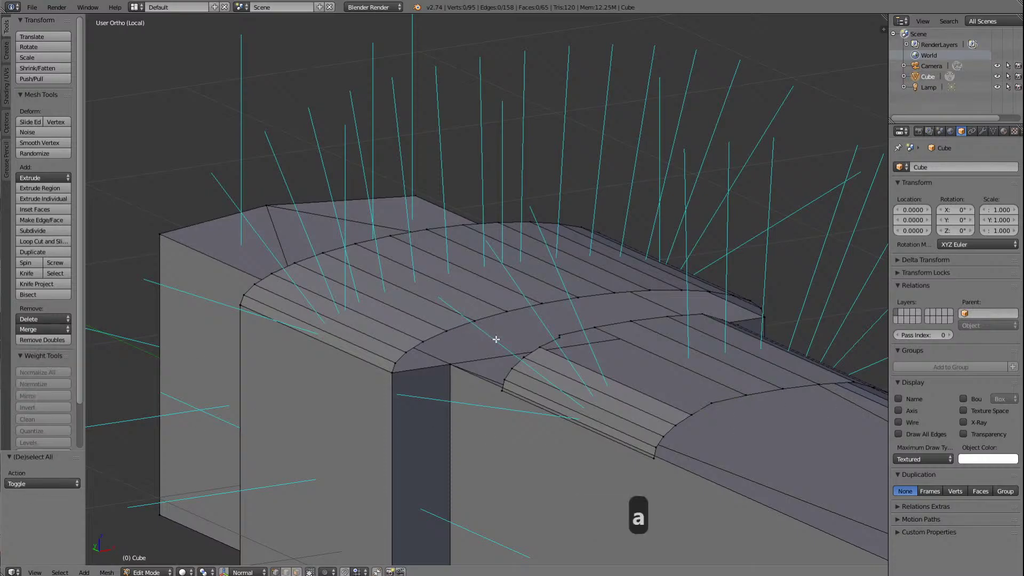
Step: Merge the two close vertices at the cab end of the left roof seam with At Last and deselect everything
right_click(559, 336)
left_click(45, 329)
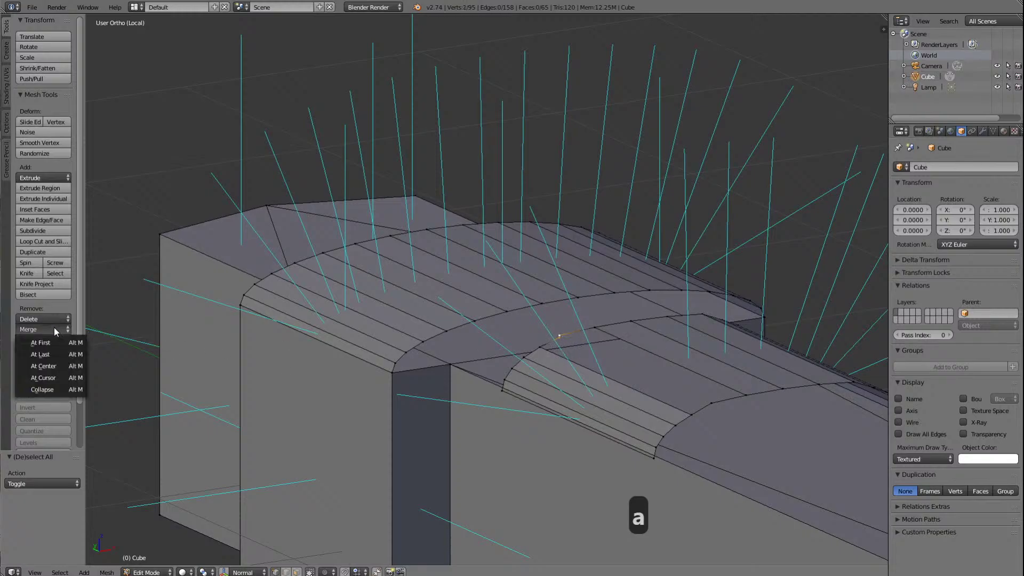
left_click(53, 354)
key("a")
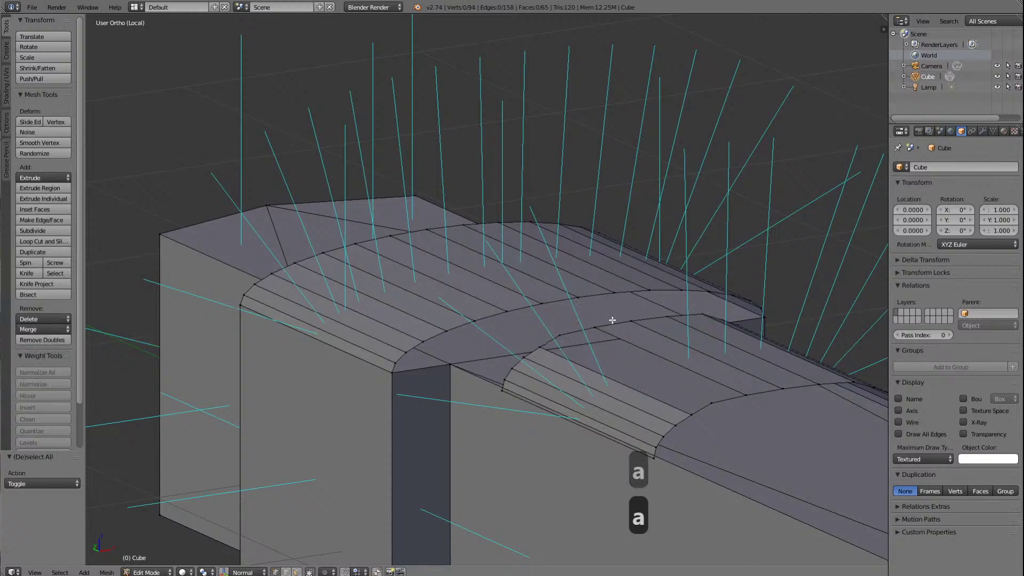
Step: In edge select mode, extrude the two edges at the cab end of the left roof gap about -1.056 along Y
left_click(286, 571)
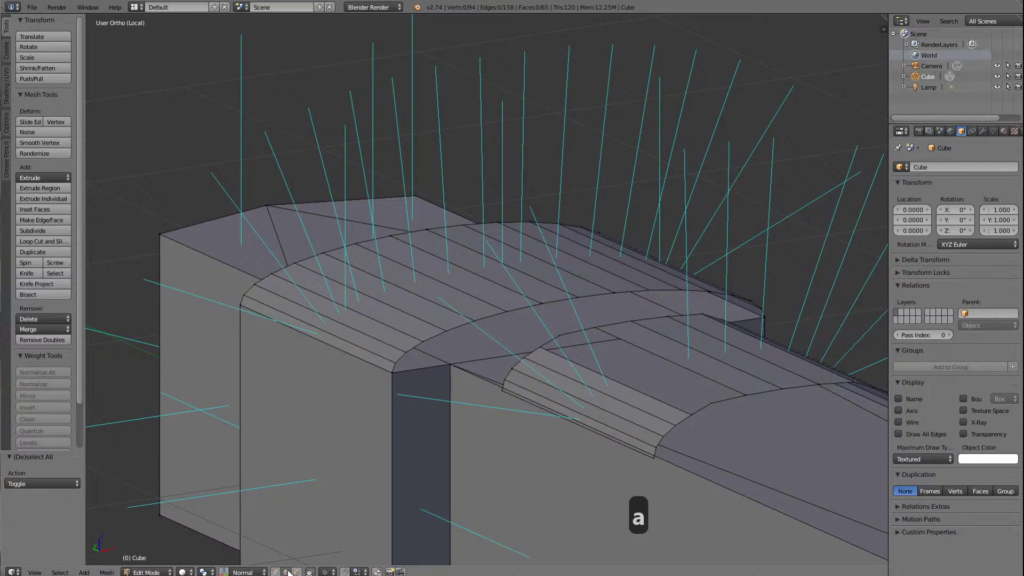
right_click(576, 332)
right_click(554, 342, "shift")
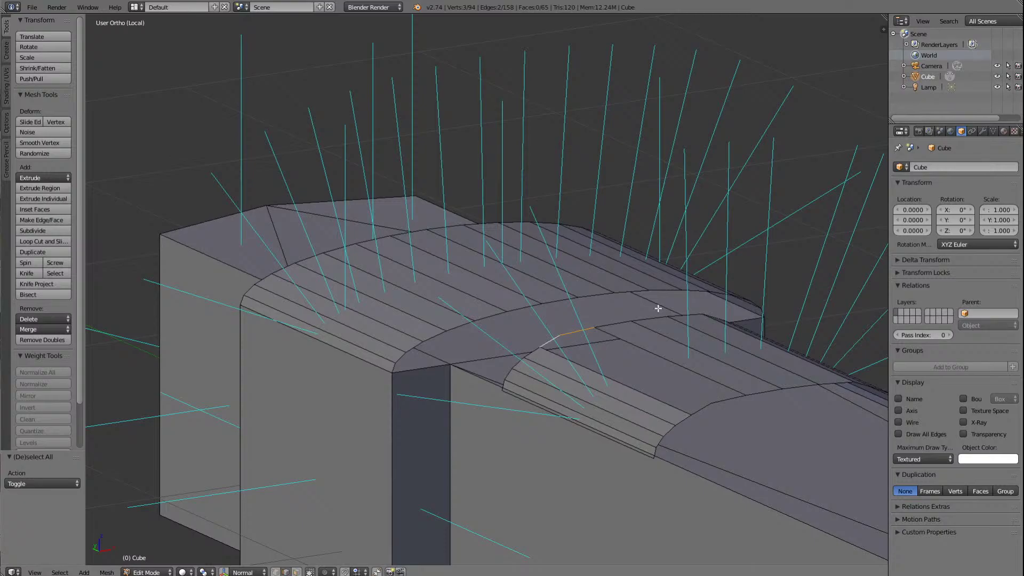
key("e")
key("y")
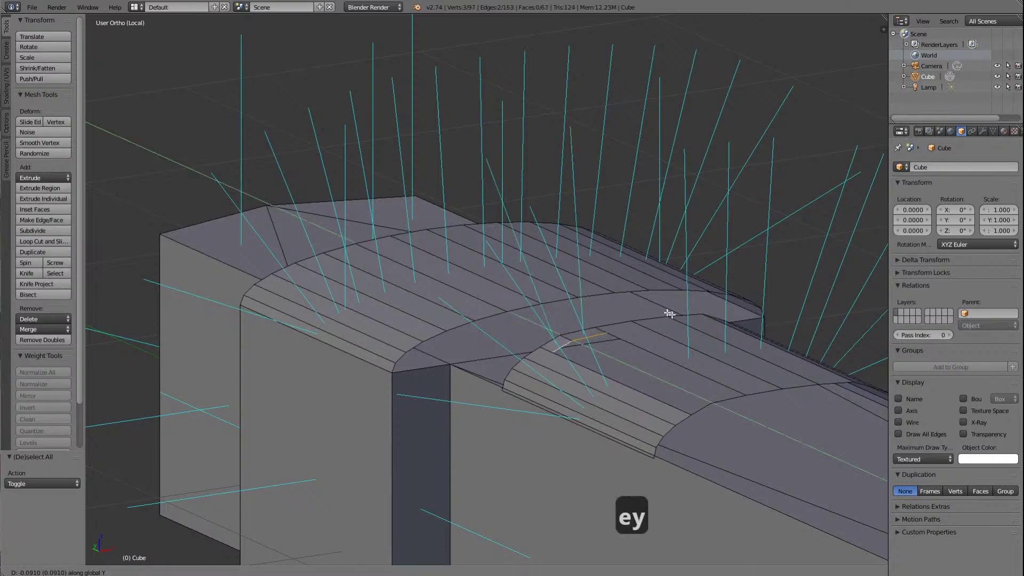
left_click(803, 365)
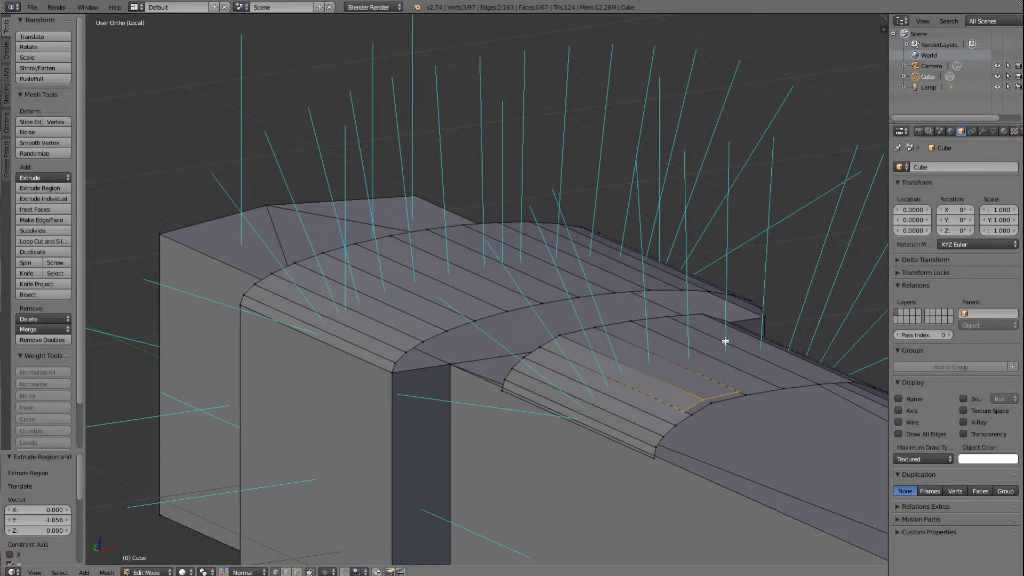
Step: Merge the outer and middle end vertices of the extruded strip with the matching front roof vertices, using At Last
key("a")
right_click(687, 411, "alt")
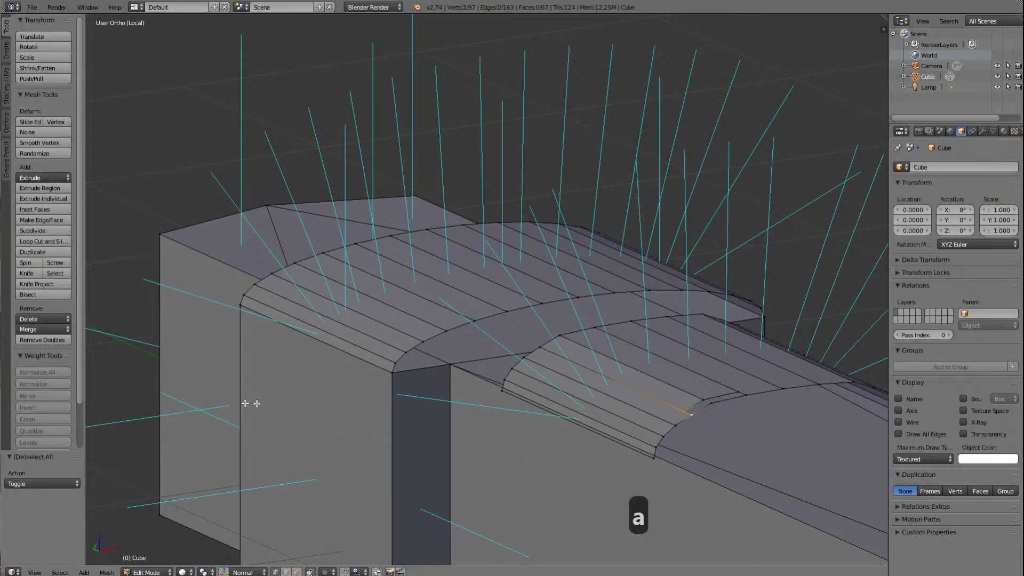
left_click(37, 328)
left_click(46, 353)
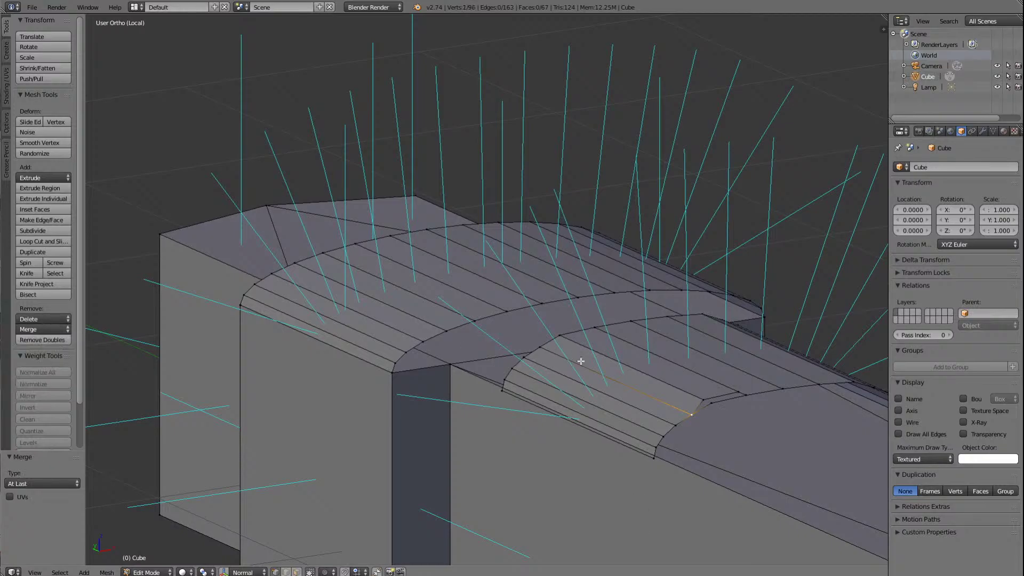
key("a")
right_click(709, 402)
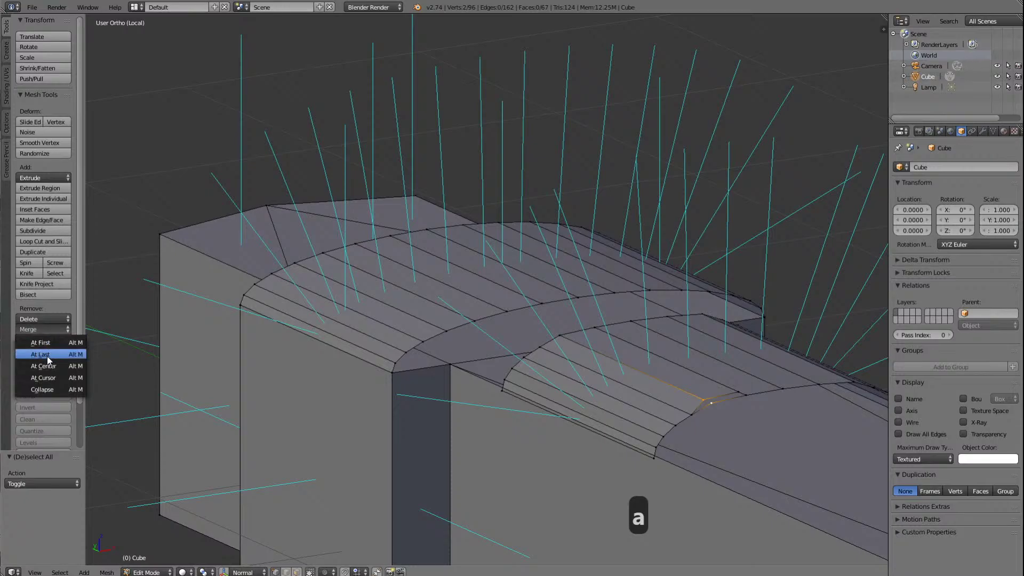
left_click(47, 355)
key("a")
Step: Merge the inner end vertex of the extruded strip with the adjacent front roof vertex using At Last and deselect everything
left_click(738, 392)
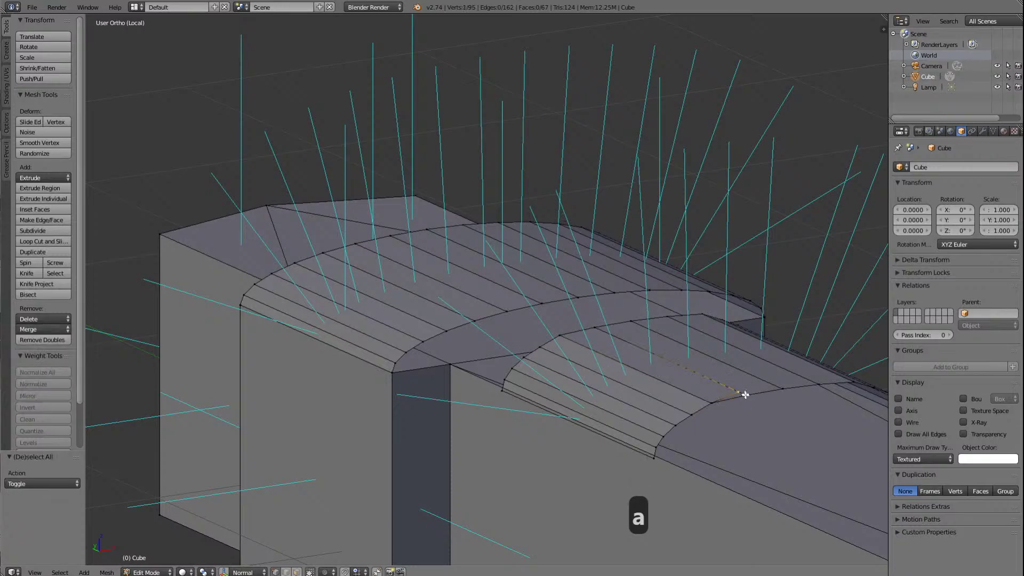
left_click(745, 394, "shift")
left_click(36, 329)
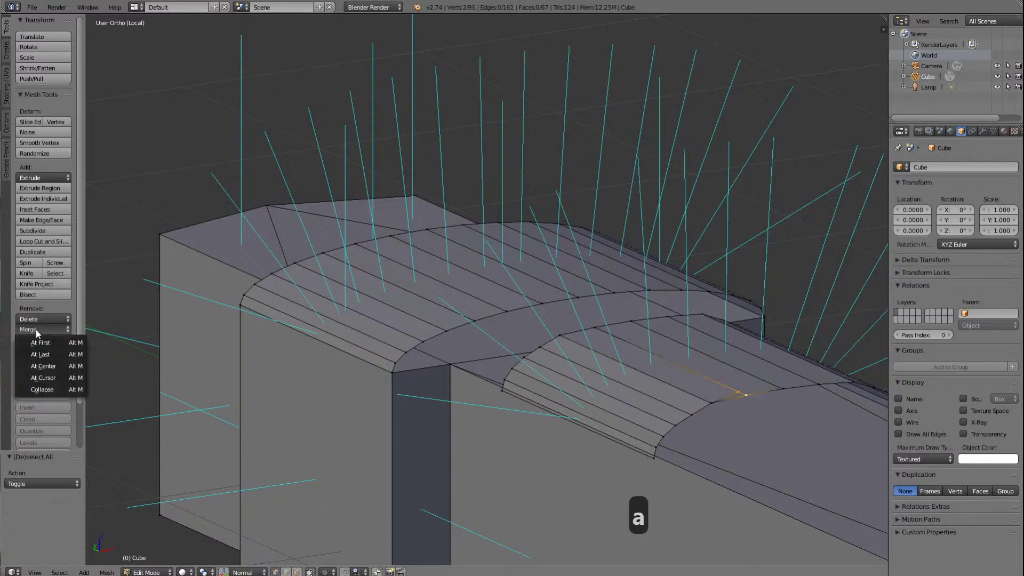
left_click(47, 356)
key("a")
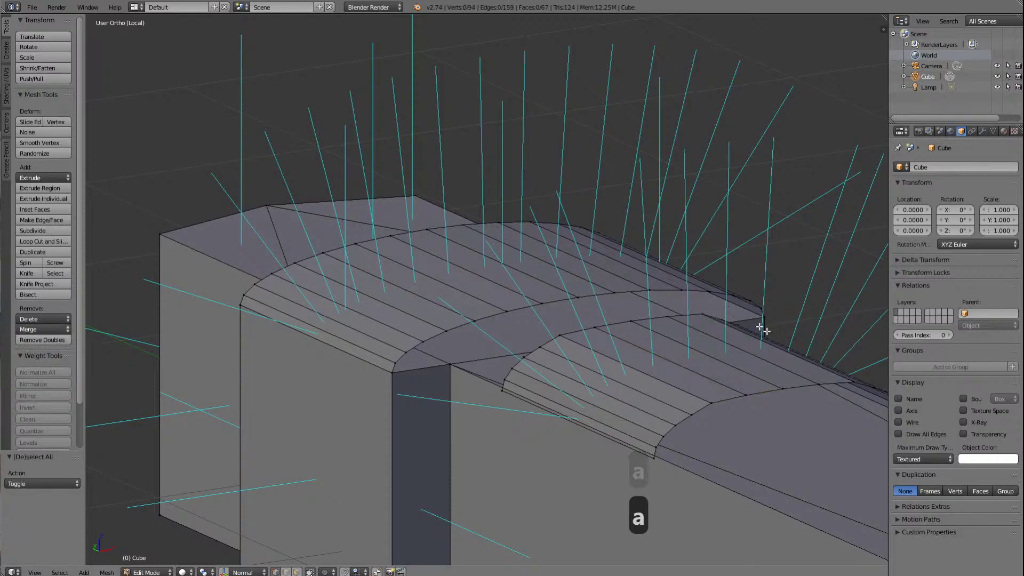
scroll(764, 331, "down", 2)
key("KP_6")
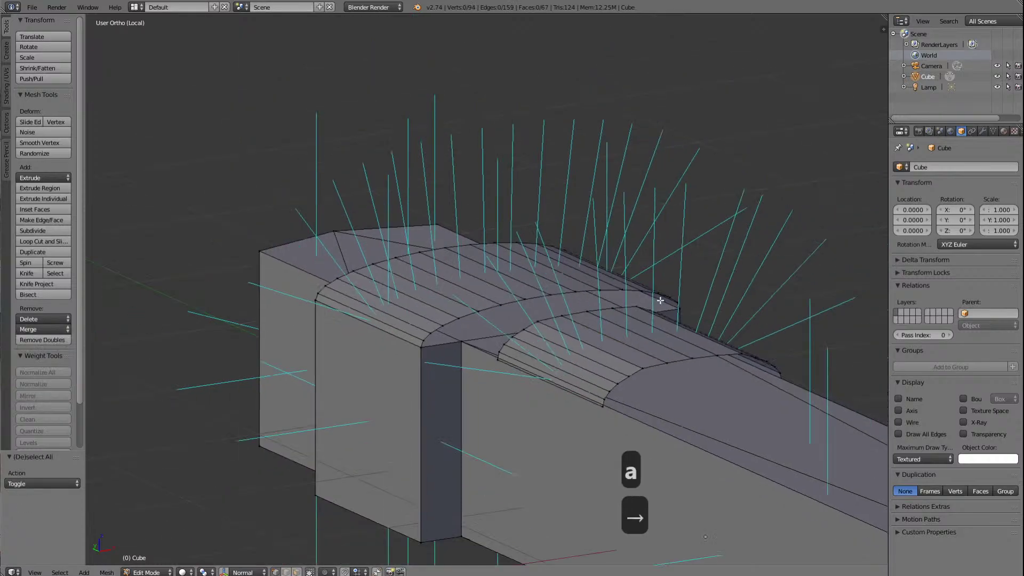
Step: Remove doubles across the whole mesh, deselect everything and switch to face select mode
key("a")
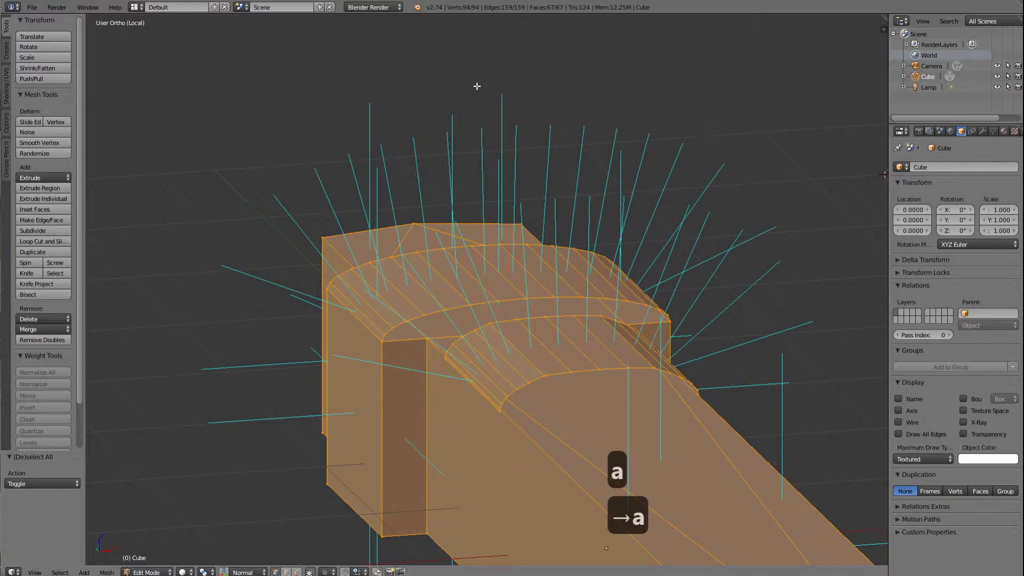
left_click(38, 340)
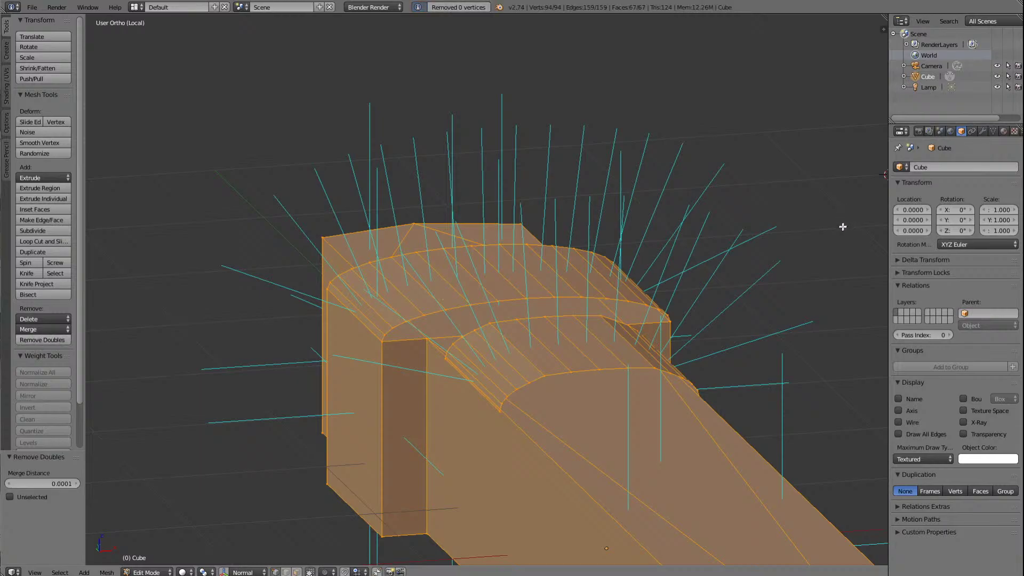
scroll(567, 367, "up", 4)
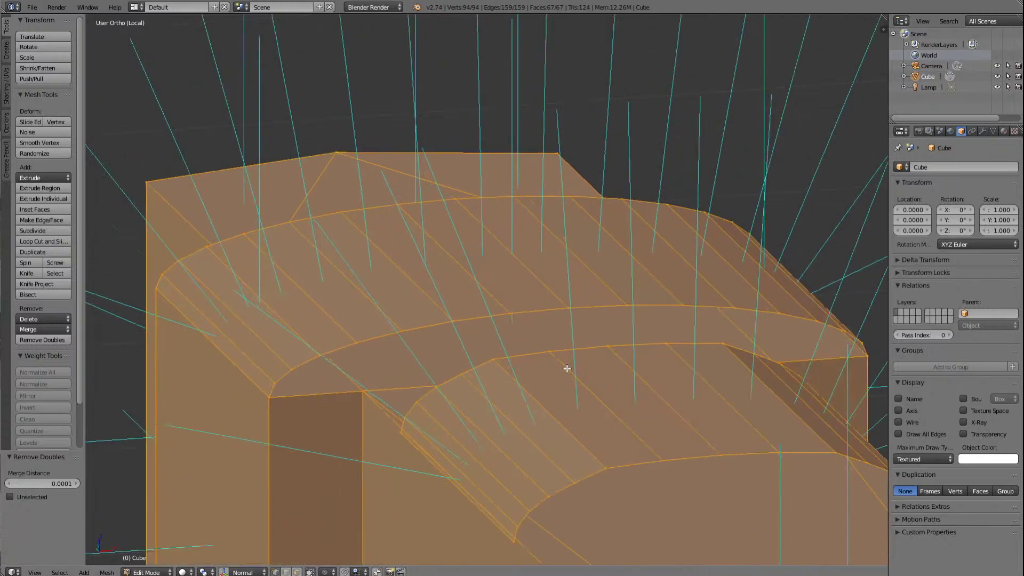
key("a")
scroll(637, 343, "down", 2)
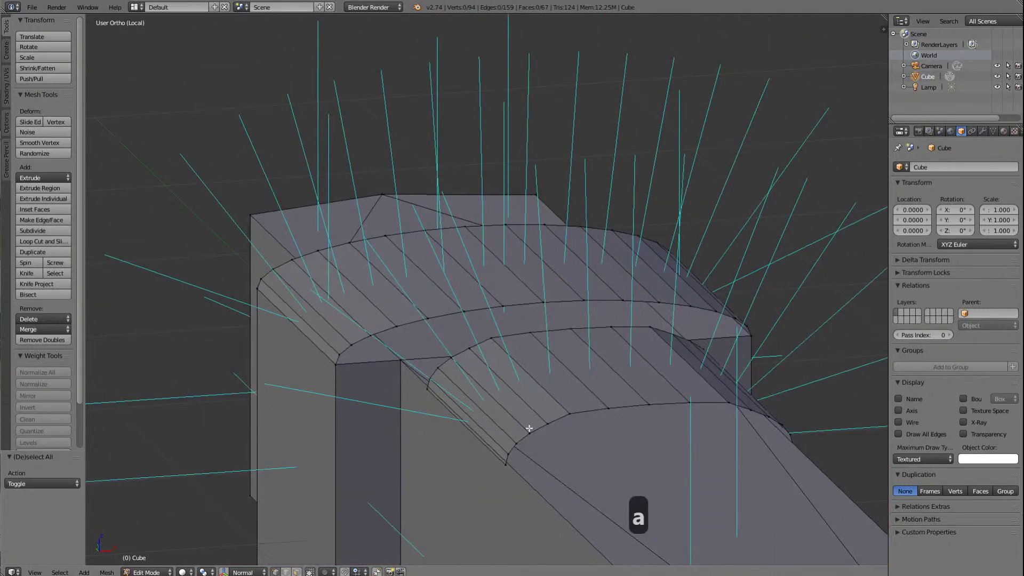
left_click(297, 572)
right_click(527, 385)
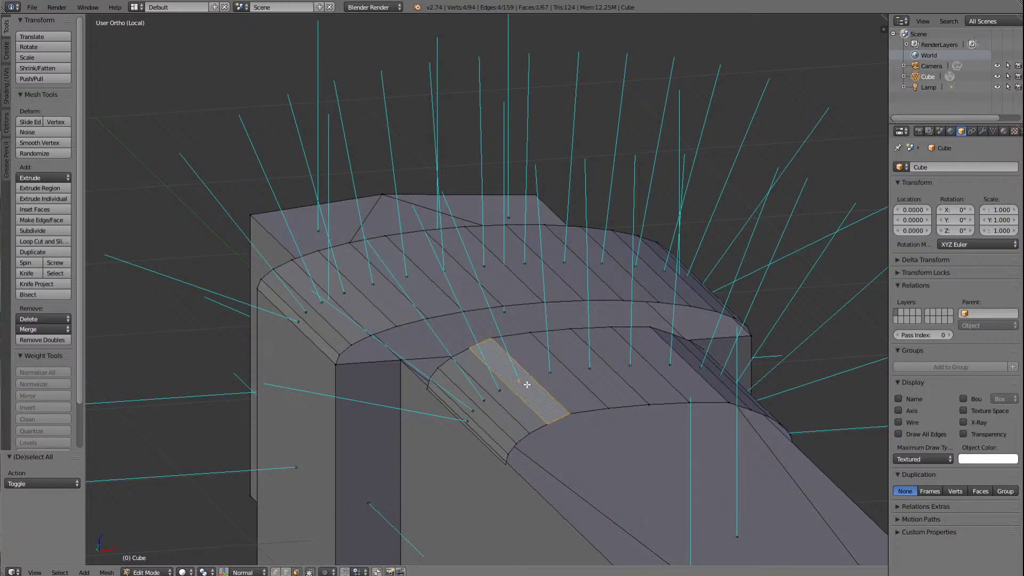
right_click(503, 403, "shift")
right_click(488, 410, "shift")
right_click(481, 417, "shift")
right_click(474, 428, "shift")
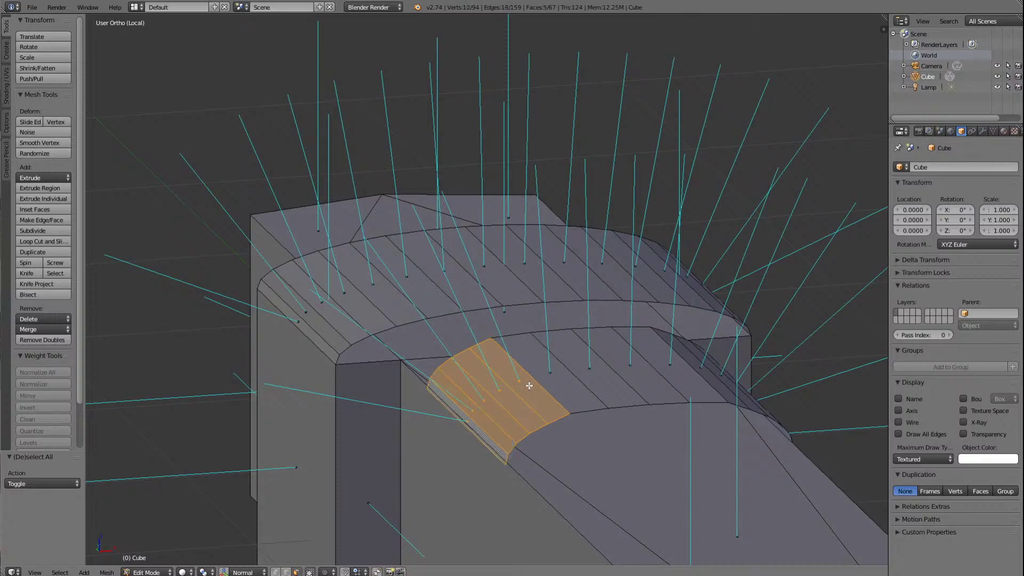
key("a")
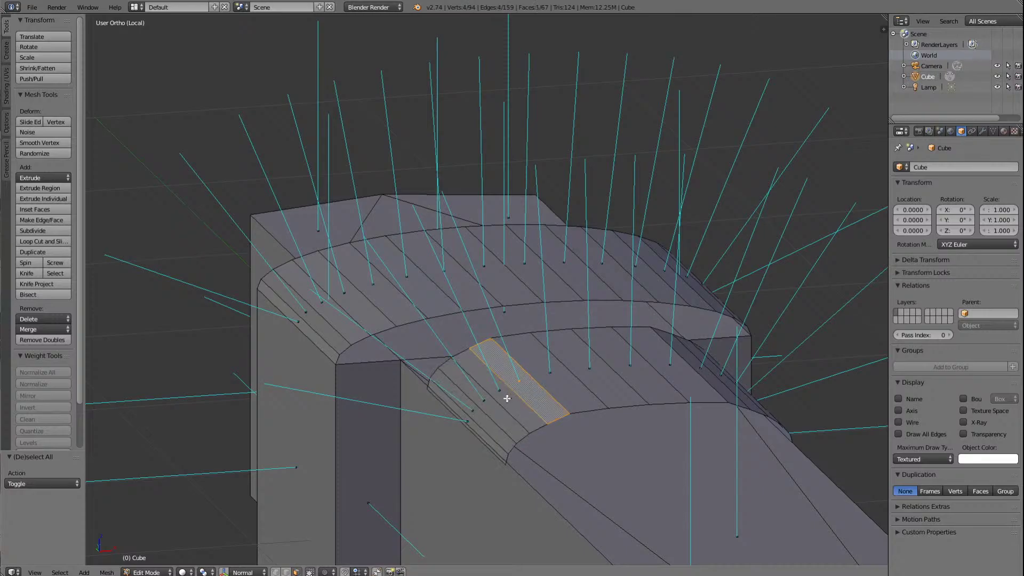
Step: Move the four outermost curved faces on each side of the narrowed roof section up 0.016 along Z in front view and deselect them
right_click(506, 398)
right_click(493, 412, "shift")
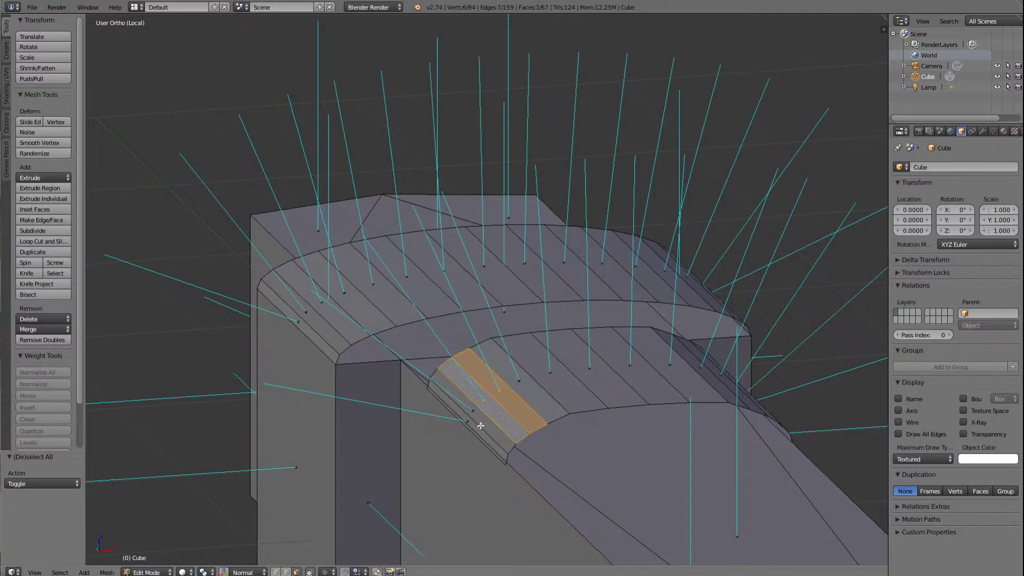
right_click(480, 428, "shift")
right_click(479, 433, "shift")
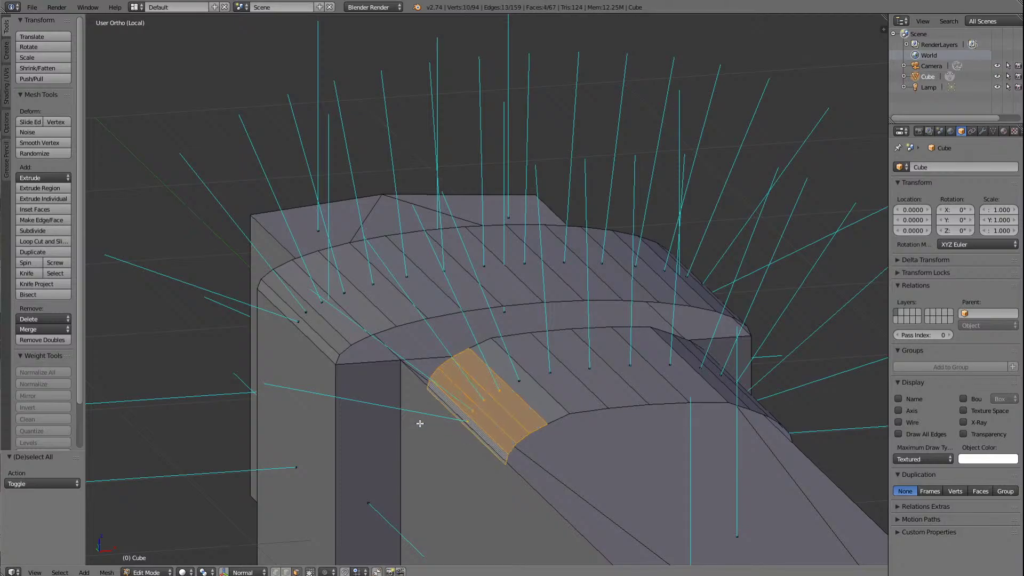
key("Right")
key("Right")
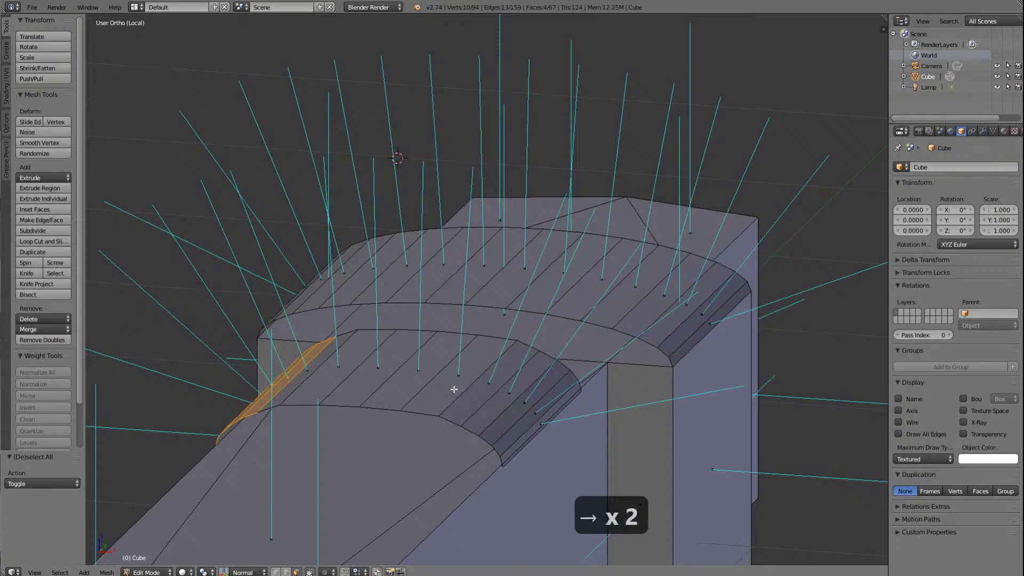
right_click(534, 423, "shift")
right_click(528, 417, "shift")
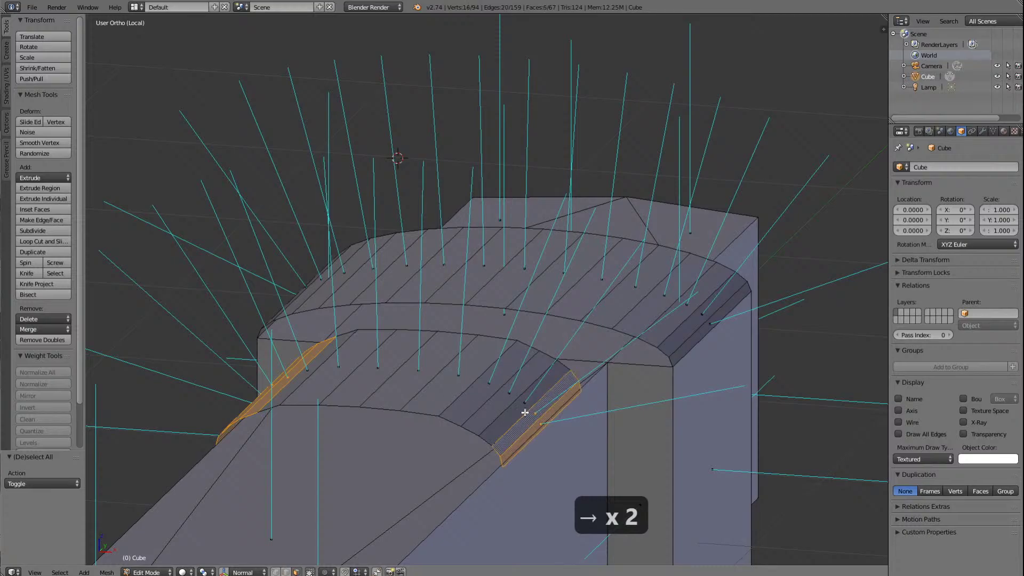
right_click(515, 408, "shift")
right_click(500, 401, "shift")
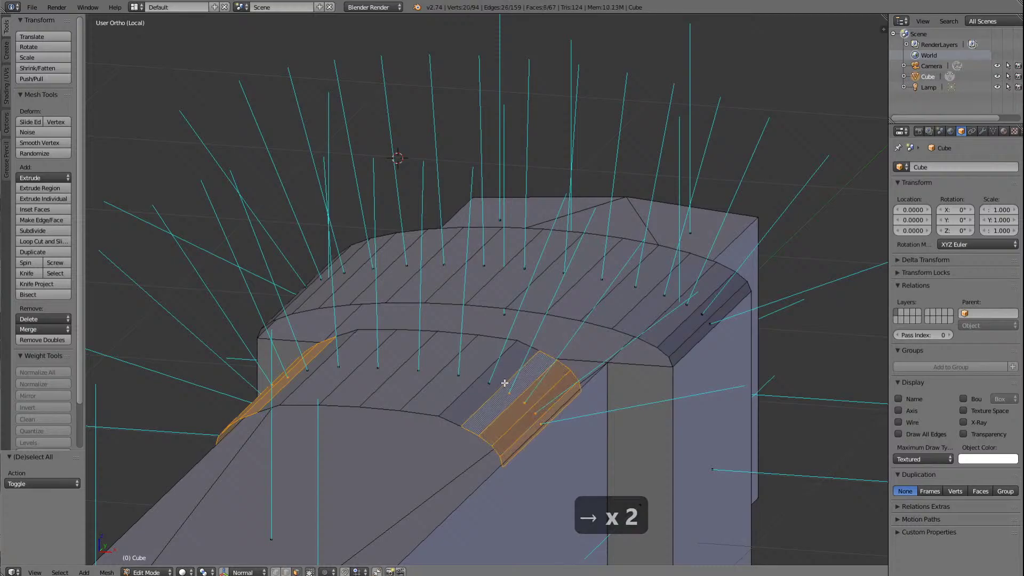
key("End")
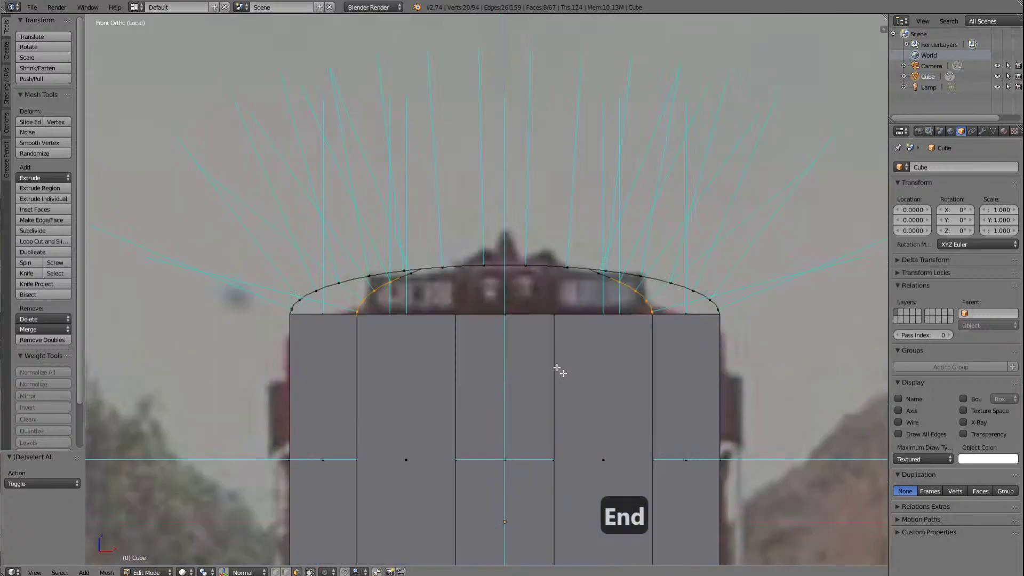
scroll(557, 362, "up", 2)
scroll(554, 352, "up", 1)
scroll(586, 360, "down", 2)
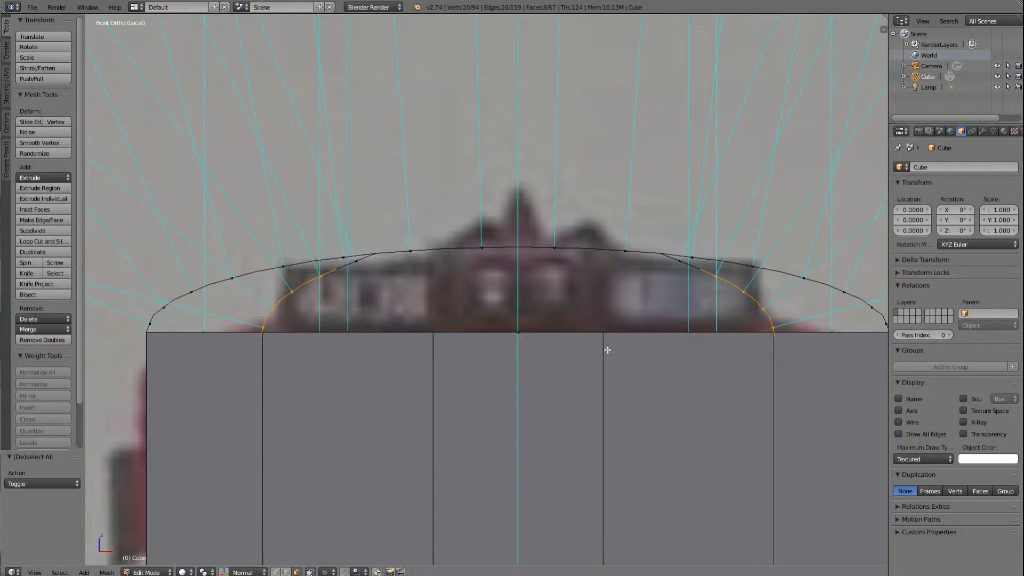
key("g")
key("z")
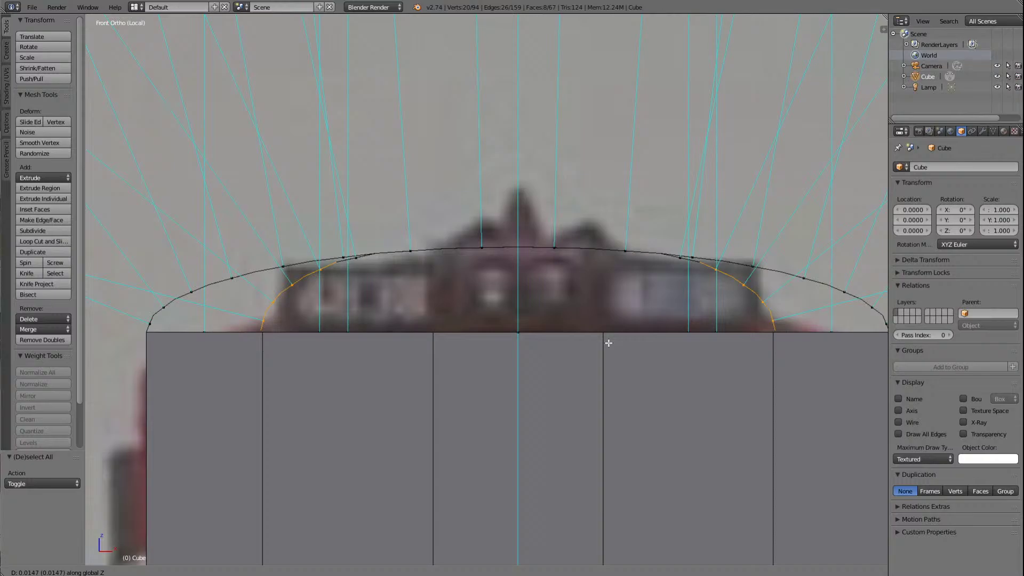
left_click(608, 342)
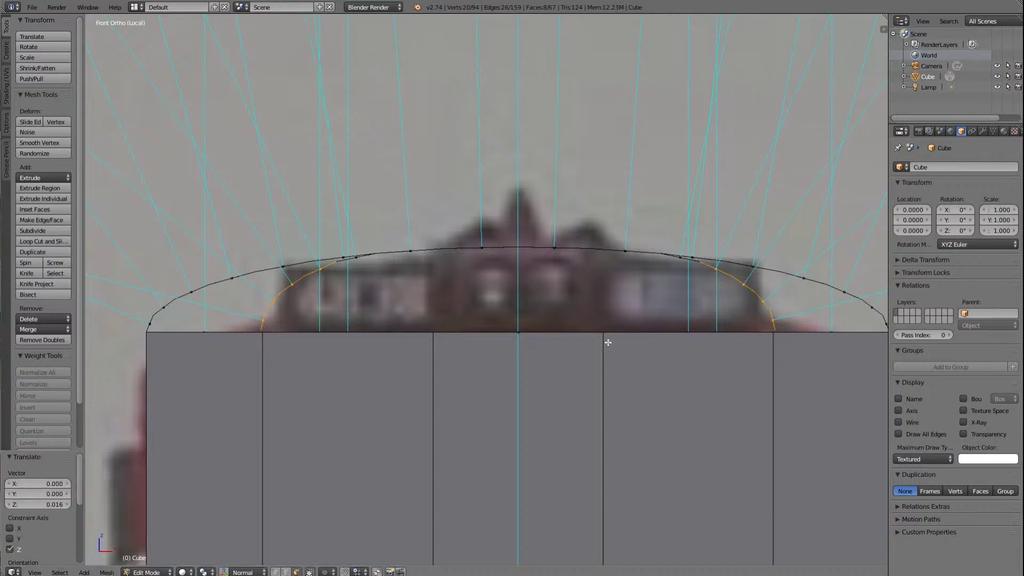
scroll(624, 362, "down", 3)
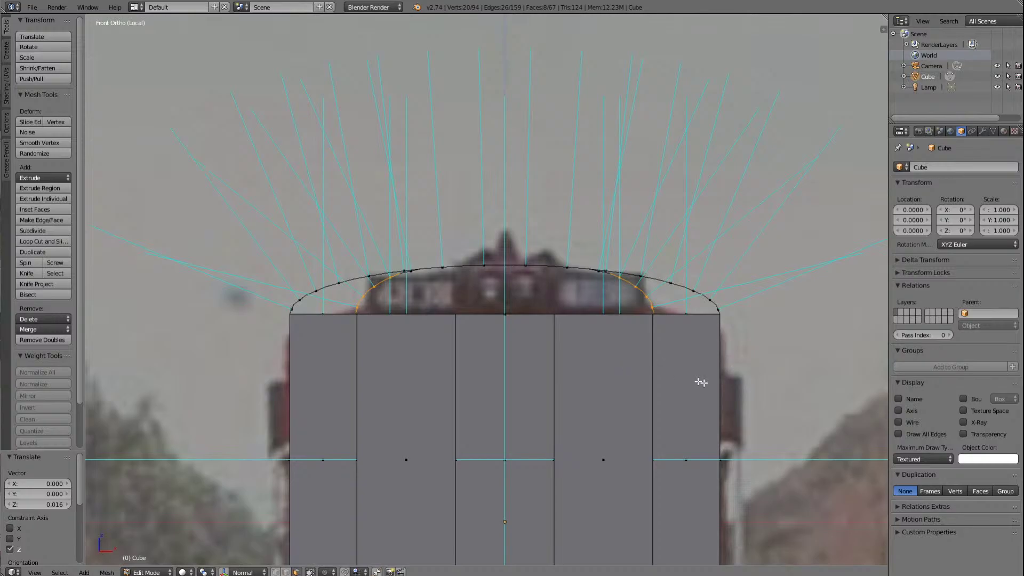
scroll(698, 382, "up", 4)
key("a")
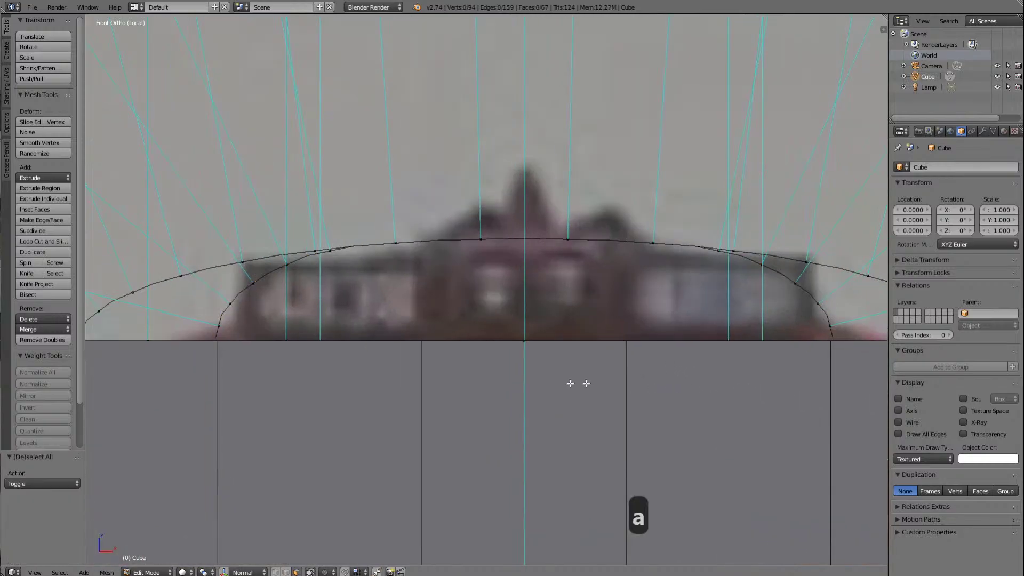
Step: Inspect both curved roof sections from above, against the left side reference drawing and at an angle
key("KP_8")
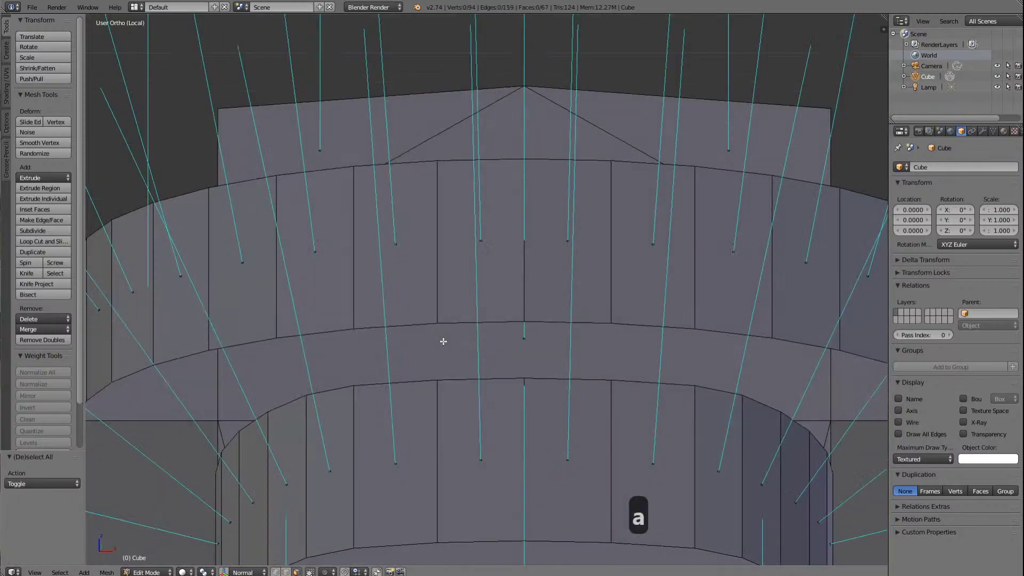
scroll(443, 341, "down", 3)
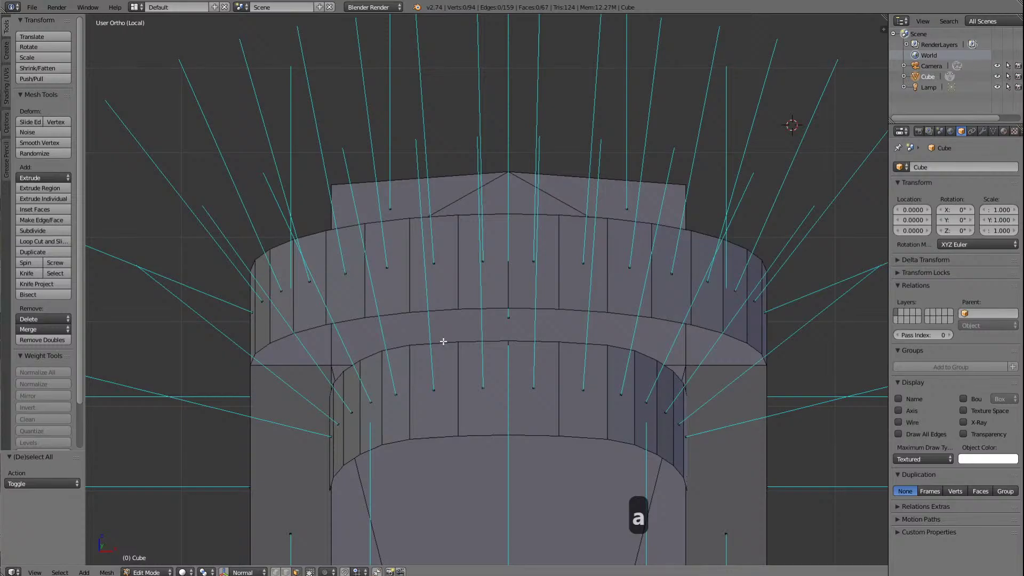
scroll(443, 341, "down", 2)
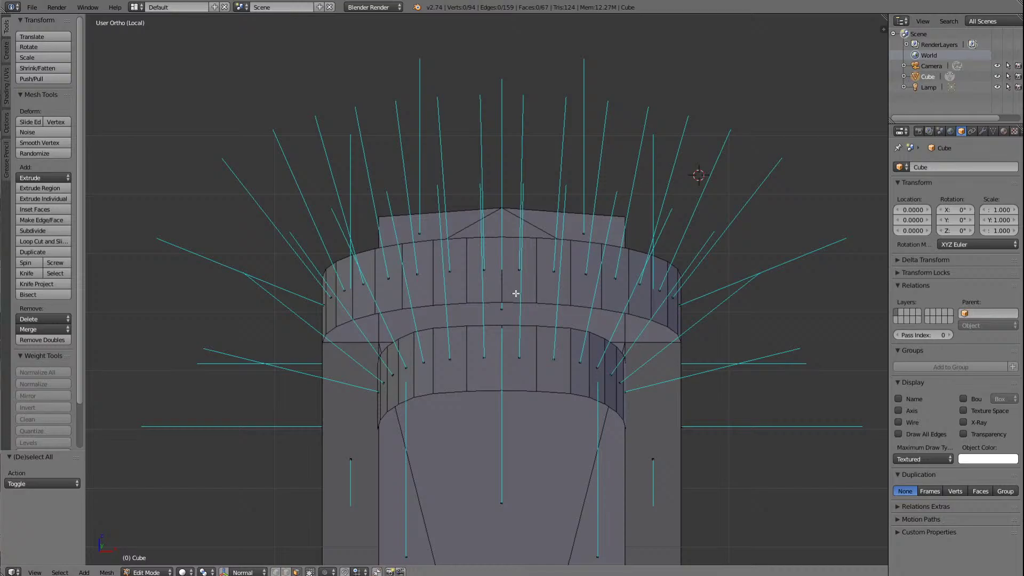
key("ctrl+KP_3")
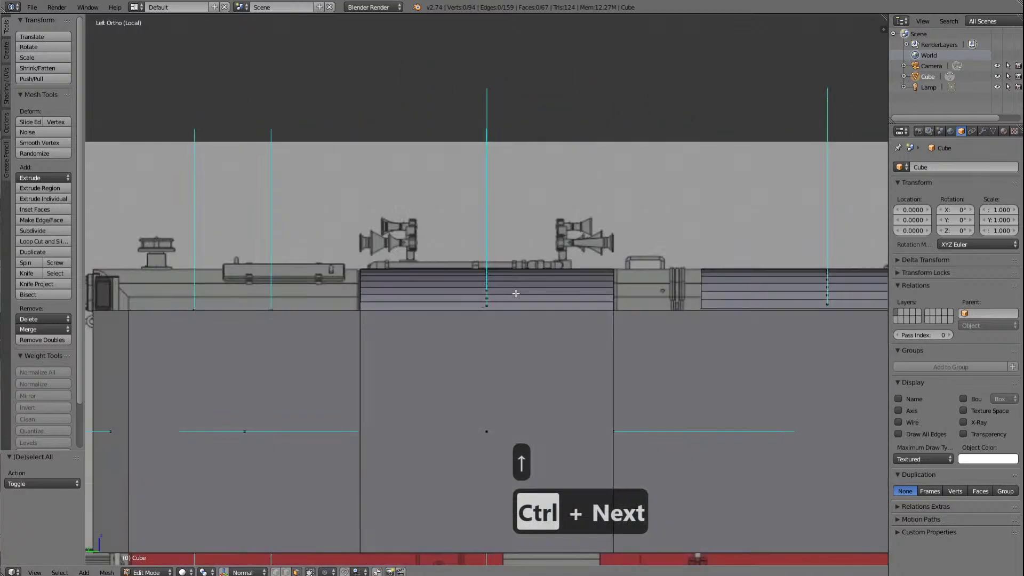
scroll(516, 293, "down", 4)
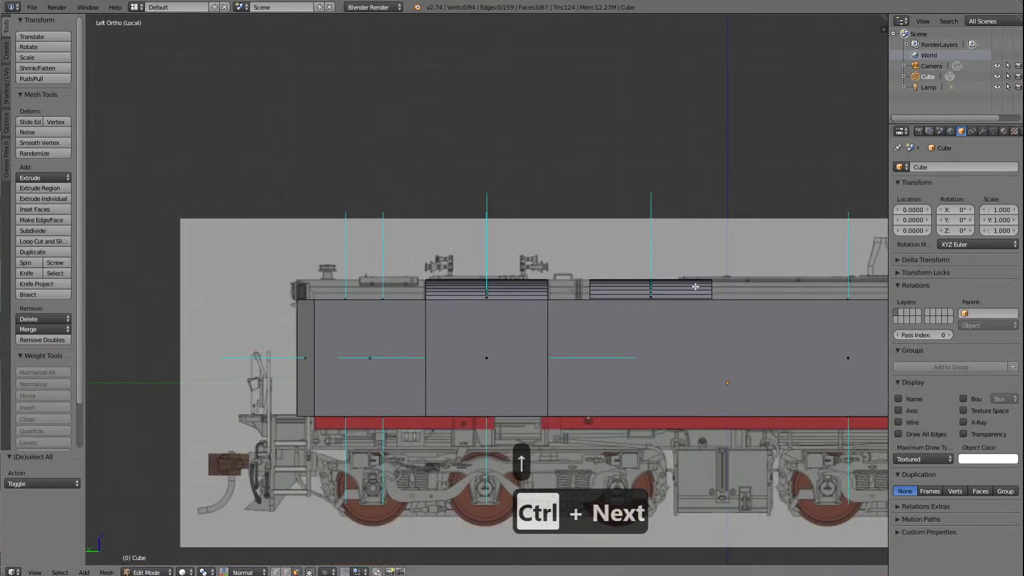
scroll(696, 302, "down", 1)
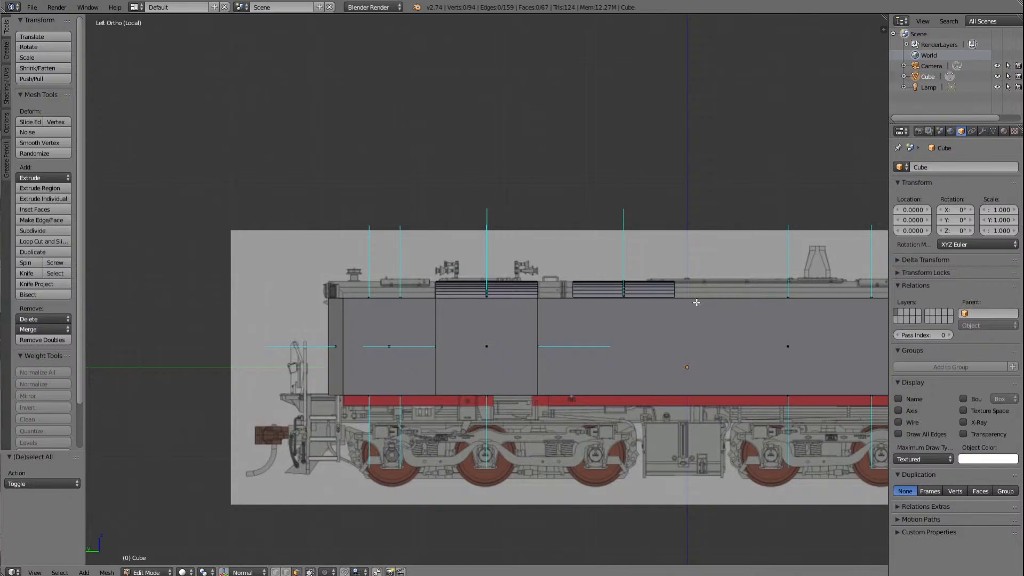
scroll(697, 303, "up", 4)
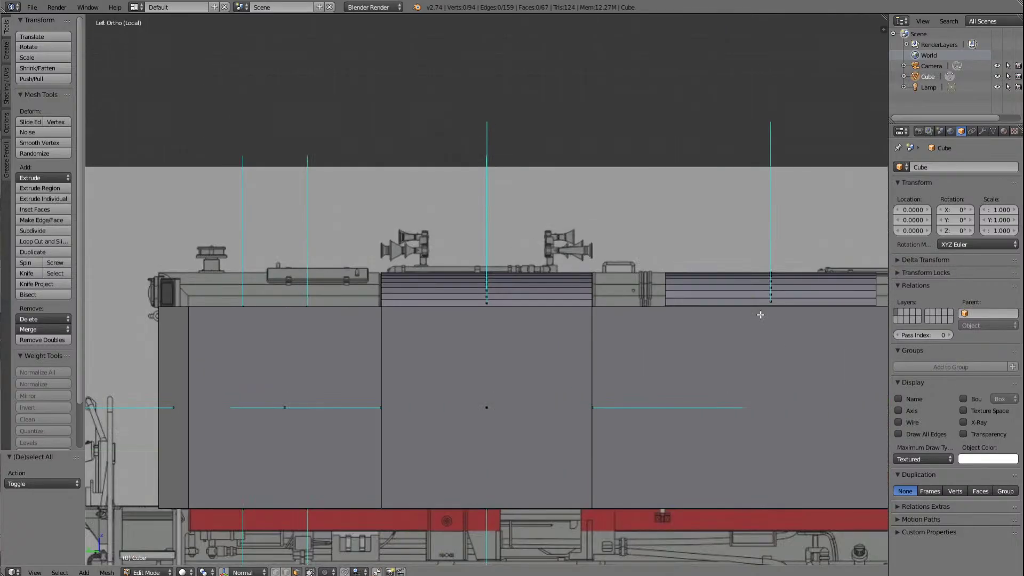
key("Right")
key("Right")
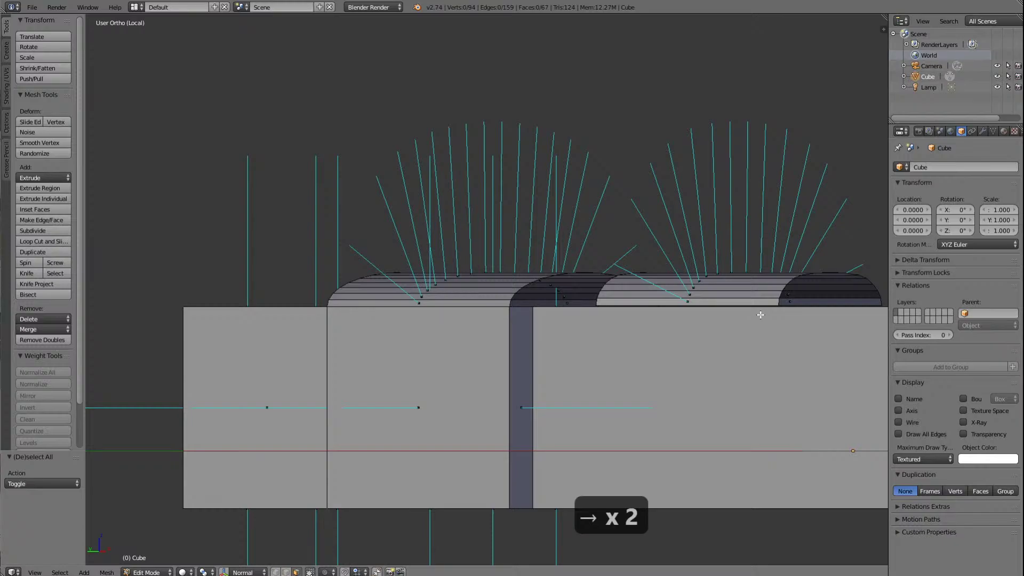
key("Right")
key("Right")
key("Right")
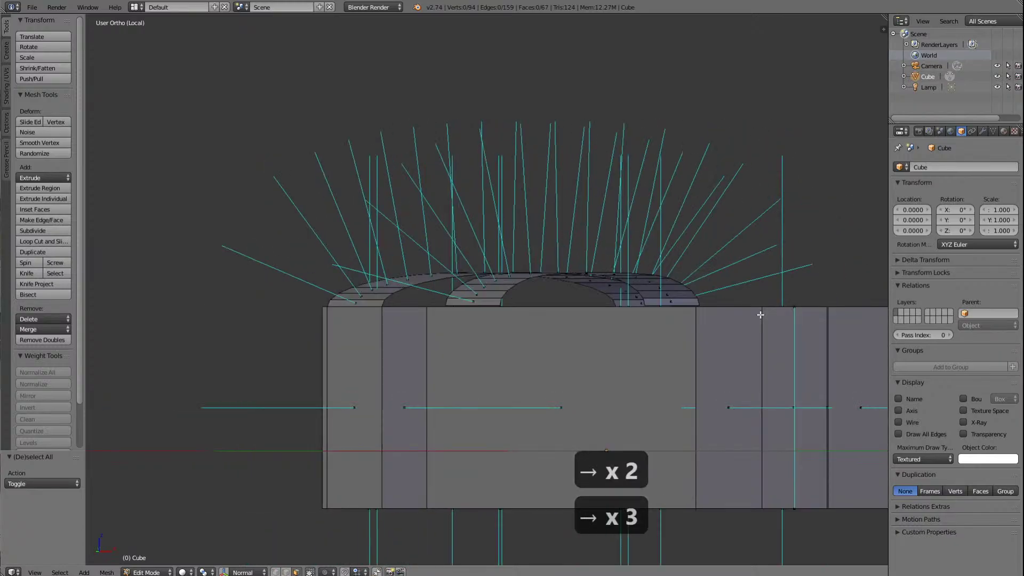
key("KP_8")
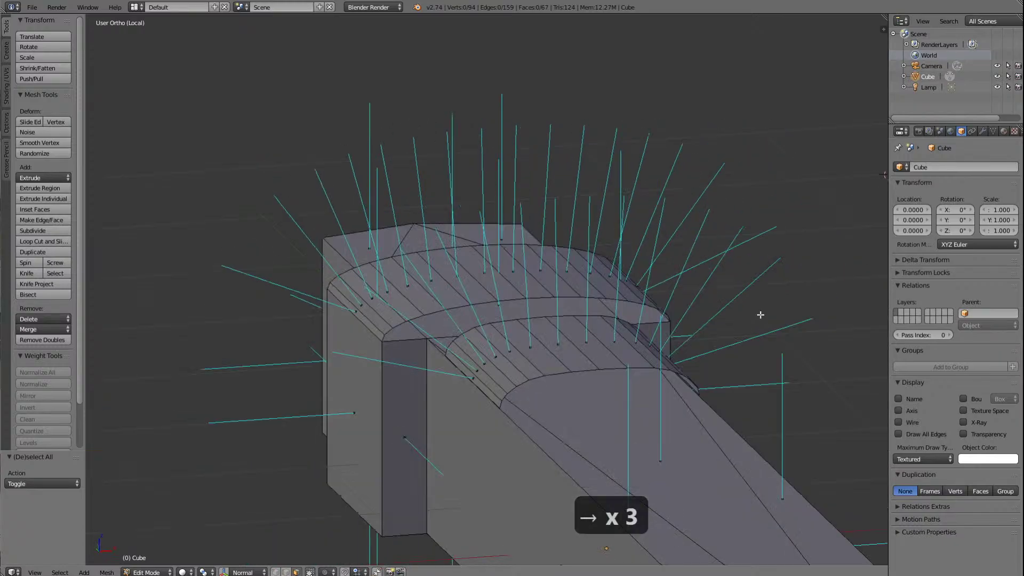
scroll(760, 314, "up", 3)
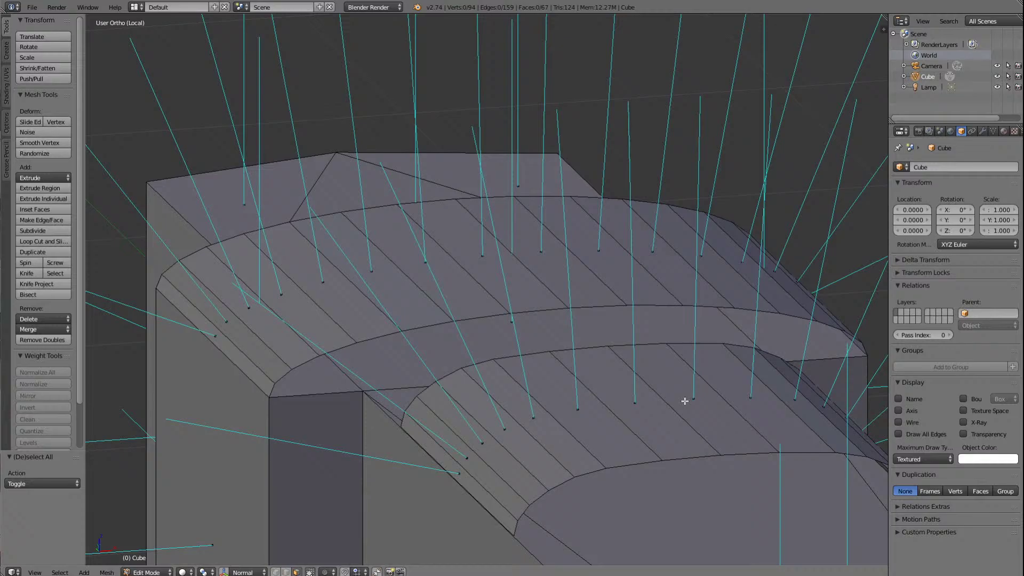
Step: Delete the three flat top faces of the long narrow body that extend beyond the narrowed roof section
scroll(644, 394, "down", 6)
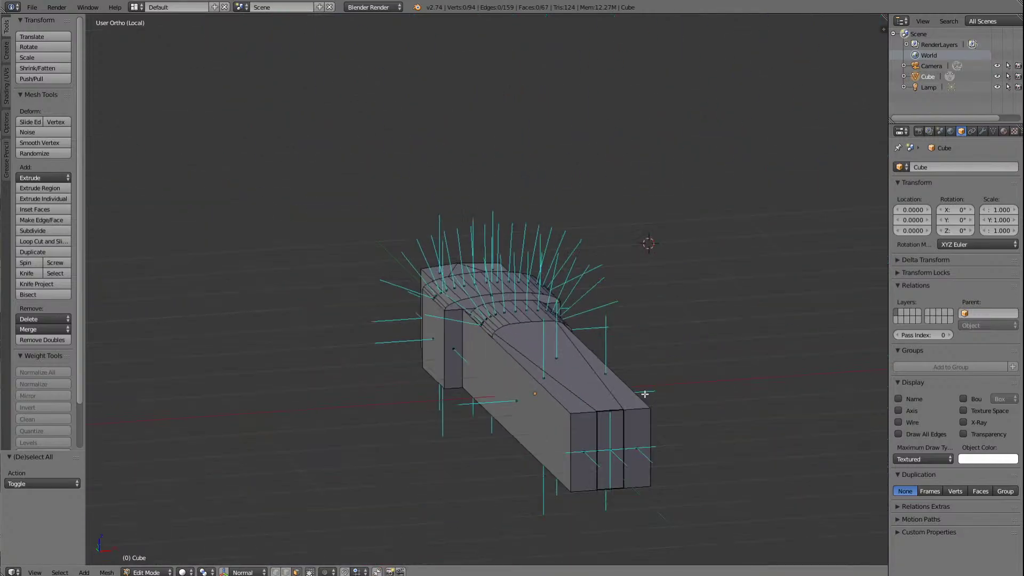
scroll(641, 411, "up", 3)
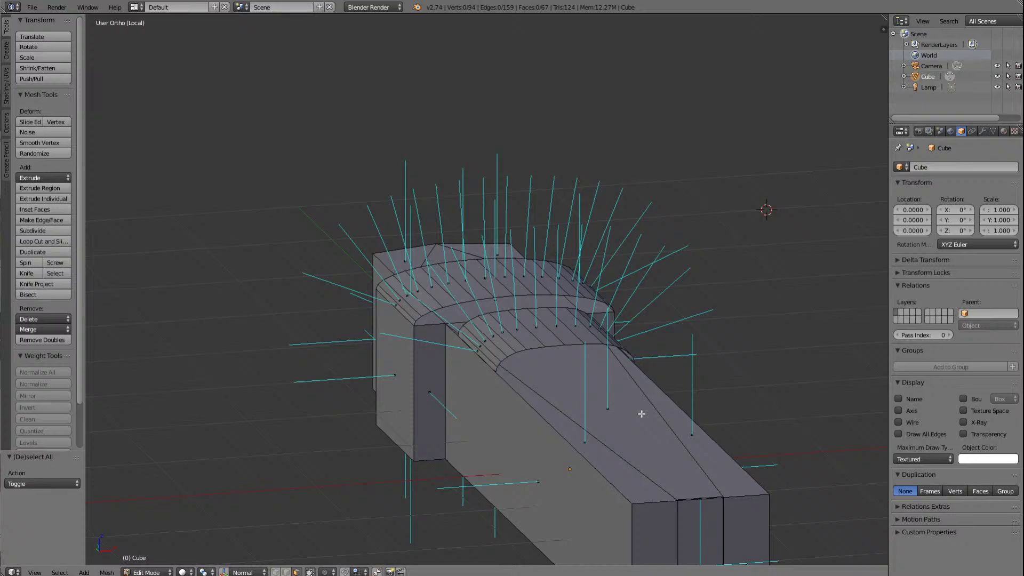
right_click(599, 403)
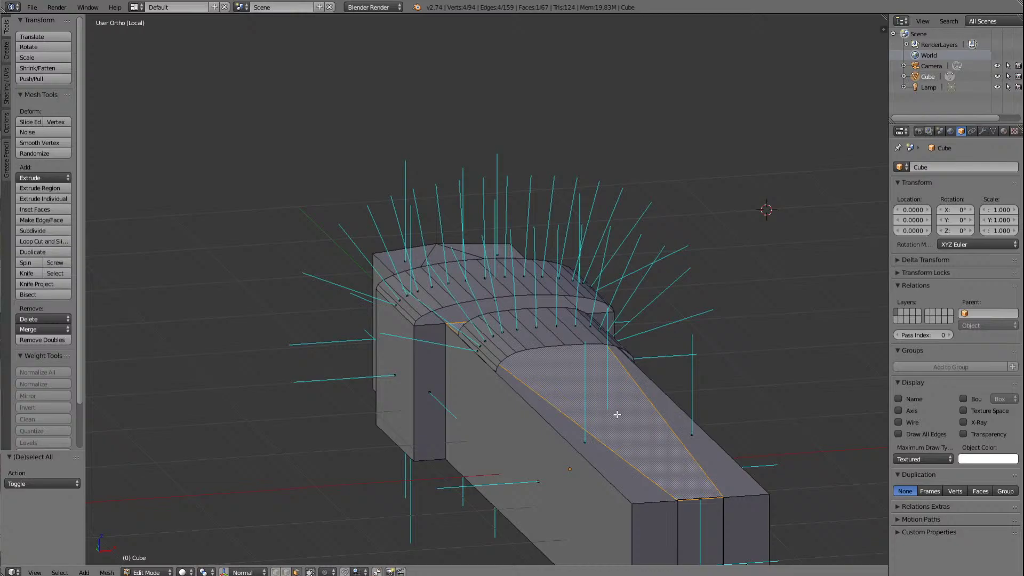
right_click(708, 444, "shift")
right_click(605, 469, "shift")
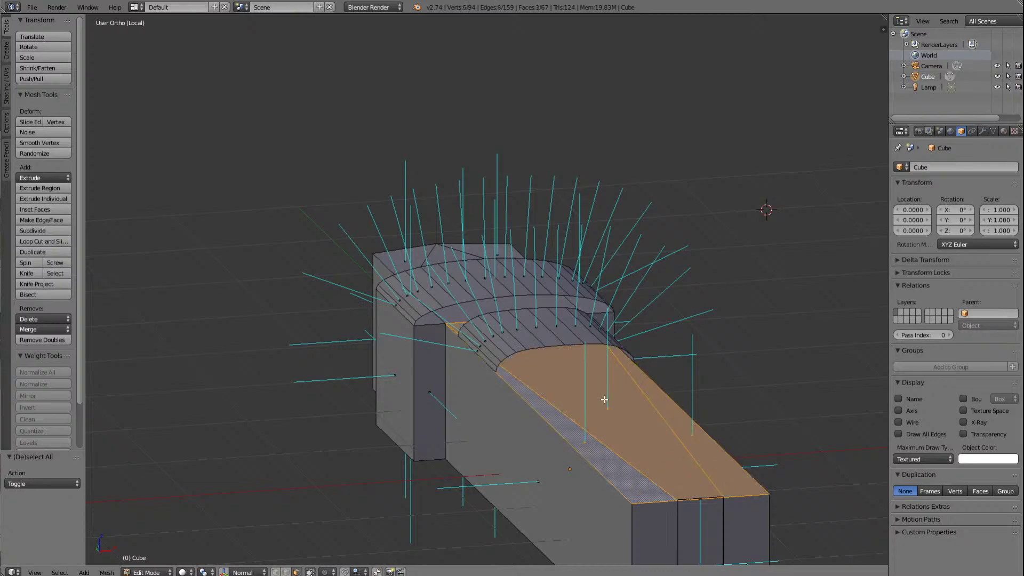
key("Delete")
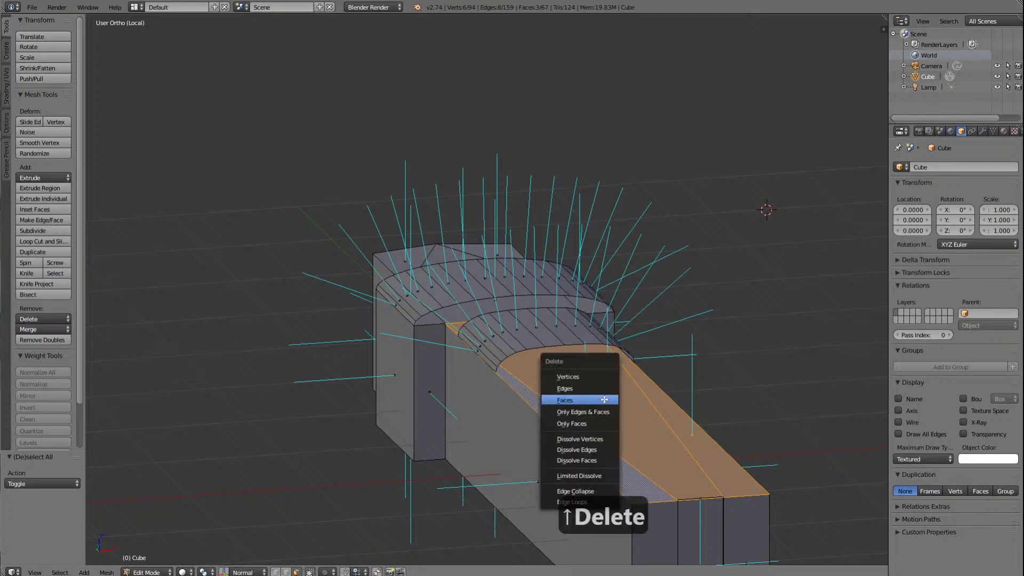
left_click(578, 399)
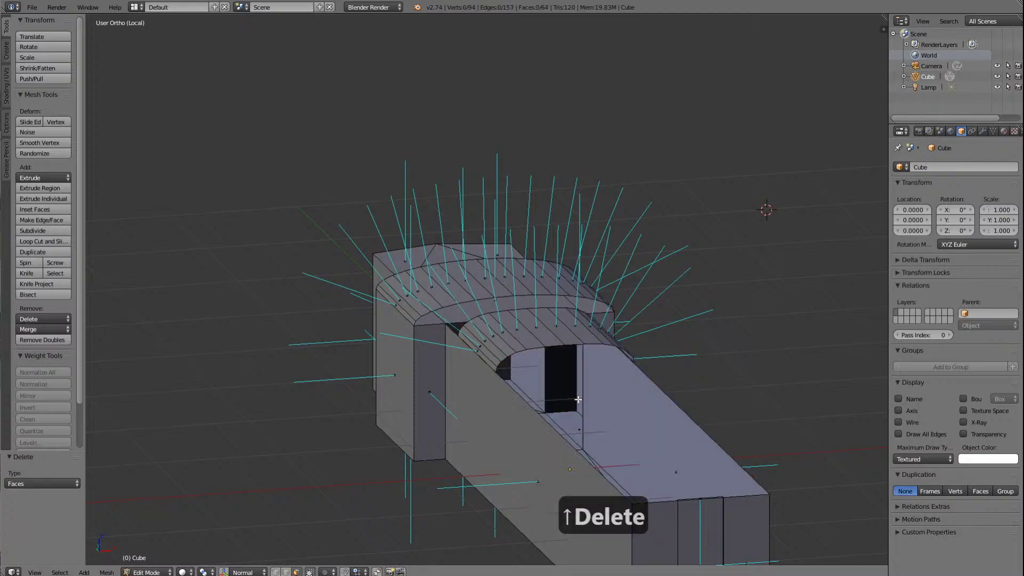
Step: Inspect the two curved roof sections and the gap between them from the side, up close
scroll(727, 422, "up", 1)
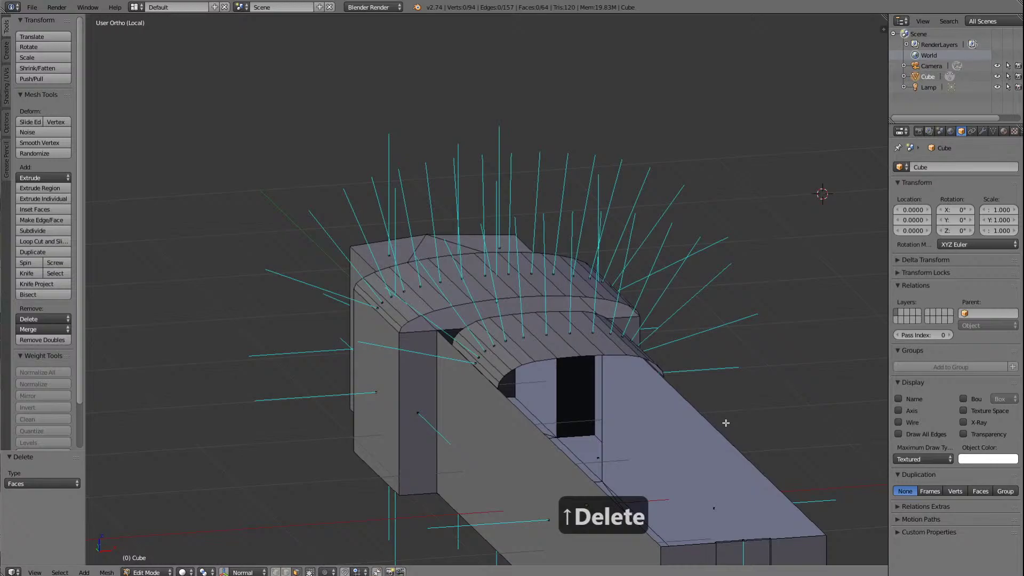
key("KP_4")
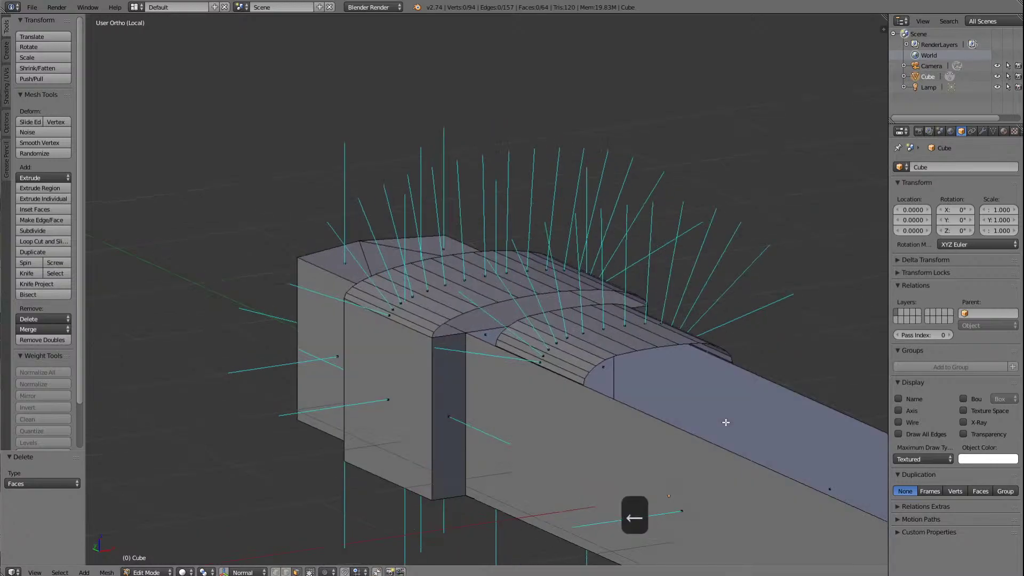
key("KP_4")
key("KP_4")
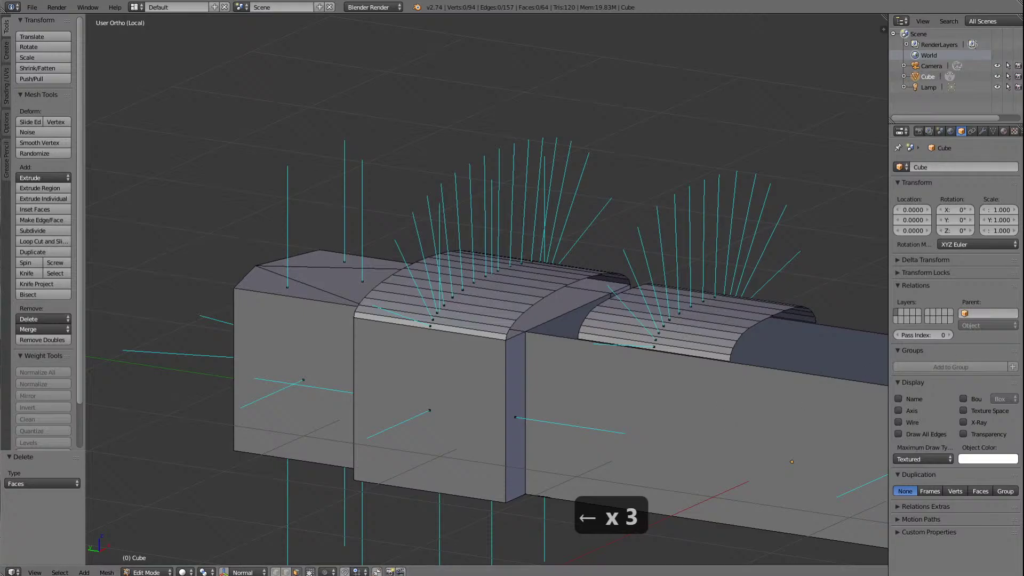
scroll(798, 366, "up", 3)
scroll(798, 366, "down", 3)
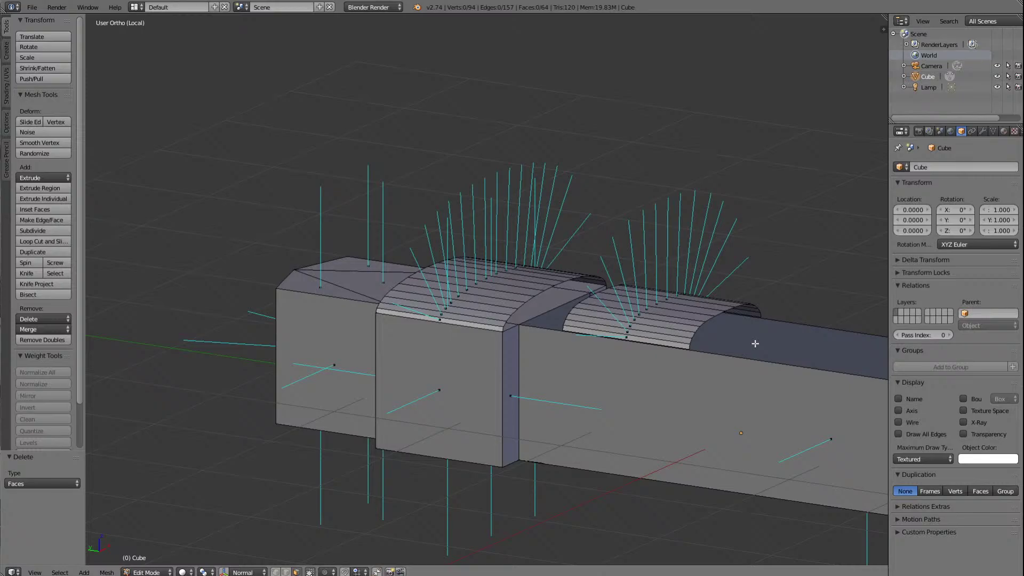
scroll(754, 343, "up", 1)
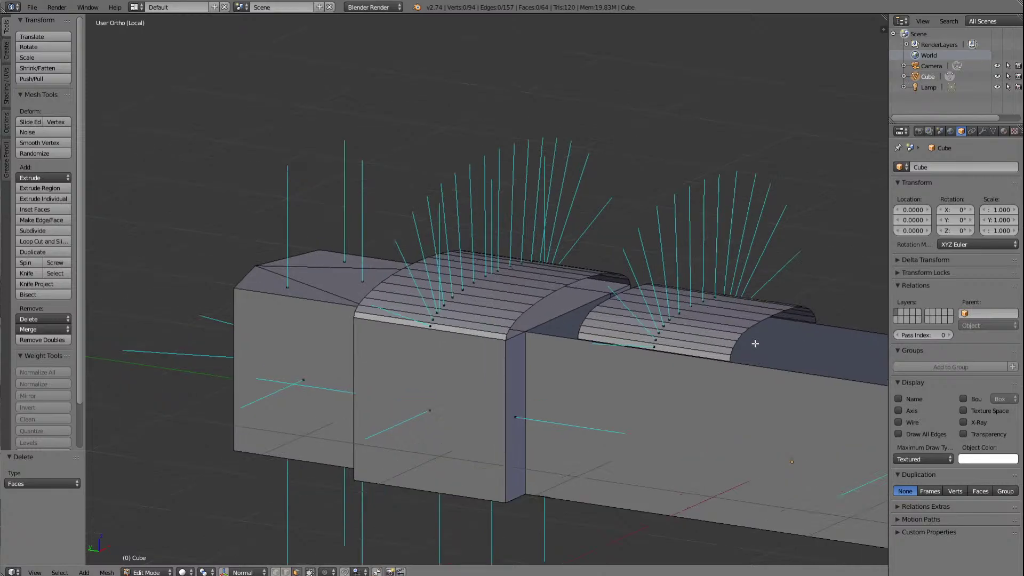
scroll(746, 379, "up", 3, "shift")
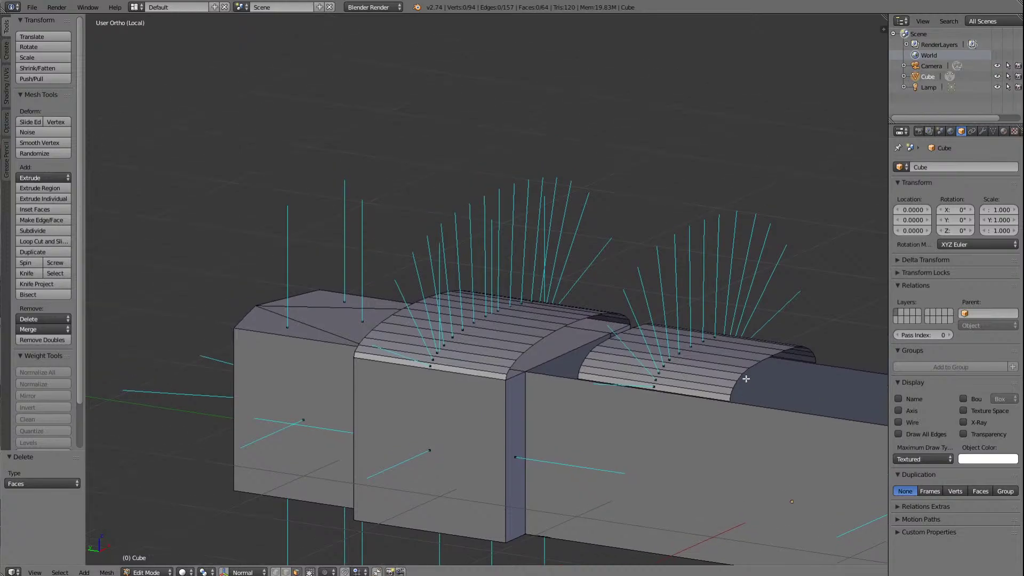
scroll(746, 379, "up", 14, "ctrl")
scroll(419, 451, "up", 3)
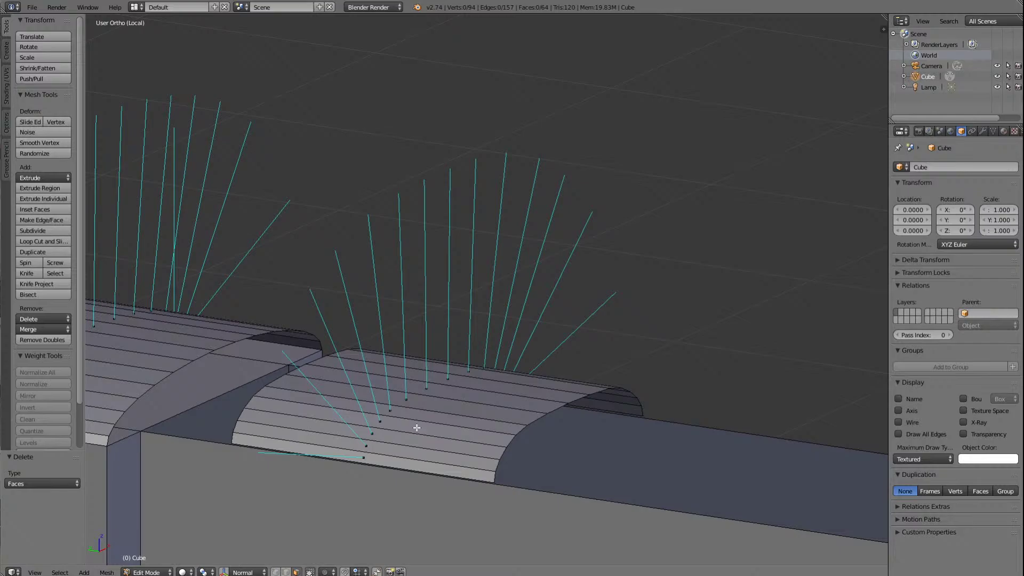
Step: Select the narrowed roof section's curved end edges facing the wider roof section and move them 0.382 along Y in left view
left_click(286, 572)
right_click(242, 413, "alt")
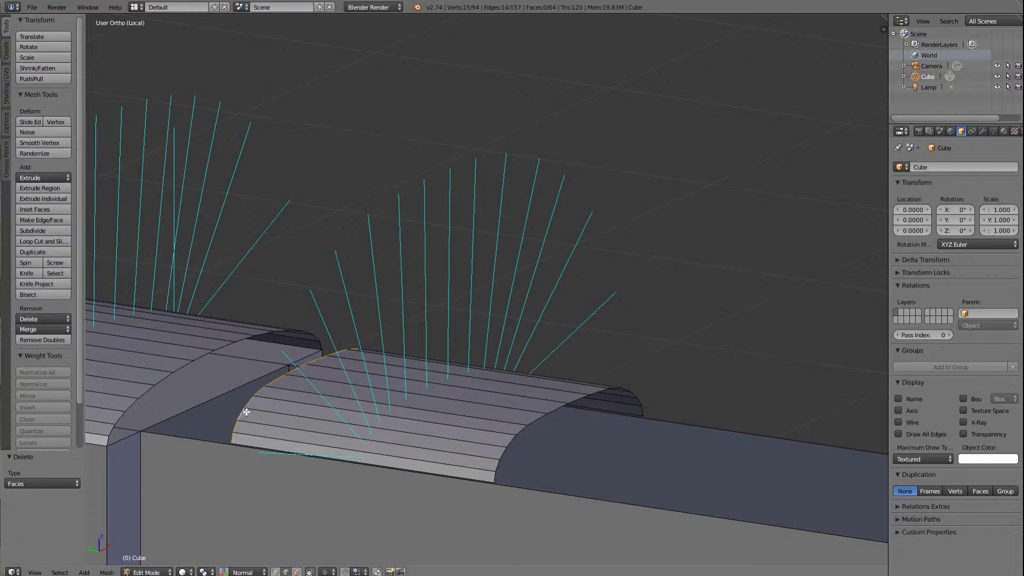
key("Left")
key("Left")
key("Left")
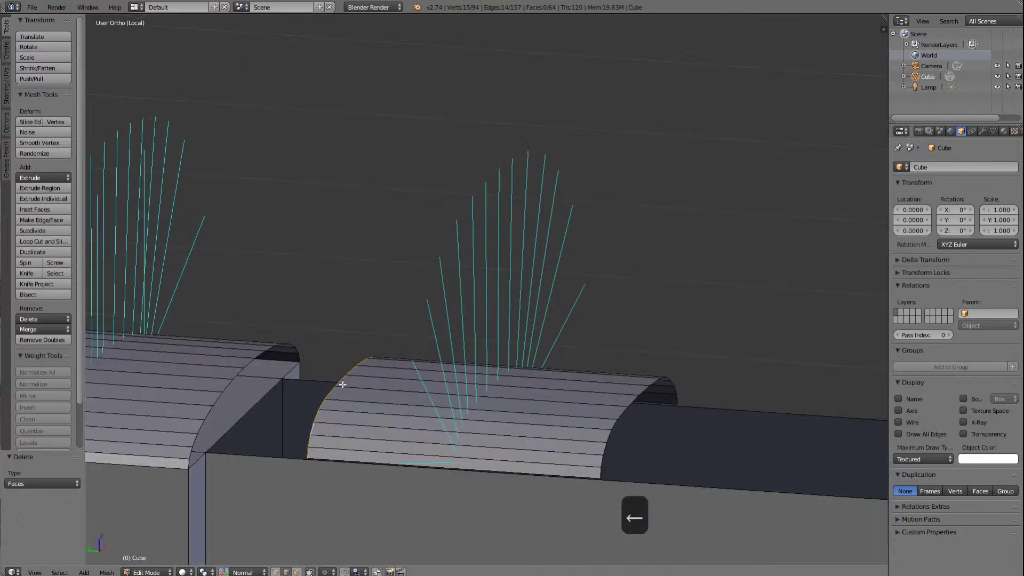
key("Left")
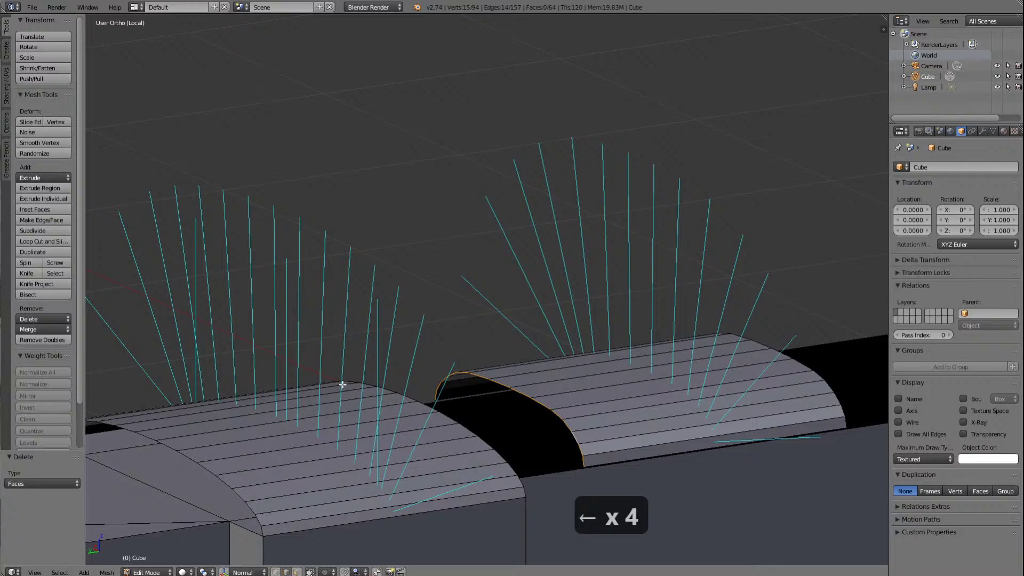
key("ctrl+KP_3")
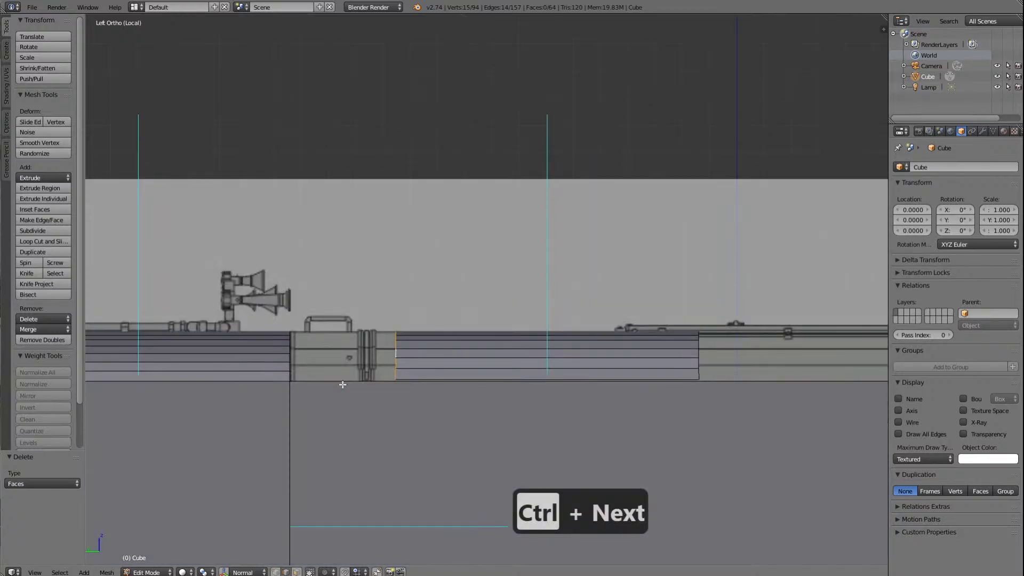
scroll(342, 384, "up", 3)
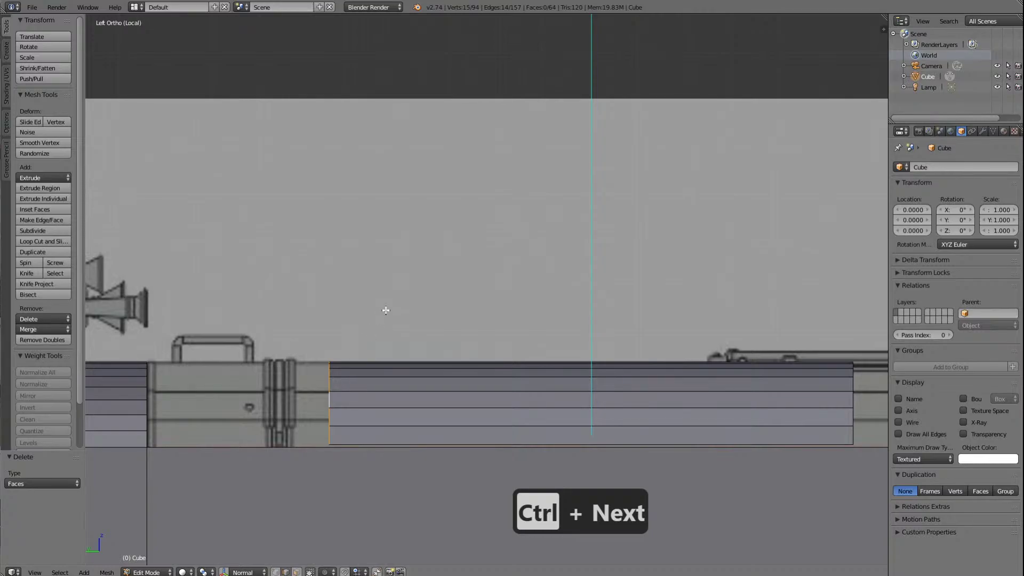
key("g")
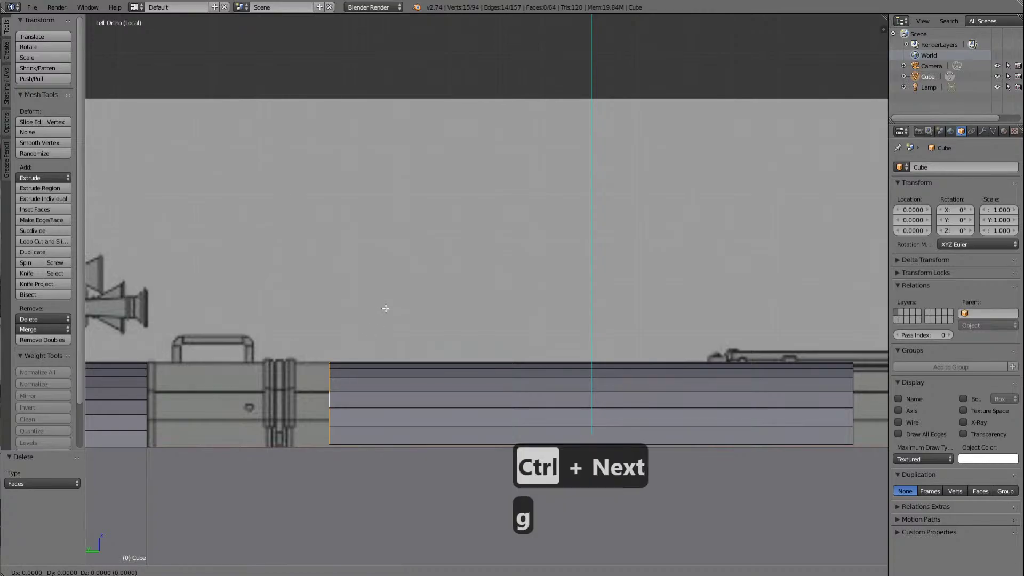
key("y")
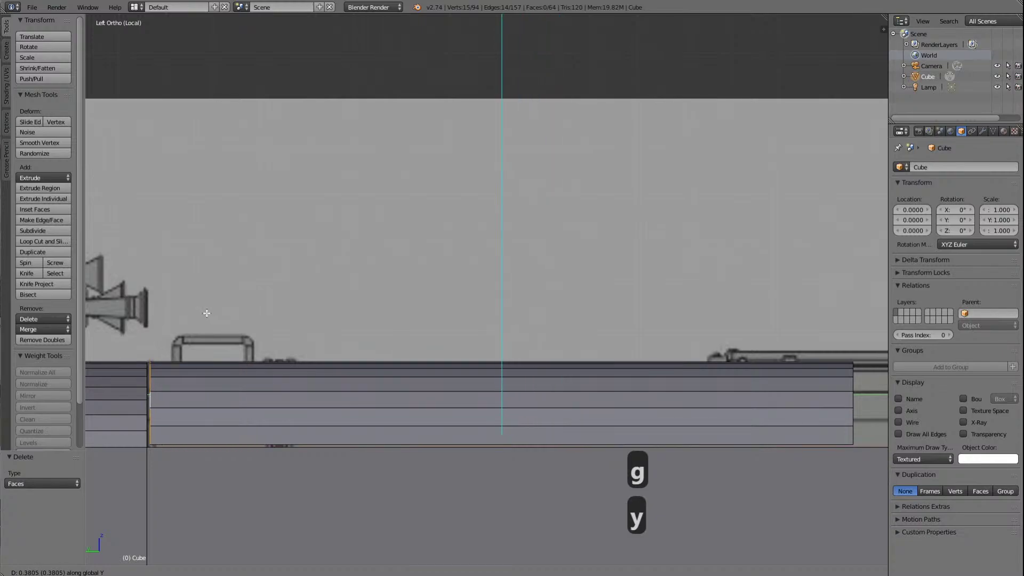
left_click(207, 313)
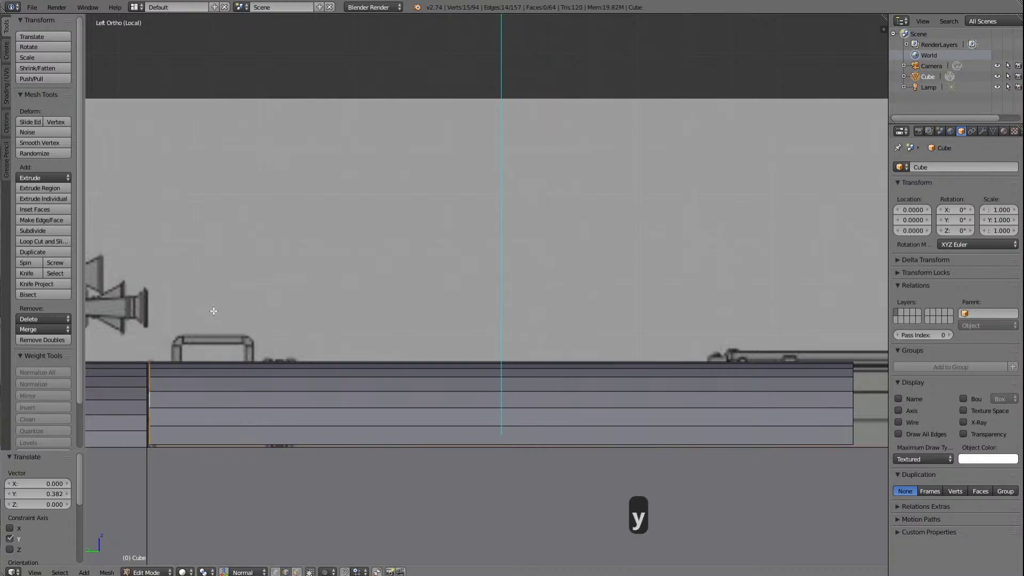
Step: Switch to wireframe shading and move the selected curved edges another 0.006 along Y, up to the wider roof section's end
key("KP_Delete")
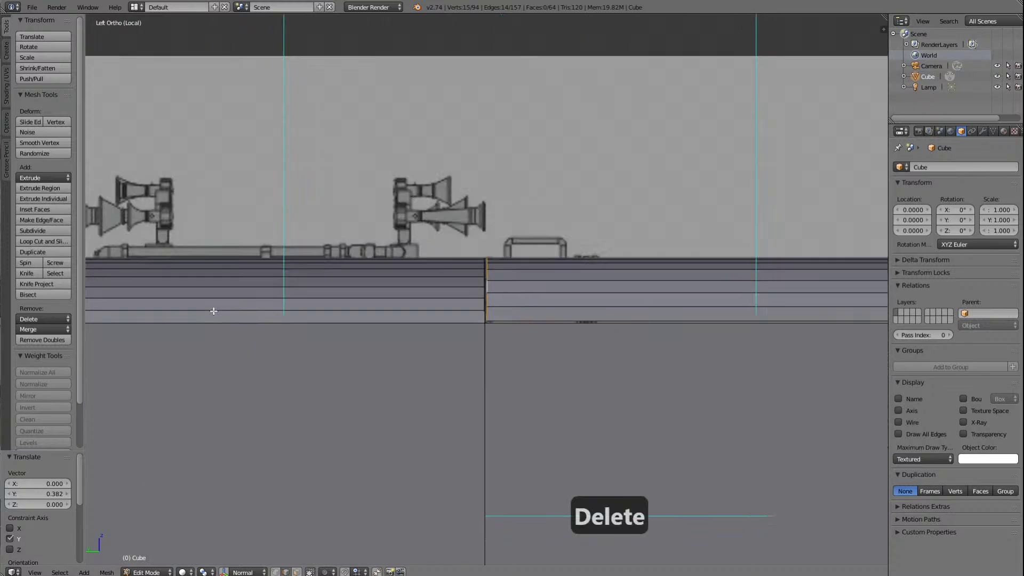
scroll(590, 287, "up", 8)
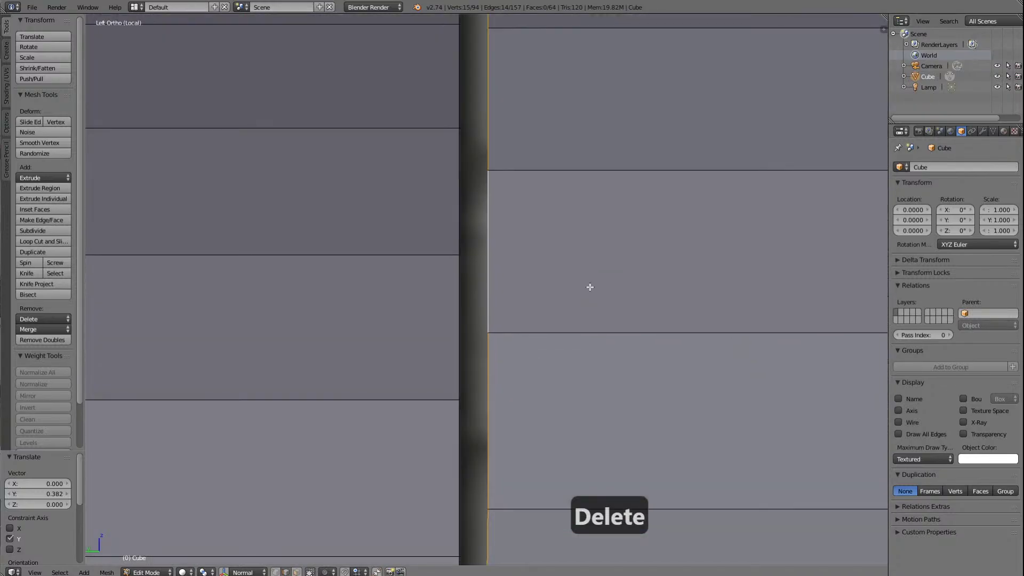
scroll(589, 286, "up", 5)
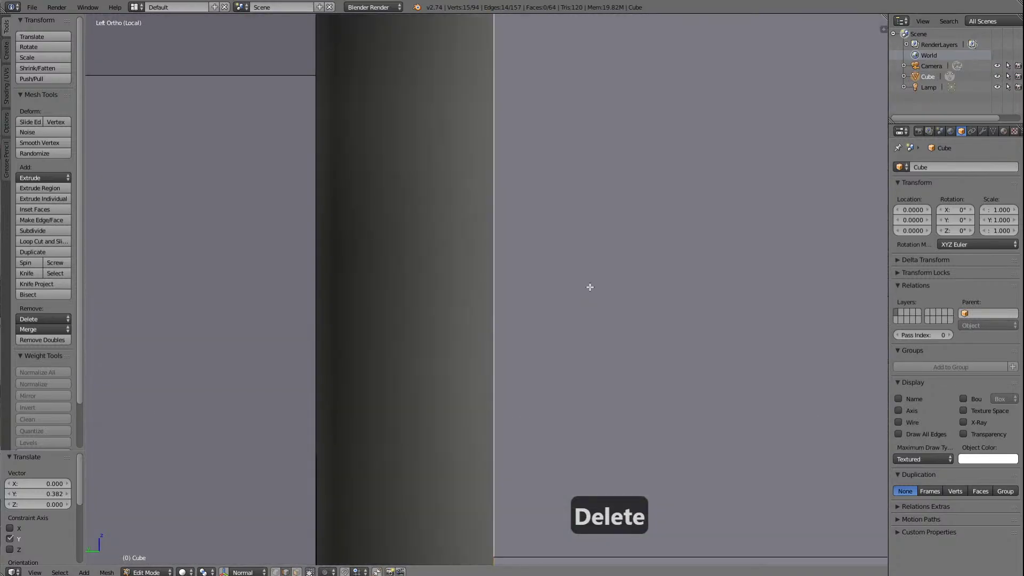
scroll(590, 287, "down", 5)
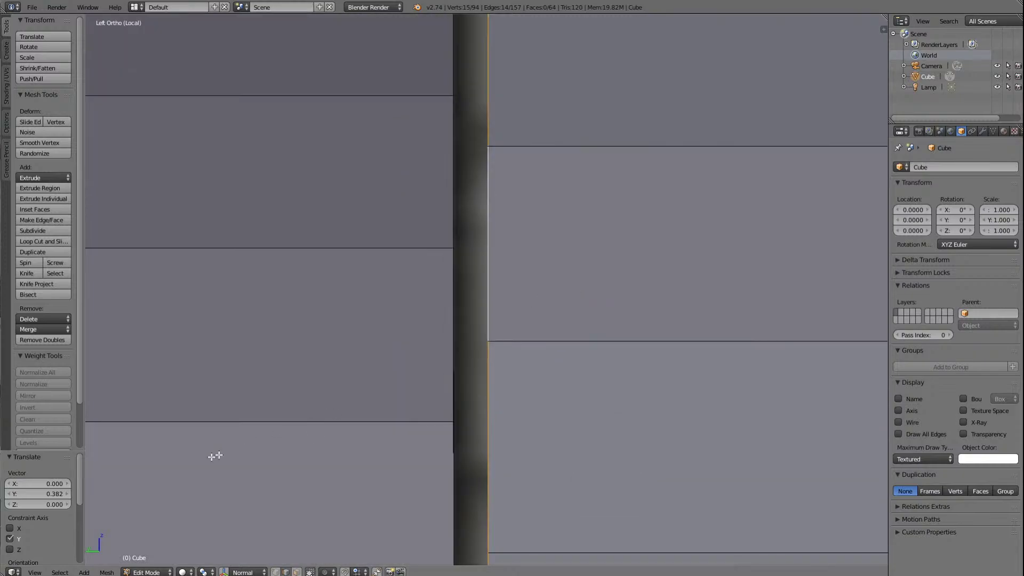
left_click(183, 572)
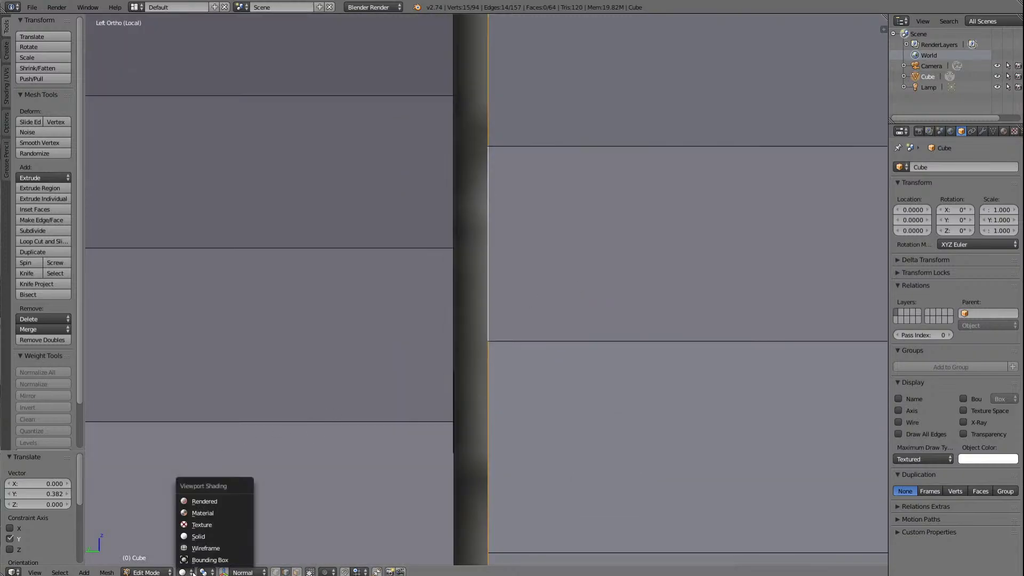
left_click(195, 548)
scroll(574, 325, "up", 6)
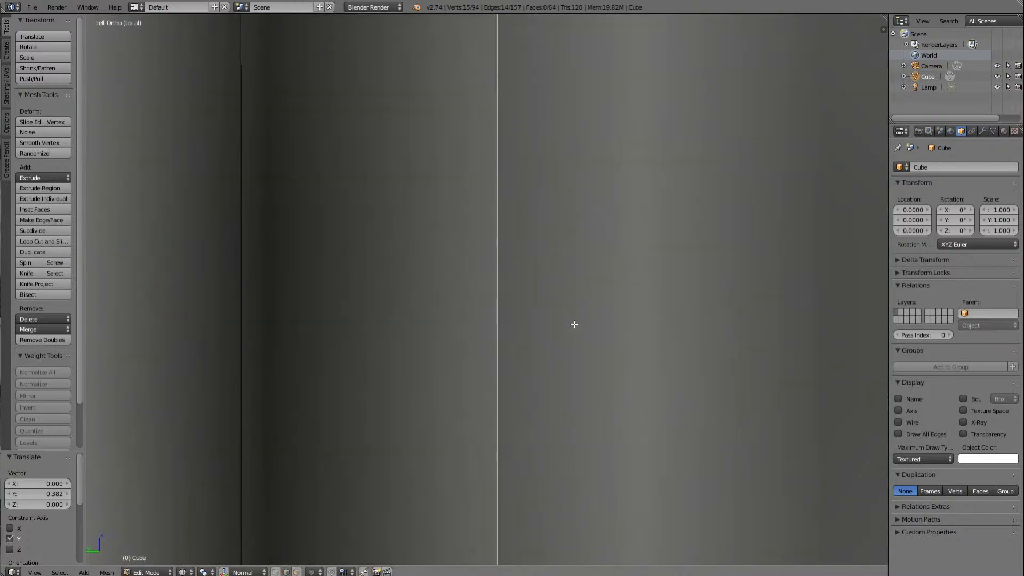
key("g")
key("y")
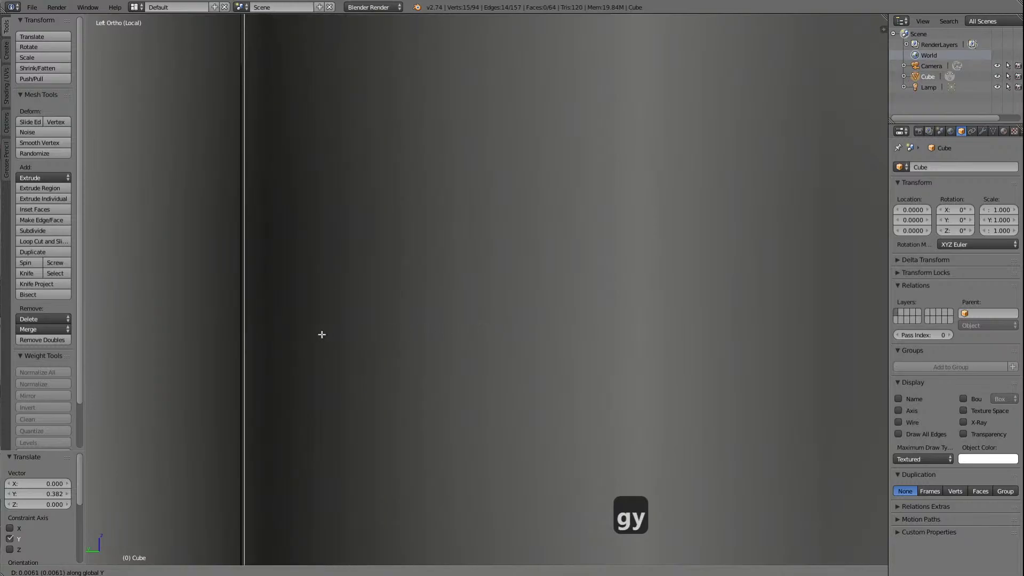
key("Delete")
left_click(335, 317)
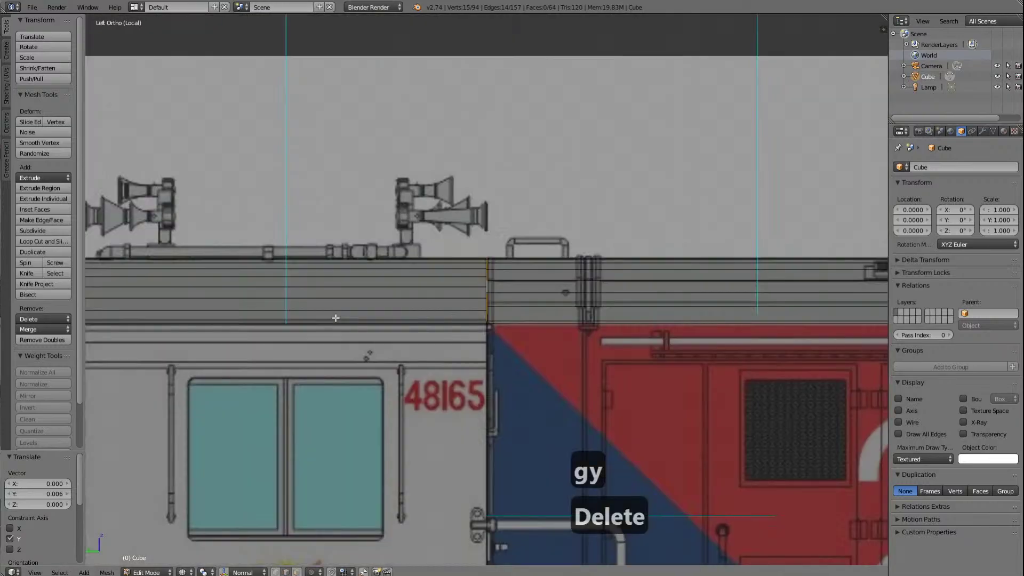
Step: Fine-tune the selected curved edges by 0.0000664 along Y to line up with the wider roof section's end
scroll(702, 297, "up", 10)
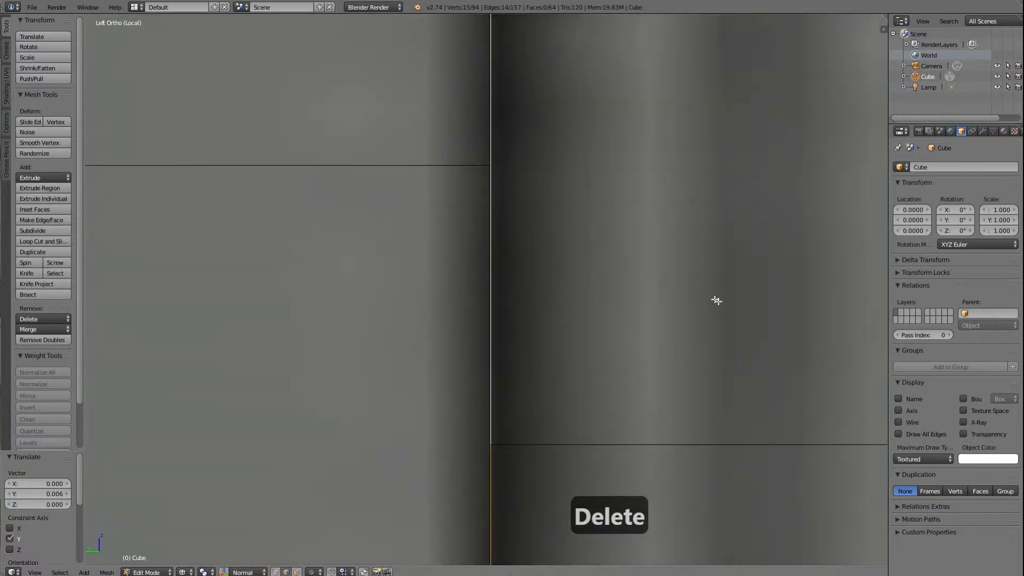
scroll(746, 309, "down", 2)
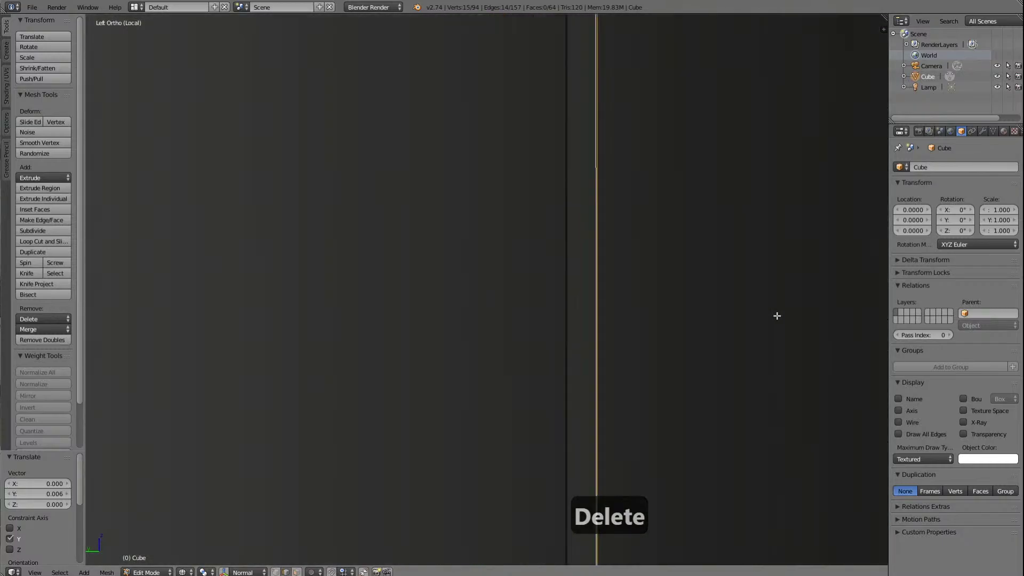
key("g")
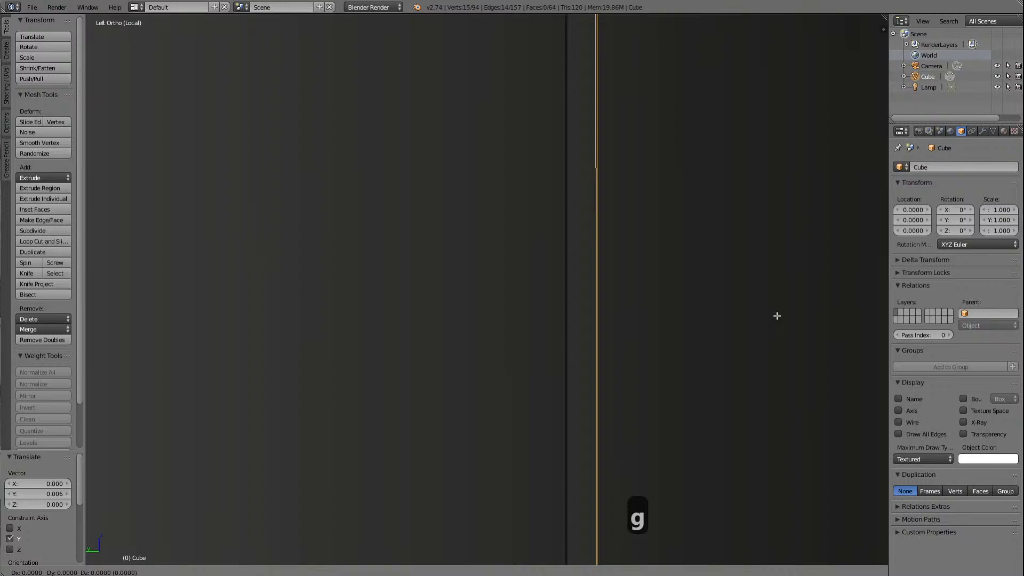
key("y")
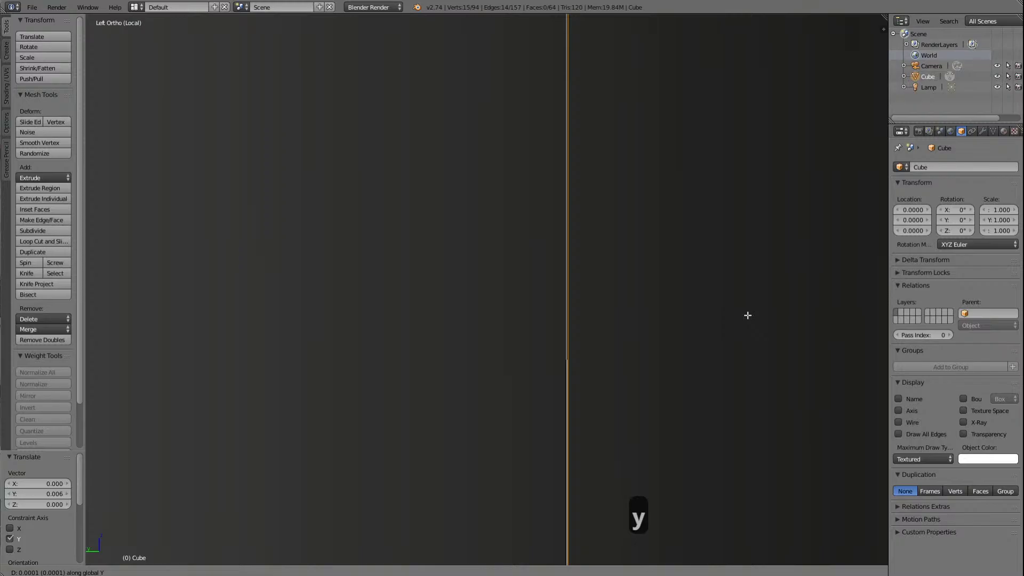
left_click(747, 315)
scroll(747, 312, "up", 5)
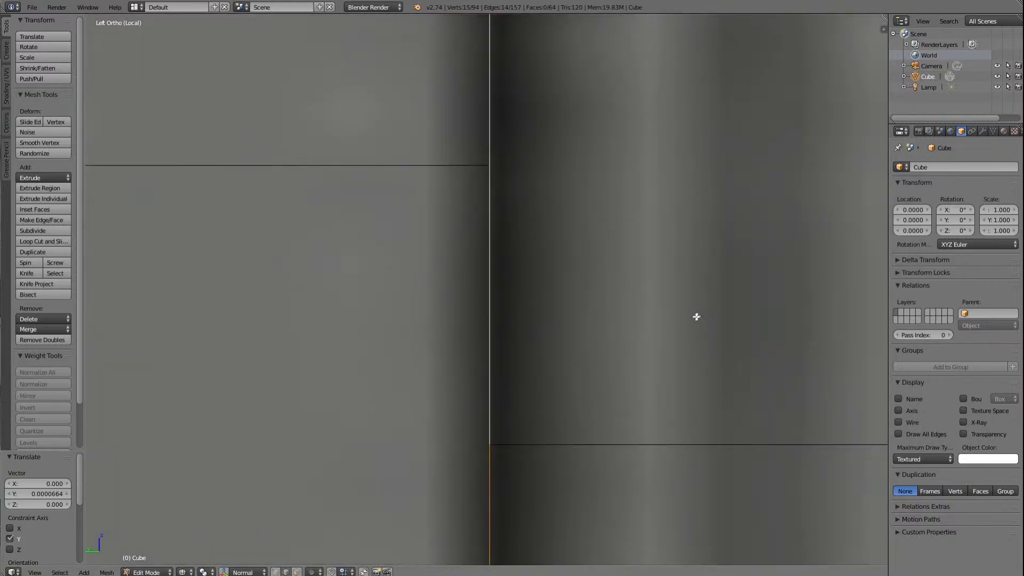
scroll(693, 316, "down", 5)
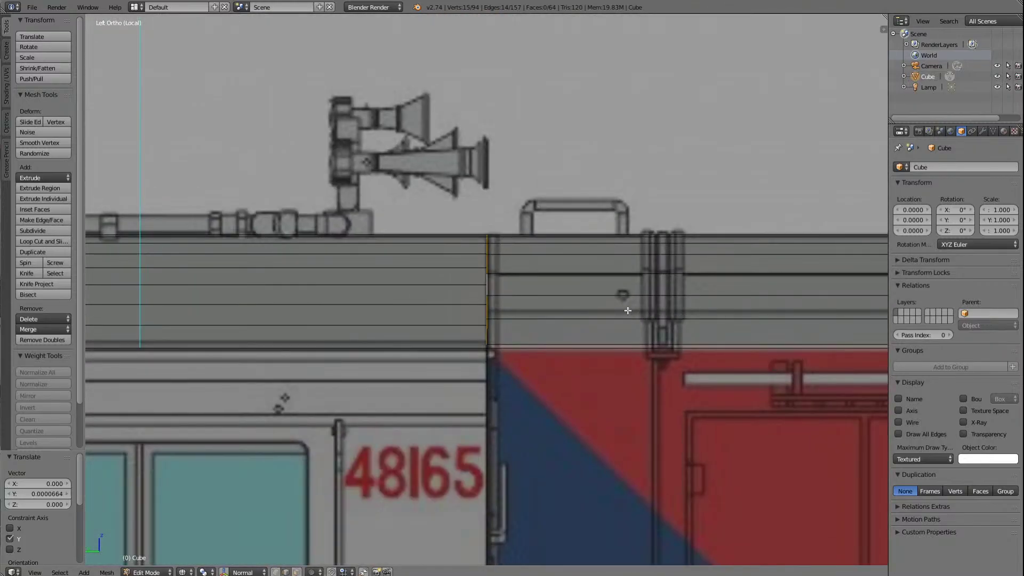
Step: Return to solid shading, deselect everything and look over the seam between the two roof sections at an angle
key("Right")
key("Right")
key("Right")
key("Right")
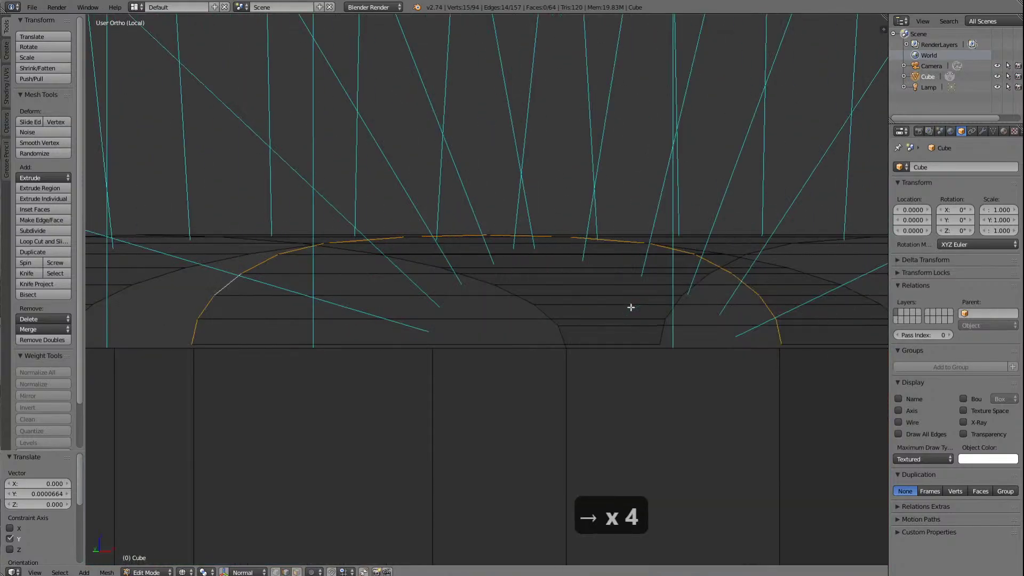
key("KP_8")
key("KP_8")
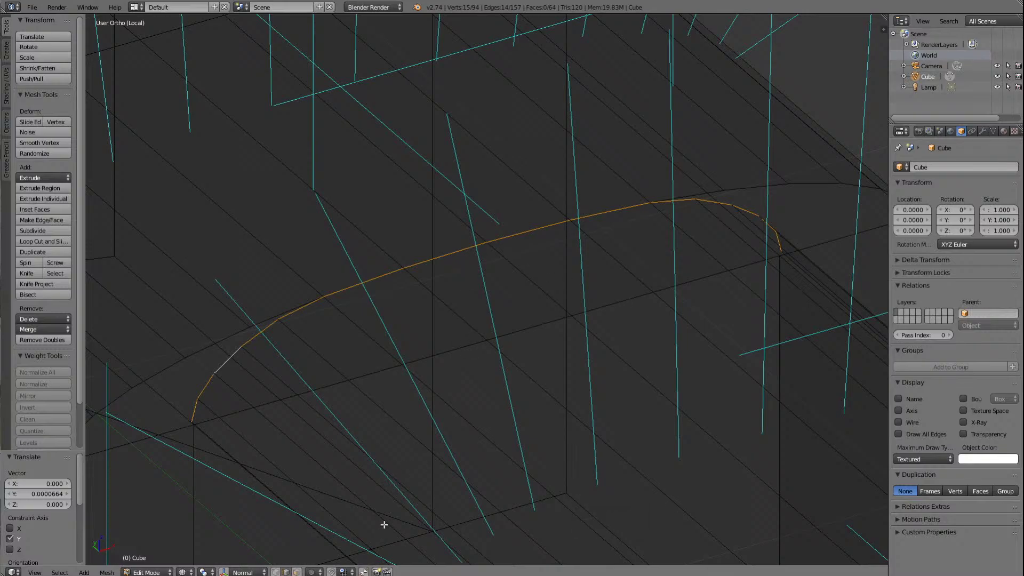
left_click(192, 573)
left_click(197, 536)
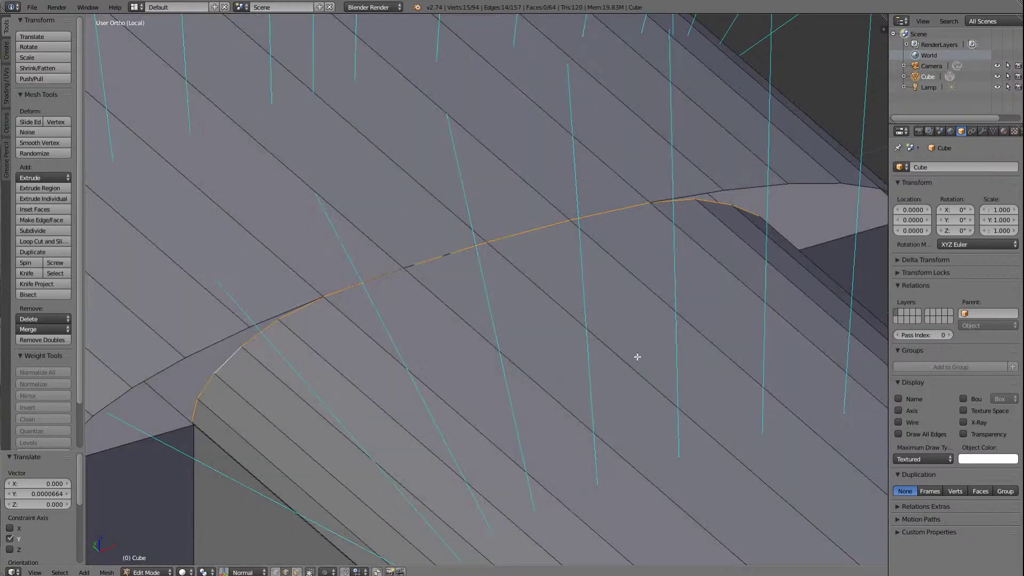
key("a")
scroll(637, 357, "down", 6)
scroll(635, 352, "up", 8)
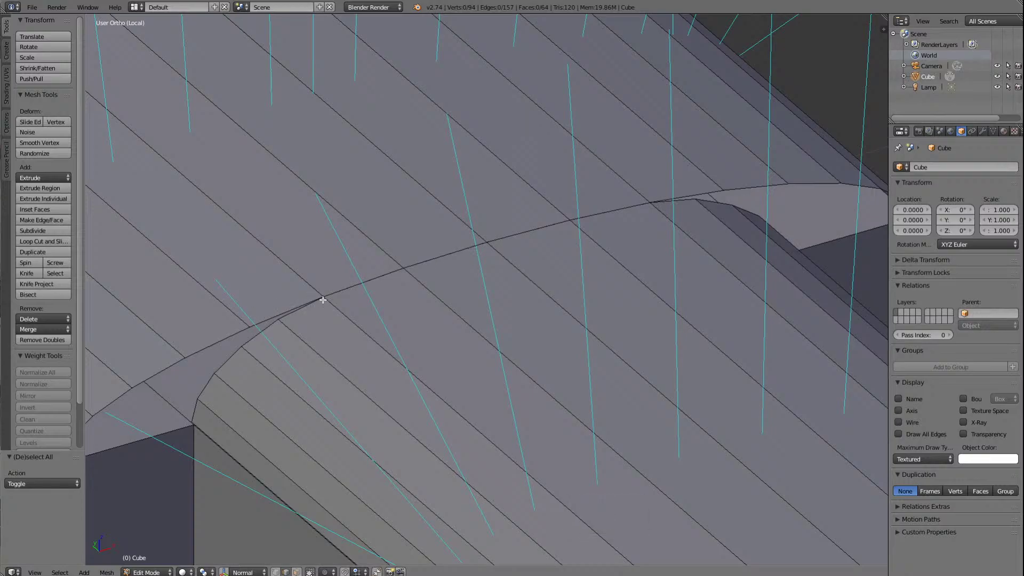
Step: In vertex select mode, merge the narrowed roof's middle seam vertex with the matching wider roof vertex using Merge At Last
left_click(276, 571)
right_click(487, 238)
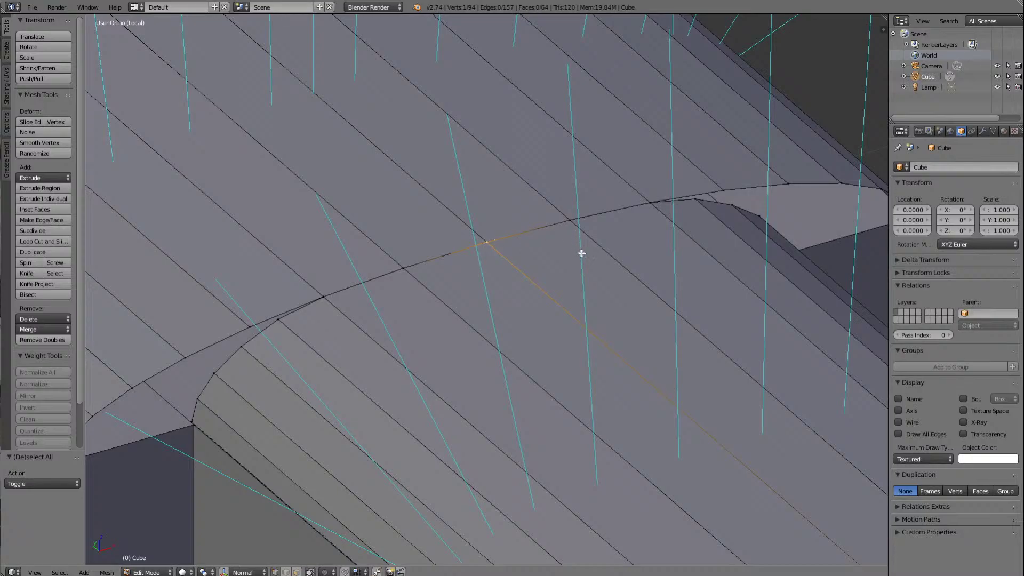
scroll(583, 252, "up", 5)
key("Left")
key("Left")
key("Left")
key("Left")
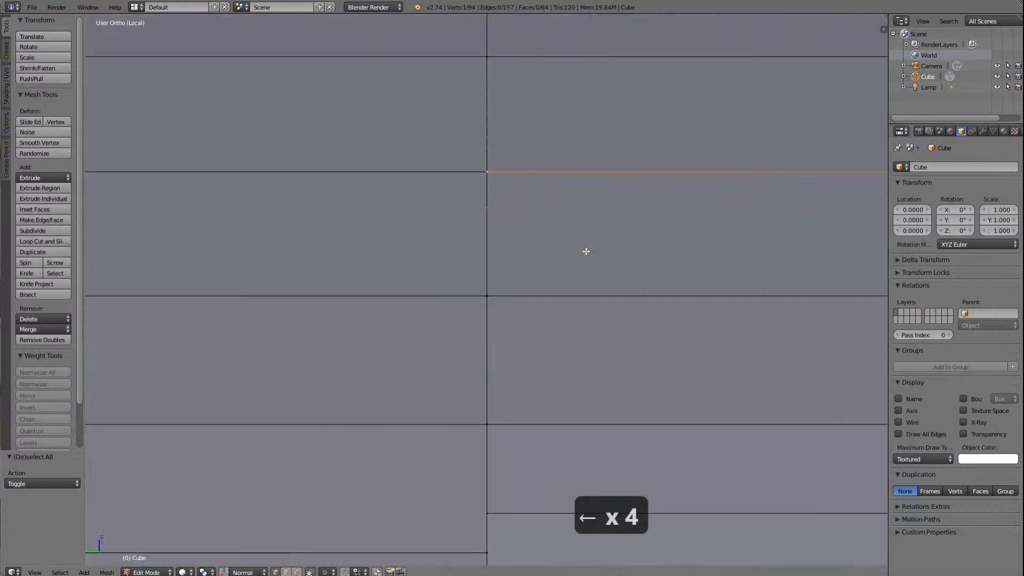
scroll(585, 213, "down", 5)
scroll(710, 258, "down", 5)
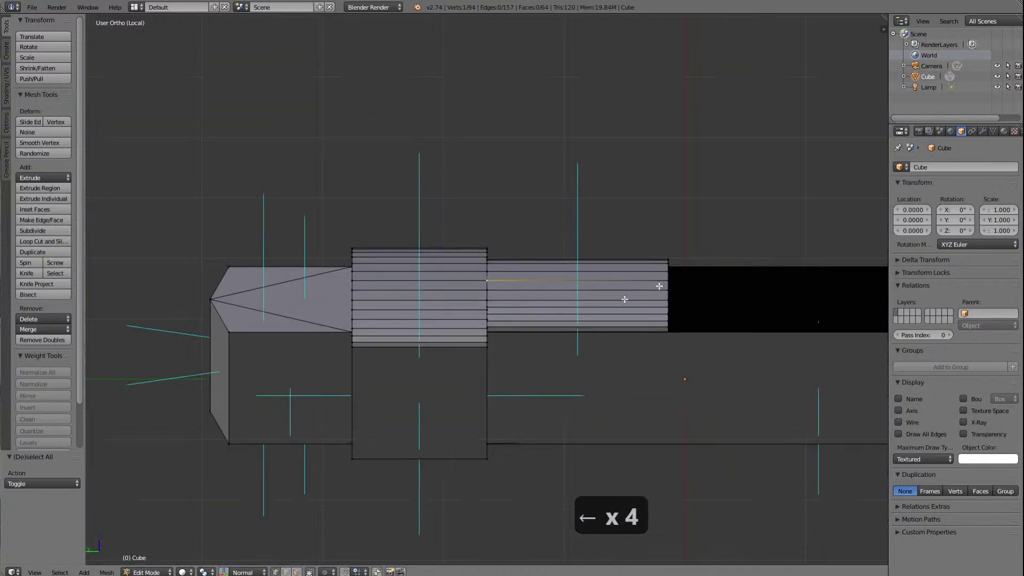
scroll(585, 311, "up", 8)
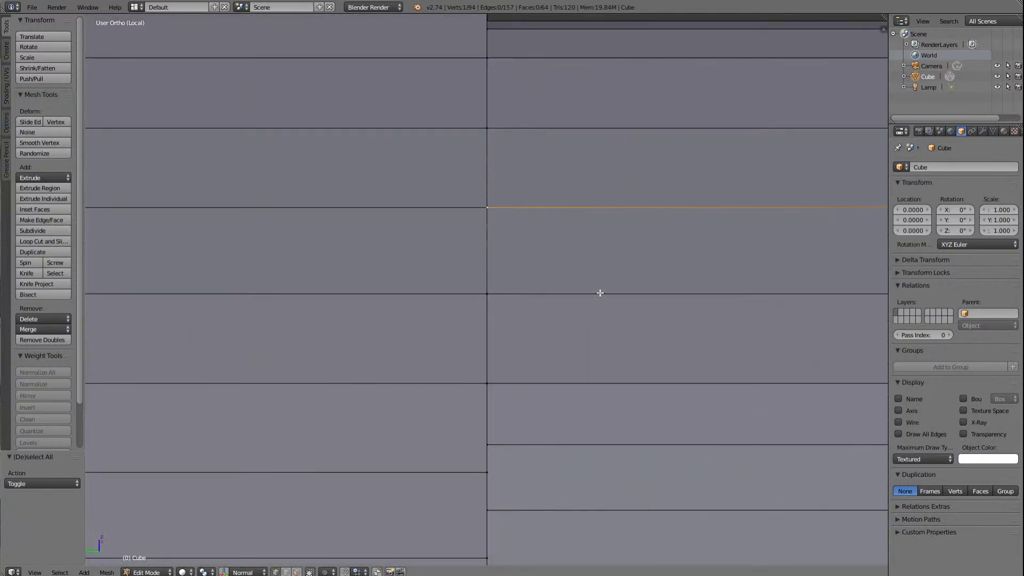
right_click(483, 212, "shift")
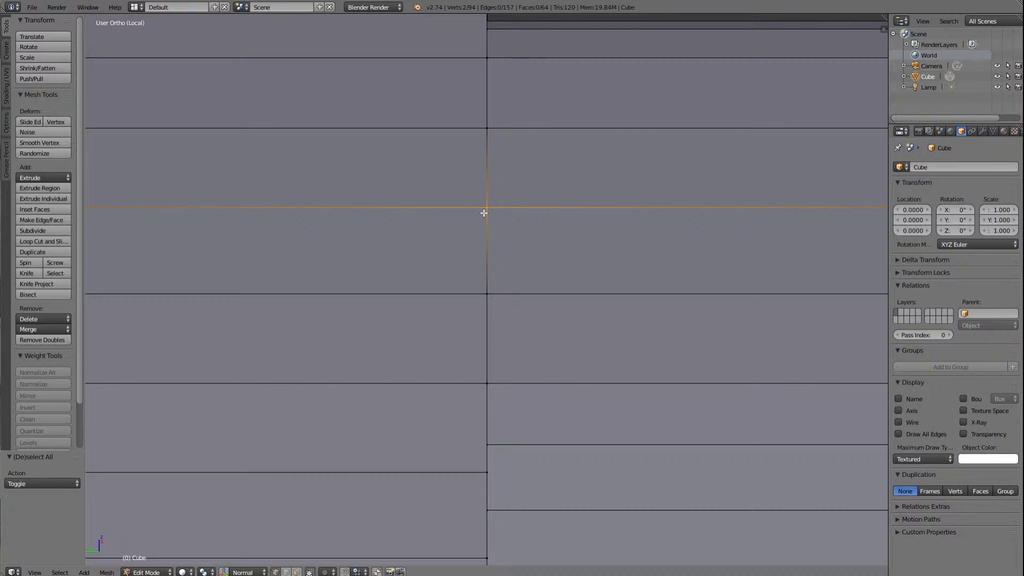
left_click(34, 328)
left_click(40, 353)
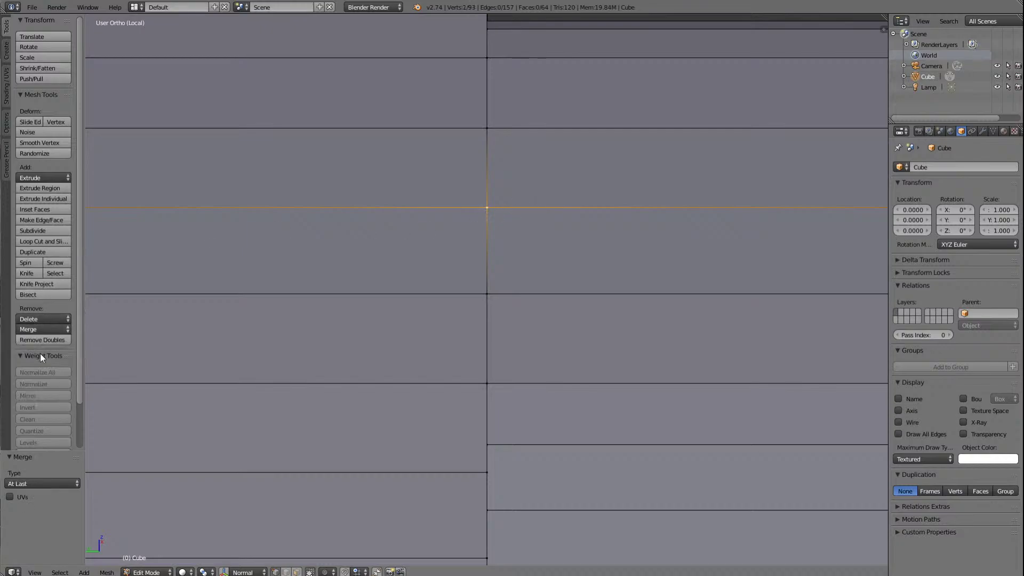
Step: Merge the narrowed roof's seam vertex just beyond the middle one into its wider roof counterpart with Merge At Last
right_click(489, 128)
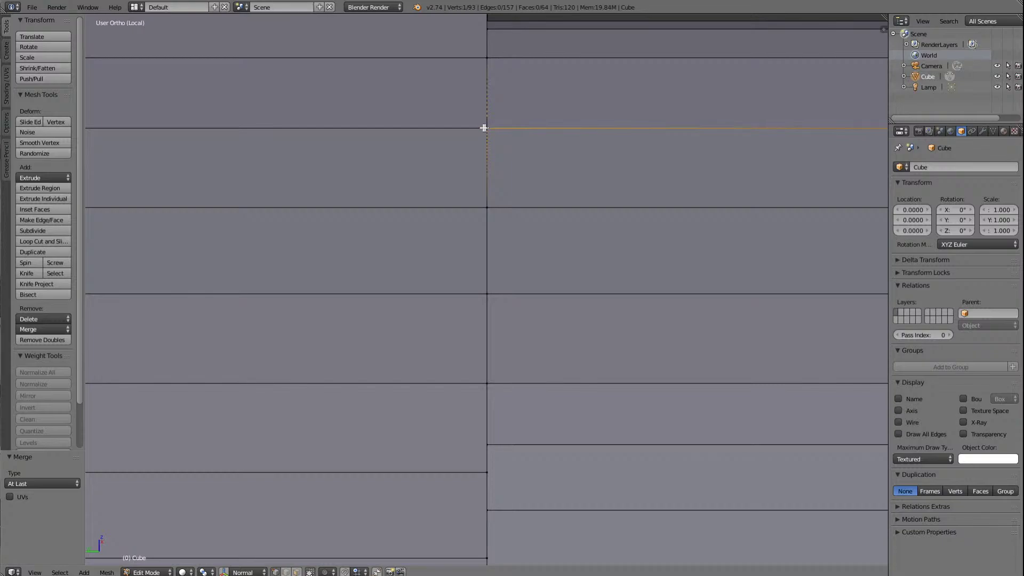
key("a")
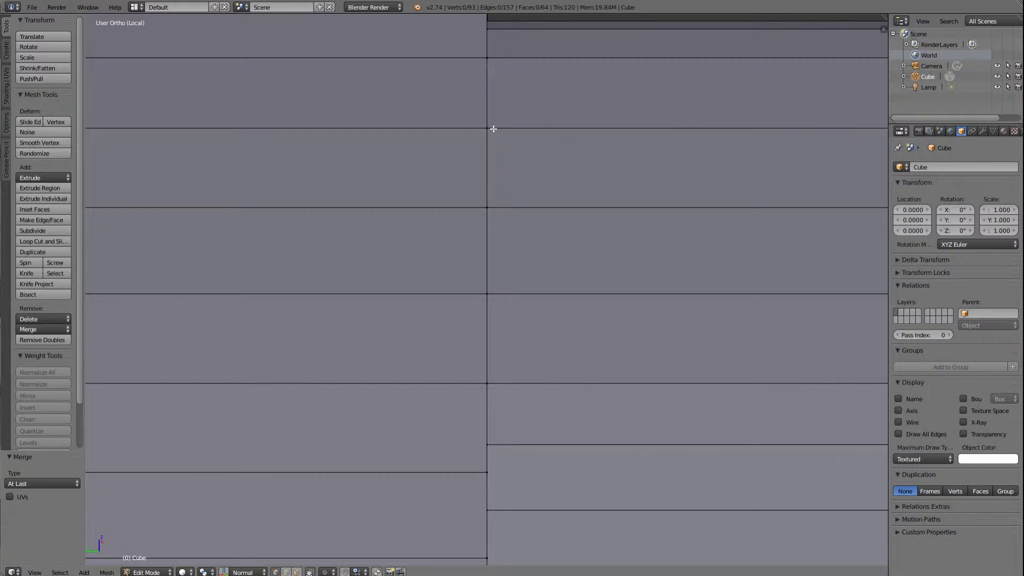
right_click(493, 128)
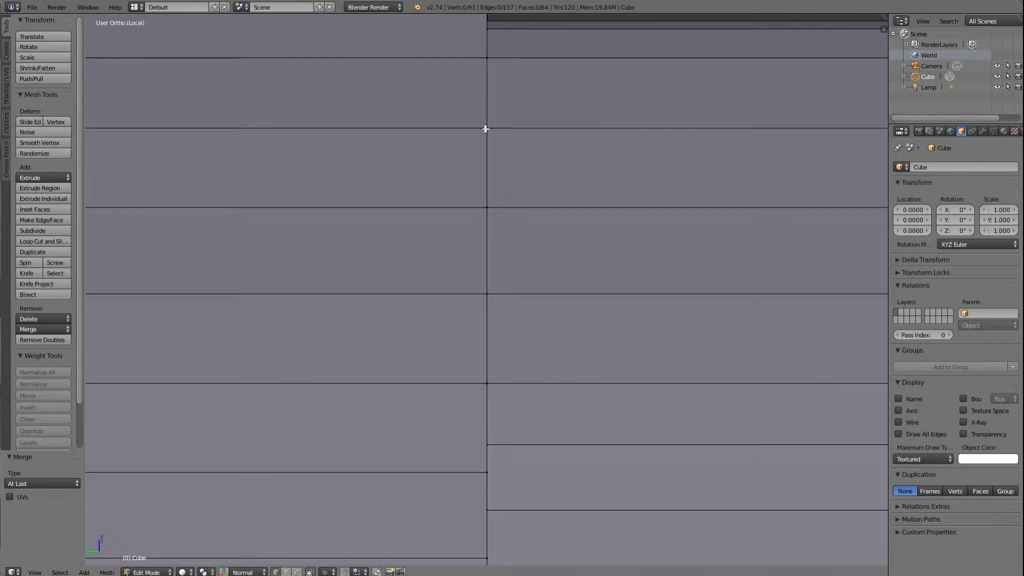
key("Left")
key("Left")
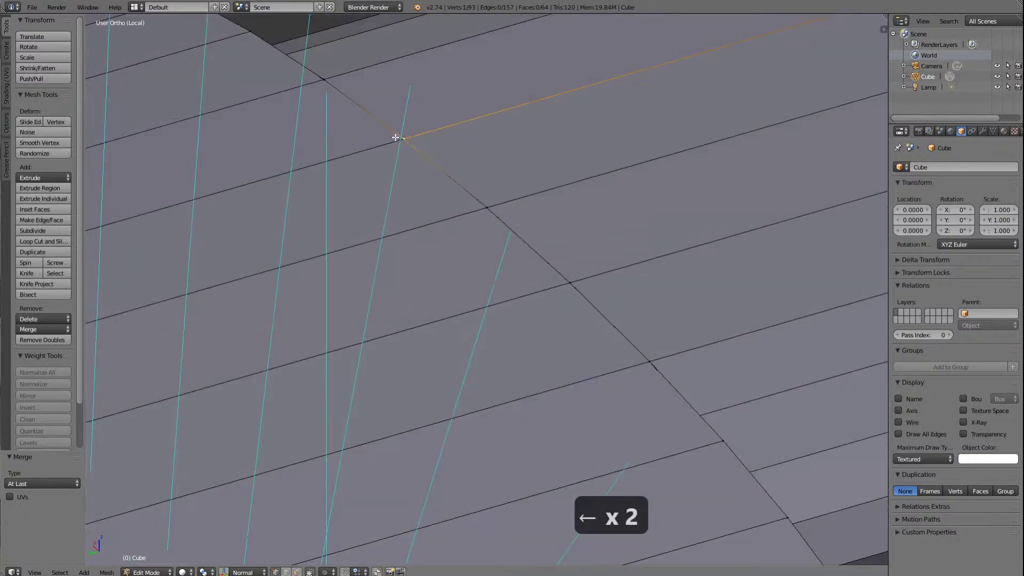
key("a")
right_click(407, 135)
key("KP_Delete")
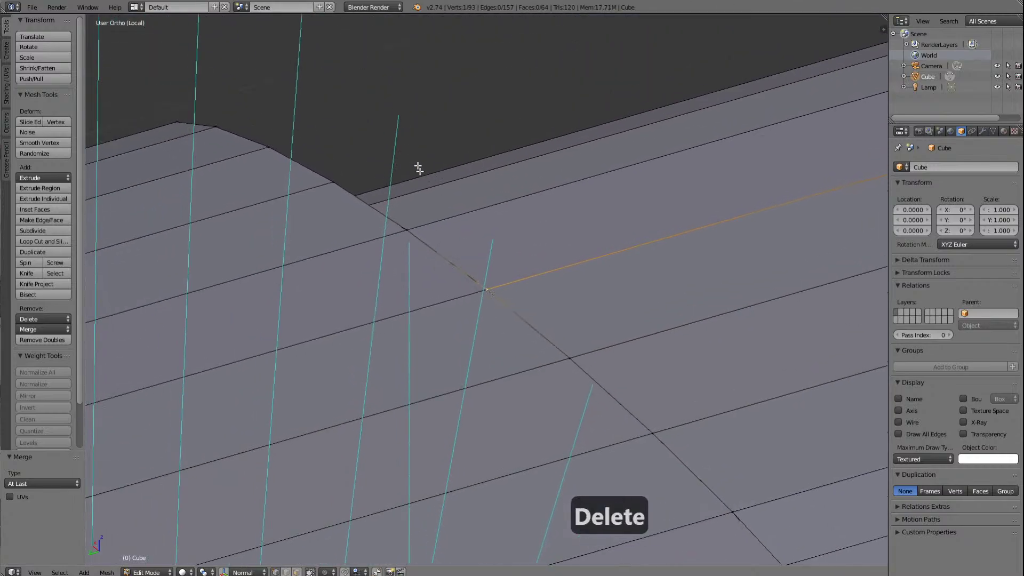
scroll(515, 271, "up", 12)
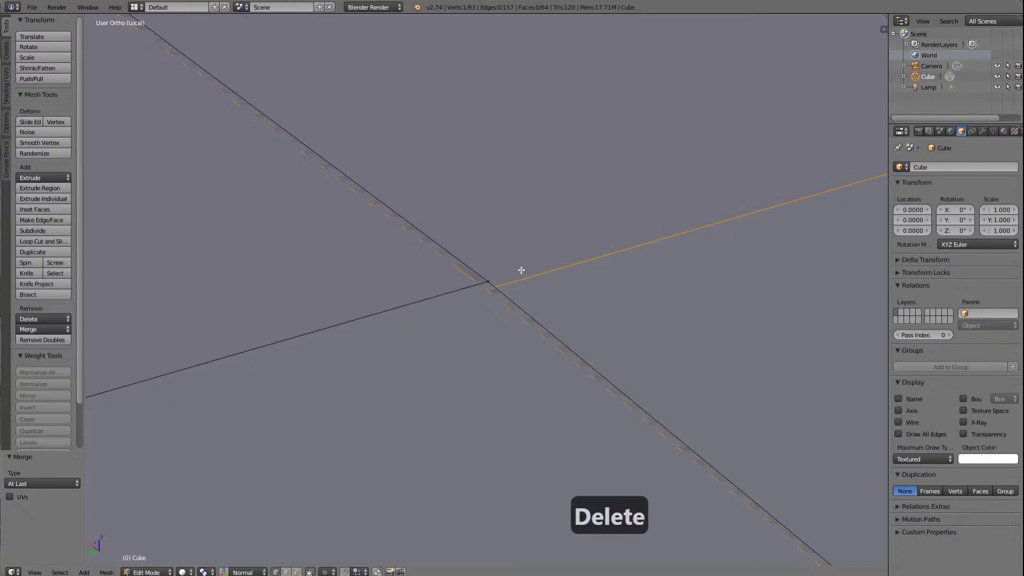
right_click(487, 274, "shift")
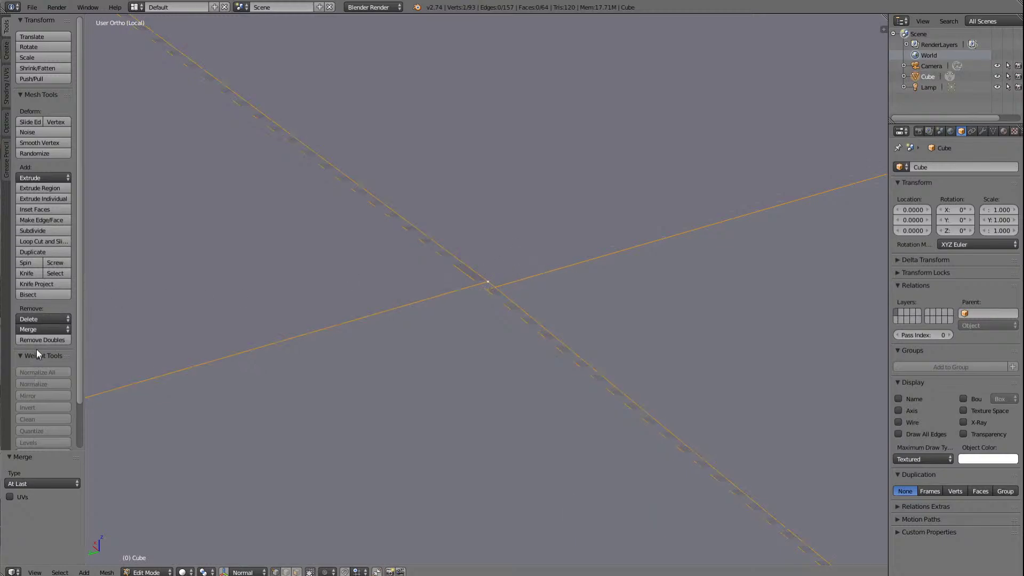
left_click(39, 329)
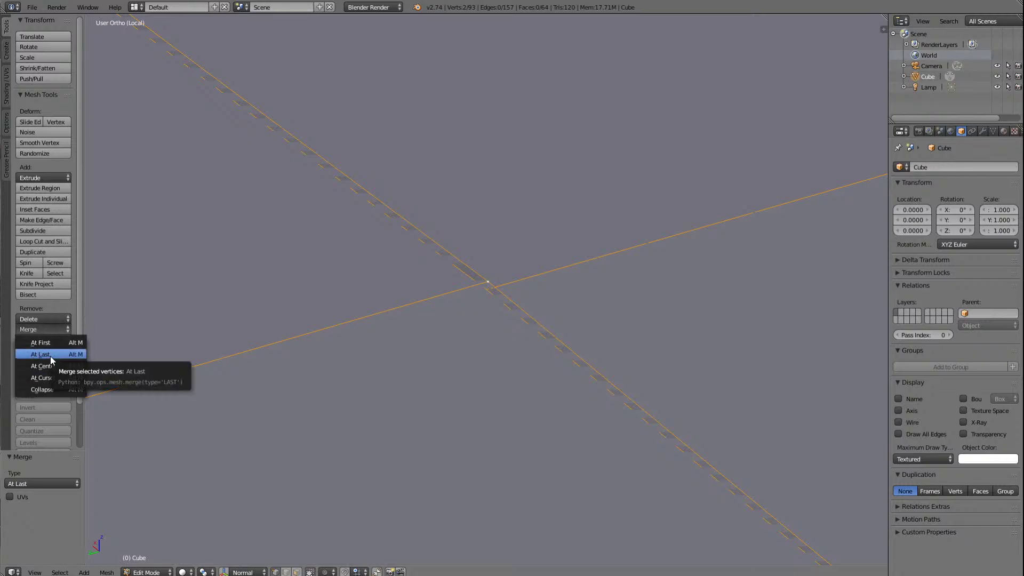
left_click(49, 355)
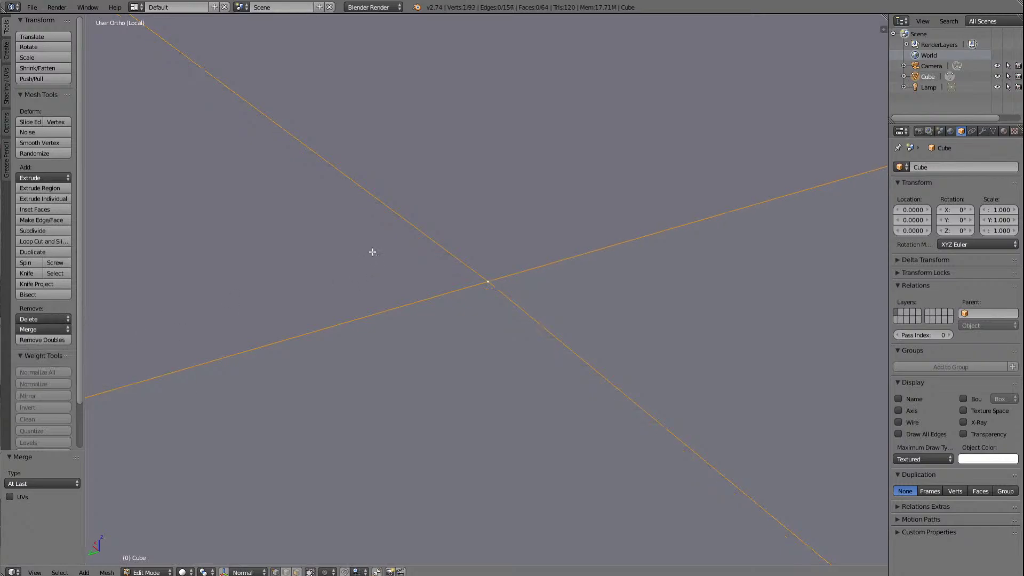
Step: Merge the outermost meeting pair of seam vertices on the far side of the roof with At Last, and deselect everything
middle_click_drag(372, 251, 379, 247)
scroll(379, 246, "down", 6)
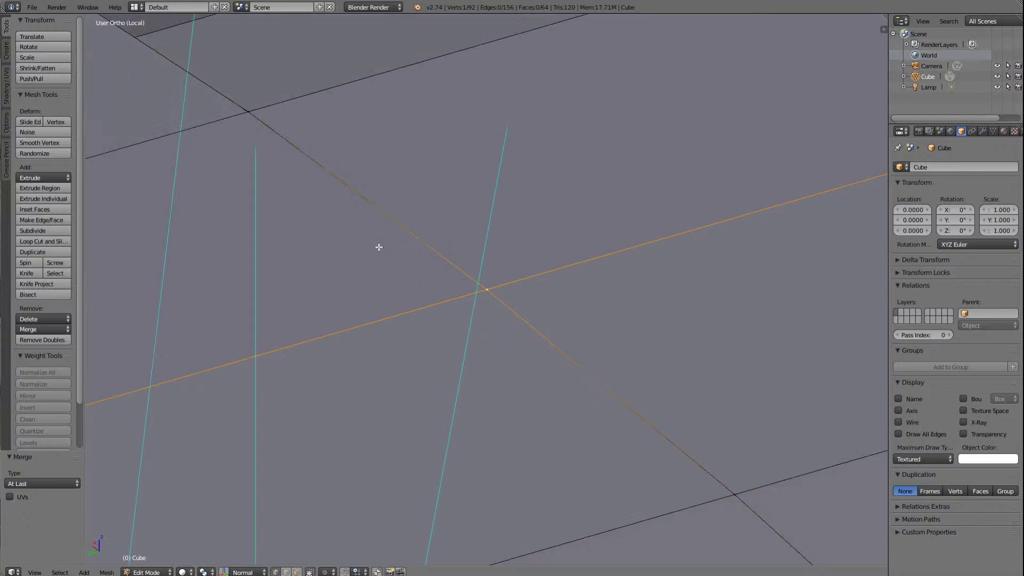
key("shift+v")
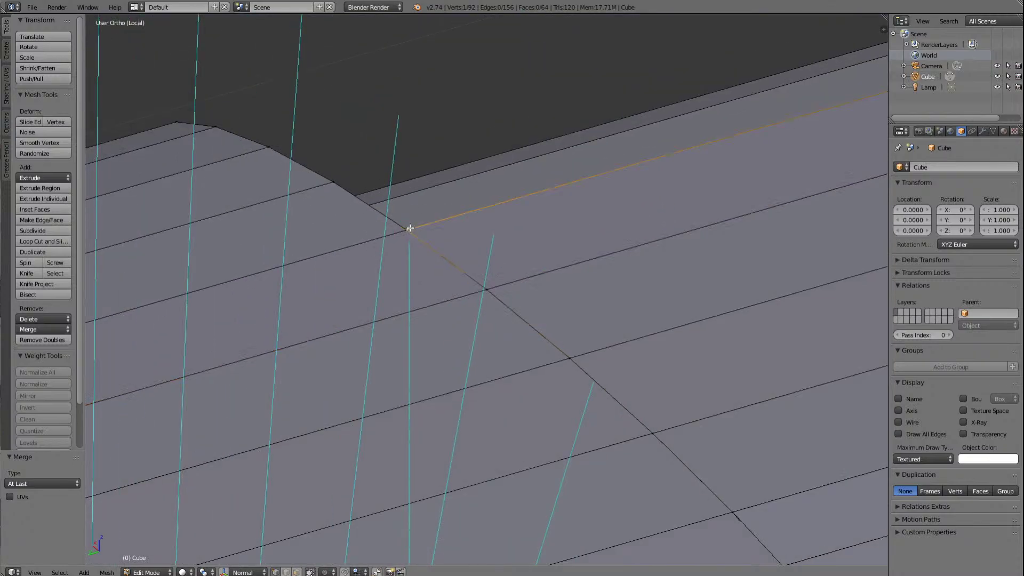
key("Delete")
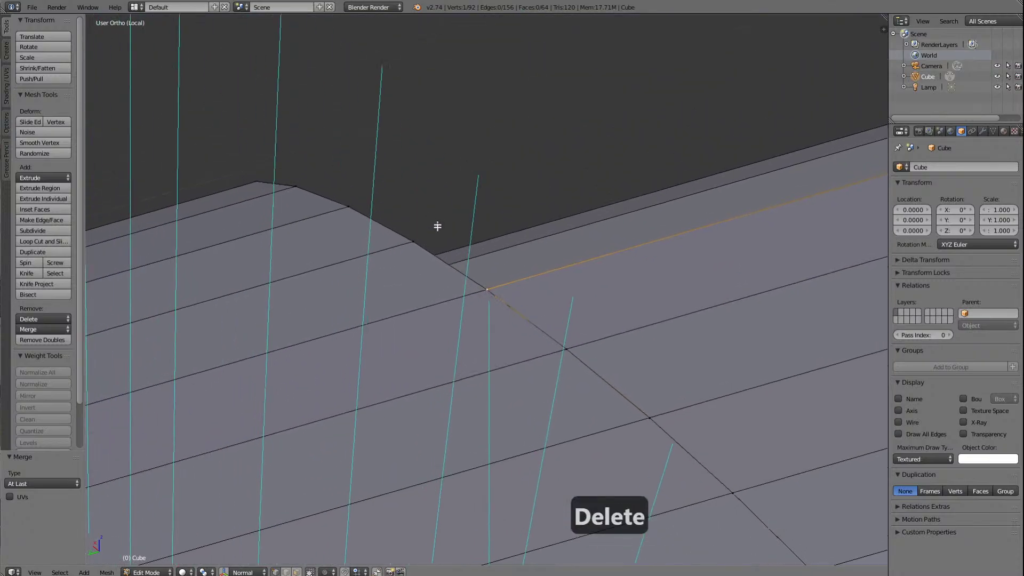
scroll(491, 283, "up", 6)
key("shift+v")
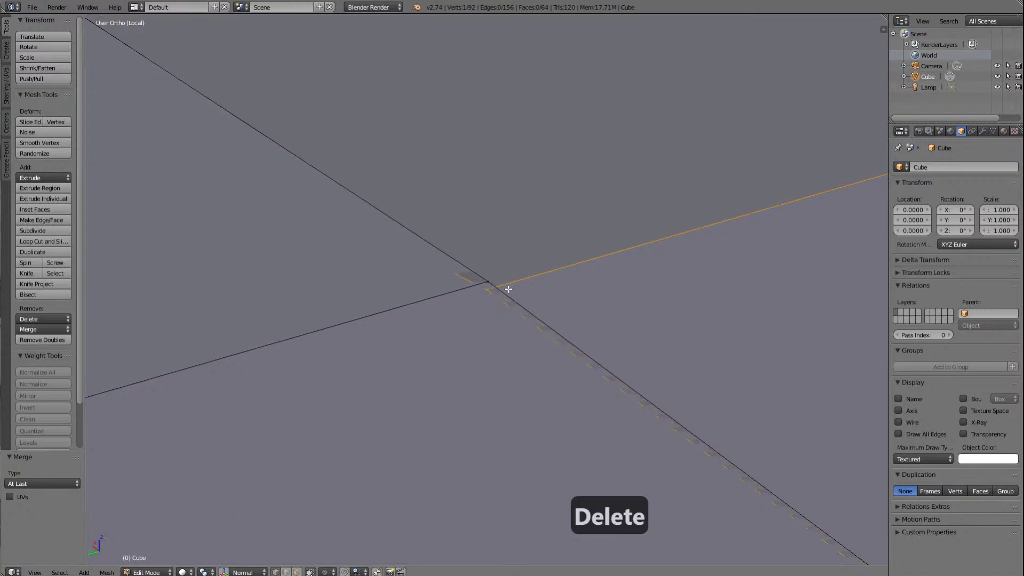
left_click(484, 275)
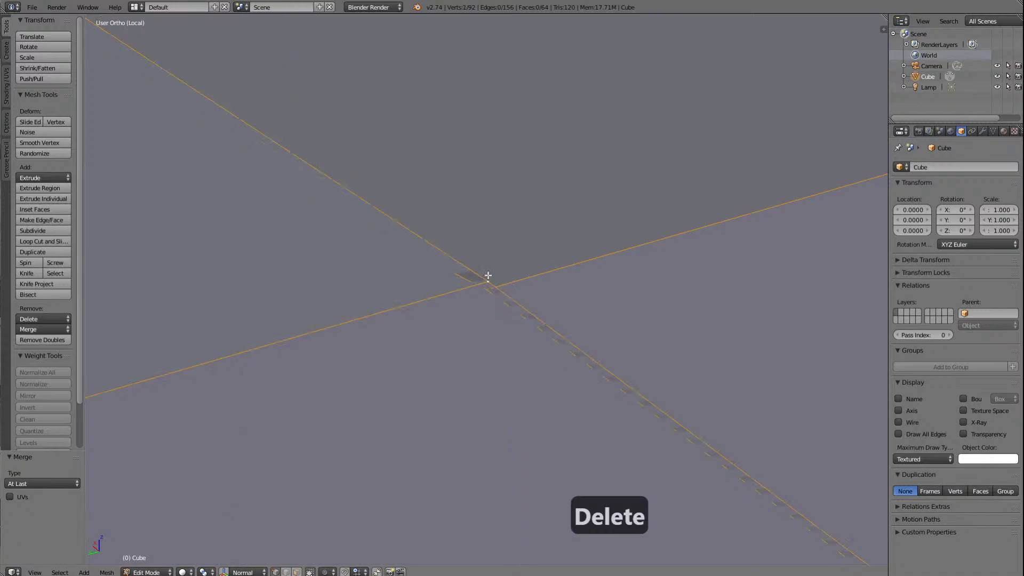
left_click(46, 329)
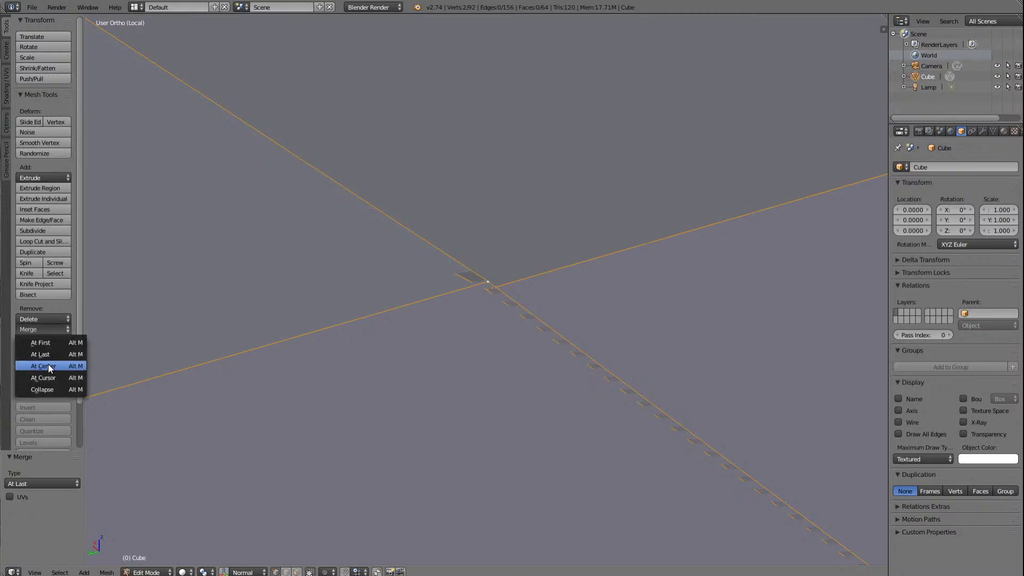
left_click(49, 354)
key("a")
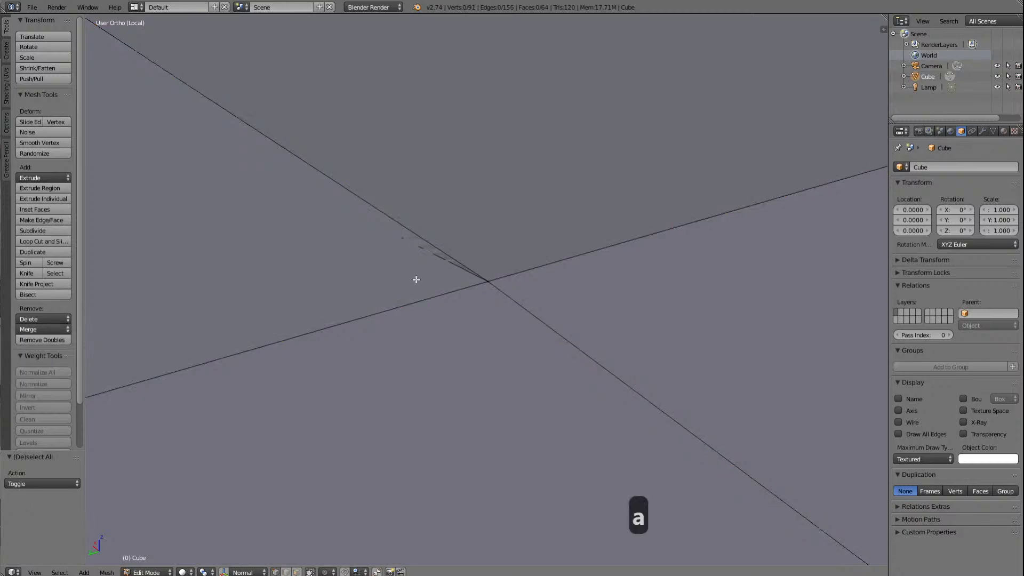
Step: Merge the first pair of seam vertices on the near side of the middle with At Last, and deselect everything
scroll(486, 287, "down", 8)
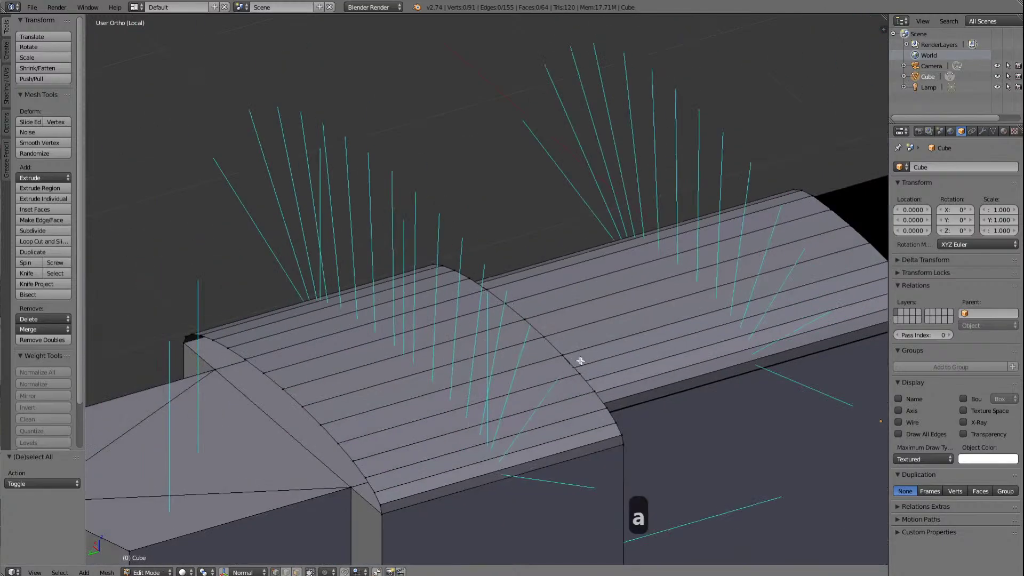
right_click(538, 333)
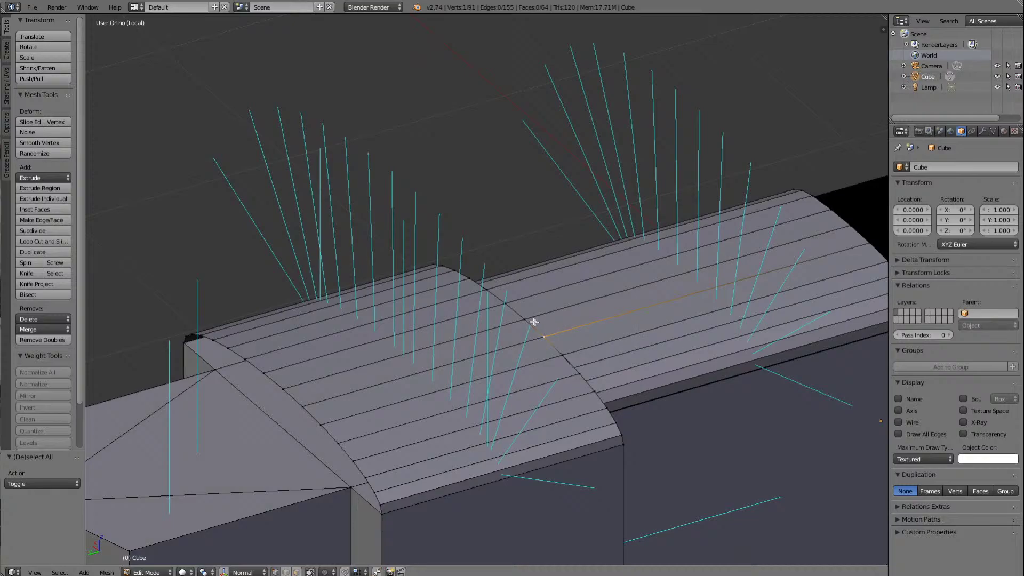
right_click(531, 320)
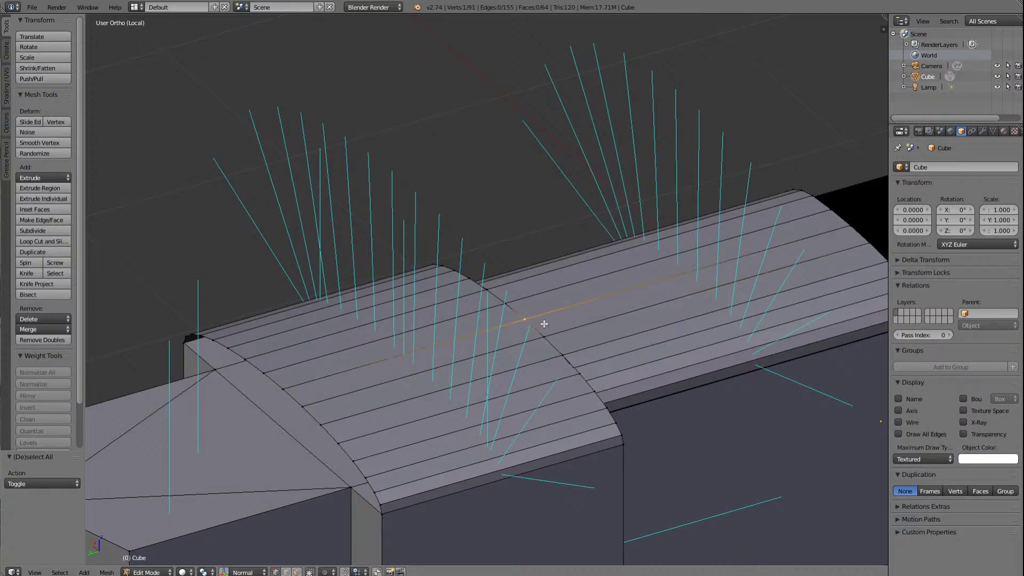
scroll(543, 324, "up", 3)
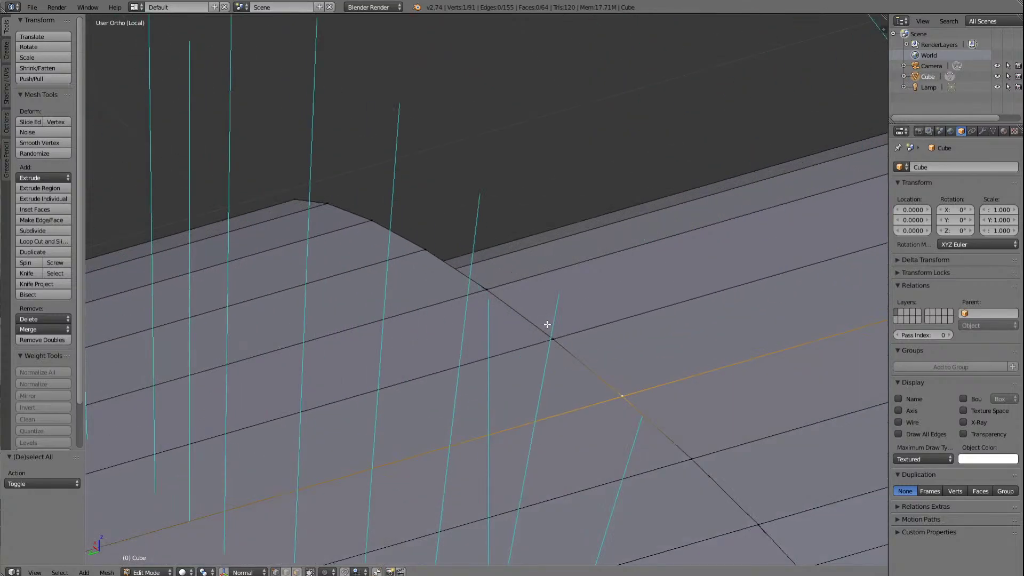
right_click(657, 426)
key("KP_Decimal")
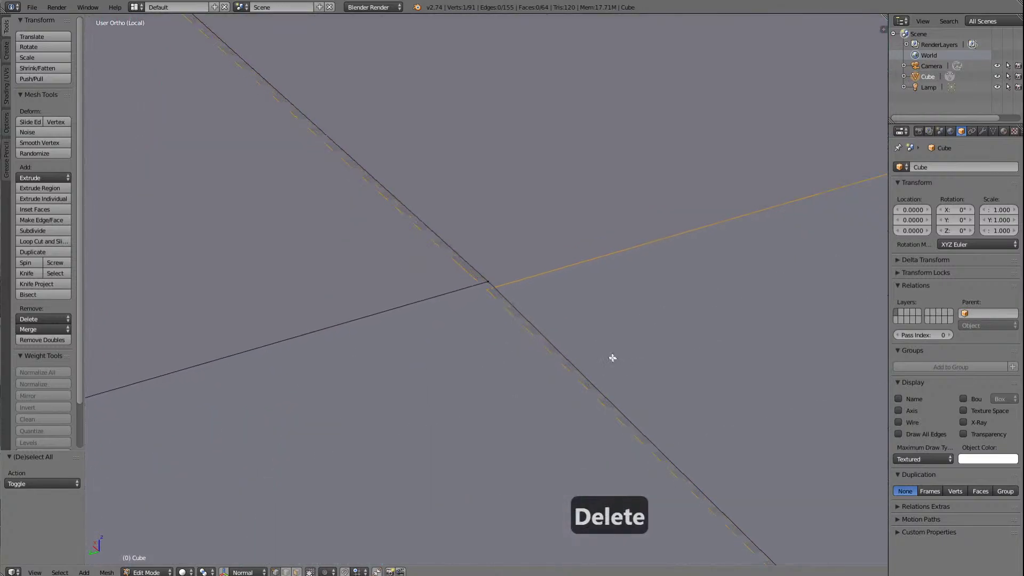
right_click(489, 277, "shift")
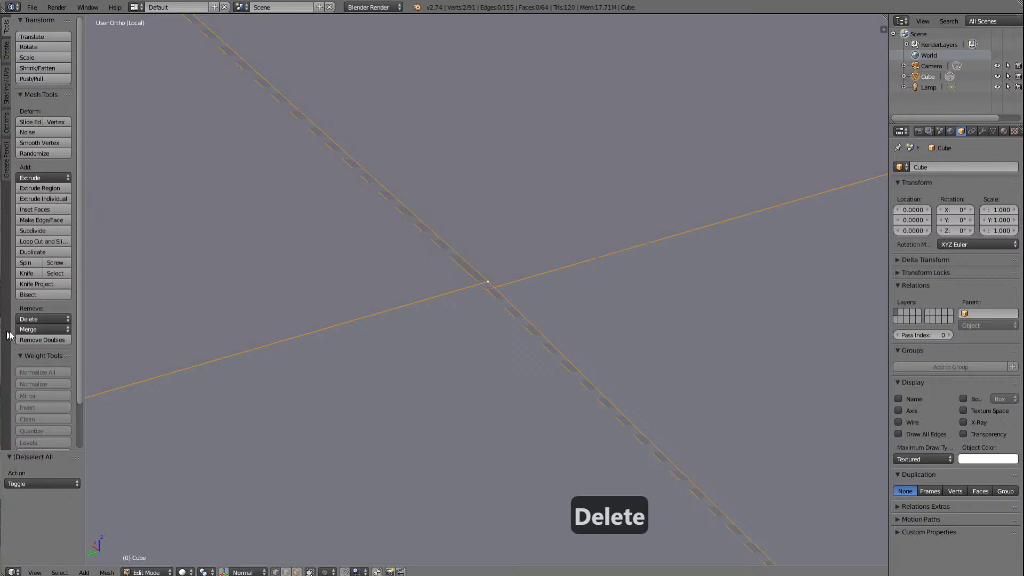
left_click(28, 329)
left_click(47, 352)
key("a")
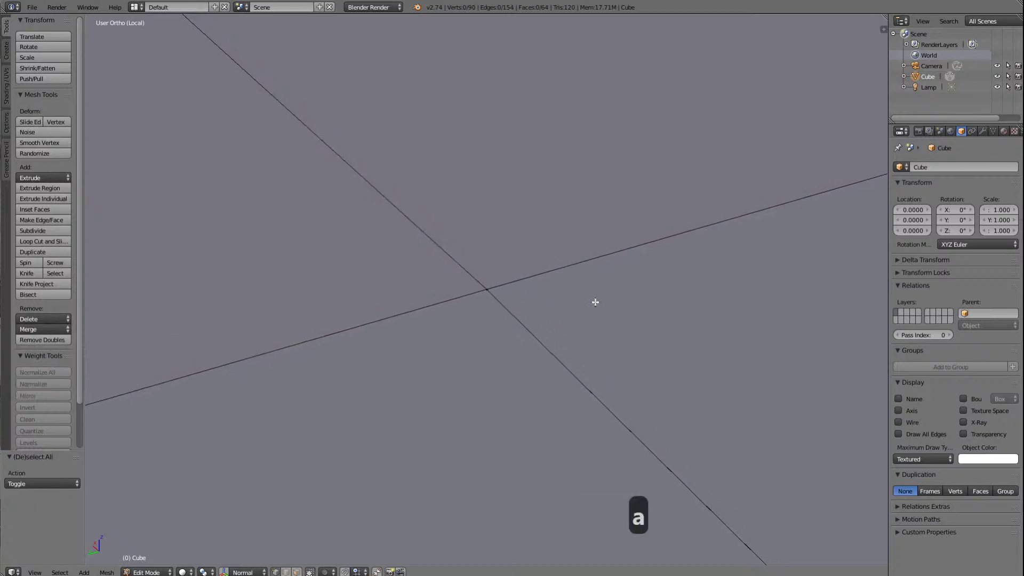
Step: Merge the outermost meeting pair of seam vertices on the near side of the roof with At Last, and deselect everything
scroll(598, 297, "down", 4)
right_click(587, 382)
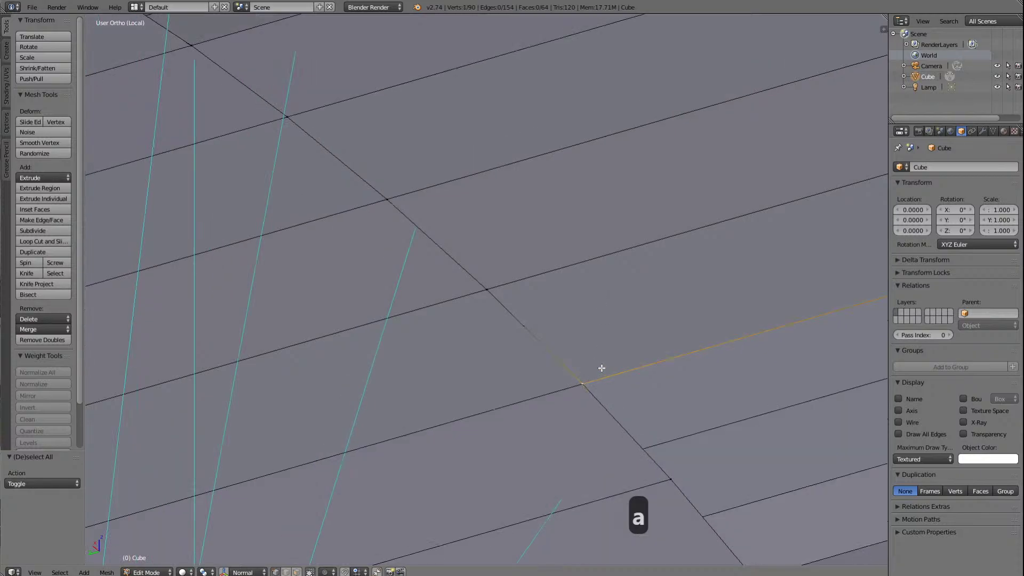
key("a")
right_click(587, 382)
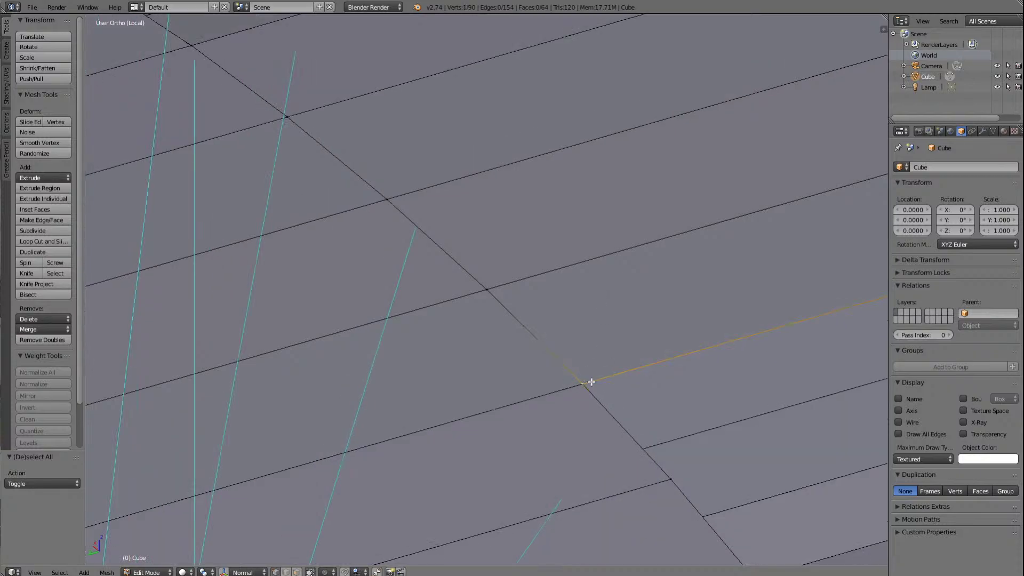
key("Delete")
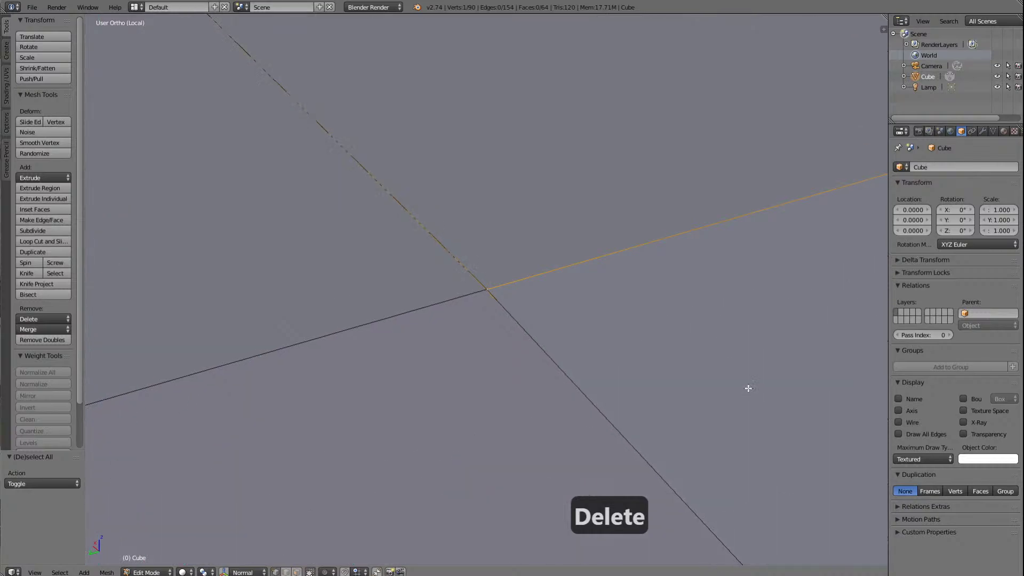
key("Right")
key("Right")
key("Right")
key("Right")
key("Right")
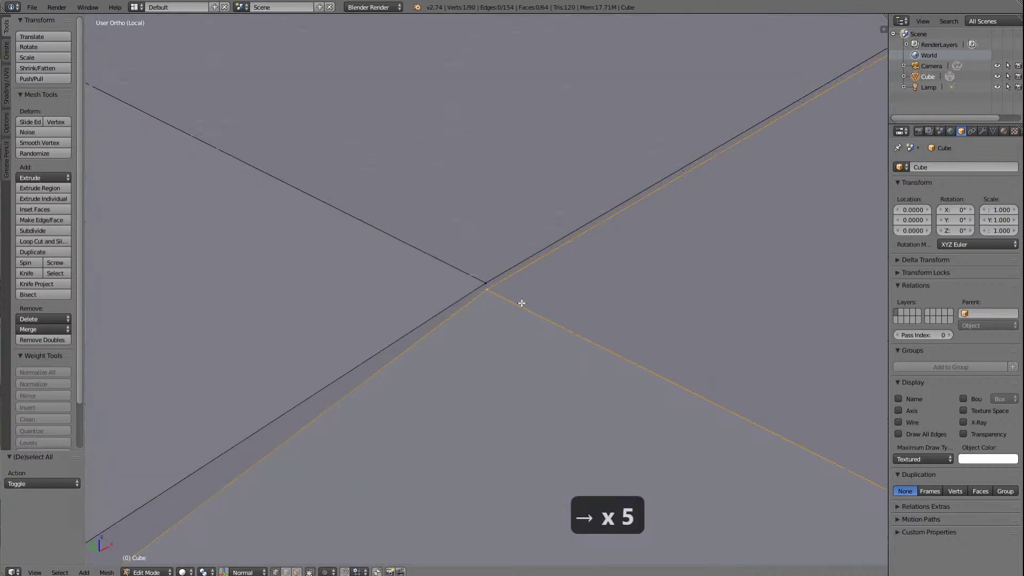
right_click(484, 279, "shift")
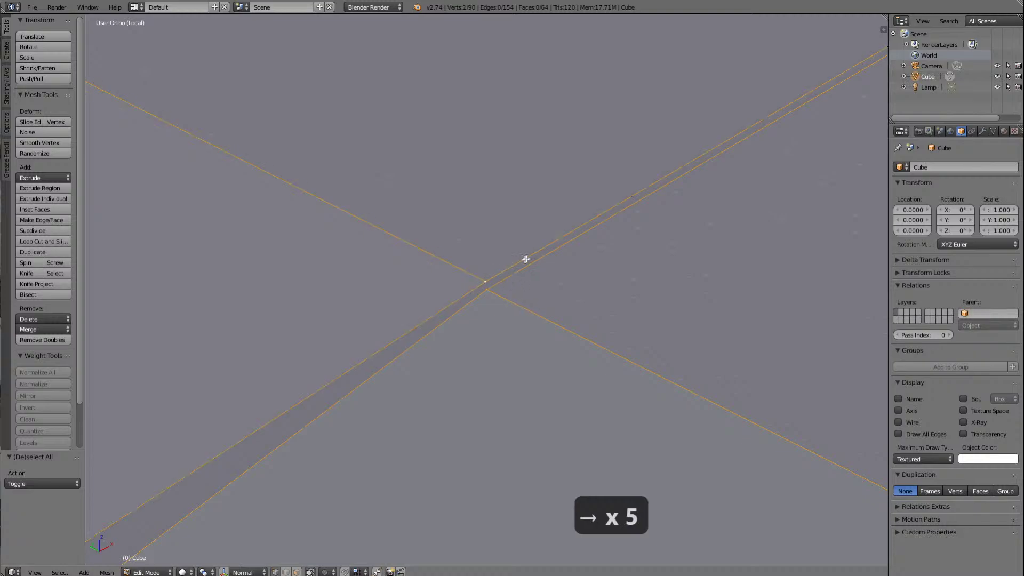
left_click(49, 328)
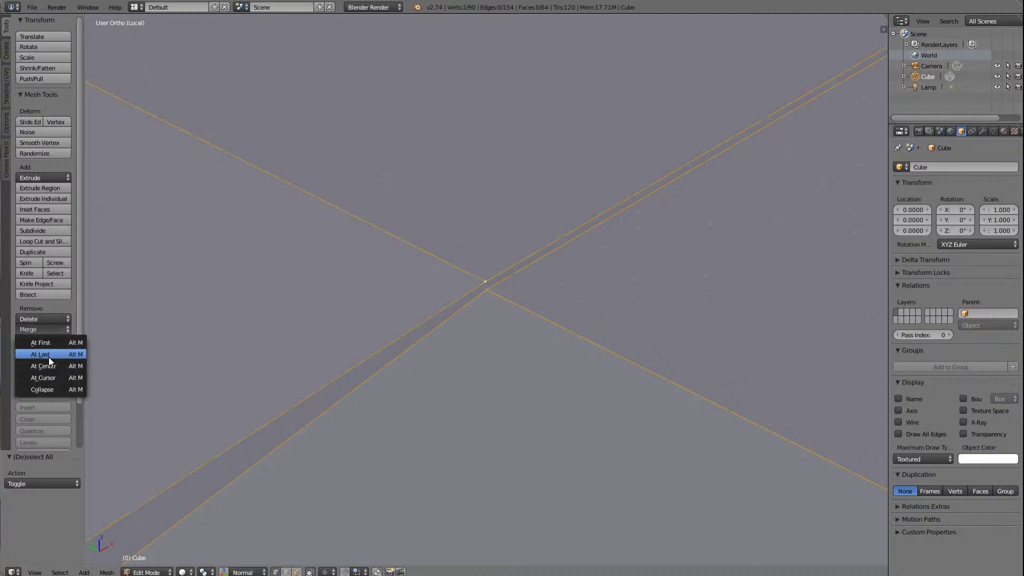
left_click(50, 357)
key("a")
scroll(450, 237, "down", 5)
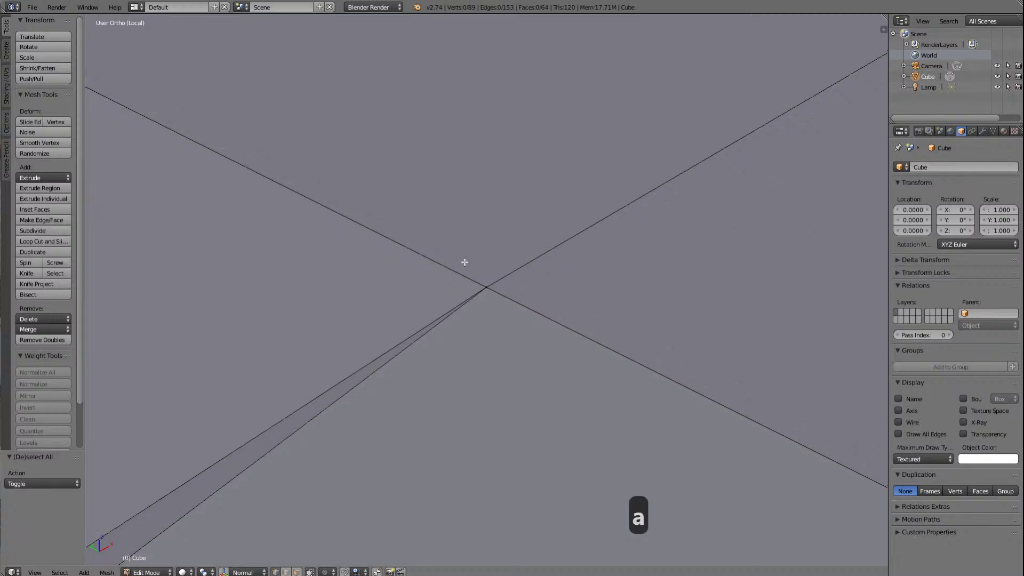
Step: Merge the narrowed roof's lowest near-side seam vertex into the body's top corner vertex with At Last, and deselect everything
scroll(460, 267, "down", 8)
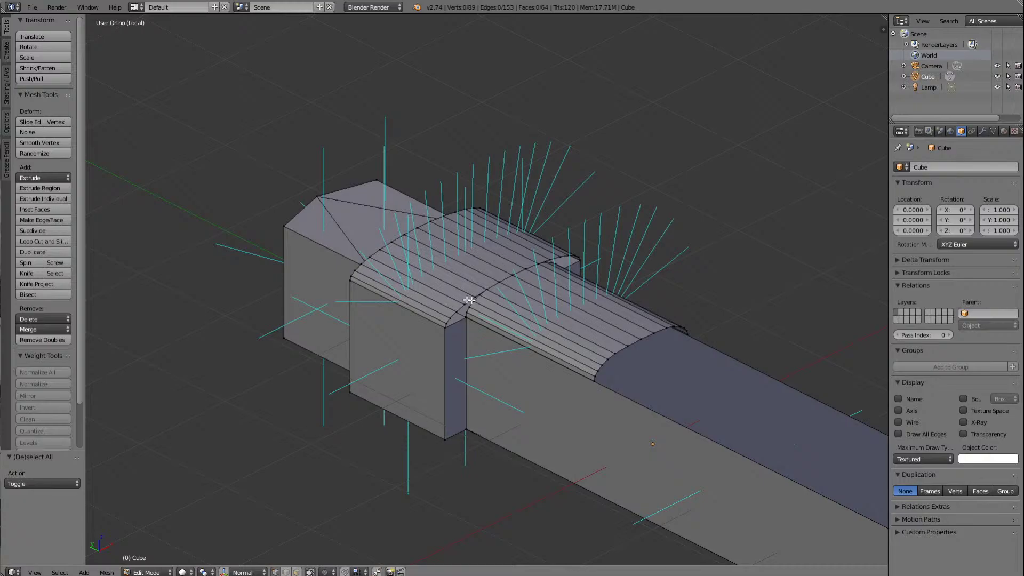
scroll(616, 321, "down", 5)
scroll(616, 329, "up", 15)
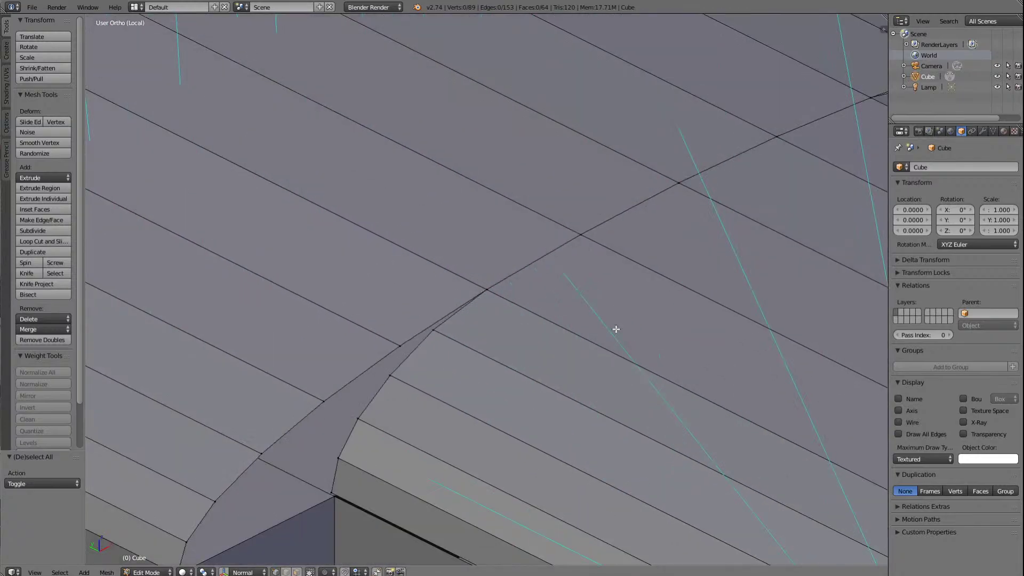
key("Down")
key("Down")
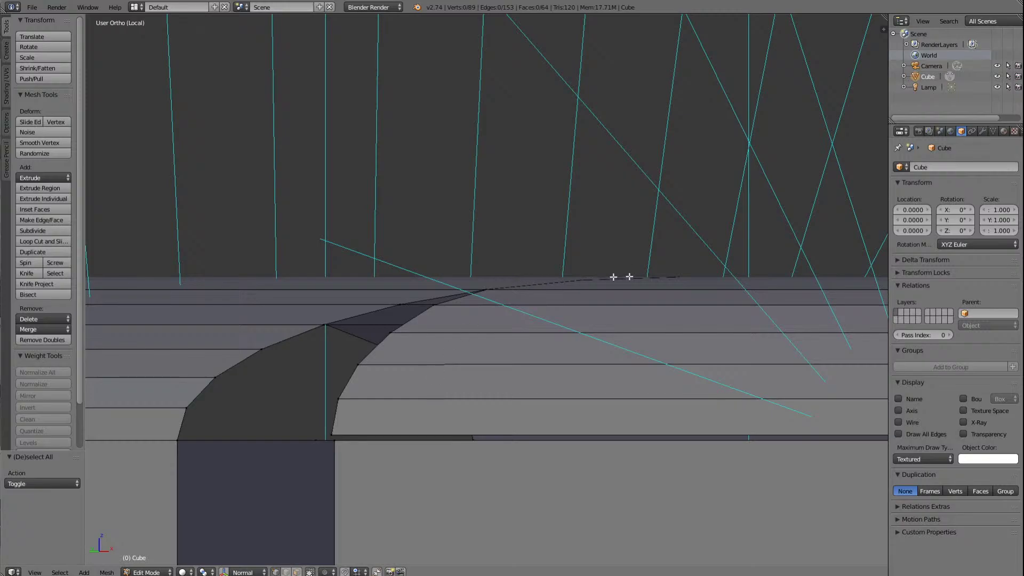
right_click(334, 437)
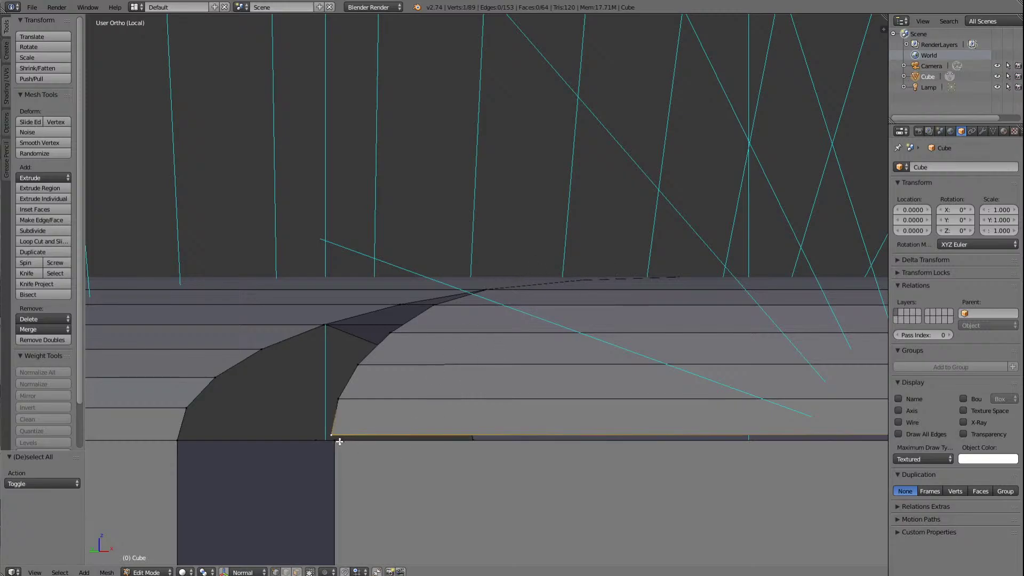
right_click(338, 441, "shift")
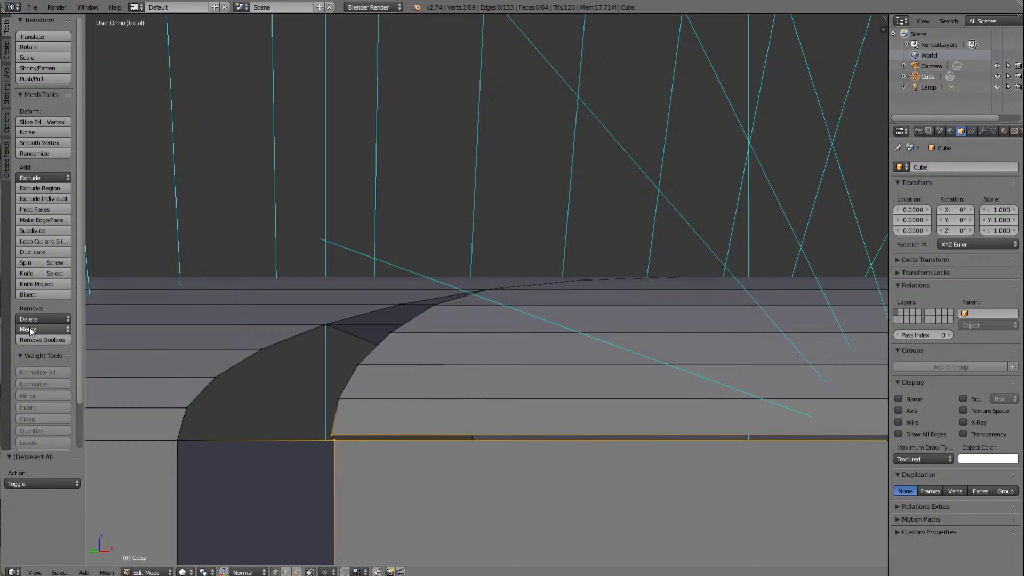
left_click(30, 328)
left_click(47, 355)
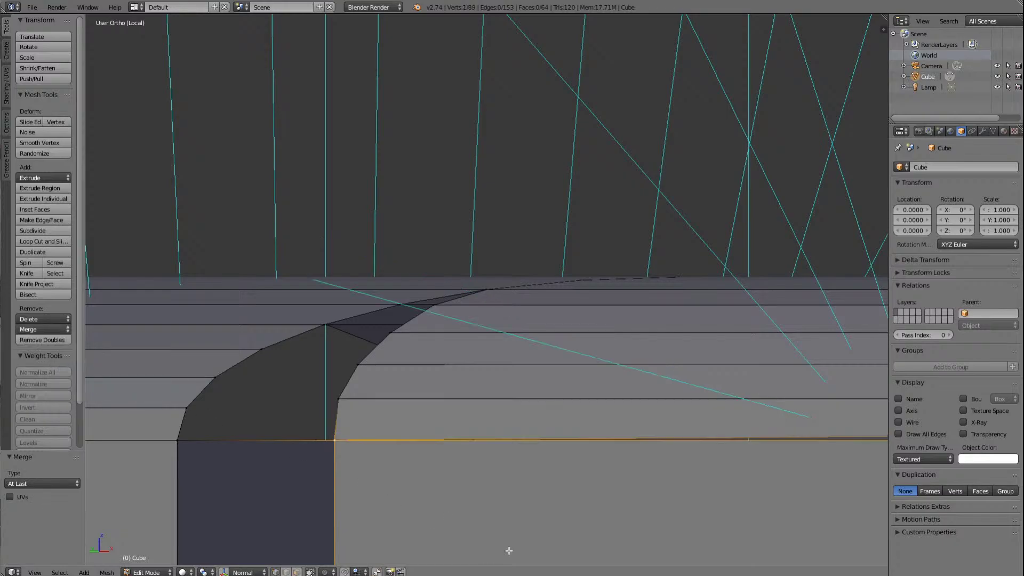
key("a")
scroll(564, 526, "down", 5)
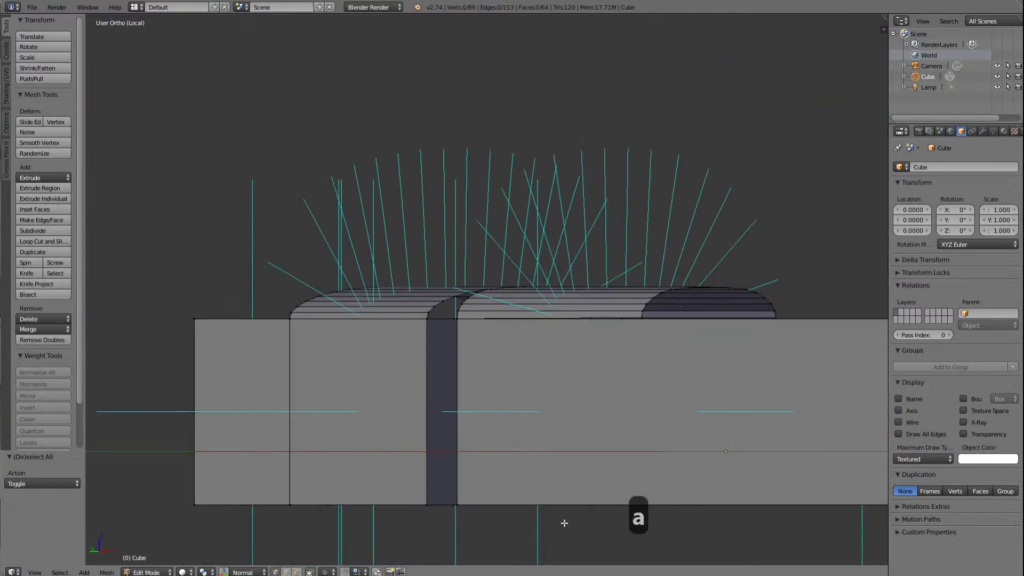
Step: On the opposite side, merge the narrowed roof's lowest seam vertex into the body's top corner with At Last, and deselect everything
key("Right")
key("Right")
key("Right")
key("Right")
key("Right")
key("Right")
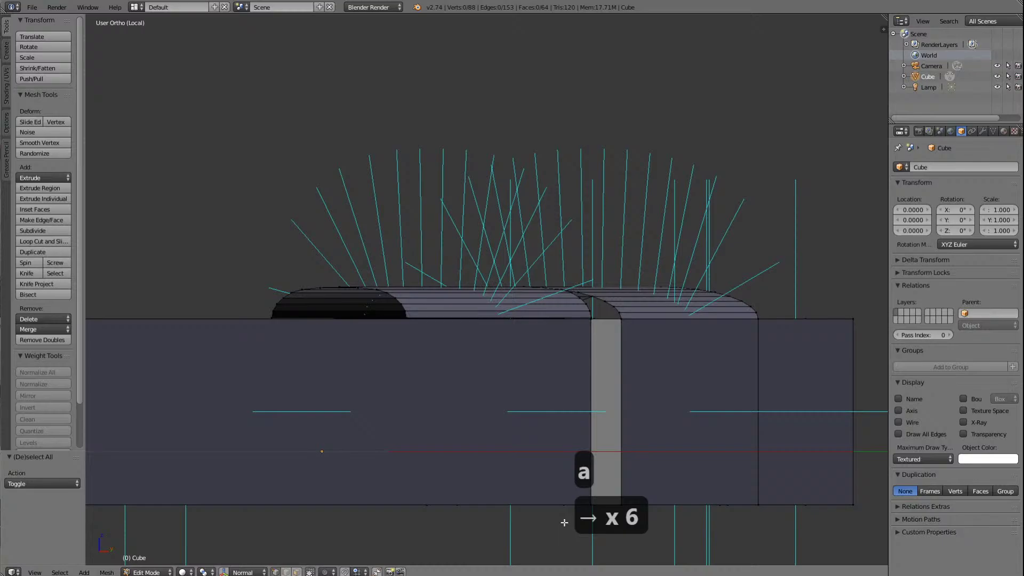
scroll(662, 485, "up", 6)
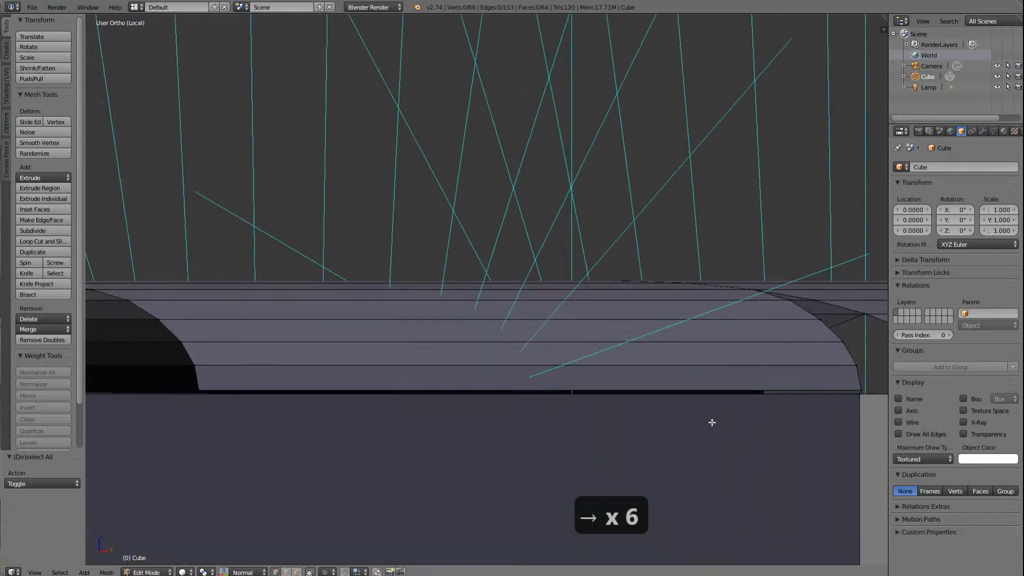
scroll(712, 417, "down", 1)
right_click(798, 373)
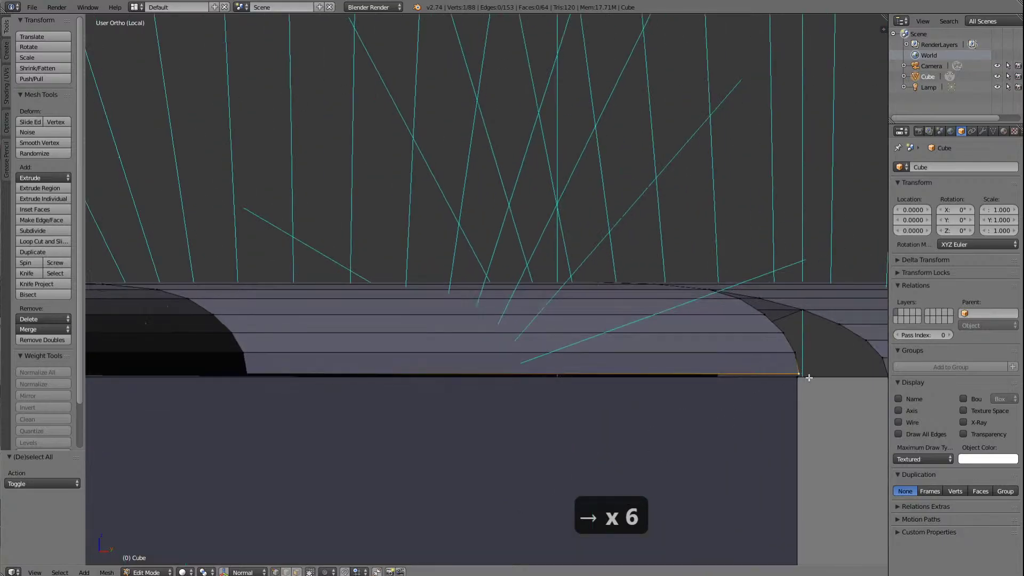
right_click(802, 379, "shift")
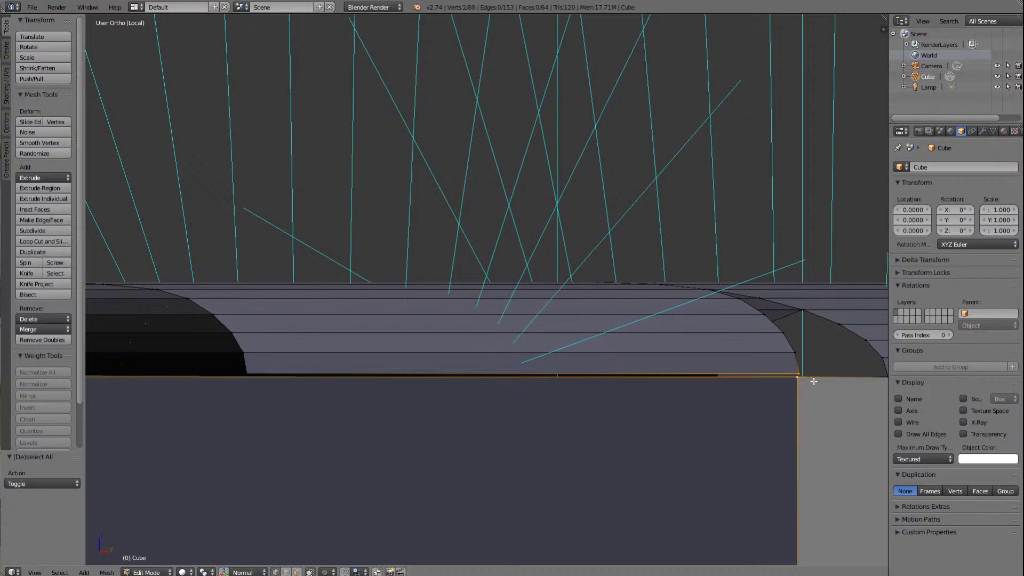
left_click(38, 329)
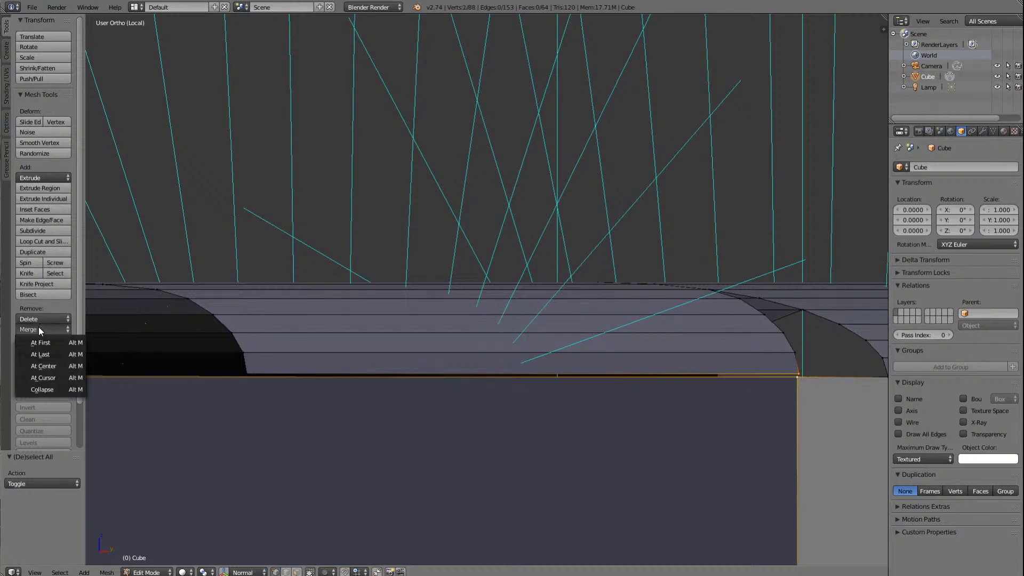
left_click(46, 355)
key("a")
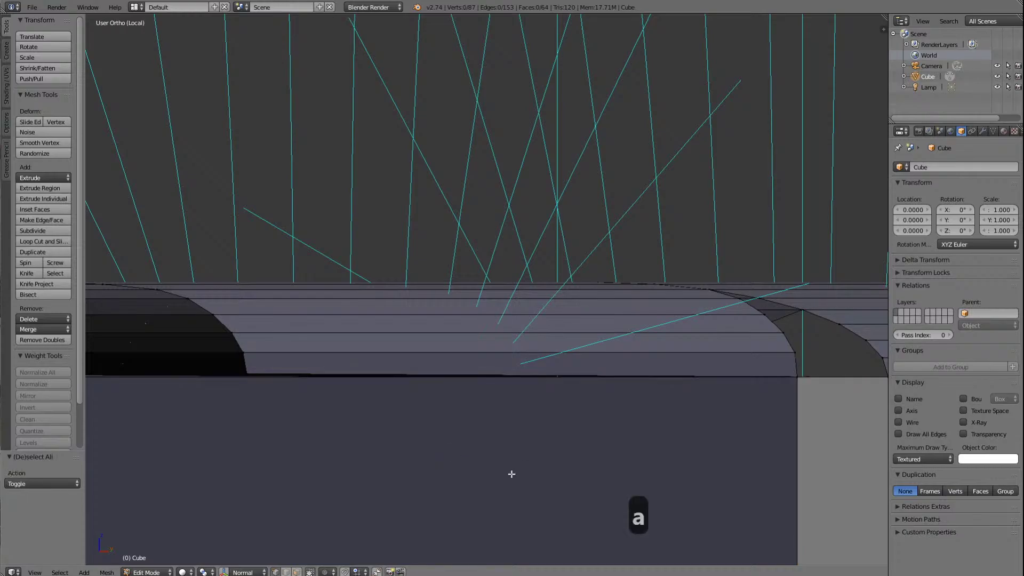
Step: Examine the joined roof sections and their connection to the body from the side and from above
scroll(511, 474, "down", 5)
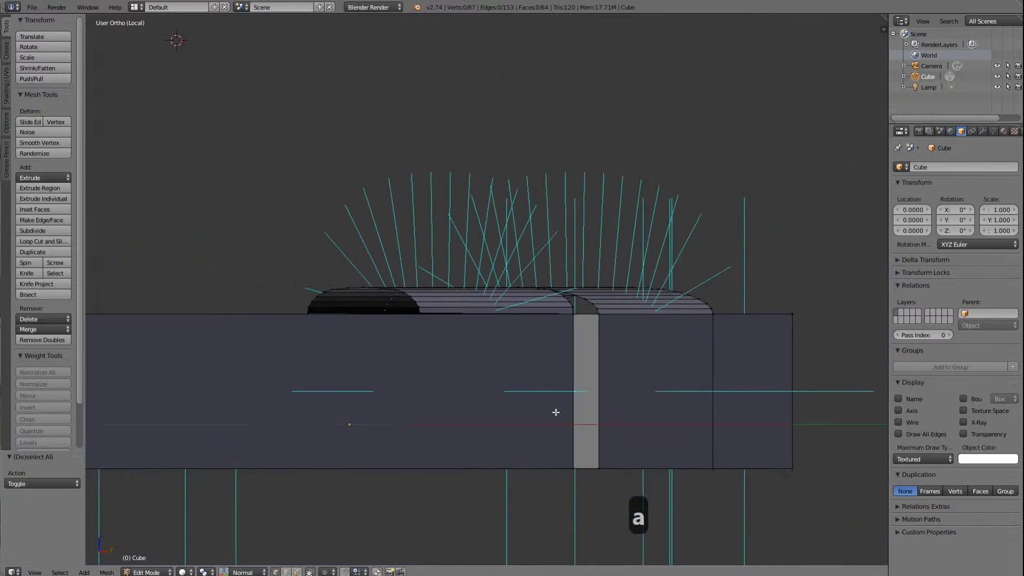
key("Left")
key("Left")
key("Left")
key("Left")
key("Left")
key("Left")
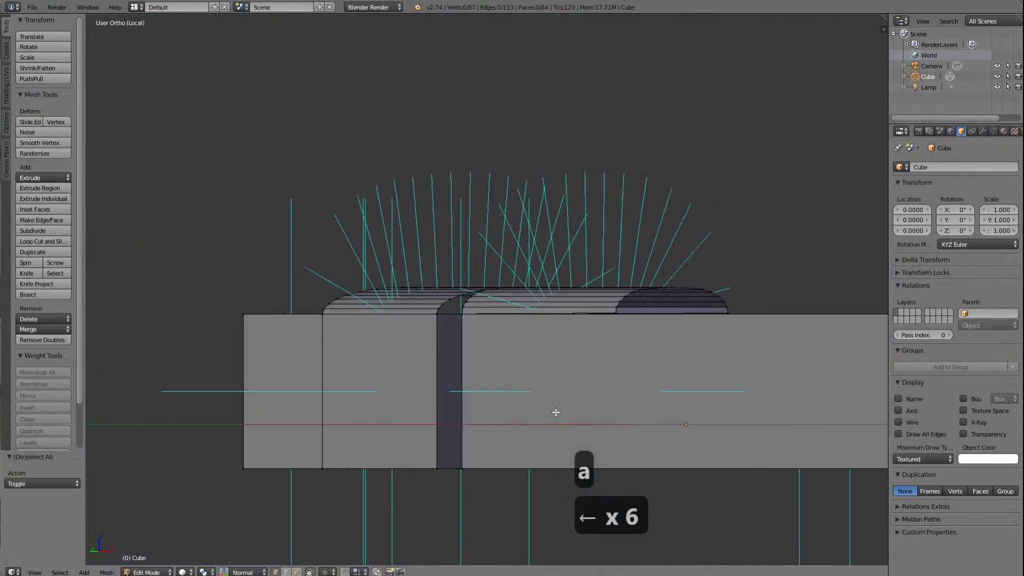
key("Left")
key("Left")
key("KP_8")
key("KP_8")
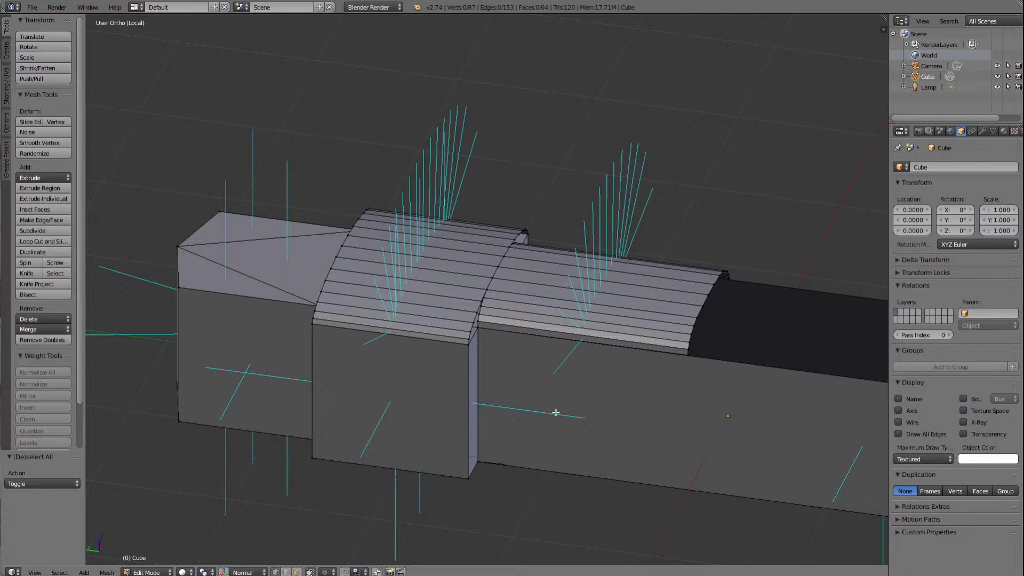
key("Up")
key("Up")
key("Right")
key("Right")
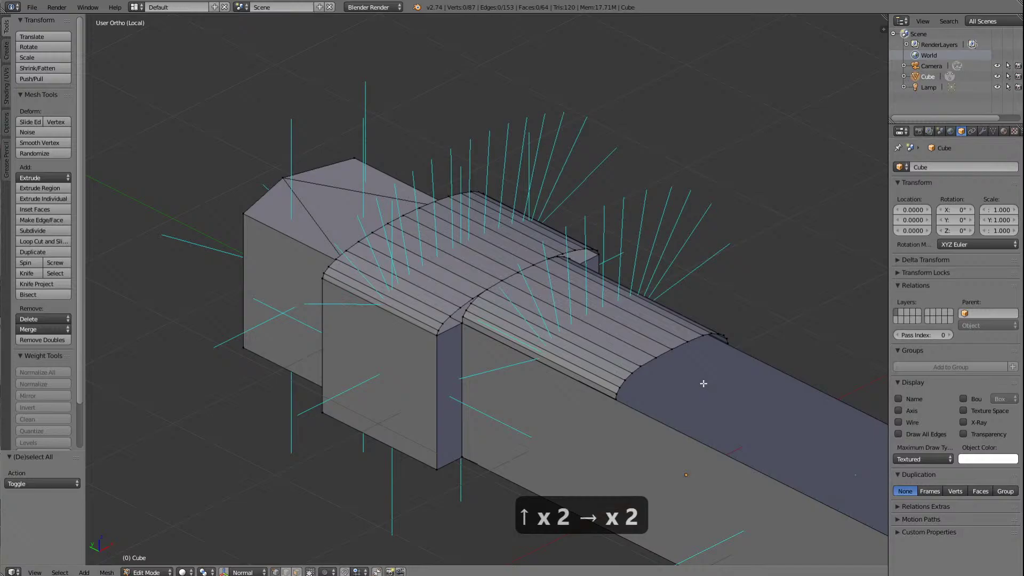
key("a")
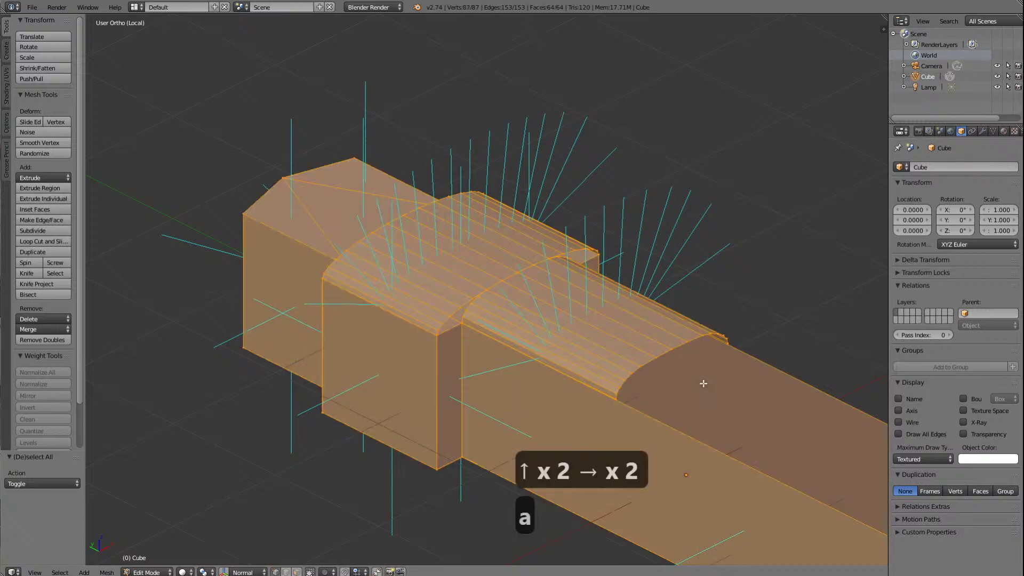
key("a")
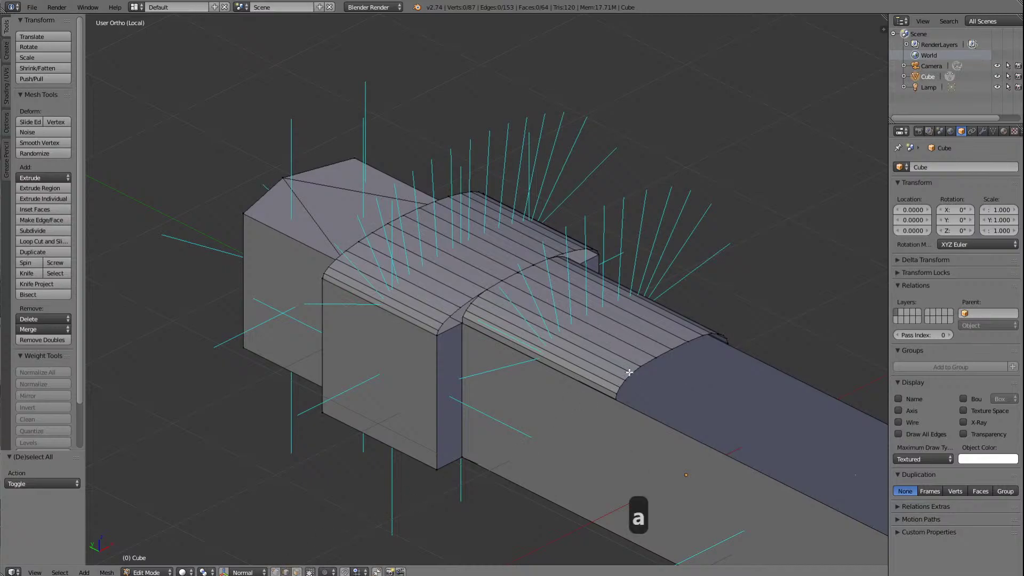
Step: Select the narrowed roof's open end edge loop and move it about -3.986 along Y to the far end of the body in left view
right_click(650, 357, "alt")
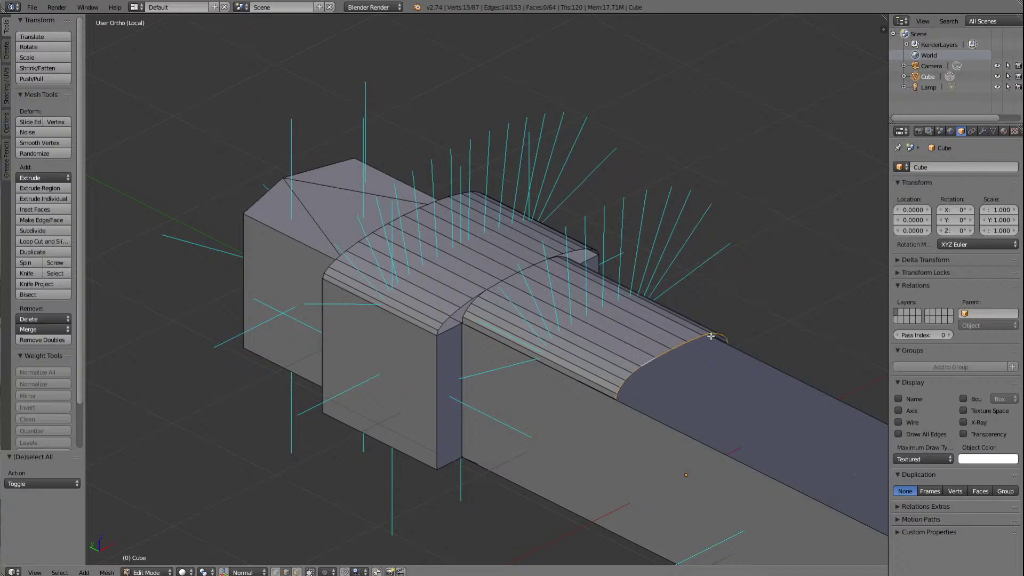
key("ctrl+KP_3")
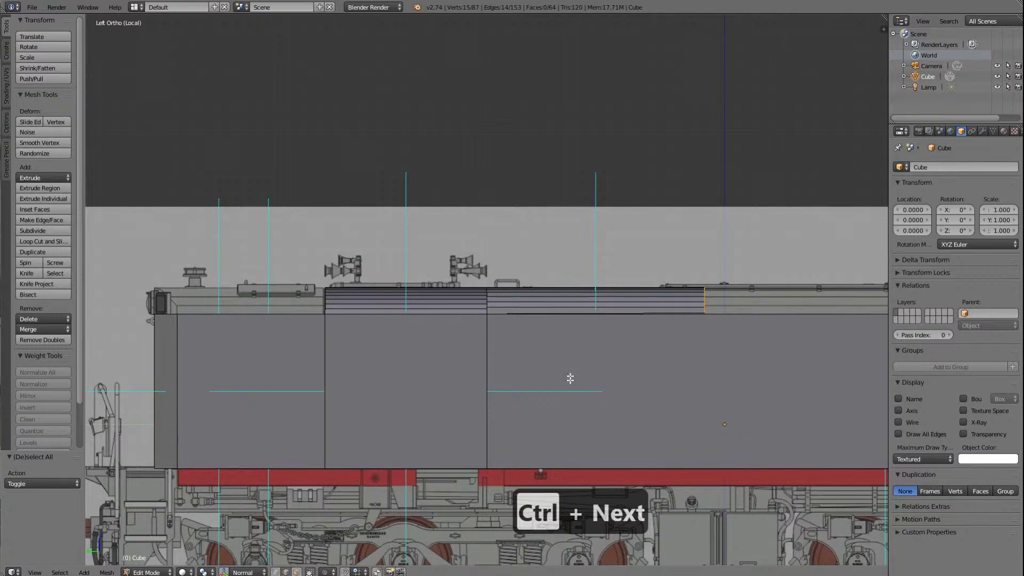
scroll(569, 379, "down", 5)
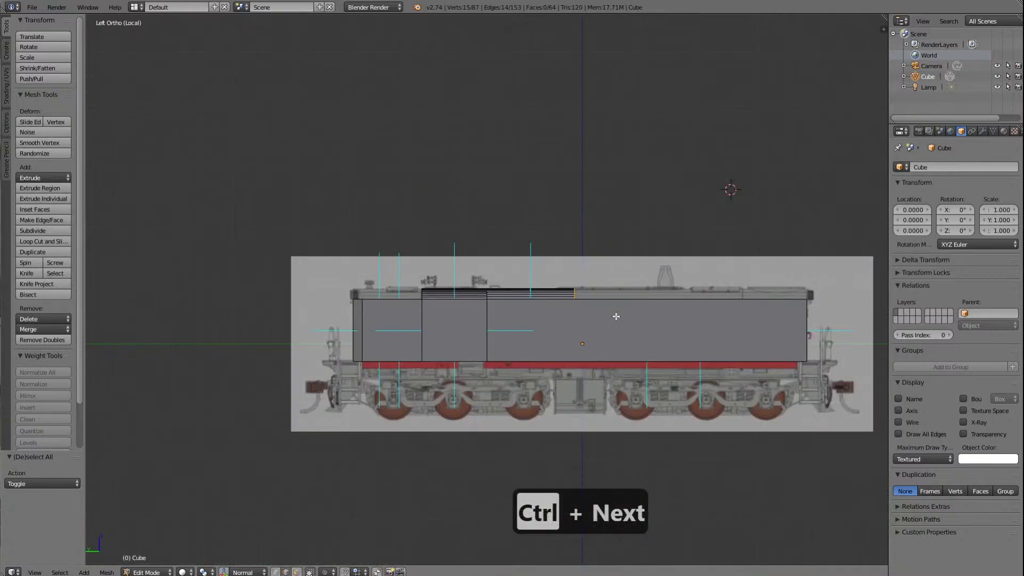
key("g")
key("y")
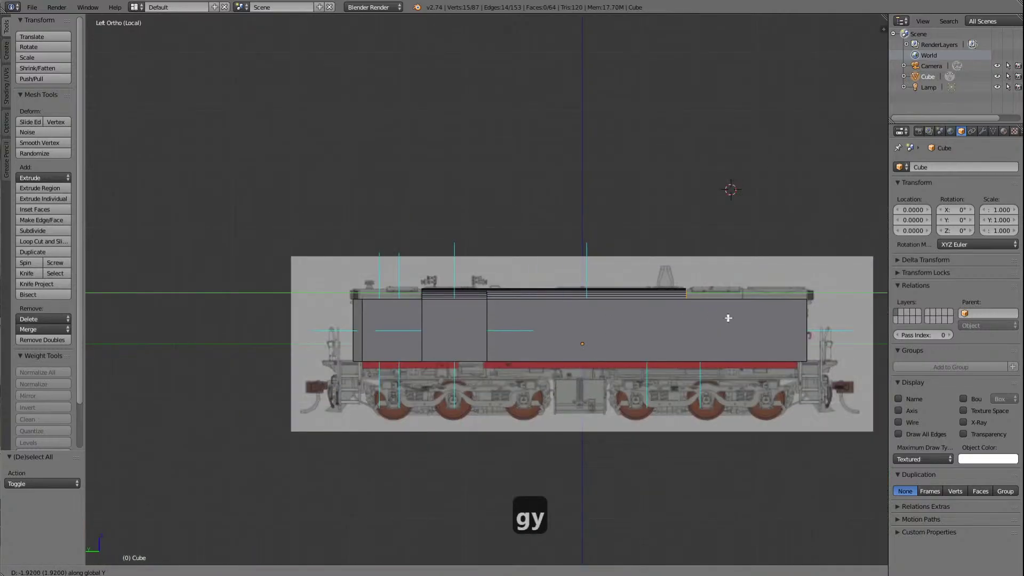
left_click(848, 308)
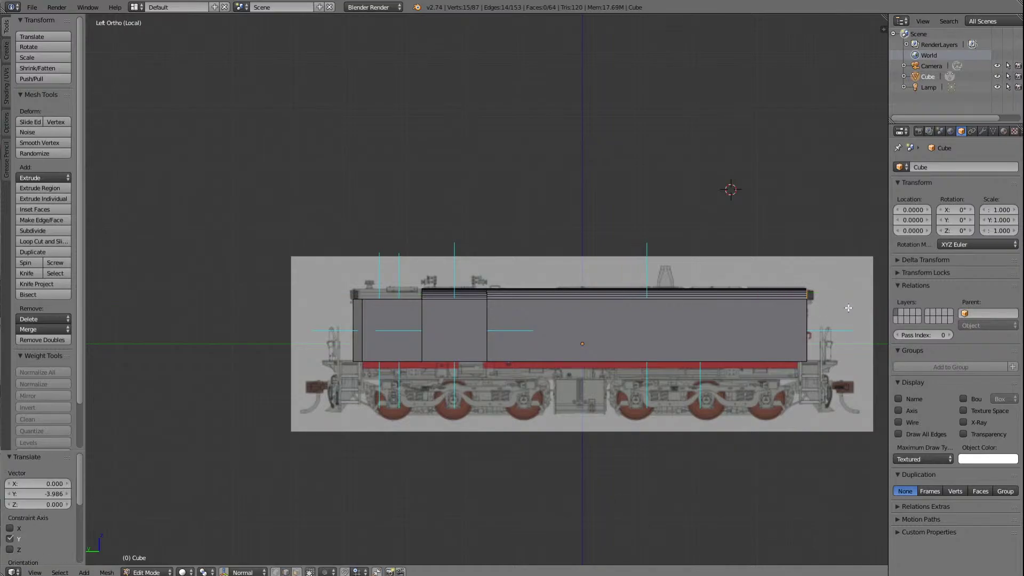
key("KP_Delete")
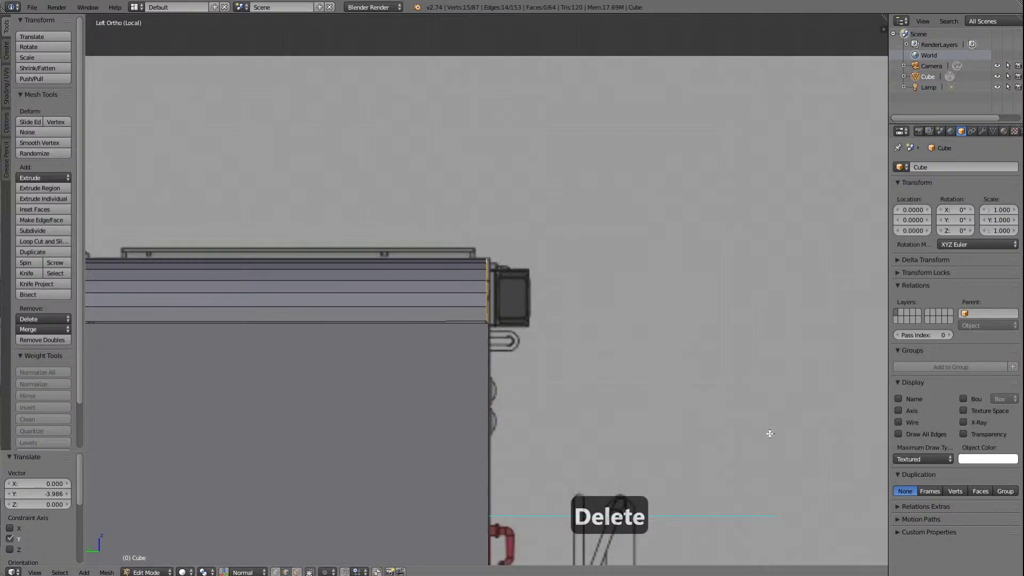
scroll(768, 432, "up", 6)
scroll(720, 403, "up", 5)
scroll(720, 402, "down", 7)
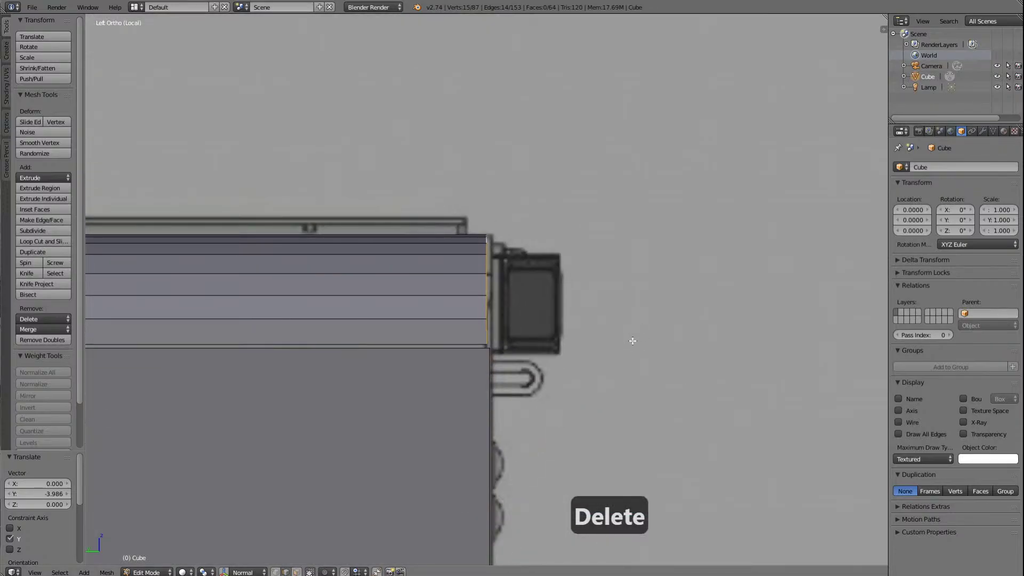
scroll(632, 340, "up", 7)
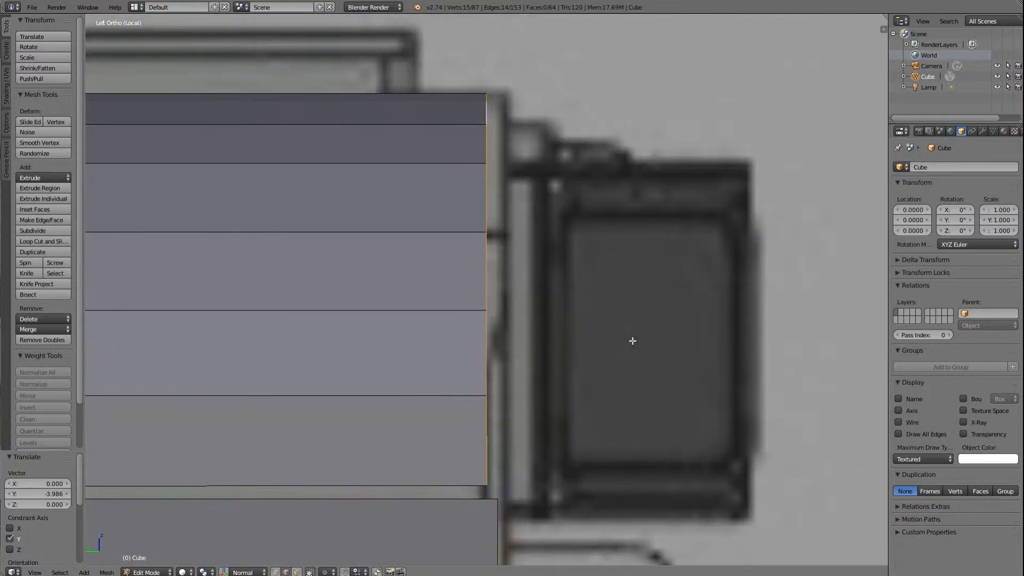
scroll(633, 341, "down", 3)
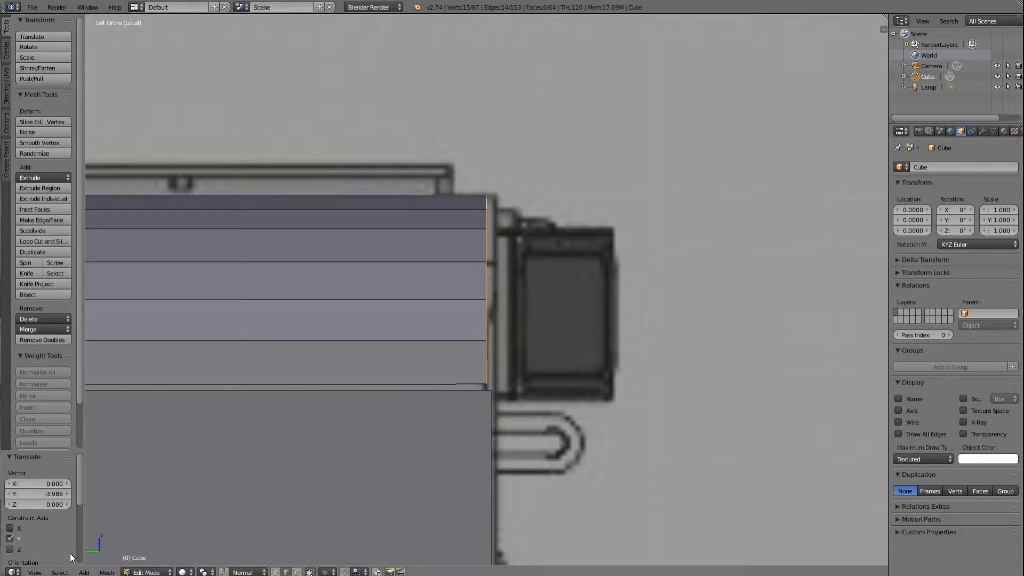
Step: In top view, move the selected roof end loop about -0.005 along Y toward the body's end edge
left_click(47, 573)
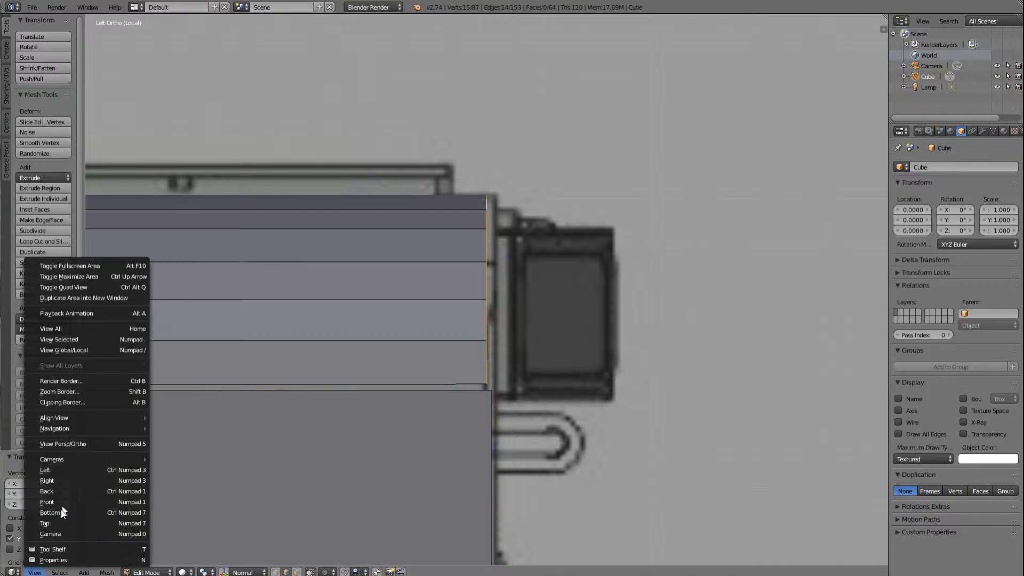
left_click(55, 523)
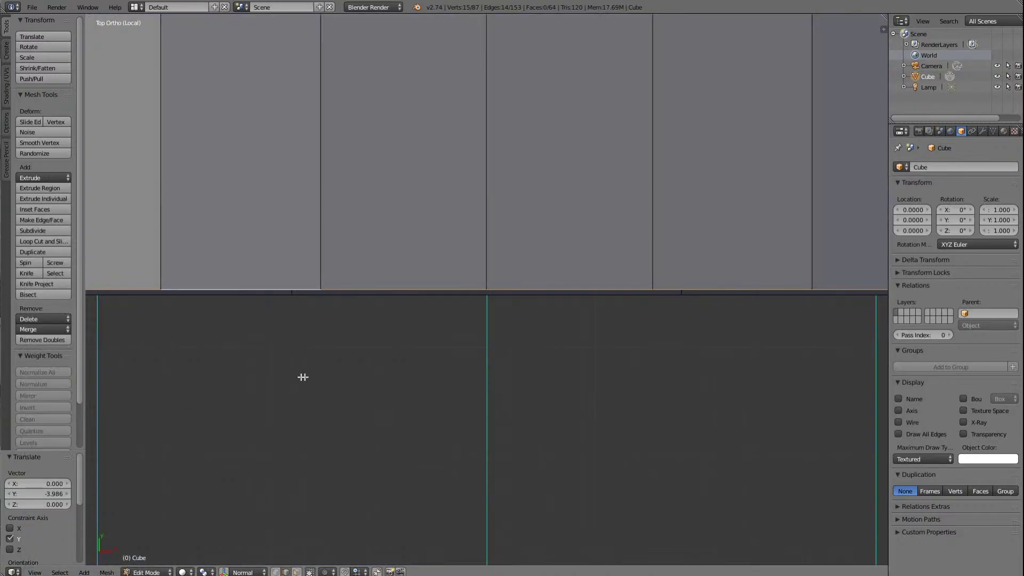
scroll(330, 413, "down", 5)
scroll(331, 413, "down", 15)
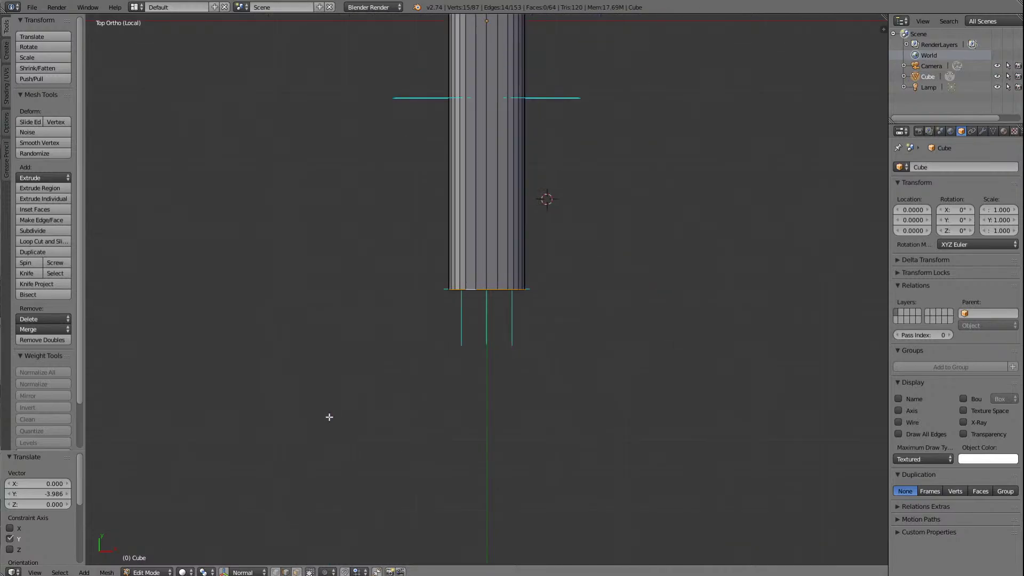
scroll(333, 421, "up", 20)
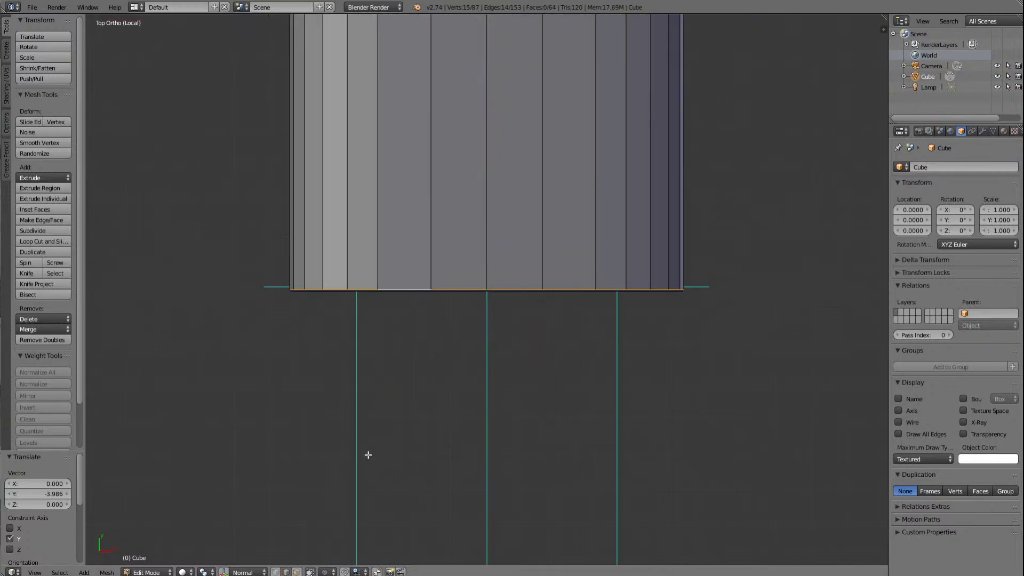
scroll(367, 454, "up", 10)
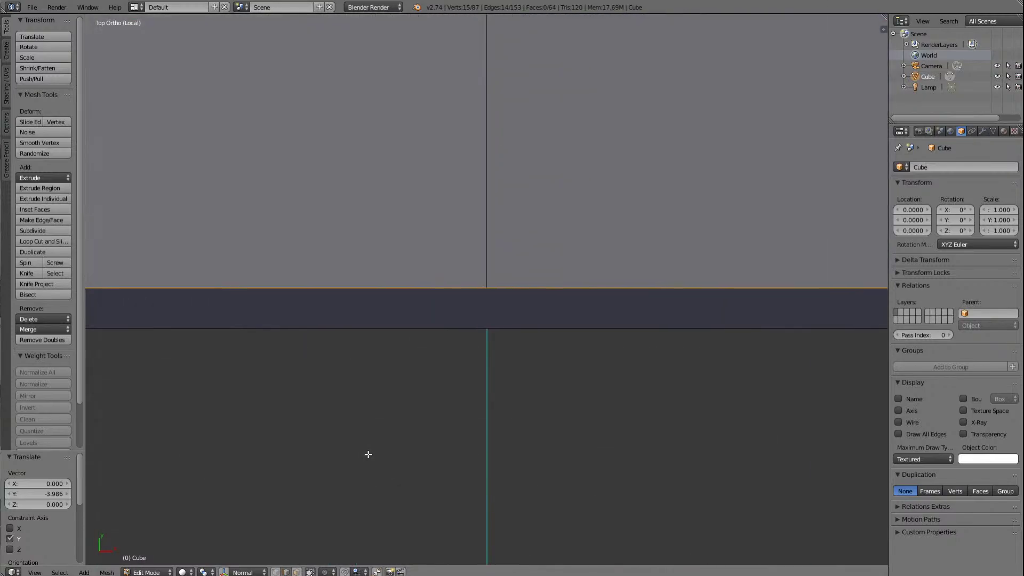
scroll(368, 454, "down", 8)
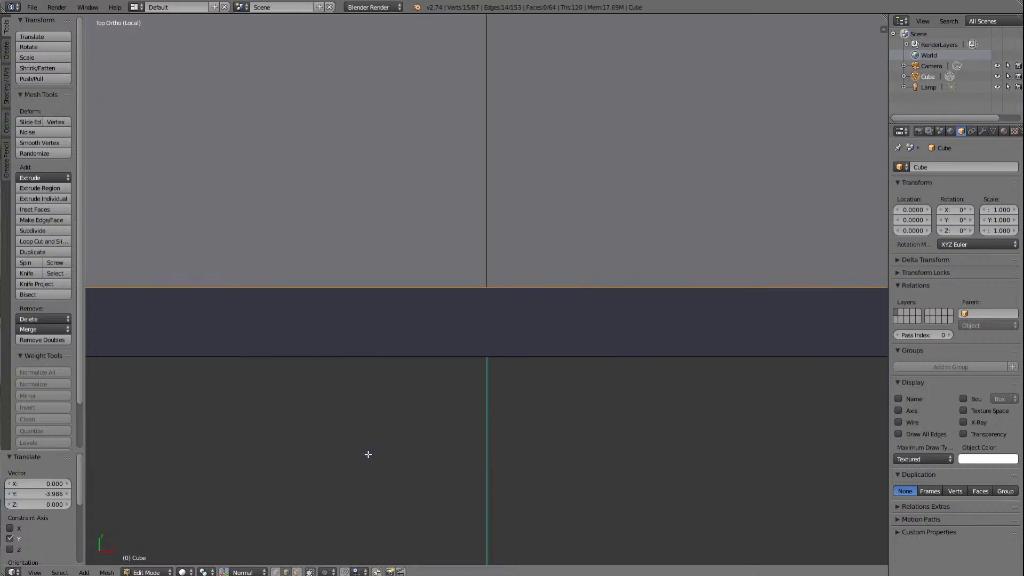
key("g")
key("y")
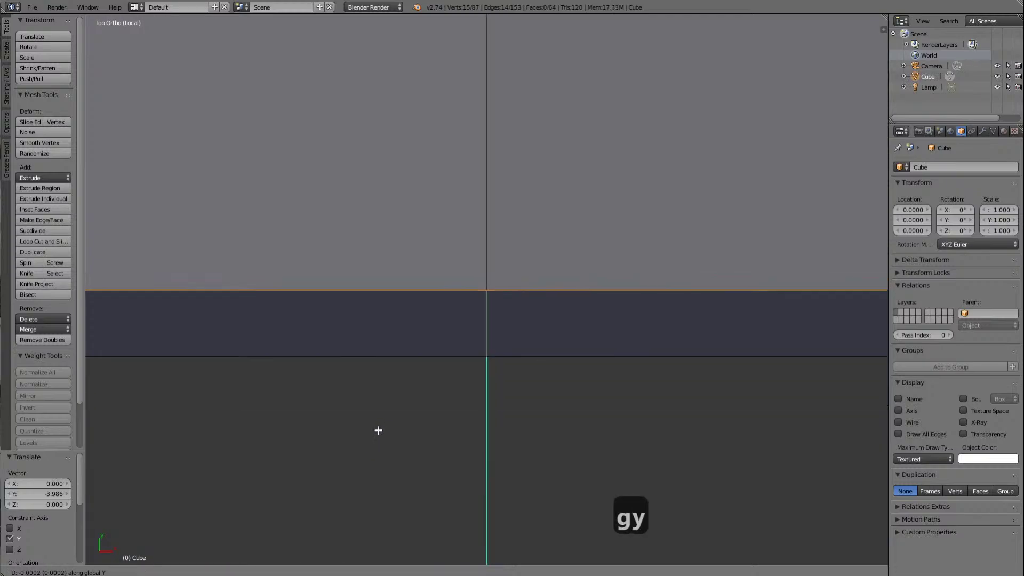
left_click(381, 494)
scroll(590, 410, "up", 5)
scroll(589, 415, "down", 2)
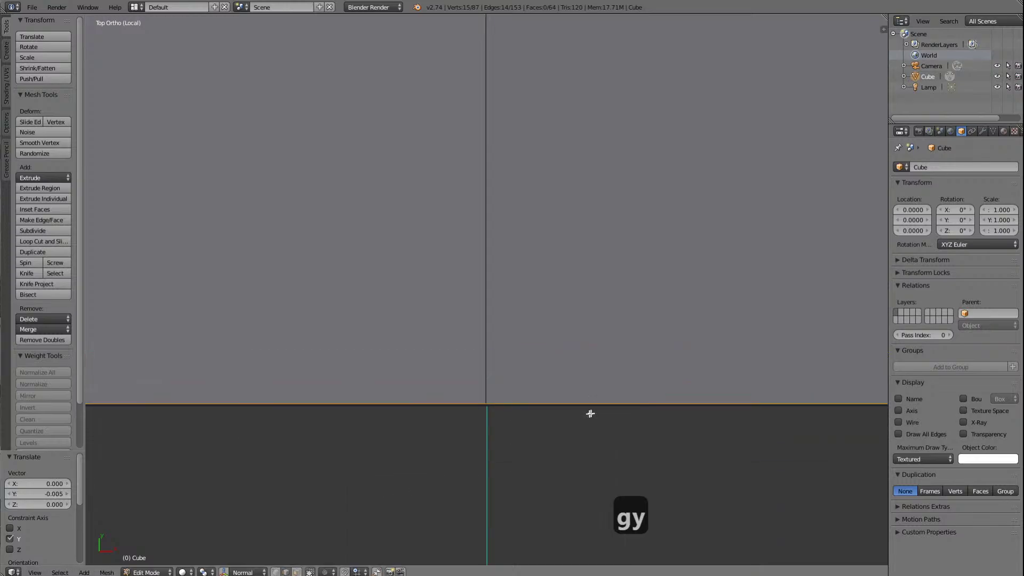
Step: Switch to vertex select mode and set the viewport shading to Wireframe for a close check of the roof's end
key("KP_Delete")
scroll(582, 400, "up", 20)
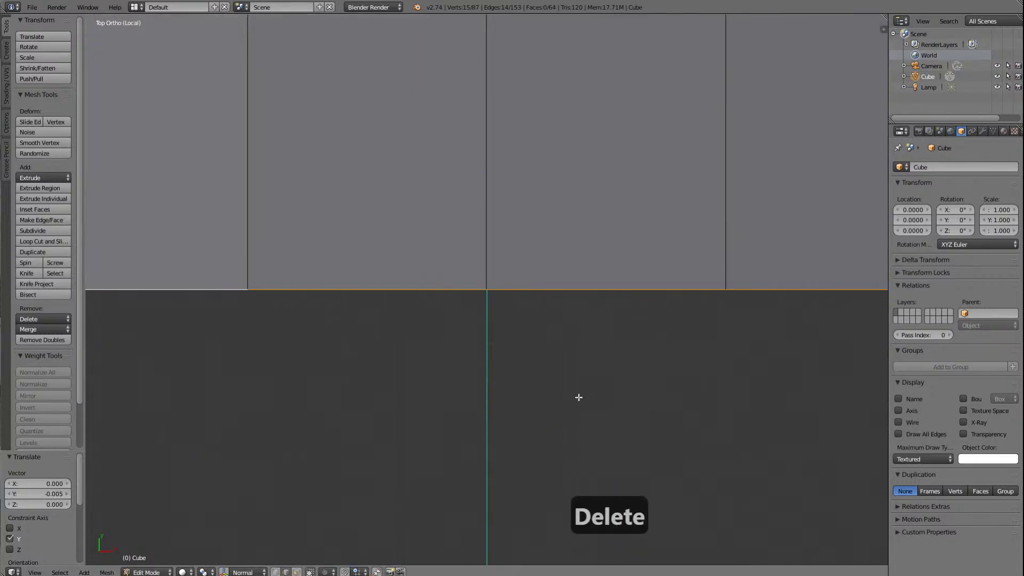
scroll(582, 389, "up", 3)
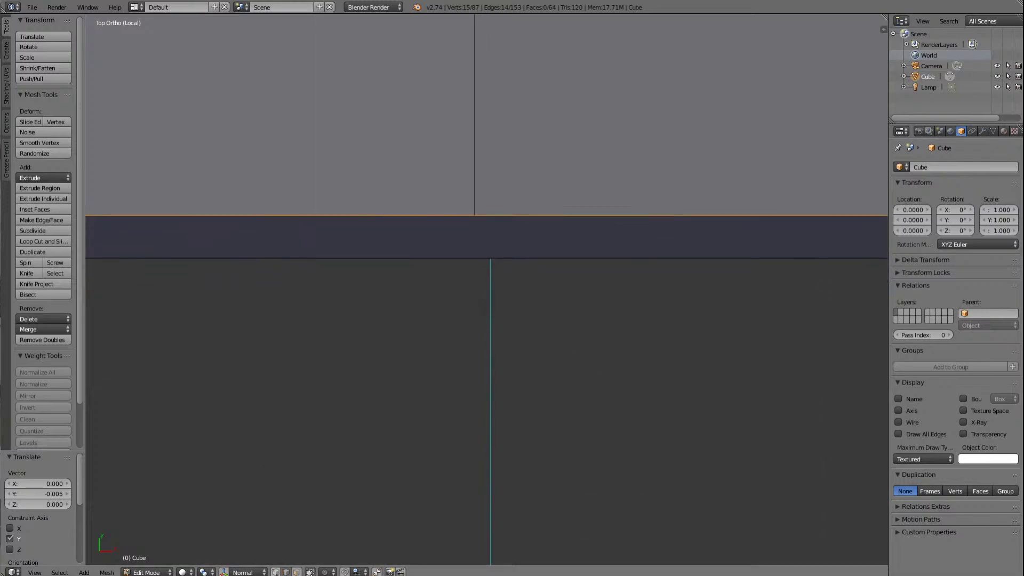
left_click(275, 572)
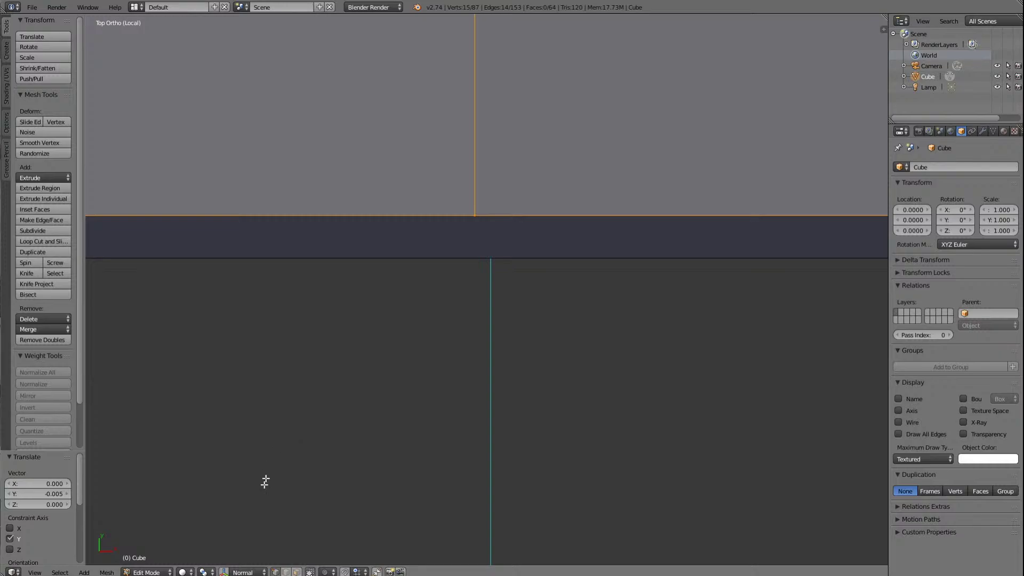
left_click(182, 571)
left_click(199, 550)
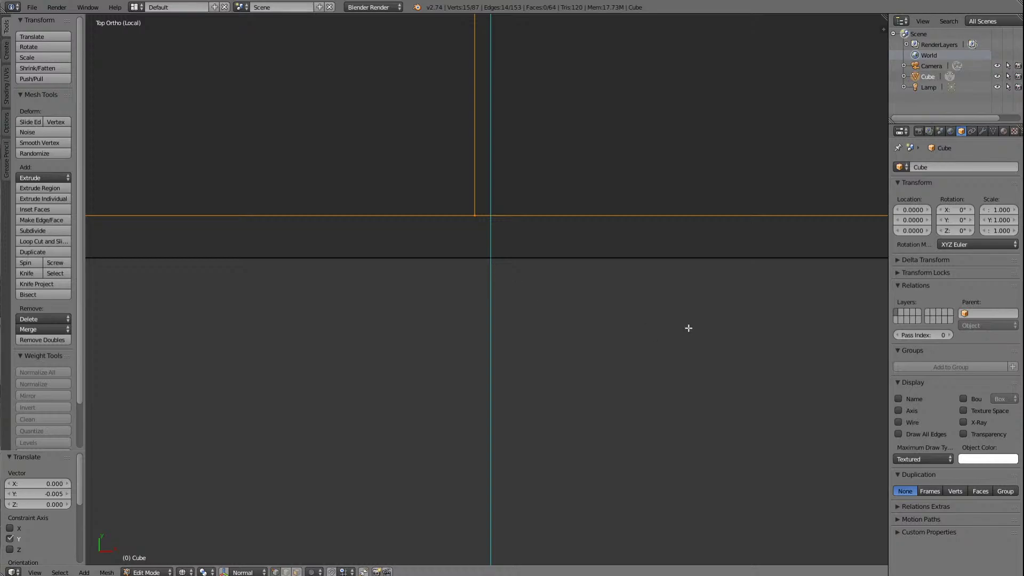
Step: Move the roof end loop about -0.0000966 along Y onto the body's end edge
key("g")
key("y")
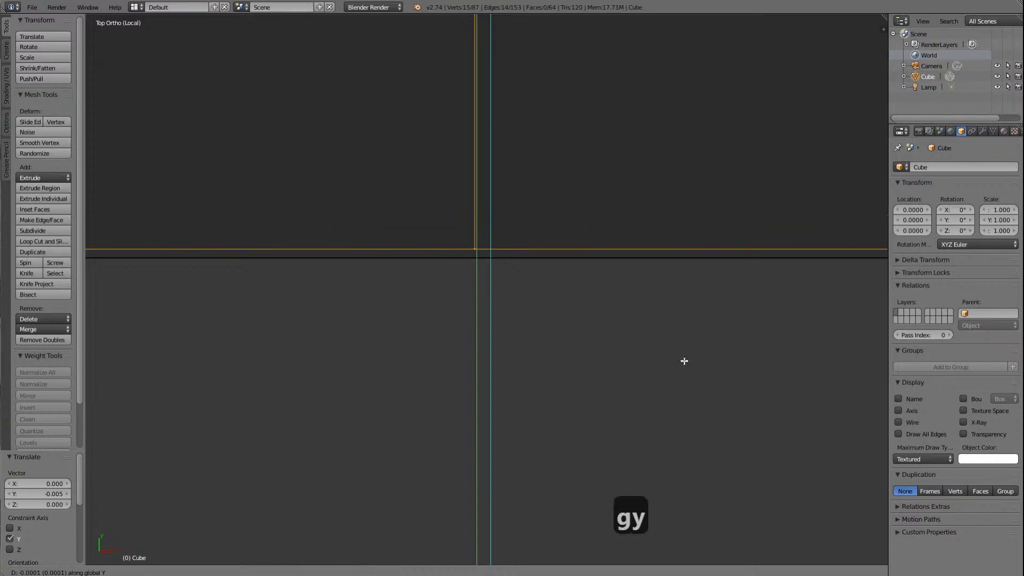
left_click(682, 369)
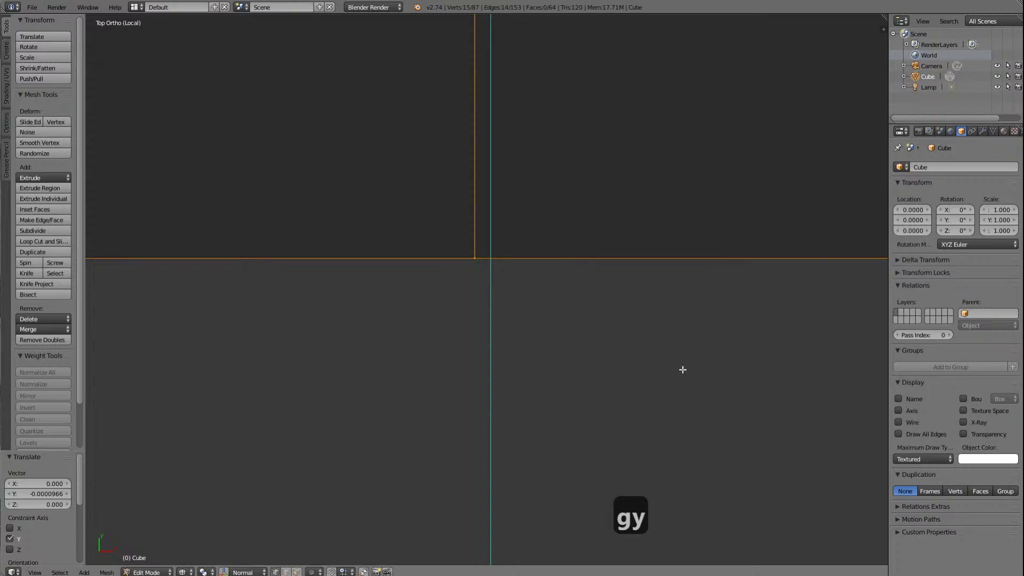
key("Delete")
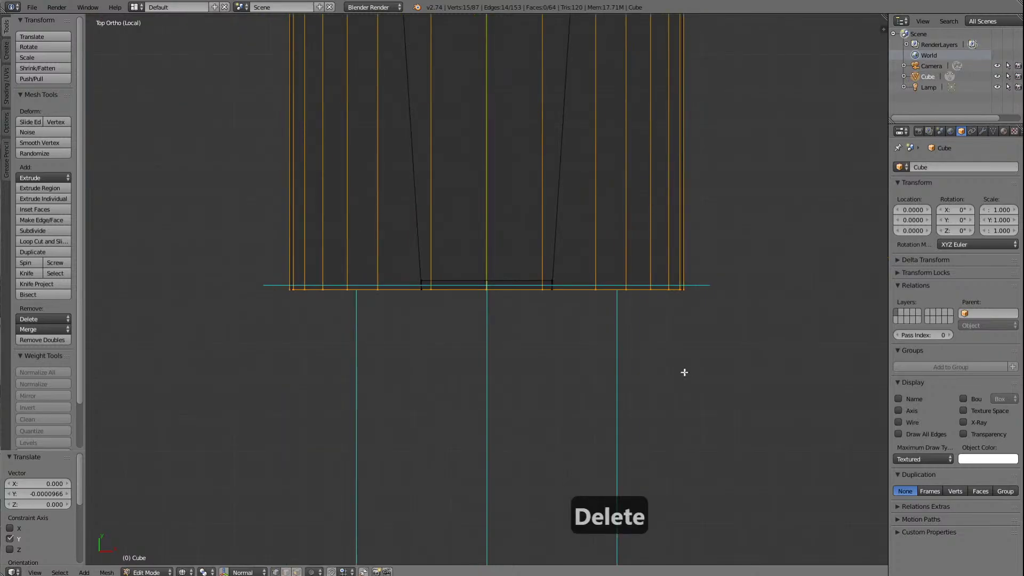
Step: Fine-tune the roof end loop by about 0.0000024 along Y so it lines up with the body's end edge
scroll(673, 374, "up", 10)
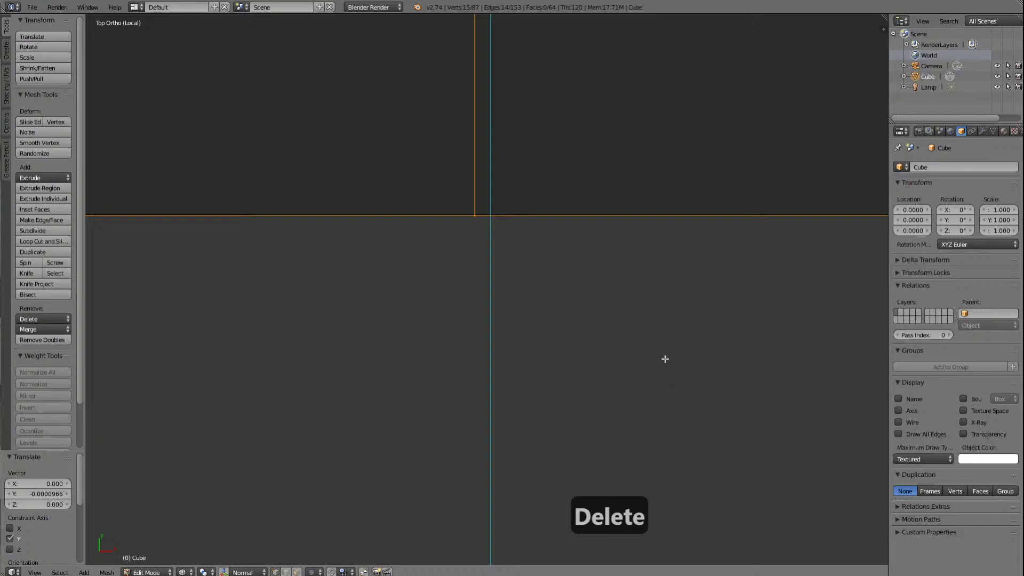
key("g")
key("y")
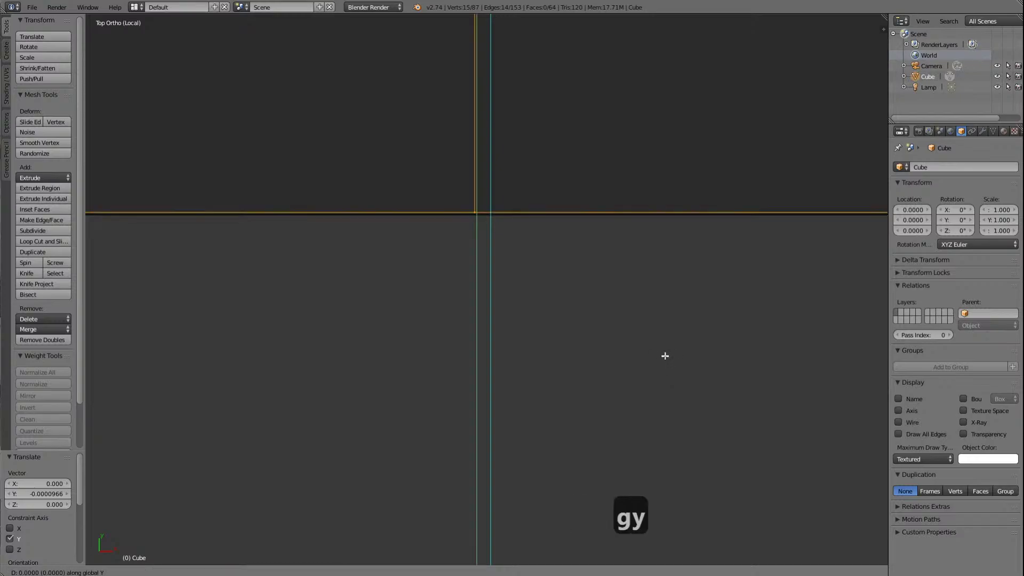
left_click(664, 355)
scroll(659, 353, "down", 4)
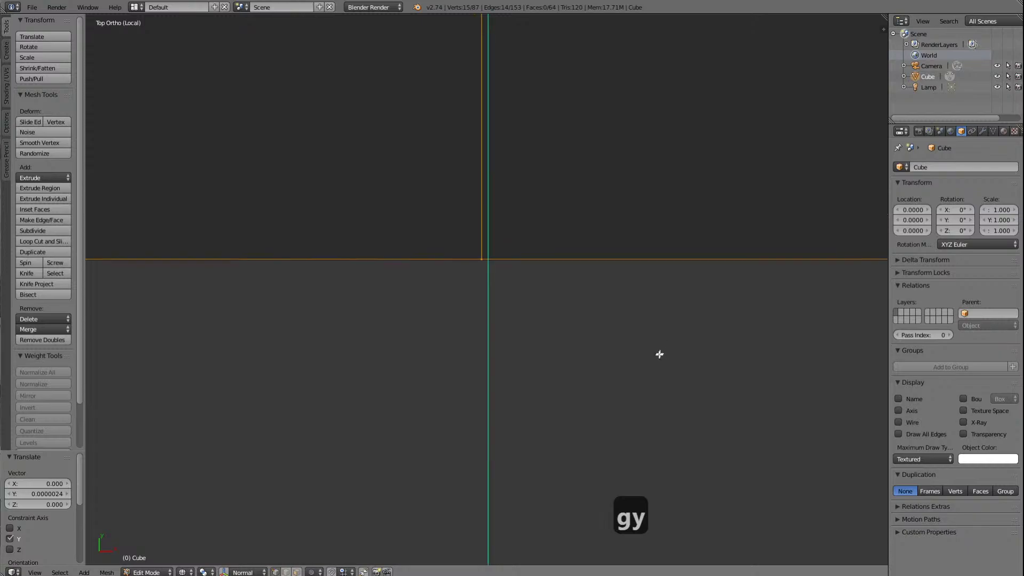
scroll(659, 354, "up", 6)
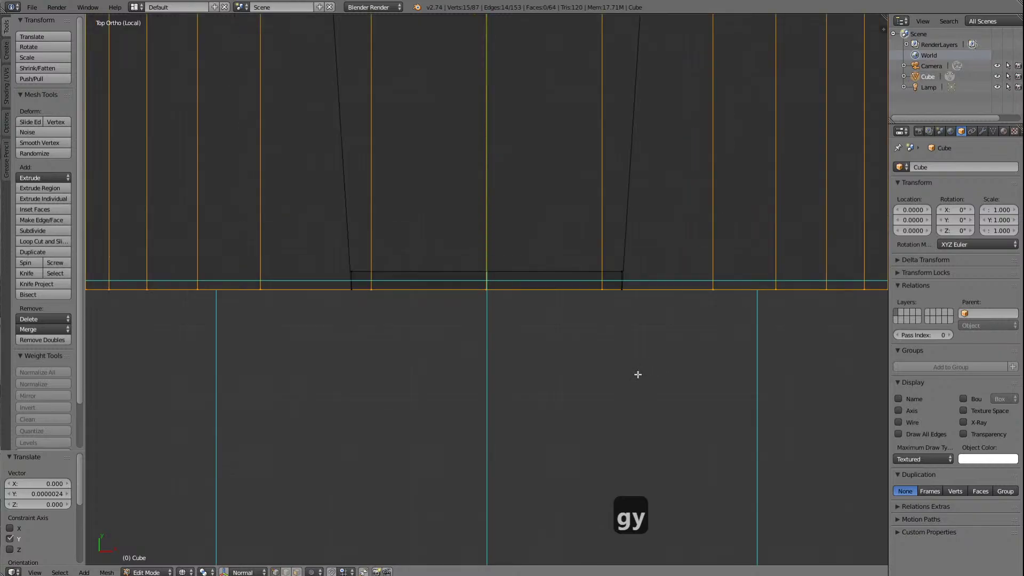
Step: Examine the roof's end and its alignment with the body's top corners from several angles in wireframe
scroll(638, 374, "down", 2)
key("KP_4")
key("KP_4")
key("KP_4")
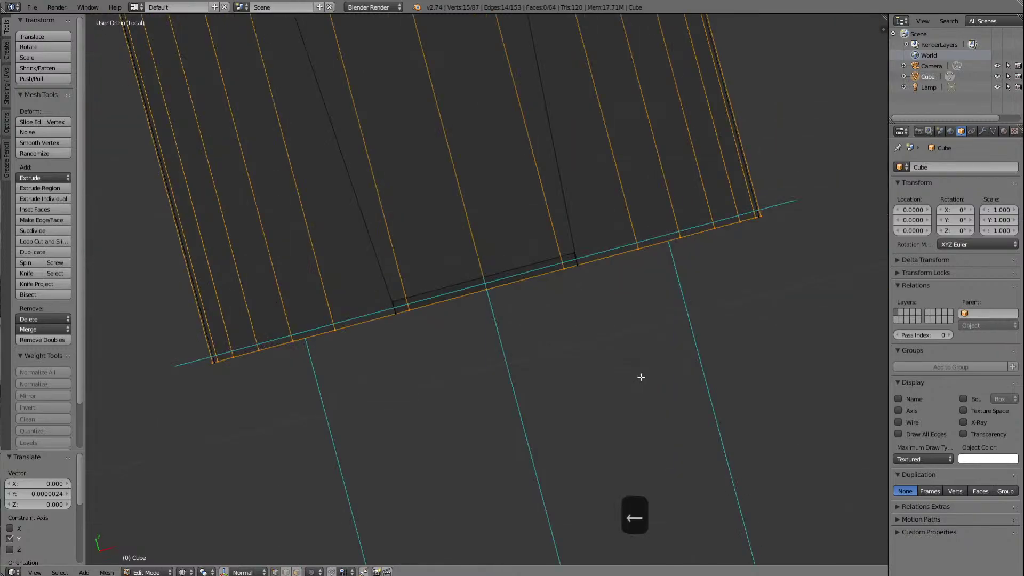
key("KP_2")
key("KP_2")
key("KP_2")
key("KP_2")
key("KP_2")
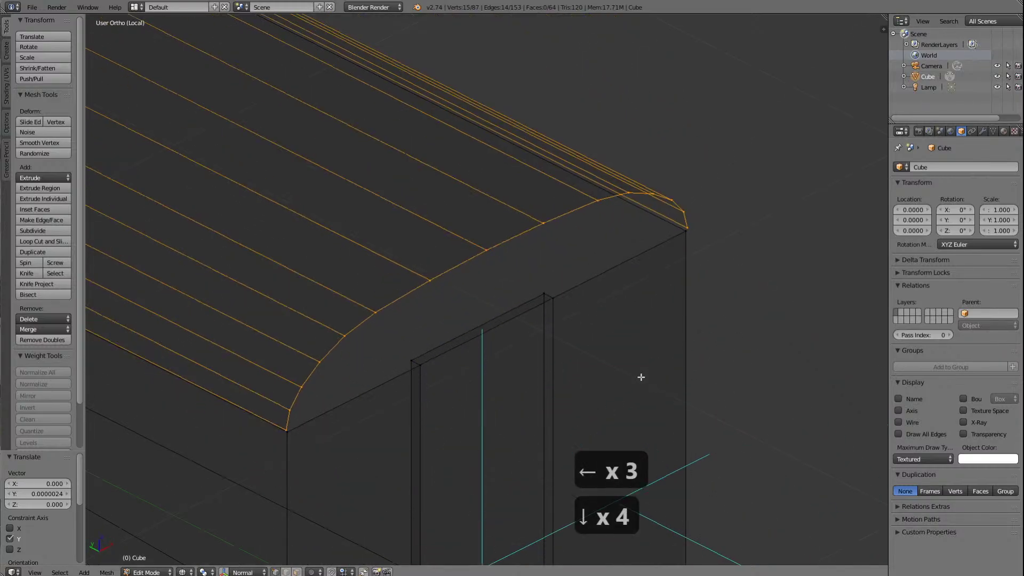
key("KP_2")
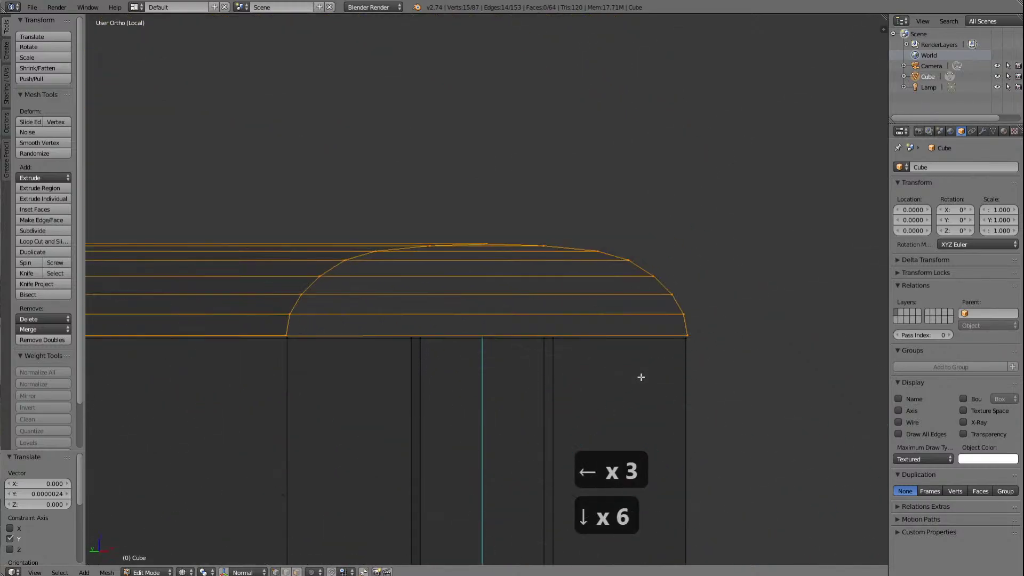
key("KP_6")
key("KP_6")
key("KP_6")
key("KP_6")
key("KP_6")
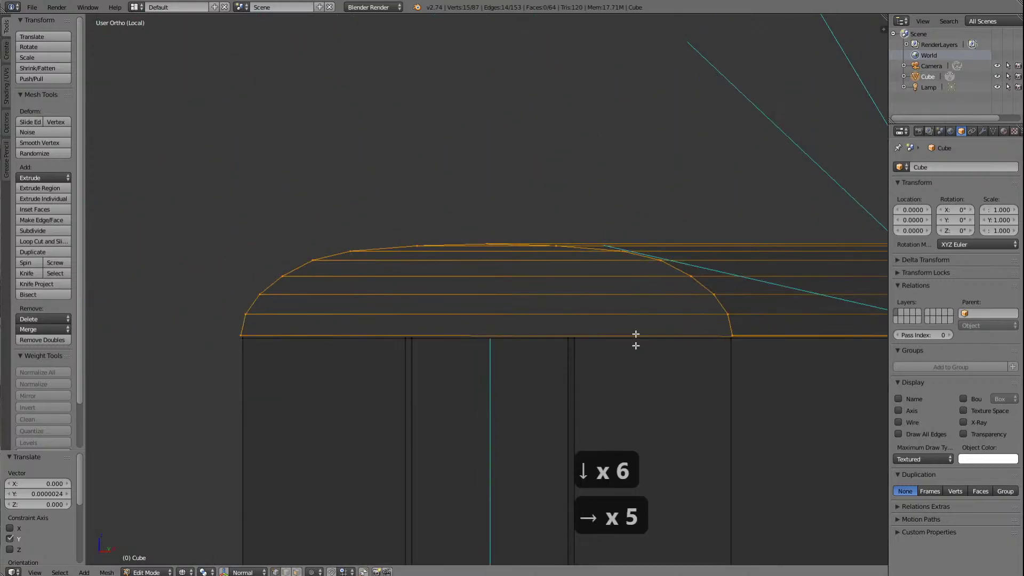
scroll(636, 336, "down", 6)
scroll(642, 318, "up", 10)
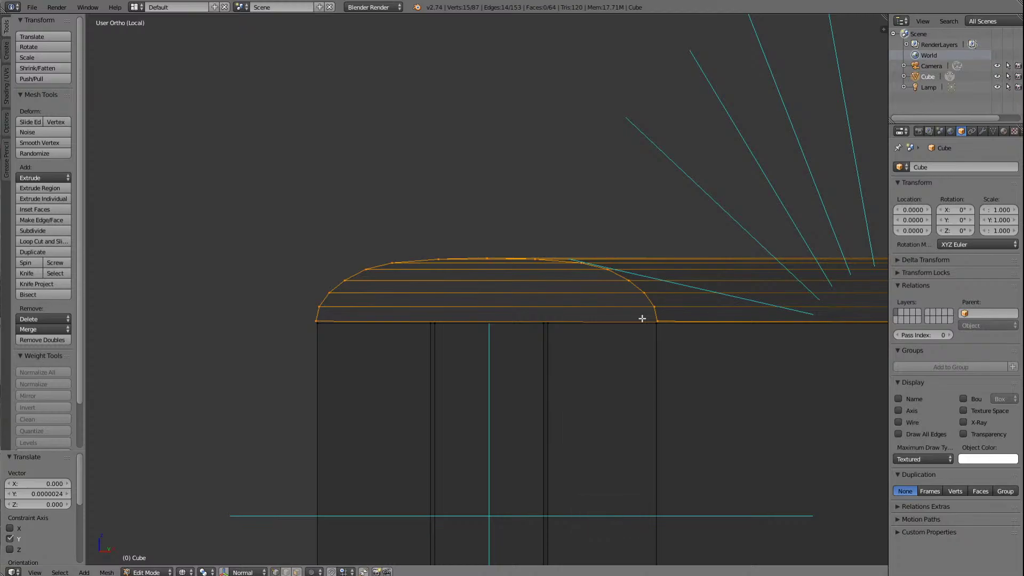
key("KP_4")
key("KP_4")
key("KP_4")
key("KP_4")
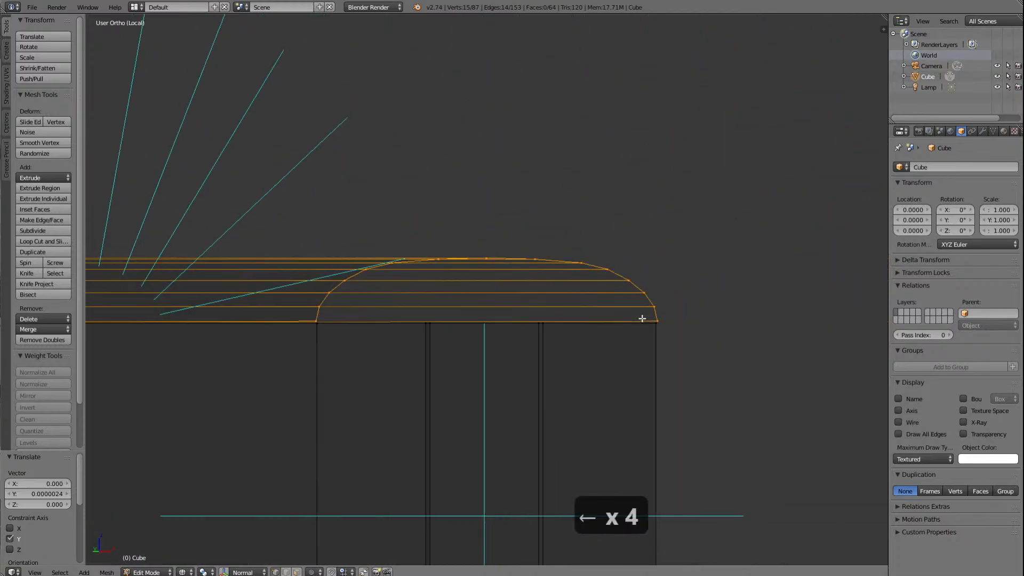
key("KP_8")
key("KP_8")
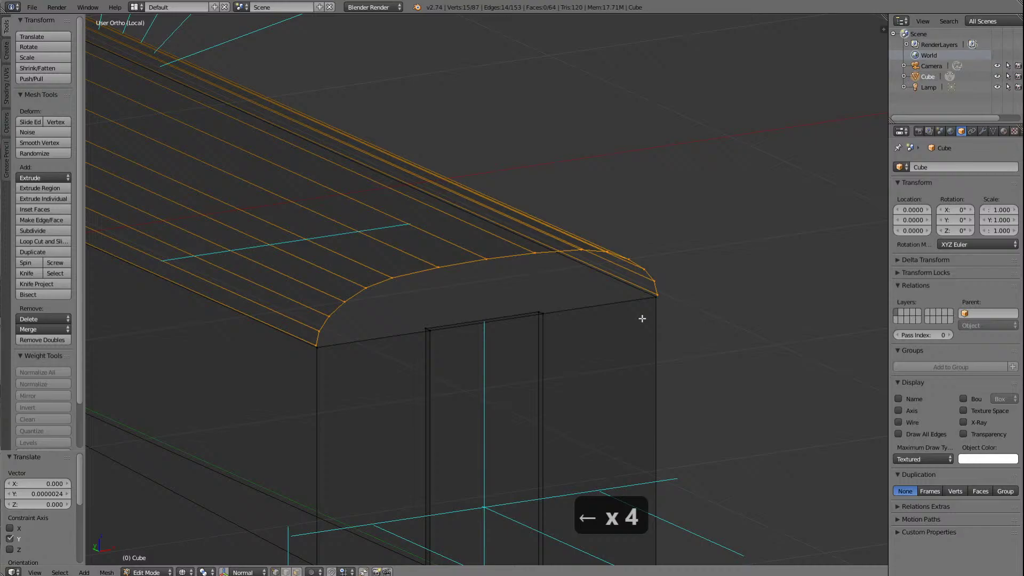
Step: Deselect everything and set the viewport shading back to Solid
key("a")
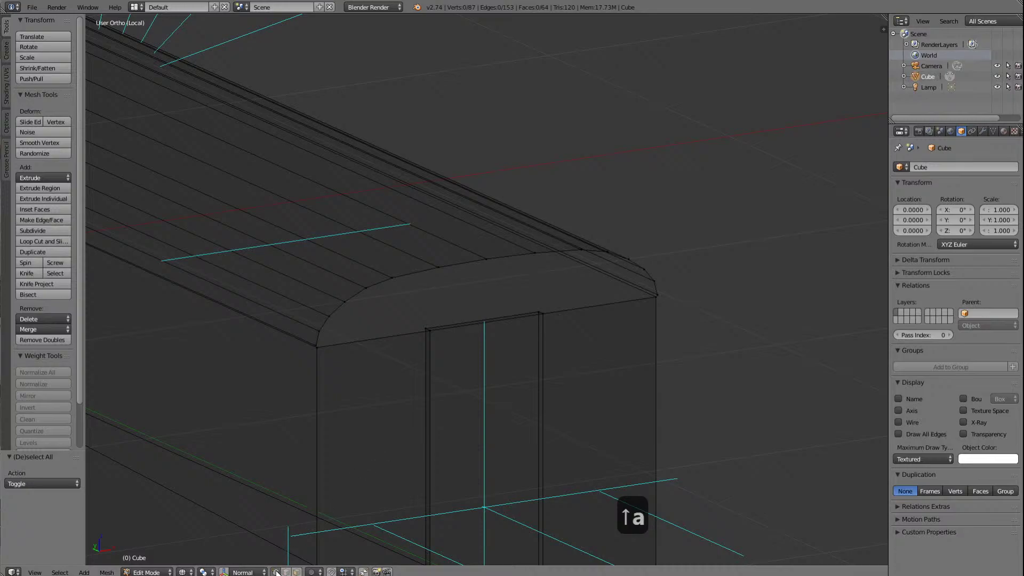
left_click(191, 572)
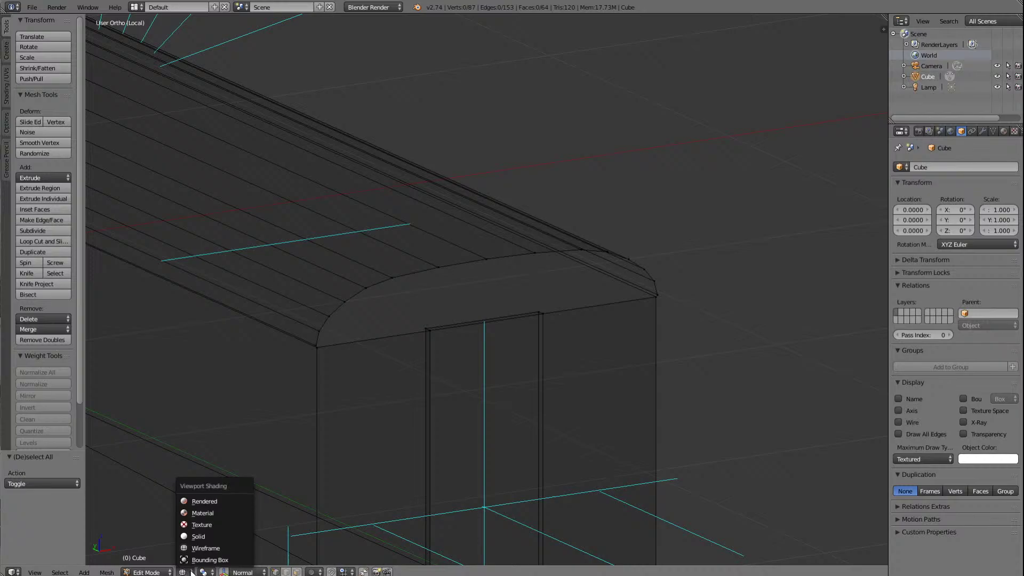
left_click(199, 535)
mouse_move(277, 384)
middle_mouse_down()
mouse_move(338, 343)
mouse_move(480, 318)
middle_mouse_up()
scroll(495, 332, "up", 4)
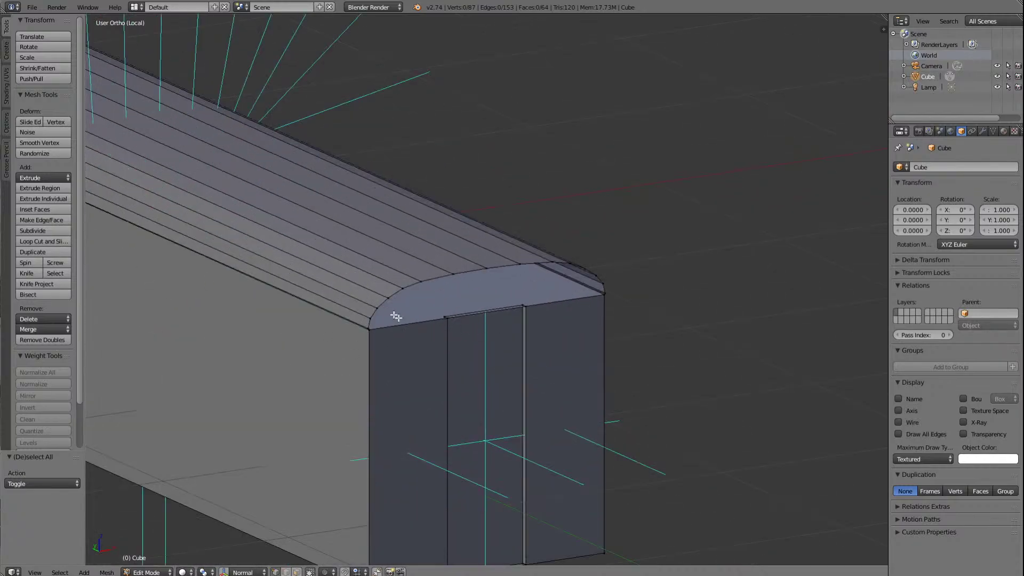
Step: Merge the roof's lowest near-side end vertex into the body's top corner vertex with At Last, and deselect everything
right_click(368, 329)
right_click(369, 329, "shift")
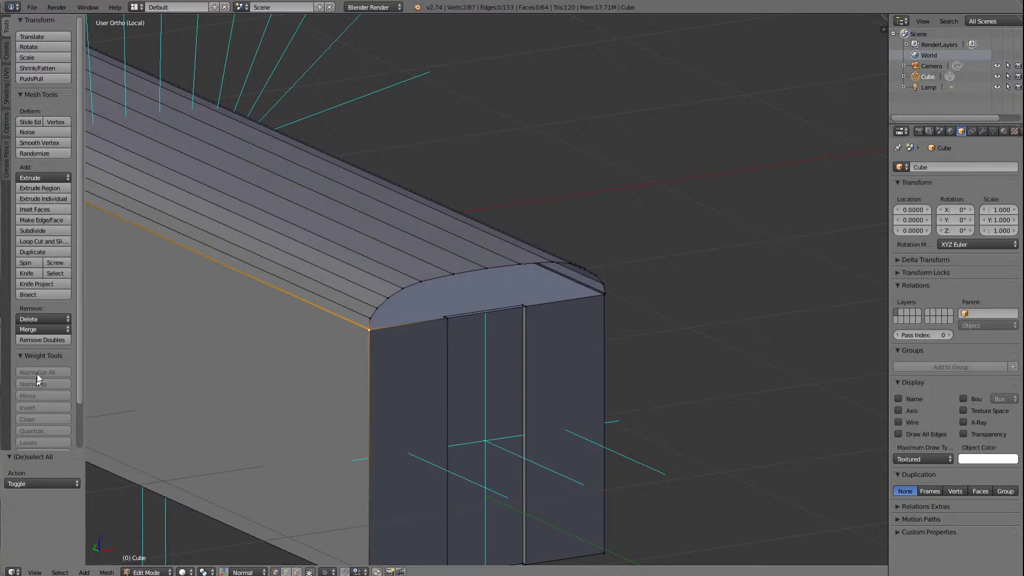
left_click(46, 330)
left_click(49, 353)
key("a")
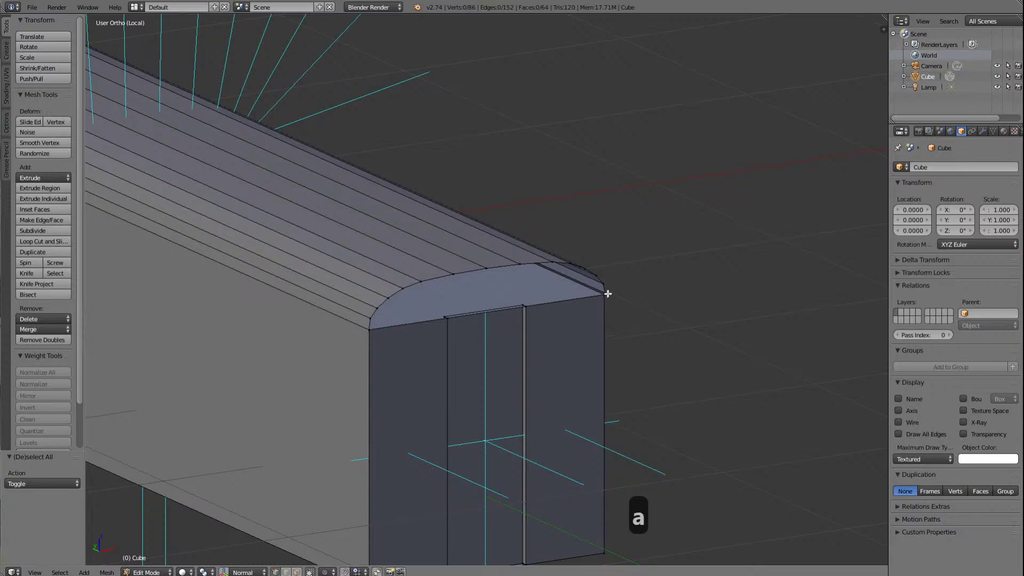
Step: On the far side of the end, merge the roof's lowest vertex into the body's corner with At Last, deselect everything, and show the left view
right_click(605, 293)
right_click(604, 294, "shift")
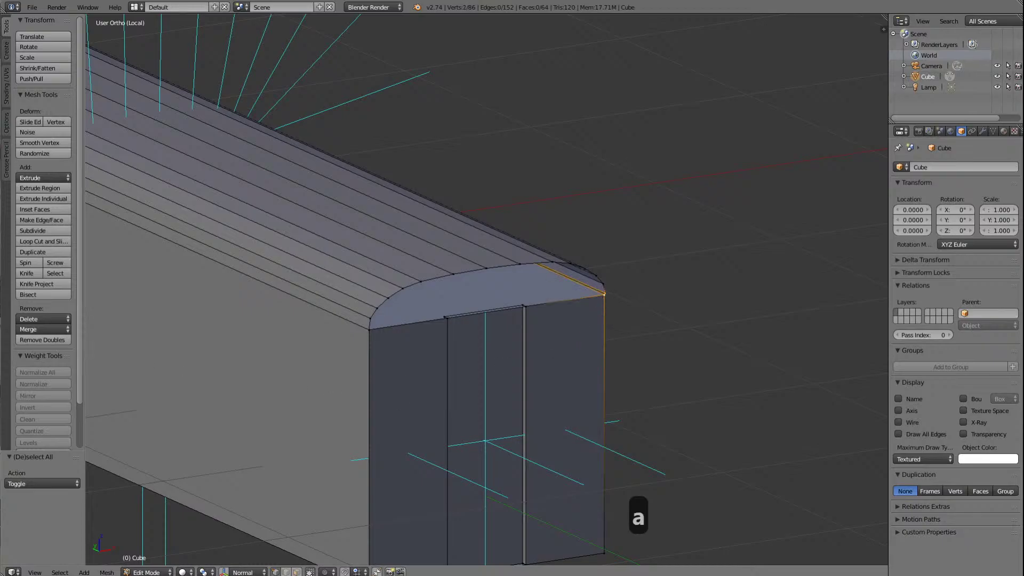
left_click(29, 330)
left_click(37, 354)
key("a")
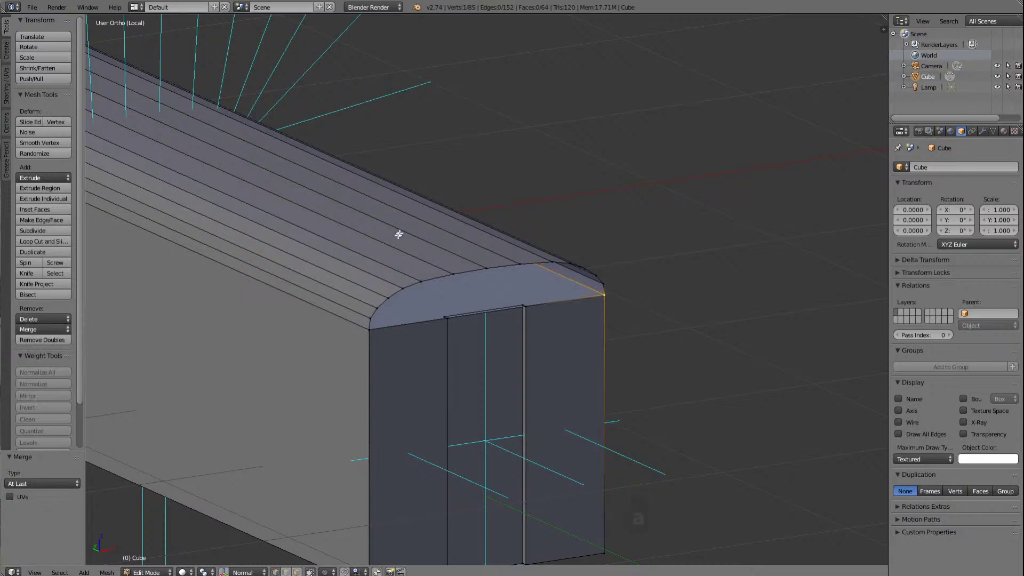
scroll(399, 232, "down", 4)
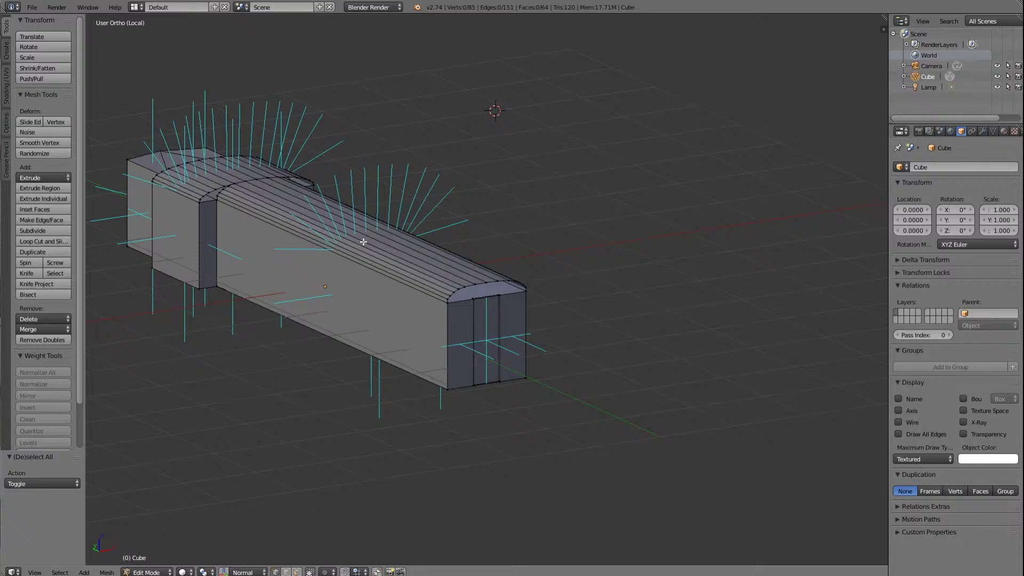
key("ctrl+KP_3")
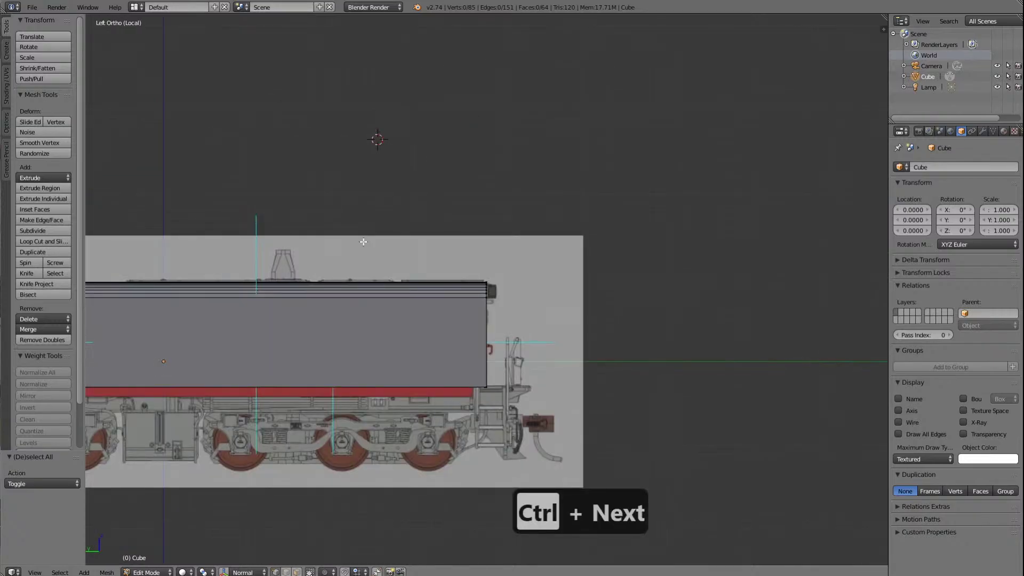
Step: Inspect the long body and its joined roof end from the side and end, in orthographic and perspective views
scroll(363, 242, "down", 7)
scroll(356, 243, "up", 3)
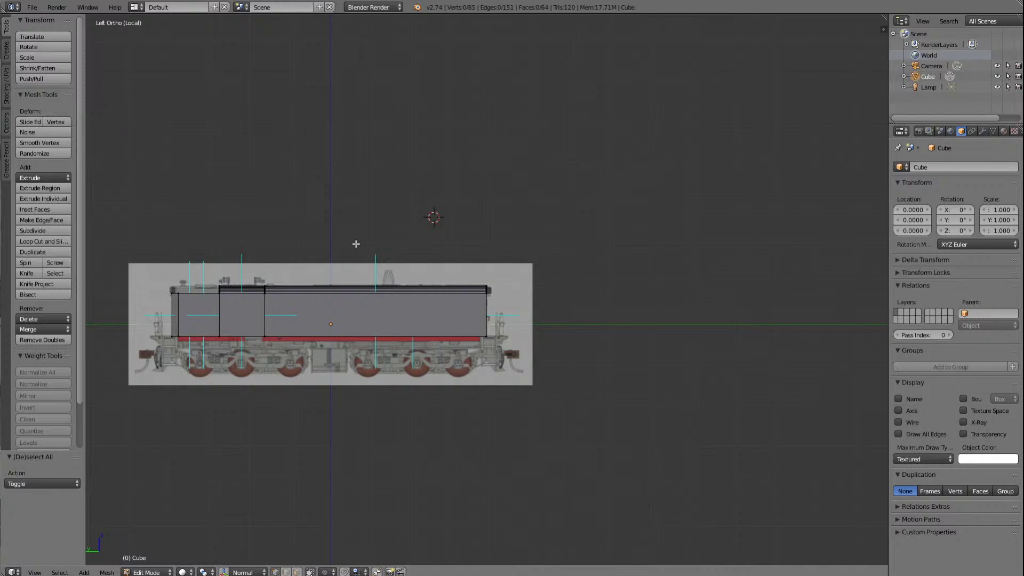
key("KP_6")
key("KP_6")
key("KP_6")
key("KP_6")
key("KP_6")
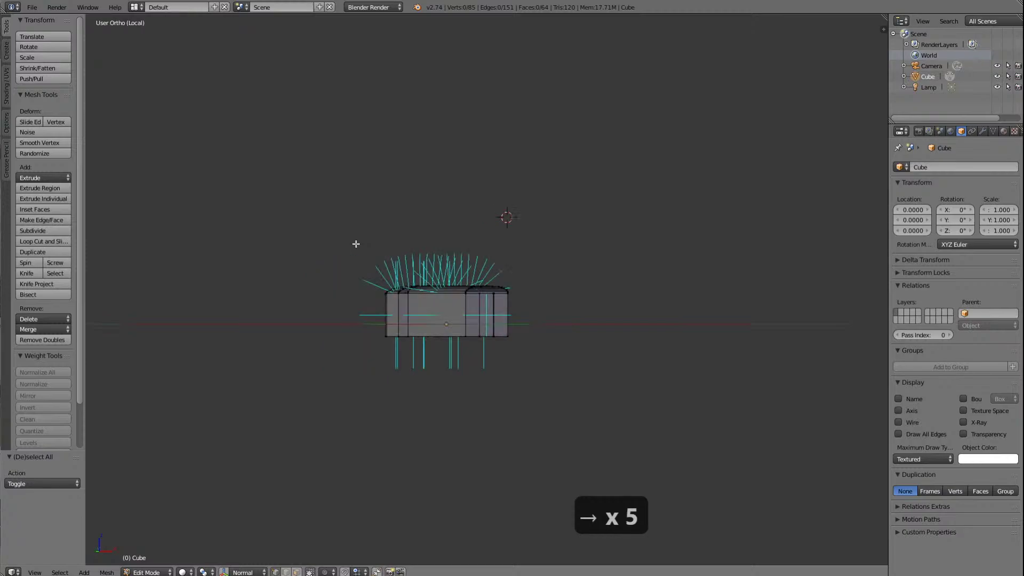
scroll(356, 243, "up", 8)
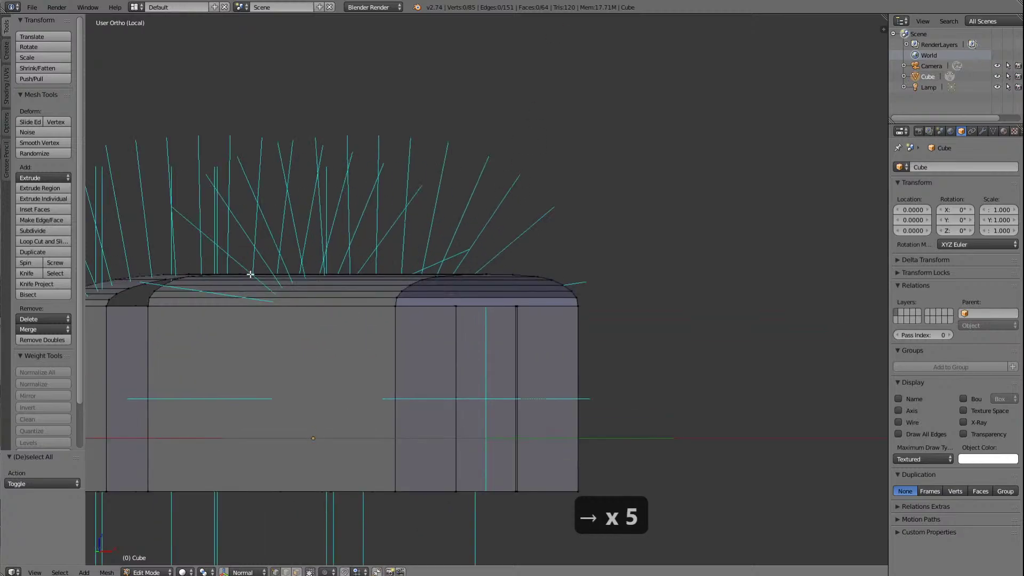
key("KP_5")
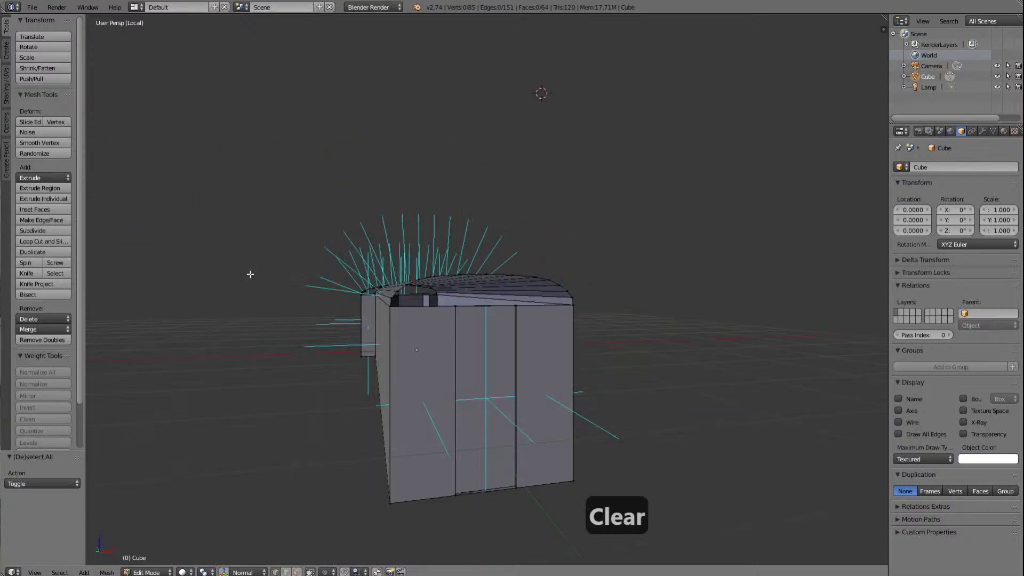
scroll(250, 274, "down", 2)
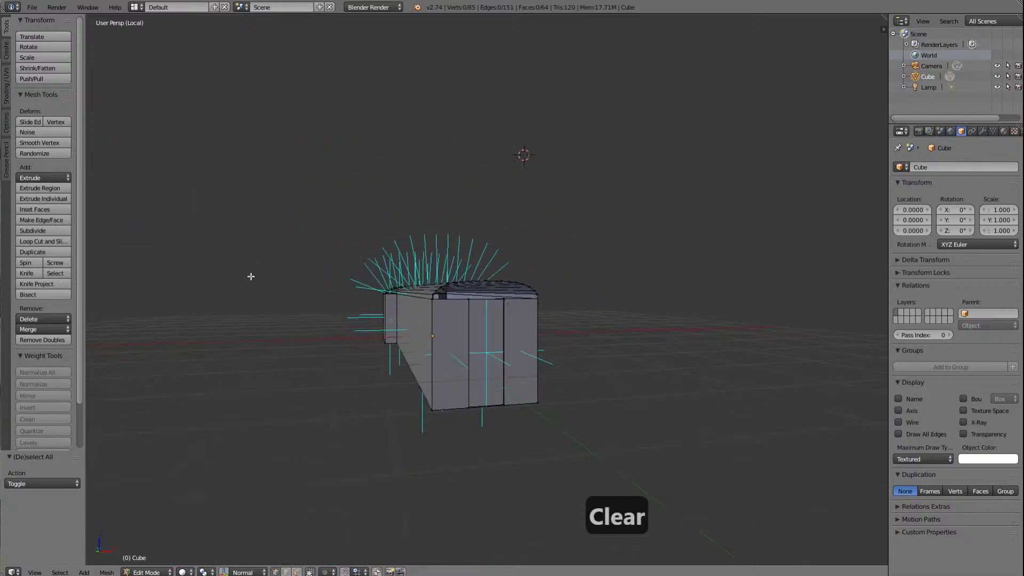
key("KP_4")
key("KP_4")
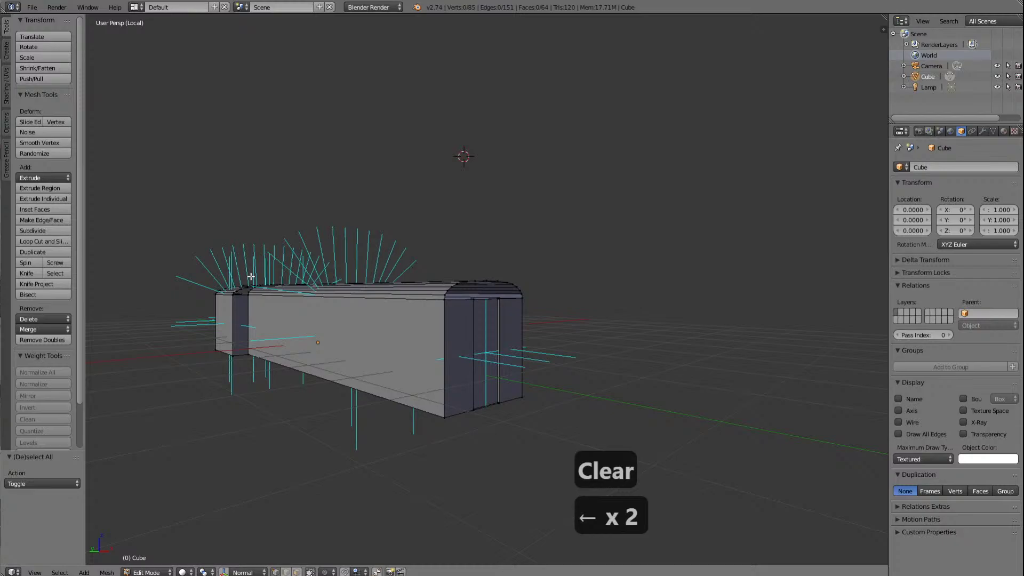
key("KP_4")
key("KP_4")
key("KP_4")
key("KP_4")
key("KP_4")
key("KP_4")
key("KP_4")
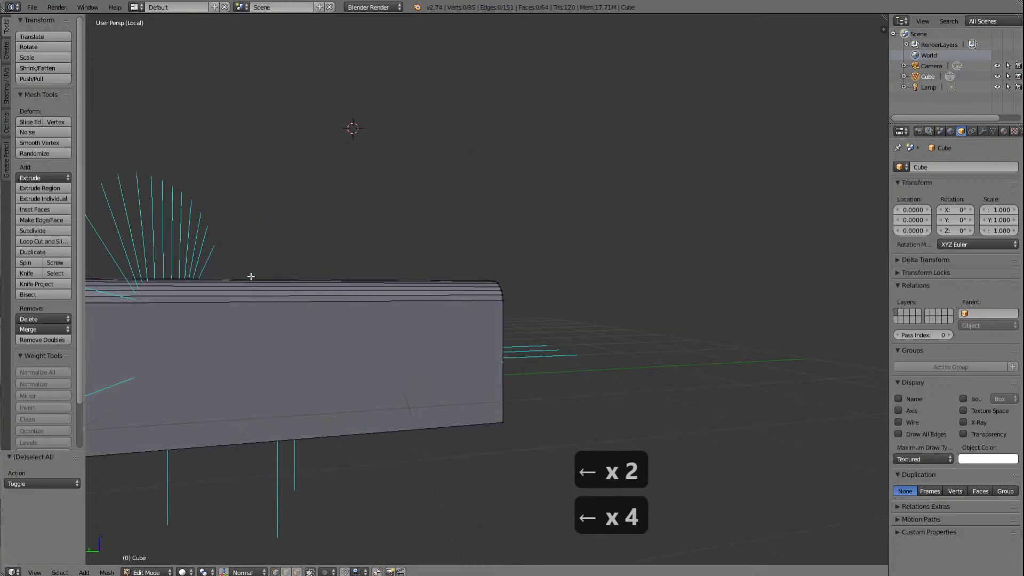
scroll(250, 277, "down", 6)
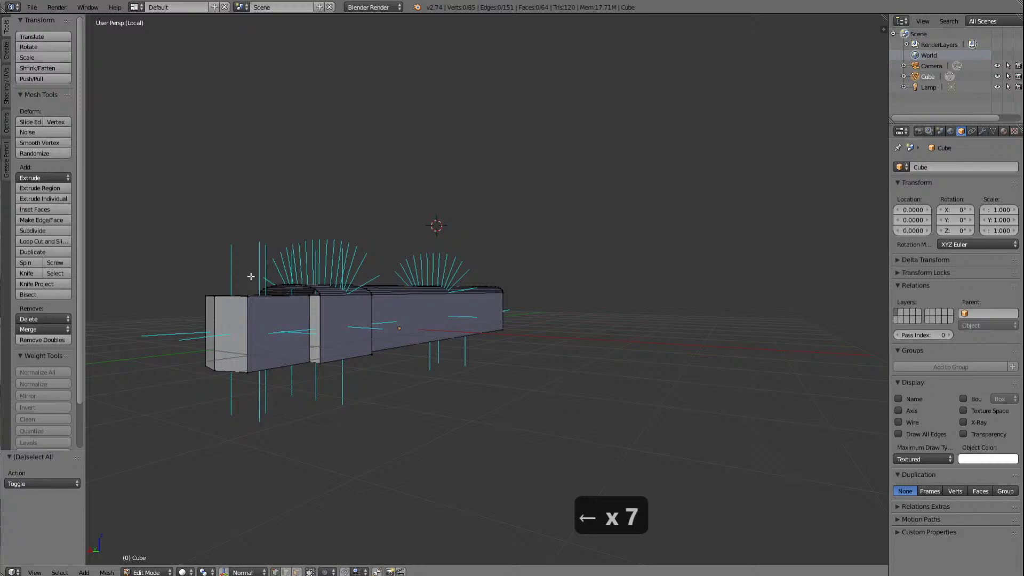
Step: Examine the cab roof, the nose section in front of it and the long roof from low and raised angles
scroll(251, 276, "up", 2)
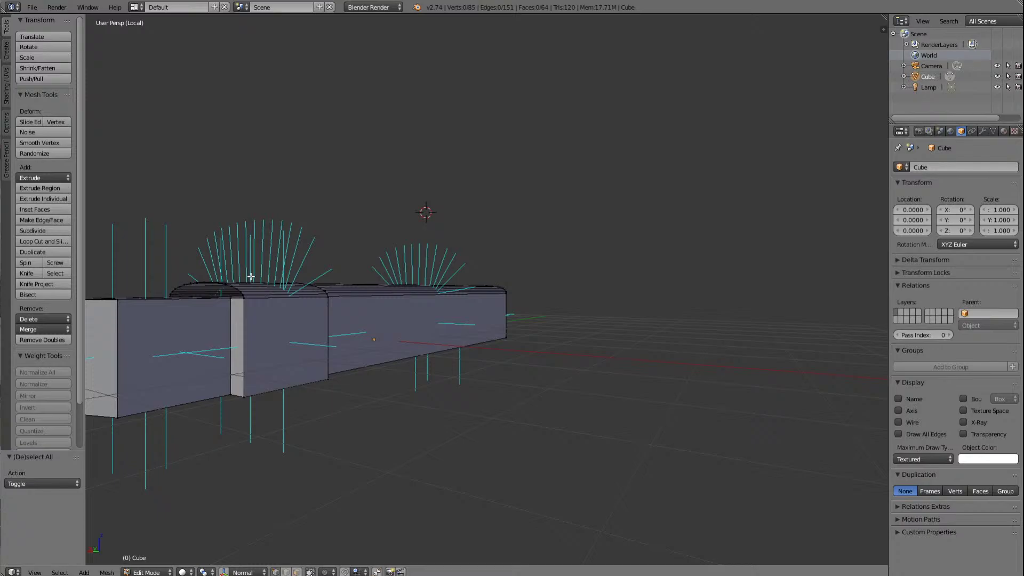
scroll(250, 277, "down", 7, "ctrl")
scroll(252, 270, "up", 5)
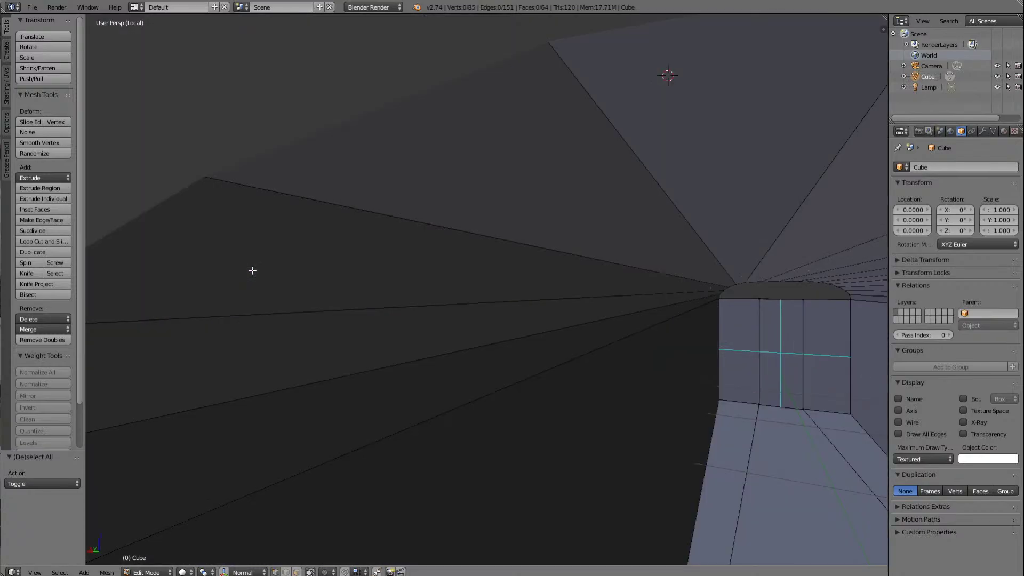
scroll(253, 270, "down", 4)
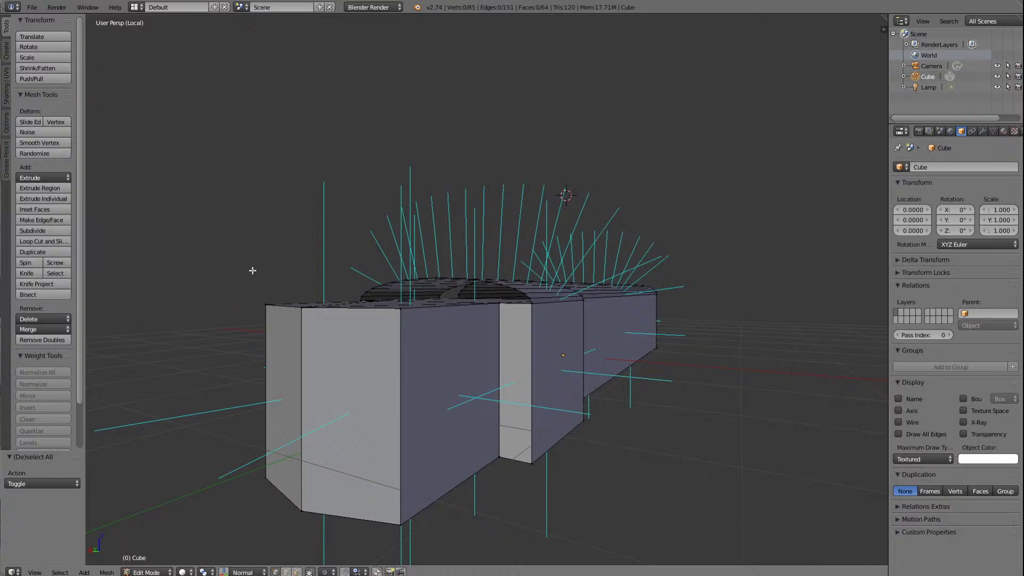
middle_click_drag(252, 270, 253, 271)
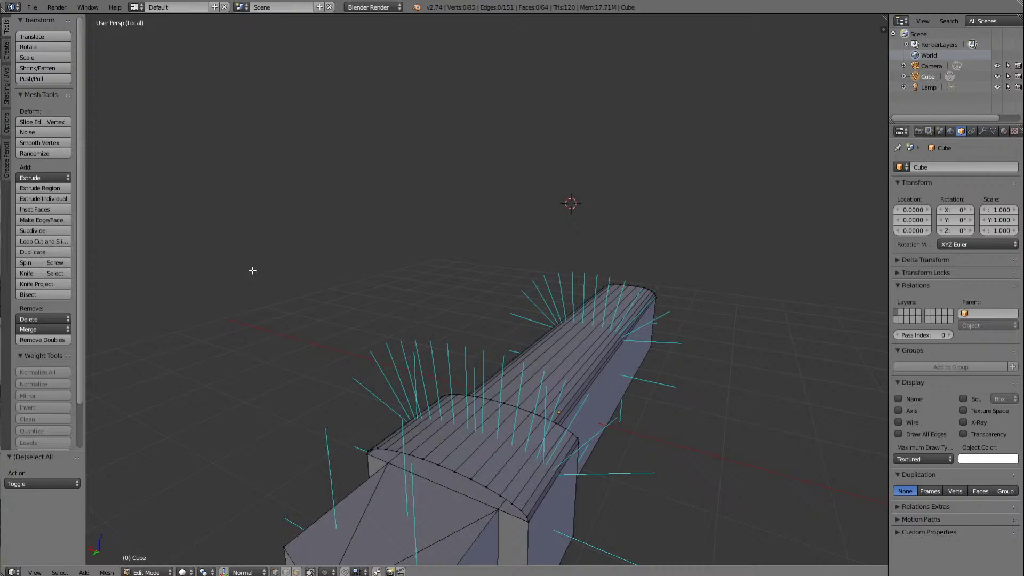
scroll(252, 270, "down", 5)
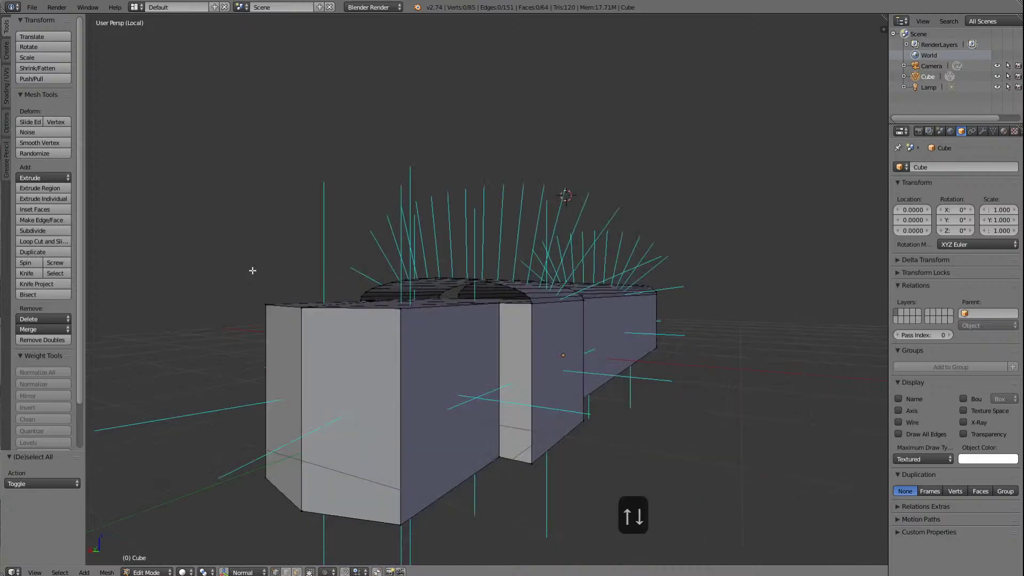
scroll(252, 270, "right", 5)
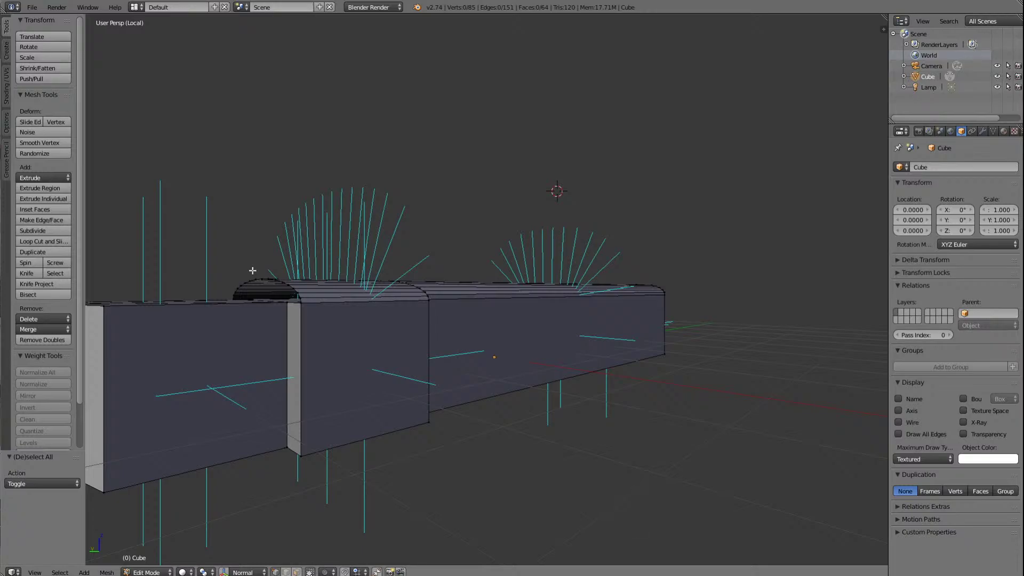
key("KP_8")
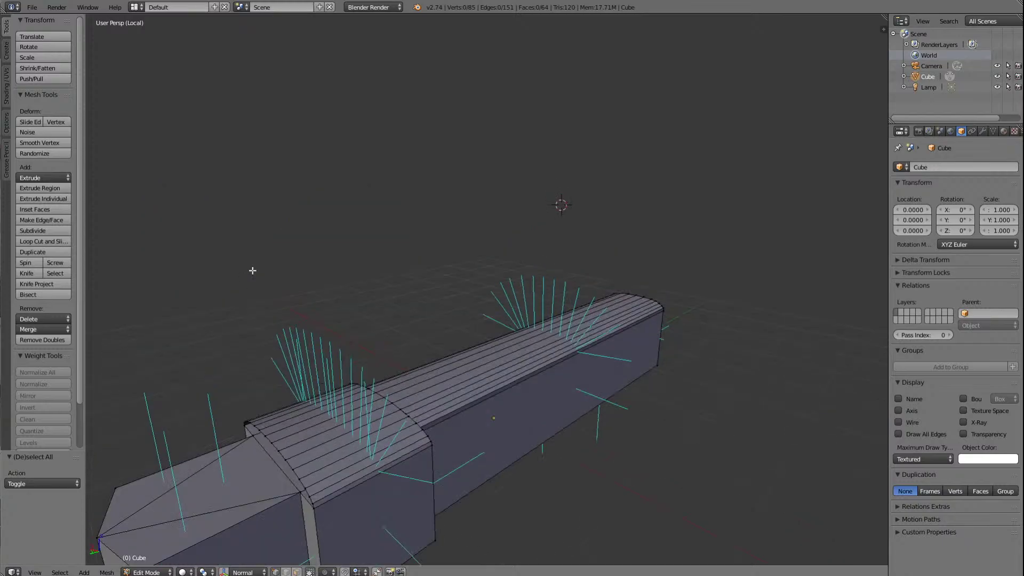
scroll(272, 270, "down", 5)
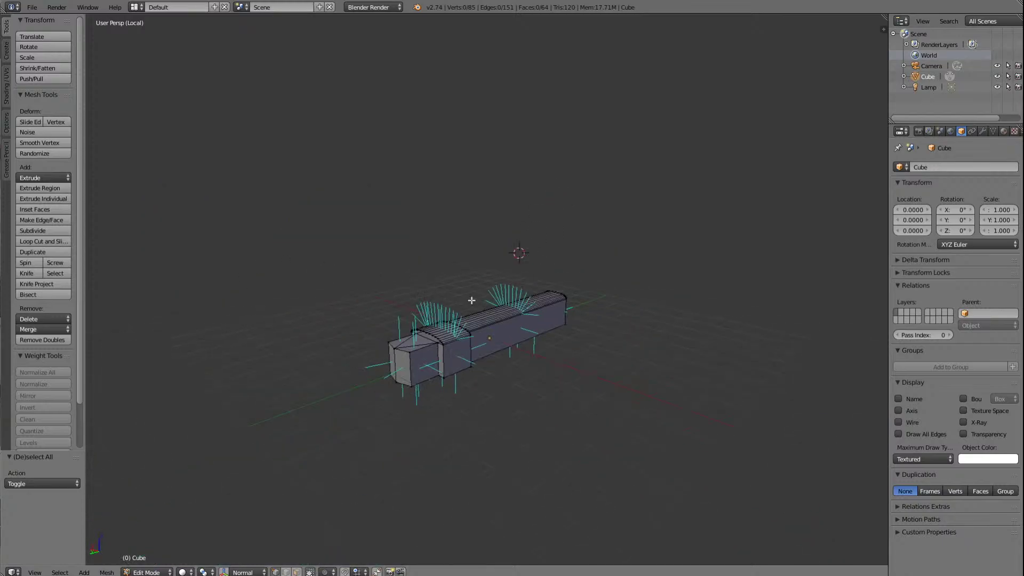
scroll(533, 304, "up", 5)
scroll(567, 306, "up", 3)
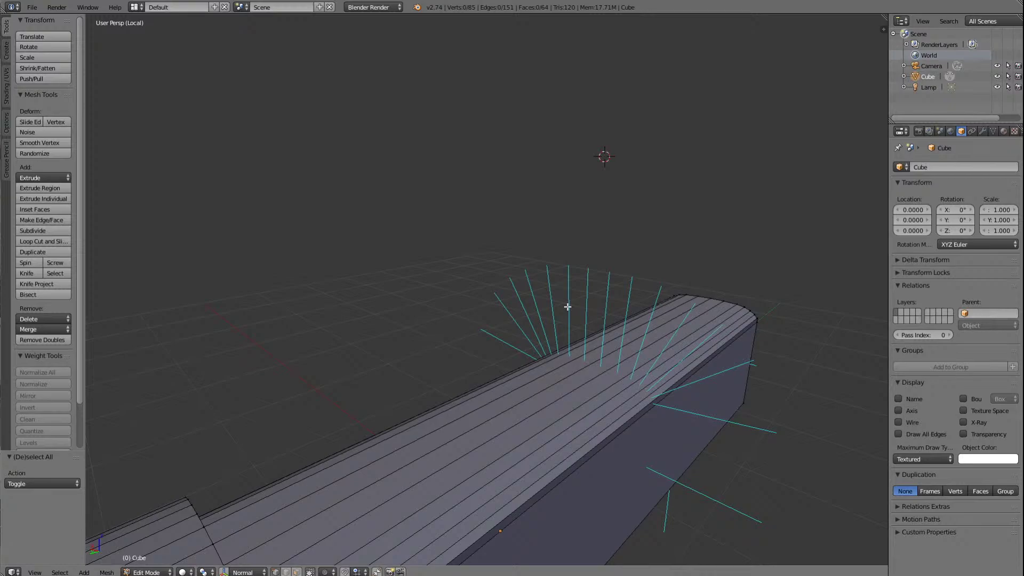
Step: Remove doubles across the entire mesh with a merge distance of 0.0001, and deselect everything
key("a")
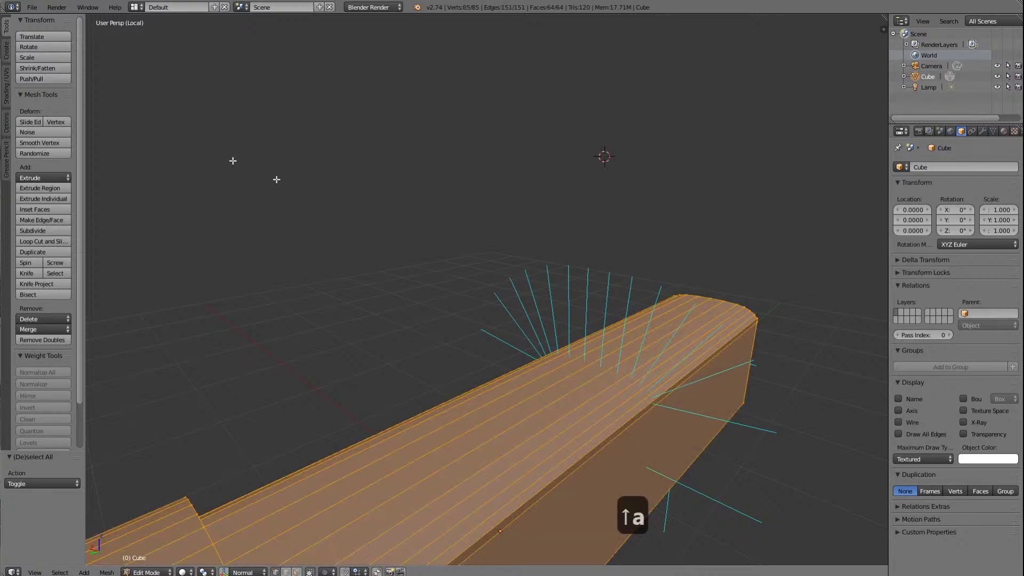
left_click(41, 340)
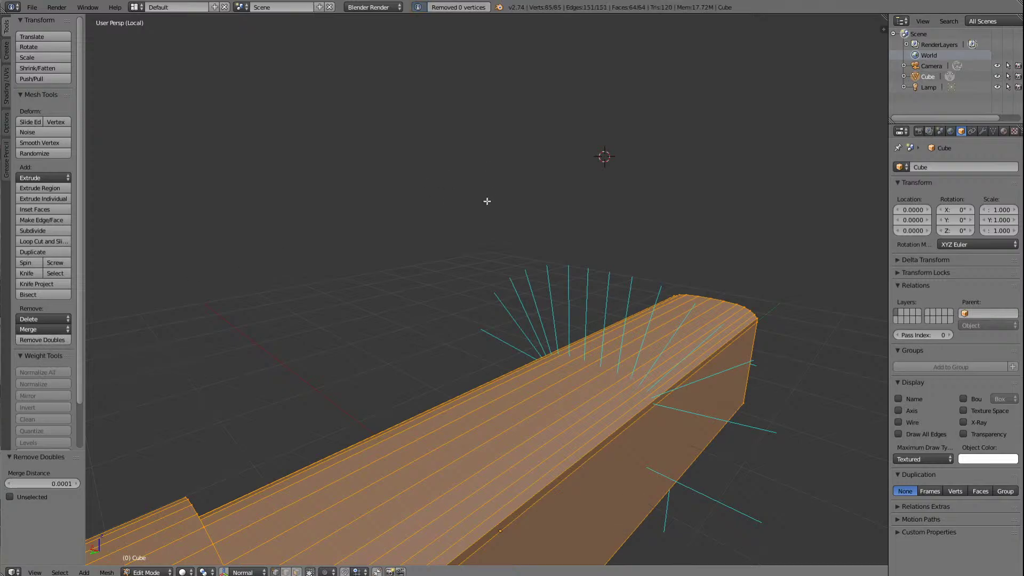
key("a")
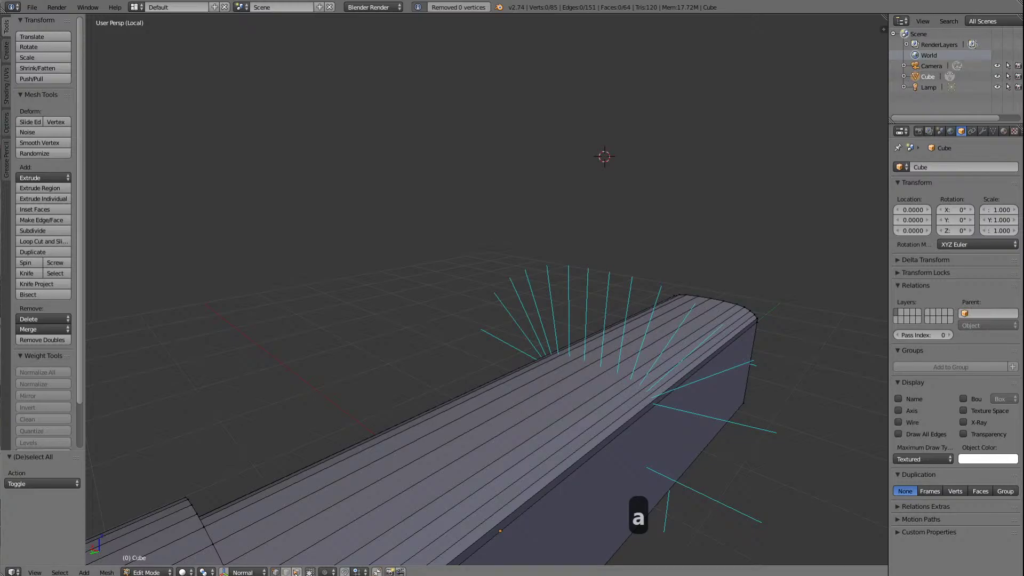
Step: In face select mode, select ten adjoining strips of the long curved roof, from its near lower edge across the top
right_click(547, 488)
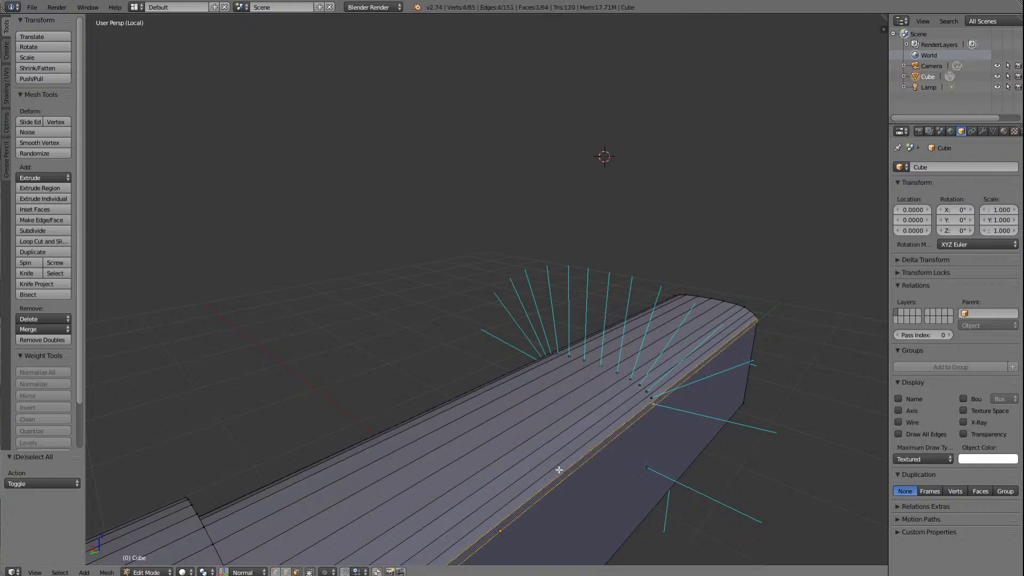
right_click(551, 464, "shift")
right_click(550, 460, "shift")
right_click(544, 451, "shift")
right_click(537, 443, "shift")
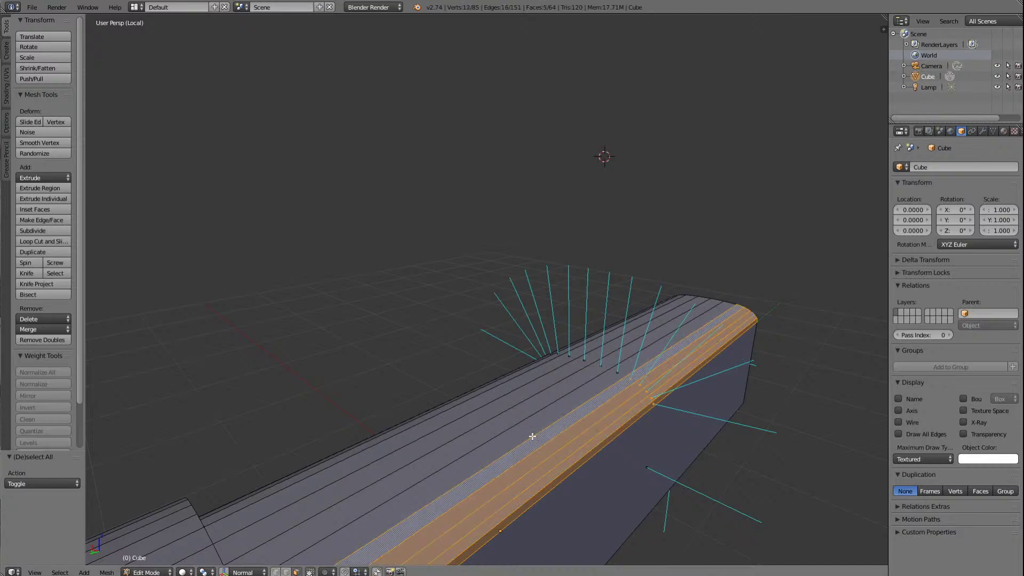
right_click(528, 432, "shift")
right_click(513, 418, "shift")
right_click(505, 411, "shift")
right_click(481, 398, "shift")
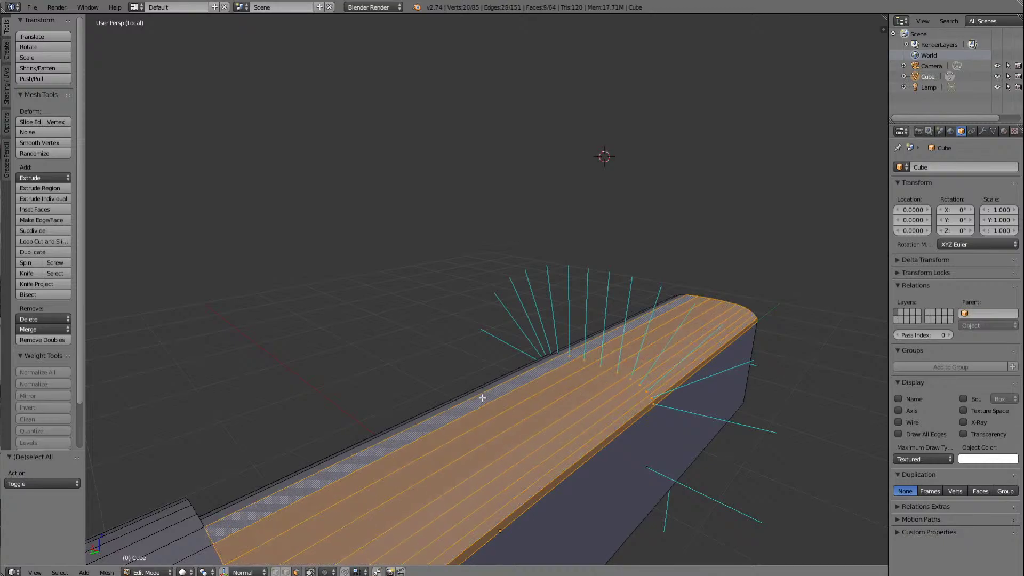
right_click(471, 396, "shift")
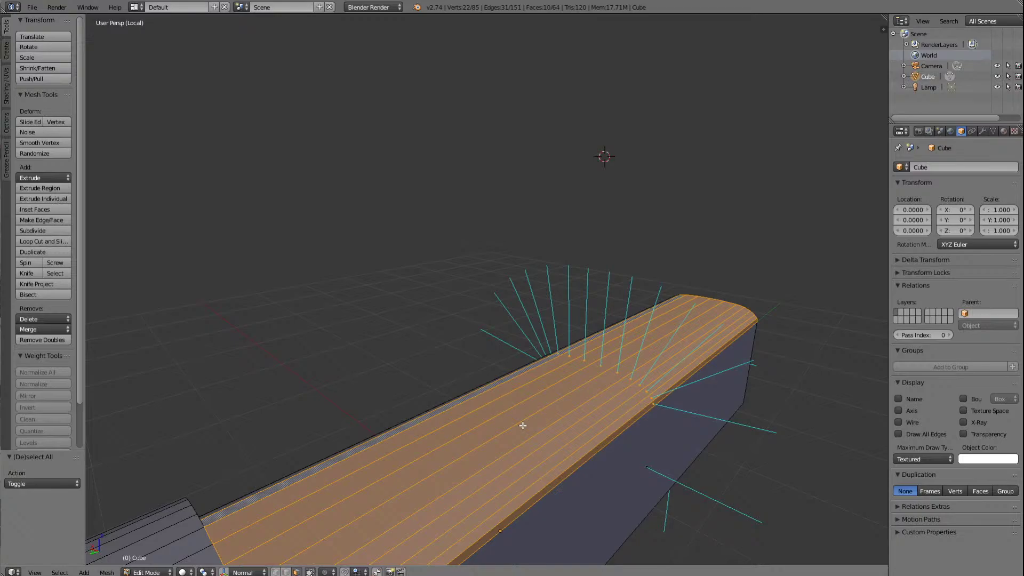
Step: Add the four remaining strips on the opposite side of the long roof to the face selection
key("KP_4")
key("KP_4")
key("KP_4")
key("KP_4")
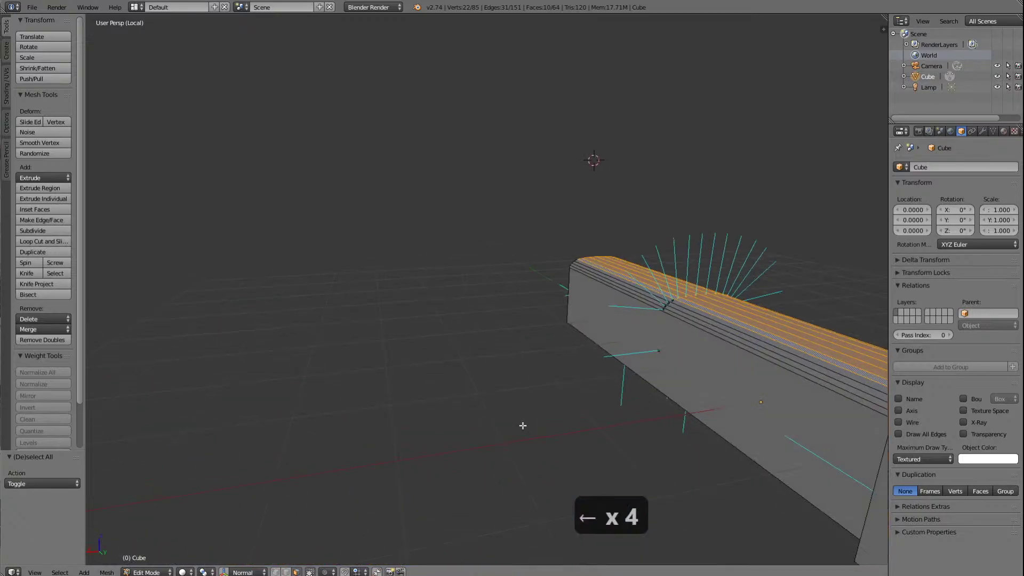
right_click(681, 306, "shift")
right_click(678, 307, "shift")
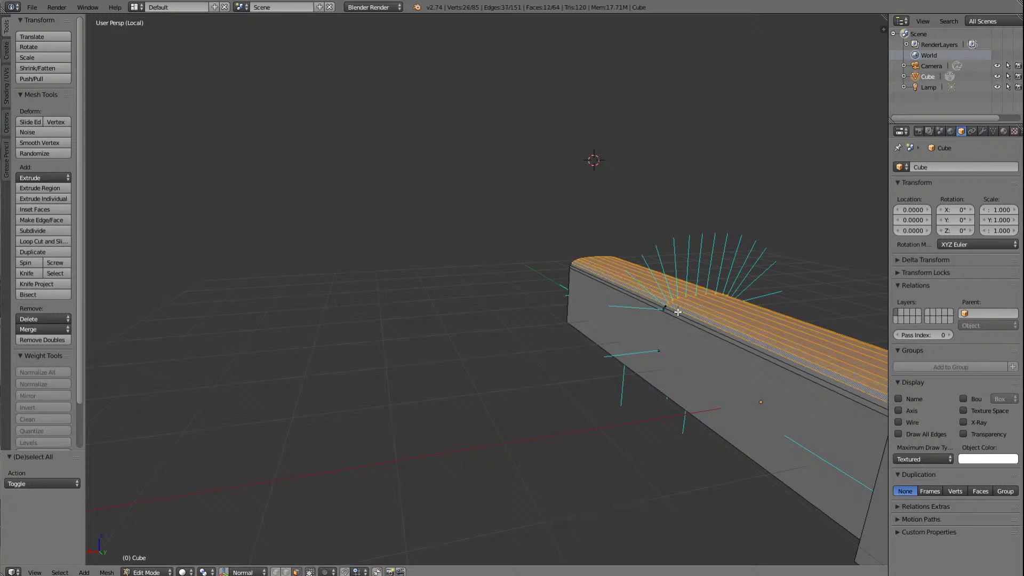
right_click(679, 314, "shift")
right_click(682, 316, "shift")
Step: Duplicate the selected long roof faces and offset the copy 6.772 along the Y axis, toward the nose
scroll(718, 294, "down", 4)
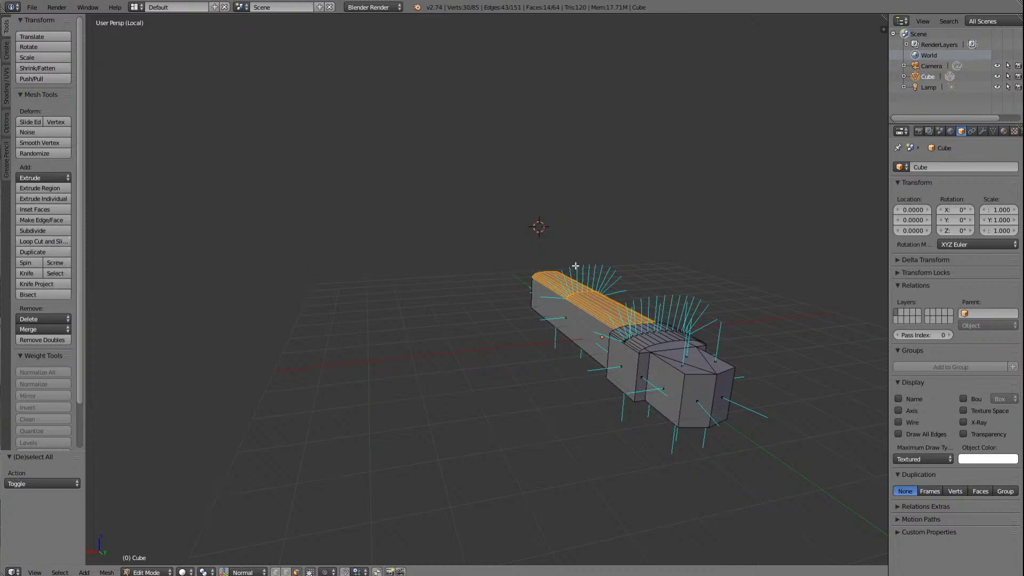
key("shift+d")
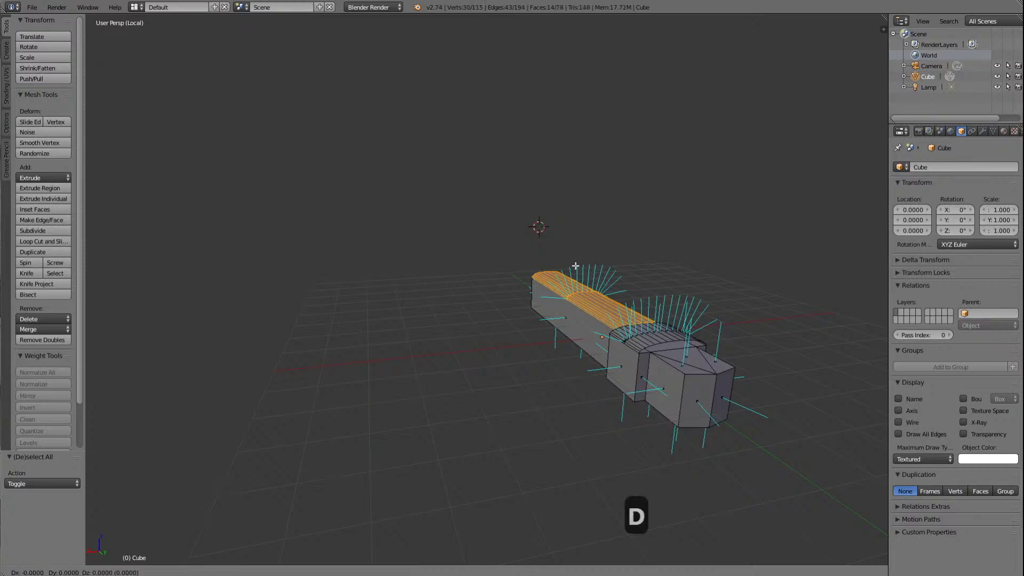
key("y")
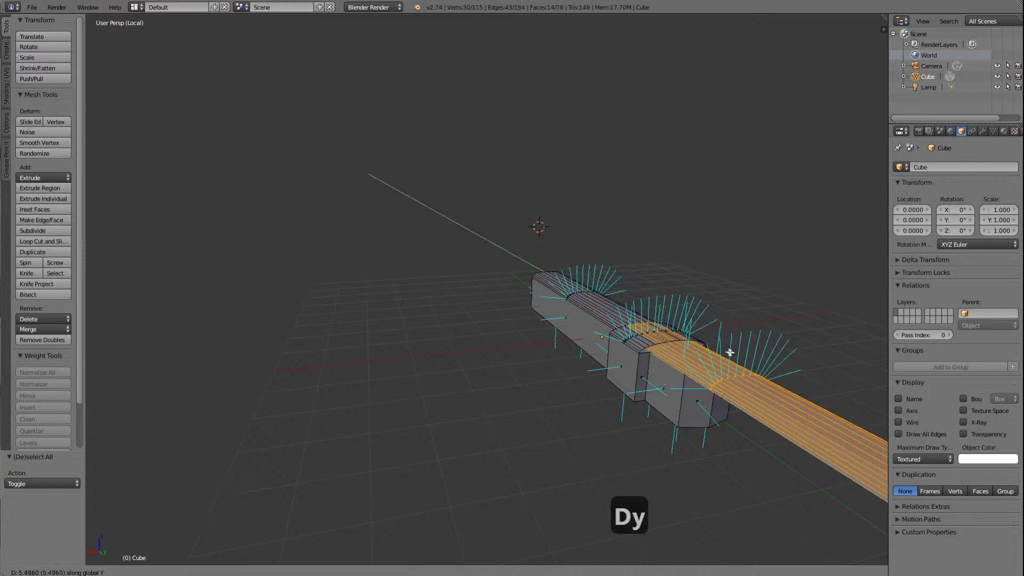
left_click(784, 398)
scroll(734, 408, "down", 3)
scroll(624, 407, "up", 3)
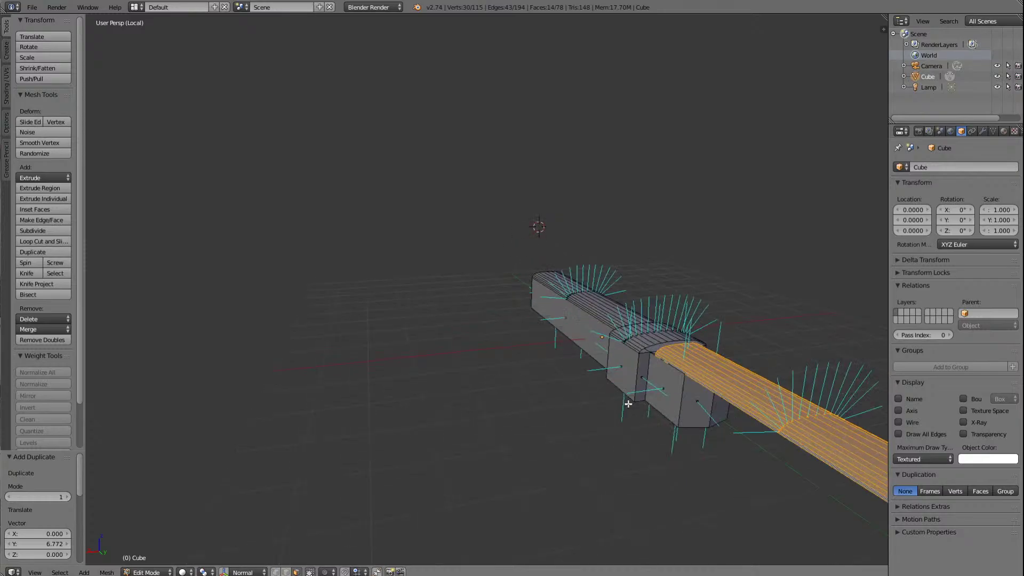
Step: Move the duplicated roof strips a further 1.112 along the Y axis, clear of the nose's front end
key("Left")
key("Left")
key("Left")
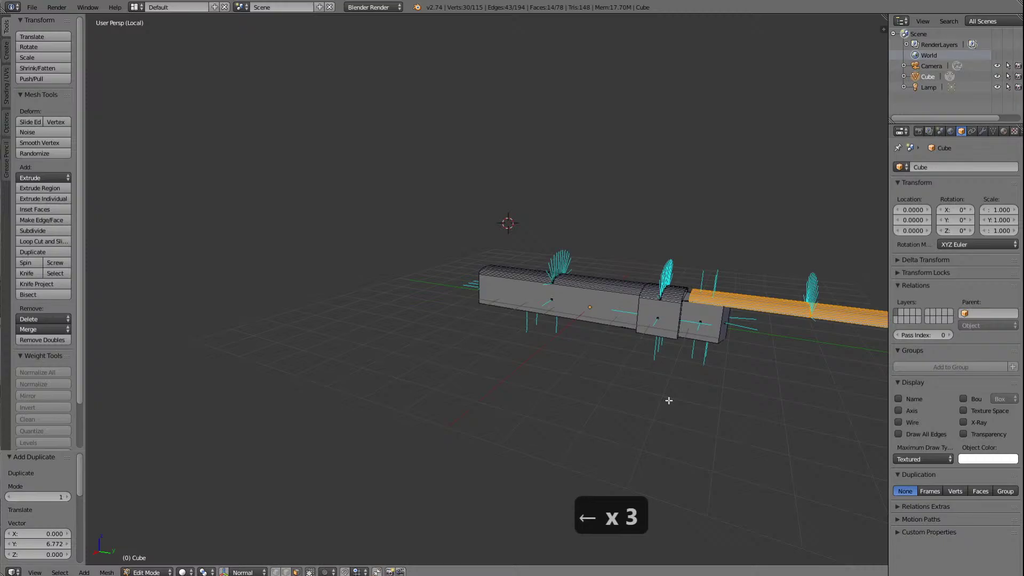
scroll(817, 321, "up", 3)
scroll(819, 322, "down", 3)
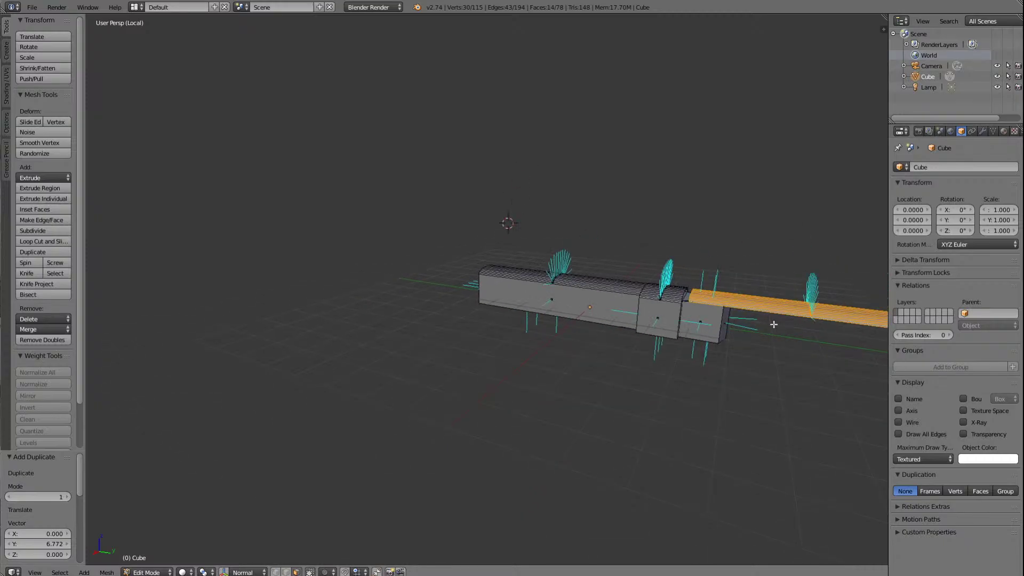
key("g")
key("y")
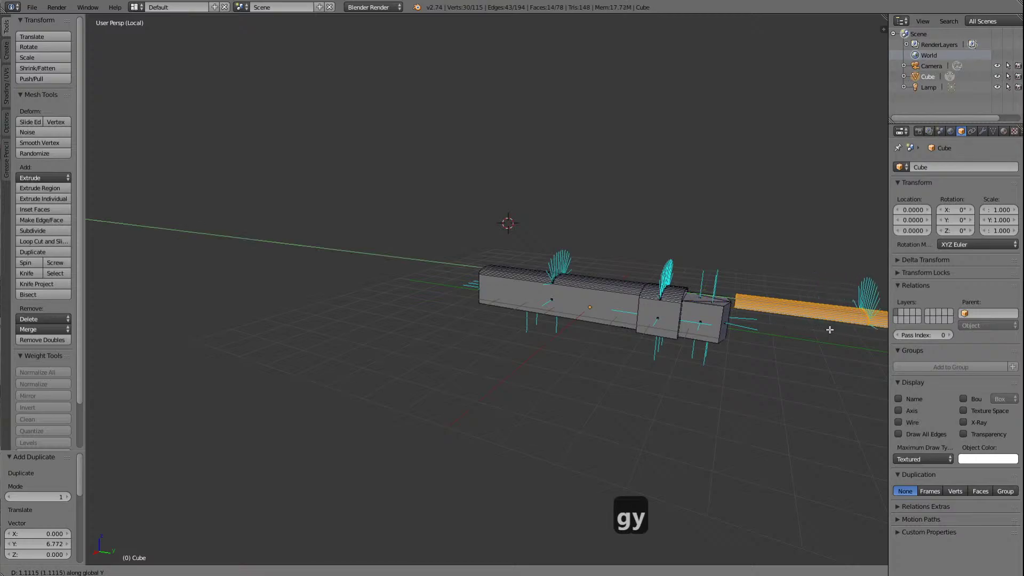
left_click(828, 328)
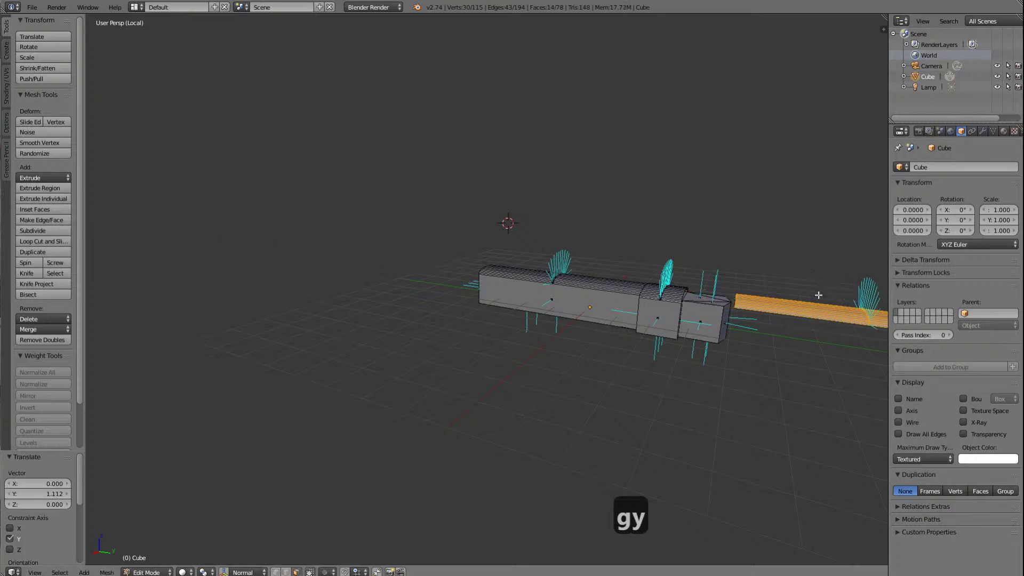
key("Right")
key("Right")
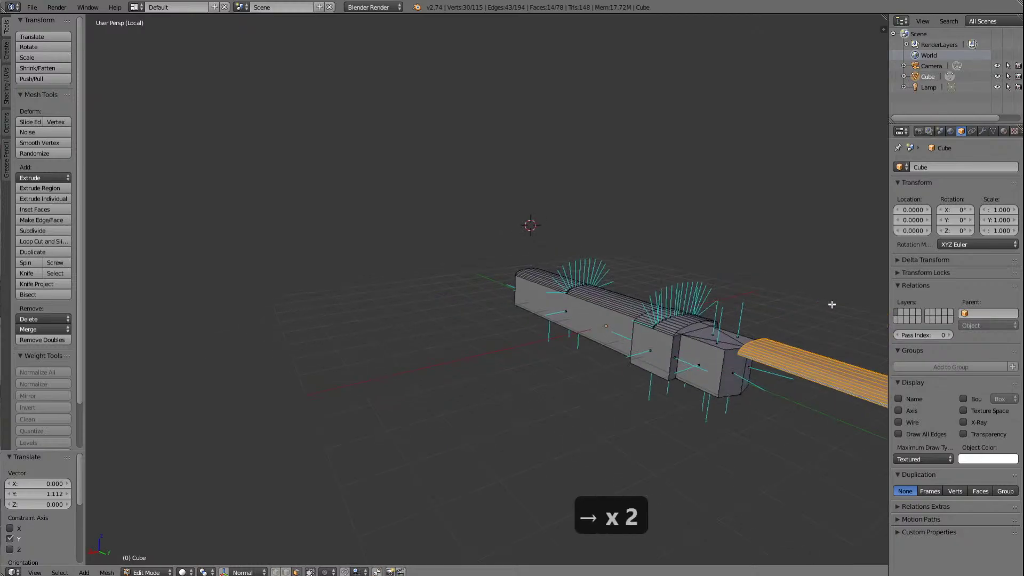
Step: Select the six flat faces closing the top of the nose section and cab front, and delete those faces
middle_click_drag(829, 304, 770, 315)
scroll(704, 318, "up", 5)
scroll(704, 318, "up", 3)
scroll(704, 318, "down", 3)
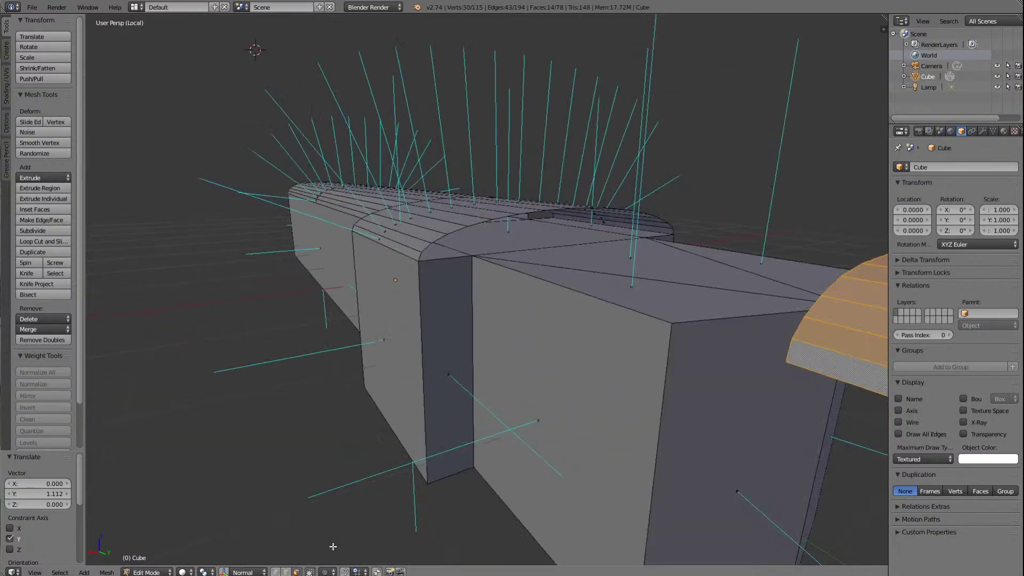
key("a")
right_click(612, 227)
right_click(548, 231, "shift")
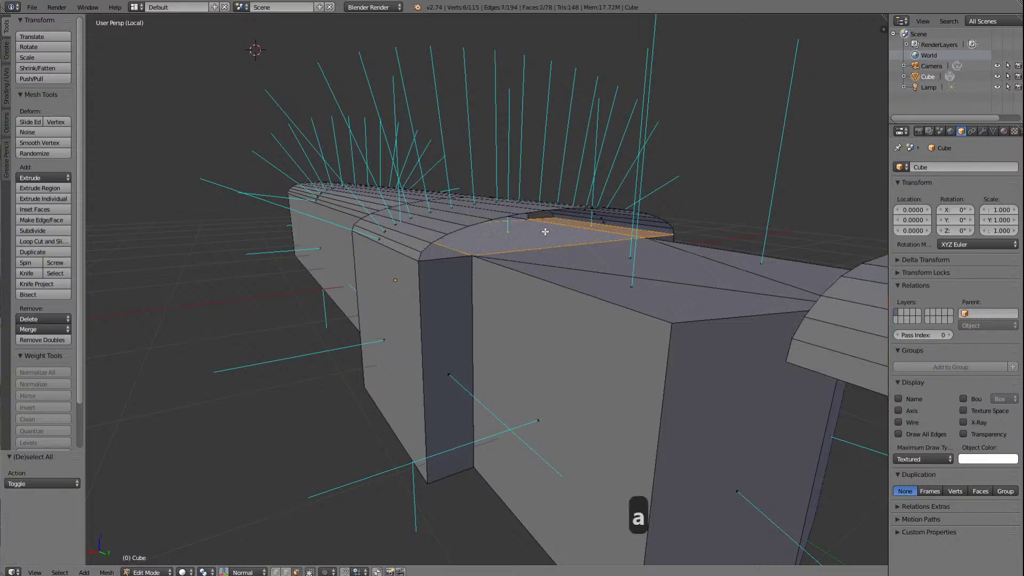
right_click(460, 254, "shift")
right_click(610, 256, "shift")
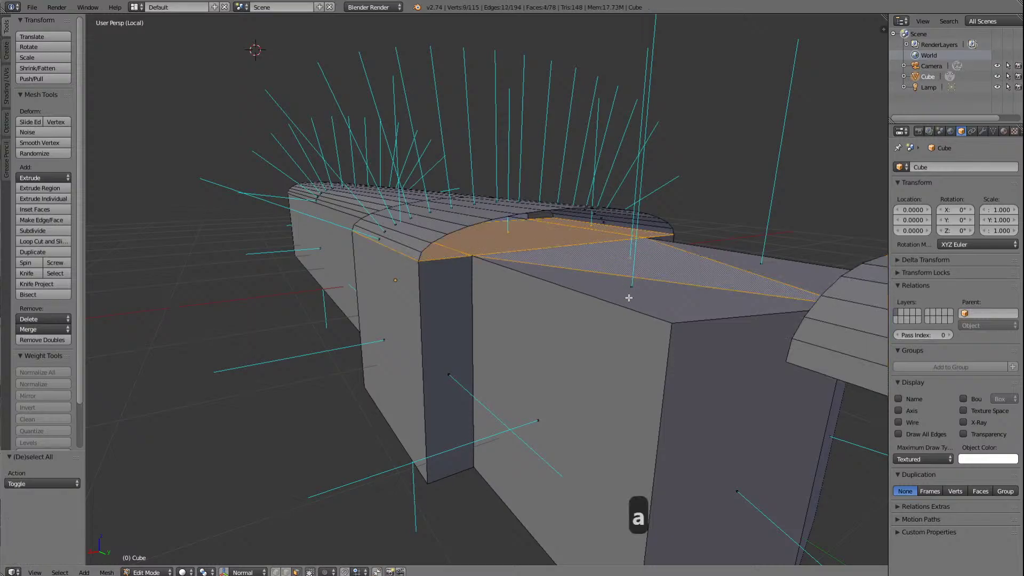
right_click(645, 304, "shift")
right_click(777, 271, "shift")
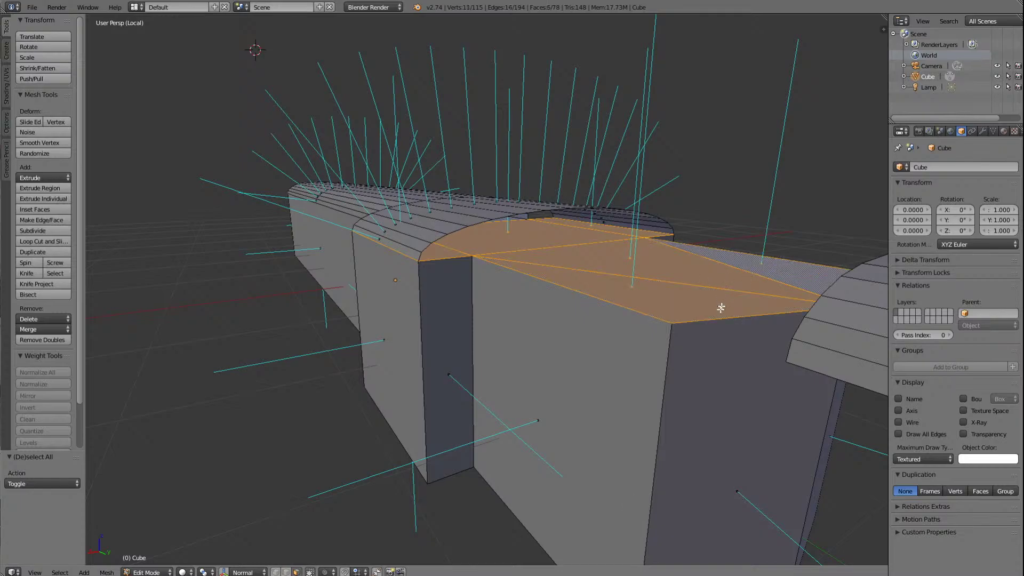
scroll(746, 327, "down", 5)
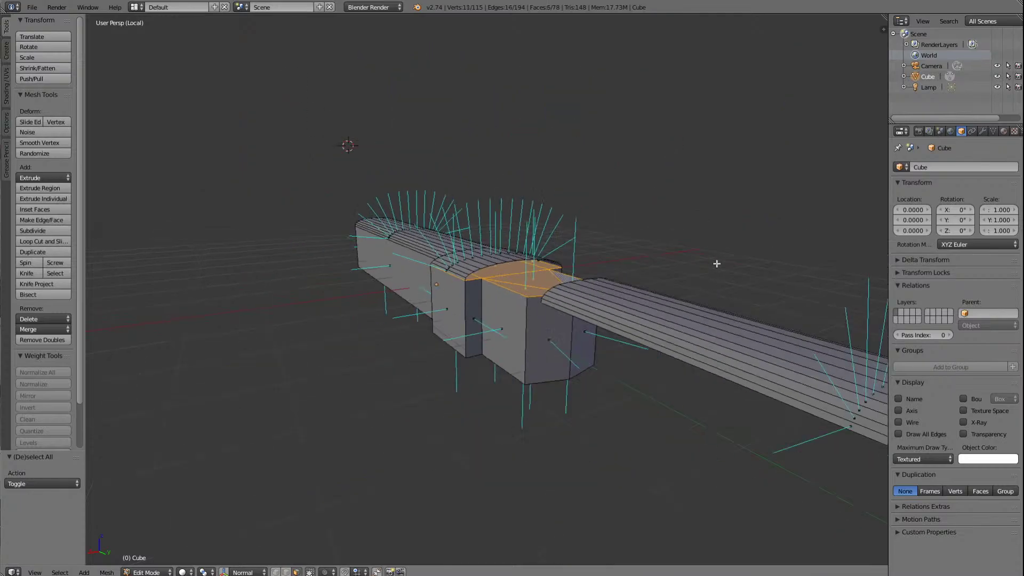
key("Delete")
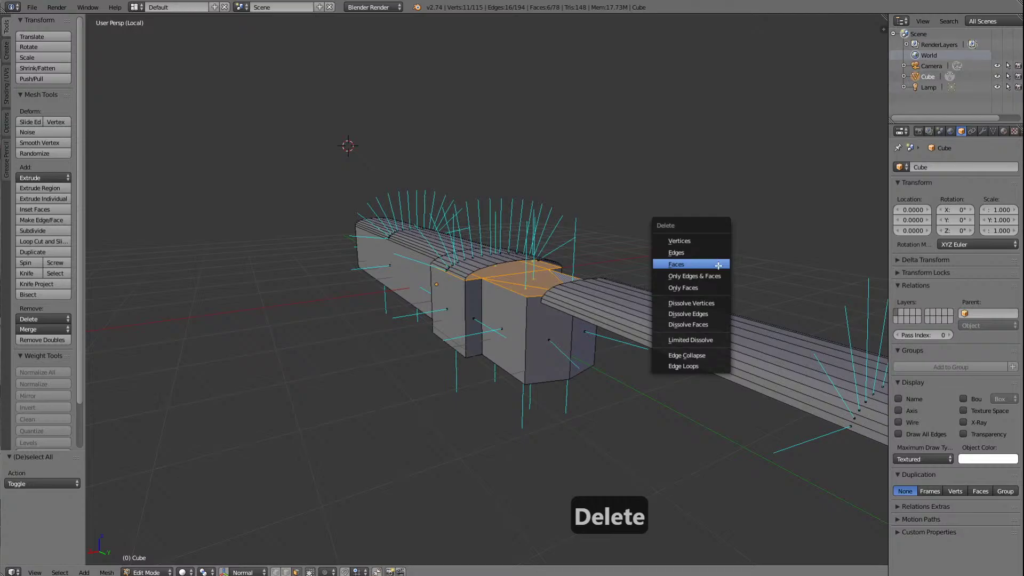
left_click(705, 263)
Step: Box-select all strips of the duplicated roof in wireframe shading, and restore solid shading
scroll(612, 260, "up", 5)
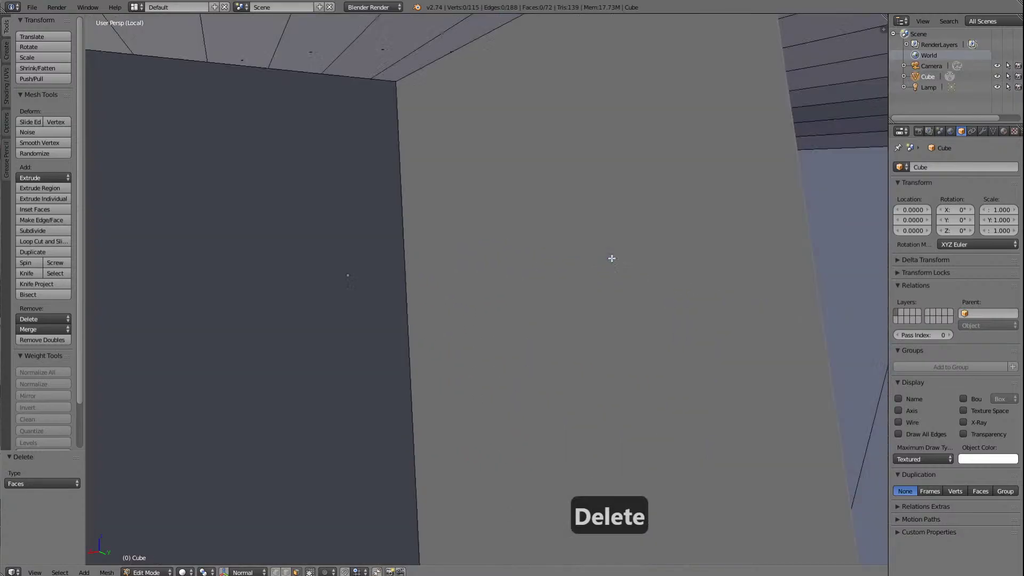
scroll(611, 258, "down", 2)
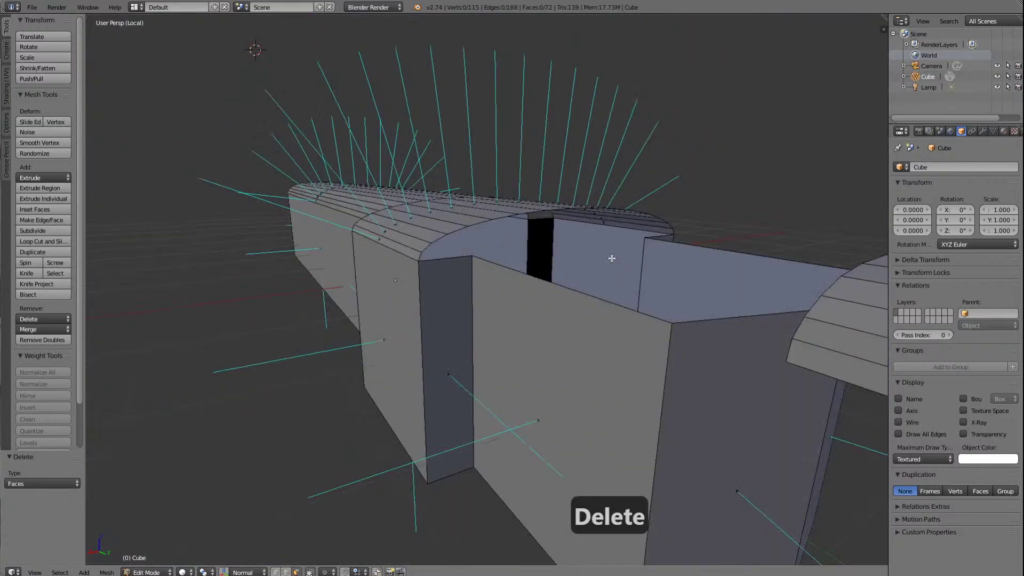
middle_click_drag(612, 258, 611, 258)
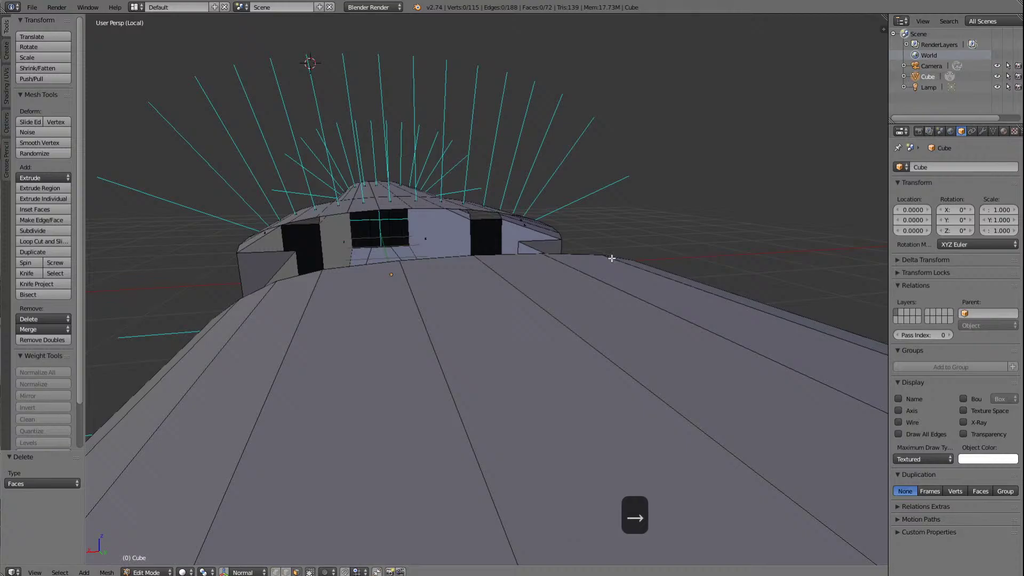
key("Left")
key("Left")
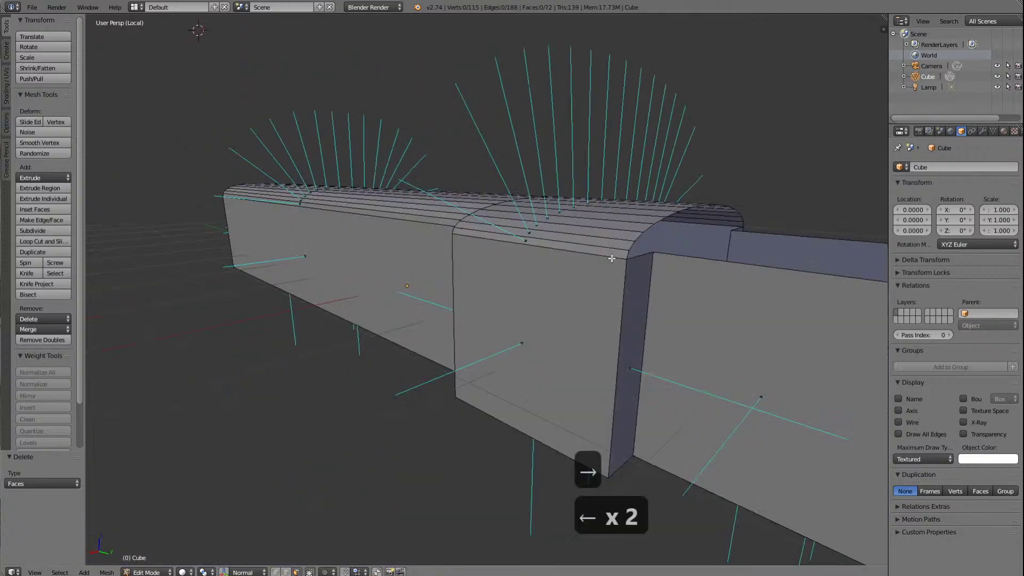
scroll(542, 148, "down", 2)
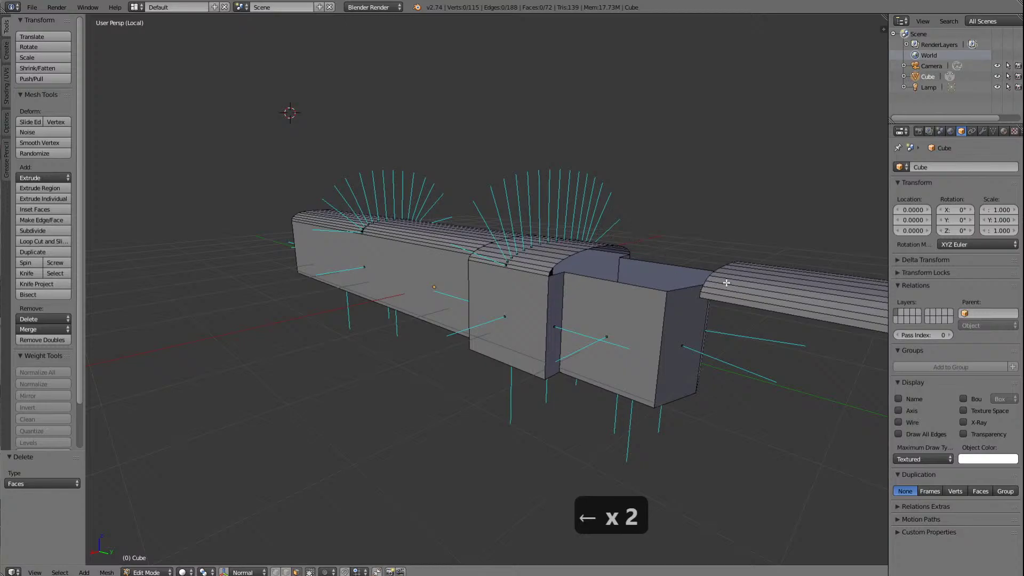
scroll(763, 289, "down", 4)
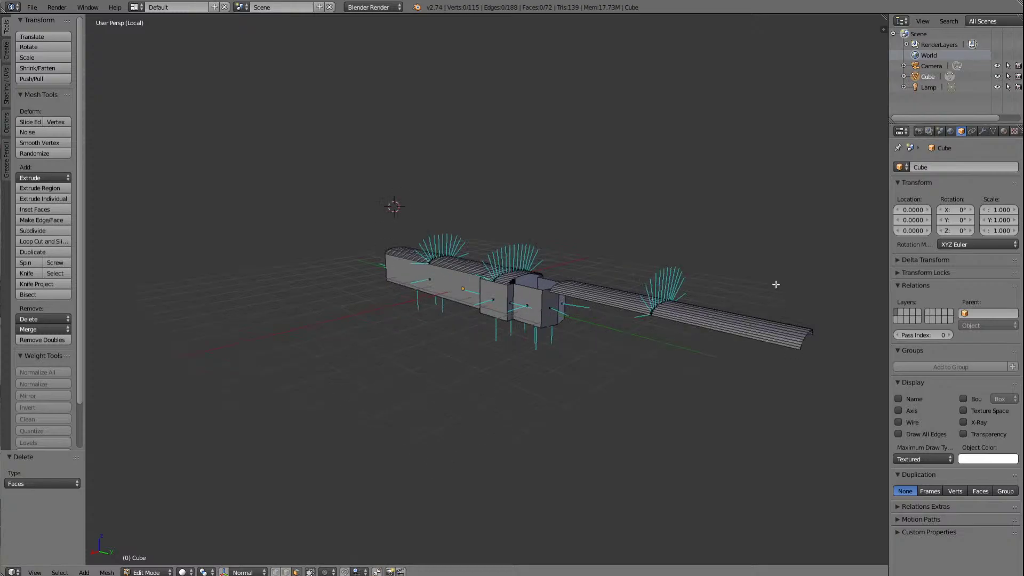
left_click(183, 572)
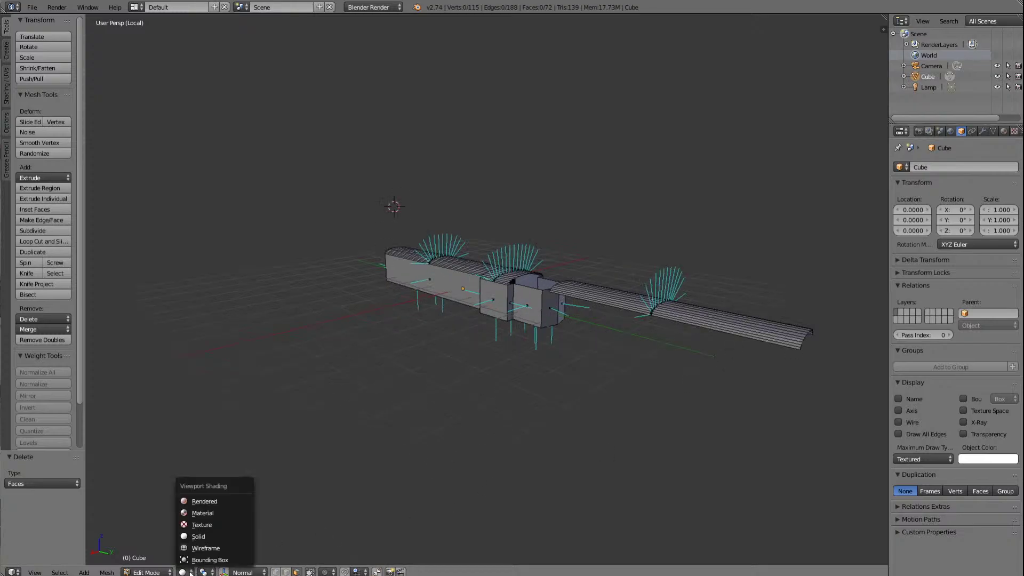
left_click(204, 548)
key("b")
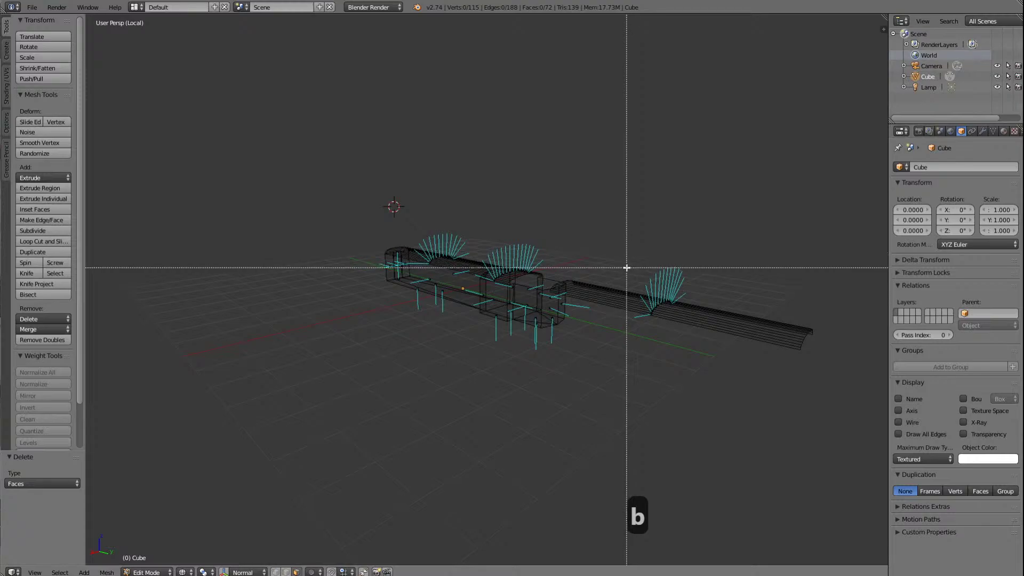
mouse_move(628, 268)
left_mouse_down()
mouse_move(664, 311)
mouse_move(704, 335)
left_mouse_up()
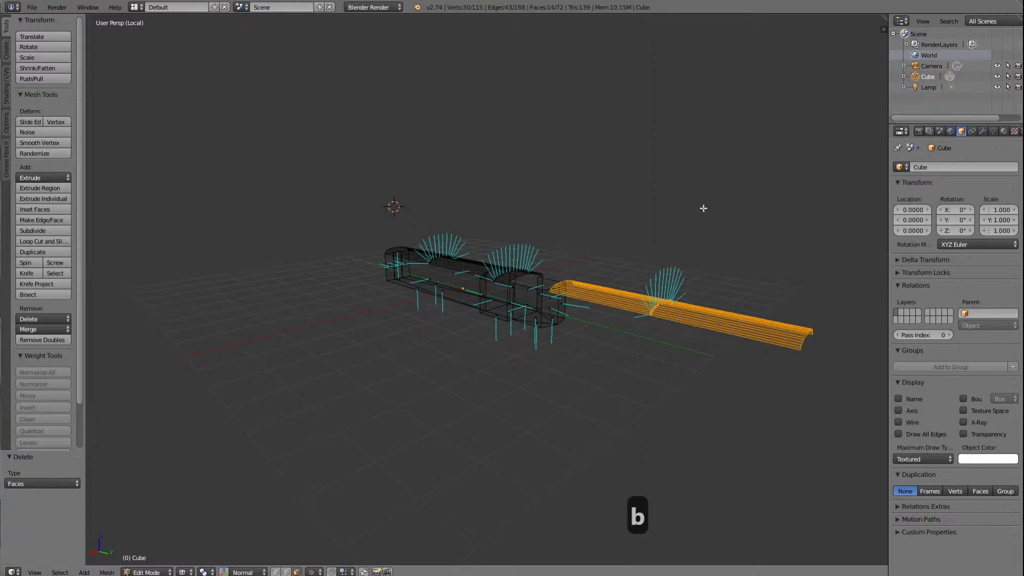
left_click(183, 571)
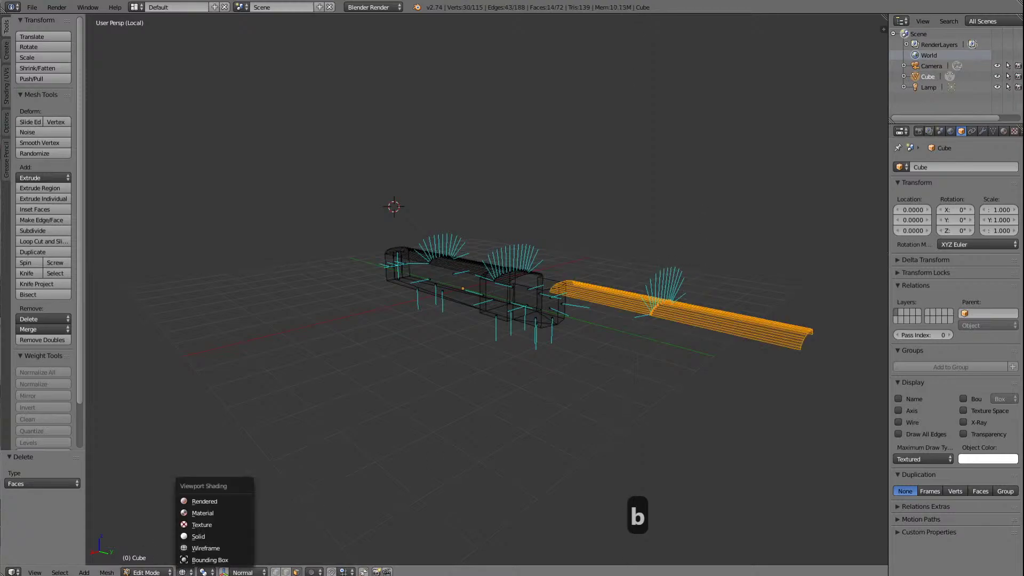
left_click(198, 540)
Step: In top view, scale the duplicated roof to 0.241 along the Y axis
scroll(606, 313, "up", 5)
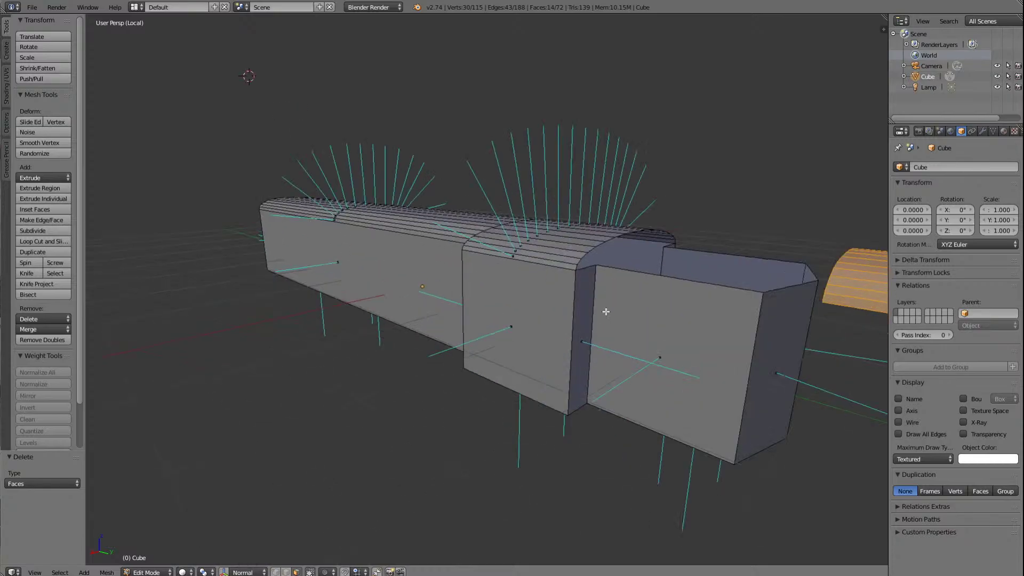
scroll(606, 312, "down", 4)
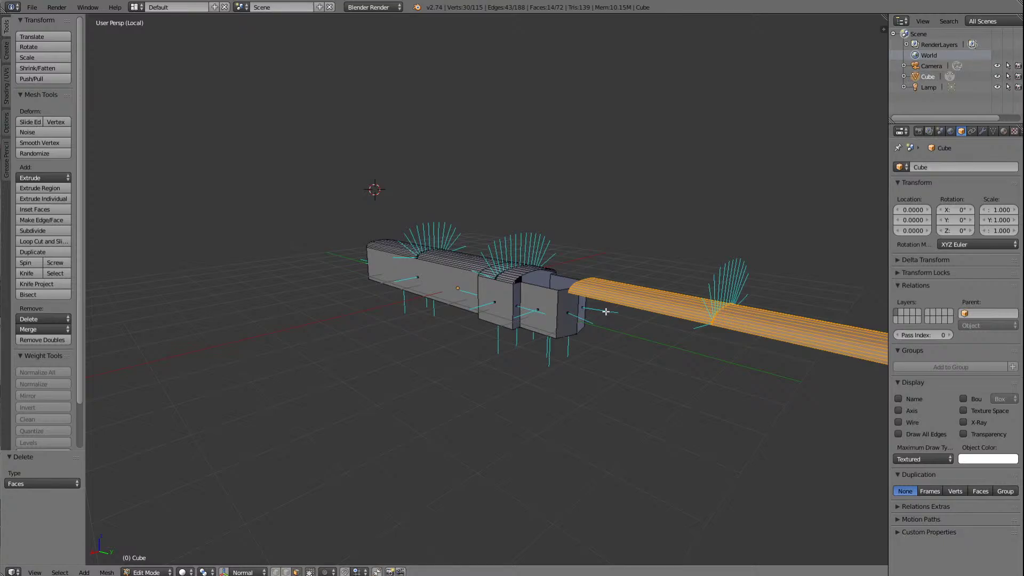
left_click(35, 571)
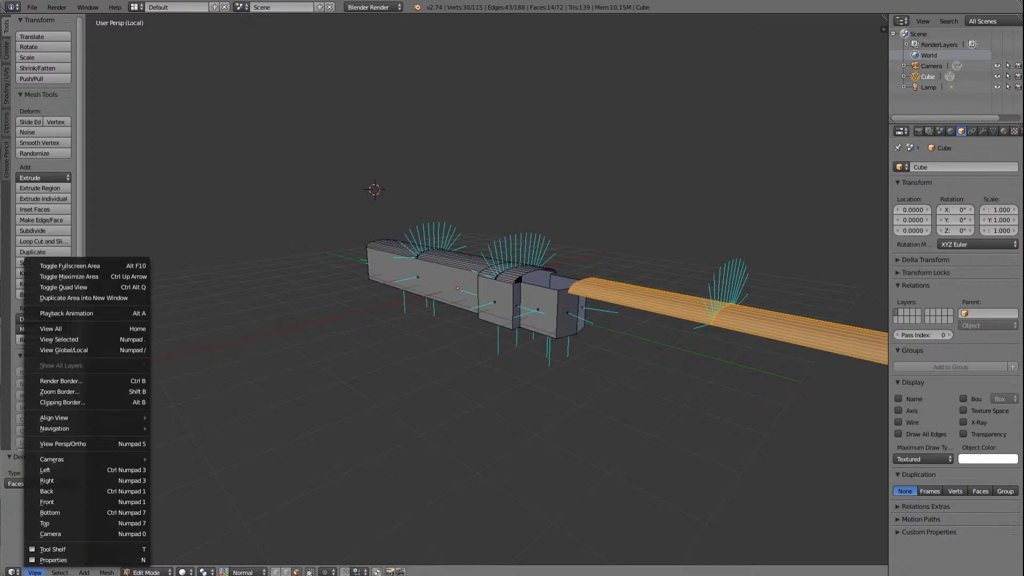
left_click(59, 524)
scroll(683, 308, "up", 4)
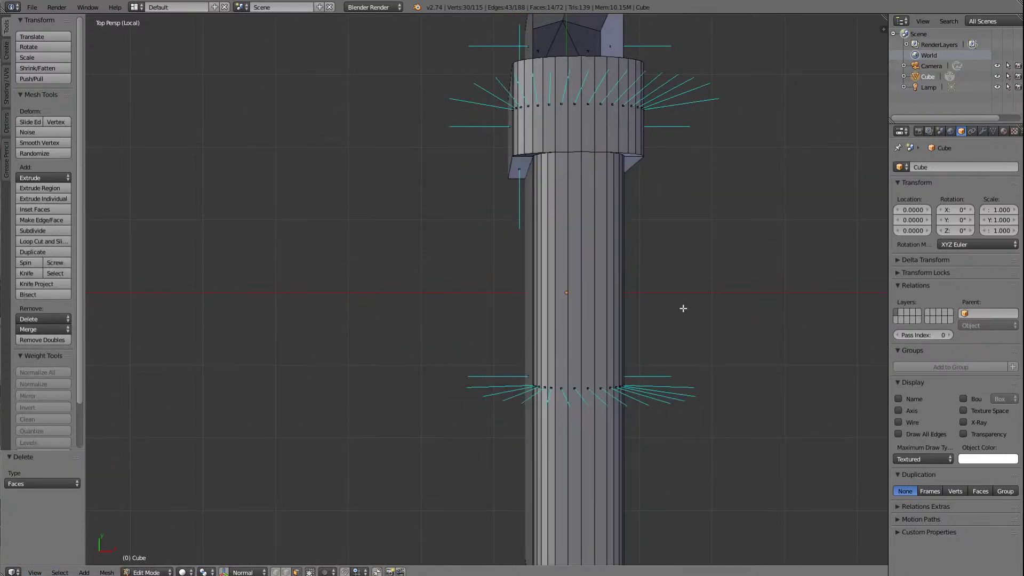
key("Delete")
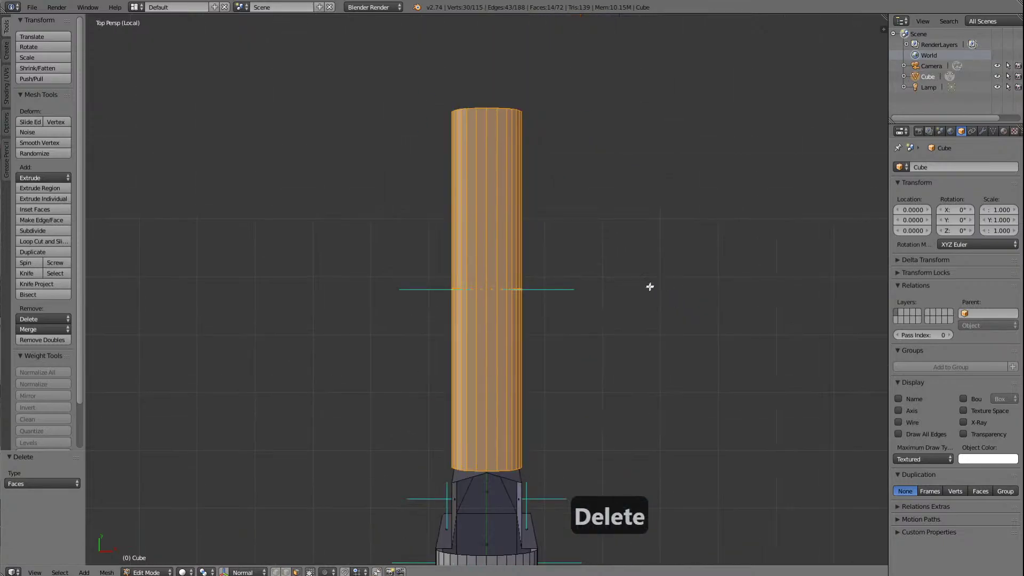
scroll(650, 287, "down", 3)
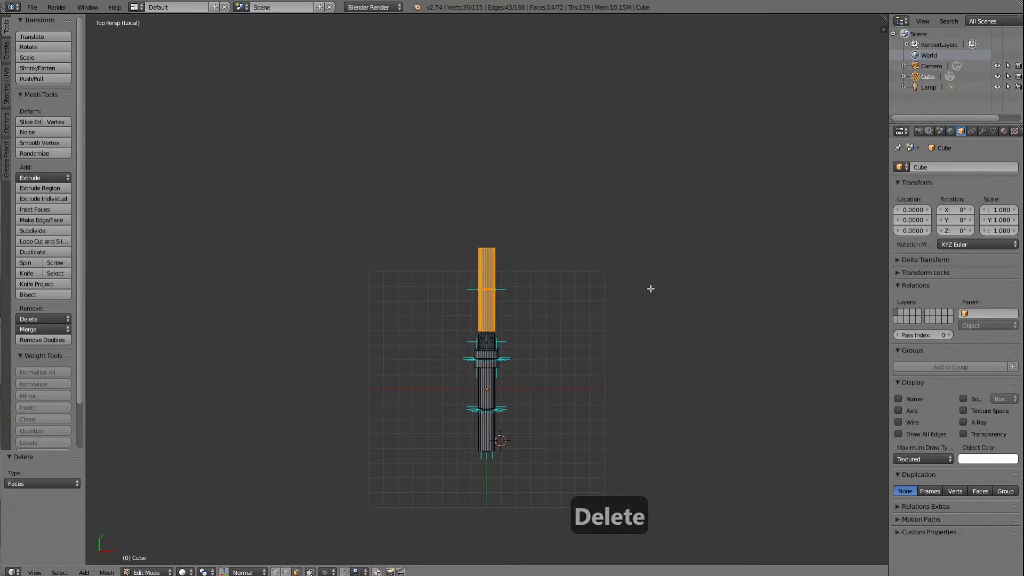
key("s")
key("y")
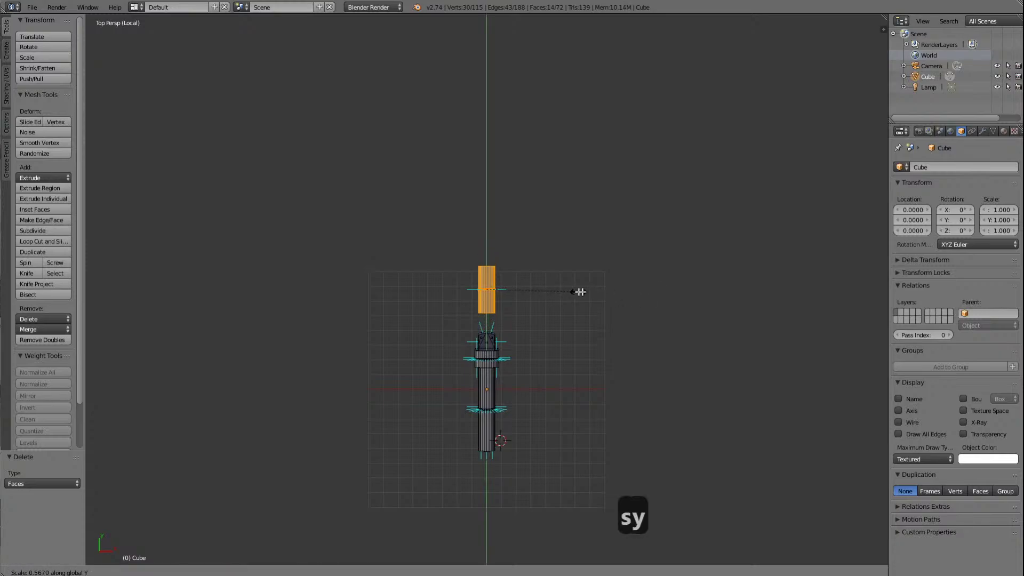
left_click(526, 292)
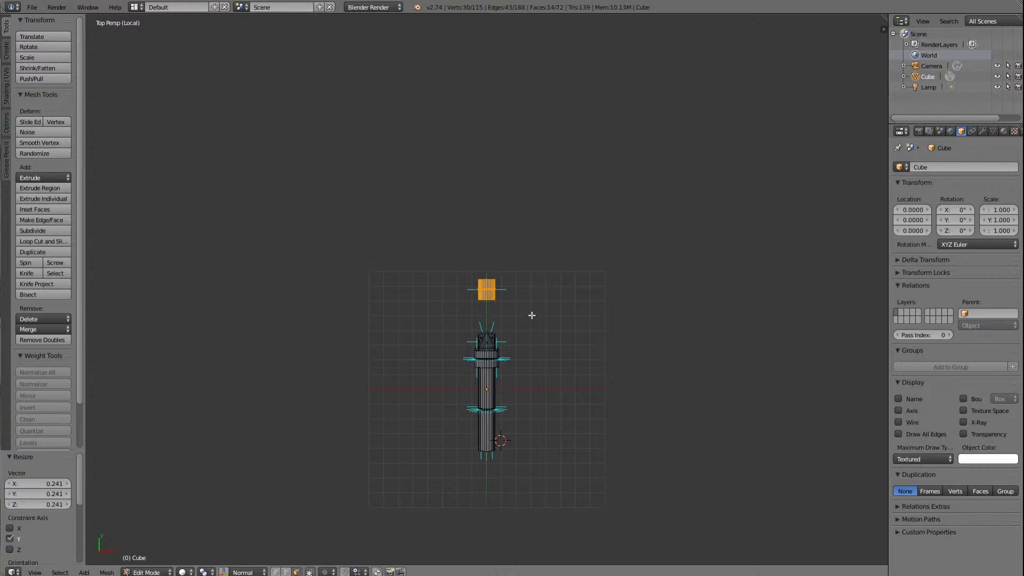
Step: Move the shortened roof copy -3.229 along the Y axis, back over the nose section
key("g")
key("y")
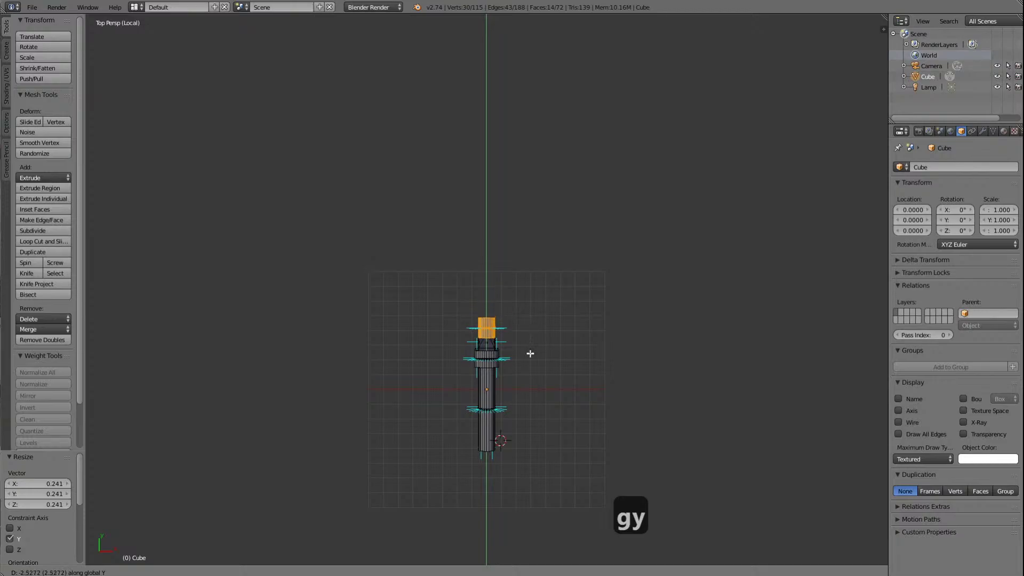
left_click(528, 363)
key("KP_Decimal")
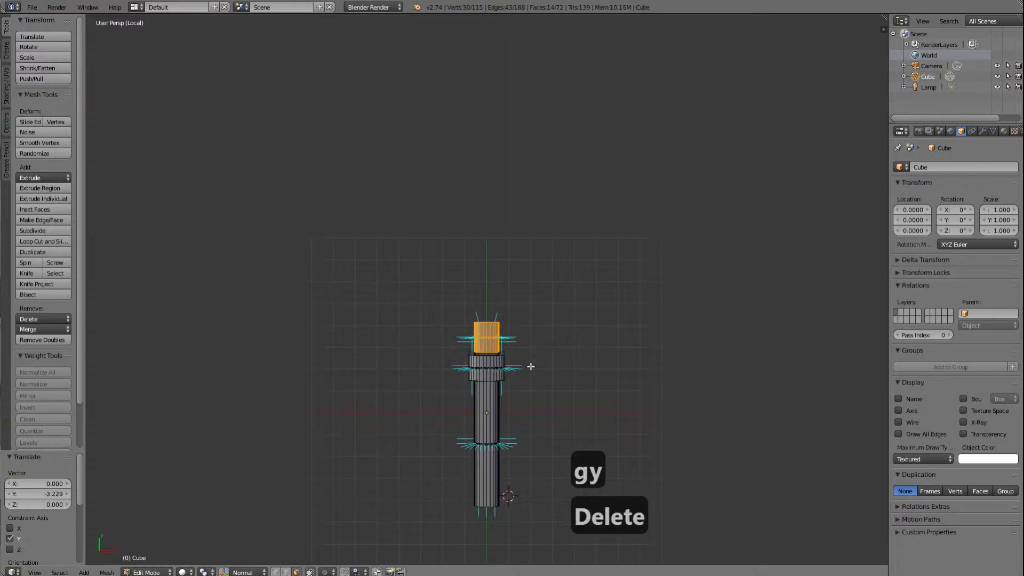
scroll(486, 321, "down", 4)
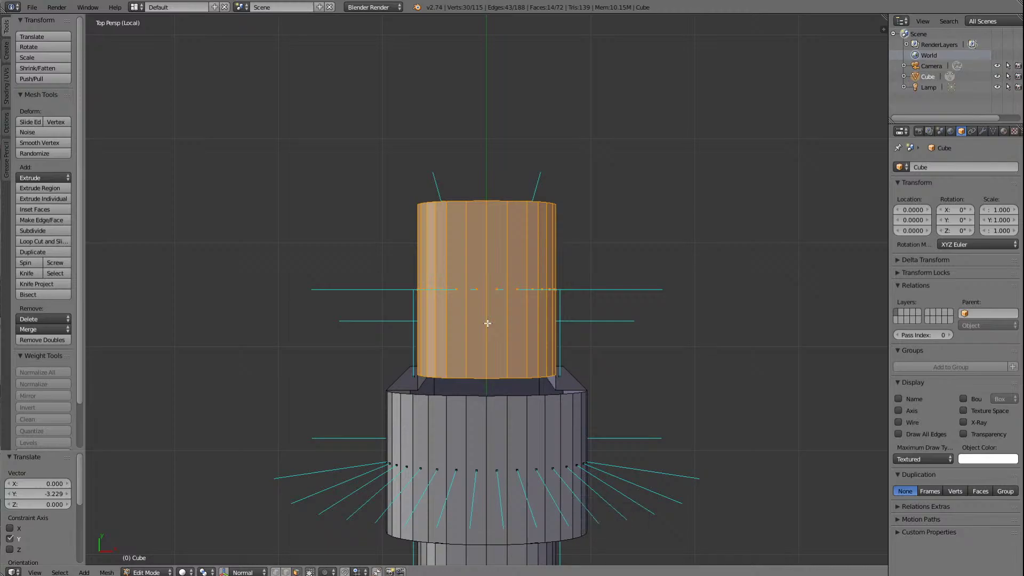
Step: In edge select mode, select the nose roof's curved edge loop facing the cab and frame it in an orthographic top view
key("a")
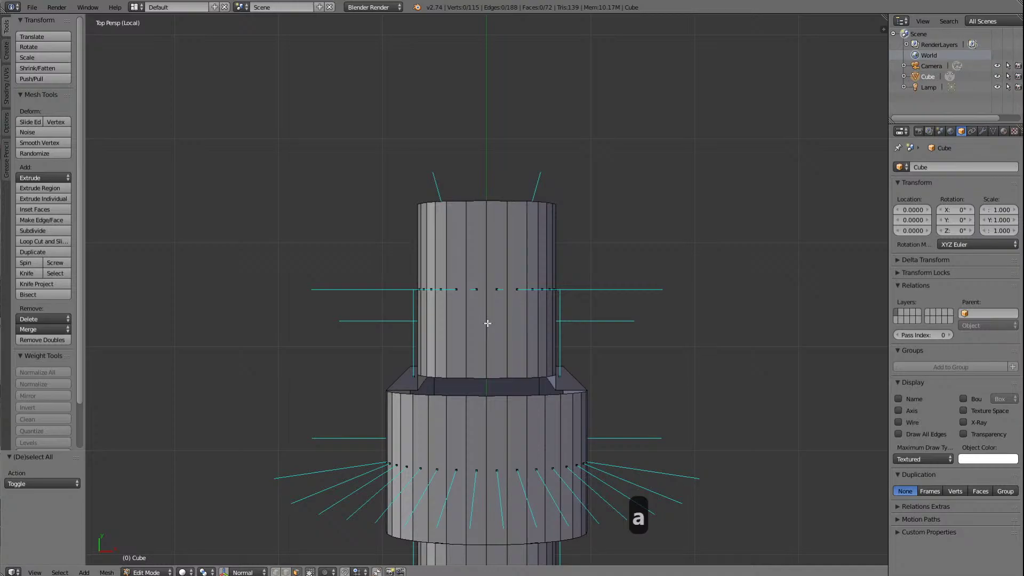
key("KP_6")
key("KP_6")
key("KP_6")
key("KP_6")
key("KP_6")
key("KP_6")
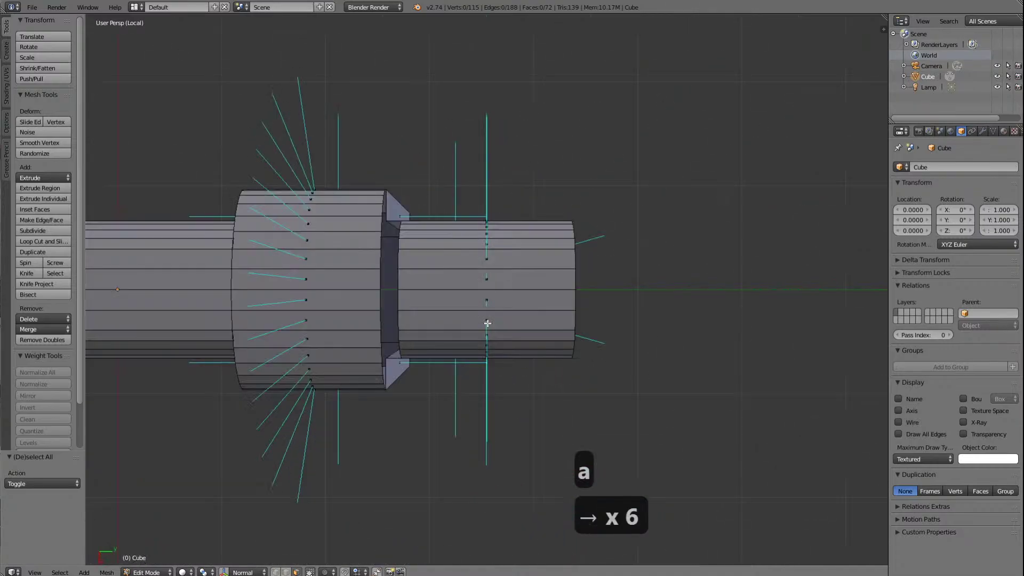
key("KP_2")
key("KP_2")
key("KP_2")
key("KP_2")
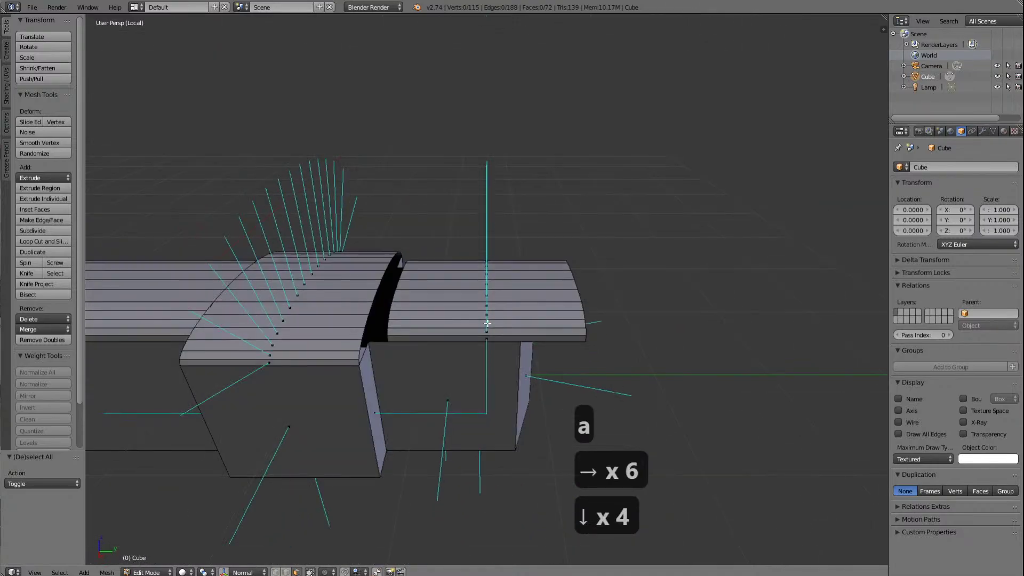
left_click(293, 569)
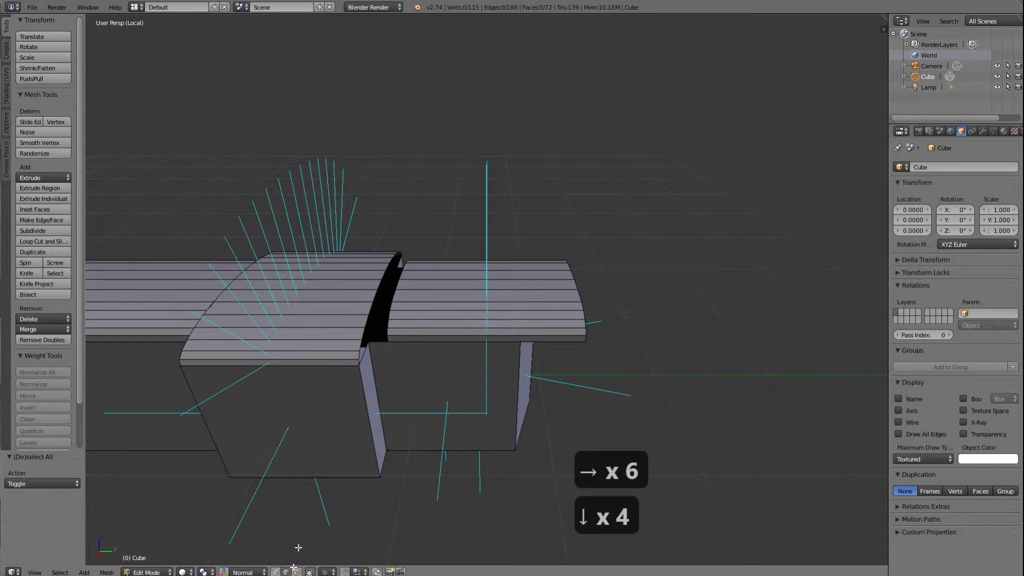
right_click(394, 295, "alt")
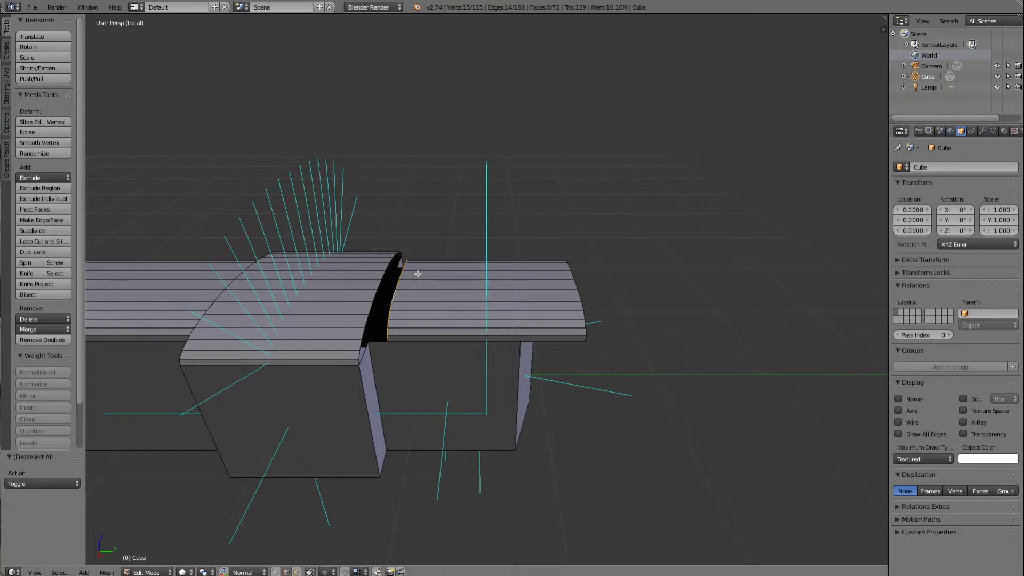
key("KP_7")
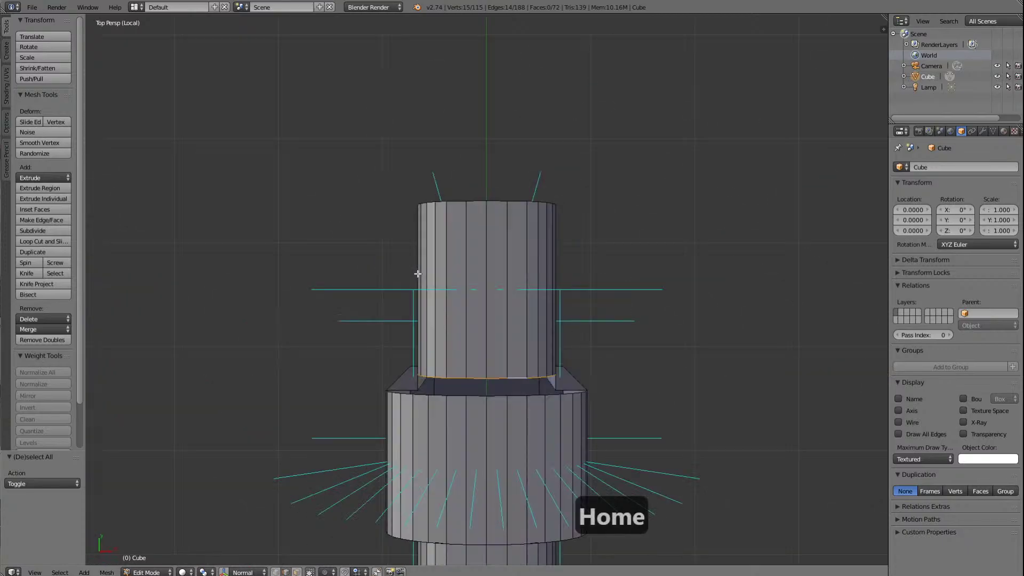
key("KP_Decimal")
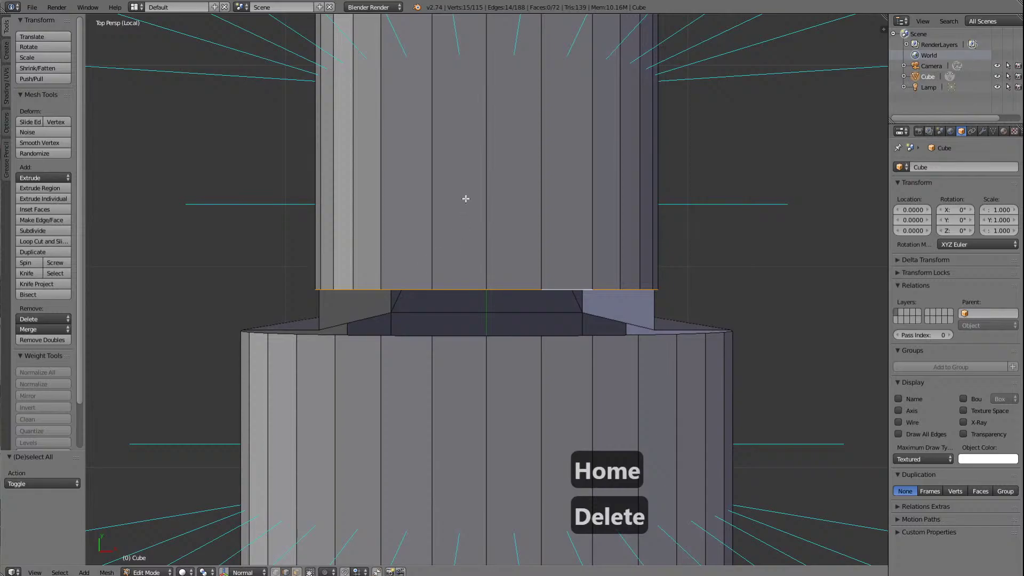
key("KP_5")
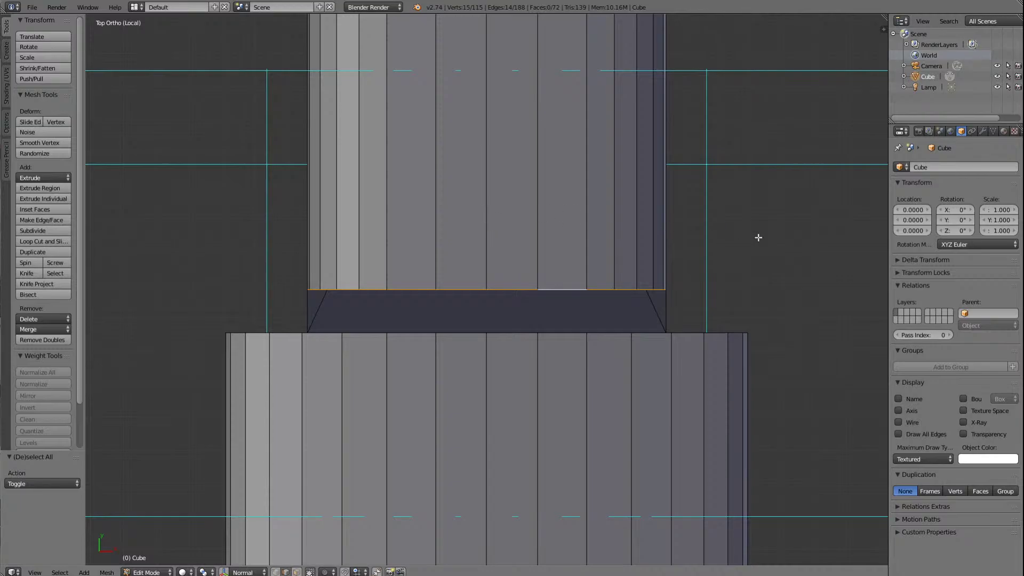
Step: Move the nose roof's selected edge loop -0.126 along the Y axis, up to the edge of the cab roof
key("g")
key("y")
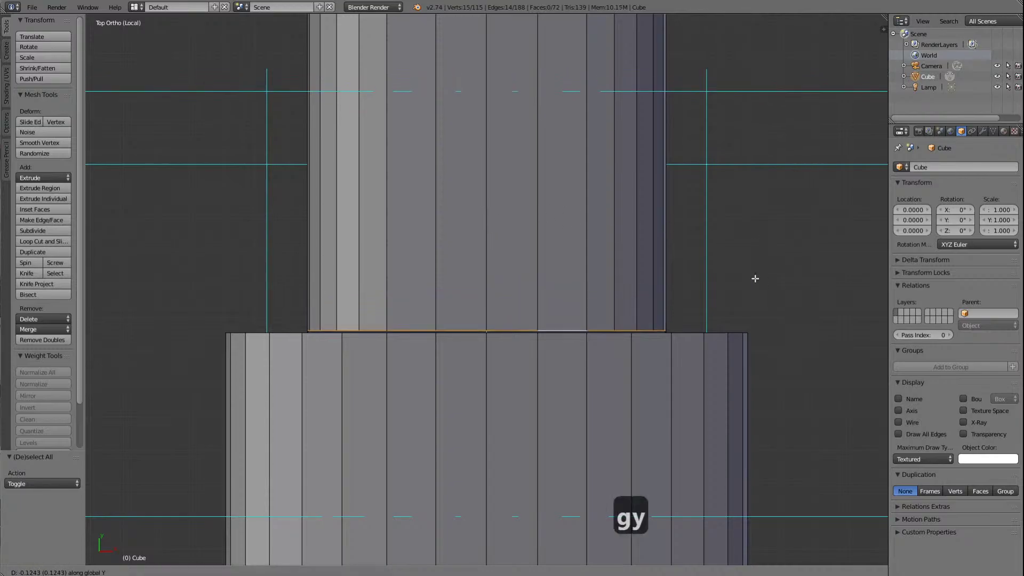
left_click(755, 278)
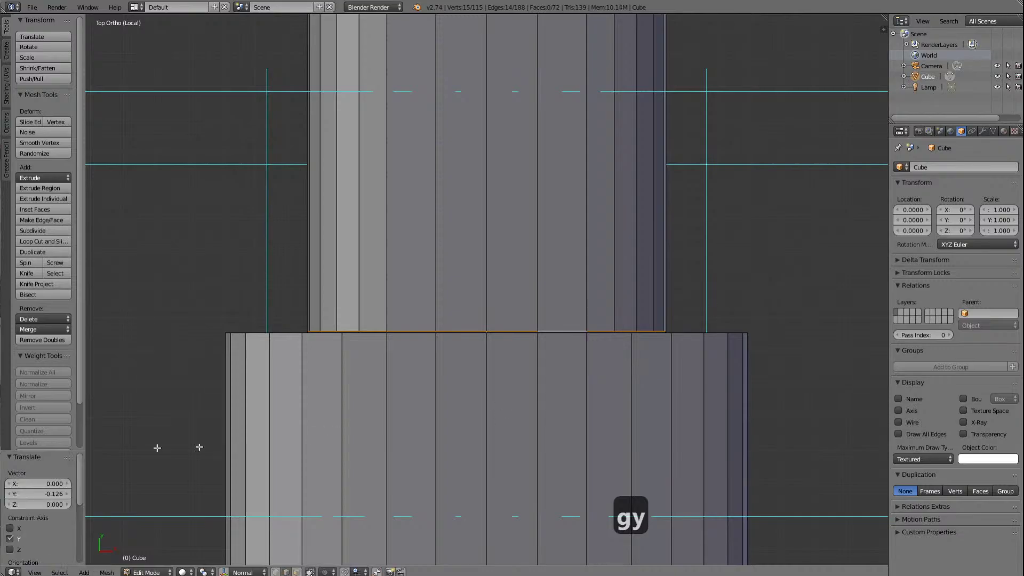
Step: Switch to wireframe shading and move the nose roof's edge loop another -0.005 along the Y axis onto the cab edge
left_click(186, 571)
left_click(198, 548)
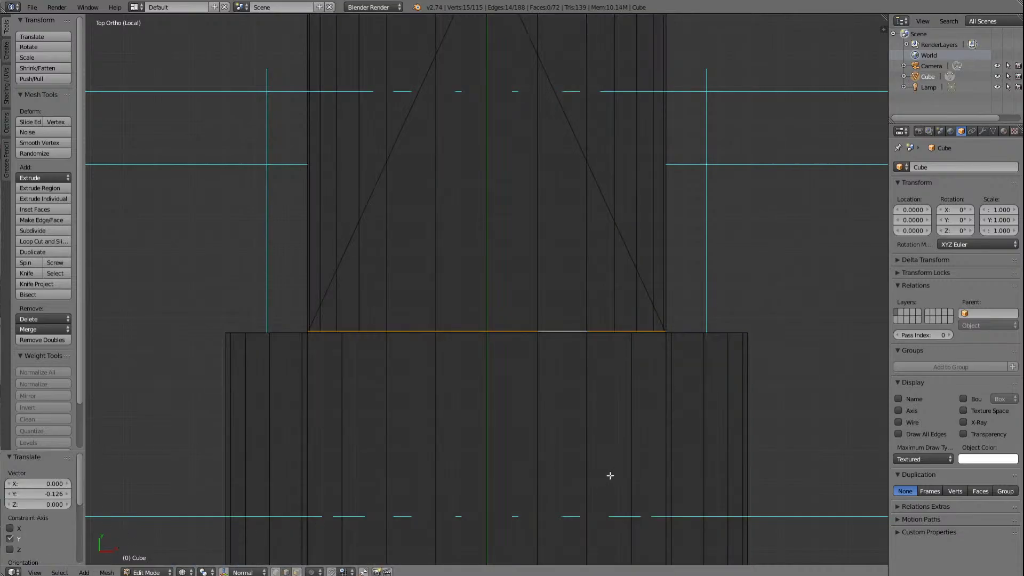
key("KP_Delete")
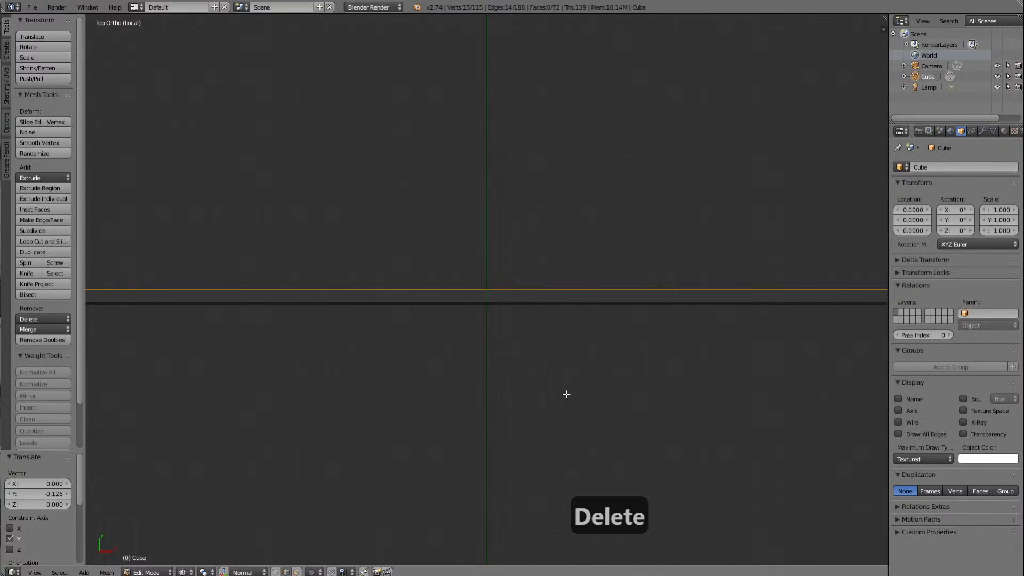
key("g")
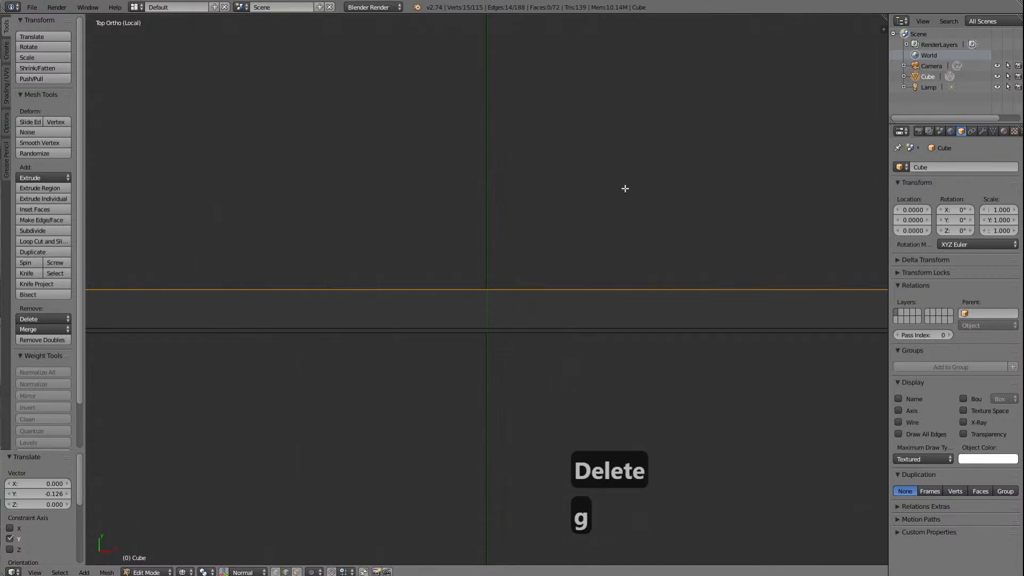
key("y")
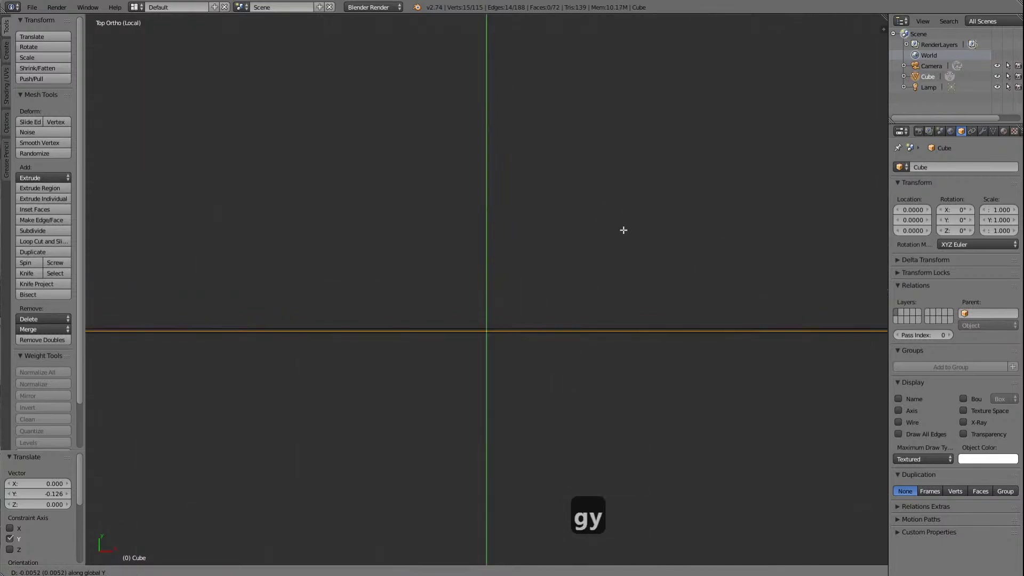
left_click(621, 232)
Step: Examine the joint between the nose roof and the cab roof in top view for a remaining gap
scroll(617, 242, "down", 5)
scroll(602, 282, "down", 5)
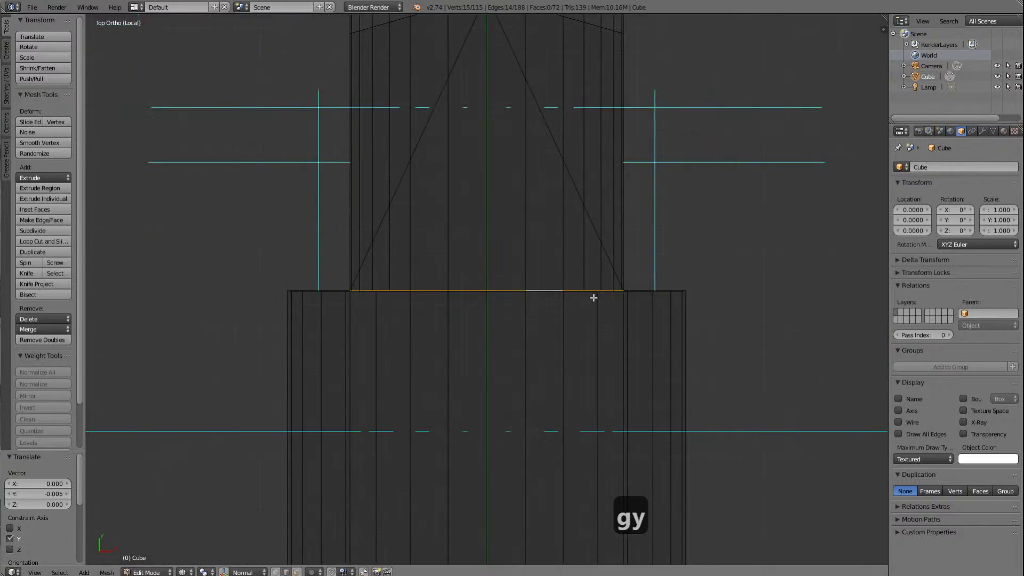
scroll(326, 354, "up", 4)
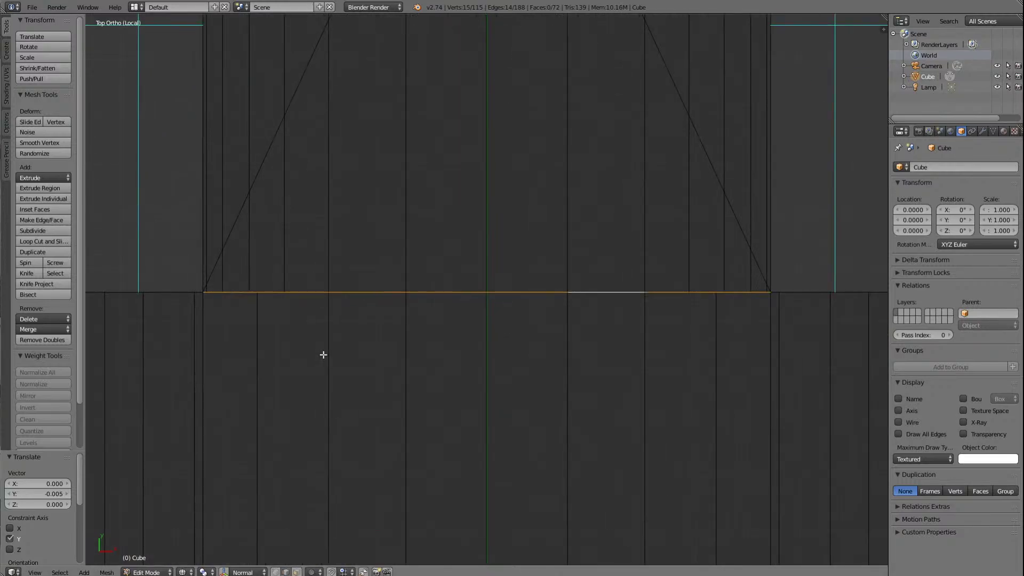
scroll(323, 354, "up", 2)
scroll(322, 355, "down", 3)
scroll(725, 326, "up", 3)
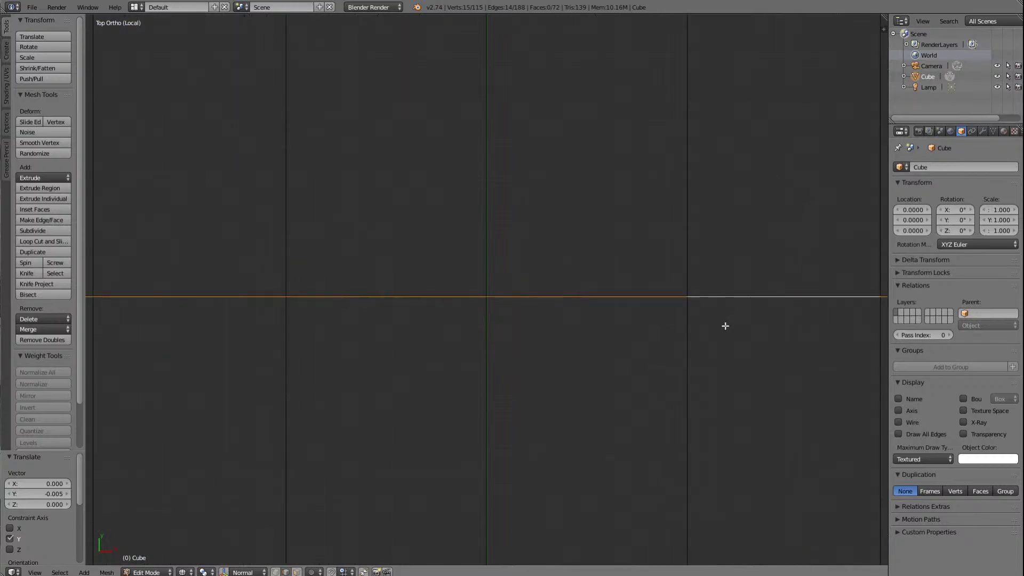
scroll(725, 326, "up", 10)
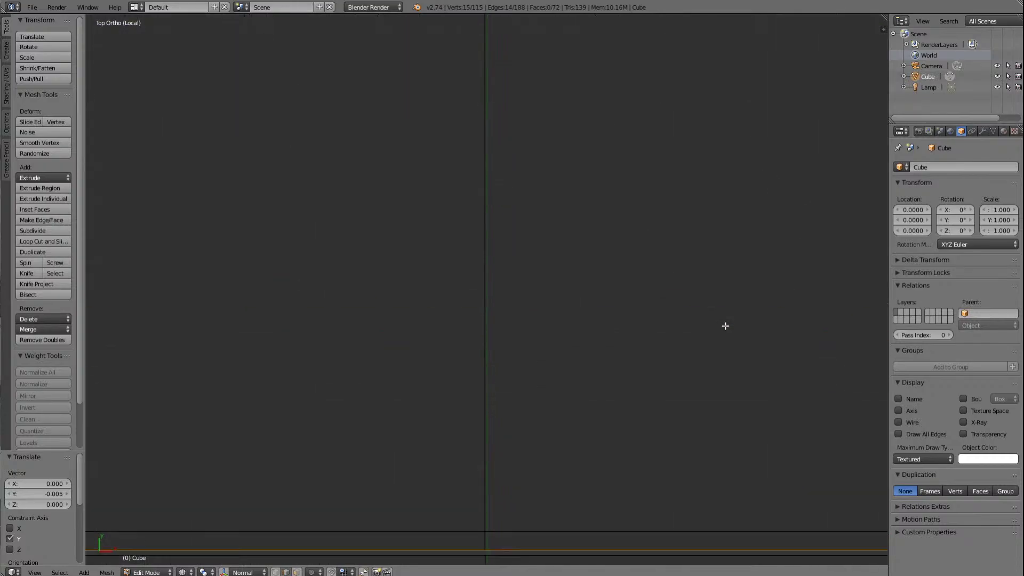
scroll(725, 325, "down", 4)
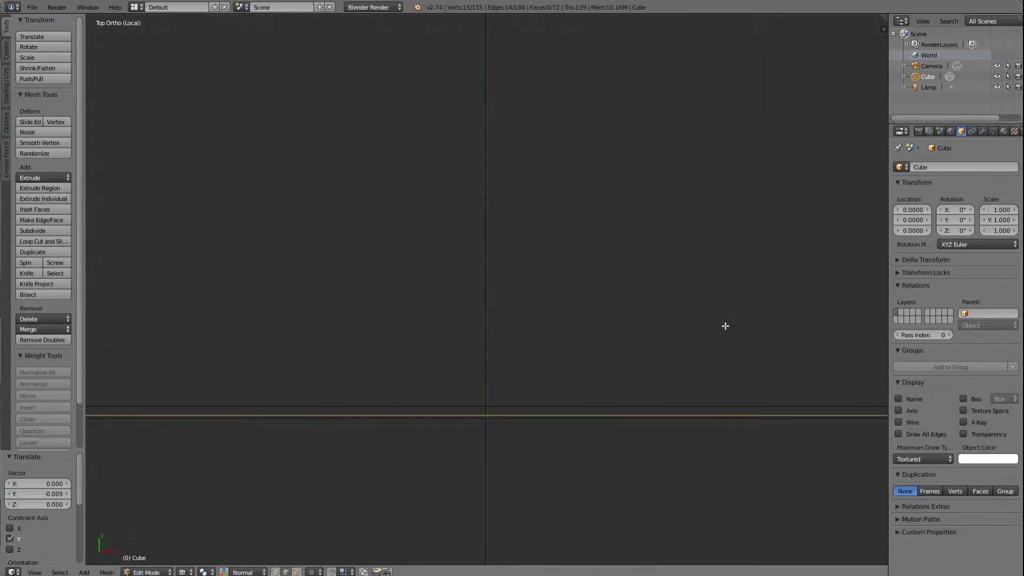
scroll(725, 326, "down", 5)
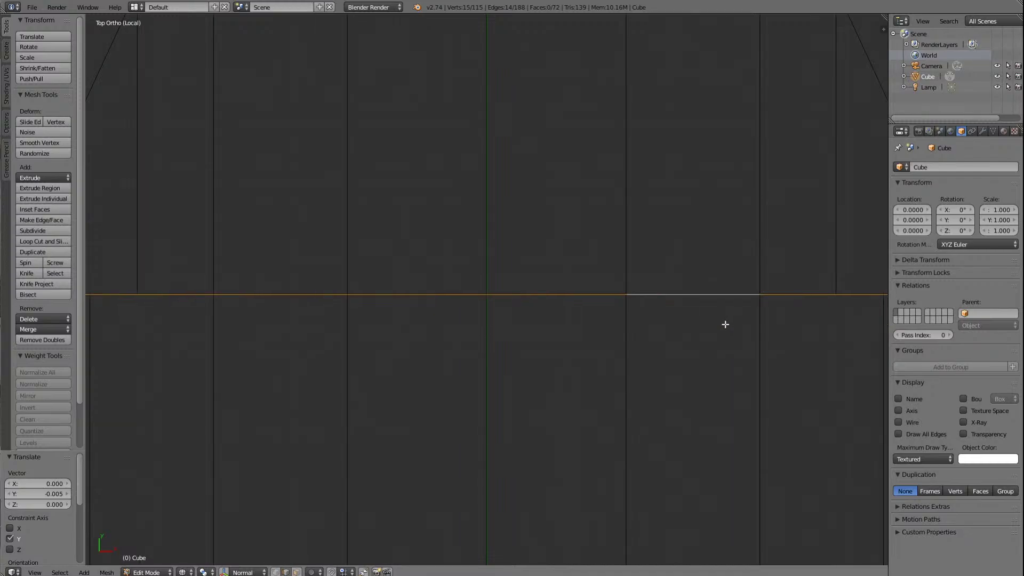
scroll(725, 324, "down", 3)
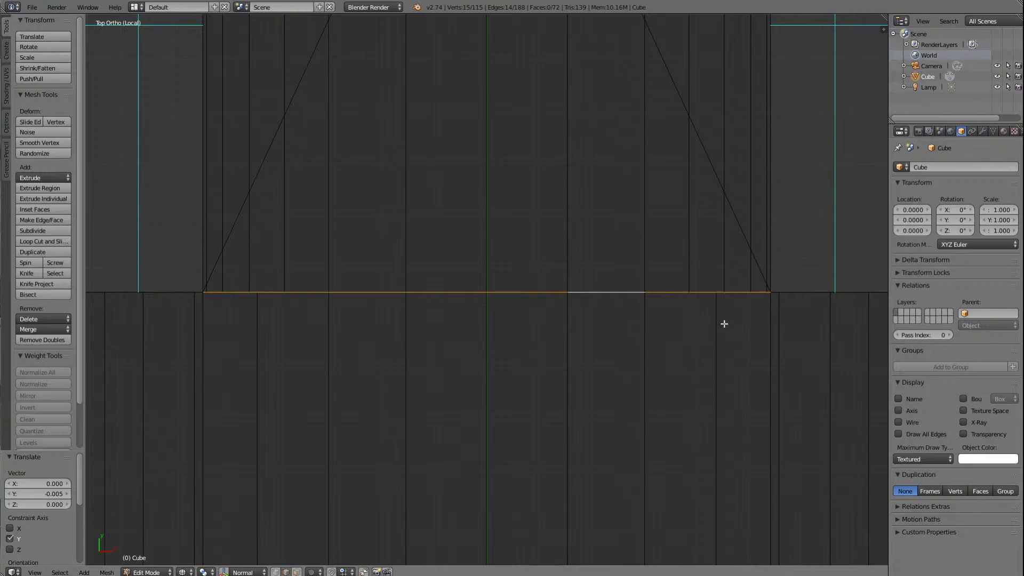
Step: In the left orthographic view, move the nose roof's edge loop -0.0001247 along the Y axis to meet the cab roof edge
key("ctrl+KP_3")
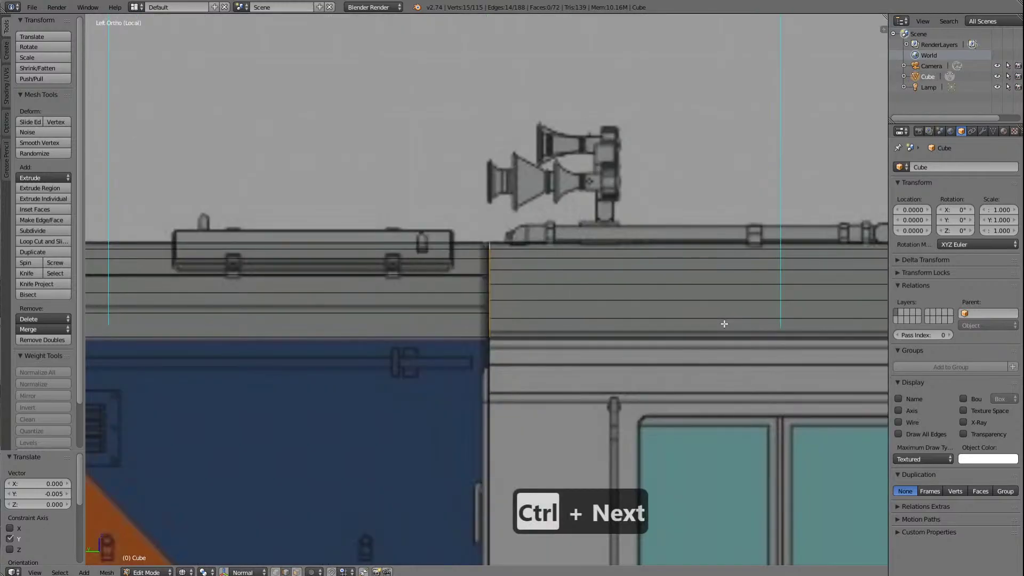
scroll(661, 263, "up", 10)
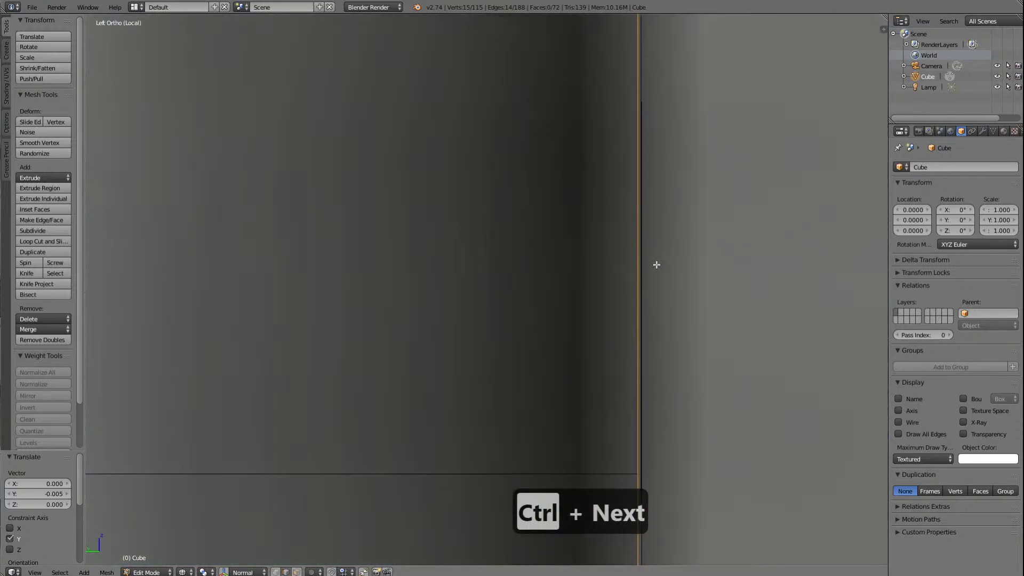
scroll(656, 264, "up", 5)
scroll(657, 265, "down", 7)
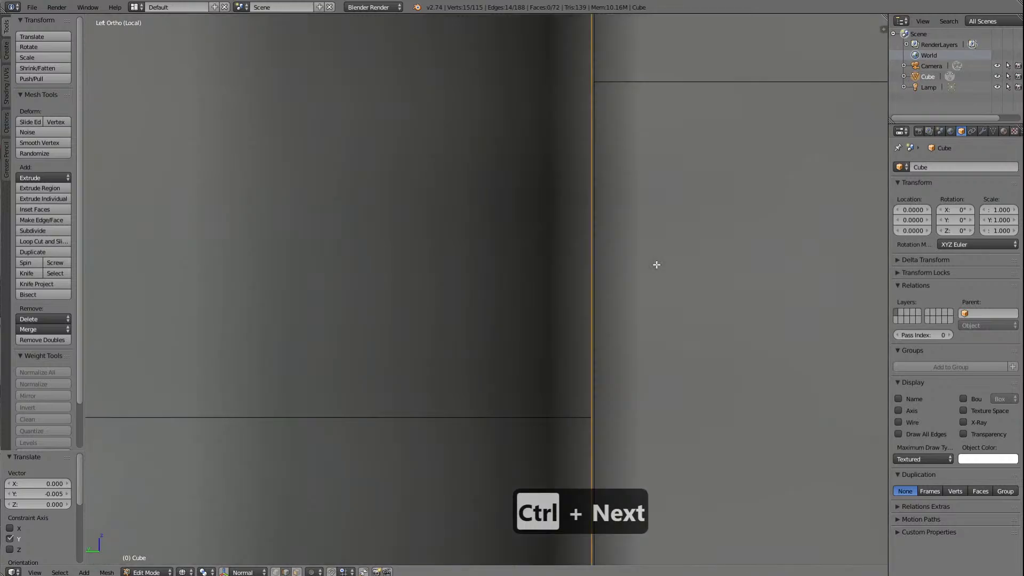
scroll(656, 264, "up", 5)
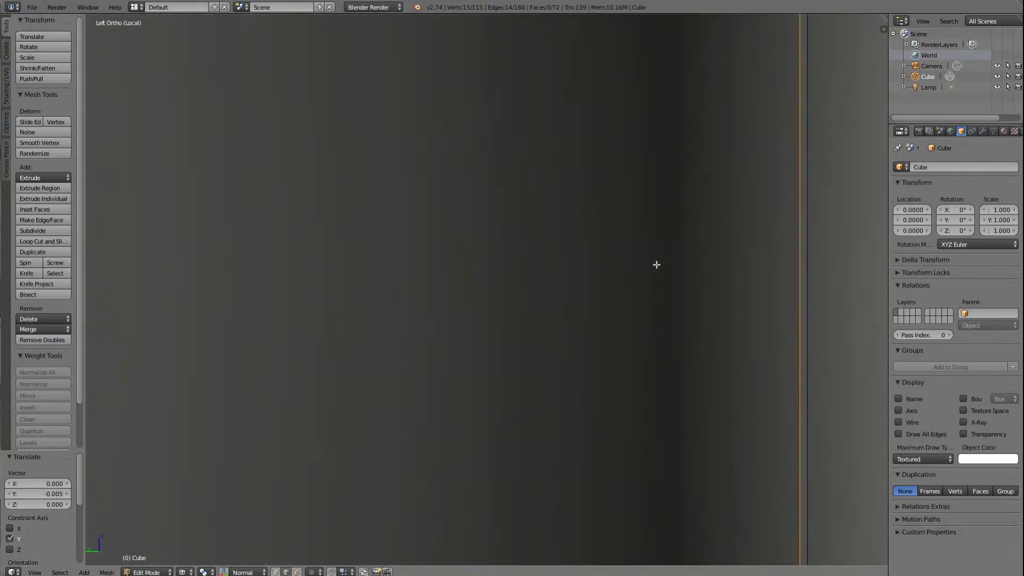
key("KP_Decimal")
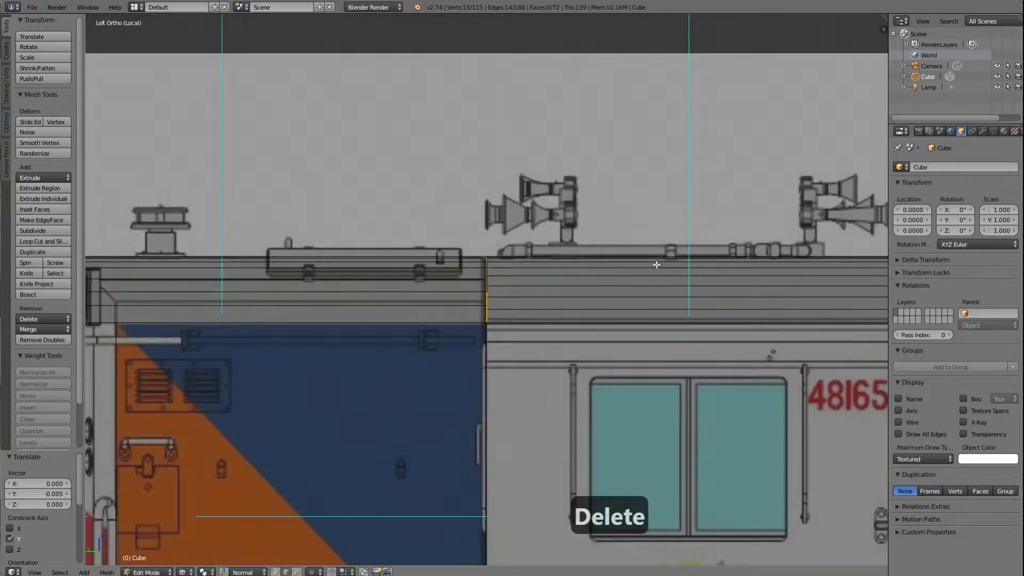
scroll(657, 264, "up", 6)
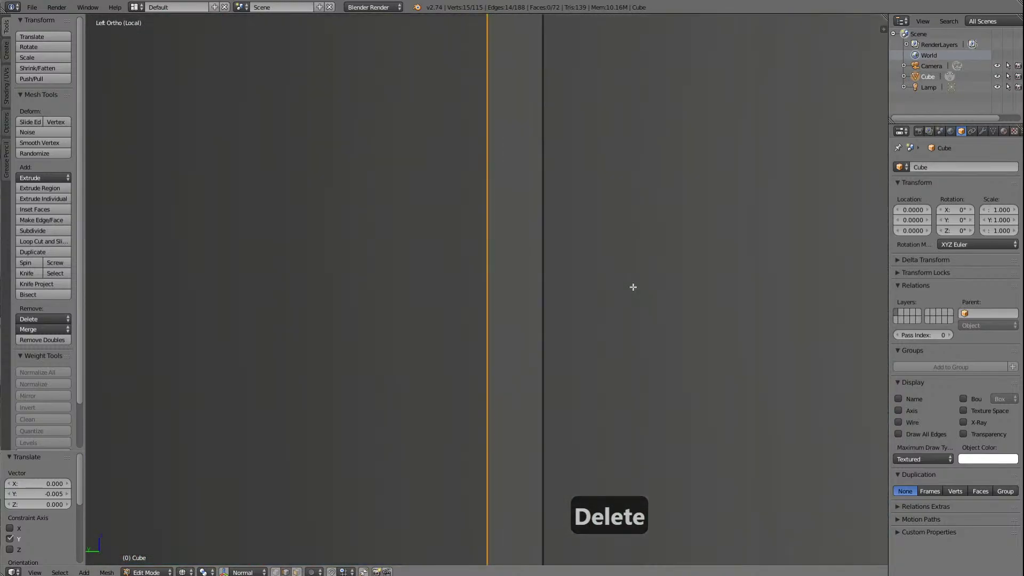
key("g")
key("y")
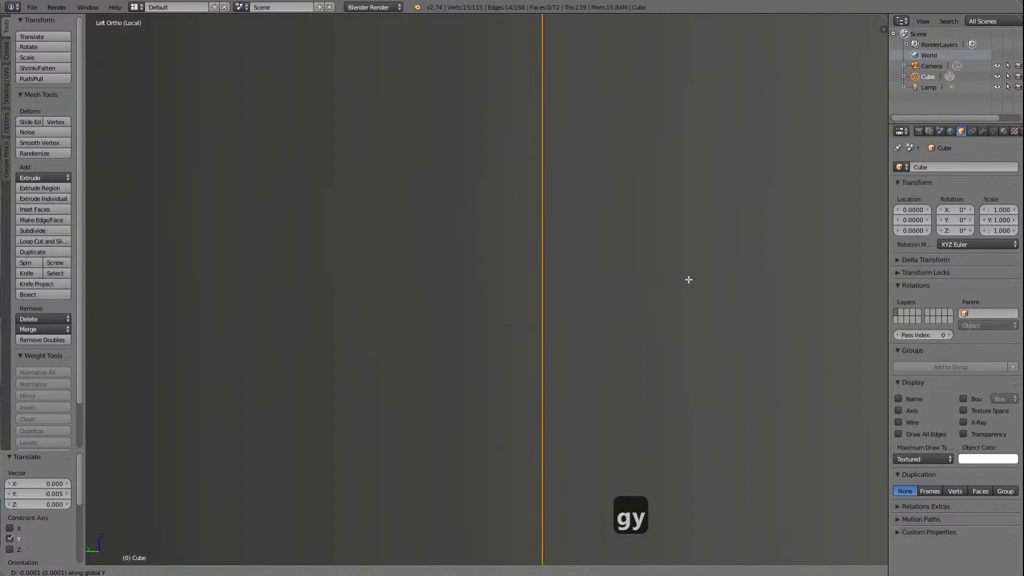
left_click(688, 279)
Step: Examine the nose roof's fit against the side blueprint and its curved profile from the locomotive's end
scroll(683, 281, "down", 10)
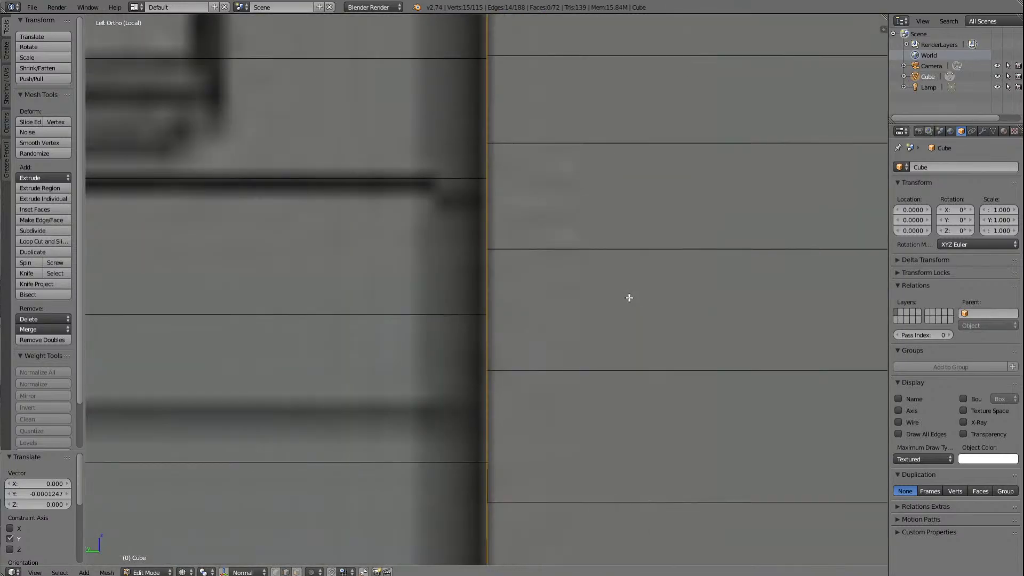
scroll(629, 297, "down", 4)
scroll(600, 279, "down", 2)
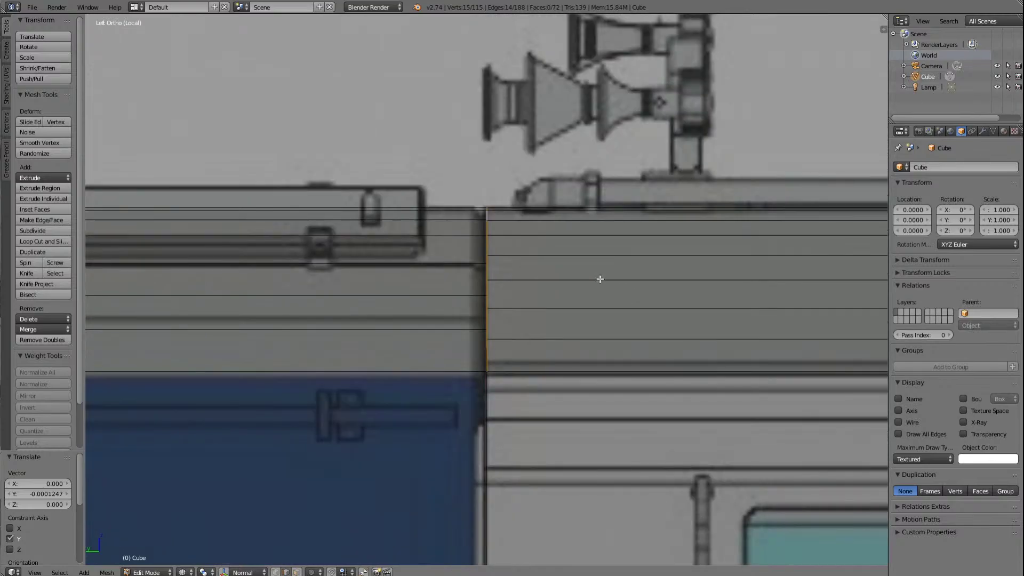
scroll(600, 282, "down", 3)
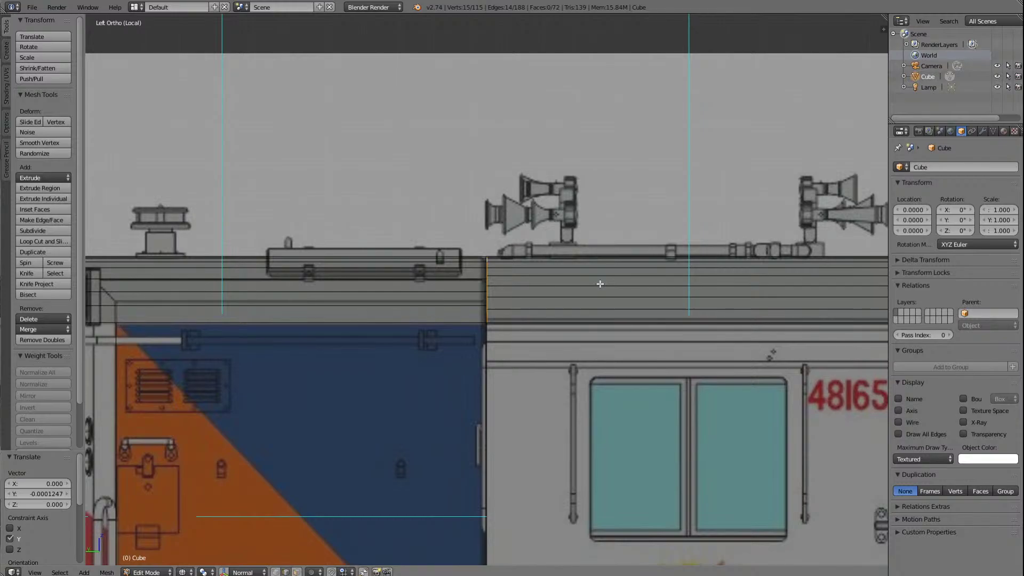
scroll(599, 283, "down", 3)
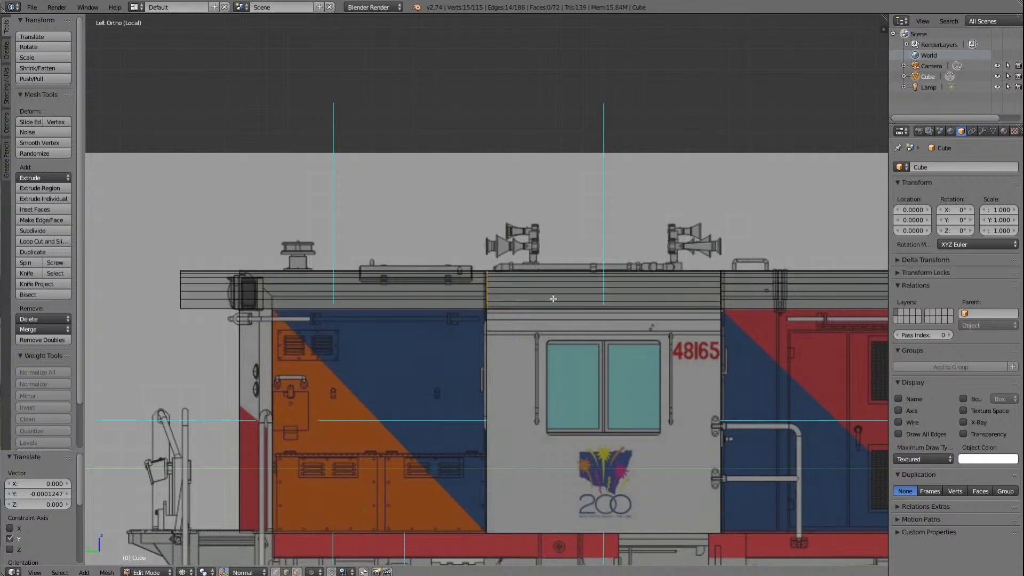
key("Left")
key("Left")
key("Left")
key("Left")
key("Left")
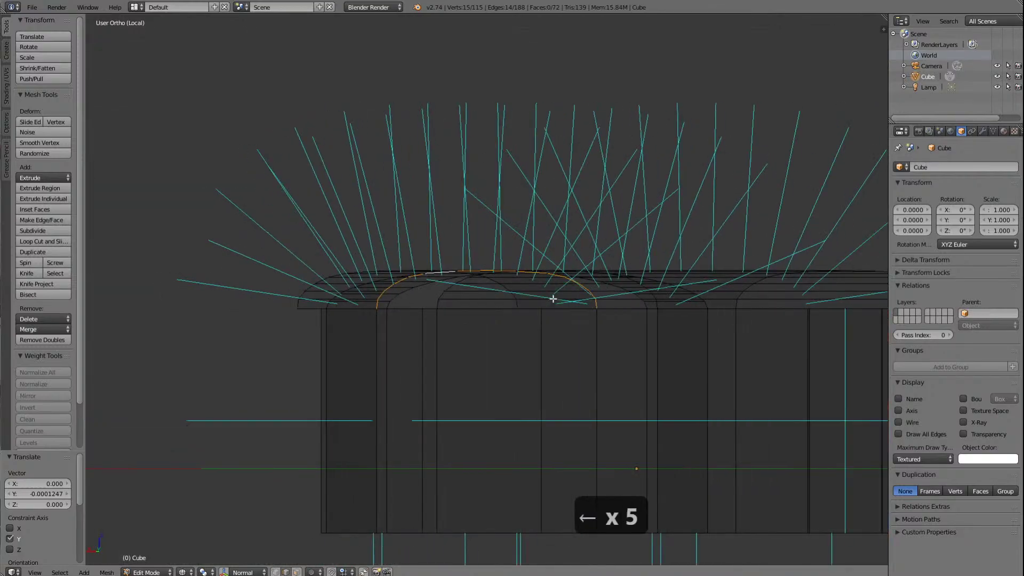
key("Left")
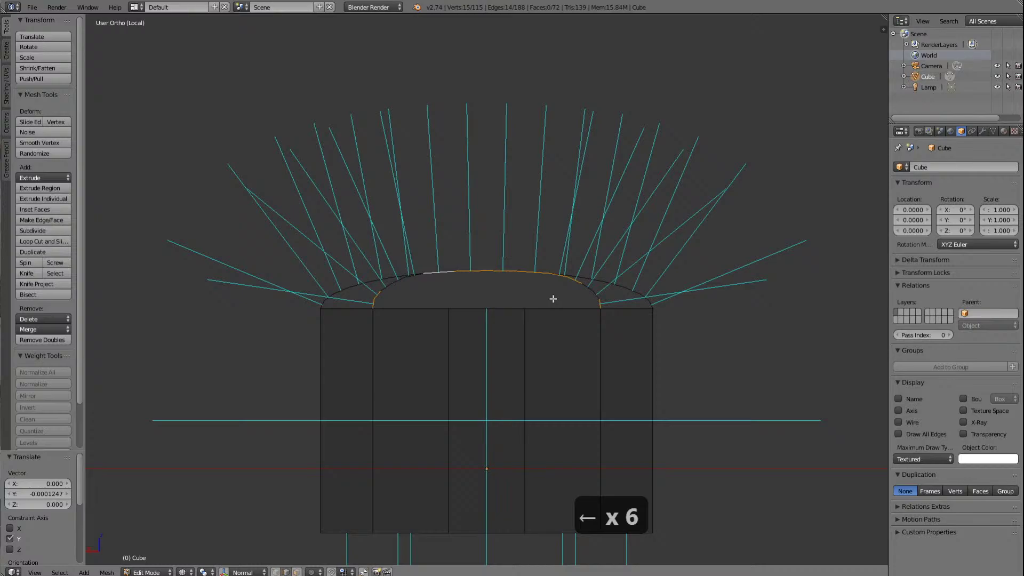
key("Right")
key("Right")
key("Right")
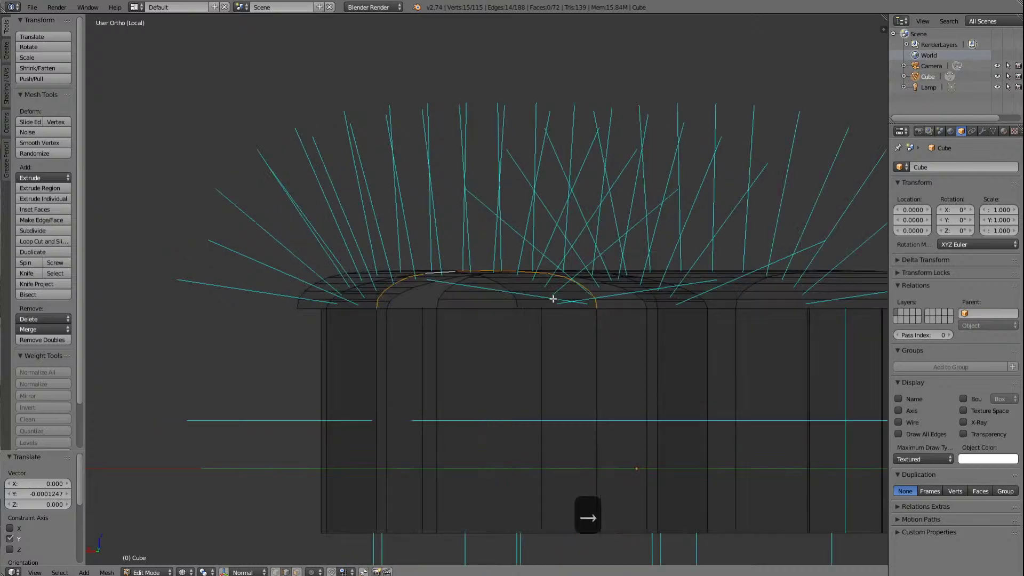
Step: Examine the seam between the two rounded top sections from the side in solid shading with vertex selection active
key("Right")
key("Right")
key("Right")
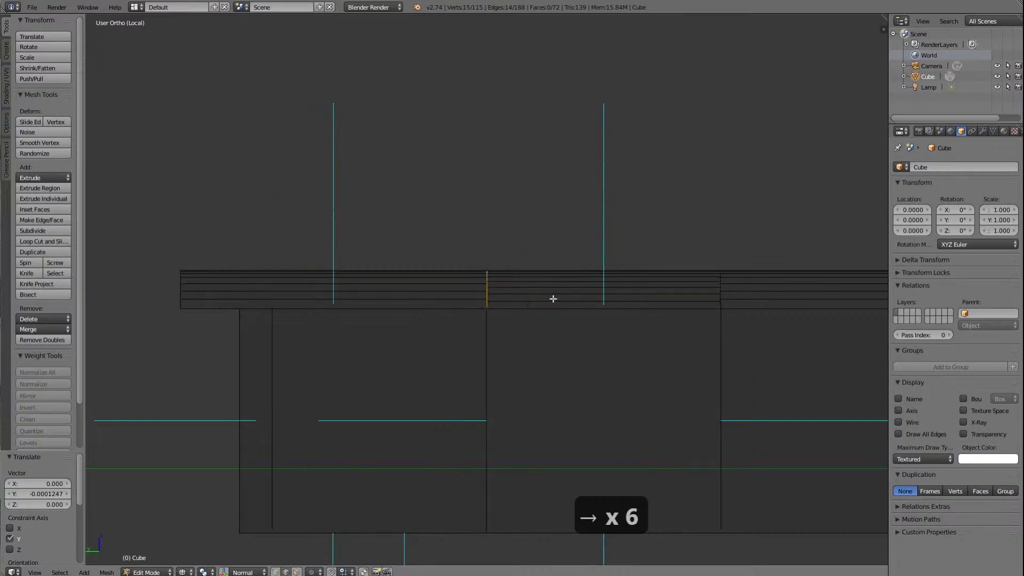
left_click(185, 572)
left_click(199, 536)
scroll(477, 393, "up", 10)
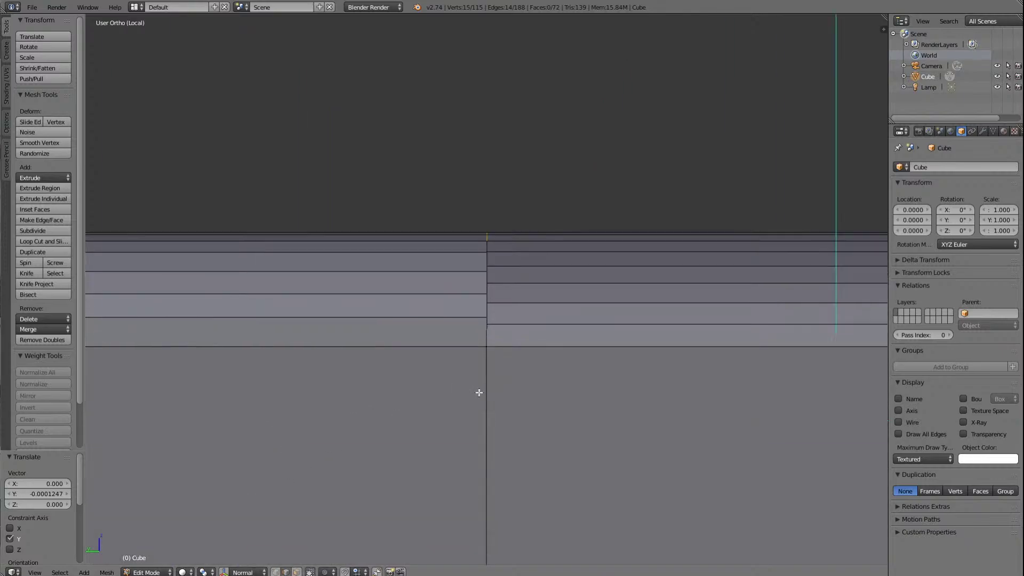
scroll(480, 393, "down", 5)
left_click(275, 572)
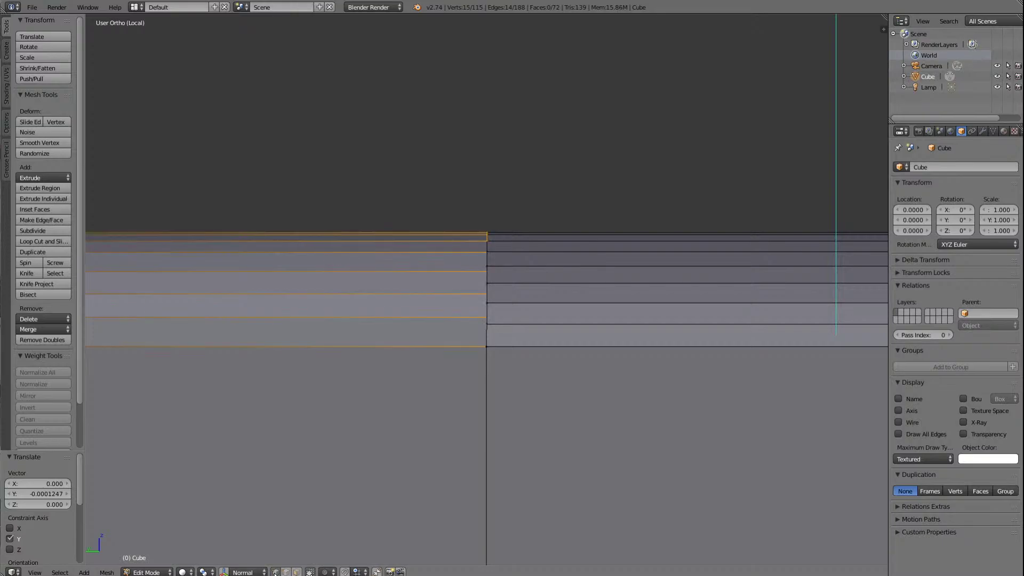
scroll(617, 345, "up", 5)
scroll(617, 346, "down", 2)
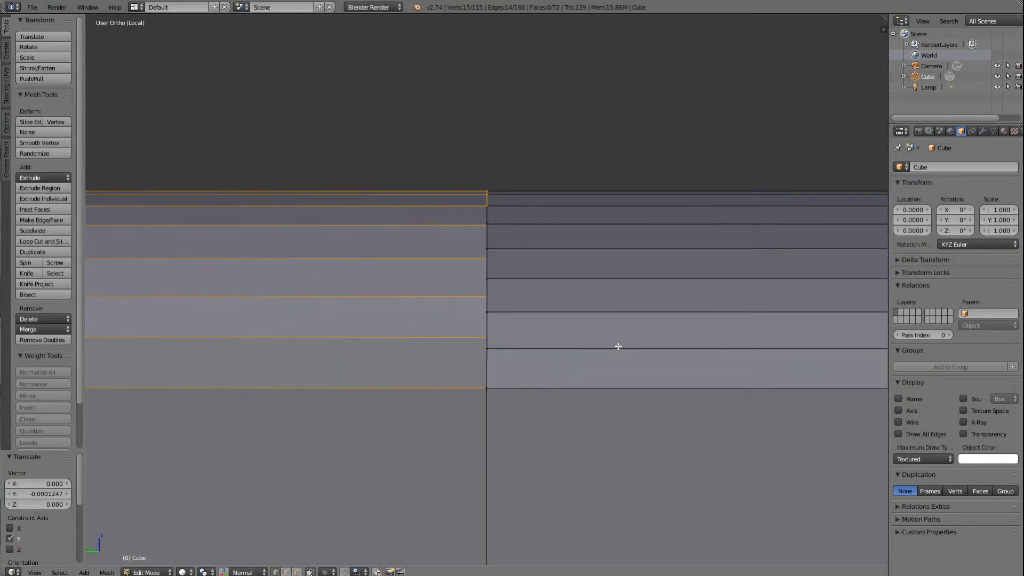
Step: Replace the selection with the arch's lower corner vertex and the nearly coincident vertex beside it, in close-up
key("Left")
key("Left")
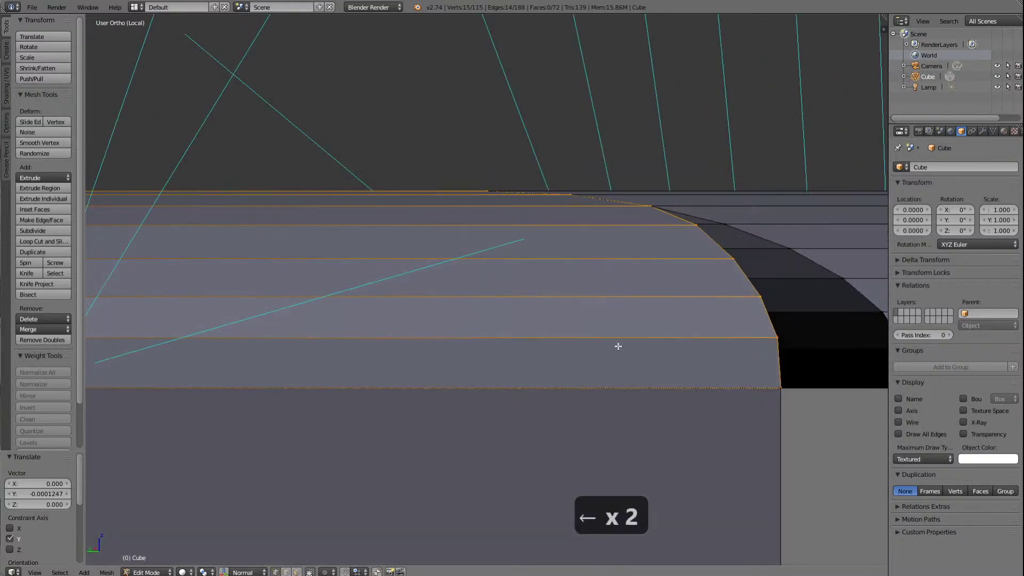
key("a")
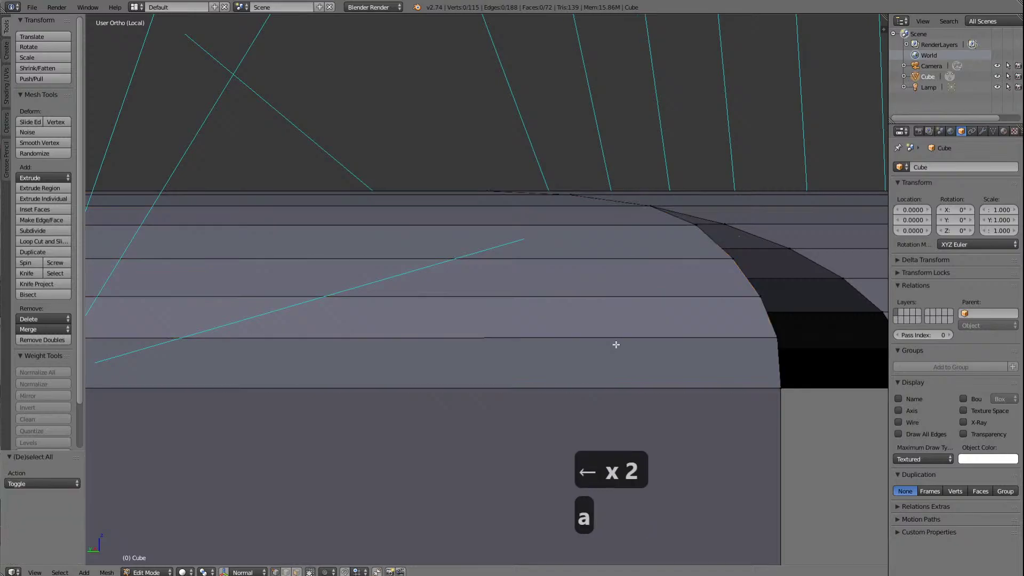
right_click(781, 388)
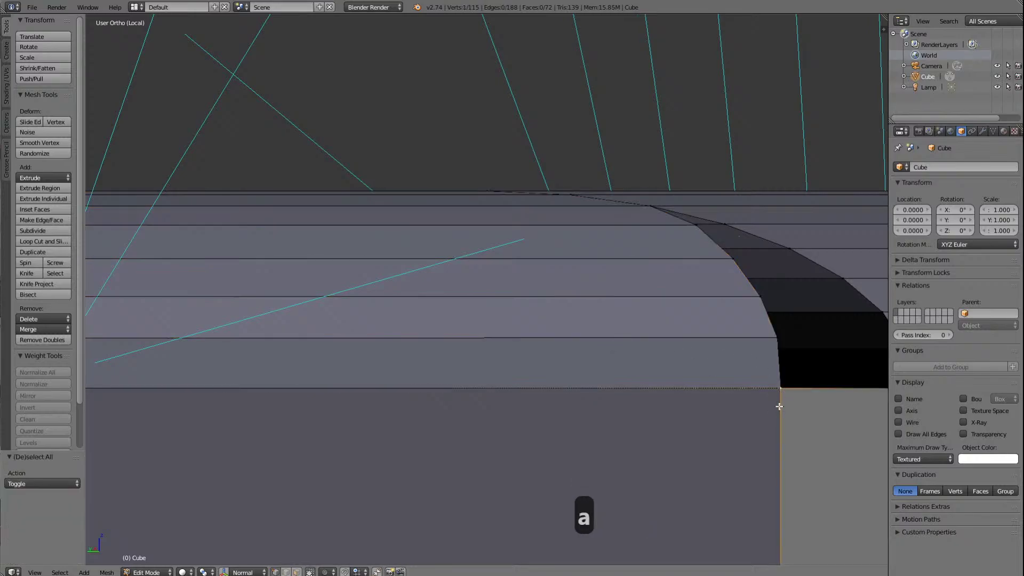
key("KP_Delete")
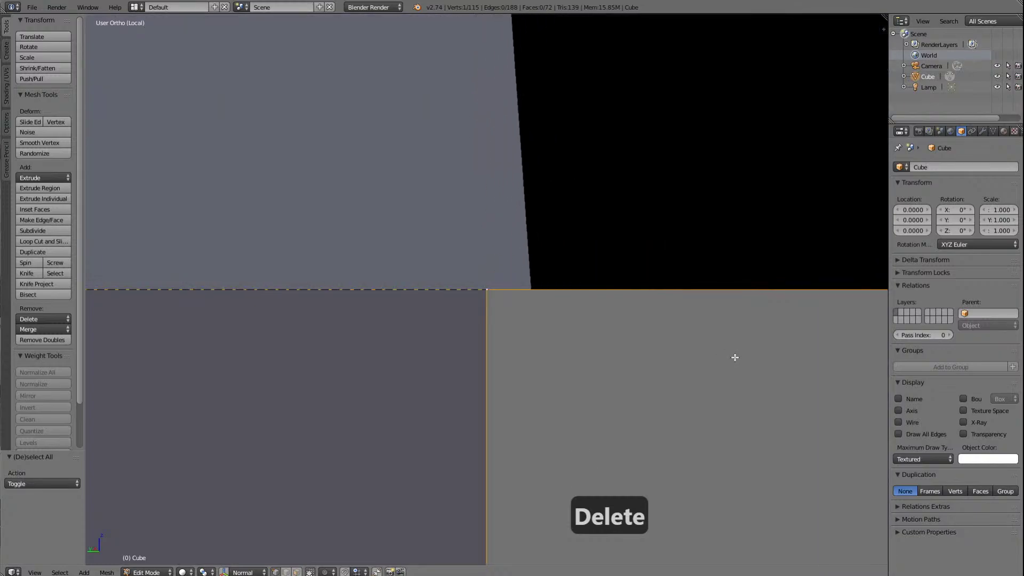
key("Right")
key("Right")
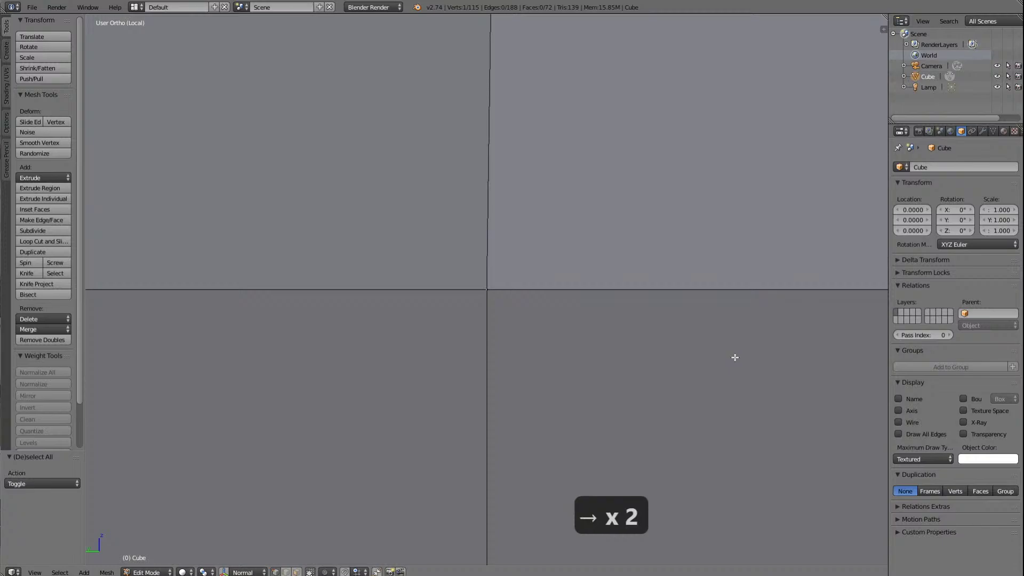
key("Left")
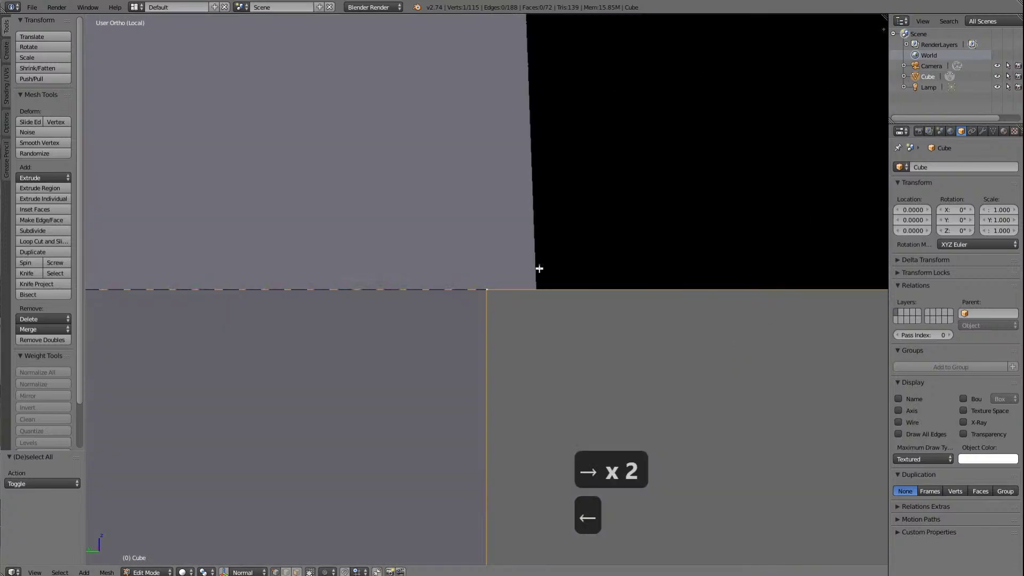
right_click(535, 291)
right_click(520, 257, "shift")
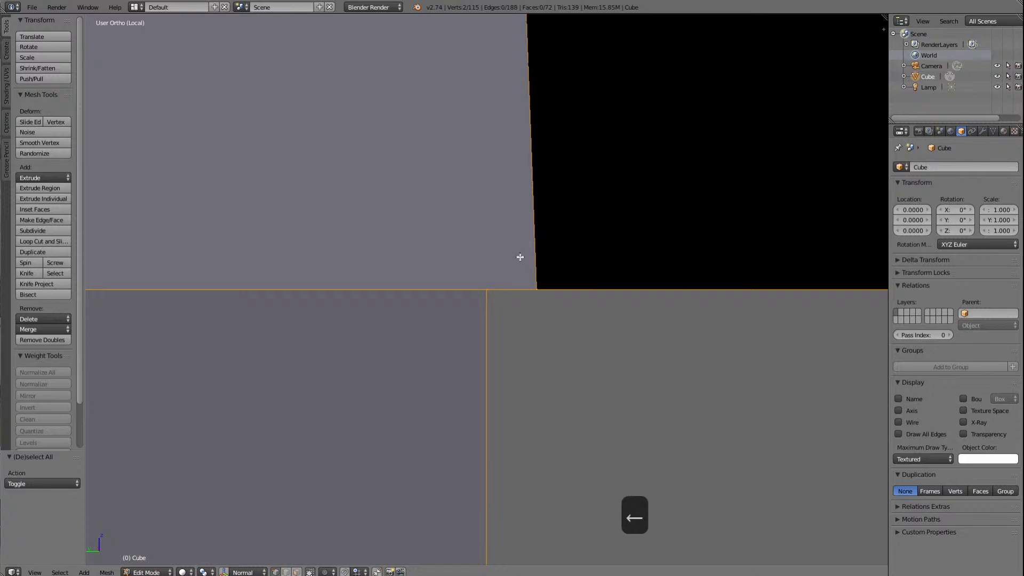
Step: Switch back to wireframe and check the two selected vertices against the seam in left orthographic and perspective views
key("ctrl+KP_3")
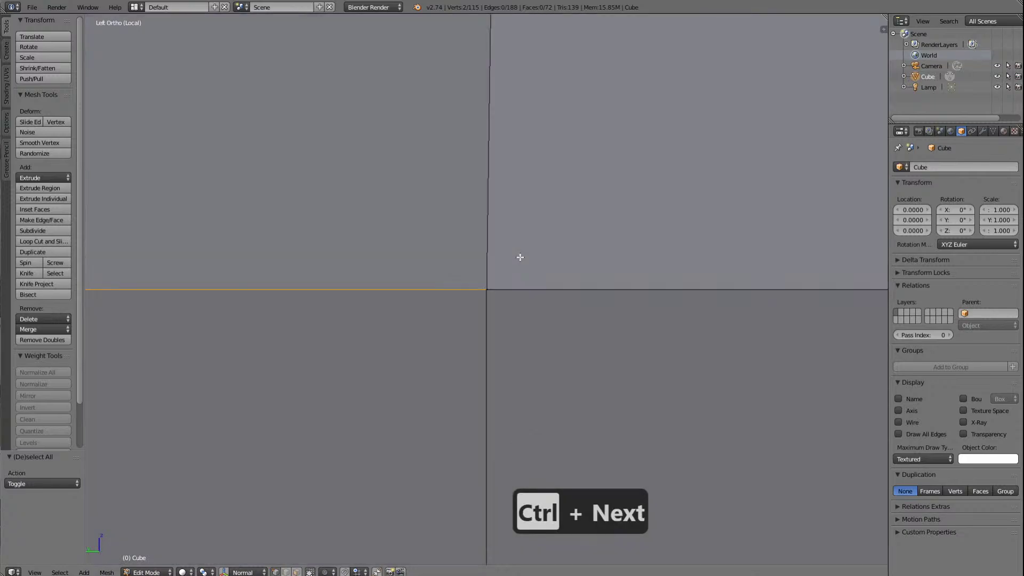
left_click(185, 571)
left_click(199, 548)
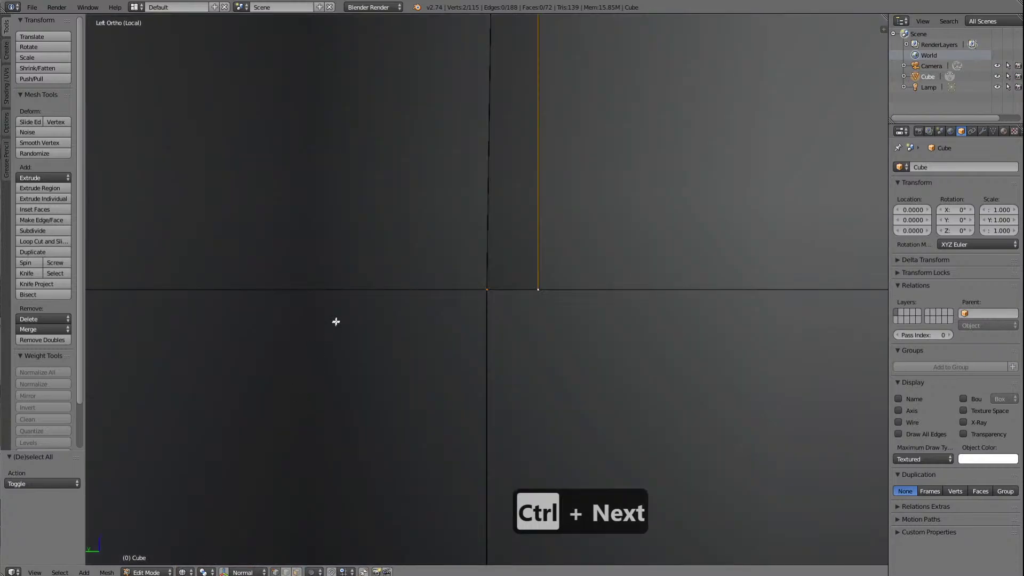
scroll(345, 283, "down", 7)
scroll(344, 284, "down", 4)
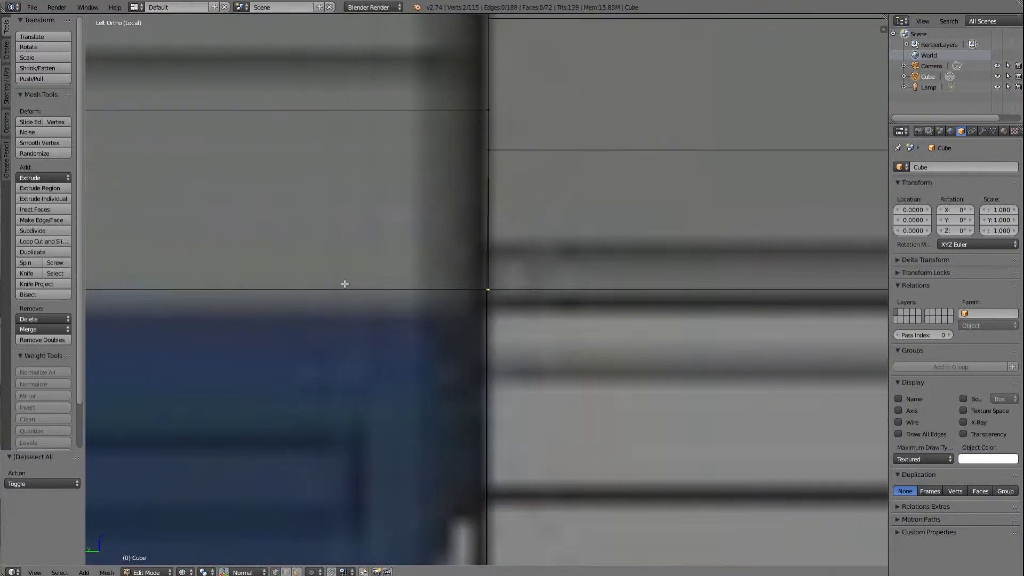
scroll(345, 284, "down", 4)
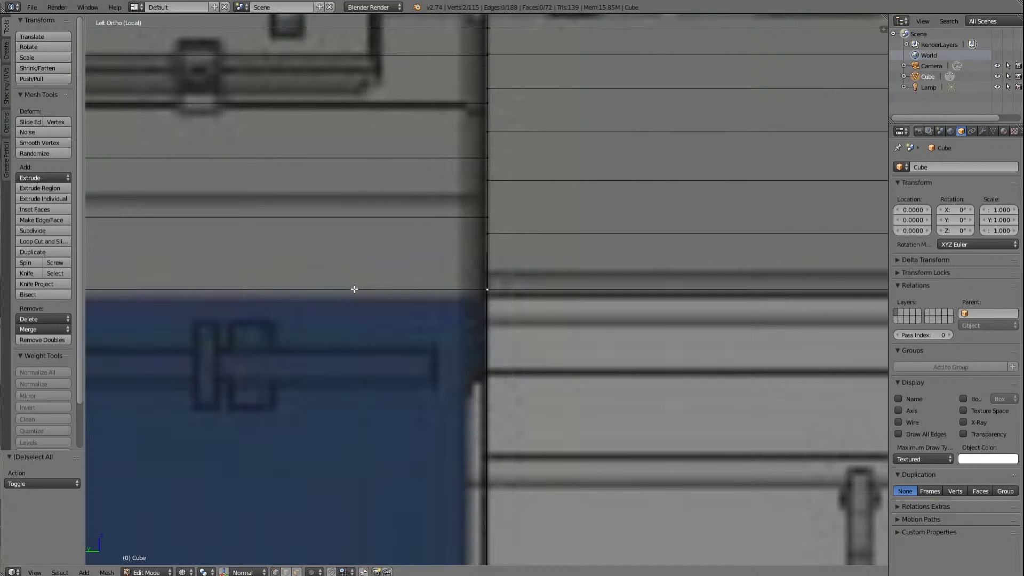
key("KP_5")
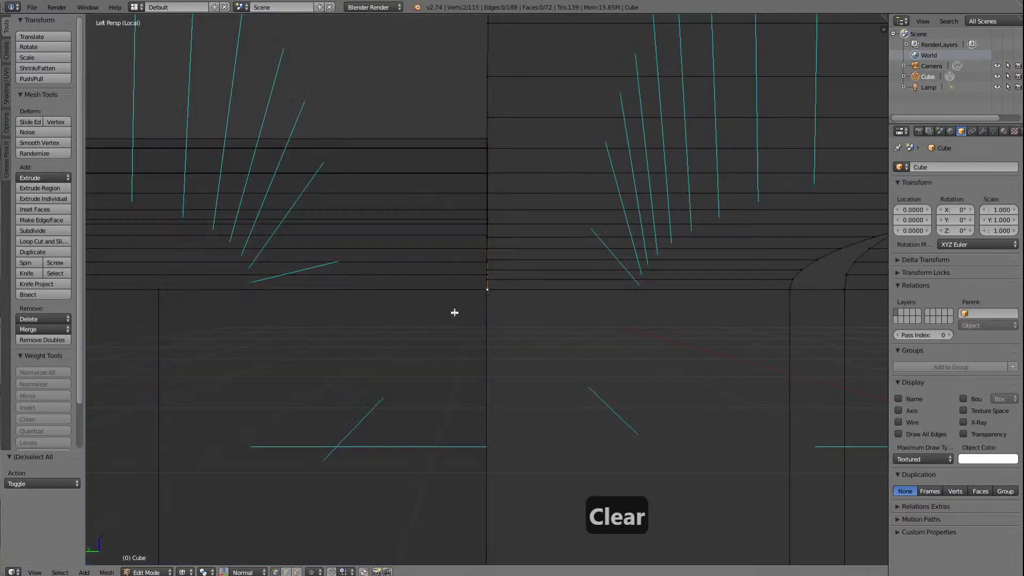
scroll(457, 302, "up", 5)
scroll(457, 302, "down", 6)
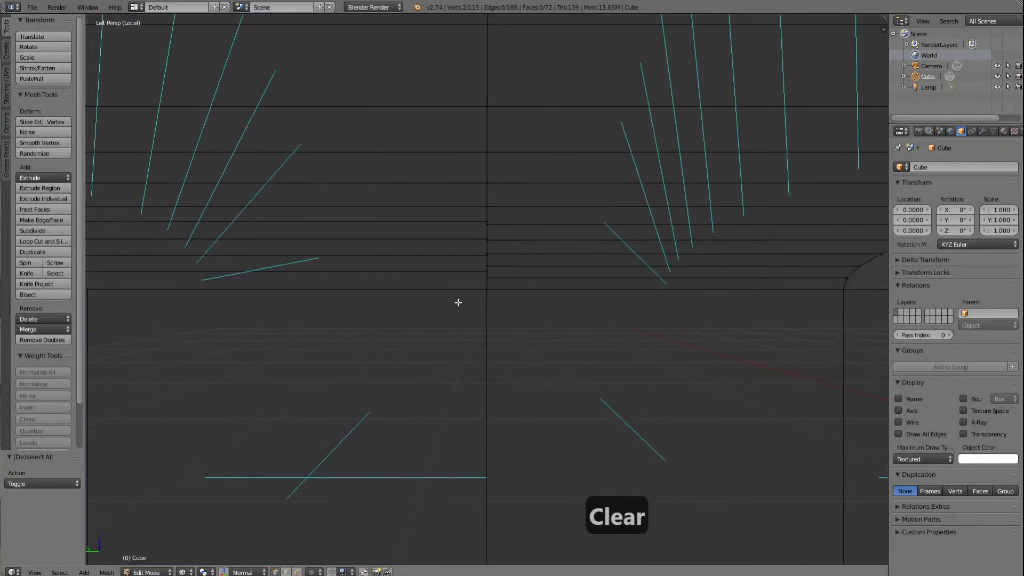
scroll(466, 302, "down", 6)
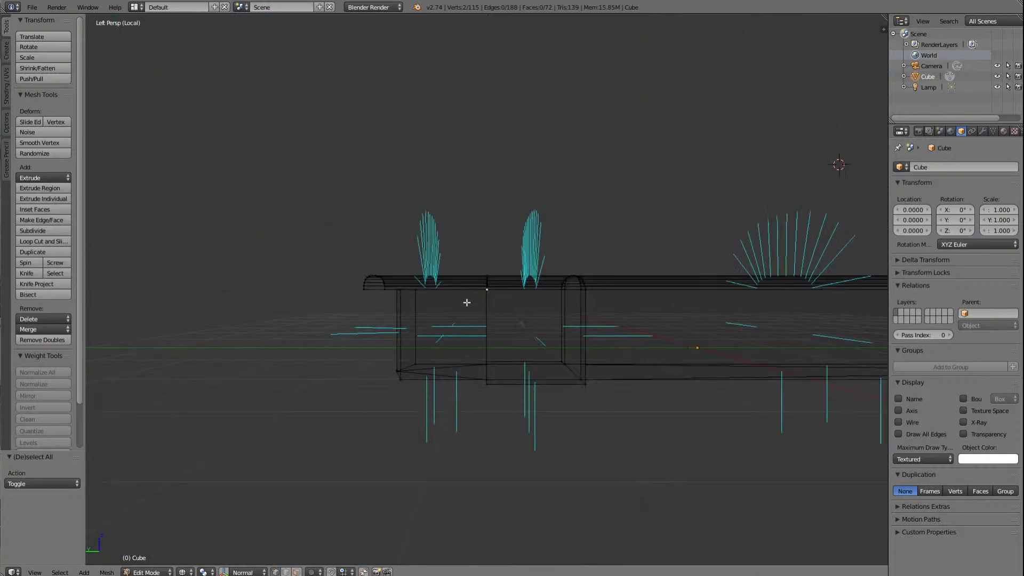
scroll(466, 302, "up", 3)
scroll(466, 302, "up", 5)
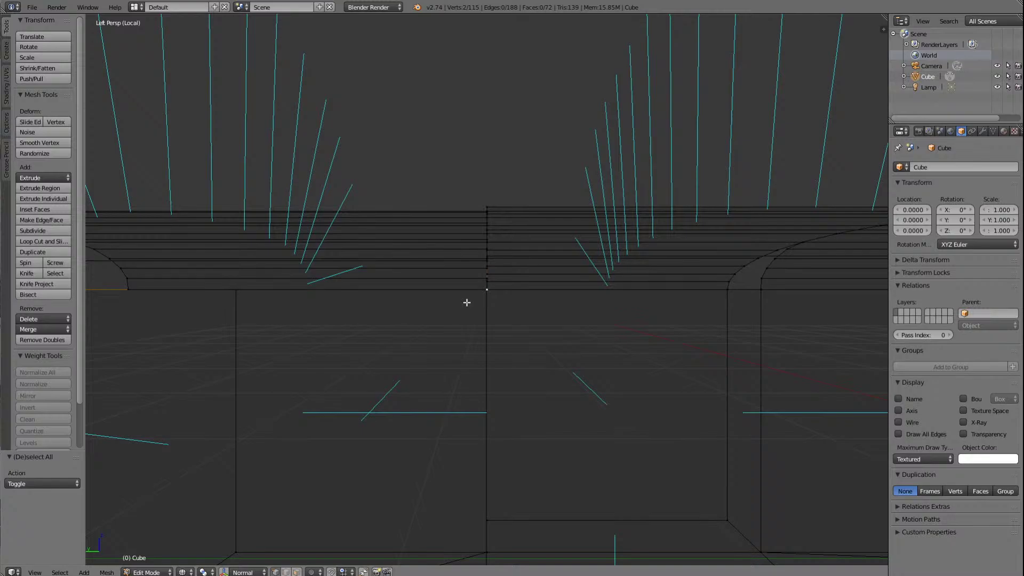
Step: Examine the gap between the two selected corner vertices from above and from an angled orthographic view
key("KP_5")
key("Up")
key("Up")
key("Up")
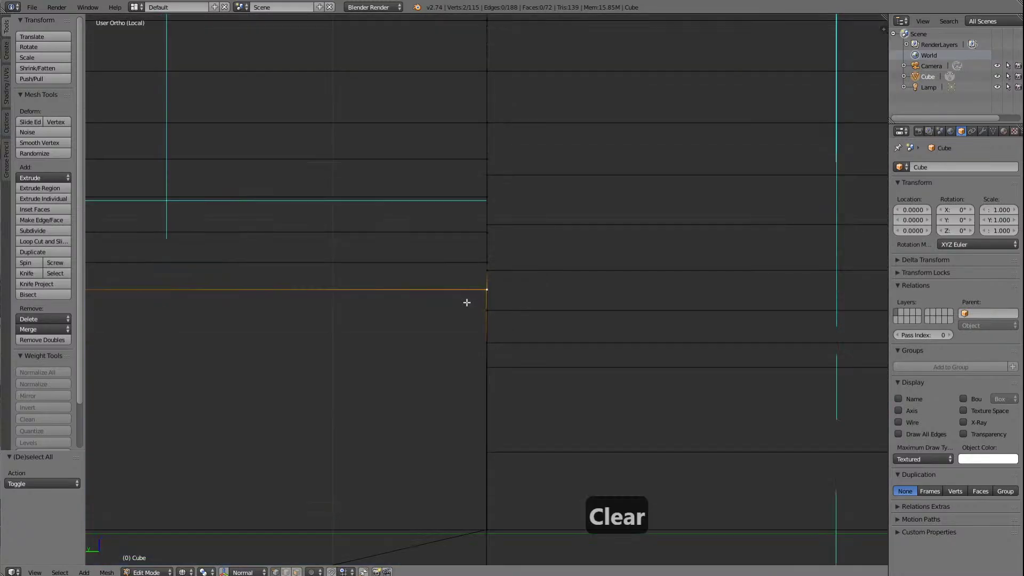
key("Up")
key("Up")
key("Up")
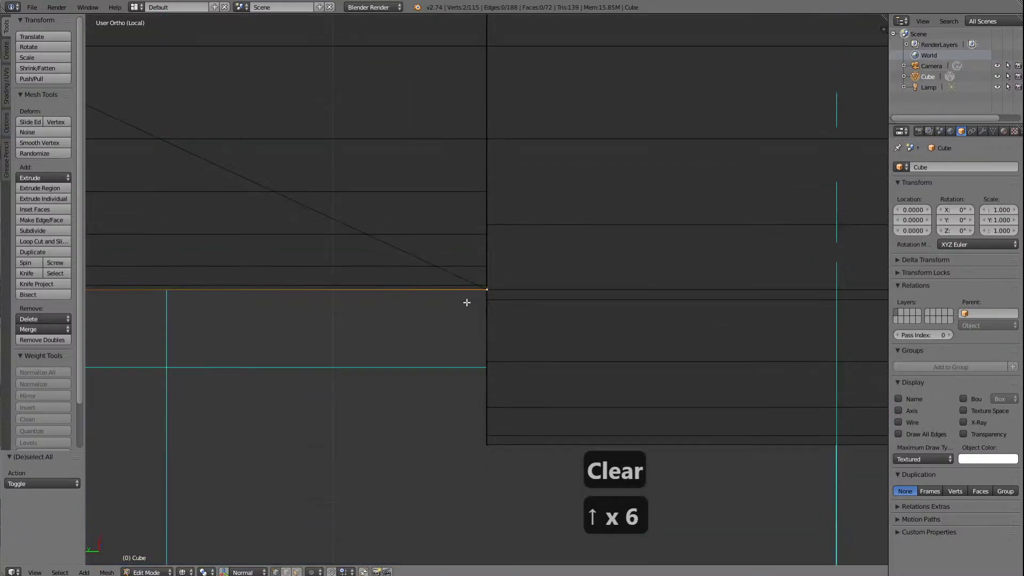
key("Down")
key("Down")
key("Down")
key("Left")
key("Left")
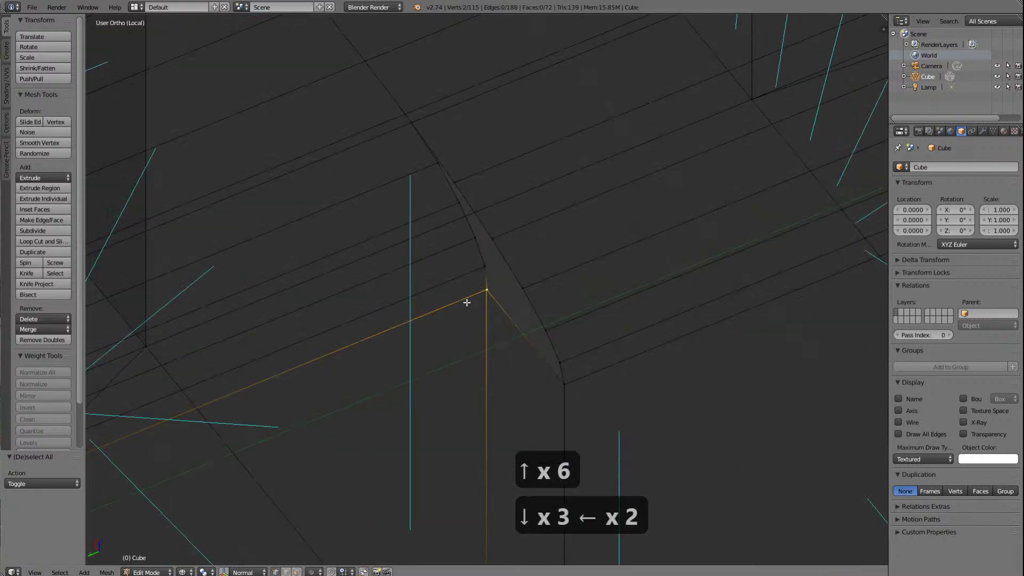
scroll(564, 389, "up", 5)
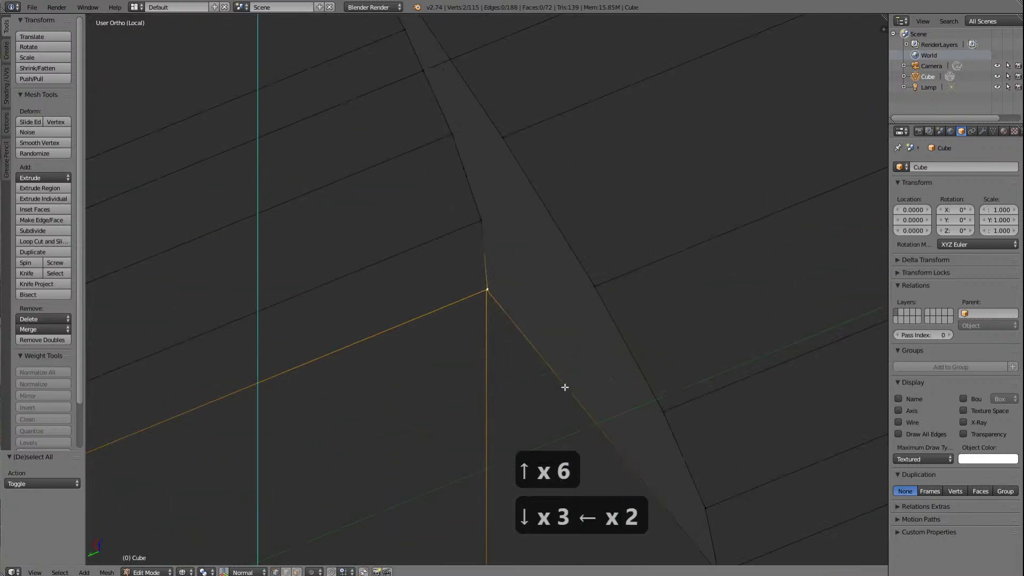
scroll(563, 371, "up", 14)
scroll(564, 371, "down", 13)
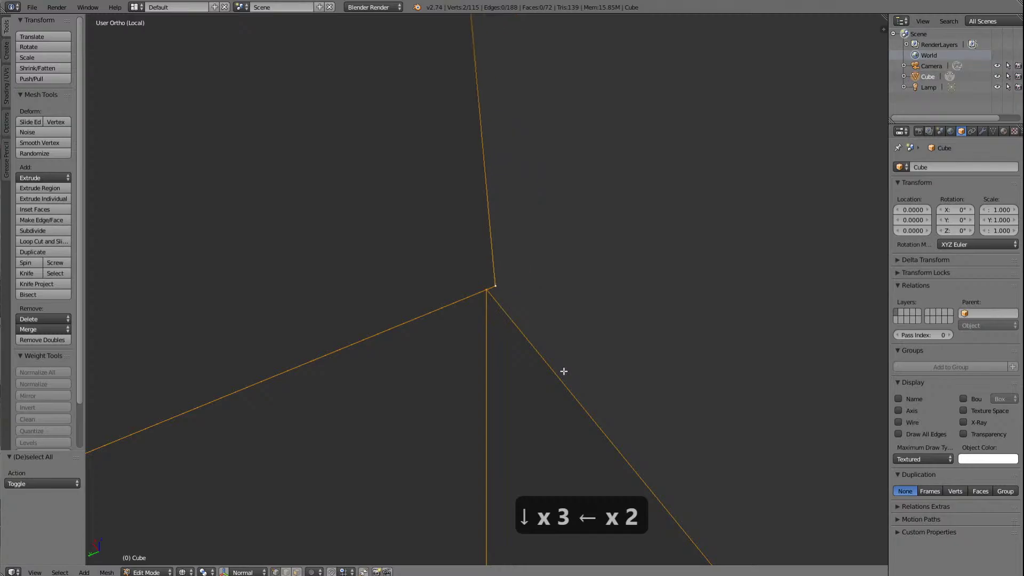
scroll(564, 371, "down", 6)
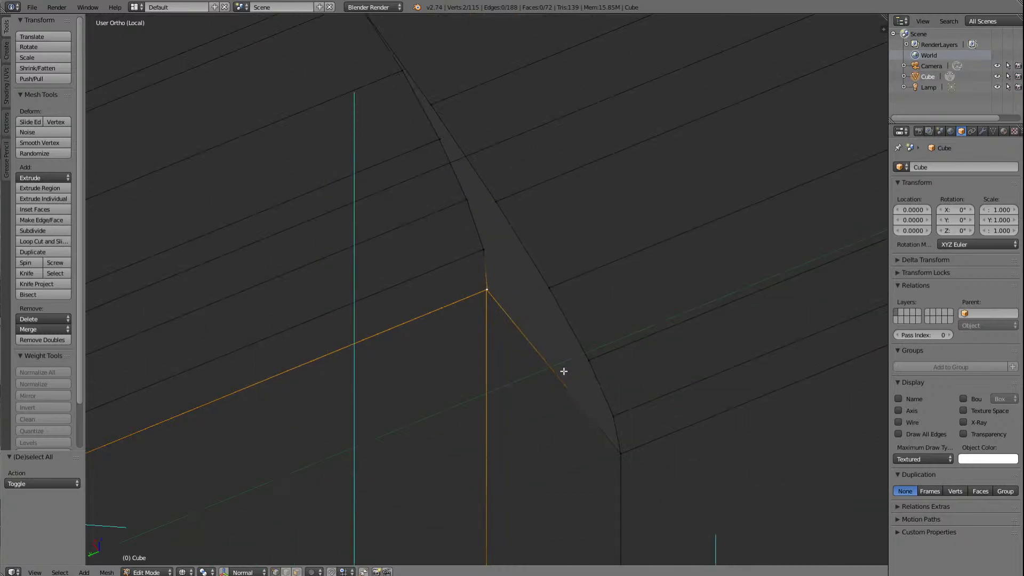
scroll(563, 371, "down", 2)
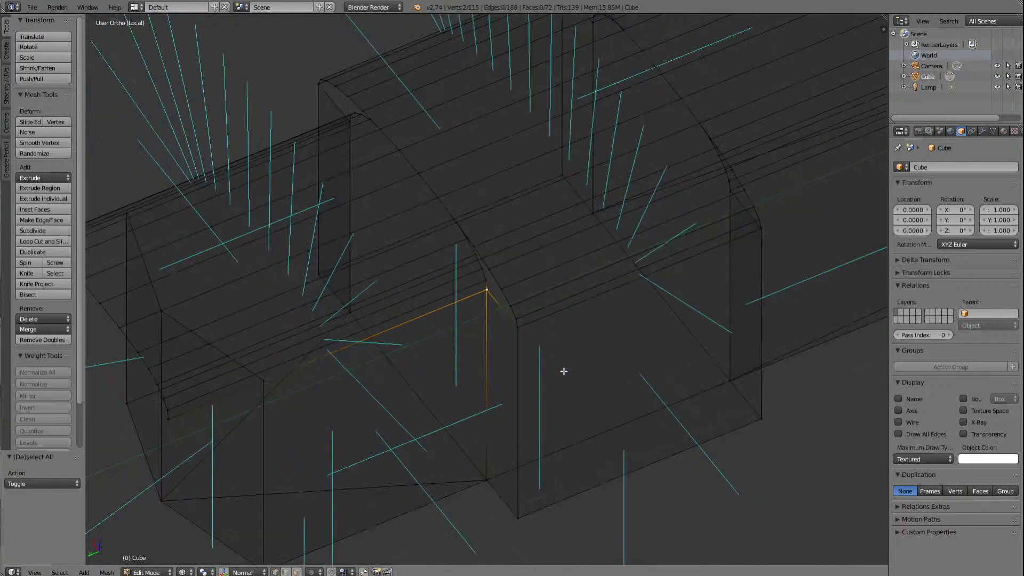
Step: Zoom in on a vertex along the arched seam and select the offset arch edge loop beside it in vertex mode
key("a")
right_click(418, 172)
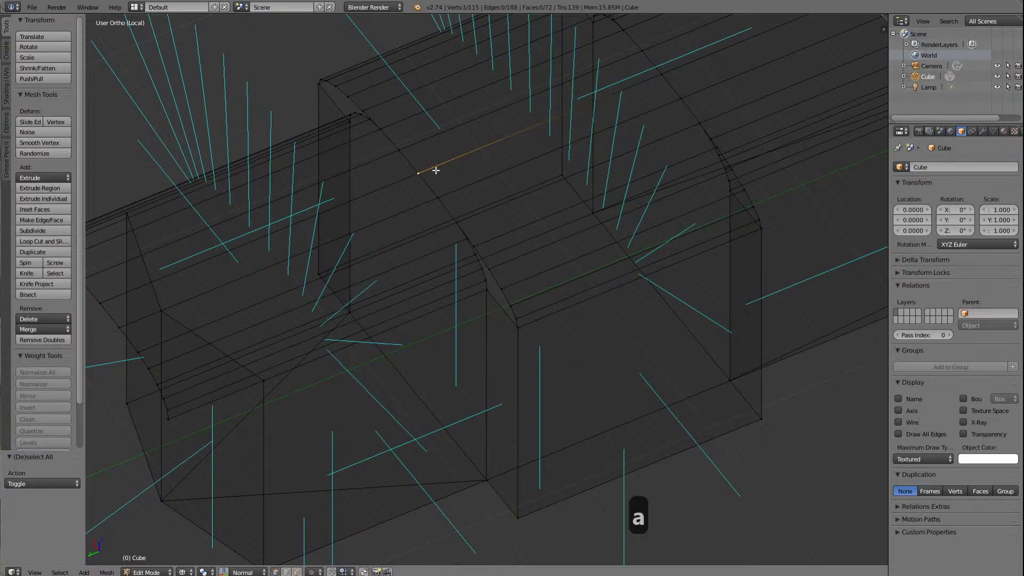
key("KP_Decimal")
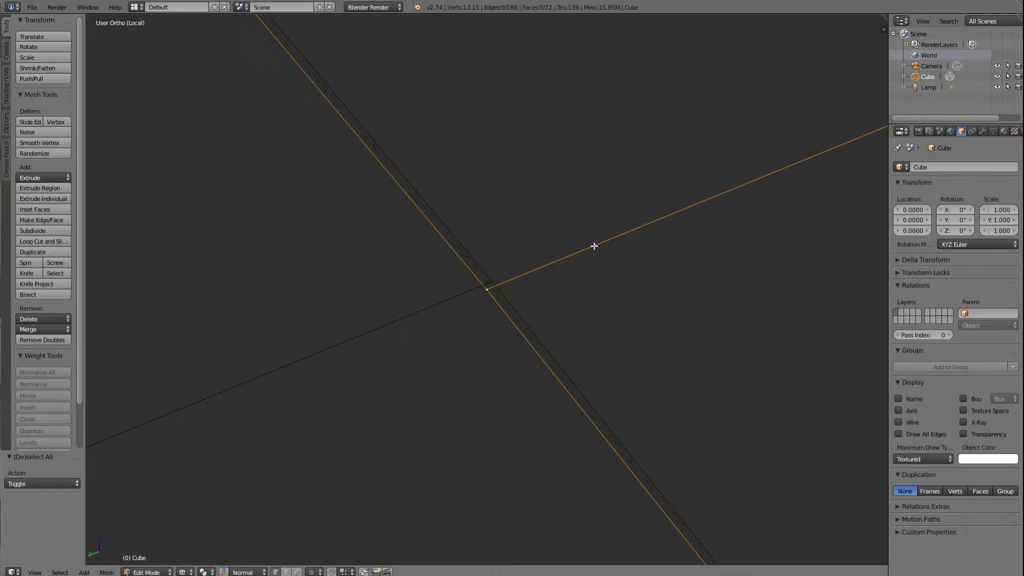
key("a")
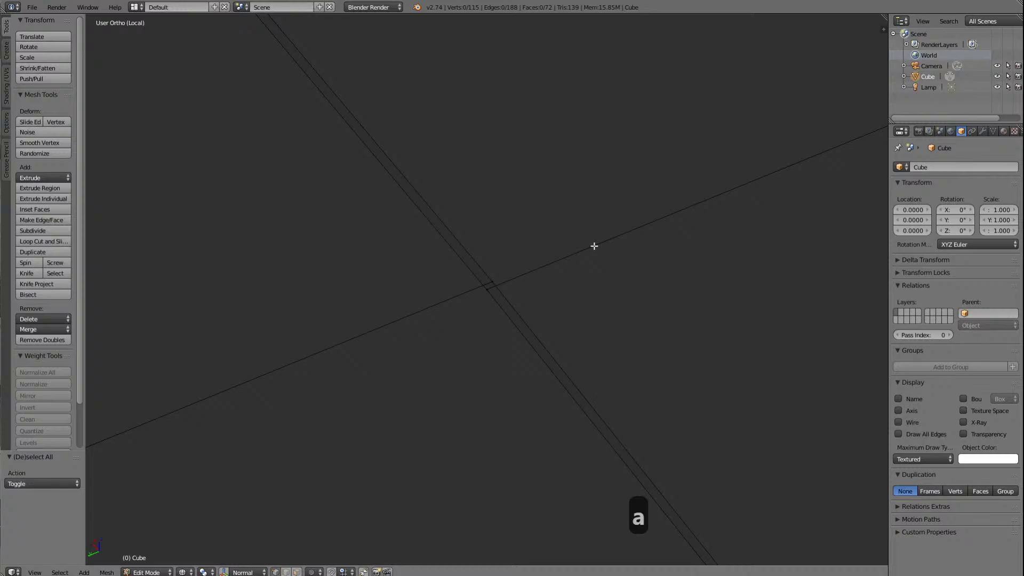
right_click(414, 188, "alt")
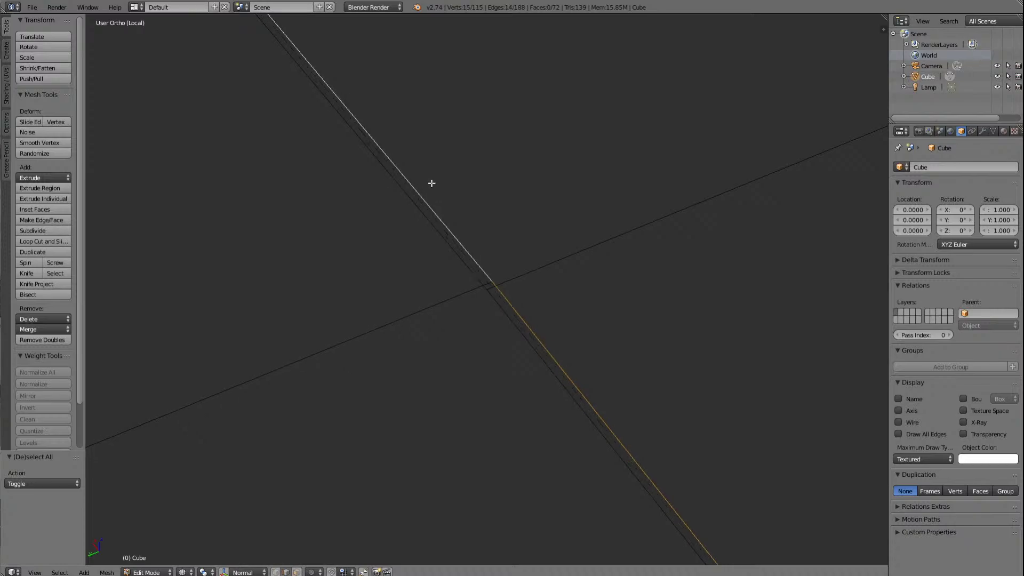
left_click(276, 572)
Step: Move the selected arch loop about 0.0000119 along the Y axis to line it up with the adjoining seam edge
key("KP_6")
key("KP_6")
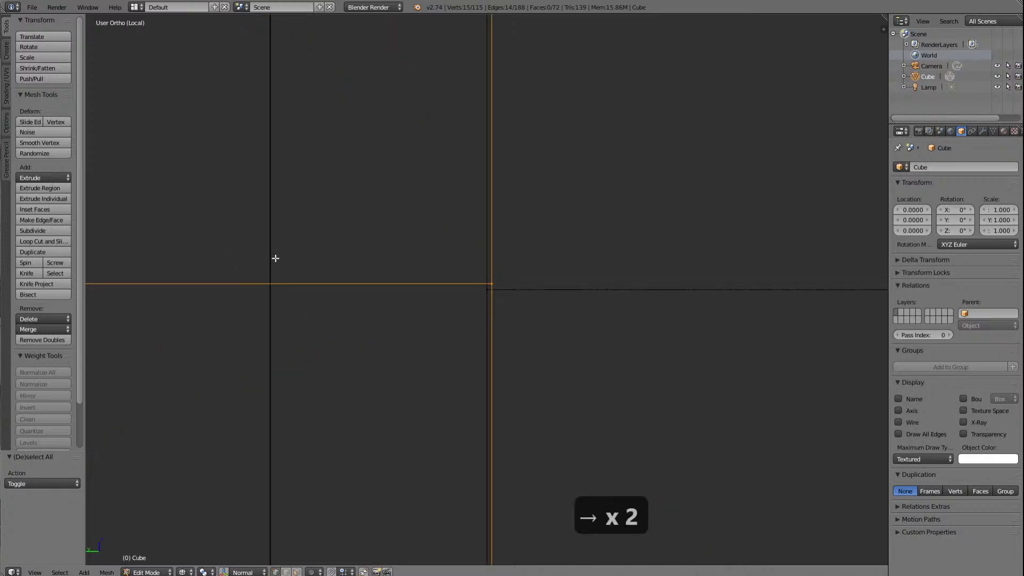
key("KP_5")
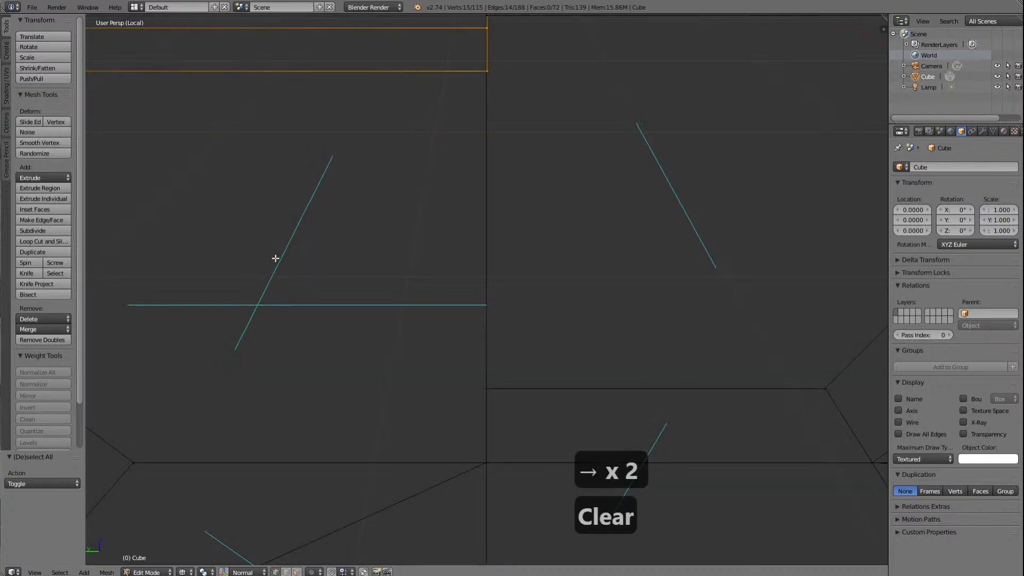
key("KP_5")
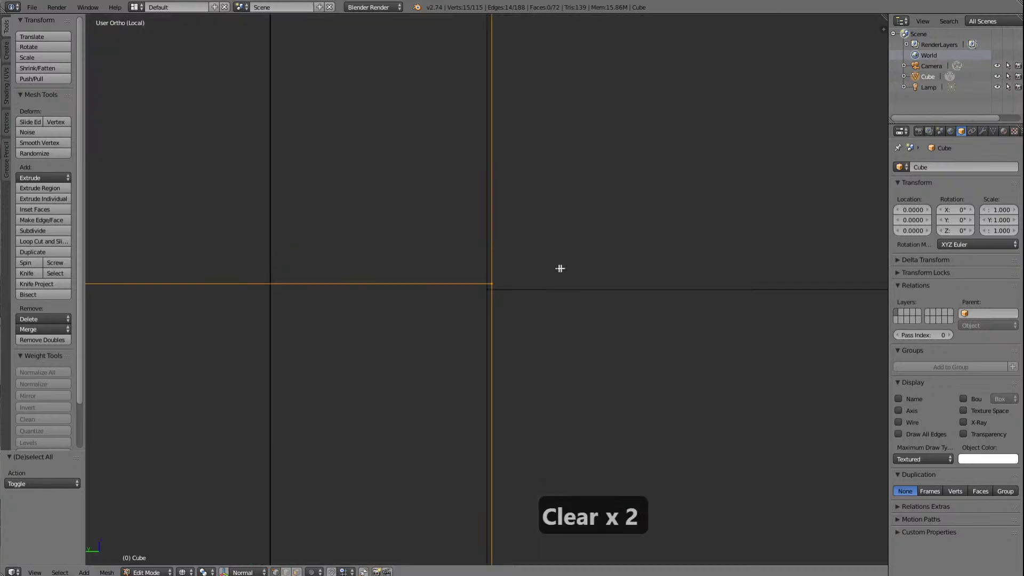
key("g")
key("y")
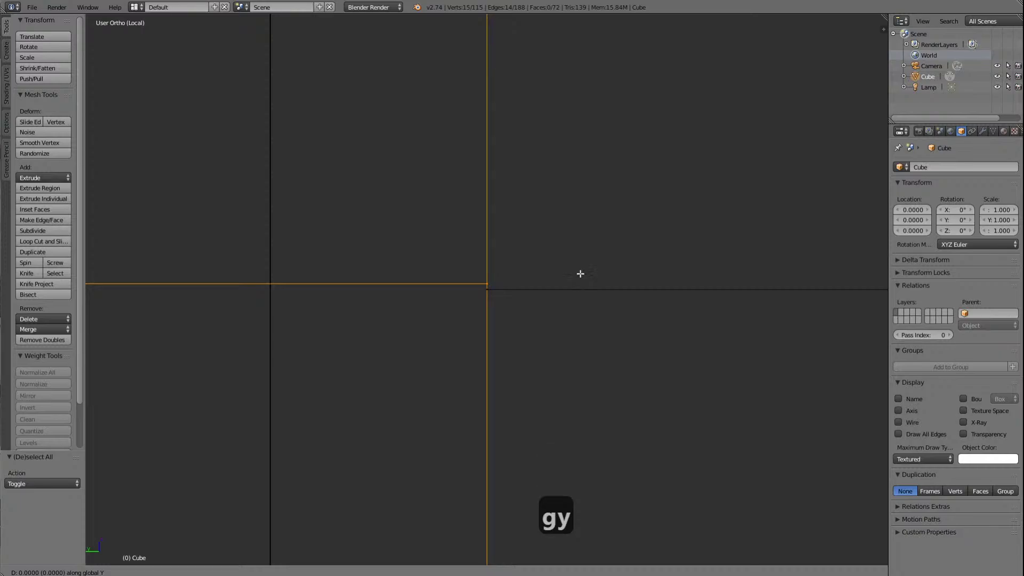
left_click(580, 274)
scroll(584, 278, "down", 6)
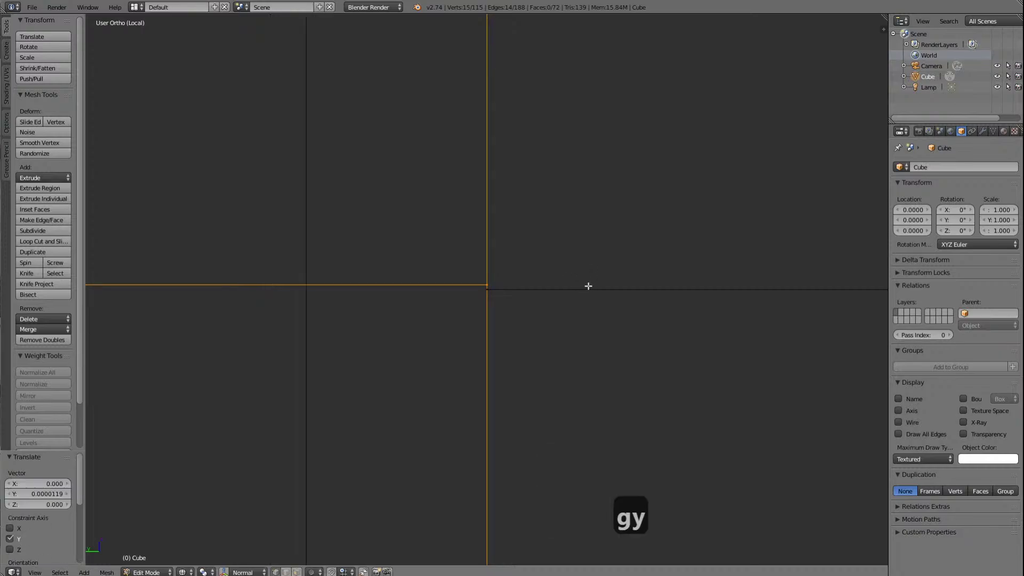
Step: Examine the moved arch loop against the neighbouring section's arch from the end and side of the mesh
scroll(586, 280, "down", 5)
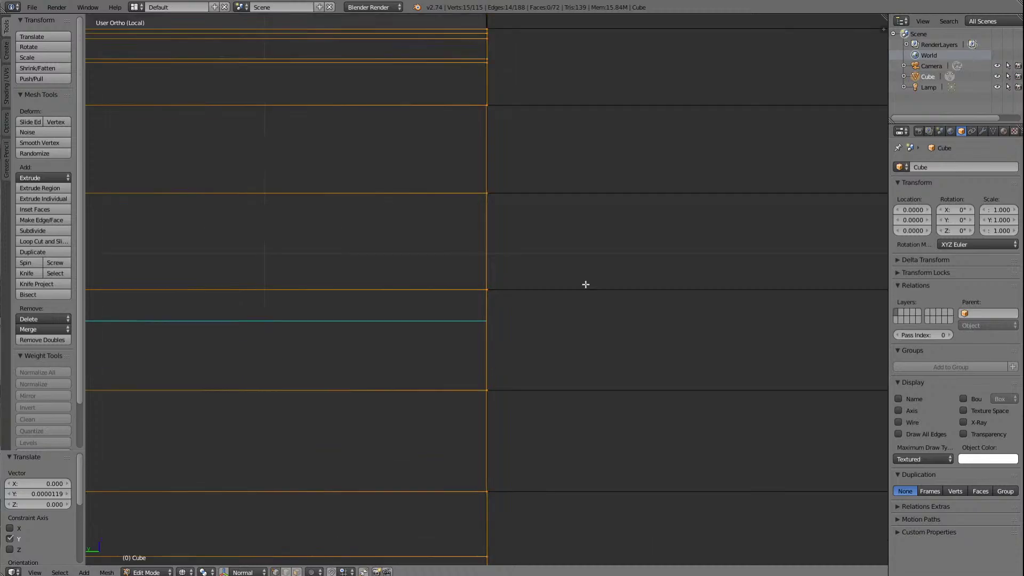
scroll(586, 284, "down", 3)
scroll(586, 284, "down", 3)
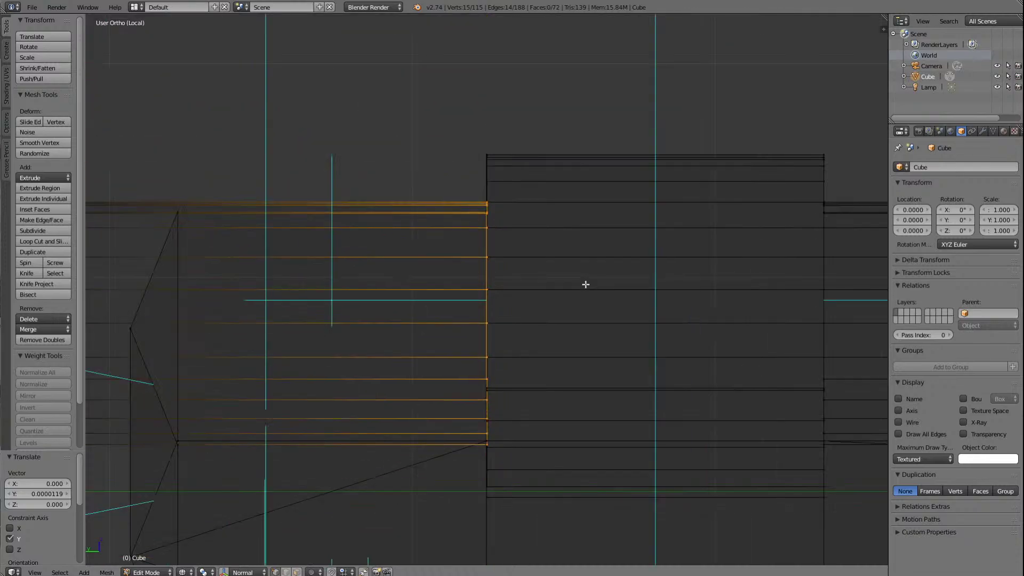
scroll(585, 284, "down", 3)
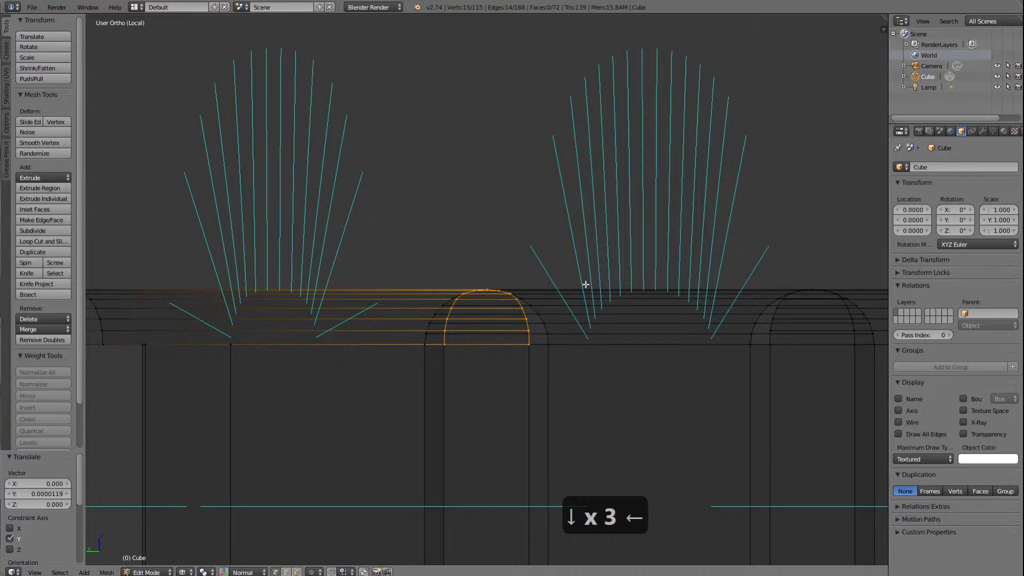
scroll(585, 285, "down", 2)
scroll(640, 315, "up", 10)
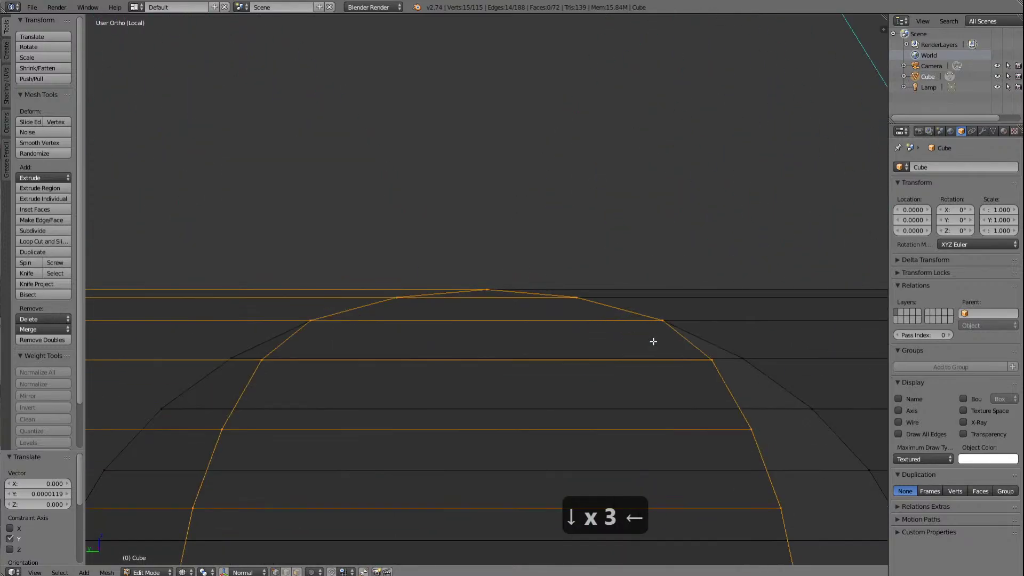
scroll(655, 347, "down", 3)
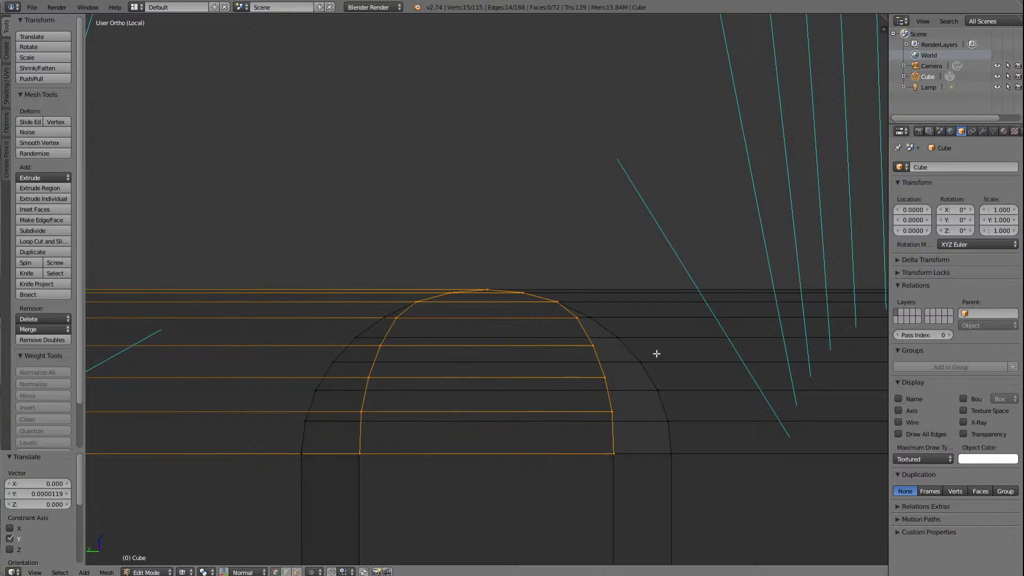
Step: Switch to solid shading and merge the arch's lower corner vertex with the adjacent wall corner vertex using At Last
key("a")
right_click(615, 451)
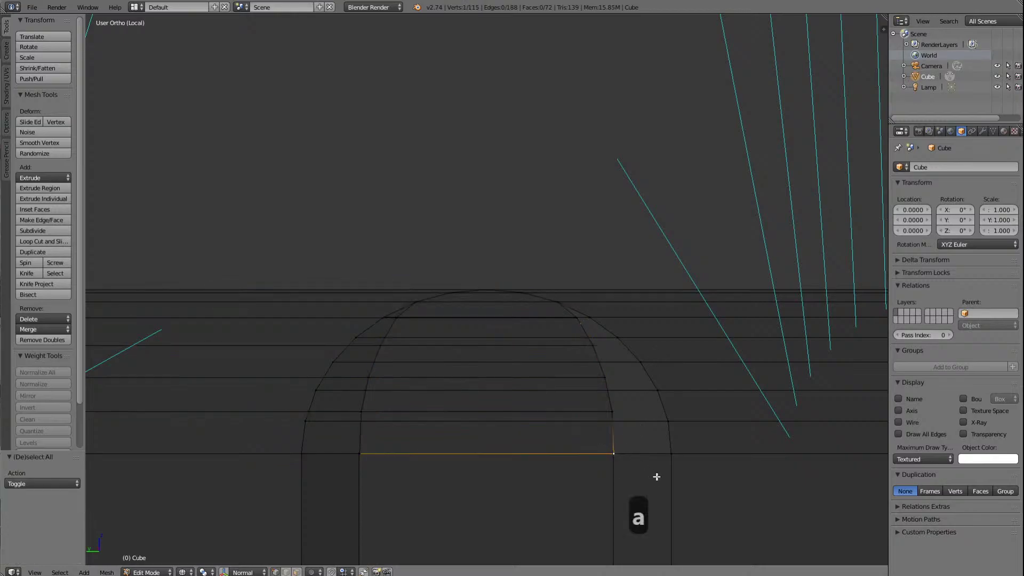
key("Delete")
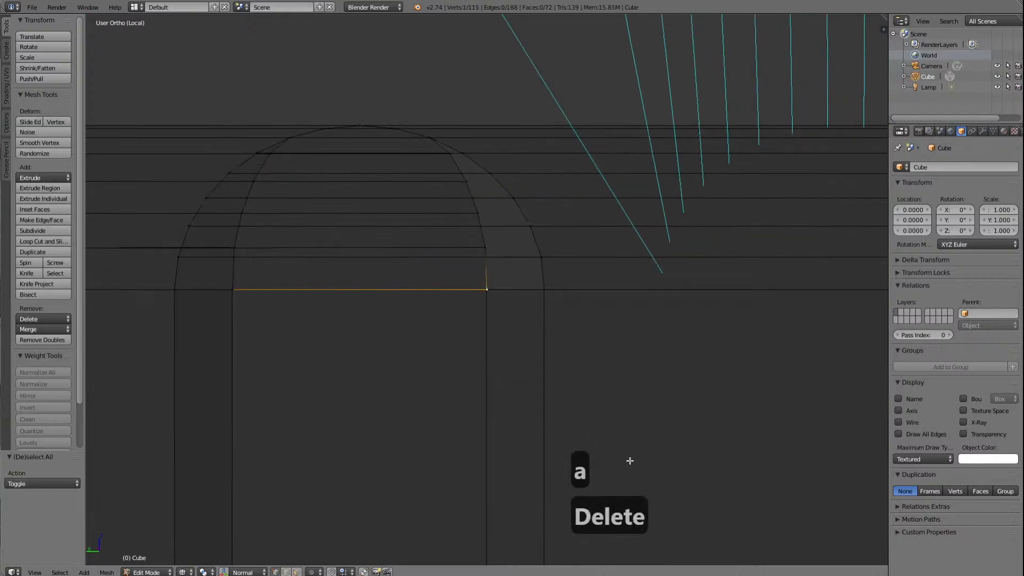
left_click(183, 572)
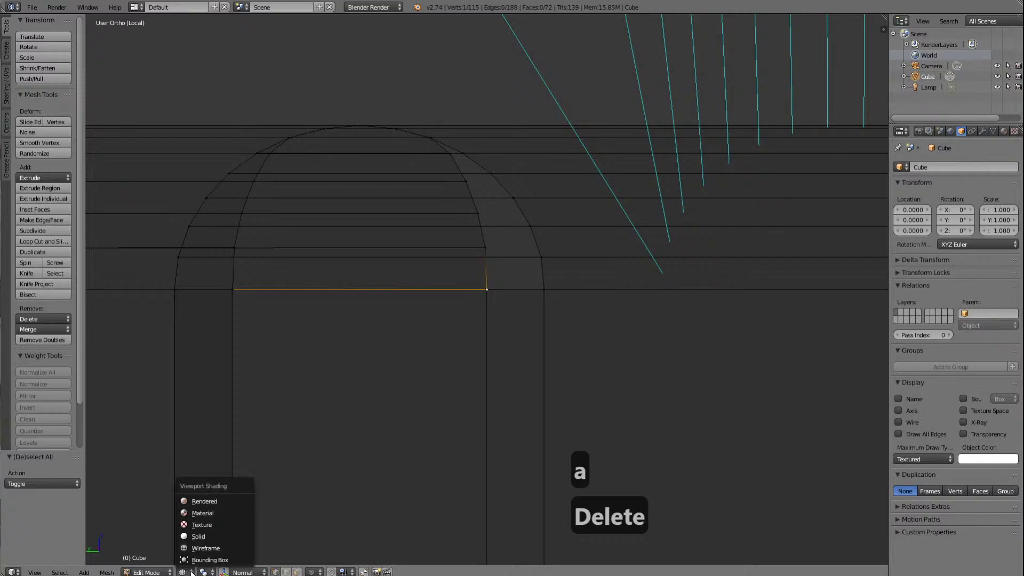
left_click(197, 538)
scroll(586, 330, "up", 5)
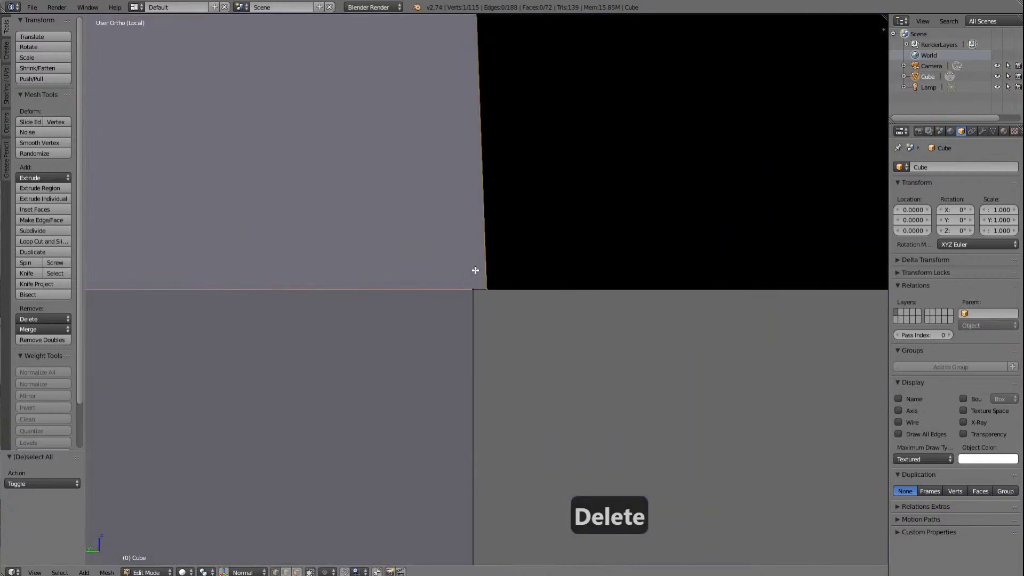
right_click(473, 290, "shift")
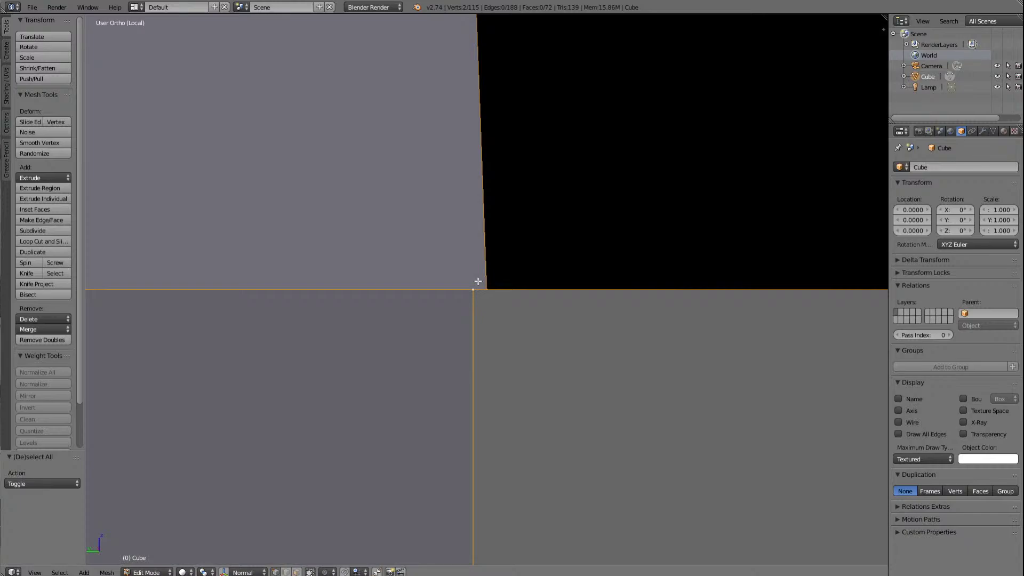
scroll(475, 338, "down", 5)
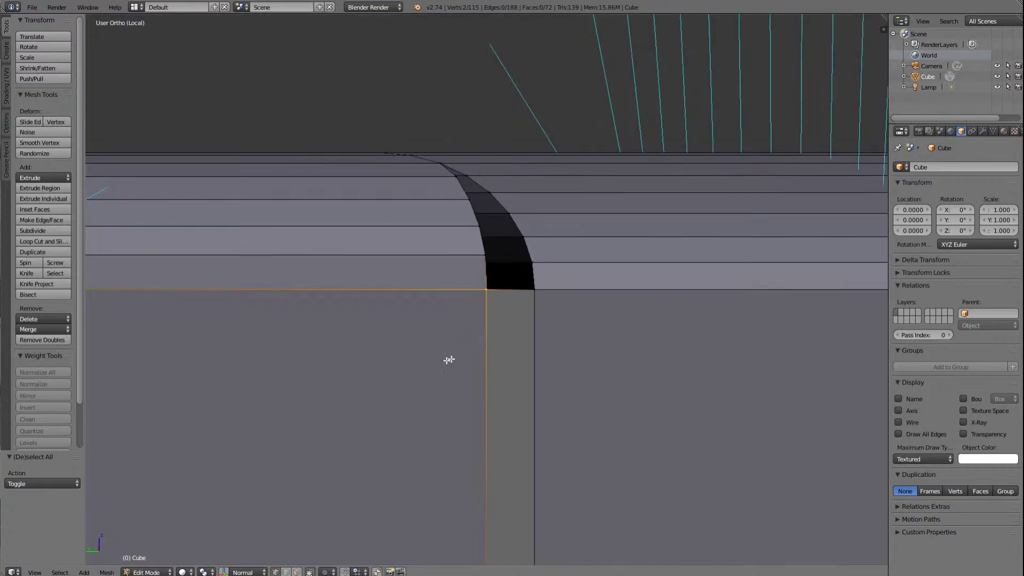
left_click(43, 329)
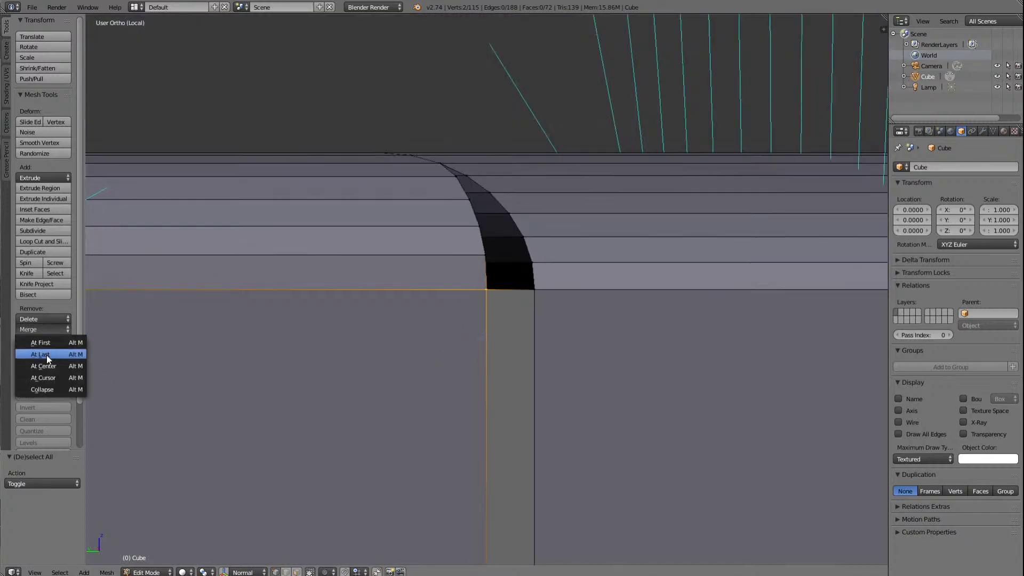
left_click(47, 353)
key("a")
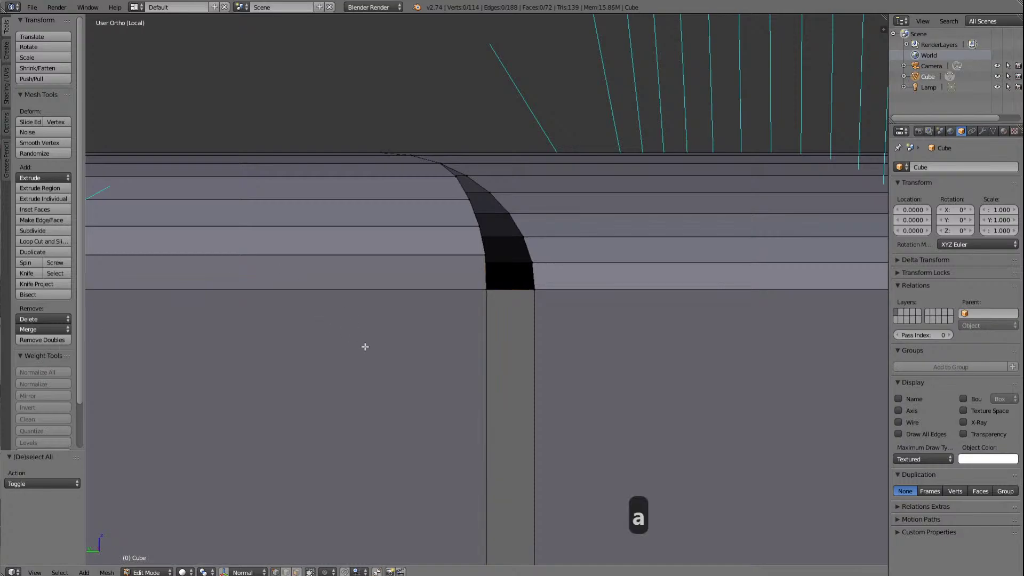
key("KP_8")
key("KP_8")
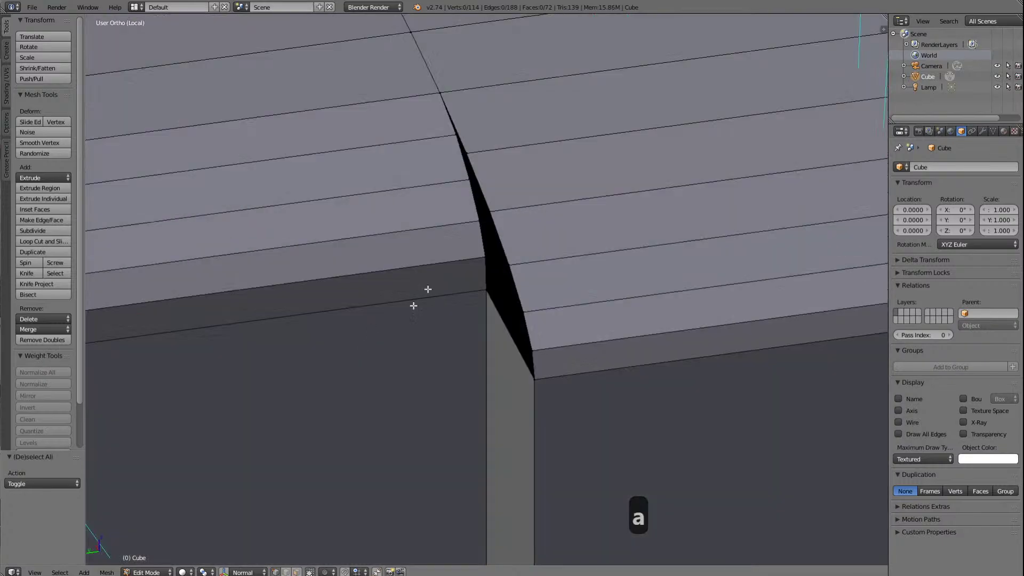
right_click(443, 91)
key("KP_Decimal")
key("KP_Decimal")
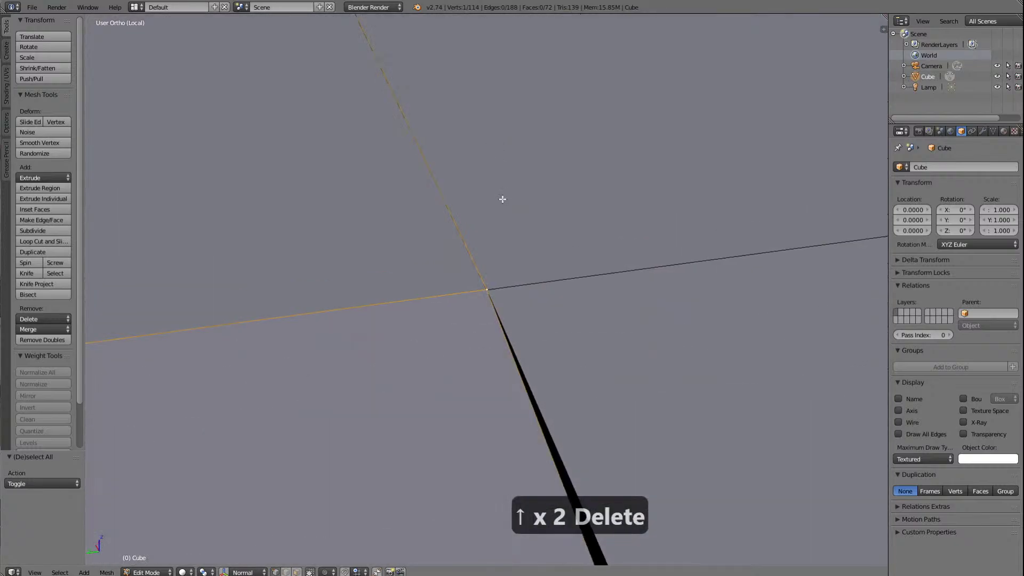
right_click(493, 276, "shift")
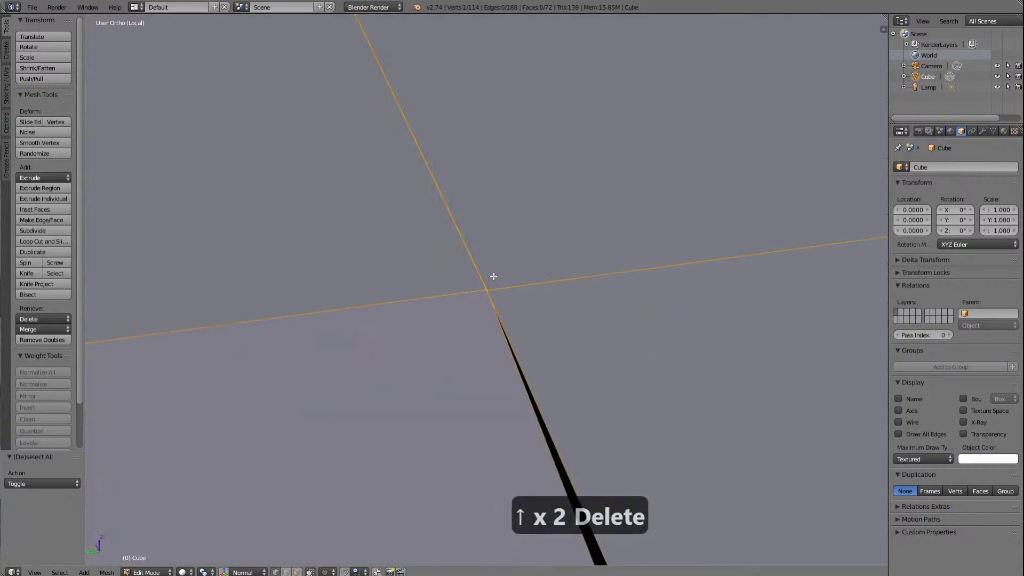
left_click(47, 329)
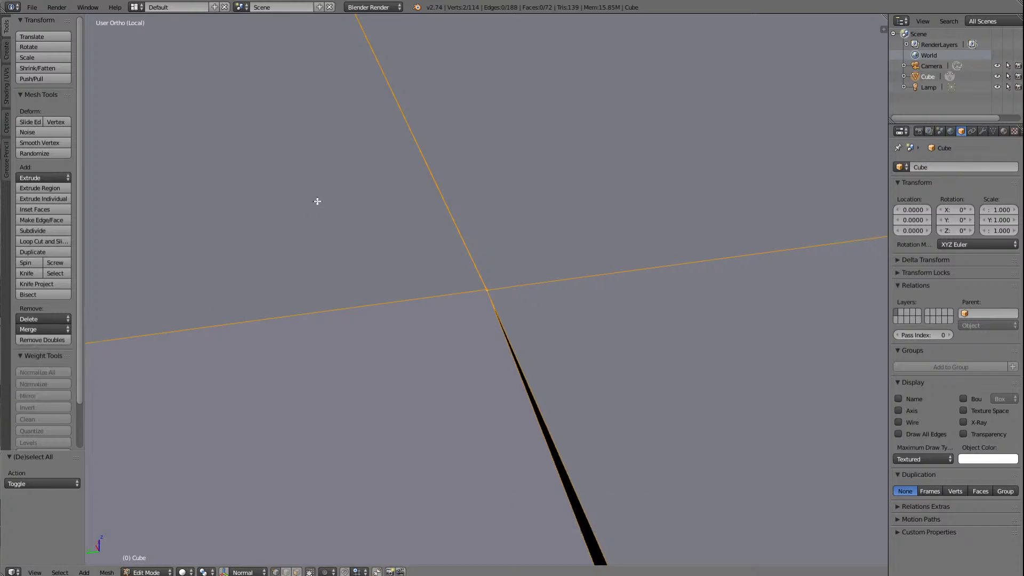
scroll(317, 201, "down", 4)
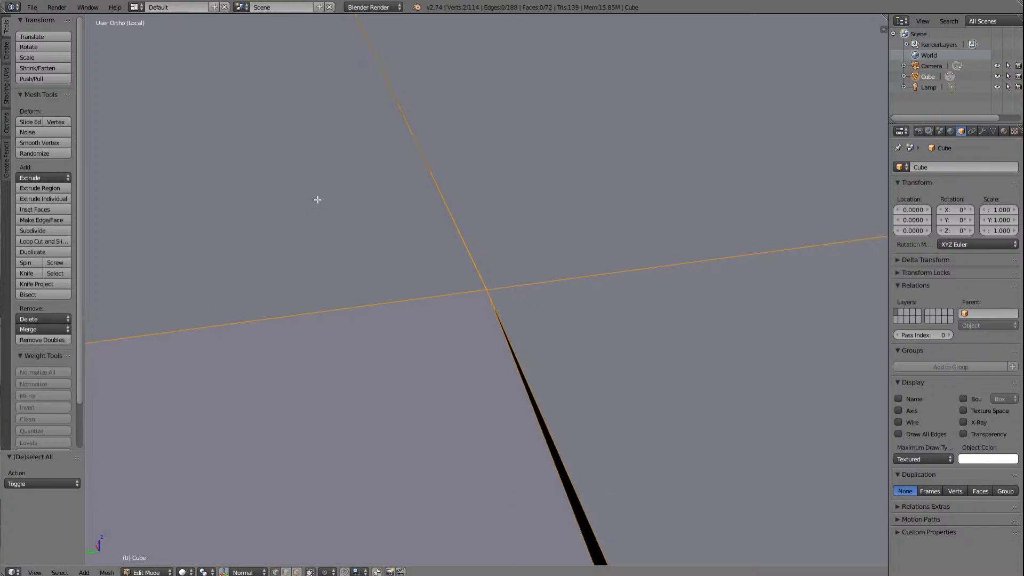
right_click(433, 186)
key("a")
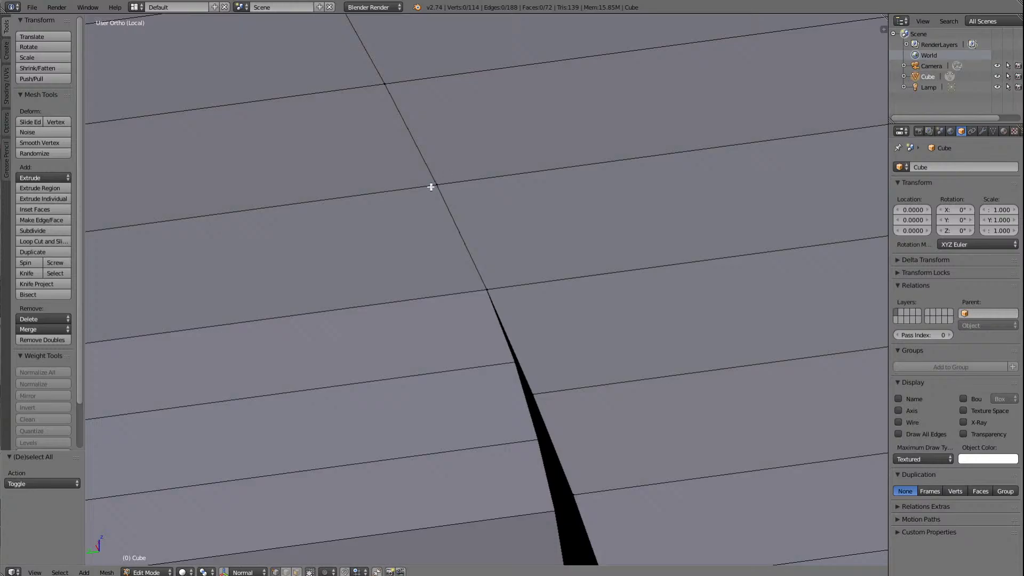
right_click(432, 186)
key("a")
Step: Merge the two nearly coincident seam vertices just above where the arches diverge using At Last
right_click(437, 184)
key("KP_Delete")
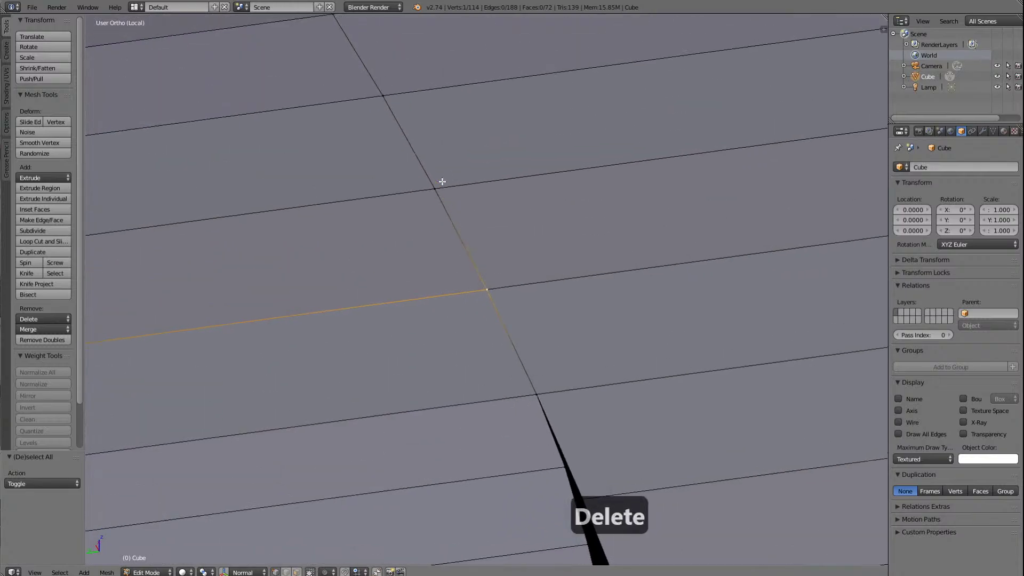
scroll(488, 299, "up", 6)
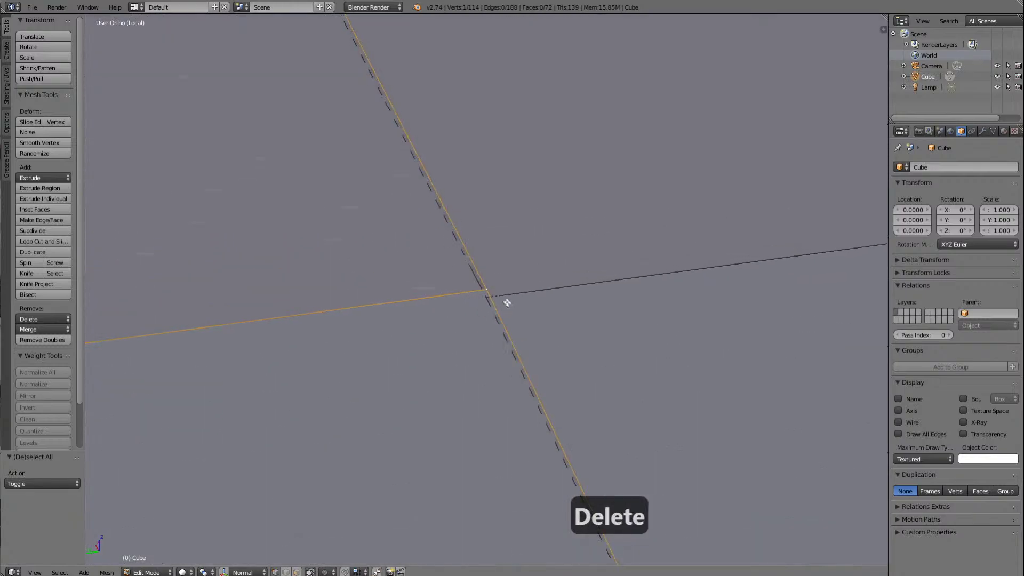
key("a")
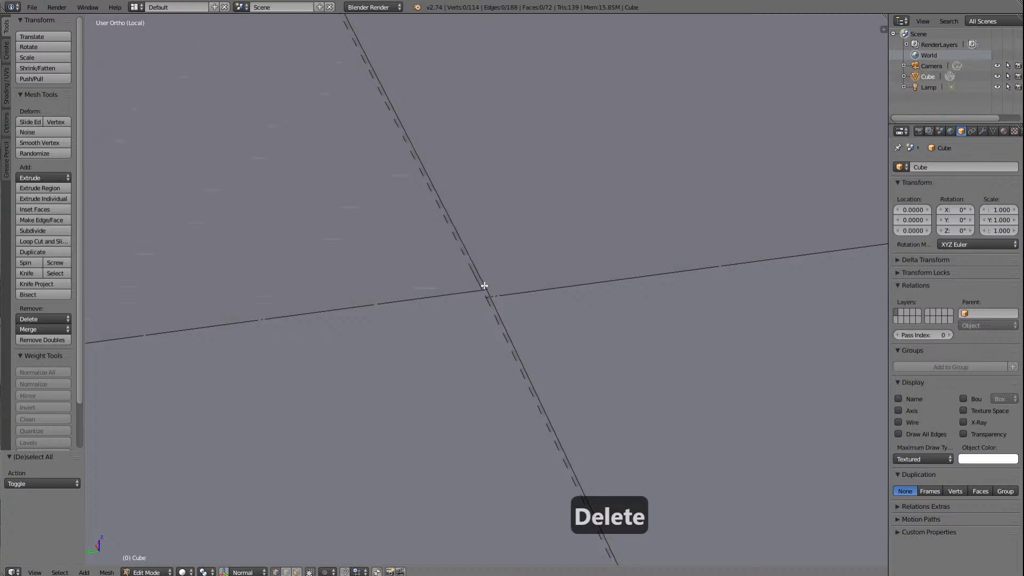
key("KP_6")
key("KP_6")
key("KP_6")
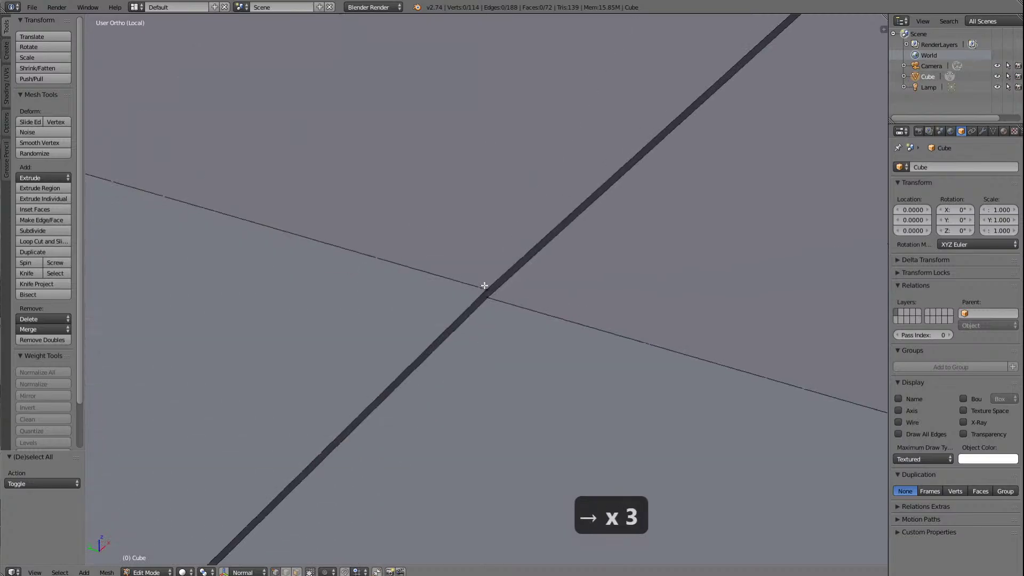
right_click(485, 284)
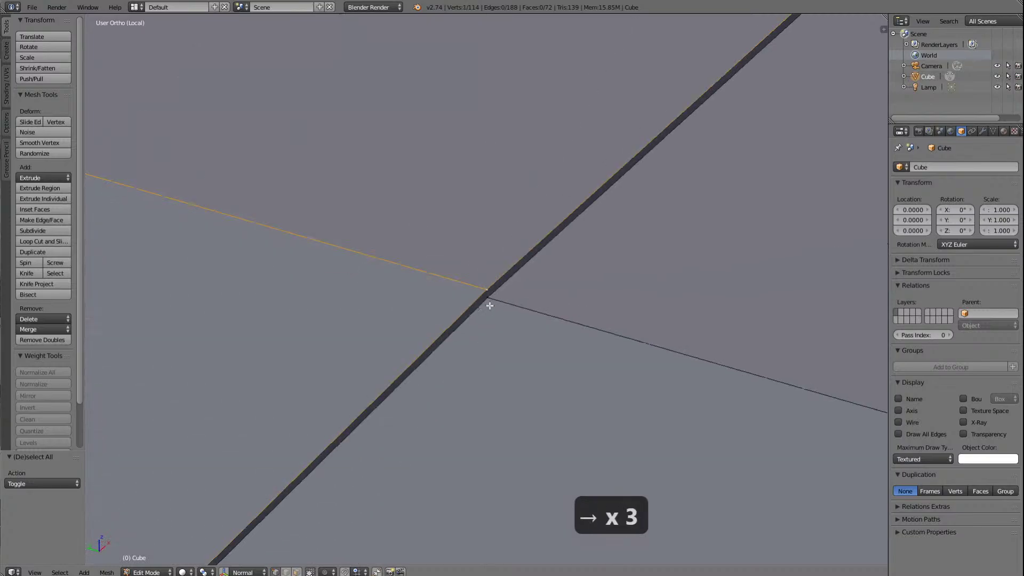
right_click(489, 305, "shift")
left_click(43, 329)
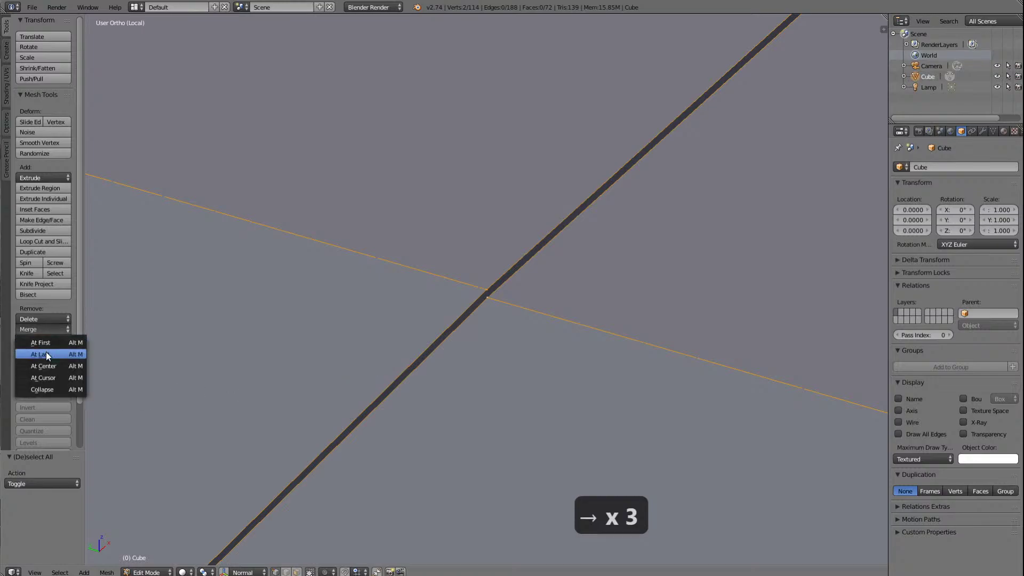
left_click(45, 353)
key("a")
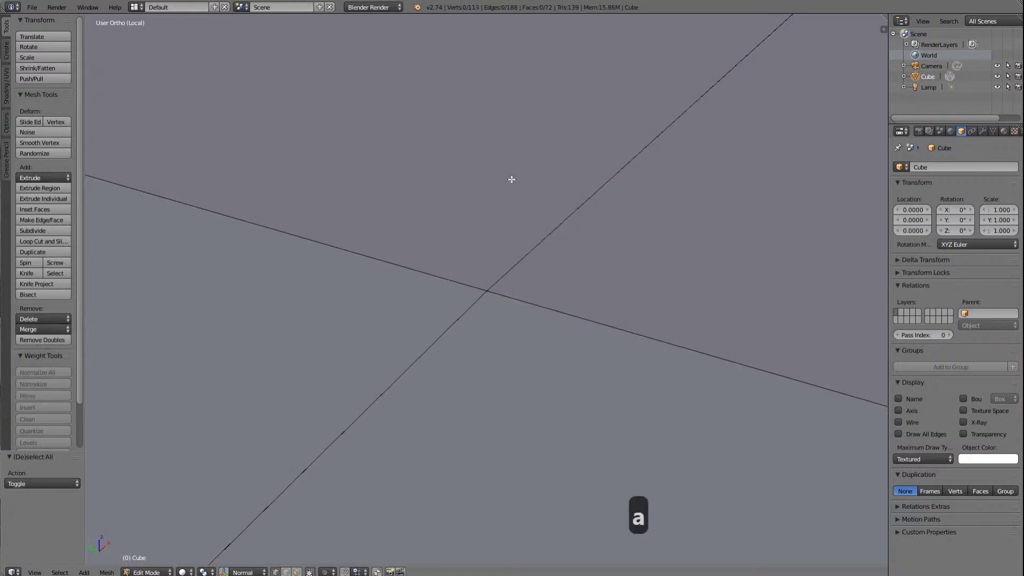
Step: Merge the next pair of nearly coincident seam vertices, at the crown of the arch, using At Last
scroll(511, 176, "down", 1)
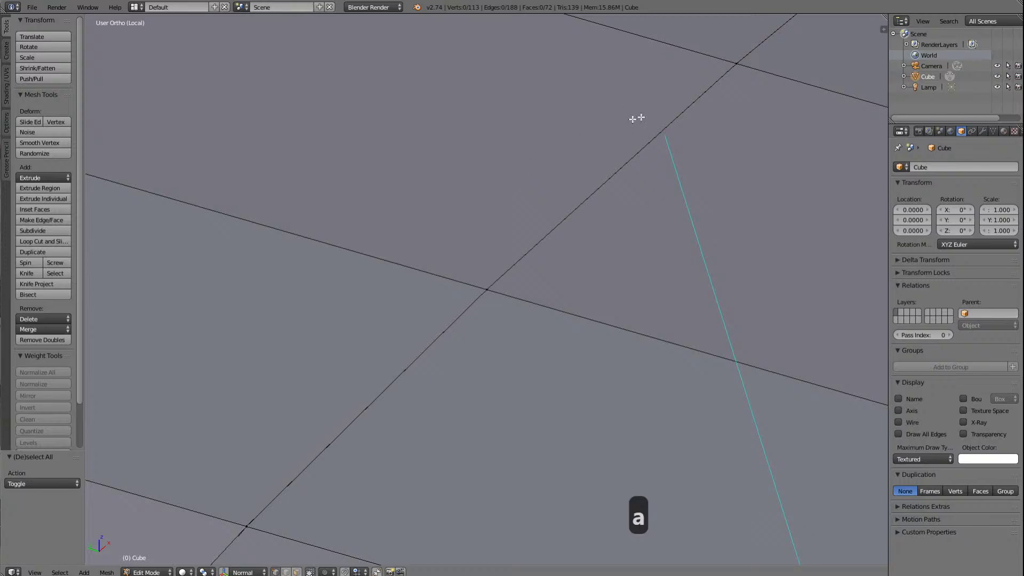
right_click(726, 61)
key("a")
right_click(732, 63)
key("KP_Decimal")
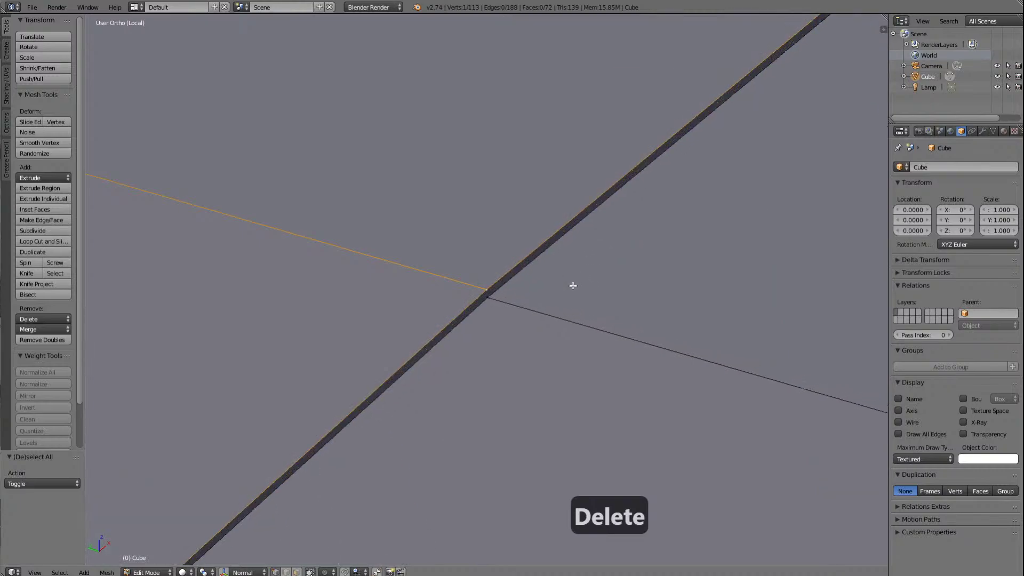
right_click(501, 293, "shift")
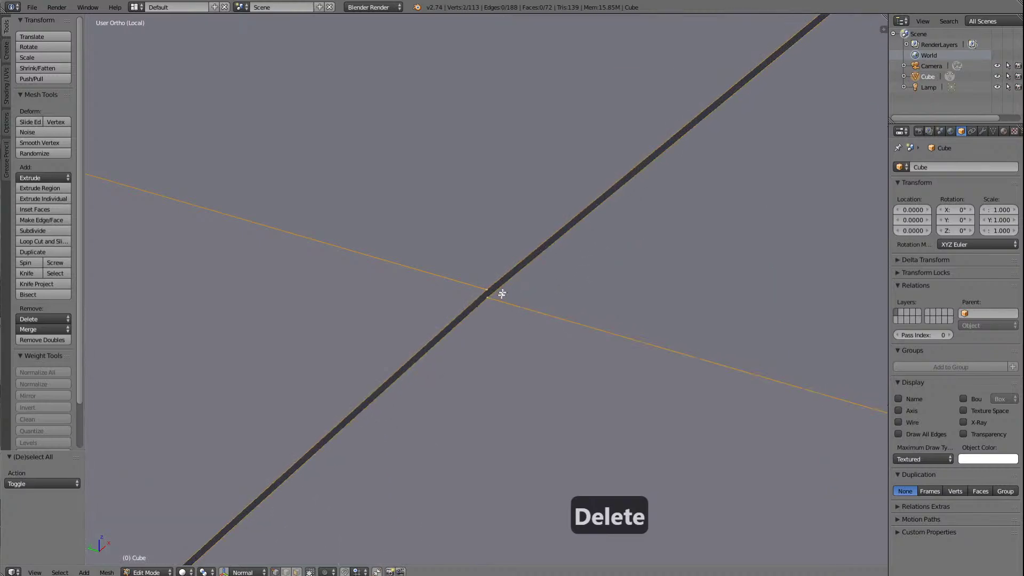
left_click(37, 329)
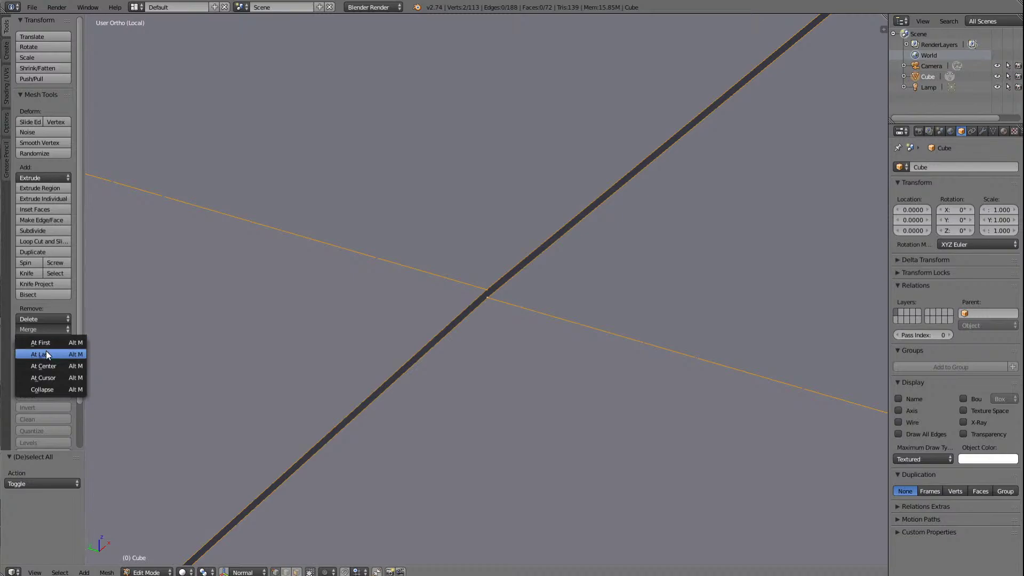
left_click(46, 352)
key("a")
Step: Merge the pair of nearly coincident seam vertices just past the arch crown using At Last
middle_click_drag(542, 176, 651, 144)
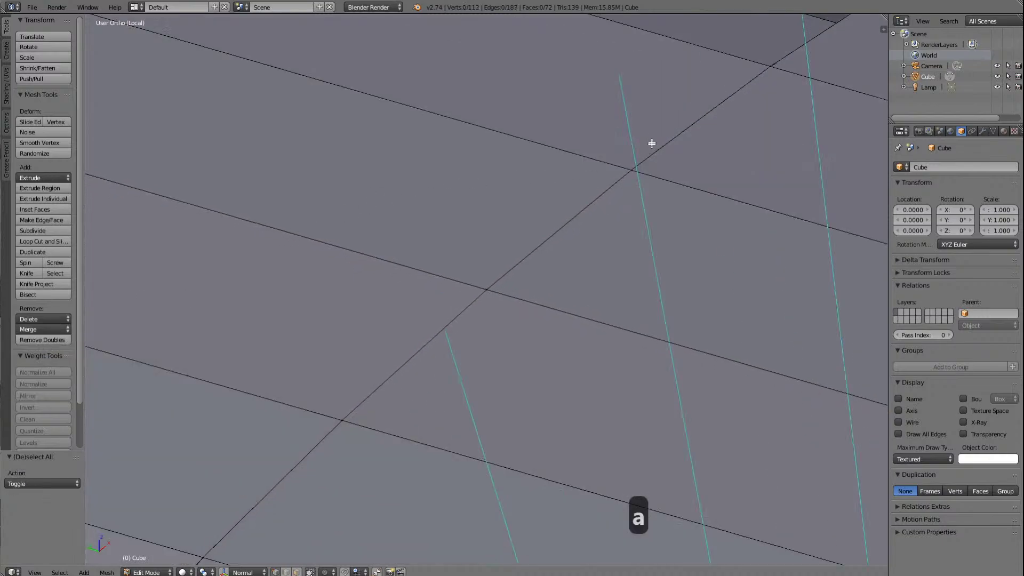
right_click(631, 165)
key("KP_Delete")
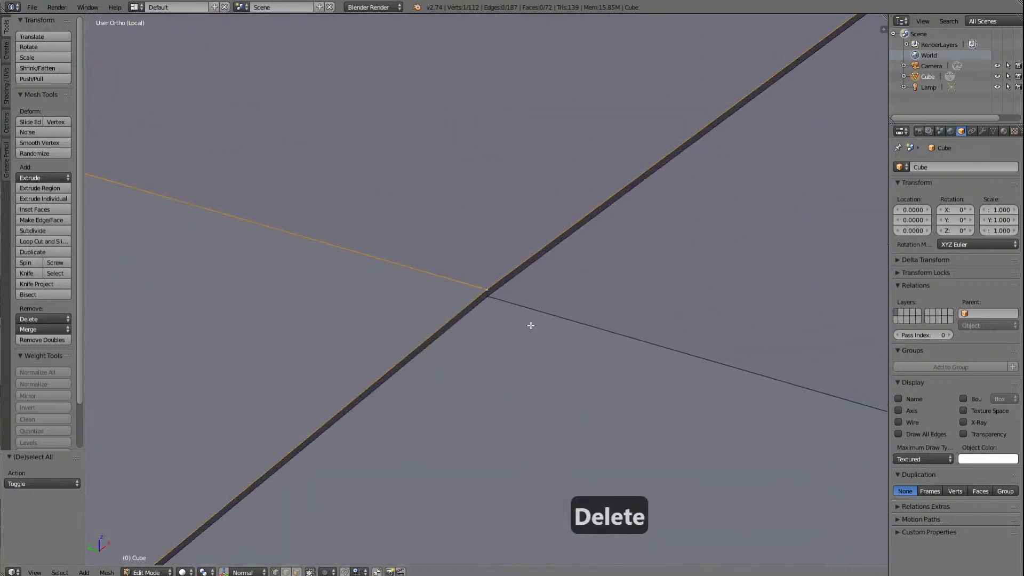
right_click(499, 300, "shift")
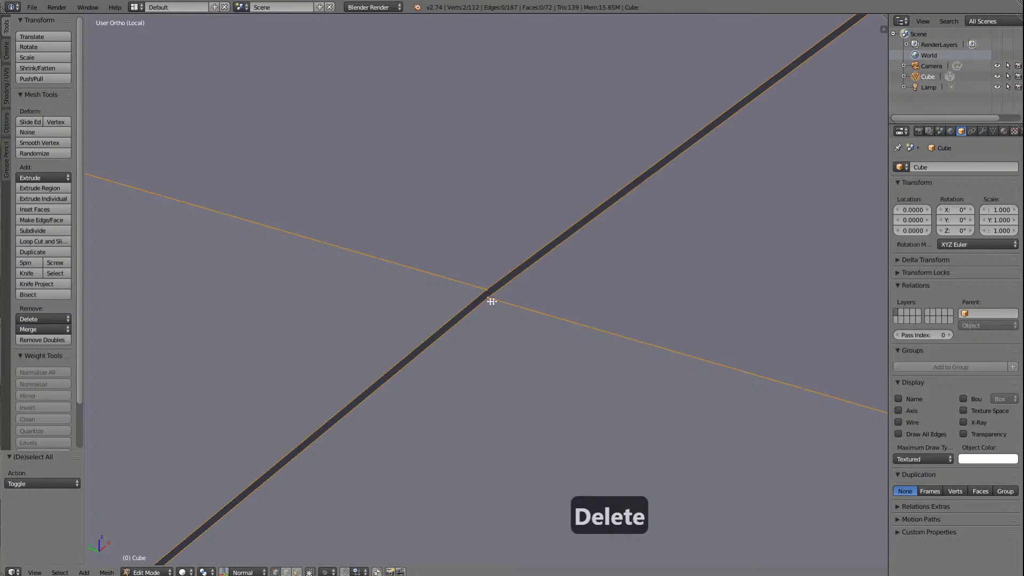
left_click(45, 328)
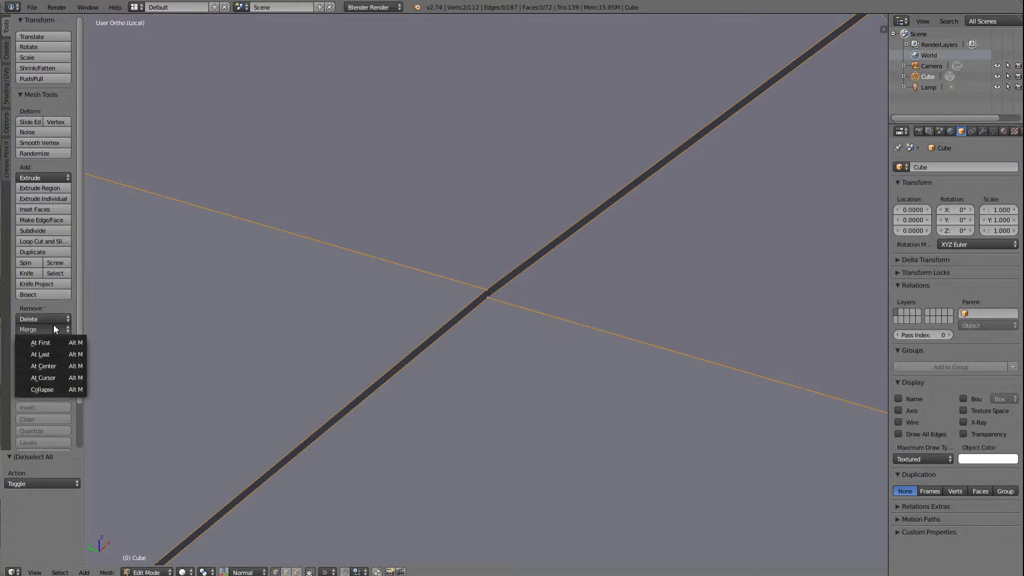
left_click(51, 356)
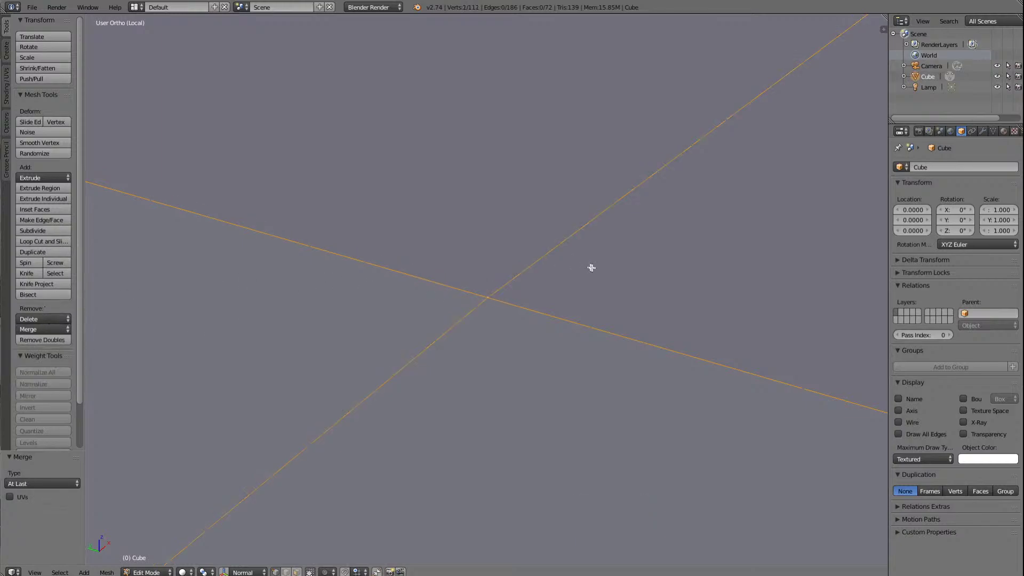
Step: Merge the pair of nearly coincident seam vertices where the arches diverge on the far side of the roof using At Last
key("a")
scroll(685, 248, "down", 3)
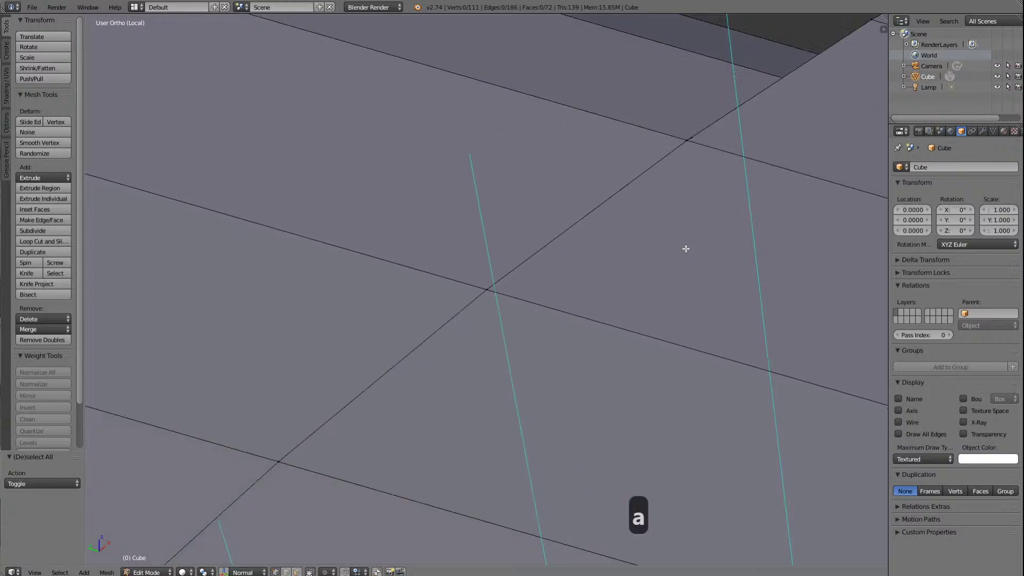
right_click(492, 277)
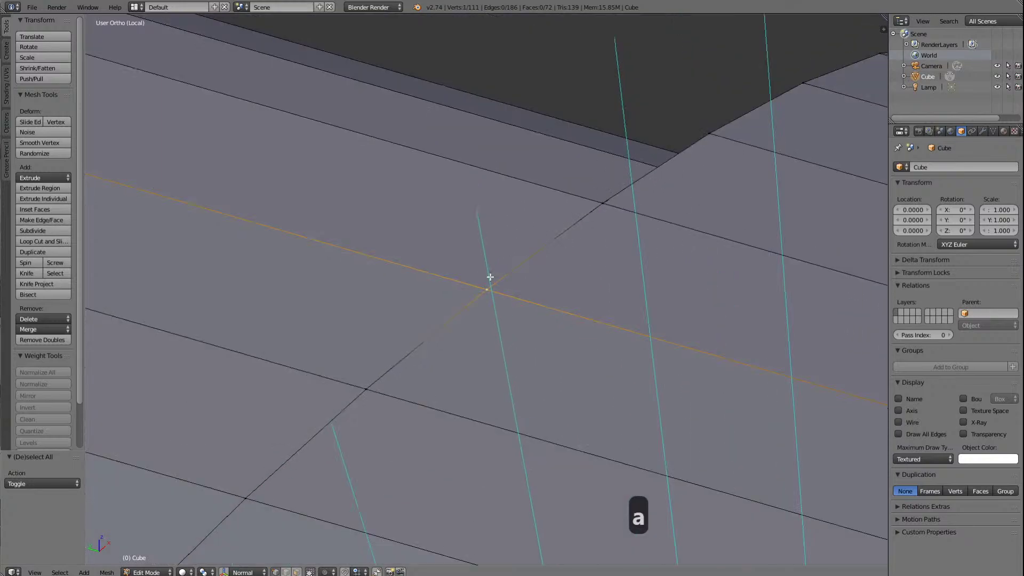
right_click(595, 202)
key("KP_Decimal")
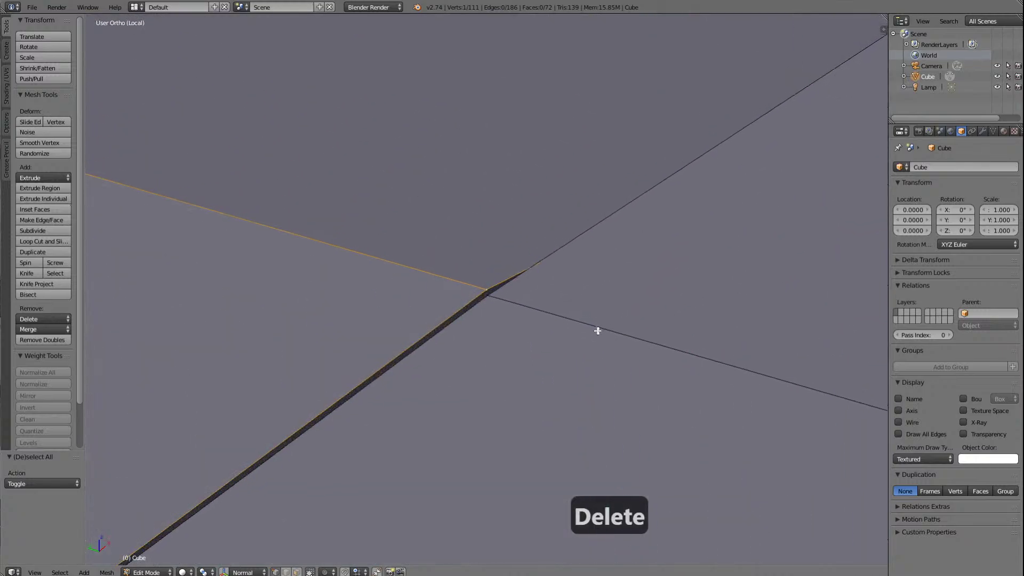
right_click(507, 293, "shift")
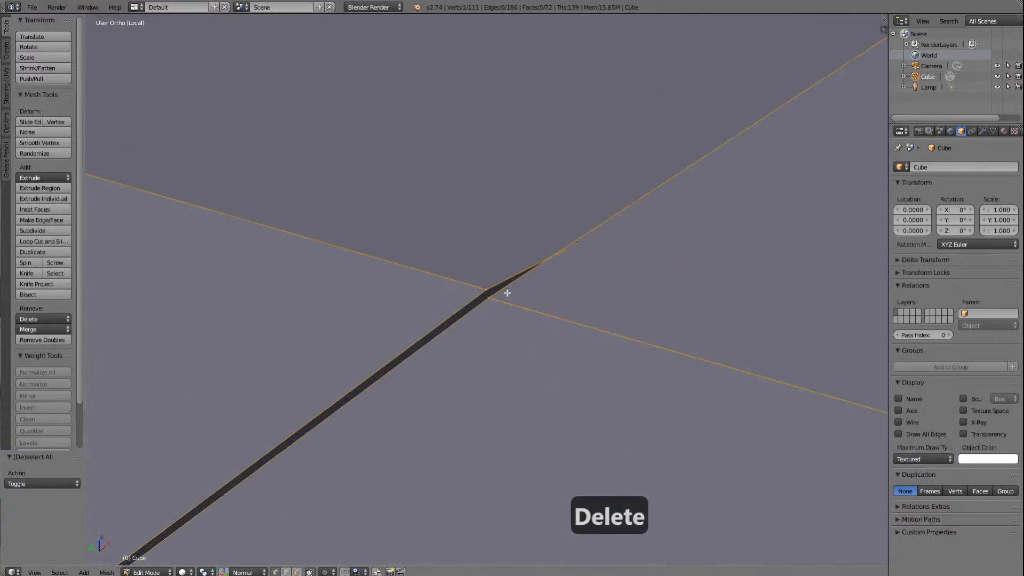
left_click(28, 329)
left_click(32, 353)
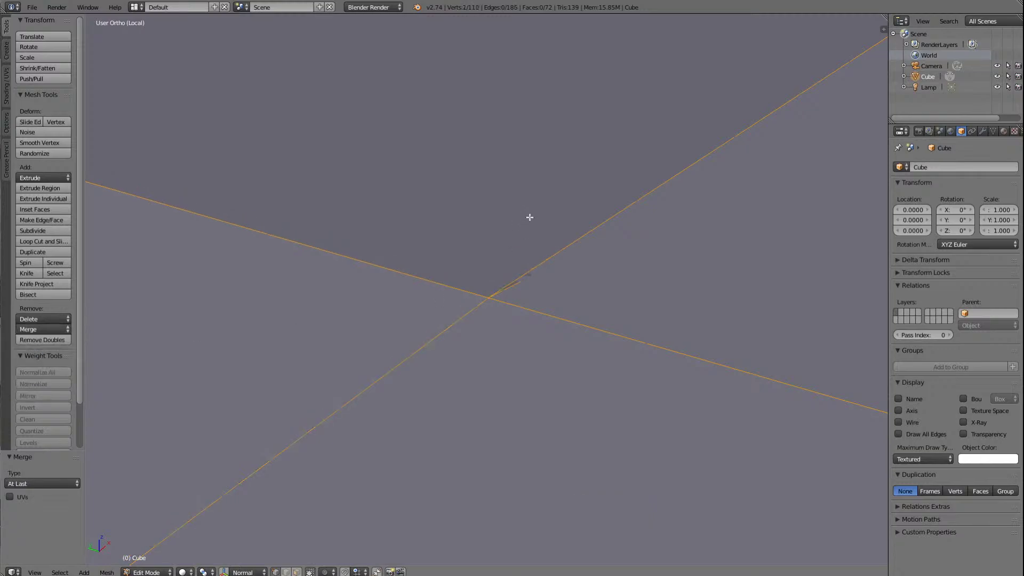
key("a")
scroll(556, 286, "down", 5)
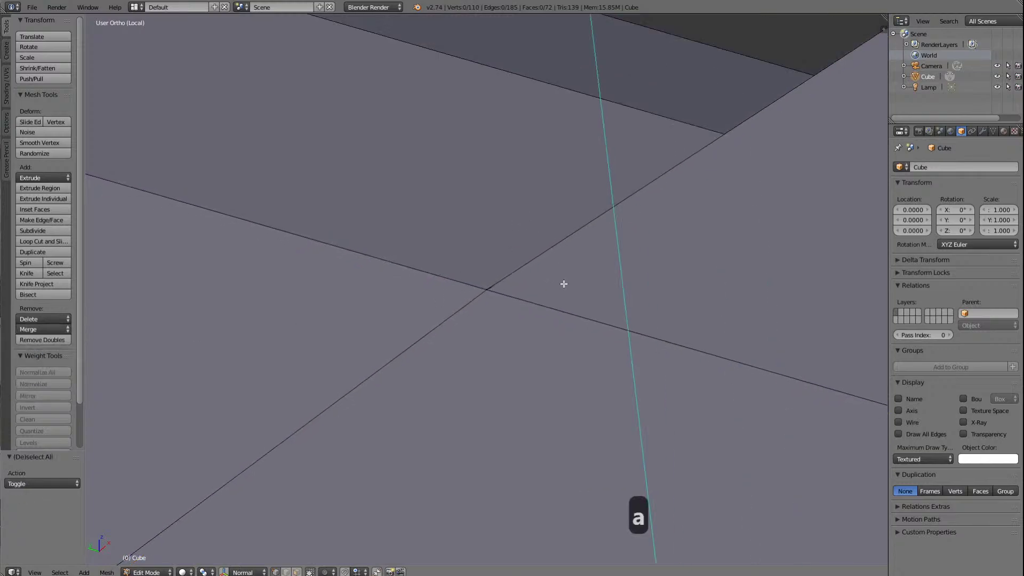
Step: Merge the arch's lower corner vertex on the opposite side into the adjacent wall corner vertex using At First
key("Right")
key("Right")
key("Right")
key("Right")
key("Right")
key("Right")
key("Right")
key("Right")
key("Right")
key("Right")
key("Right")
key("Right")
key("Right")
key("Right")
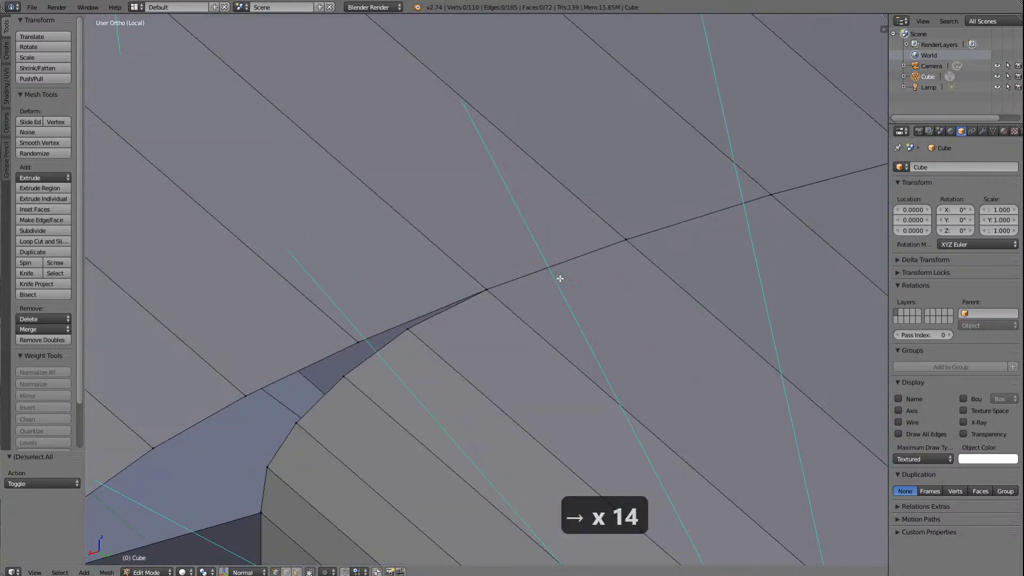
right_click(272, 512)
key("KP_Delete")
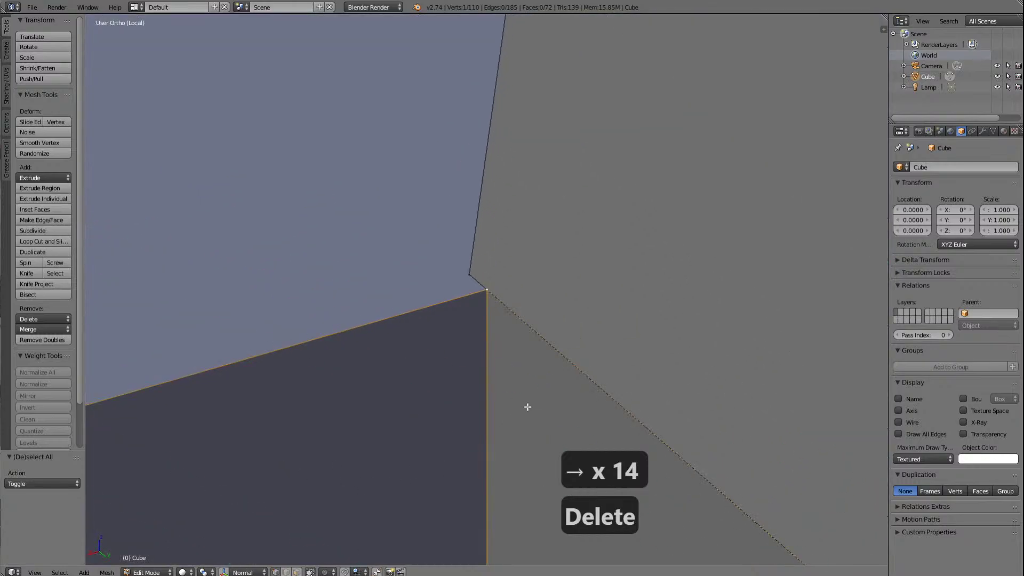
right_click(468, 275, "shift")
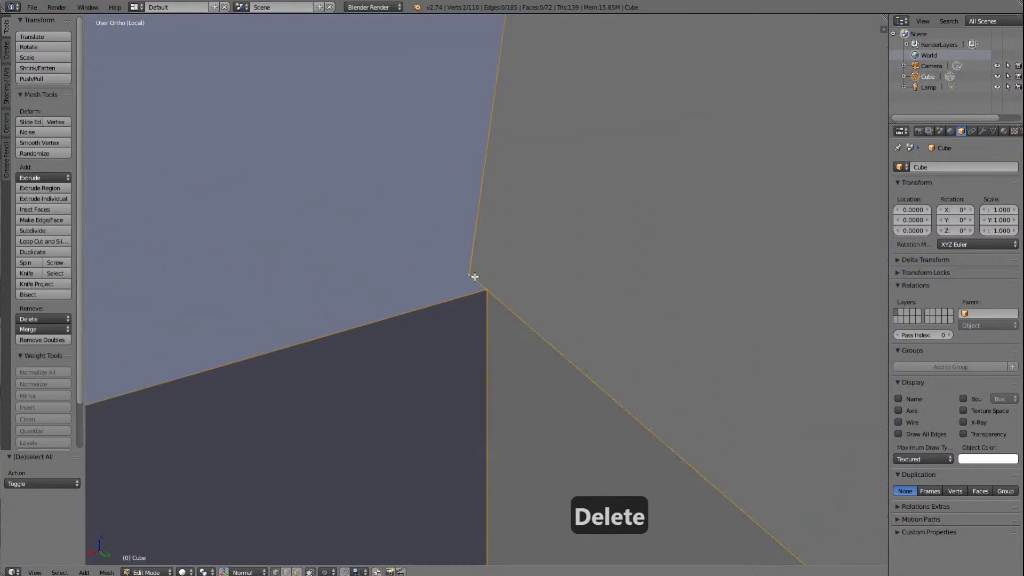
left_click(24, 329)
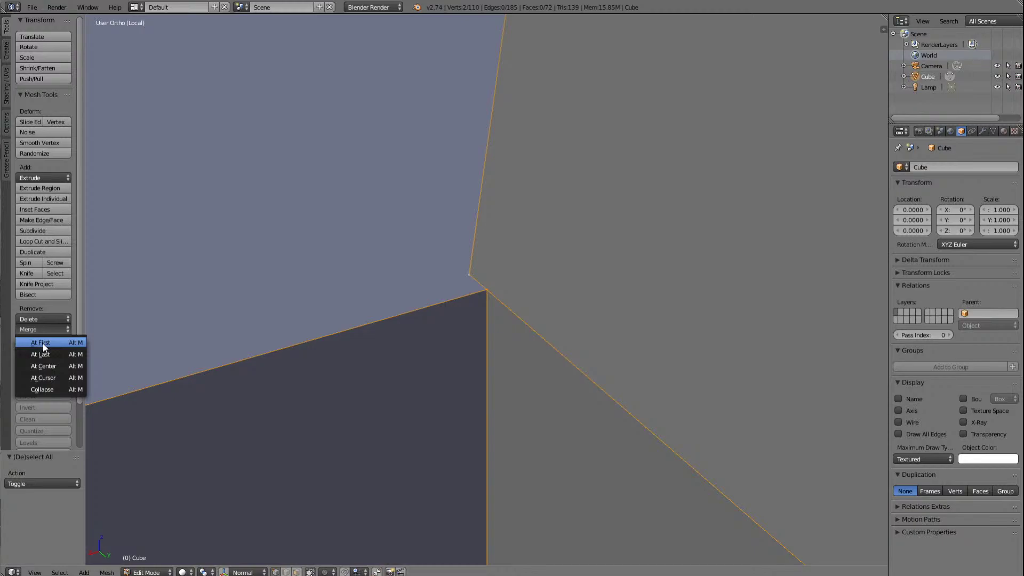
left_click(43, 344)
key("a")
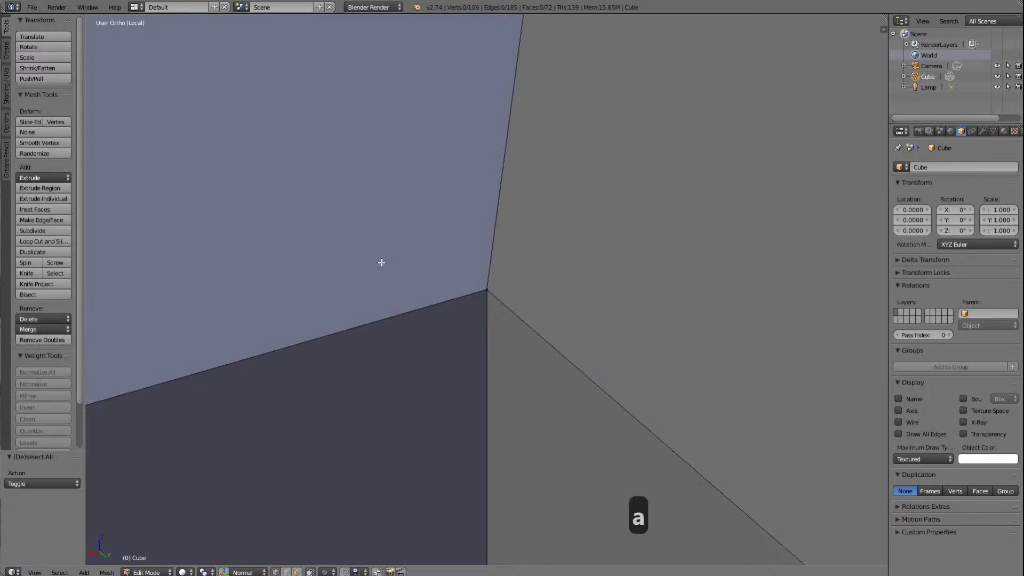
Step: Show the mesh in wireframe in the left side view, over the locomotive blueprint
key("ctrl+KP_3")
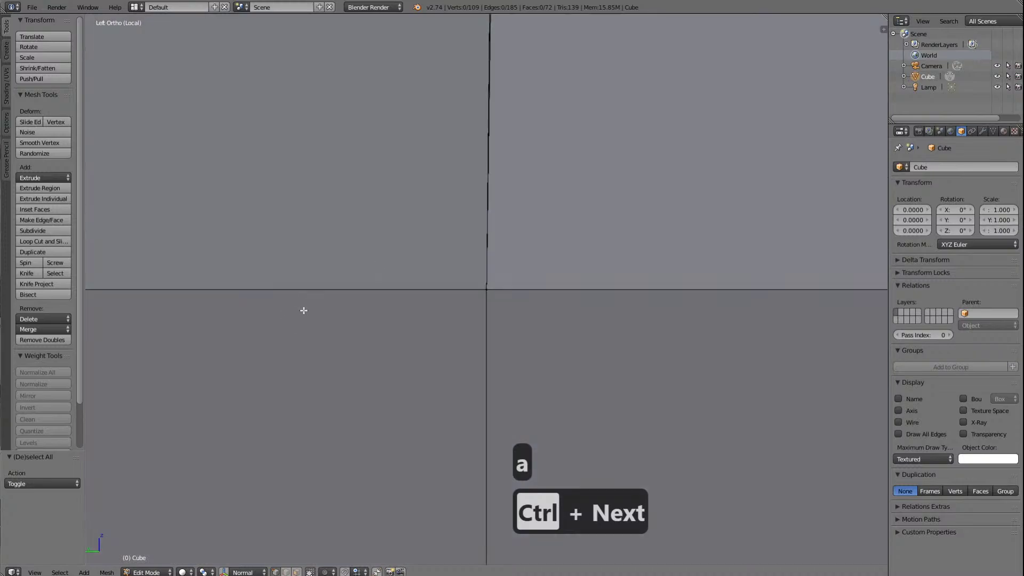
scroll(389, 327, "down", 8)
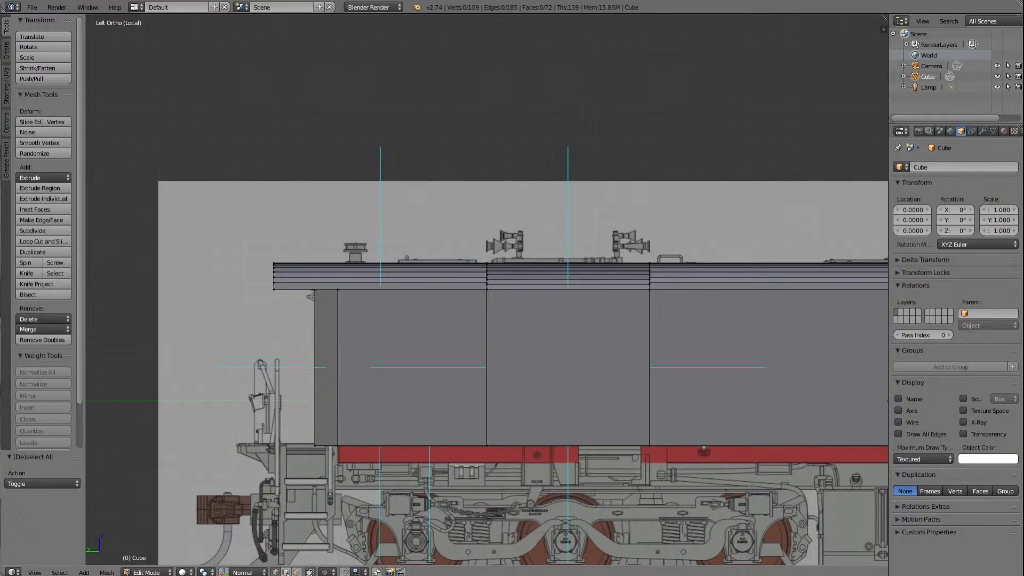
left_click(183, 572)
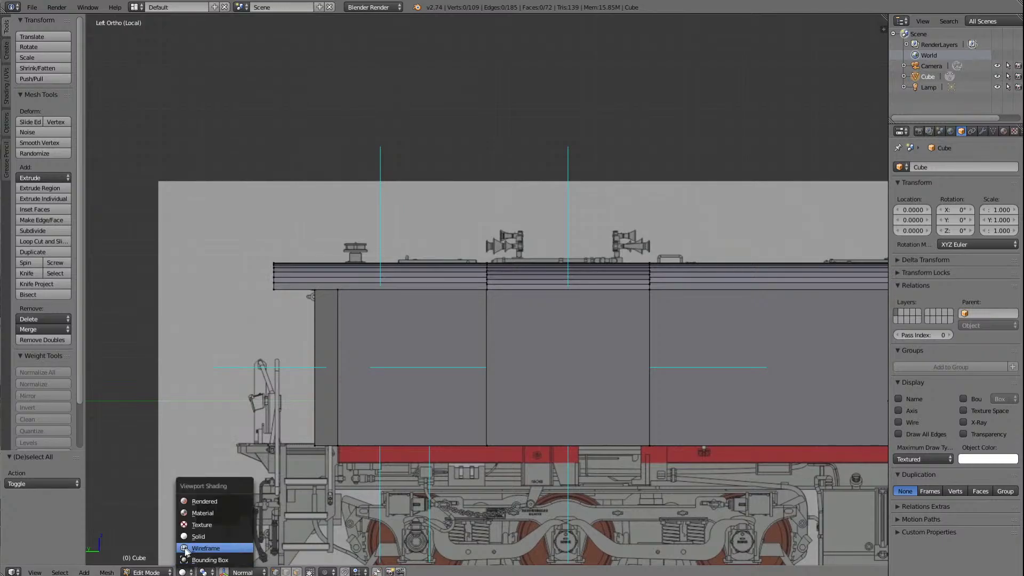
left_click(186, 548)
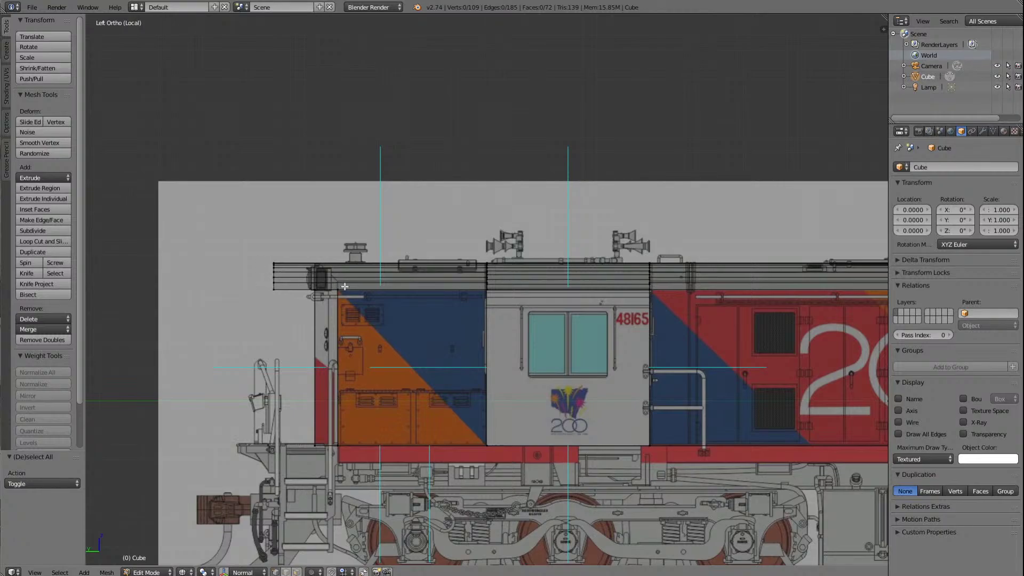
scroll(345, 286, "up", 6)
scroll(343, 314, "down", 5)
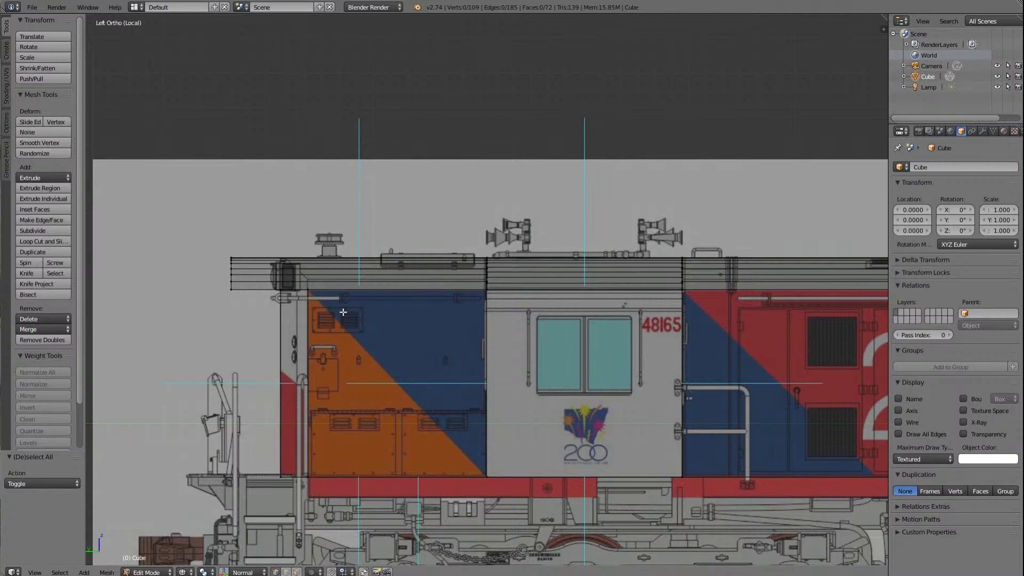
Step: Examine the rounded roof sections and the angled nose end from the front, above and the side
key("KP_4")
key("KP_4")
key("KP_4")
key("KP_4")
key("KP_4")
key("KP_4")
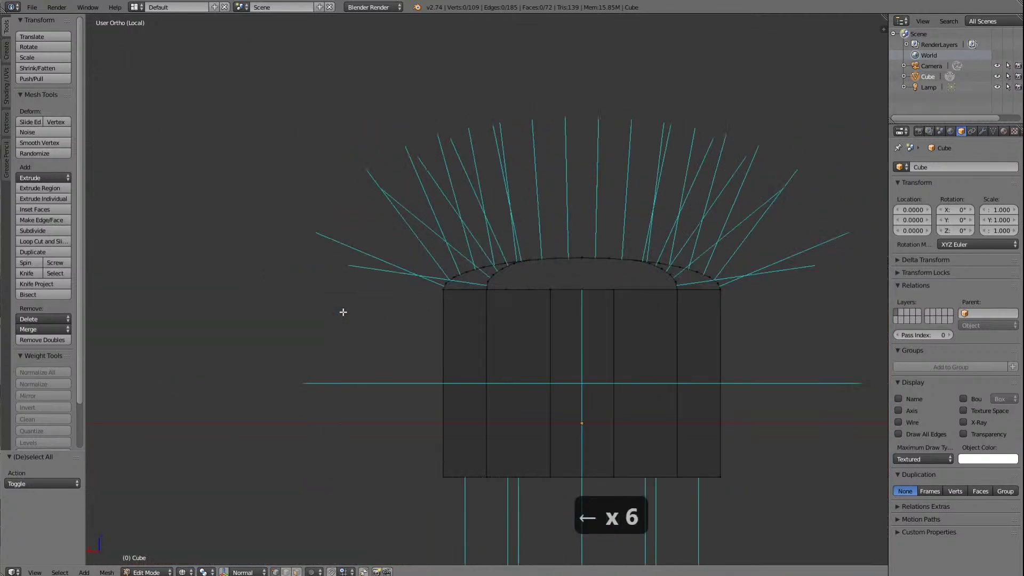
key("KP_8")
key("KP_8")
key("KP_8")
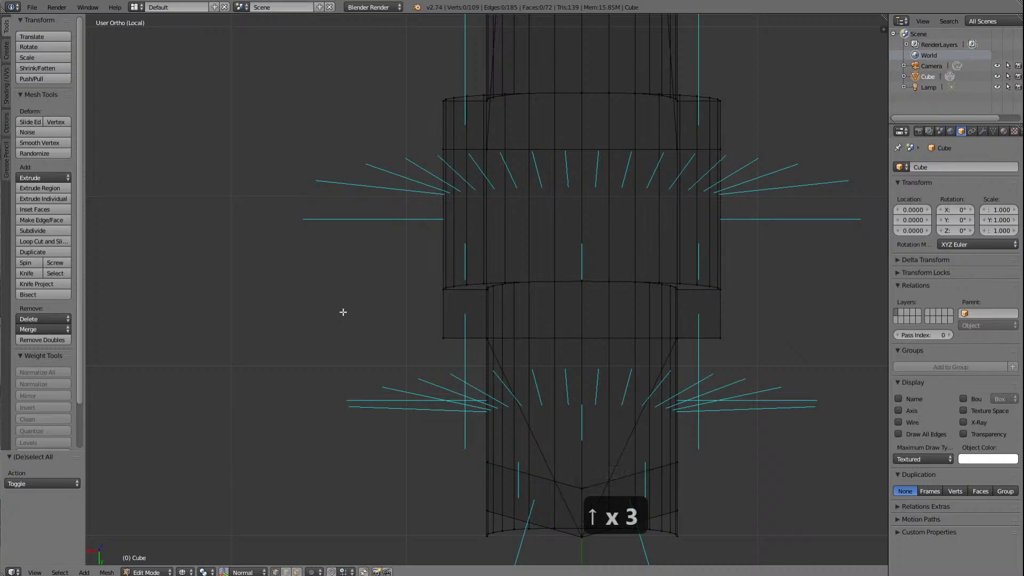
key("KP_8")
key("KP_8")
key("KP_6")
key("KP_6")
key("KP_6")
key("KP_6")
key("KP_6")
key("KP_6")
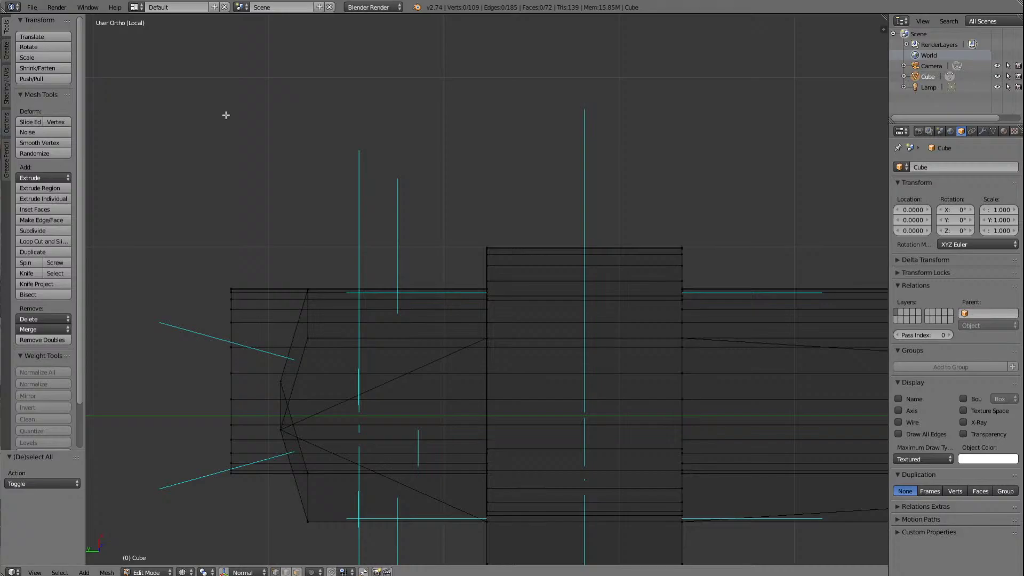
key("Down")
key("Down")
key("Down")
key("Down")
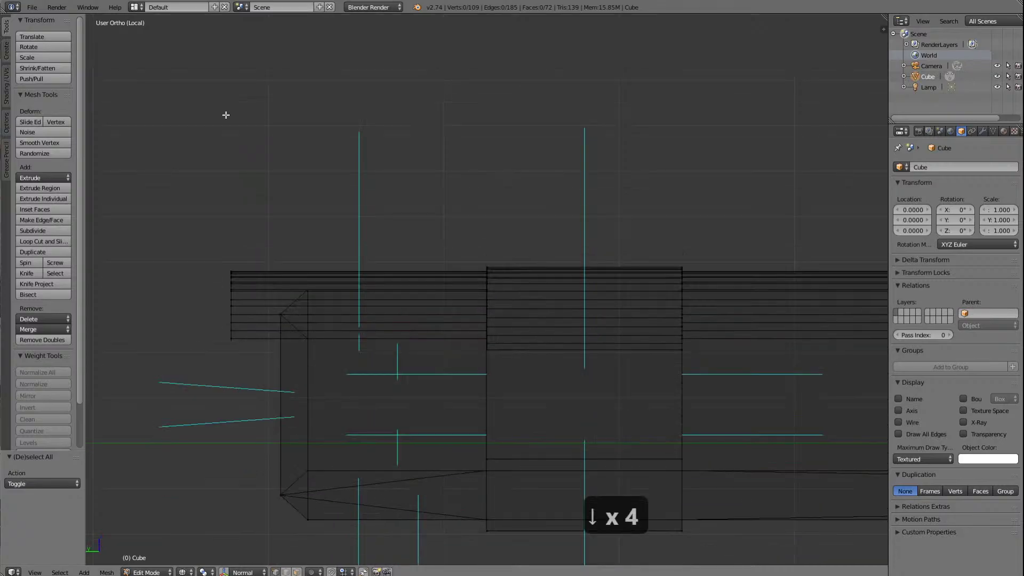
scroll(261, 290, "up", 2)
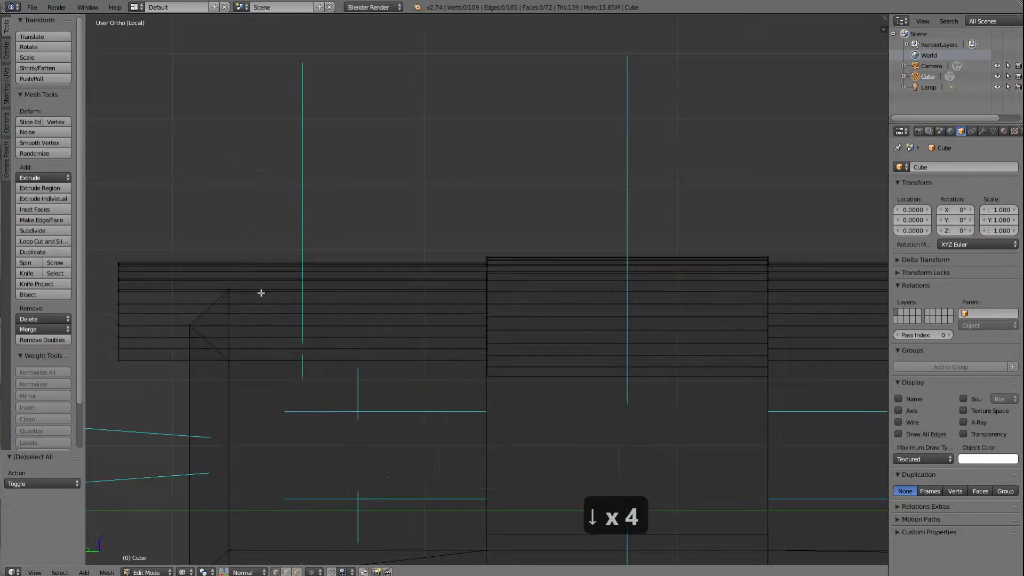
scroll(263, 290, "down", 3)
Step: Select the arched edge loop at the overhanging roof end and move it about -0.288 along Y to the blueprint's front wall
right_click(270, 330)
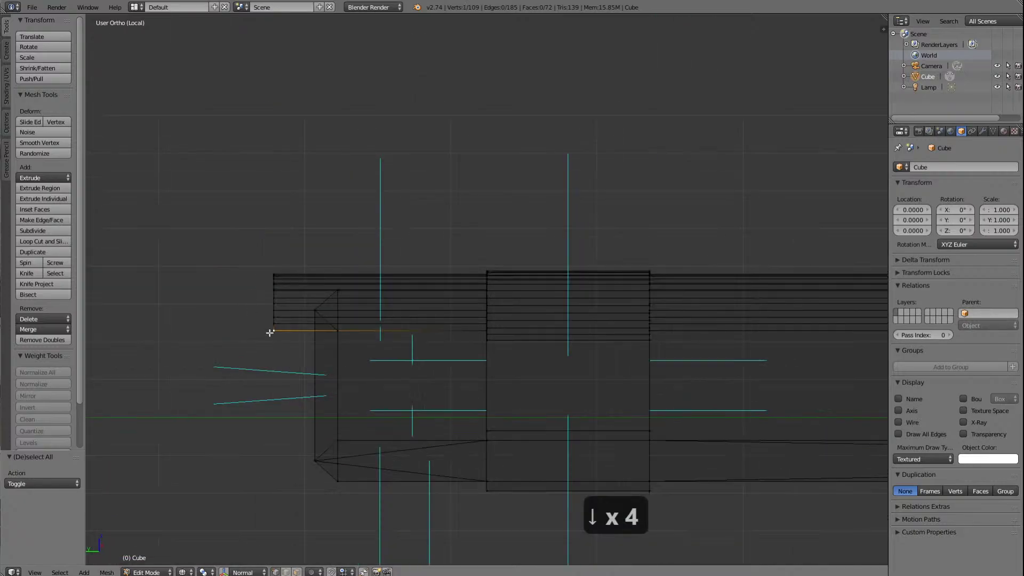
key("KP_Delete")
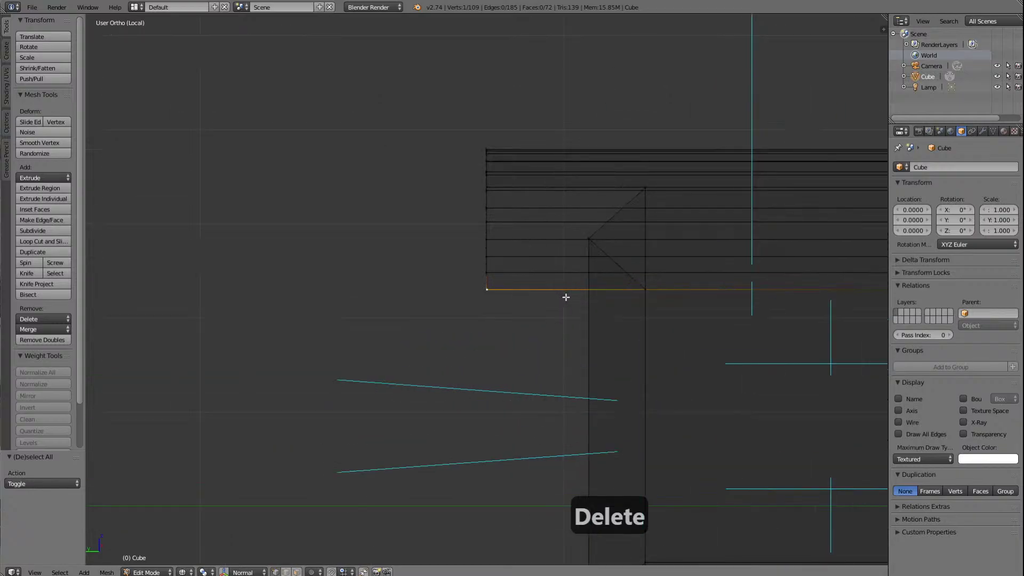
key("KP_Right")
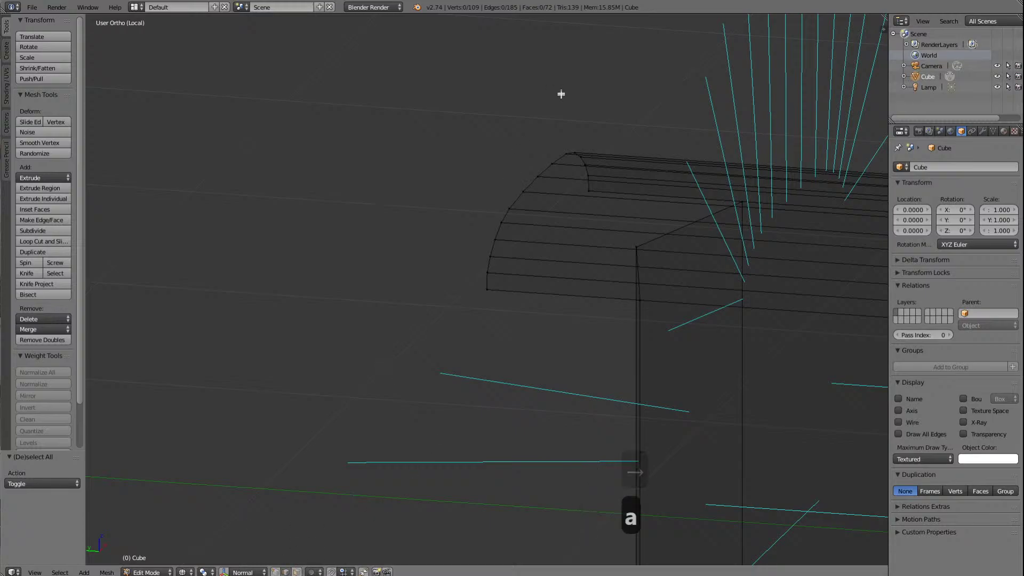
right_click(523, 193, "alt")
middle_click_drag(526, 194, 576, 208)
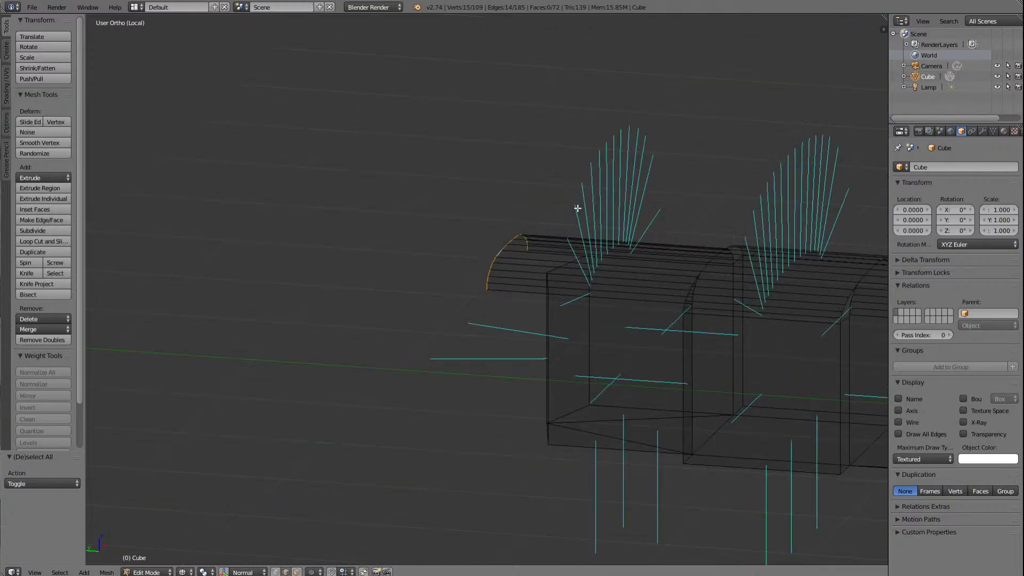
key("ctrl+KP_3")
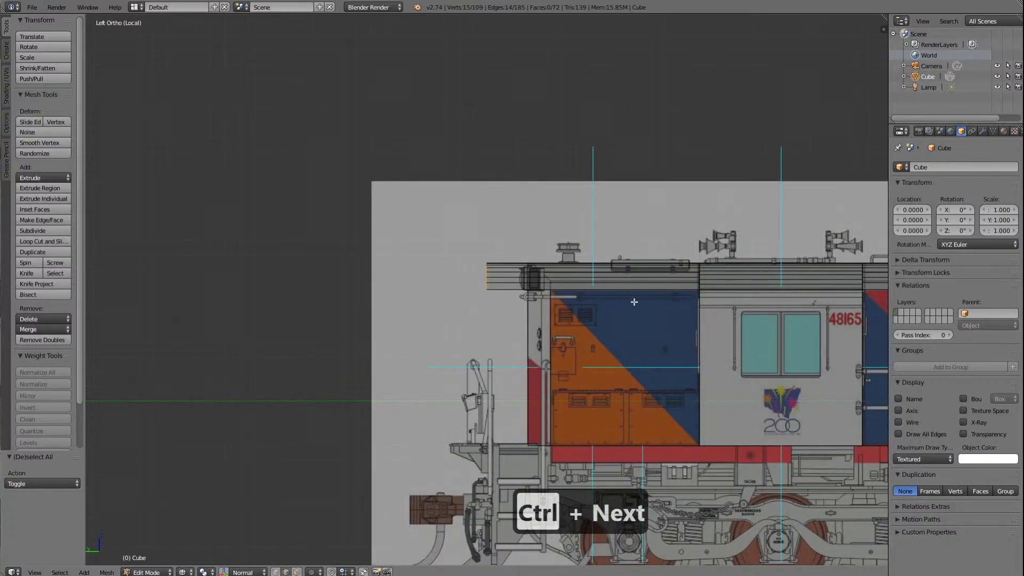
key("g")
key("y")
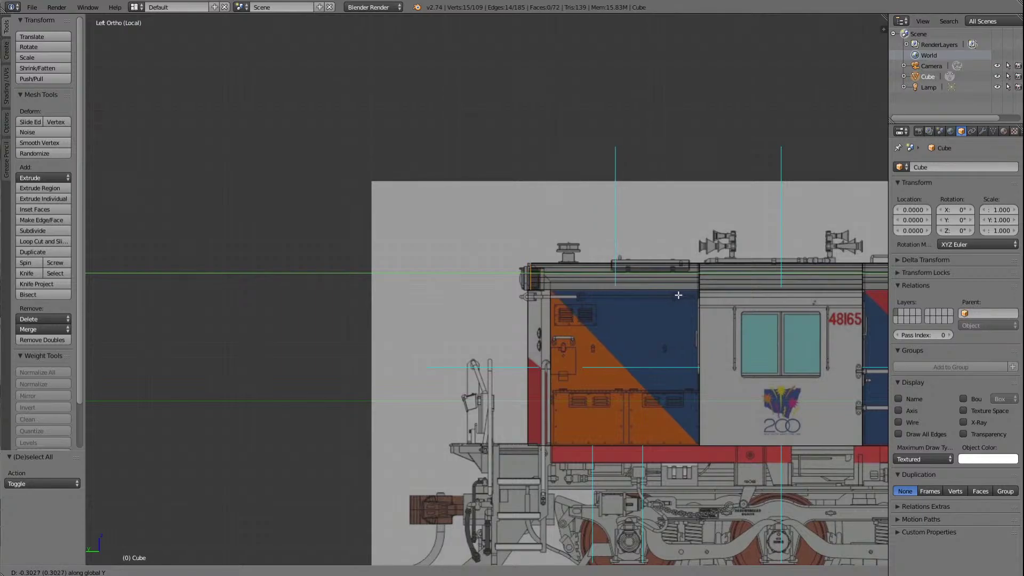
left_click(676, 294)
Step: Fine-tune the roof end's arched edge loop by about 0.007 along Y to match the blueprint's front edge
scroll(635, 336, "up", 7)
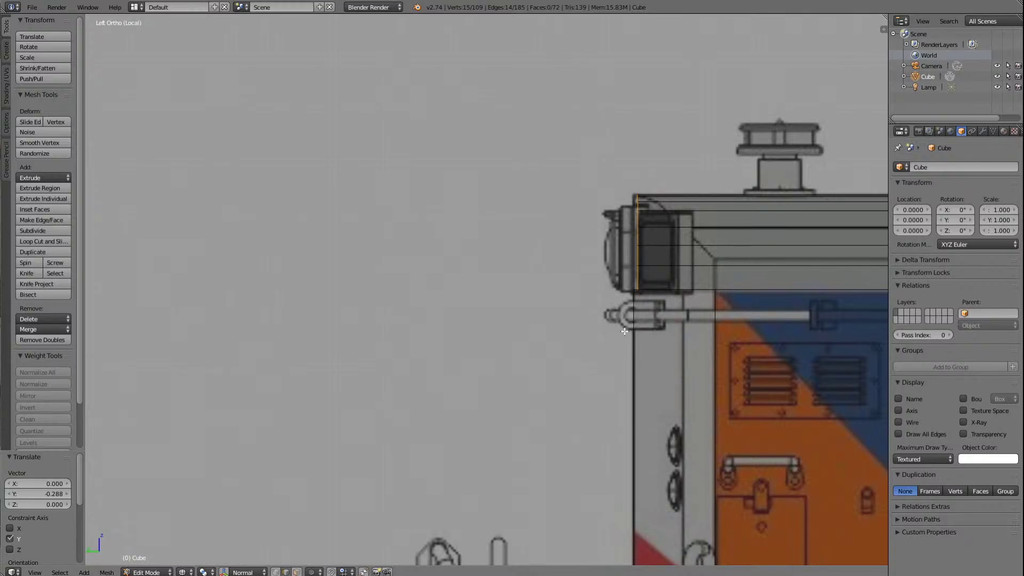
key("KP_Decimal")
scroll(629, 311, "up", 5)
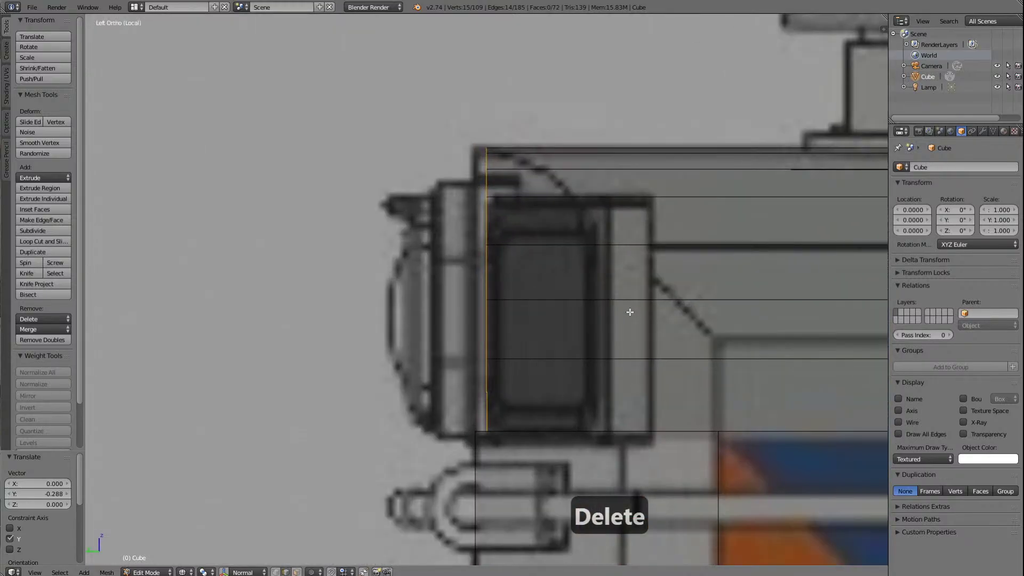
key("g")
key("y")
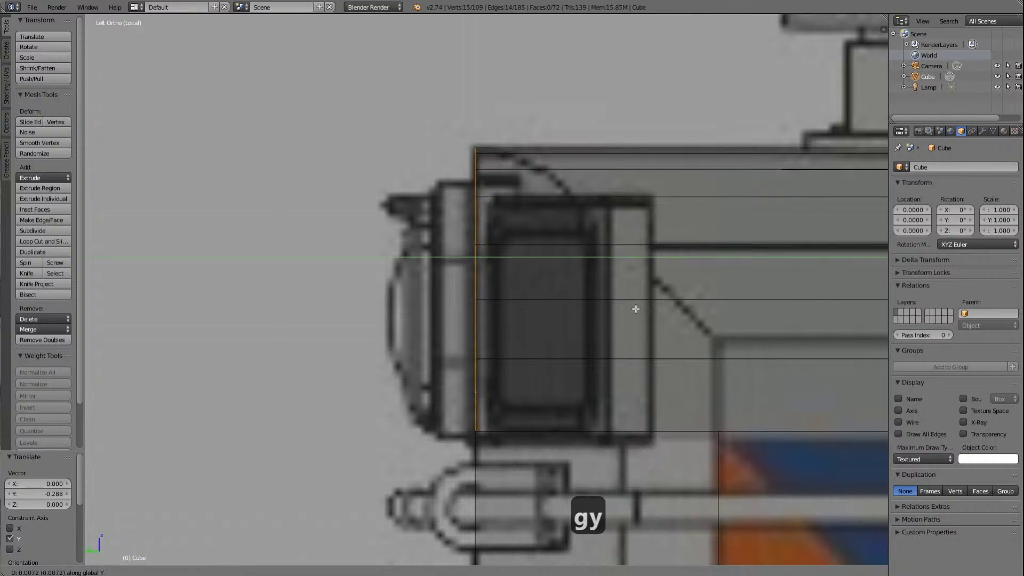
left_click(636, 308)
scroll(635, 307, "down", 6)
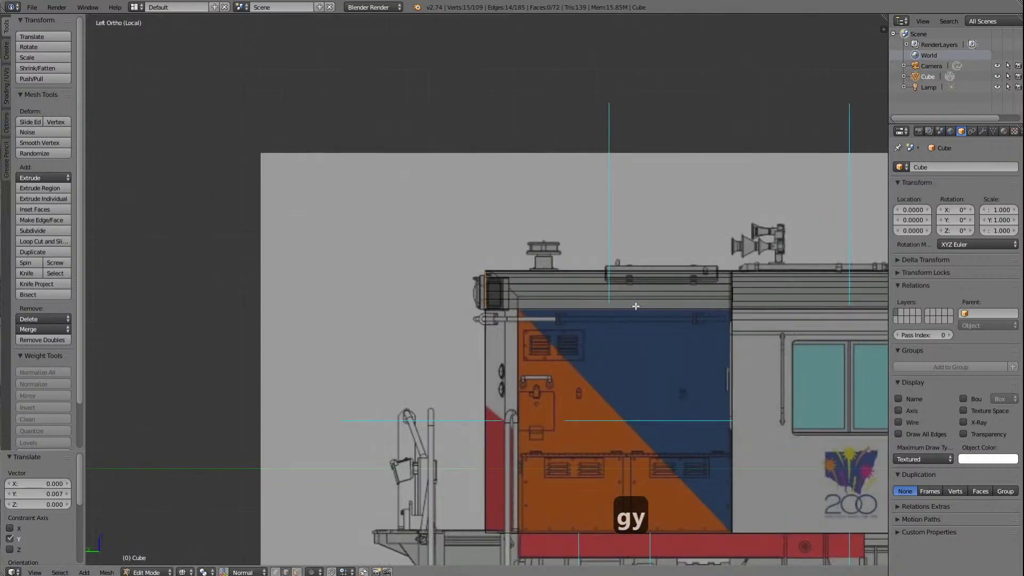
scroll(635, 306, "down", 2)
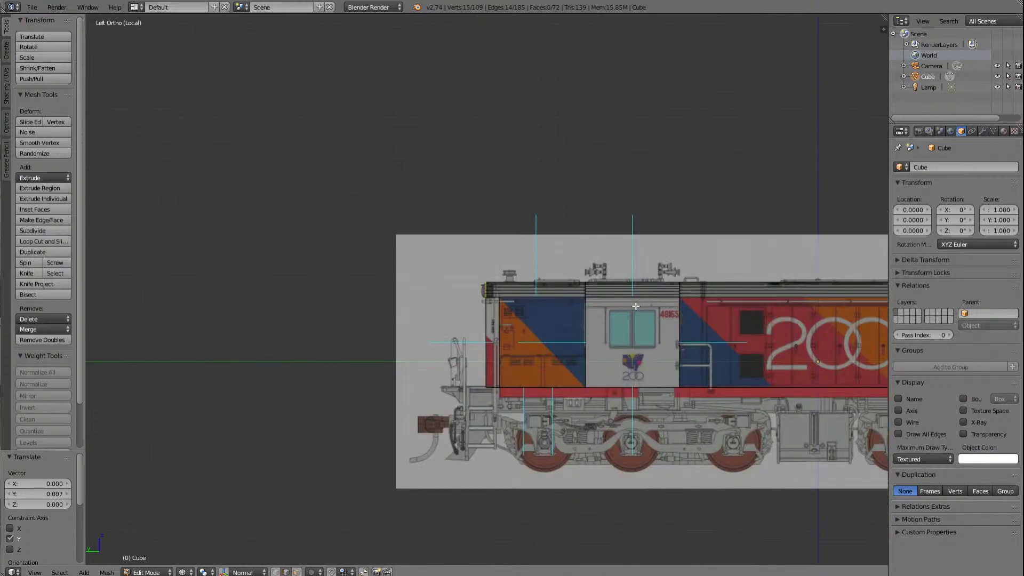
scroll(635, 306, "up", 5)
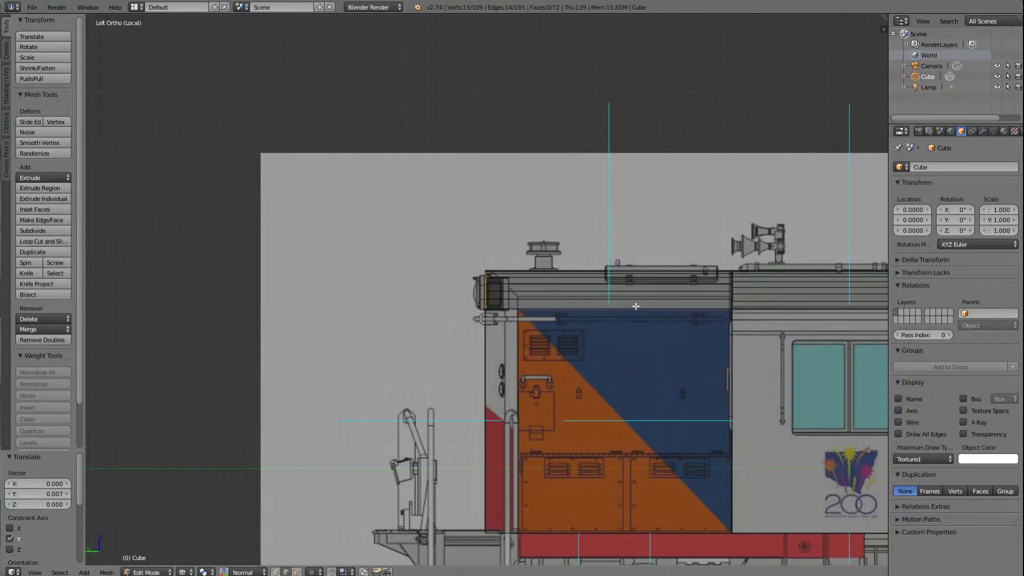
scroll(635, 306, "up", 6)
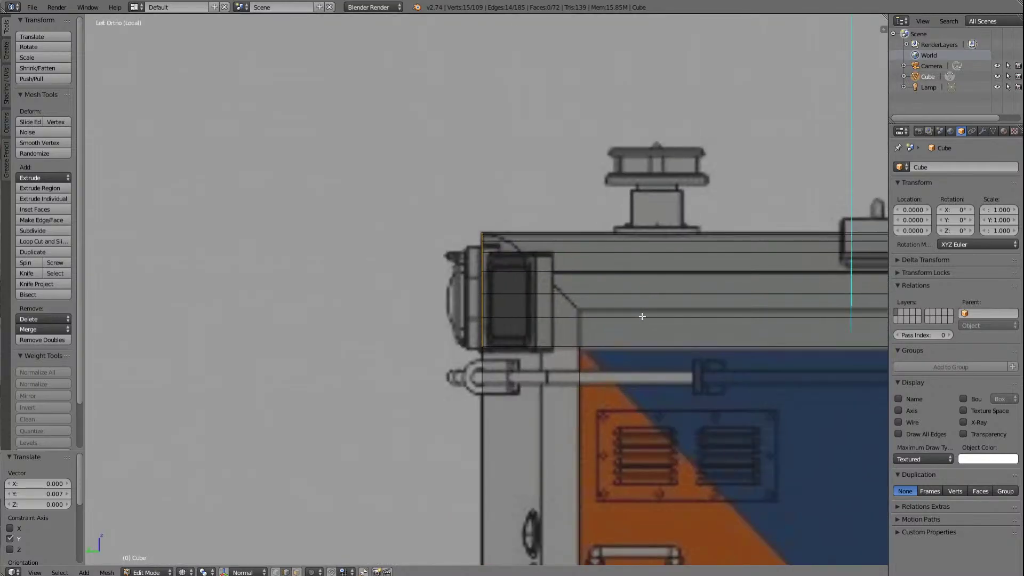
key("KP_6")
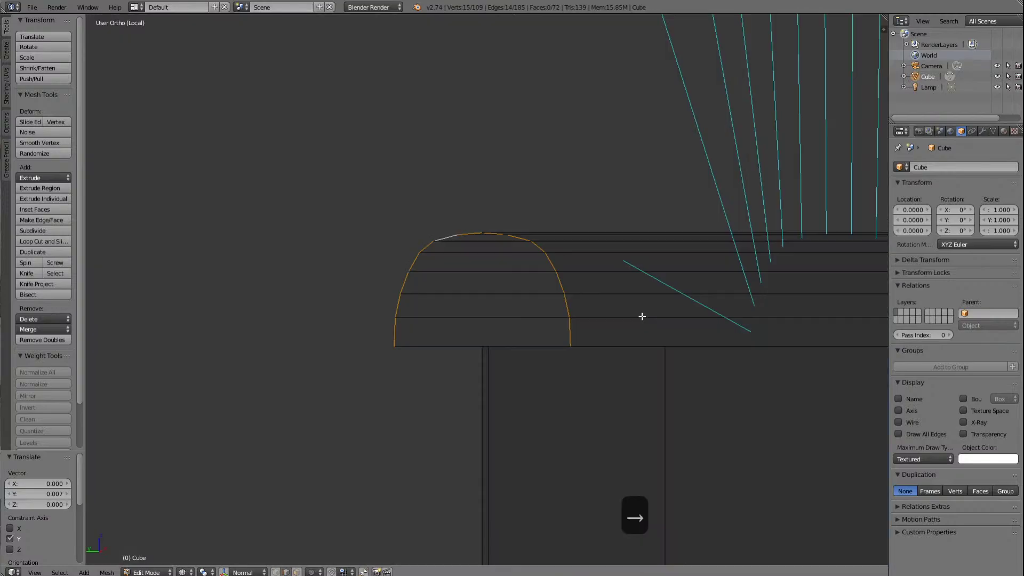
Step: Return to solid shading and merge the roof overhang's lower corner vertex into the side wall's top corner vertex, using At Last
left_click(183, 572)
left_click(200, 535)
scroll(641, 321, "down", 5)
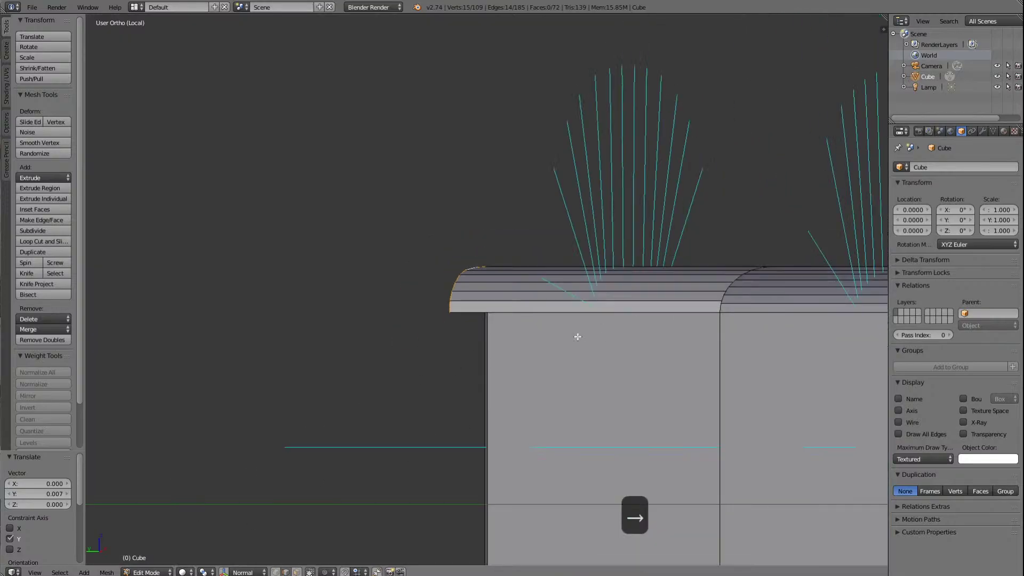
scroll(505, 345, "up", 4)
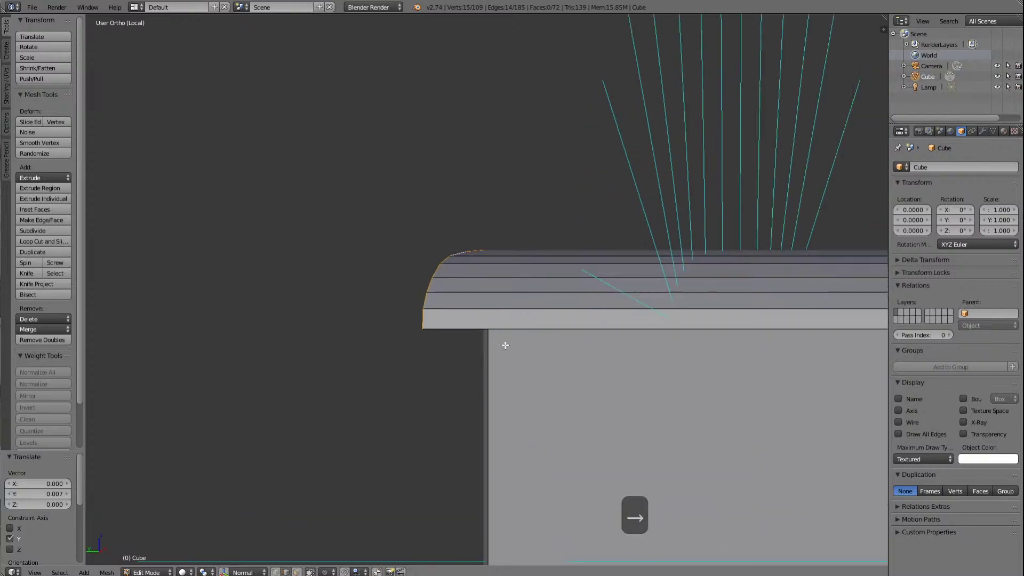
left_click(275, 572)
key("a")
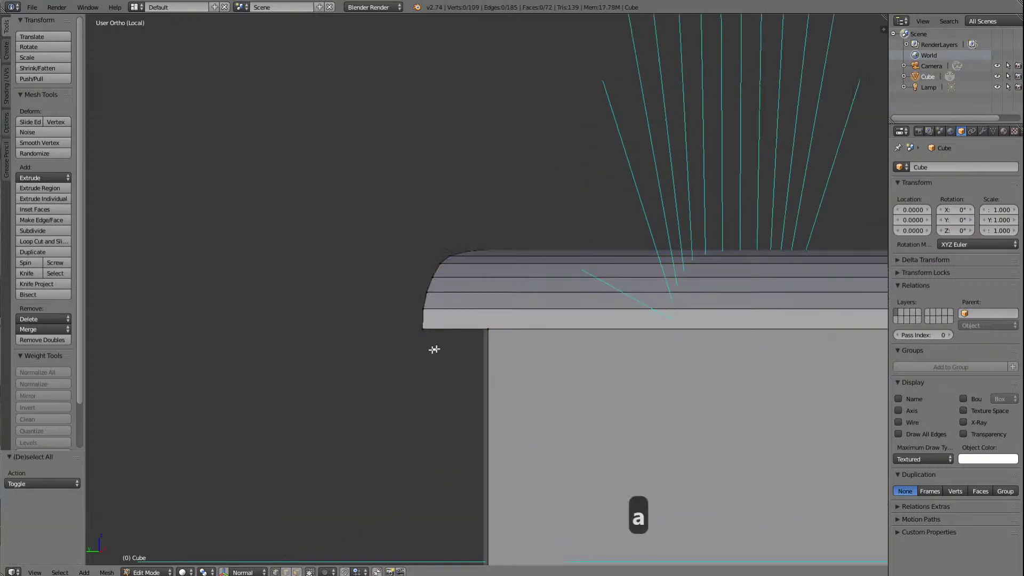
right_click(424, 330)
right_click(488, 330, "shift")
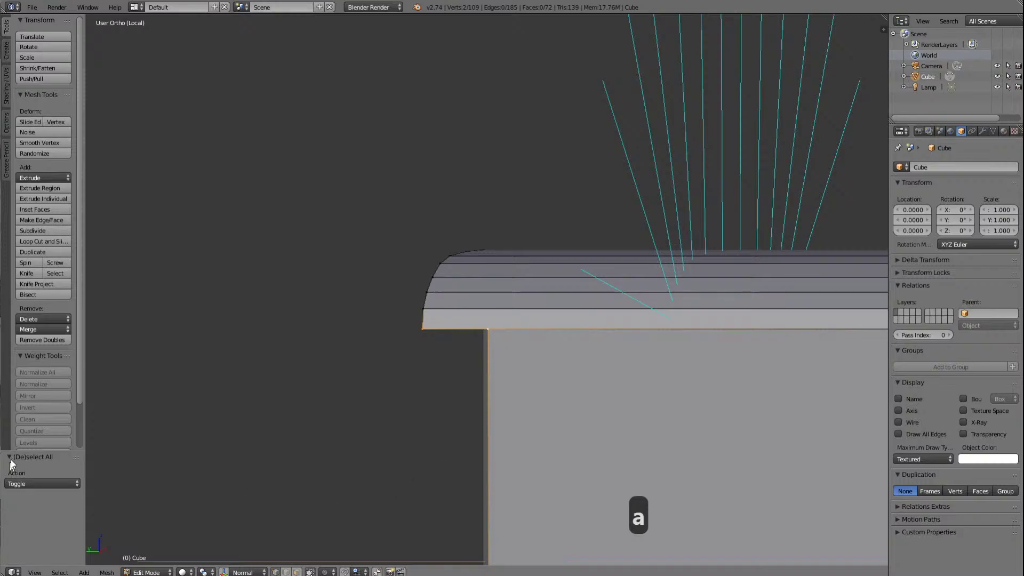
left_click(37, 330)
left_click(40, 354)
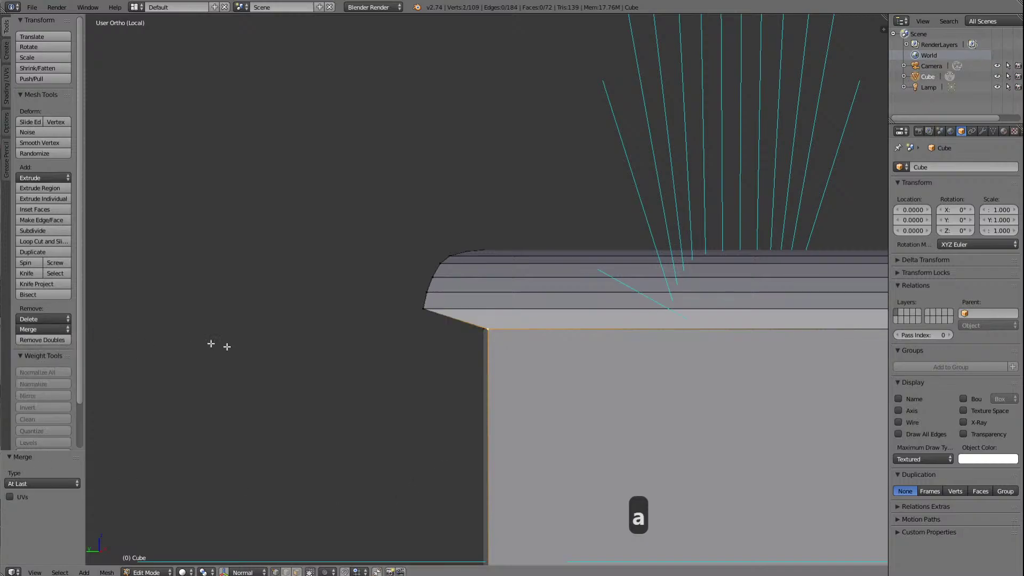
Step: Merge the roof overhang's lower corner vertex on the opposite side into that wall's top corner vertex, using At Last
key("a")
key("Left")
key("Left")
key("Left")
key("Left")
key("Left")
key("Left")
key("Left")
key("Left")
key("Left")
key("Left")
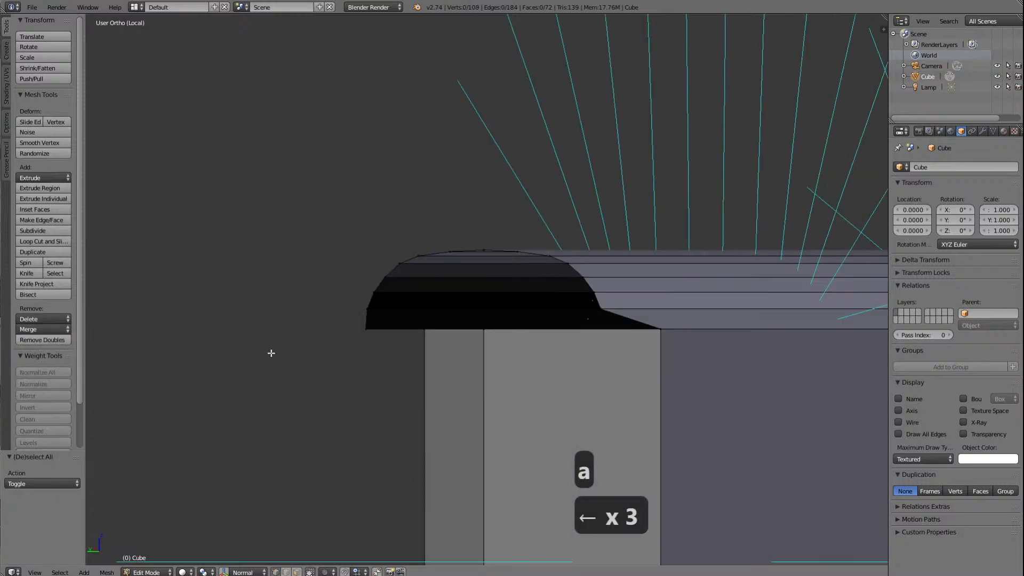
key("Left")
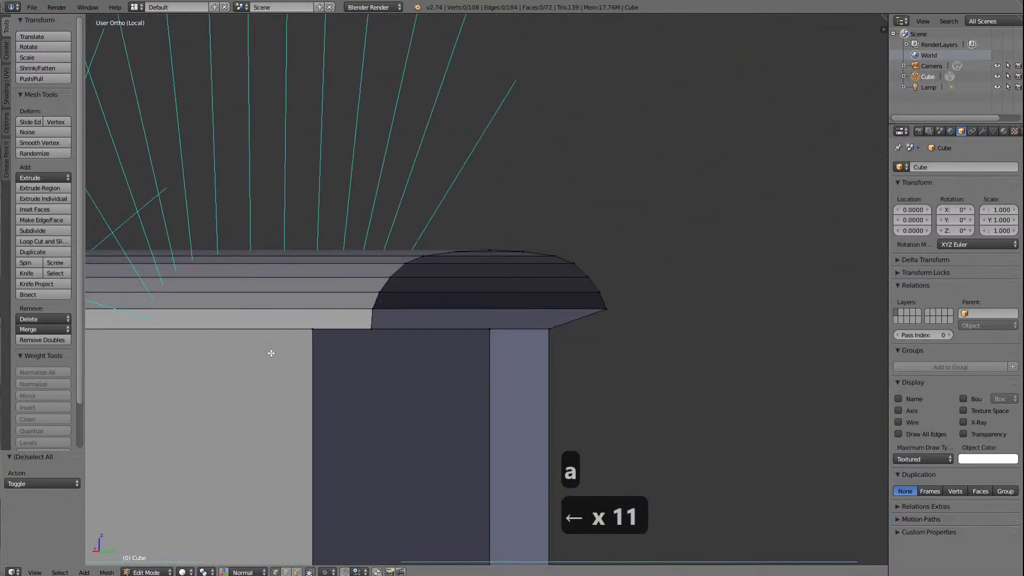
right_click(368, 332)
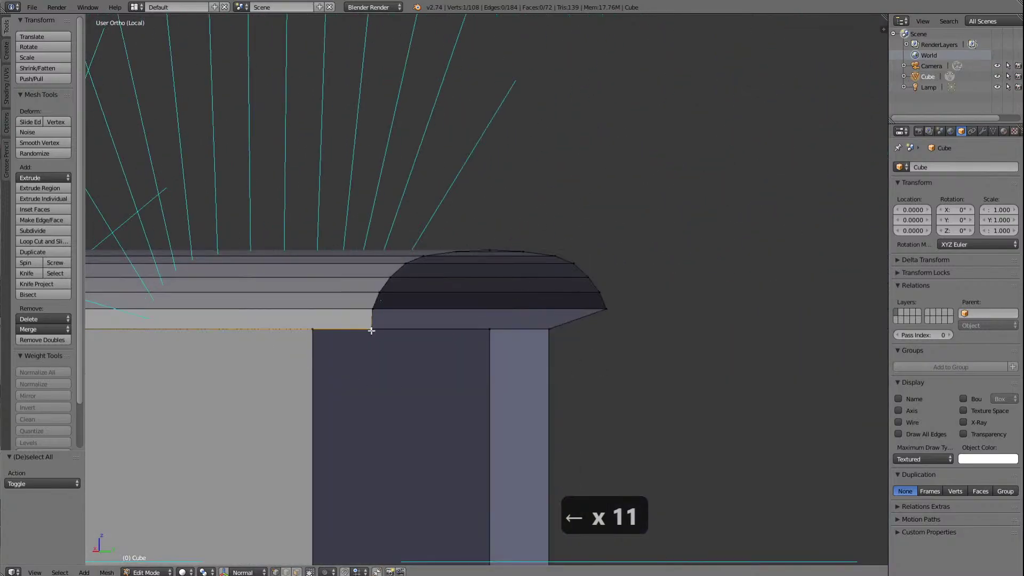
right_click(314, 331, "shift")
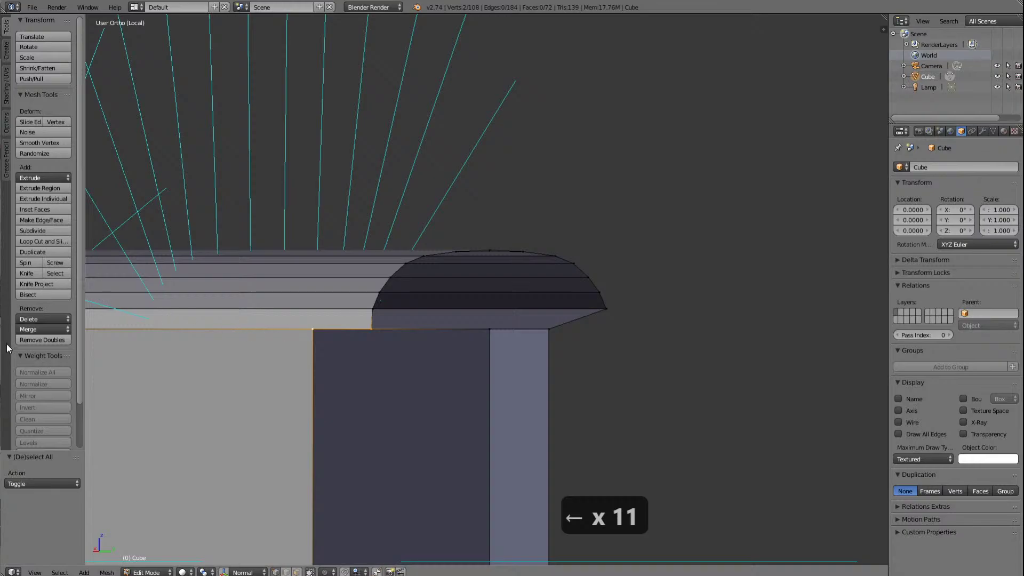
left_click(34, 327)
left_click(45, 351)
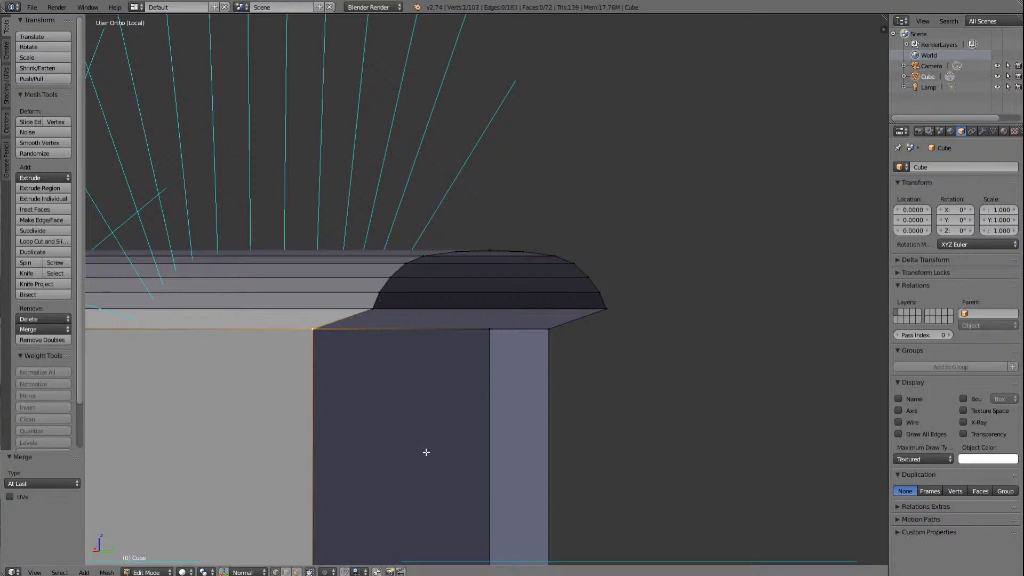
key("a")
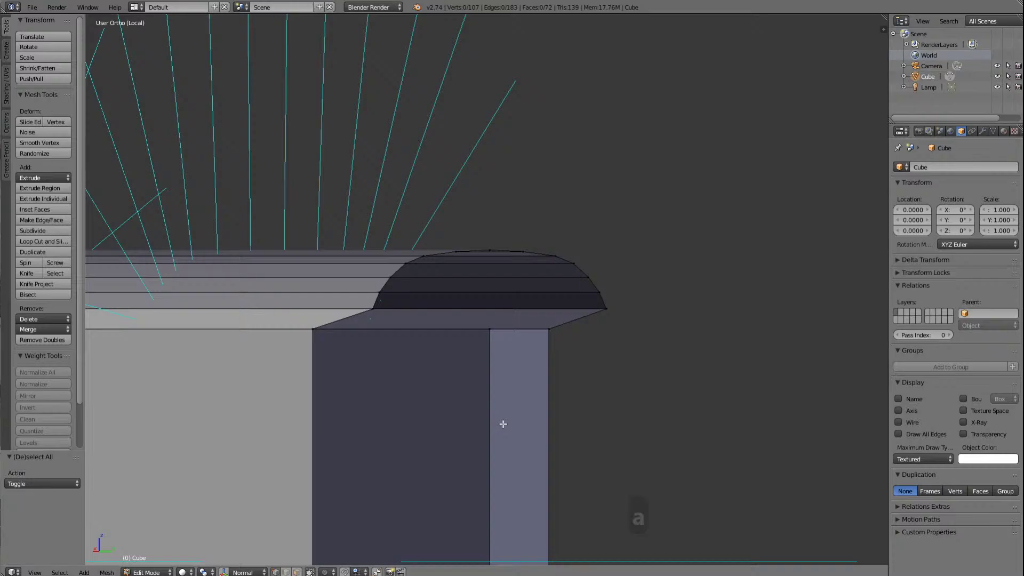
Step: Show the mesh in wireframe in the top orthographic view, framed on the pointed nose end
key("KP_Home")
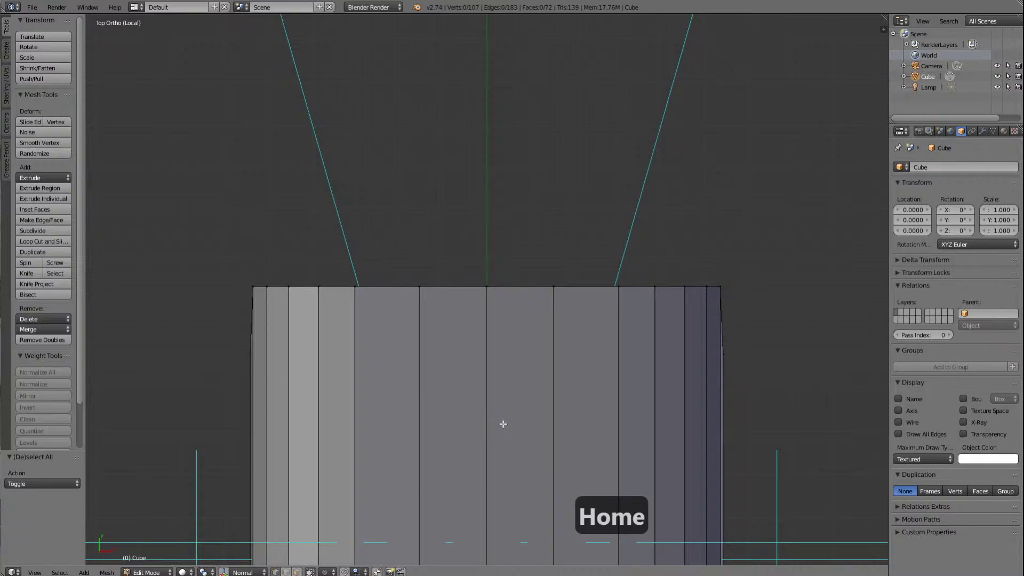
left_click(183, 571)
left_click(197, 552)
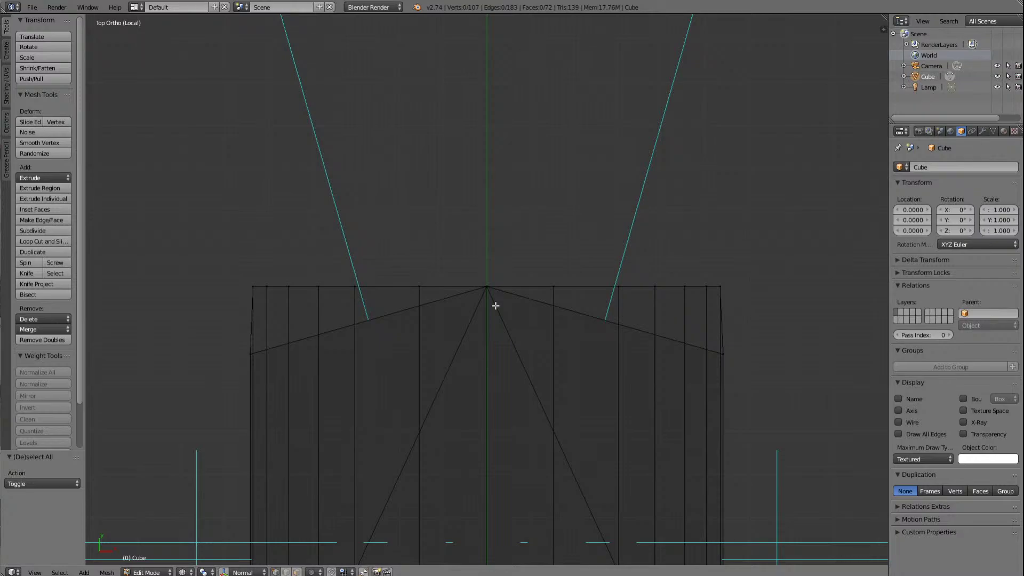
key("KP_5")
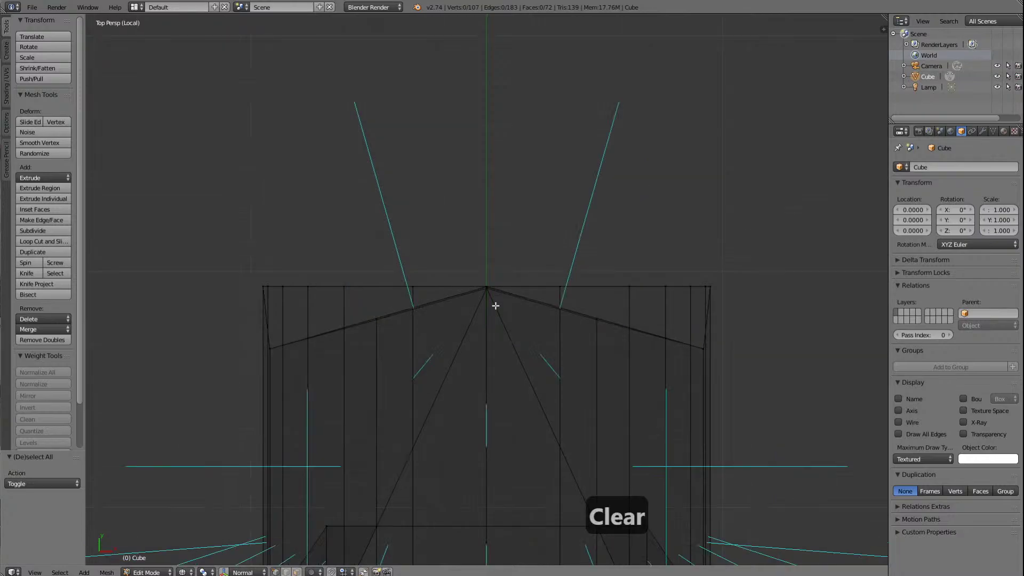
key("KP_5")
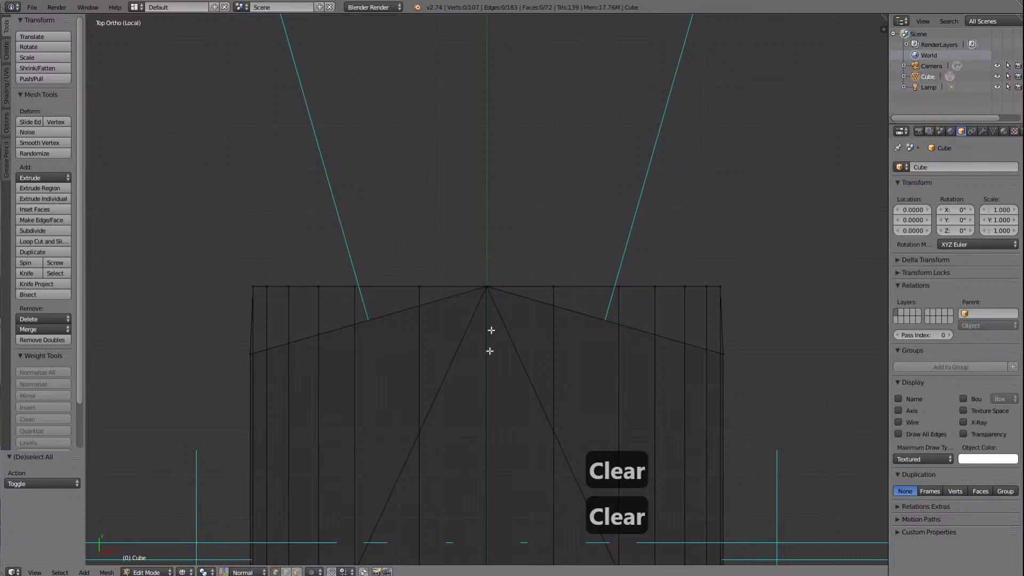
scroll(491, 351, "up", 5)
scroll(491, 353, "down", 5)
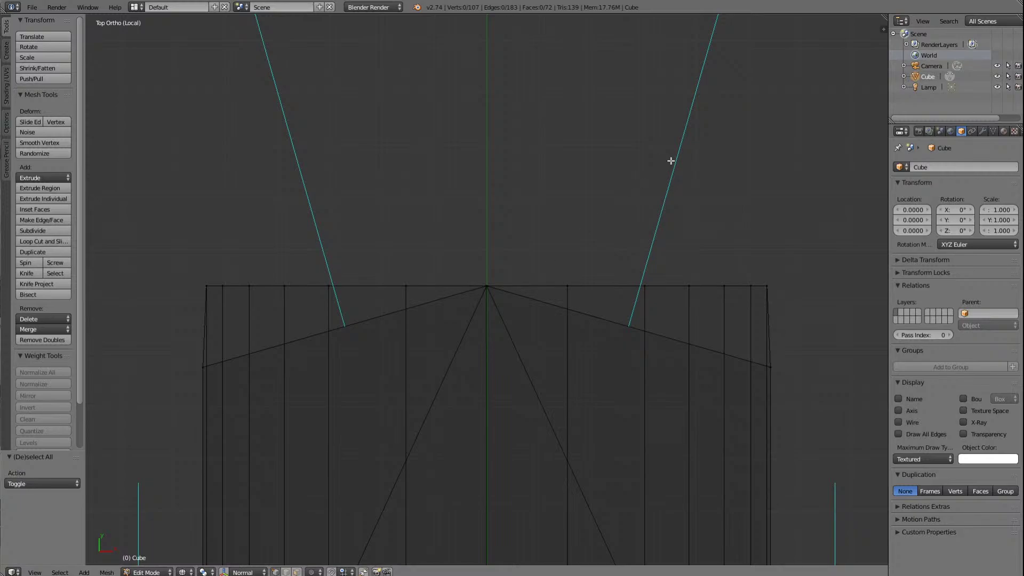
Step: Select the roof's front-edge vertices on both sides of the centre vertex and move them about -0.045 along Y toward the slanted nose edges
key("a")
key("a")
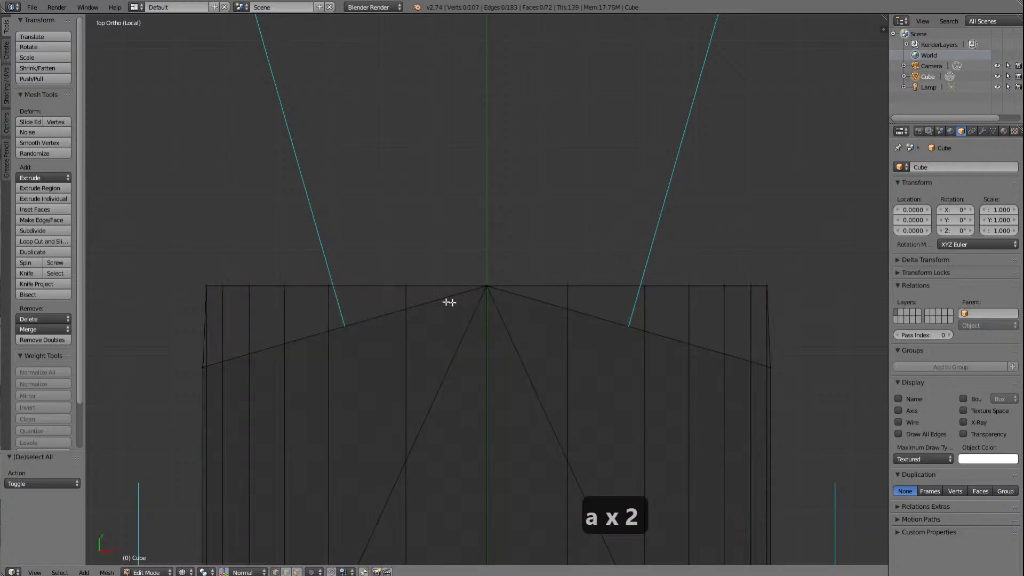
right_click(406, 286)
right_click(329, 285, "shift")
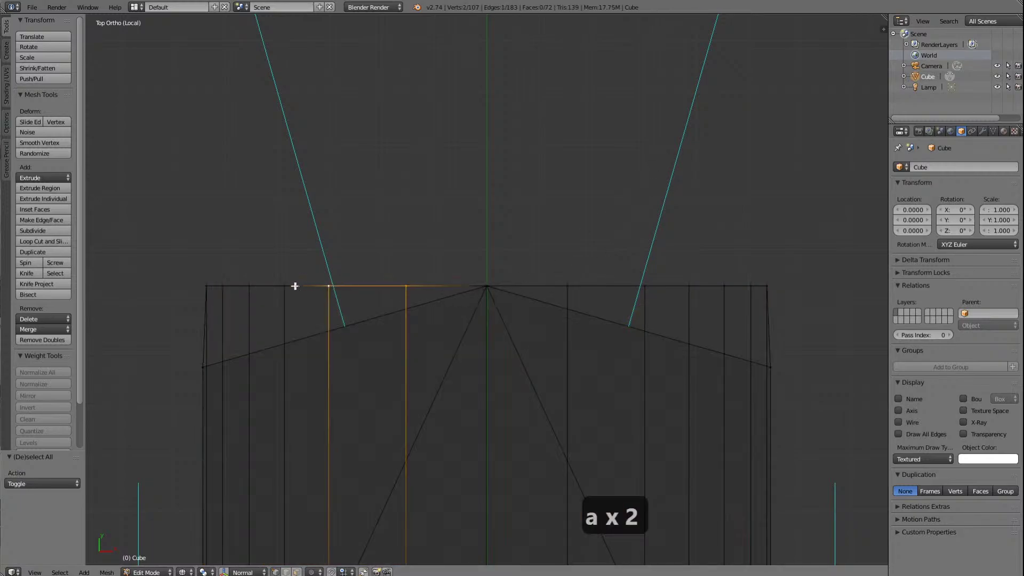
right_click(284, 286, "shift")
right_click(249, 286, "shift")
right_click(224, 286, "shift")
right_click(206, 286, "shift")
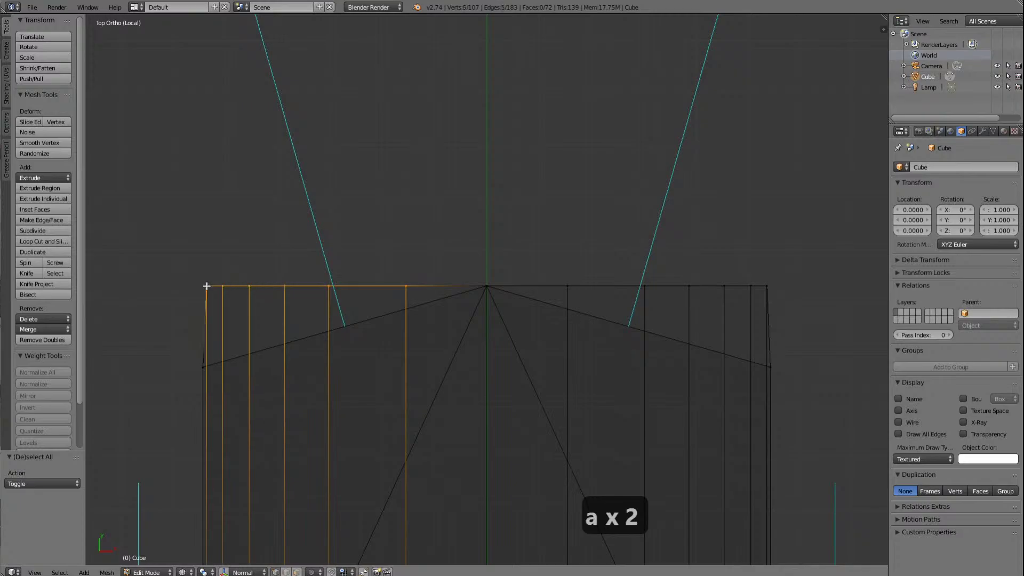
right_click(567, 286, "shift")
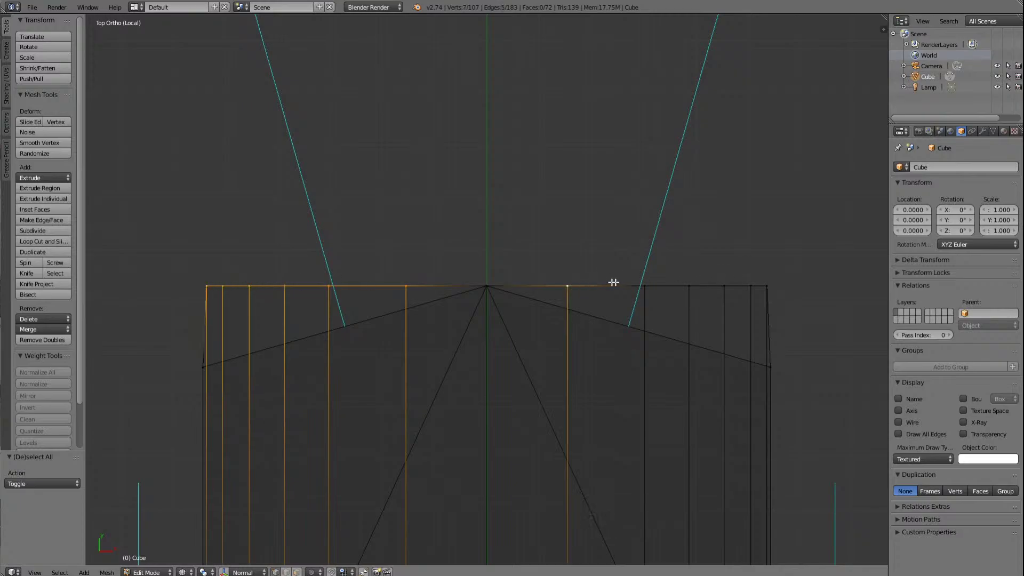
right_click(644, 285, "shift")
right_click(689, 286, "shift")
right_click(723, 285, "shift")
right_click(752, 282, "shift")
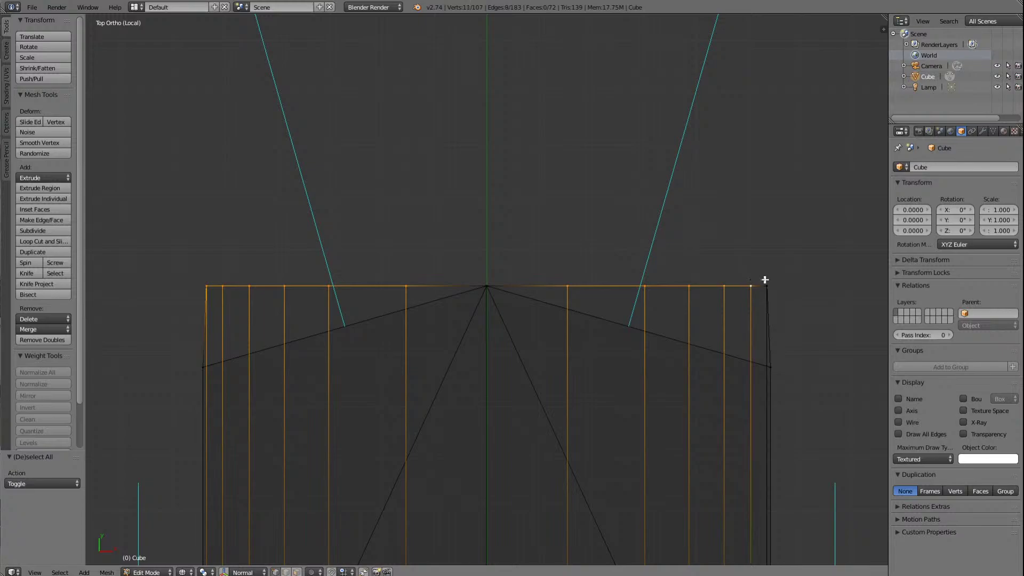
right_click(767, 281, "shift")
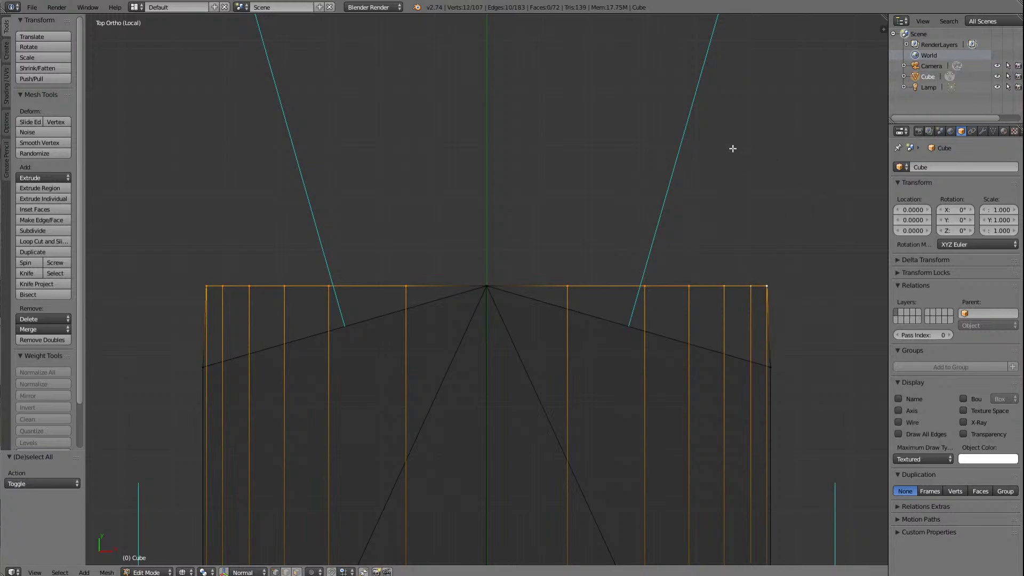
key("g")
key("y")
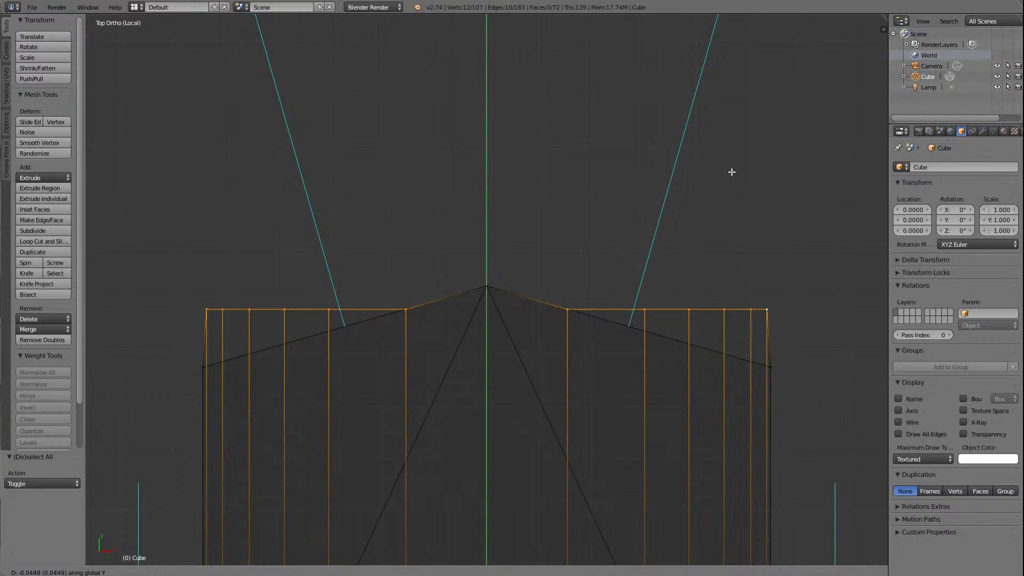
left_click(731, 171)
Step: Fine-tune the selected roof vertices by about 0.0005 along Y so the innermost pair meets the slanted nose edges
scroll(690, 304, "up", 5)
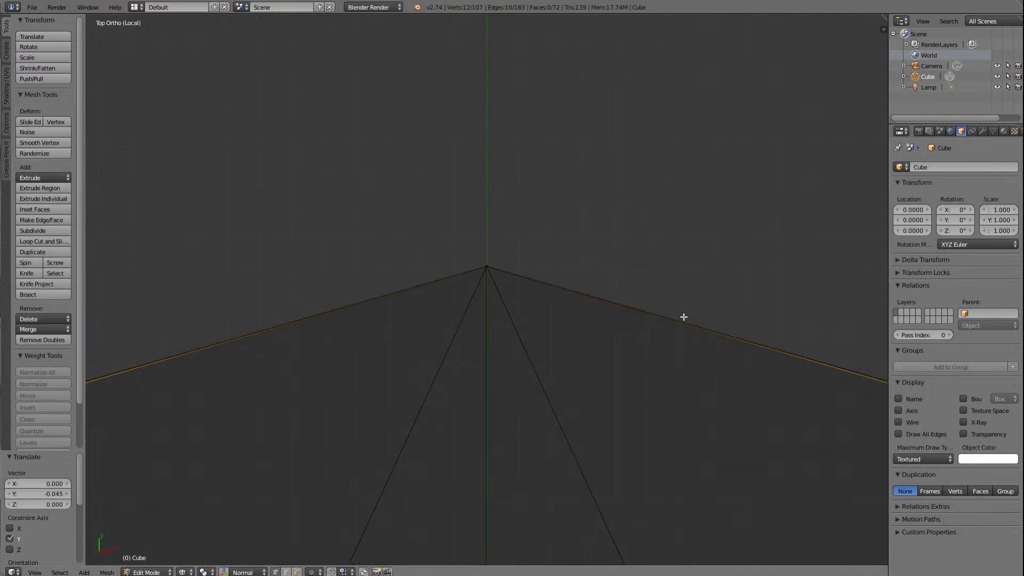
scroll(683, 316, "down", 2)
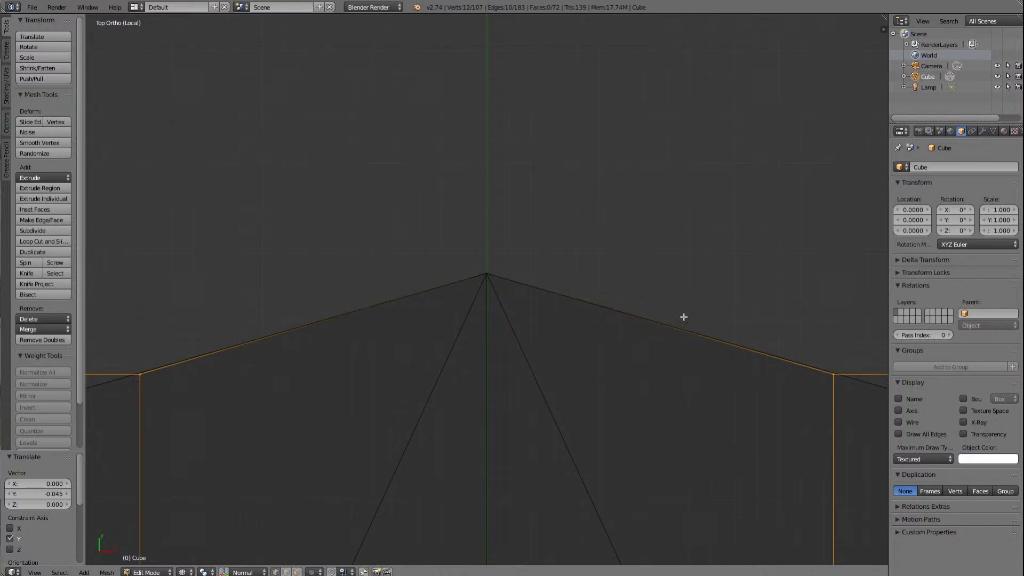
key("g")
key("y")
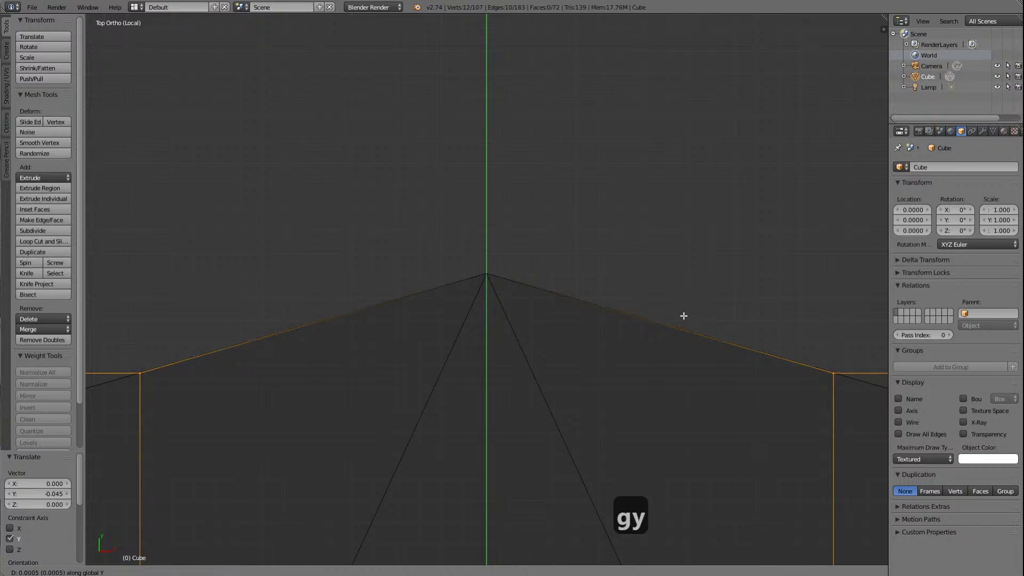
left_click(683, 316)
Step: Shift the selected roof vertices about 0.0001 along Y so the innermost vertex sits on the slanted nose edge
scroll(683, 315, "down", 6, "ctrl")
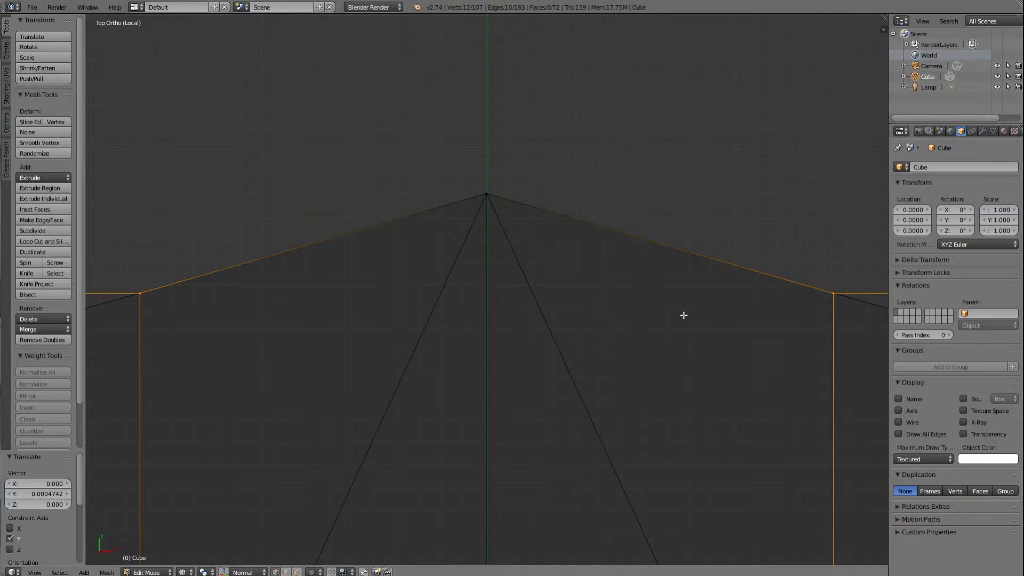
scroll(684, 316, "up", 10, "ctrl")
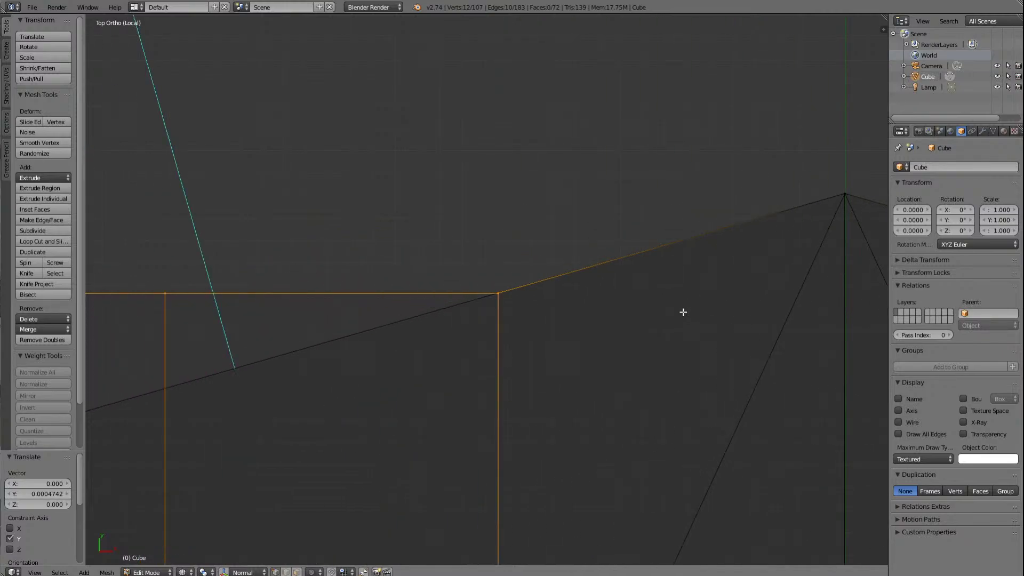
scroll(666, 338, "up", 3)
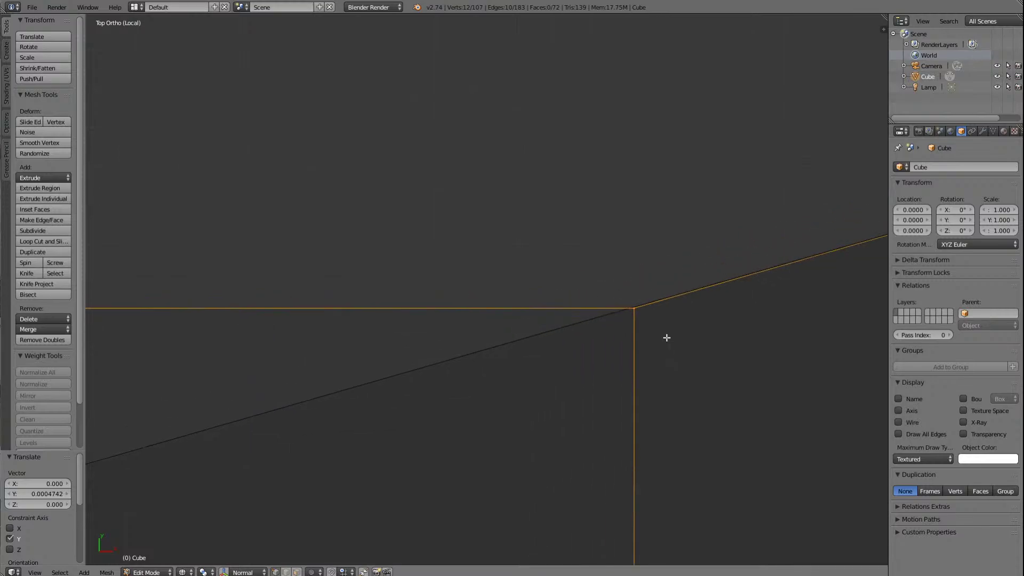
scroll(666, 337, "up", 4, "shift")
scroll(666, 337, "down", 8, "ctrl")
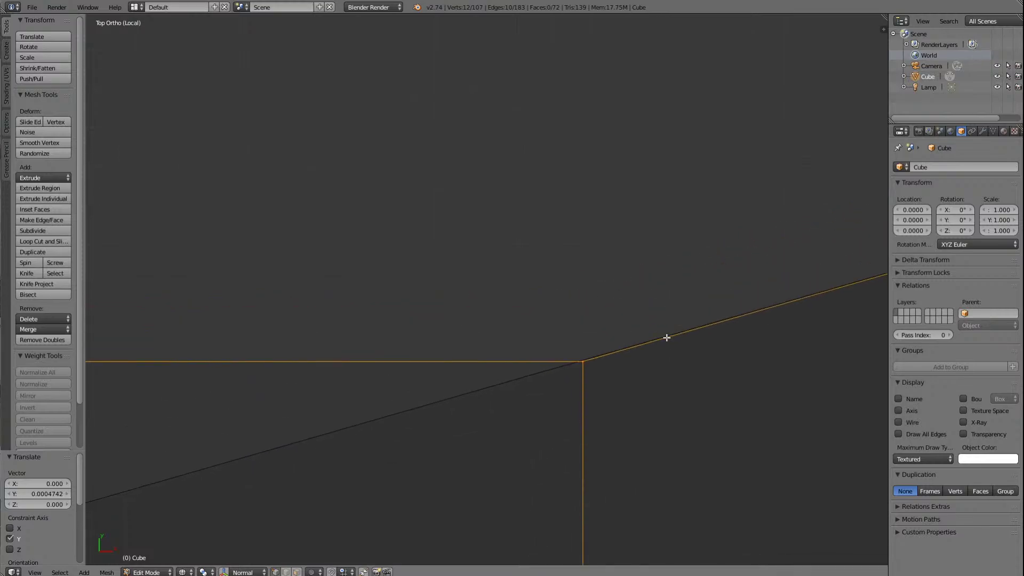
scroll(578, 402, "up", 6, "shift")
scroll(578, 402, "down", 4, "ctrl")
scroll(578, 402, "up", 5, "shift")
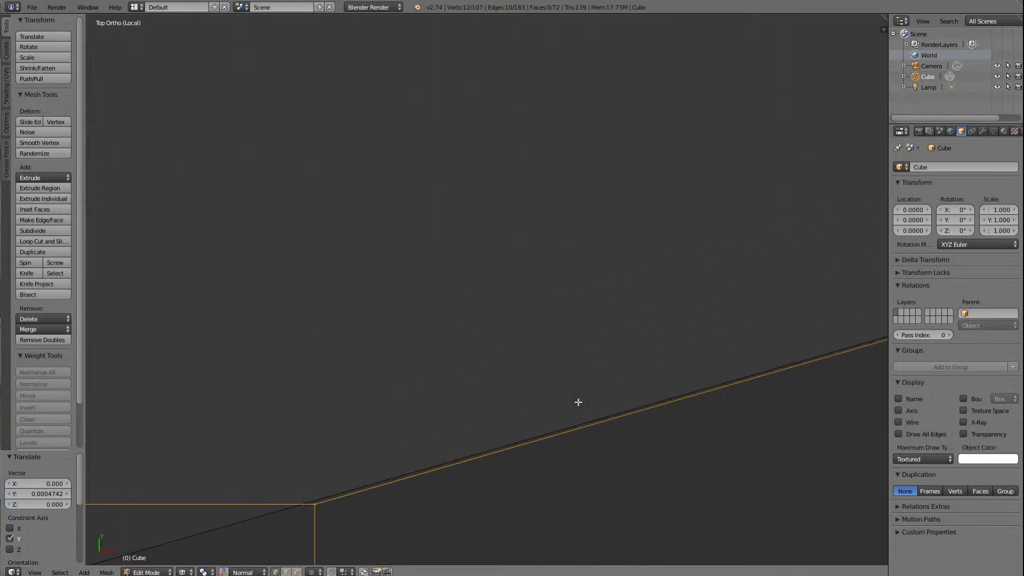
scroll(578, 402, "down", 13, "shift")
scroll(578, 402, "down", 2, "shift")
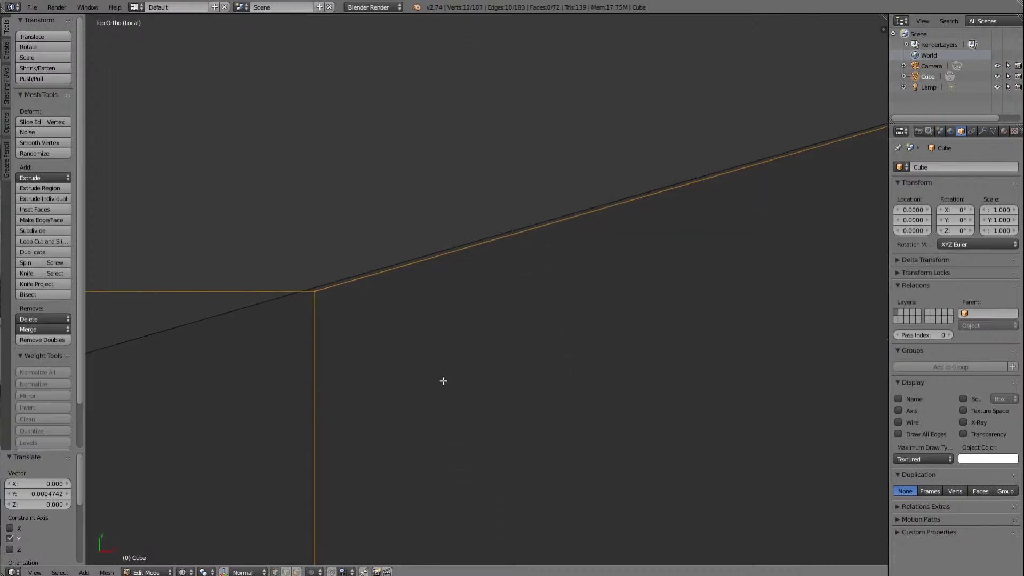
scroll(443, 376, "up", 5, "ctrl")
scroll(458, 372, "up", 4, "shift")
scroll(458, 372, "down", 5, "shift")
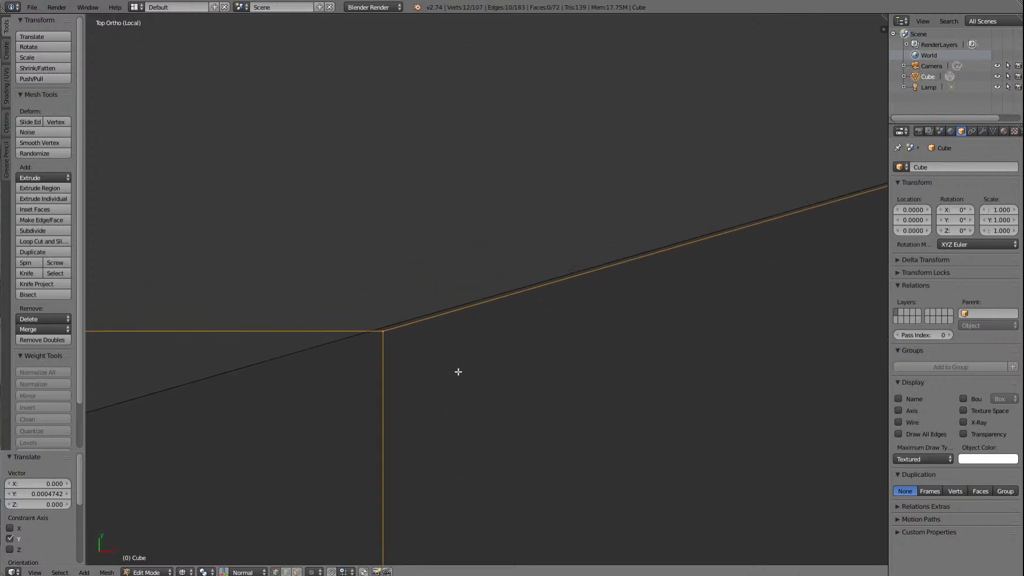
scroll(459, 368, "up", 3, "ctrl")
scroll(460, 368, "down", 16, "ctrl")
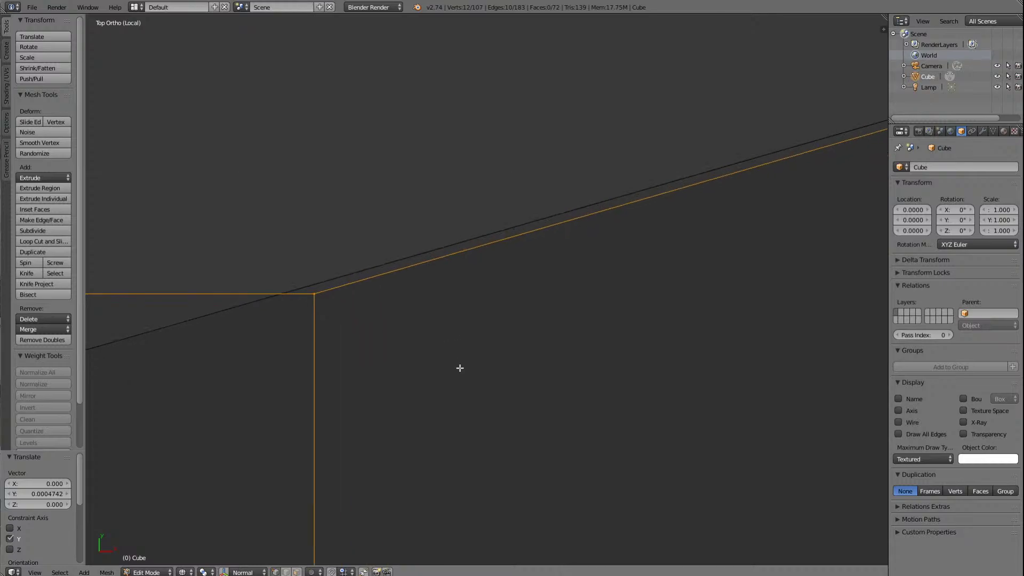
scroll(460, 368, "down", 4, "shift")
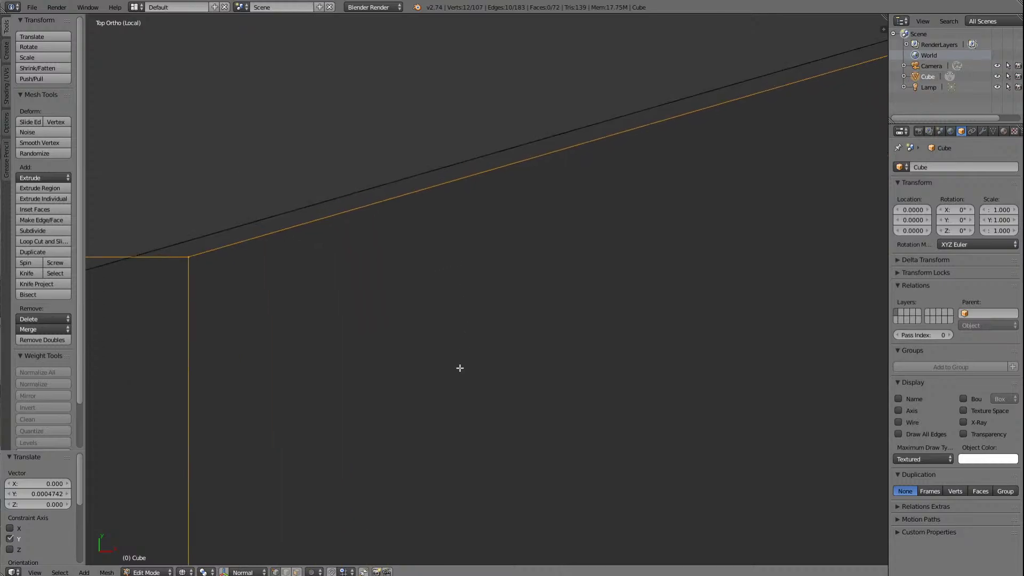
scroll(460, 368, "up", 20, "ctrl")
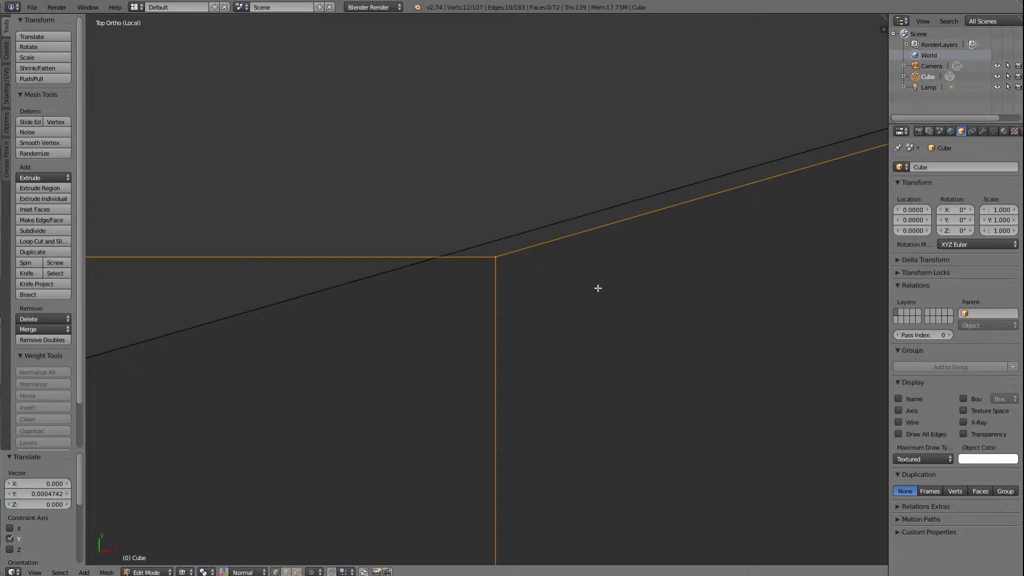
key("g")
key("y")
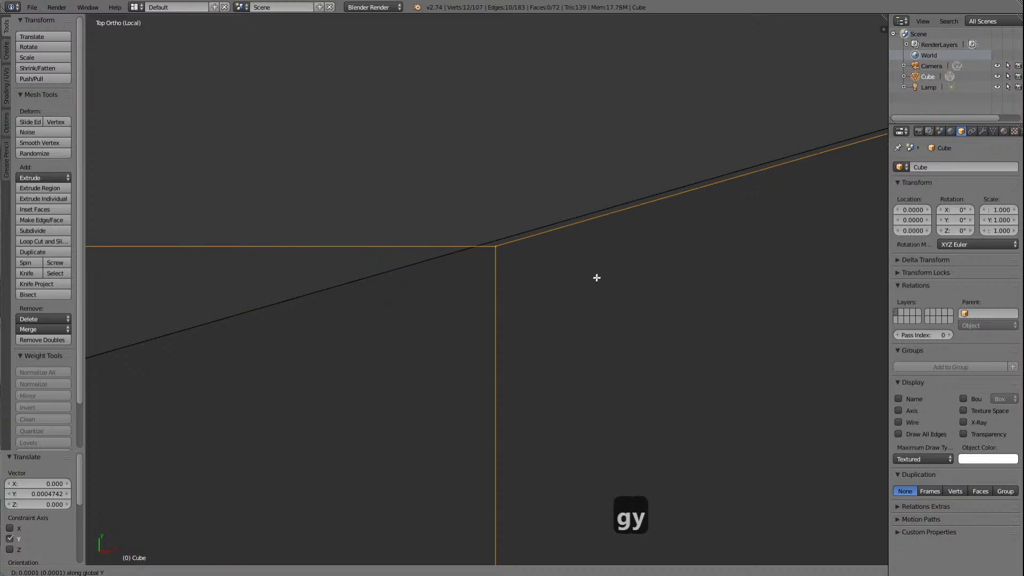
left_click(596, 271)
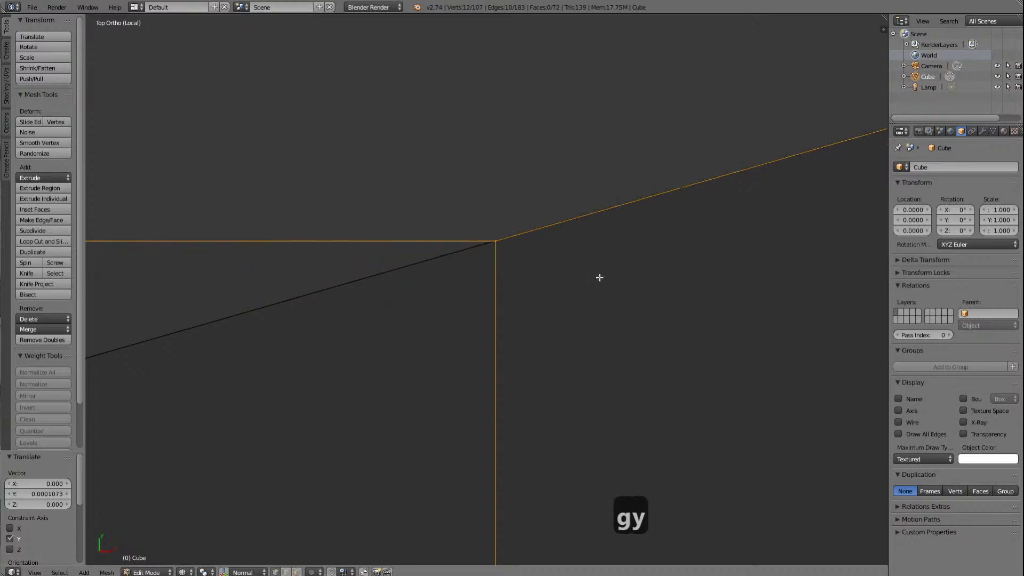
Step: Nudge the selected roof vertices about 0.0000012 further along Y to close the remaining gap to the slanted nose edge
scroll(599, 280, "up", 6)
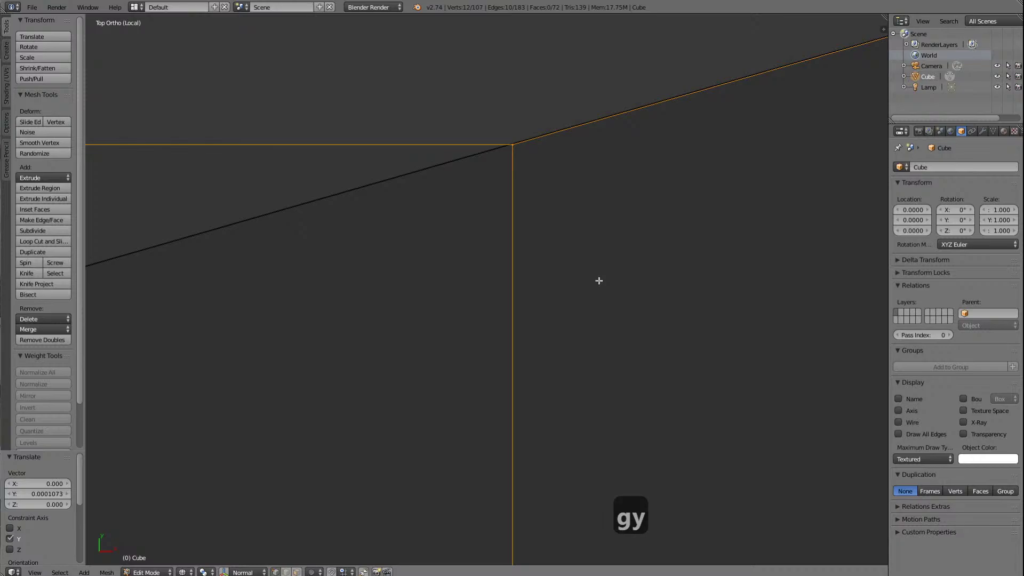
scroll(618, 277, "up", 5, "shift")
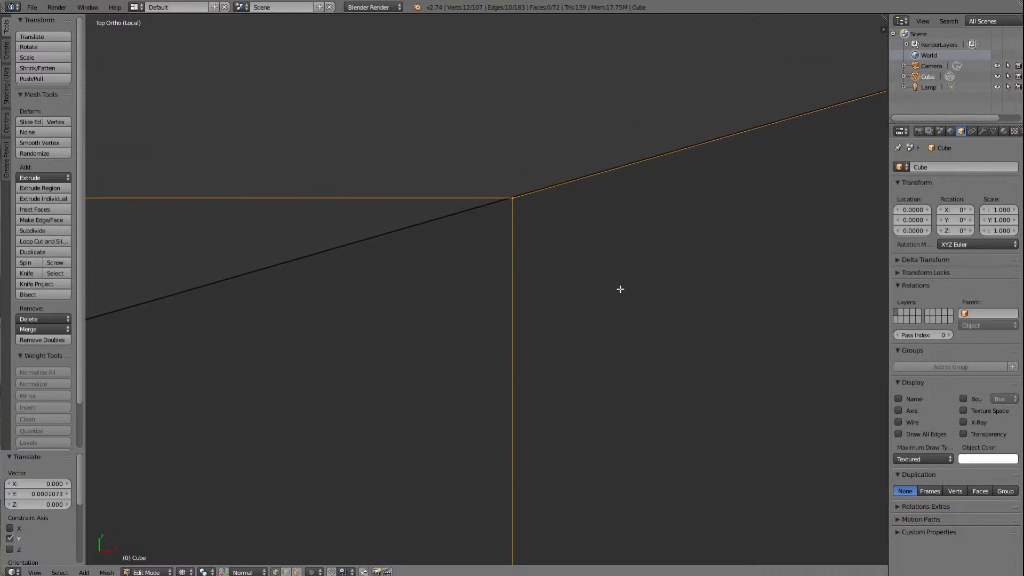
scroll(738, 257, "up", 1, "shift")
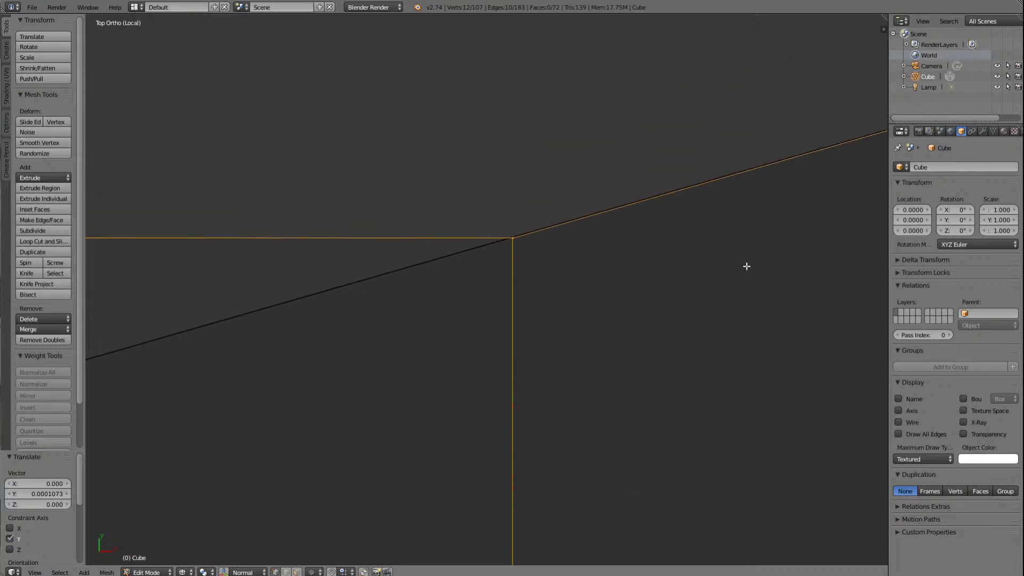
key("g")
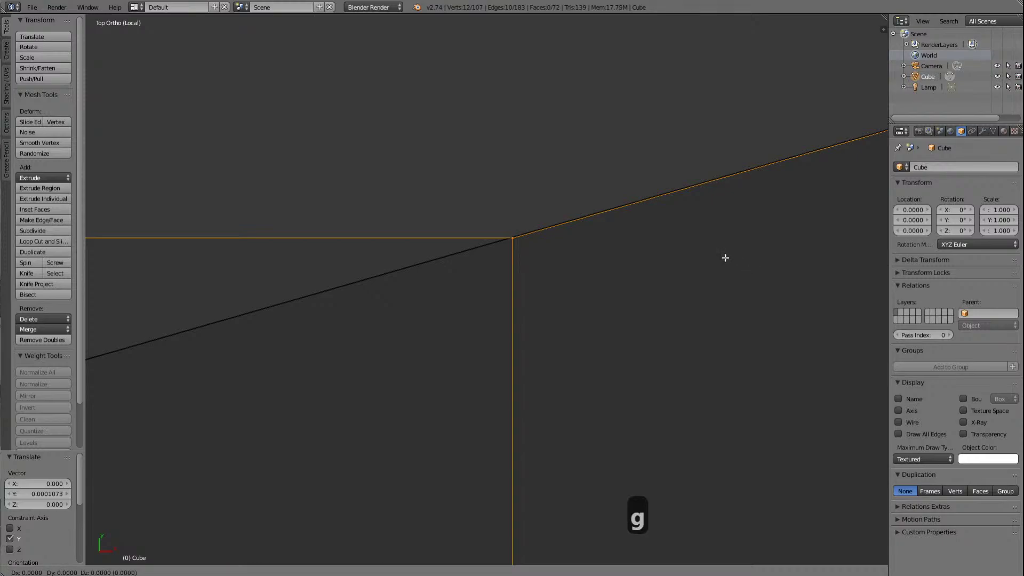
key("y")
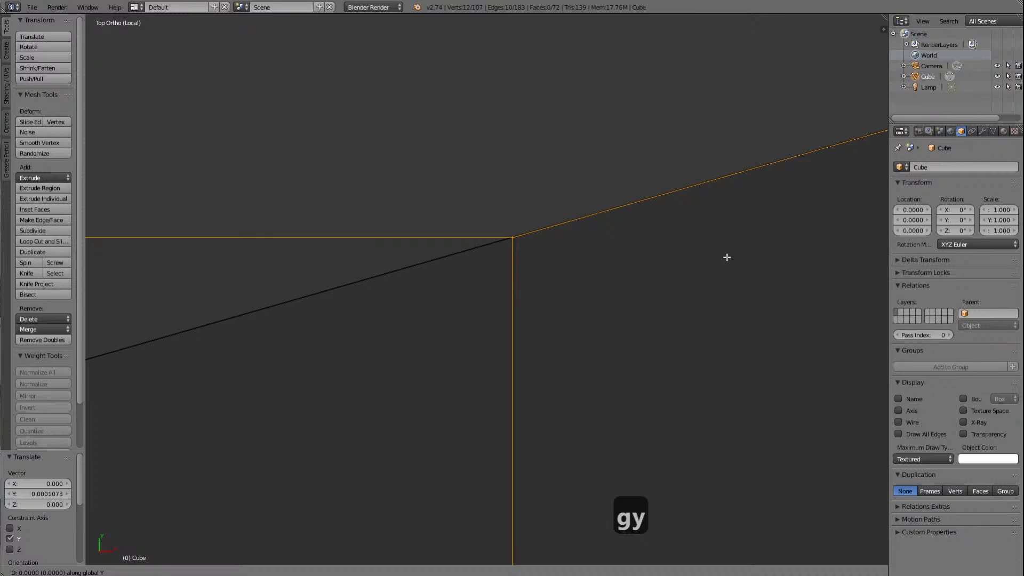
left_click(727, 257)
Step: Examine close up how the innermost roof vertices and front edges line up with the slanted nose edges on both sides
scroll(727, 260, "down", 4)
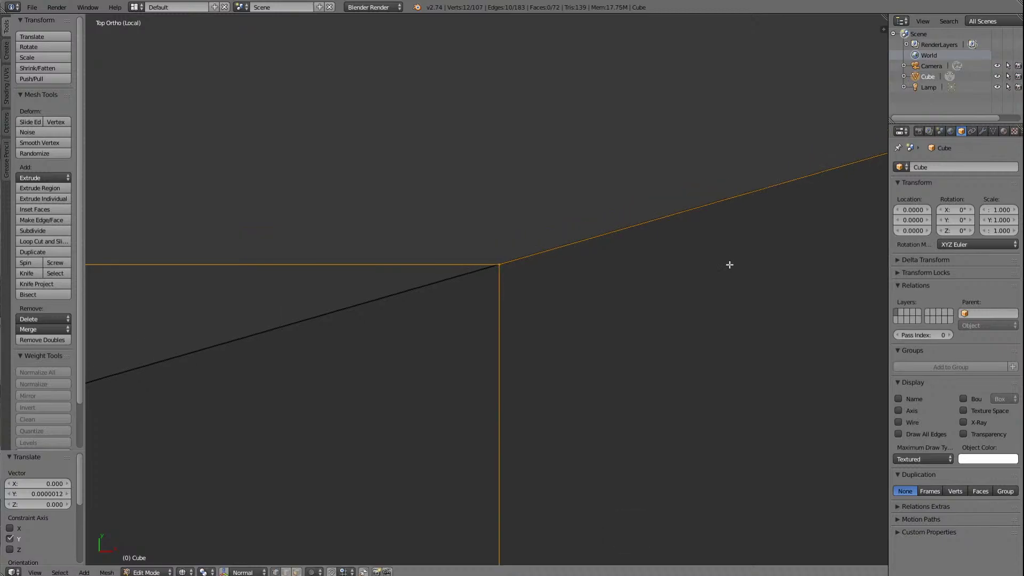
scroll(729, 264, "up", 3)
scroll(729, 264, "down", 10, "ctrl")
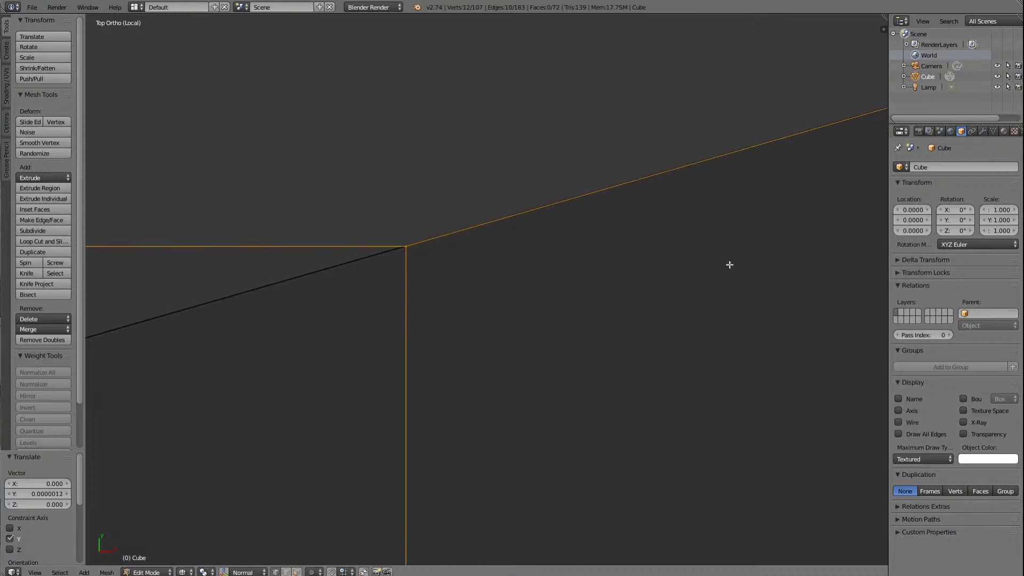
scroll(730, 252, "down", 8, "ctrl")
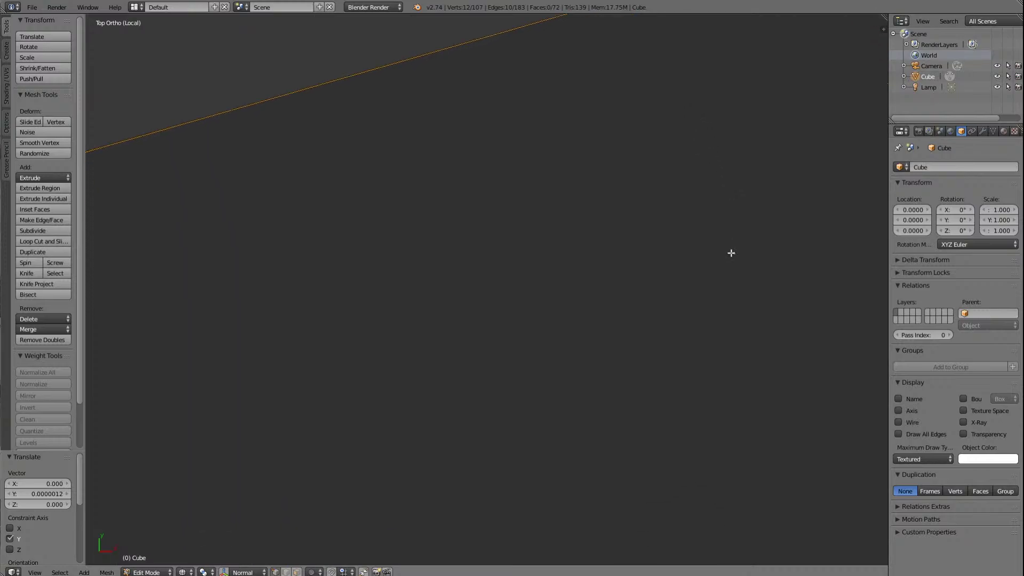
scroll(731, 253, "up", 13, "ctrl")
scroll(731, 252, "down", 1, "ctrl")
scroll(730, 253, "down", 8, "ctrl")
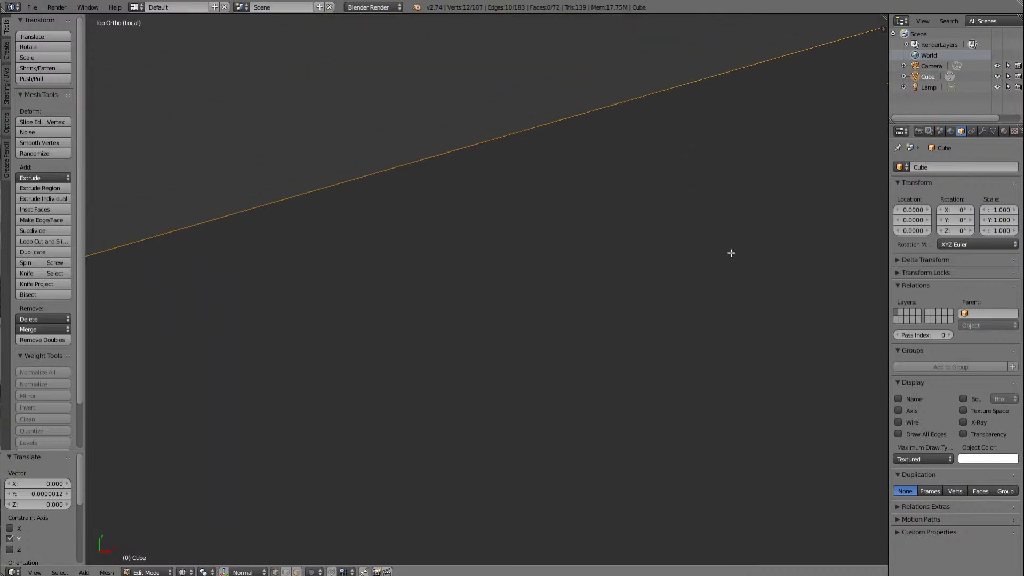
scroll(730, 253, "up", 12, "ctrl")
scroll(731, 253, "up", 2, "ctrl")
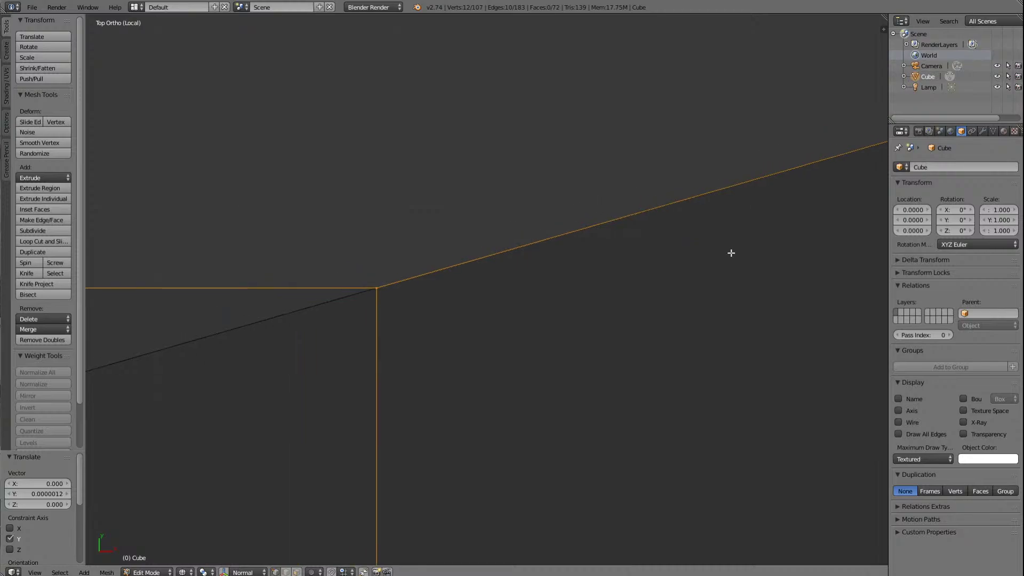
scroll(730, 252, "down", 12, "ctrl")
scroll(731, 252, "down", 2, "ctrl")
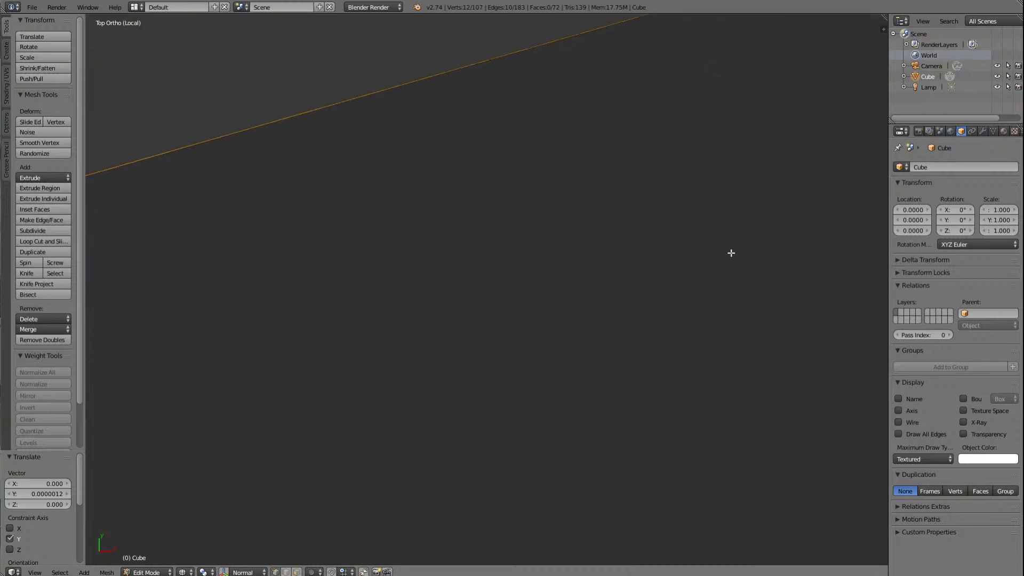
scroll(730, 252, "up", 10, "ctrl")
scroll(730, 253, "down", 5)
scroll(730, 252, "down", 3, "ctrl")
scroll(730, 253, "down", 10, "ctrl")
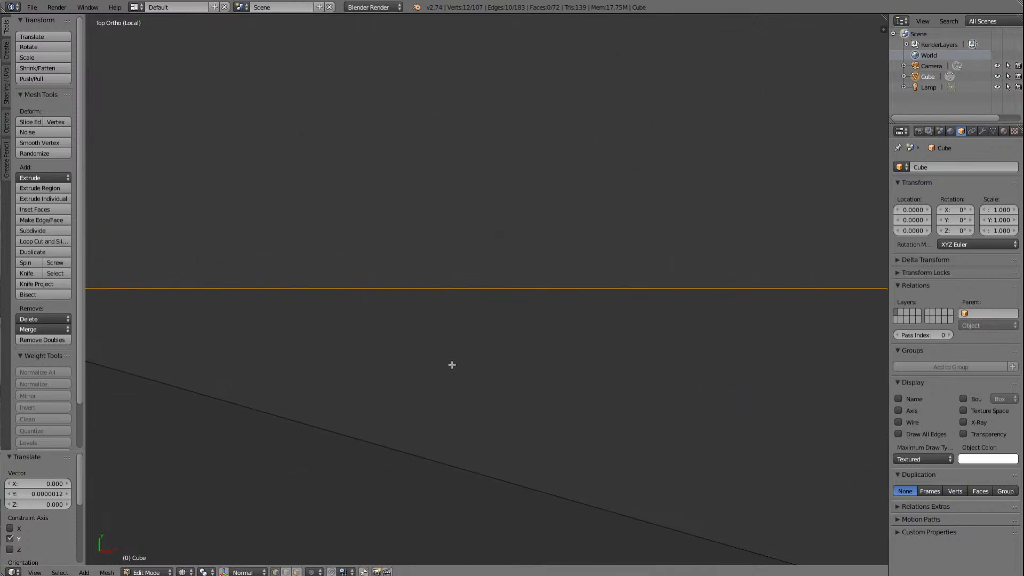
scroll(452, 365, "down", 2, "shift")
scroll(450, 366, "up", 10, "ctrl")
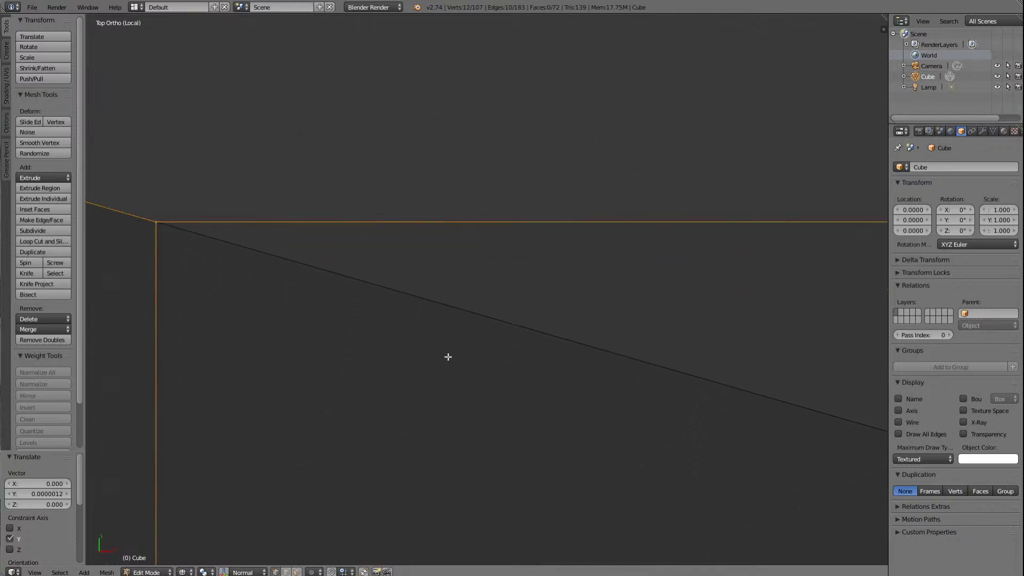
scroll(448, 357, "up", 2, "ctrl")
scroll(448, 355, "down", 10, "ctrl")
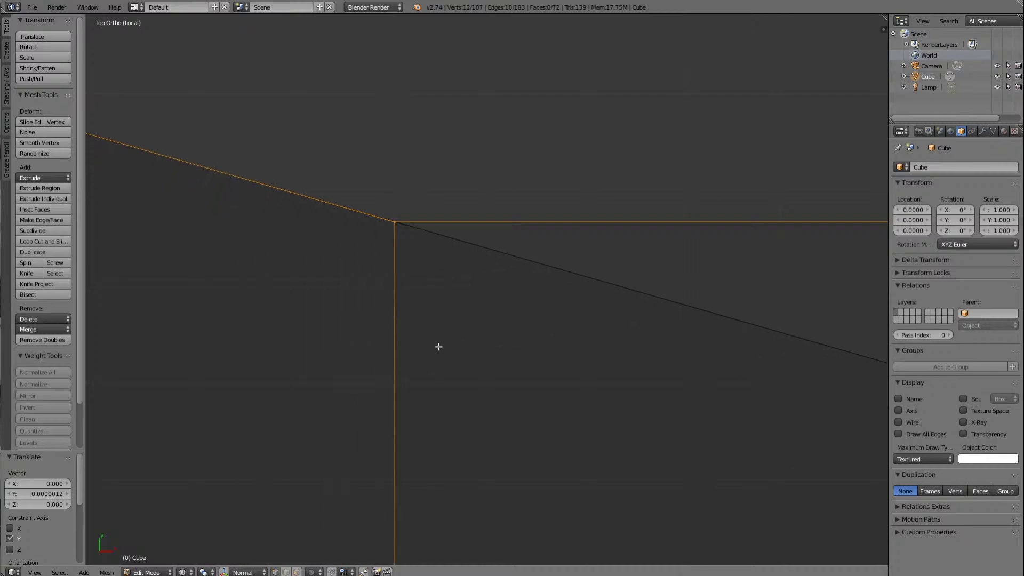
scroll(448, 237, "up", 7)
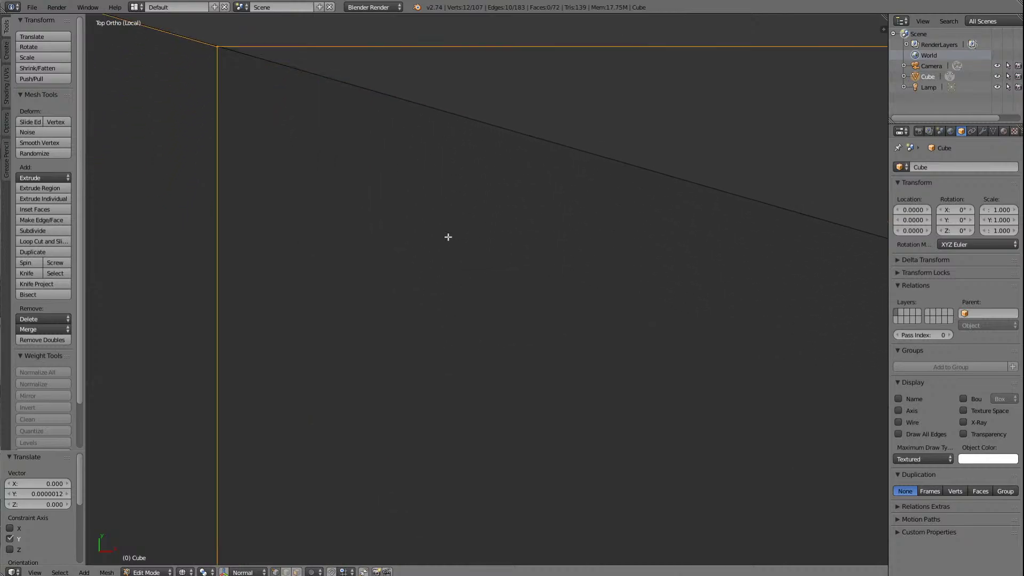
scroll(448, 237, "down", 8)
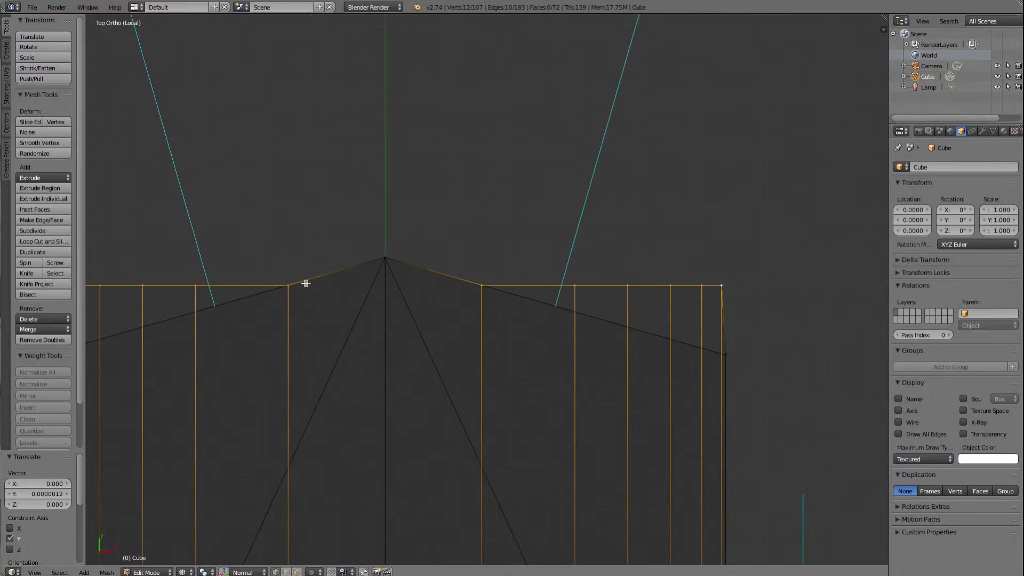
Step: Deselect the innermost roof vertex pair and move the remaining front-edge vertices about -0.043 along Y so the second pair meets the slanted nose edges
right_click(294, 286, "shift")
right_click(489, 290, "shift")
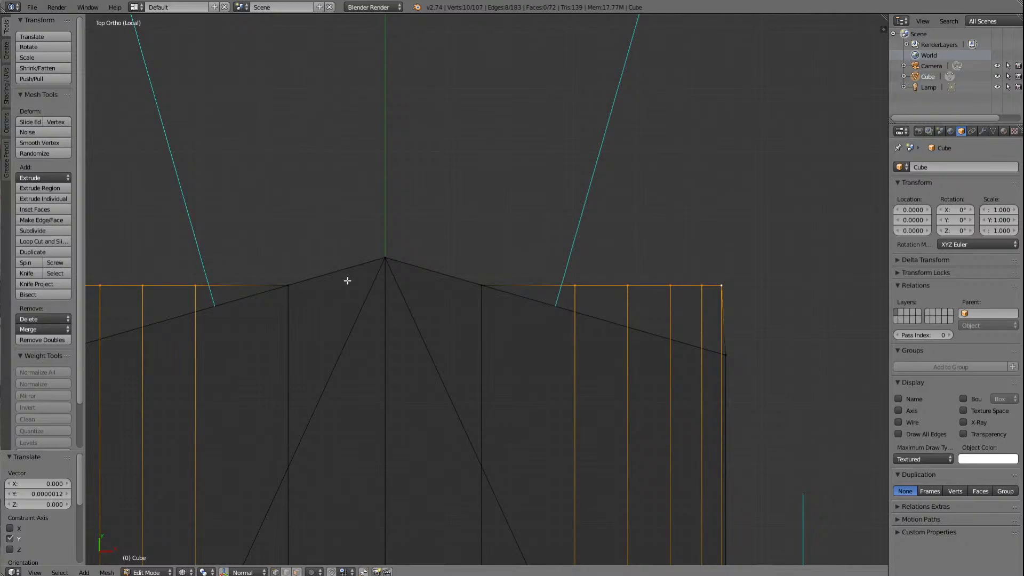
scroll(347, 281, "down", 2, "shift")
scroll(347, 281, "down", 8, "ctrl")
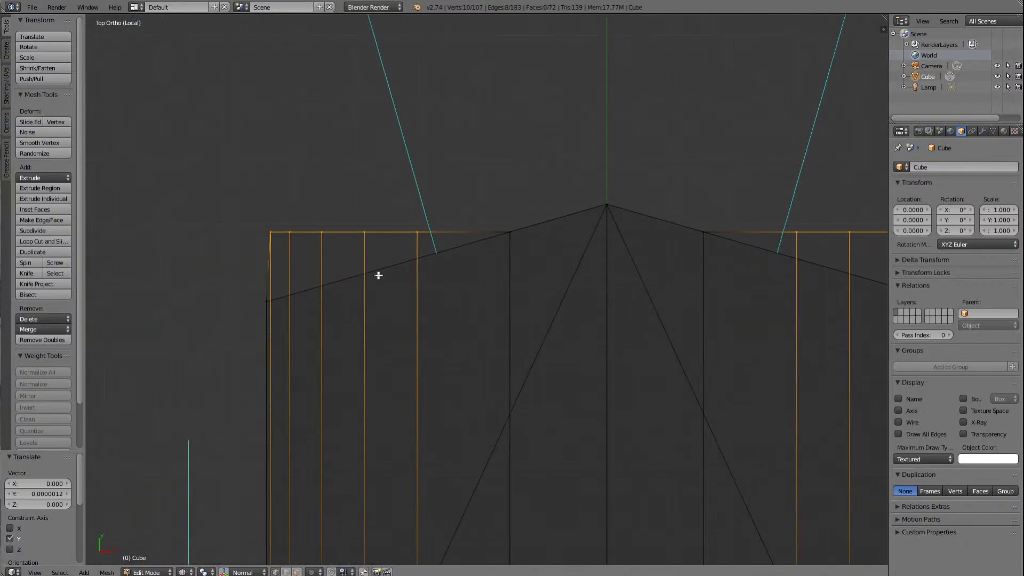
scroll(378, 275, "down", 2, "ctrl")
scroll(523, 283, "up", 6)
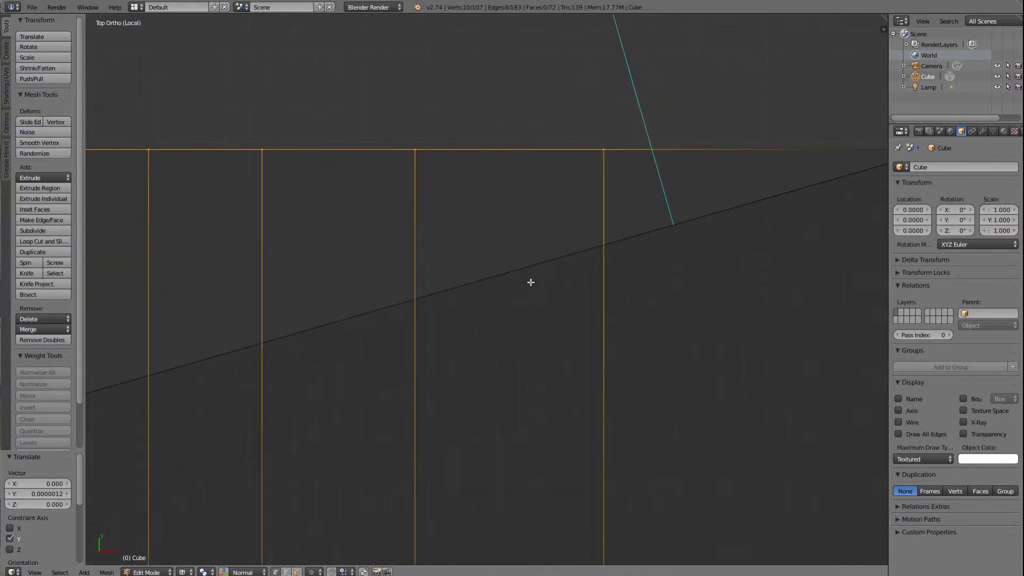
scroll(531, 282, "up", 5, "shift")
scroll(687, 300, "up", 4)
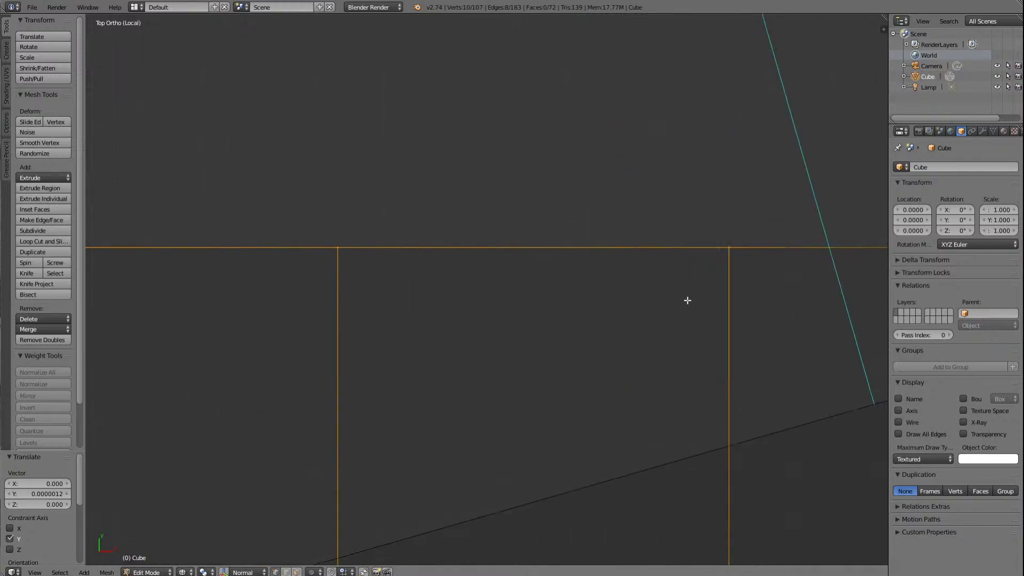
scroll(687, 300, "down", 1)
scroll(687, 300, "up", 2, "shift")
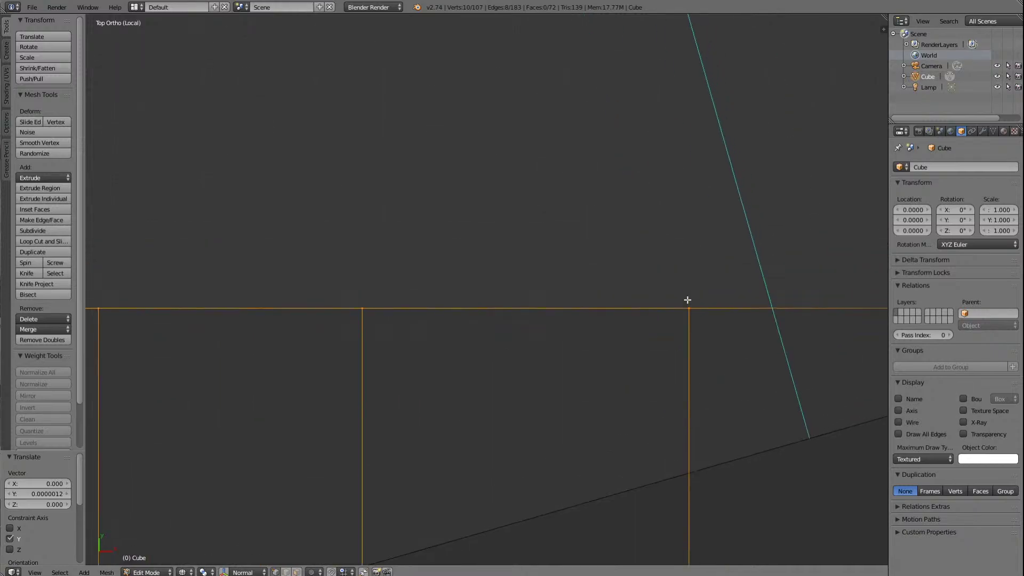
scroll(687, 300, "up", 5, "ctrl")
scroll(687, 300, "up", 4, "ctrl")
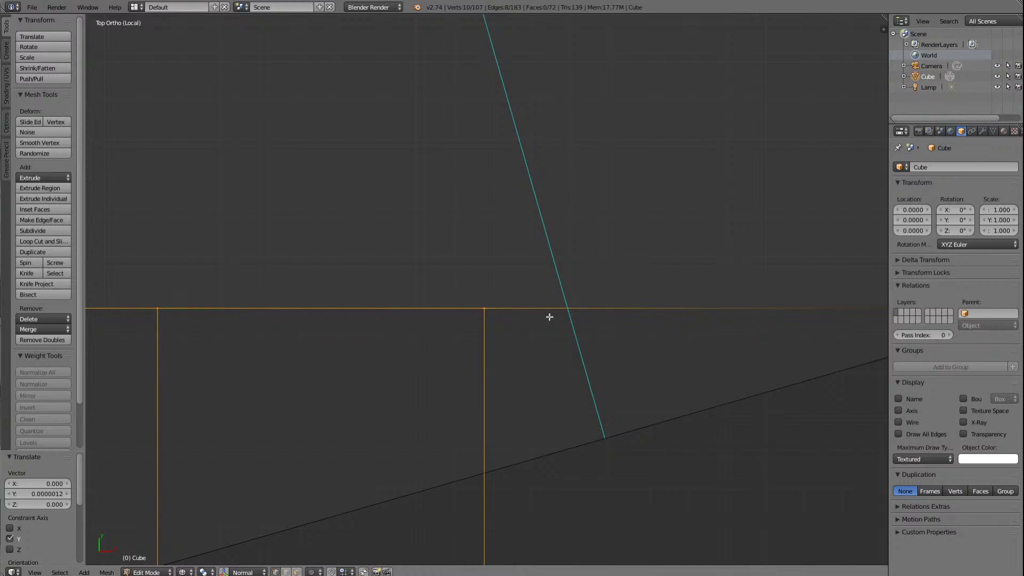
key("g")
key("y")
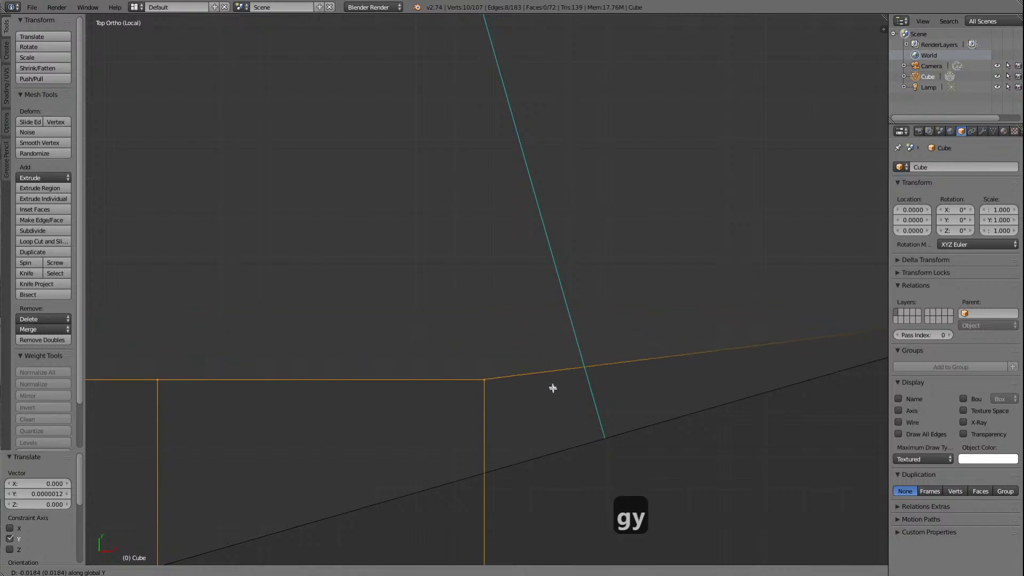
left_click(557, 481)
Step: Fine-tune the selected roof vertices by -0.0000119 along Y so the second pair sits exactly on the slanted nose edges
scroll(557, 472, "down", 6)
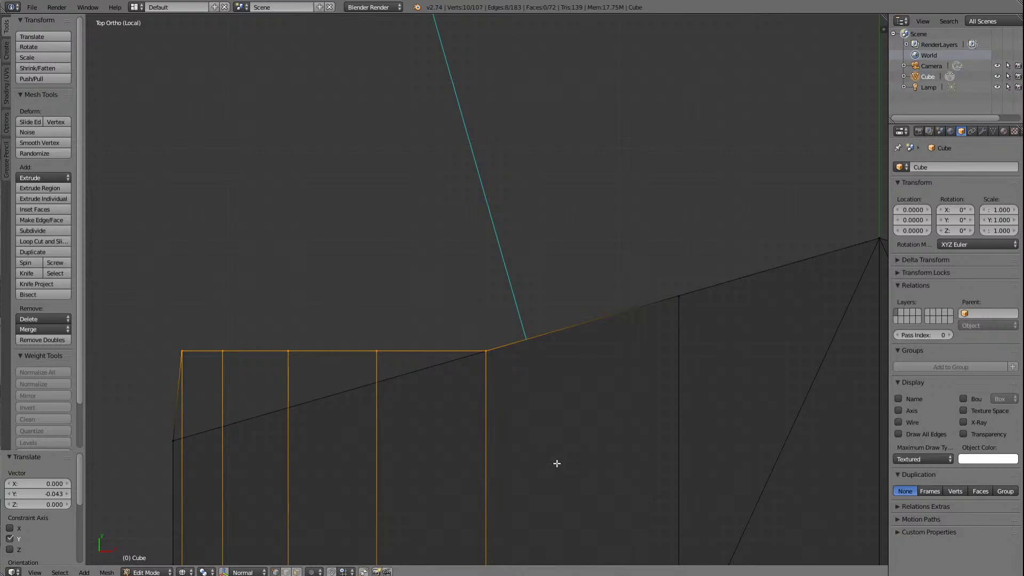
scroll(557, 463, "down", 4, "shift")
scroll(546, 373, "up", 6)
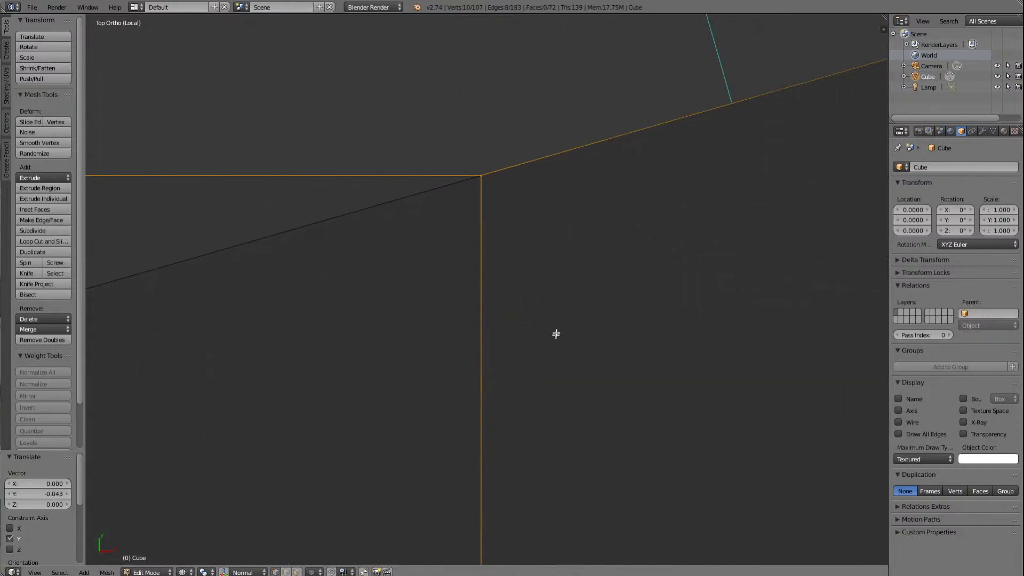
scroll(576, 286, "down", 4, "shift")
scroll(577, 286, "up", 5, "shift")
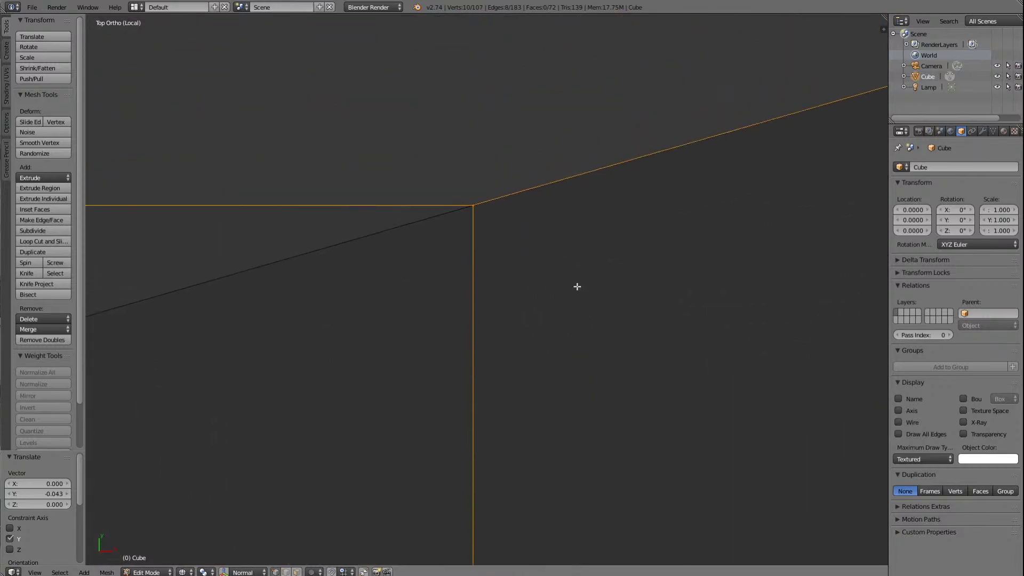
scroll(577, 288, "down", 2, "shift")
scroll(576, 293, "up", 3, "shift")
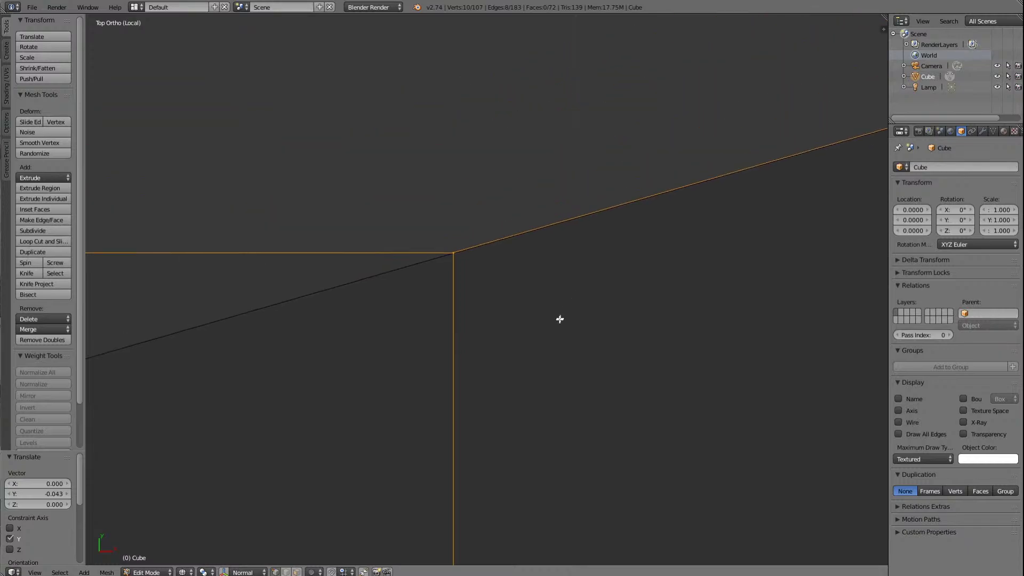
scroll(559, 318, "up", 10)
scroll(559, 319, "up", 5, "shift")
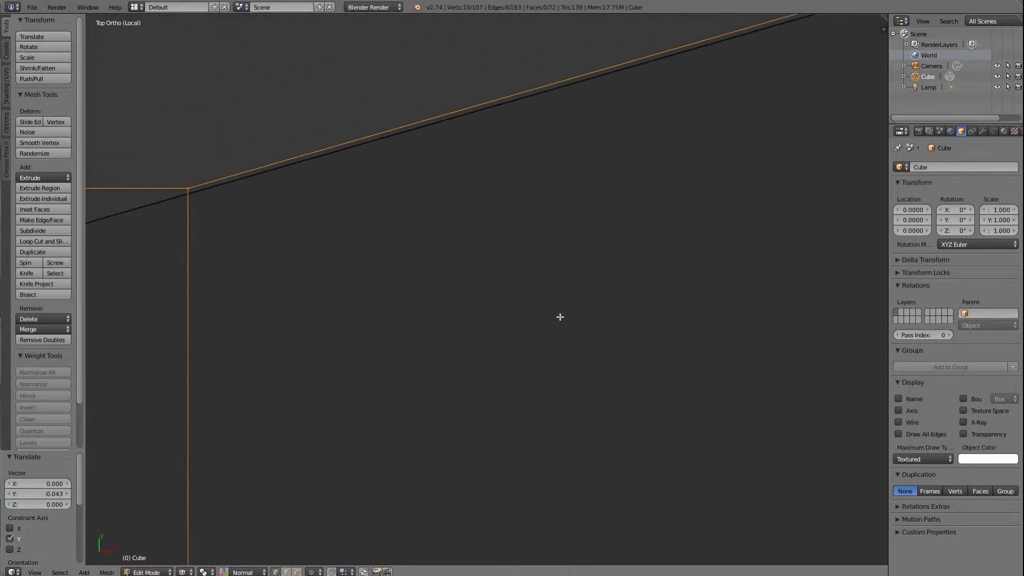
key("Caps_Lock")
key("Caps_Lock")
scroll(559, 317, "up", 6, "ctrl")
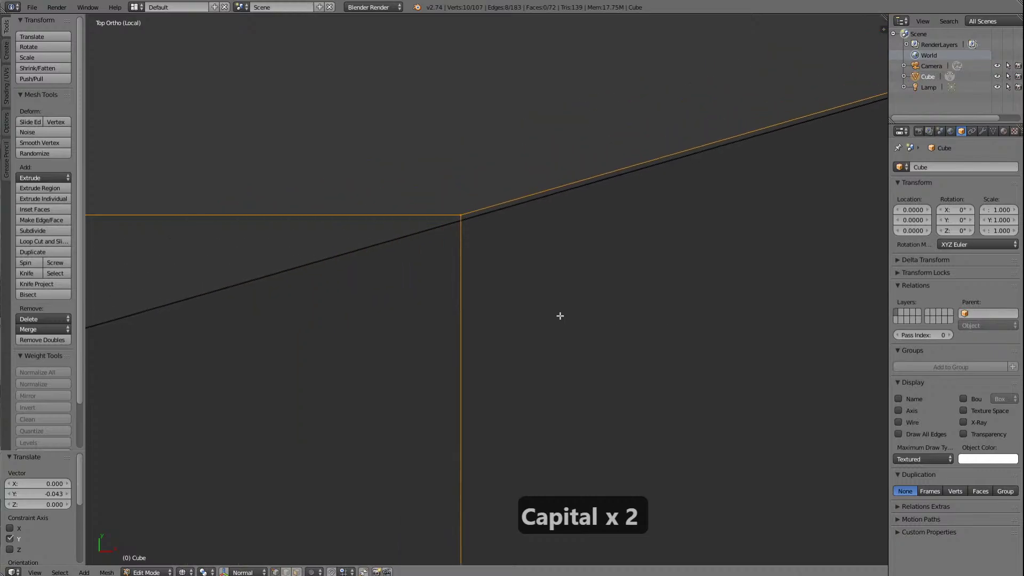
key("Caps_Lock")
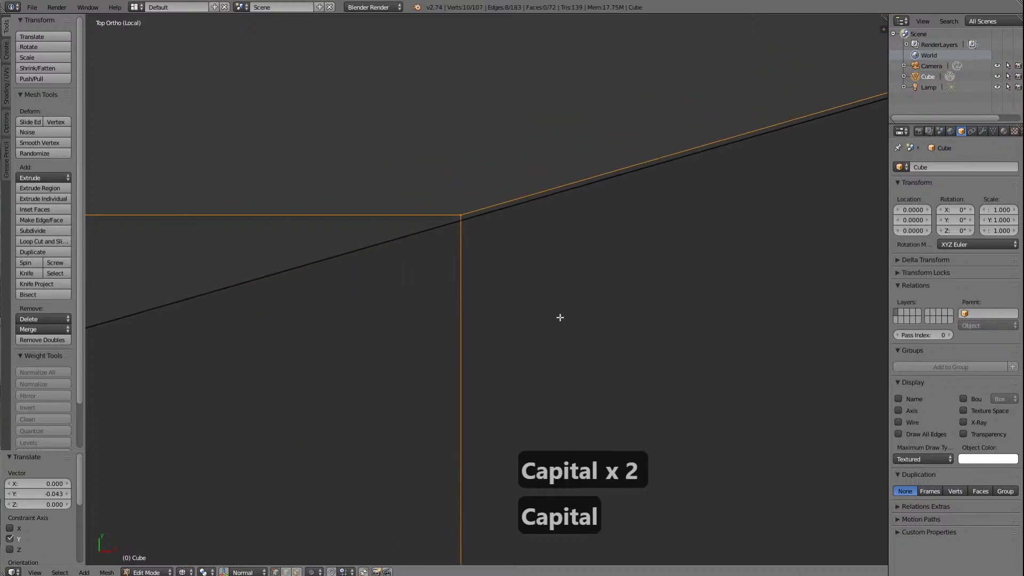
key("g")
key("y")
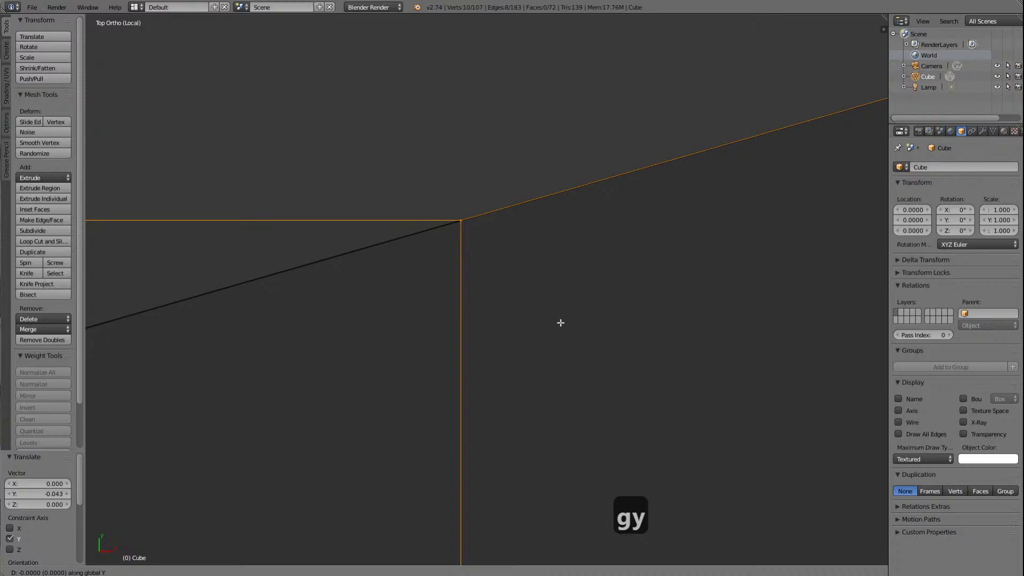
left_click(560, 322)
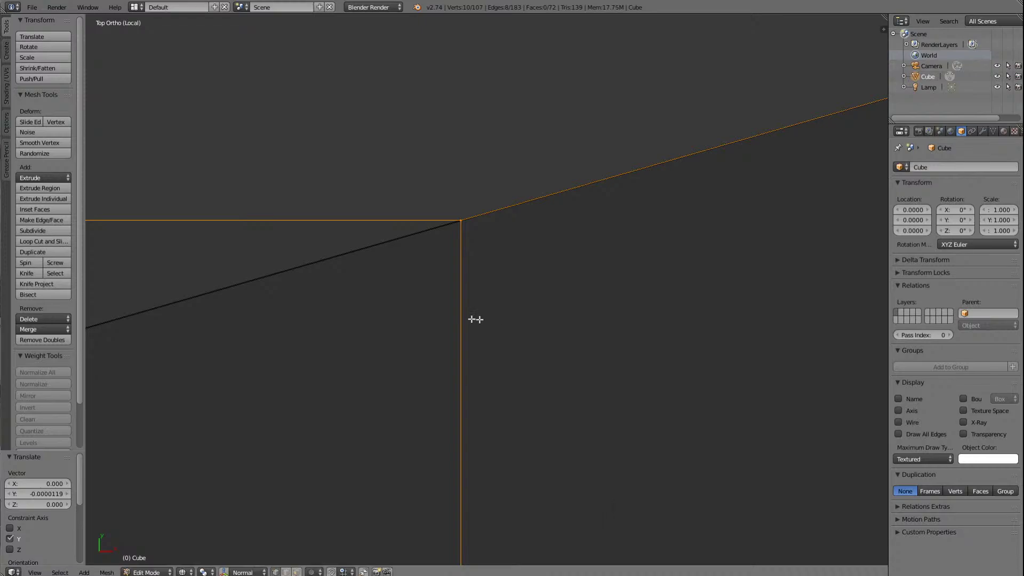
Step: Deselect the second roof vertex pair from the centre on both sides, keeping the outer front-edge vertices selected
scroll(470, 318, "down", 8)
scroll(618, 341, "down", 6)
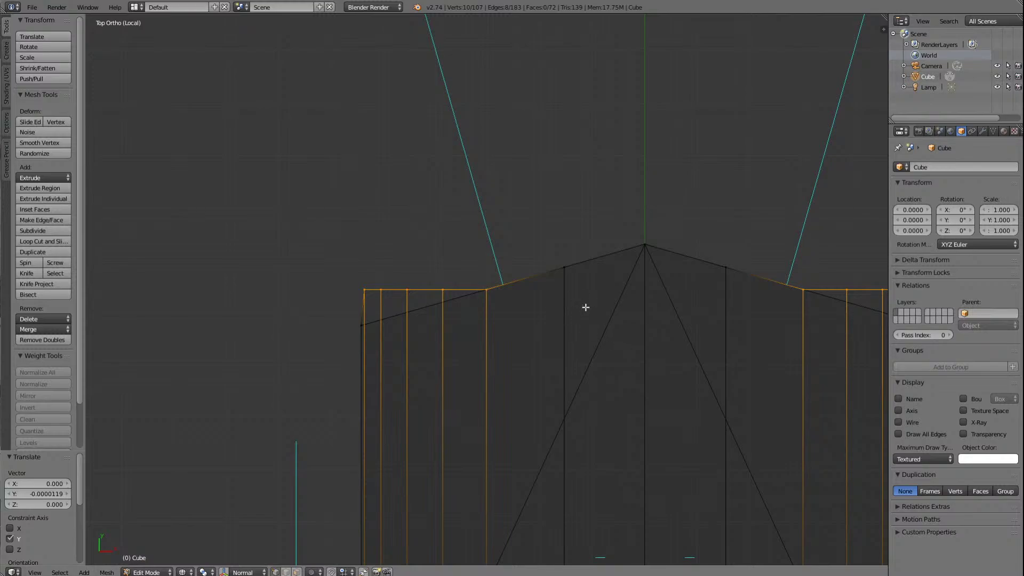
right_click(488, 292, "shift")
right_click(804, 292, "shift")
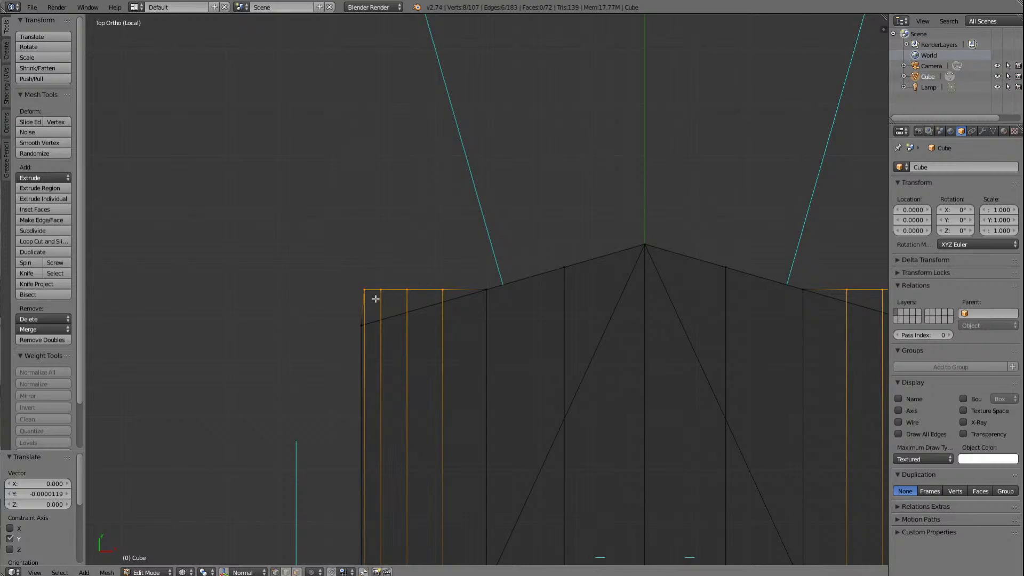
Step: Move the selected outer roof vertices about -0.024 along Y in top view so the third pair meets the slanted nose edges
scroll(489, 369, "down", 4, "ctrl")
scroll(567, 373, "up", 6)
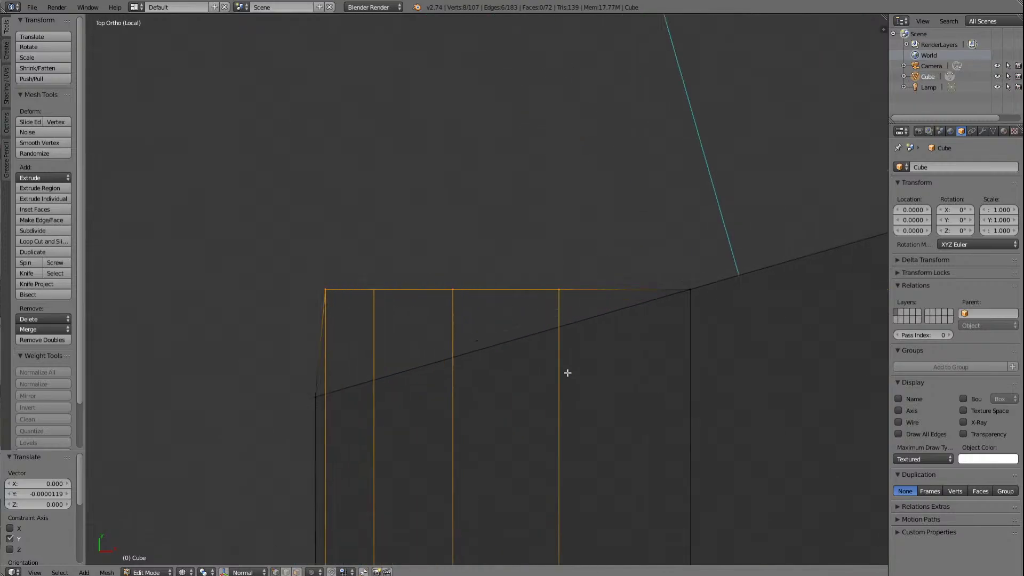
scroll(597, 378, "up", 3)
scroll(601, 376, "up", 1, "shift")
scroll(601, 376, "up", 3, "shift")
scroll(600, 376, "down", 1, "shift")
scroll(601, 376, "up", 1, "ctrl+shift")
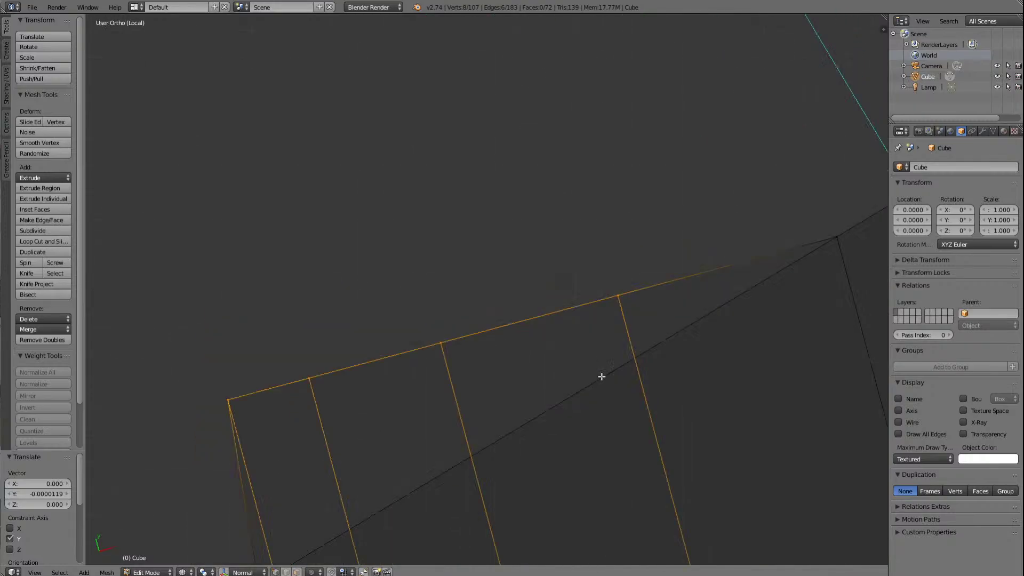
scroll(601, 376, "up", 1, "ctrl")
scroll(601, 376, "down", 8)
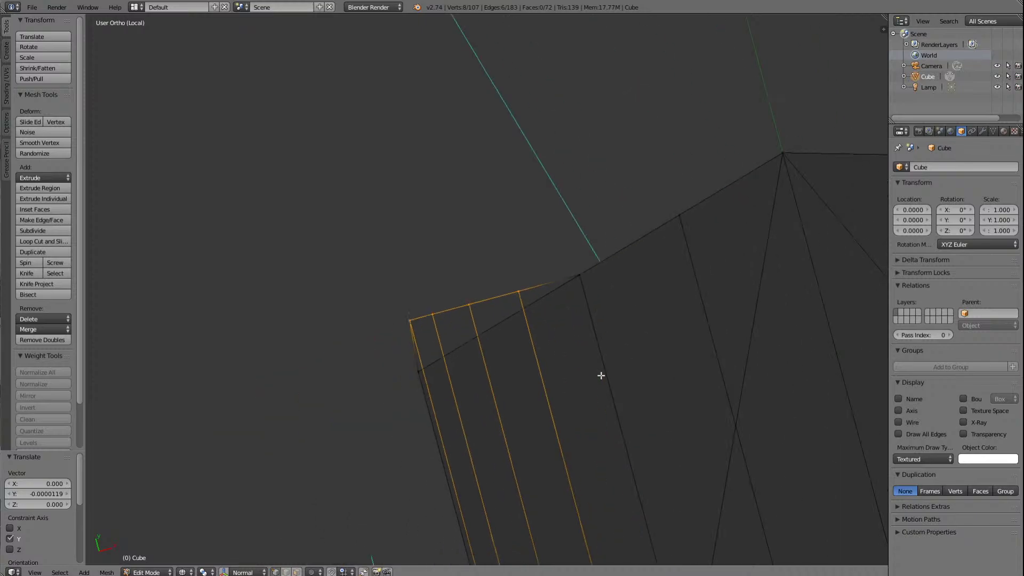
key("Home")
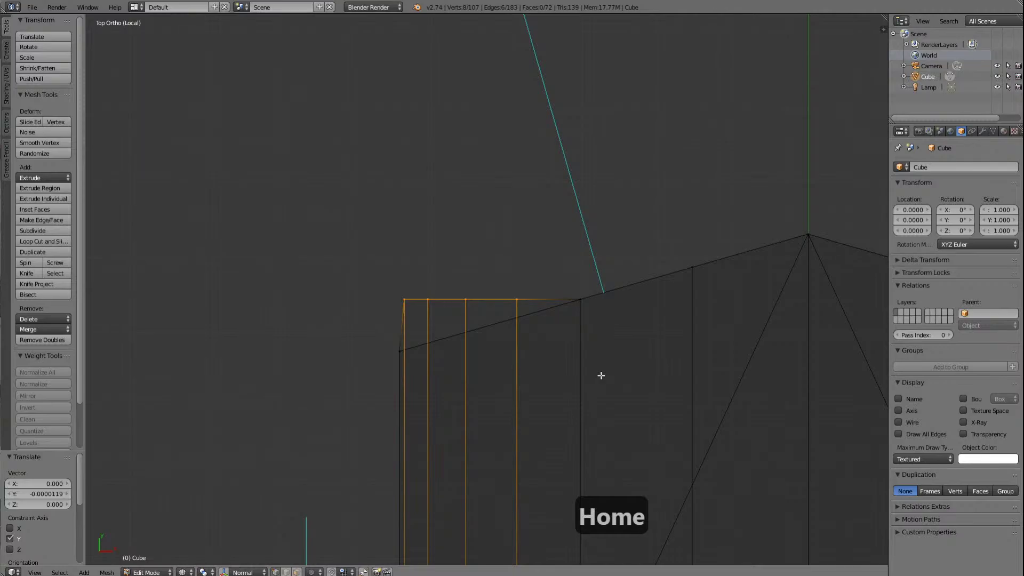
scroll(601, 375, "down", 7, "shift")
scroll(601, 375, "up", 5)
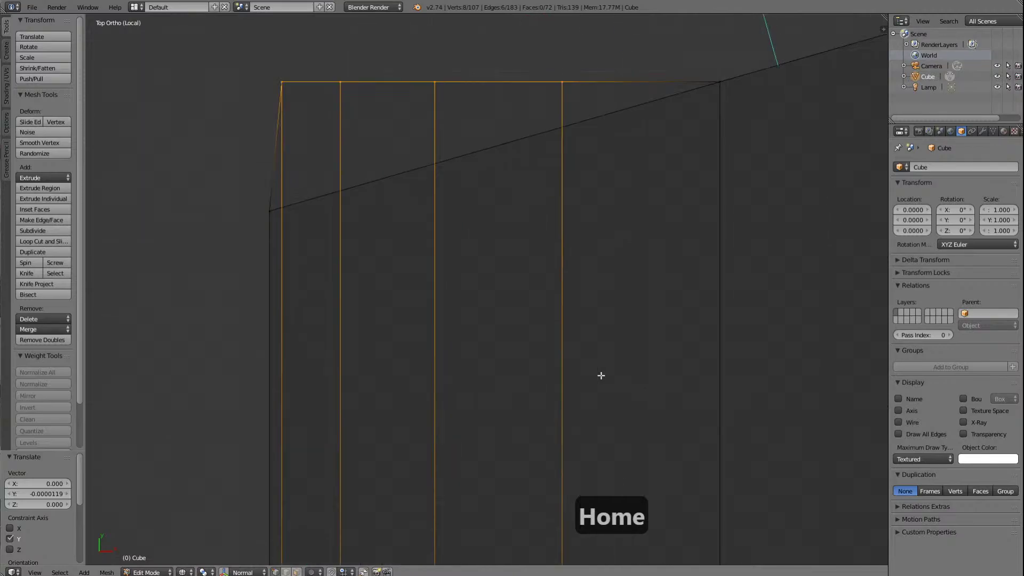
scroll(601, 375, "up", 4, "shift")
scroll(601, 375, "up", 2)
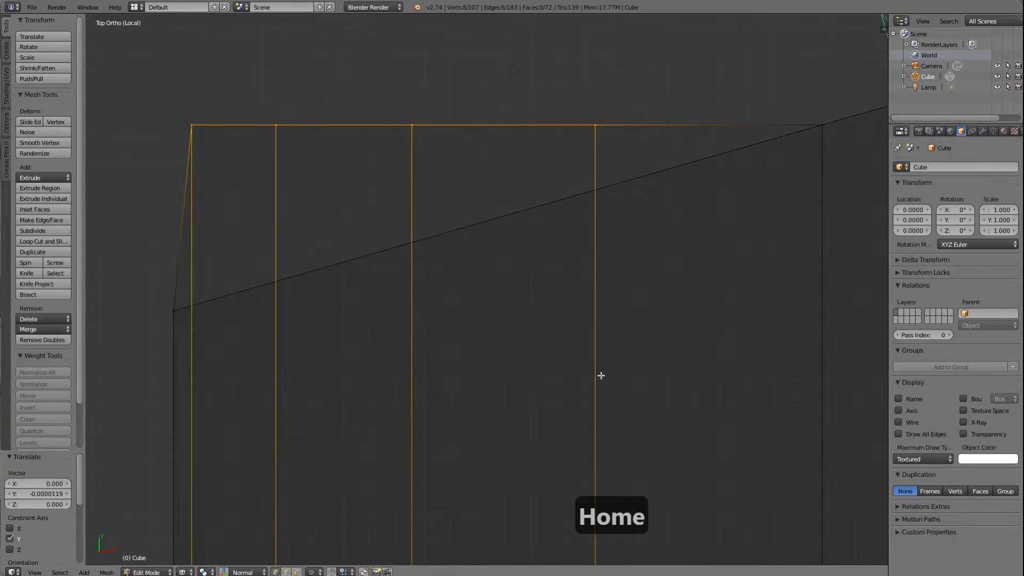
scroll(601, 375, "up", 1, "shift")
scroll(601, 375, "up", 3, "shift")
scroll(601, 375, "up", 4, "ctrl")
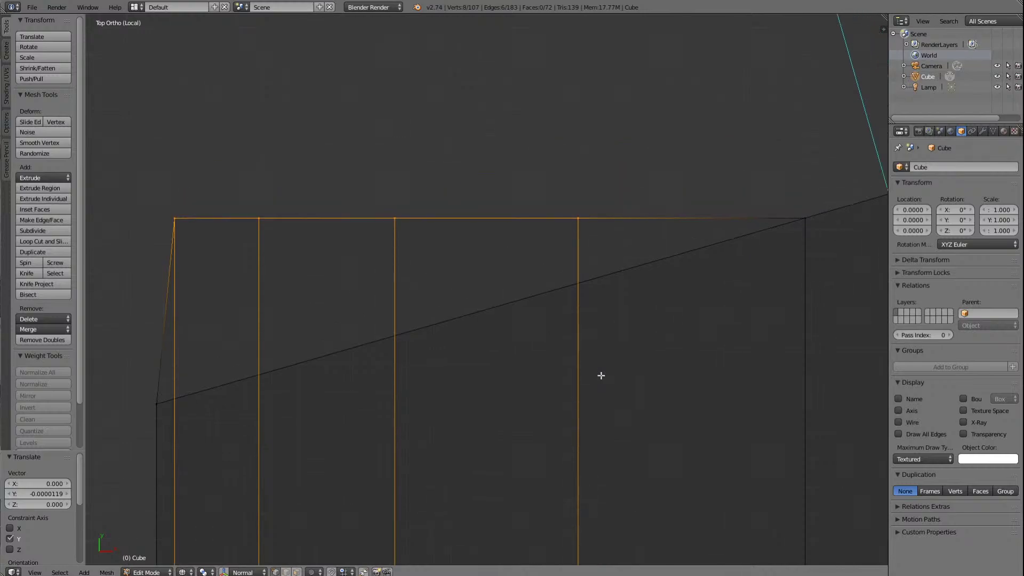
scroll(601, 376, "up", 7)
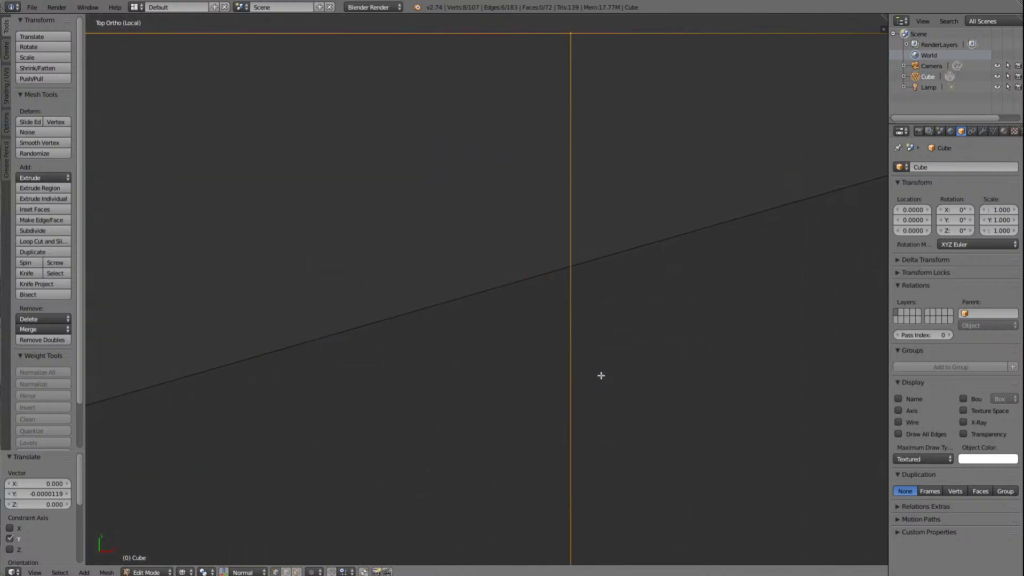
scroll(600, 375, "up", 4, "shift")
scroll(601, 375, "up", 6, "ctrl")
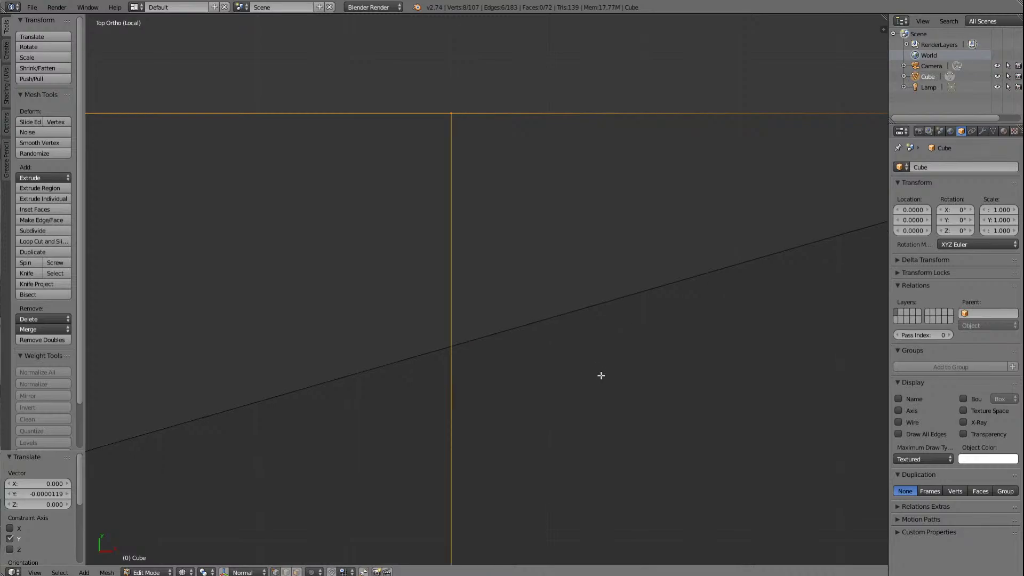
scroll(601, 375, "down", 4, "shift")
key("g")
key("y")
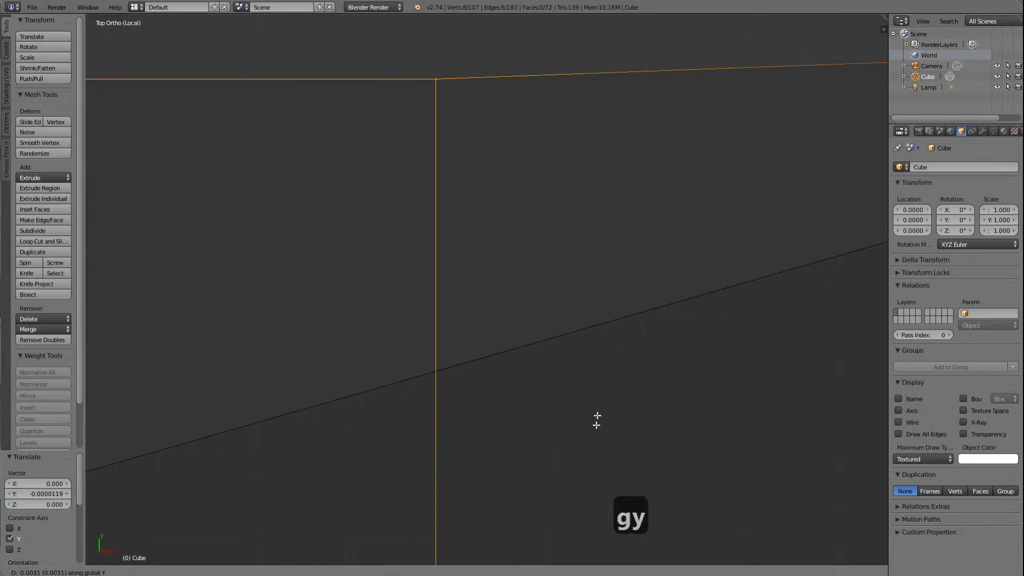
left_click(586, 161)
Step: Fine-tune the selected roof vertices by -0.0000226 along Y so the third pair sits exactly on the slanted nose edges
scroll(577, 160, "down", 15, "shift")
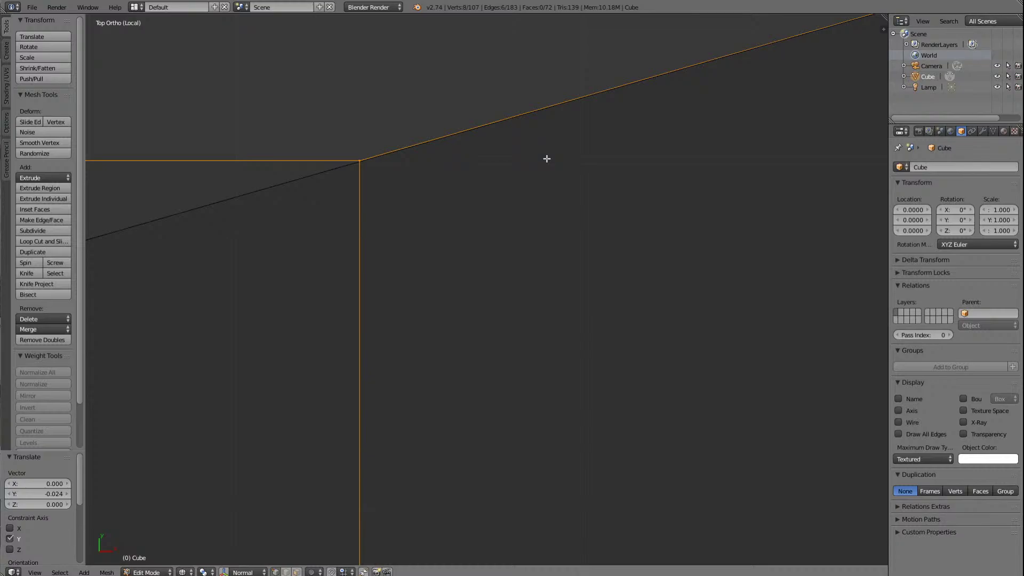
scroll(546, 159, "down", 8, "ctrl")
scroll(532, 140, "down", 10, "shift")
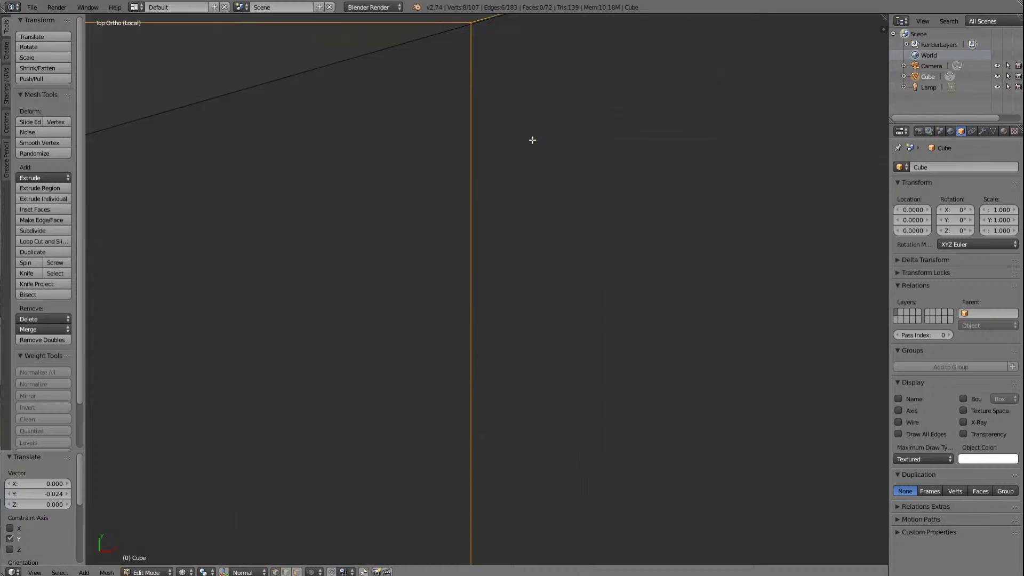
scroll(532, 140, "up", 15, "shift")
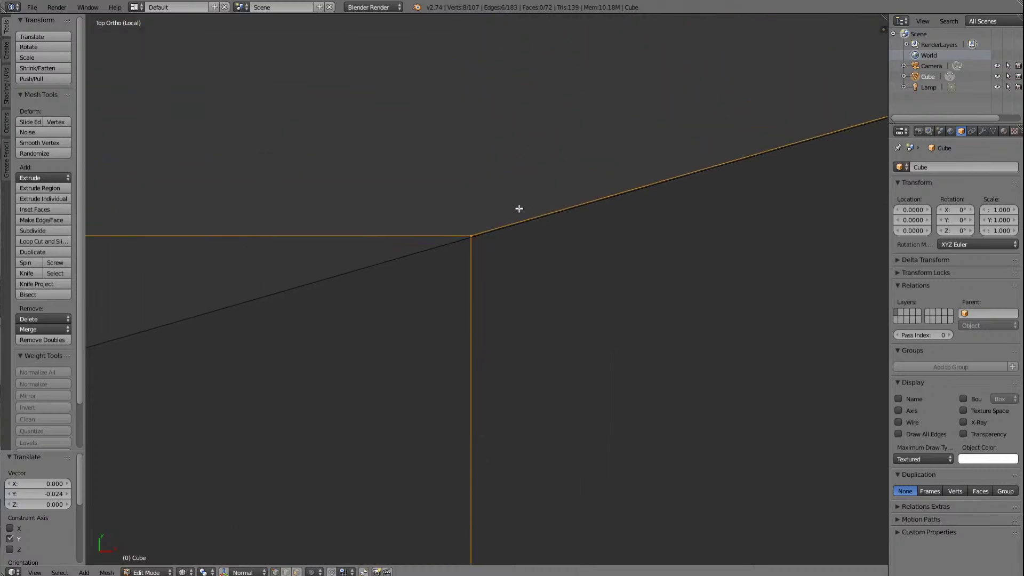
scroll(519, 208, "down", 15, "shift")
scroll(518, 207, "up", 9, "shift")
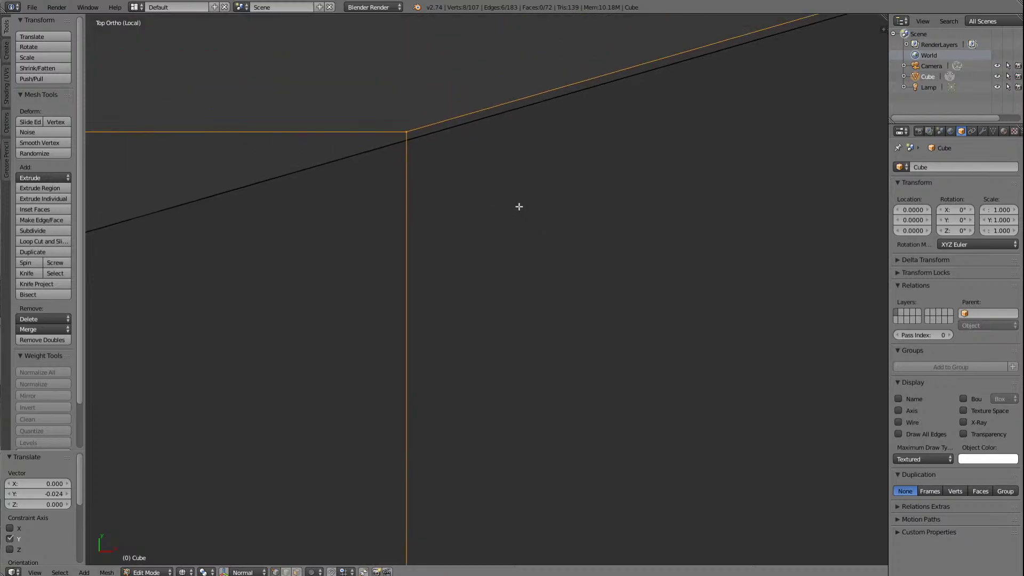
scroll(519, 206, "up", 6, "shift")
scroll(487, 215, "up", 4, "ctrl")
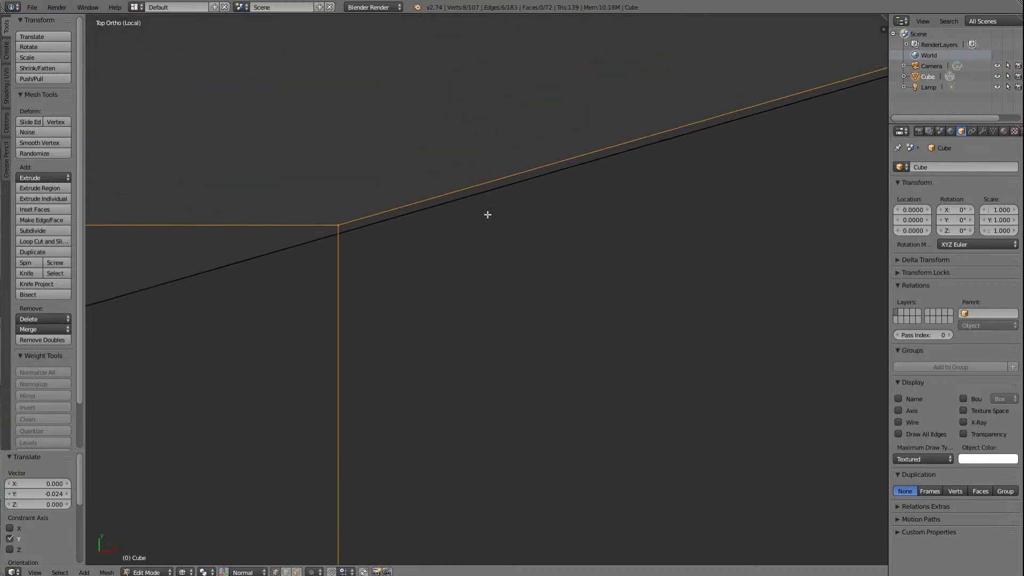
scroll(487, 214, "down", 10, "ctrl")
scroll(577, 231, "up", 1)
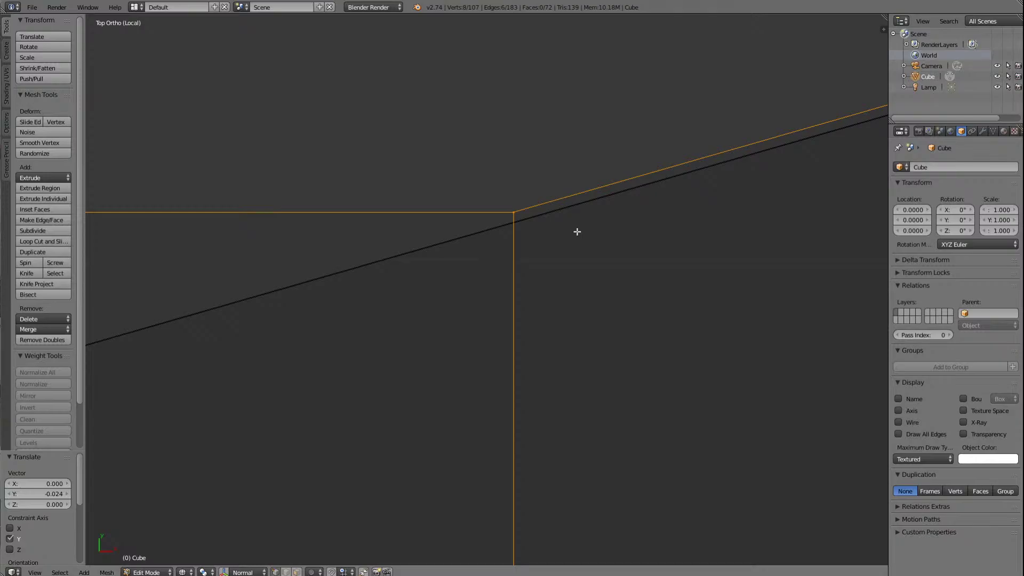
key("g")
key("y")
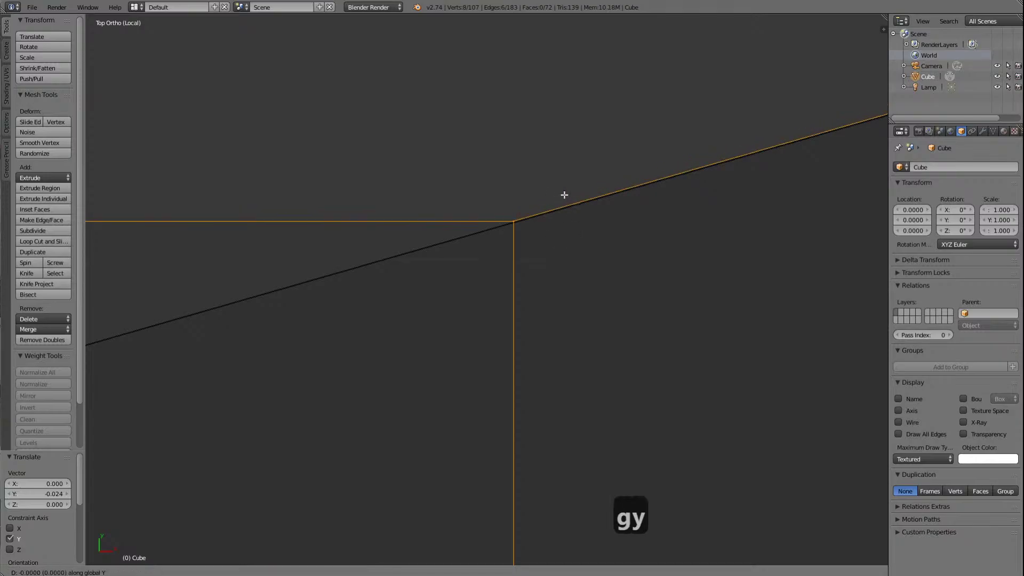
left_click(564, 195)
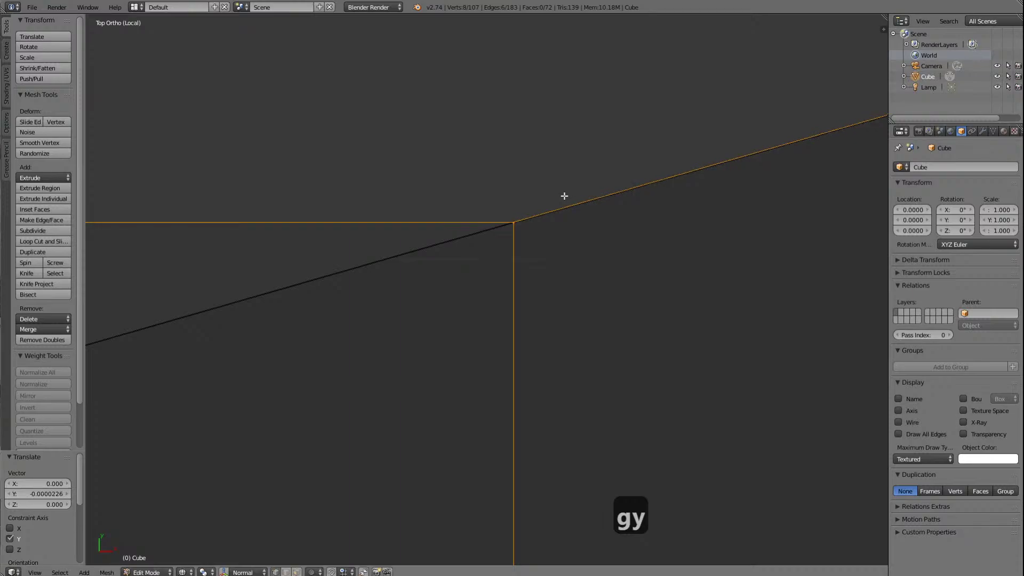
Step: Deselect the third roof vertex pair from the centre on both sides, keeping the three outer front-edge pairs selected
scroll(577, 207, "down", 5)
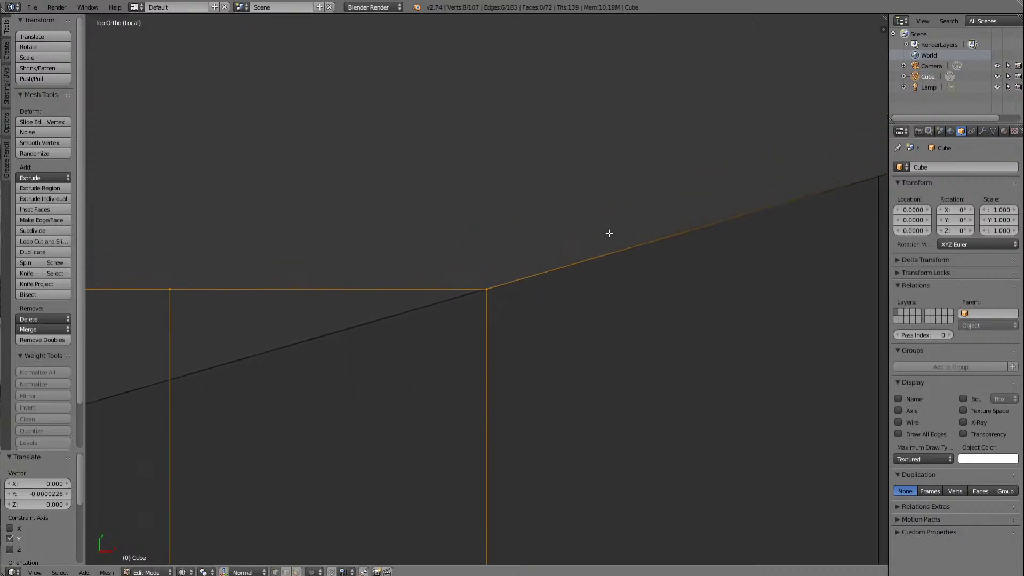
scroll(612, 235, "down", 3)
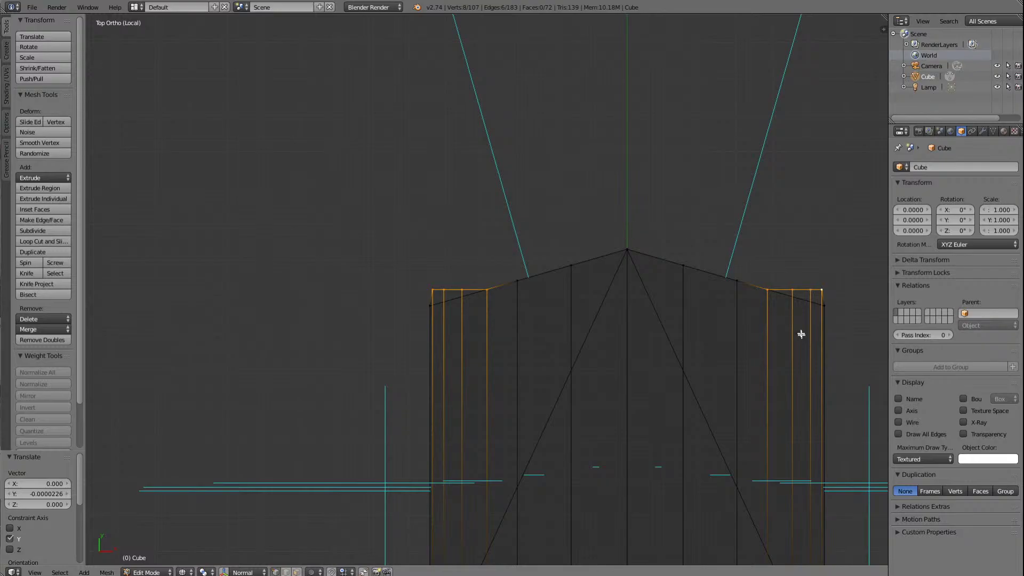
right_click(774, 291, "shift")
right_click(489, 290, "shift")
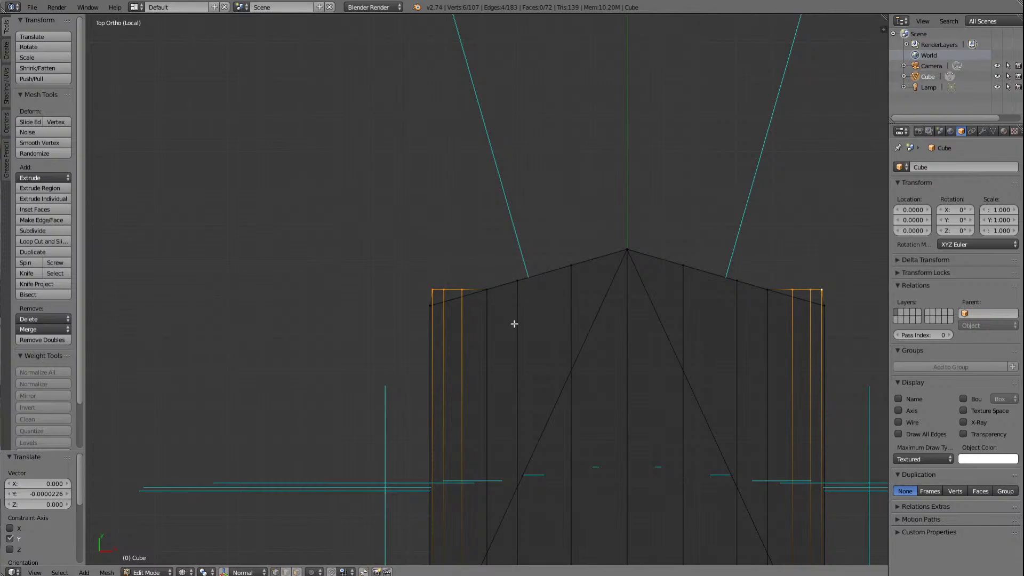
Step: Move the selected outer roof vertices about -0.020 along Y so the fourth pair from the centre meets the slanted nose edges
scroll(514, 324, "down", 4, "shift")
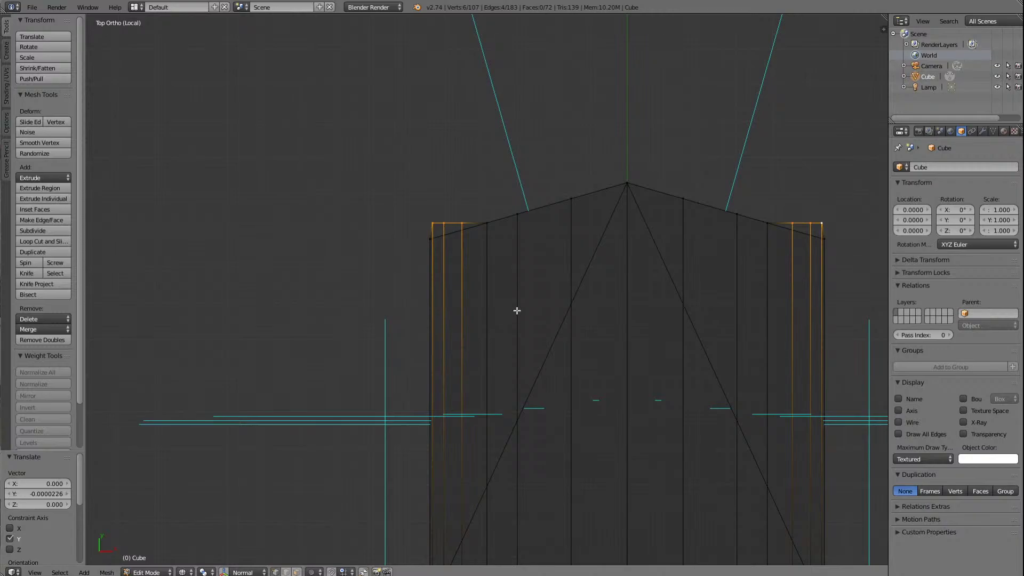
scroll(517, 310, "up", 3)
scroll(517, 309, "up", 4, "shift")
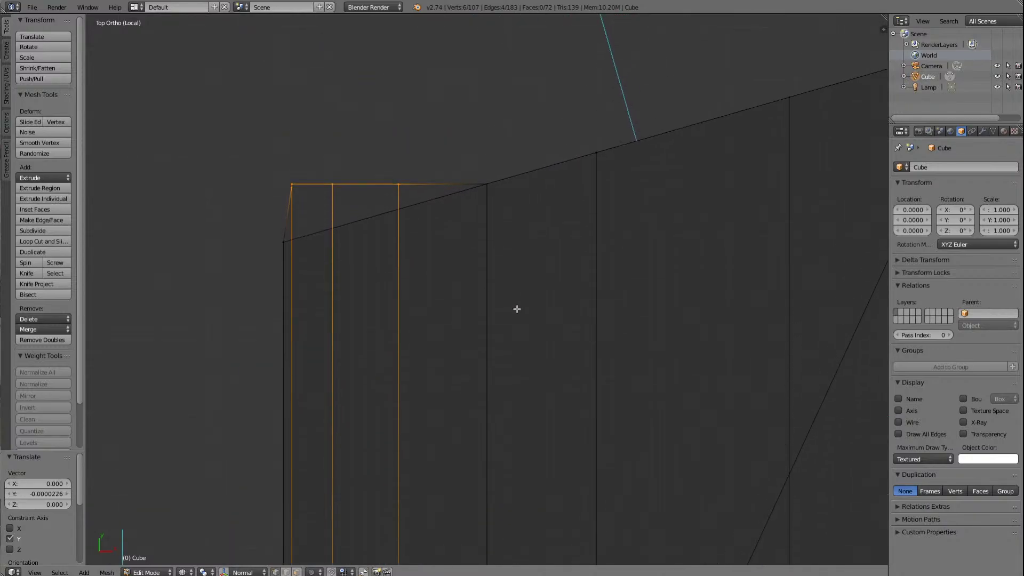
scroll(516, 308, "up", 5, "shift")
scroll(516, 309, "up", 6)
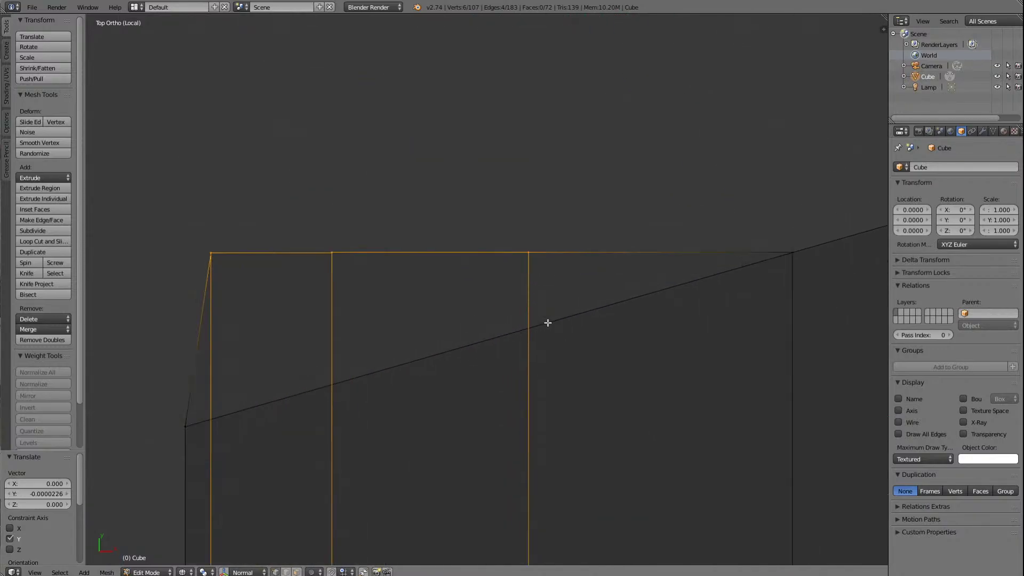
scroll(578, 335, "up", 7)
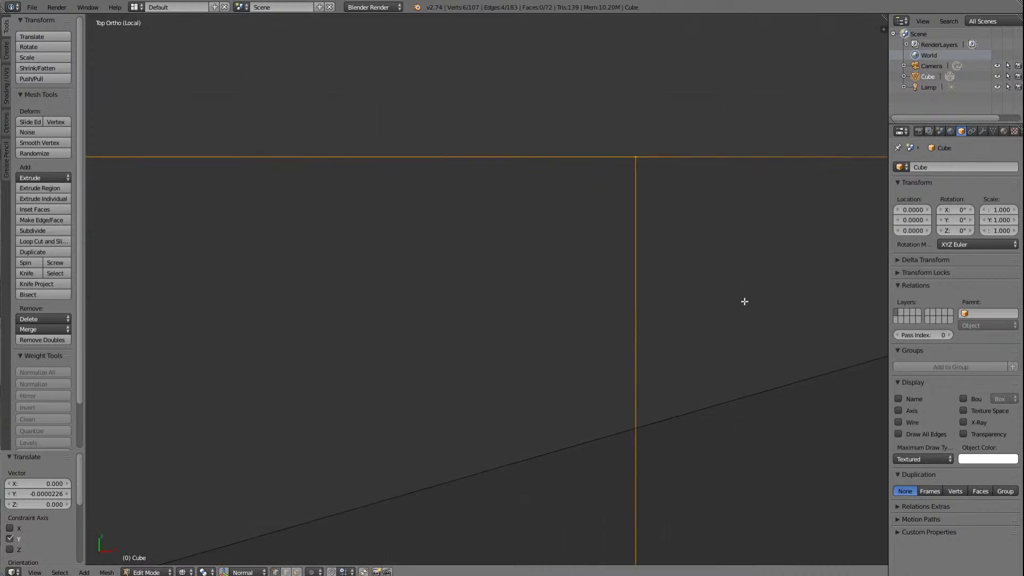
key("g")
key("y")
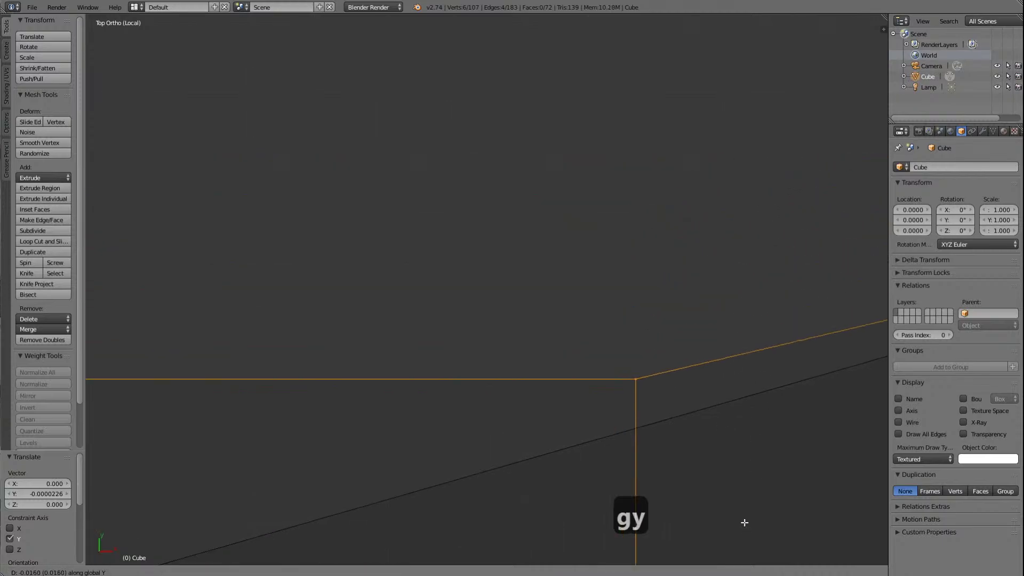
left_click(749, 24)
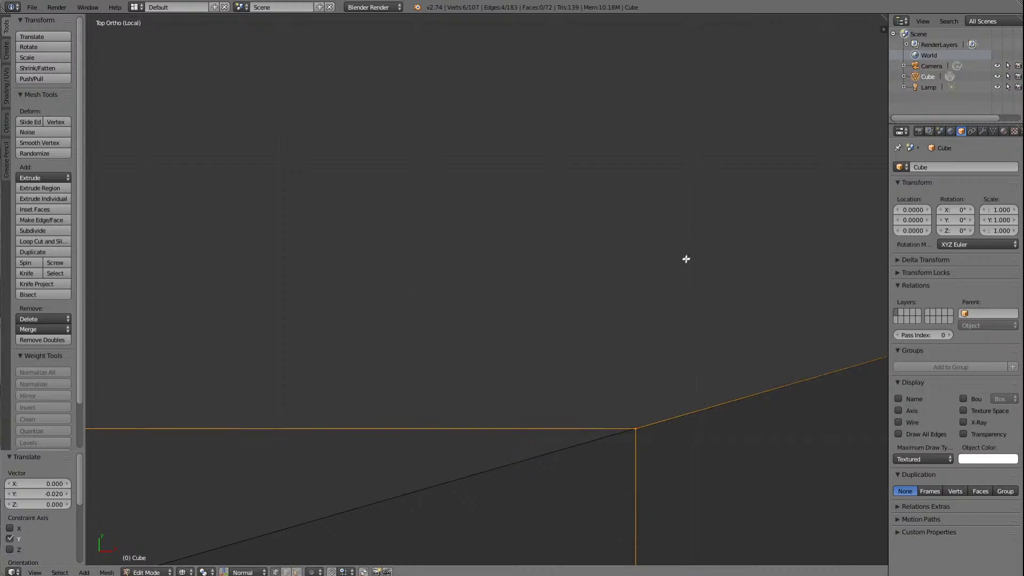
Step: Fine-tune the selected roof vertices by 0.0000167 along Y so the fourth pair sits exactly on the slanted nose edges
scroll(684, 254, "down", 10, "shift")
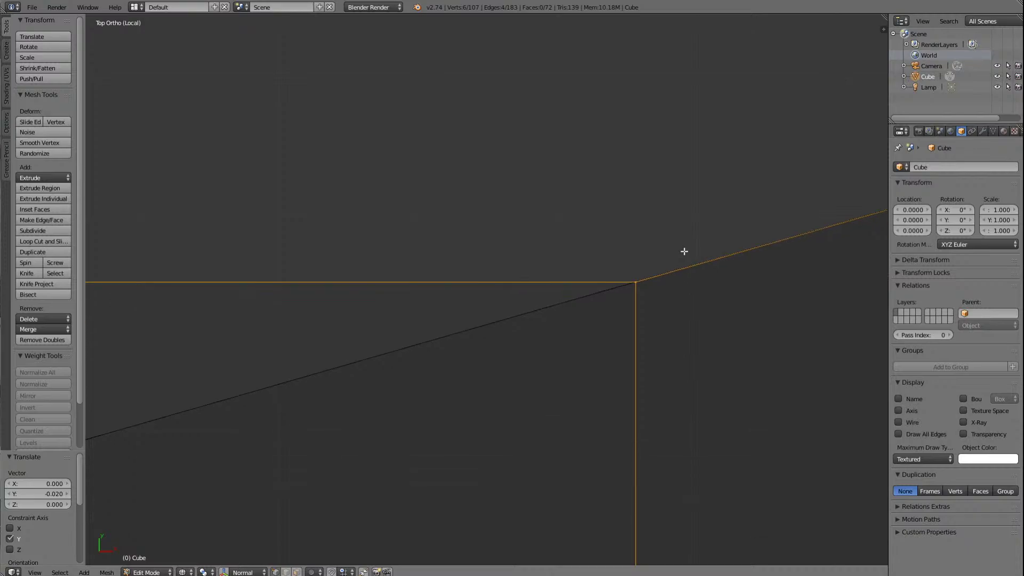
scroll(684, 251, "up", 6, "ctrl")
scroll(666, 252, "up", 10)
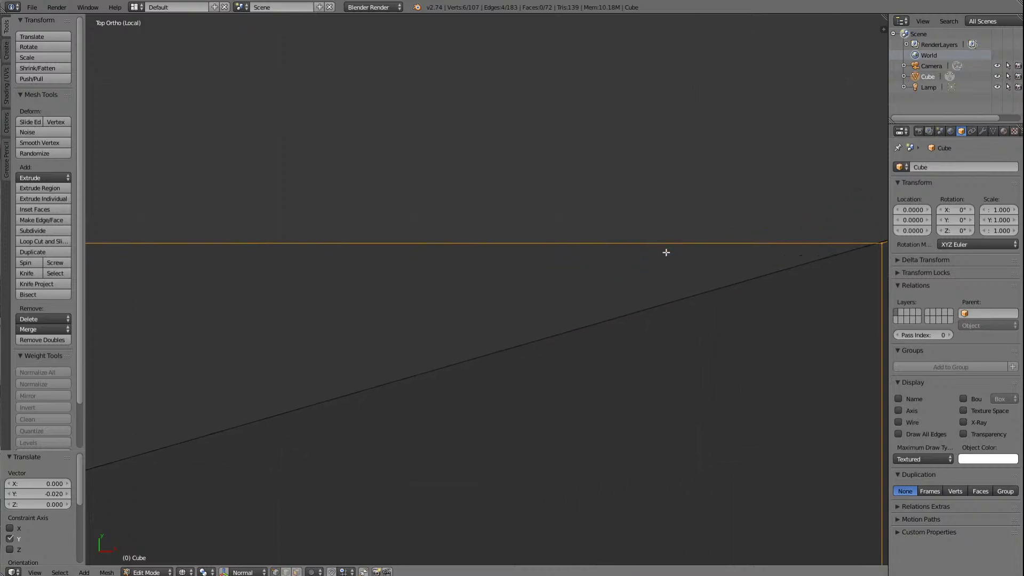
scroll(665, 253, "down", 1)
scroll(666, 252, "up", 20, "ctrl")
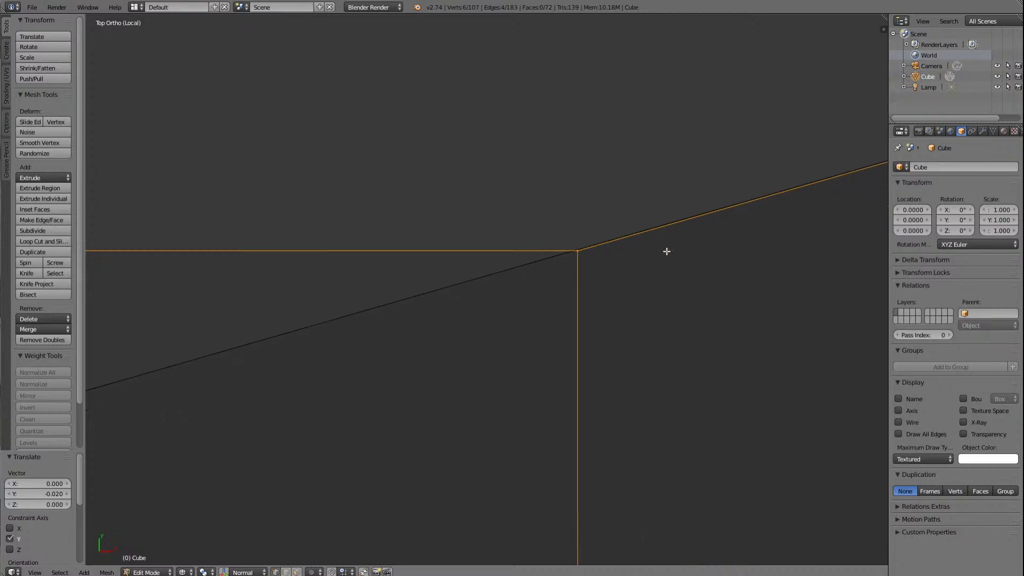
scroll(579, 240, "down", 1, "shift")
scroll(579, 241, "up", 6)
scroll(579, 241, "up", 9, "shift")
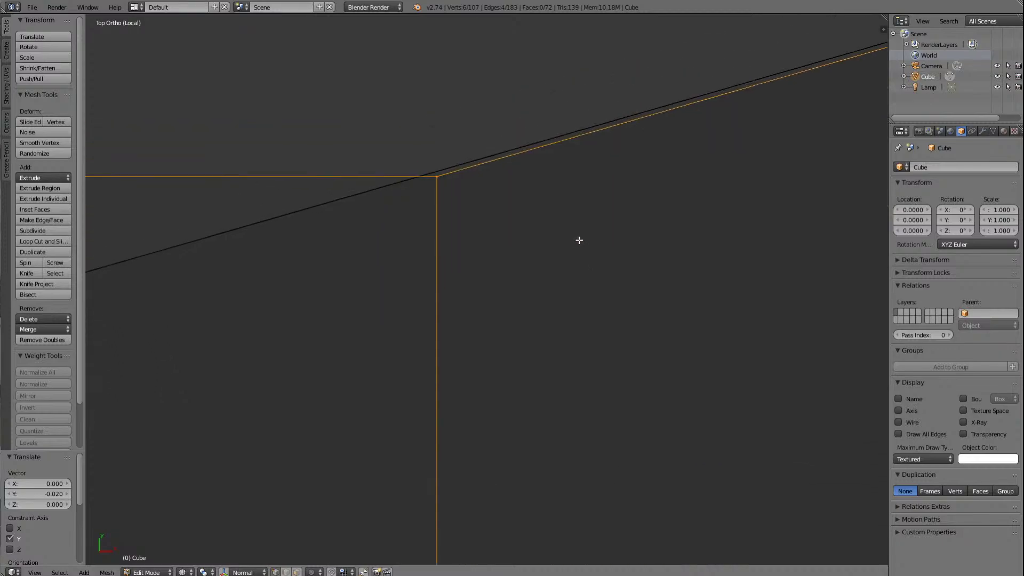
scroll(579, 241, "up", 1, "ctrl")
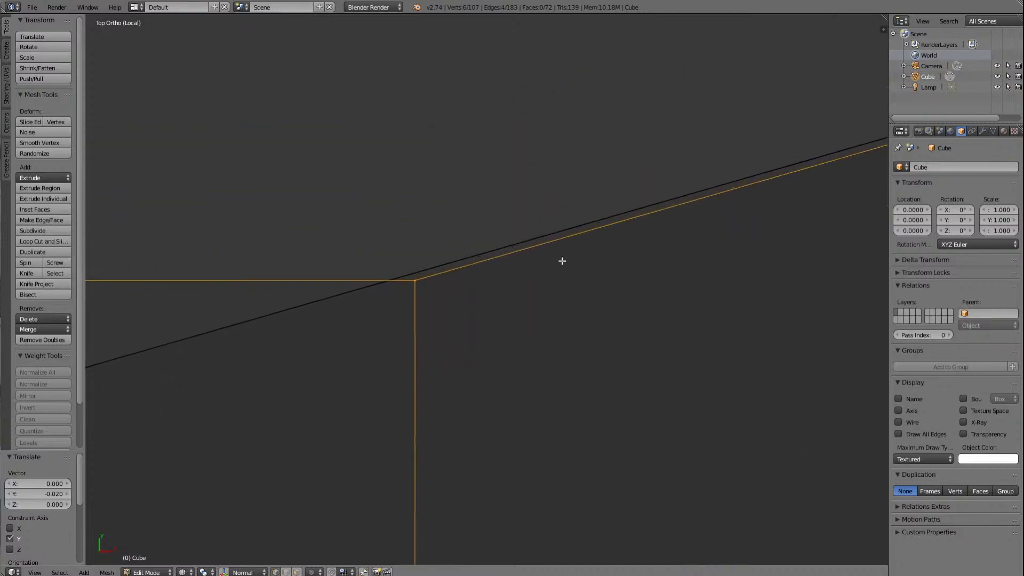
key("g")
key("y")
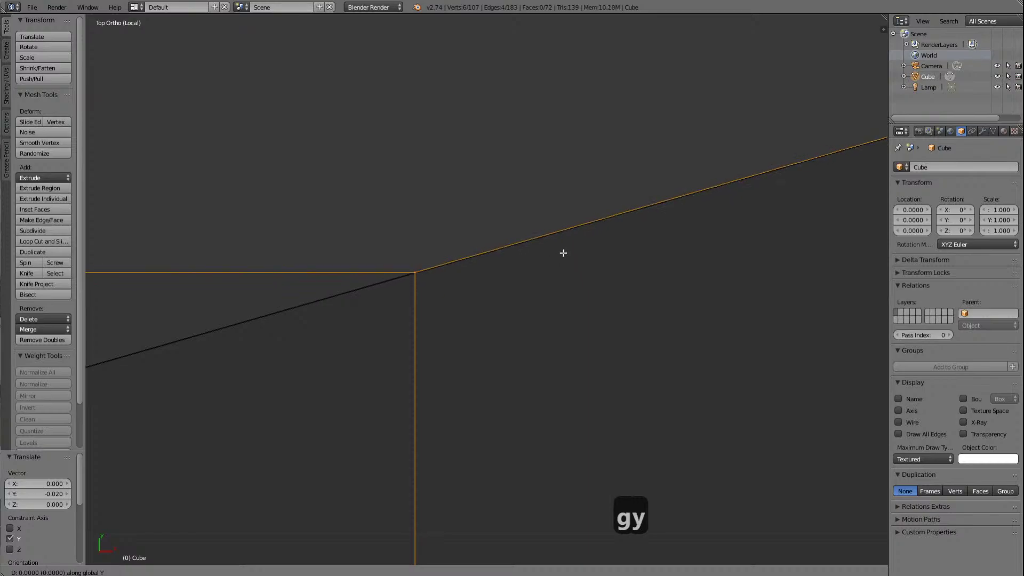
left_click(563, 254)
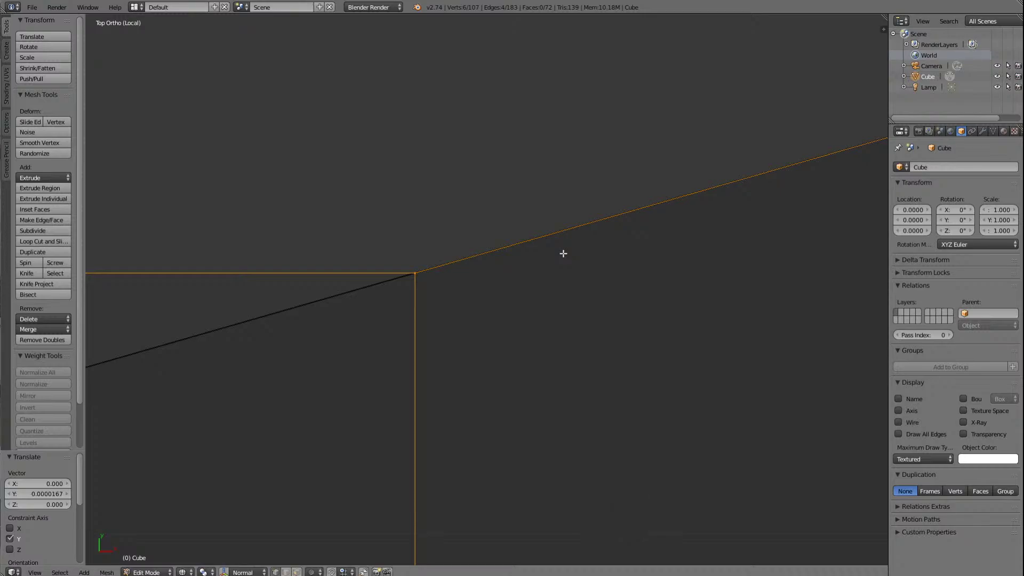
Step: Deselect the fourth roof vertex pair from the centre on both sides, keeping the two outermost front-edge pairs selected
scroll(562, 253, "down", 7)
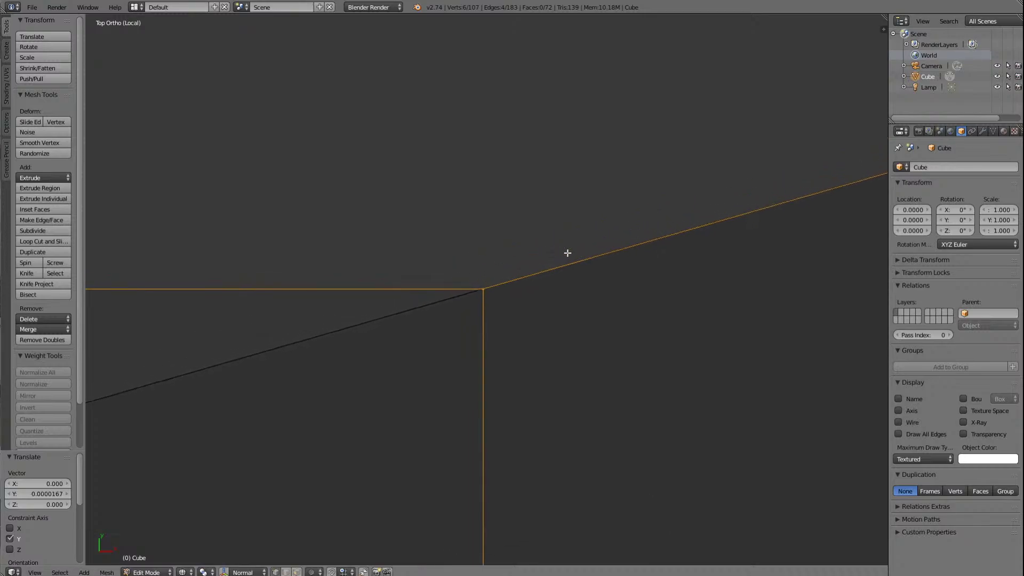
scroll(567, 251, "down", 10)
scroll(595, 262, "down", 4)
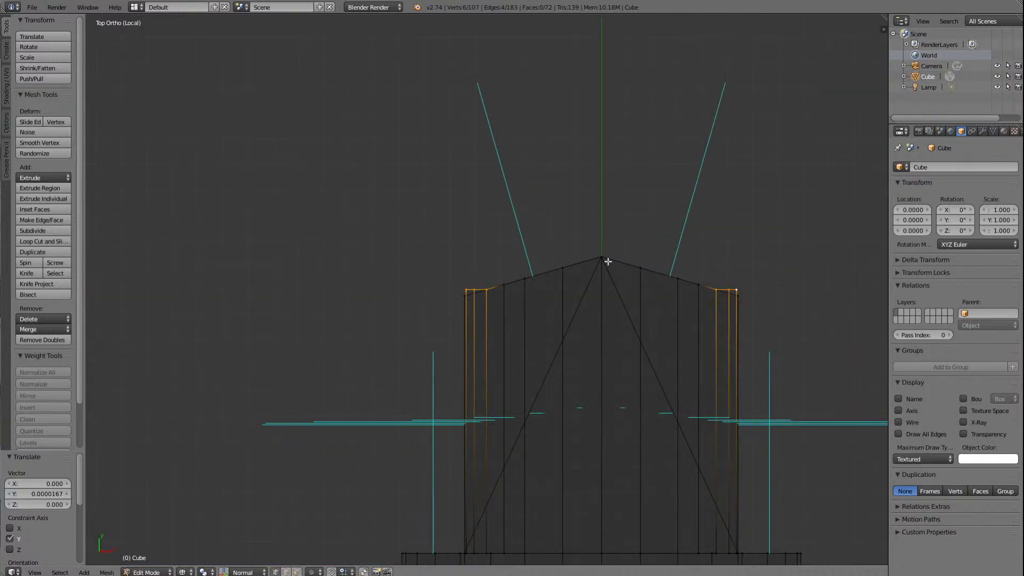
right_click(487, 289, "shift")
right_click(718, 290, "shift")
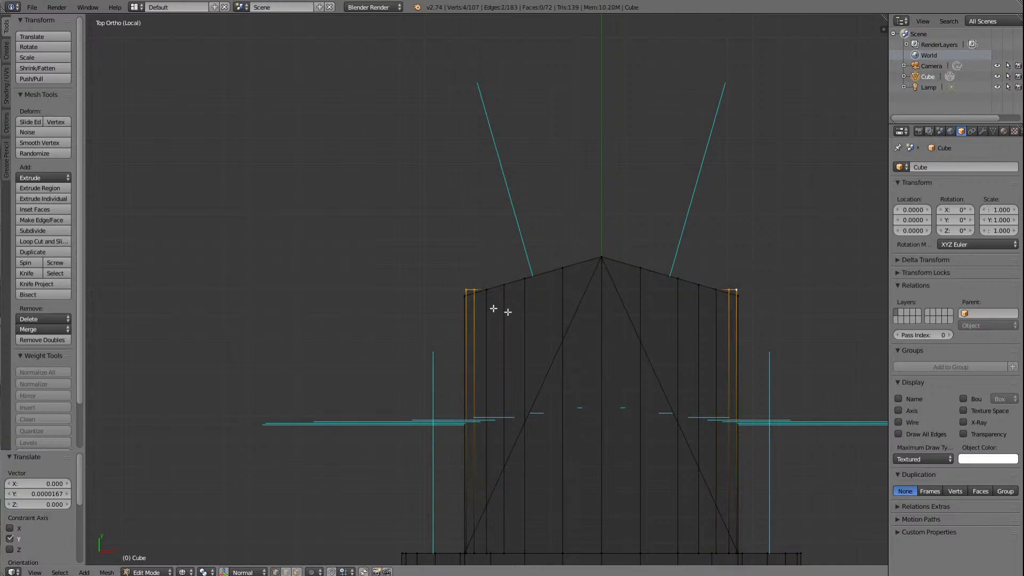
Step: Move the two outermost selected roof vertex pairs about -0.014 along Y so the fifth pair from the centre meets the slanted nose edges
scroll(485, 309, "up", 8)
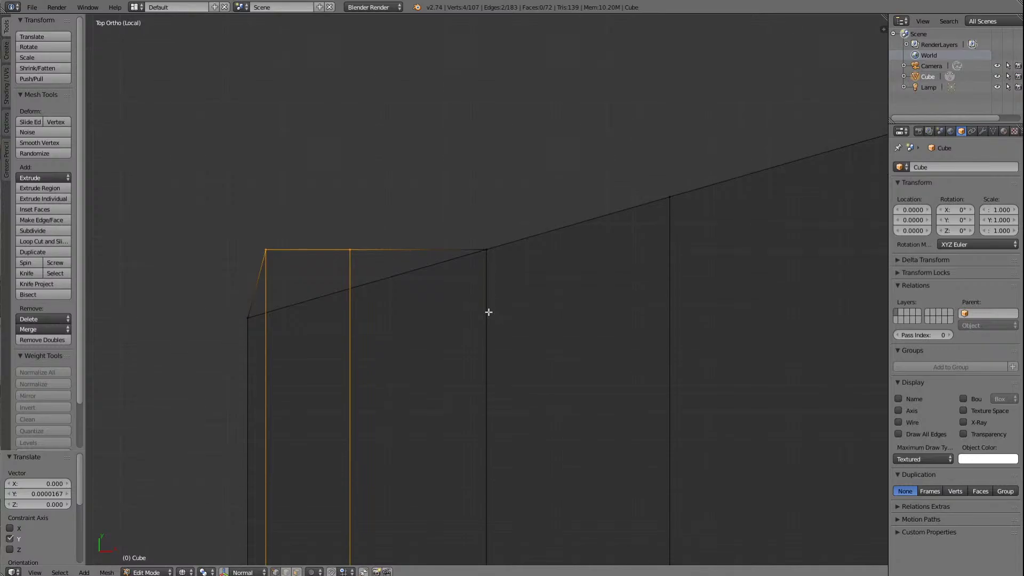
scroll(489, 312, "down", 1, "shift")
scroll(488, 312, "down", 2, "shift")
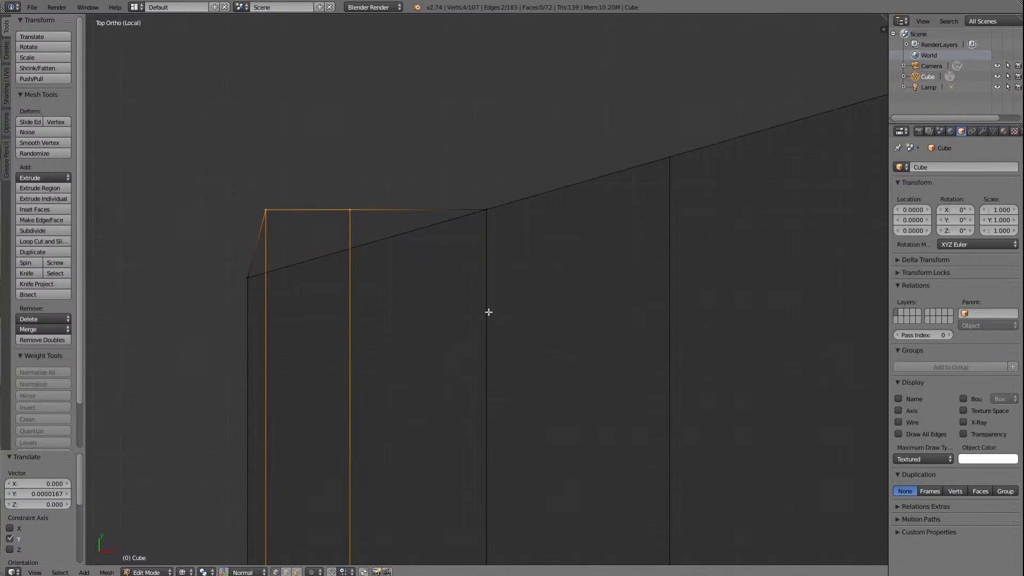
scroll(489, 312, "down", 7)
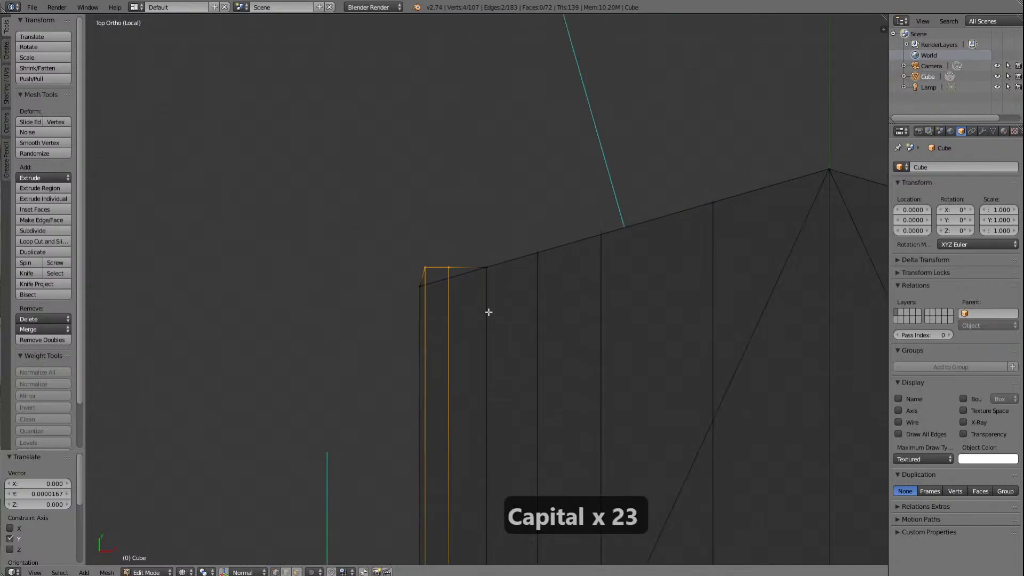
scroll(488, 306, "down", 3)
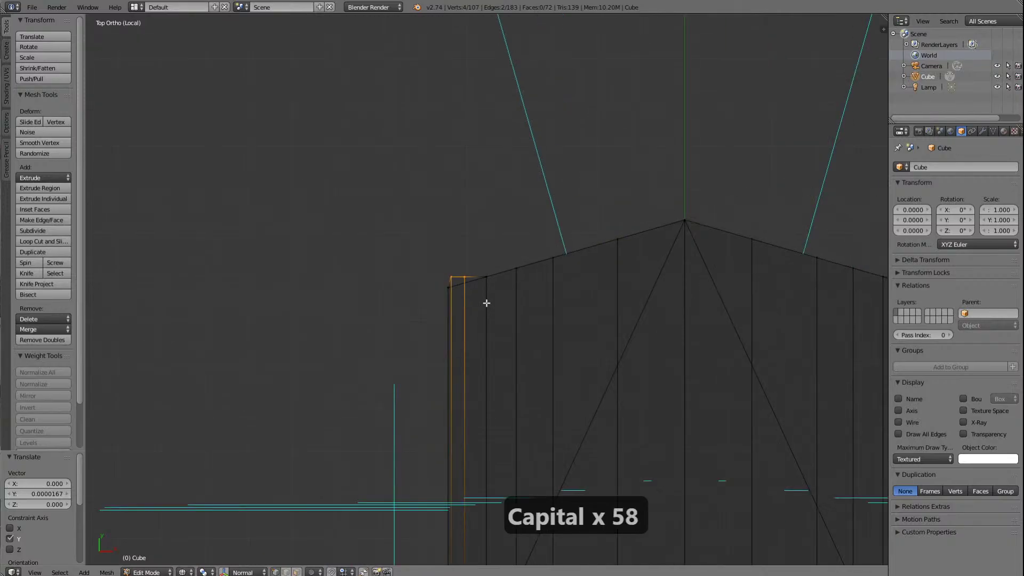
key("Caps_Lock")
scroll(486, 303, "down", 2, "shift")
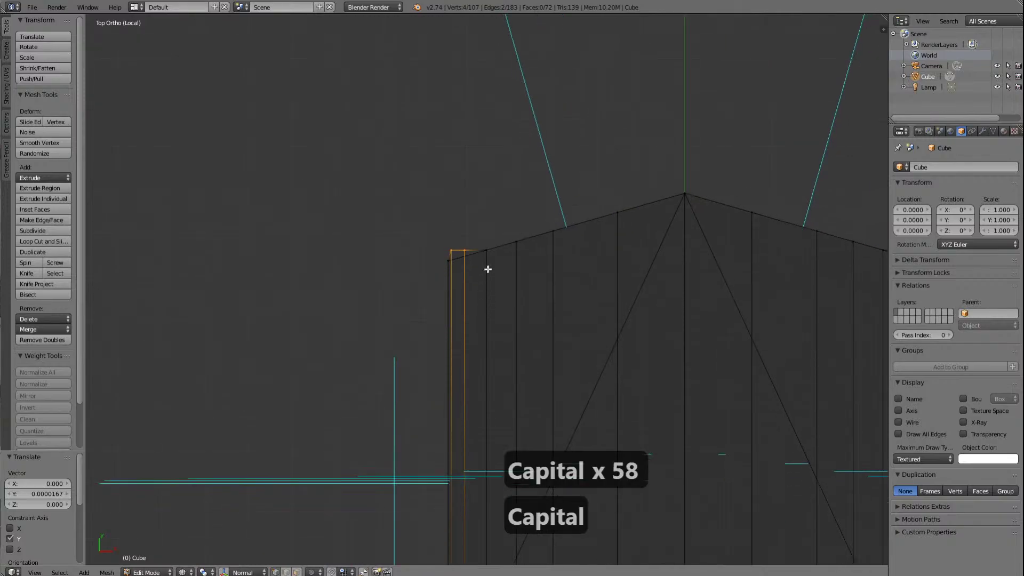
scroll(488, 269, "up", 10)
scroll(488, 268, "down", 3, "shift")
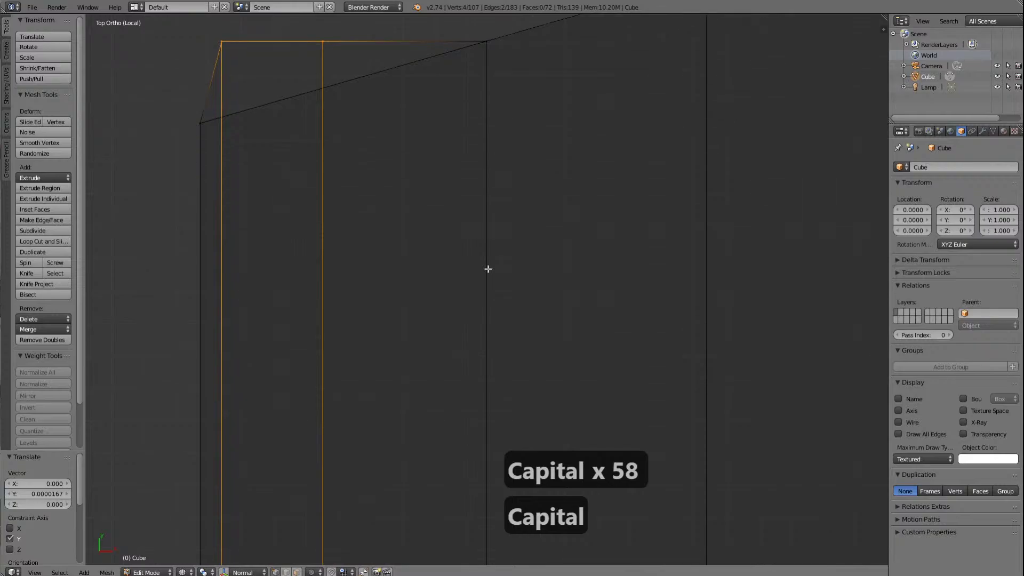
scroll(488, 269, "up", 10, "shift")
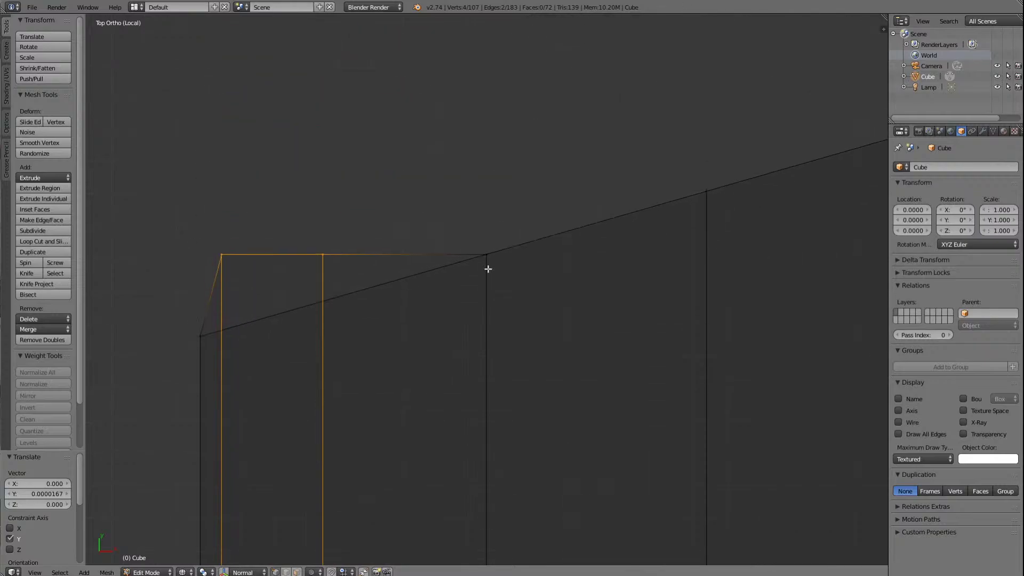
scroll(487, 268, "down", 3, "shift")
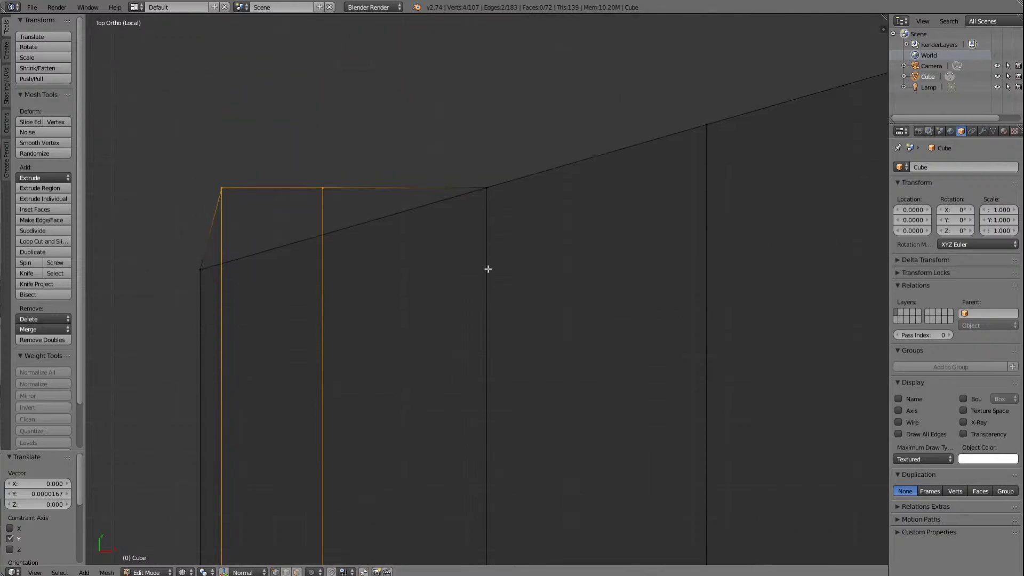
scroll(488, 268, "down", 8, "ctrl")
scroll(587, 265, "up", 5)
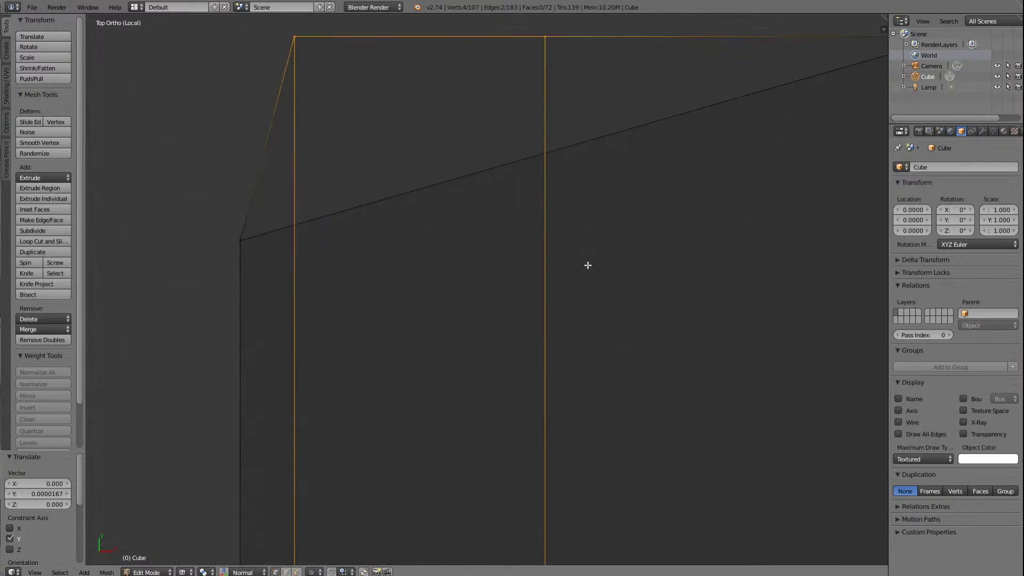
scroll(587, 265, "up", 5, "shift")
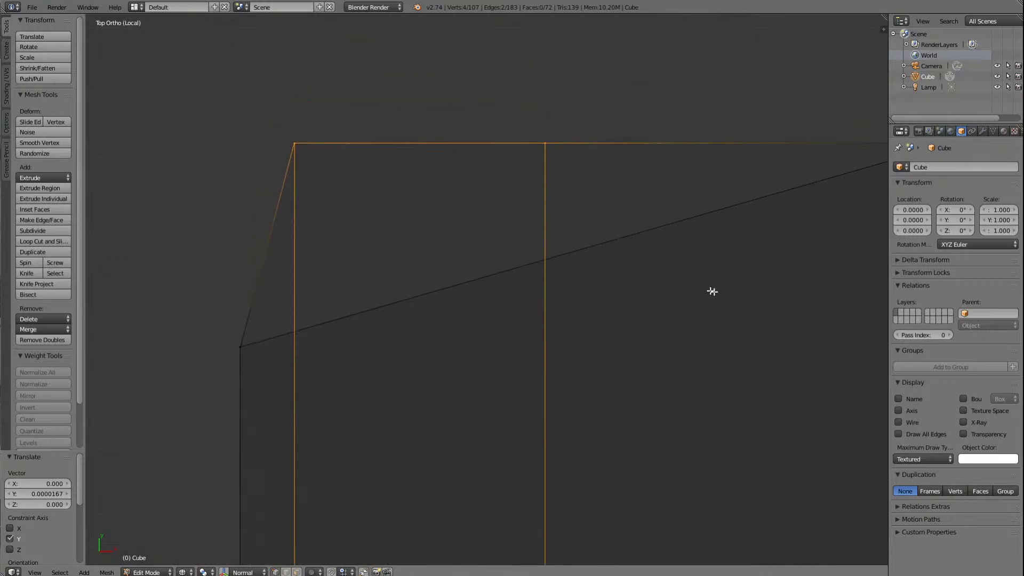
key("g")
key("y")
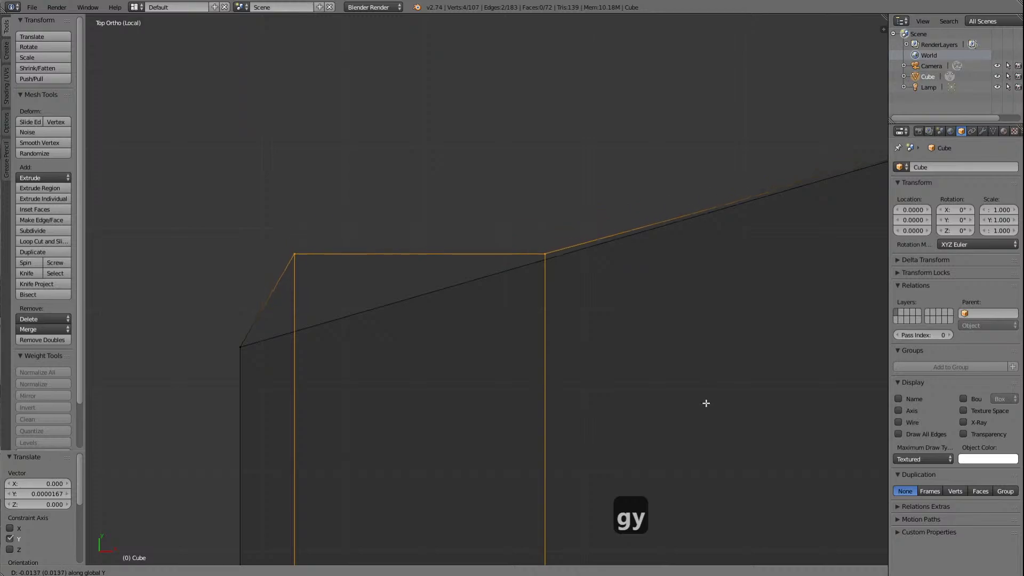
left_click(704, 408)
Step: Fine-tune the selected roof vertices by -0.0000765 along Y so the fifth pair sits exactly on the slanted nose edges
scroll(707, 406, "up", 8)
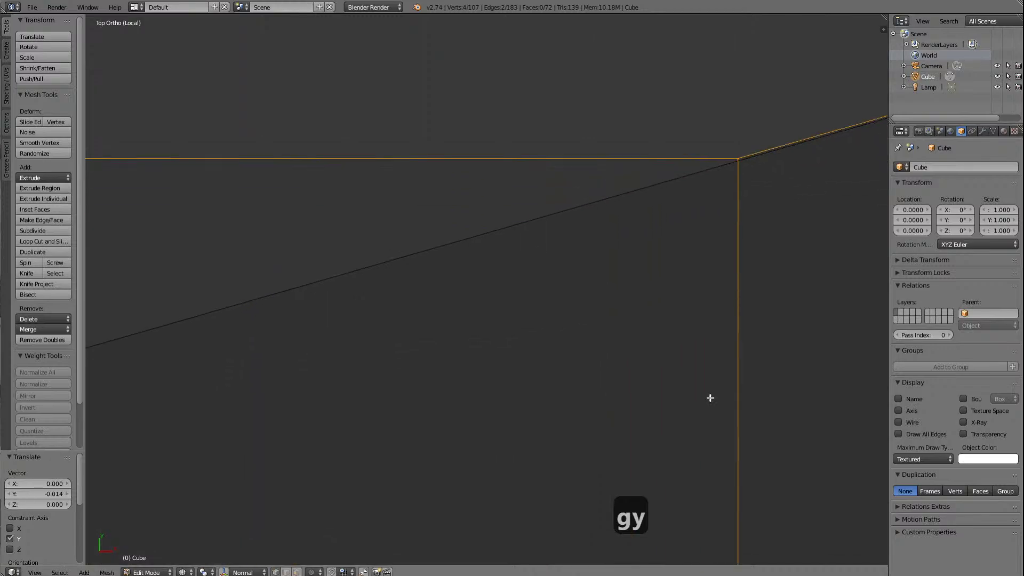
scroll(711, 397, "down", 12, "ctrl")
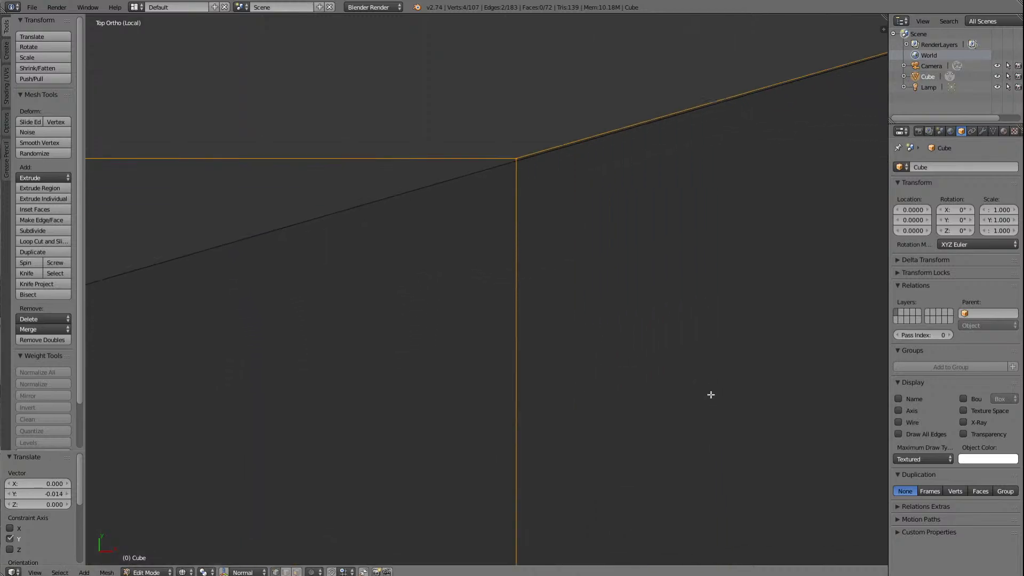
scroll(617, 345, "down", 4, "shift")
scroll(617, 344, "up", 8, "shift")
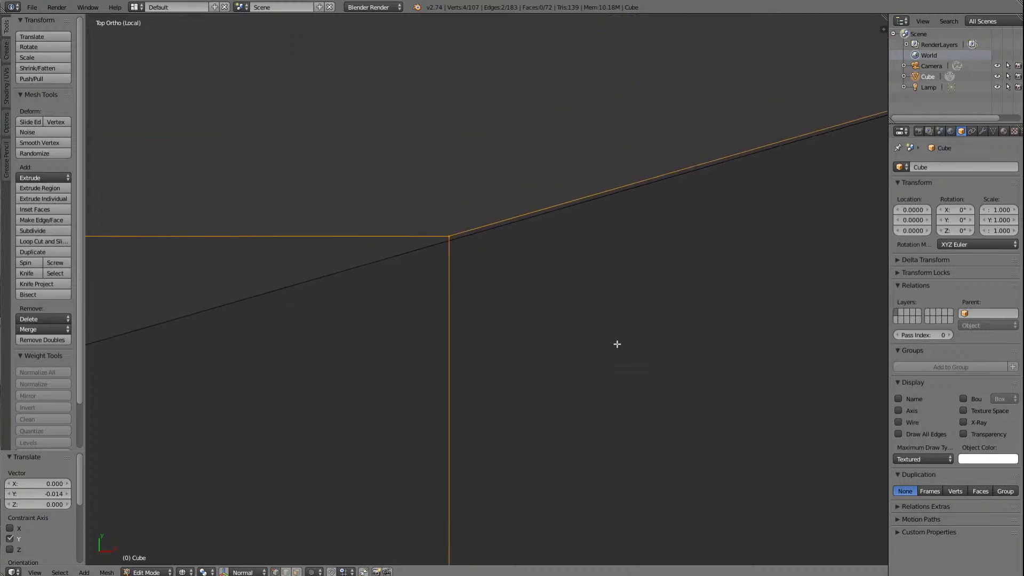
scroll(602, 342, "down", 2, "ctrl")
scroll(594, 341, "down", 1, "shift")
scroll(594, 341, "down", 8, "ctrl")
scroll(594, 341, "down", 6, "shift")
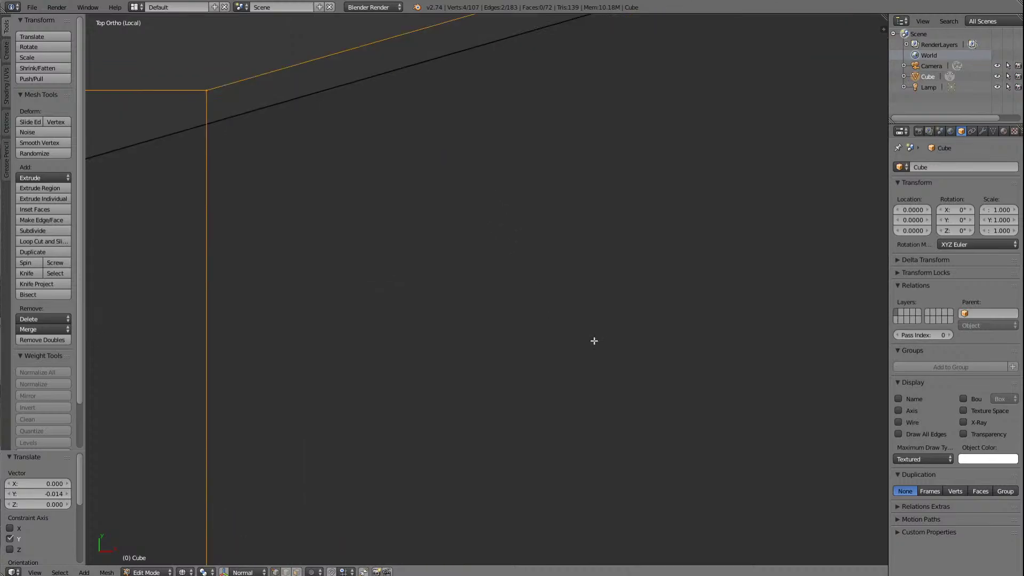
key("g")
key("y")
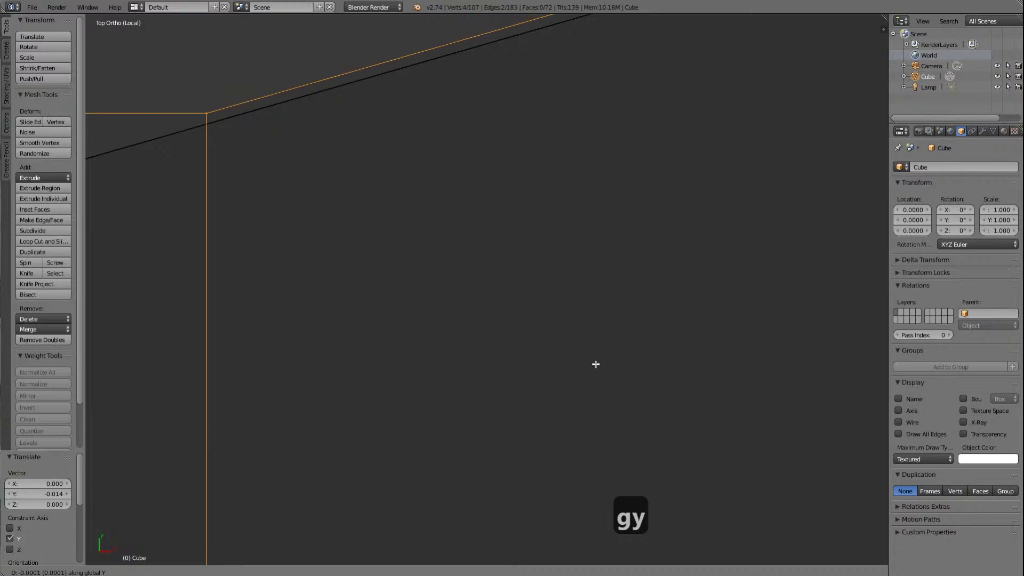
left_click(594, 371)
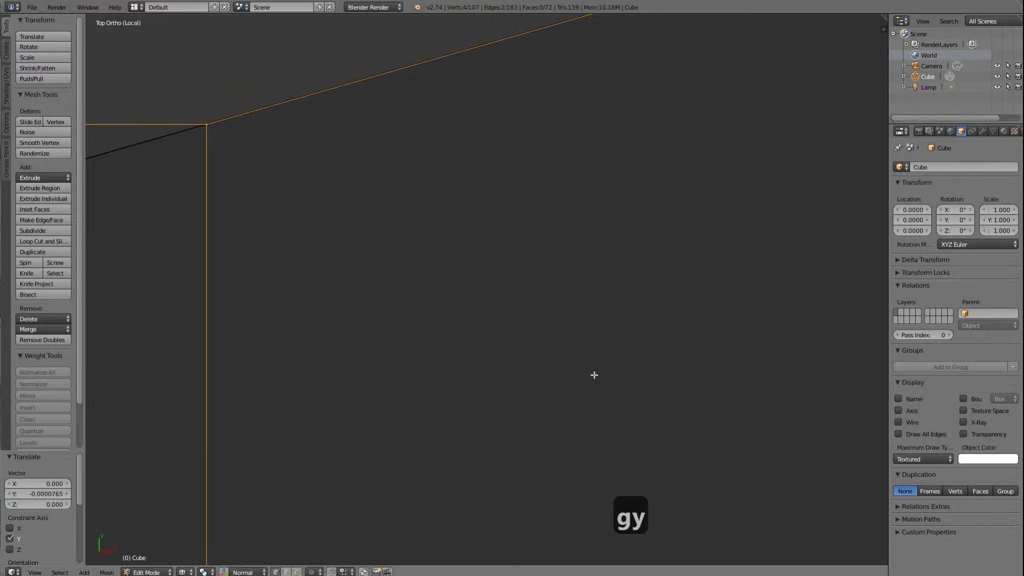
Step: Examine up close how the fifth roof vertex from the centre lines up with the slanted nose edge
scroll(541, 342, "up", 3, "ctrl")
scroll(541, 342, "up", 2, "shift")
scroll(540, 342, "up", 3, "ctrl")
scroll(540, 341, "up", 2, "shift")
scroll(540, 340, "down", 3, "shift")
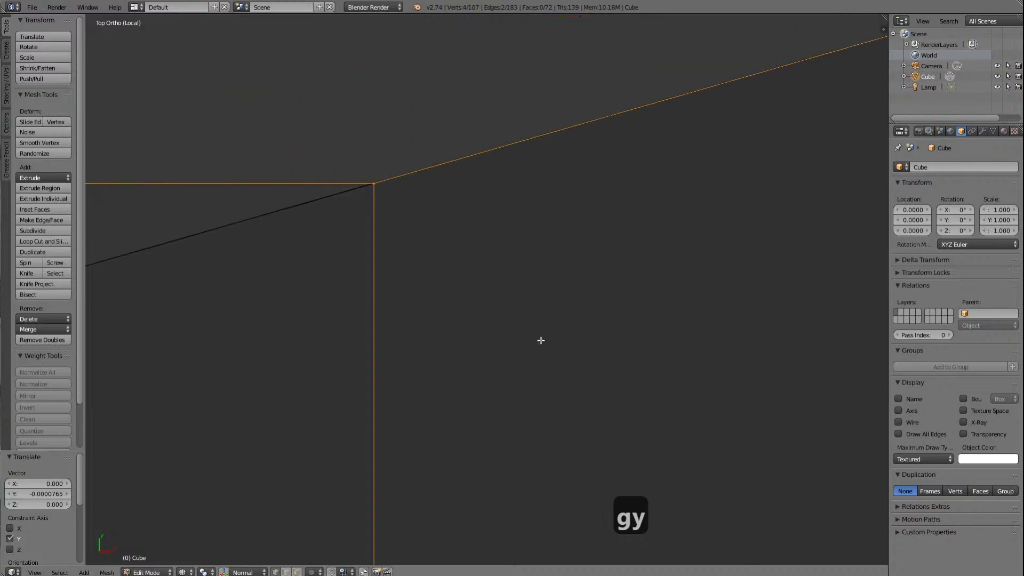
scroll(540, 340, "up", 1, "shift")
scroll(540, 340, "down", 6, "ctrl")
scroll(584, 304, "down", 5, "shift")
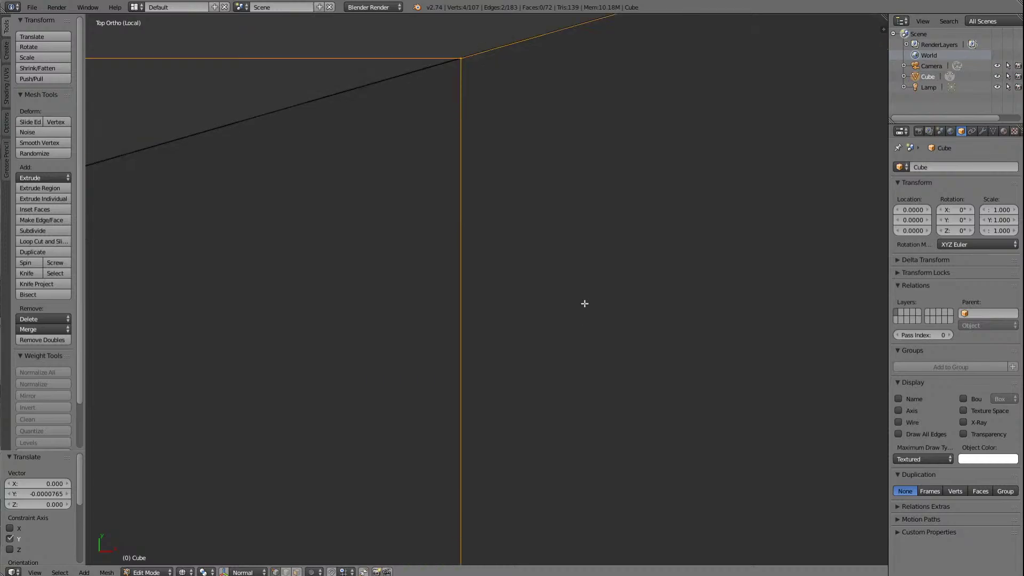
scroll(584, 303, "up", 7, "shift")
Step: Deselect the fifth roof vertex pair from the centre on both sides, keeping only the outermost front-edge pair selected
scroll(585, 304, "down", 4)
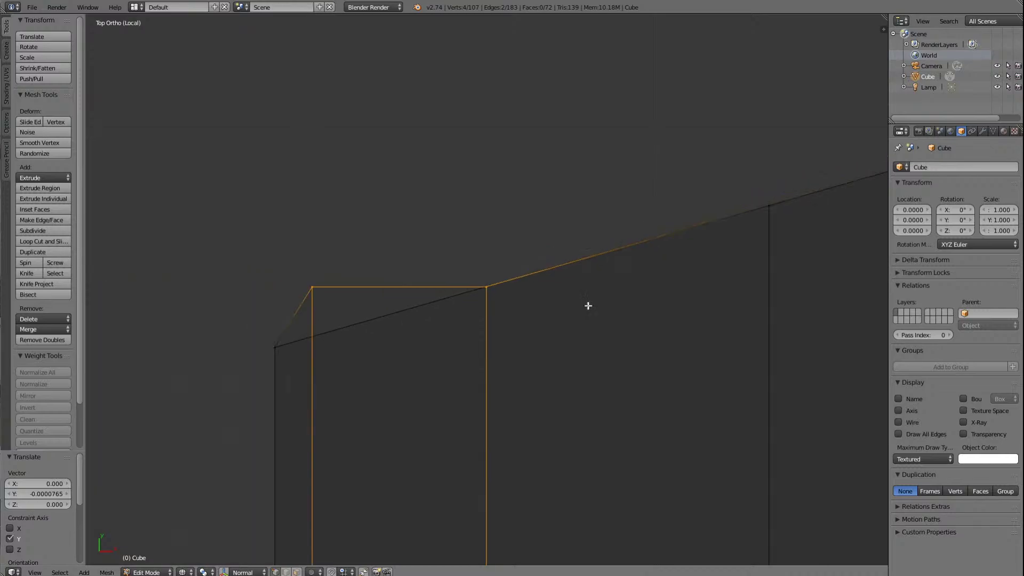
scroll(588, 305, "down", 5)
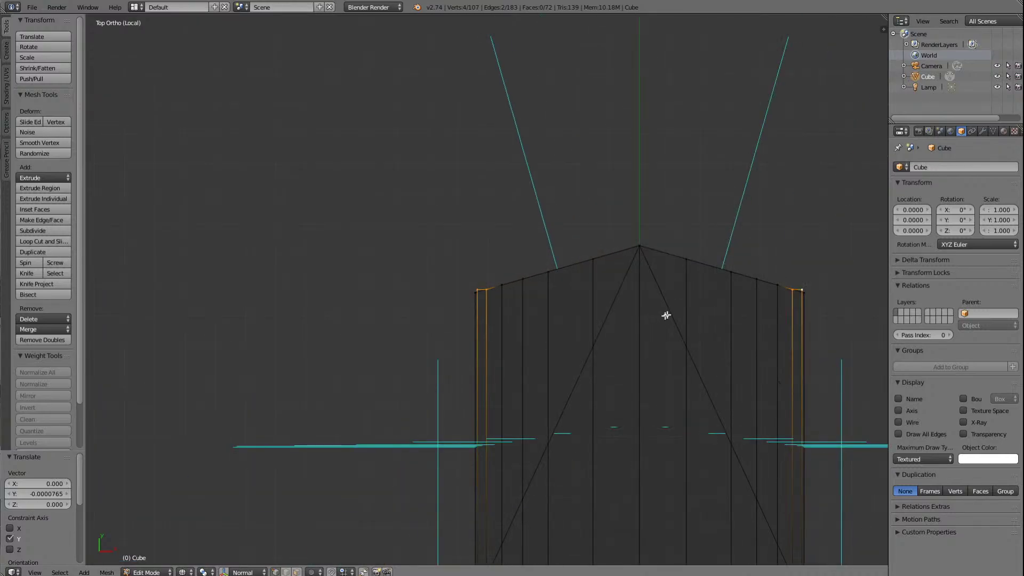
right_click(791, 288, "shift")
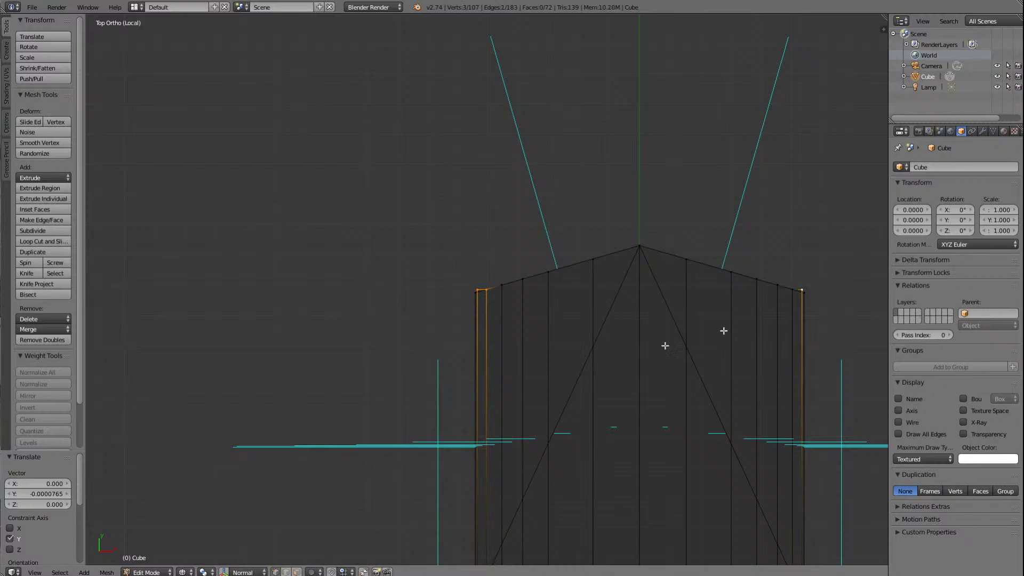
right_click(489, 289, "shift")
Step: Move the outermost roof vertex pair about -0.009 along Y to meet the slanted nose edges
scroll(592, 345, "up", 6)
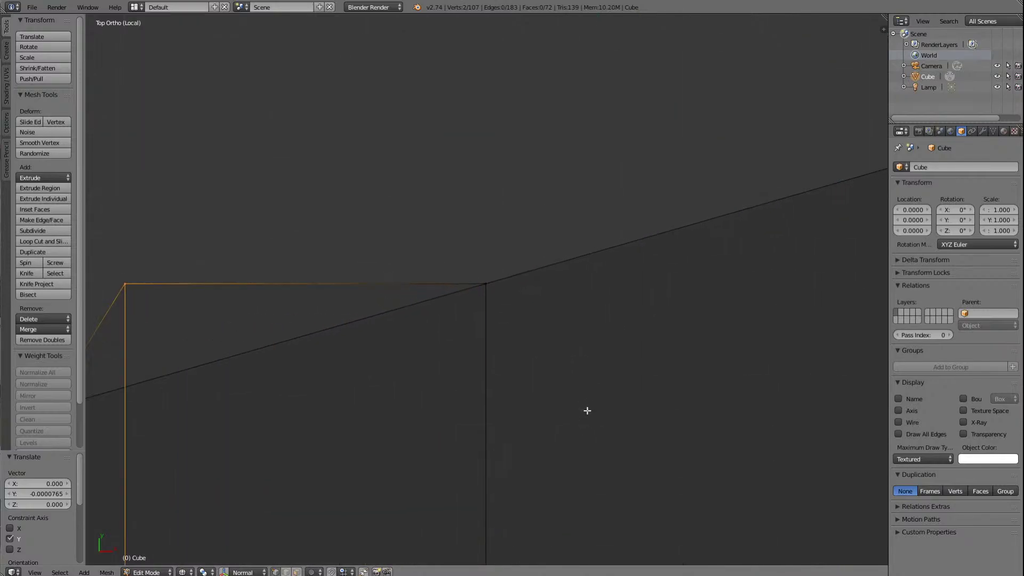
scroll(587, 410, "down", 19, "ctrl")
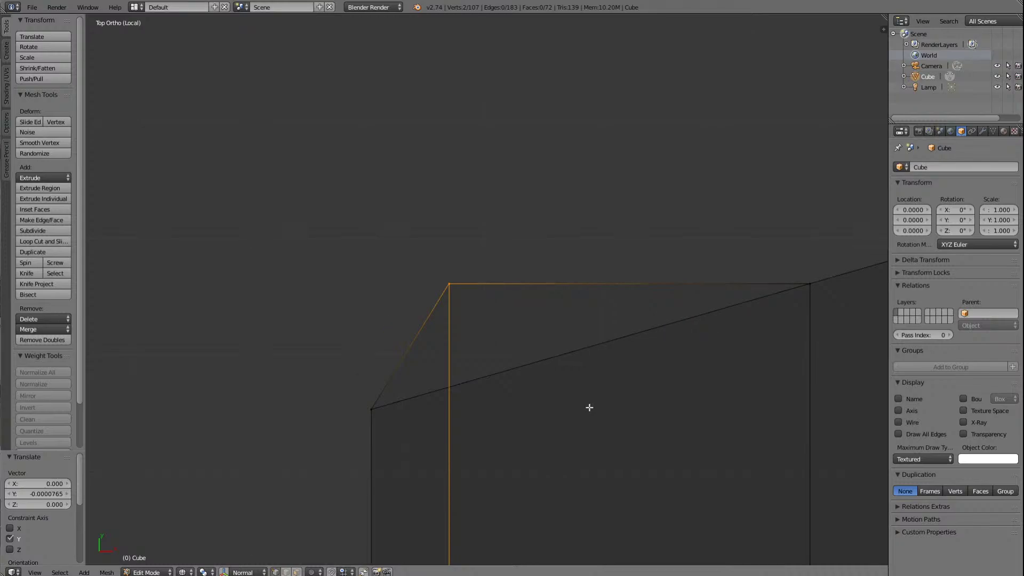
scroll(589, 407, "up", 4, "shift")
scroll(589, 407, "down", 14, "shift")
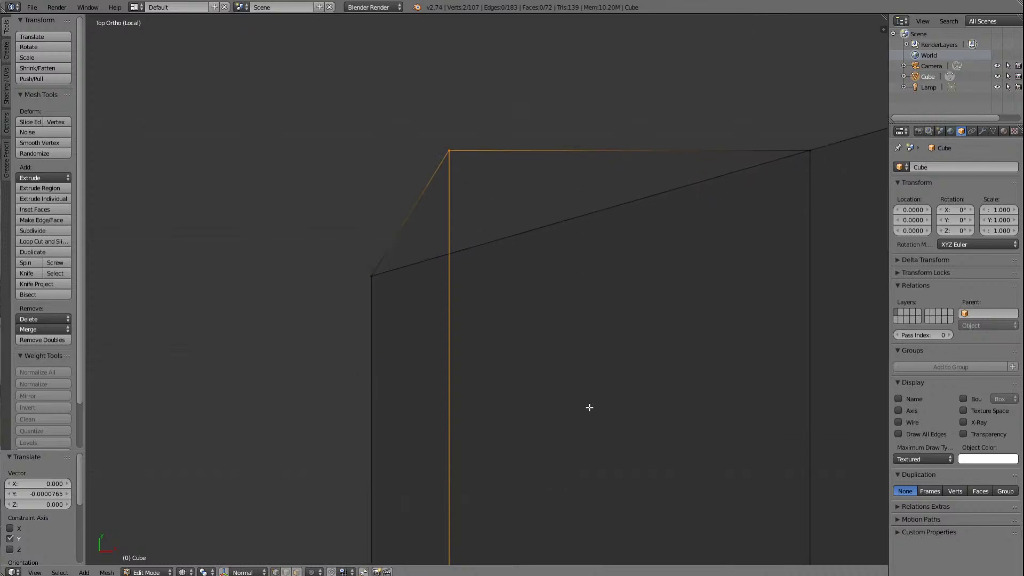
scroll(589, 407, "up", 7)
key("g")
key("y")
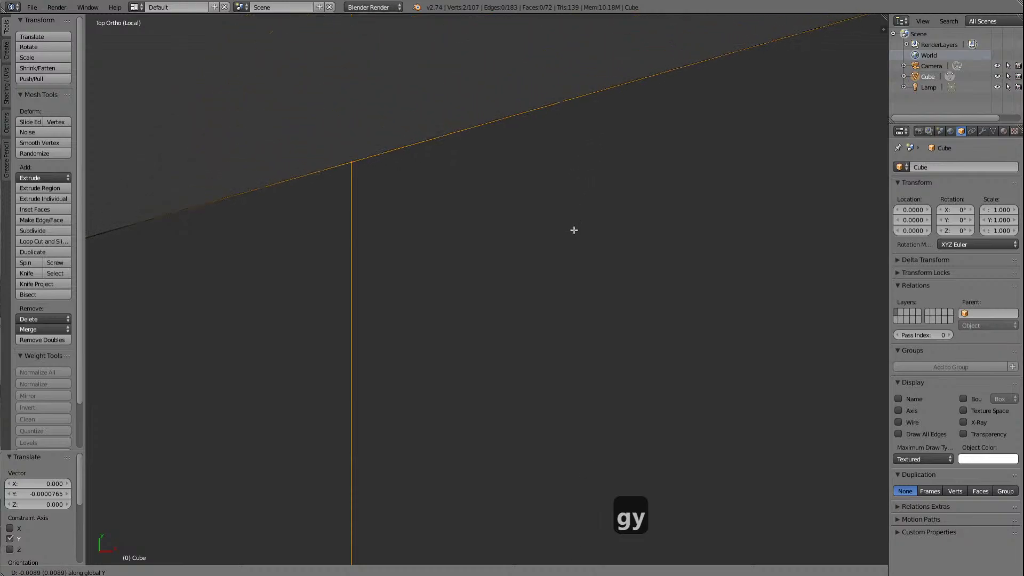
left_click(574, 230)
Step: Fine-tune the outermost roof vertex pair by 0.0000072 along Y so it sits exactly on the slanted nose edges
scroll(572, 225, "up", 2)
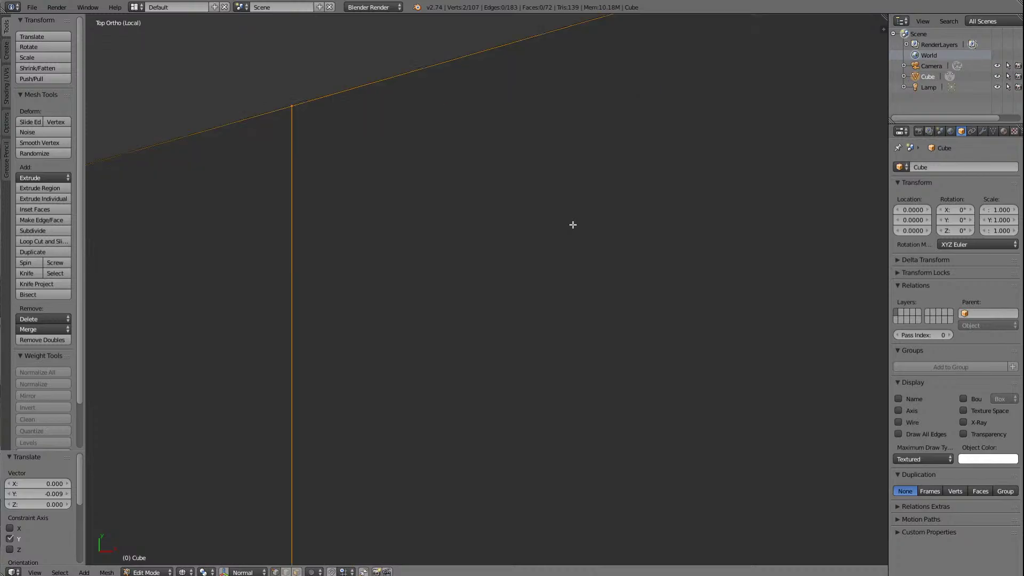
scroll(573, 224, "up", 3, "shift")
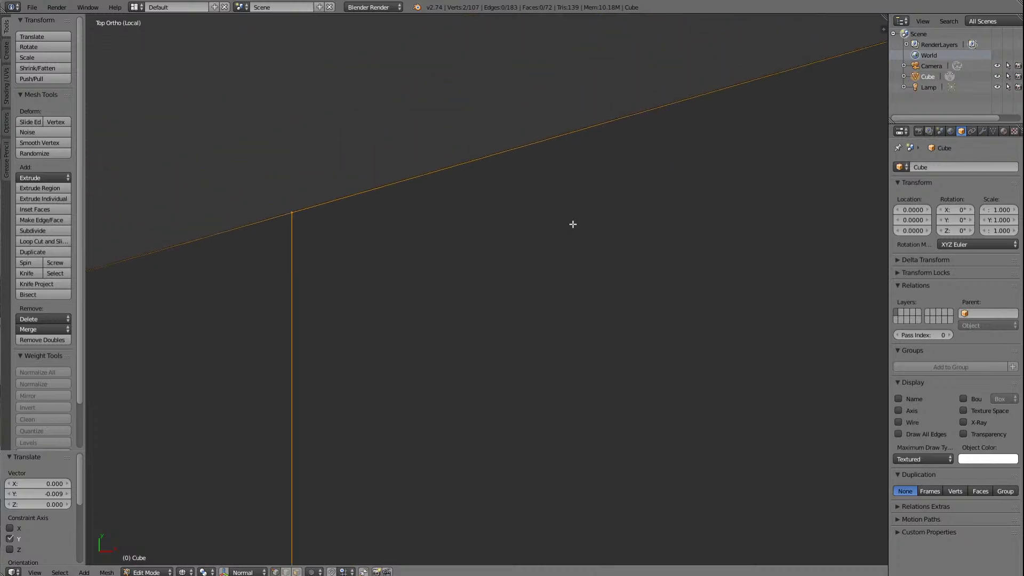
scroll(573, 224, "down", 13, "ctrl")
scroll(574, 223, "up", 11)
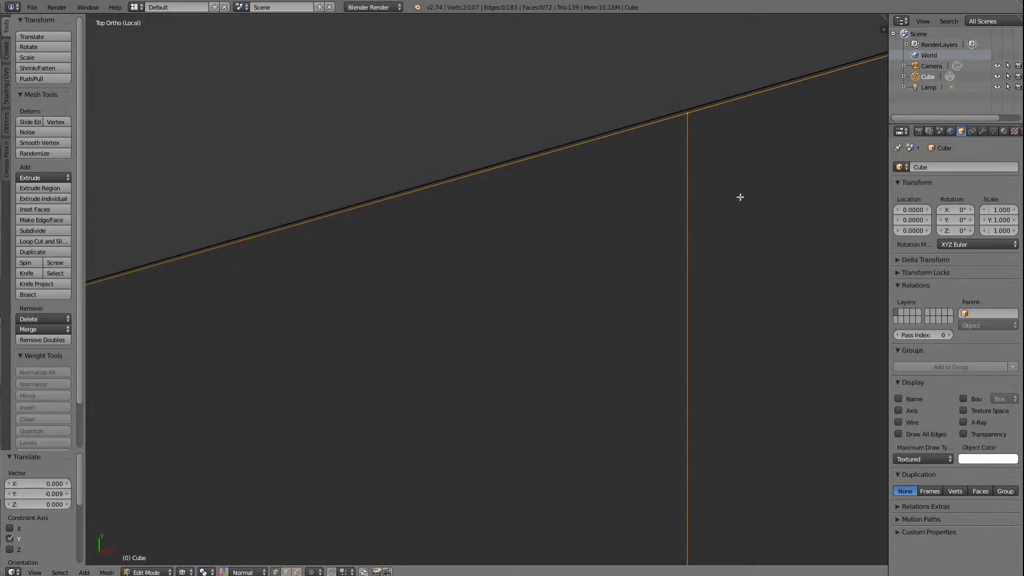
key("g")
key("y")
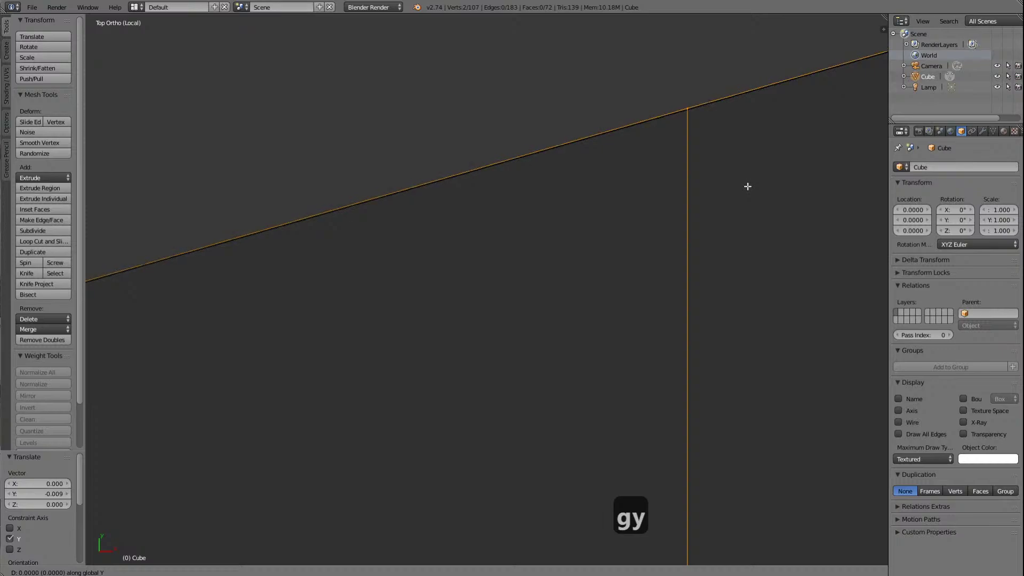
left_click(746, 188)
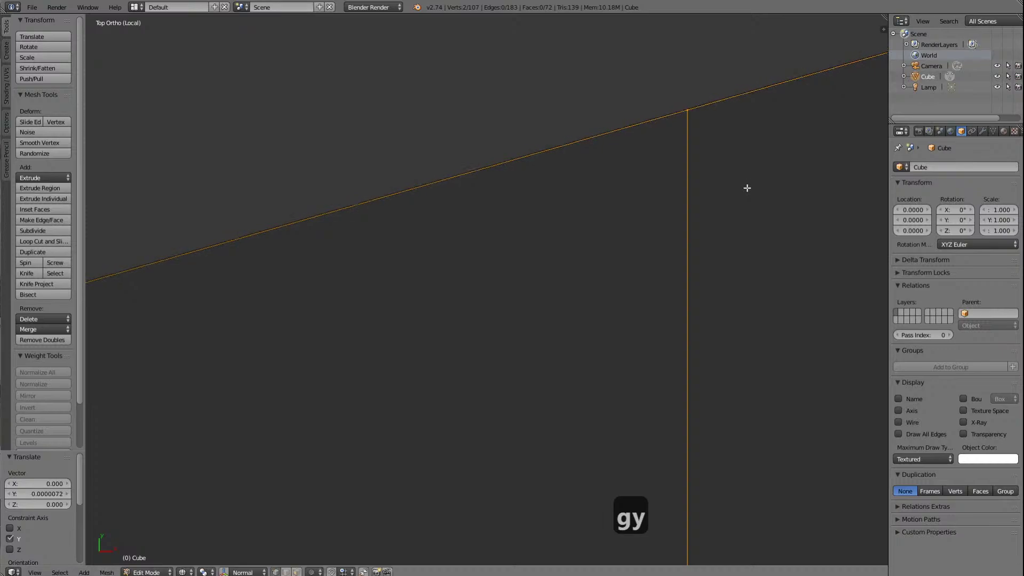
Step: Deselect all vertices of the locomotive mesh
scroll(750, 230, "down", 10)
scroll(688, 303, "down", 10)
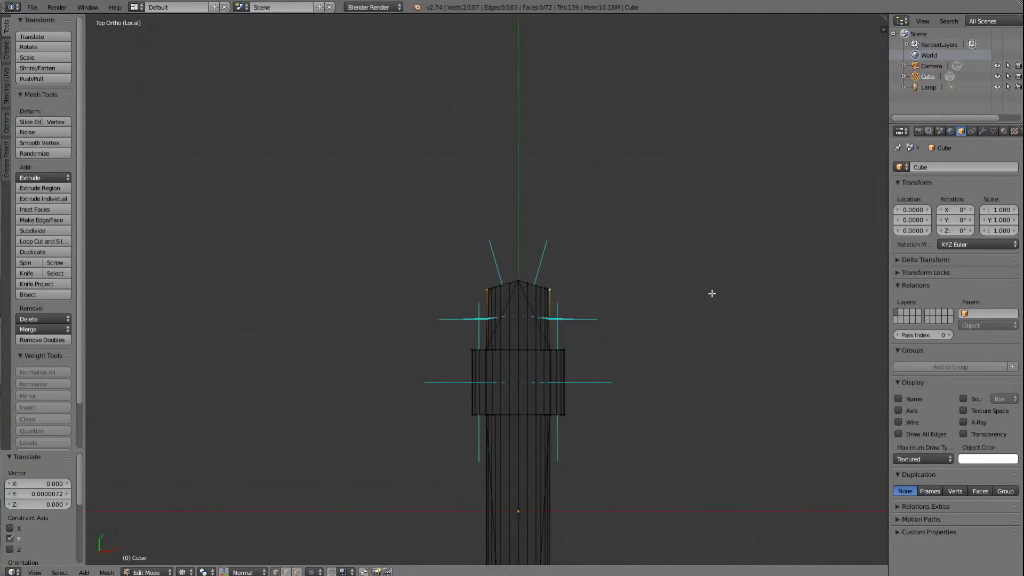
key("a")
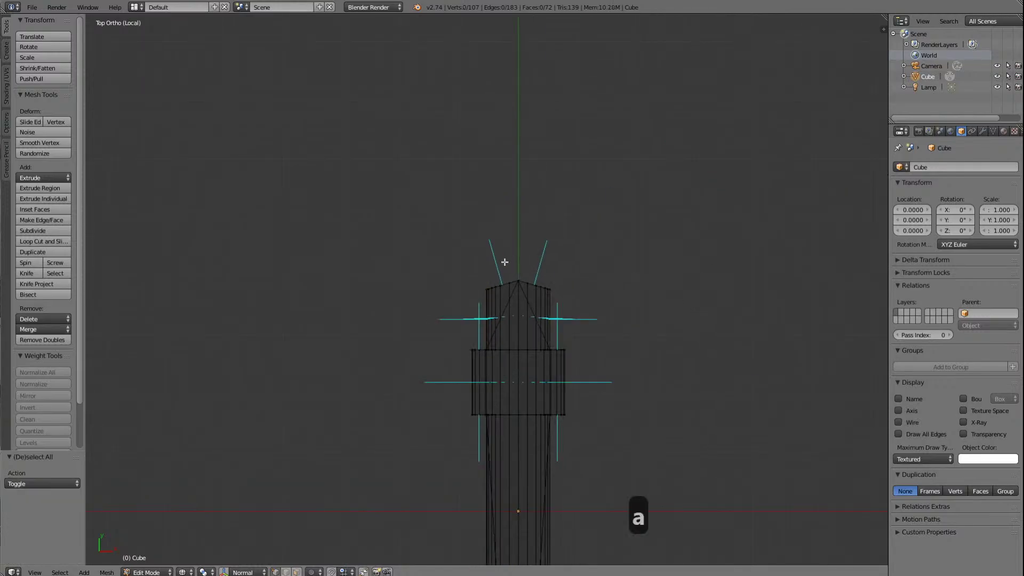
Step: Inspect the locomotive's pointed nose and rounded roof from an angled side view
key("Left")
key("Left")
key("Left")
key("Left")
key("Left")
key("Left")
key("Left")
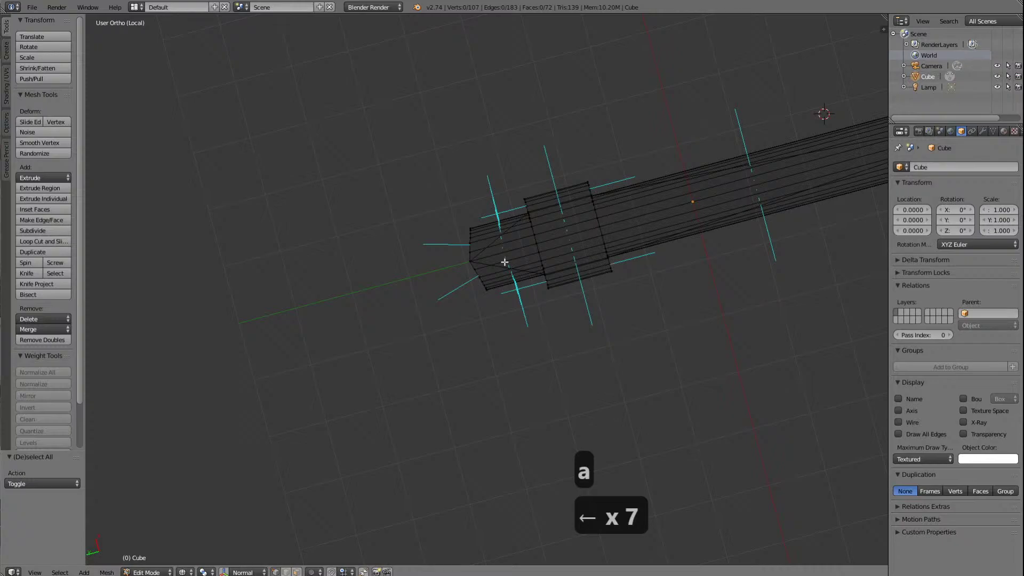
key("Down")
key("Down")
key("Down")
key("Down")
key("Down")
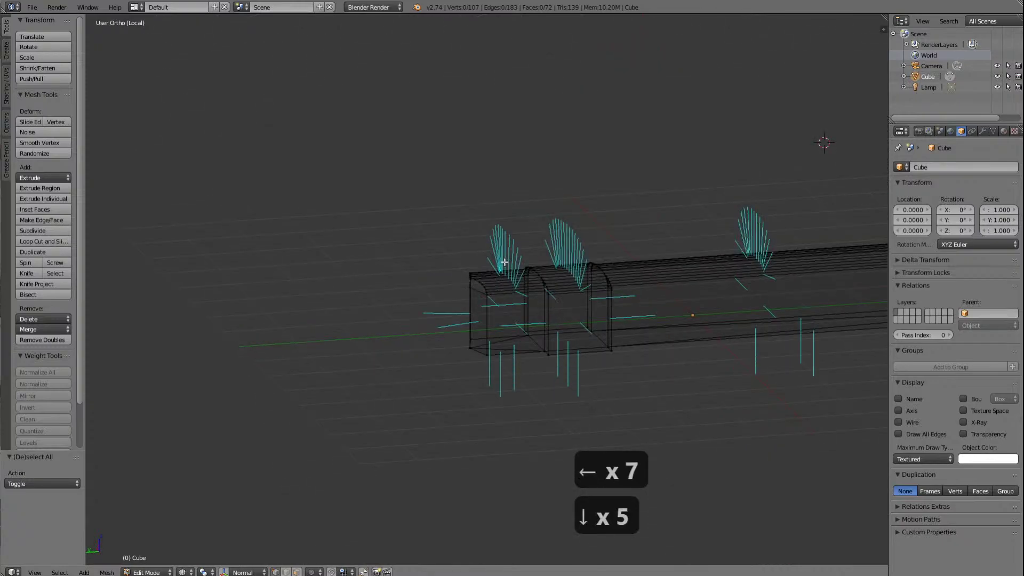
Step: Switch the viewport to solid shading and inspect the locomotive's nose, cab and rounded roof from both sides
scroll(498, 222, "down", 3)
scroll(670, 220, "up", 3)
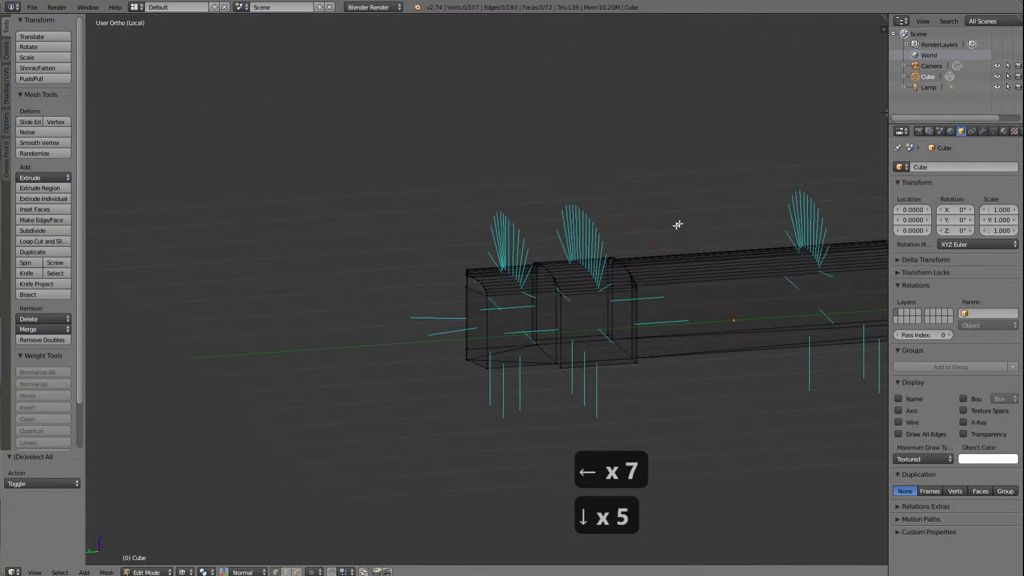
left_click(185, 572)
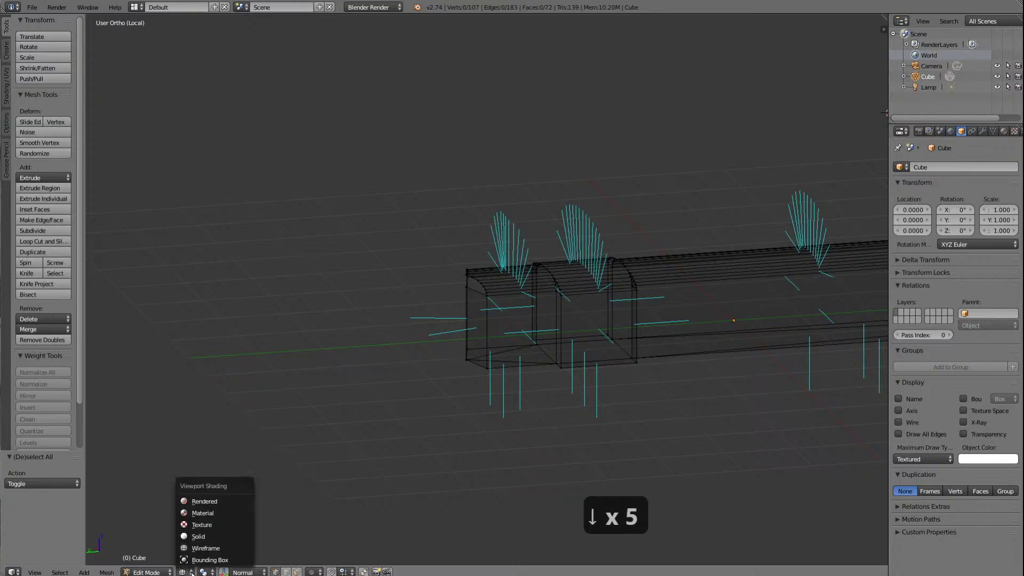
left_click(214, 537)
scroll(726, 375, "down", 3)
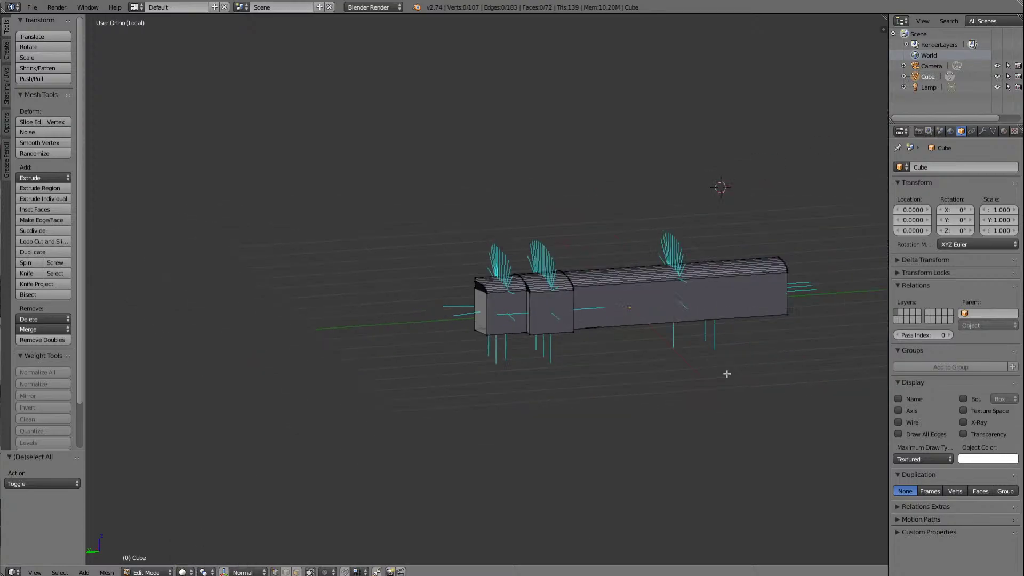
key("Left")
key("Left")
key("Left")
key("Left")
key("Left")
key("Left")
key("Left")
key("Left")
key("Left")
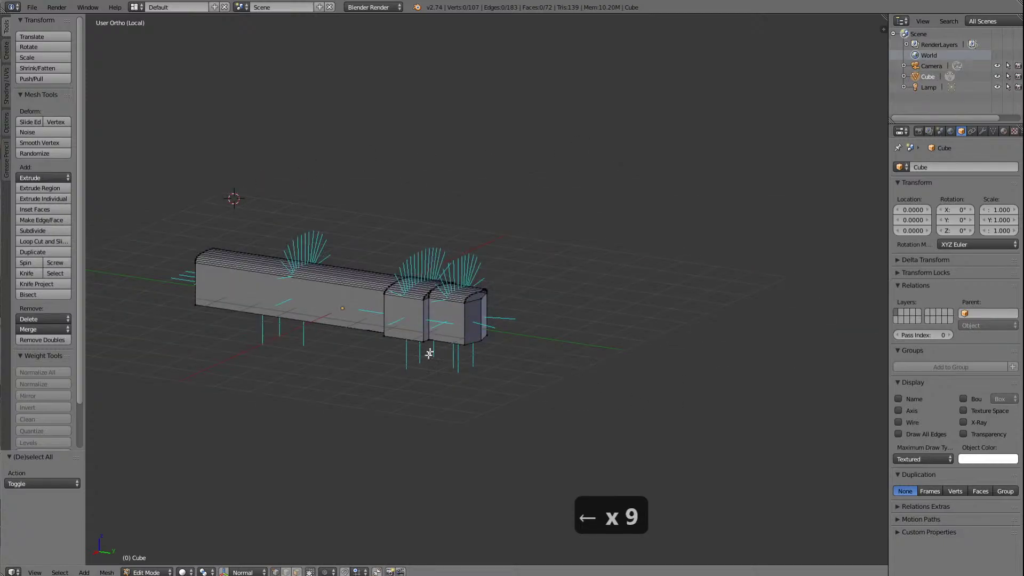
scroll(404, 346, "down", 5, "ctrl")
scroll(536, 333, "up", 7)
scroll(706, 354, "up", 1)
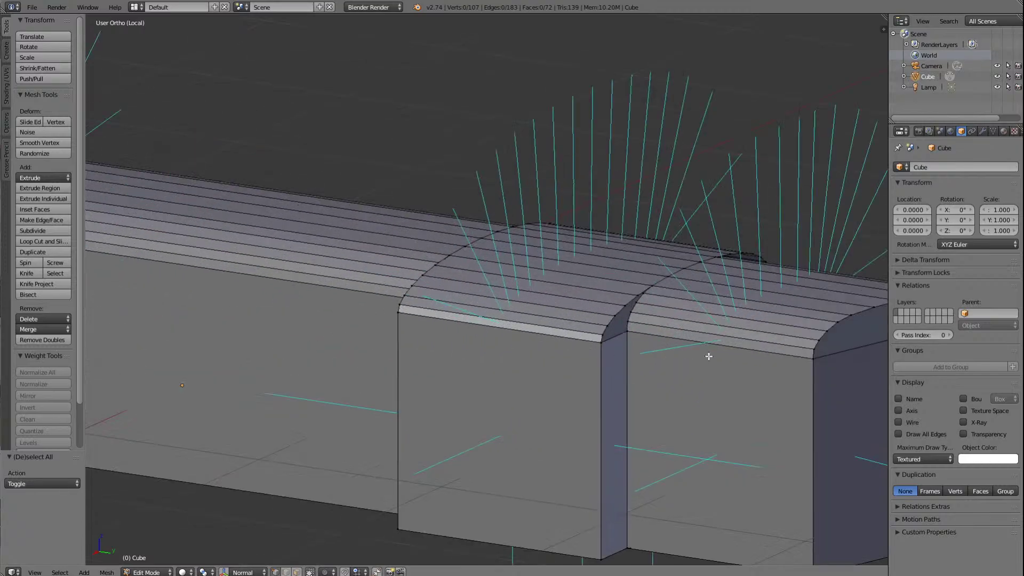
scroll(706, 354, "down", 2)
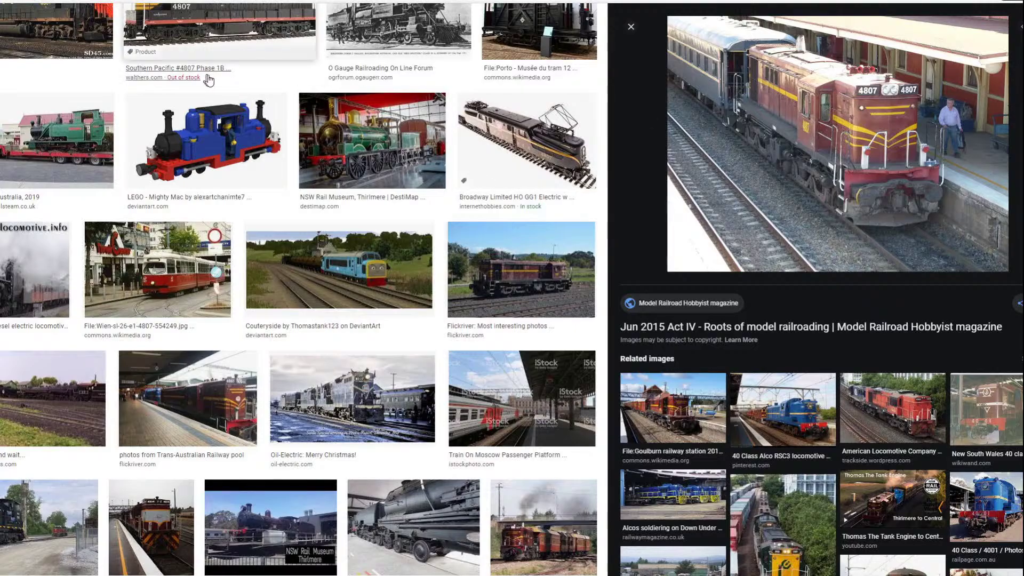
Step: Switch to the browser, look through the "4807 locomotive" image results and open close-up reference photos of the preserved 4807's nose
scroll(246, 245, "down", 15)
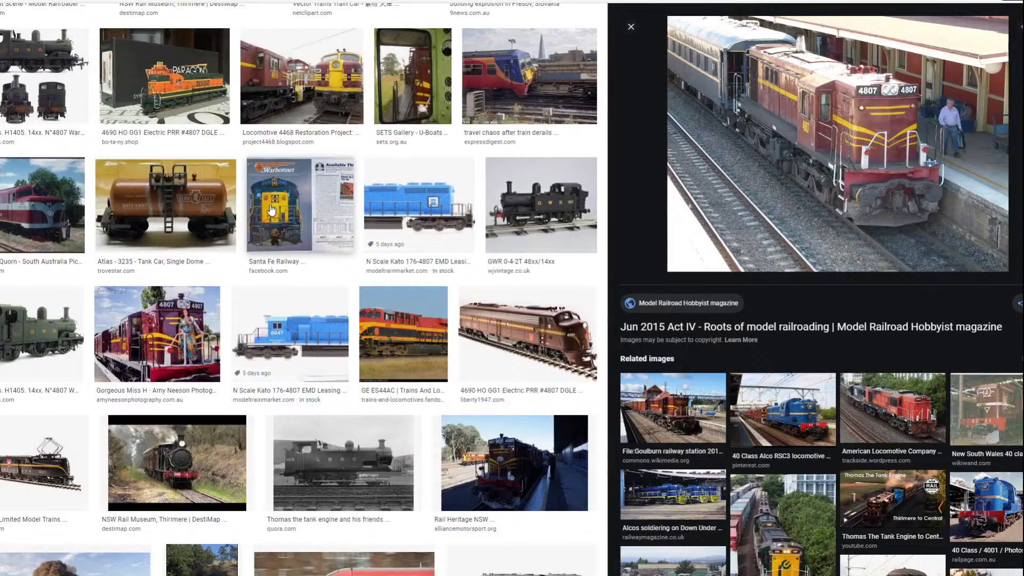
scroll(266, 250, "up", 6)
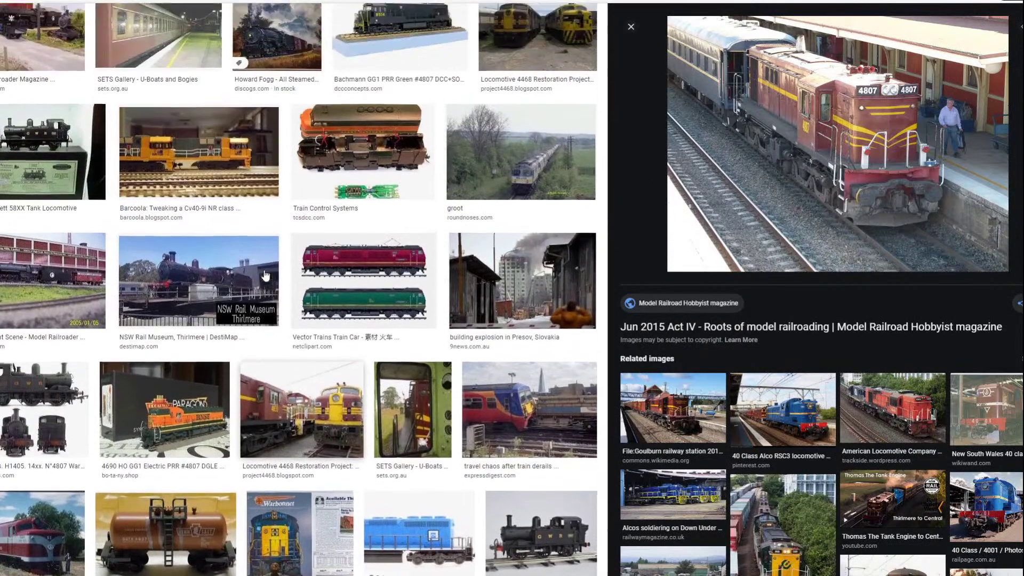
scroll(264, 276, "up", 10)
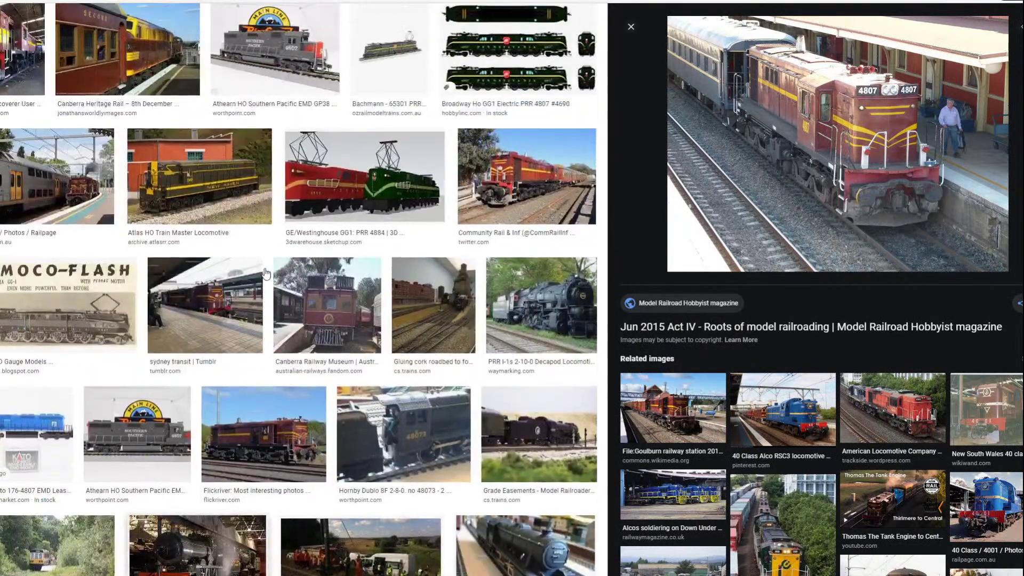
scroll(265, 272, "up", 7)
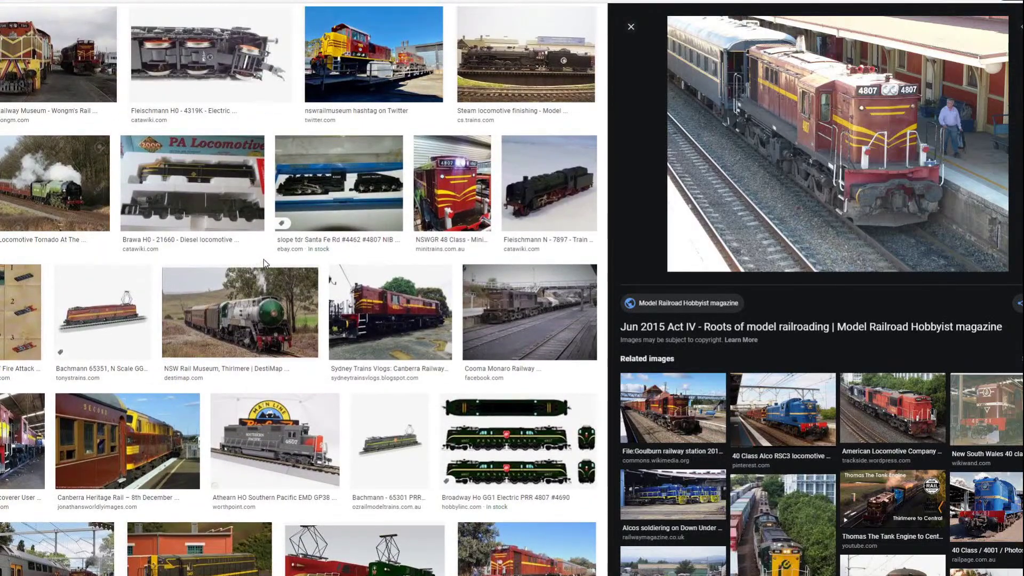
scroll(261, 256, "up", 7)
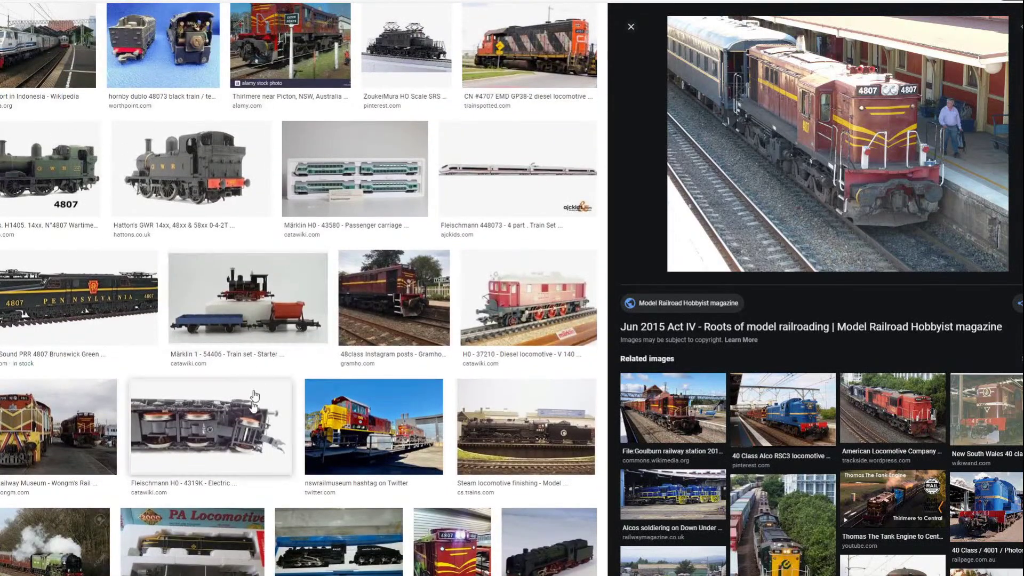
scroll(204, 220, "down", 15)
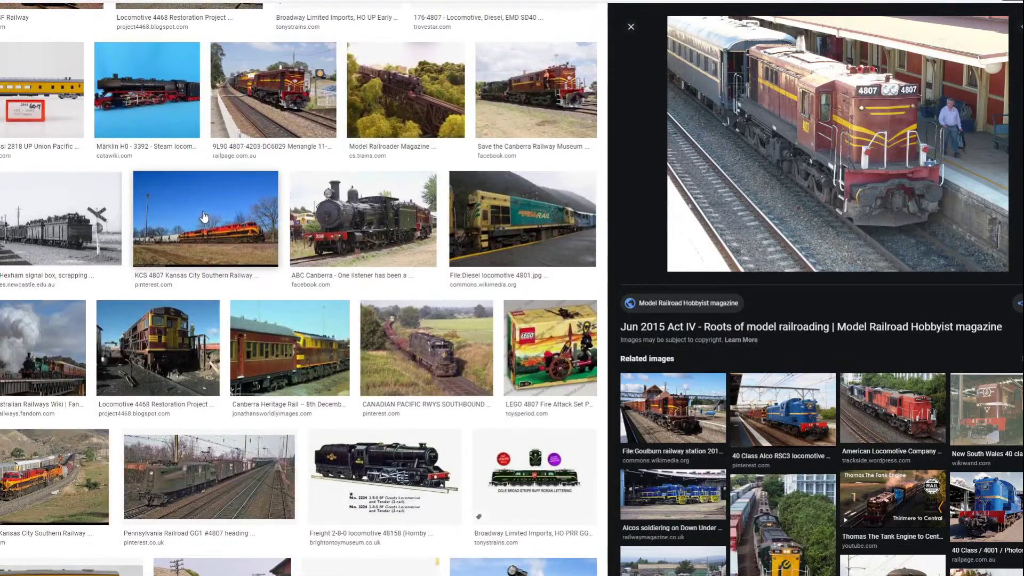
scroll(203, 217, "up", 10)
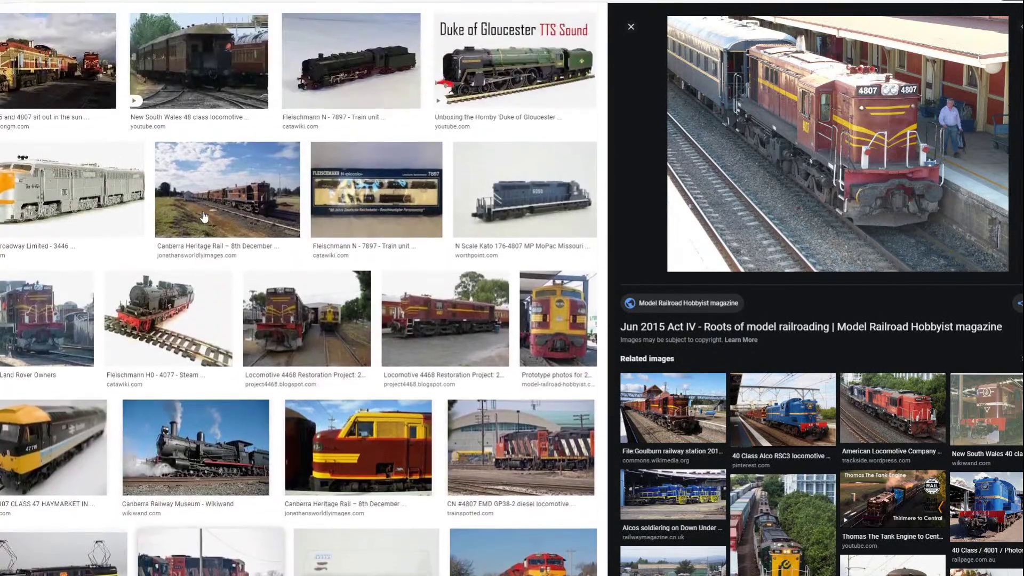
scroll(203, 216, "up", 15)
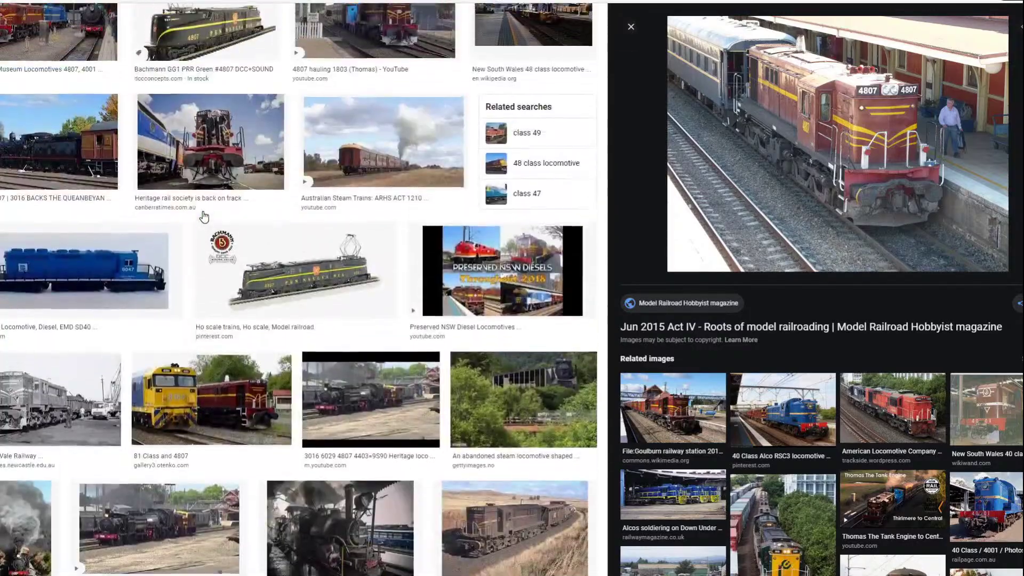
scroll(203, 217, "up", 15)
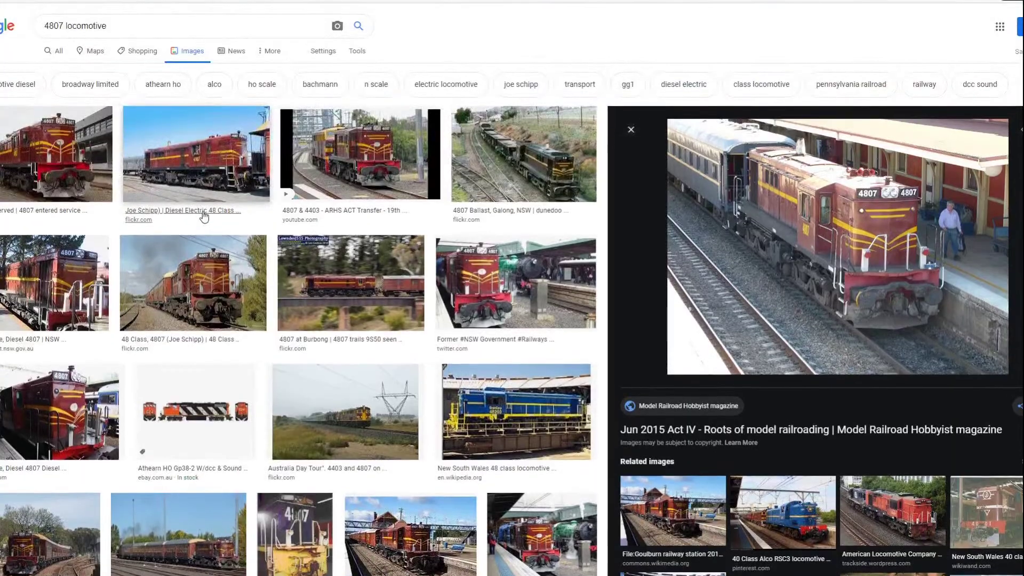
left_click(101, 123)
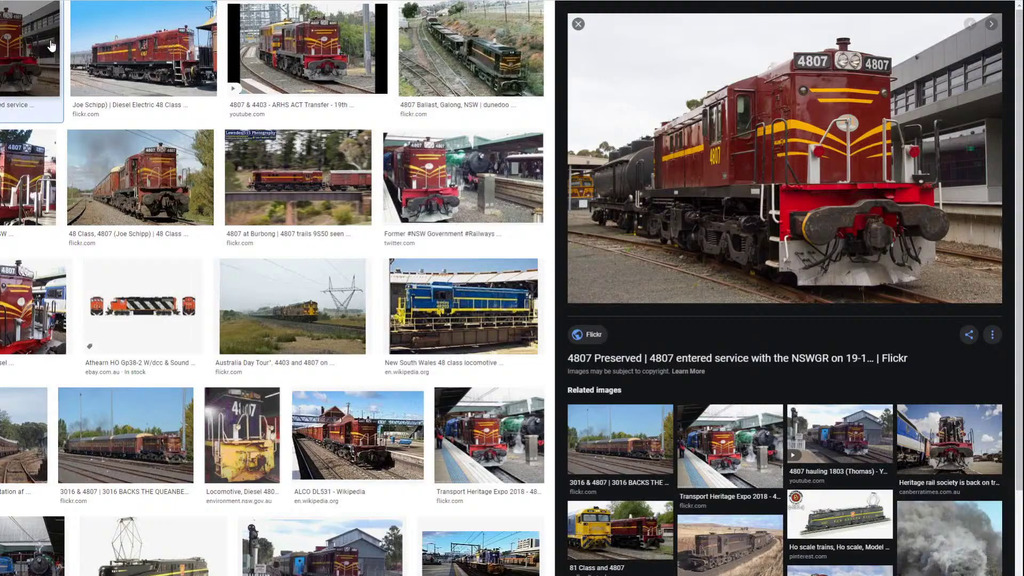
left_click(40, 196)
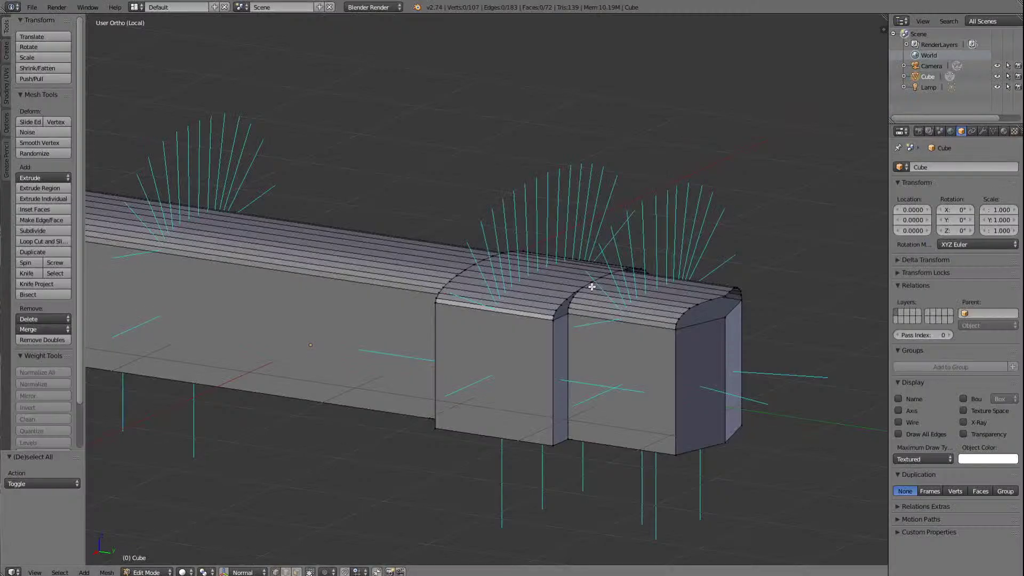
Step: Switch back to Blender and examine the modelled nose and cab step from both front corners, comparing them with the photos
scroll(586, 288, "down", 3)
scroll(591, 287, "up", 4)
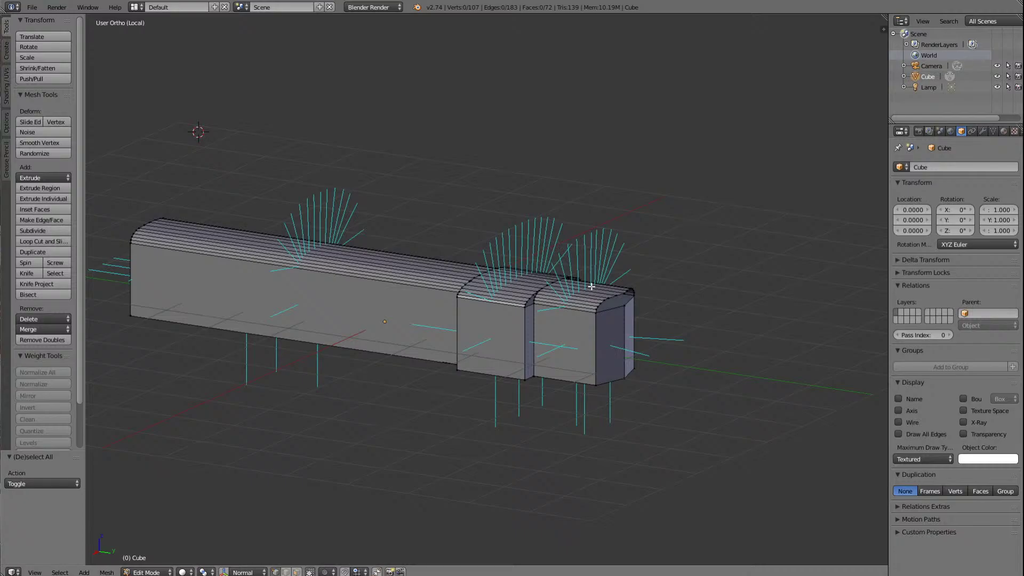
scroll(636, 313, "up", 4)
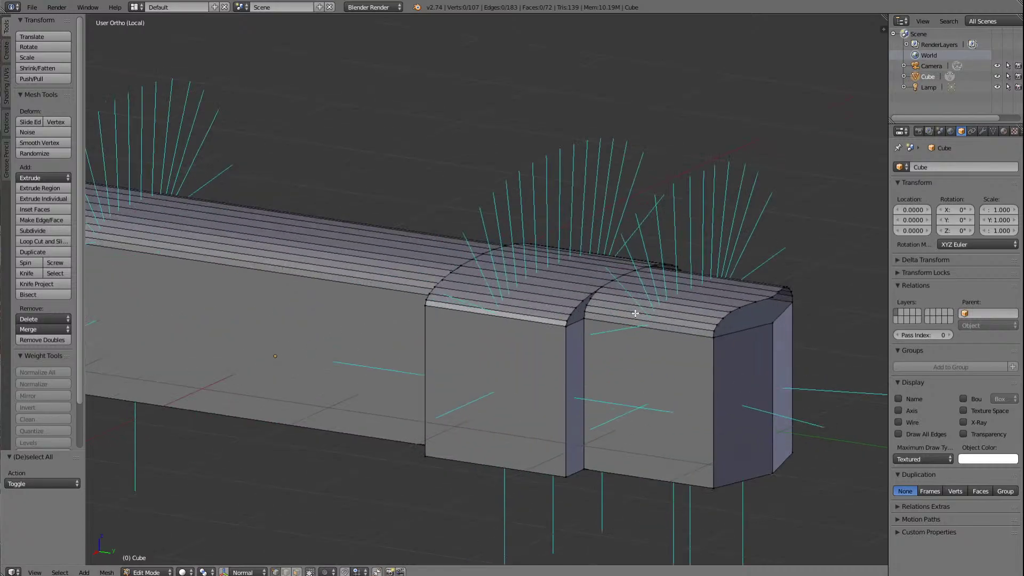
key("Right")
key("Right")
key("Right")
key("Right")
key("Right")
key("Right")
key("Right")
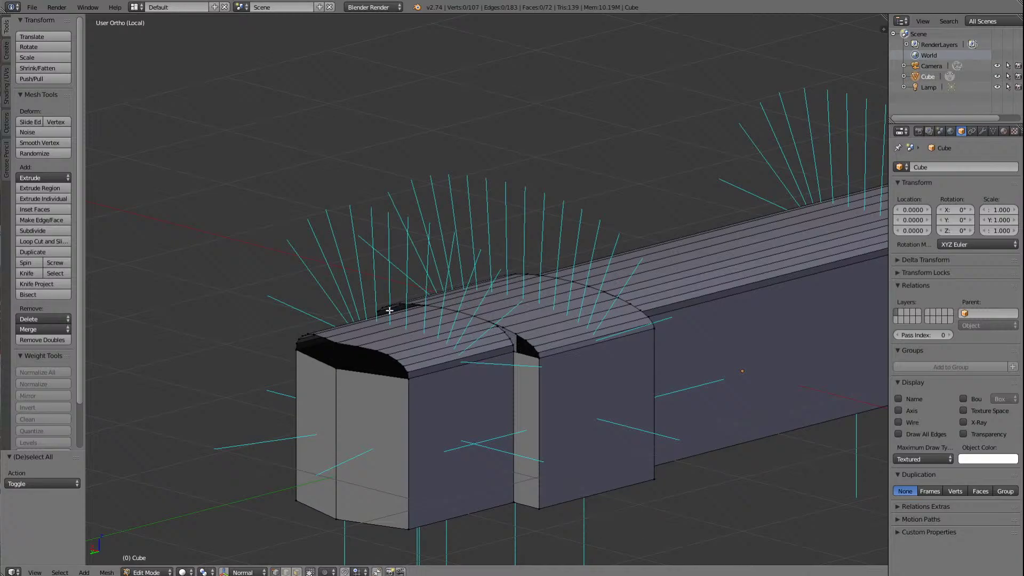
Step: Examine the long hood's rear end and the whole body from behind, above and a level side angle
key("Right")
key("Right")
key("Right")
key("Right")
key("Right")
key("Right")
key("Right")
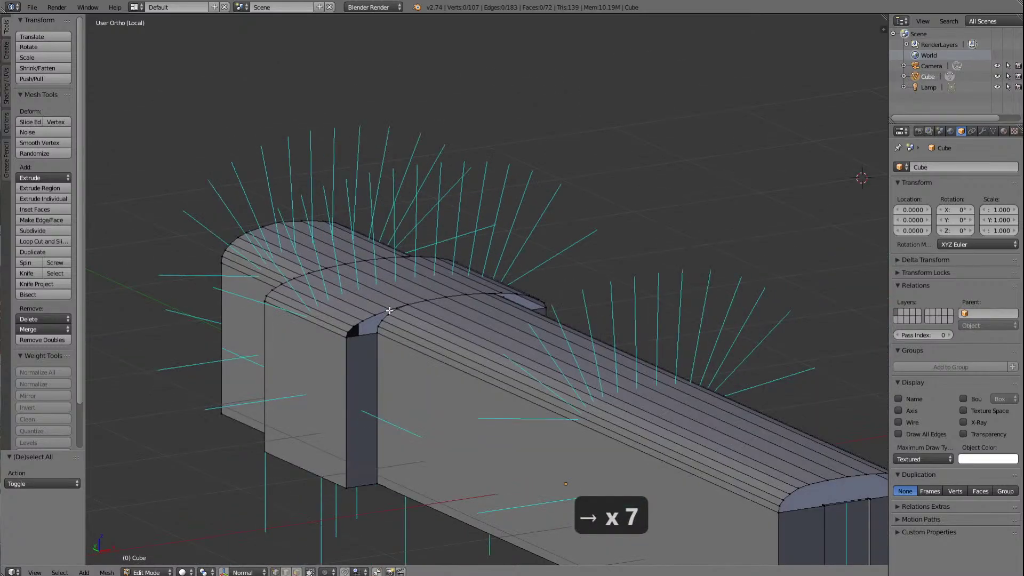
scroll(532, 305, "down", 2)
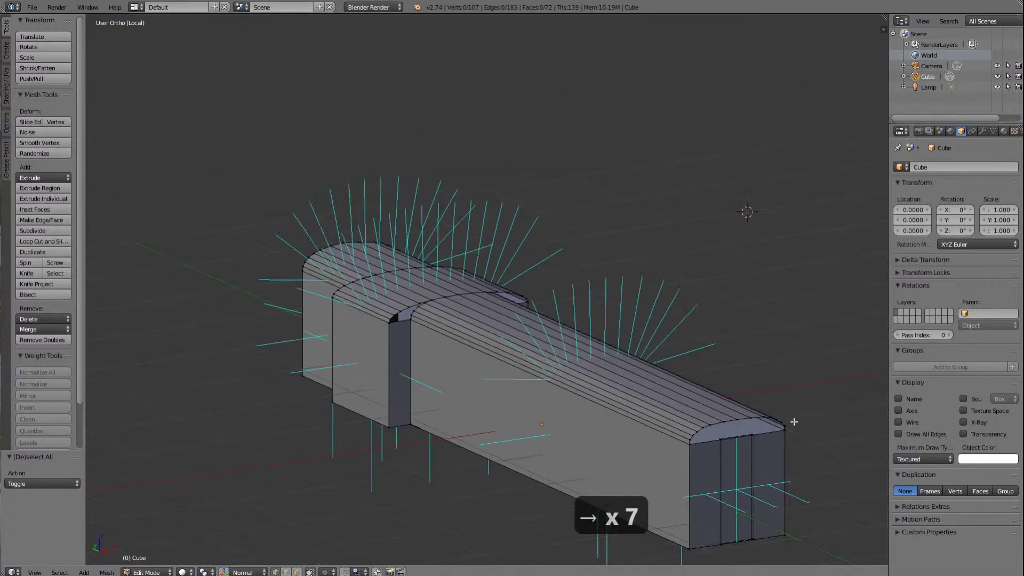
scroll(336, 380, "down", 3)
scroll(354, 367, "up", 2)
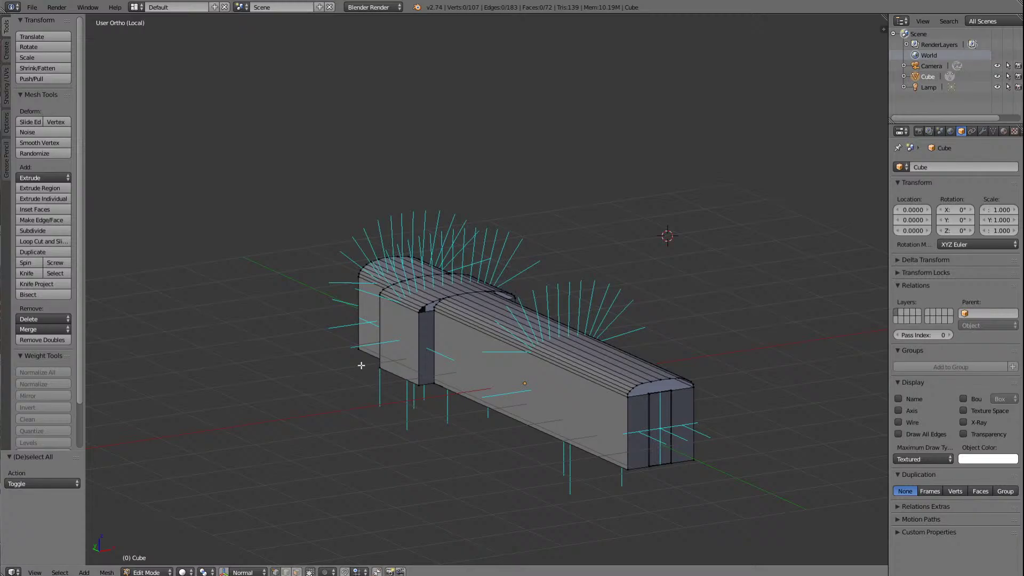
key("KP_4")
key("KP_4")
key("KP_4")
key("KP_4")
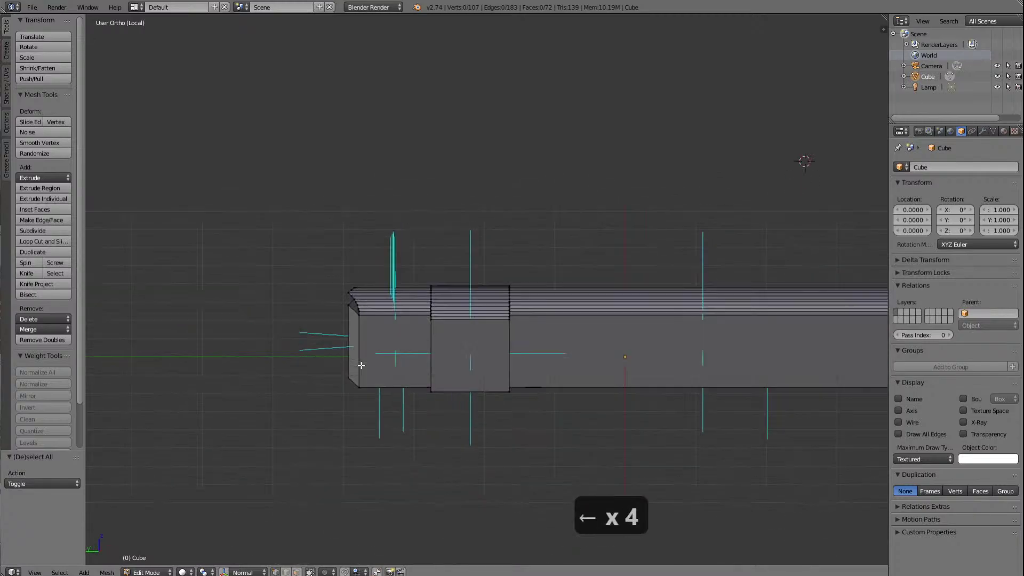
key("KP_4")
key("KP_4")
key("KP_2")
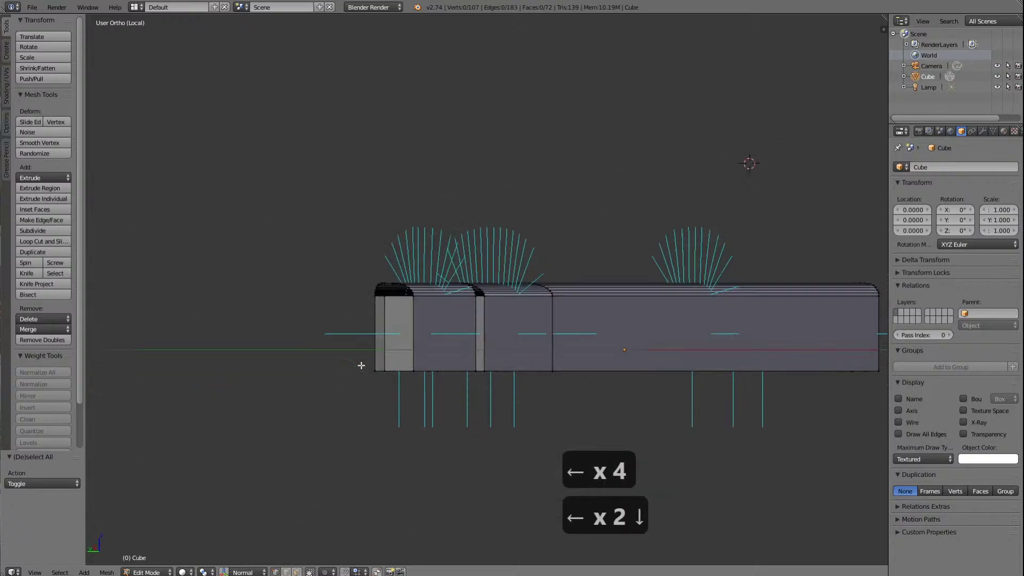
Step: Save the locomotive file
left_click(34, 8)
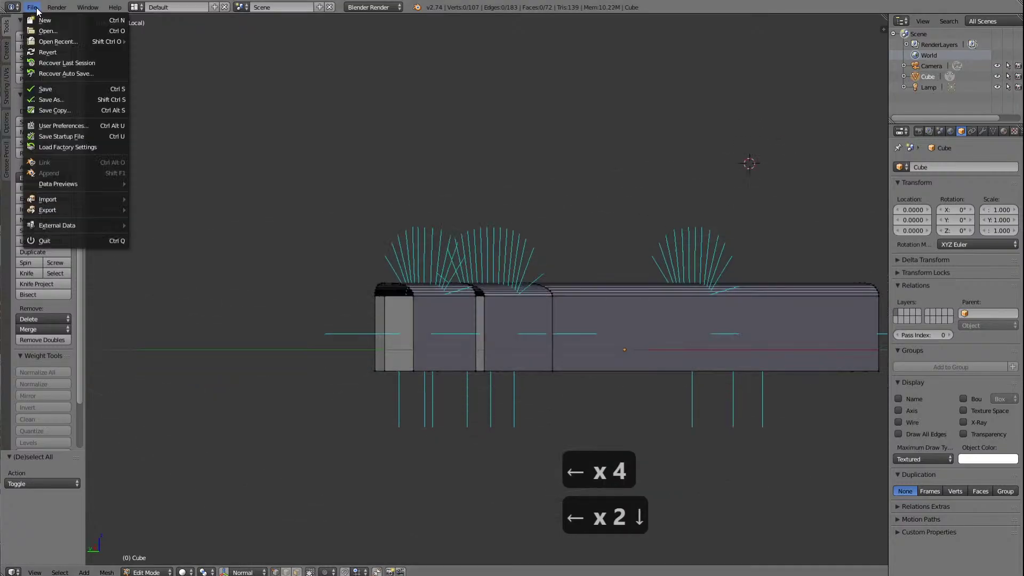
left_click(54, 87)
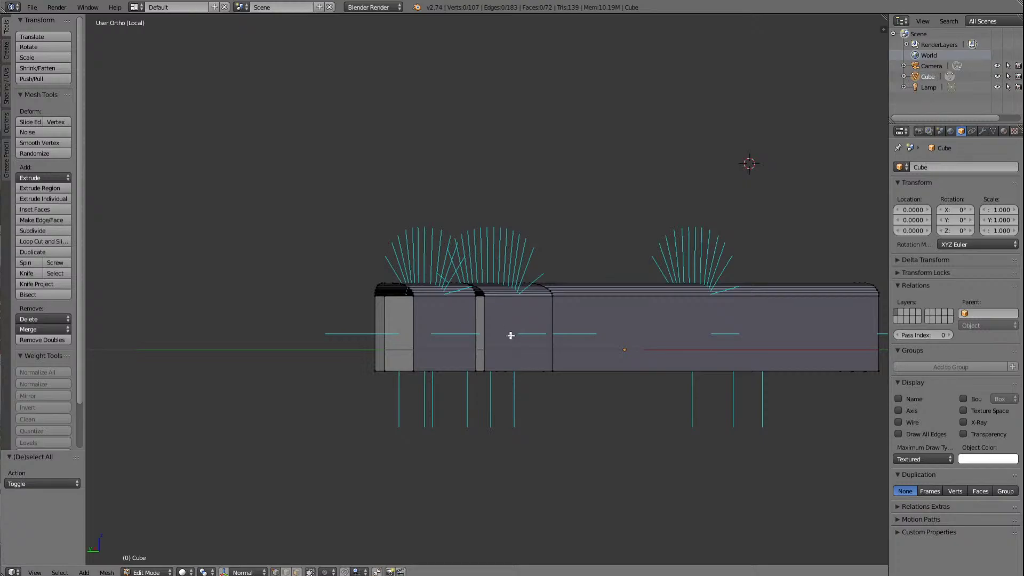
Step: Set the viewport to wireframe shading and show the cab end in the left orthographic view over the side blueprint
scroll(568, 294, "down", 2)
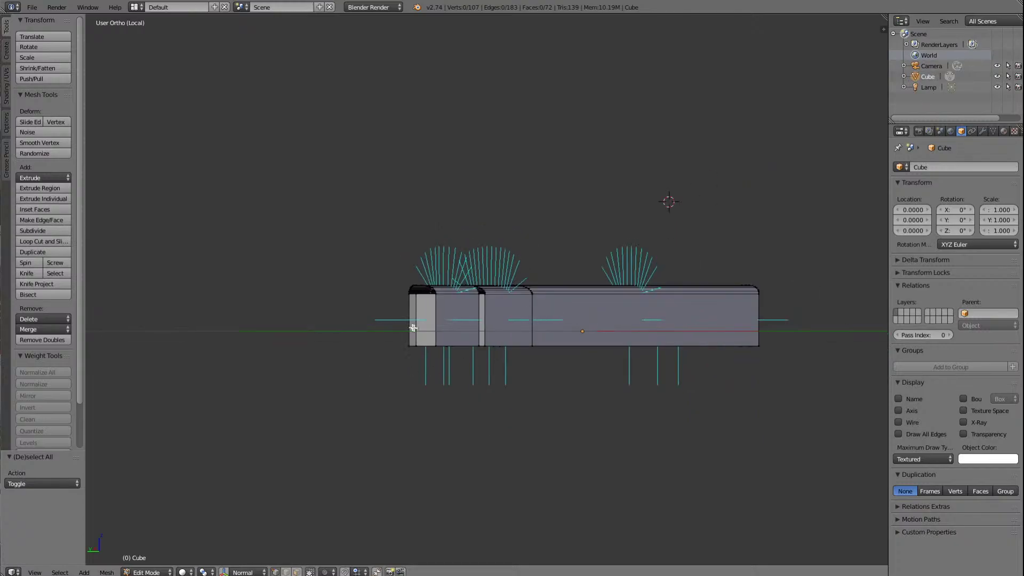
left_click(182, 572)
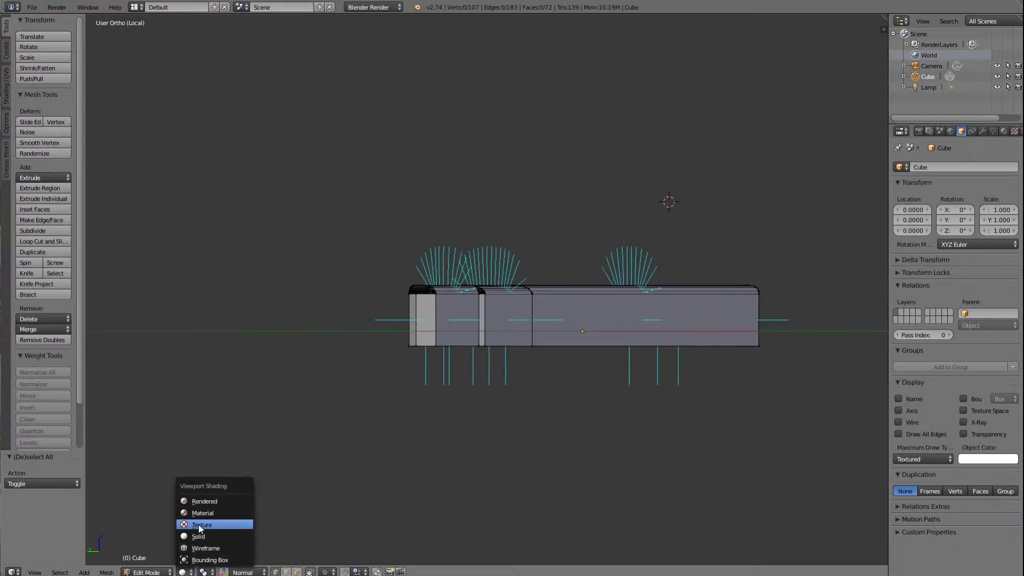
left_click(200, 547)
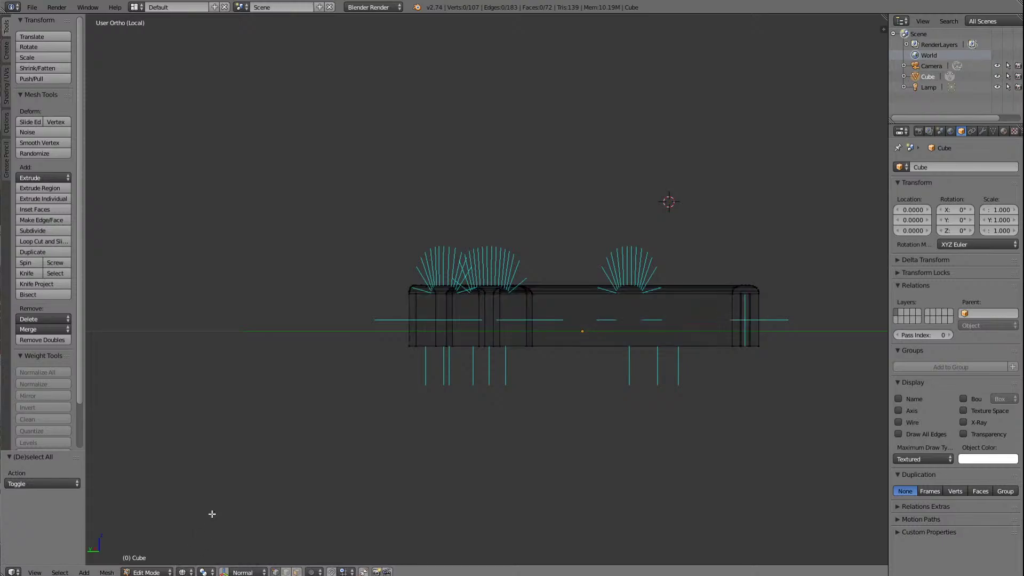
key("ctrl+KP_3")
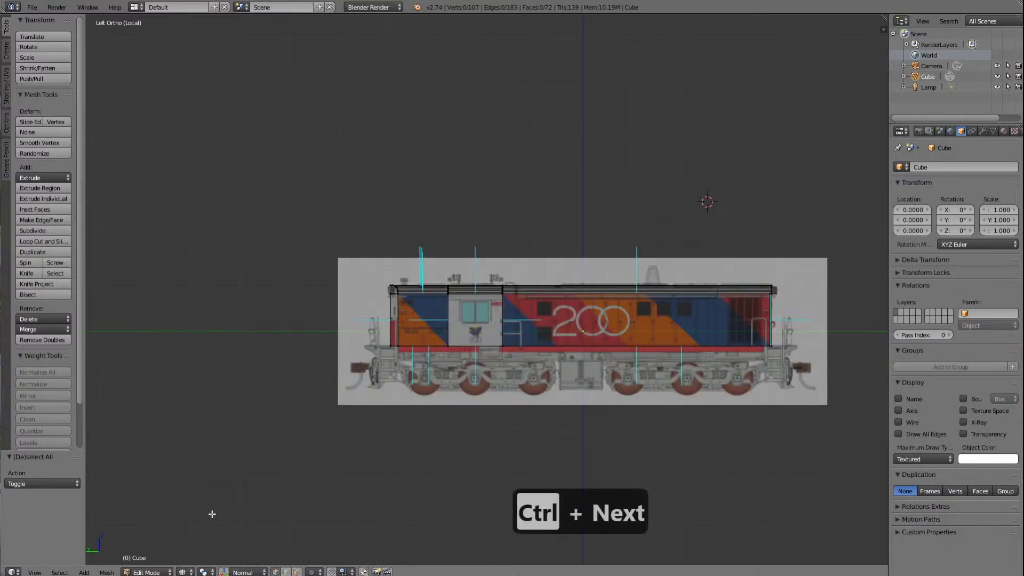
scroll(212, 513, "up", 5)
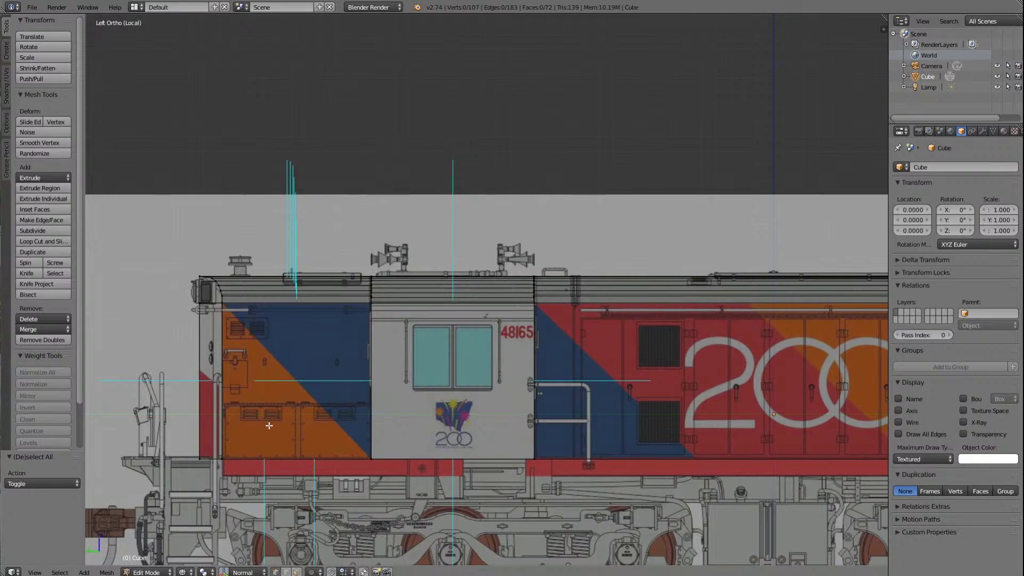
Step: Show the front orthographic view and compare the body and roof outline with the locomotive's front reference photo
left_click(35, 572)
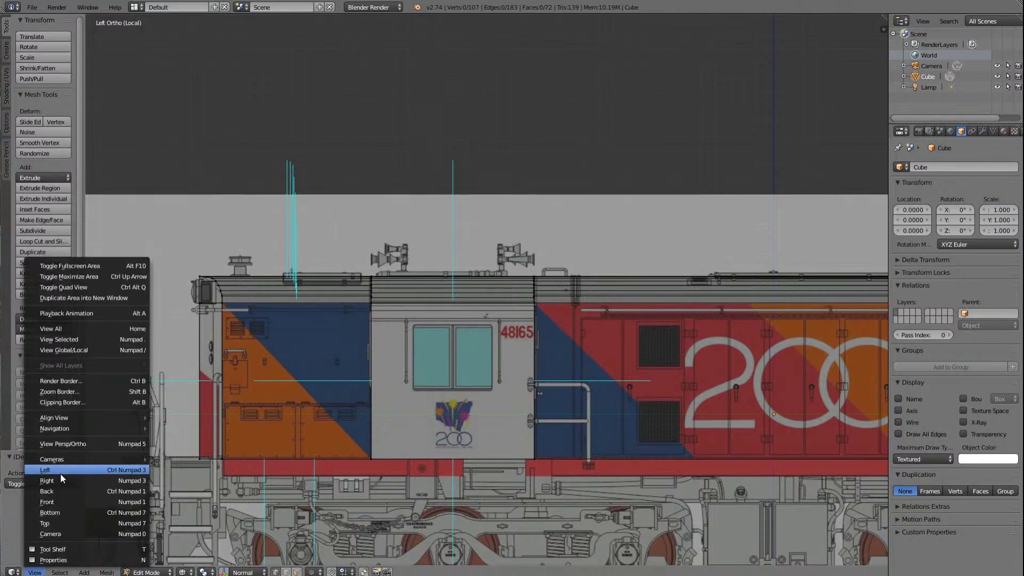
left_click(57, 501)
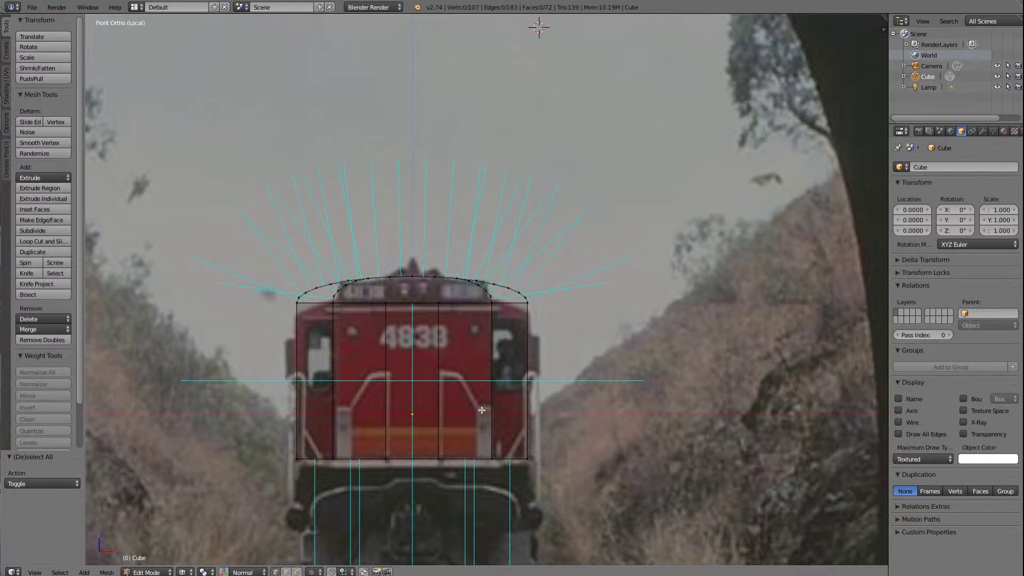
scroll(302, 380, "down", 4)
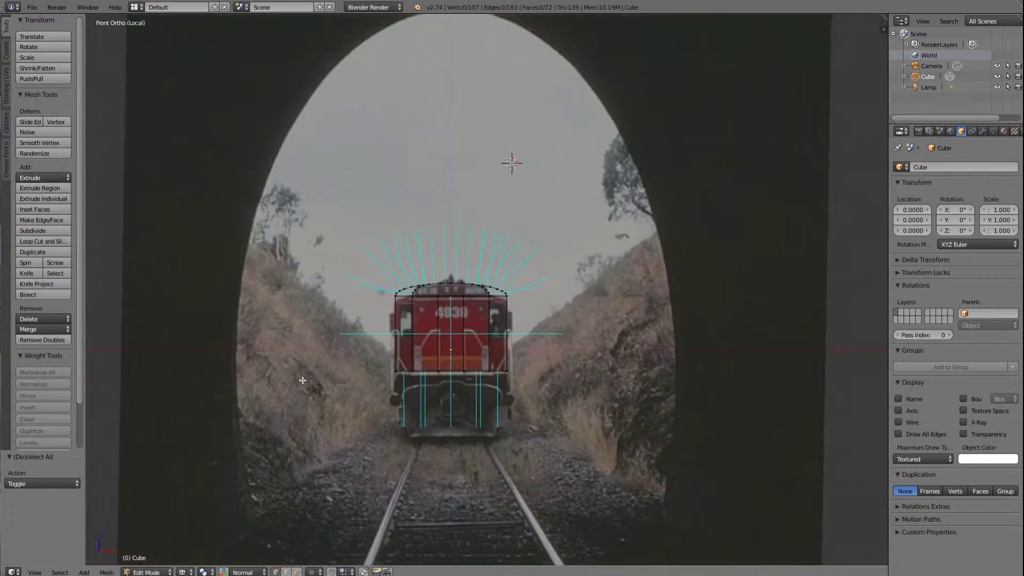
Step: Show the left orthographic view and compare the body's full length with the side blueprint
scroll(302, 380, "down", 3)
scroll(302, 380, "down", 3)
scroll(304, 382, "up", 8)
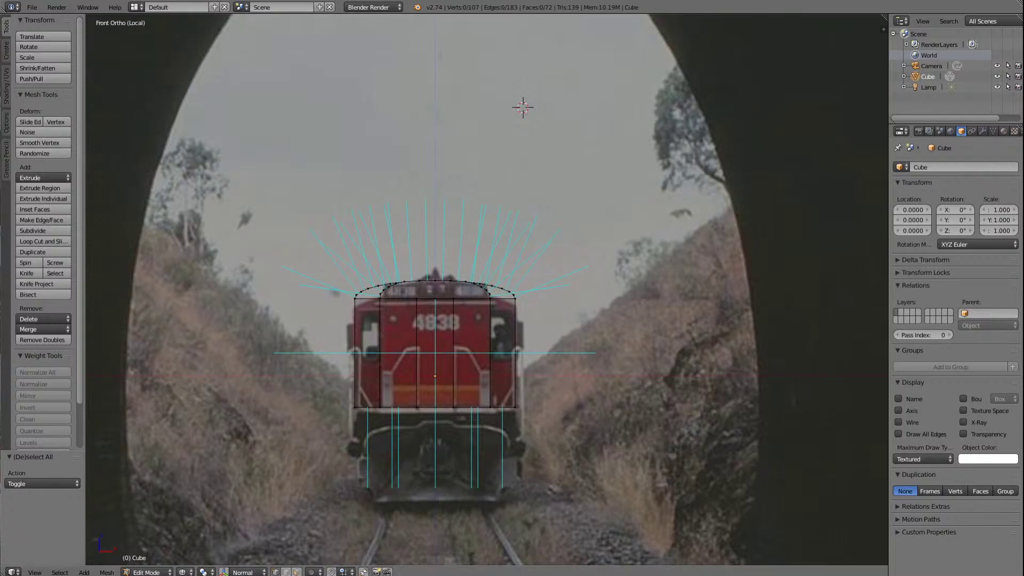
left_click(34, 572)
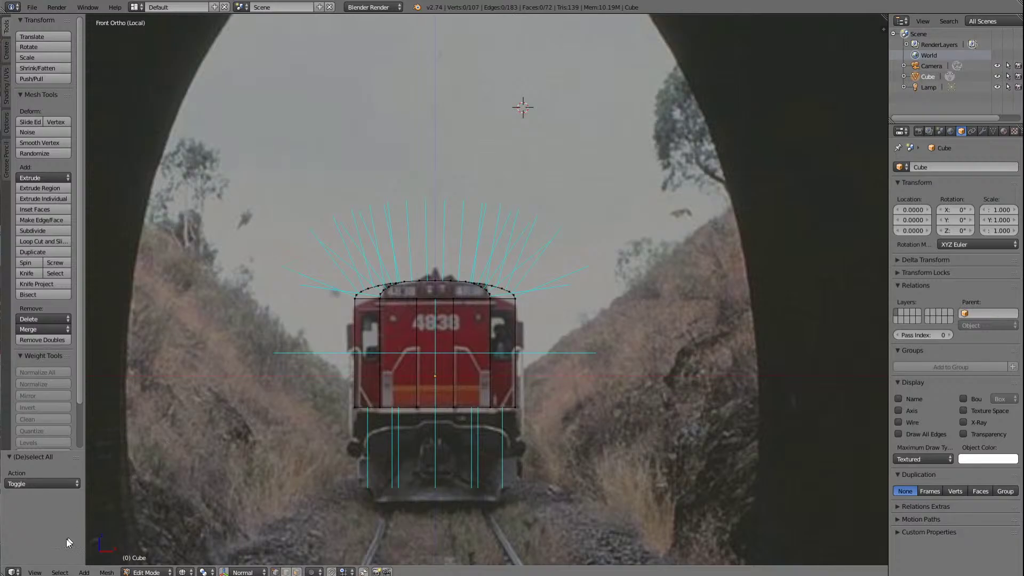
left_click(34, 572)
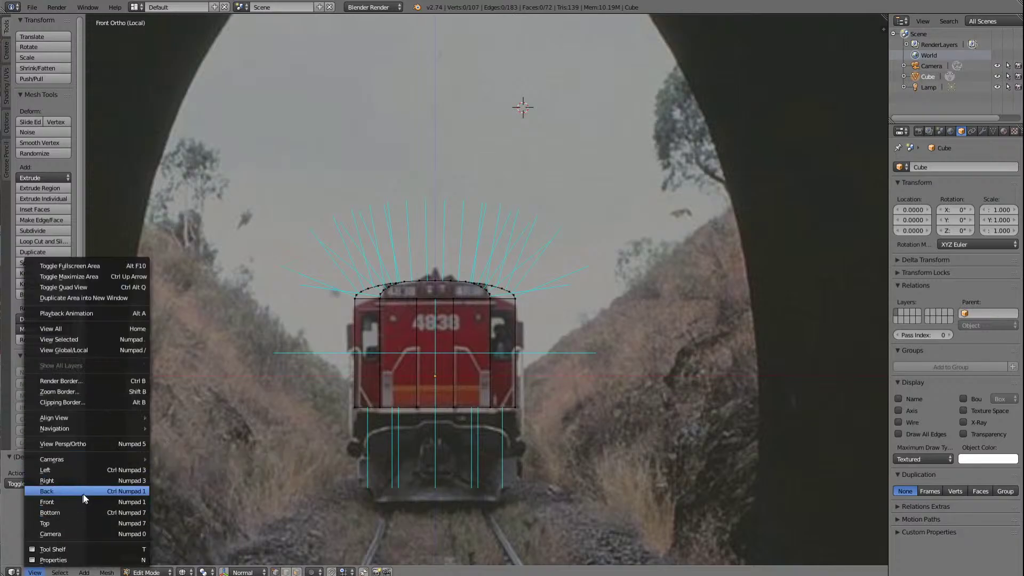
left_click(91, 469)
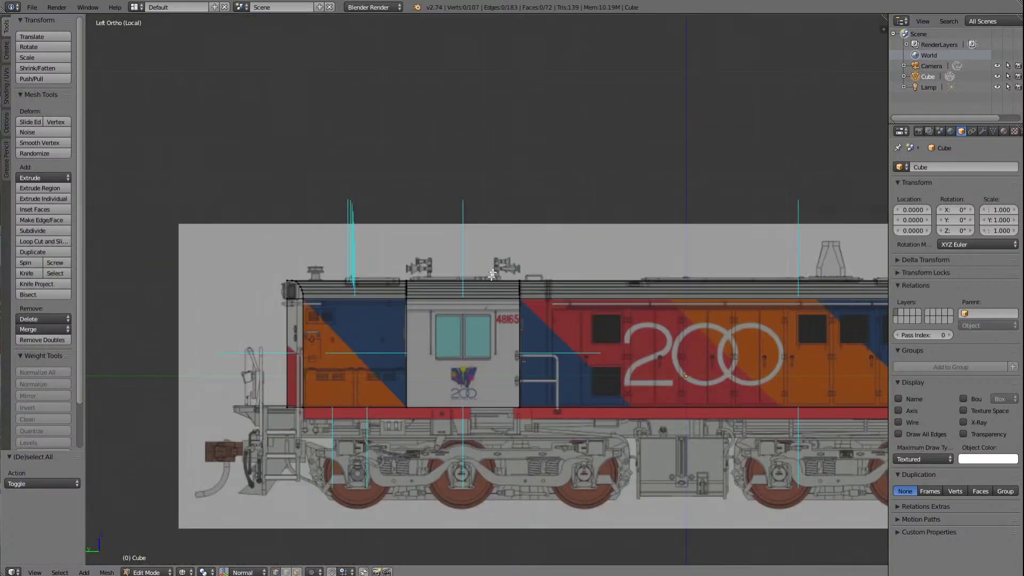
scroll(502, 333, "down", 2)
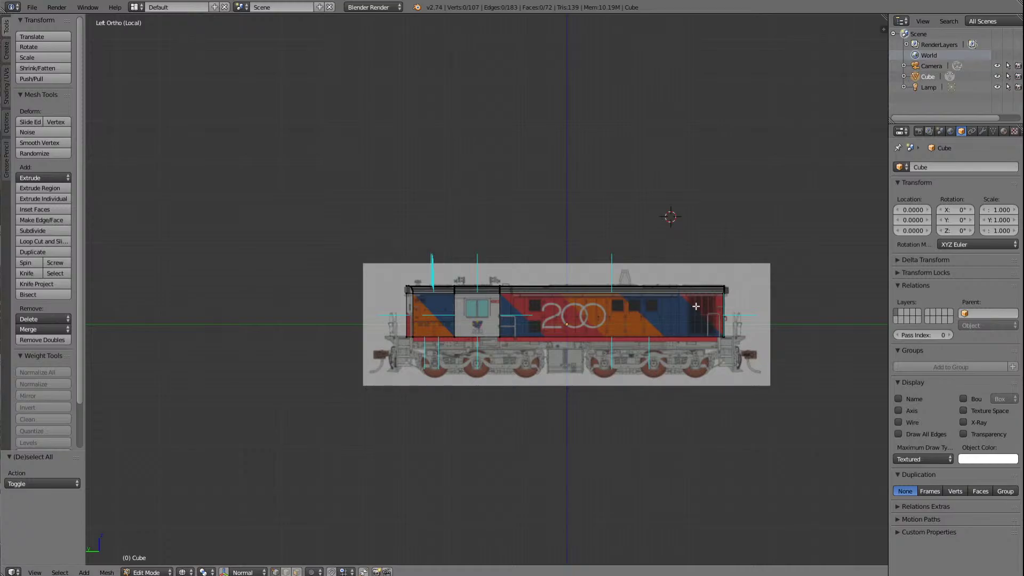
scroll(666, 336, "up", 4)
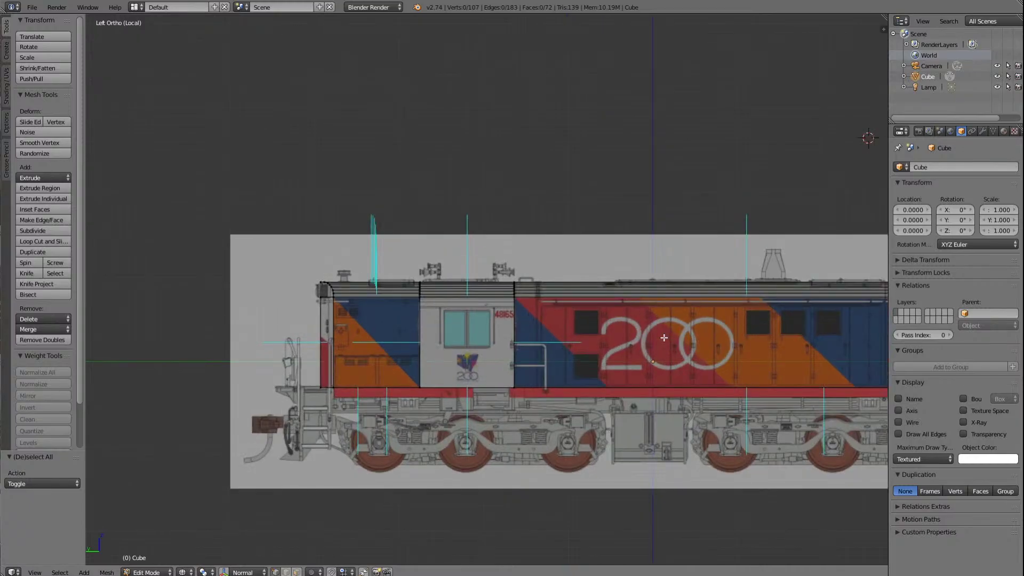
scroll(651, 354, "down", 5, "ctrl")
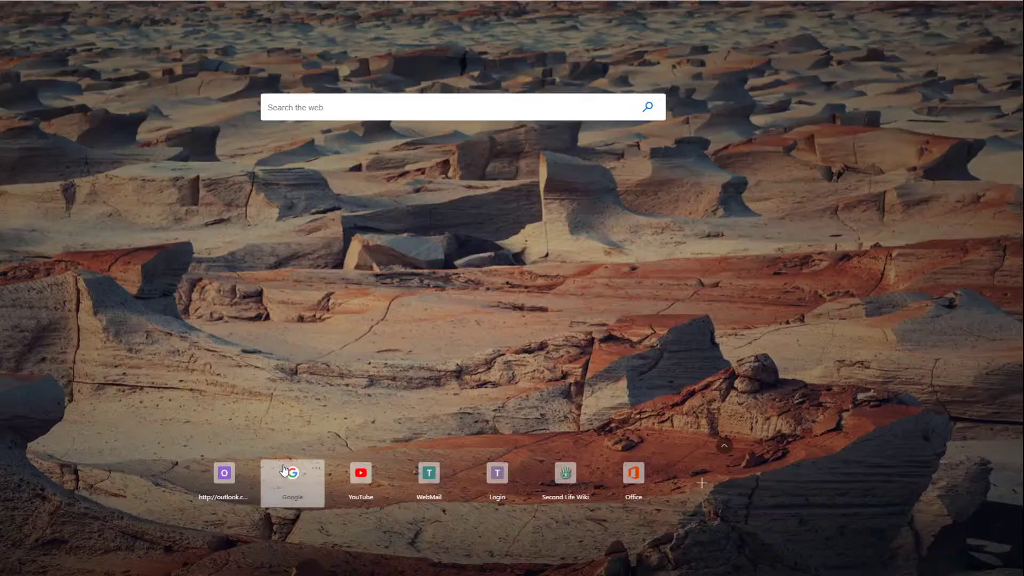
Step: Switch to the web browser and search Google for "victorian t class locomotive"
left_click(285, 471)
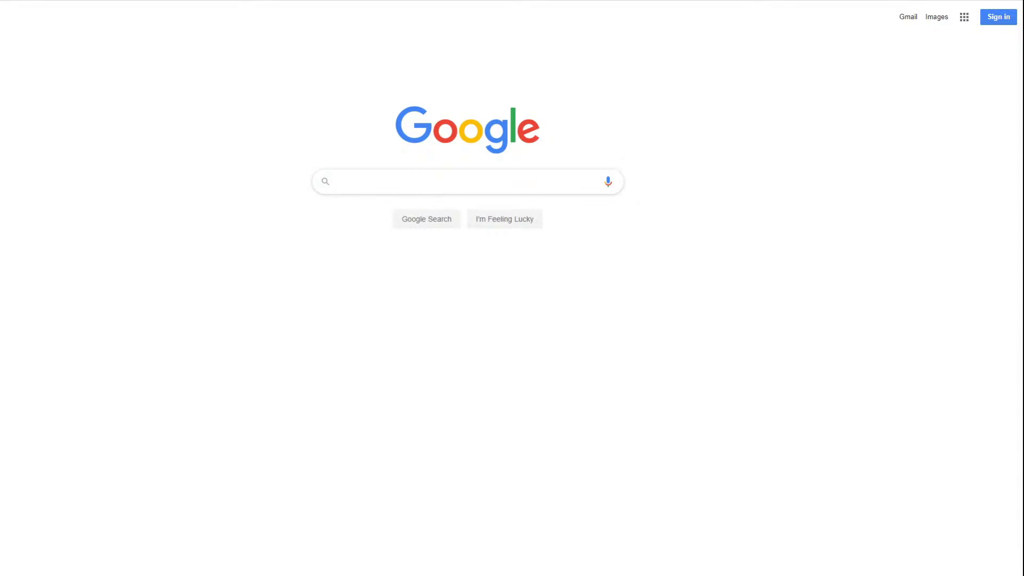
type("vict")
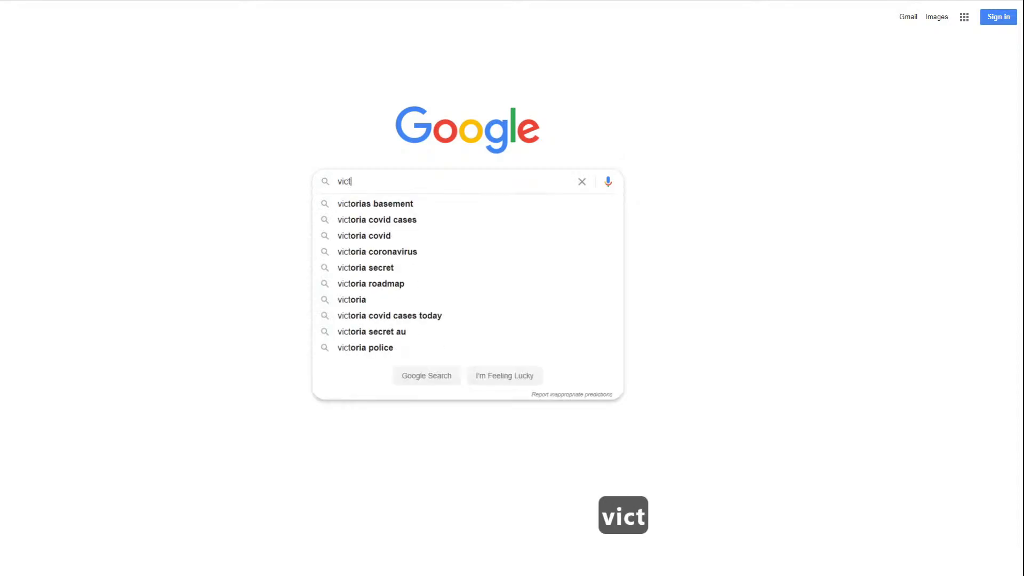
type("orian")
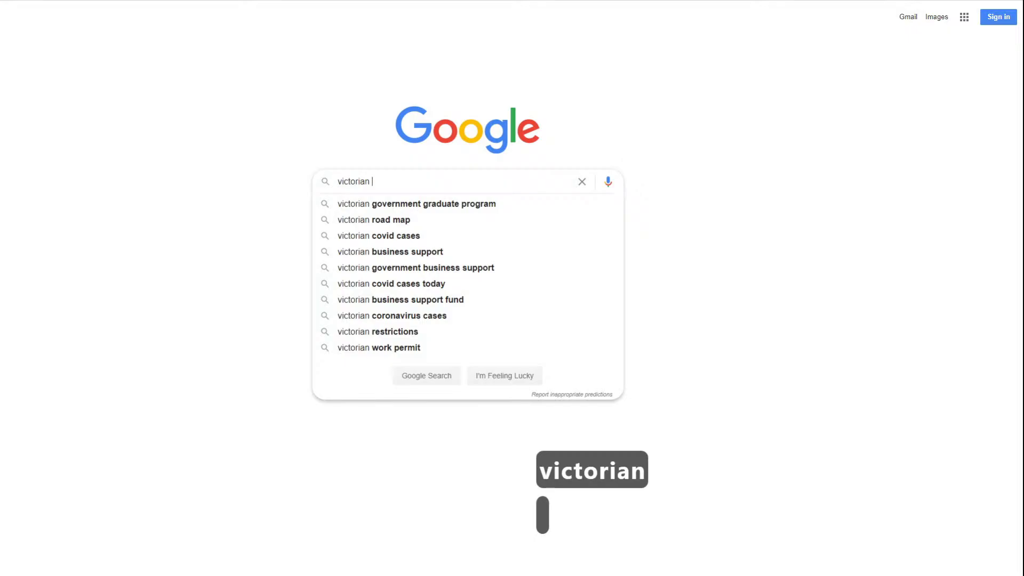
type(" t")
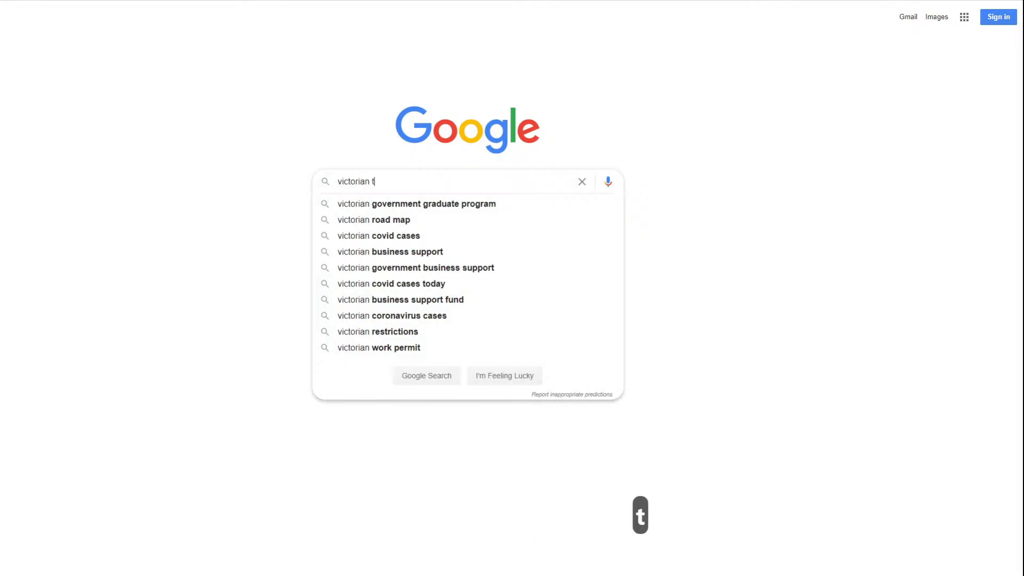
type(" class")
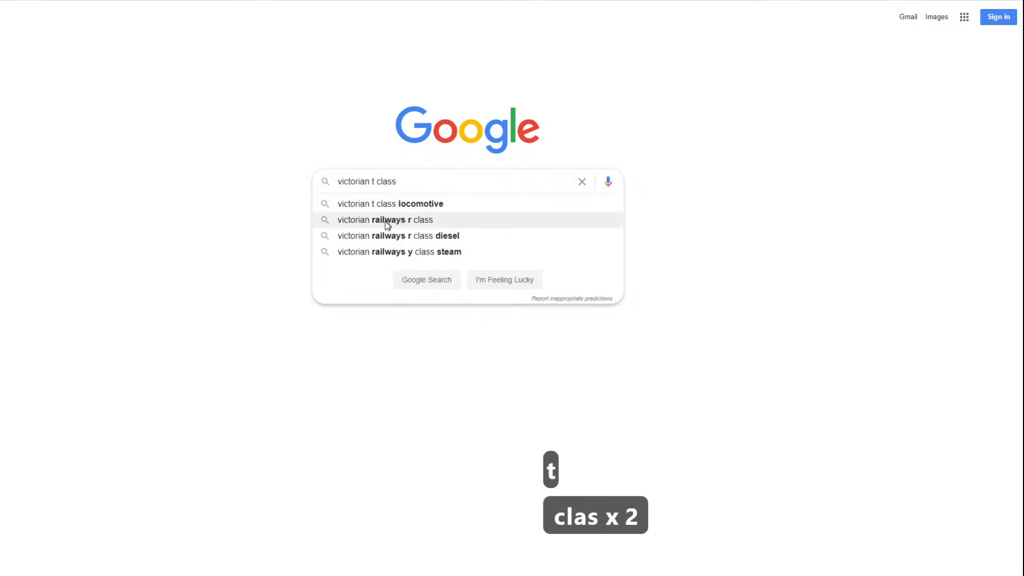
left_click(405, 205)
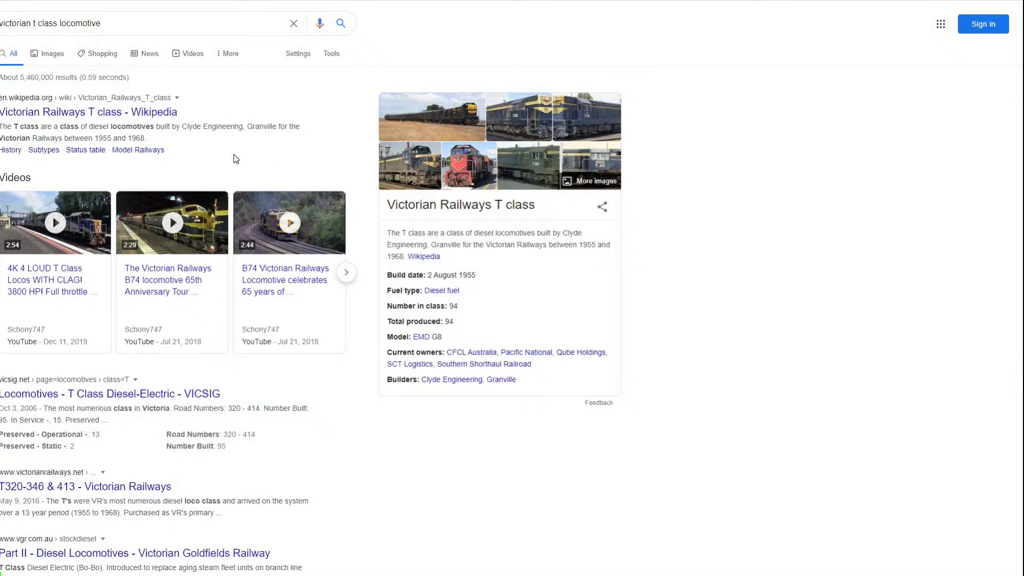
Step: Open the image results and examine the nose and hood shapes in the Victorian Railways T class photos
left_click(567, 120)
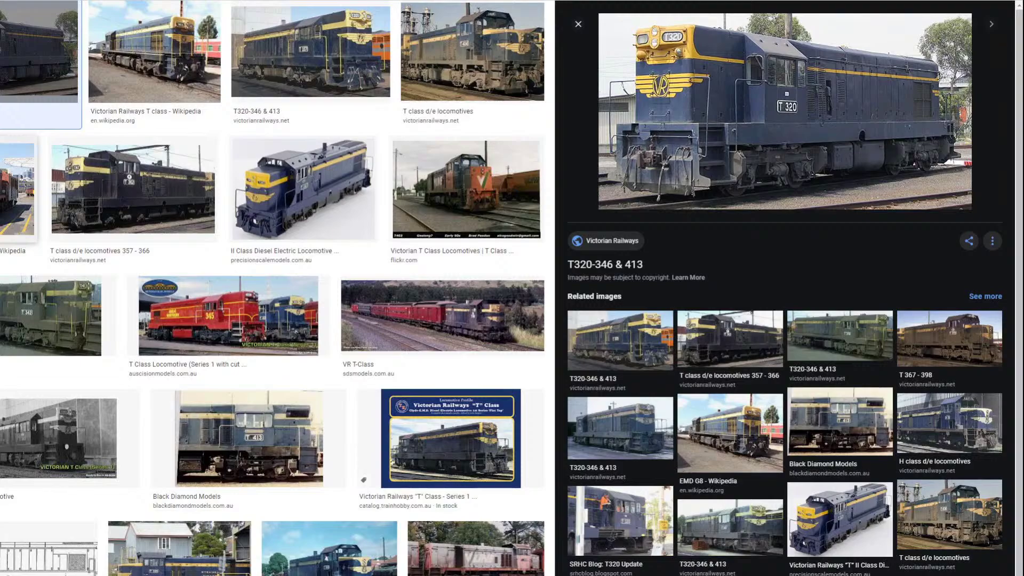
left_click(20, 189)
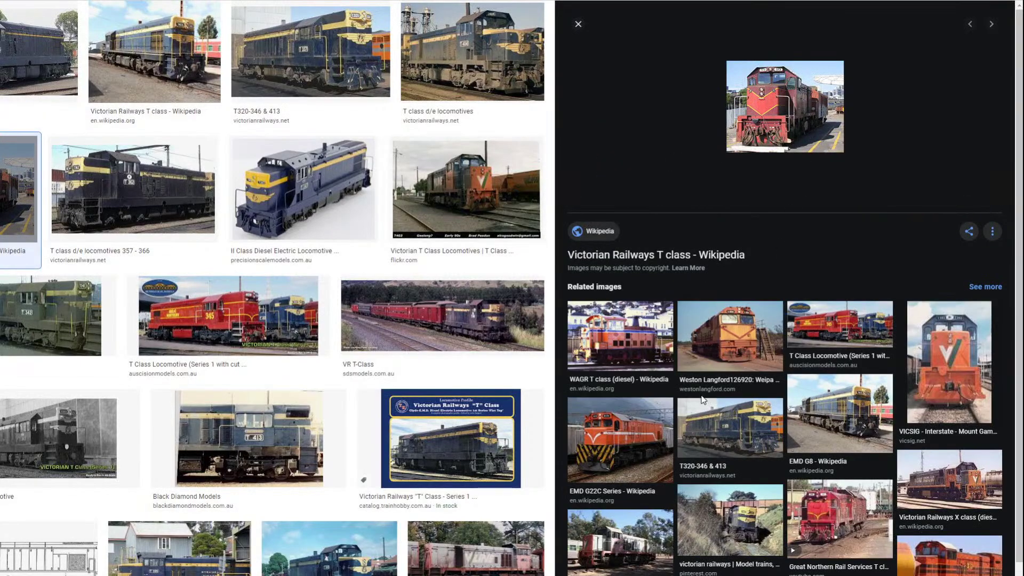
left_click(957, 355)
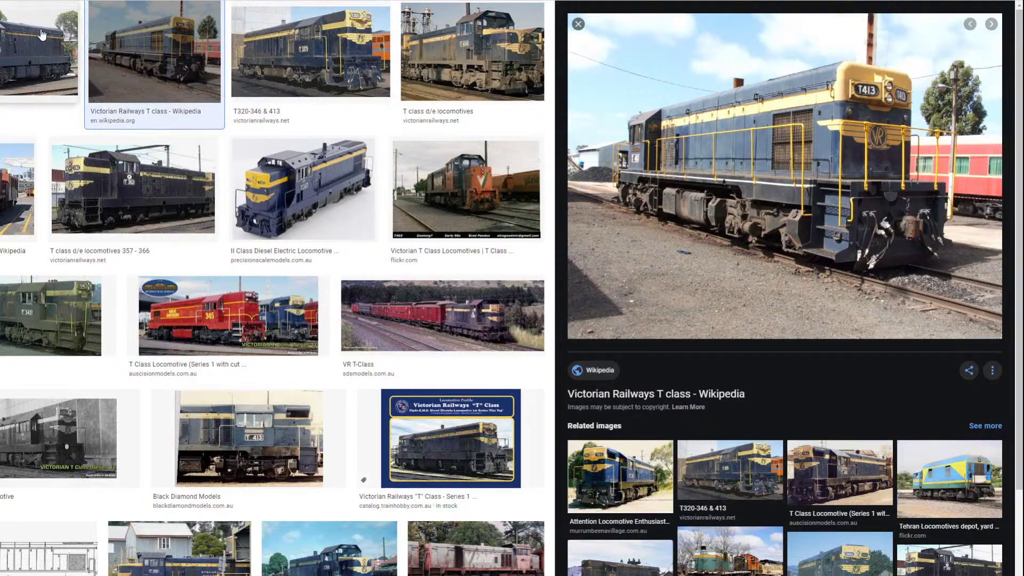
scroll(274, 320, "down", 8)
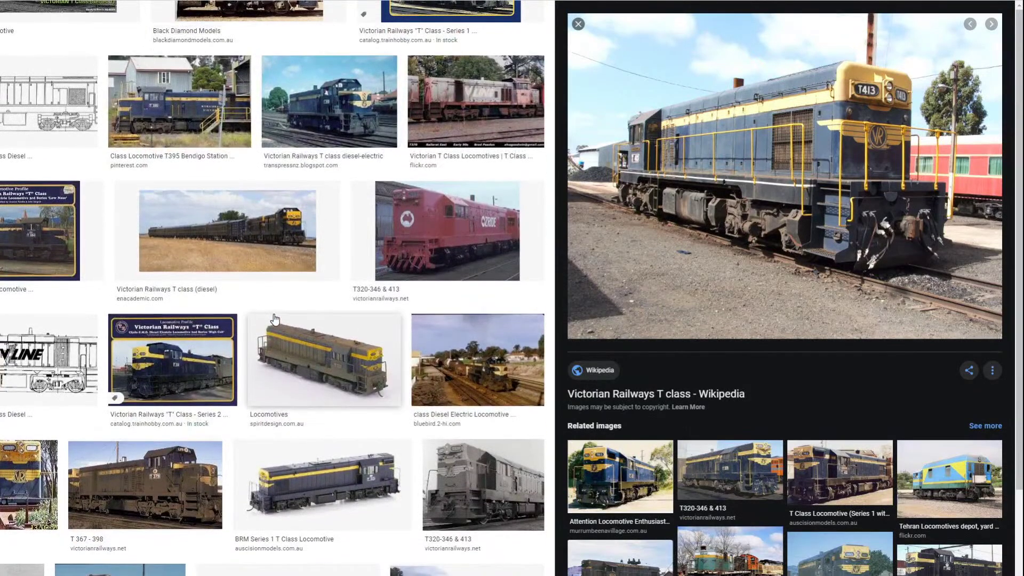
scroll(274, 320, "down", 8)
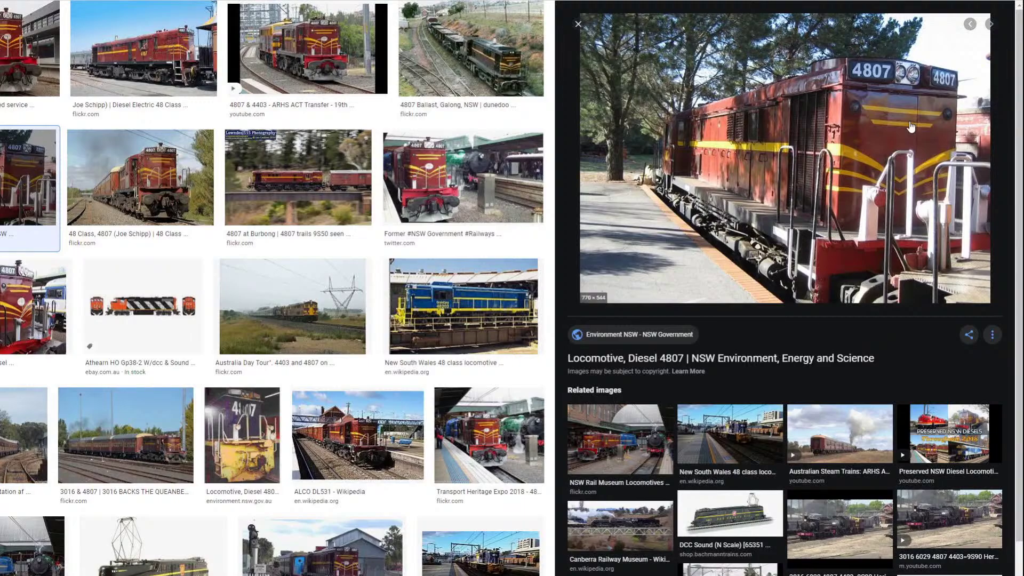
Step: Examine the nose of NSW locomotive 4807 in the station photo and the other 4807 reference photo
left_click(435, 181)
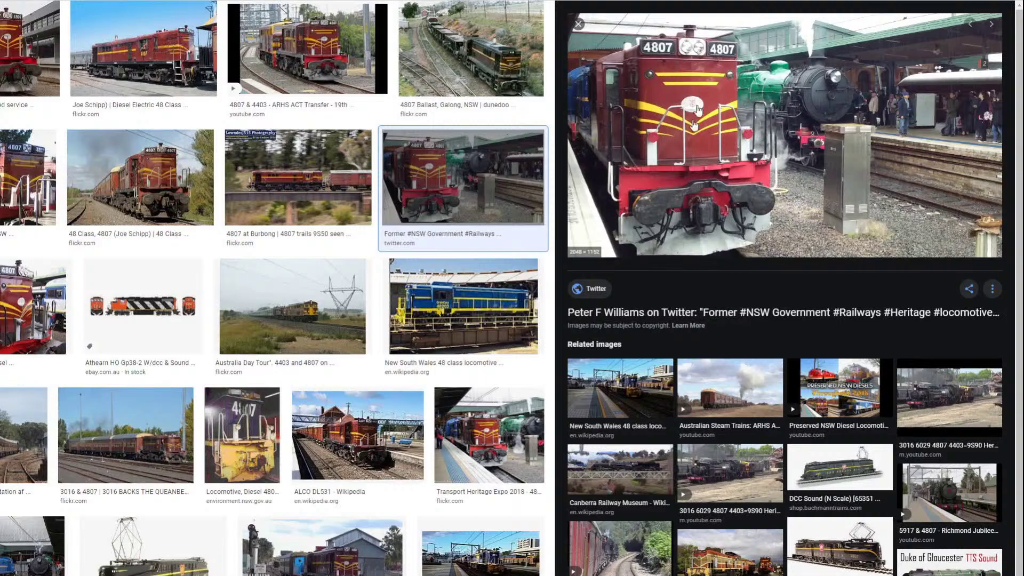
left_click(22, 169)
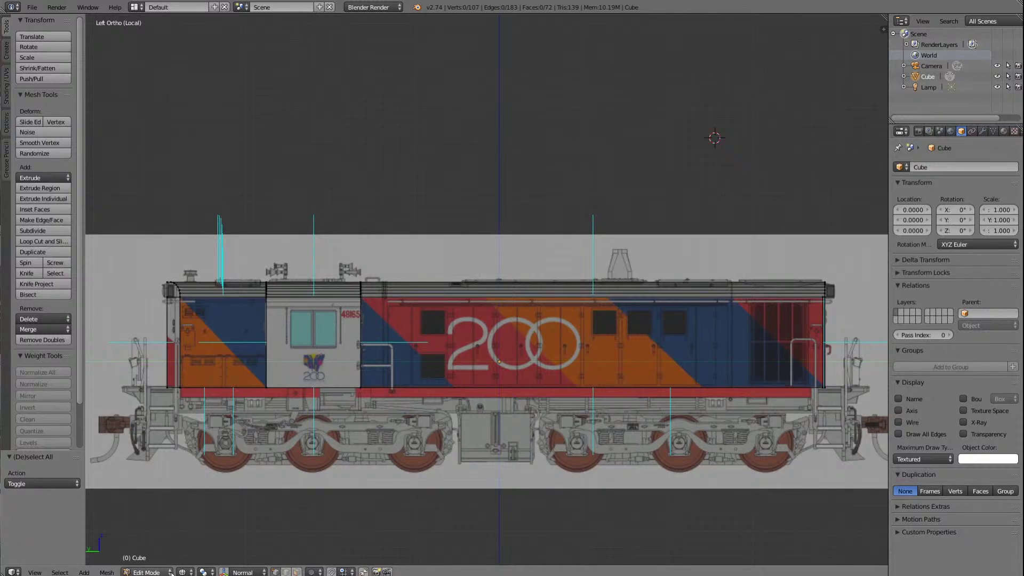
Step: Switch back to Blender, set the viewport to solid shading and view the locomotive body from the nose end
left_click(193, 572)
left_click(197, 535)
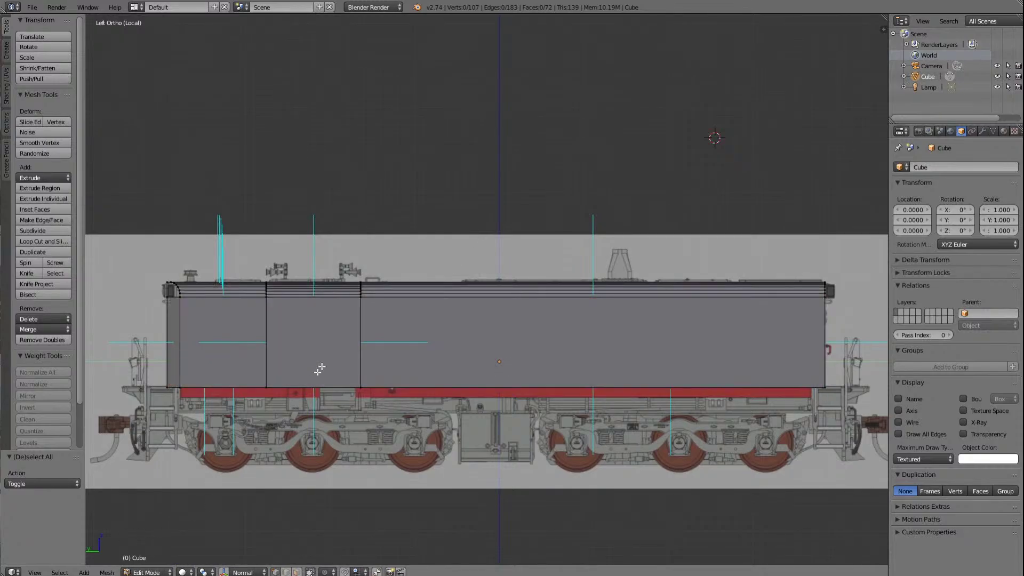
key("Left")
key("Left")
key("Left")
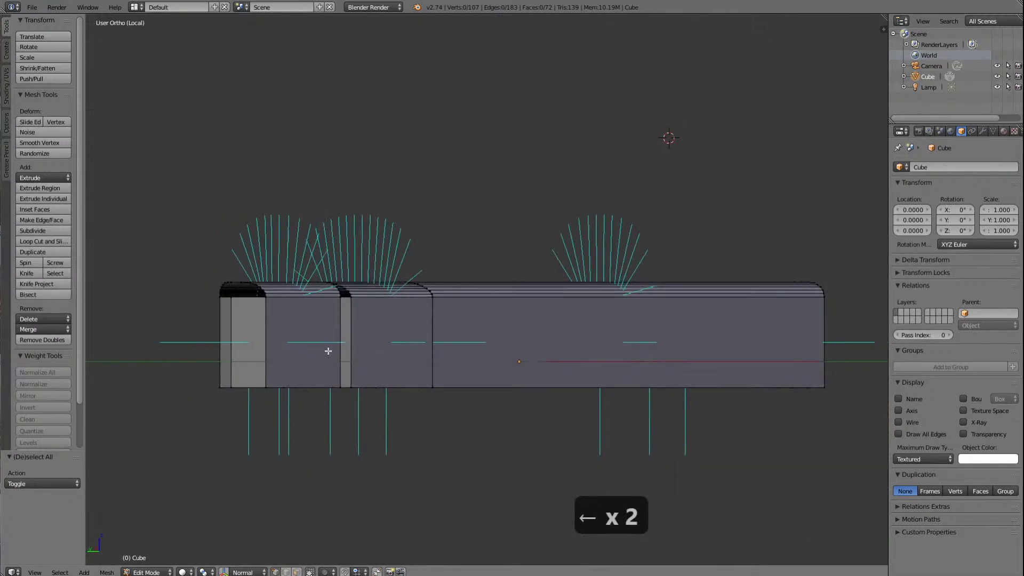
key("KP_8")
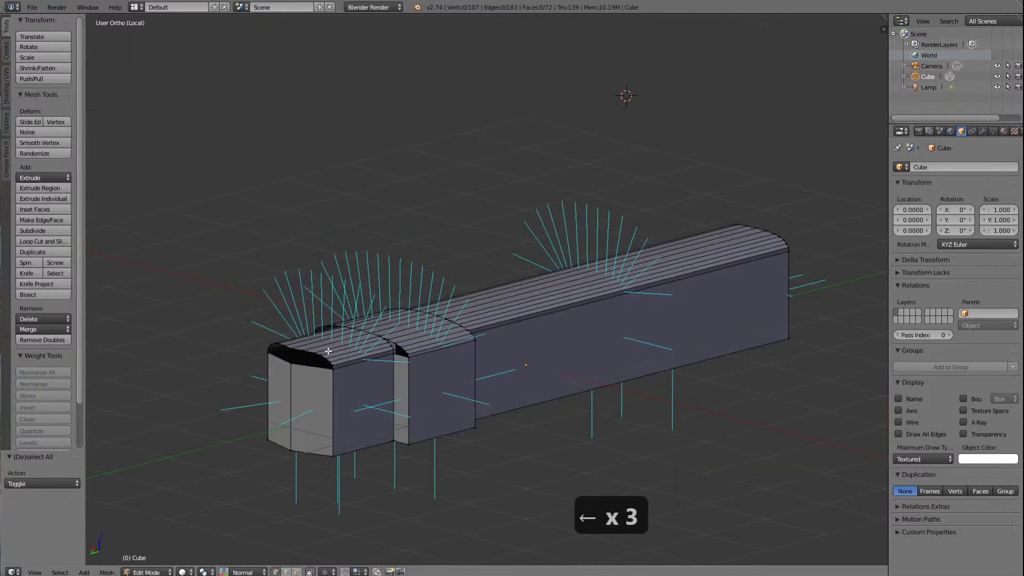
Step: Examine the long hood, its end face and the rounded roof from both sides of the body
key("shift+Right")
key("shift+Right")
key("shift+Right")
key("shift+Right")
key("shift+Right")
key("shift+Right")
key("shift+Right")
key("shift+Right")
key("shift+Right")
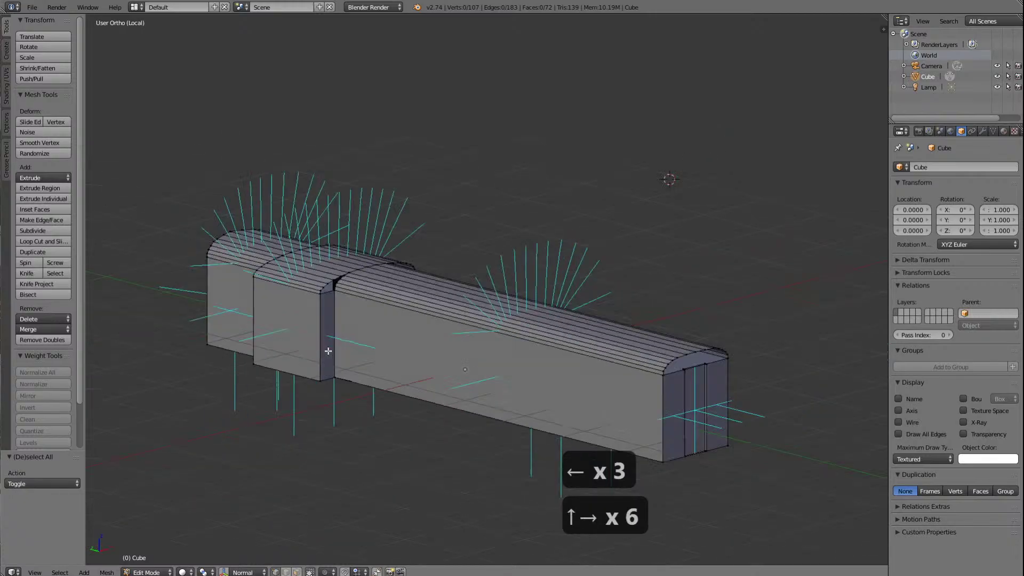
key("shift+Right")
key("shift+Right")
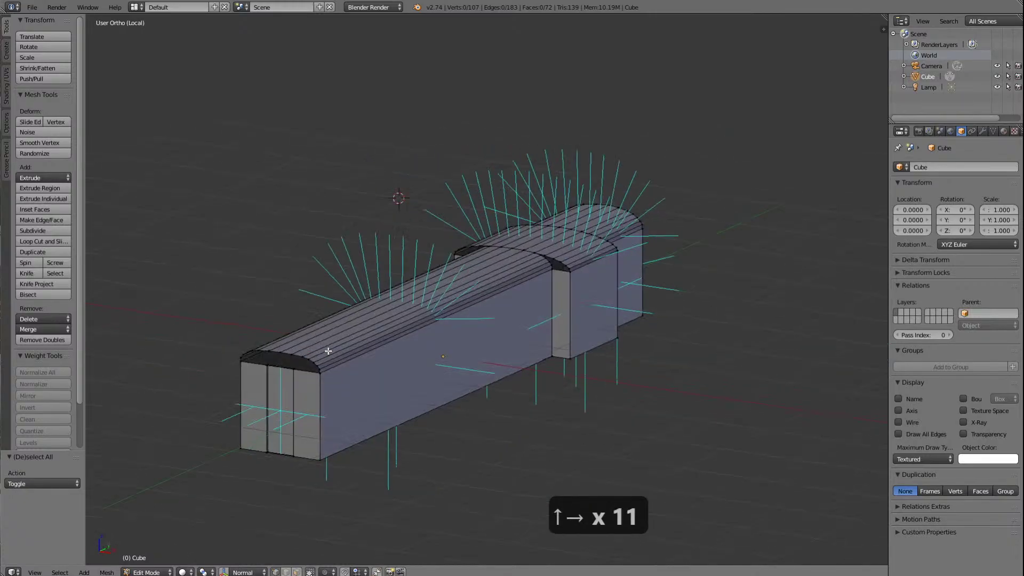
key("Left")
key("Left")
key("Left")
key("Left")
key("Left")
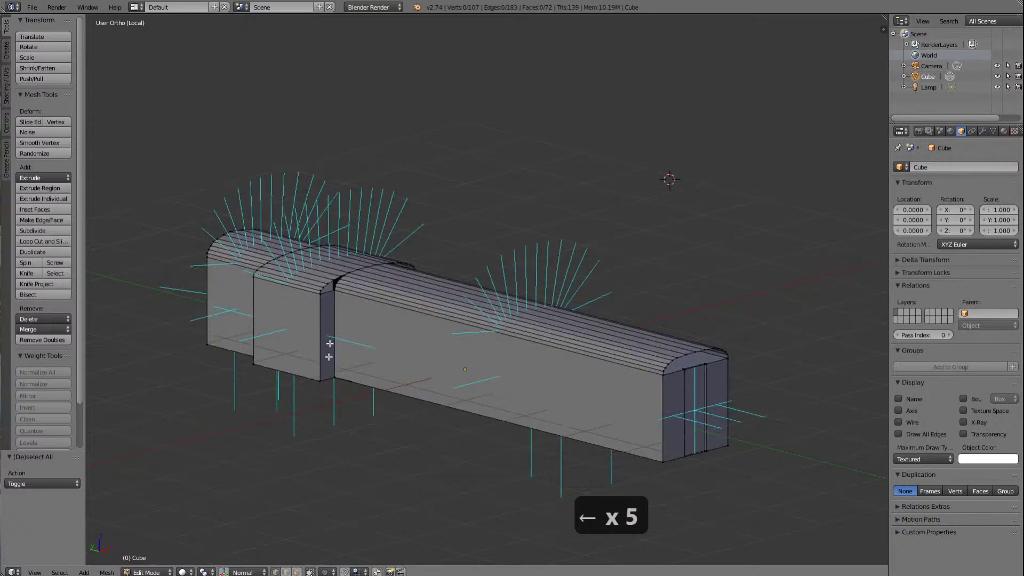
Step: Examine the pointed nose and cab end of the body from several angles around the front
key("Left")
key("Left")
key("Left")
key("Left")
key("Left")
key("Left")
key("Left")
key("Left")
key("Left")
key("Left")
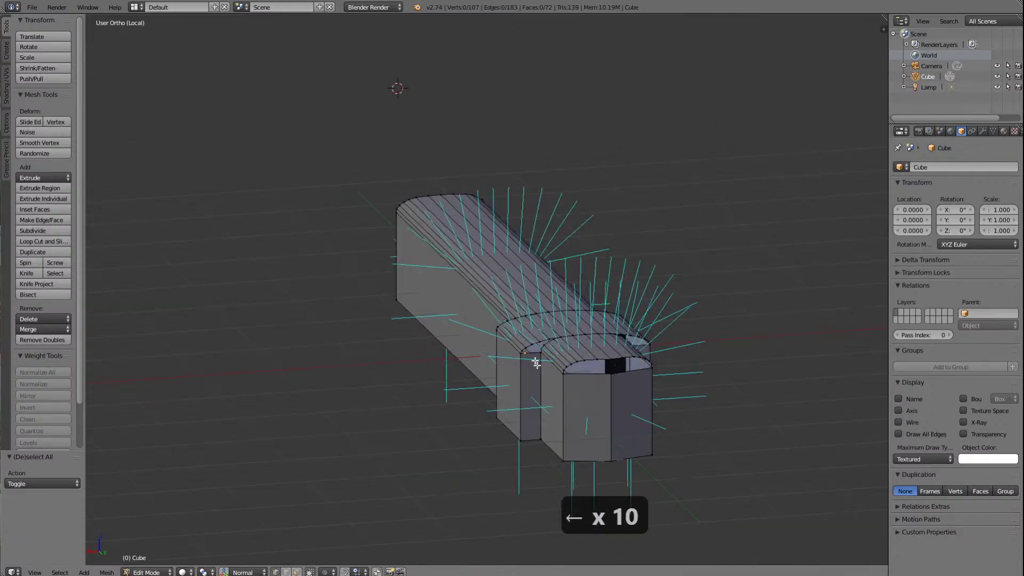
key("Right")
key("Right")
key("Right")
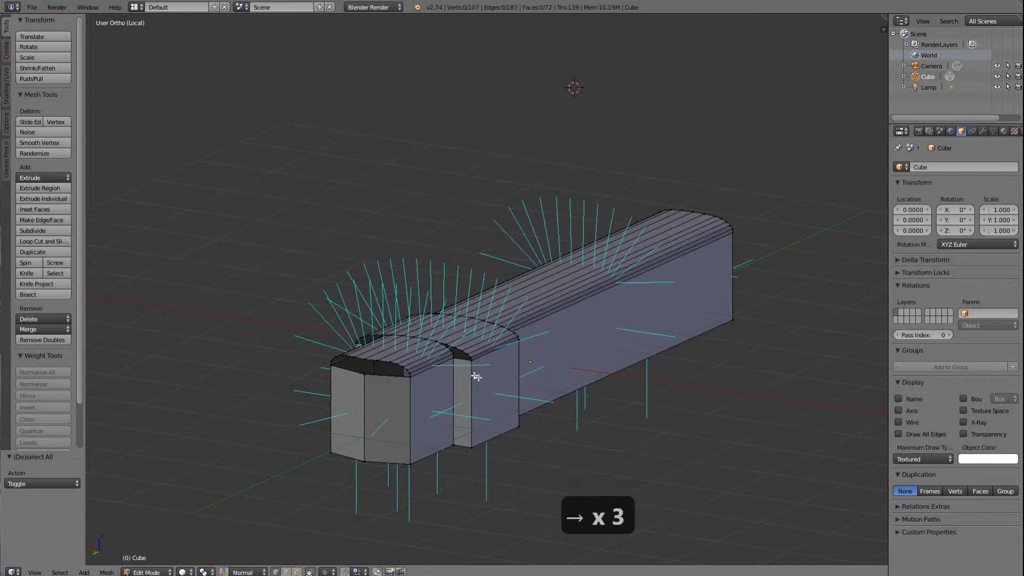
key("Left")
key("Left")
key("Left")
key("Left")
key("Left")
key("Left")
key("Left")
key("Left")
key("Left")
key("Left")
key("Left")
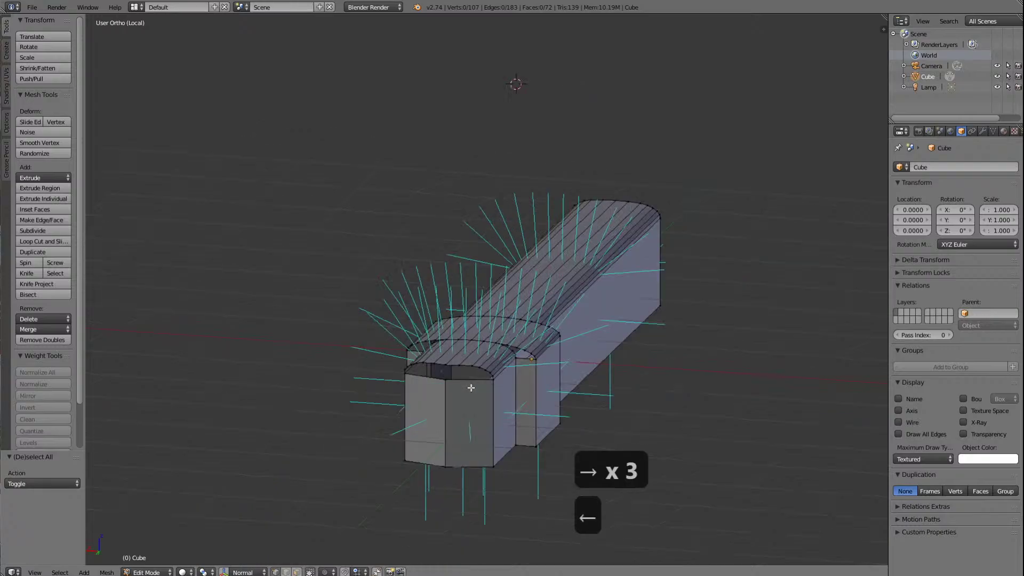
key("Left")
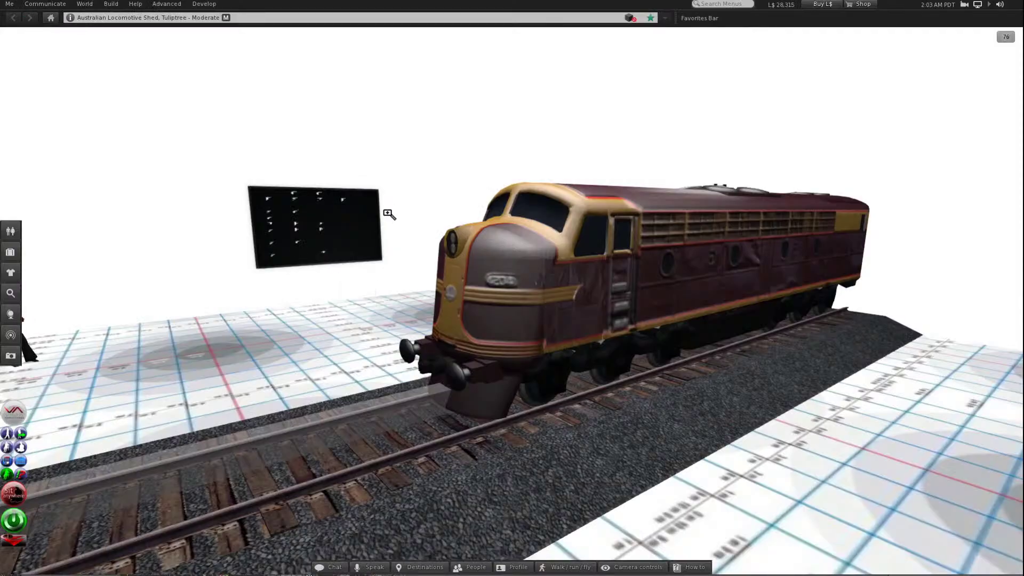
Step: Switch to Second Life and view the episode outline board and the NSWGR 4204 locomotive from several angles
left_click(359, 230, "alt")
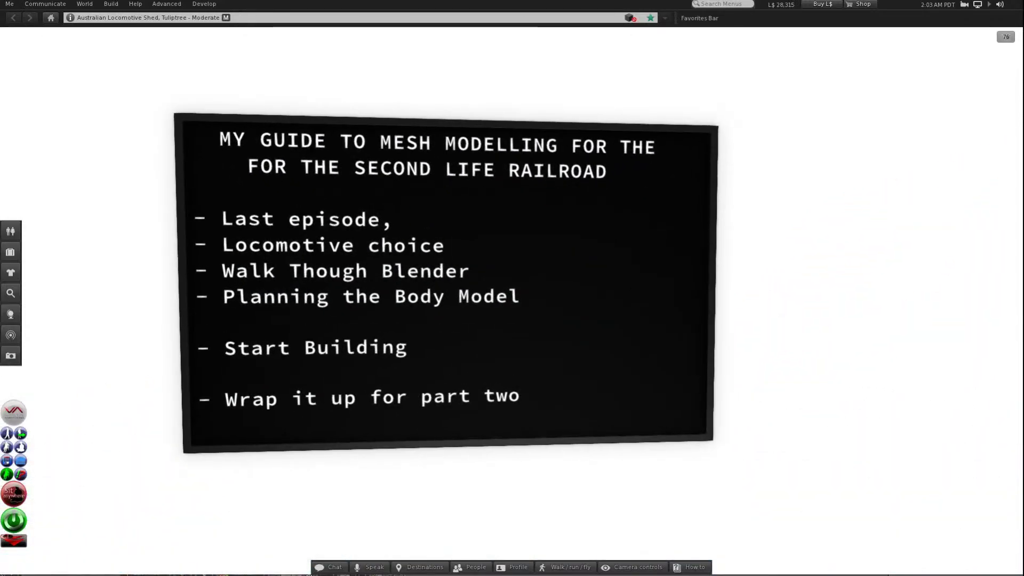
key("Escape")
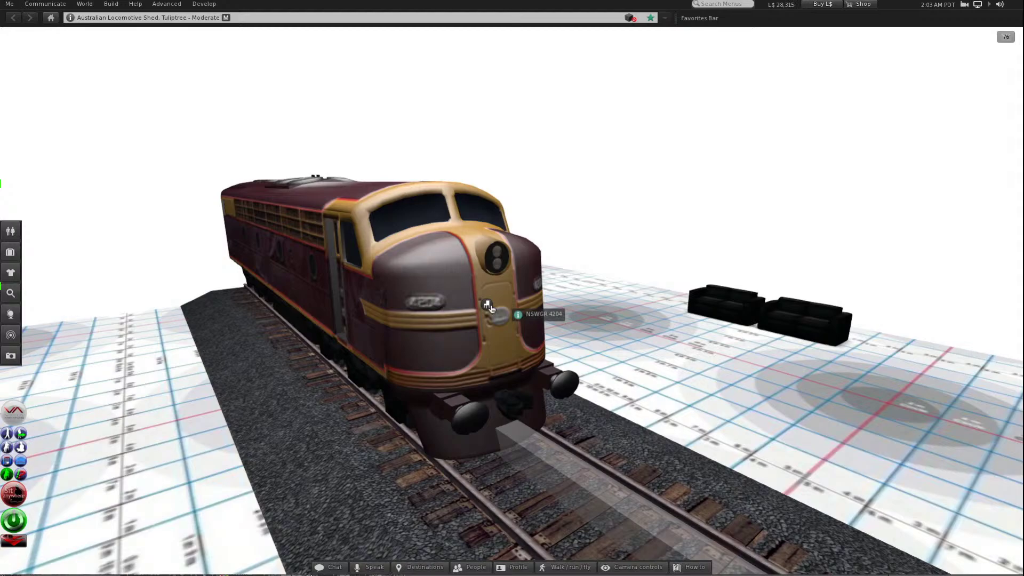
left_click_drag(436, 255, 184, 255, "alt")
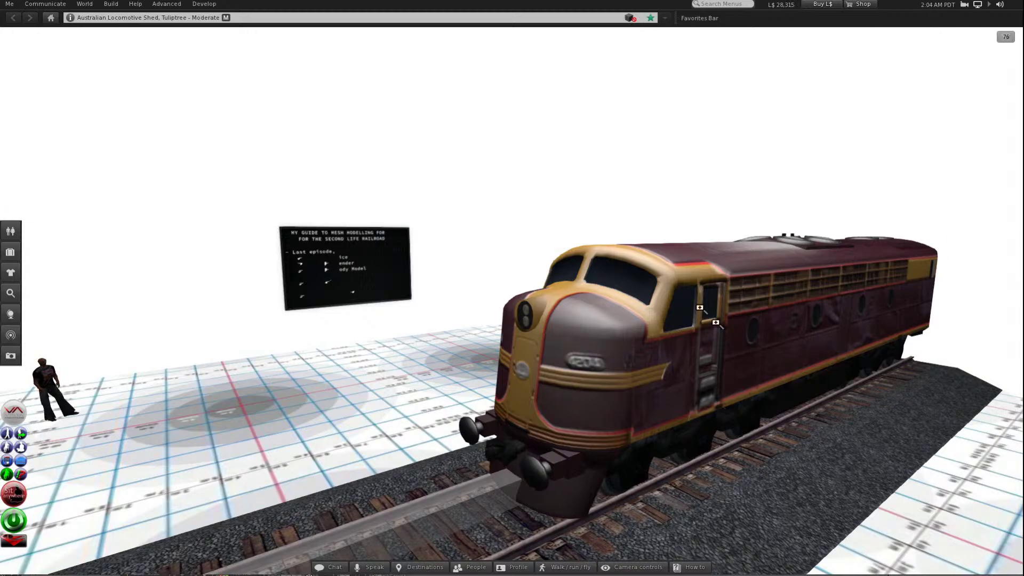
left_click_drag(646, 290, 510, 297, "alt")
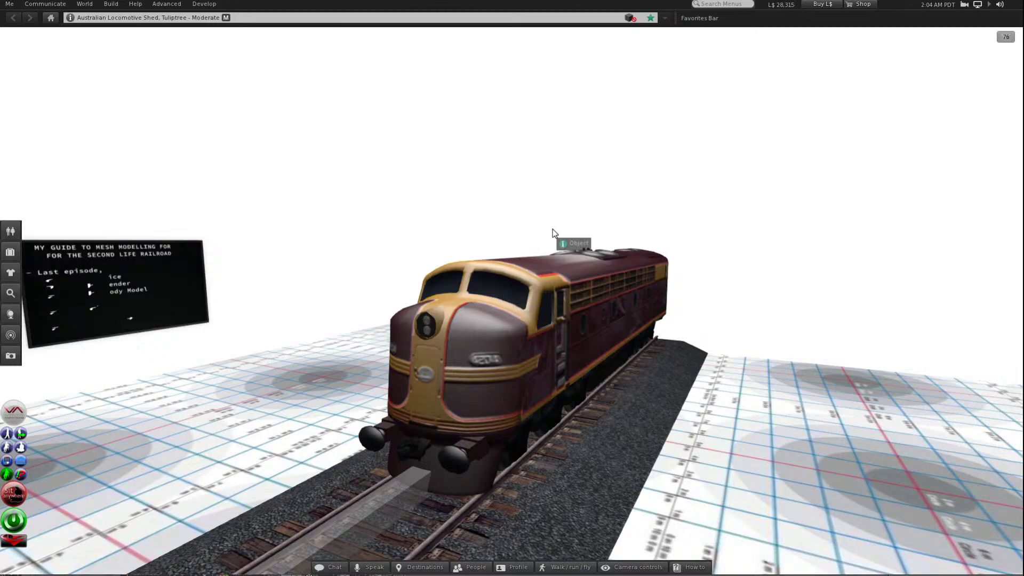
left_click_drag(484, 342, 509, 301, "alt")
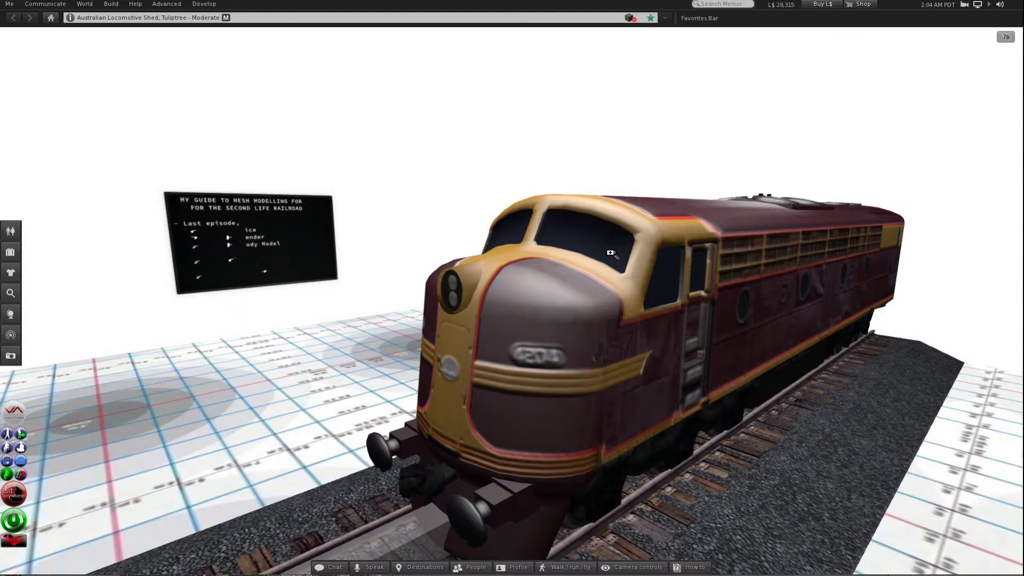
Step: Return to Blender from the Second Life view and inspect the locomotive body from the hood end around to the nose
left_click_drag(541, 280, 747, 347, "alt")
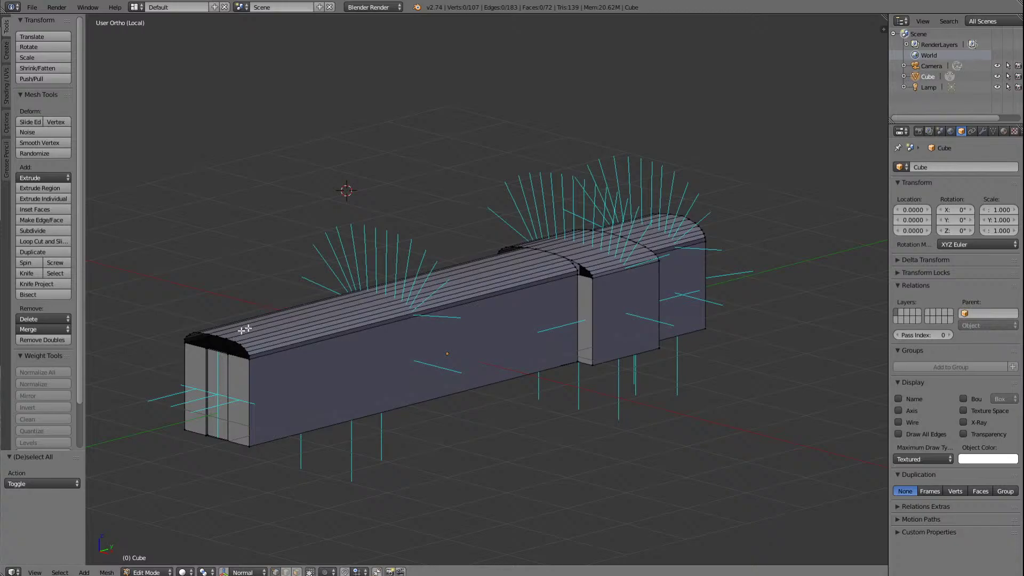
key("Right")
key("Right")
key("Right")
key("Right")
key("Right")
key("Right")
key("Right")
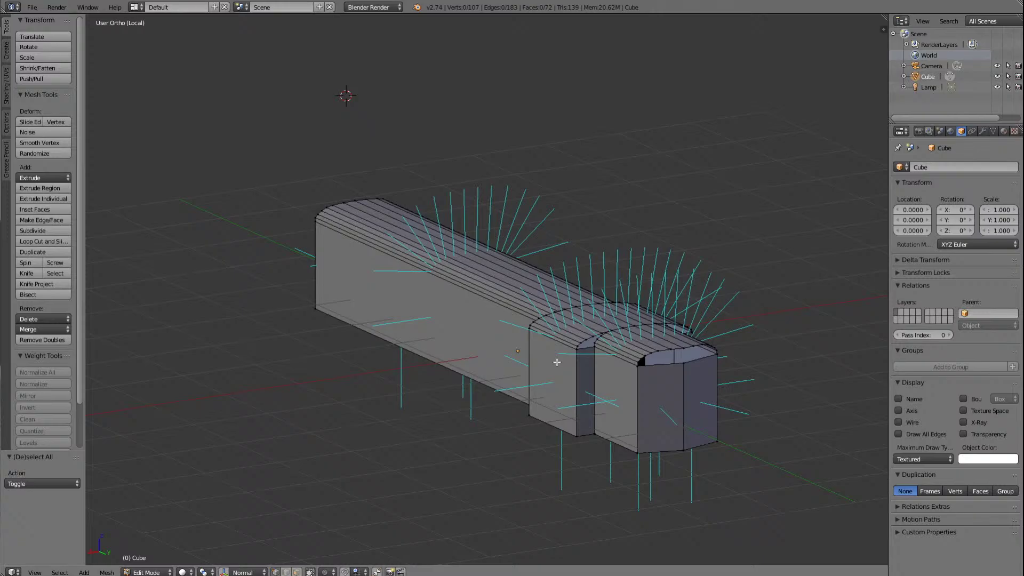
Step: Examine the locomotive body all the way around, covering both long sides, the hood end face and the cab and nose
key("Left")
key("Left")
key("Left")
key("Left")
key("Left")
key("Left")
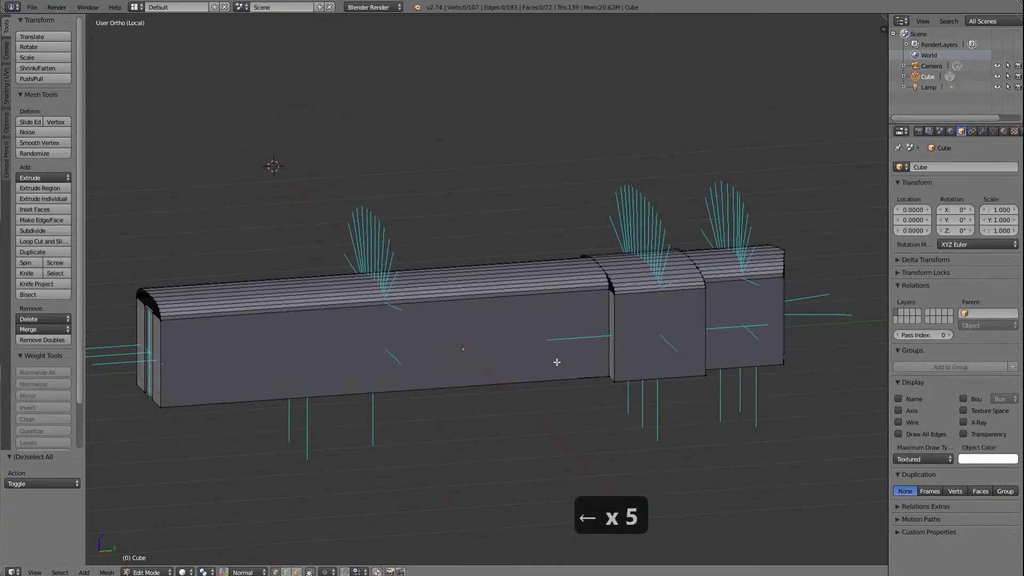
key("Left")
key("Left")
key("Left")
key("Left")
key("Left")
key("Left")
key("Left")
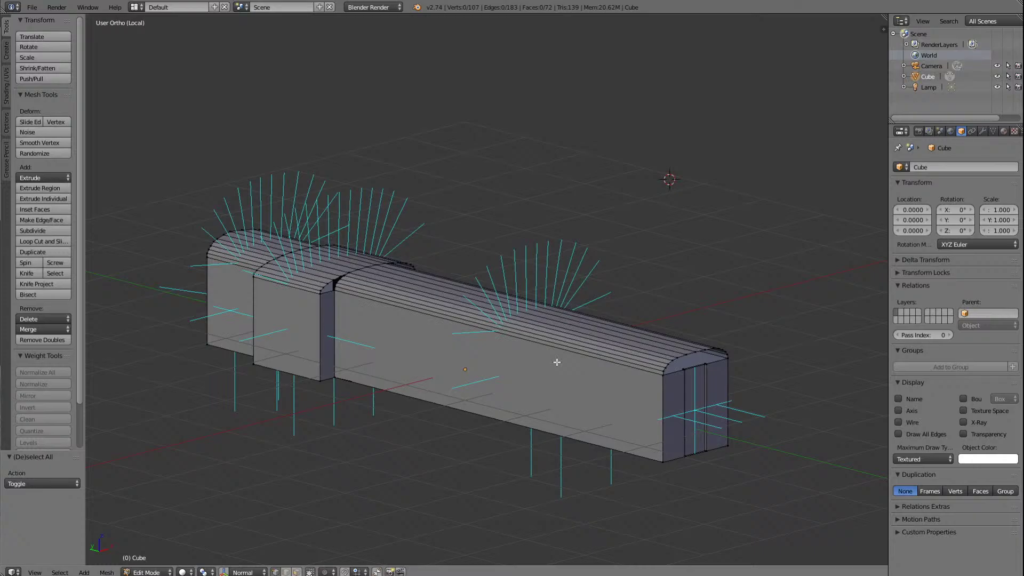
key("Left")
key("Left")
key("Left")
key("Left")
key("Left")
key("Left")
key("Left")
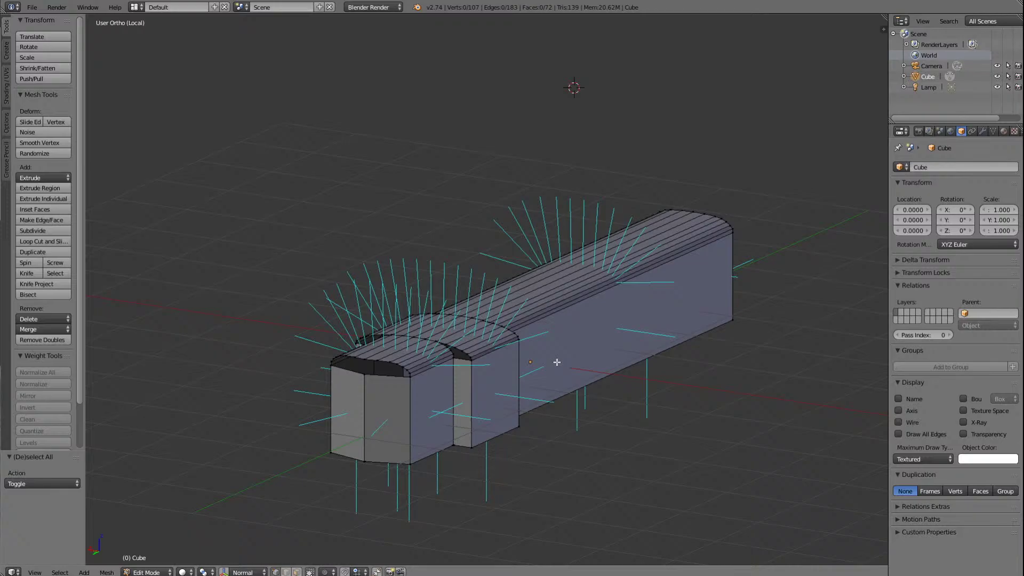
Step: Switch the viewport to perspective projection and examine the underside and side of the whole locomotive body
key("KP_5")
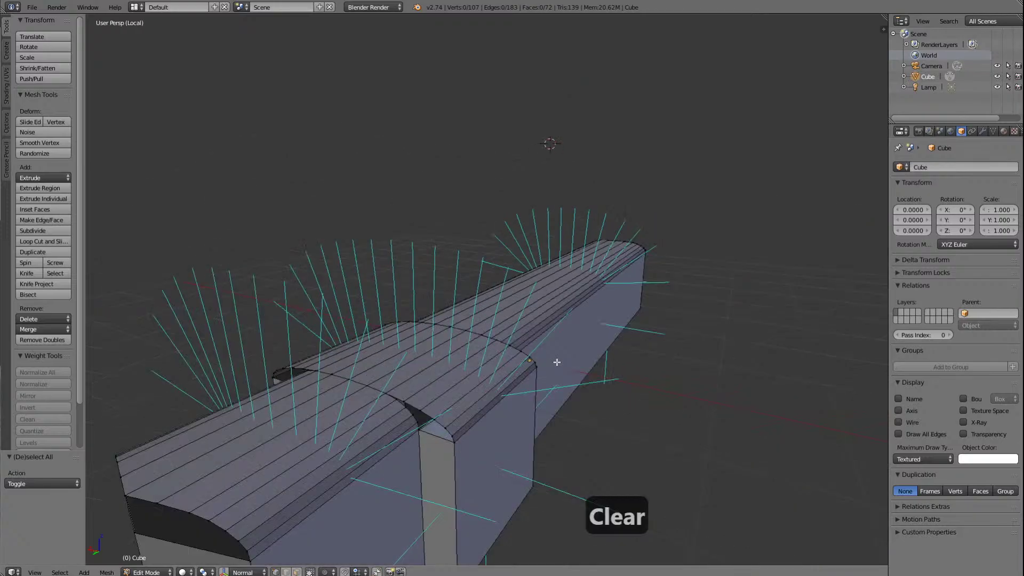
scroll(579, 322, "down", 3)
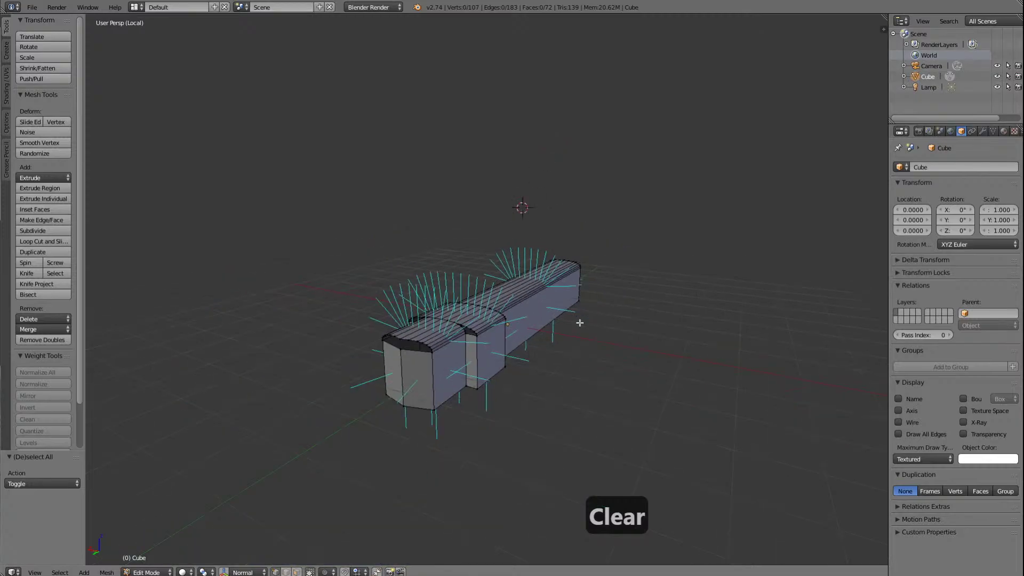
key("KP_2")
key("KP_2")
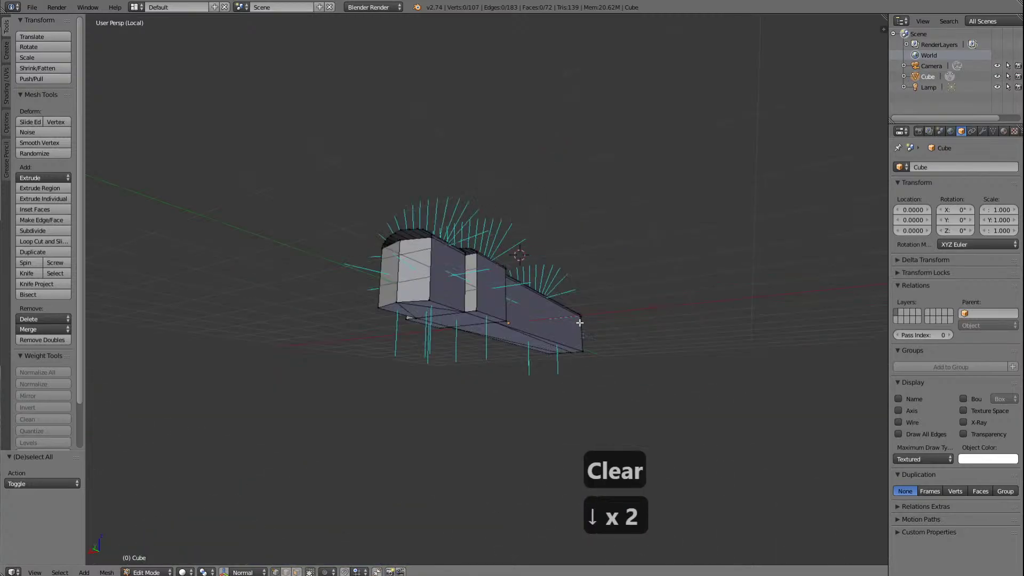
key("KP_4")
key("KP_4")
key("KP_4")
key("KP_4")
key("KP_4")
key("KP_4")
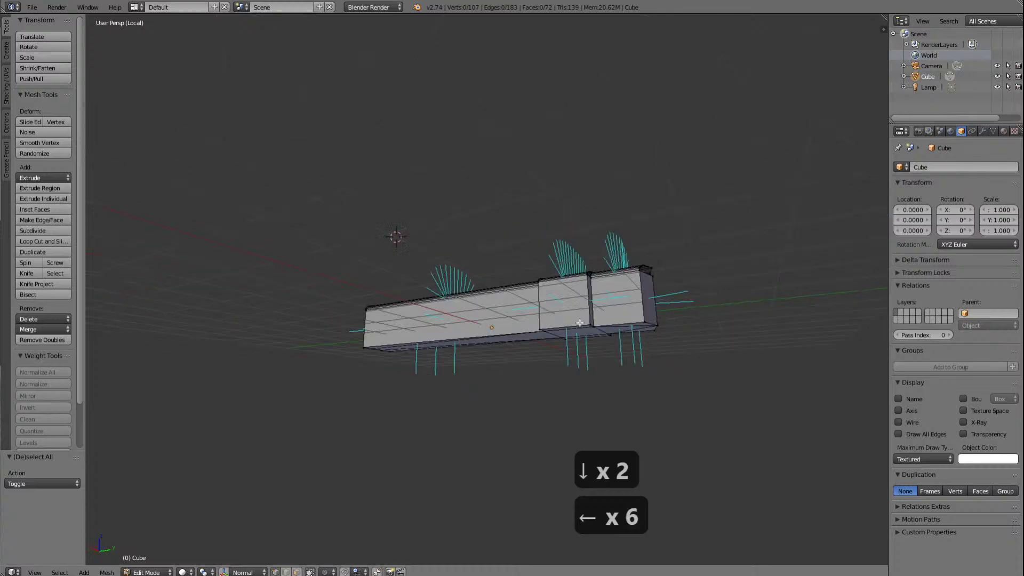
Step: Examine the roof and nose of the body from above, and set the viewport back to orthographic projection
key("KP_8")
key("KP_8")
key("KP_8")
key("KP_6")
key("KP_6")
key("KP_6")
key("KP_6")
key("KP_6")
key("KP_6")
key("KP_6")
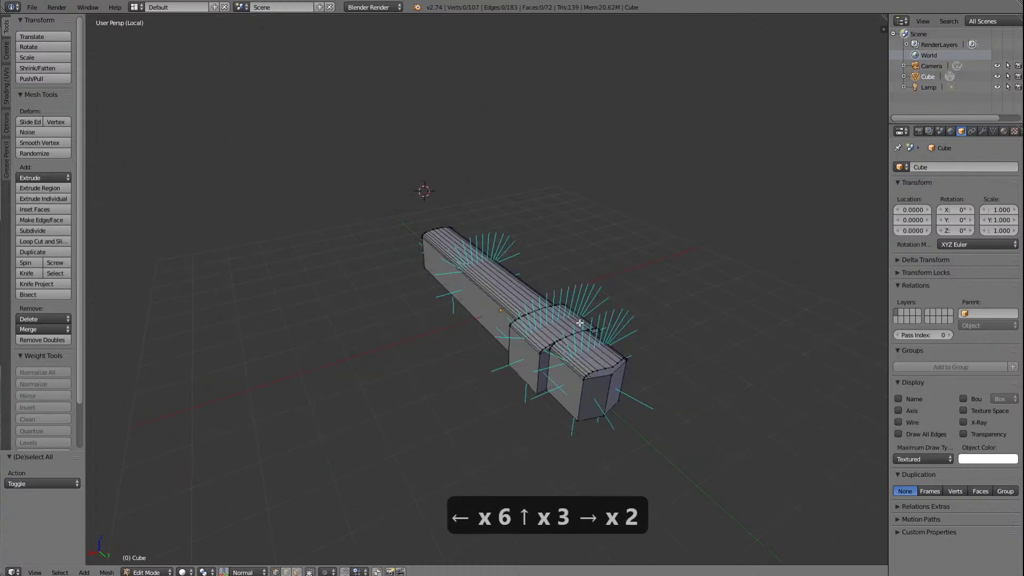
key("KP_5")
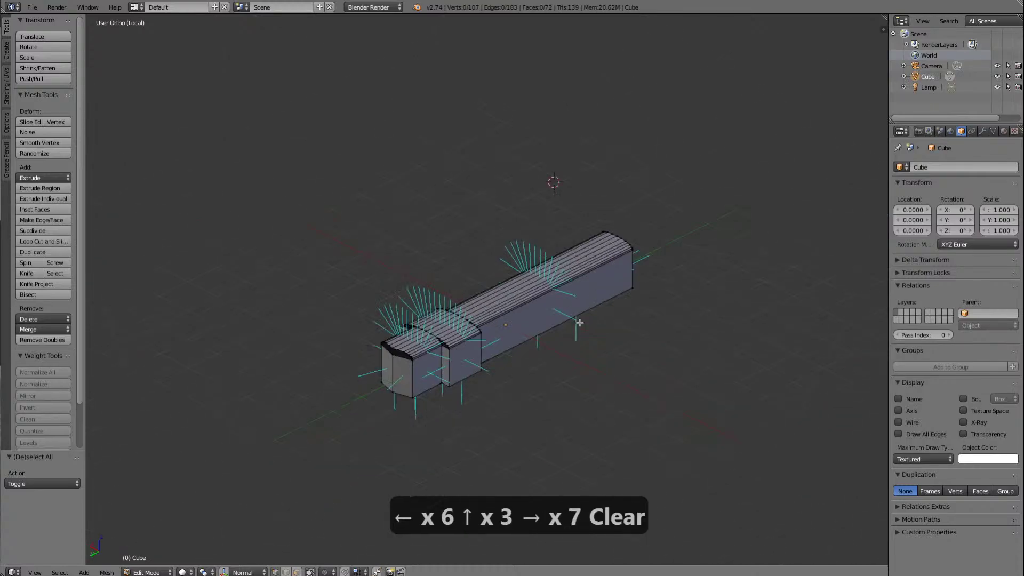
Step: Switch to Second Life and view the finished 4204 locomotive from the front and side, with the outline board in view
key("KP_5")
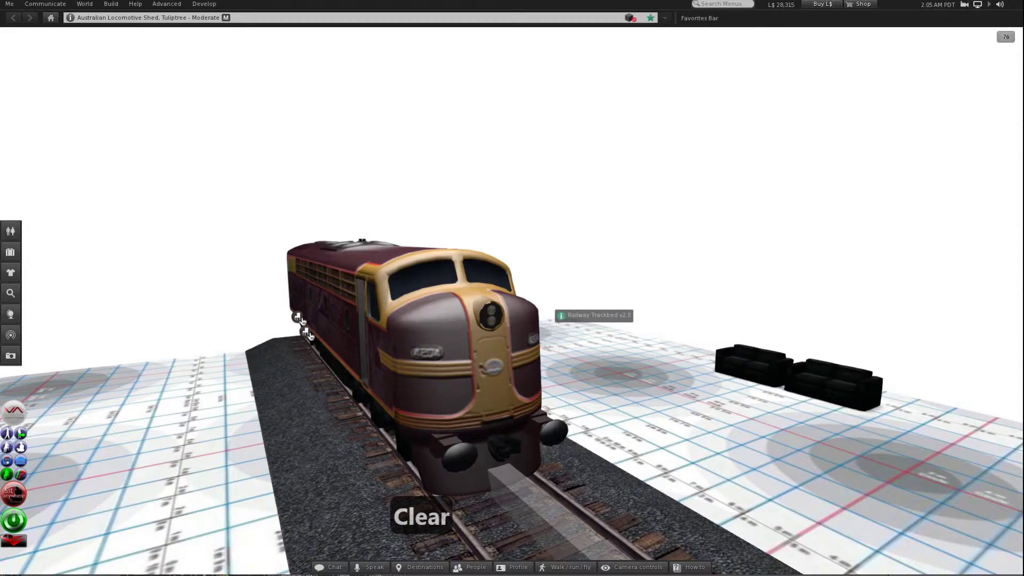
key("KP_5")
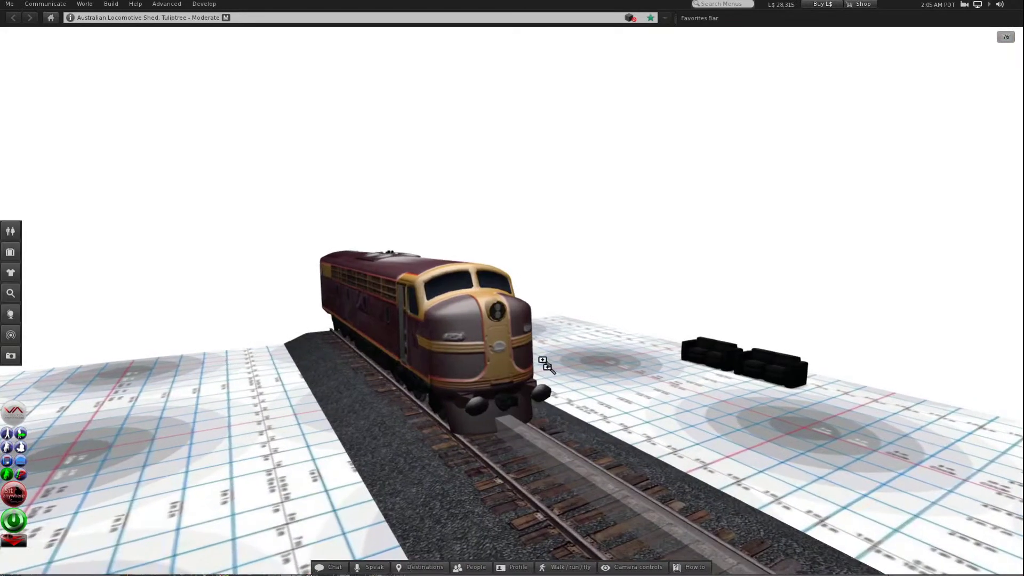
left_click_drag(460, 342, 186, 325, "alt")
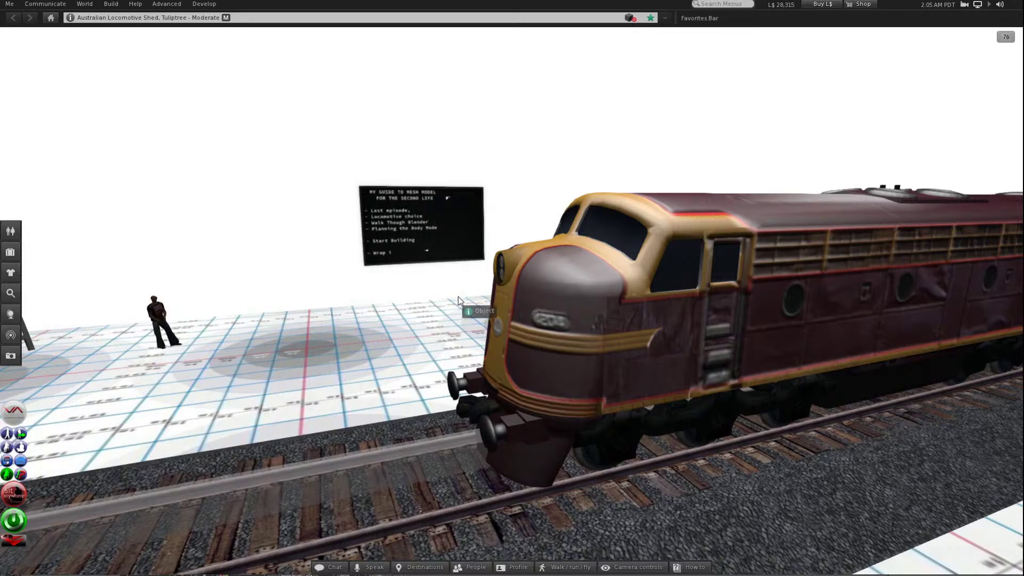
scroll(195, 387, "down", 2)
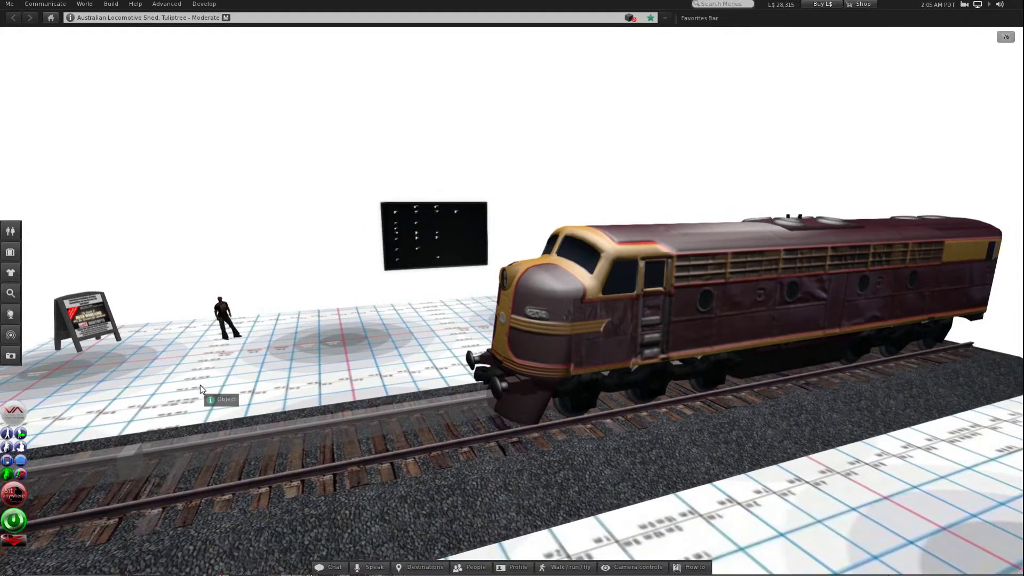
scroll(200, 385, "up", 1)
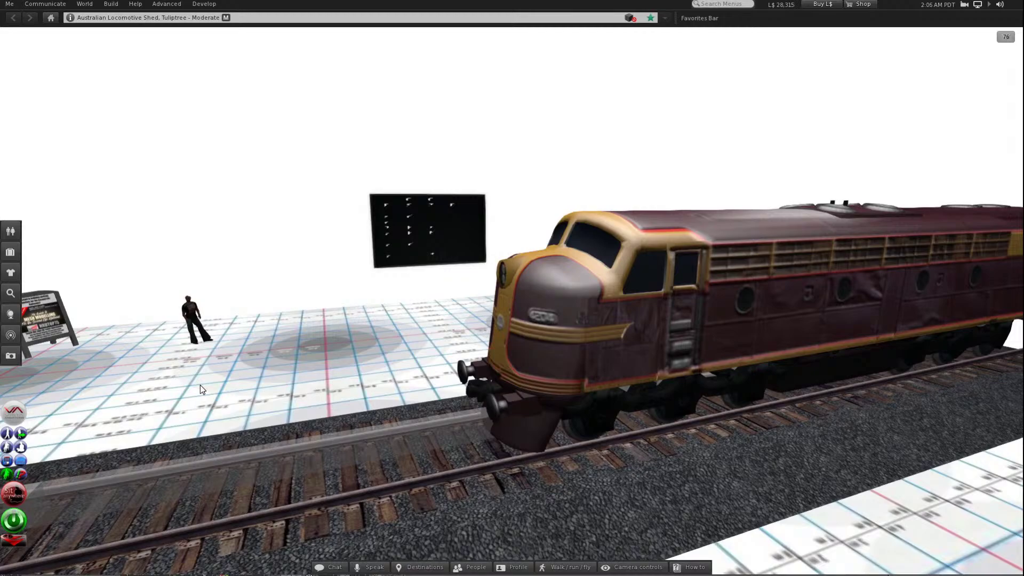